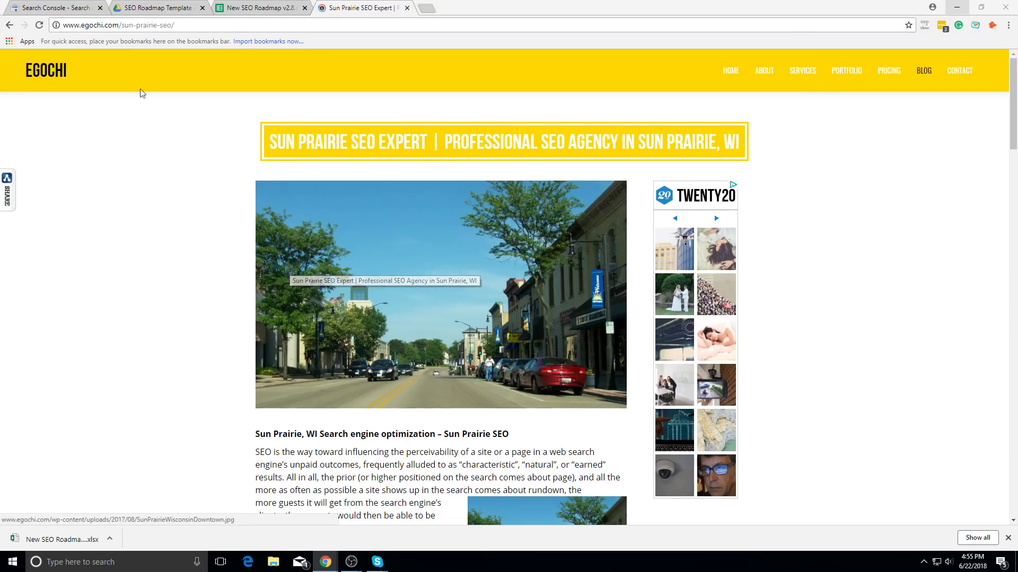
- Open the Egochi website's homepage and look over its banner and introductory content
left_click(52, 69)
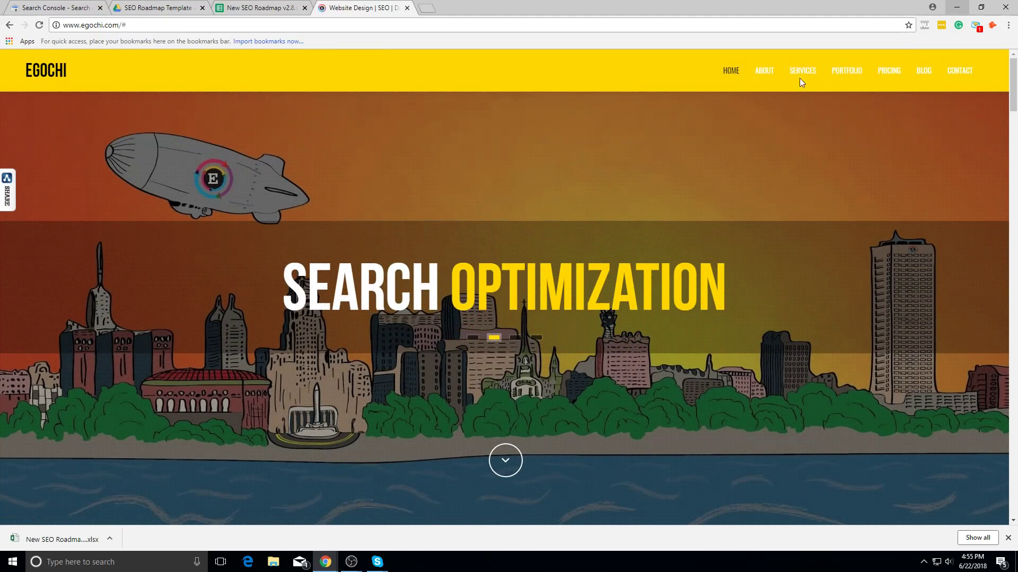
scroll(265, 224, "down", 3)
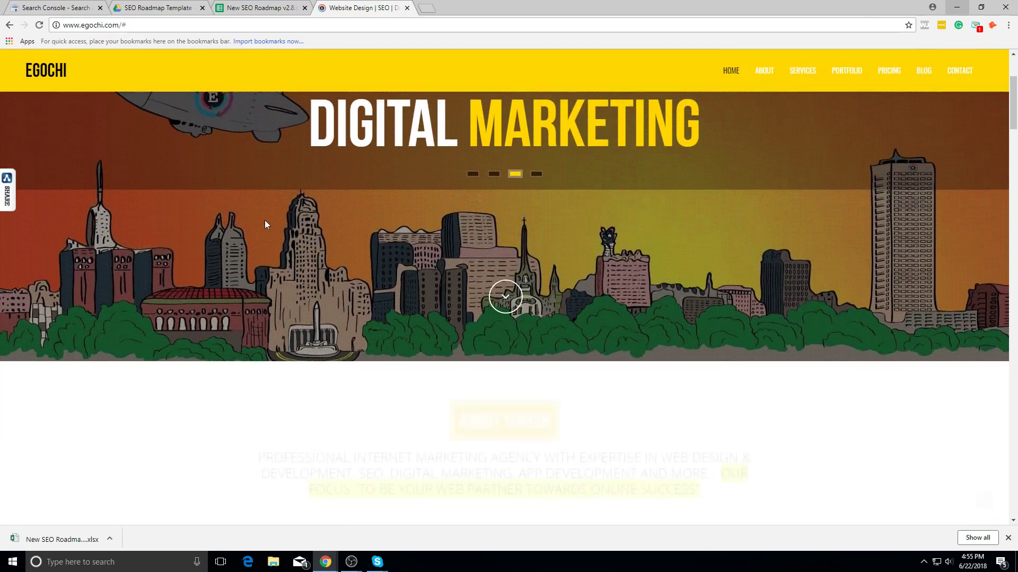
scroll(265, 224, "down", 7)
scroll(365, 205, "up", 10)
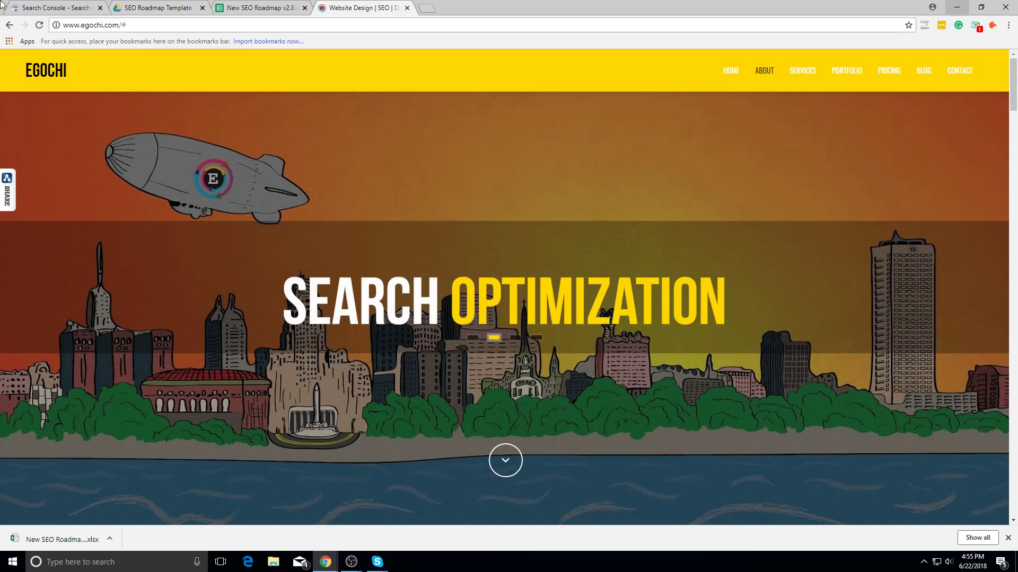
- Switch to the New SEO Roadmap spreadsheet and change the Business Type entry to "Local and National"
left_click(282, 7)
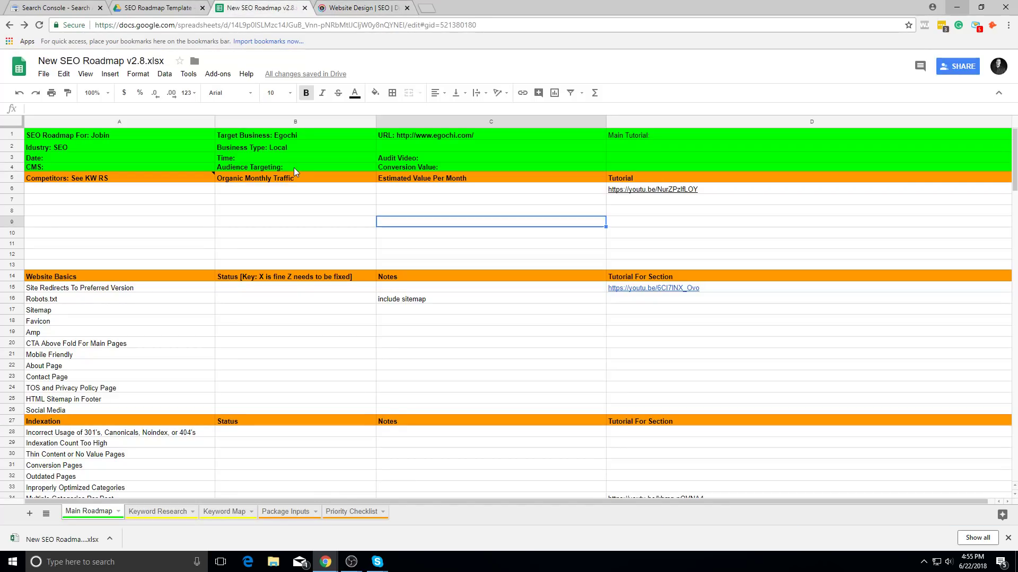
left_click(314, 147)
double_click(339, 150)
type("a")
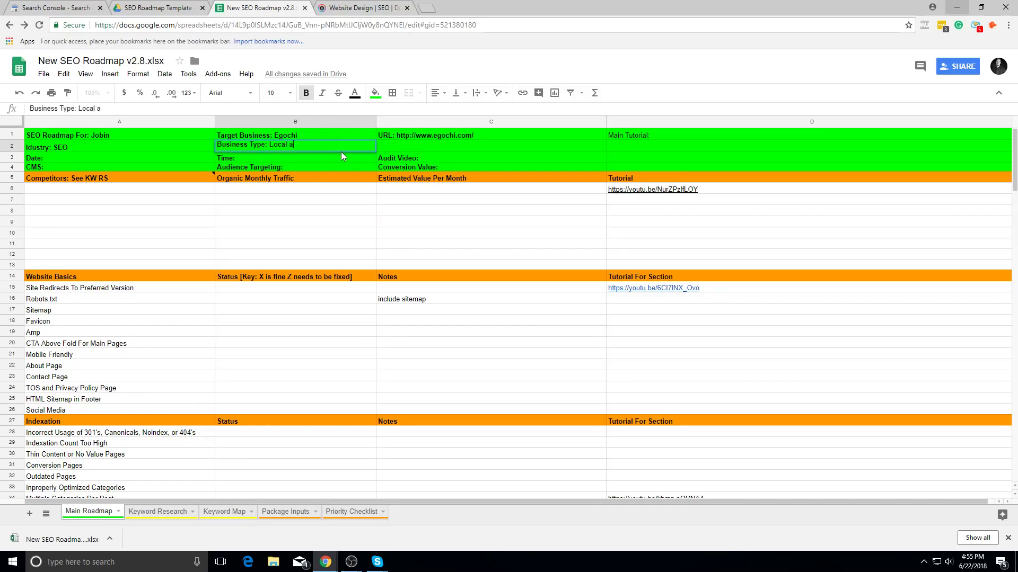
type("nd Natiu")
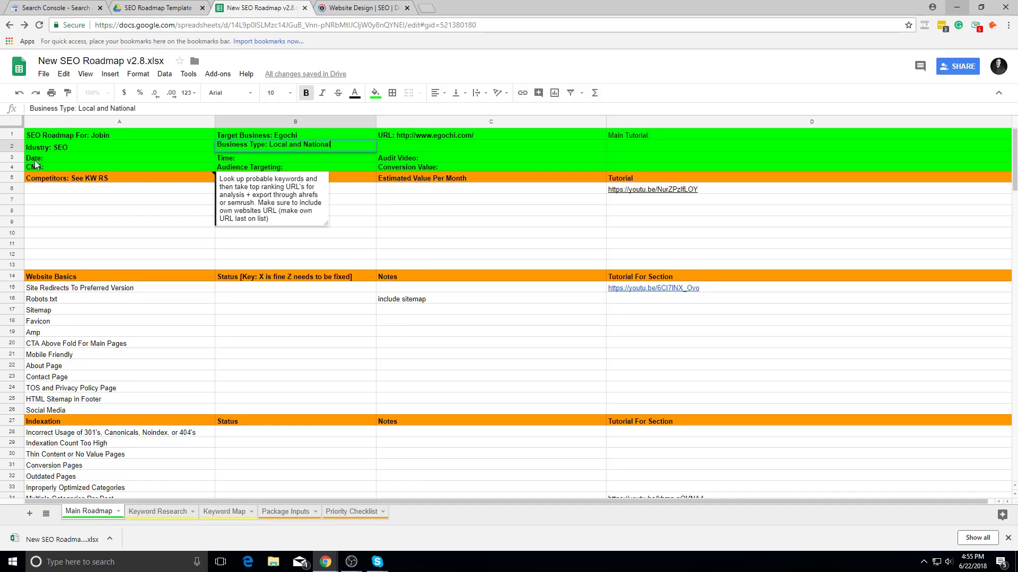
- Add 6/22/2018 to the roadmap's Date entry and 5:00 PM PST to its Time entry
double_click(112, 158)
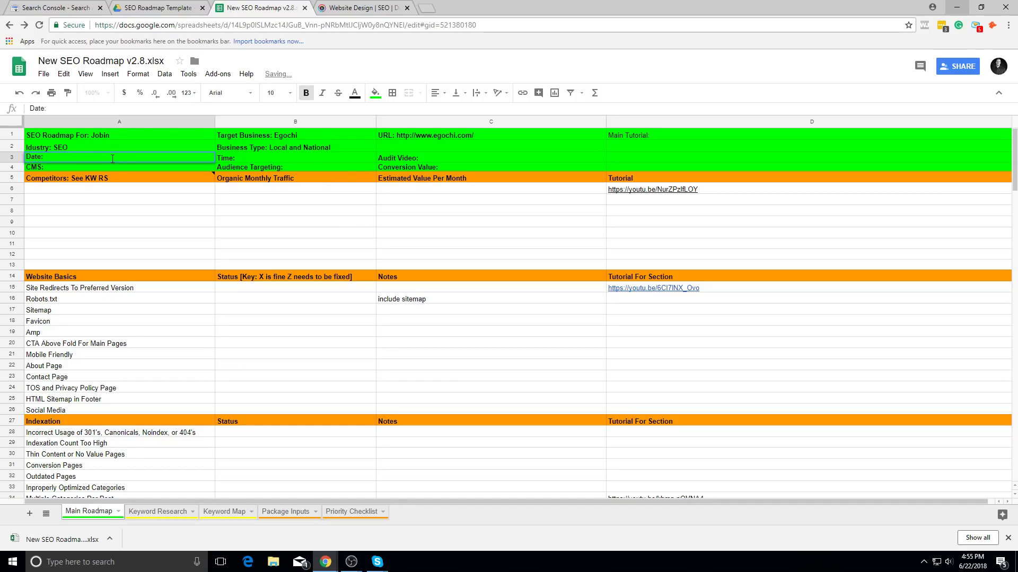
type("6/22/")
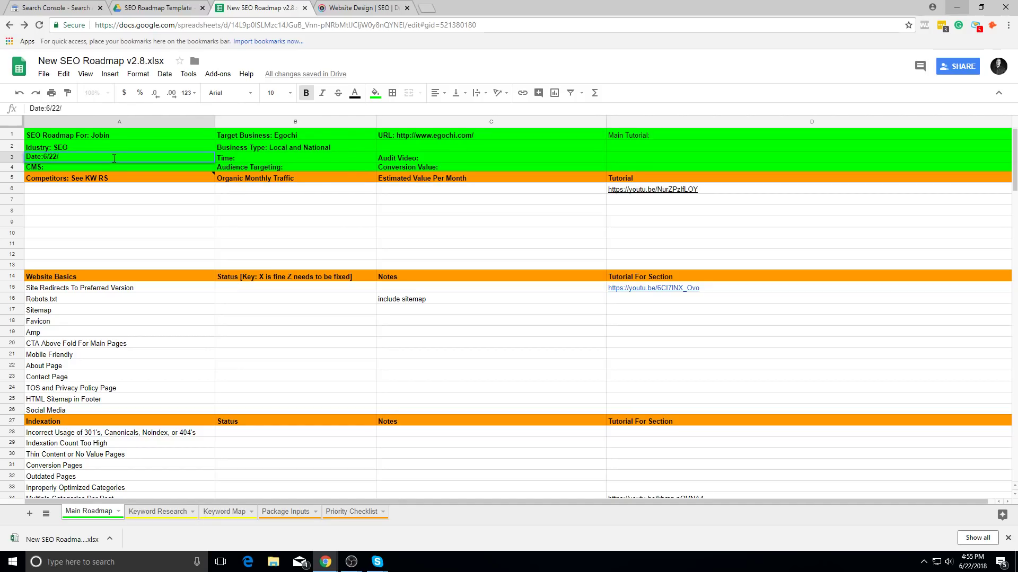
type("2018")
key("Tab")
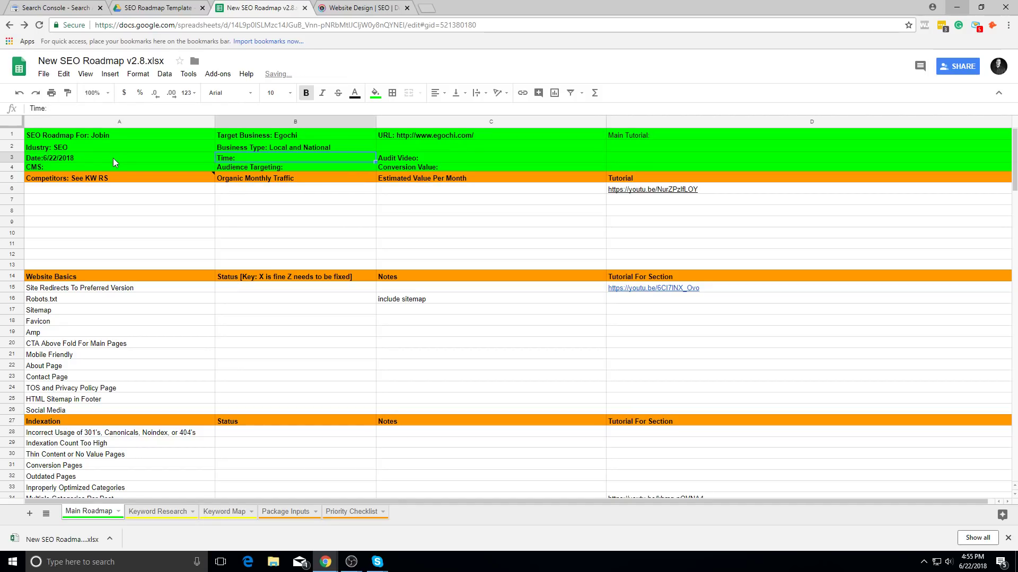
double_click(285, 157)
type("5:)")
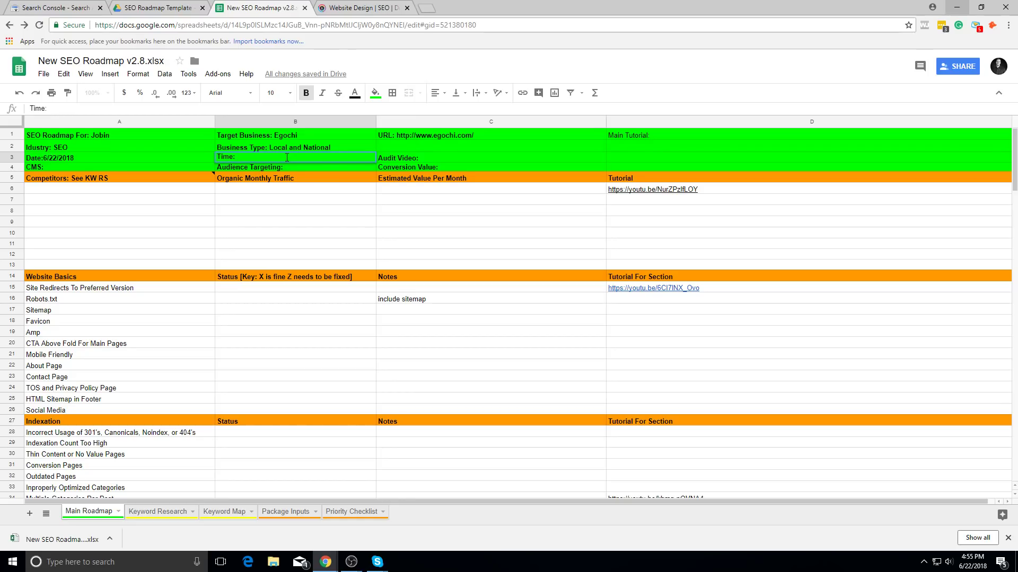
type("00 PM PST")
key("Tab")
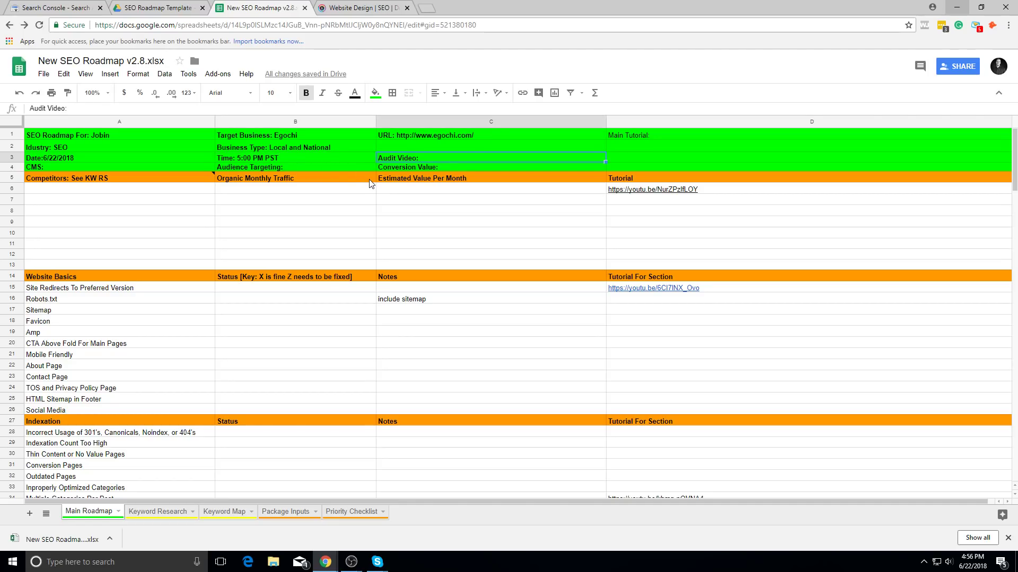
- Enter Wordpress as the roadmap's CMS and fill in the Audience Targeting entry with a business audience
double_click(114, 168)
type("Wordpress")
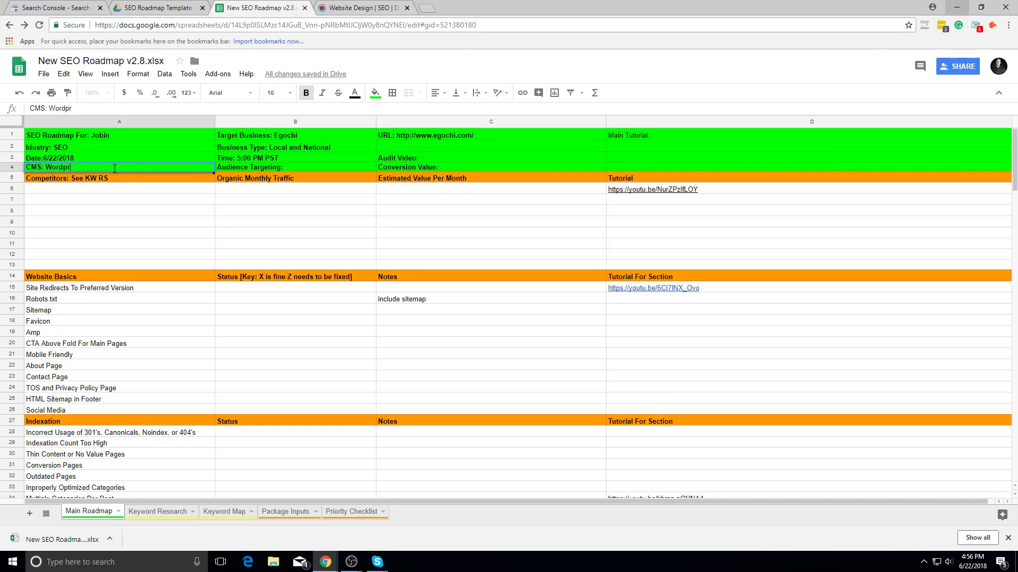
left_click(299, 161)
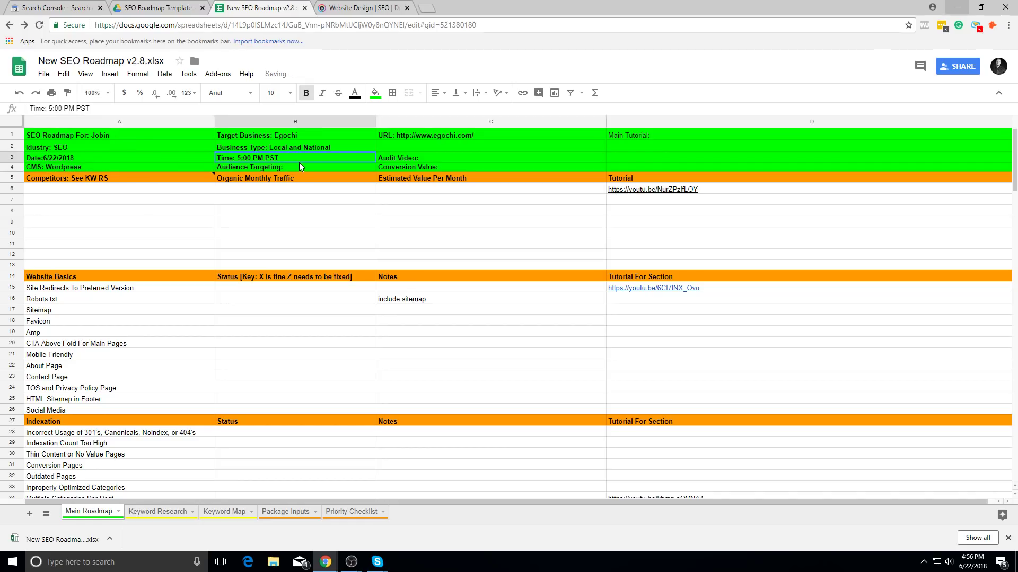
double_click(303, 167)
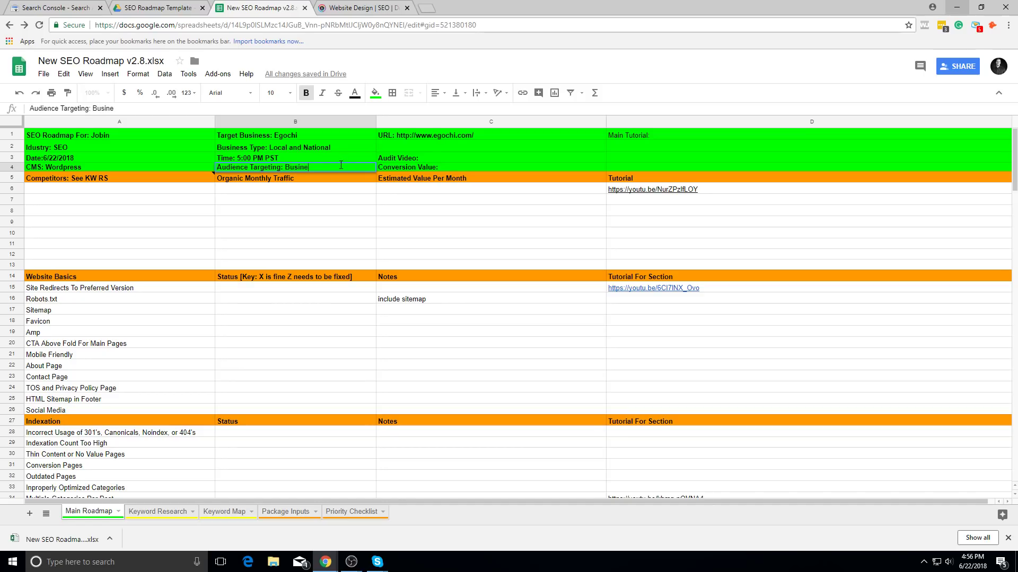
left_click(443, 166)
- Search the web for "analytics" in a new browser tab
left_click(430, 8)
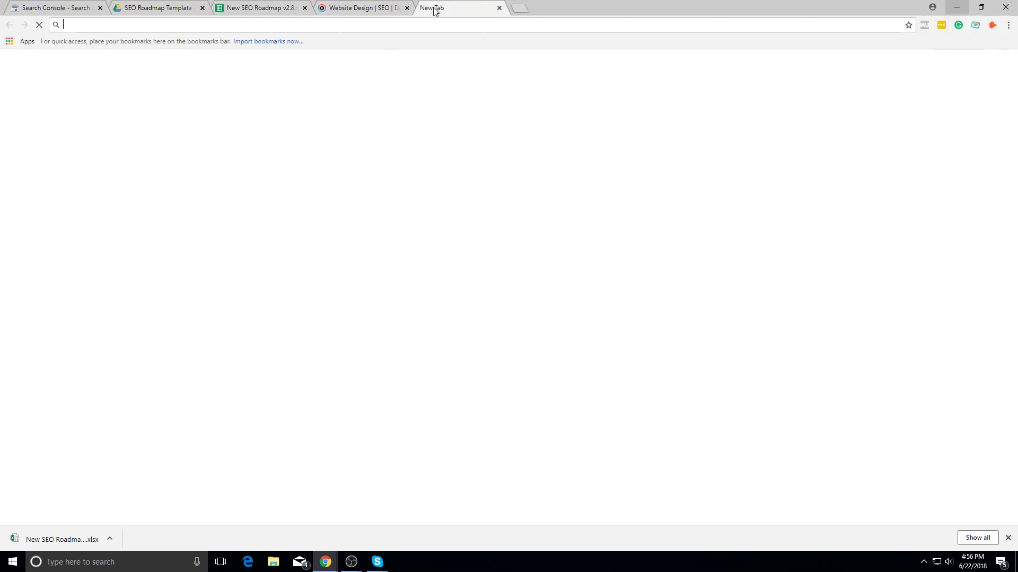
type("analytics")
key("Return")
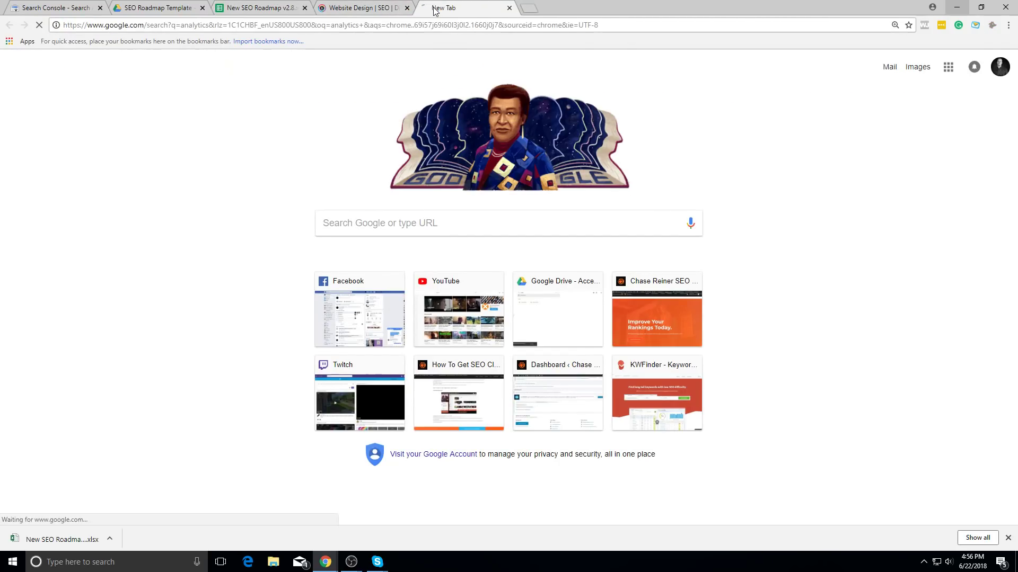
- Search for "search console" in another new tab, open the Search Console home page separately and close the results
left_click(527, 7)
type("search")
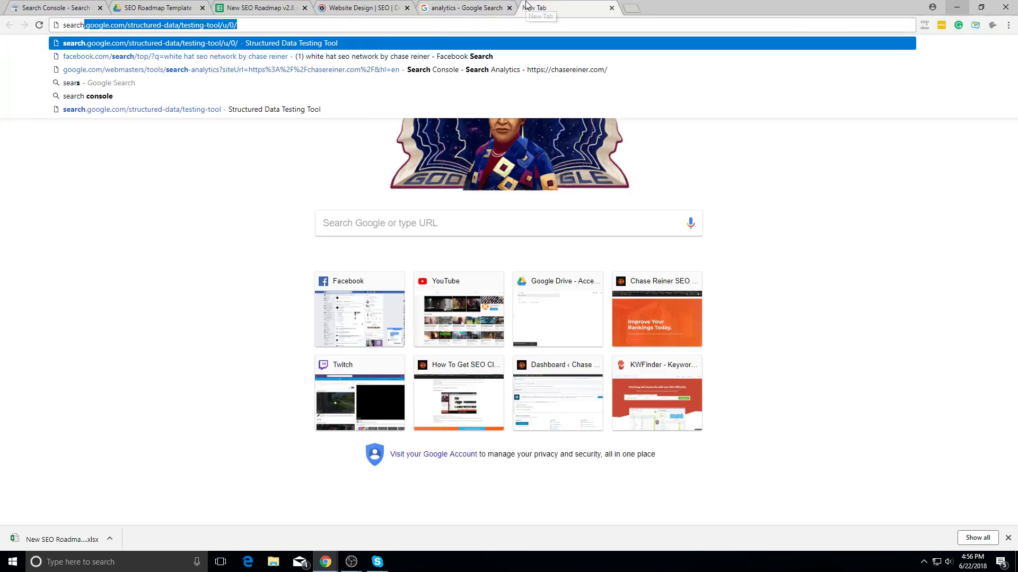
type(" console")
key("Return")
key("alt+Tab")
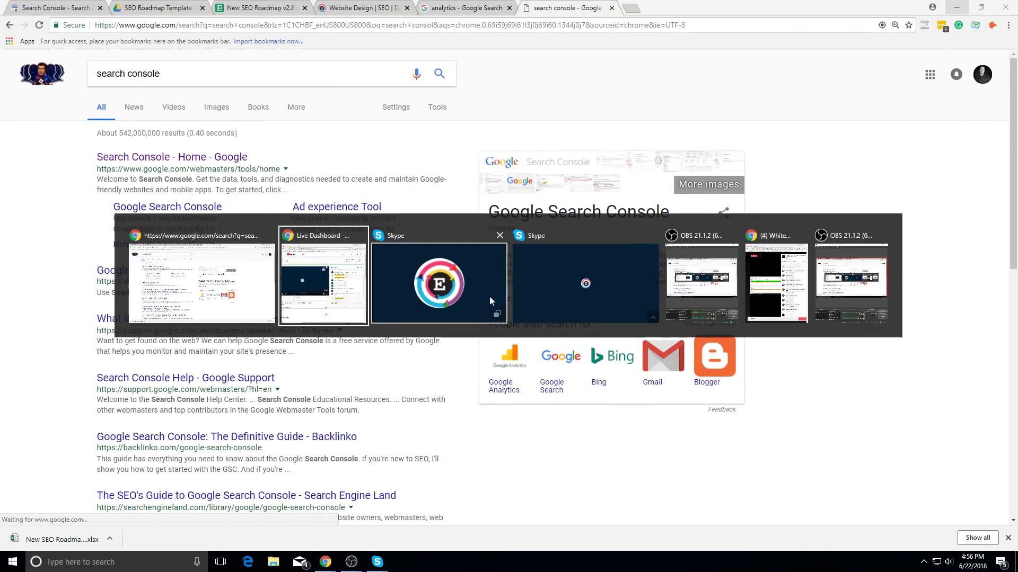
key("Escape")
left_click(171, 157)
left_click(593, 8)
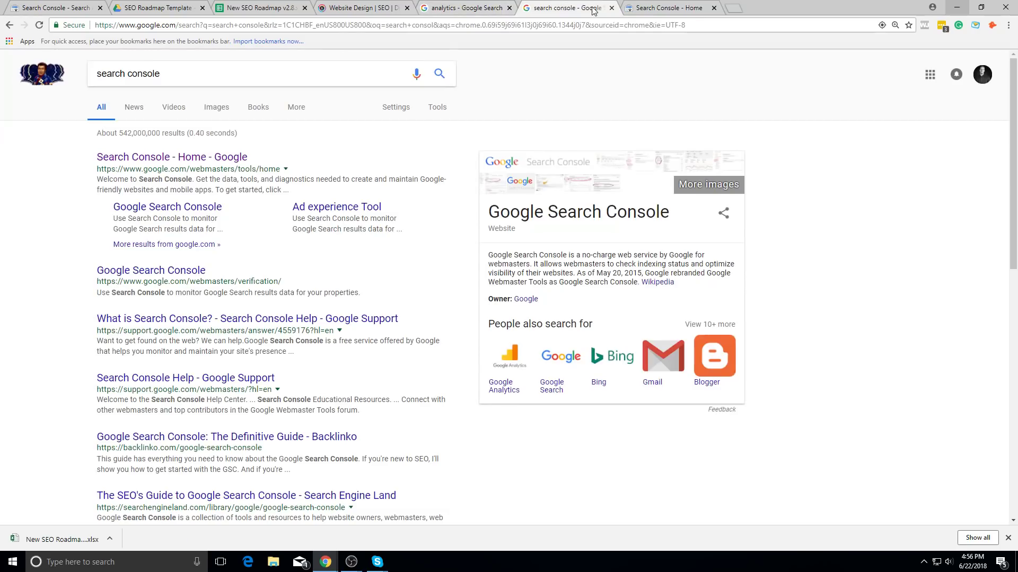
left_click(610, 8)
- Open the Google Analytics site from the analytics search results and close the results page
left_click(474, 7)
left_click(360, 8)
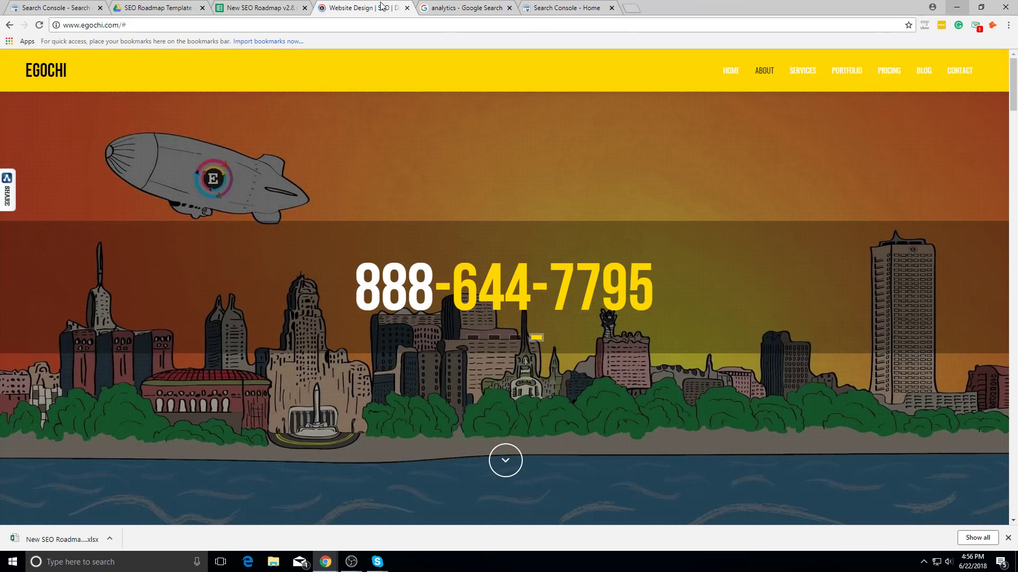
left_click(486, 7)
left_click(268, 158)
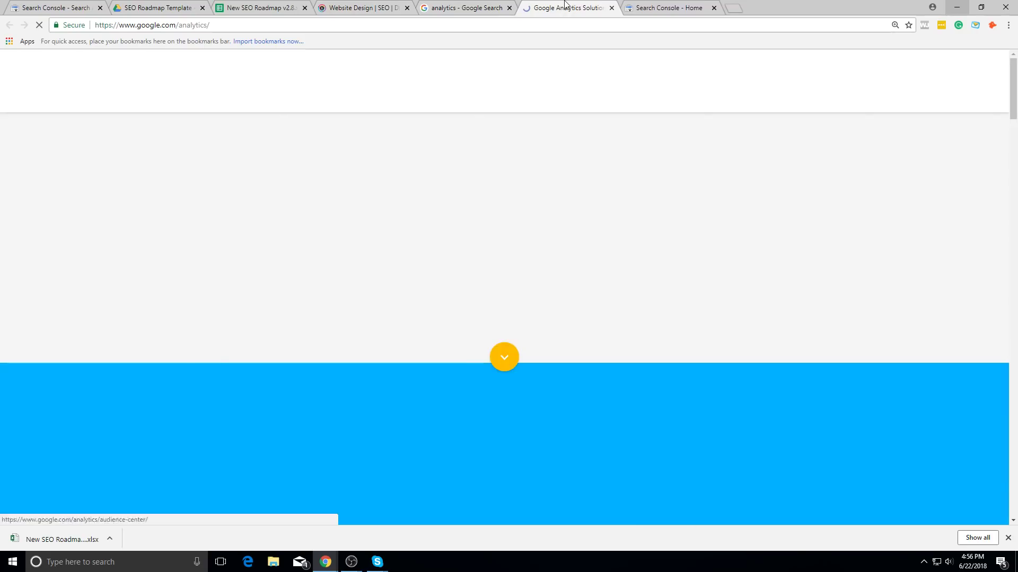
left_click(509, 8)
- Copy the Egochi homepage's web address and launch Screaming Frog SEO Spider
left_click(360, 7)
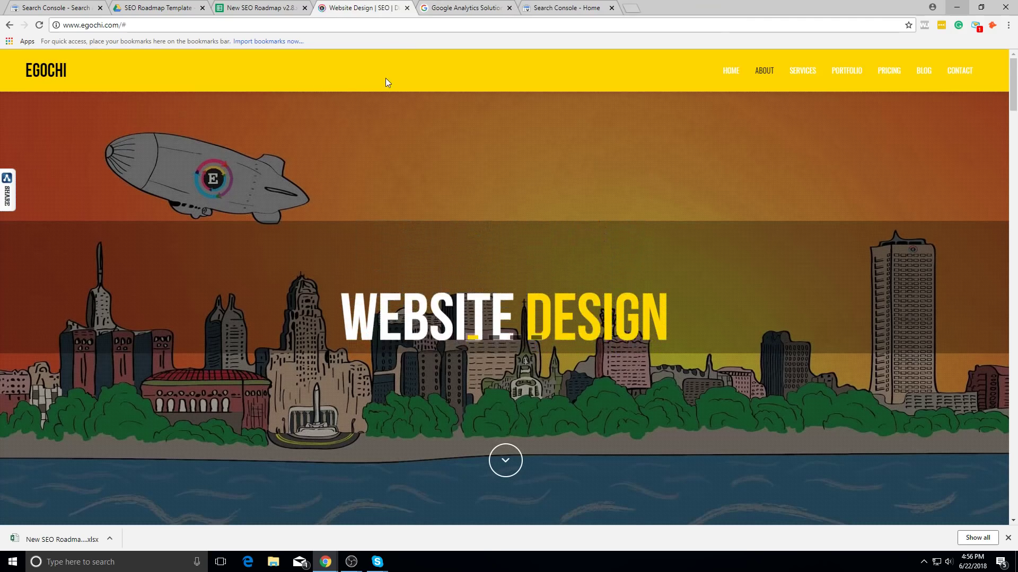
left_click(386, 27)
key("ctrl+c")
left_click(13, 561)
type("scre")
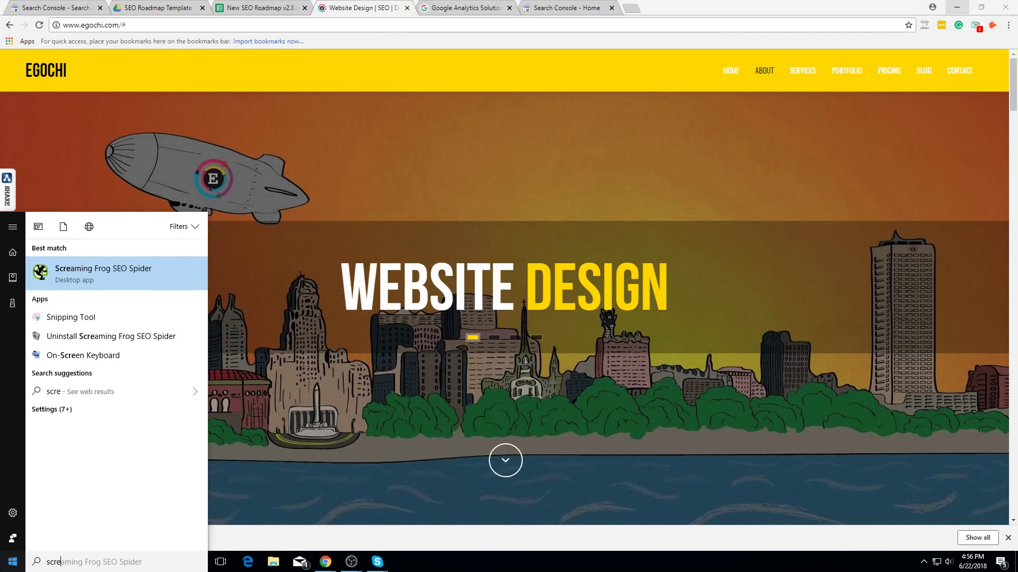
key("Return")
- Open the Analytics dashboard through the sign-in options on the Google Analytics site
left_click(497, 8)
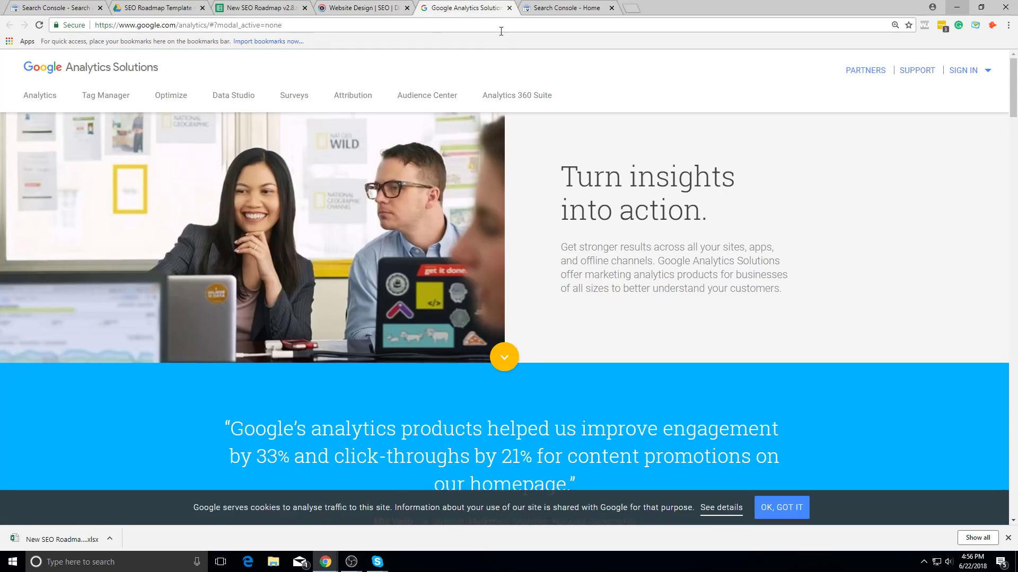
left_click(959, 72)
left_click(905, 74)
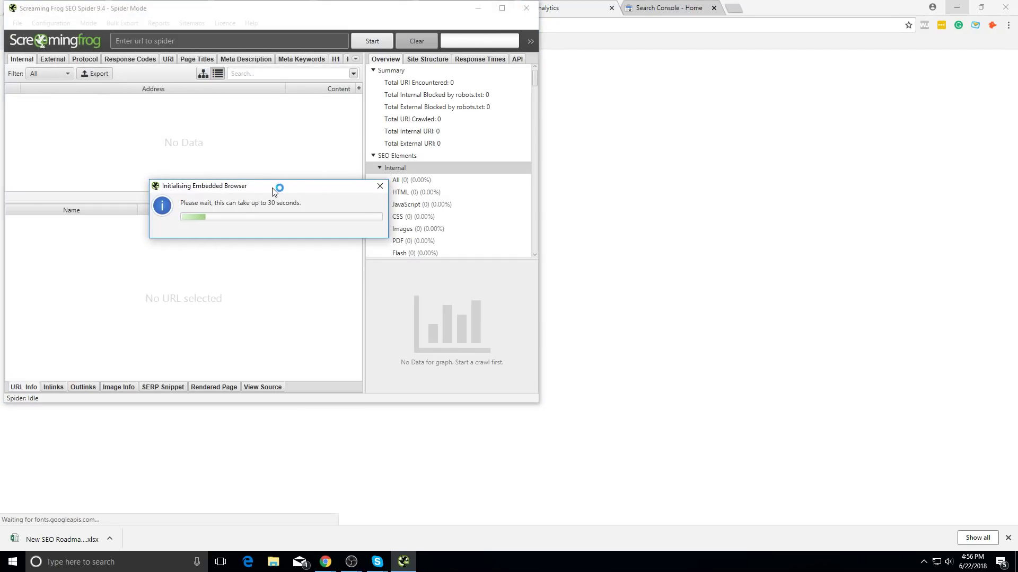
key("ctrl+v")
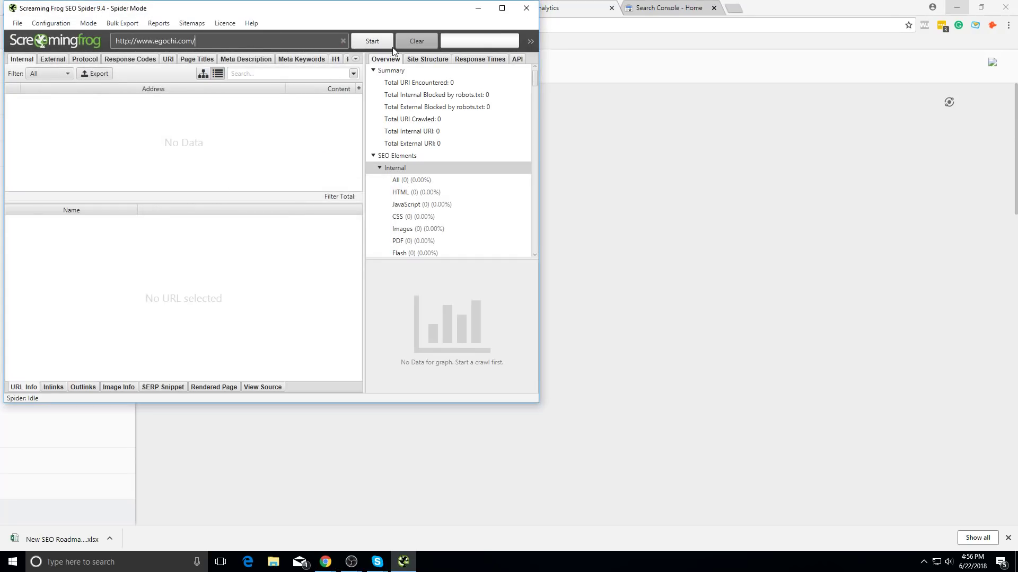
left_click(372, 41)
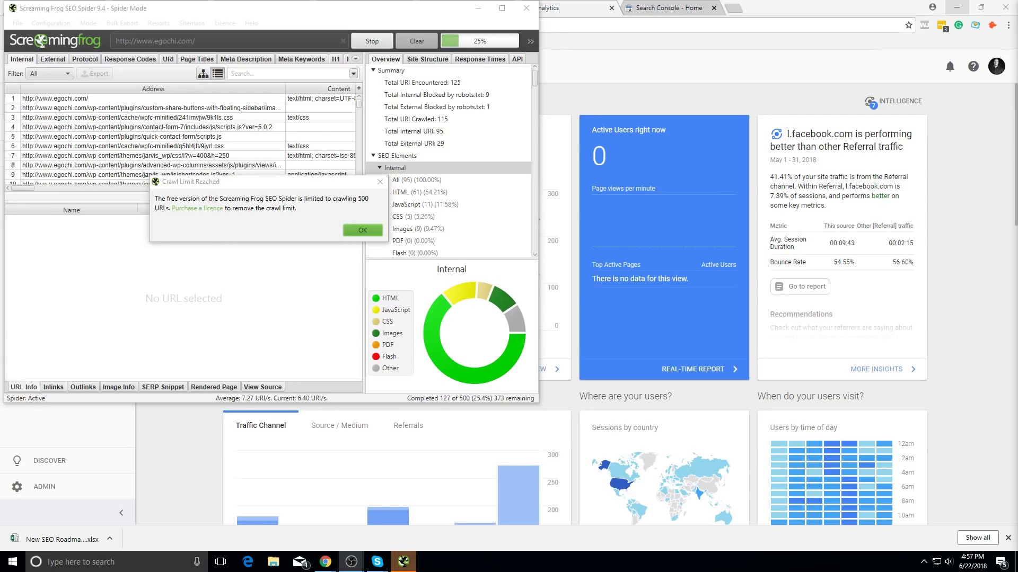
left_click(363, 230)
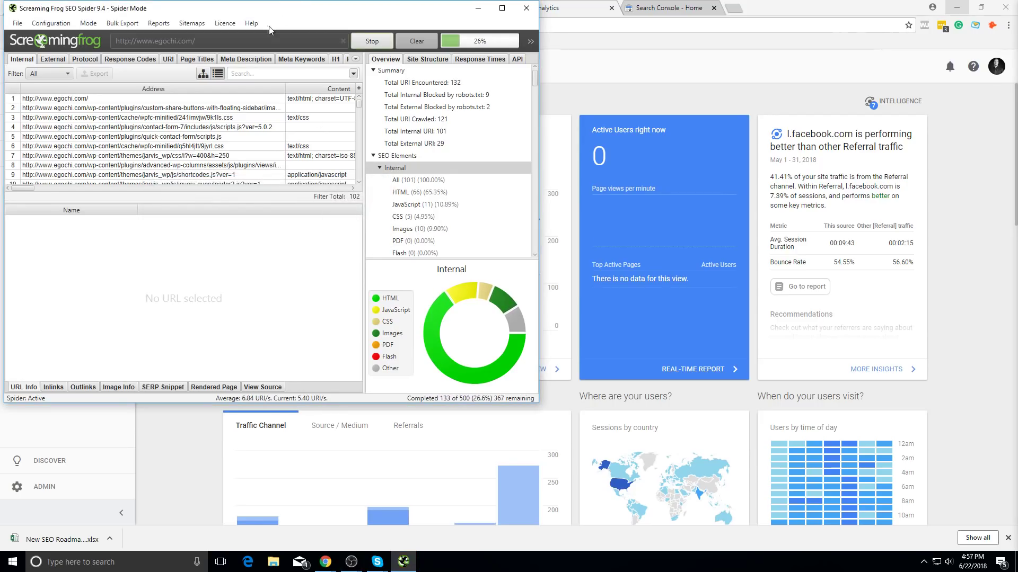
left_click(478, 8)
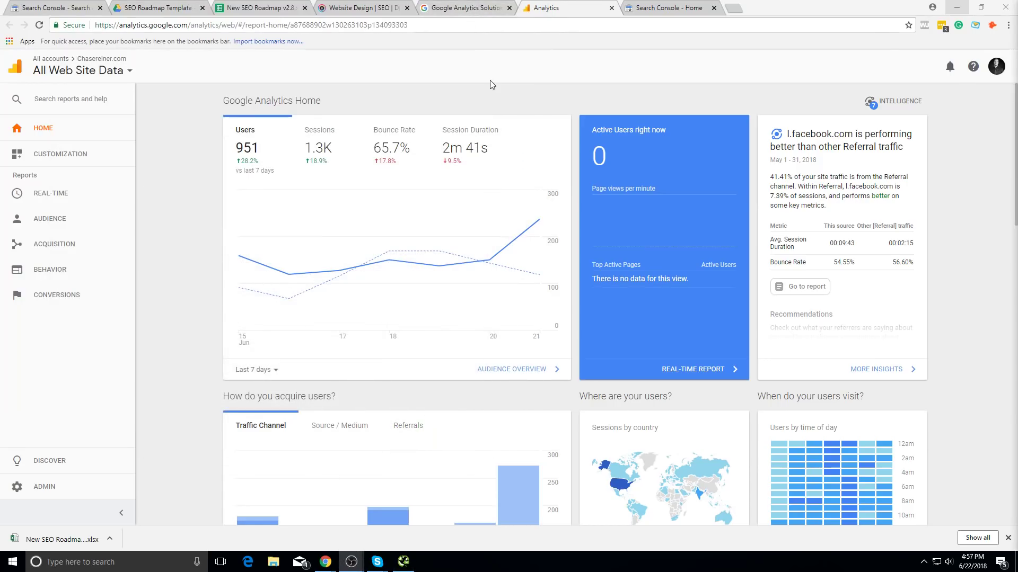
- Go to the Search Console home page and switch to another of the signed-in Google accounts
key("ctrl+Tab")
scroll(804, 75, "down", 5)
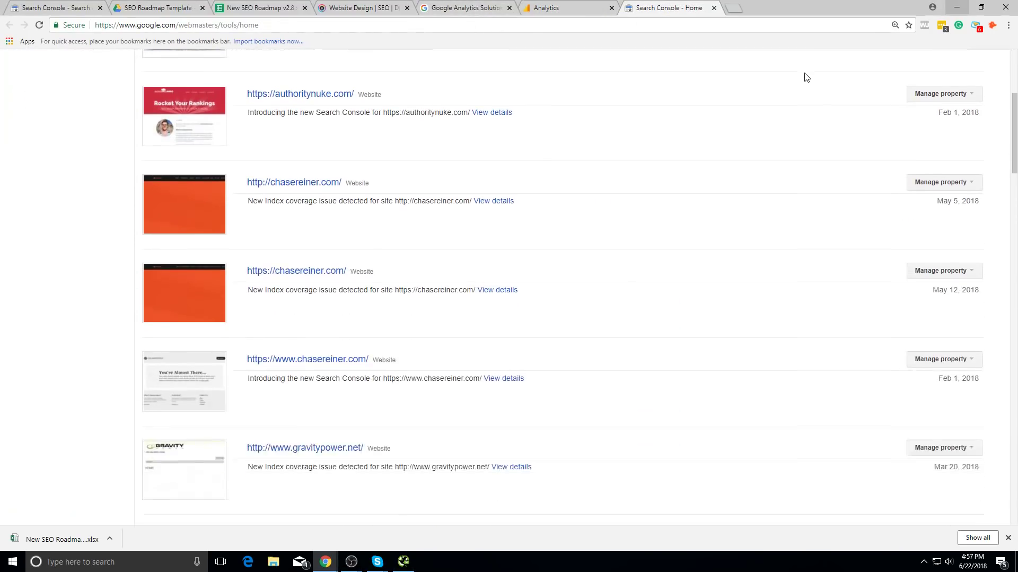
scroll(931, 63, "up", 5)
left_click(975, 73)
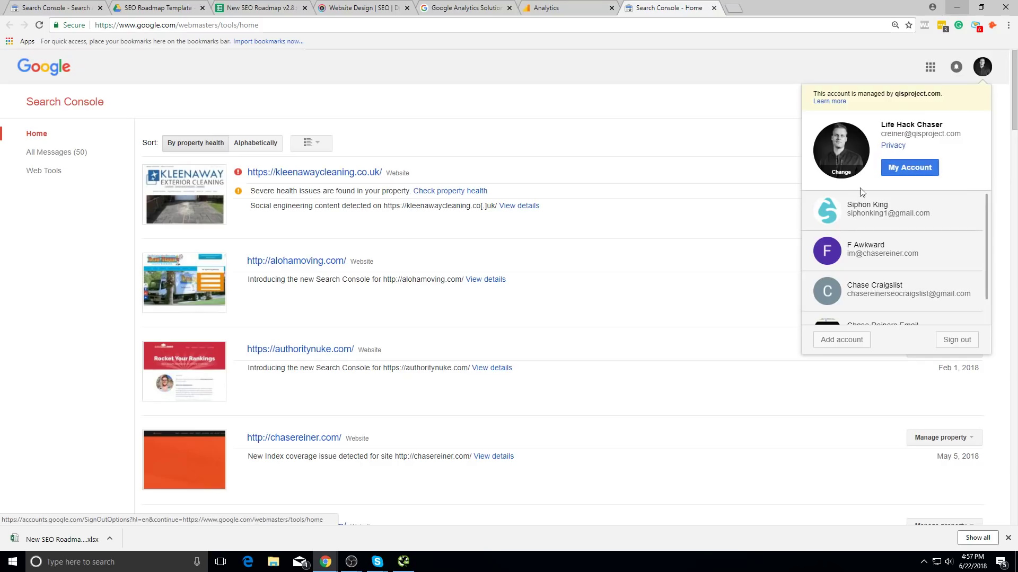
left_click(850, 241)
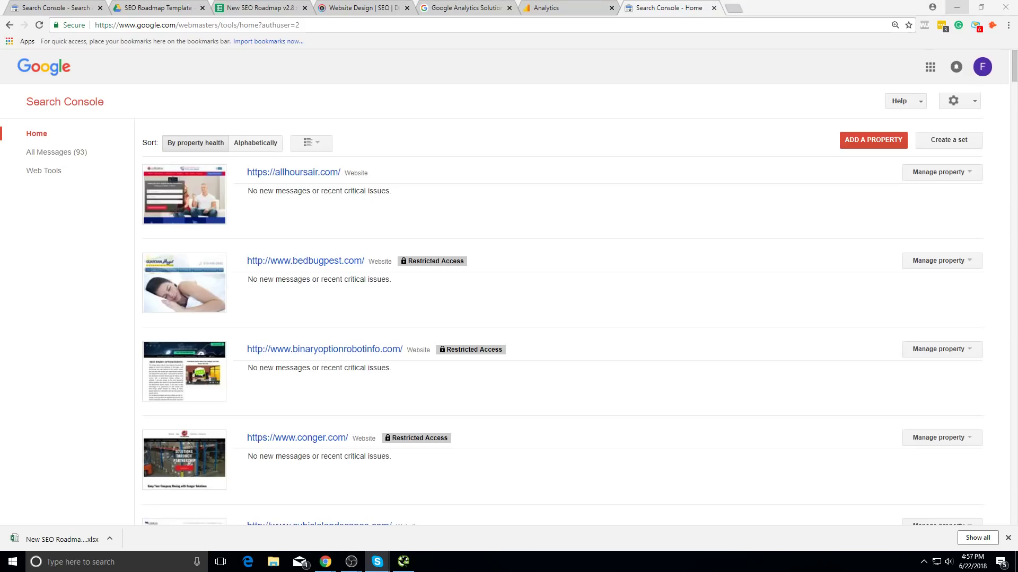
- Search the Search Console property list for "egoch", clear the search and look back up through the properties
key("ctrl+f")
type("egoch")
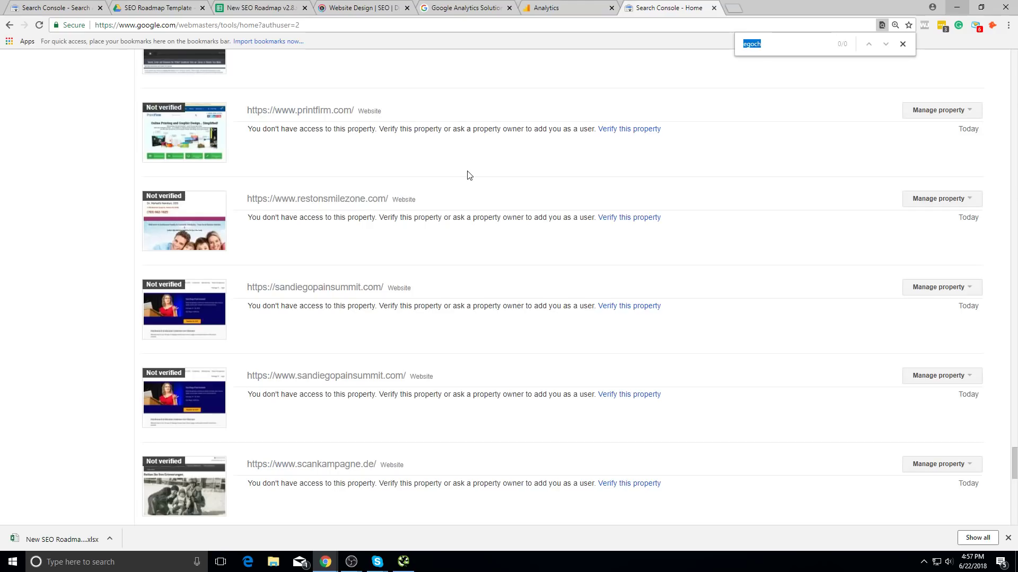
key("BackSpace")
scroll(513, 150, "up", 20)
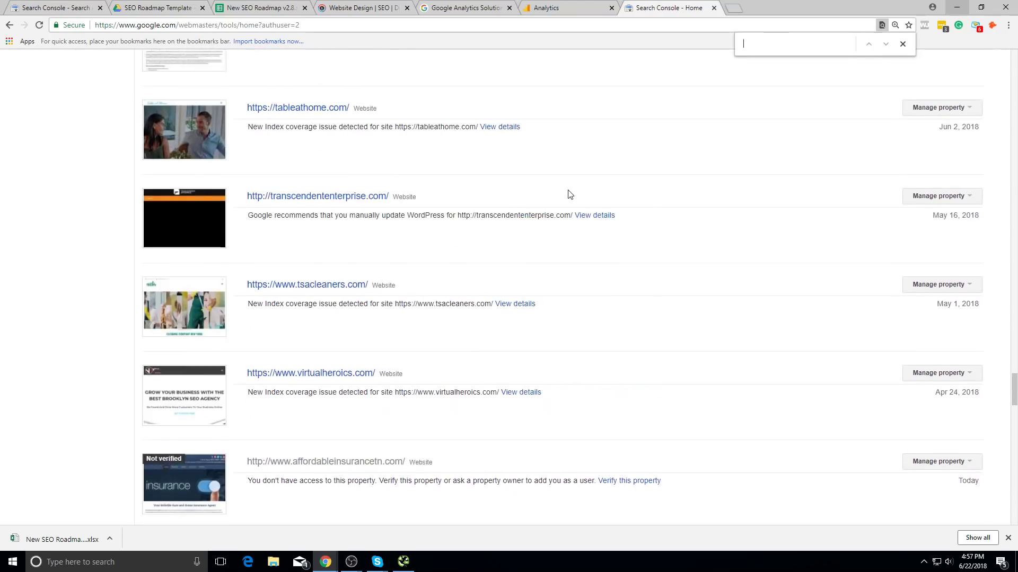
scroll(741, 222, "up", 20)
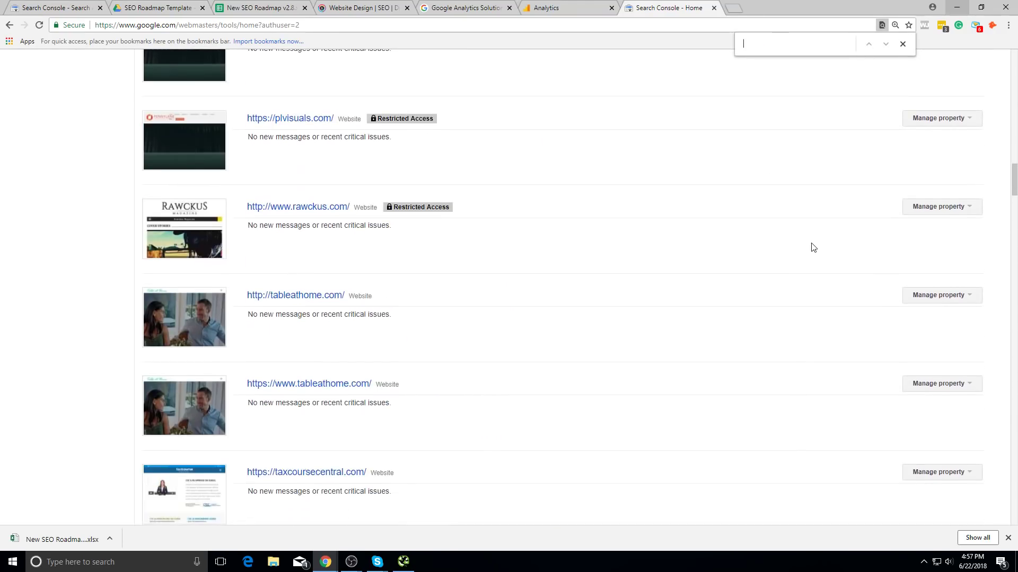
- Look up and down the Search Console property list and search the page for "egochi"
scroll(877, 284, "up", 13)
scroll(852, 296, "down", 10)
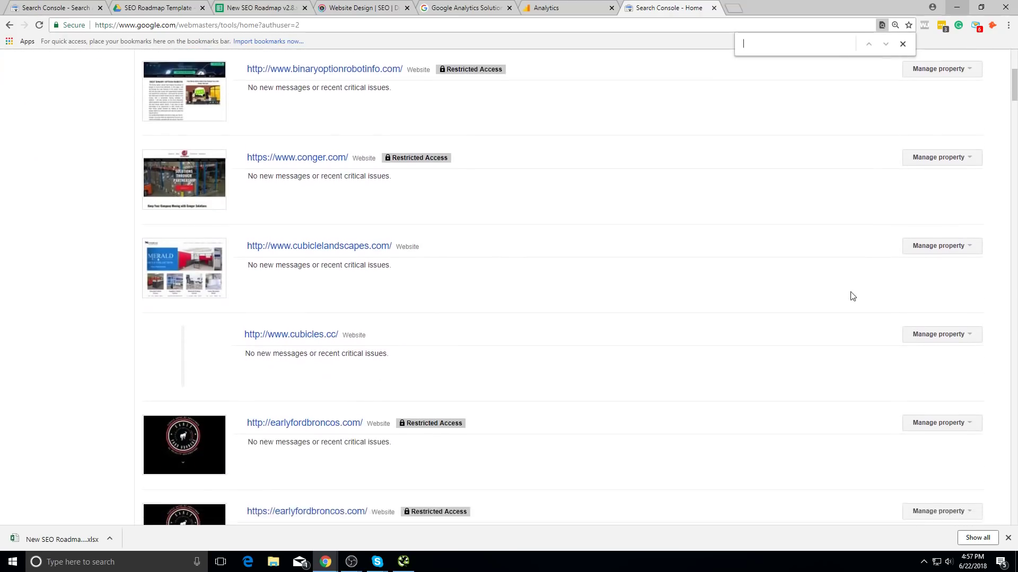
scroll(852, 296, "up", 12)
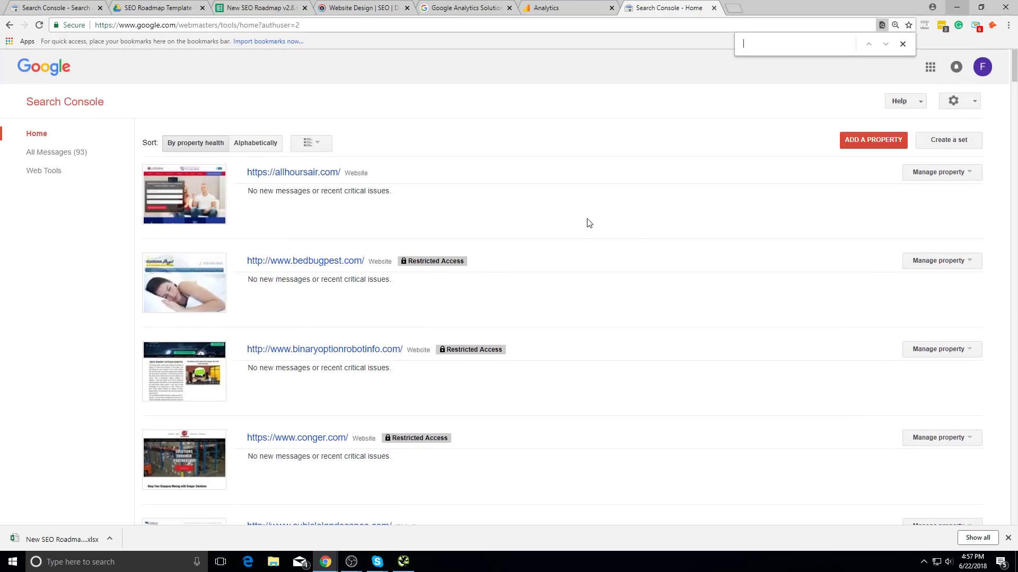
type("egochi")
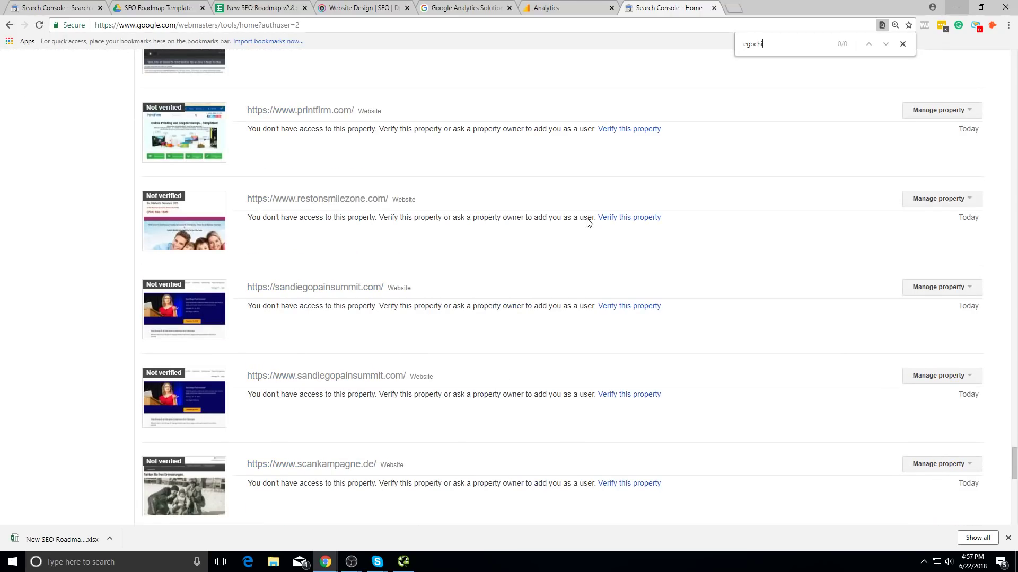
- Go to the Analytics dashboard and switch it to the same Google account as the one used in Search Console
key("ctrl+shift+Tab")
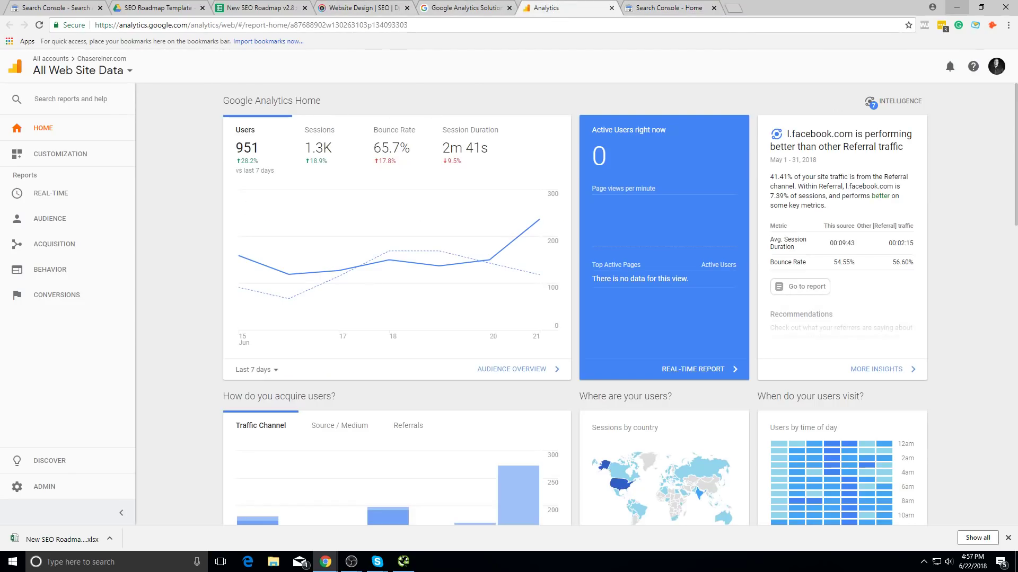
left_click(997, 69)
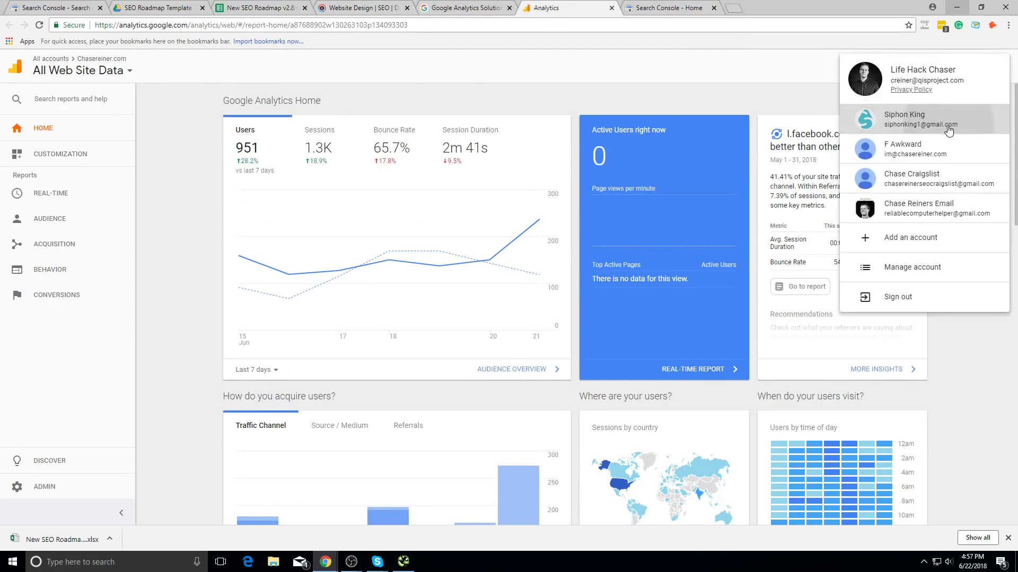
left_click(924, 151)
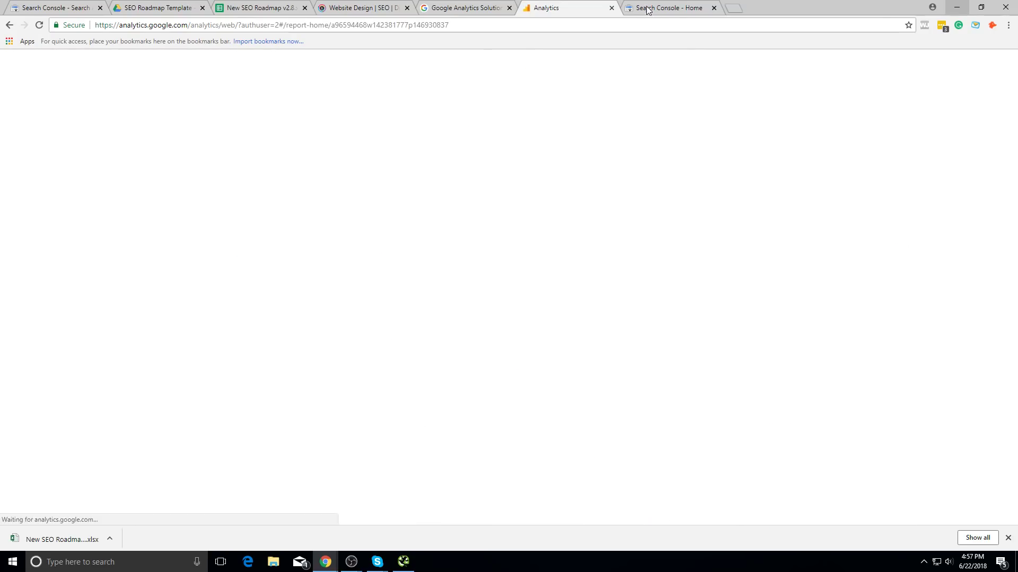
- Return to Search Console and look through the verified and unverified properties for the Egochi site
key("ctrl+Tab")
left_click(586, 6)
left_click(651, 8)
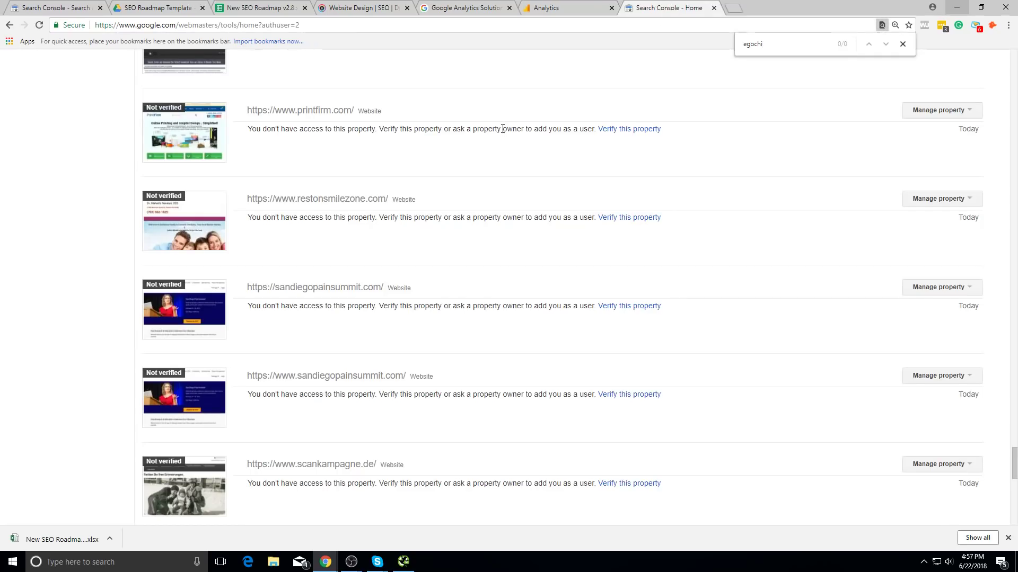
scroll(578, 149, "up", 5)
scroll(579, 149, "down", 10)
scroll(601, 153, "up", 3)
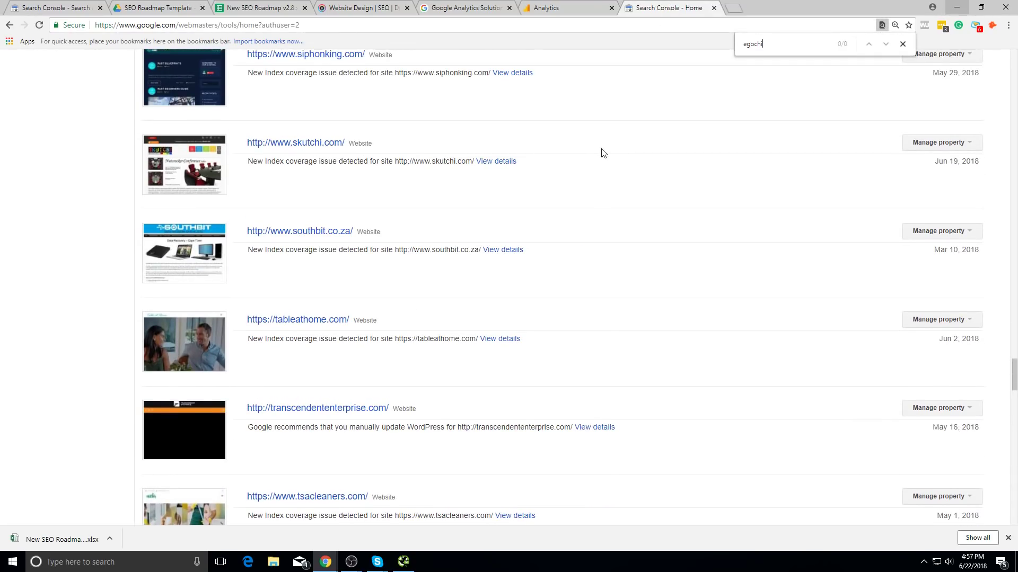
- Search the Analytics accounts for "egochi", open the Egochi.com All Web Site Data view and expand its All Traffic acquisition reports
left_click(546, 7)
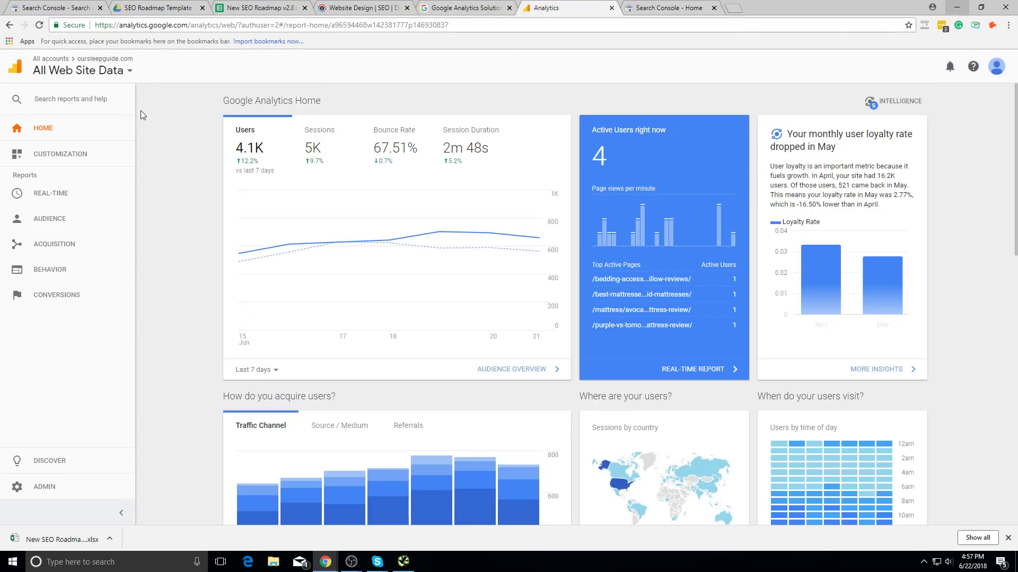
left_click(129, 71)
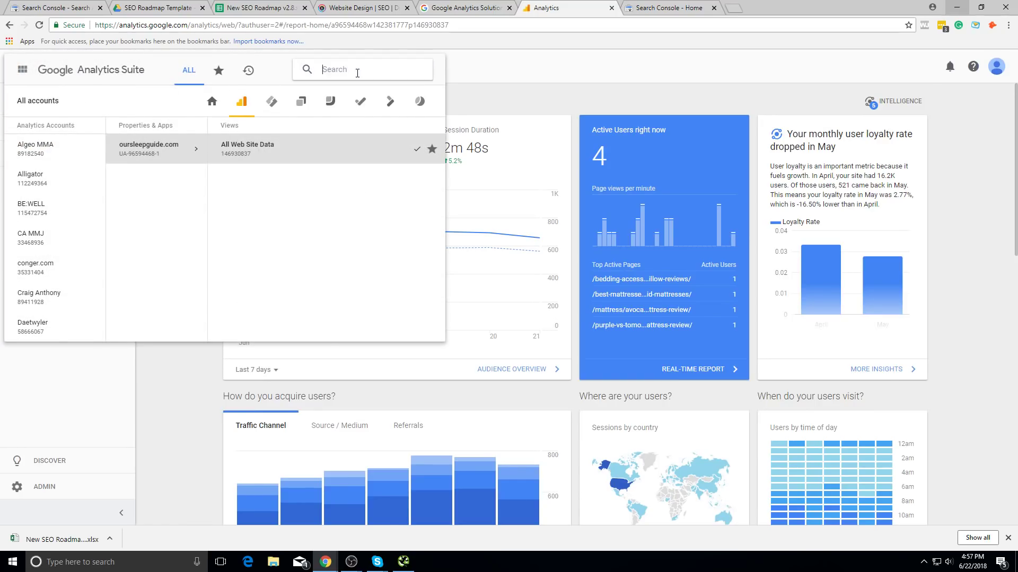
type("egochi")
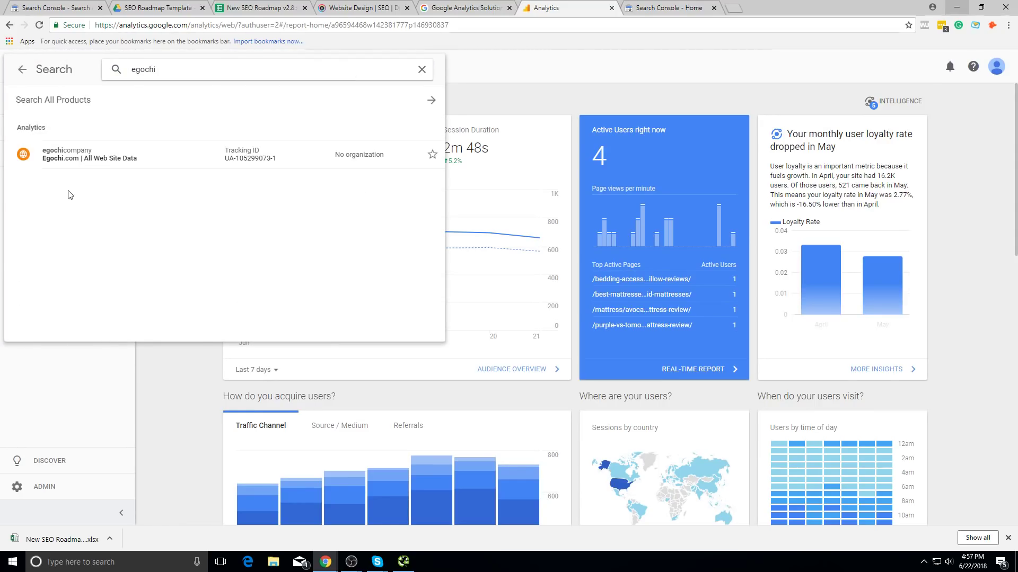
left_click(100, 159)
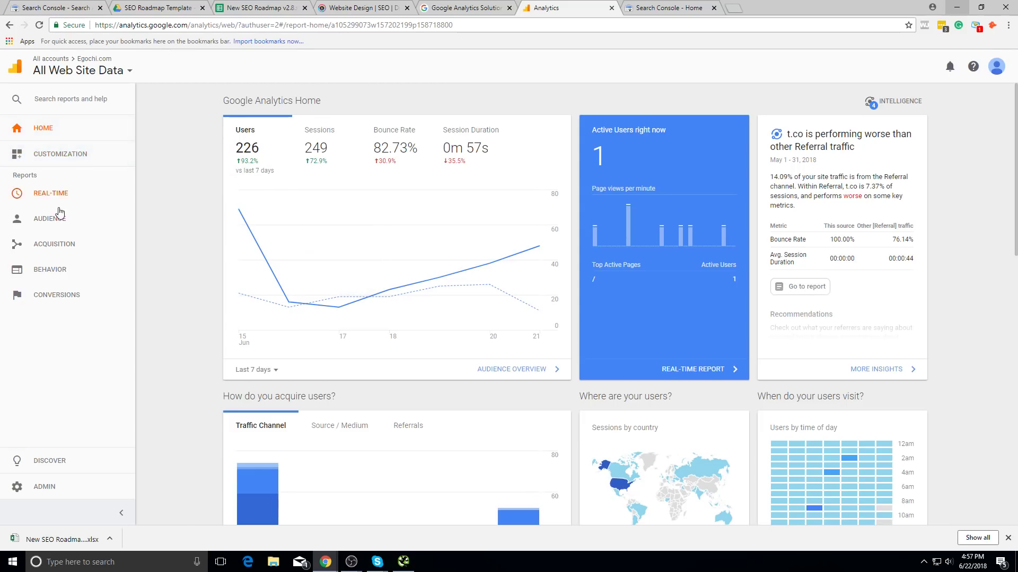
left_click(64, 255)
left_click(73, 281)
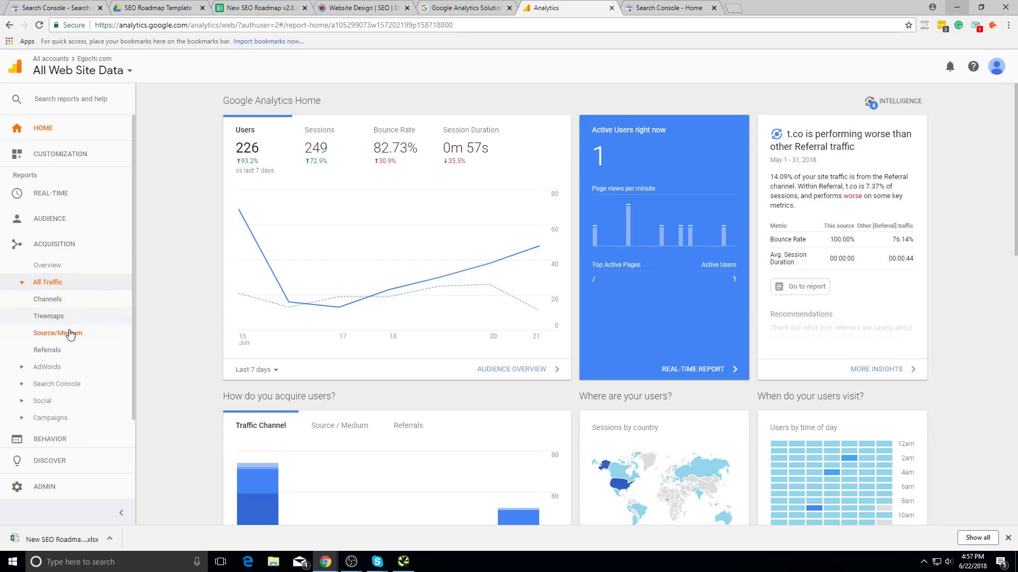
- Go back to the New SEO Roadmap v2.8 spreadsheet and select the first empty cell below the Competitors heading
left_click(229, 6)
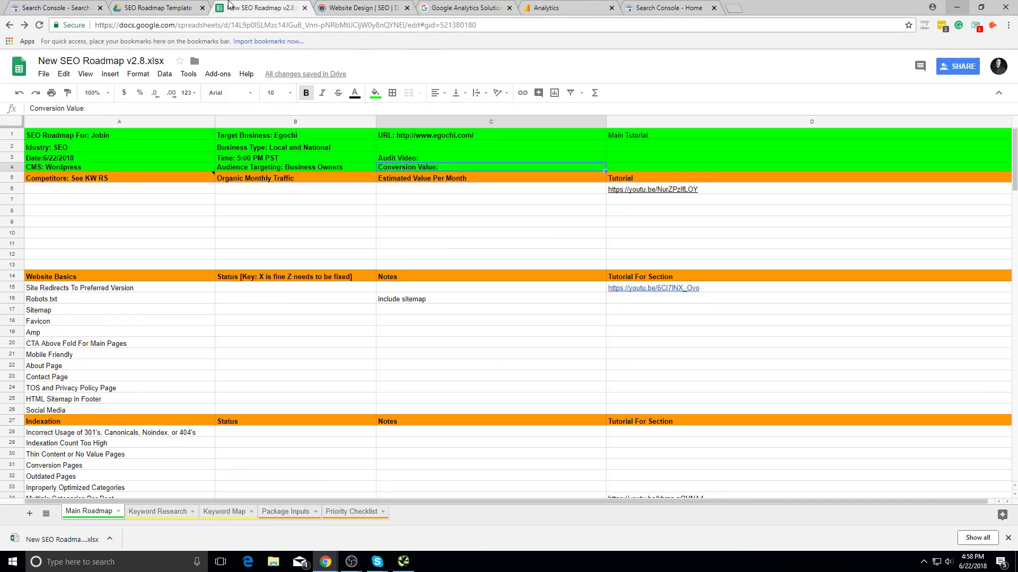
left_click(209, 275)
left_click(272, 199)
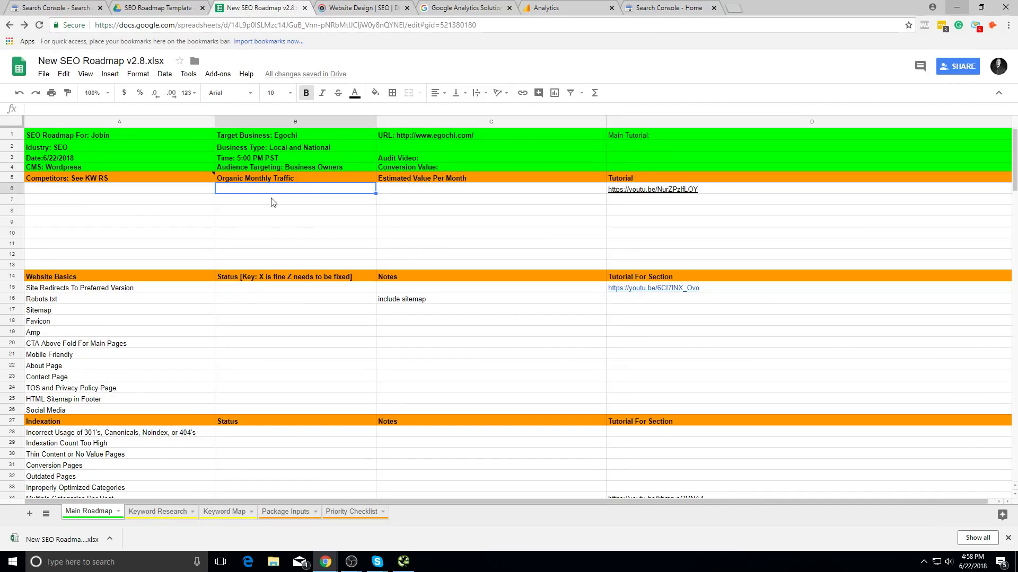
left_click(165, 299)
left_click(183, 190)
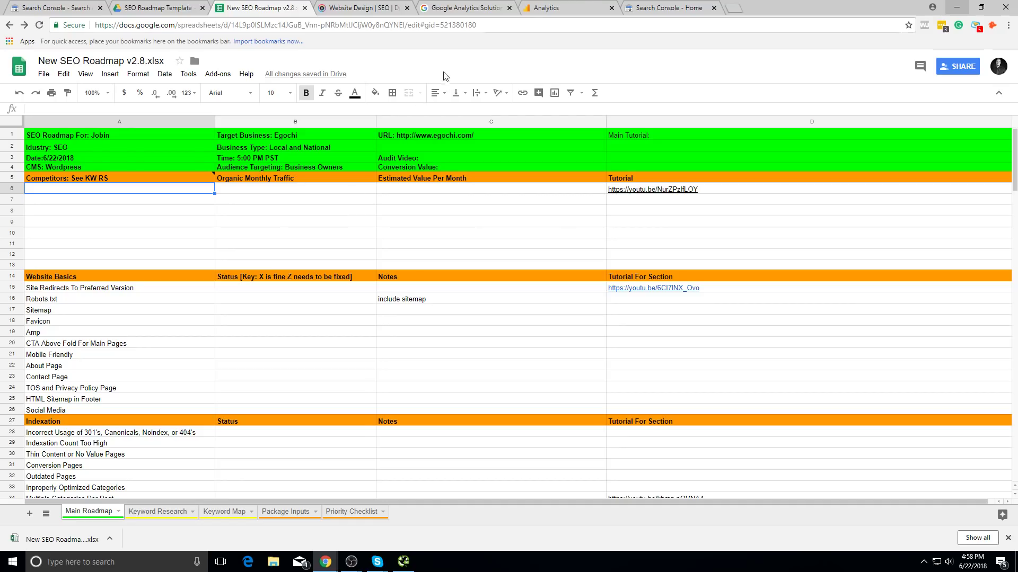
- Examine the lower part of the Search Console property list for a site with accessible search data
left_click(564, 7)
left_click(682, 6)
scroll(432, 209, "down", 6)
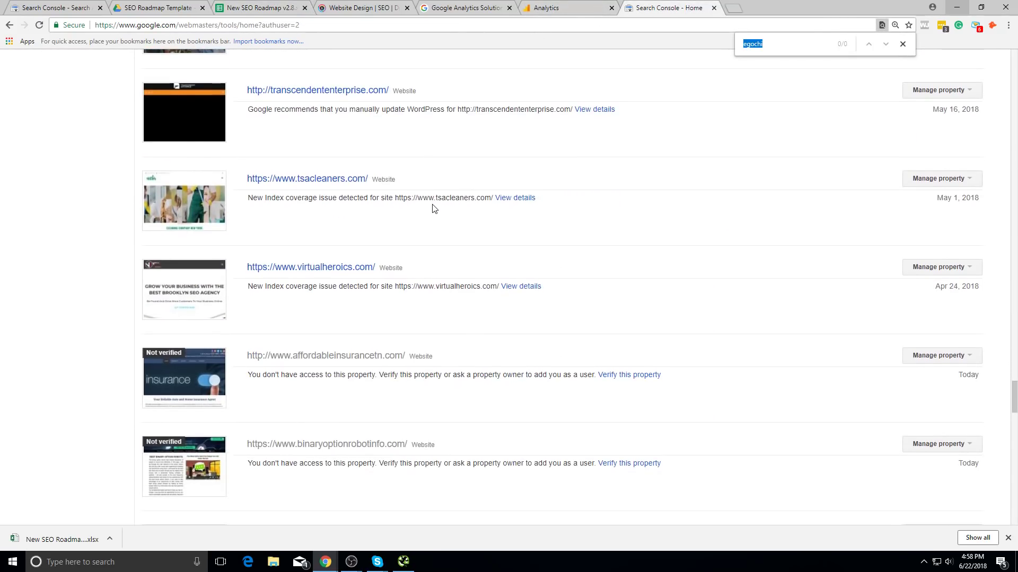
scroll(434, 210, "up", 5)
scroll(442, 228, "down", 5)
scroll(477, 228, "down", 3)
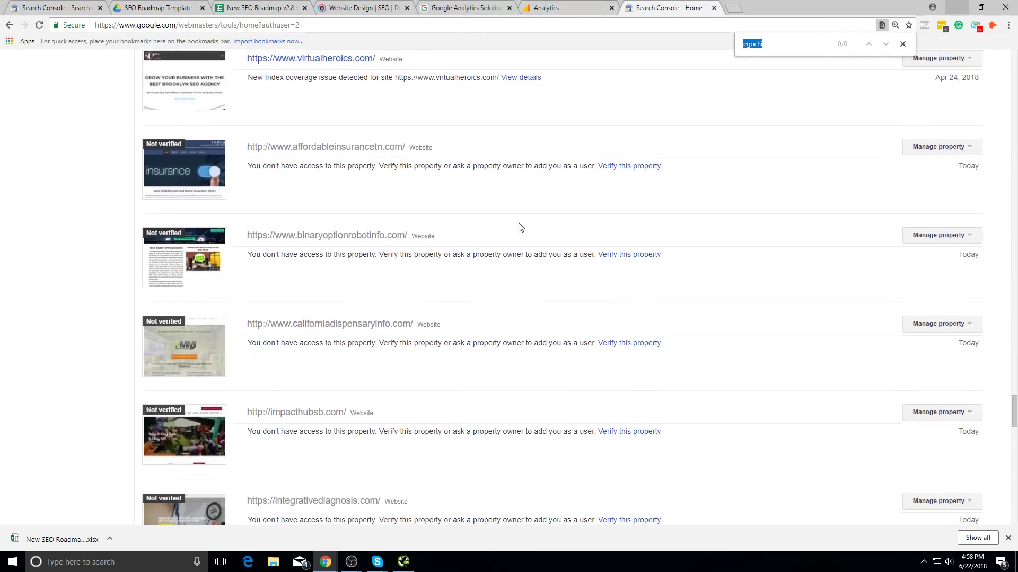
scroll(334, 245, "up", 3)
scroll(366, 217, "up", 7)
scroll(371, 215, "up", 5)
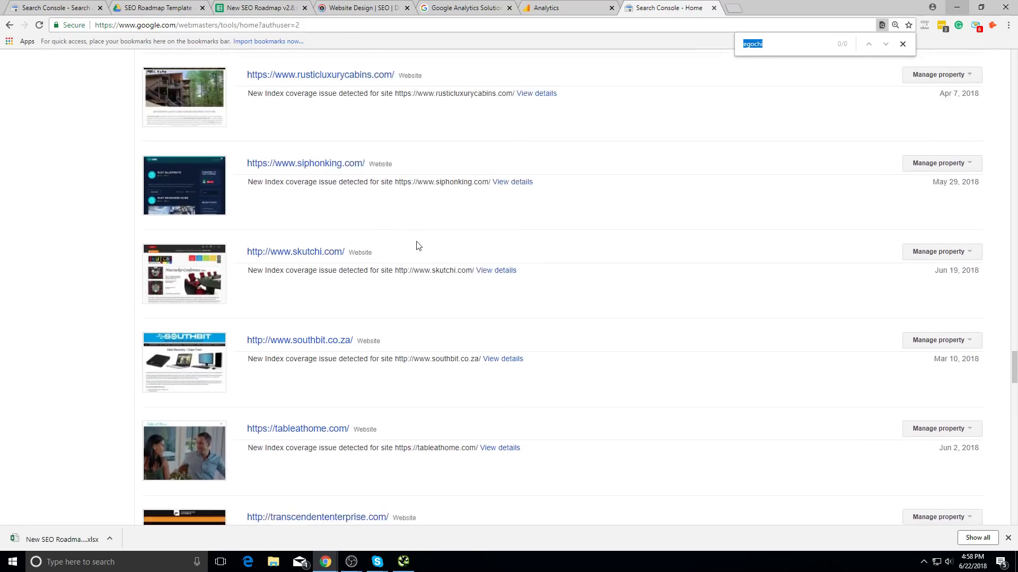
left_click(302, 320)
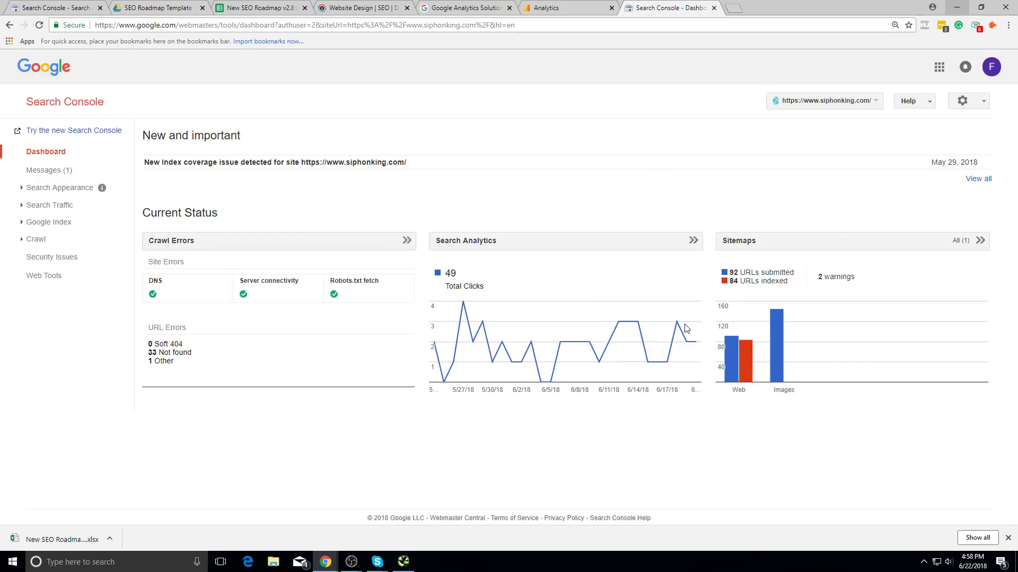
left_click(549, 240)
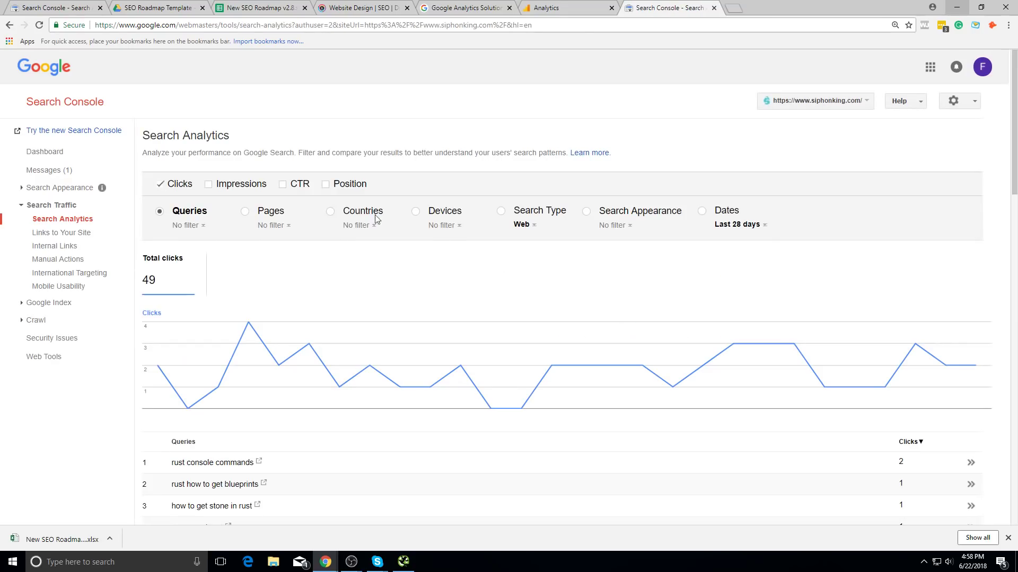
left_click(236, 185)
left_click(297, 184)
left_click(345, 184)
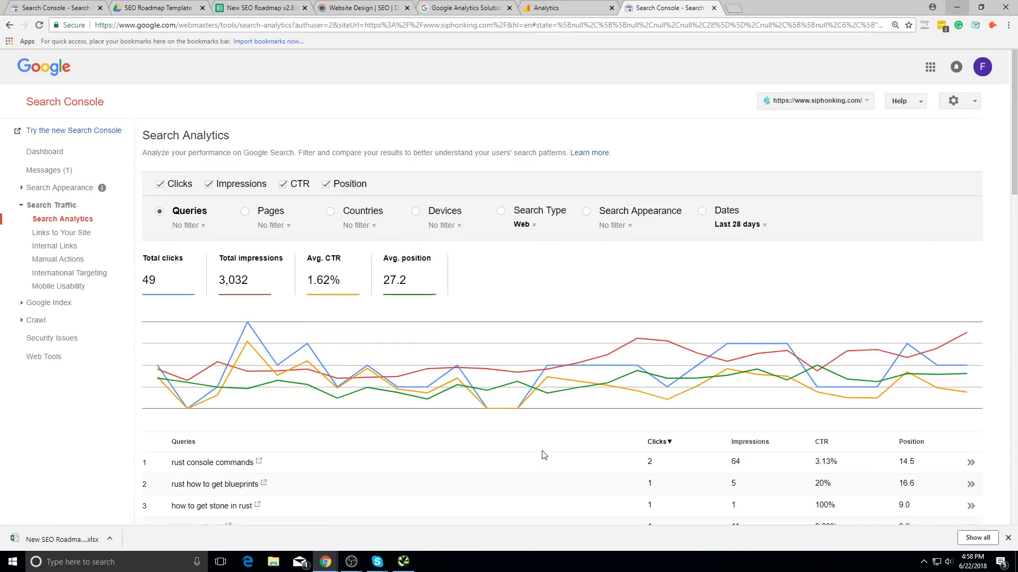
scroll(540, 424, "down", 4)
scroll(463, 346, "up", 5)
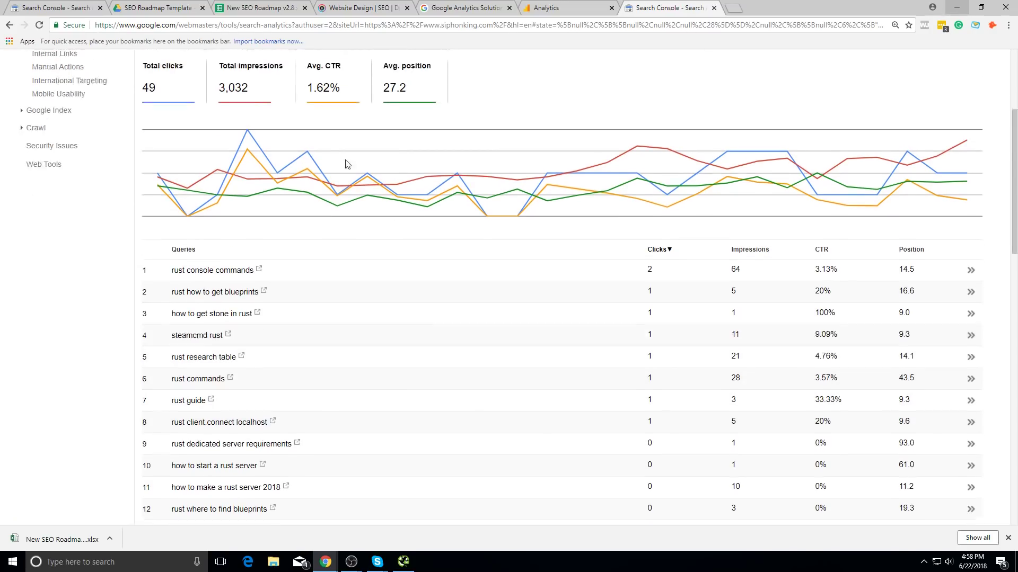
- Glance at the roadmap spreadsheet, return to the Search Console home page and search its reloaded property list for "egochi"
left_click(335, 7)
left_click(270, 8)
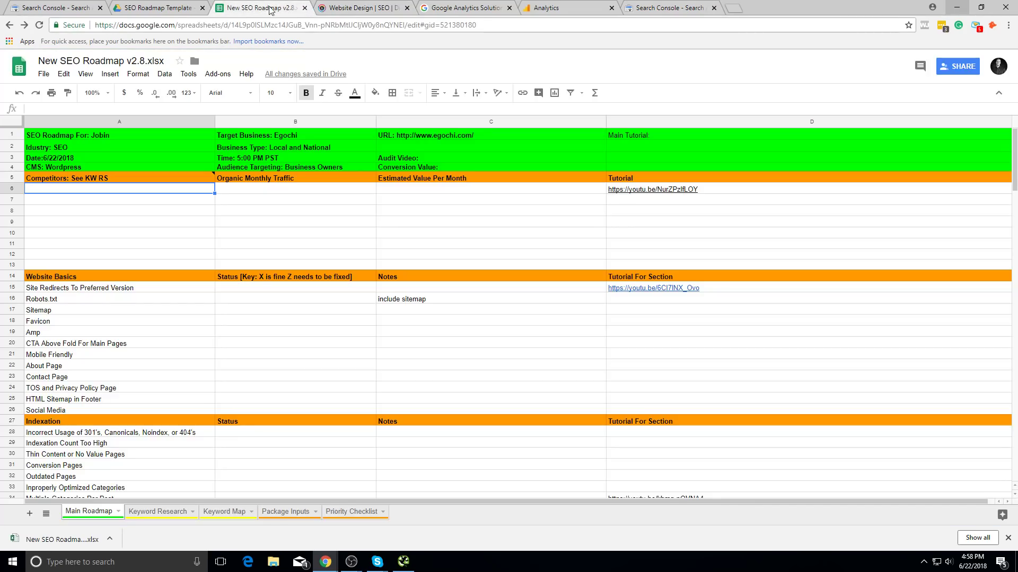
left_click(684, 6)
left_click(90, 103)
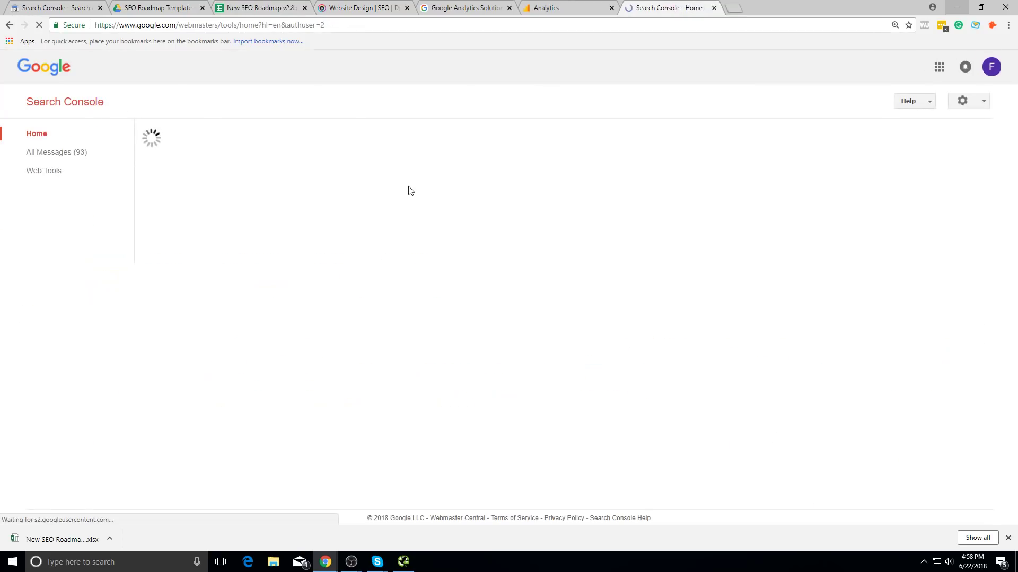
key("ctrl+f")
type("egochi")
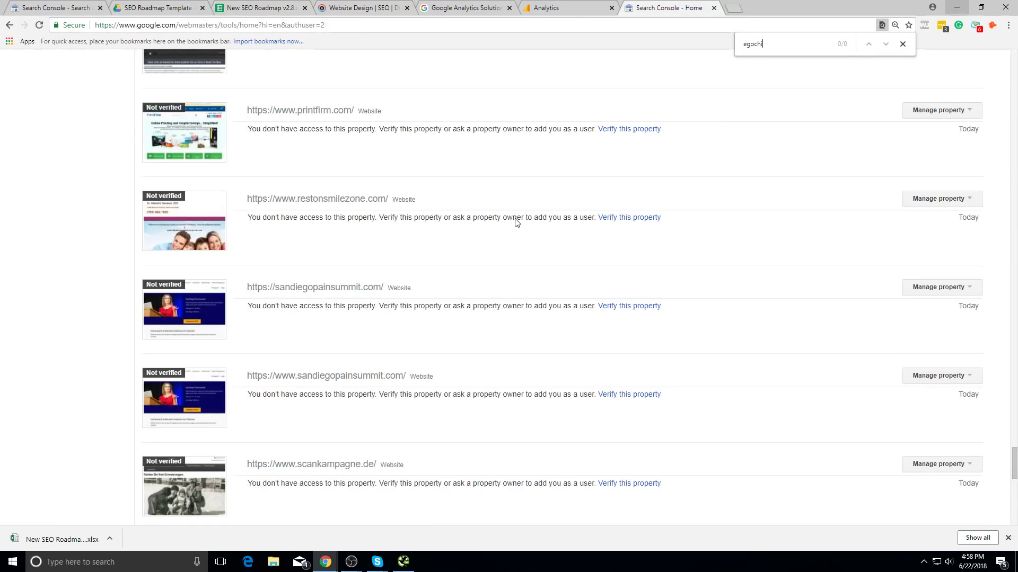
- Look back up to the first property, check the All Messages list and return to the Search Console home page
scroll(530, 201, "up", 15)
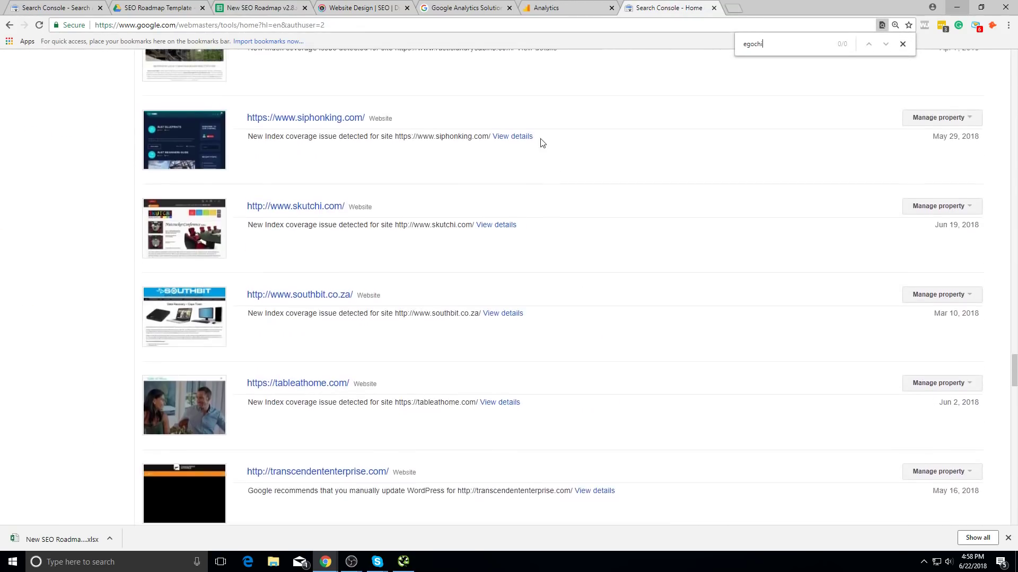
scroll(477, 175, "up", 15)
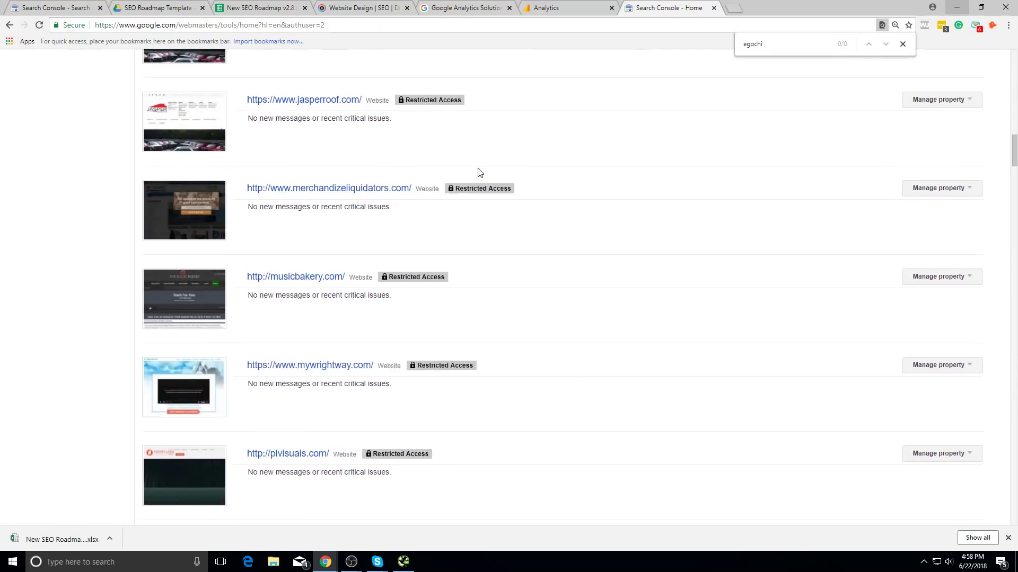
scroll(345, 177, "up", 10)
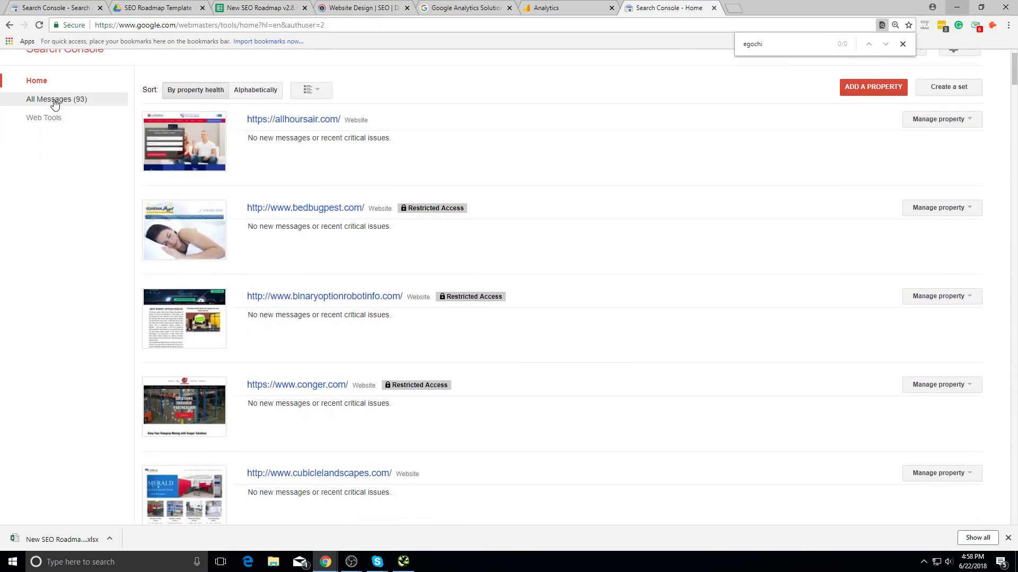
left_click(57, 99)
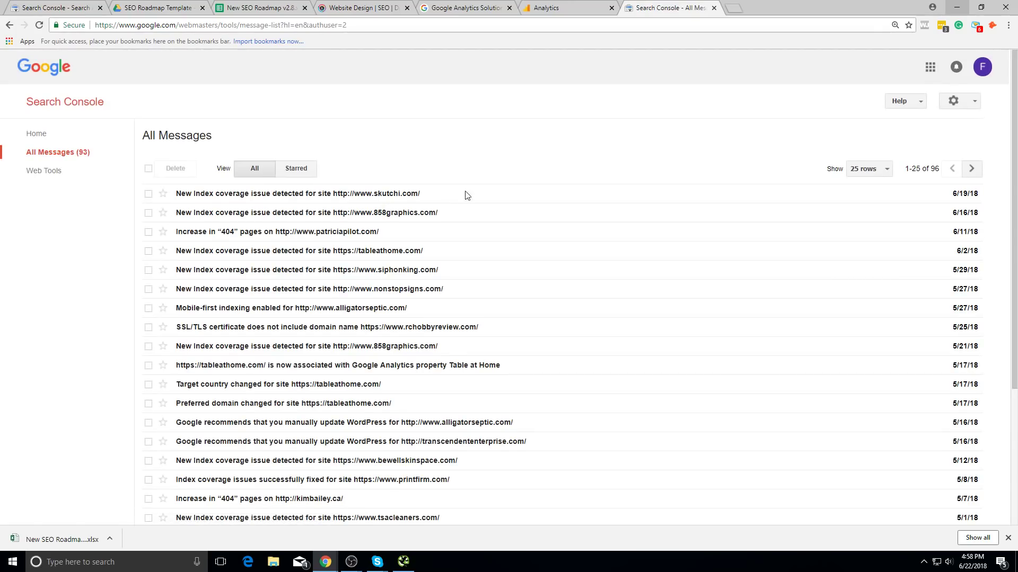
left_click(68, 136)
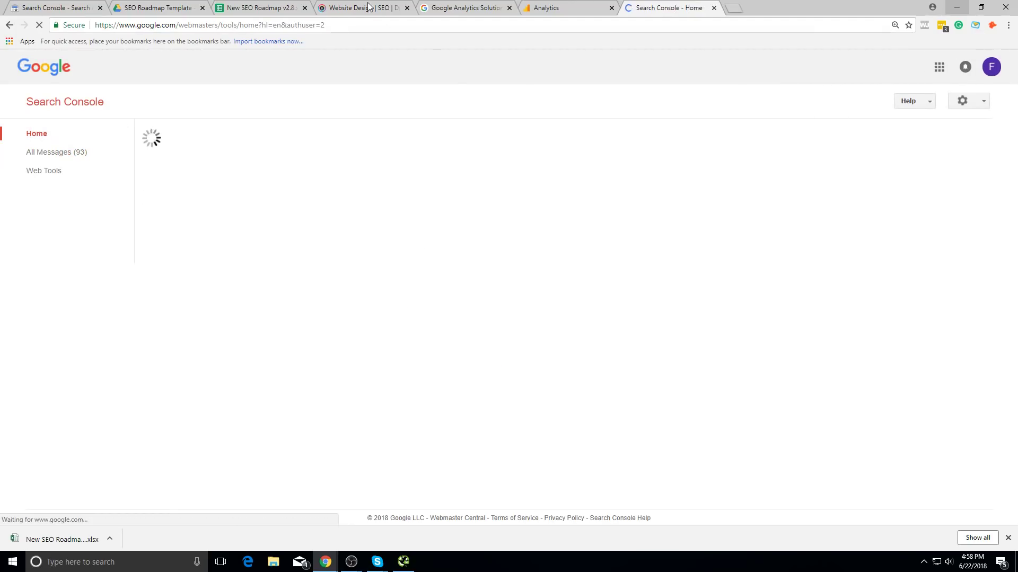
- Check the roadmap's redirect item, then load egochi.com without the www prefix to test the redirect to the preferred version
left_click(283, 7)
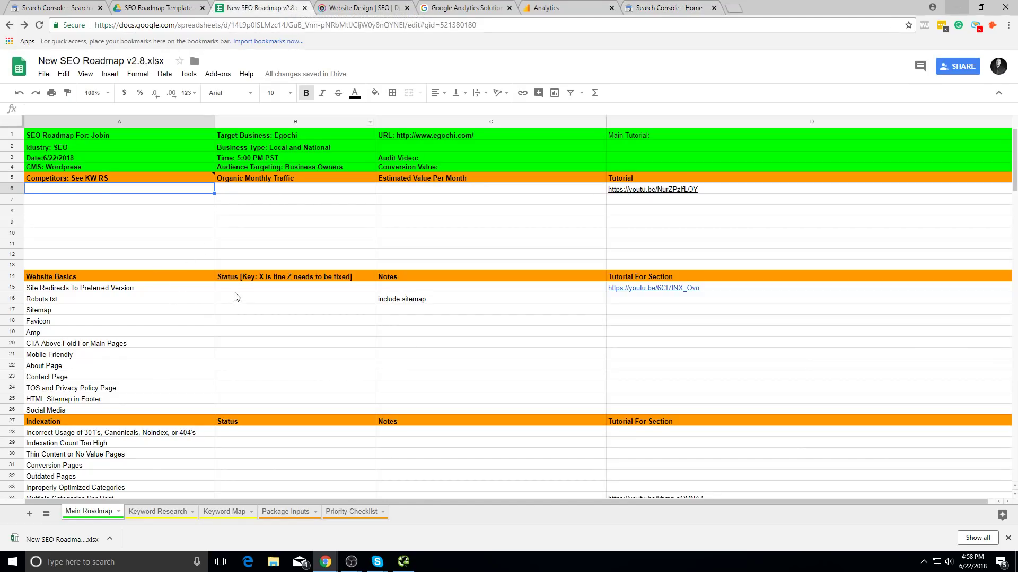
left_click(362, 8)
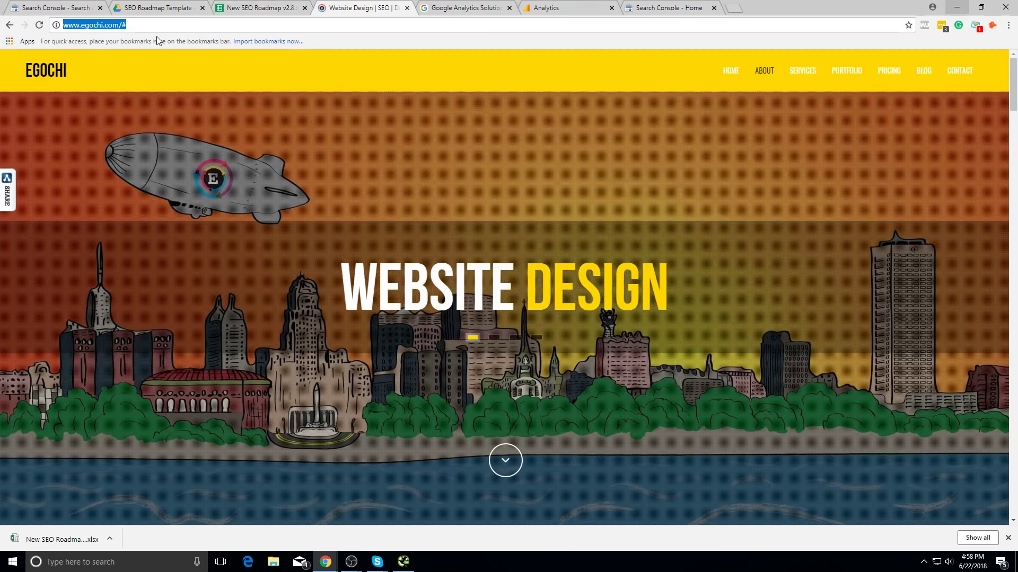
double_click(130, 26)
left_click_drag(79, 26, 68, 25)
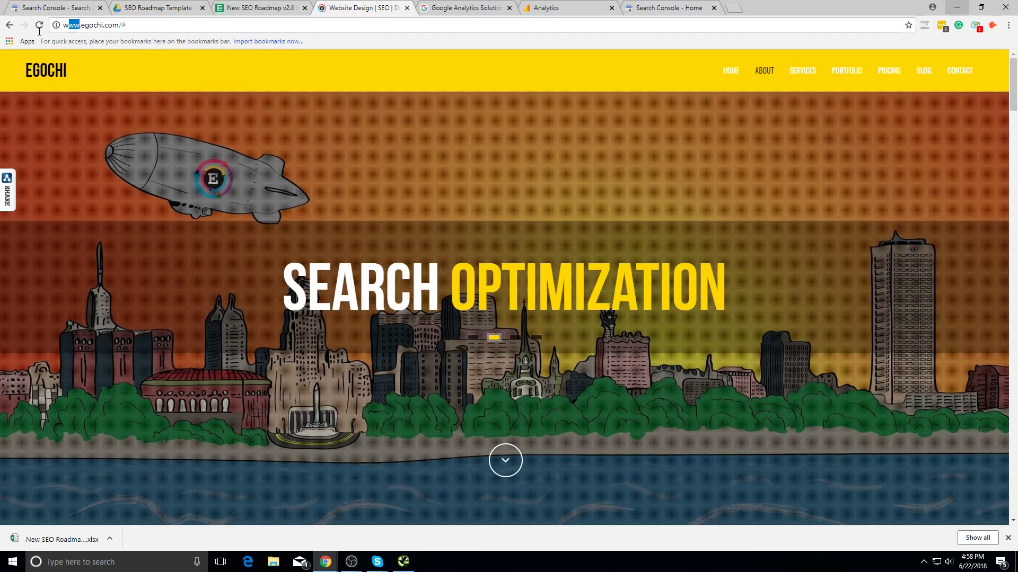
key("BackSpace")
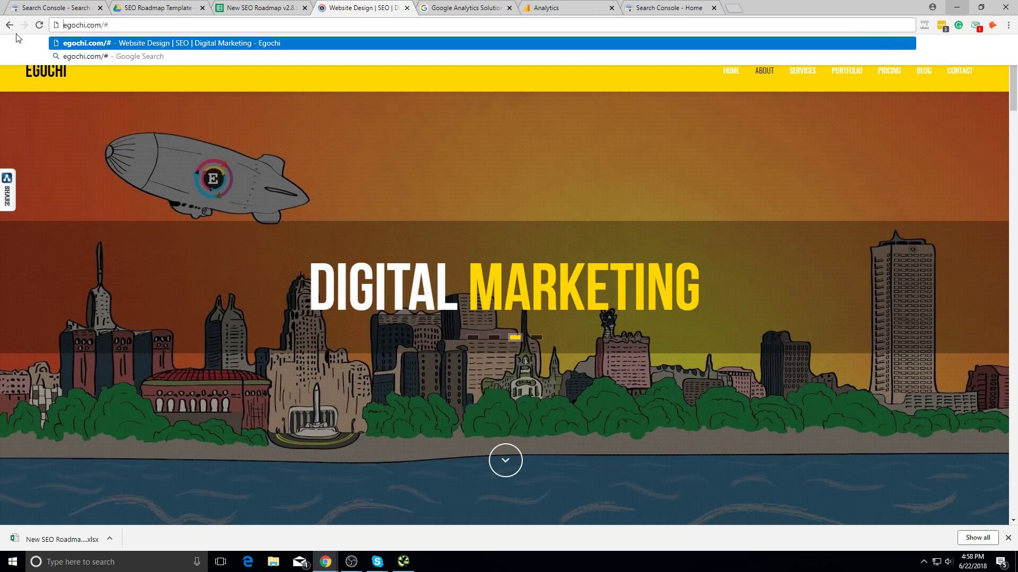
key("BackSpace")
key("BackSpace")
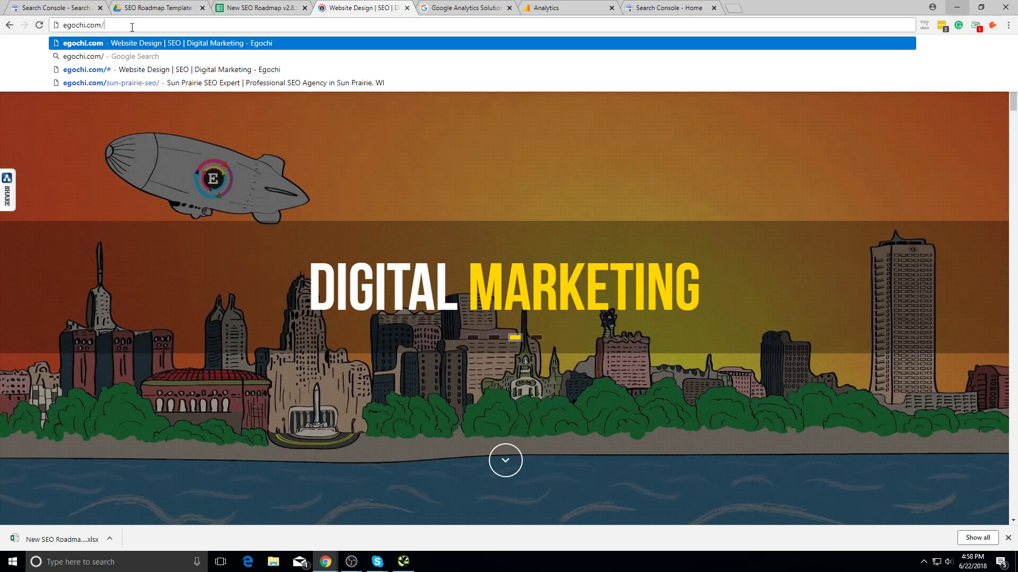
key("Return")
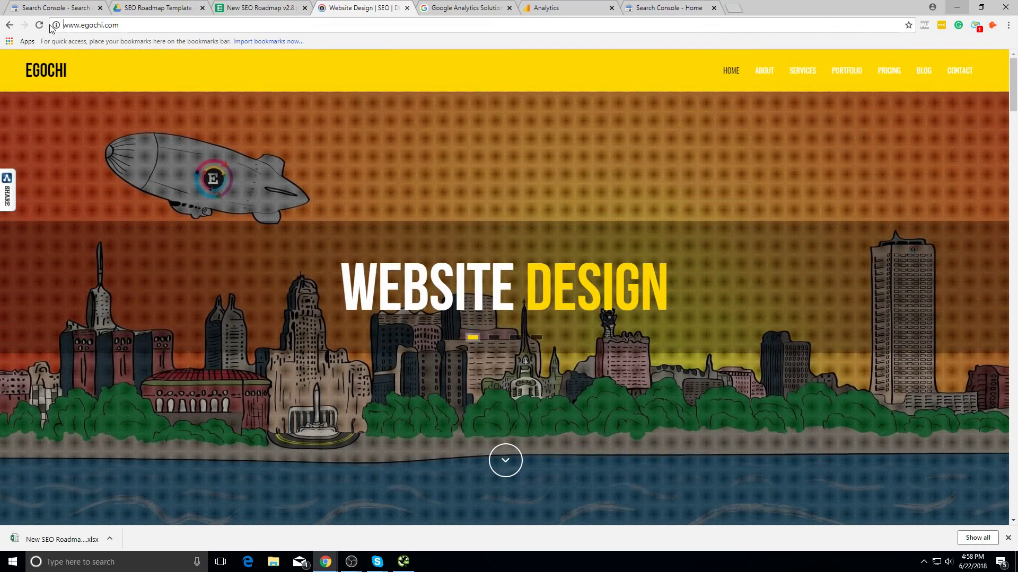
left_click(51, 28)
type("https://")
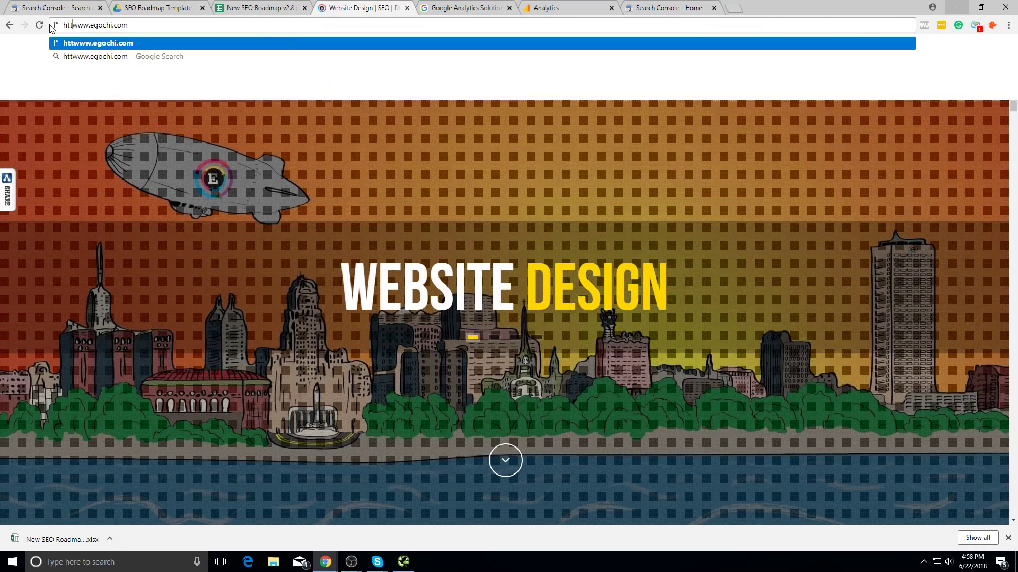
key("Return")
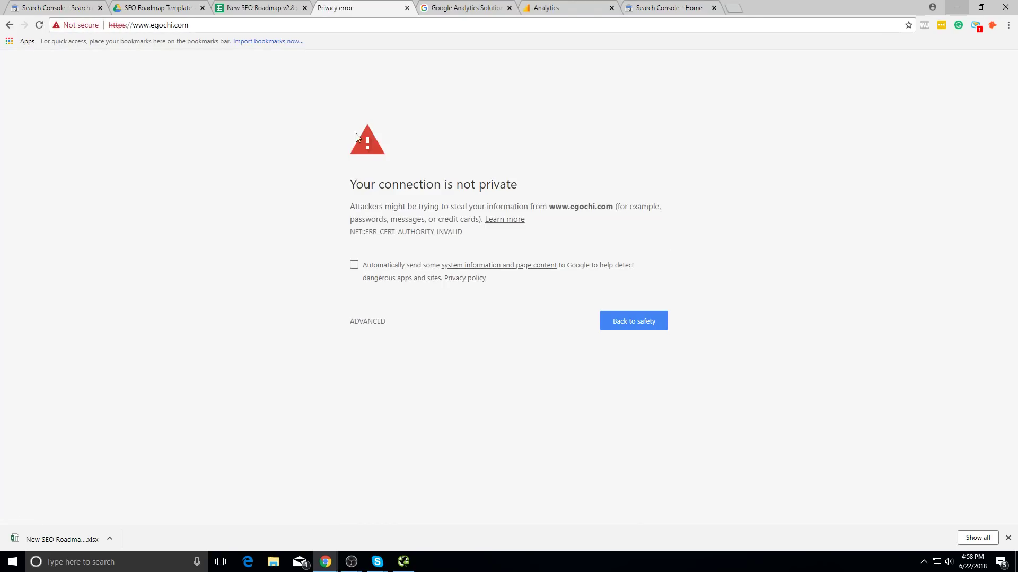
left_click(385, 324)
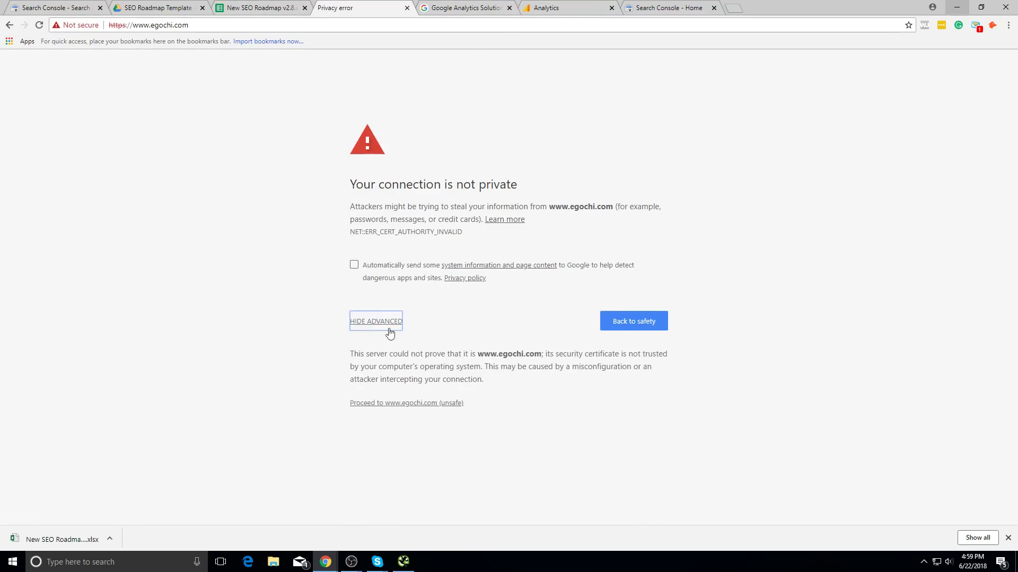
- Enter x as the status of Site Redirects To Preferred Version in the roadmap spreadsheet
left_click(222, 7)
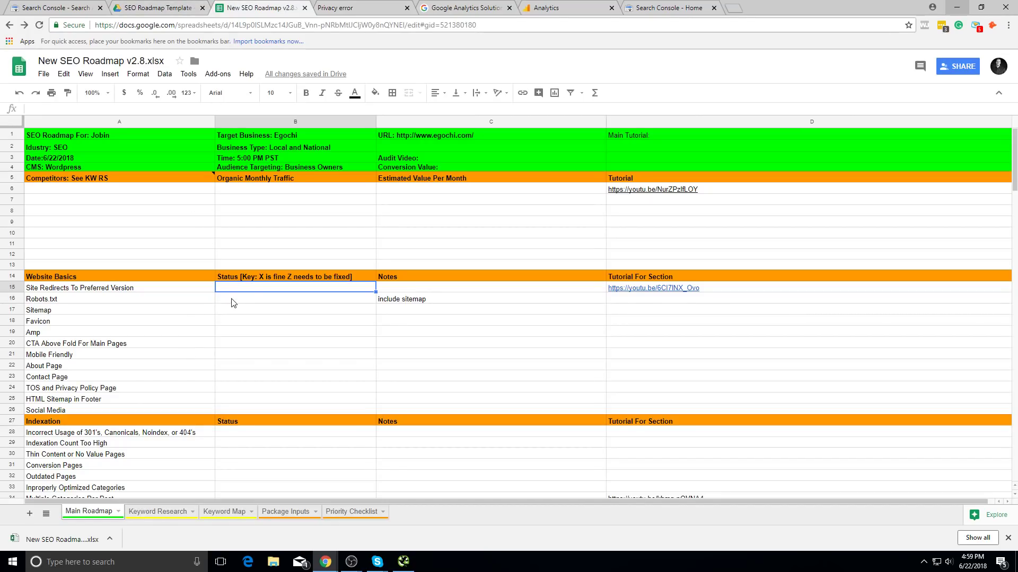
type("x")
key("Return")
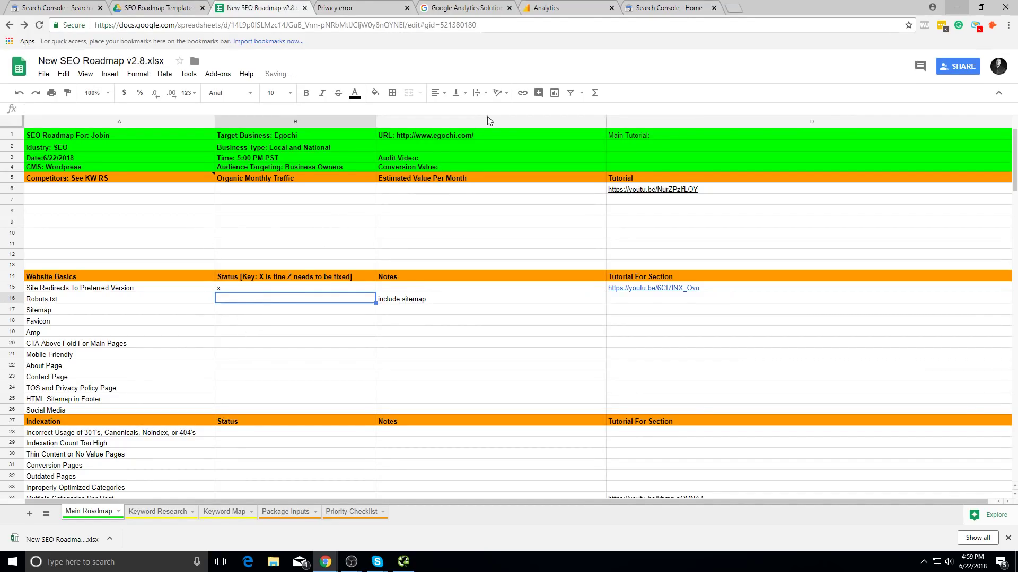
- Load egochi.com/robots.txt in the Egochi site's browser tab
left_click(328, 9)
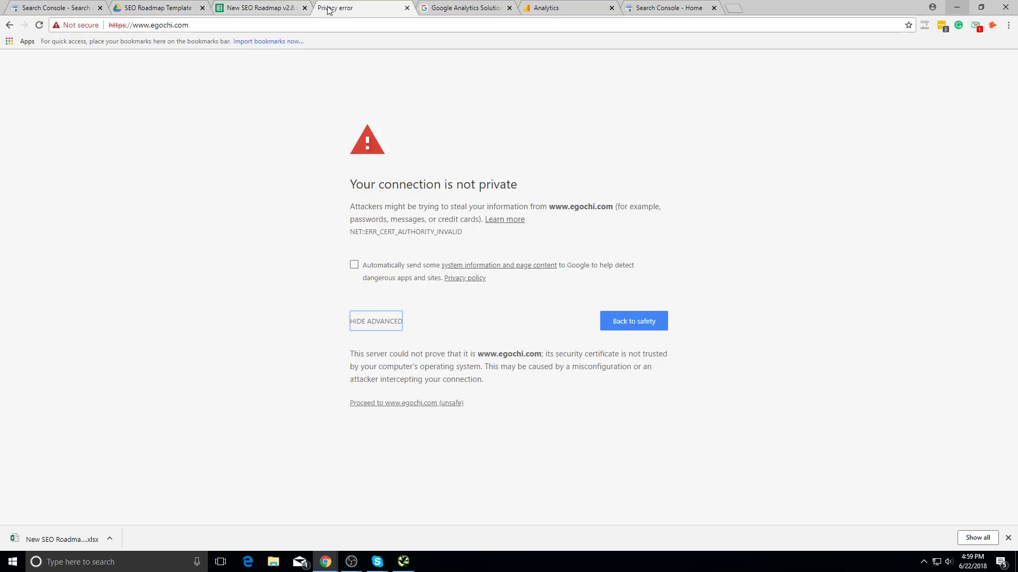
left_click(310, 23)
type("e")
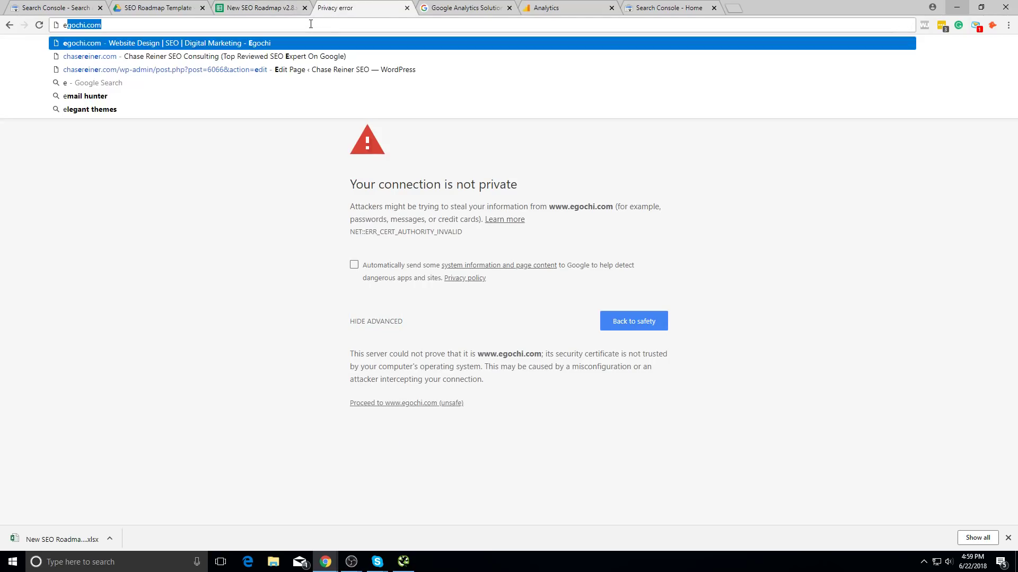
type("gochi.com/robots.txt")
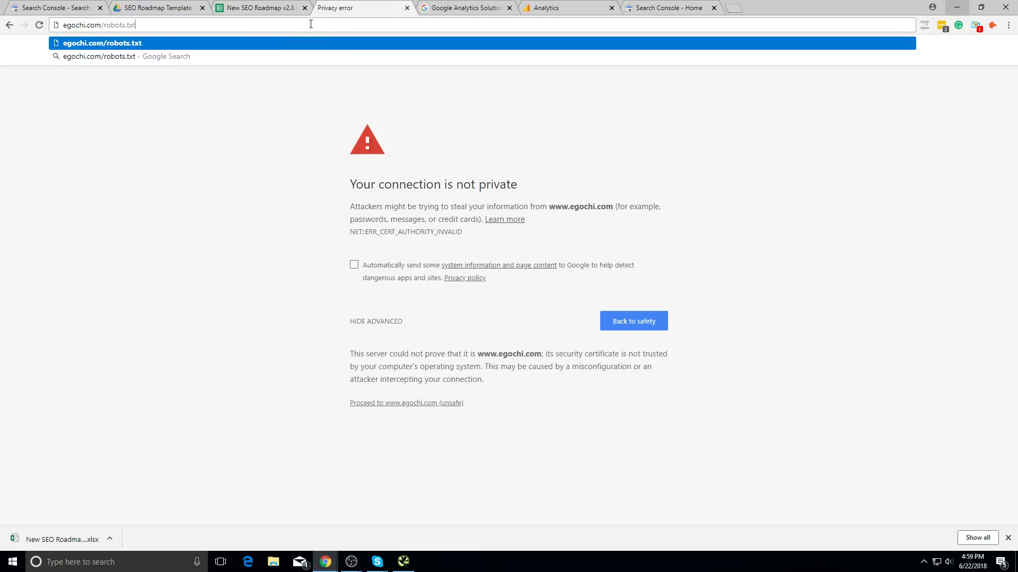
key("Return")
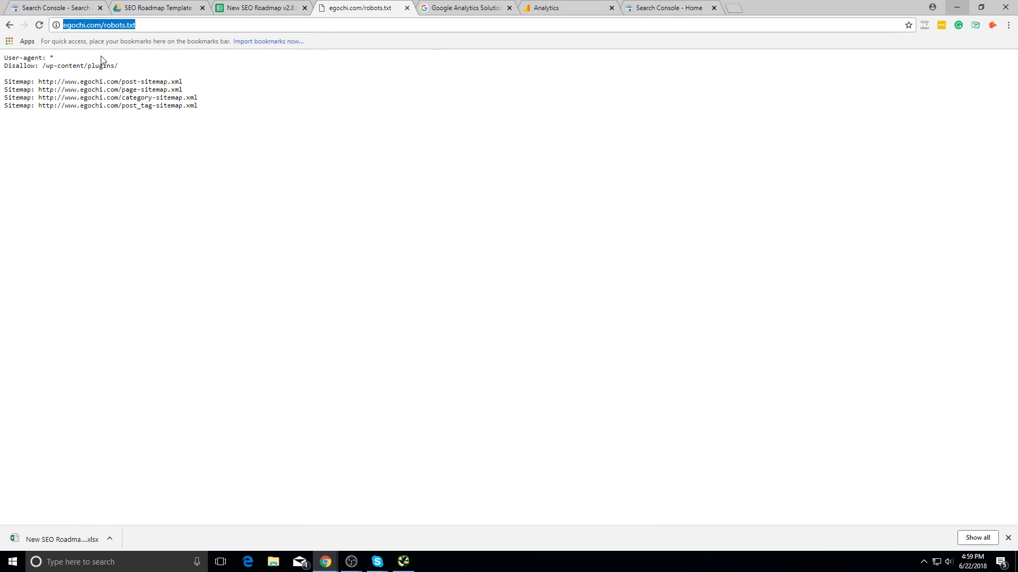
- Examine the user-agent, disallow and sitemap lines of the robots.txt file
type("98i")
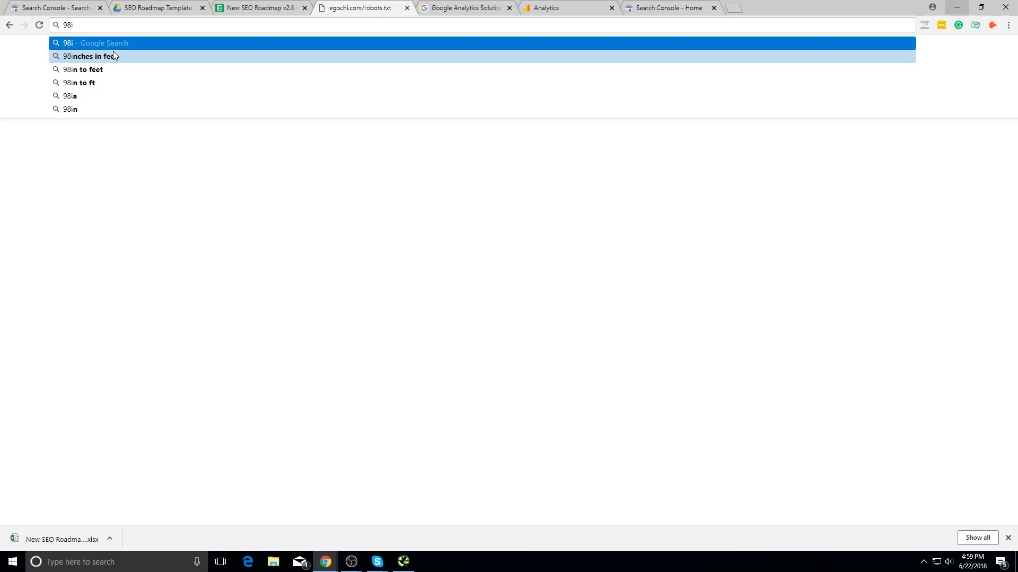
left_click(65, 192)
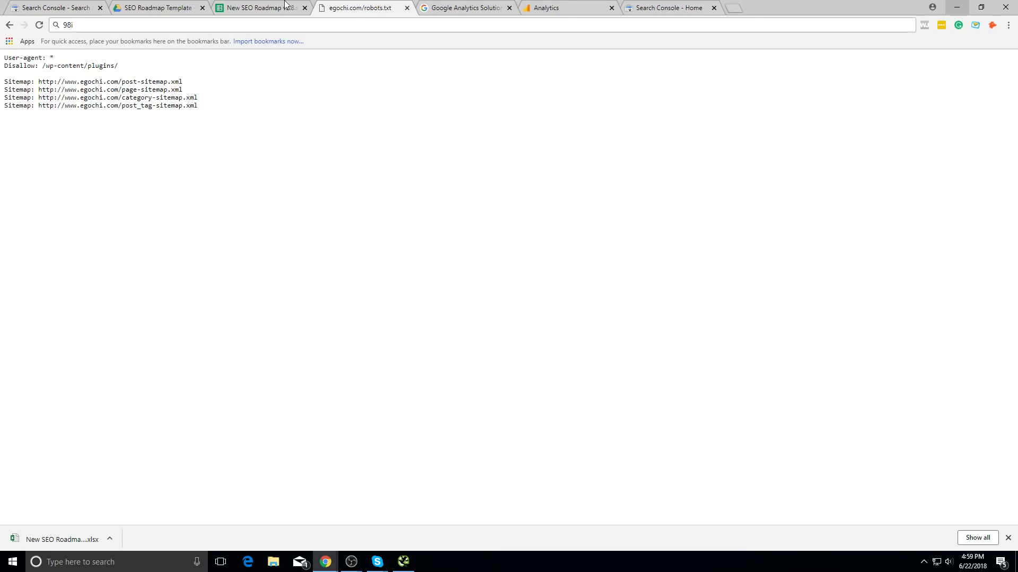
triple_click(127, 60)
left_click(130, 66)
left_click_drag(77, 59, 11, 58)
left_click(115, 67)
left_click_drag(137, 70, 134, 79)
double_click(152, 89)
left_click(166, 68)
- Enter z as the Robots.txt status in the roadmap spreadsheet's Website Basics section
left_click(260, 8)
left_click(297, 210)
left_click(448, 145)
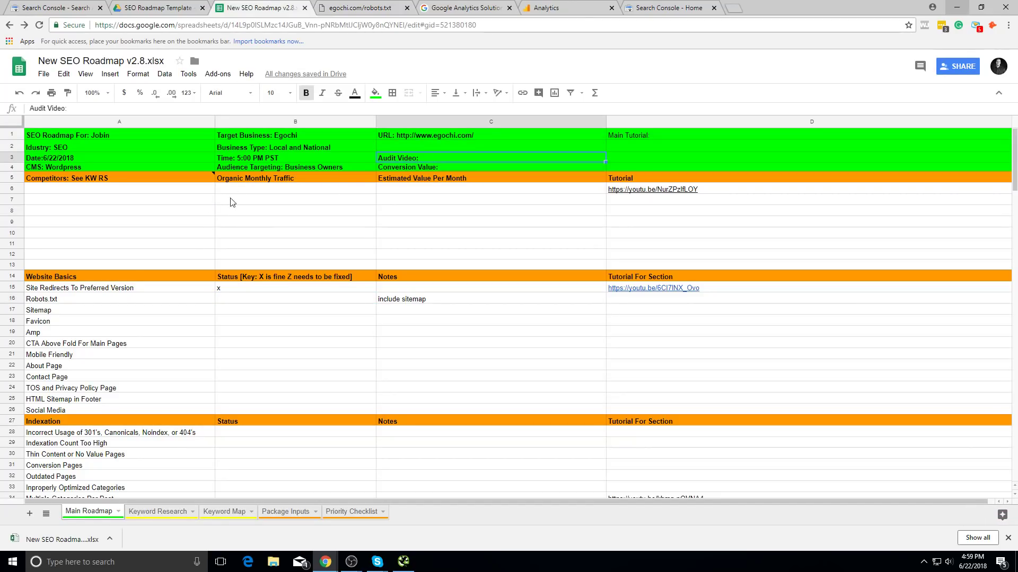
left_click(209, 211)
left_click(221, 310)
left_click(265, 289)
left_click(267, 296)
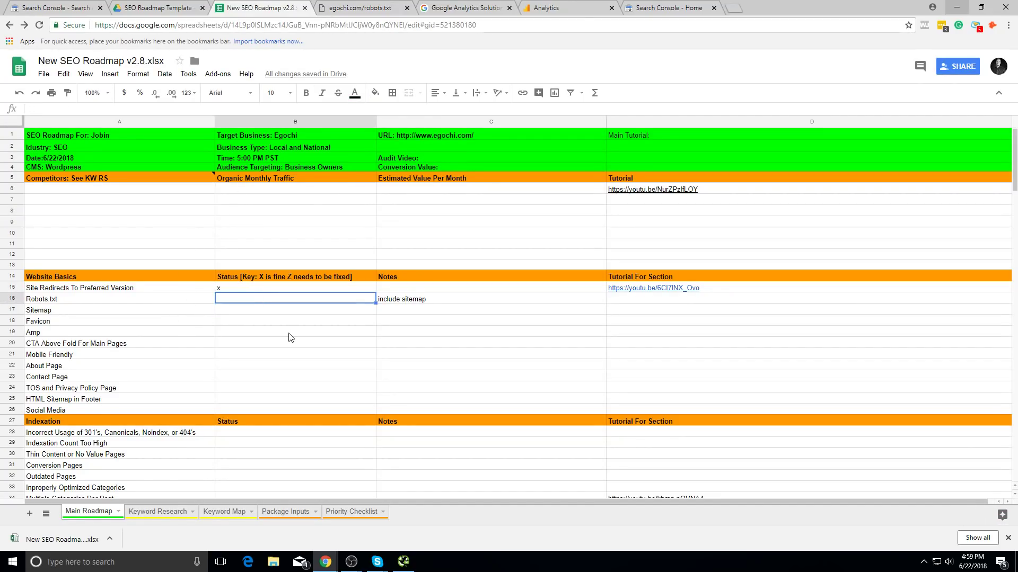
type("z")
left_click(291, 334)
left_click(220, 298)
left_click(237, 311)
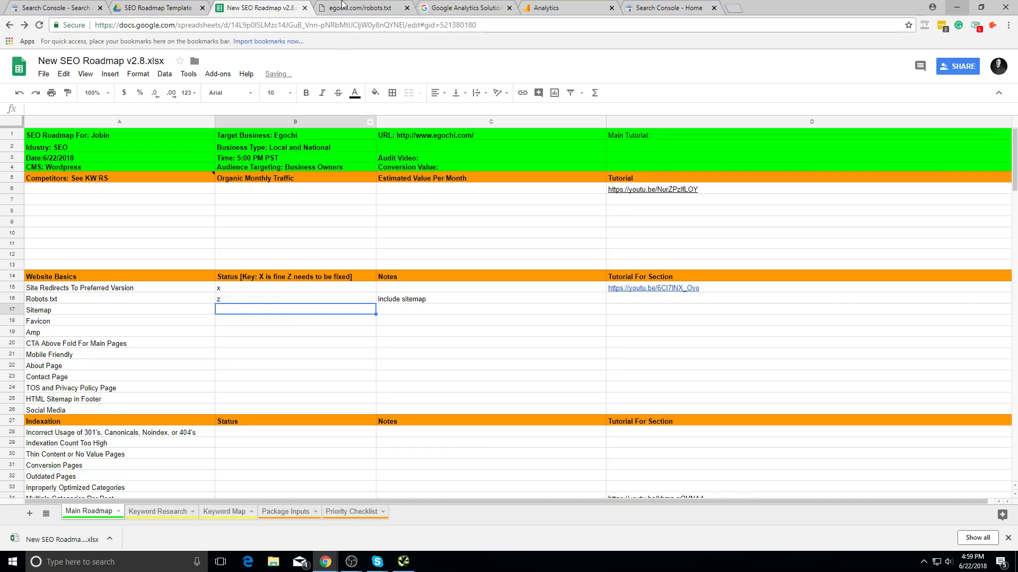
- Try to load egochi.com/sitemap.xml to check the site's default sitemap address
left_click(344, 6)
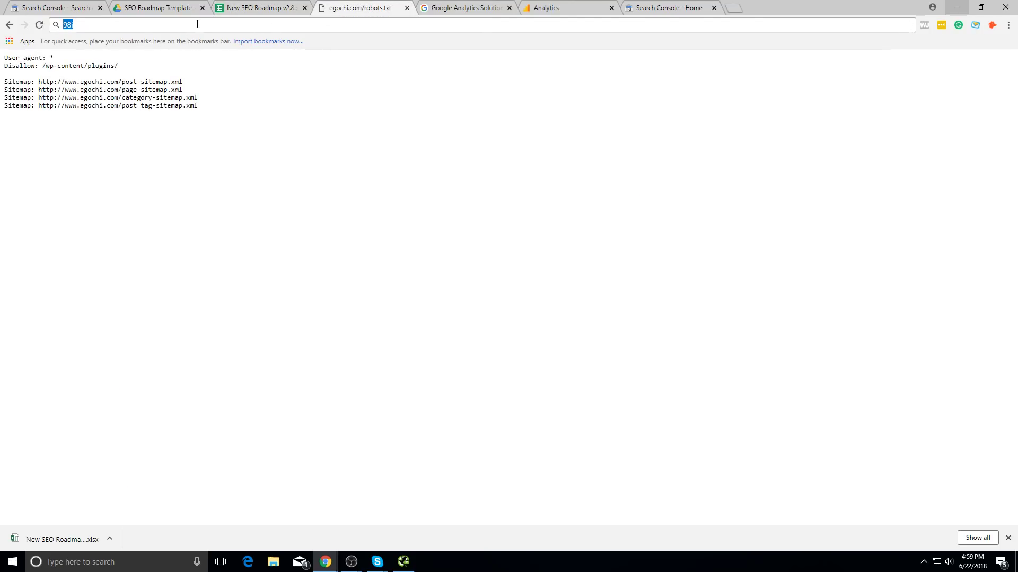
type("egochi.com/st")
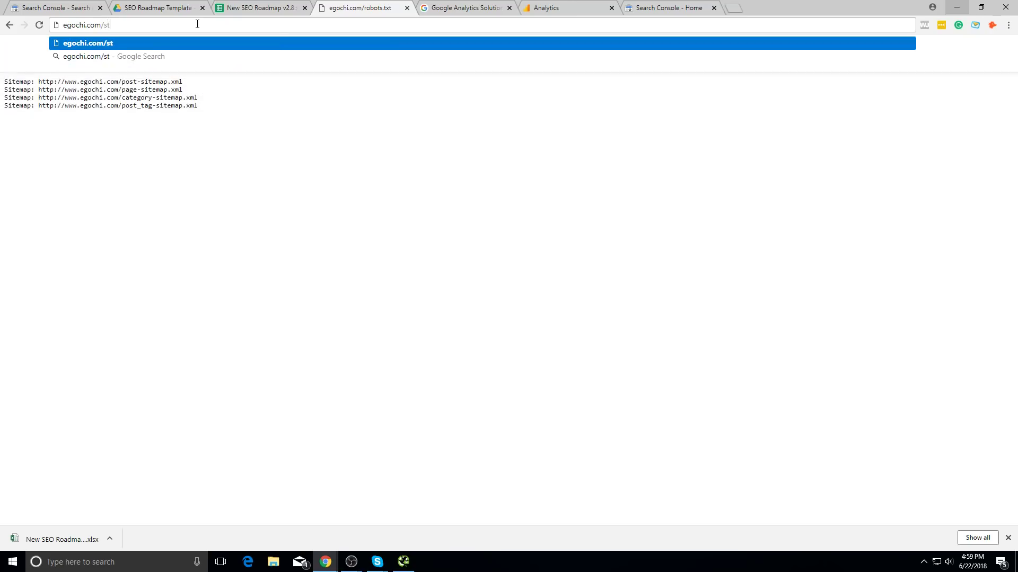
key("BackSpace")
type("itemap.xml")
key("Return")
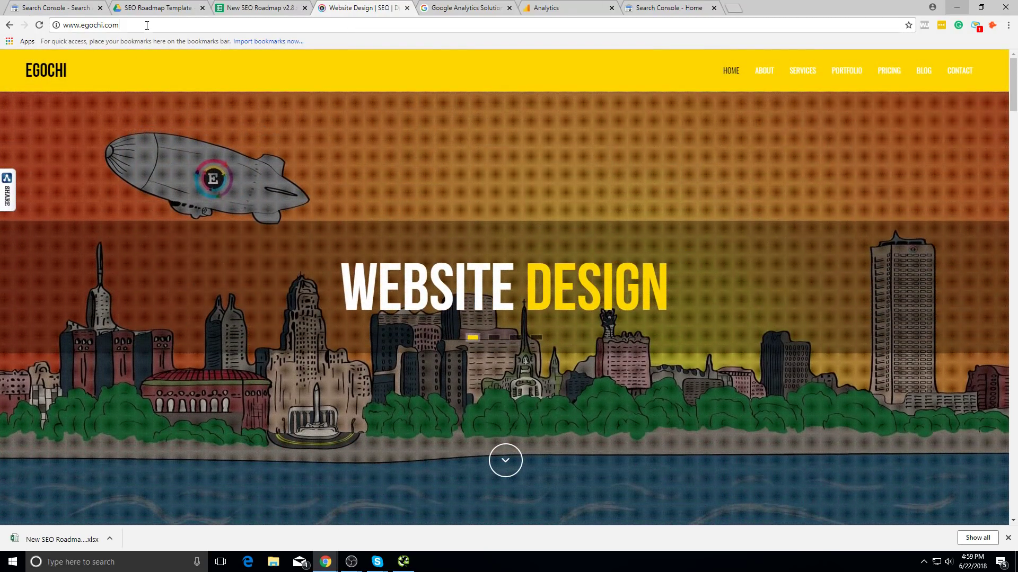
left_click(147, 25)
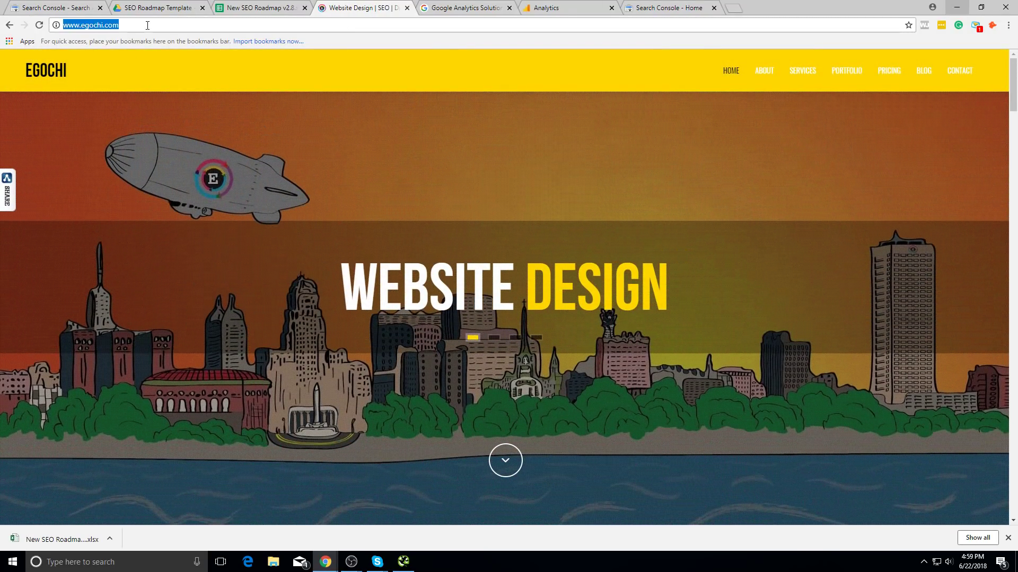
key("End")
type("/sitem")
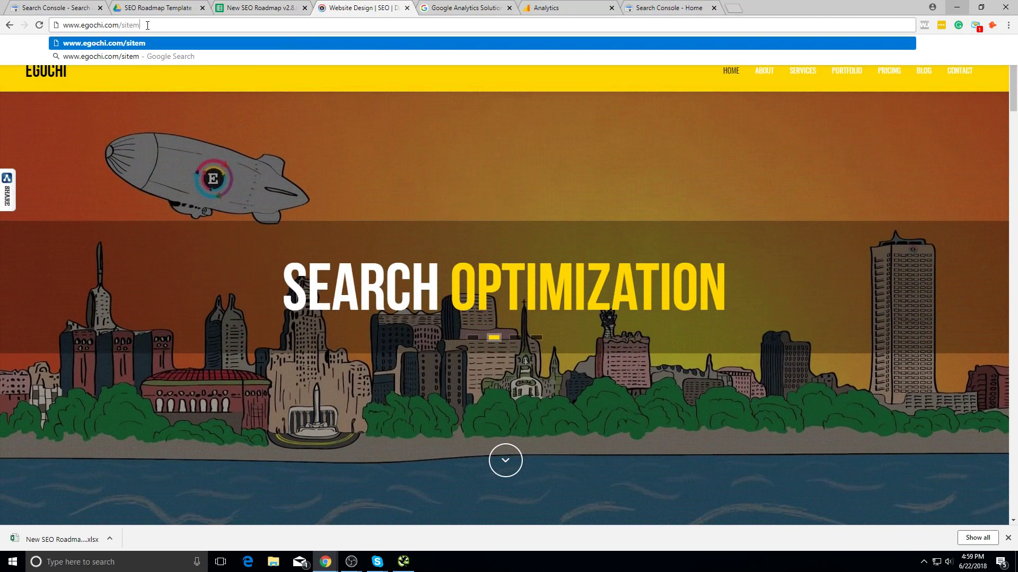
type("ap_xnm")
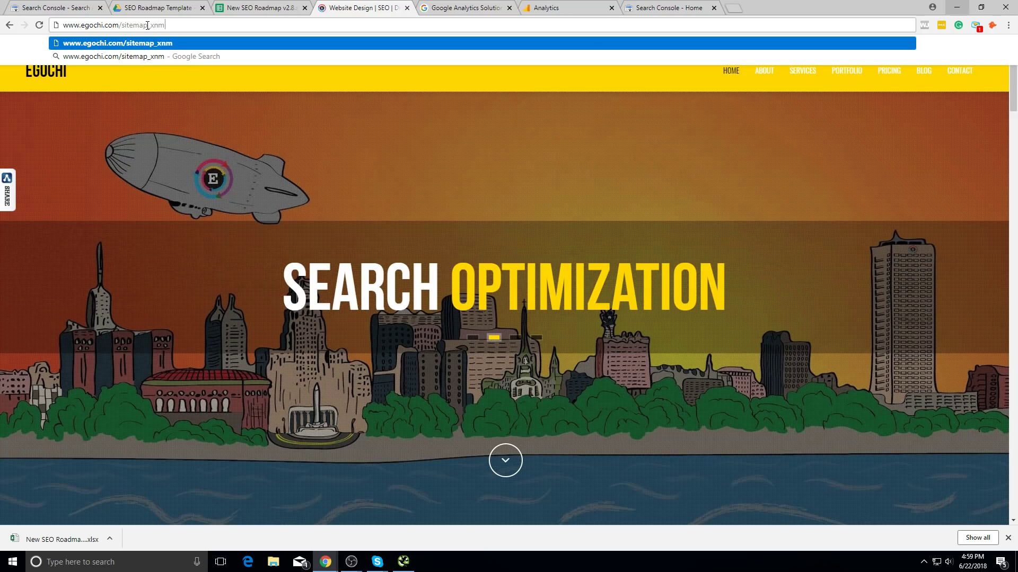
key("BackSpace")
key("BackSpace")
key("BackSpace")
type("index.")
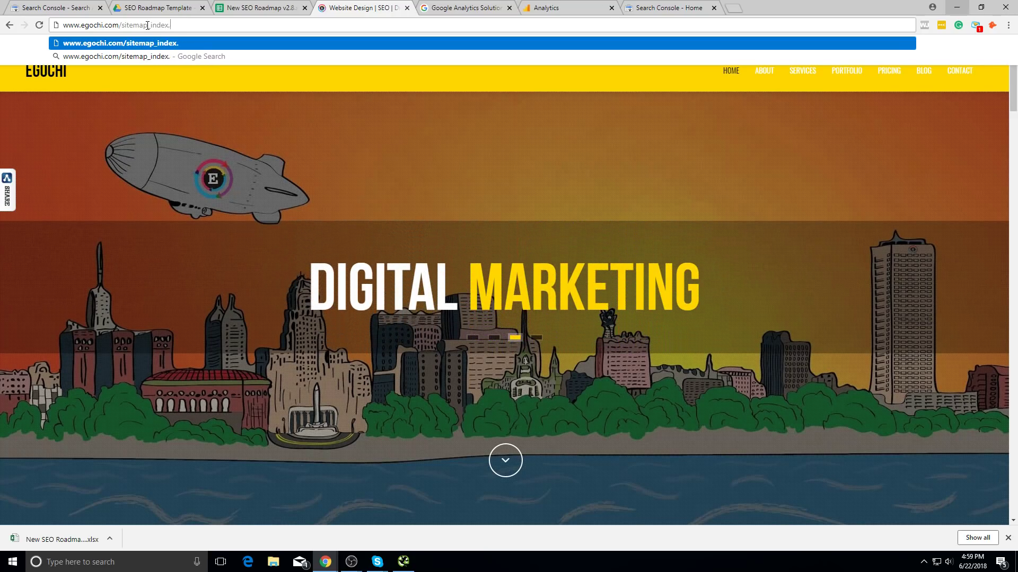
type("xml")
key("Return")
left_click(147, 25)
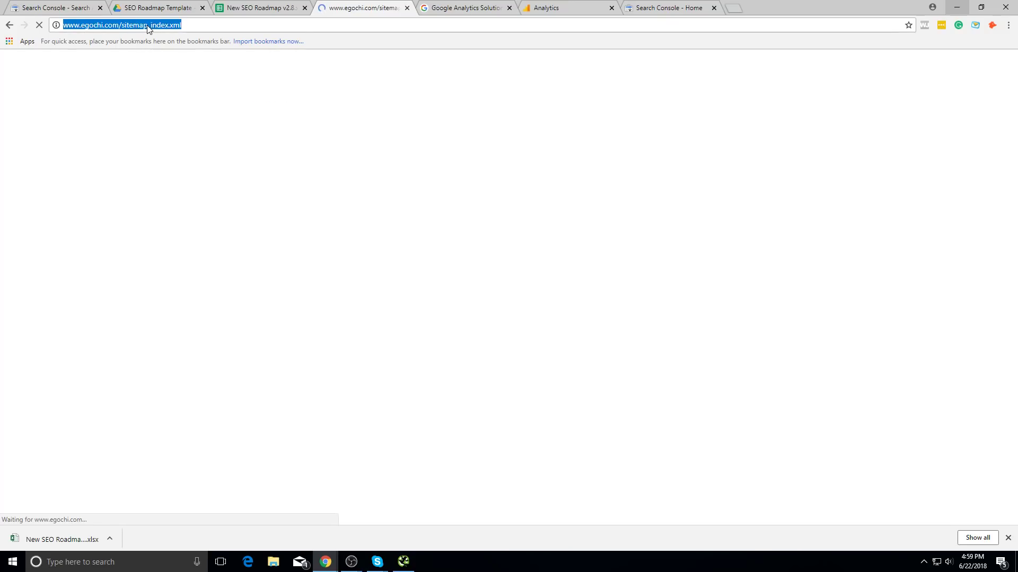
- Set the Sitemap status to z in the roadmap with the note "redirect sitemap.xml to main sitemap"
left_click(263, 7)
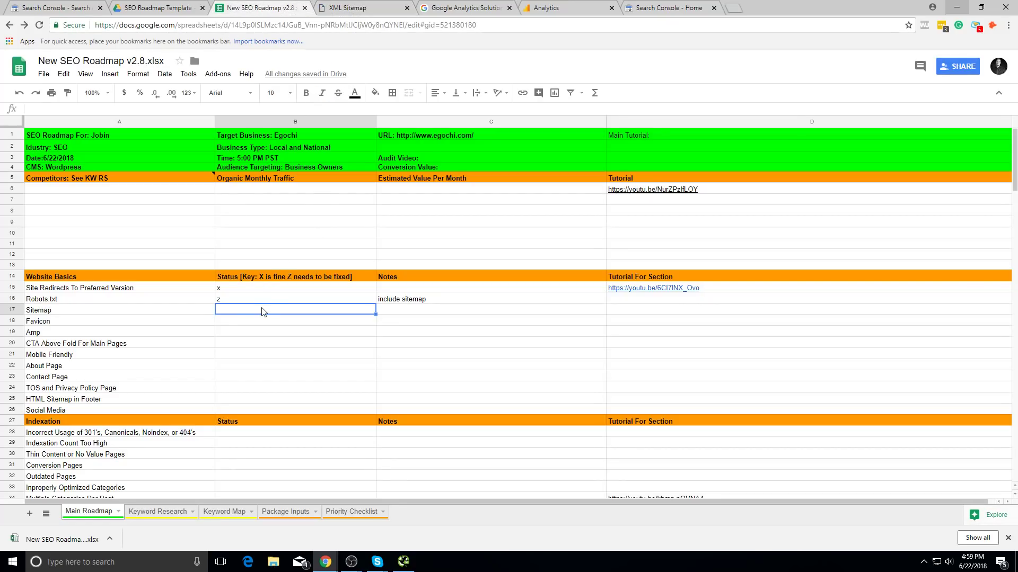
type("z")
left_click(389, 311)
type("s")
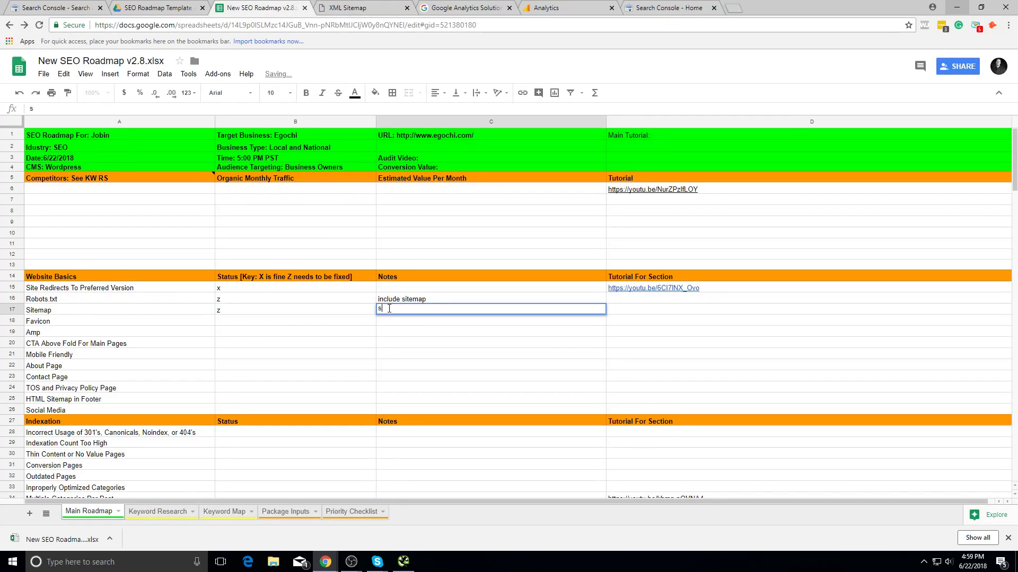
type("edirect sit")
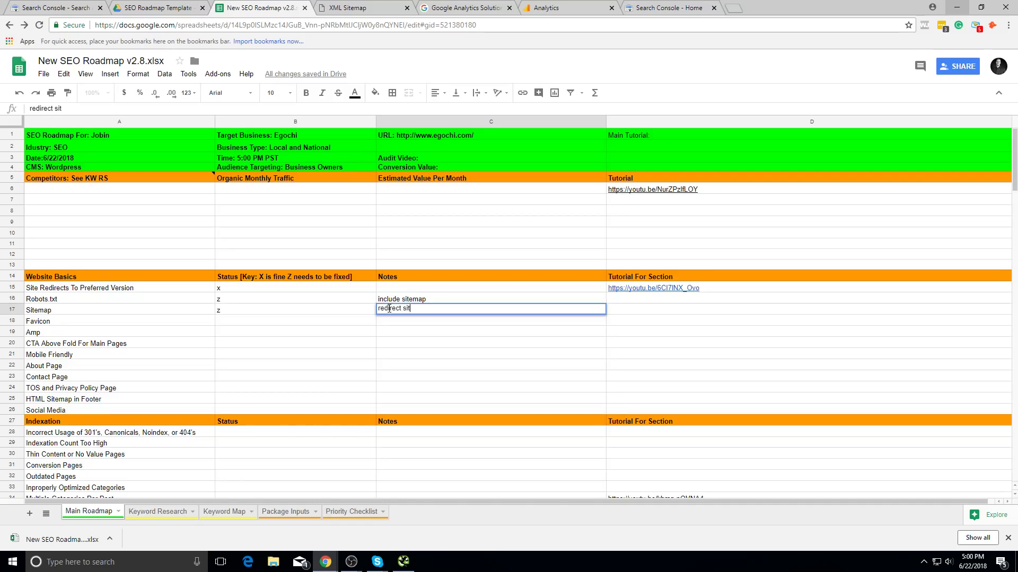
type("emap.xml to main sitemap")
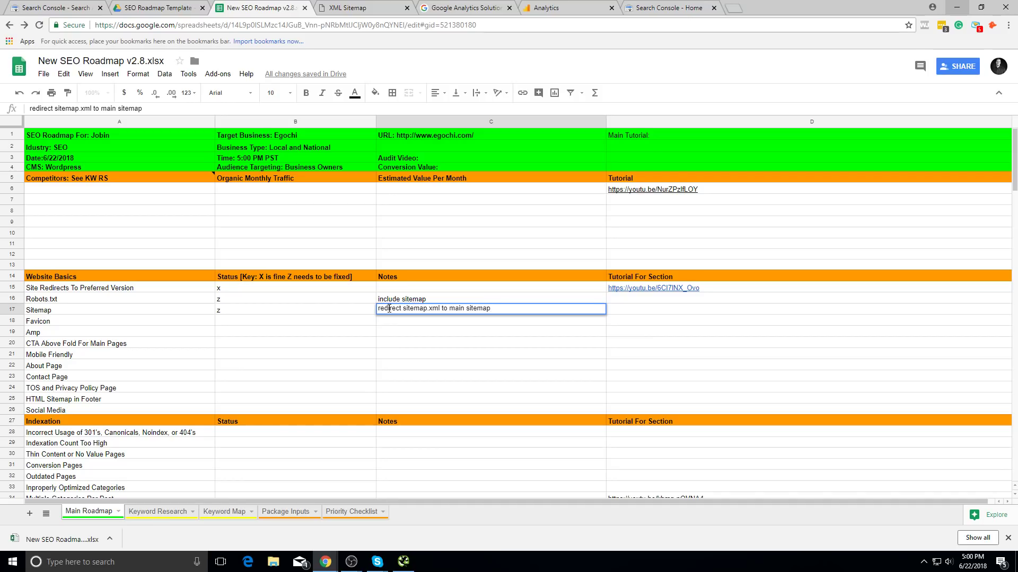
left_click(103, 214)
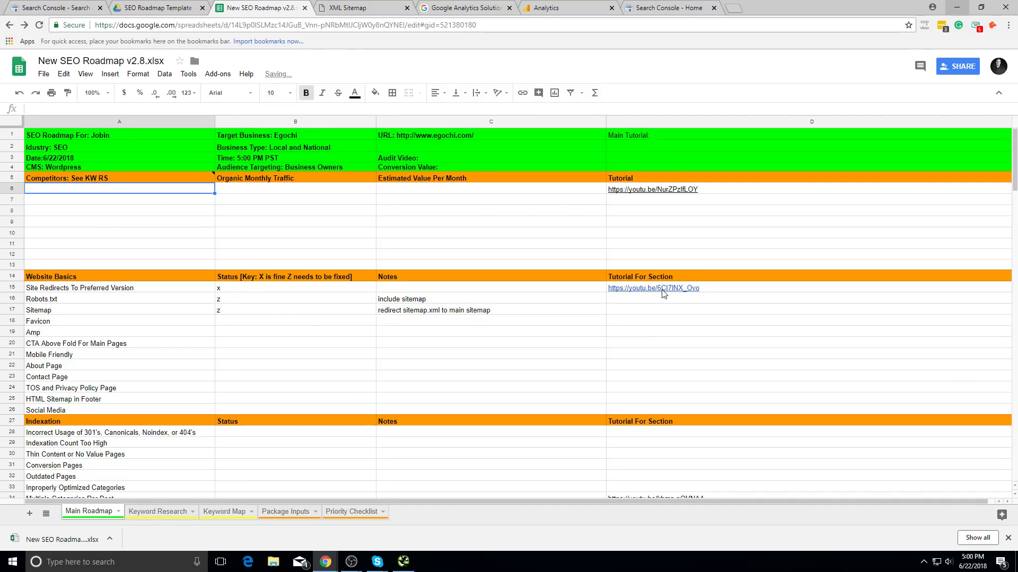
- Close the Google Analytics Solutions page and open a blank browser tab
left_click(513, 9)
key("ctrl+shift+Tab")
left_click(501, 6)
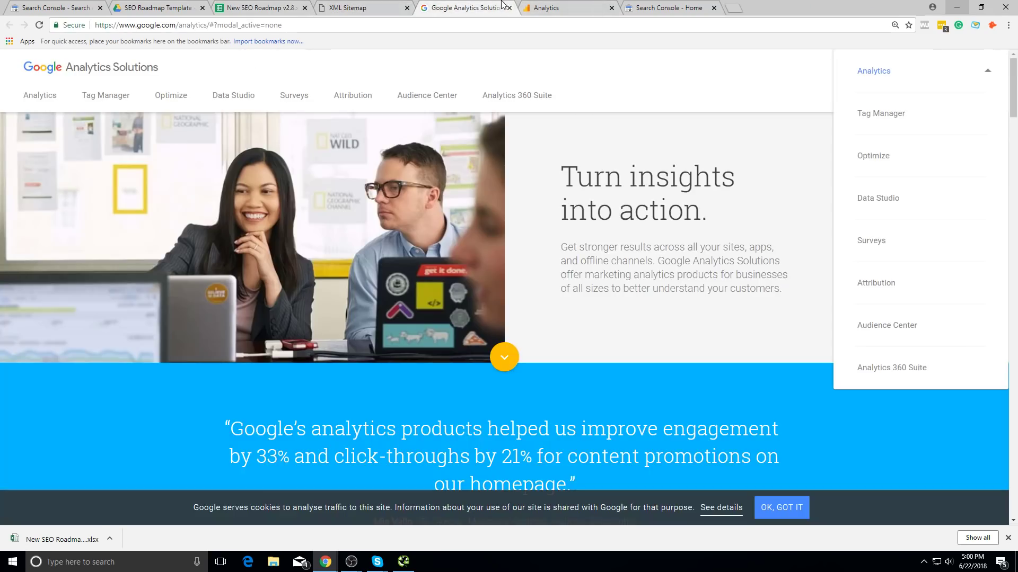
left_click(510, 7)
key("ctrl+t")
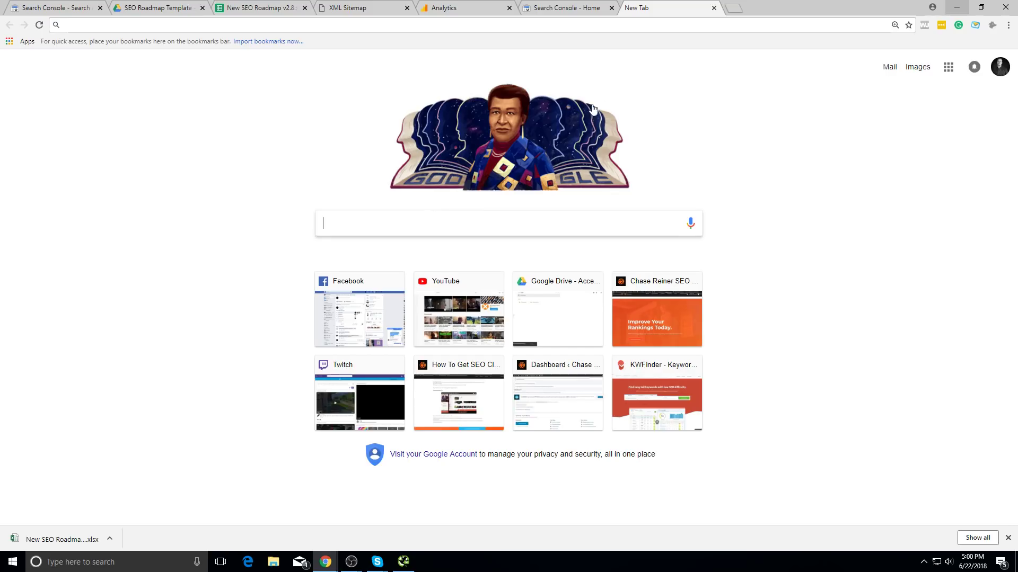
type("s")
key("BackSpace")
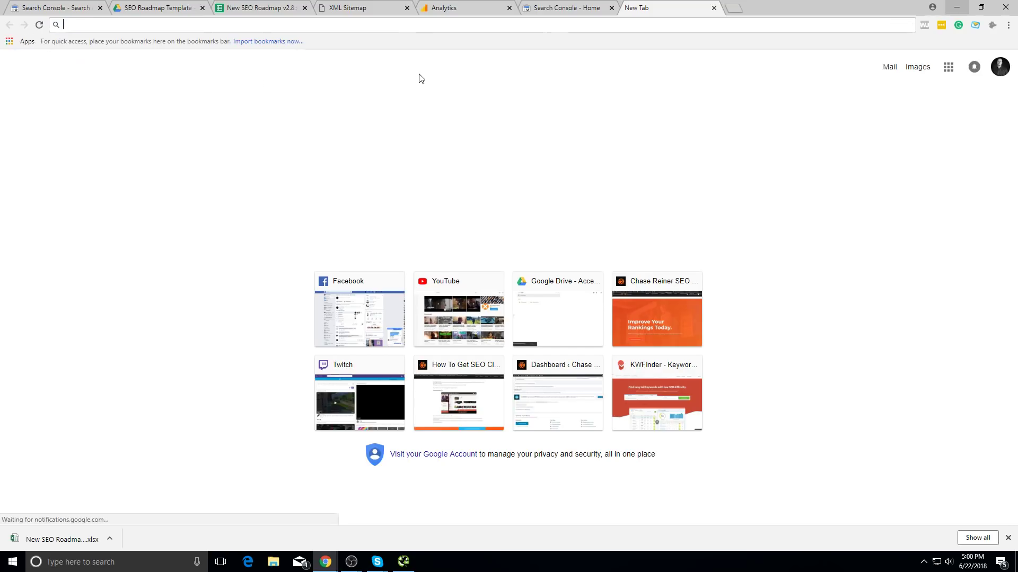
type("sk")
key("BackSpace")
key("BackSpace")
type("e")
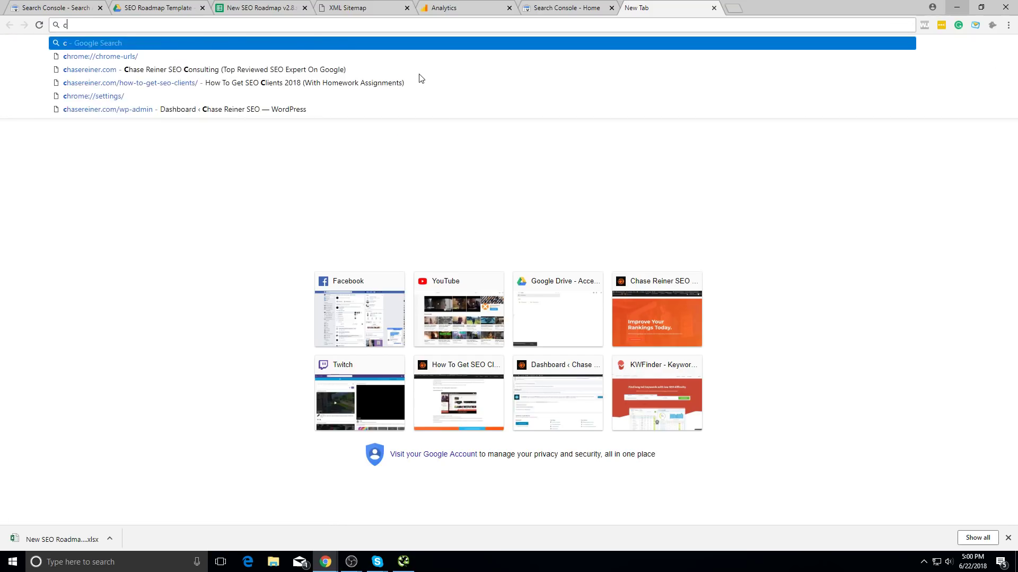
key("Return")
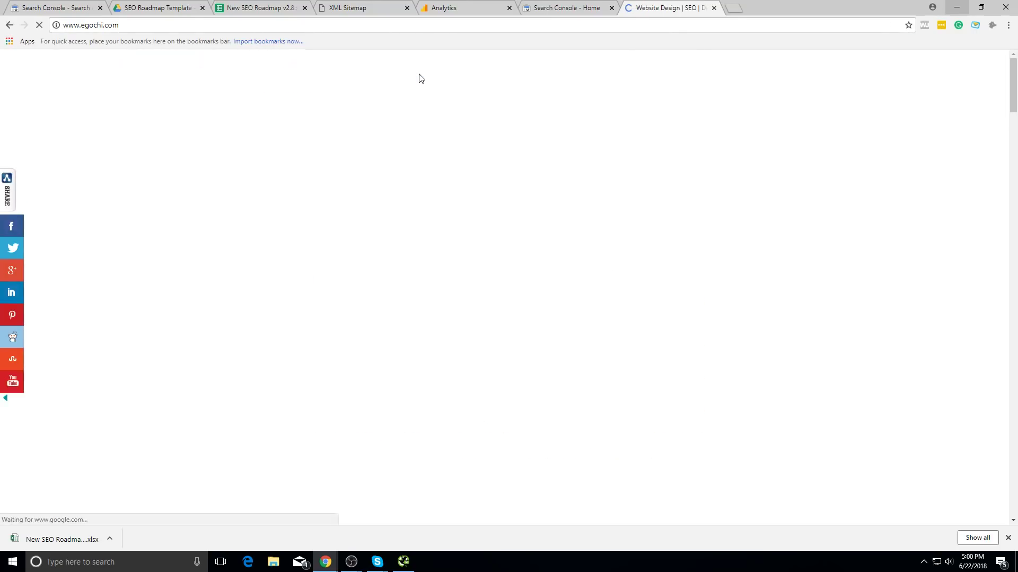
- Open the Sun Prairie SEO page from the home page's Locations section and copy its web address
scroll(454, 249, "down", 20)
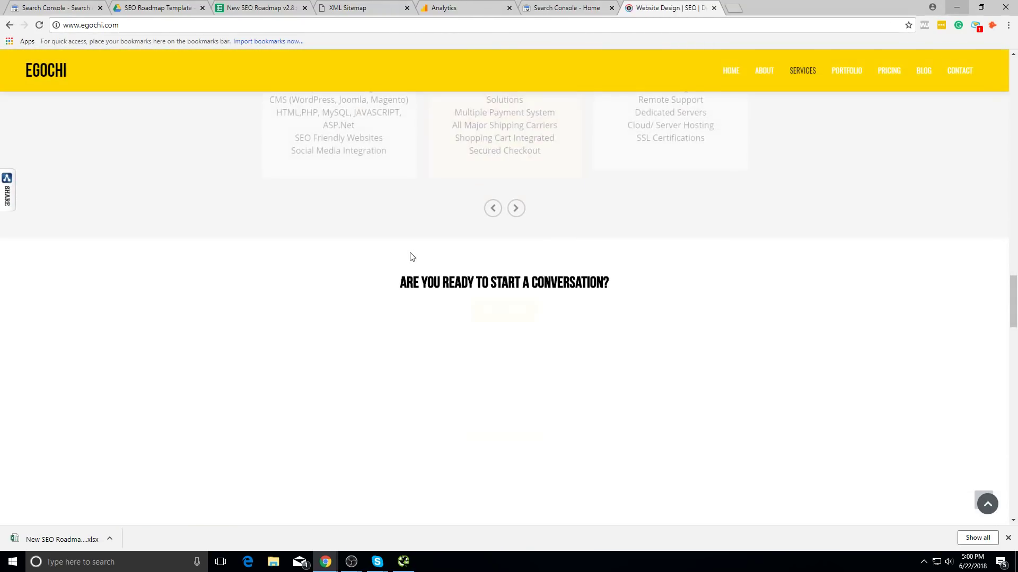
scroll(312, 360, "down", 1)
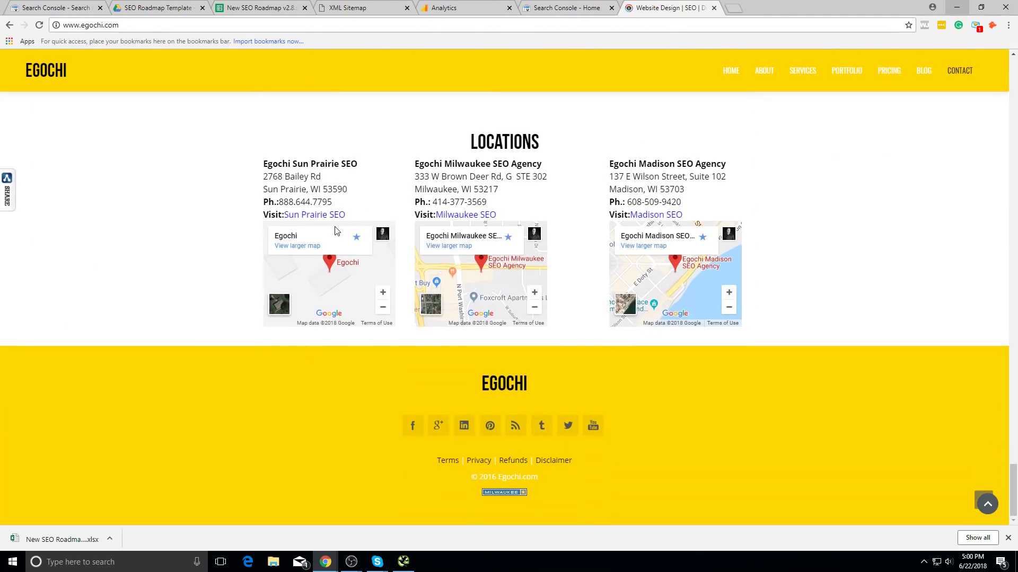
left_click(339, 215)
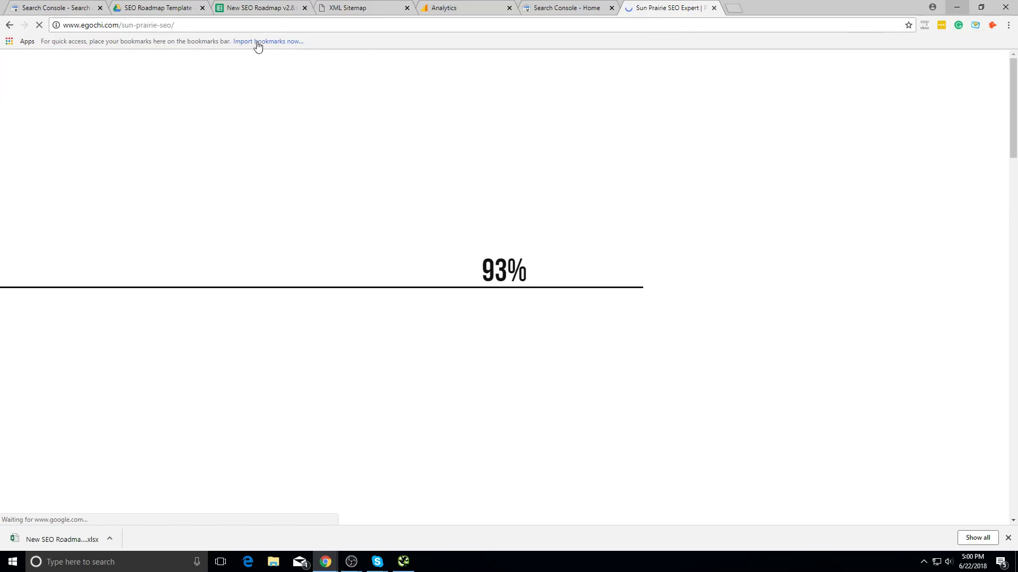
left_click(265, 25)
key("ctrl+c")
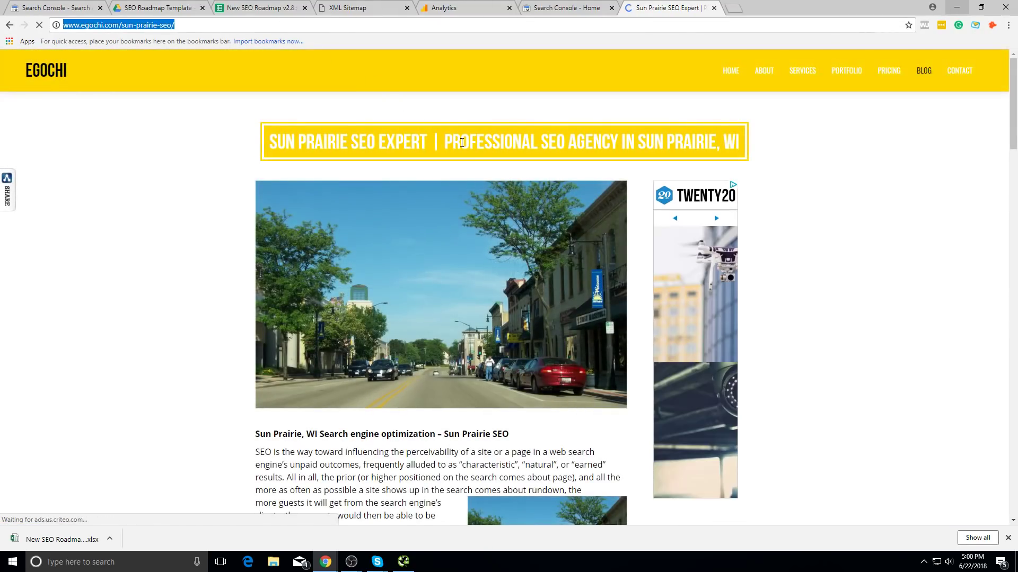
- Search Google in a new tab with the site: operator and the copied Sun Prairie SEO page address
left_click(734, 7)
key("ctrl+s")
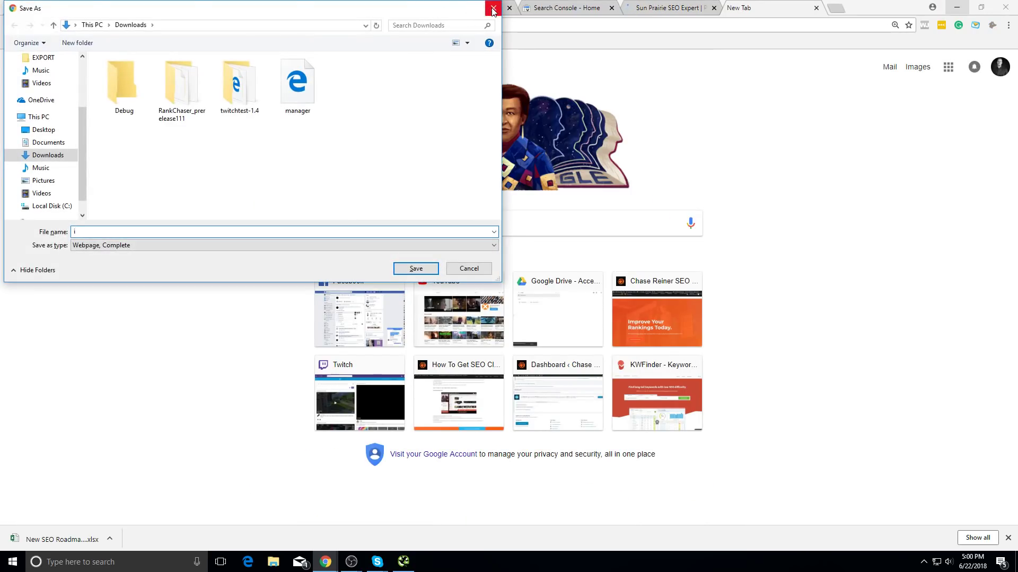
left_click(492, 8)
type("site:")
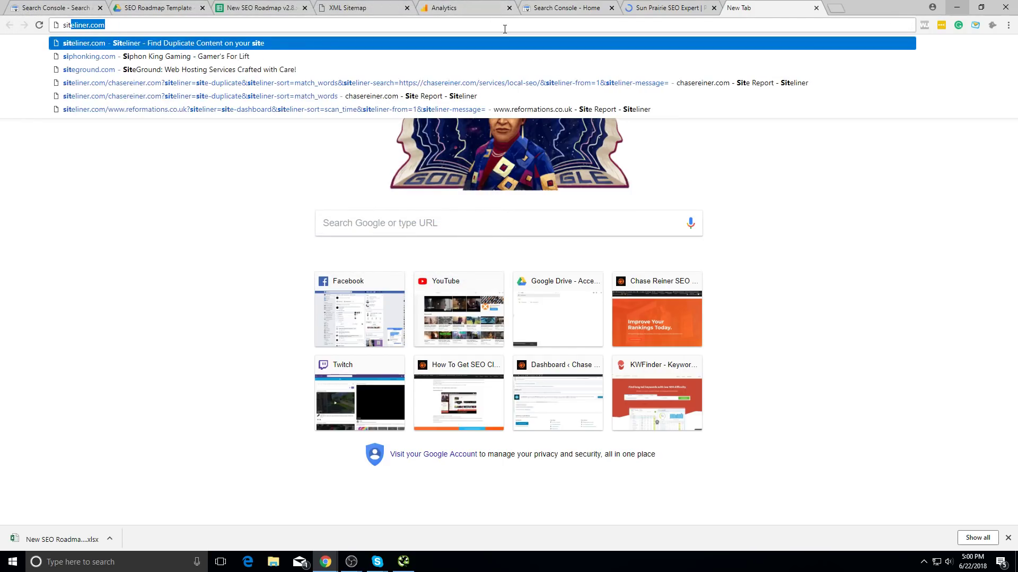
key("ctrl+v")
key("Return")
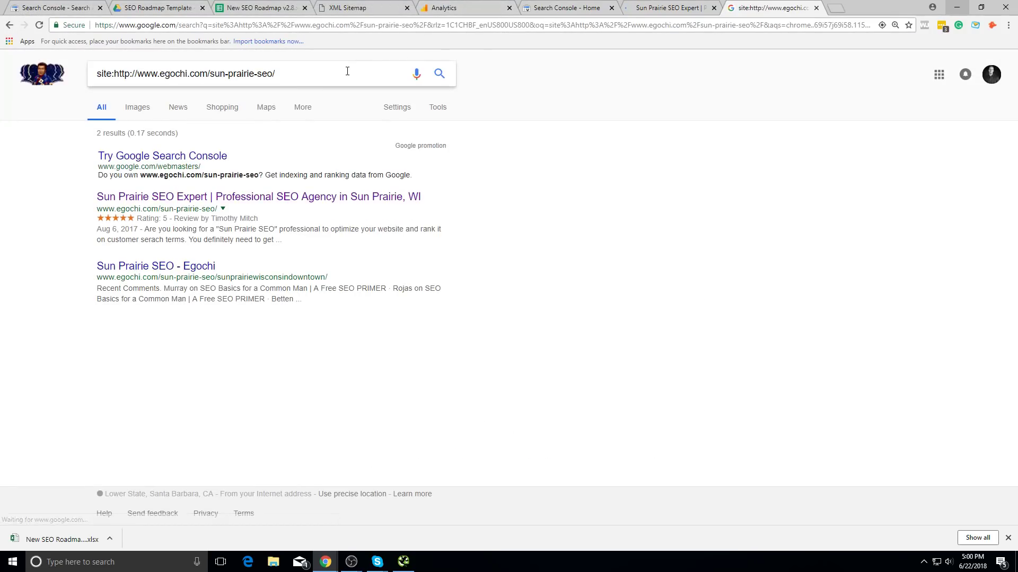
- Search Google for "sun prairie seo" to check the page's ranking
left_click_drag(296, 68, 117, 70)
key("ctrl+a")
type("p")
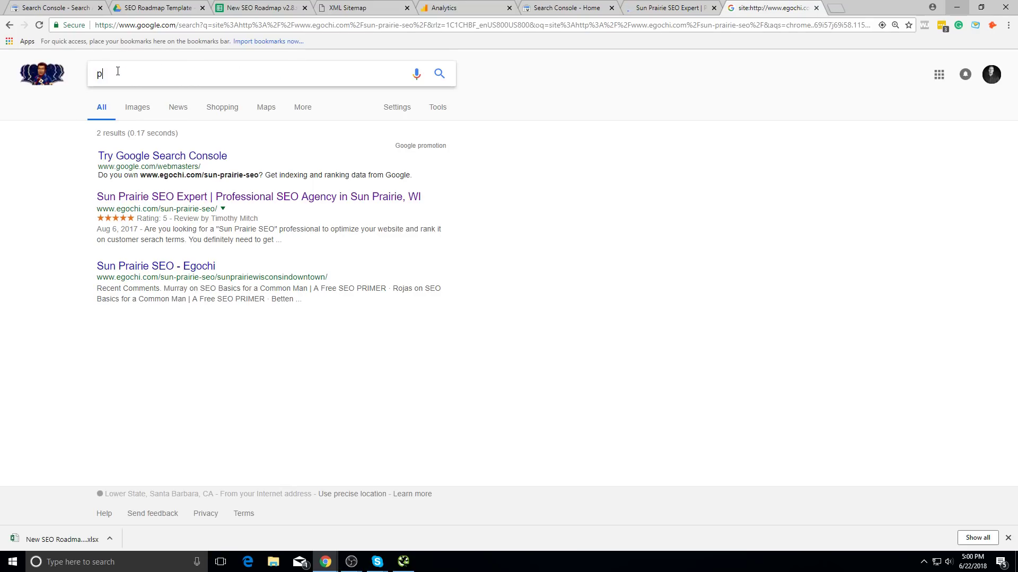
type("un prair")
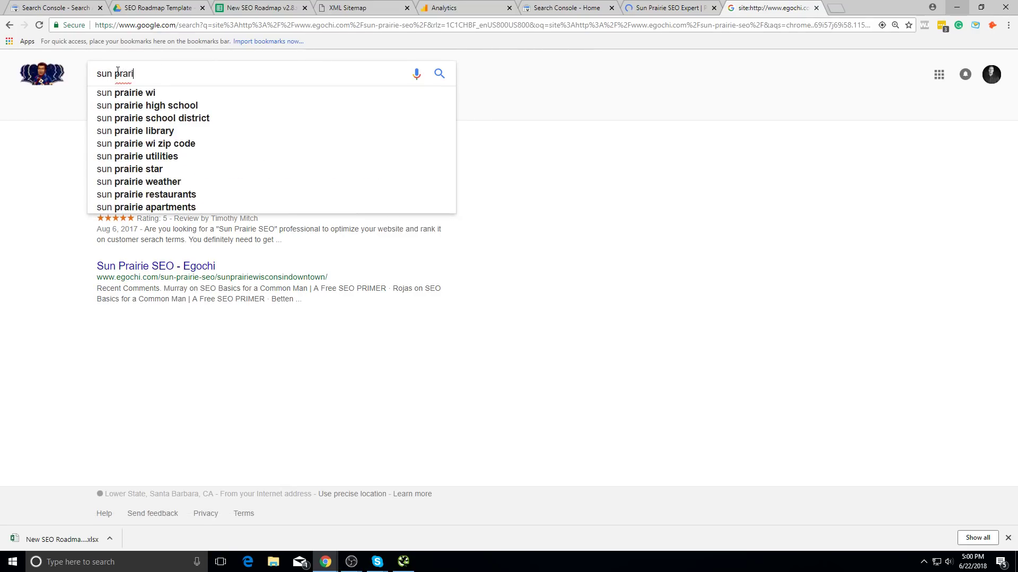
type("ie seo")
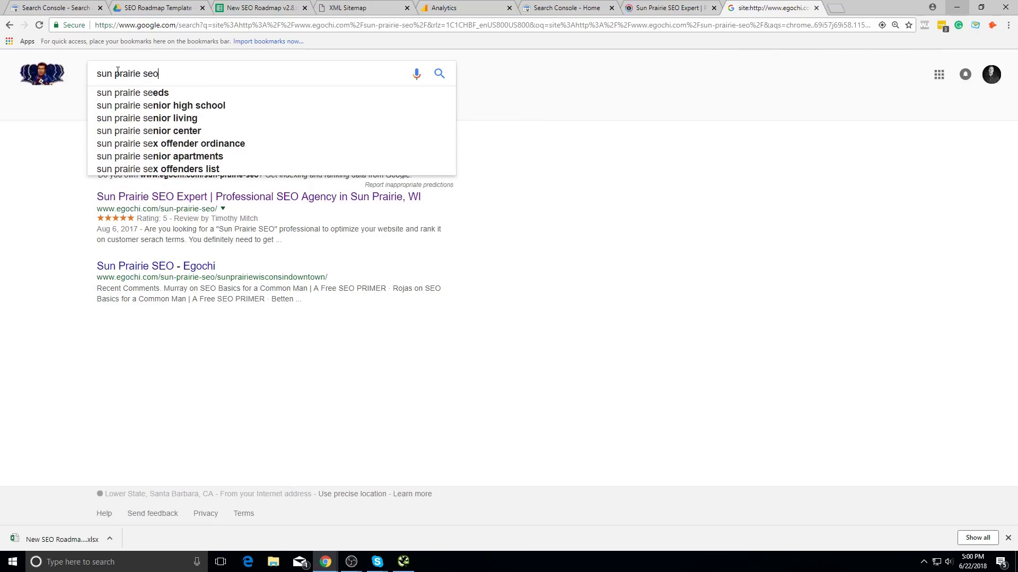
key("Return")
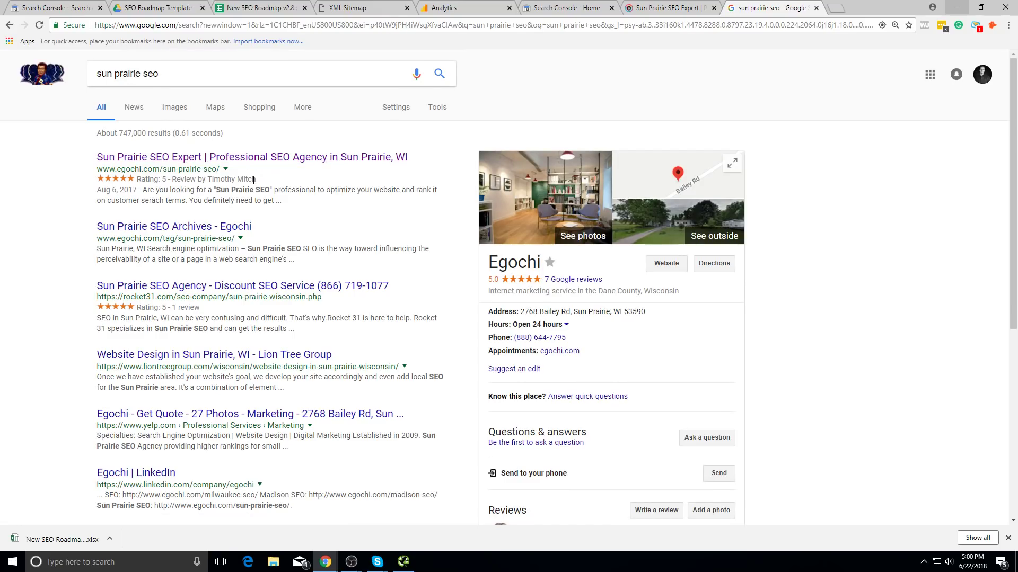
- View the Goals overview report under Conversions in Google Analytics for the Egochi site
left_click(443, 7)
scroll(45, 353, "down", 1)
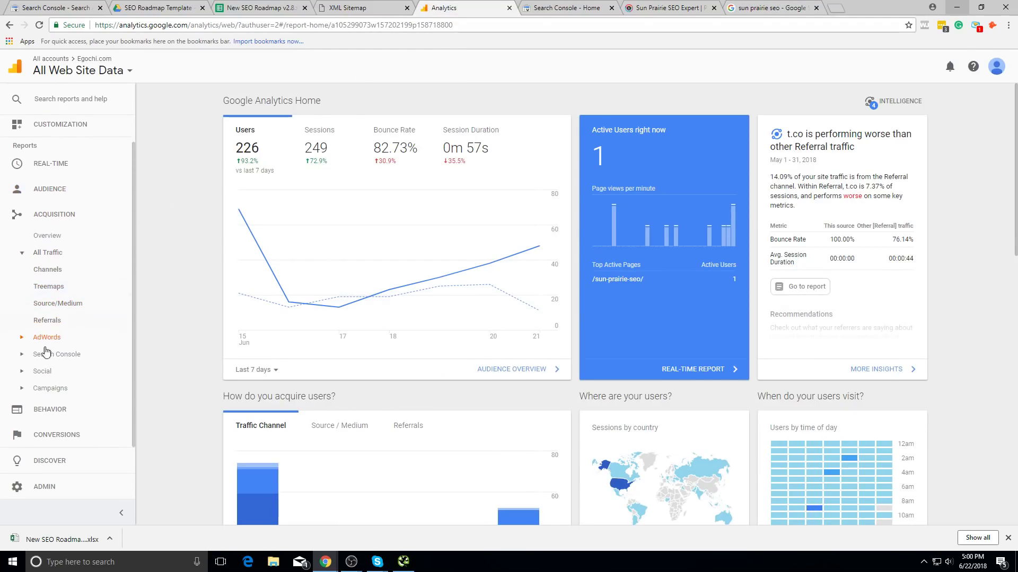
left_click(42, 435)
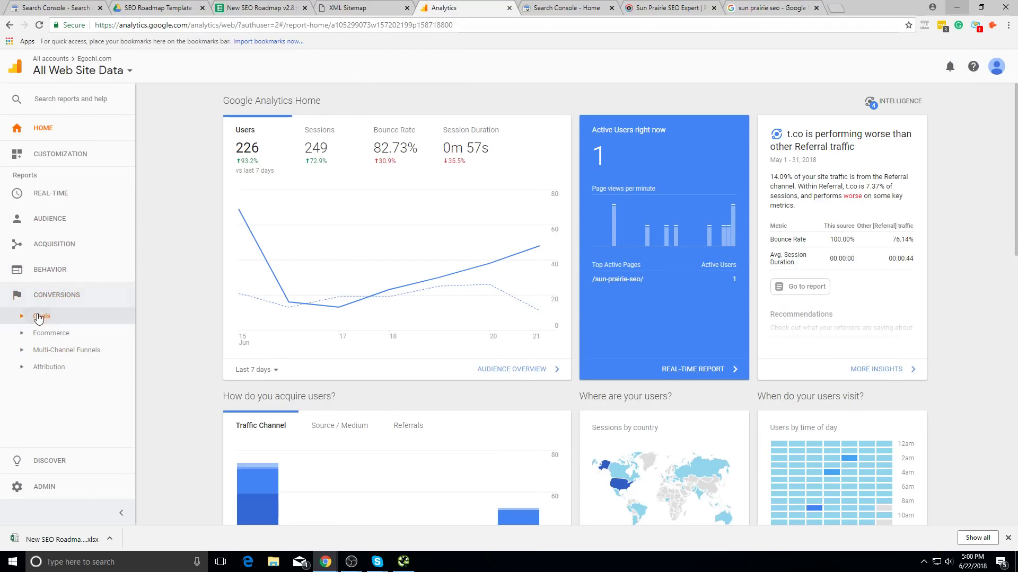
left_click(38, 317)
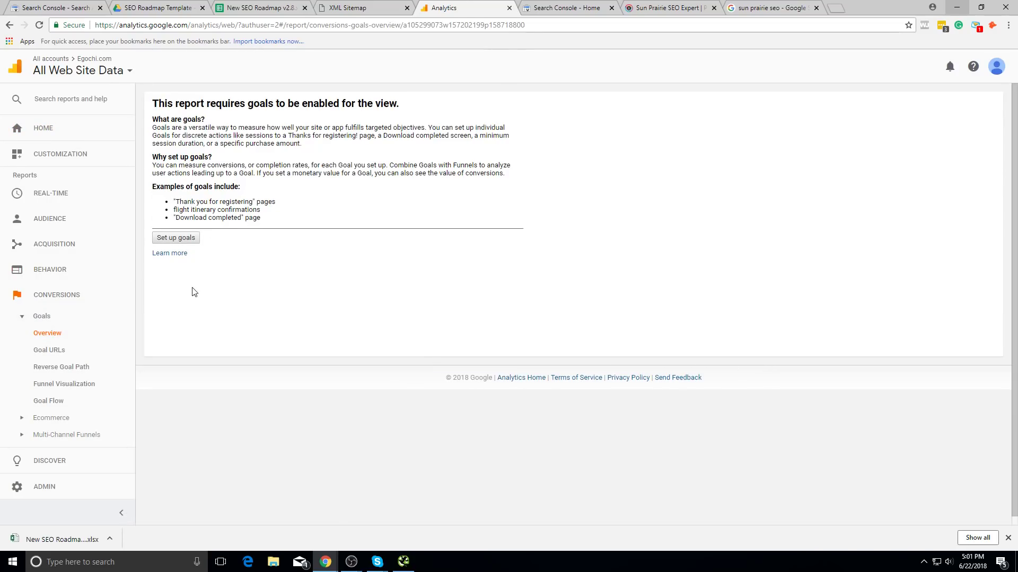
scroll(193, 292, "down", 1)
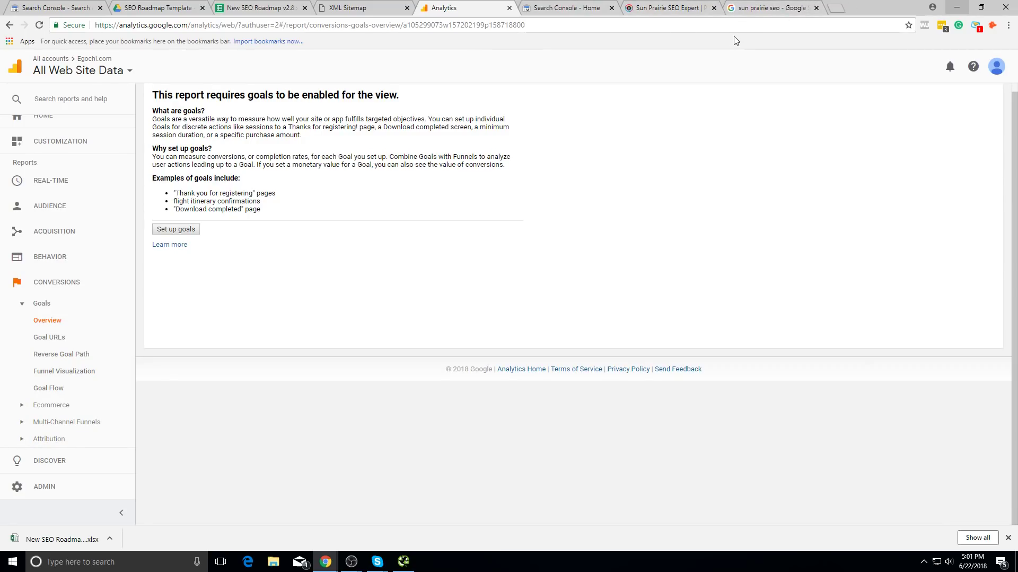
- Return to the New SEO Roadmap v2.8 spreadsheet and select the first empty cell under Competitors
left_click(254, 8)
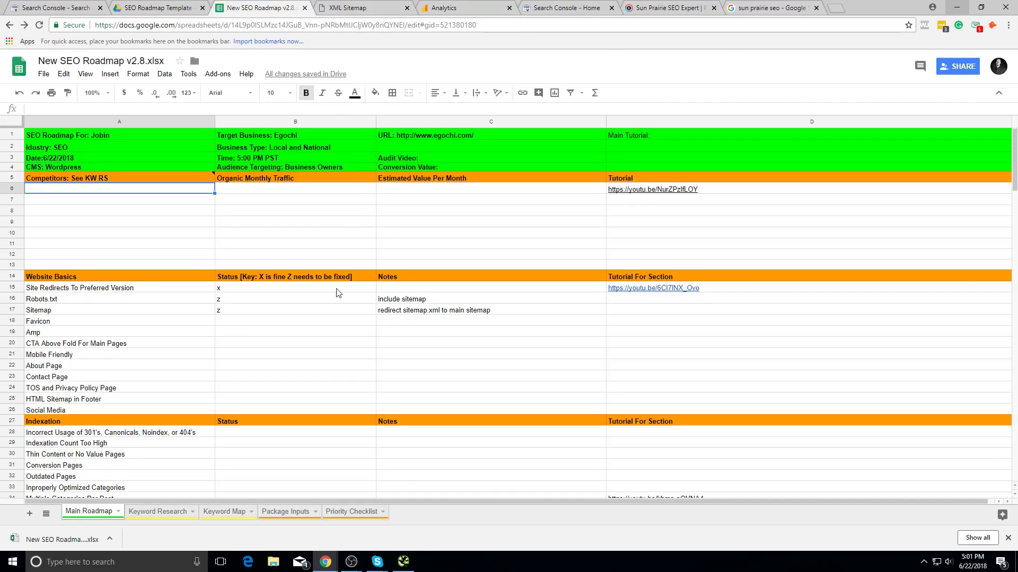
left_click(206, 311)
left_click(231, 322)
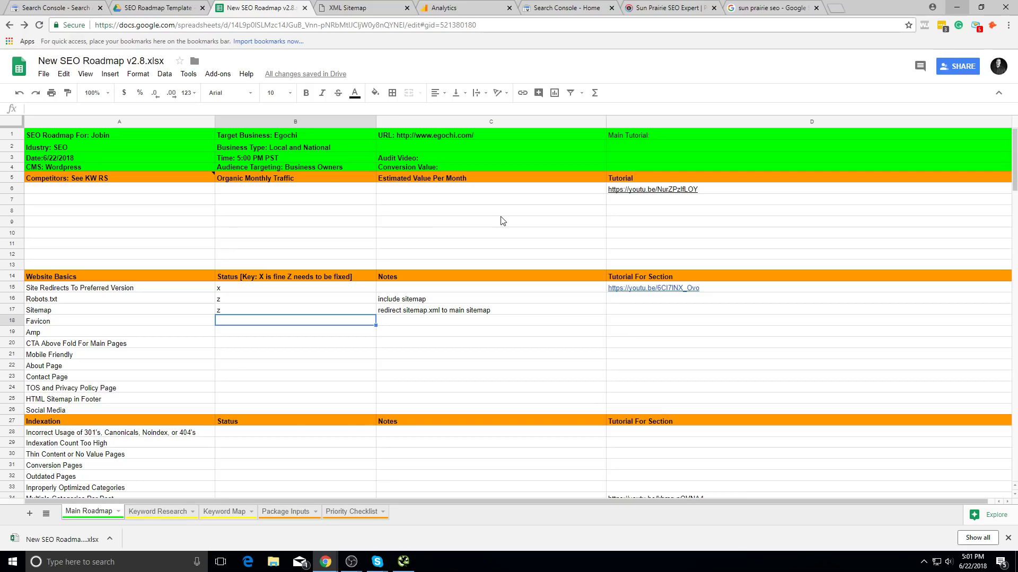
left_click(233, 193)
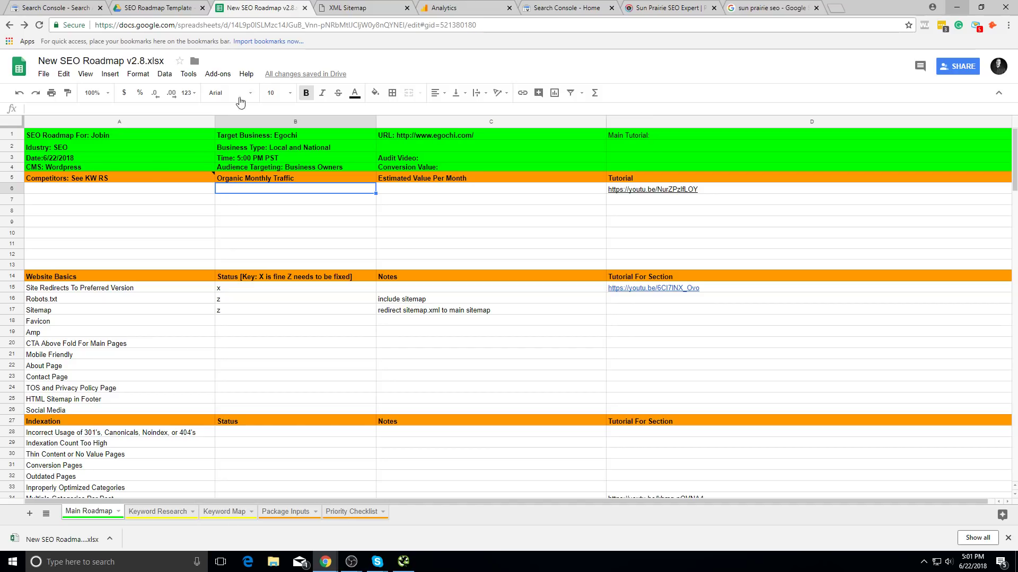
left_click(145, 192)
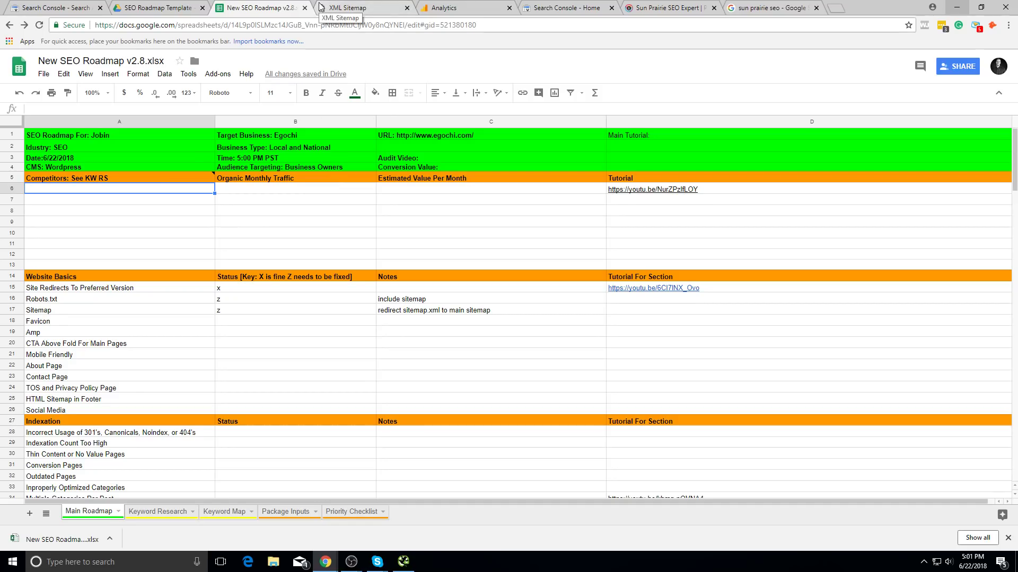
- Close the XML Sitemap page and stay on the roadmap spreadsheet
left_click(348, 6)
left_click(298, 4)
left_click(407, 8)
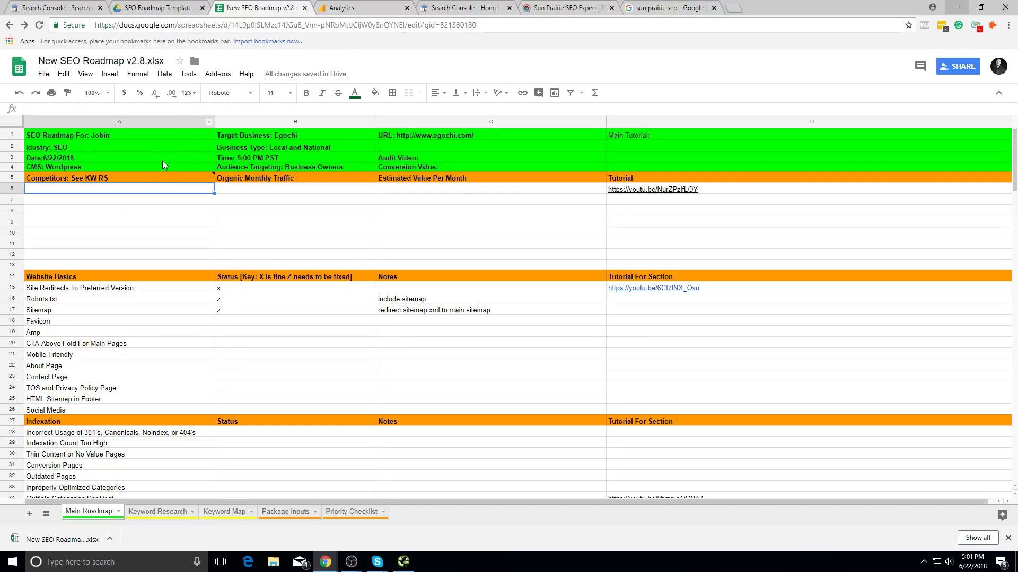
- Review the "sun prairie seo" Google results and return to the roadmap spreadsheet
left_click(680, 6)
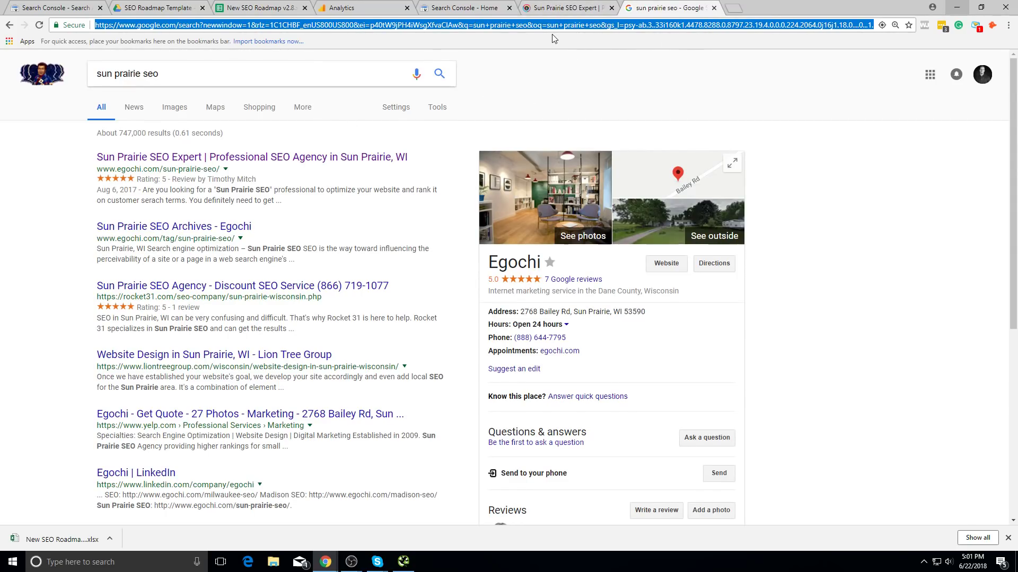
left_click(284, 84)
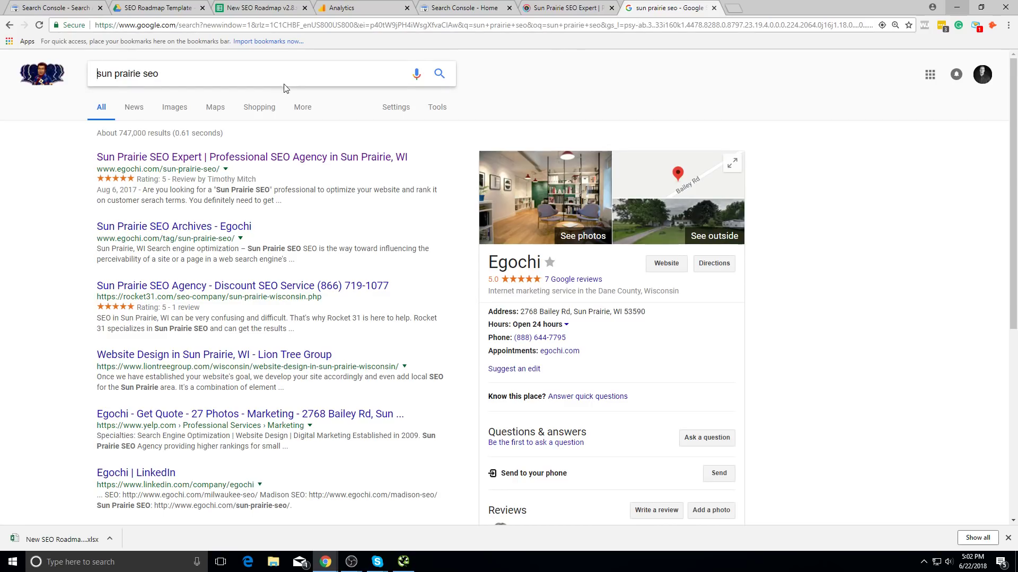
key("ctrl+a")
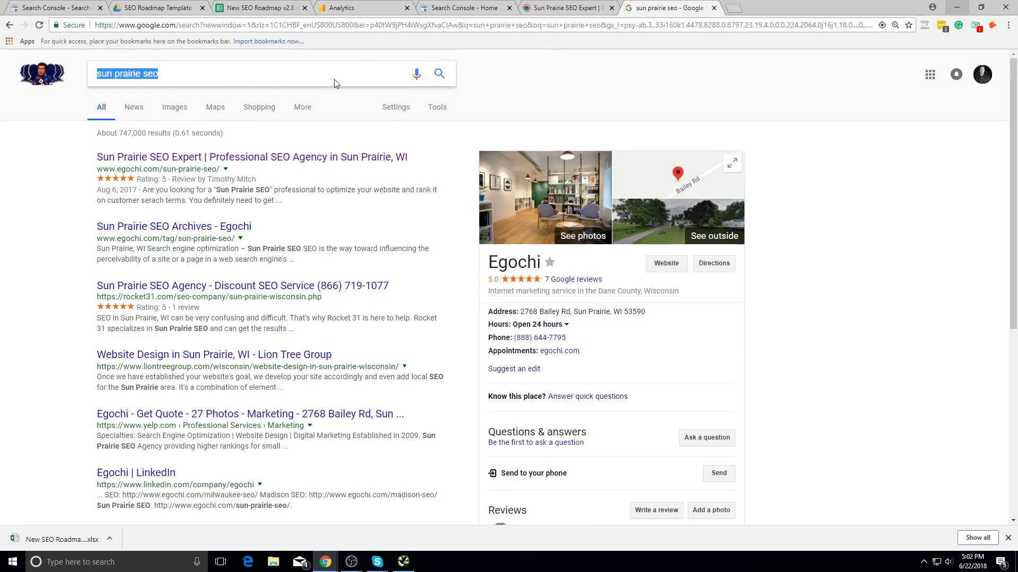
left_click(563, 7)
left_click(284, 6)
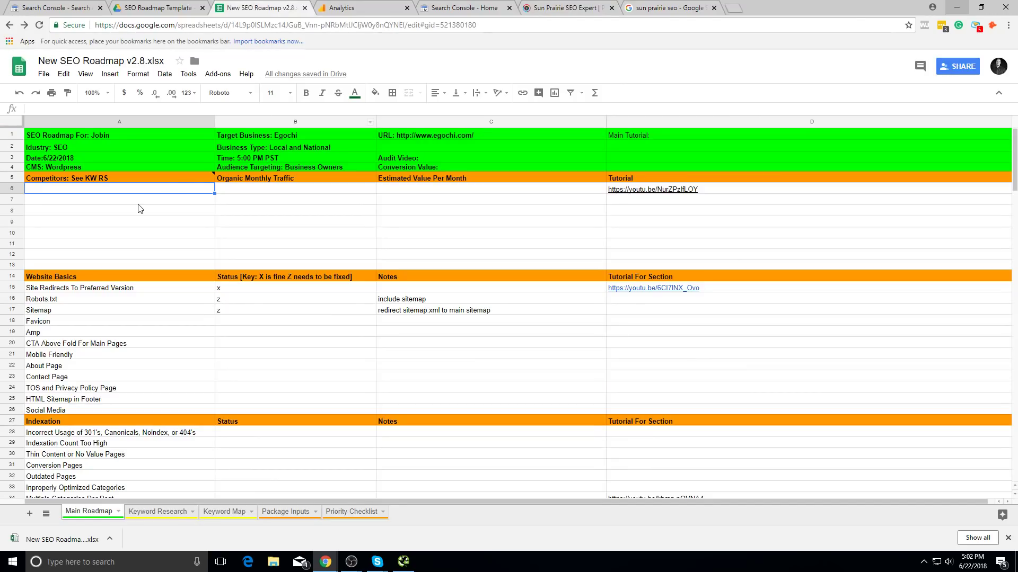
- Examine the blank Competitors, Organic Monthly Traffic and Estimated Value Per Month rows in the roadmap
left_click_drag(138, 190, 157, 261)
left_click(213, 216)
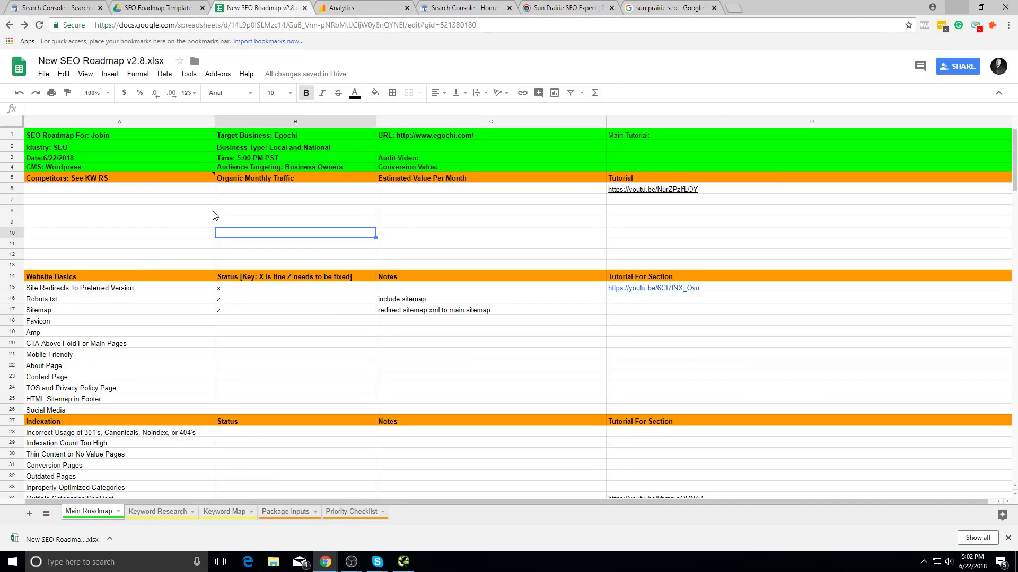
left_click_drag(567, 254, 223, 219)
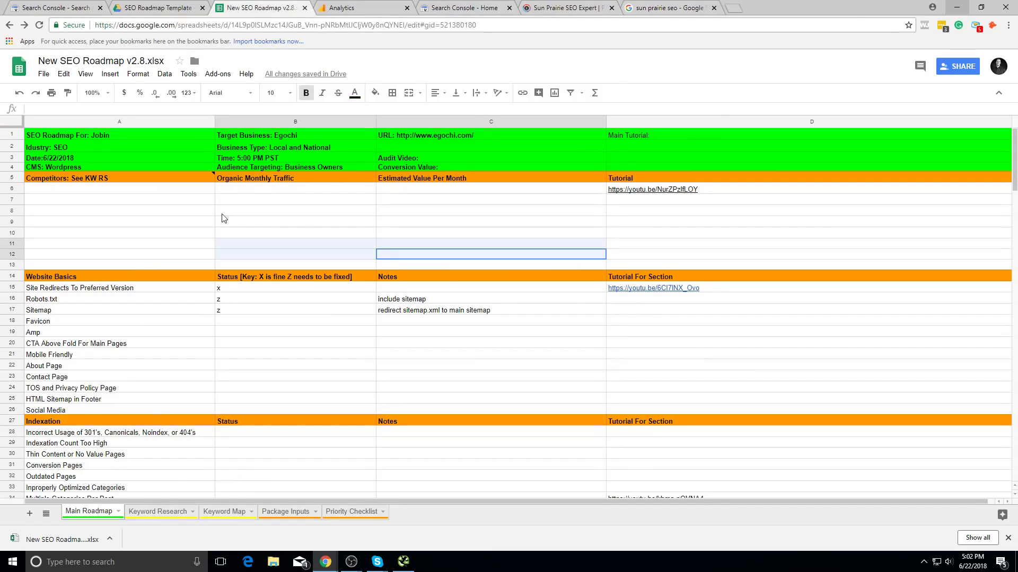
left_click(139, 191)
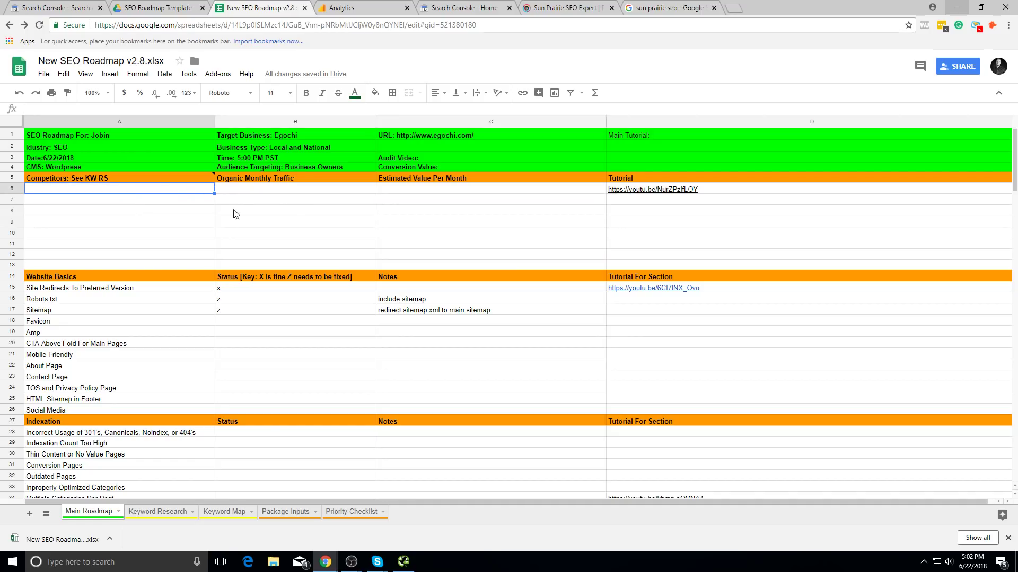
left_click(318, 202)
left_click(336, 190)
left_click(381, 200)
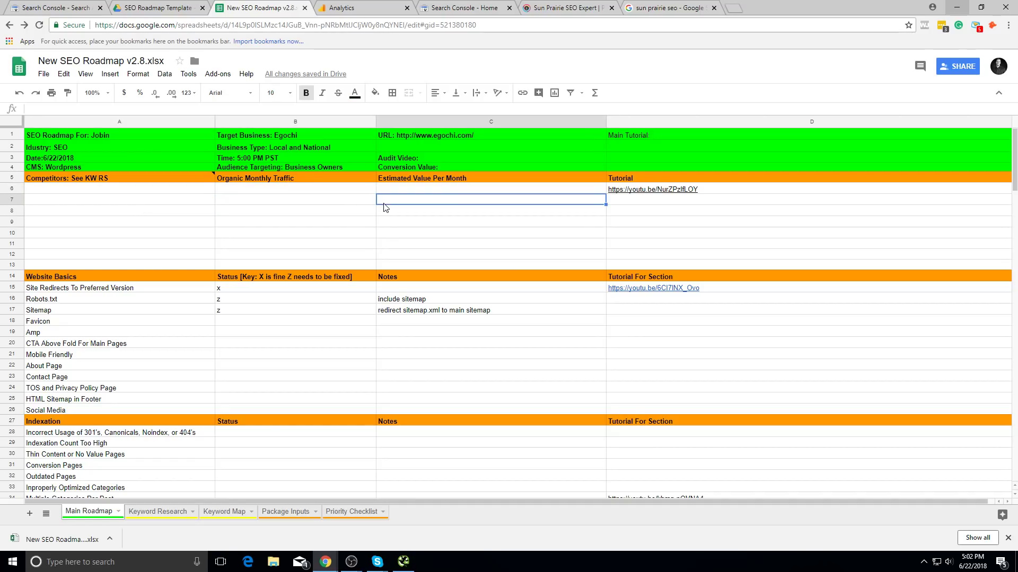
left_click(403, 235)
left_click_drag(408, 255, 120, 192)
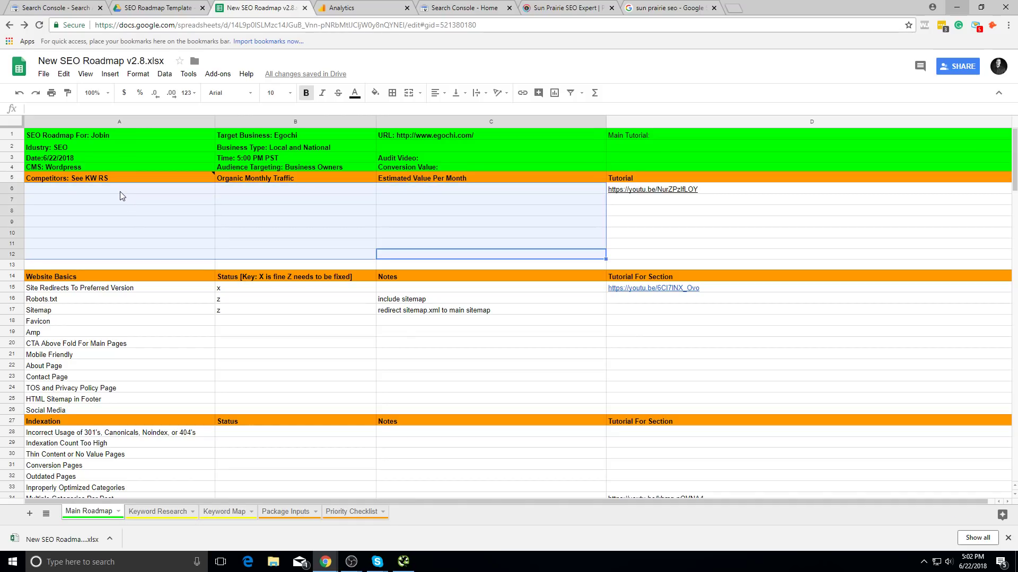
left_click(120, 192)
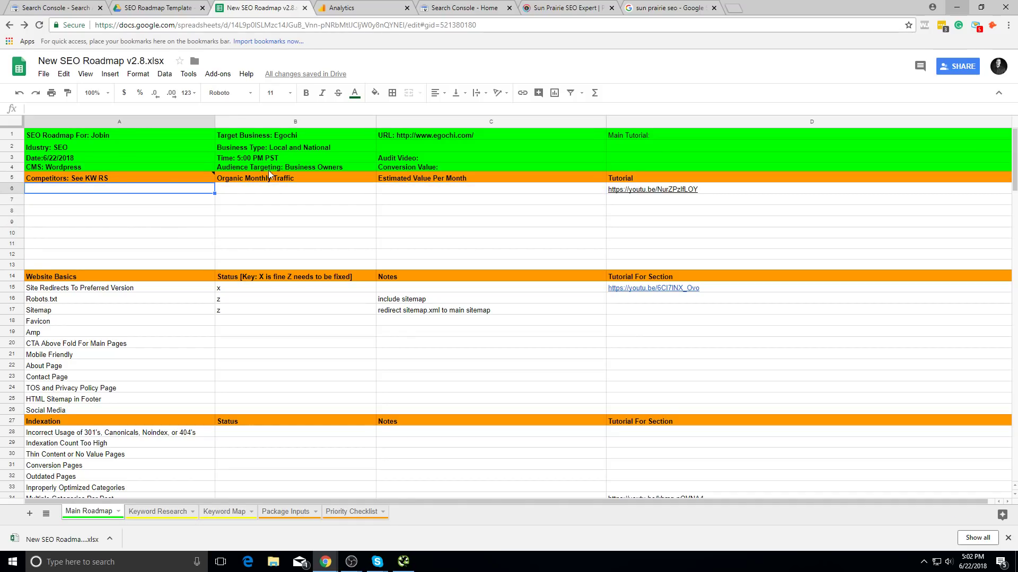
- Switch back to the Egochi website and open its Blog page
left_click(564, 7)
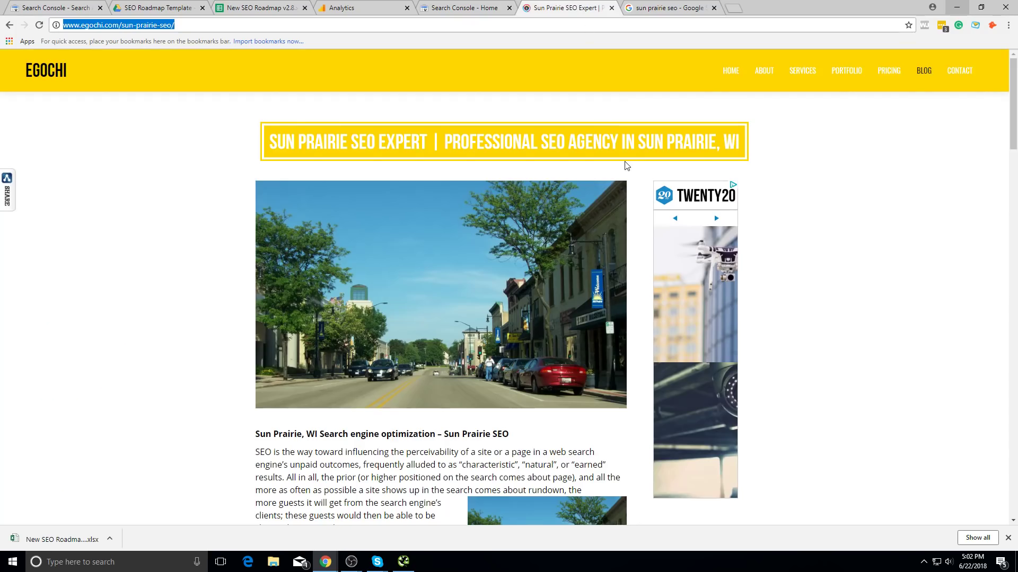
left_click(924, 73)
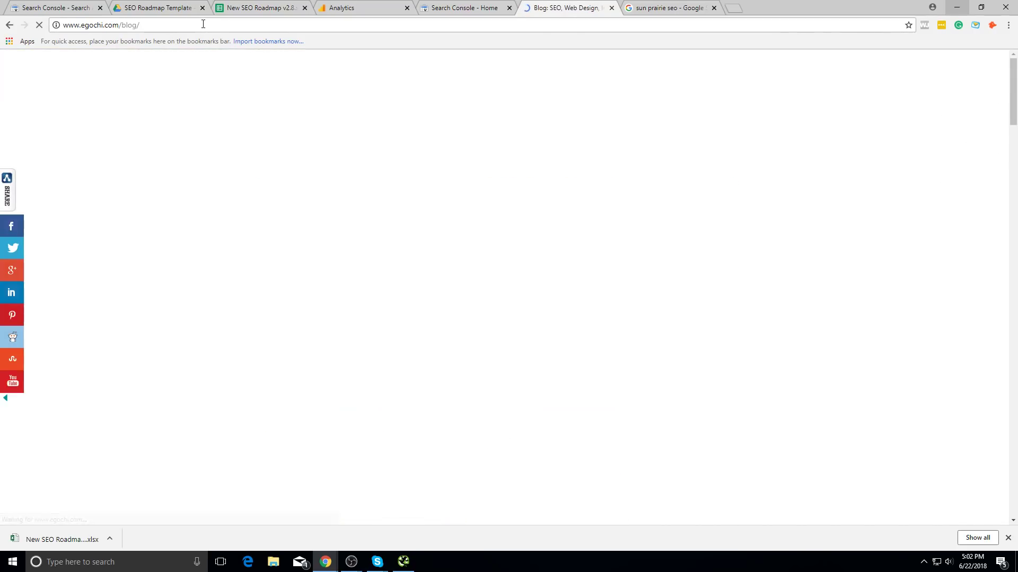
left_click(123, 25)
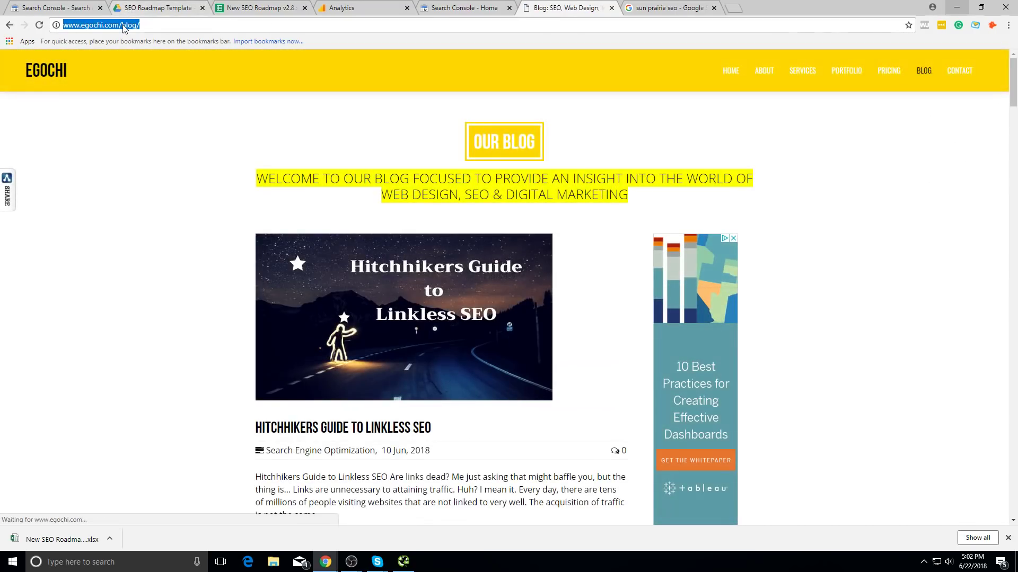
key("shift+Left")
key("shift+Left")
key("shift+Left")
key("shift+Left")
key("shift+Left")
key("shift+Left")
key("ctrl+c")
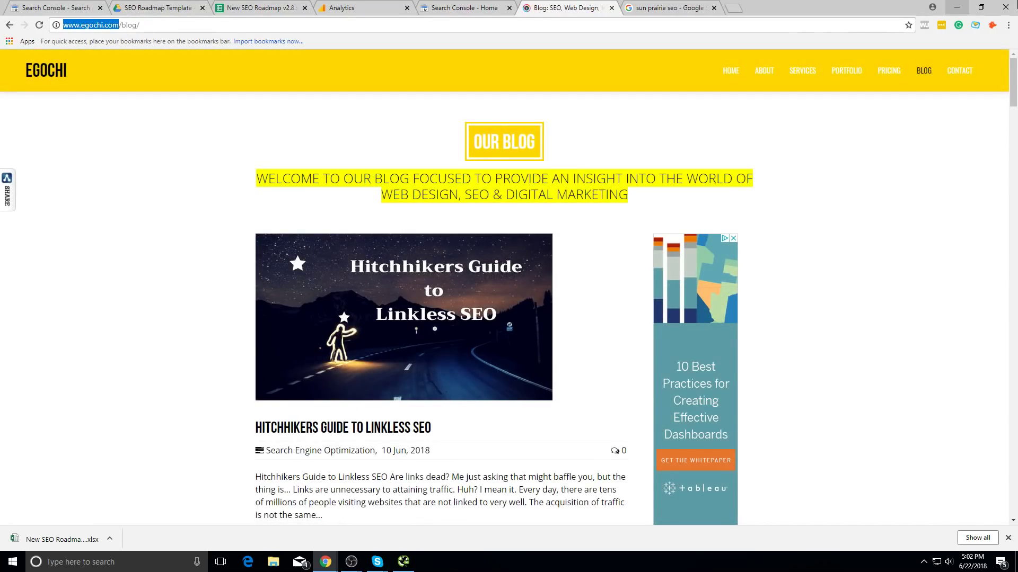
- Open Ahrefs in a new tab and sign in with the prefilled account credentials
left_click(742, 7)
type("ahre")
key("Return")
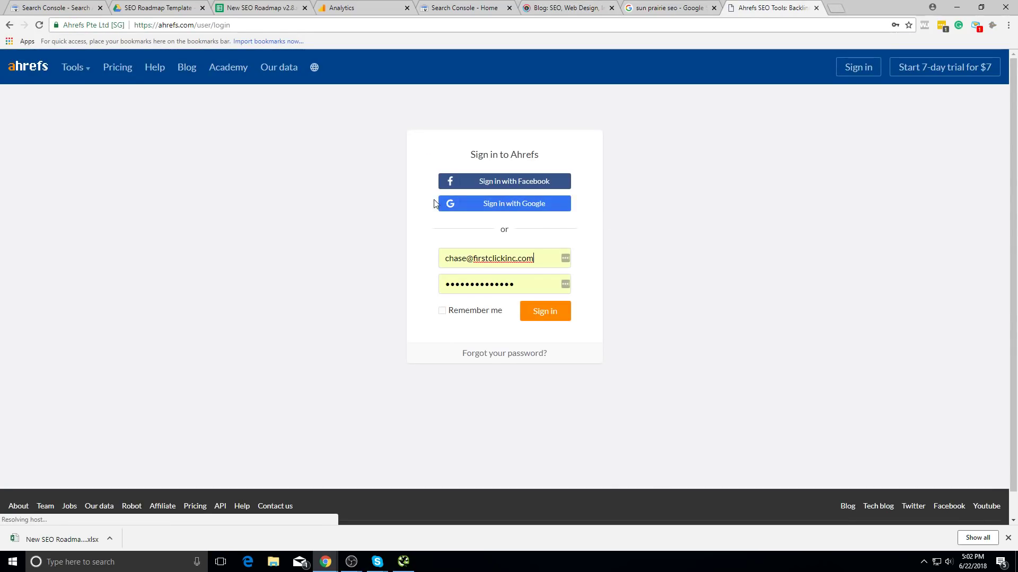
left_click(526, 316)
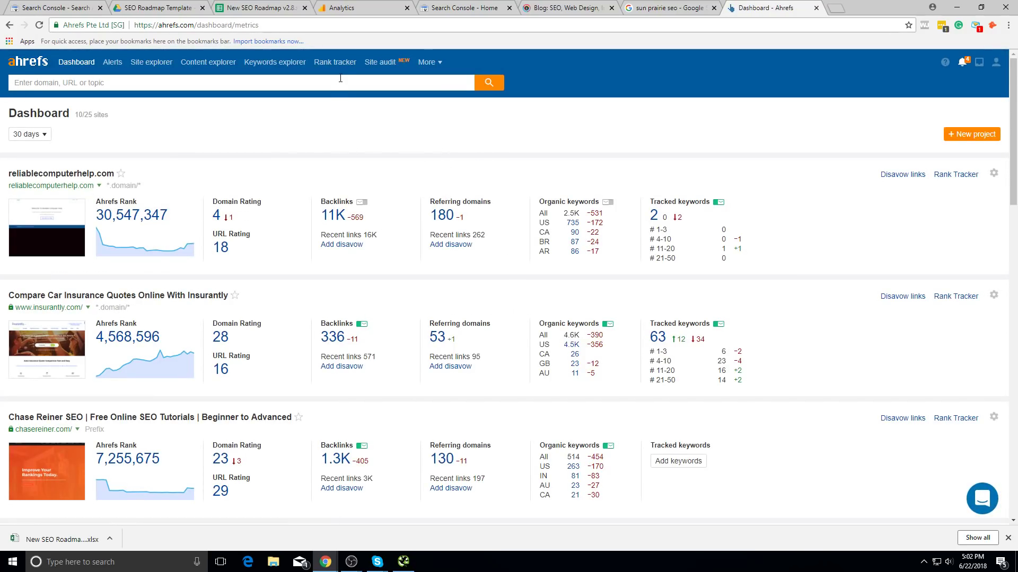
left_click(340, 83)
key("ctrl+v")
left_click(485, 83)
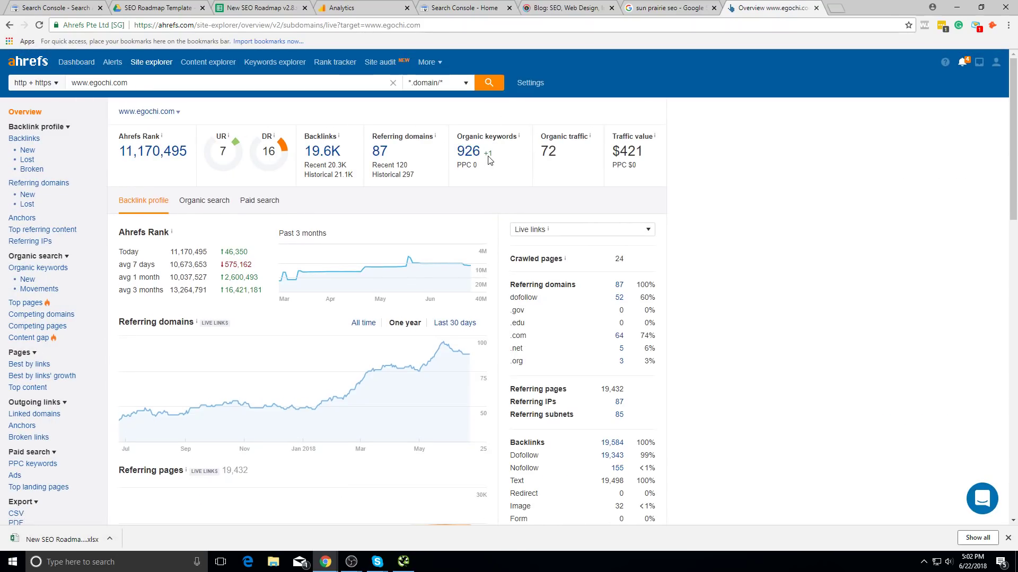
- Examine the site's organic keywords report, including the "yoast breadcrumbs shortcode" ranking
left_click(471, 151)
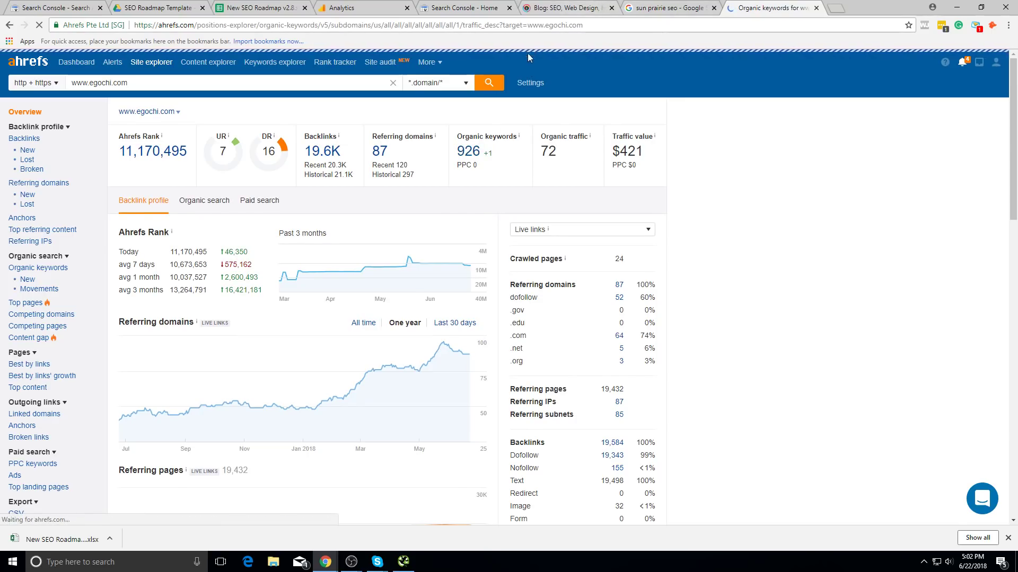
scroll(211, 140, "down", 2)
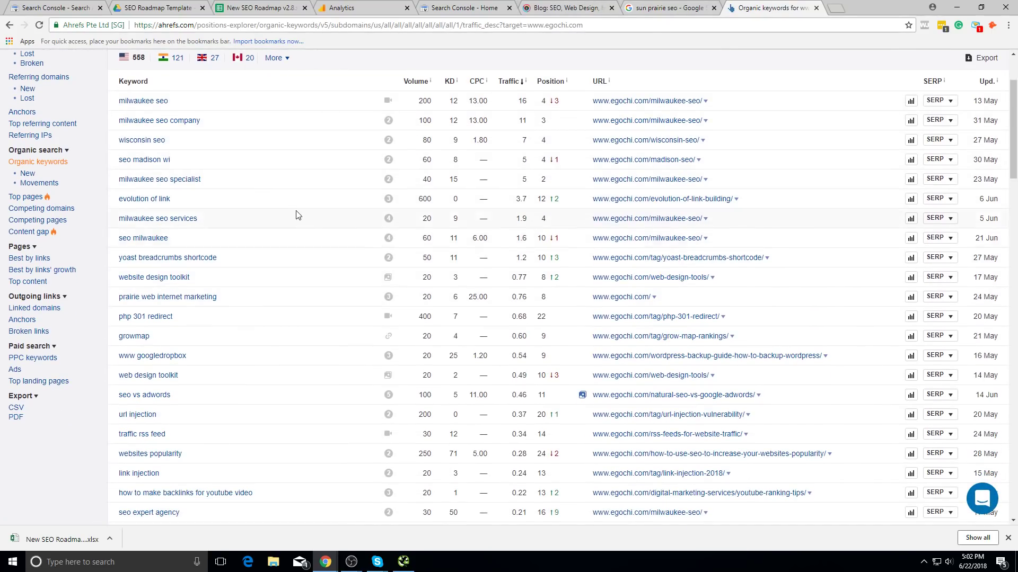
scroll(296, 214, "down", 1)
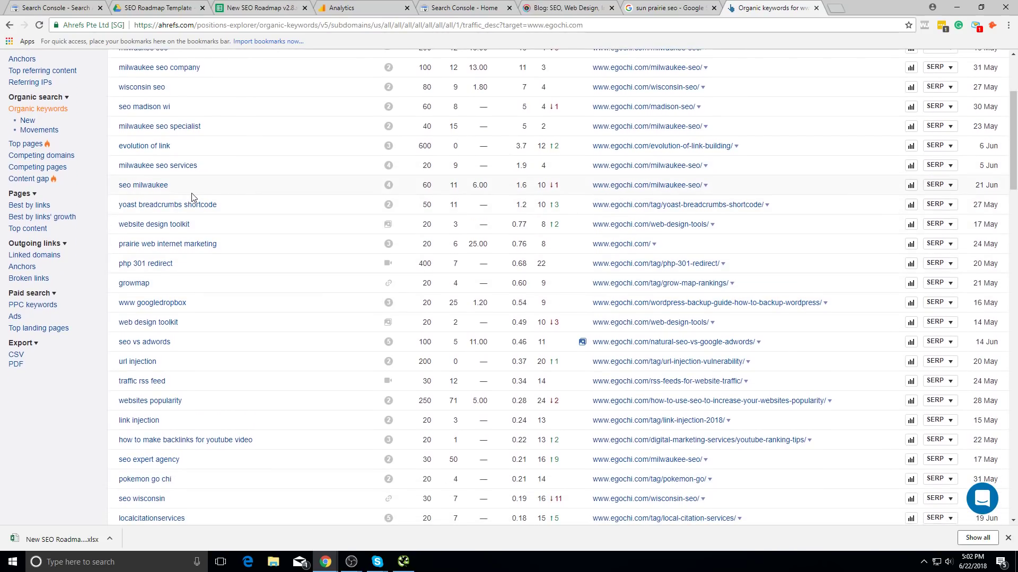
left_click_drag(219, 207, 118, 206)
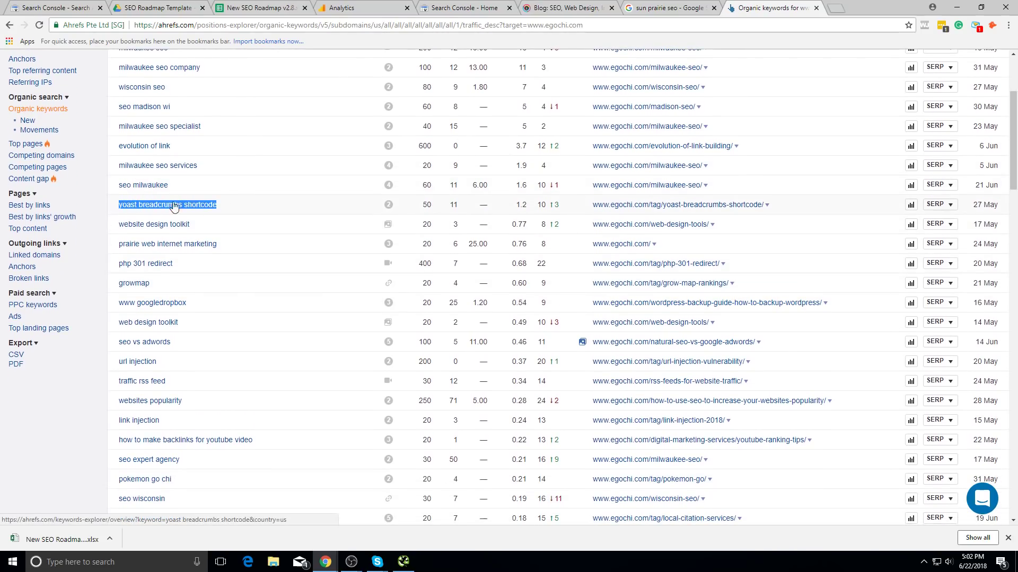
left_click(249, 204)
left_click_drag(249, 205, 138, 205)
left_click(365, 221)
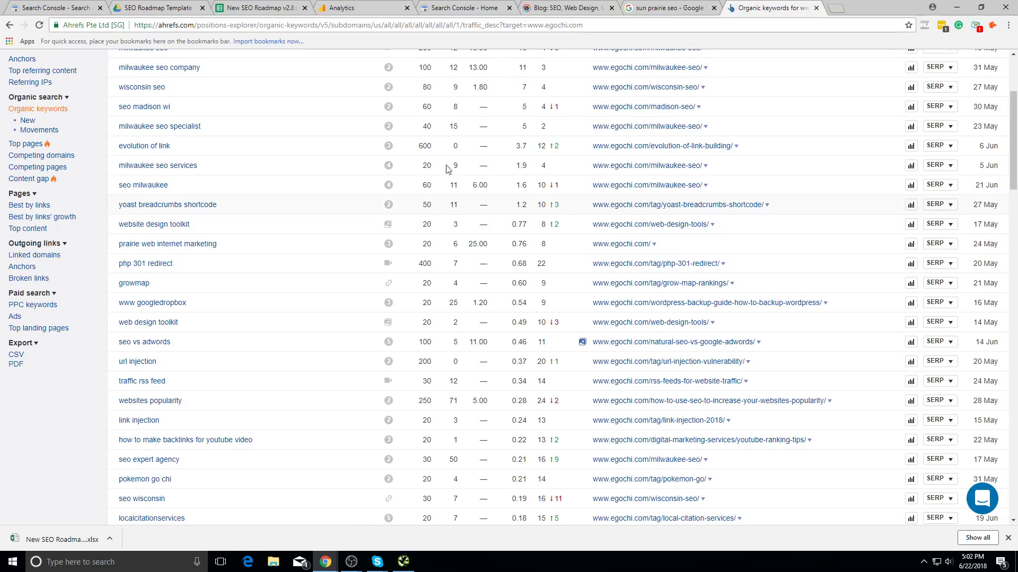
- In the roadmap spreadsheet, set the Favicon status to x and the Amp status to N / A
key("ctrl+shift+Tab")
key("ctrl+shift+Tab")
key("ctrl+shift+Tab")
key("ctrl+shift+Tab")
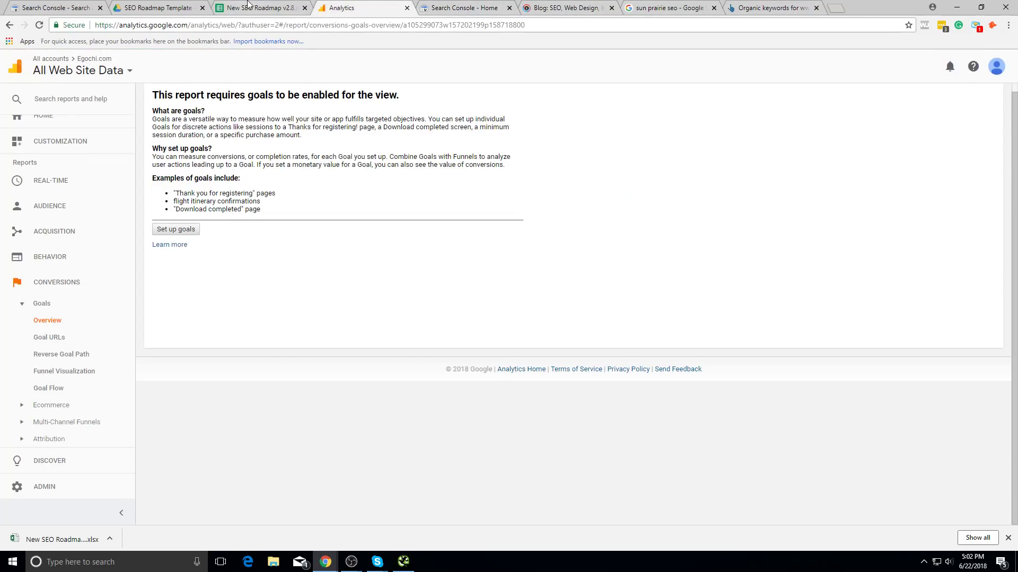
left_click(248, 7)
left_click(512, 255)
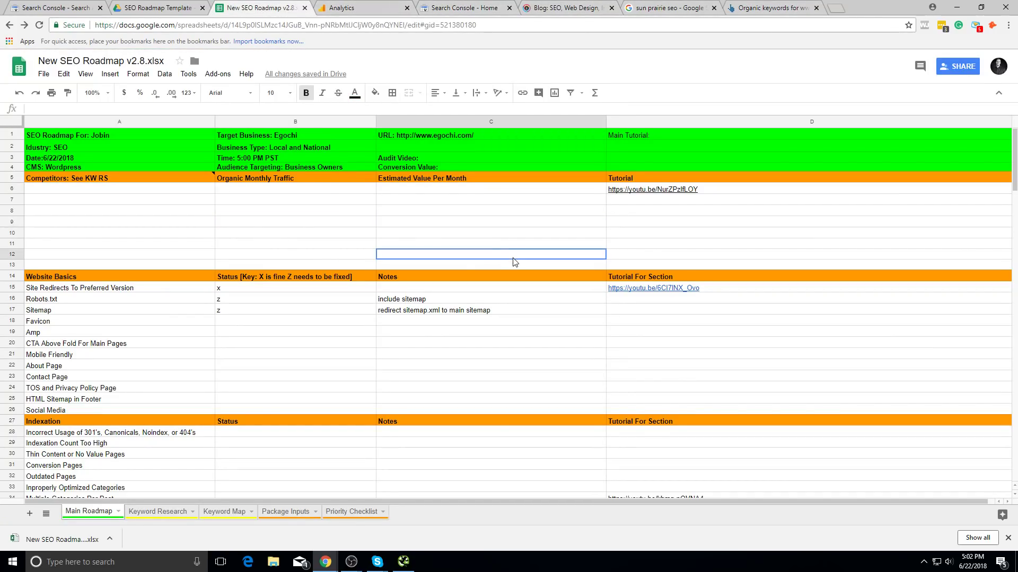
left_click(234, 324)
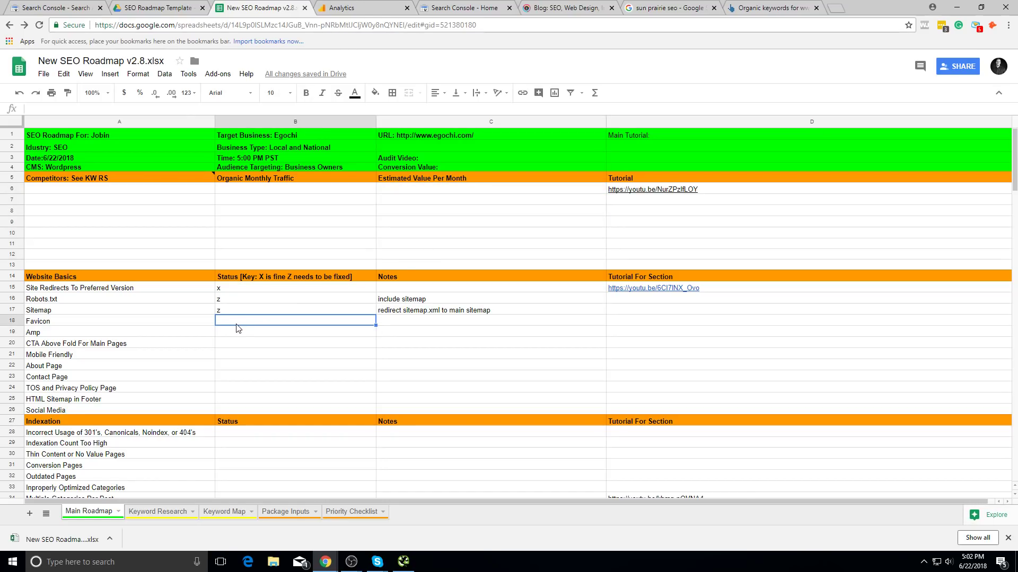
type("z")
key("Return")
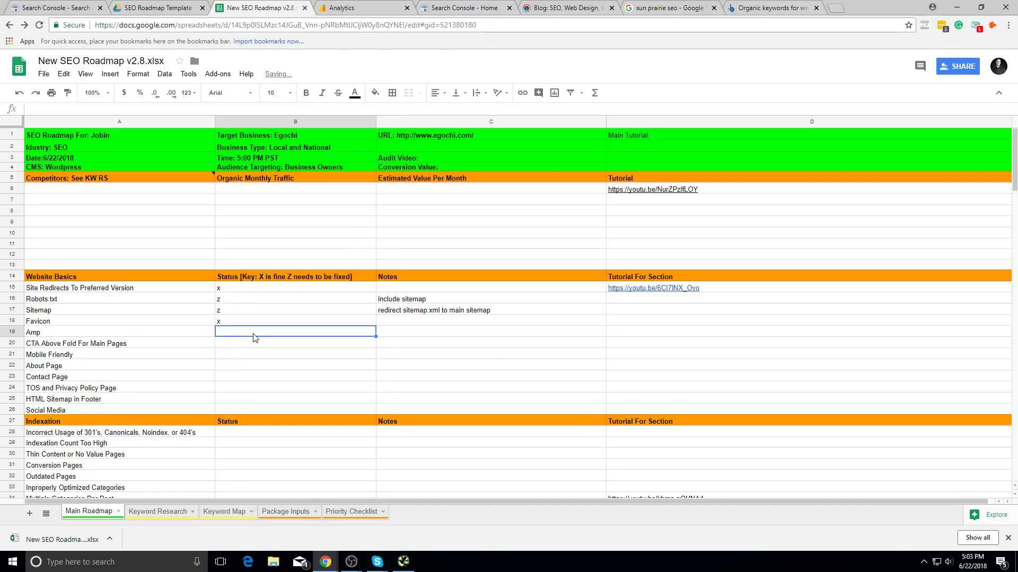
type("N / A")
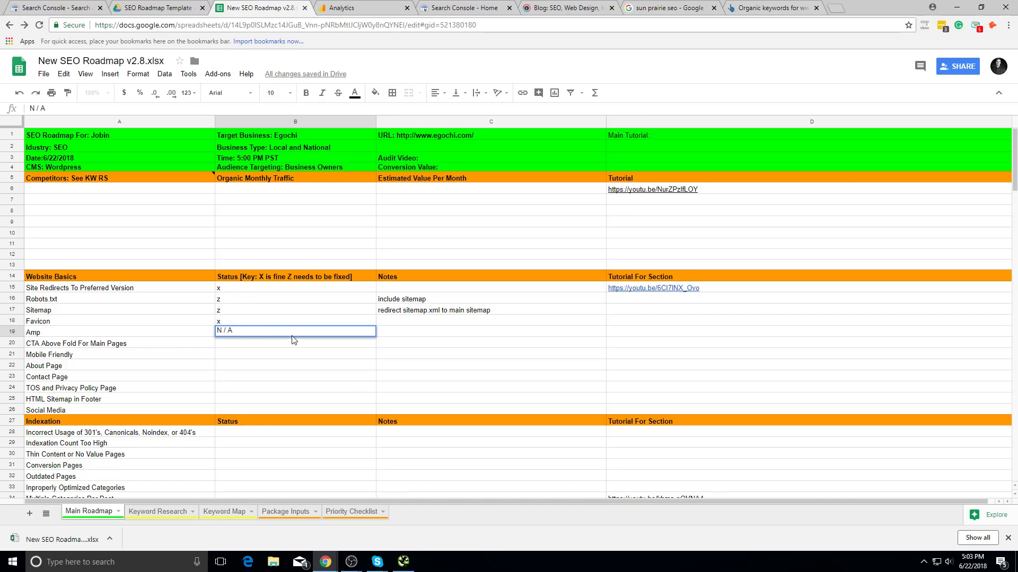
key("Return")
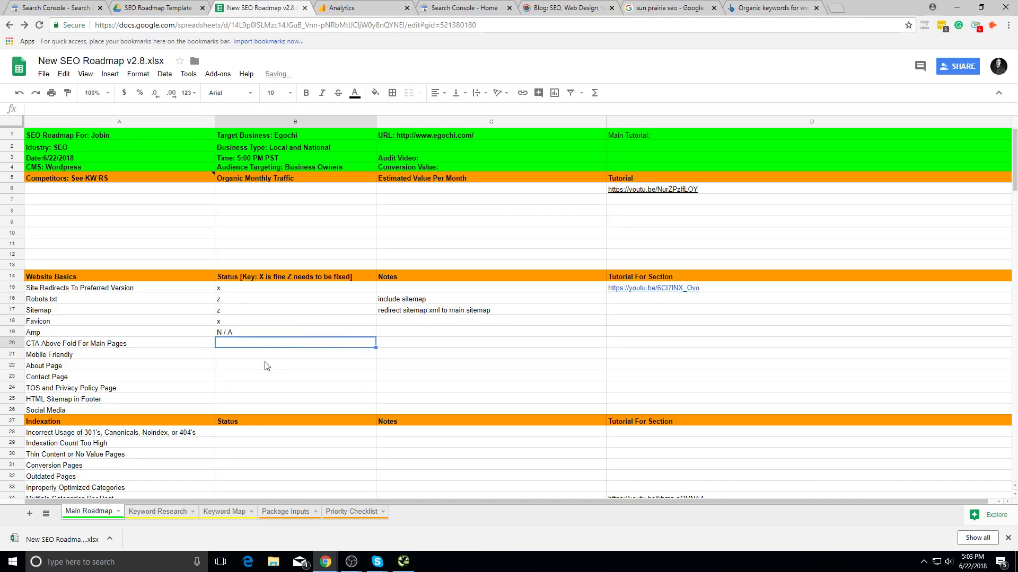
- Check the Egochi home page above the fold, and set the roadmap's CTA Above Fold For Main Pages status to z
left_click(582, 4)
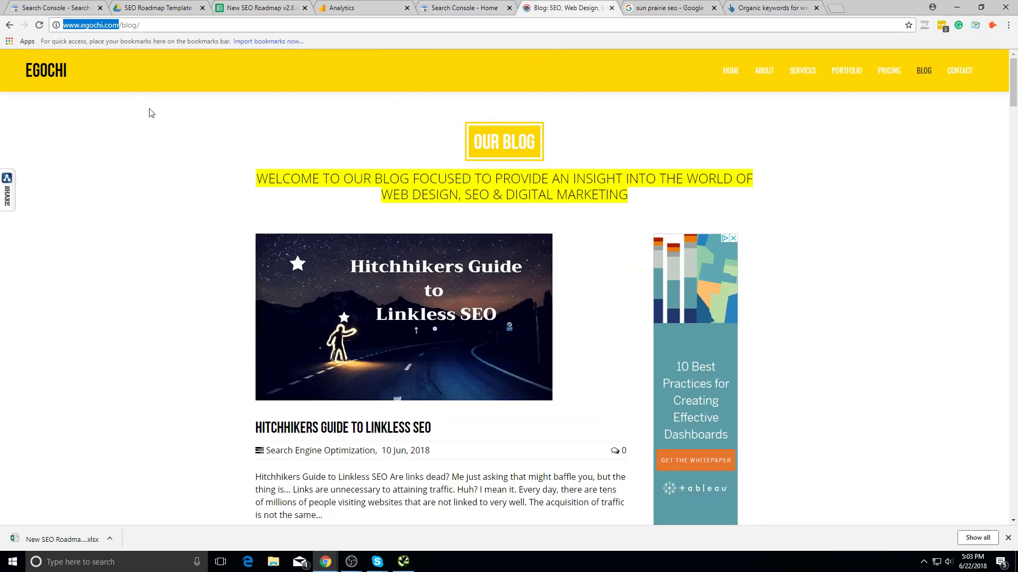
left_click(50, 69)
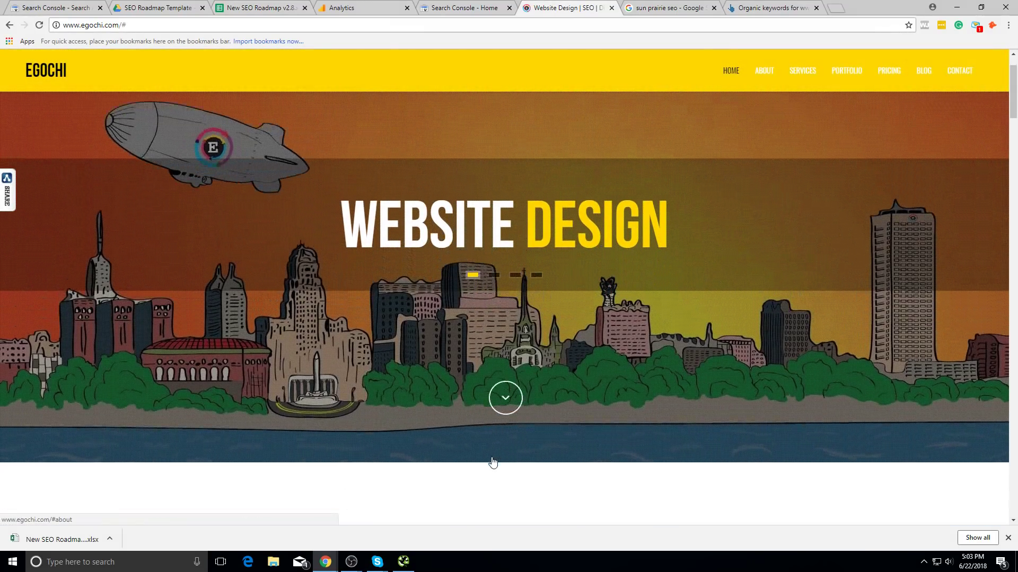
left_click(493, 463)
scroll(530, 323, "up", 6)
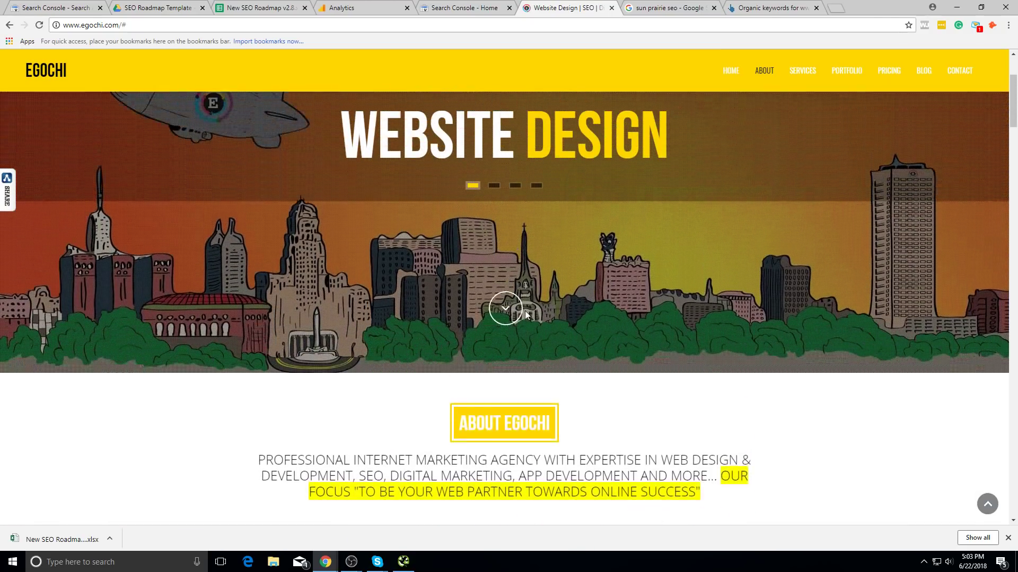
left_click(265, 8)
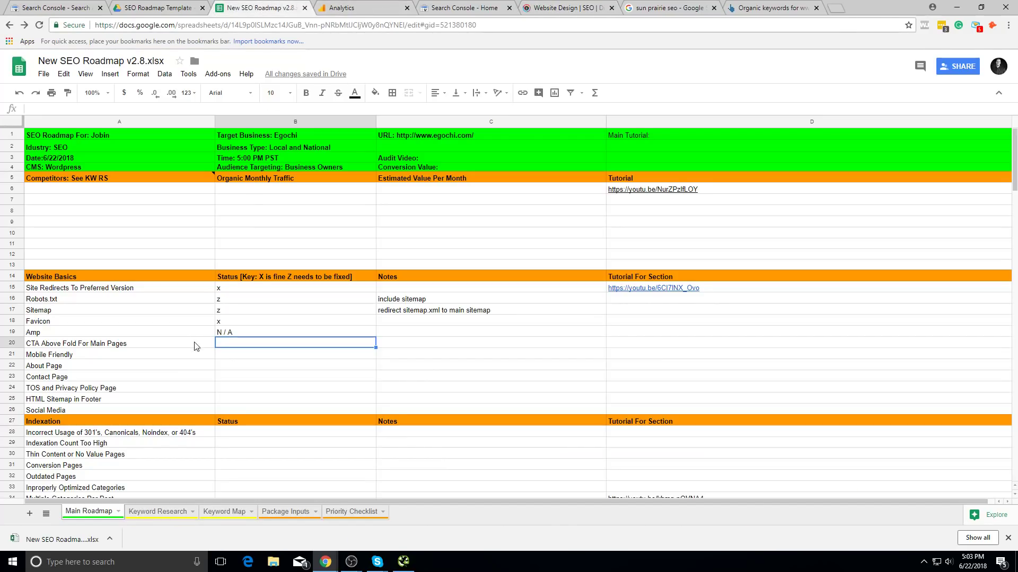
type("z")
key("Return")
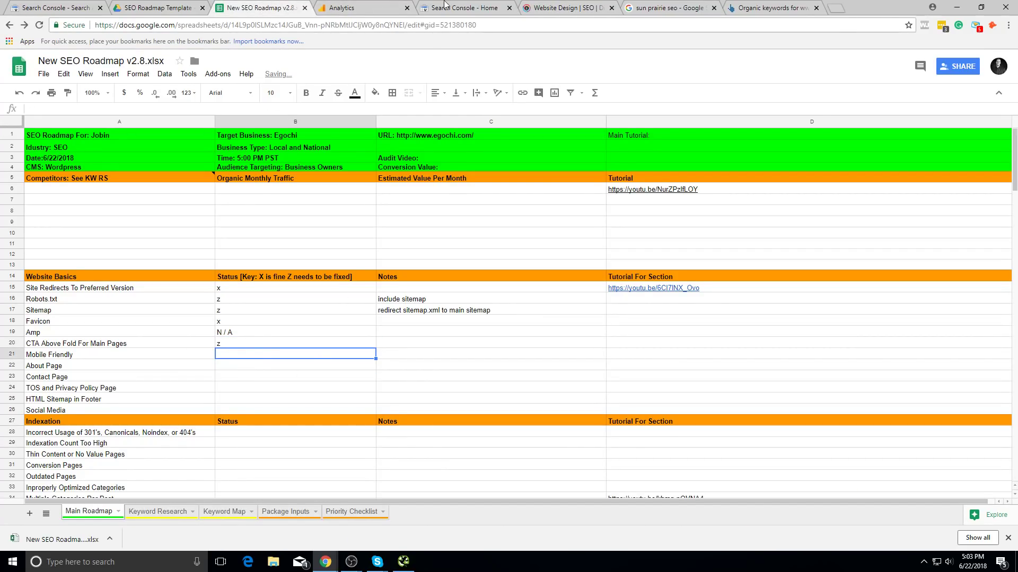
- Shrink the browser window to inspect the Egochi home page's responsive layout, and maximize it again
left_click(534, 8)
left_click_drag(880, 7, 787, 62)
scroll(758, 296, "down", 10)
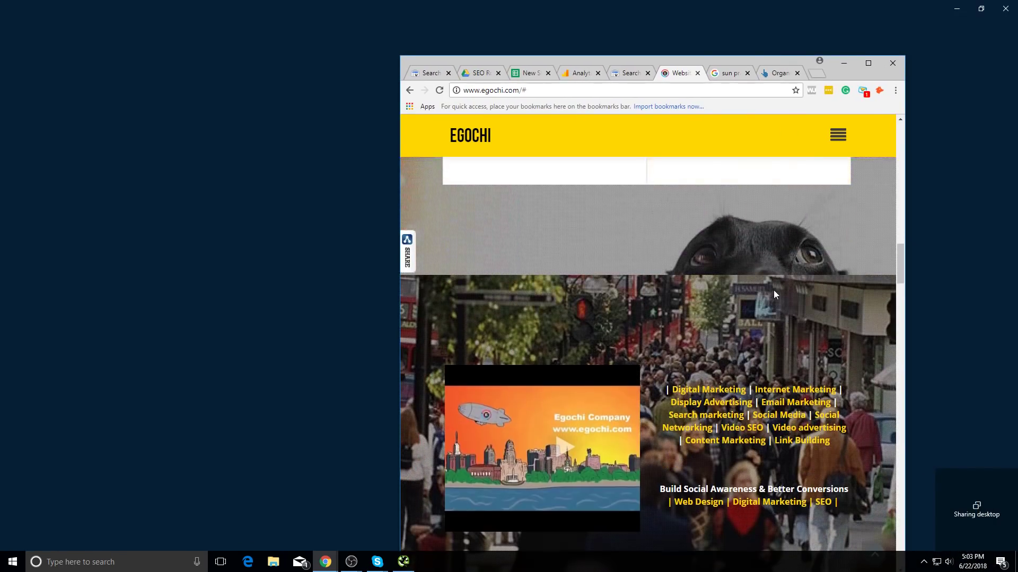
scroll(774, 291, "up", 15)
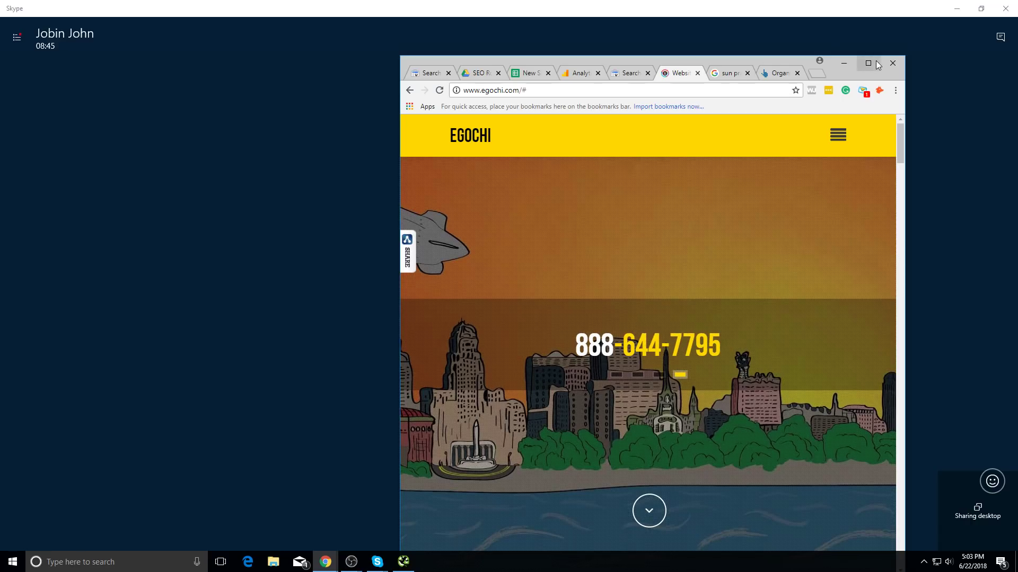
left_click(867, 63)
- Set the roadmap's Mobile Friendly status to x and select the About Page status cell
left_click(462, 7)
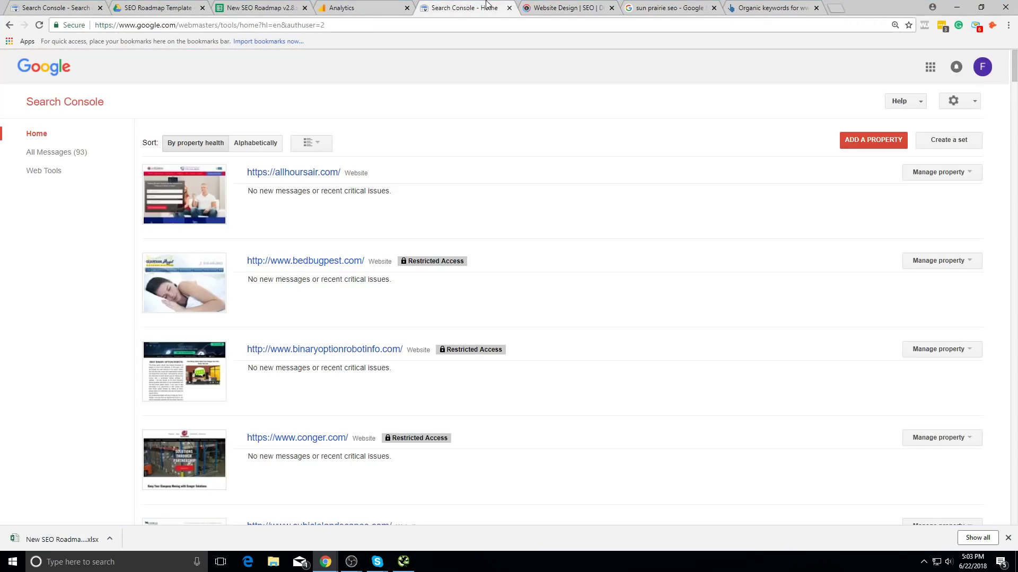
left_click(332, 6)
left_click(276, 8)
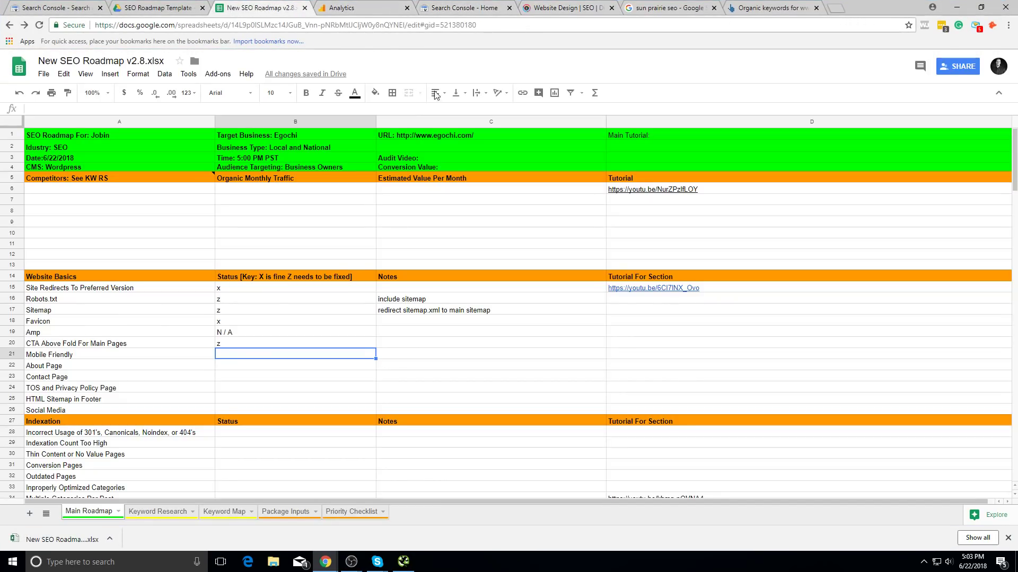
double_click(293, 358)
type("x")
left_click(283, 388)
left_click(283, 377)
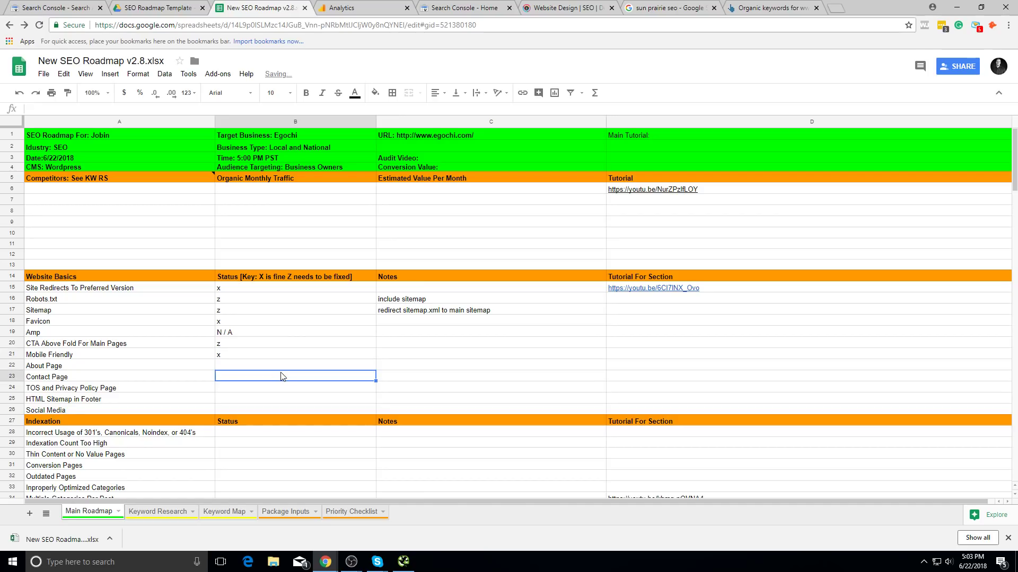
left_click(282, 367)
- Open Notepad and write the note "4 on going retainers from 3-4k"
key("super")
type("notepad")
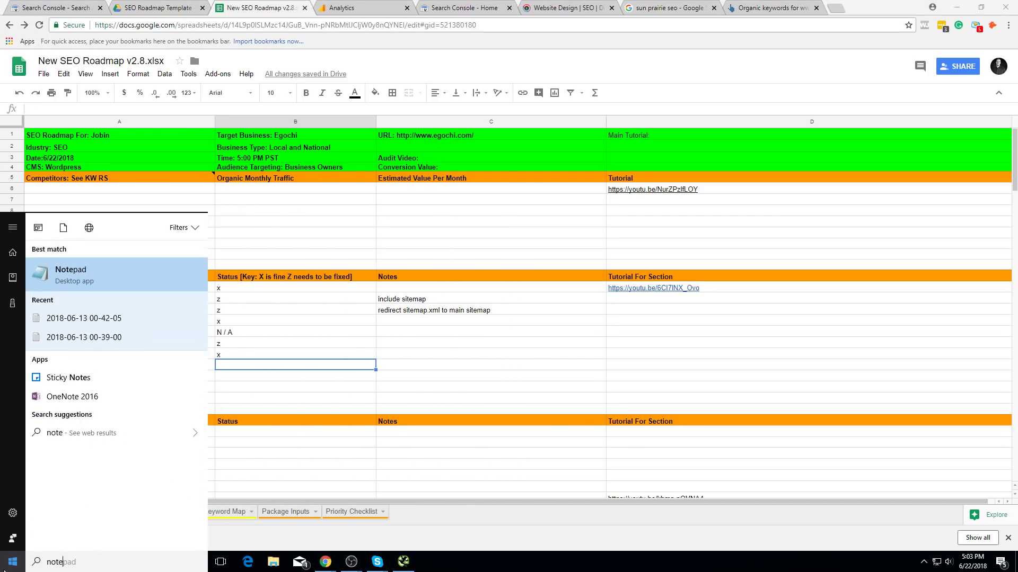
key("Return")
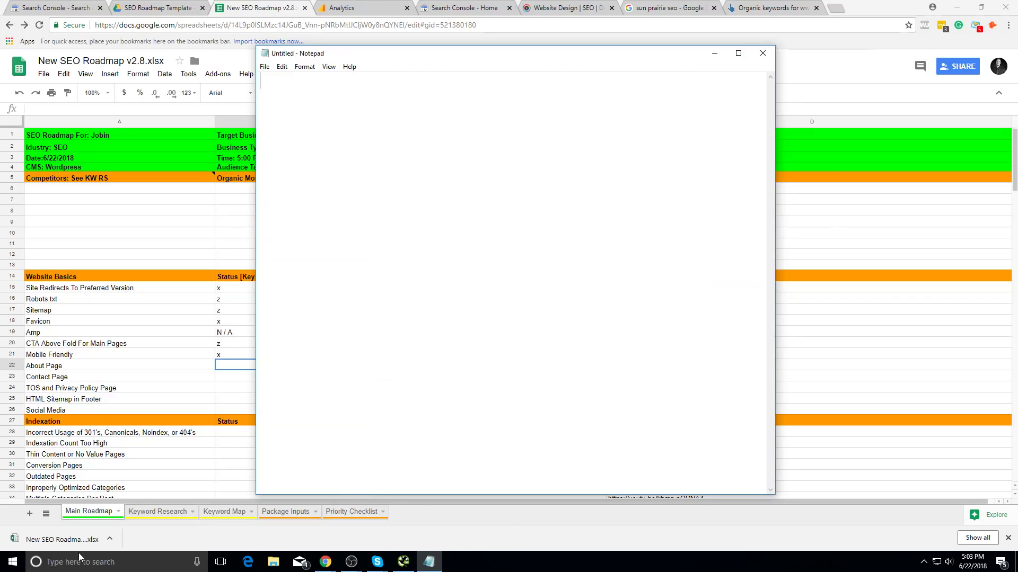
type("4")
key("BackSpace")
type("4 on going retainers from 2-")
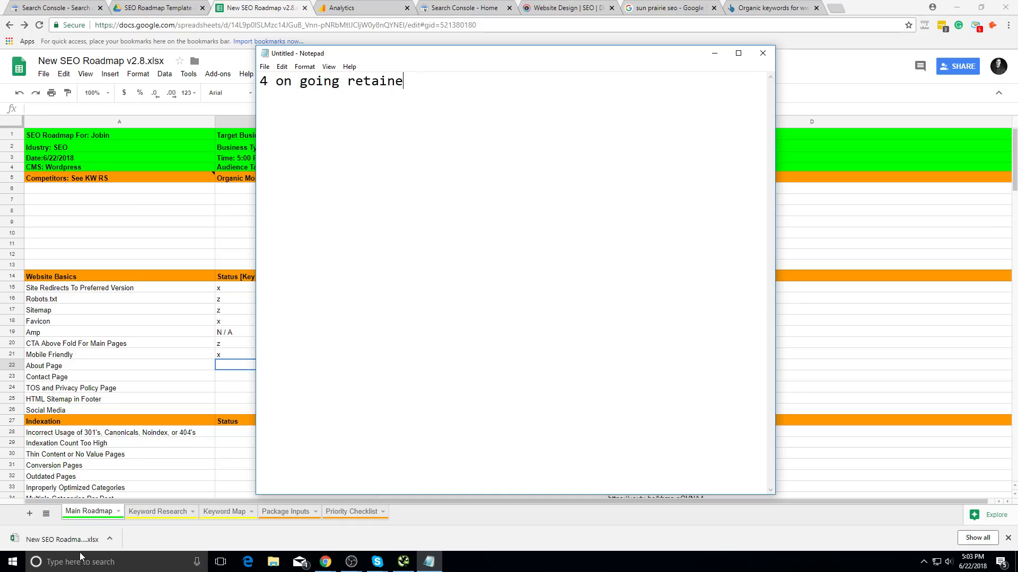
key("BackSpace")
key("BackSpace")
type("3-4 k")
key("BackSpace")
key("BackSpace")
type("k")
key("ctrl+a")
left_click(428, 97)
left_click(122, 354)
key("alt+Tab")
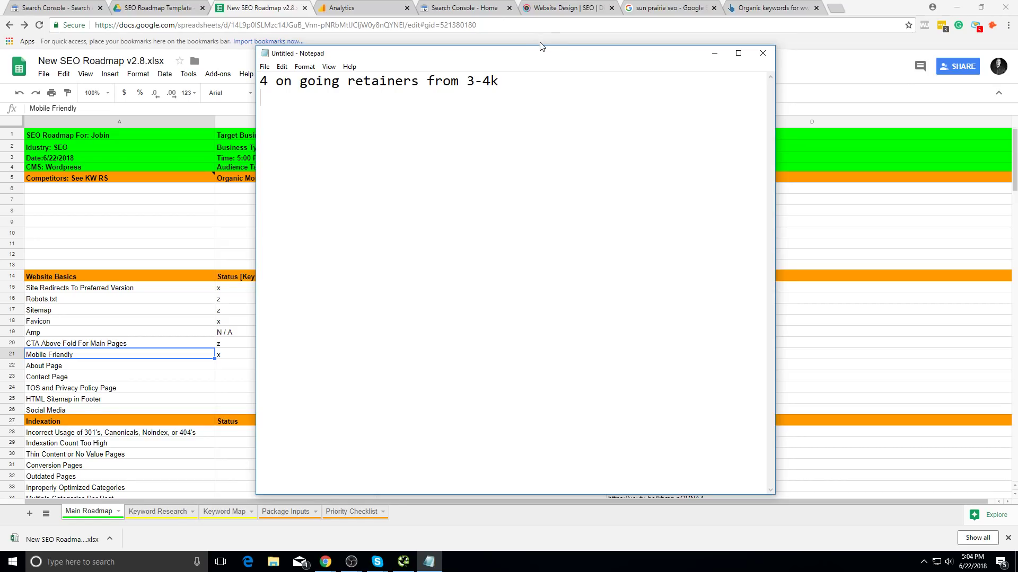
key("ctrl+a")
left_click(496, 133)
left_click(223, 321)
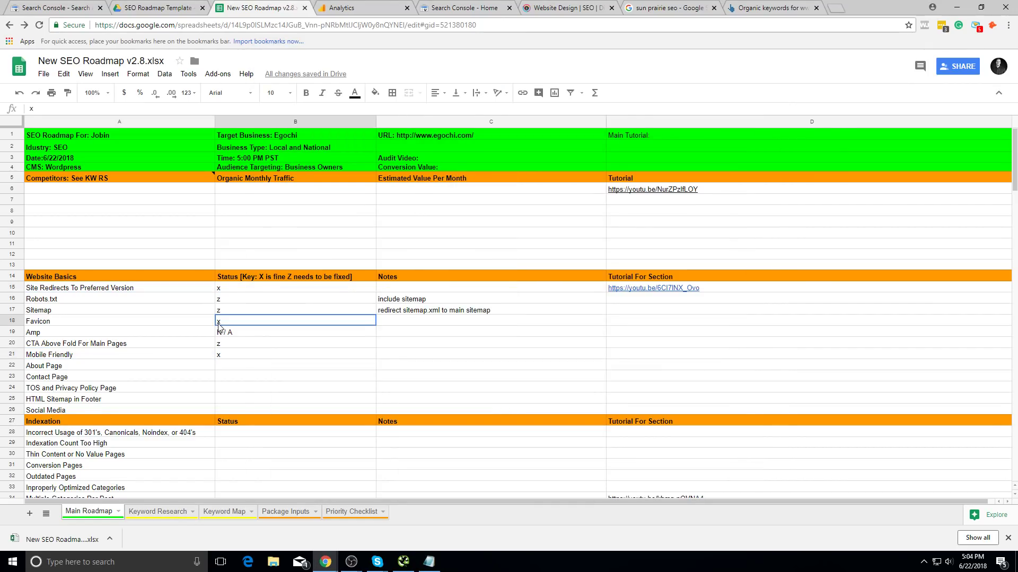
left_click(223, 343)
left_click(223, 366)
key("alt+Tab")
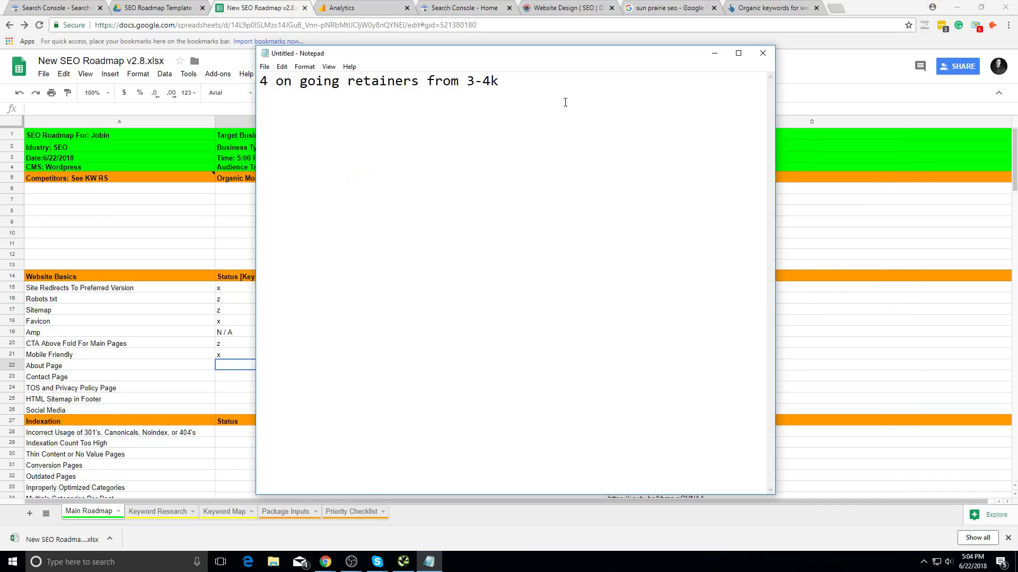
key("ctrl+a")
left_click(471, 133)
key("ctrl+a")
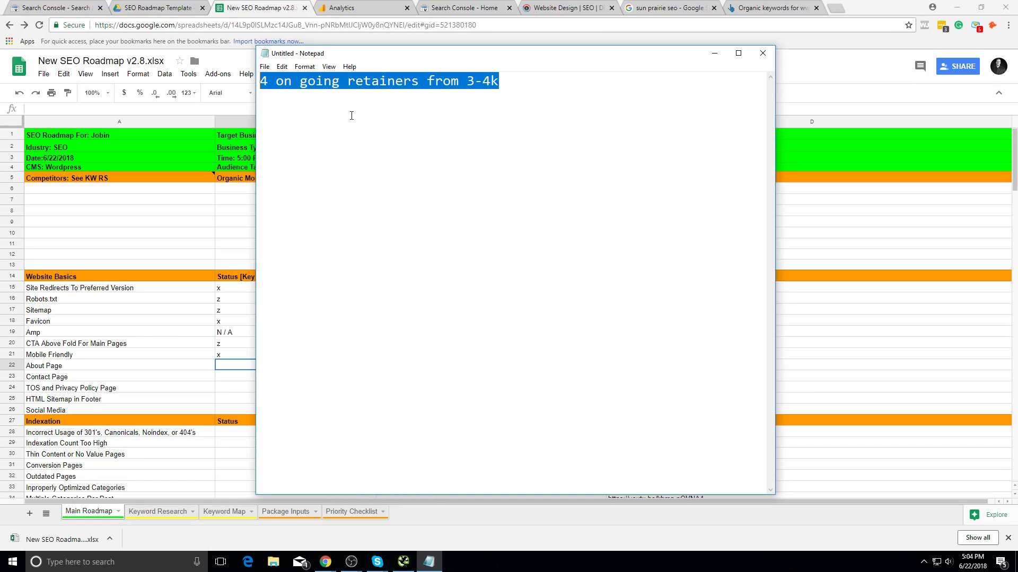
left_click(634, 119)
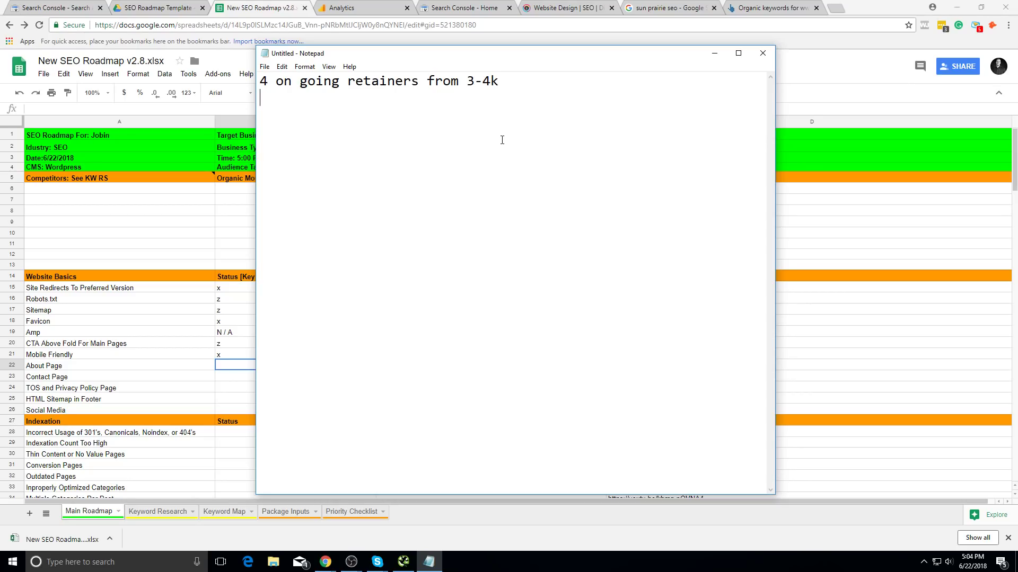
- Switch back to the browser's Search Console home page and reload it
key("Return")
left_click(450, 5)
key("F5")
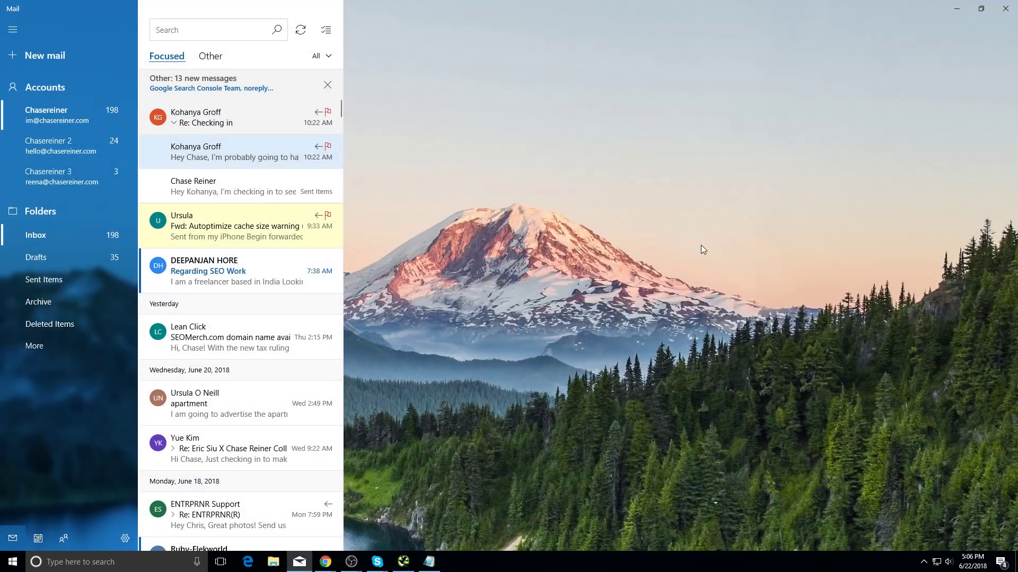
- Switch to Mail and open the newest Google Search Console message about egochi.com in the Other inbox
left_click(300, 562)
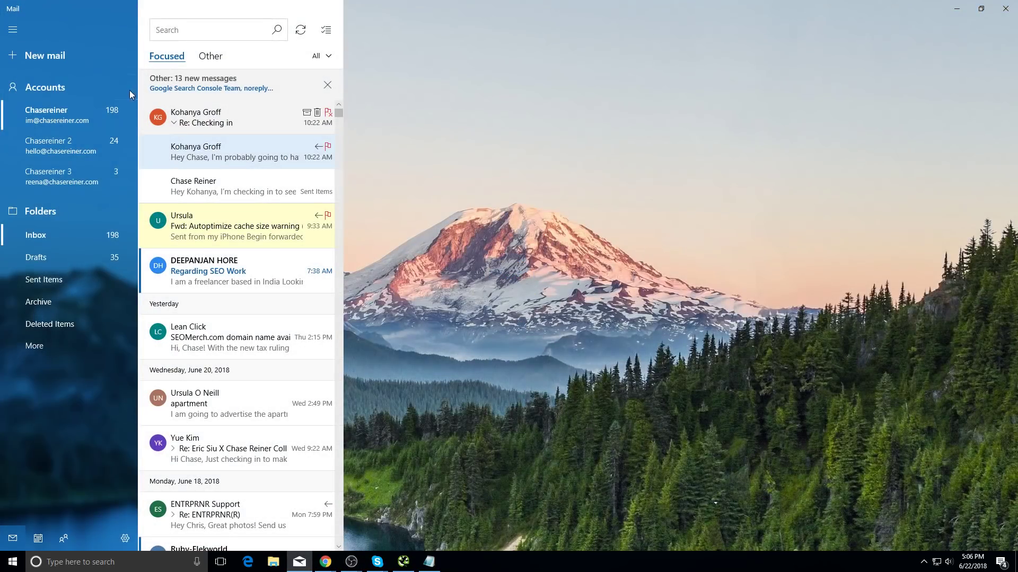
left_click(84, 87)
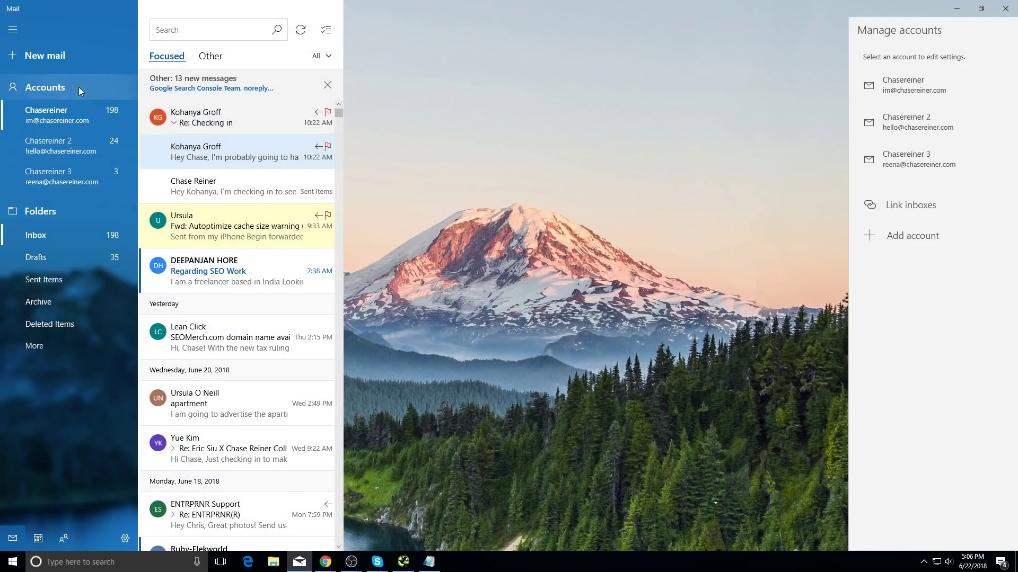
left_click(67, 121)
left_click(57, 257)
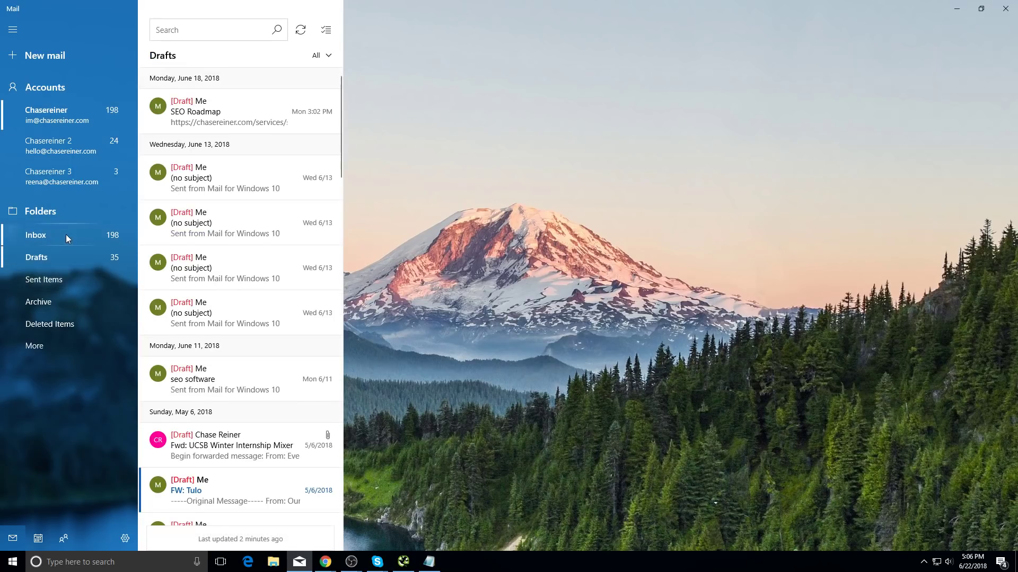
left_click(67, 236)
left_click(209, 56)
left_click(259, 109)
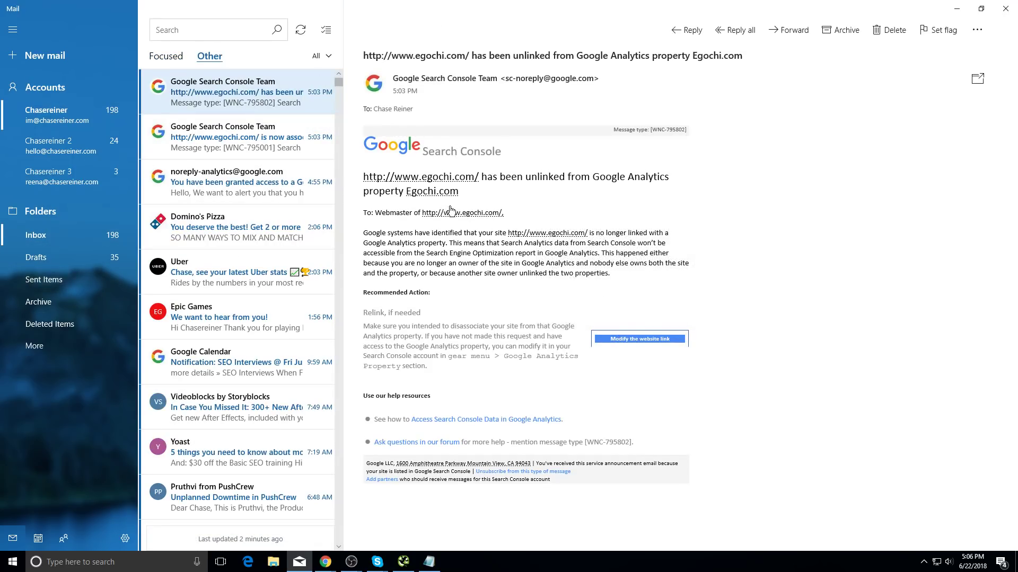
- Open the egochi.com link in the message, close the browser window it launches, and minimize Mail
left_click(461, 223)
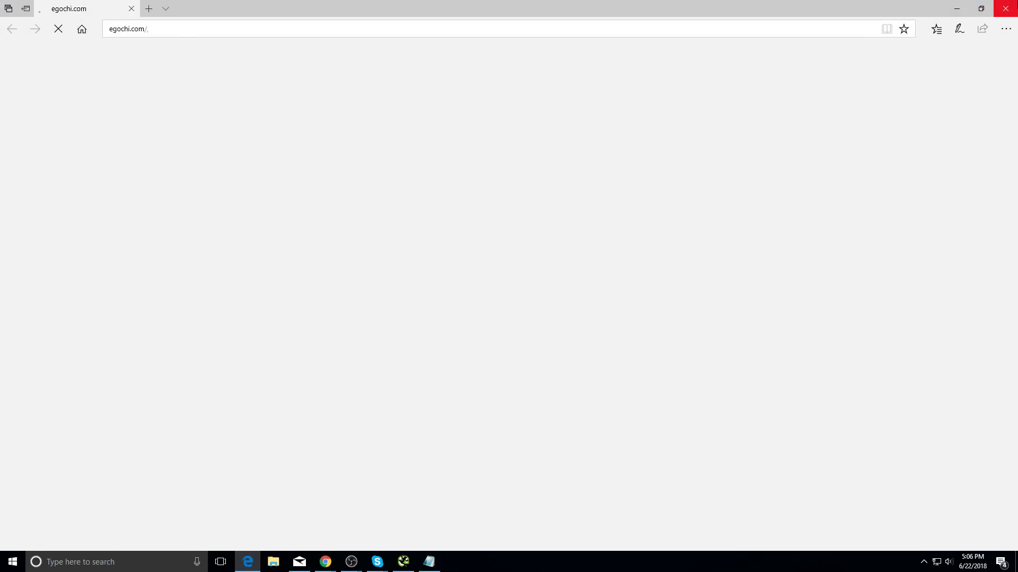
left_click(1005, 7)
left_click(957, 9)
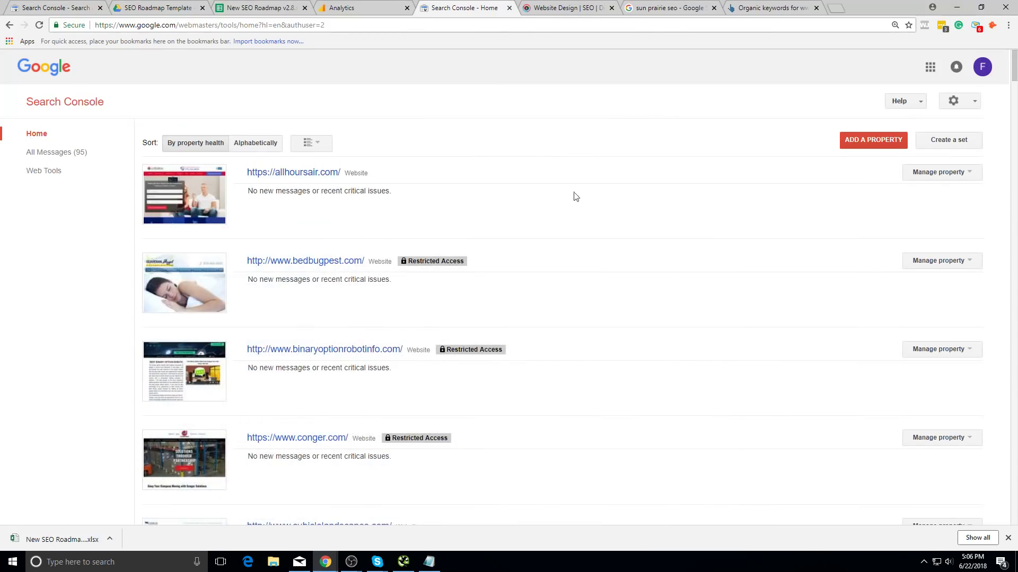
- Reload the Search Console home page, find "egoch" on it, and open the egochi.com property
key("F5")
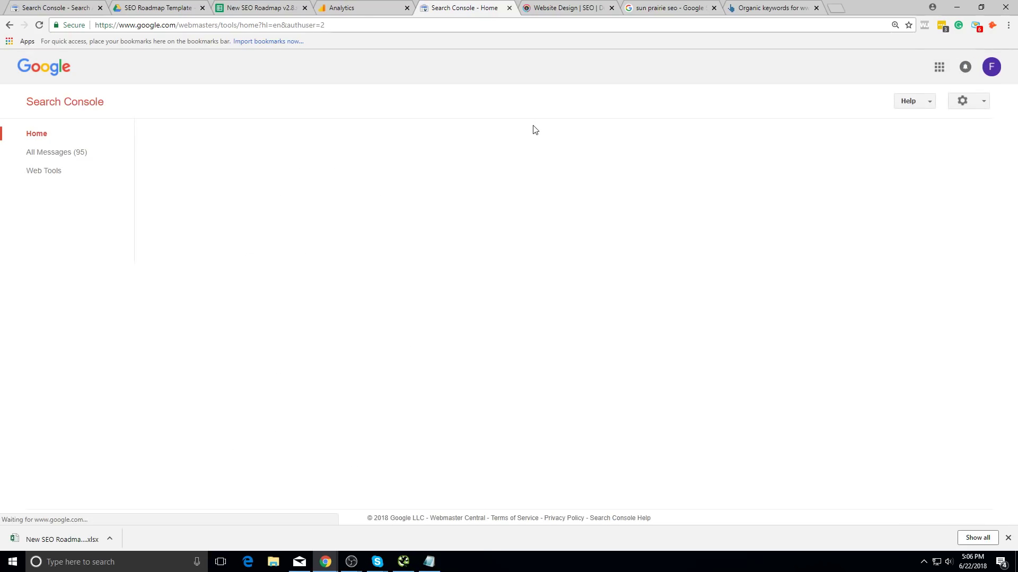
key("ctrl+f")
type("egoch")
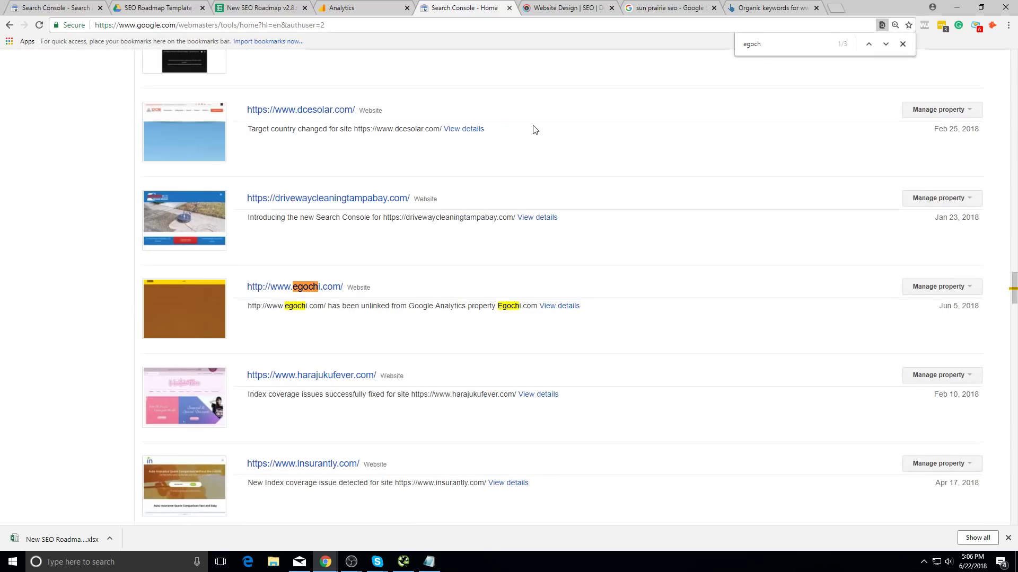
left_click(266, 287)
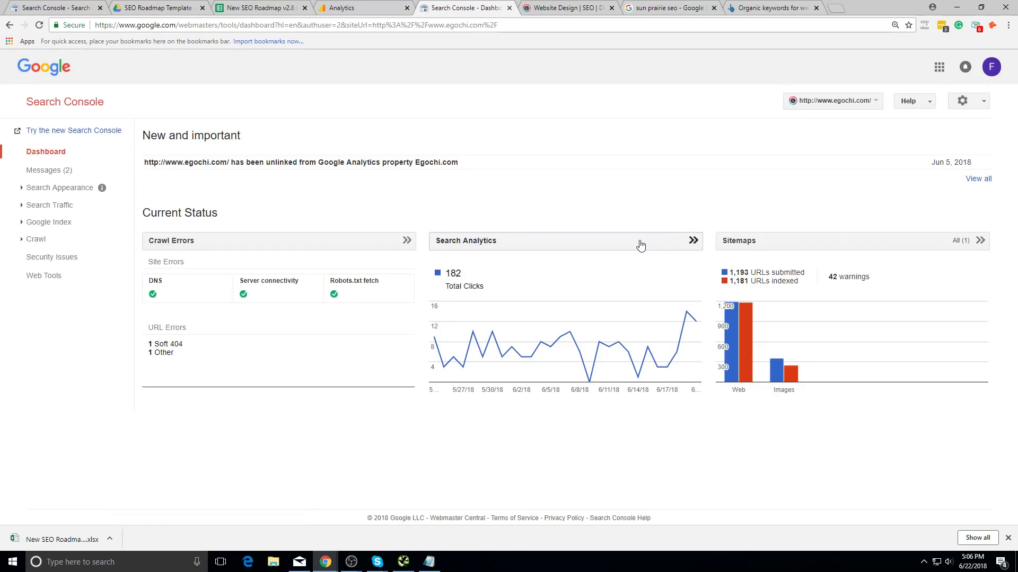
- Open the property's Search Analytics report and add impressions alongside clicks
left_click(638, 241)
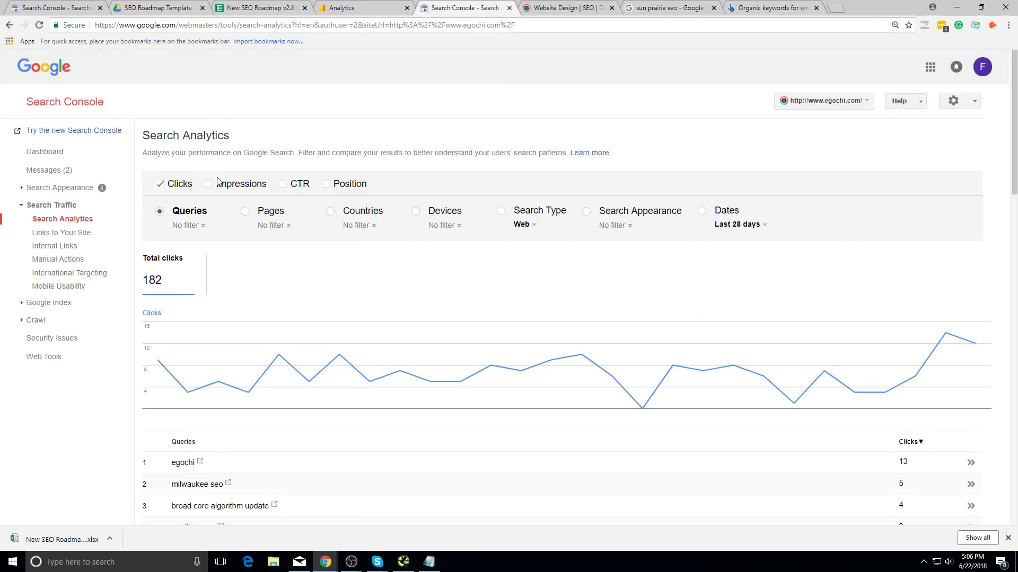
left_click(209, 184)
left_click(326, 184)
left_click(351, 184)
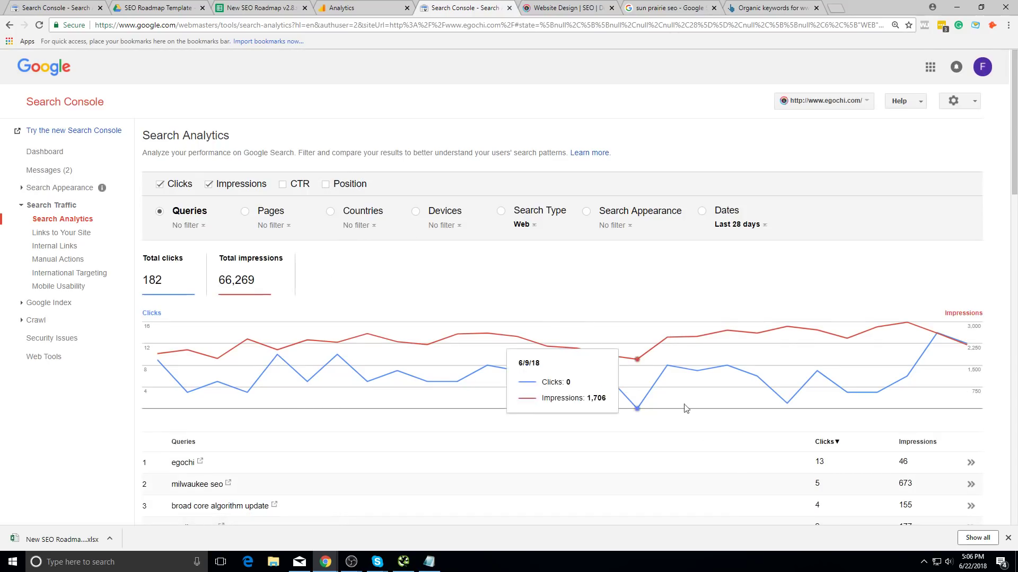
- Set the Search Analytics date range to the last 90 days and review the top queries
left_click(737, 224)
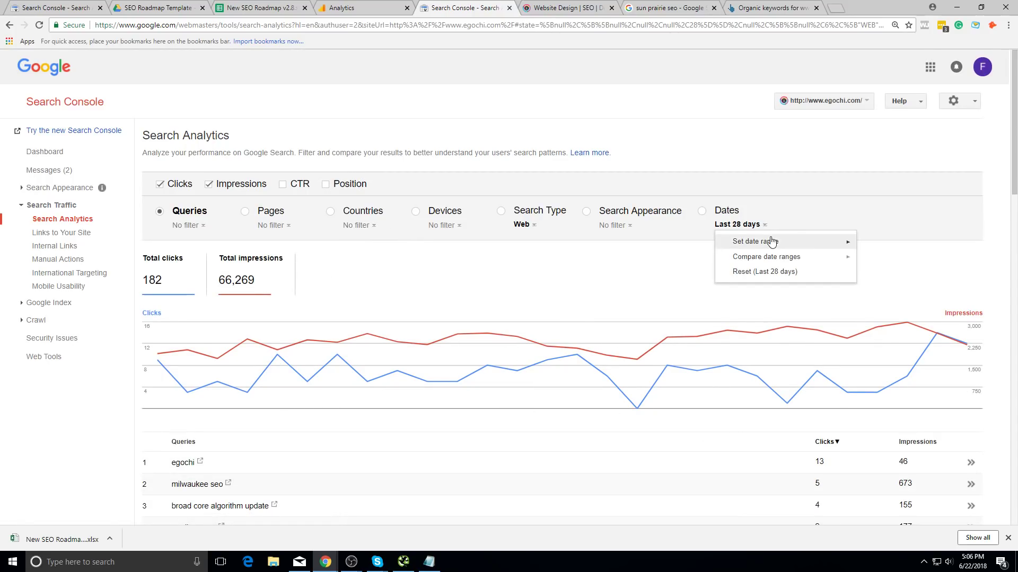
mouse_move(770, 240)
left_click(877, 276)
scroll(660, 291, "down", 3)
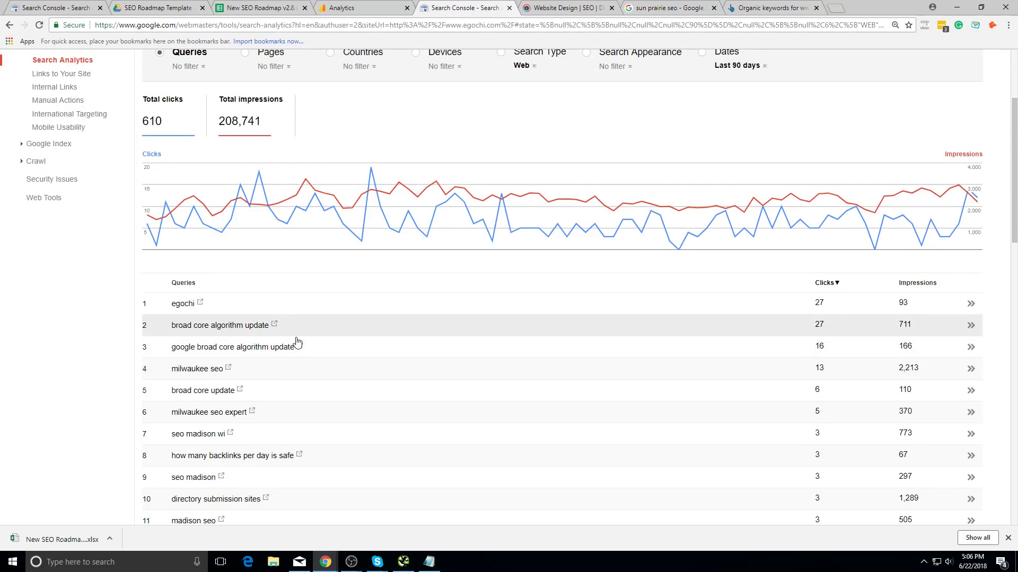
scroll(424, 440, "down", 3)
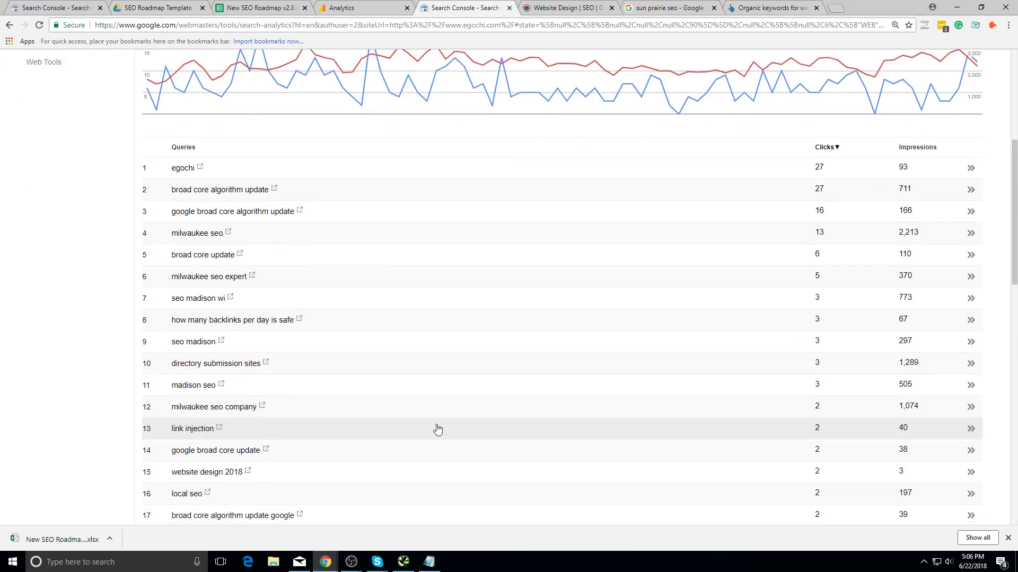
scroll(500, 419, "up", 6)
- Switch to the Egochi website and inspect its Contact section, including the locations and footer
left_click(589, 8)
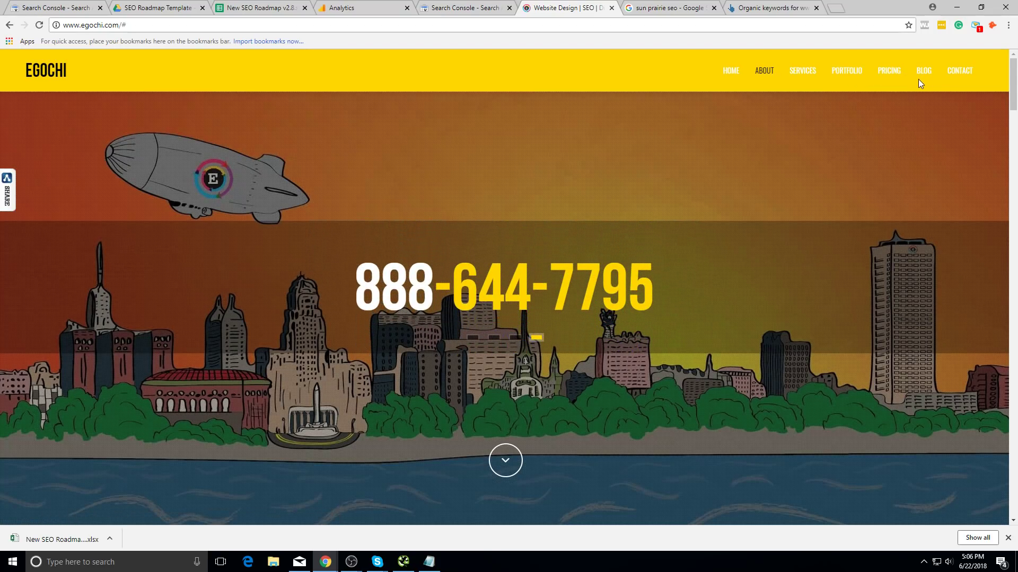
left_click(964, 78)
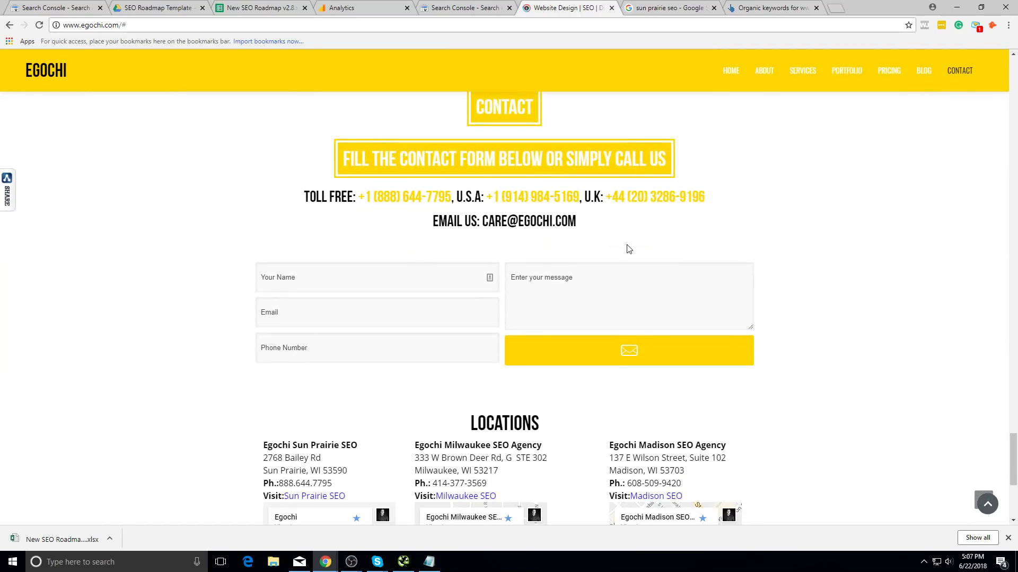
scroll(498, 318, "down", 5)
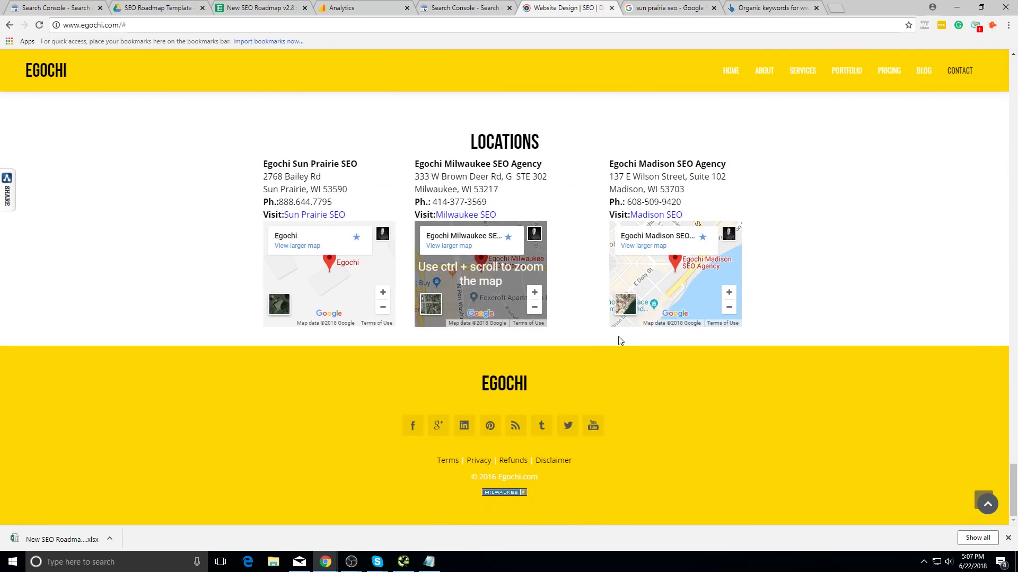
scroll(906, 144, "up", 5)
- Open the Egochi blog and look through its recent posts and their tags
left_click(920, 70)
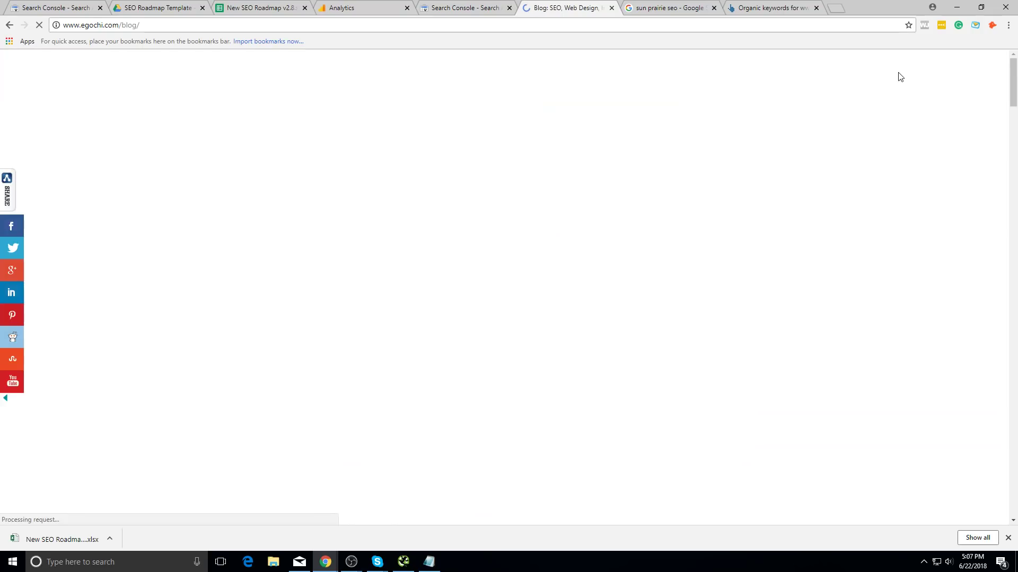
scroll(615, 212, "down", 5)
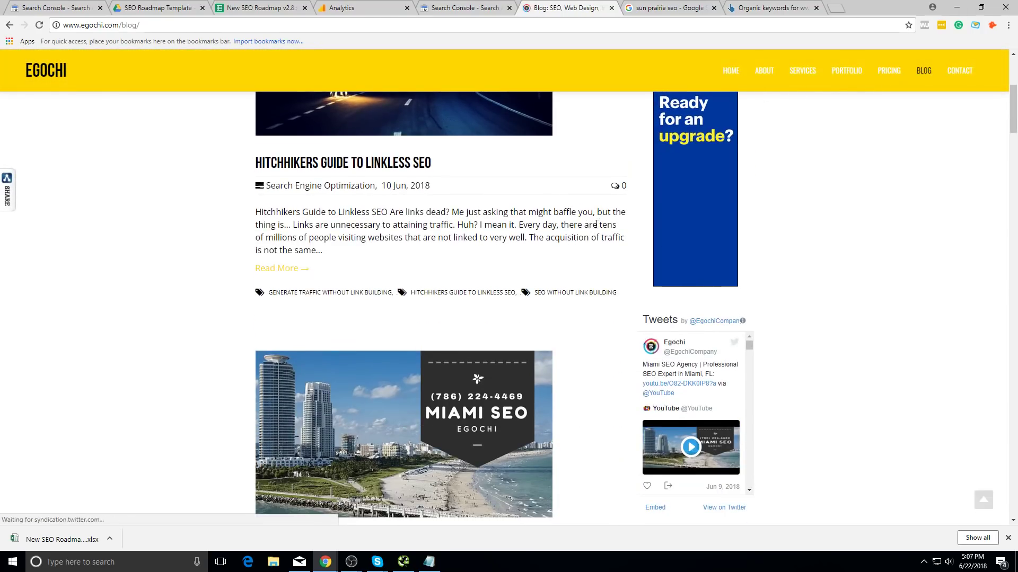
scroll(722, 205, "up", 5)
scroll(568, 262, "down", 10)
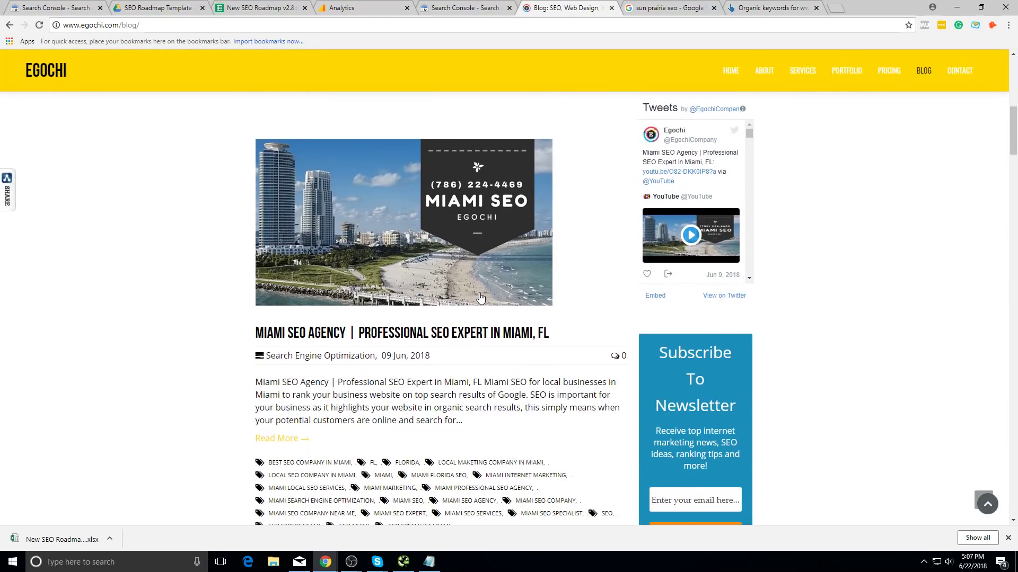
scroll(516, 288, "down", 5)
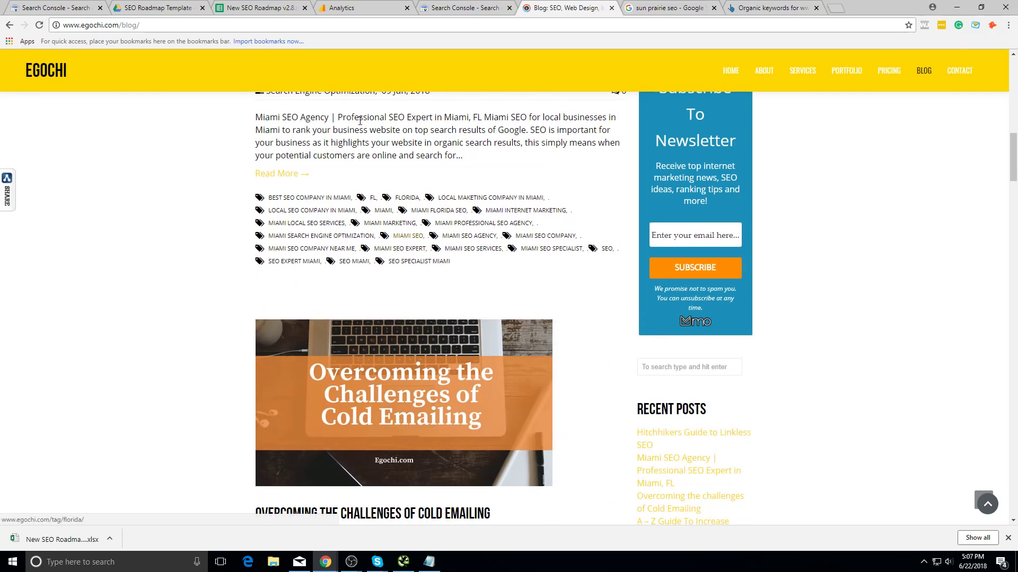
scroll(806, 271, "up", 15)
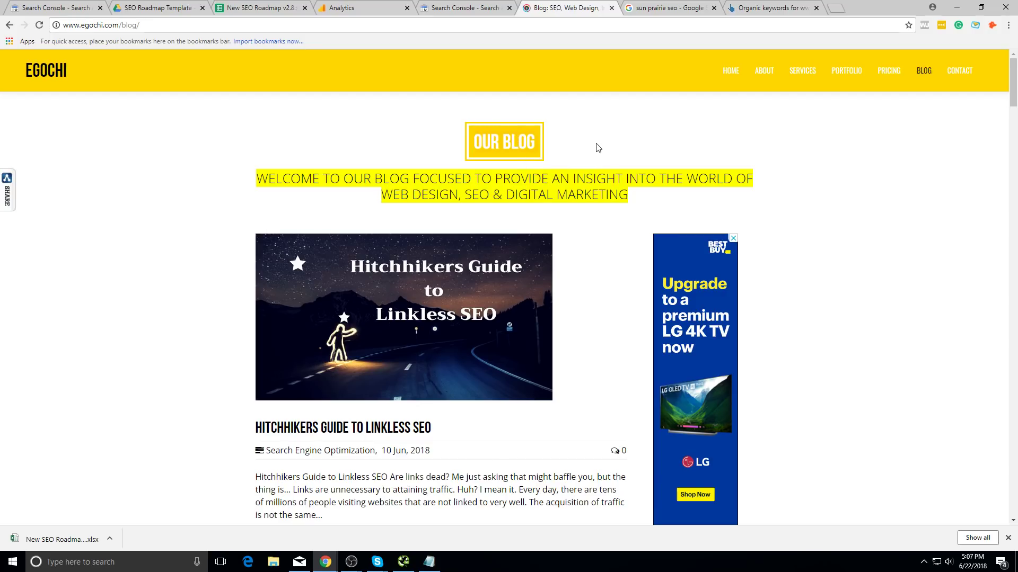
- Close the "sun prairie seo" Google results page and return to the SEO roadmap spreadsheet
left_click(259, 8)
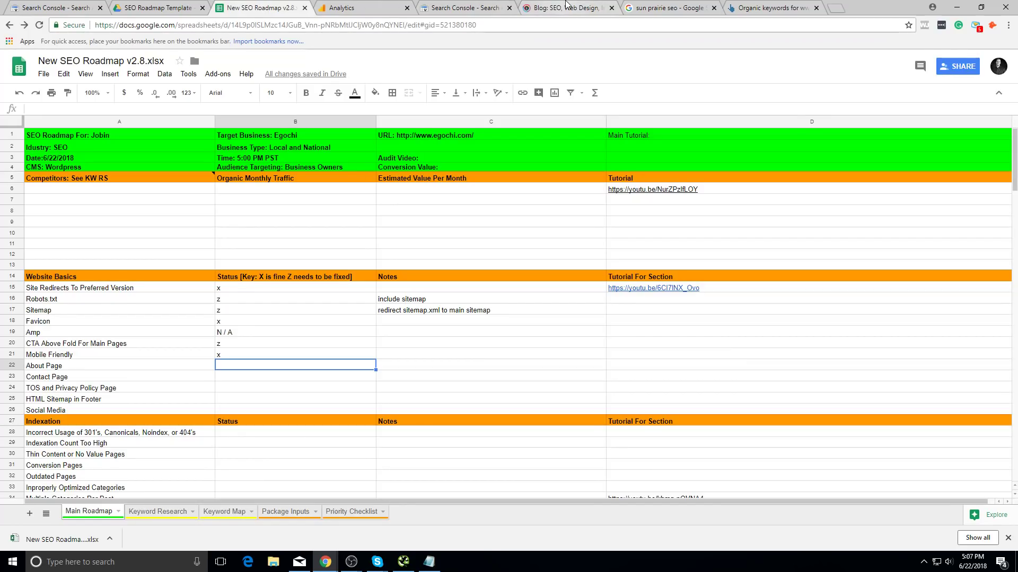
left_click(714, 8)
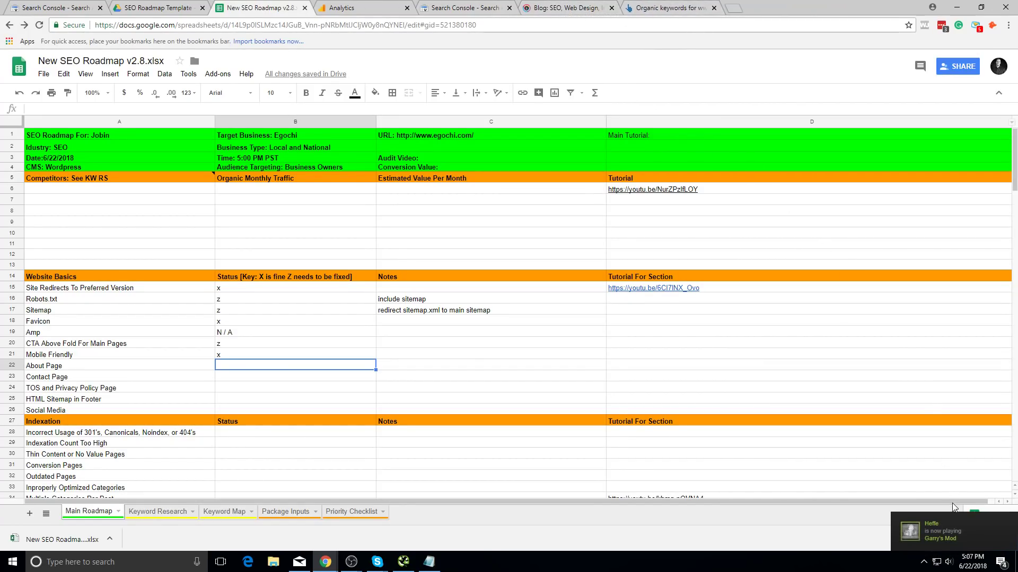
left_click(448, 7)
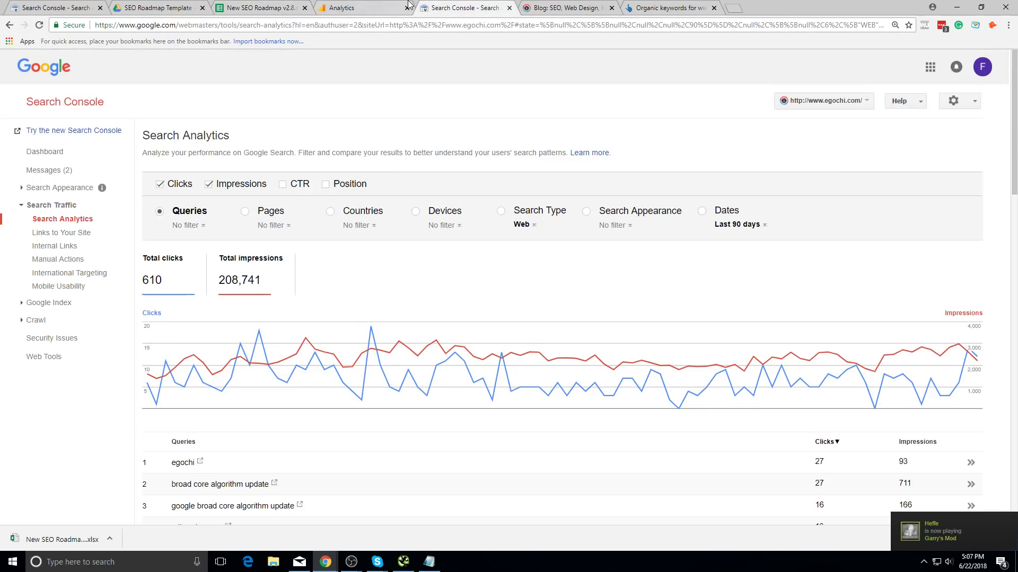
left_click(408, 4)
left_click(271, 7)
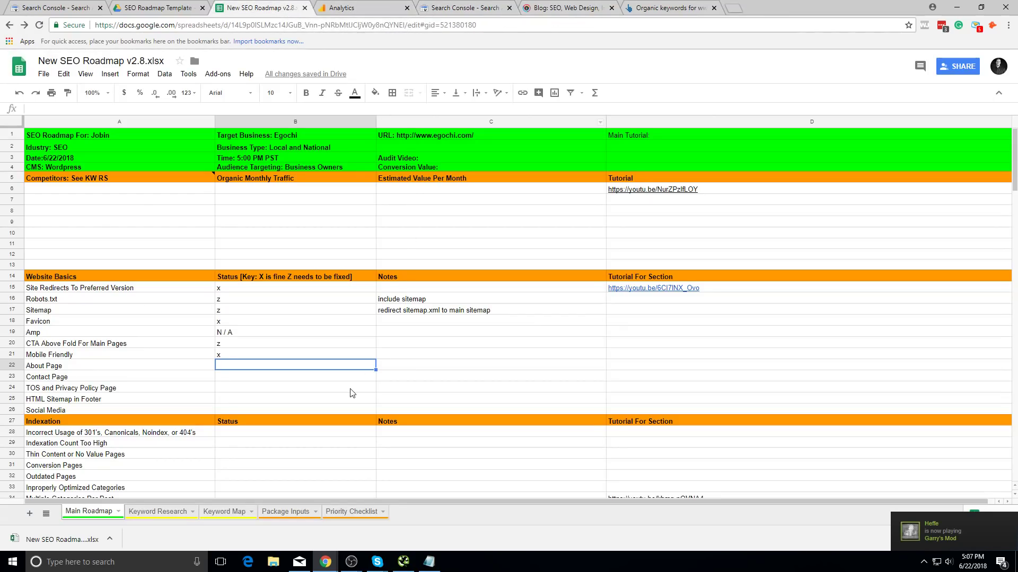
- Open the About section from the Egochi blog page and copy its URL
left_click(583, 6)
left_click(764, 71)
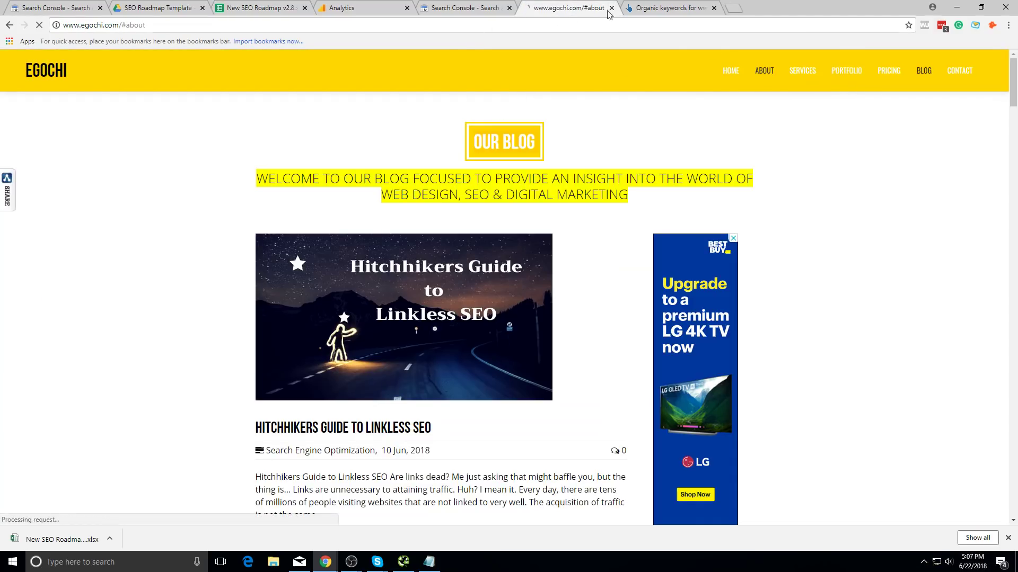
left_click(577, 20)
key("ctrl+c")
- Search for "structured data testing tool" in a new browser tab and open Google's Structured Data Testing Tool
left_click(733, 7)
type("s")
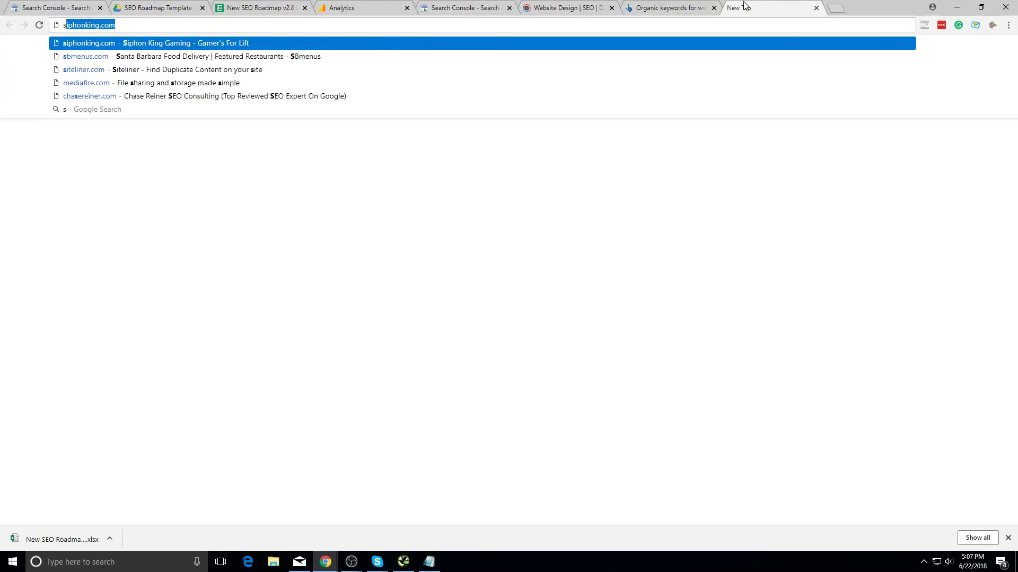
type("tructured data testi")
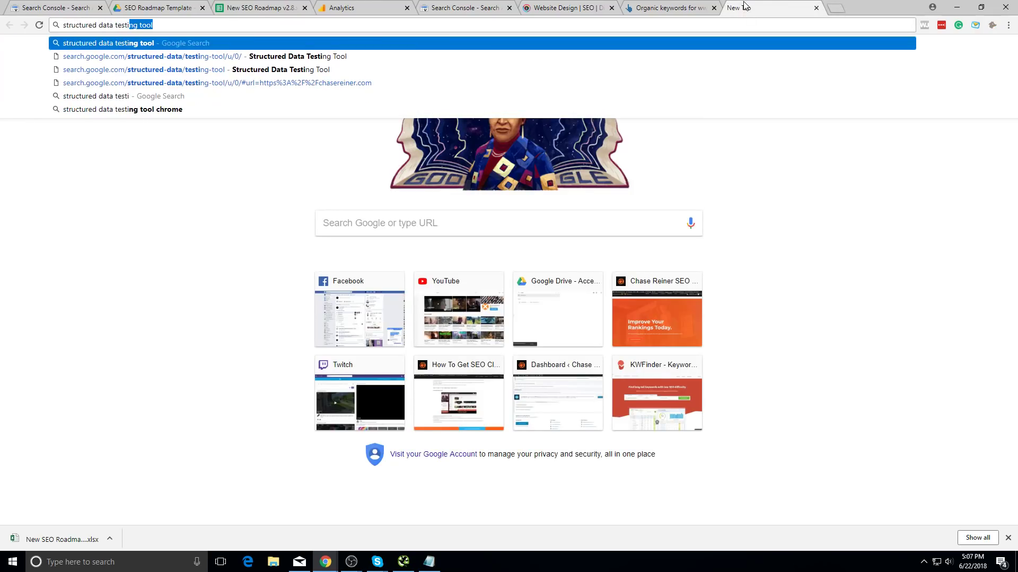
key("Return")
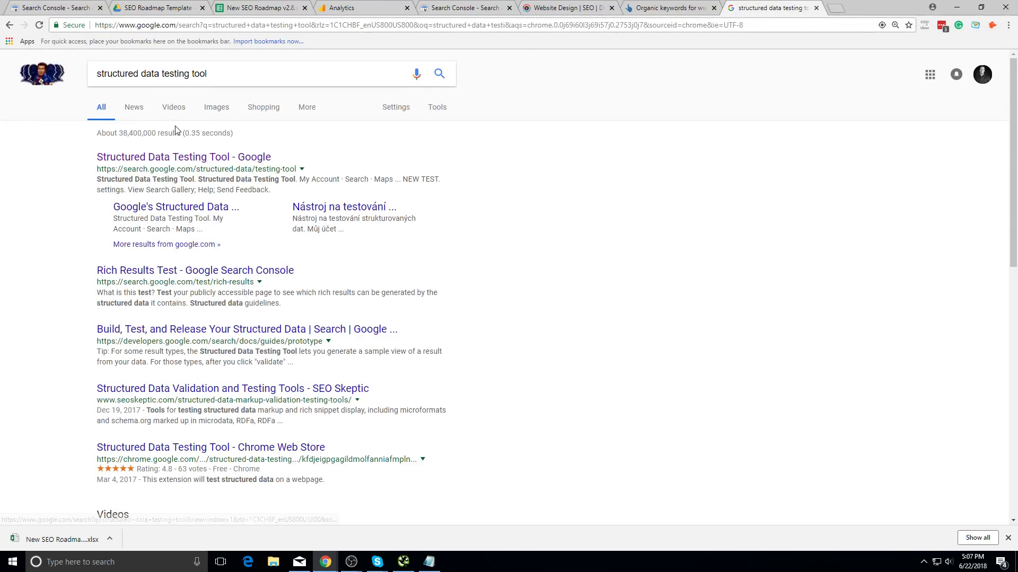
left_click(177, 154)
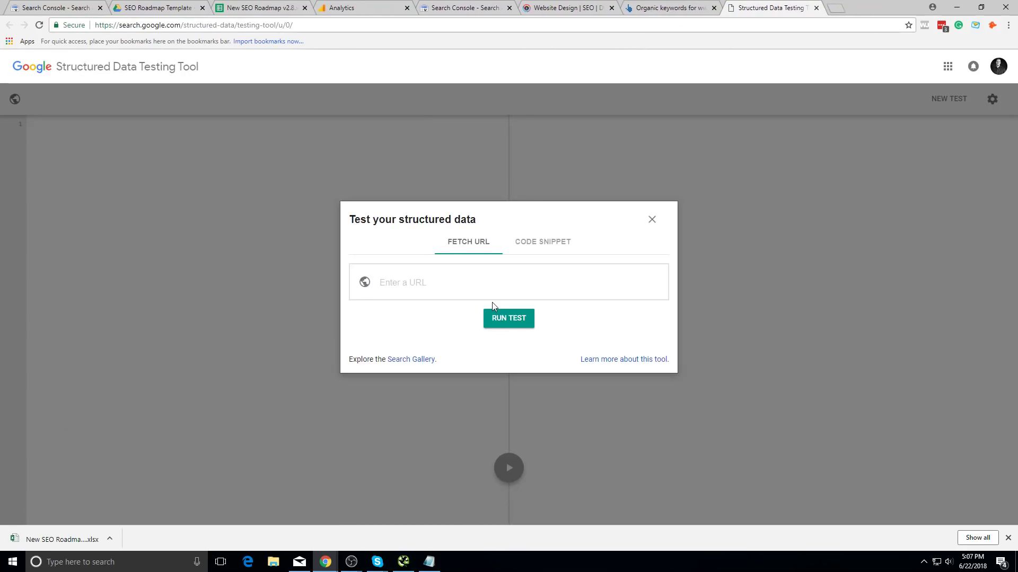
left_click(508, 286)
key("ctrl+v")
left_click(510, 317)
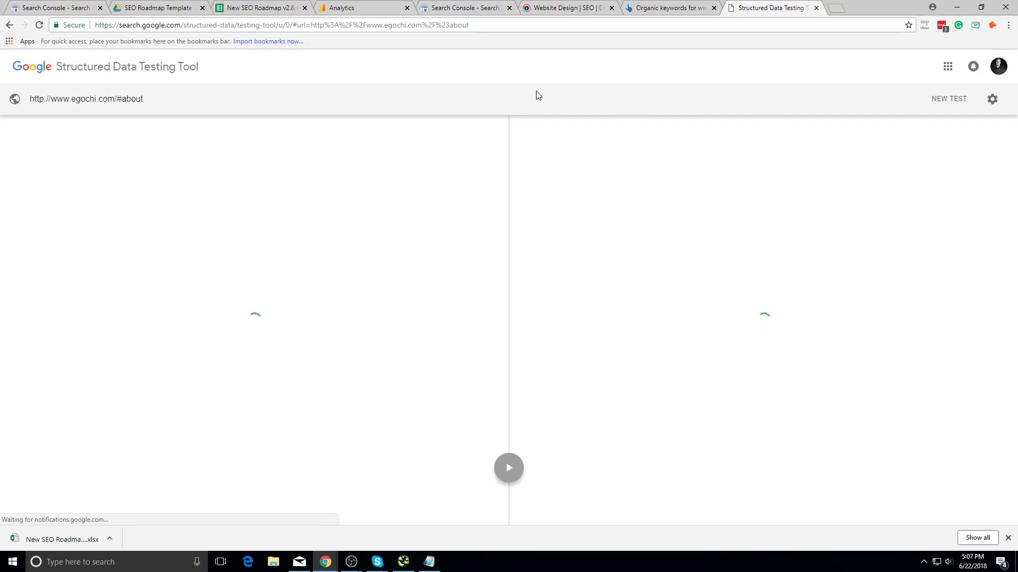
left_click(573, 188)
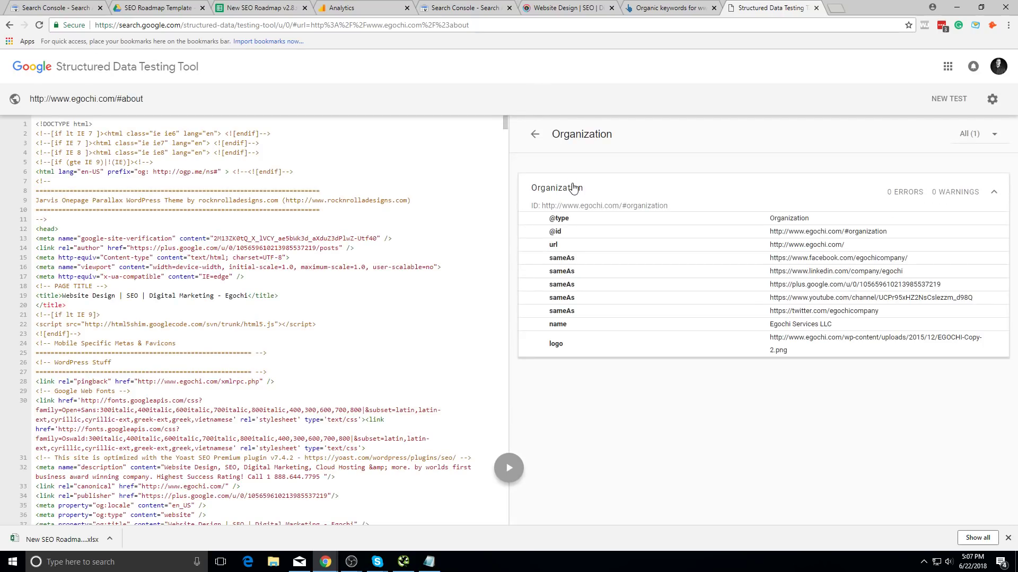
left_click(594, 190)
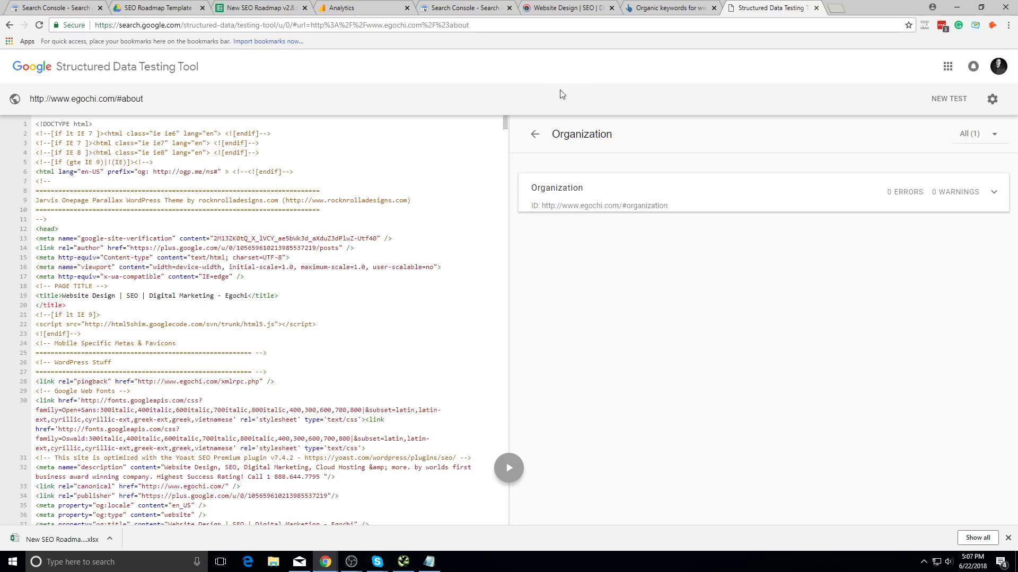
- Return to the SEO roadmap spreadsheet and mark the About Page and Contact Page statuses as z
left_click(544, 5)
left_click(466, 7)
left_click(341, 7)
left_click(260, 7)
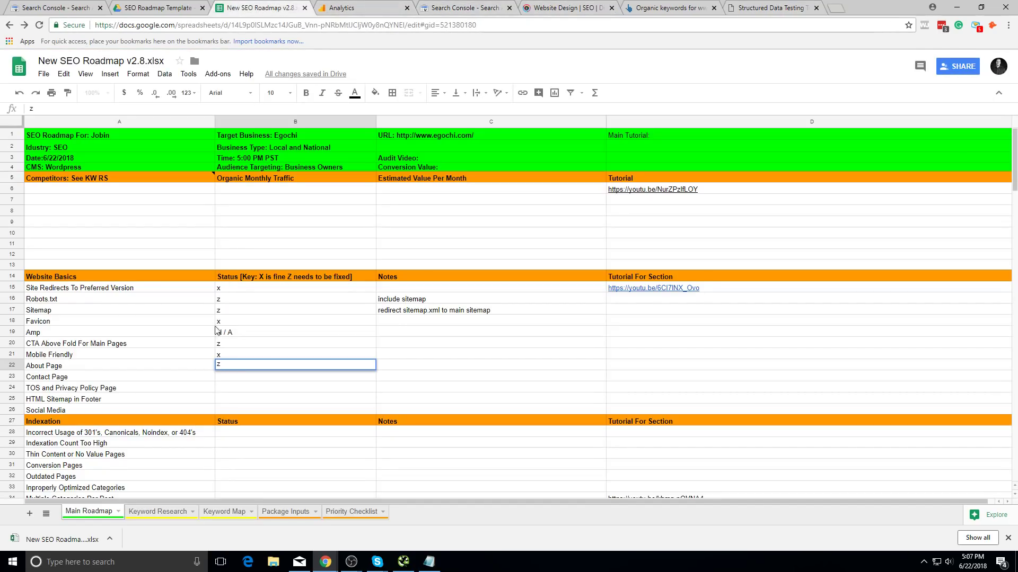
key("Return")
type("z")
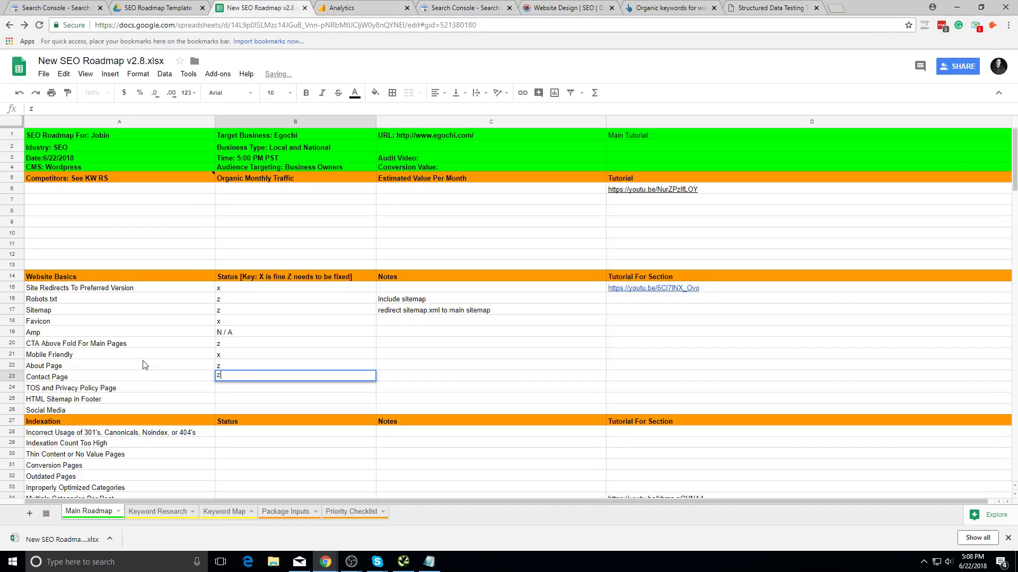
left_click(143, 365)
- Check the Egochi website's contact section and footer for terms and privacy policy links
left_click(792, 8)
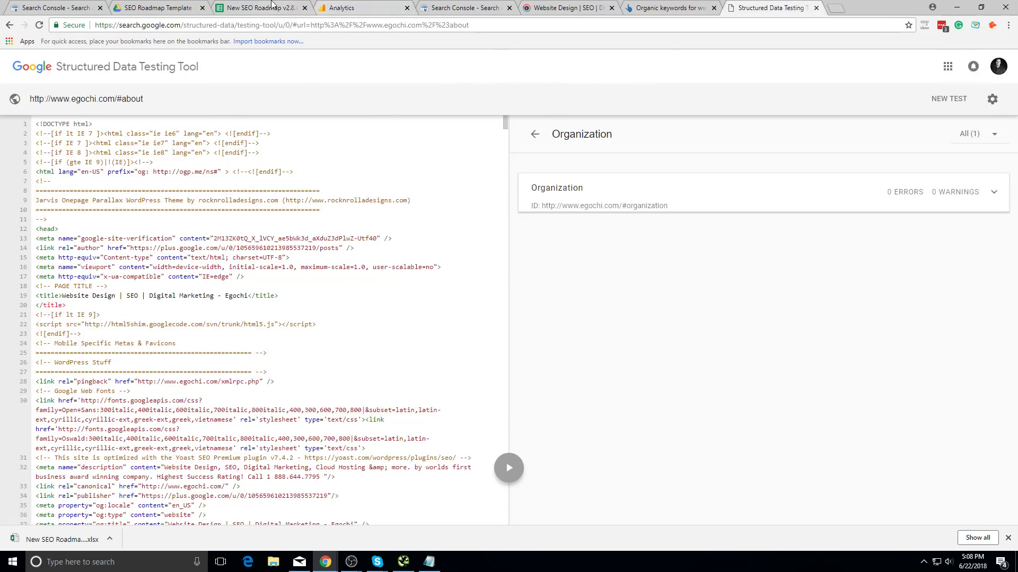
left_click(271, 4)
left_click(283, 387)
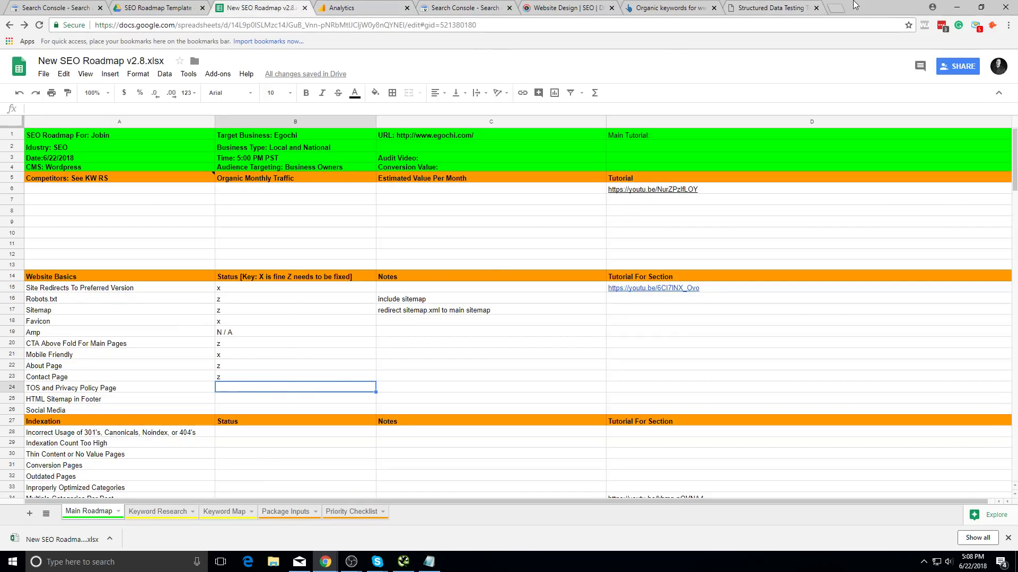
left_click(565, 7)
scroll(507, 273, "down", 5)
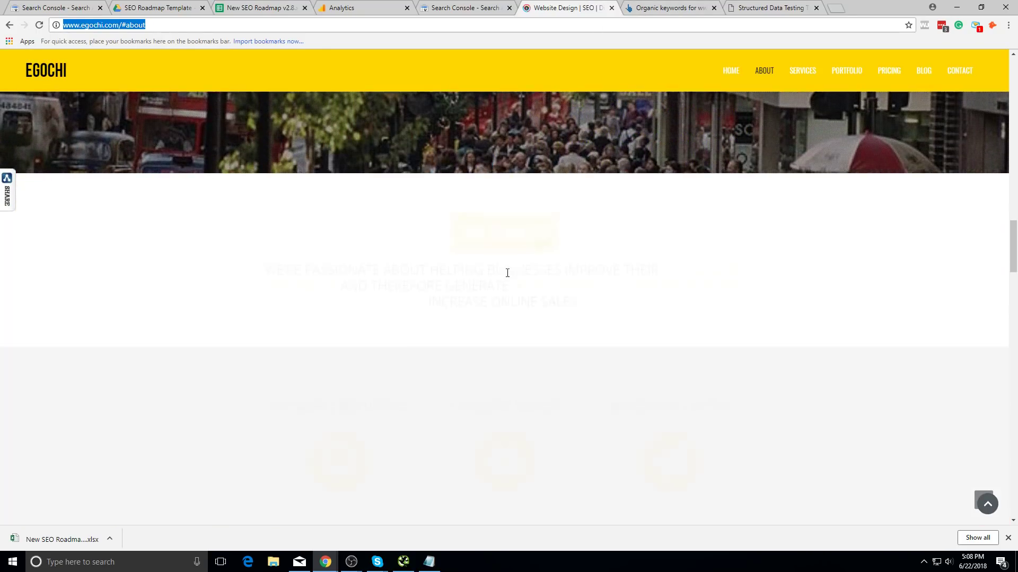
scroll(508, 272, "down", 20)
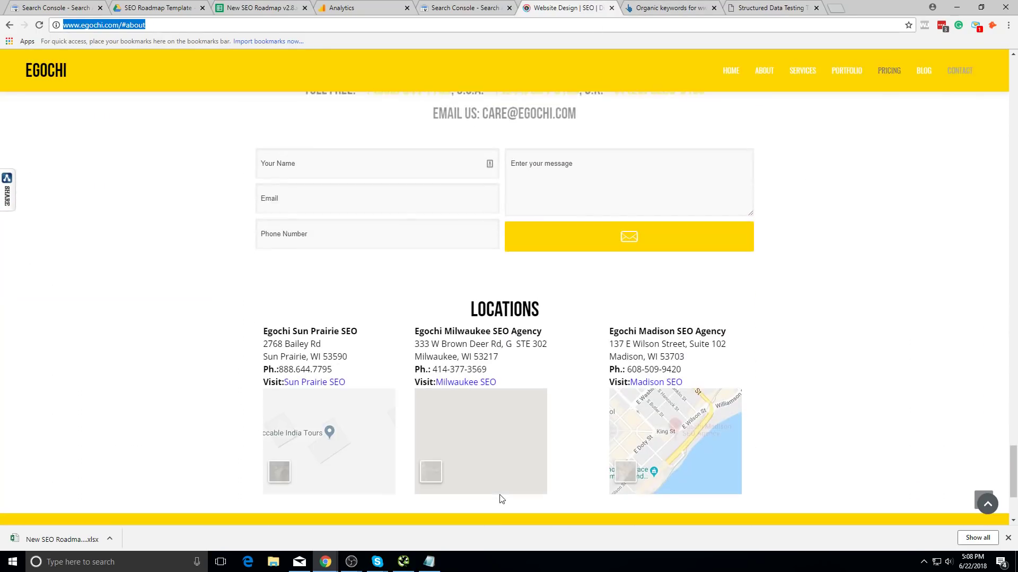
scroll(501, 498, "down", 3)
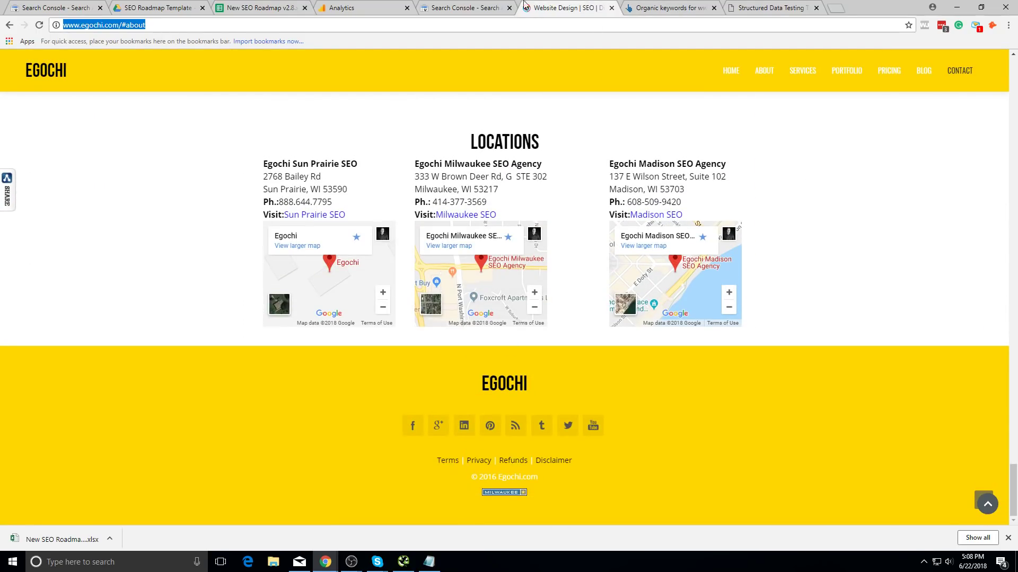
- Enter z as the status of TOS and Privacy Policy Page in the roadmap's Website Basics section
left_click(469, 8)
left_click(382, 8)
left_click(290, 8)
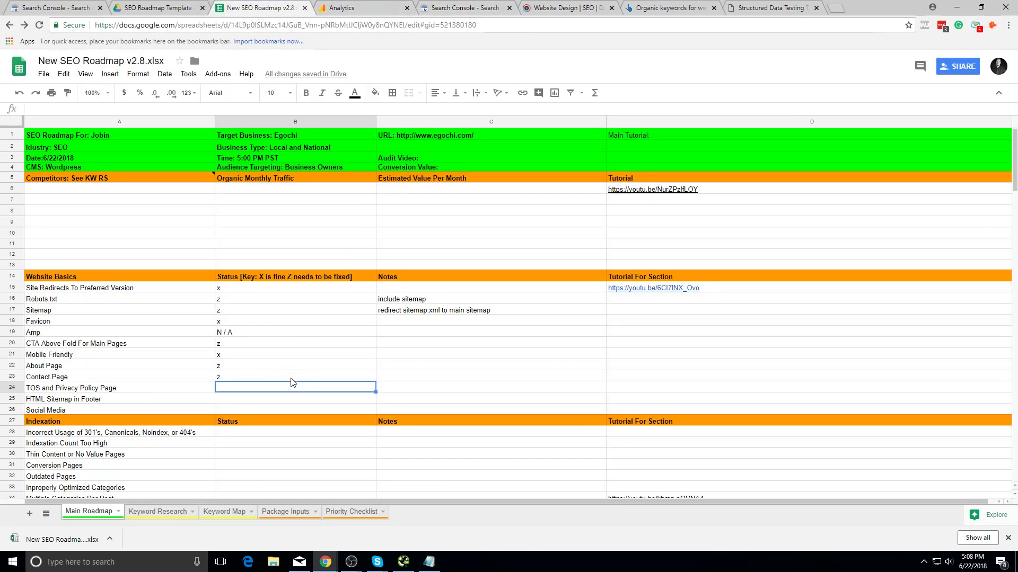
type("z")
key("Return")
key("Up")
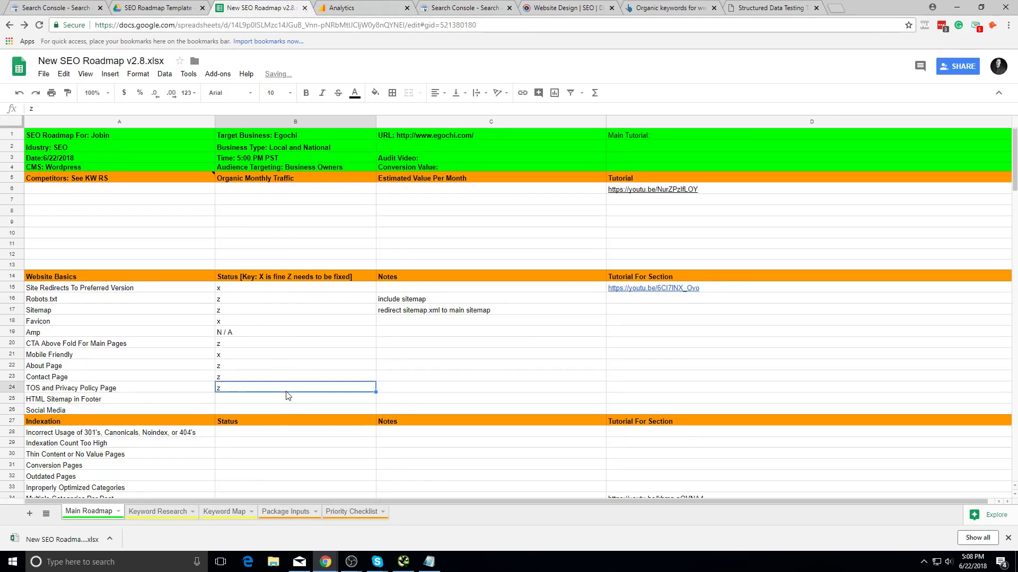
- Check the Egochi footer, then set TOS and Privacy Policy Page to x and HTML Sitemap in Footer to z in the roadmap
left_click(566, 7)
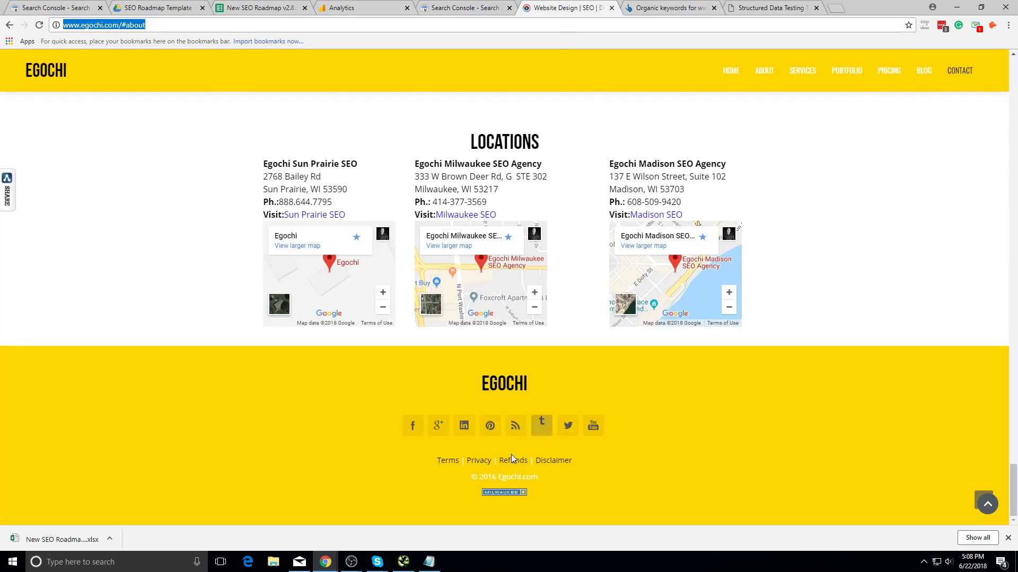
key("ctrl+Page_Up")
key("ctrl+Page_Up")
key("ctrl+Page_Up")
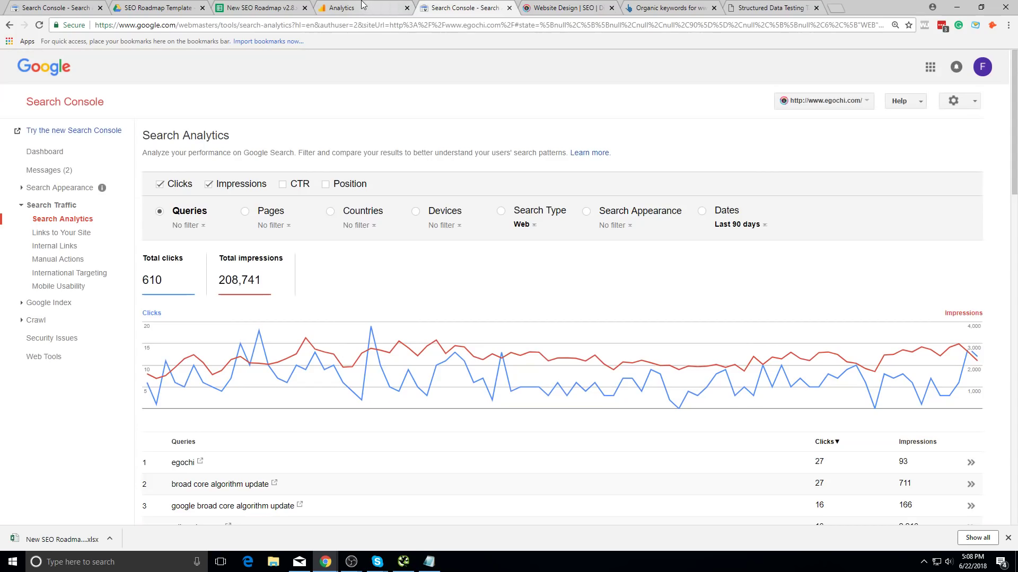
type("z")
key("Return")
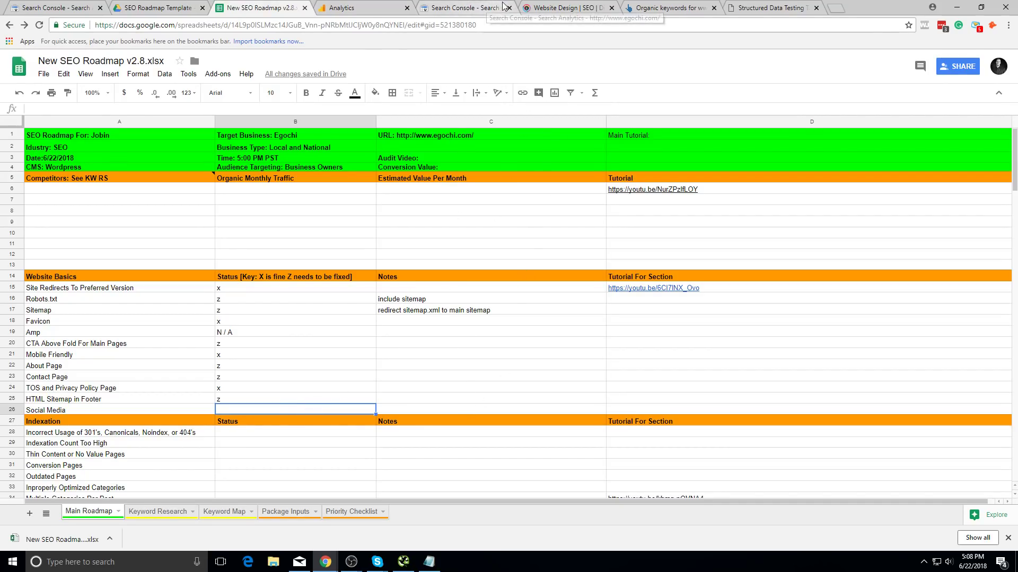
- Look through the Egochi homepage for social media links and open its Facebook page from the footer
left_click(566, 8)
scroll(890, 163, "up", 3)
scroll(890, 162, "up", 20)
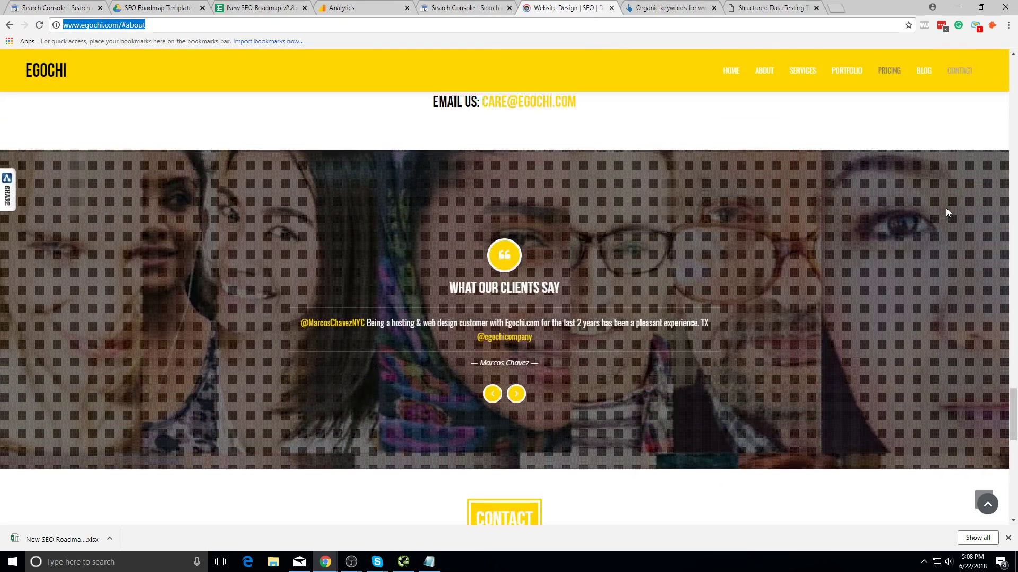
scroll(959, 217, "up", 10)
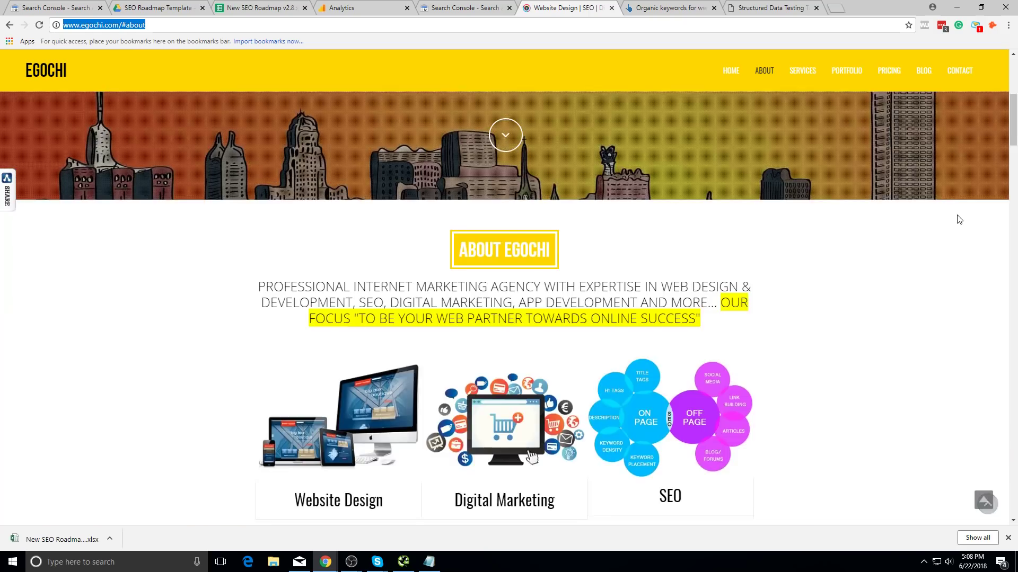
scroll(227, 130, "down", 15)
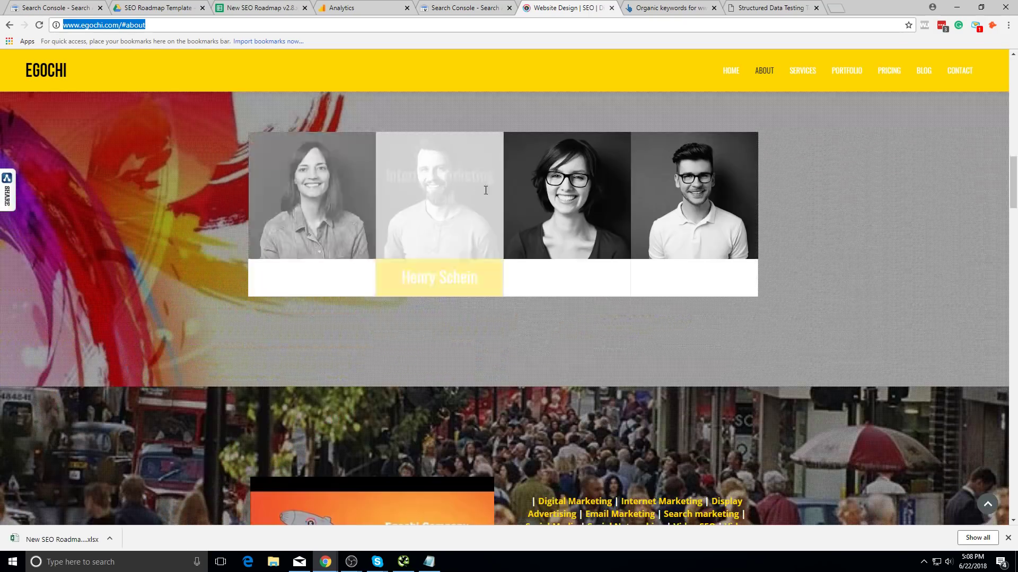
scroll(765, 278, "down", 10)
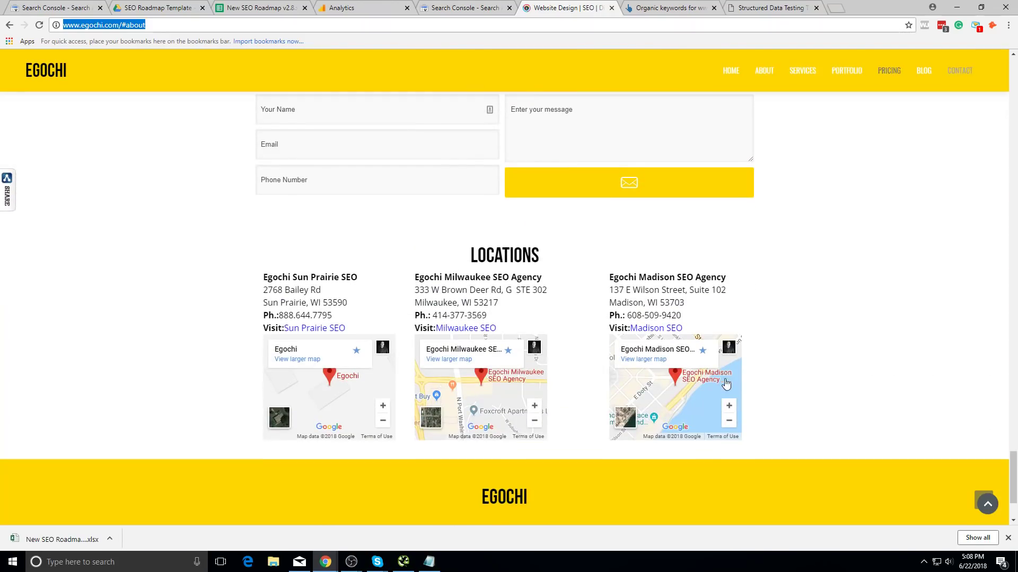
scroll(626, 291, "up", 2)
scroll(592, 350, "down", 4)
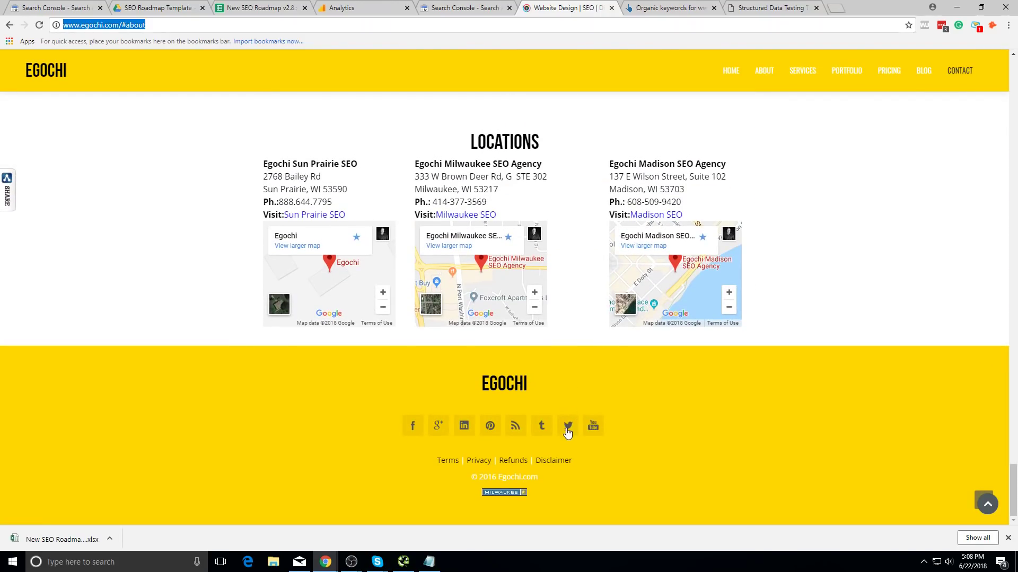
left_click(412, 426)
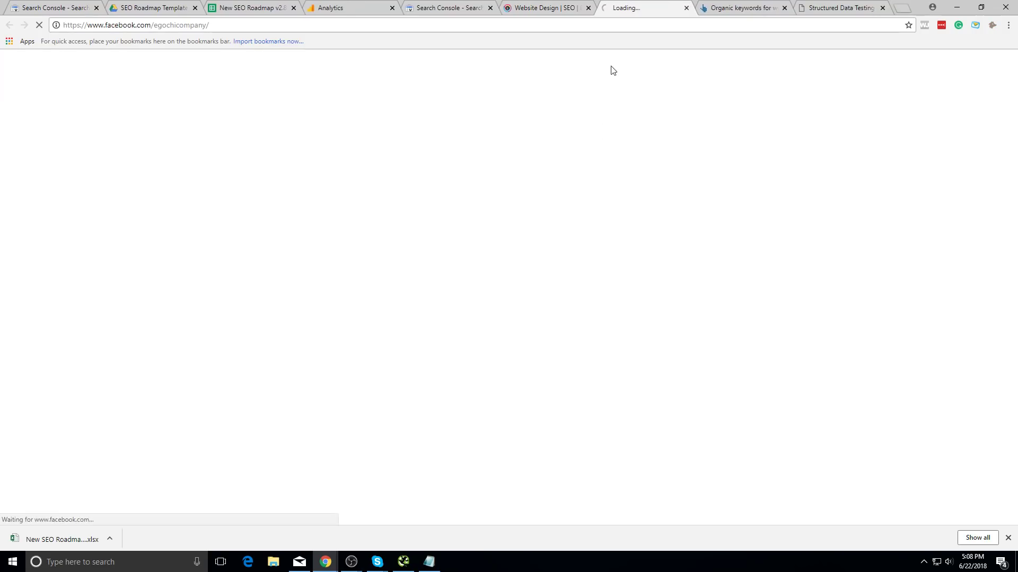
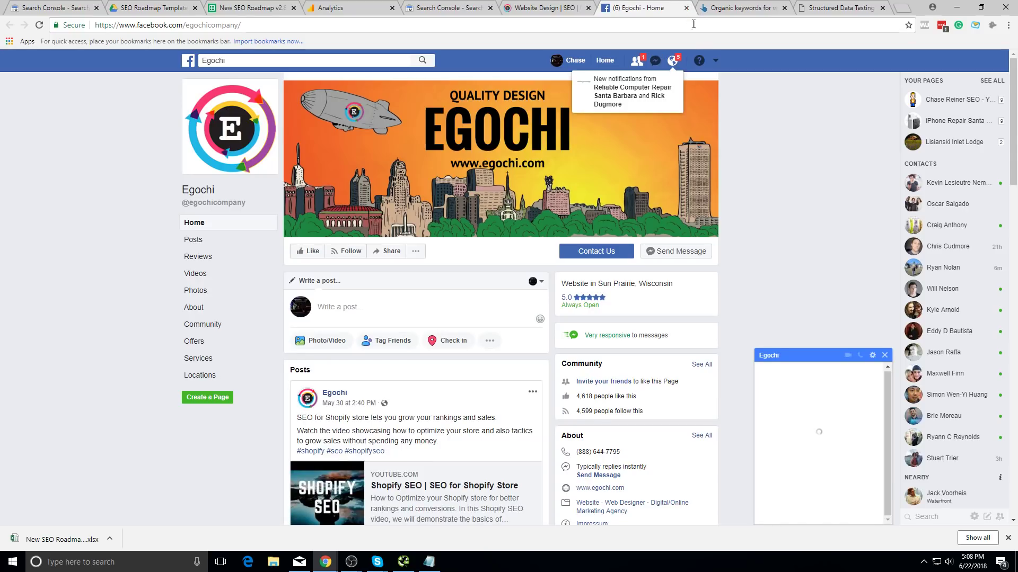
- Close the chat window on Egochi's Facebook page and review its posts, services and page details
scroll(769, 212, "down", 5)
left_click(884, 358)
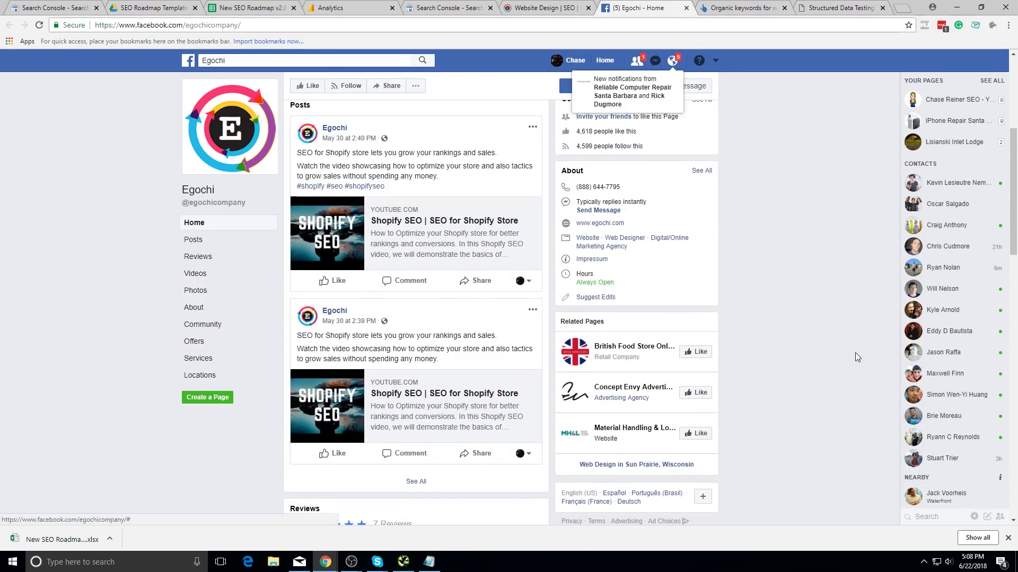
scroll(770, 304, "down", 10)
left_click_drag(734, 278, 245, 554)
scroll(855, 333, "down", 15)
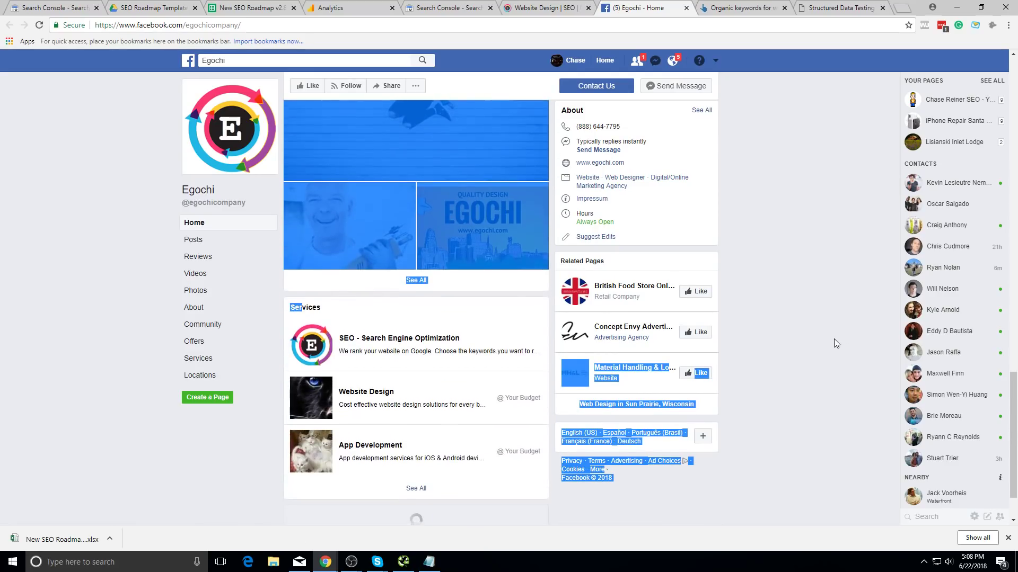
left_click(835, 339)
scroll(711, 361, "up", 15)
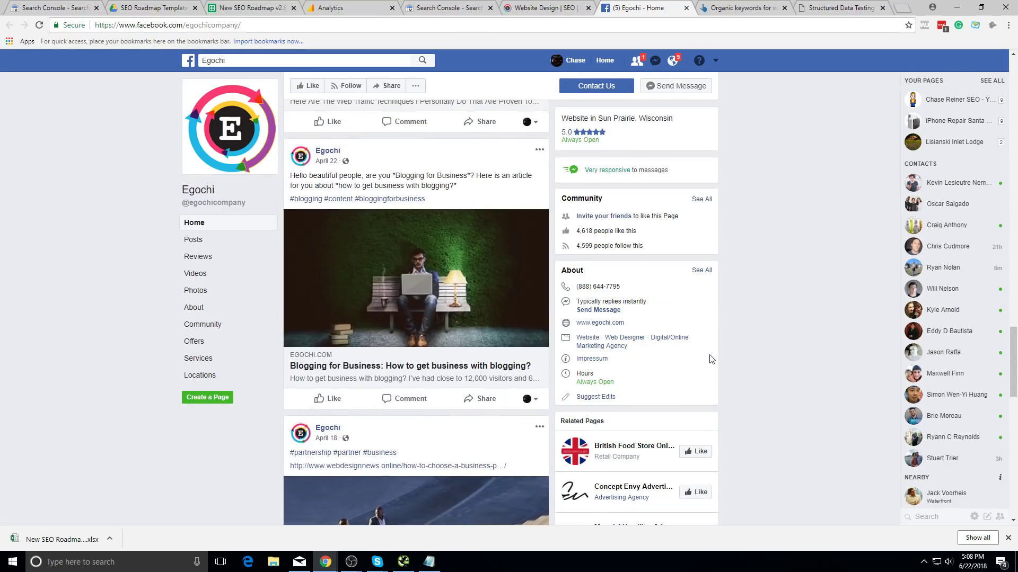
- Return to the SEO roadmap spreadsheet and mark the Social Media status as z
key("ctrl+shift+Tab")
key("ctrl+shift+Tab")
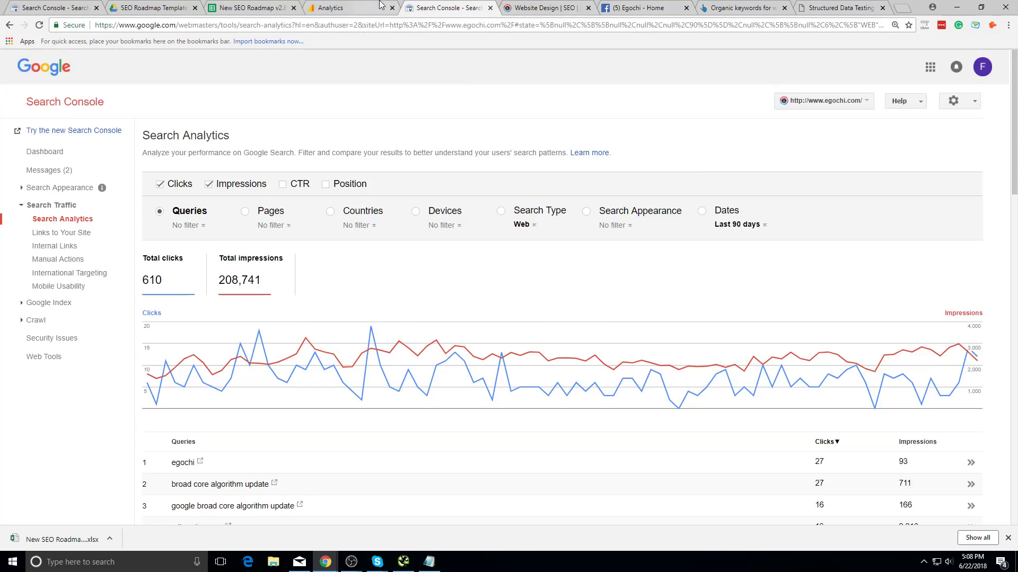
left_click(379, 4)
left_click(256, 6)
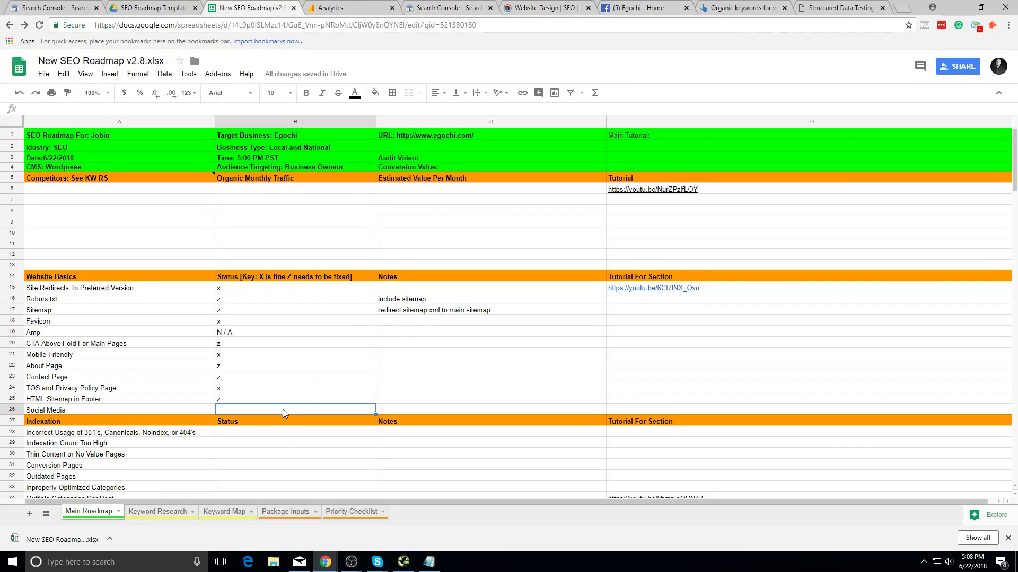
type("z")
left_click(282, 431)
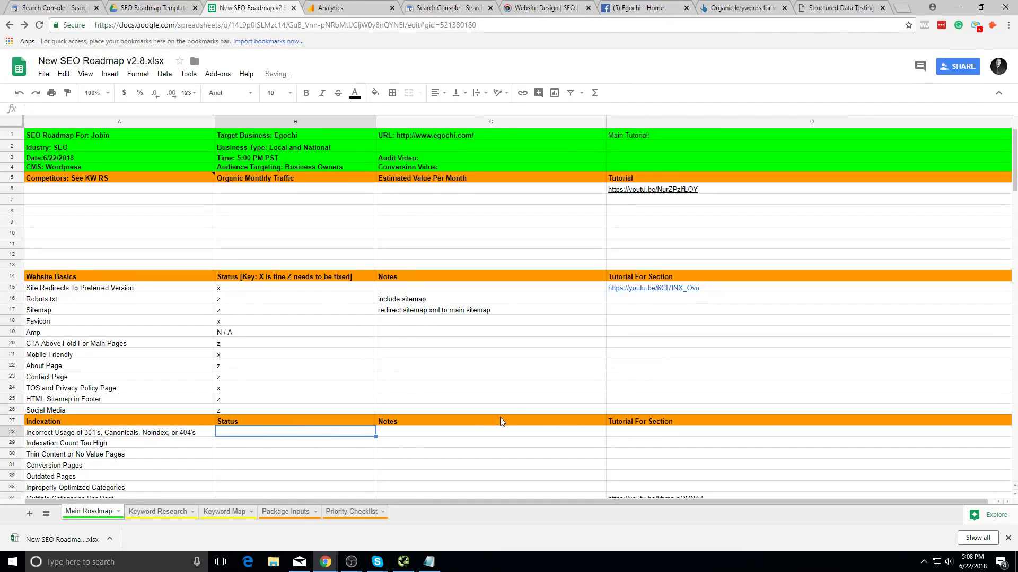
- Look over the Indexation checklist items in the SEO roadmap and their empty status cells
scroll(500, 418, "down", 3)
key("Down")
key("Down")
key("Down")
key("Down")
key("Down")
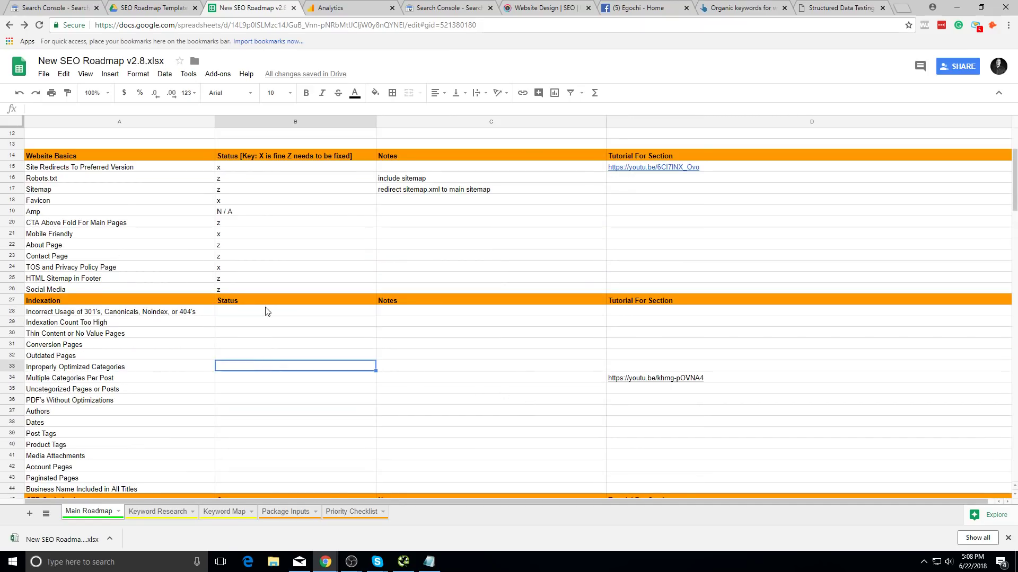
left_click(266, 312)
left_click(263, 322)
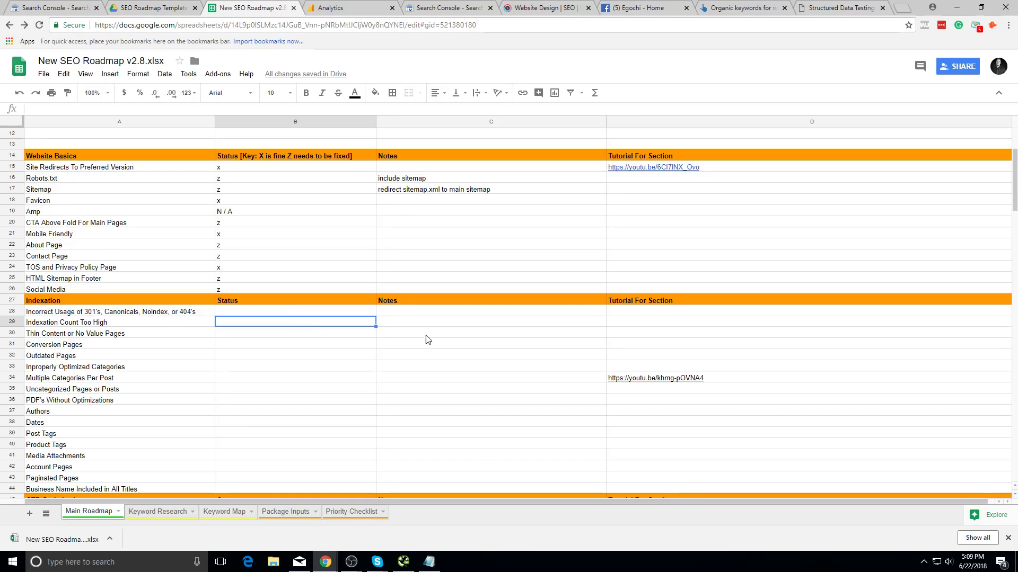
key("Down")
key("Down")
key("Down")
key("Down")
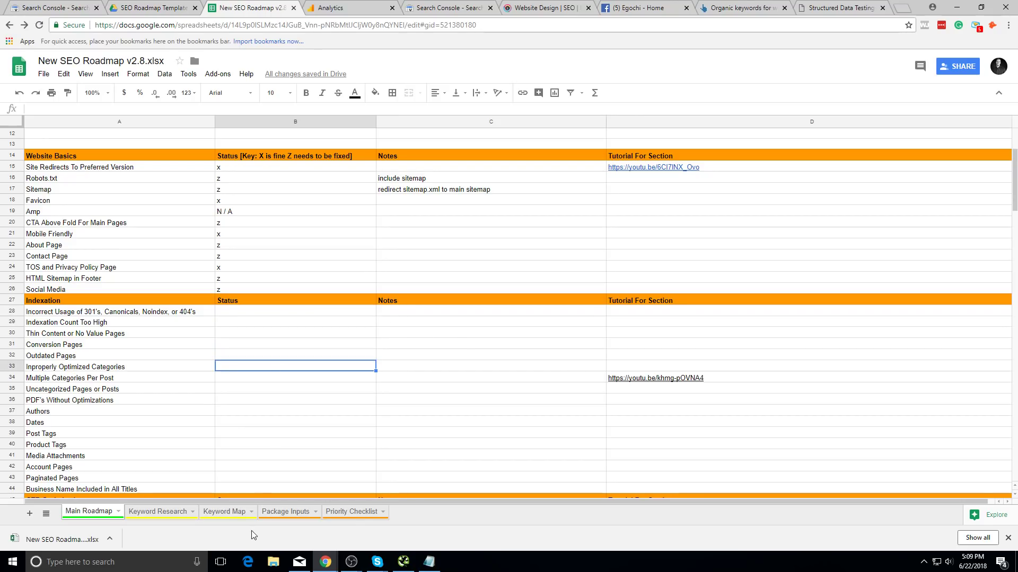
- Highlight the Status and Notes cells of the Indexation section, then look back over the Website Basics entries
left_click_drag(265, 491, 561, 464)
left_click(301, 315)
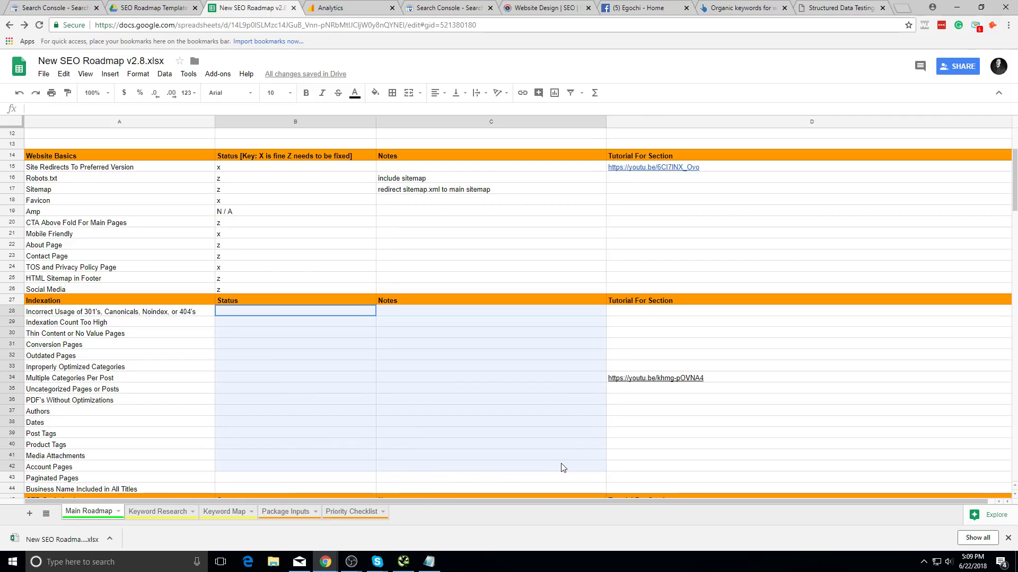
left_click(561, 464)
mouse_move(301, 314)
left_mouse_down()
mouse_move(472, 475)
mouse_move(286, 307)
left_mouse_up()
left_click(478, 482)
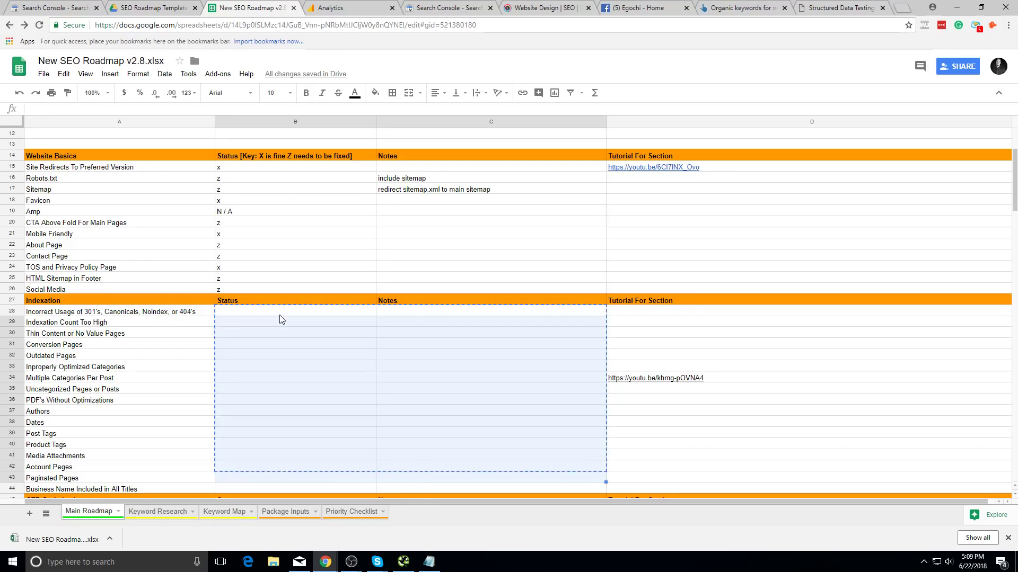
scroll(384, 341, "up", 2)
scroll(384, 341, "up", 1)
left_click(360, 321)
left_click_drag(203, 189, 297, 254)
left_click(296, 255)
- Switch to Google Analytics and read the explanation of goals on the Conversions goals overview, highlighting its text
key("ctrl+Tab")
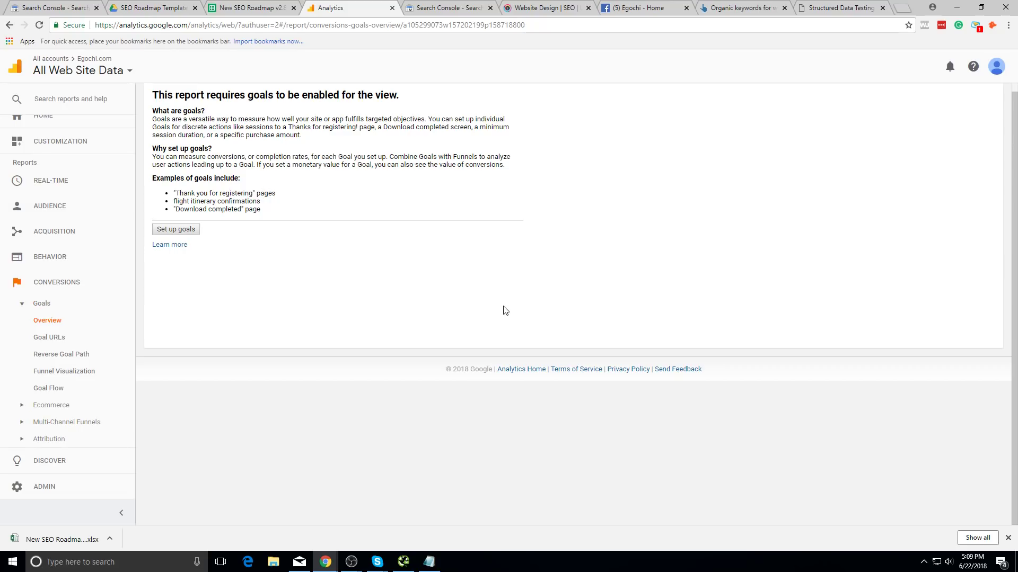
left_click_drag(263, 210, 233, 127)
left_click(234, 127)
left_click_drag(277, 220, 148, 105)
left_click(151, 111)
left_click(280, 218)
left_click(282, 242)
left_click(151, 101)
left_click(306, 249)
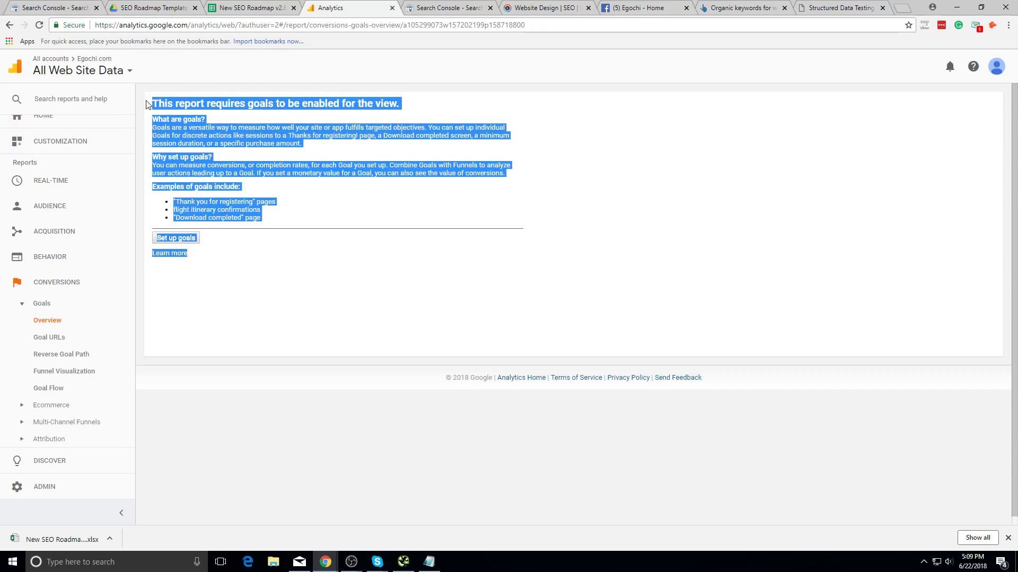
left_click(302, 192)
double_click(304, 195)
left_click(297, 217)
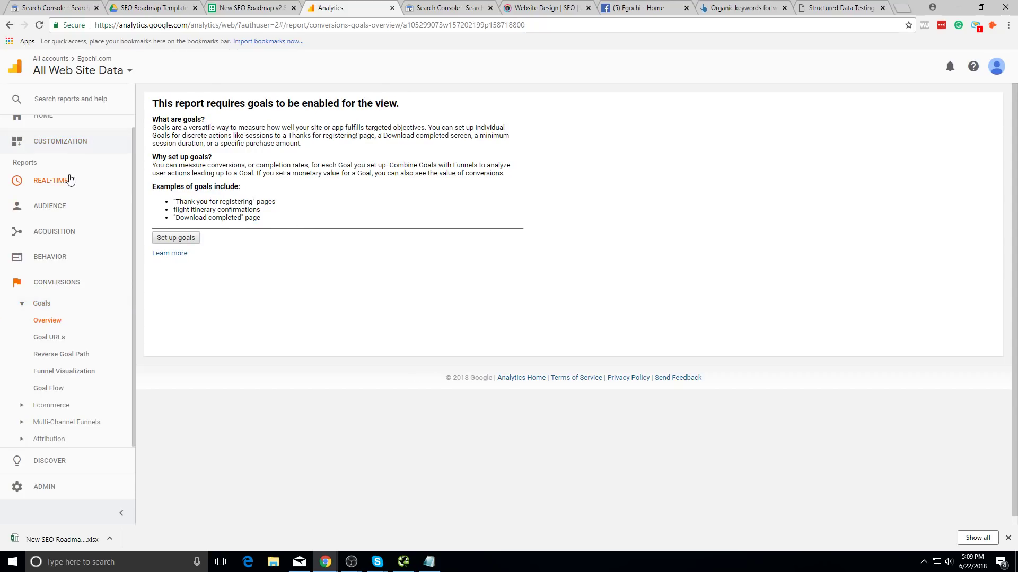
- Open the Source/Medium report under Acquisition's All Traffic reports
left_click(66, 230)
left_click(92, 270)
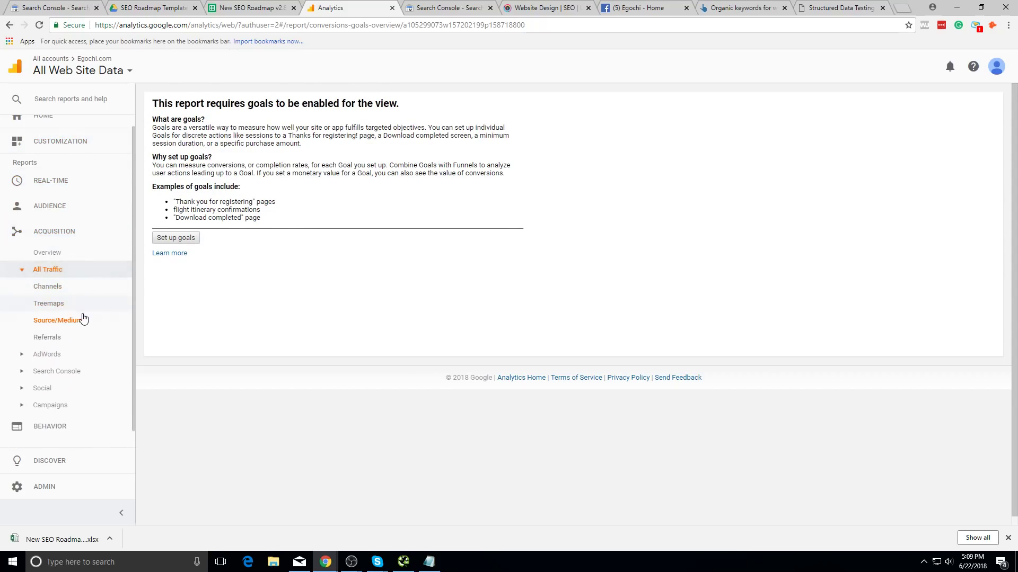
left_click(83, 319)
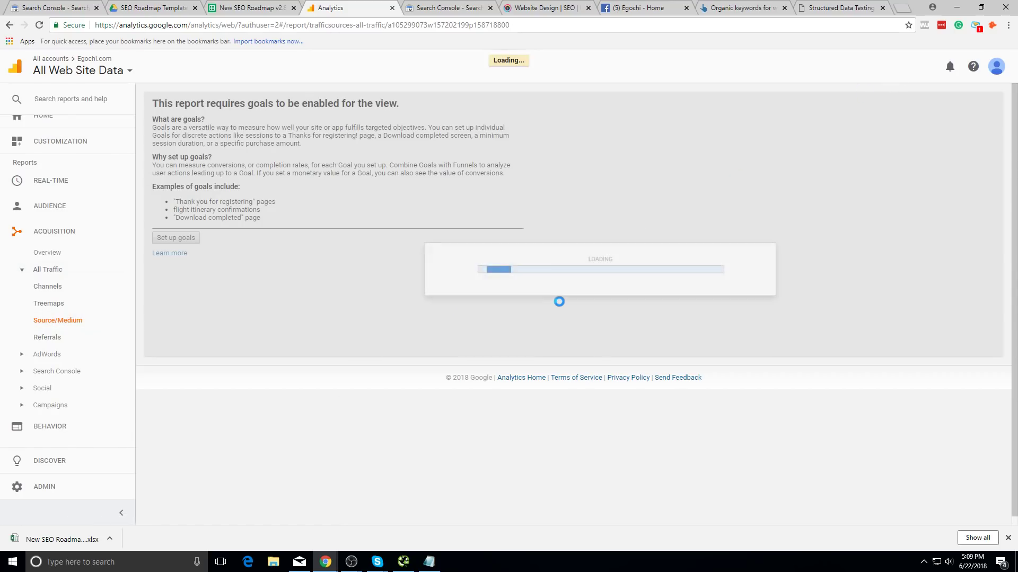
- Examine the source/medium traffic table and highlight the overall Goal Conversion Rate figure
scroll(654, 364, "down", 3)
scroll(455, 205, "up", 3)
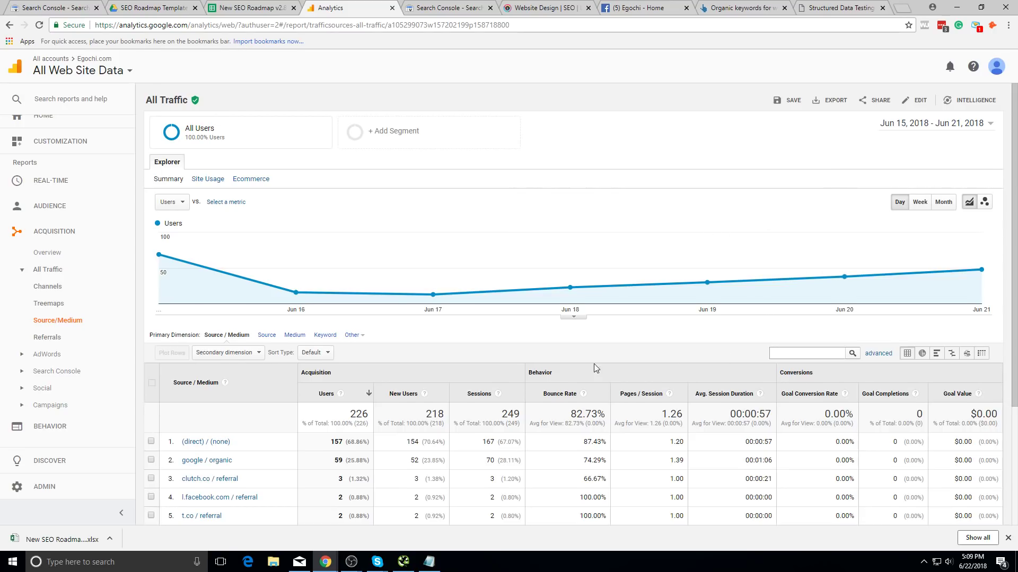
scroll(625, 355, "down", 2)
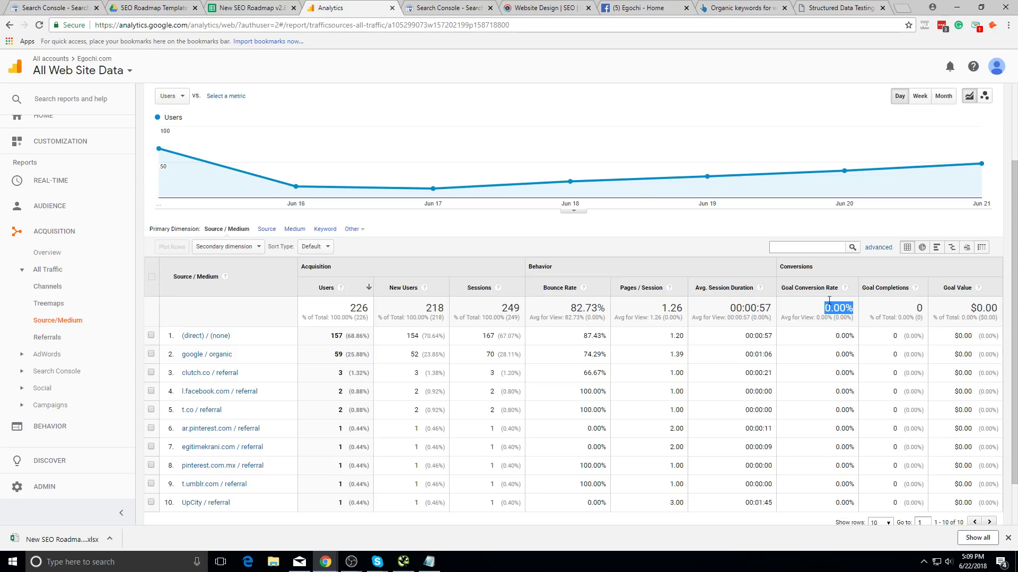
left_click(849, 305)
- Return to the SEO roadmap spreadsheet and look over the Website Basics statuses and the start of the Indexation section
left_click(263, 8)
left_click(245, 335)
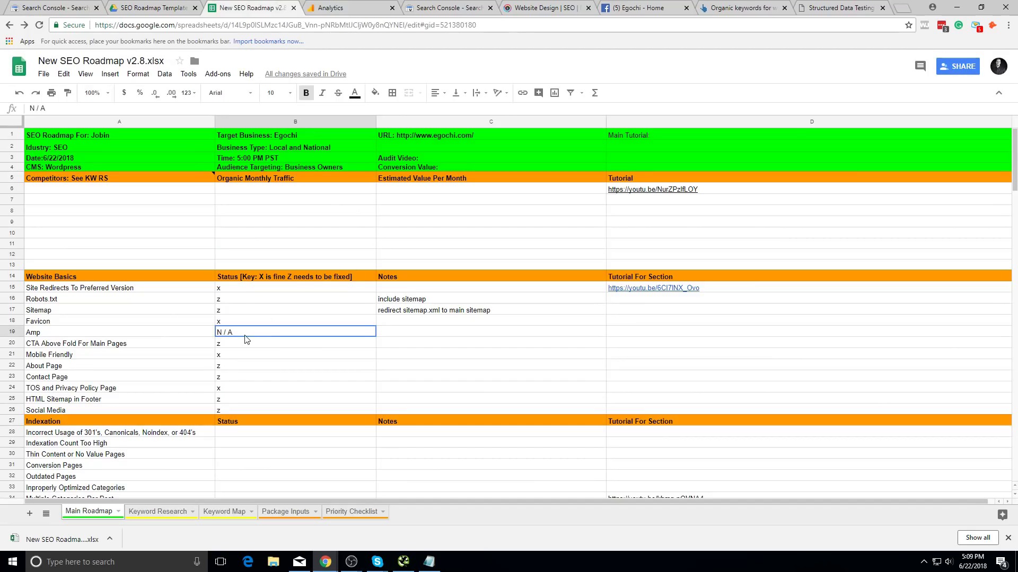
left_click(276, 411)
key("ctrl+c")
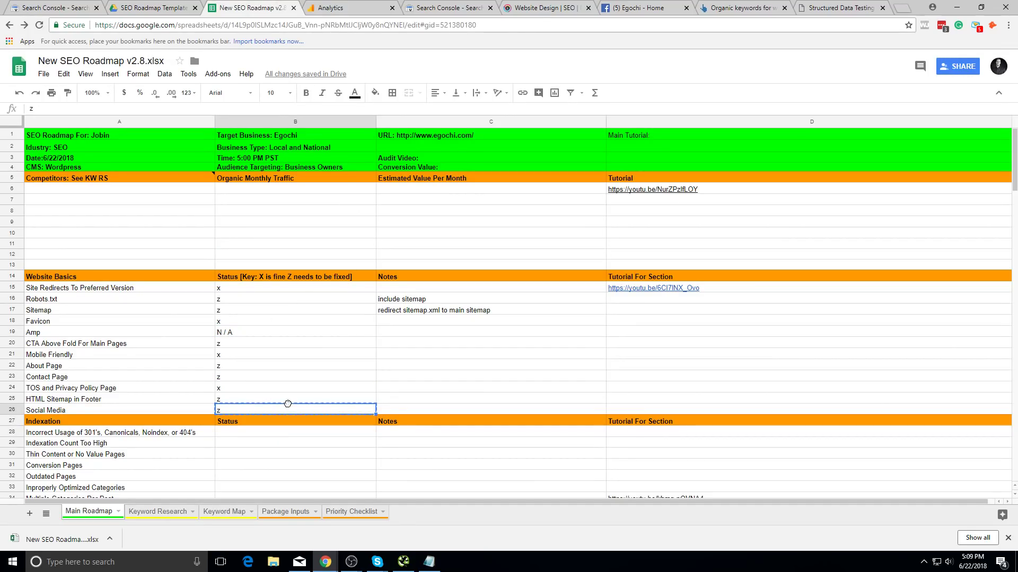
left_click(306, 432)
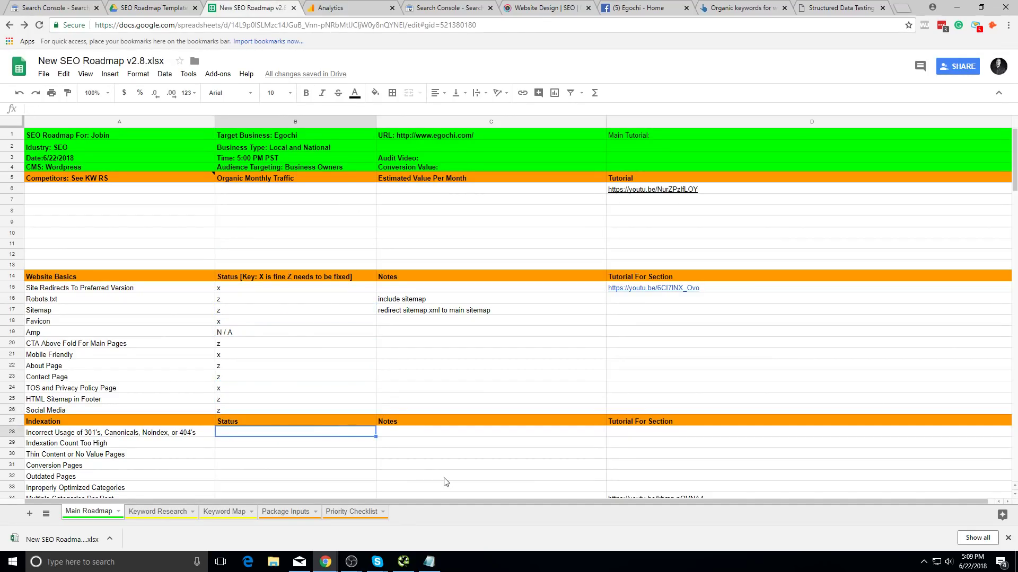
left_click_drag(445, 483, 745, 402)
left_click(745, 403)
scroll(184, 363, "down", 4)
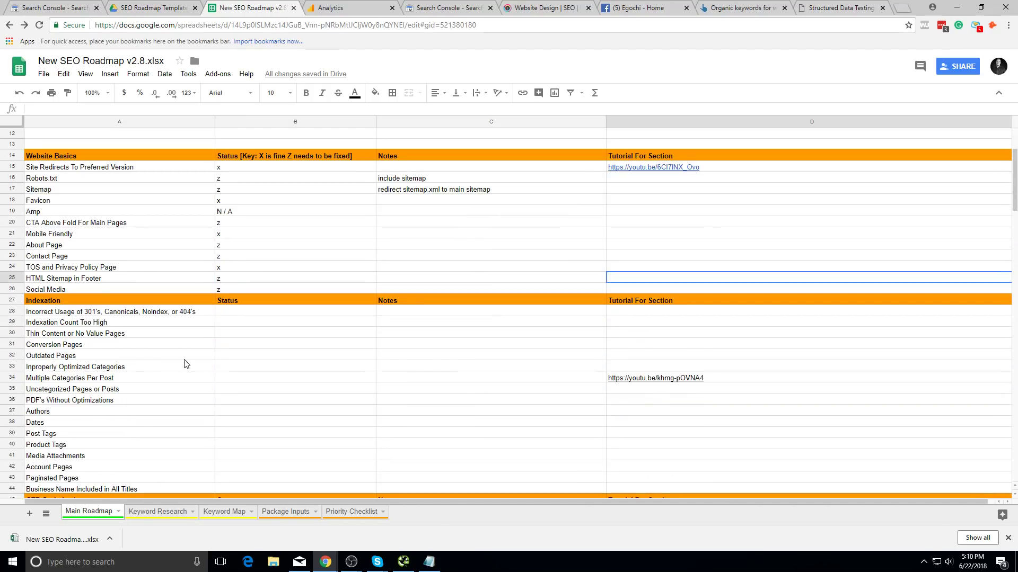
left_click(214, 301)
left_click(291, 313)
scroll(307, 312, "down", 3)
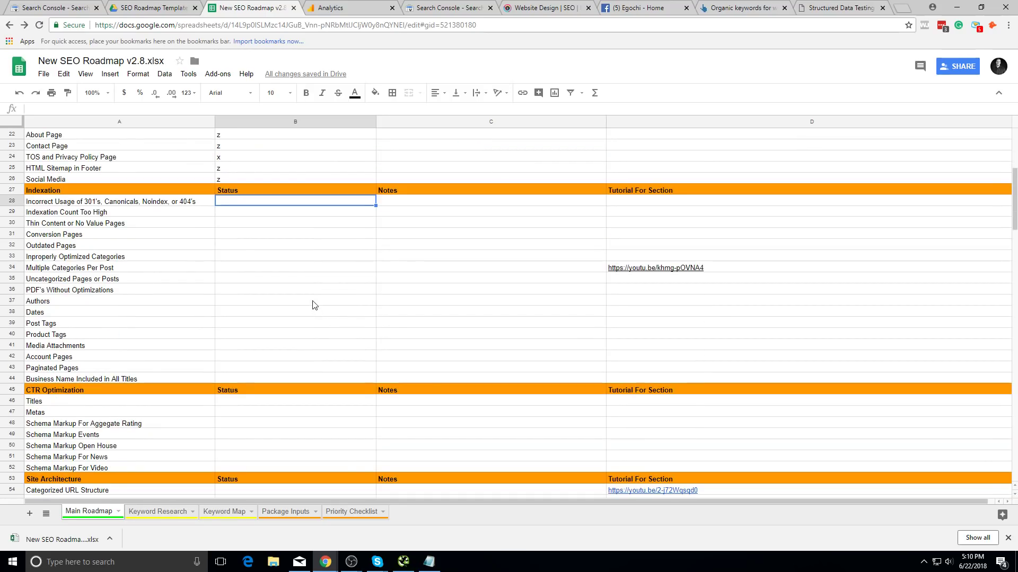
- Highlight the Indexation rows from Incorrect Usage of 301's through Uncategorized Pages or Posts across all columns
scroll(212, 262, "up", 1)
key("Down")
key("Down")
key("Down")
key("Down")
key("Down")
key("Down")
key("Down")
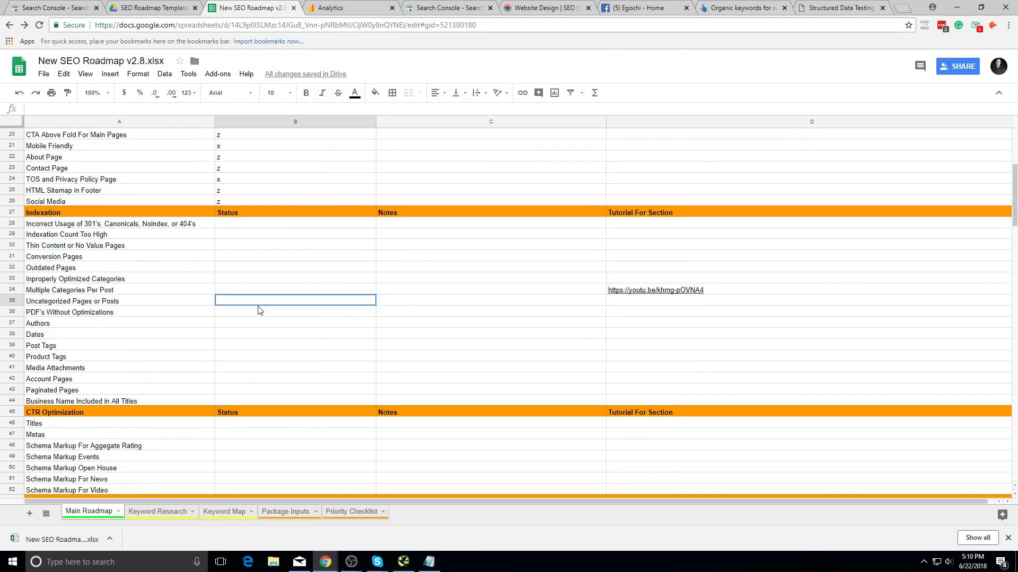
left_click_drag(253, 231, 607, 303)
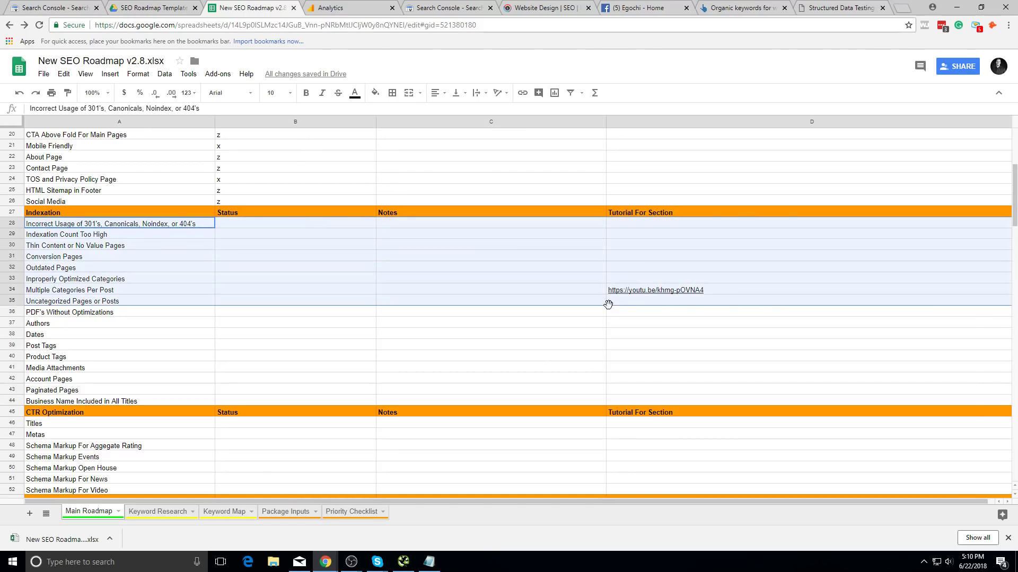
- Review the Website Basics statuses again and compare them with the empty Indexation status cells
scroll(427, 333, "up", 5)
scroll(427, 333, "up", 3)
left_click(243, 322)
left_click(255, 293)
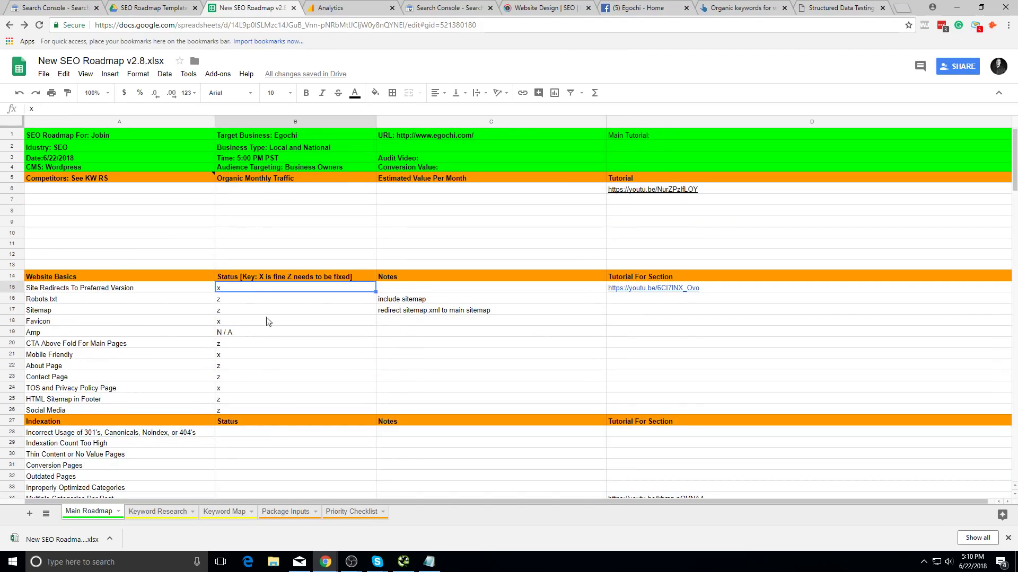
key("Down")
scroll(239, 311, "down", 4)
left_click(239, 316)
left_click(255, 352)
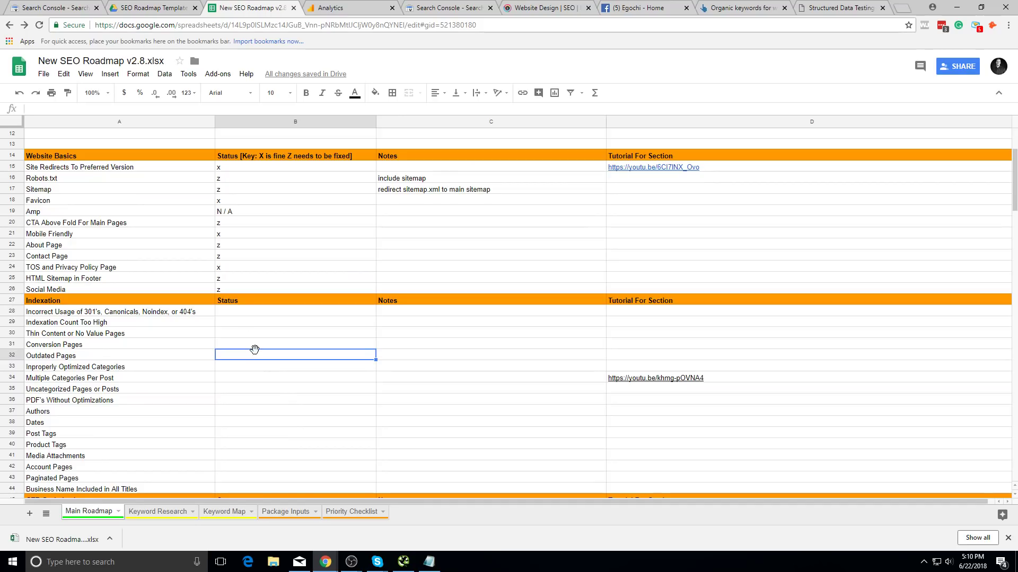
left_click(254, 322)
left_click(254, 334)
left_click(256, 367)
left_click_drag(318, 389, 334, 401)
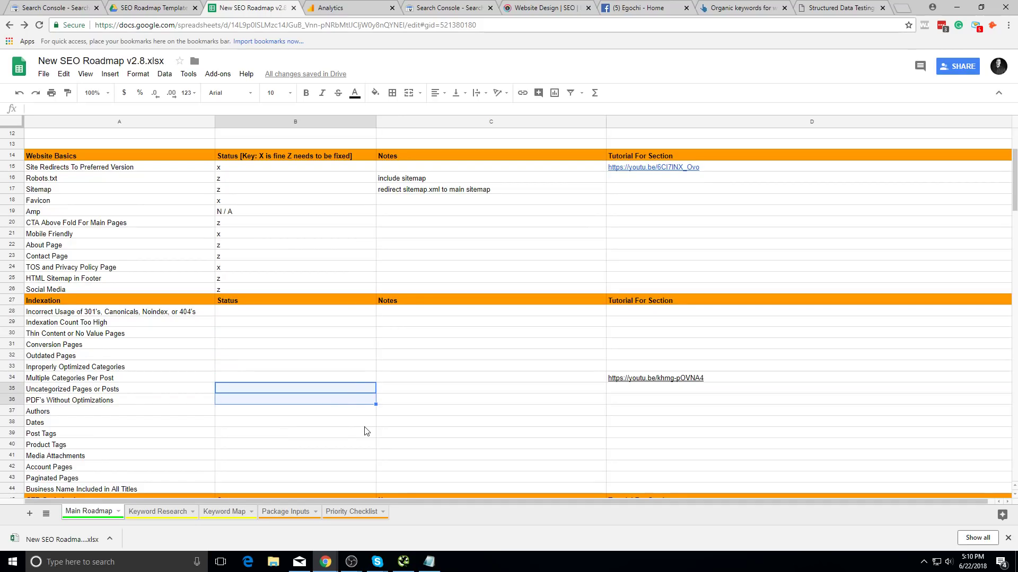
left_click(342, 369)
left_click_drag(215, 121, 214, 262)
left_click(257, 280)
- Switch to the Egochi website and follow its About navigation link
left_click(593, 5)
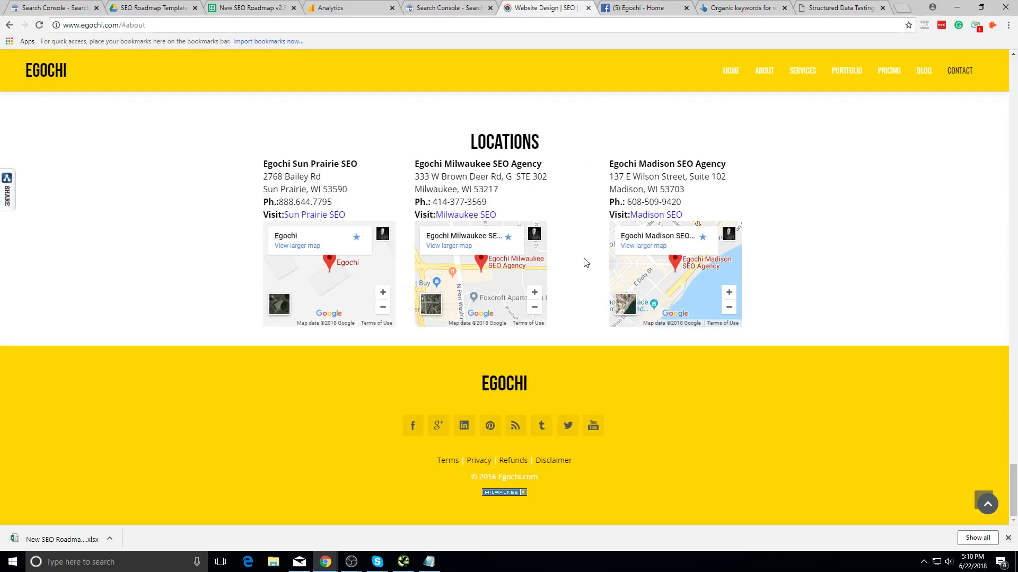
scroll(589, 264, "up", 15)
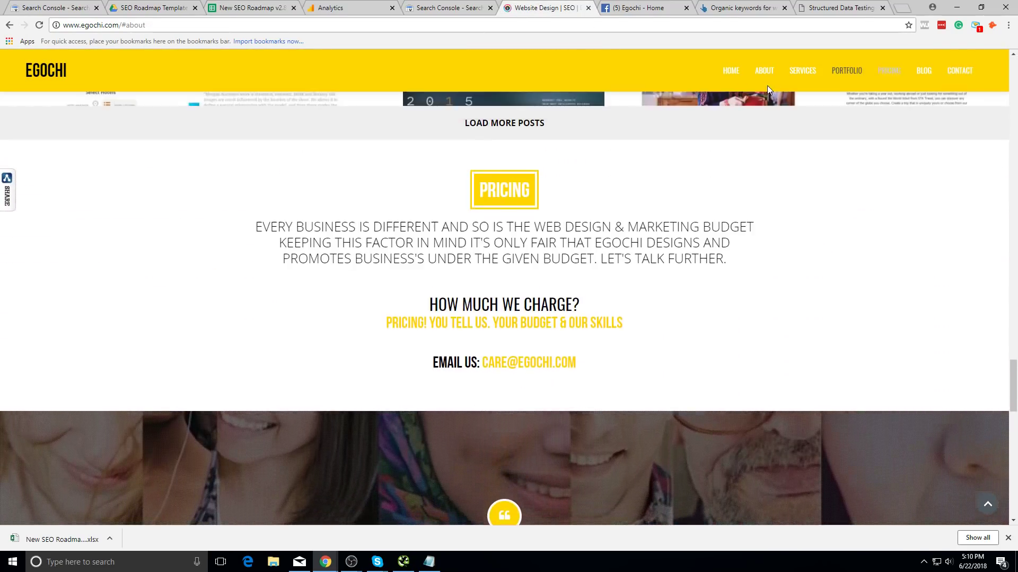
left_click(764, 80)
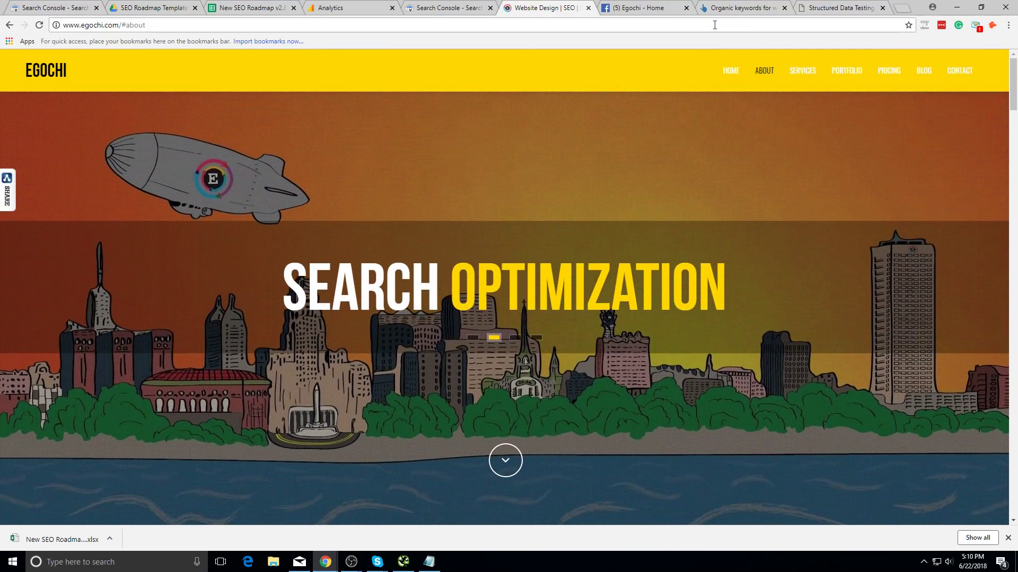
- Switch to the Structured Data Testing Tool and go back from the Organization details to the list of detected items
left_click(827, 8)
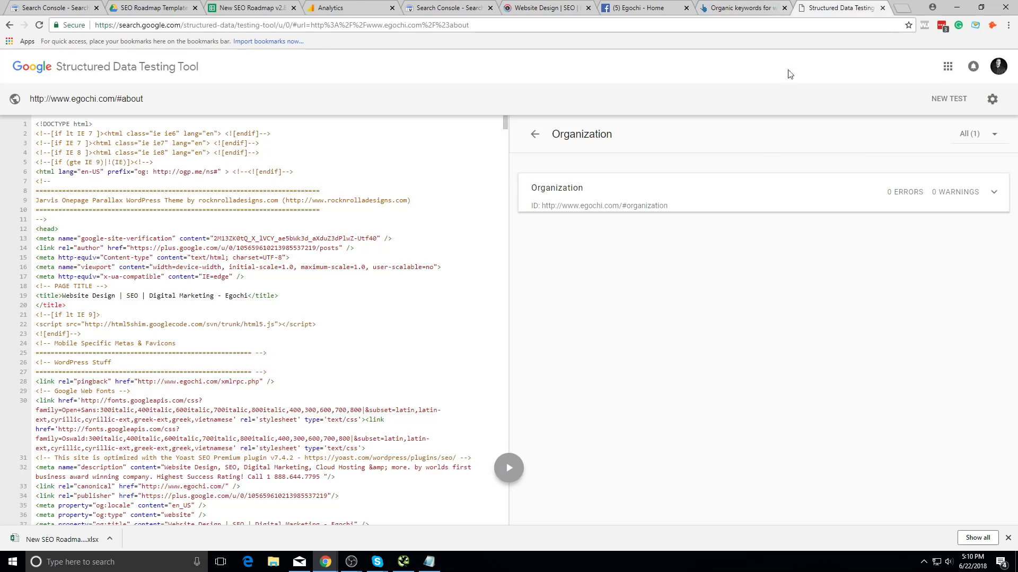
left_click(643, 182)
left_click(546, 138)
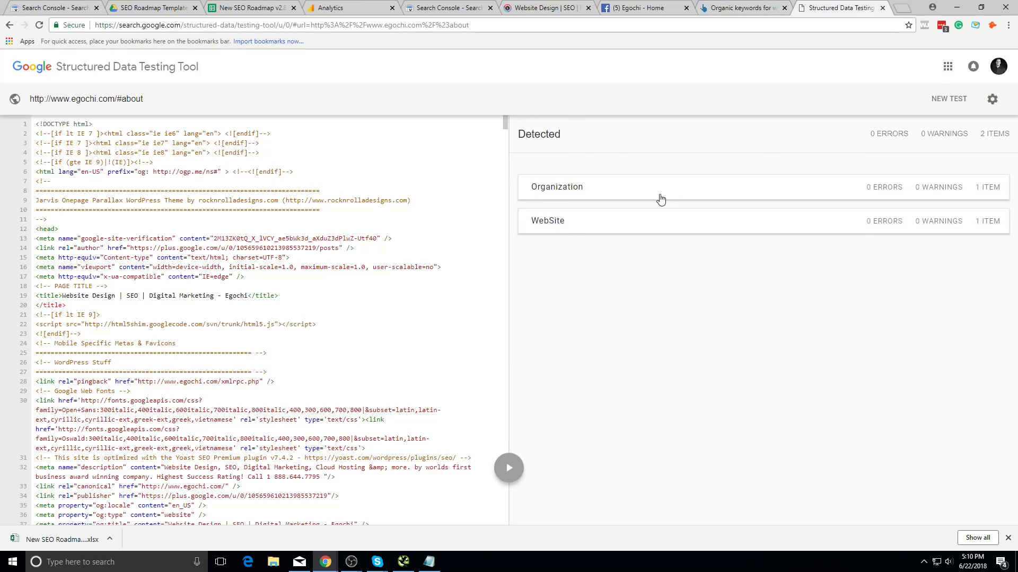
left_click(779, 7)
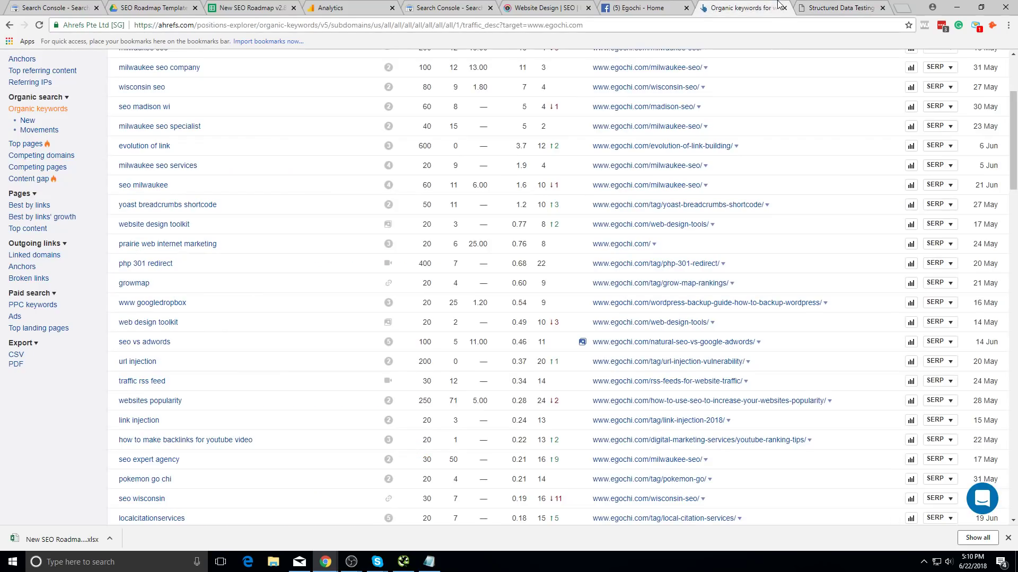
left_click(666, 5)
left_click(543, 7)
left_click(448, 7)
left_click(329, 7)
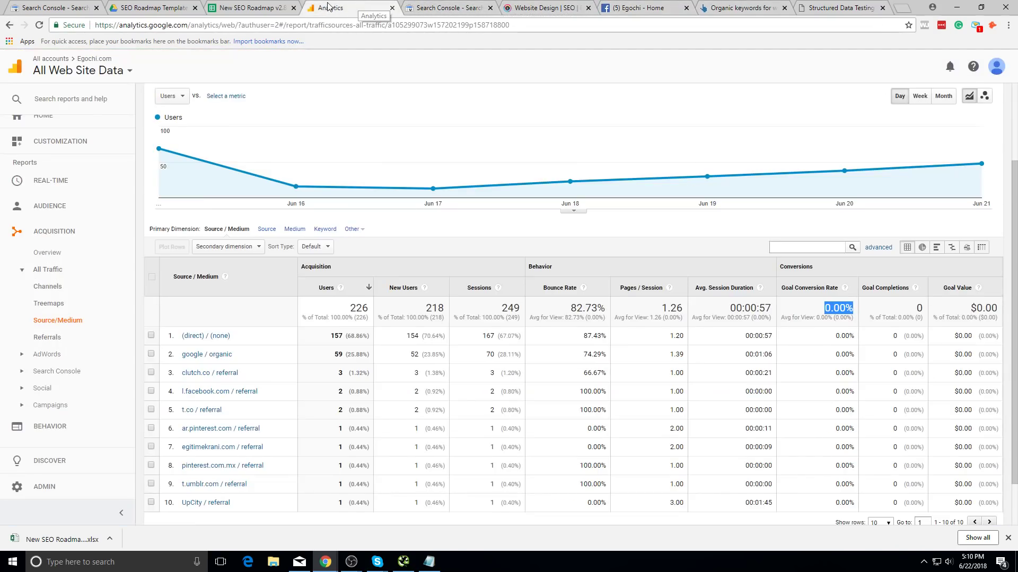
key("ctrl+Tab")
key("ctrl+Tab")
key("ctrl+Tab")
key("ctrl+Tab")
key("ctrl+Tab")
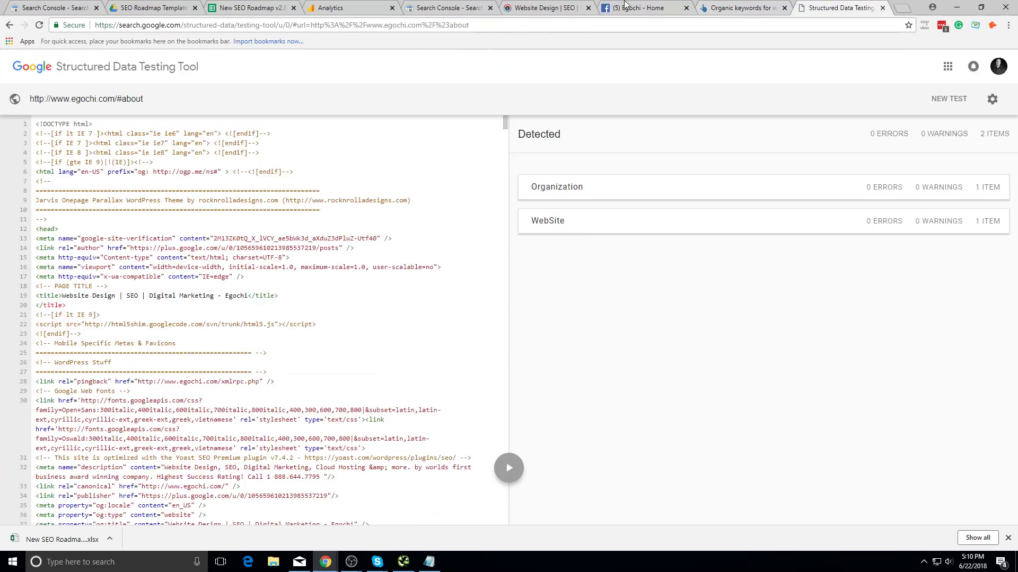
left_click(480, 6)
left_click(340, 7)
left_click(448, 7)
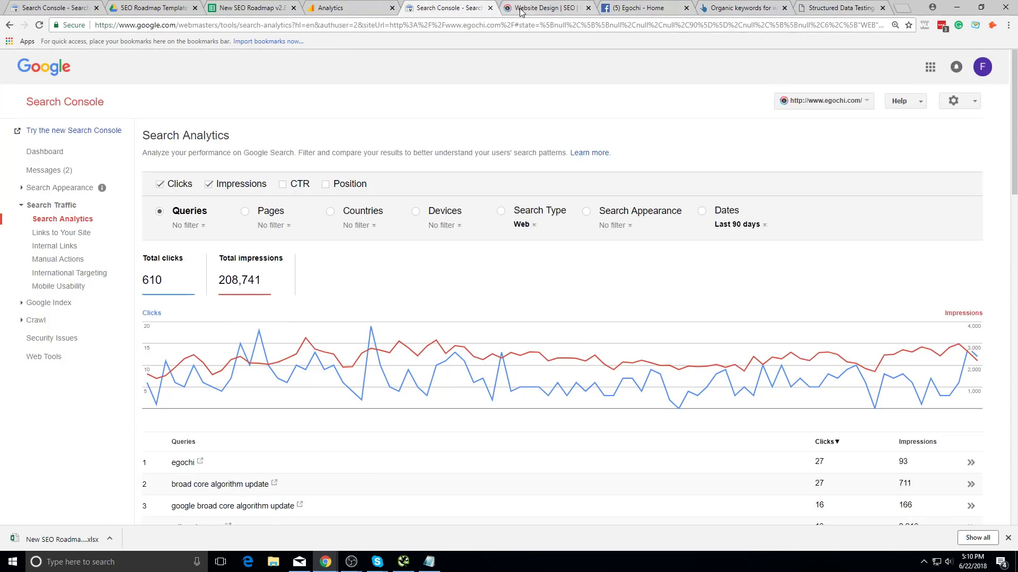
- Open the blog page of the Egochi website and look through its first posts and their tags
left_click(543, 7)
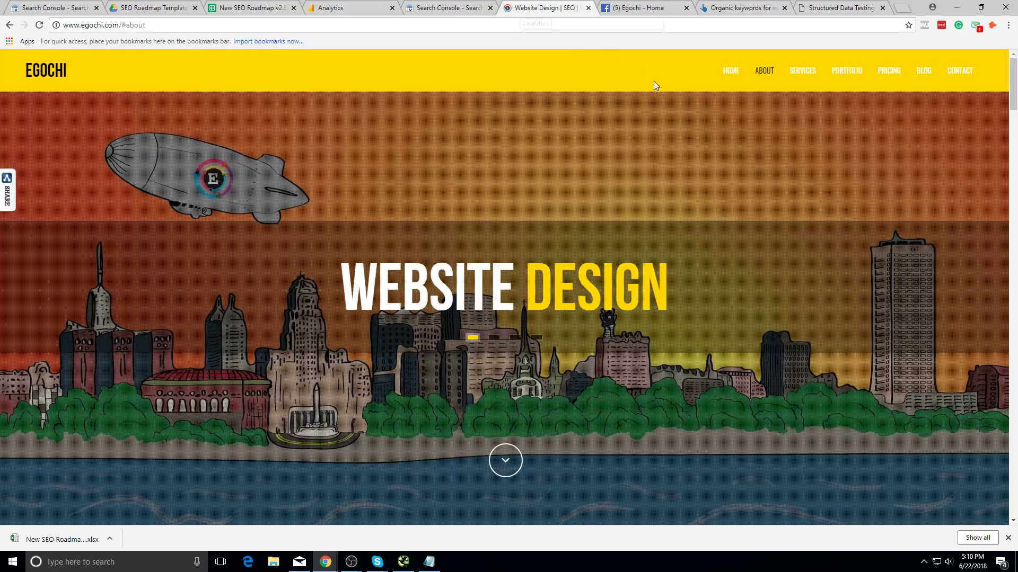
left_click(920, 77)
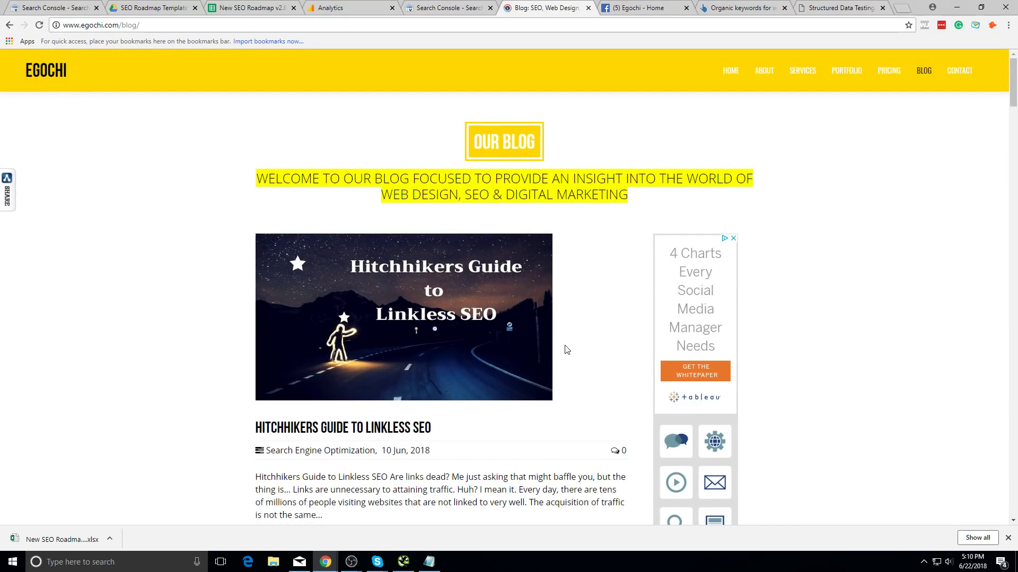
scroll(413, 348, "down", 7)
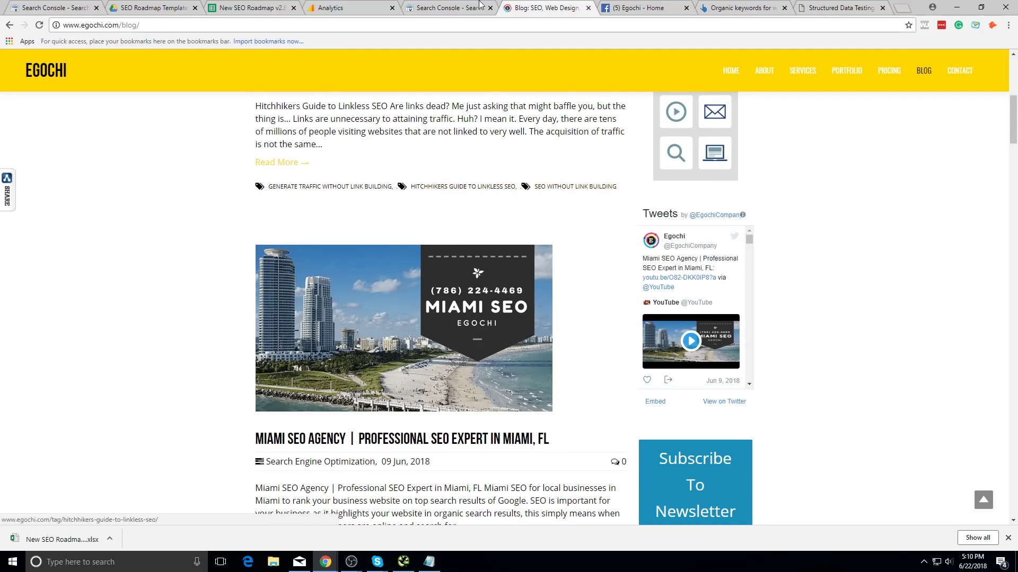
- Go back to the roadmap spreadsheet and look over the Indexation items, including the tutorial link and Thin Content or No Value Pages
left_click(445, 8)
left_click(249, 7)
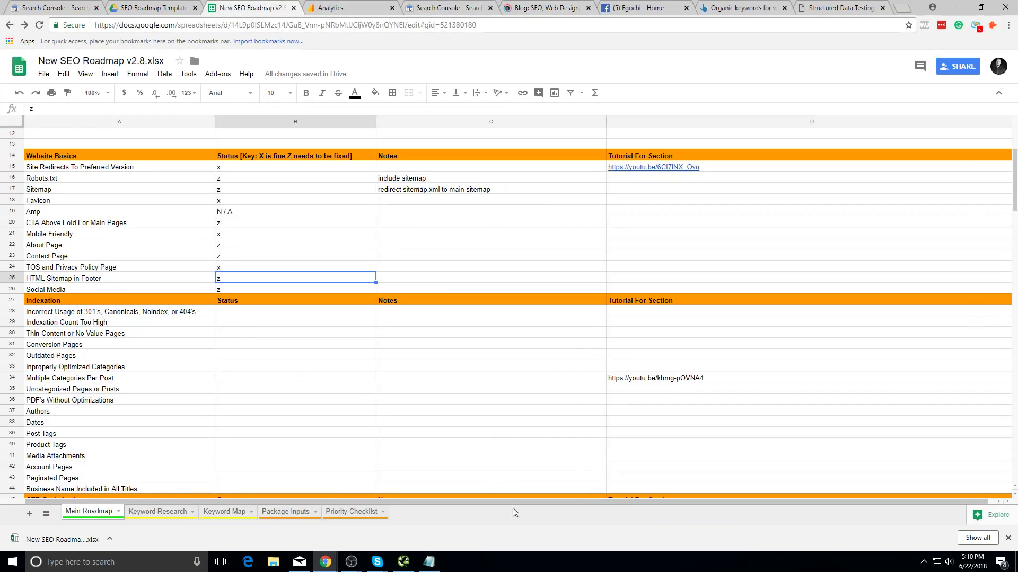
left_click(351, 393)
left_click(650, 378)
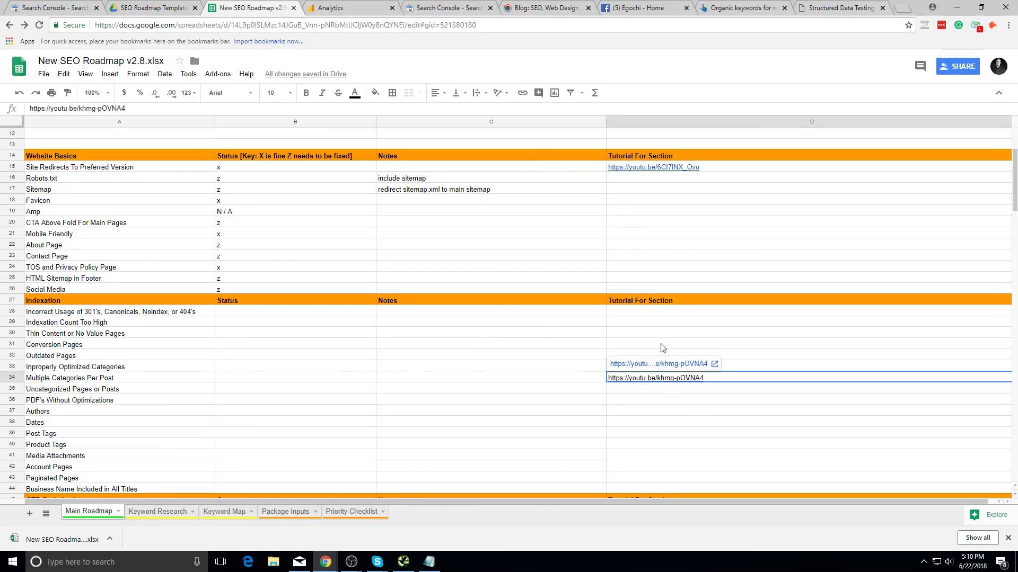
left_click(260, 311)
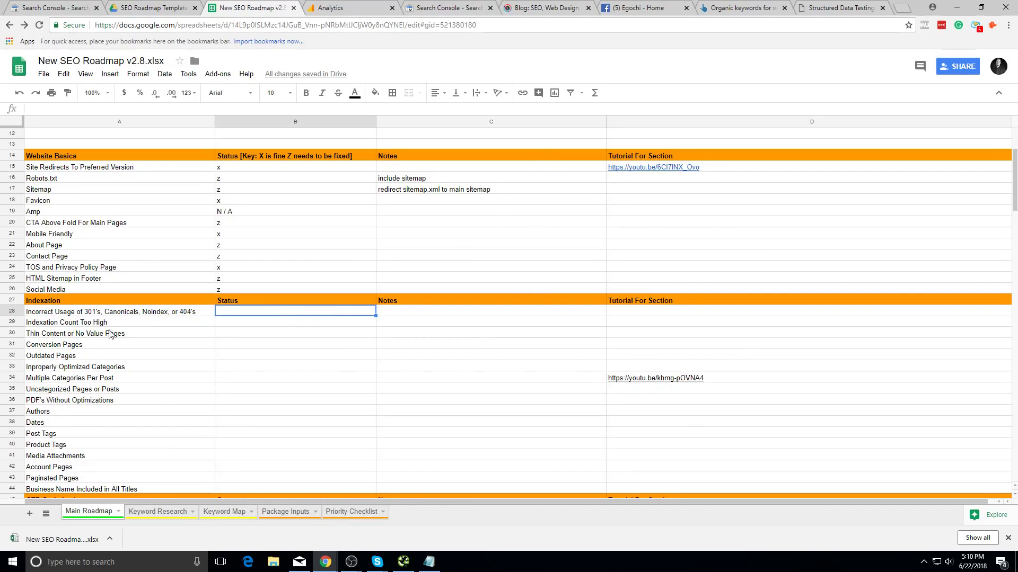
left_click(110, 334)
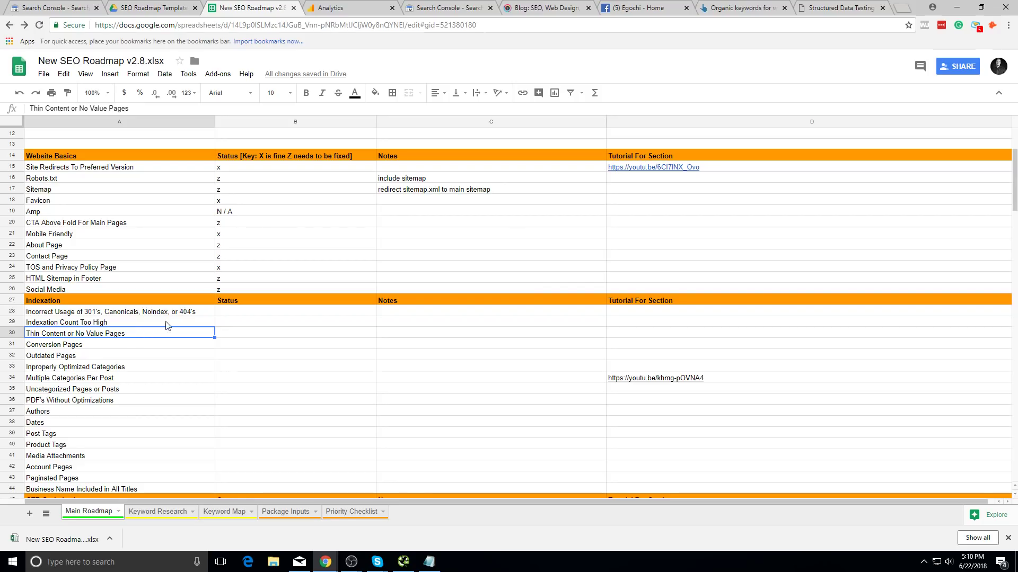
left_click(850, 7)
left_click(641, 7)
left_click(525, 8)
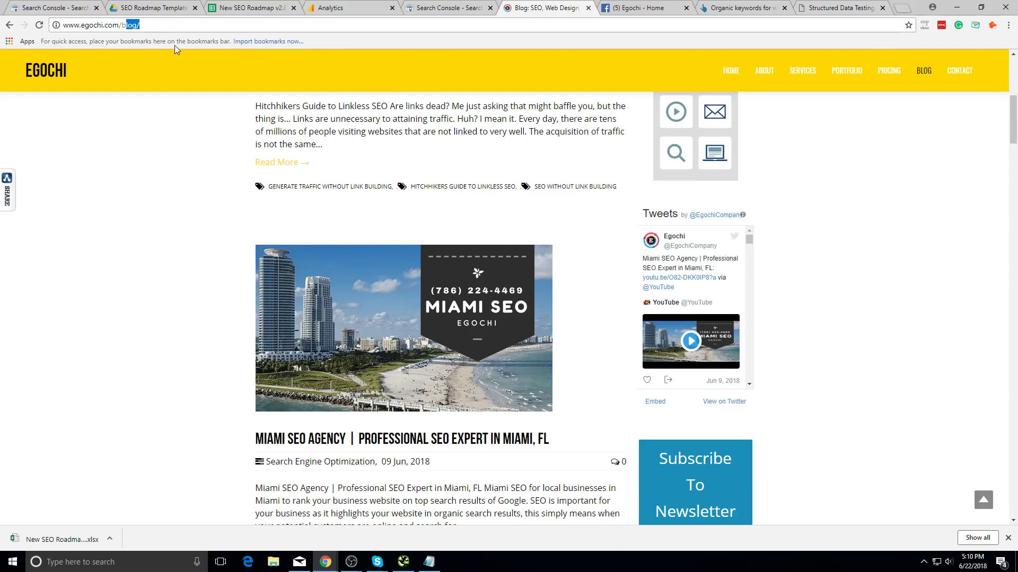
key("BackSpace")
key("BackSpace")
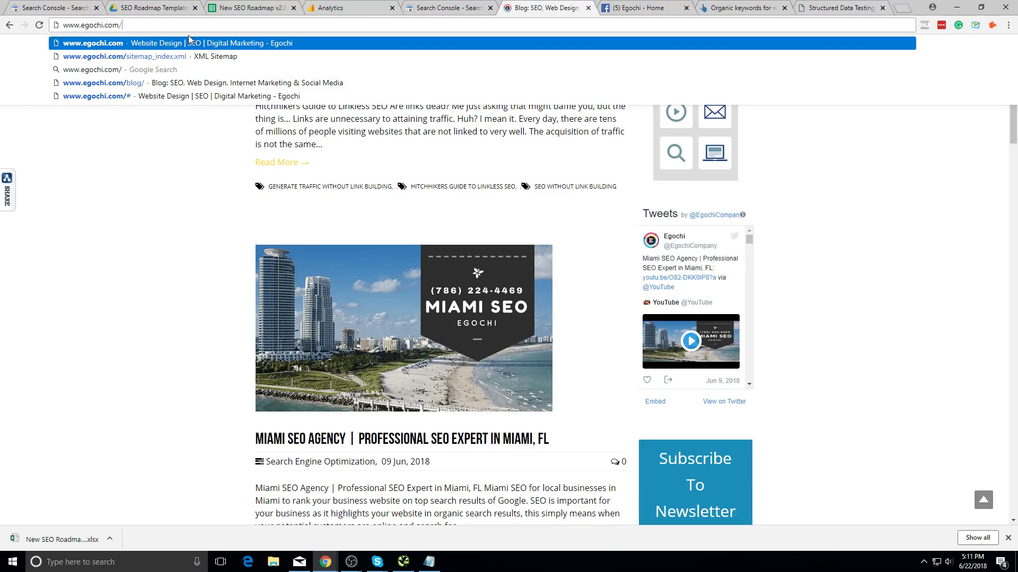
key("Home")
type("site:")
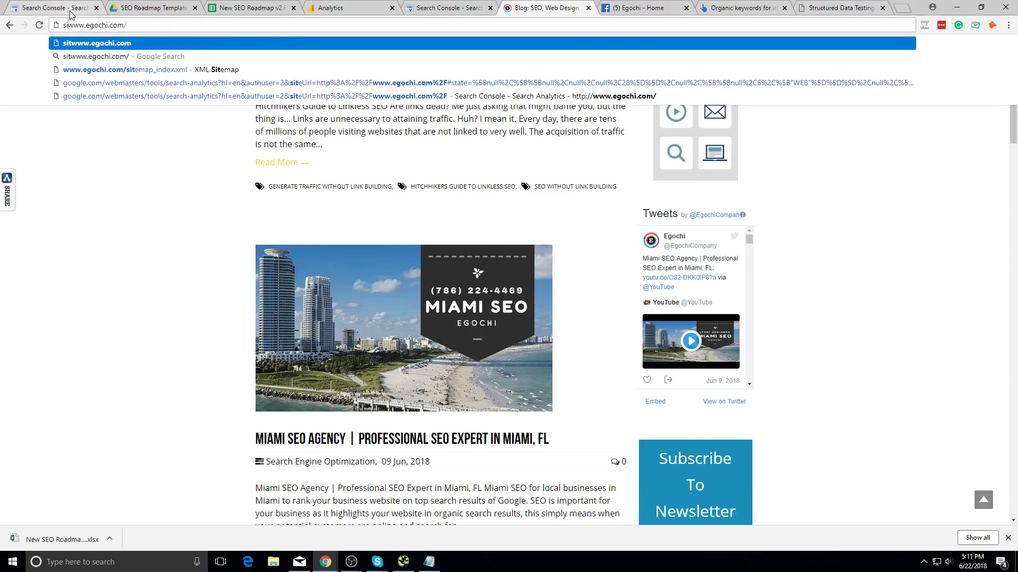
key("Return")
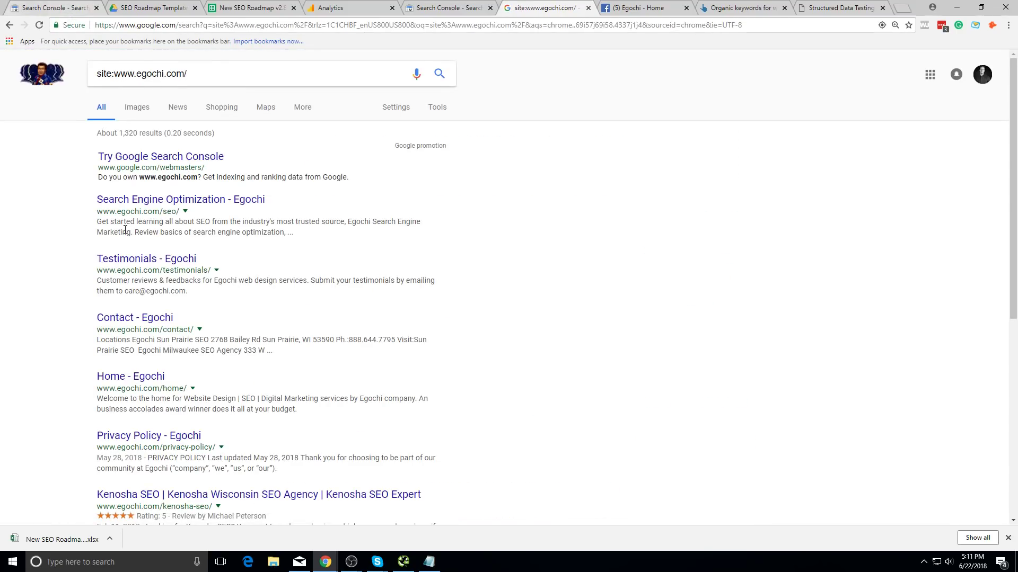
- Examine the site search query and highlight the approximate number of indexed results
triple_click(156, 74)
left_click(39, 187)
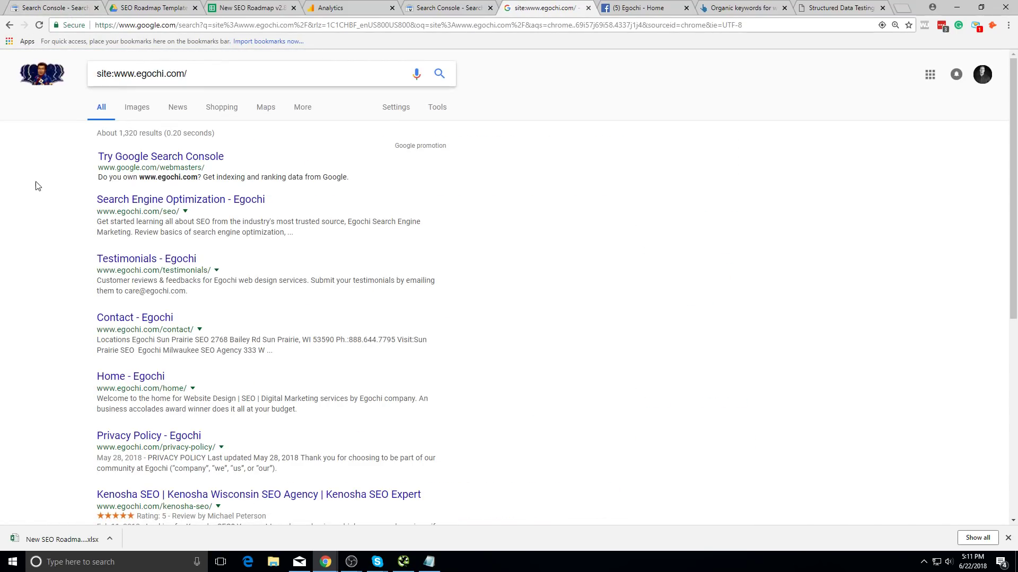
triple_click(111, 130)
left_click(531, 209)
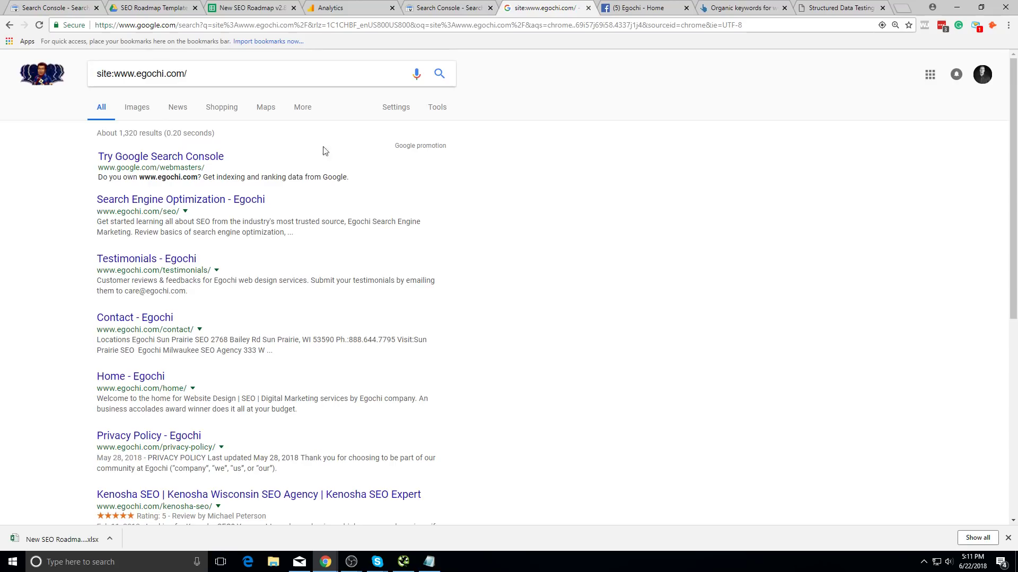
triple_click(180, 134)
left_click(485, 196)
- Group the Search Console Search Analytics report by pages and look through the listed Egochi URLs
left_click(474, 7)
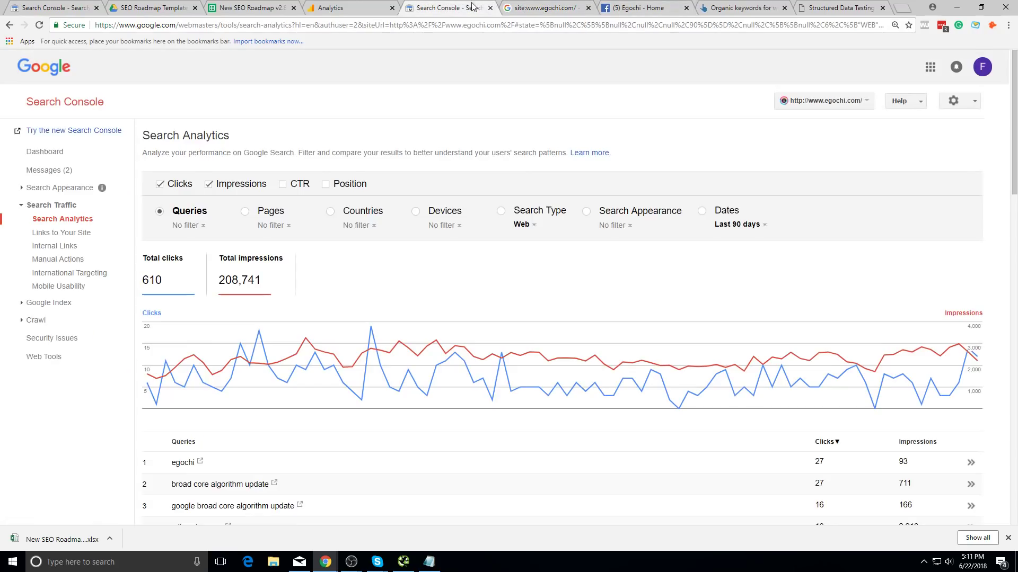
left_click(281, 220)
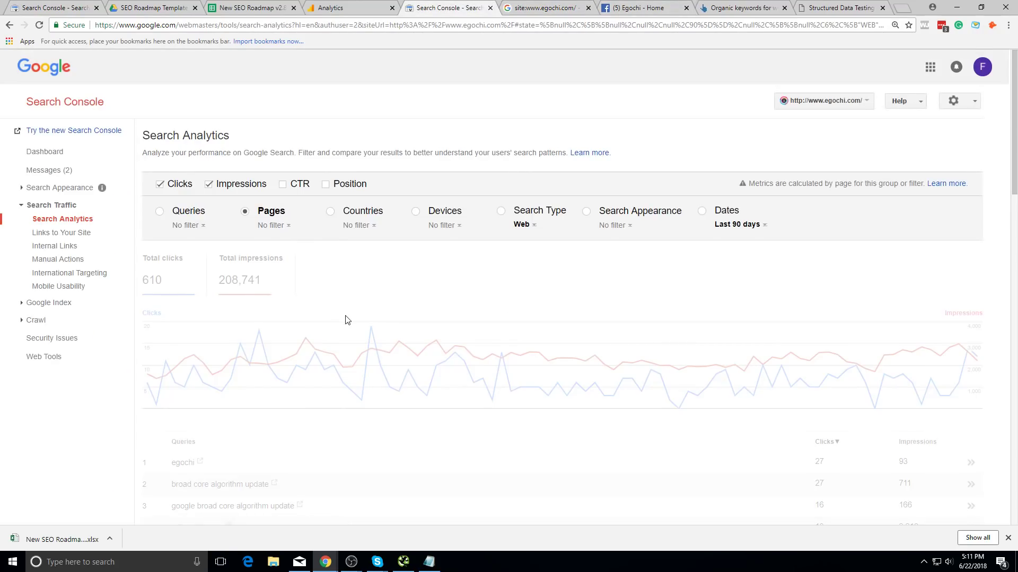
scroll(595, 436, "down", 10)
scroll(620, 455, "down", 8)
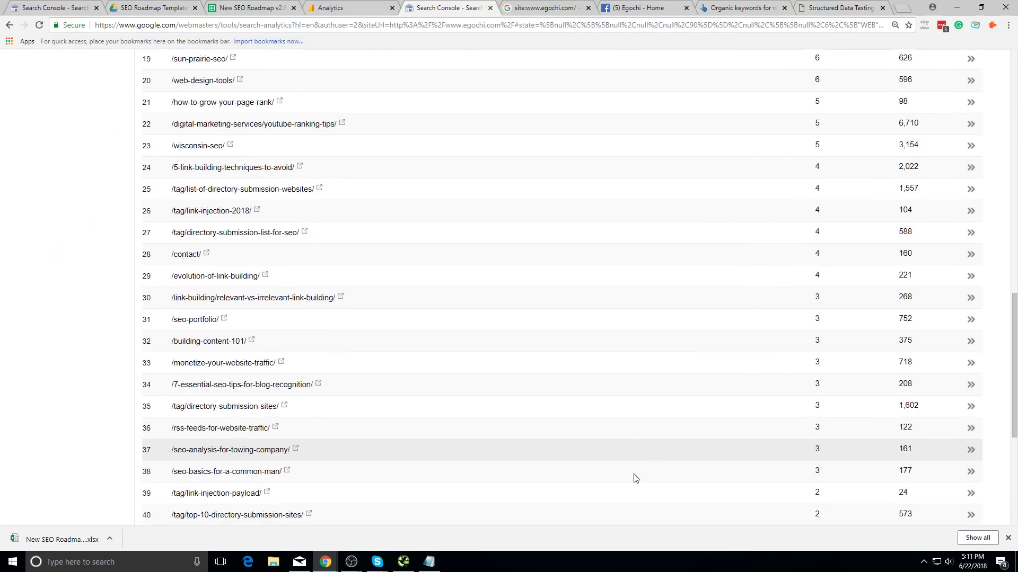
scroll(585, 447, "up", 3)
scroll(586, 447, "up", 17)
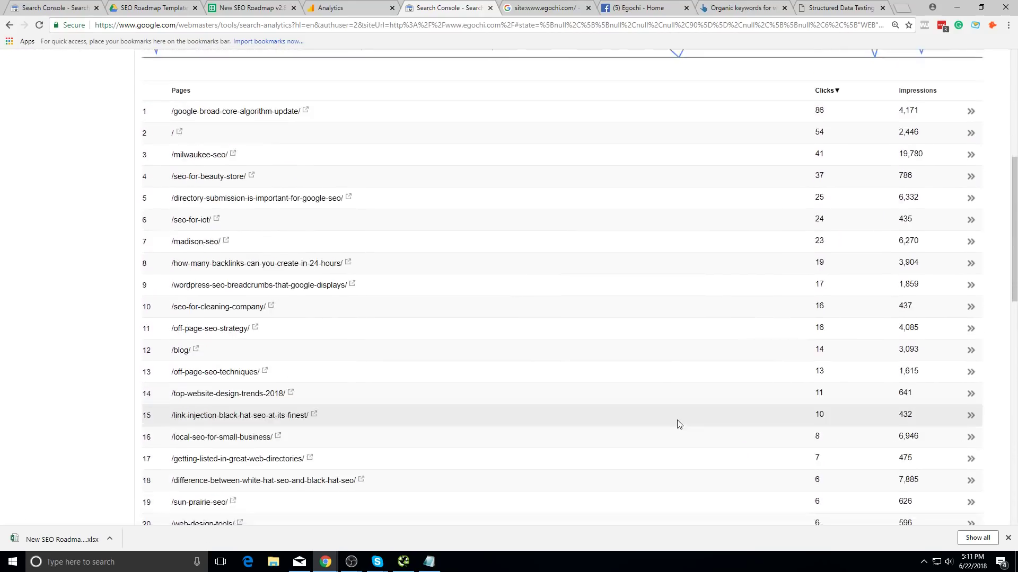
scroll(669, 288, "down", 20)
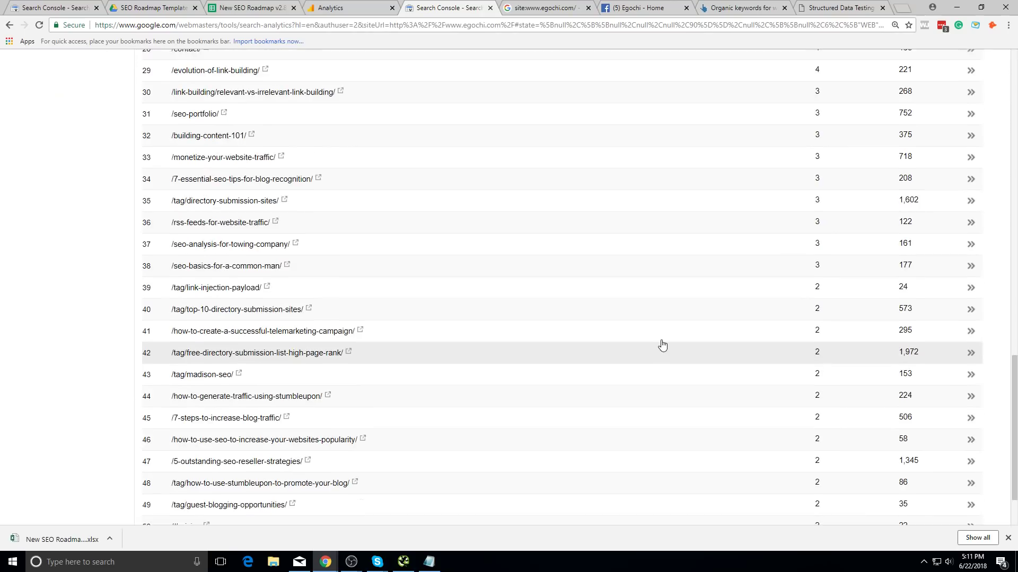
left_click(512, 5)
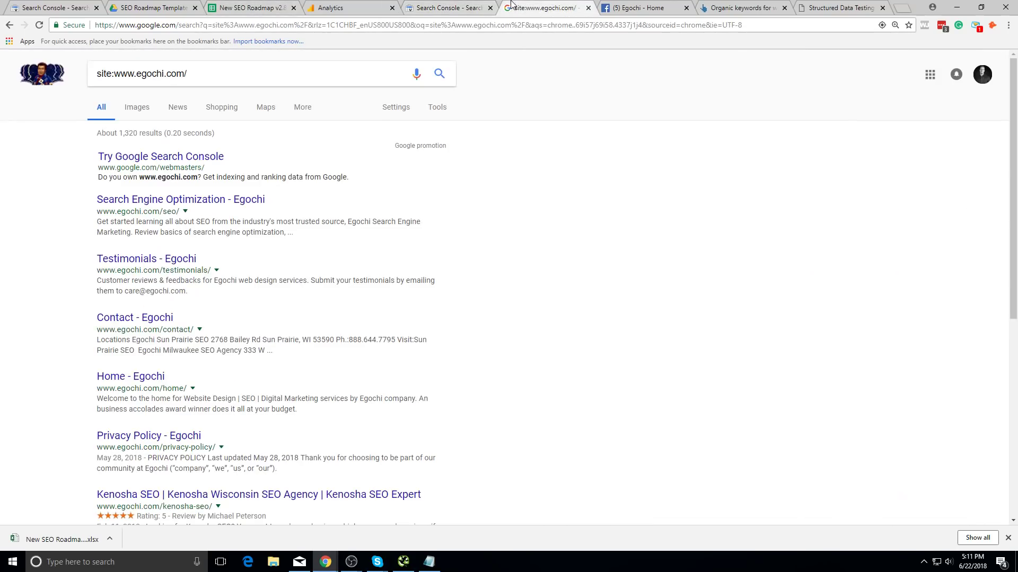
left_click(436, 6)
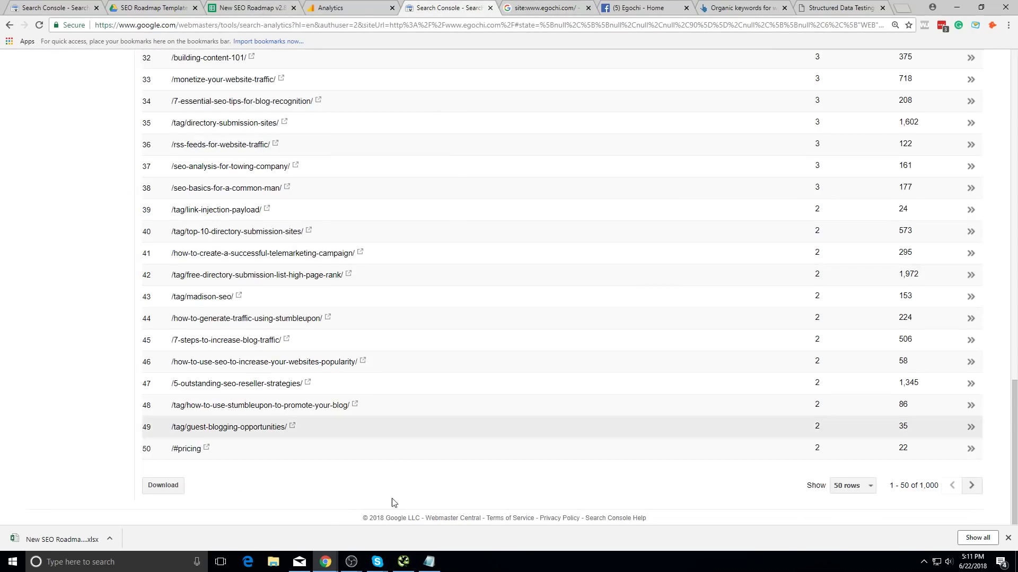
scroll(355, 280, "up", 4)
scroll(354, 279, "up", 9)
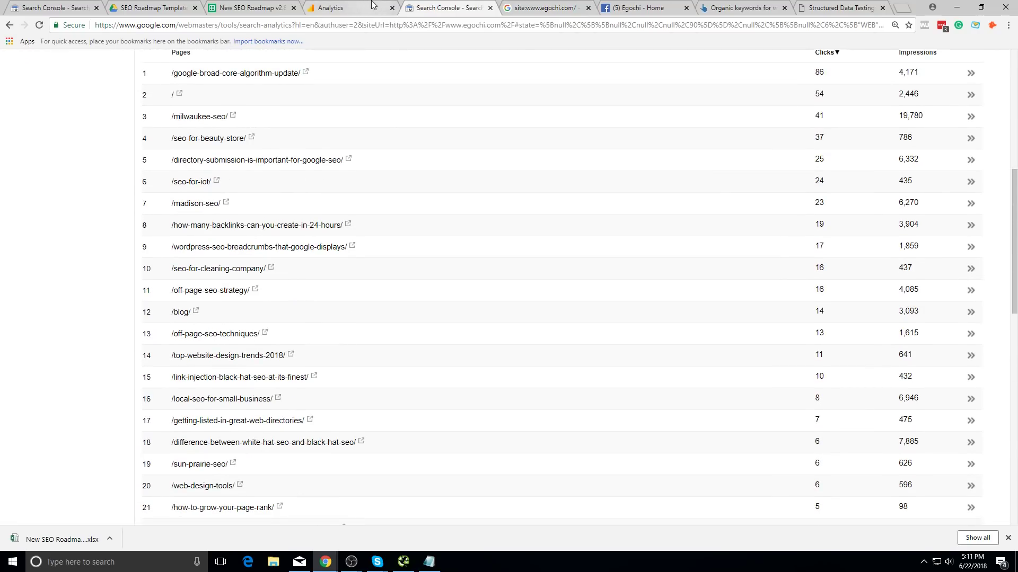
left_click(533, 6)
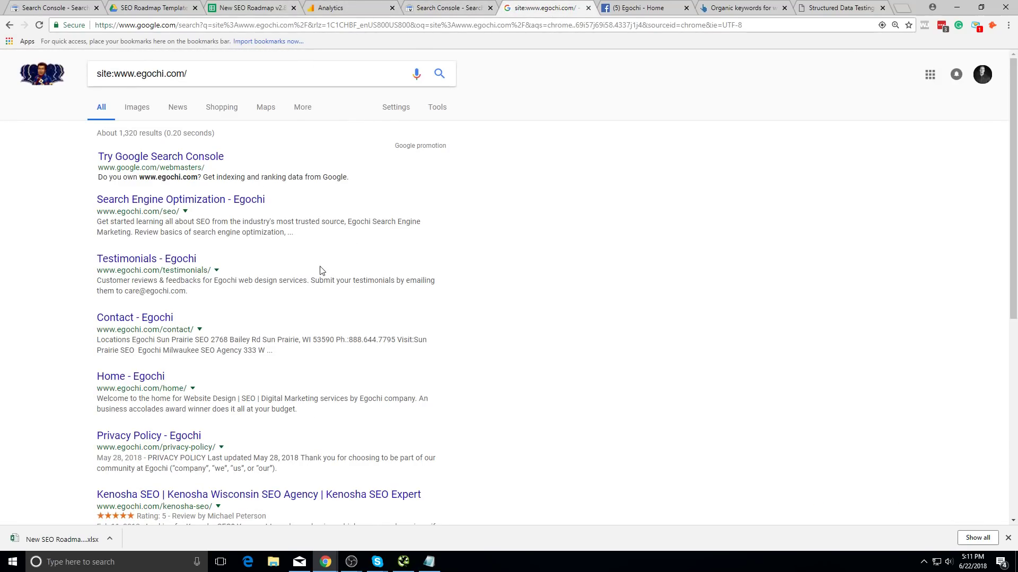
scroll(320, 270, "down", 4)
scroll(328, 318, "up", 4)
- Mark Post Tags with status z in the Indexation section of the roadmap spreadsheet
left_click(363, 6)
left_click(249, 7)
left_click(264, 321)
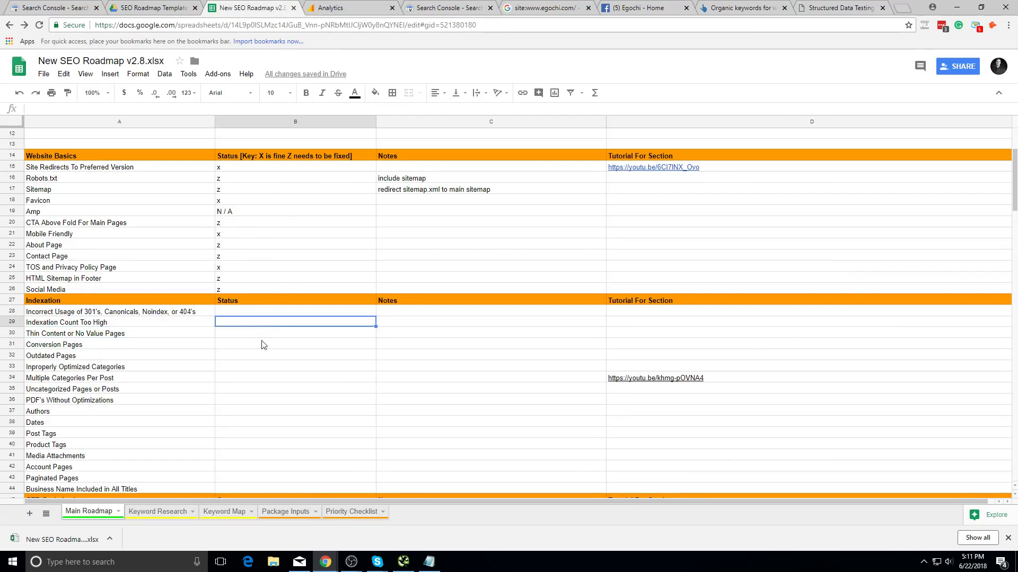
left_click(257, 378)
left_click(250, 411)
left_click(245, 424)
left_click(267, 434)
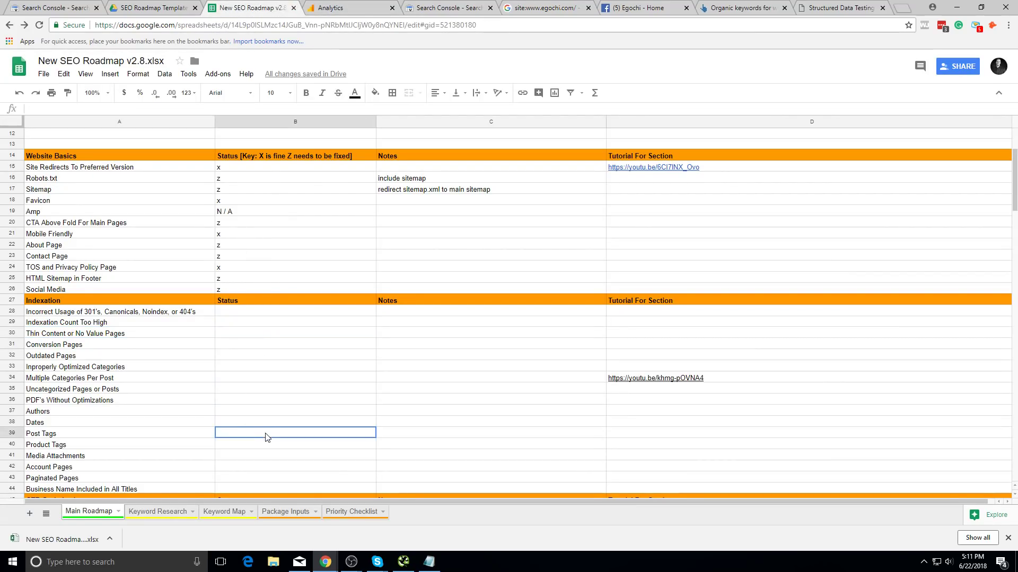
left_click(274, 425)
left_click(272, 431)
type("z")
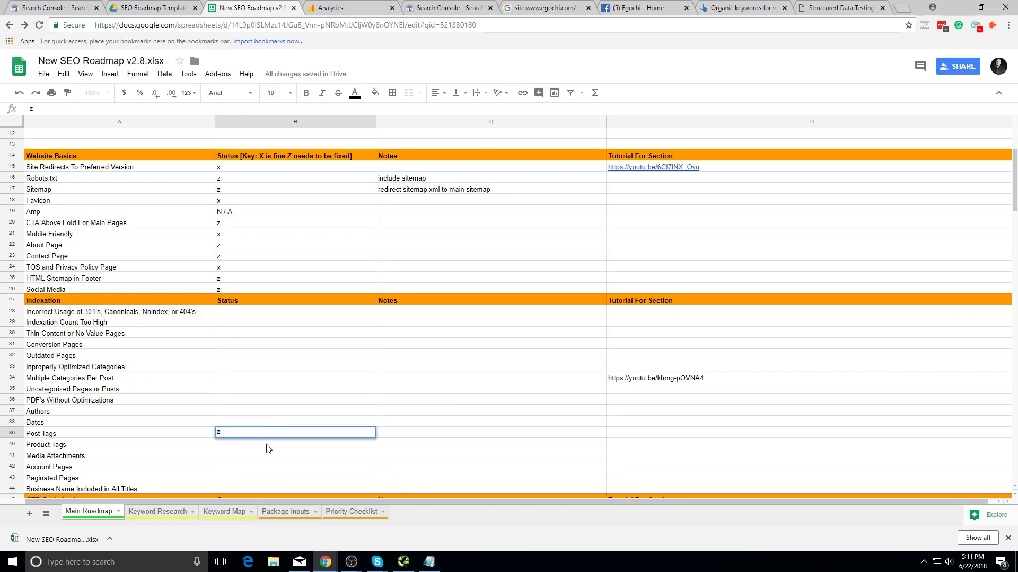
key("Return")
- Check the Google site search results again and examine the Search Console page list for tag URLs
left_click(562, 8)
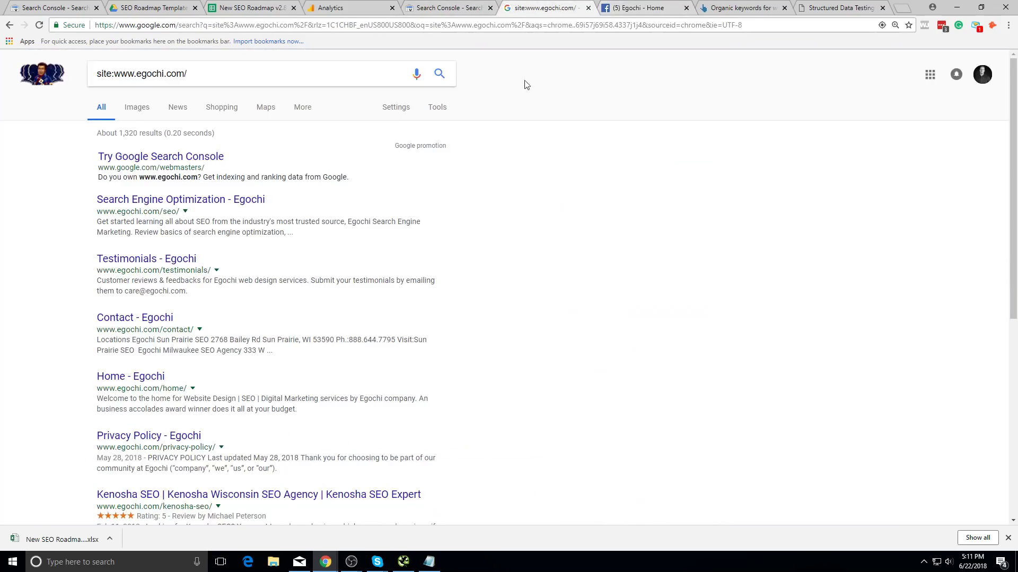
scroll(415, 404, "down", 4)
scroll(359, 391, "up", 2)
left_click(427, 5)
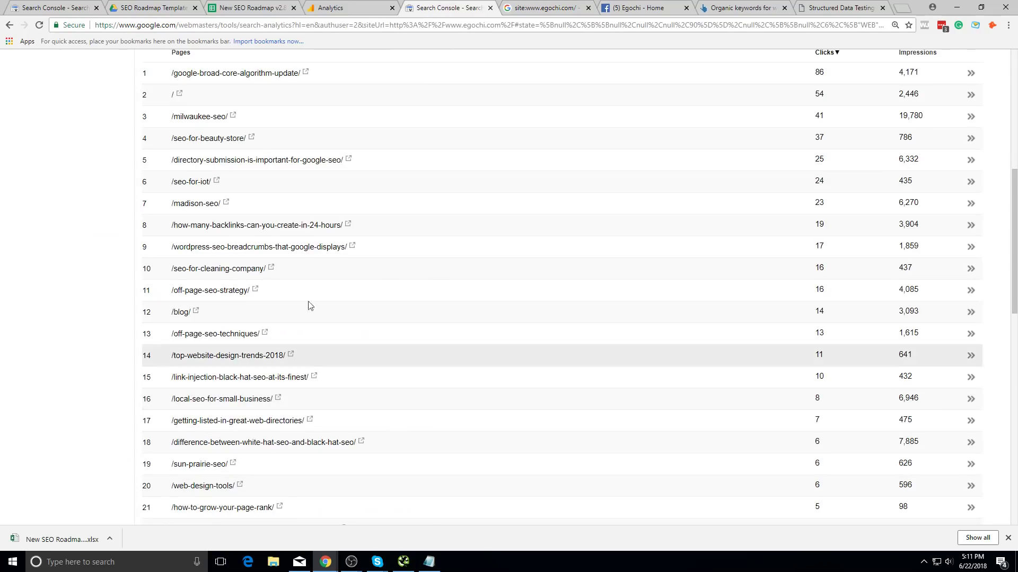
scroll(280, 460, "down", 10)
scroll(275, 461, "down", 3)
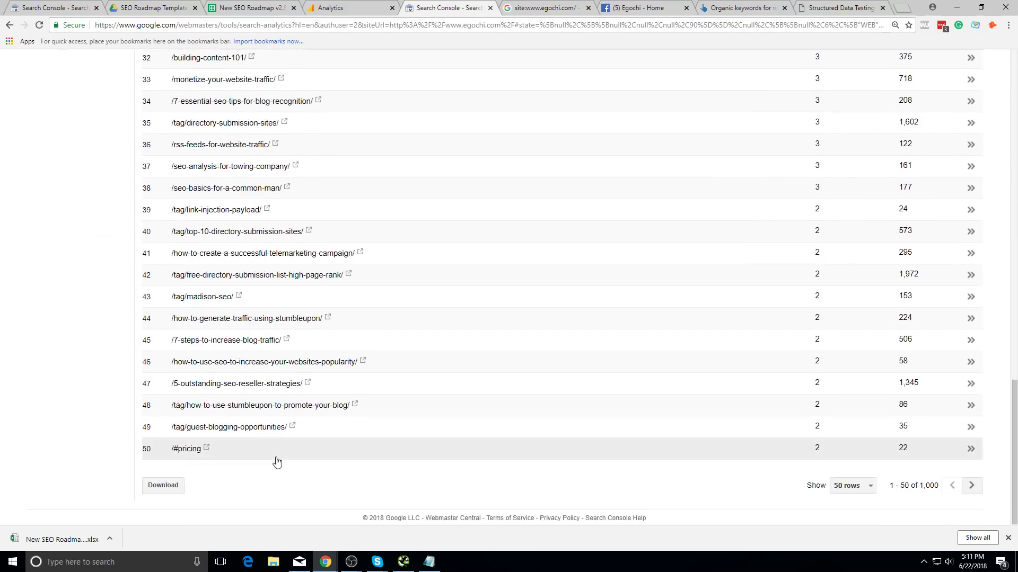
scroll(302, 371, "up", 1)
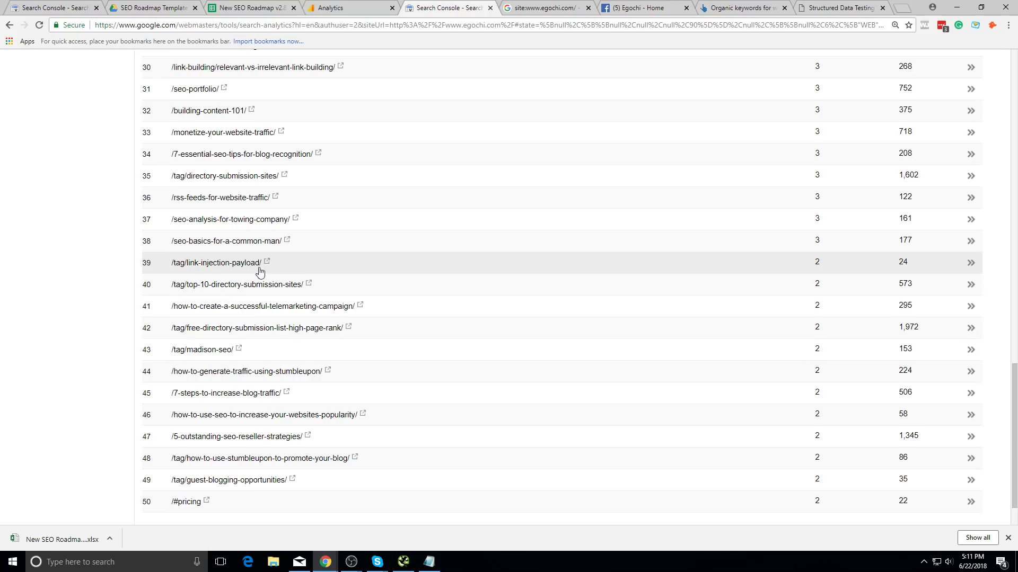
scroll(345, 329, "up", 15)
scroll(355, 345, "down", 10)
scroll(363, 346, "down", 6)
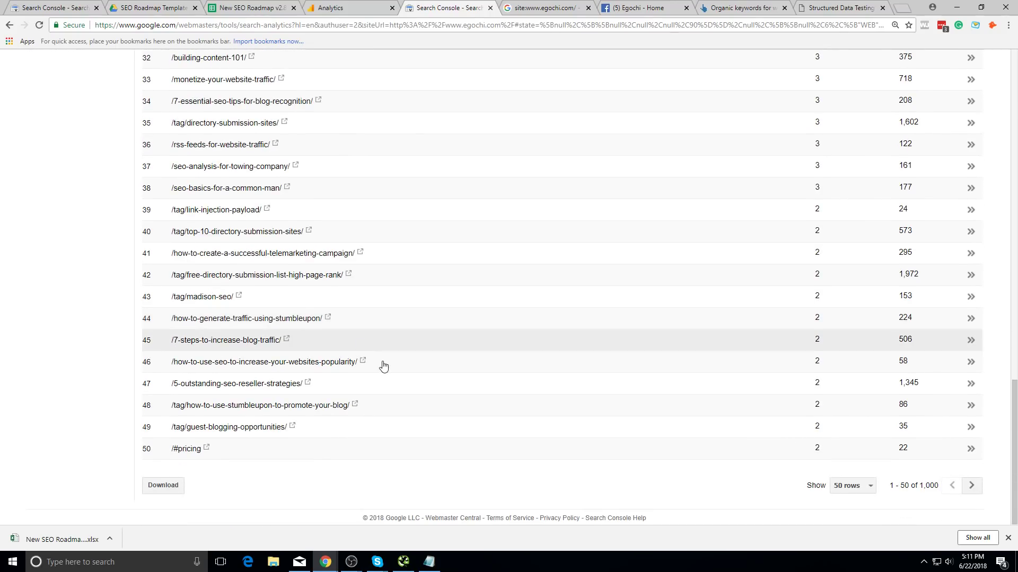
scroll(382, 364, "up", 16)
scroll(358, 159, "up", 5)
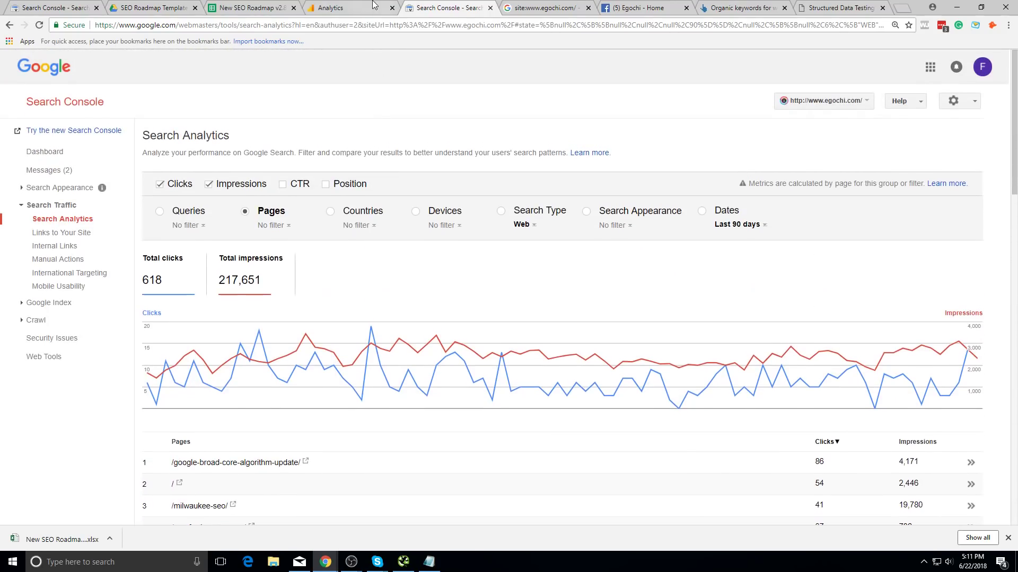
- Look through the page titles and descriptions on the first page of Google's Egochi site search results
left_click(519, 5)
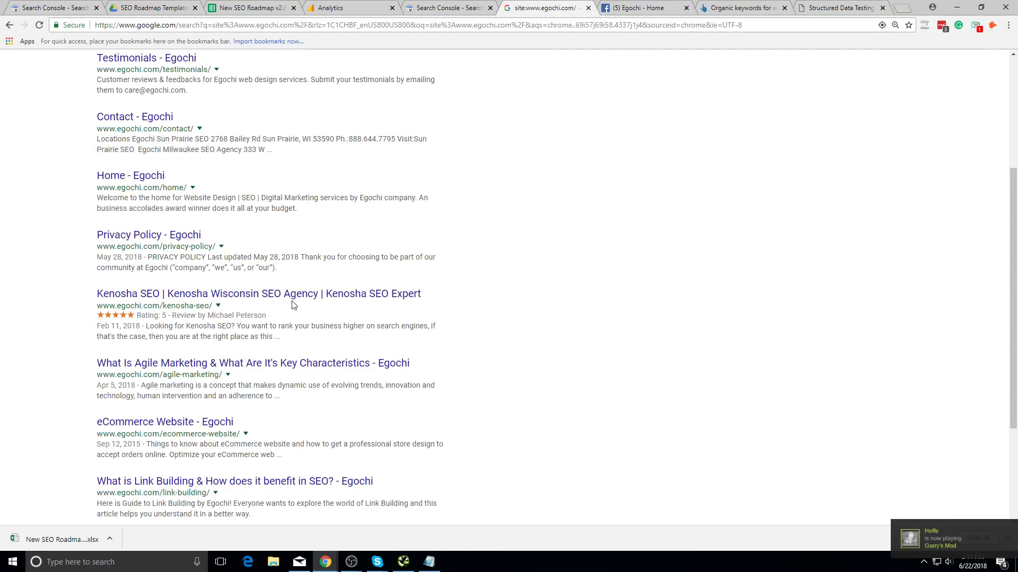
scroll(956, 482, "up", 4)
scroll(359, 377, "down", 5)
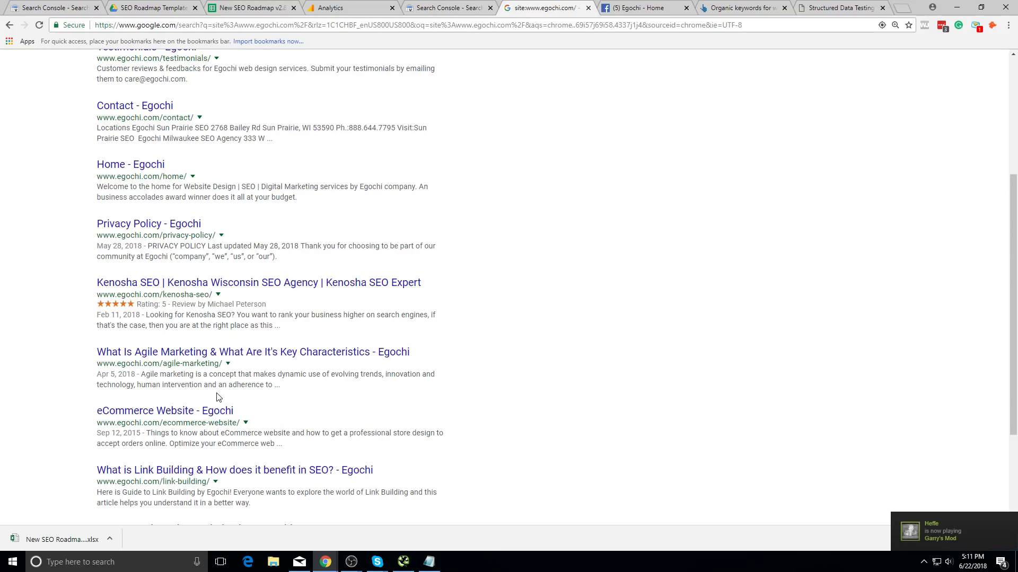
scroll(227, 263, "up", 5)
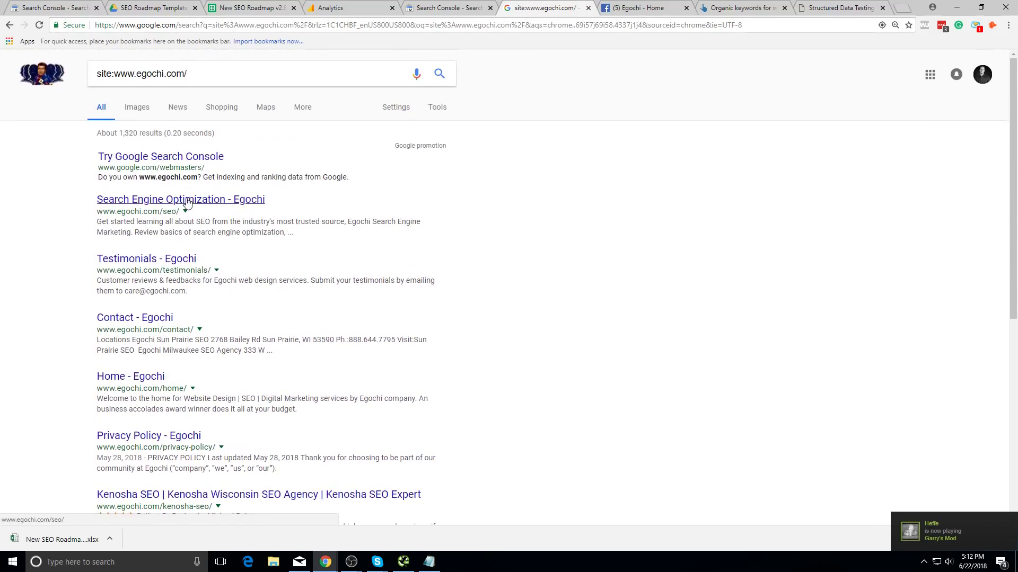
scroll(187, 262, "down", 3)
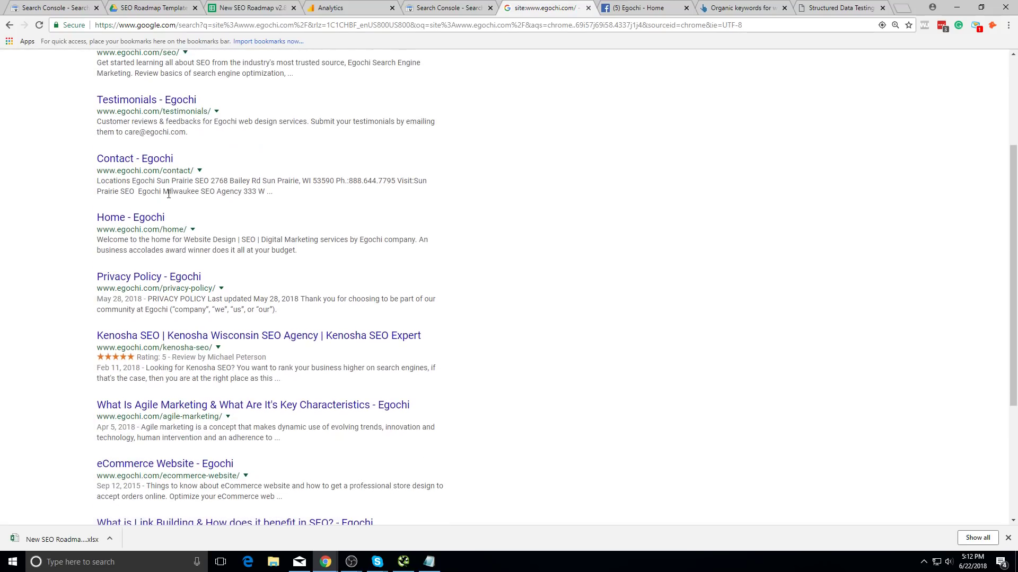
- Add a new sheet to the roadmap spreadsheet and enter the heading "Top 10" in cell A1
left_click(239, 6)
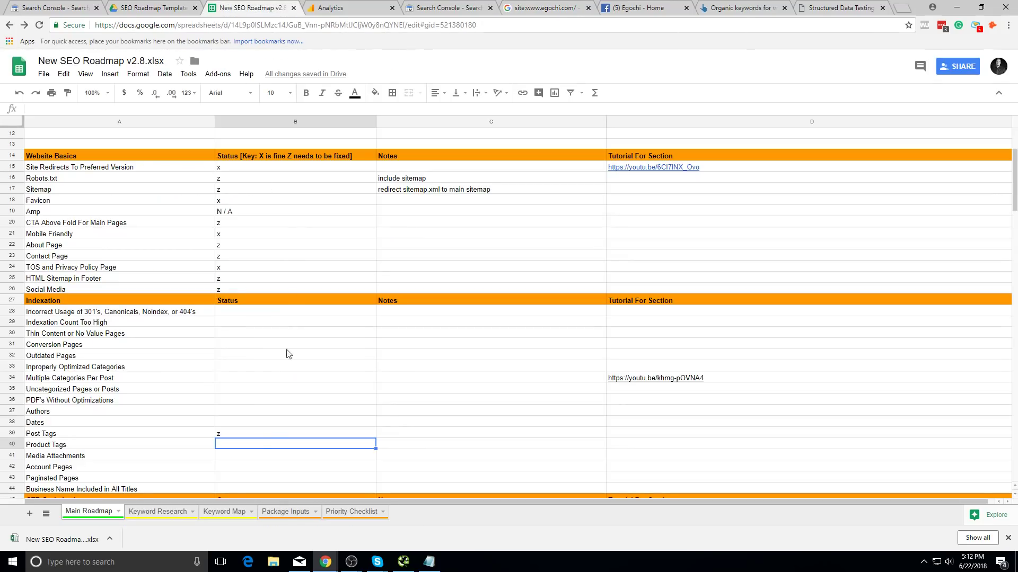
left_click(31, 513)
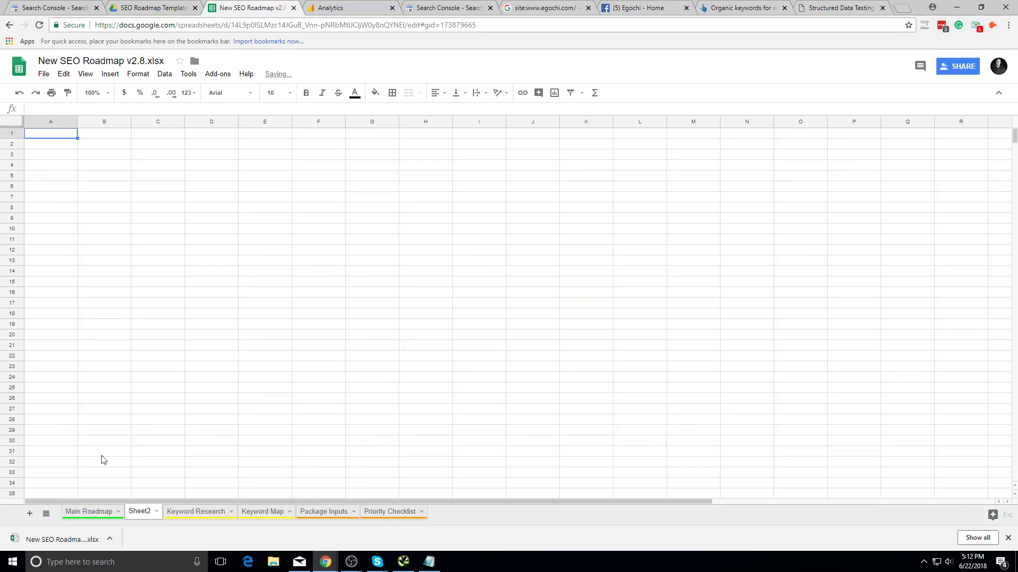
type("Toip")
key("BackSpace")
key("BackSpace")
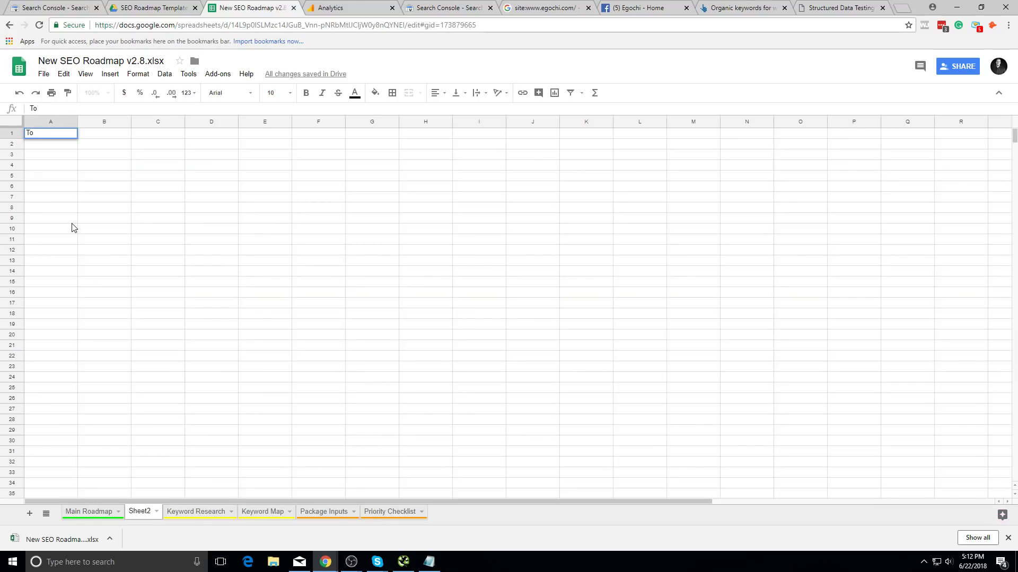
type("p 120")
key("BackSpace")
key("BackSpace")
type("0")
key("Tab")
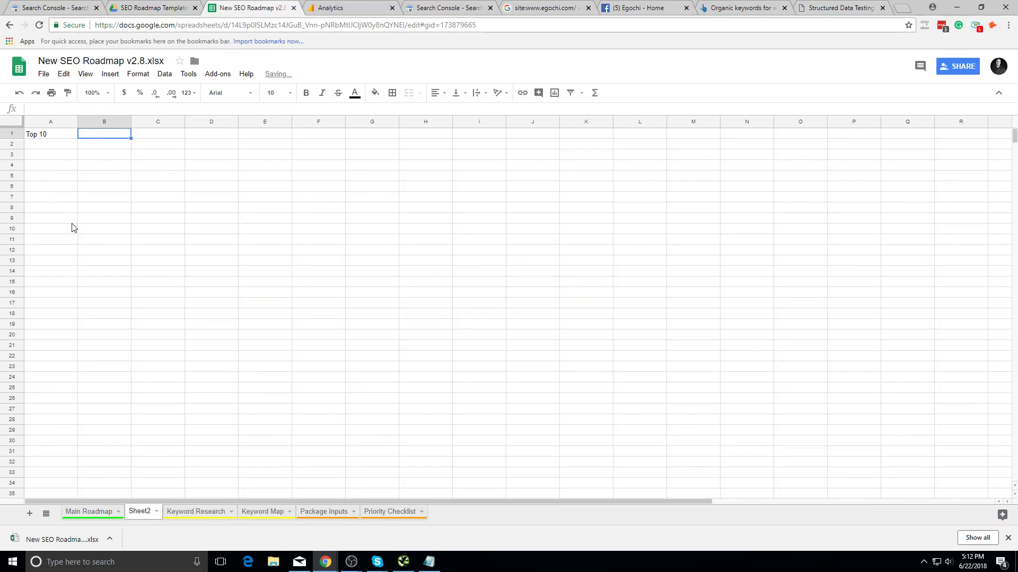
- Enter "Conversion tracking" in cell A2 as the first item under the Top 10 heading
left_click(49, 145)
type("Conve")
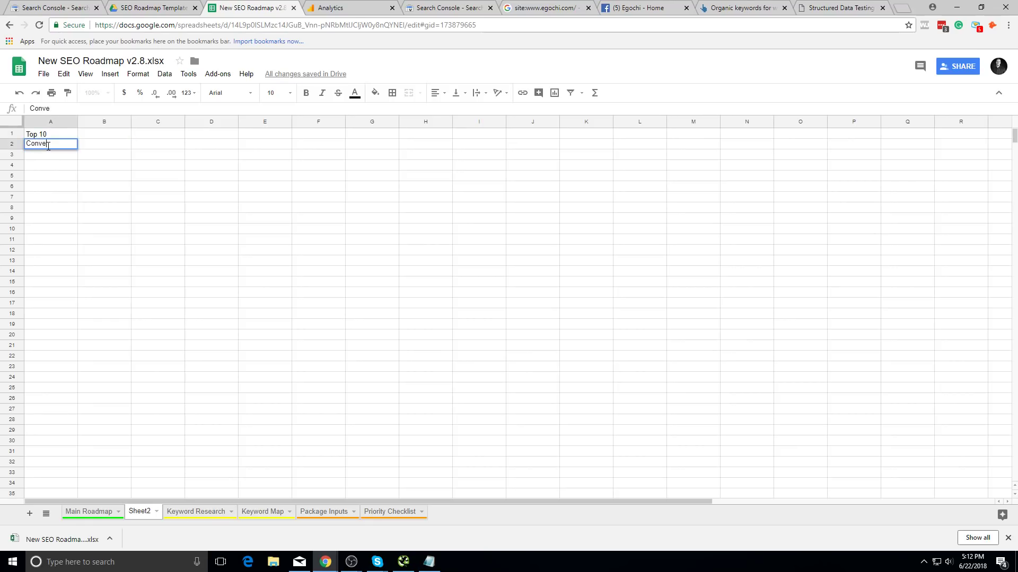
type("rsion tracking for ma")
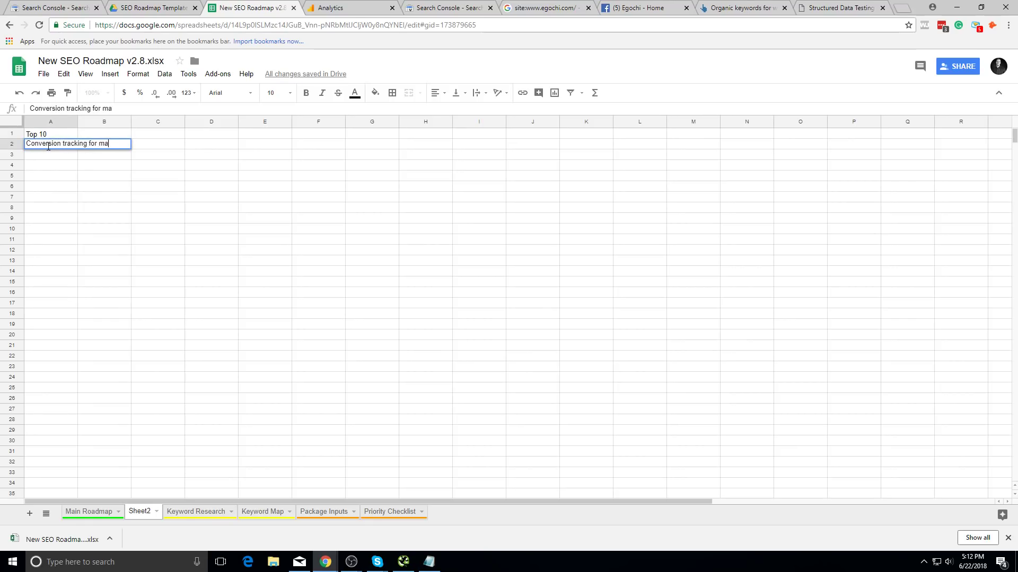
type("in pagers")
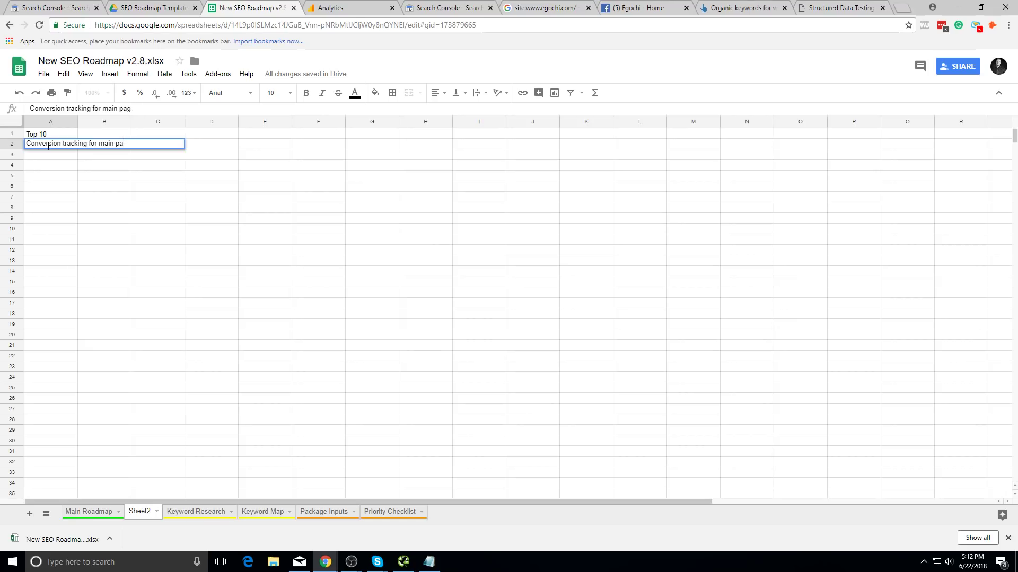
key("BackSpace")
key("BackSpace")
key("BackSpace")
key("BackSpace")
key("BackSpace")
key("BackSpace")
key("BackSpace")
key("BackSpace")
key("BackSpace")
key("Tab")
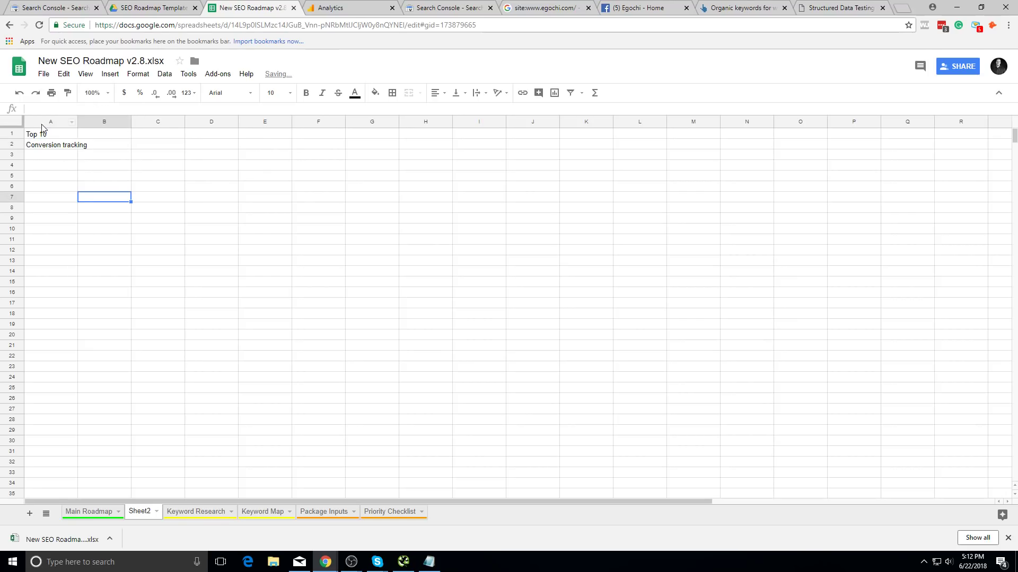
- Widen column A to fit the Conversion tracking text and open cell A3 for editing
left_click_drag(78, 121, 108, 121)
left_click(53, 162)
double_click(53, 157)
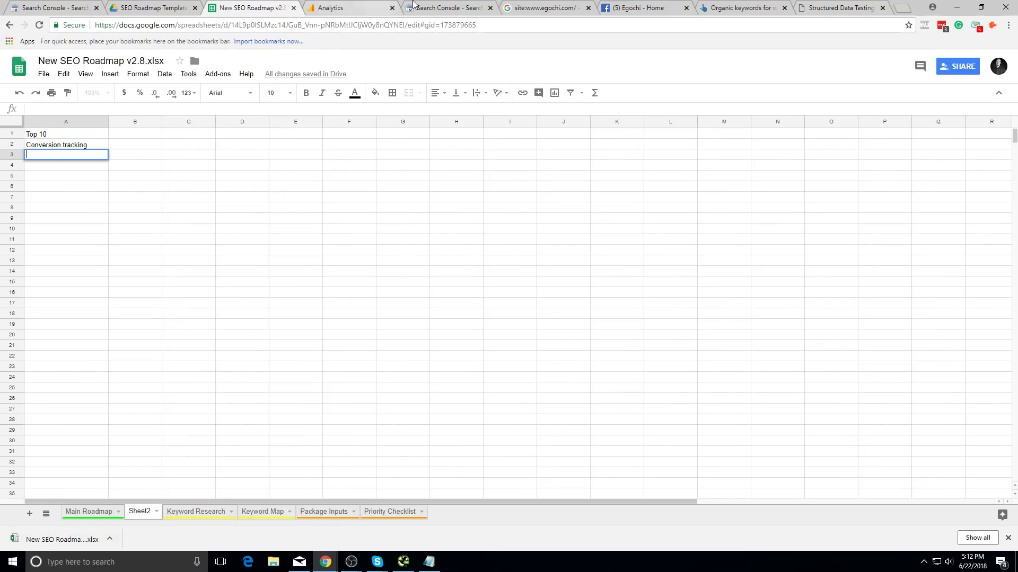
- Review the Indexation items on the Main Roadmap sheet, including Indexation Count Too High, Uncategorized Pages or Posts, Post Tags and Media Attachments
left_click(106, 512)
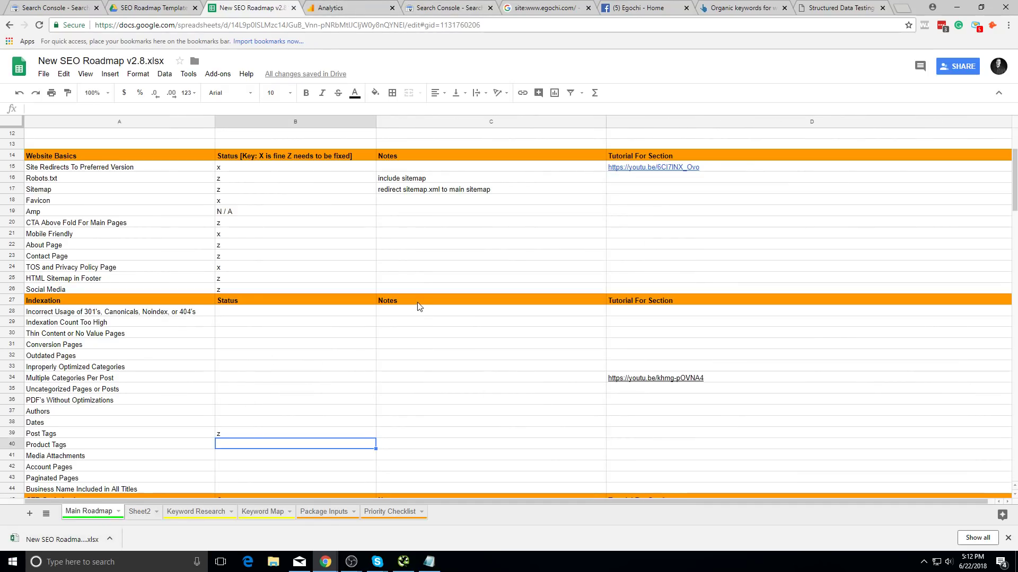
left_click(319, 322)
left_click(320, 434)
left_click(320, 456)
left_click(320, 434)
left_click(320, 389)
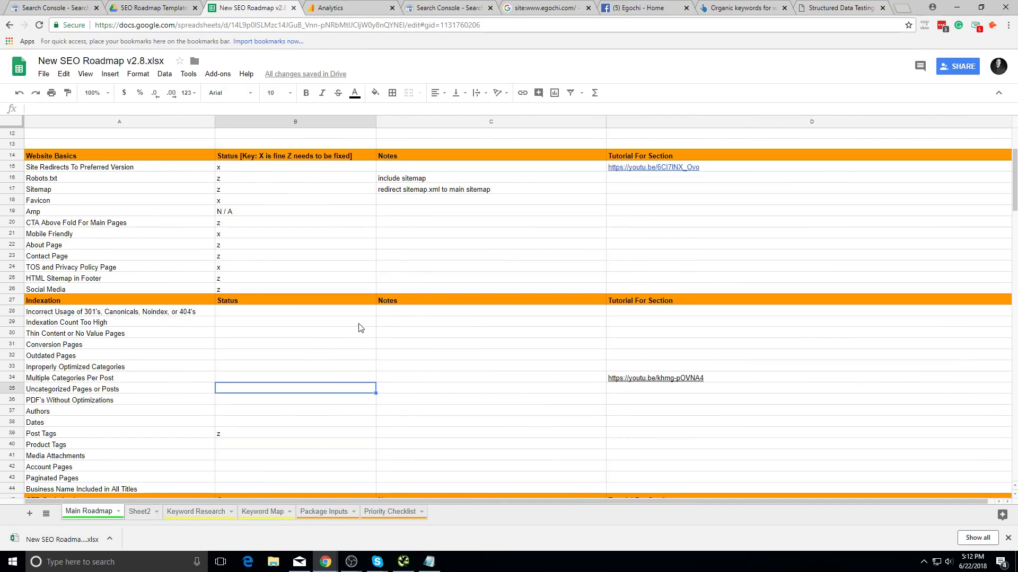
left_click(320, 322)
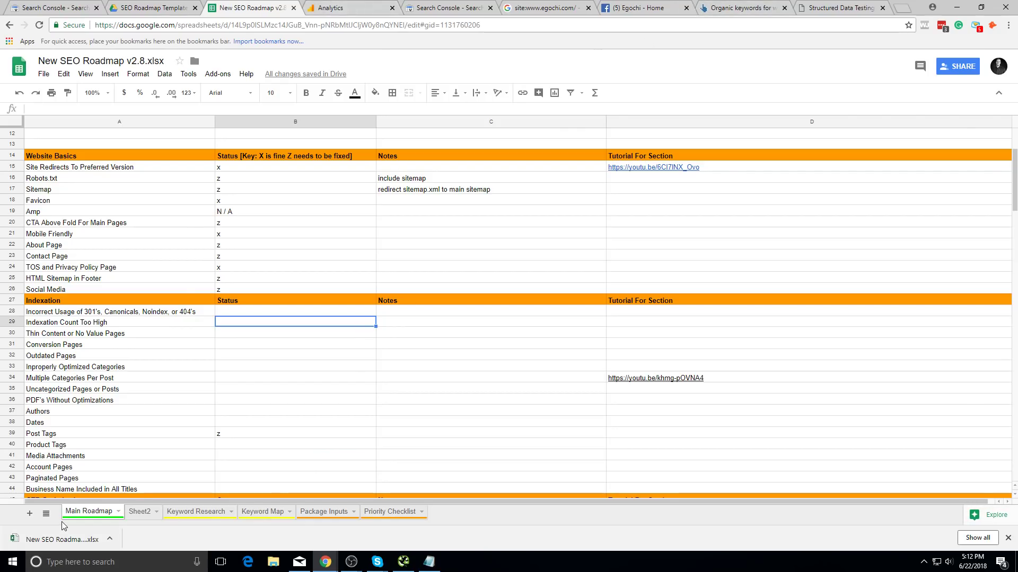
- On Sheet2, enter "Go through your top pages being indexed on Google and see which are worth keeping and which are worth optimizing" in A3, widening column A
left_click(127, 512)
type("Go t")
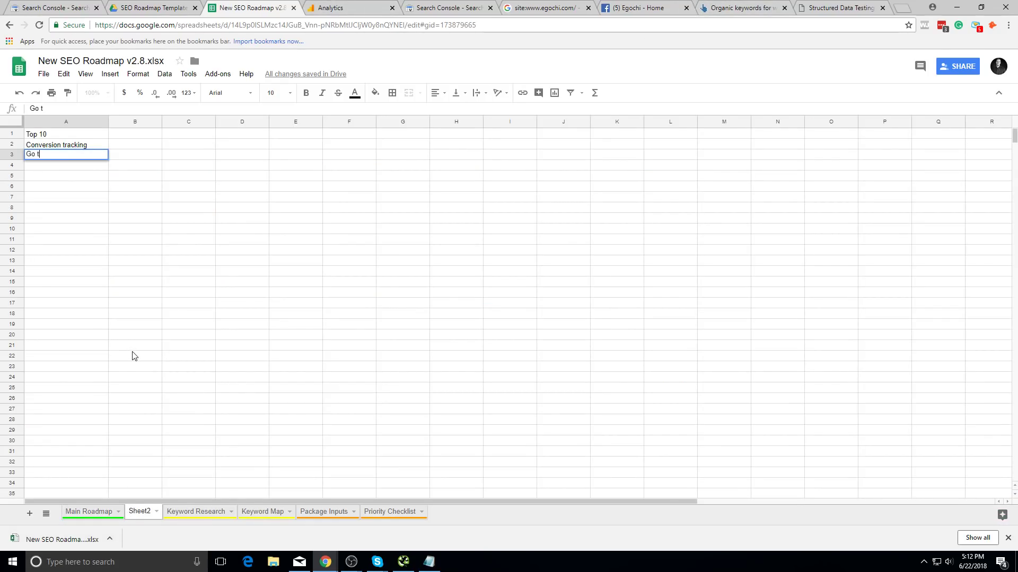
type("hrough your top pages o")
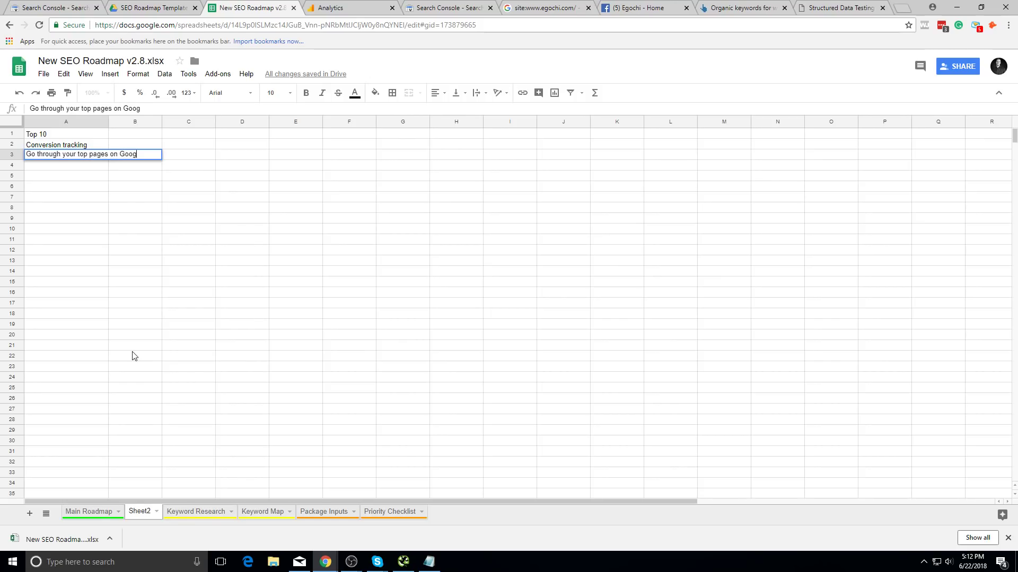
type("n Goo")
key("BackSpace")
key("BackSpace")
key("BackSpace")
key("BackSpace")
key("BackSpace")
key("BackSpace")
type("being indexed ")
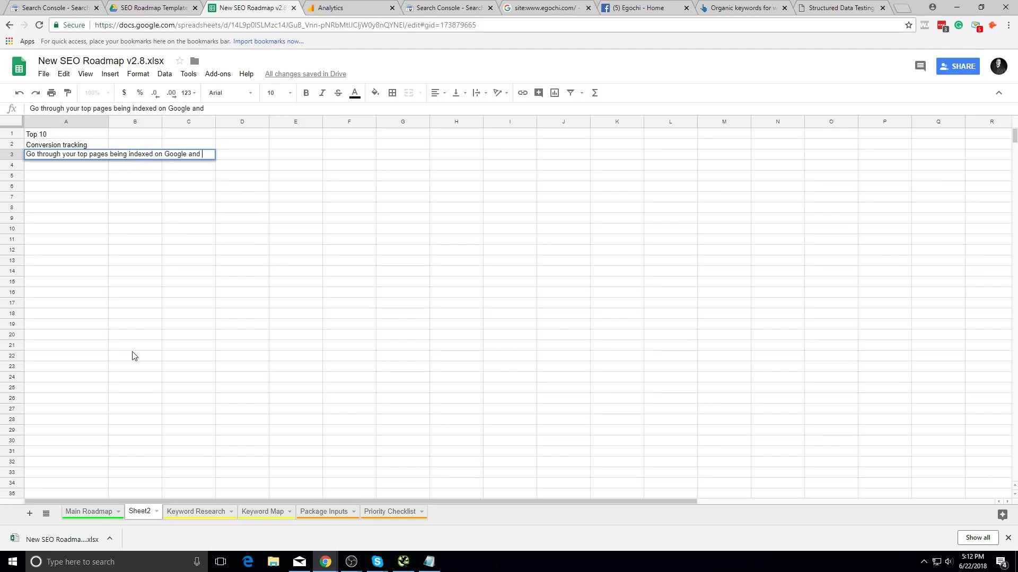
type("onm  see wh")
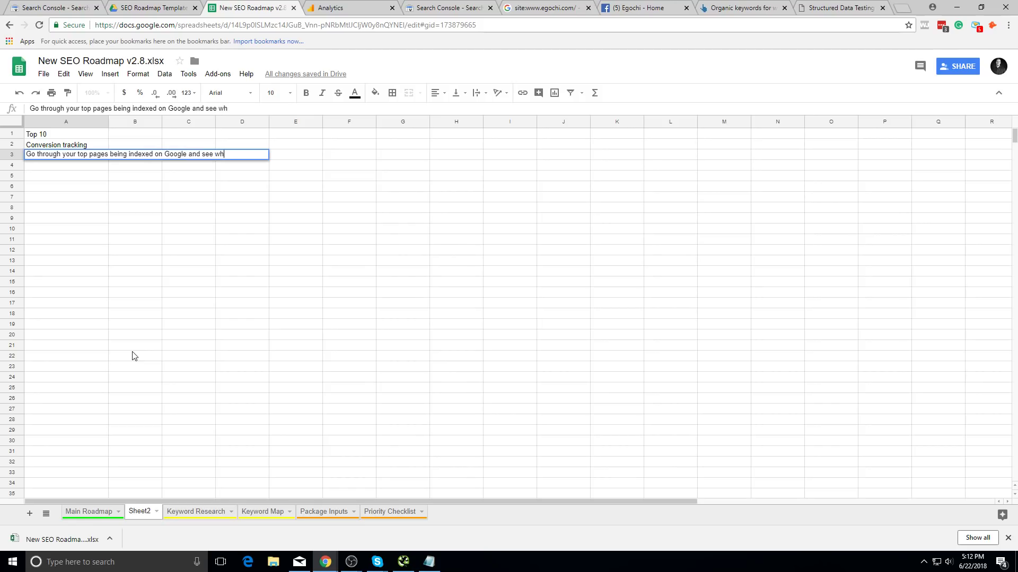
type("th kee")
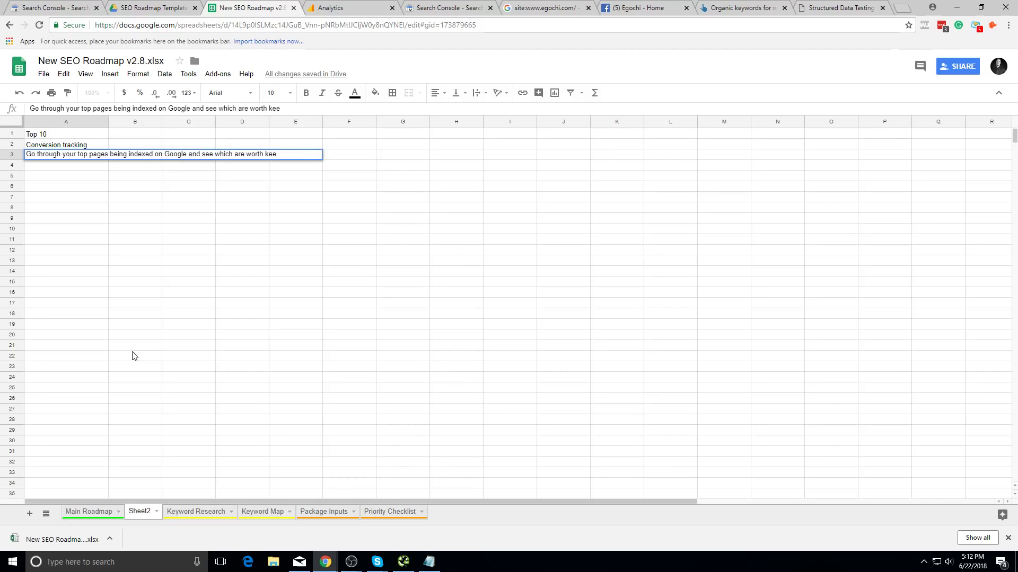
type("ping and which are worth optim")
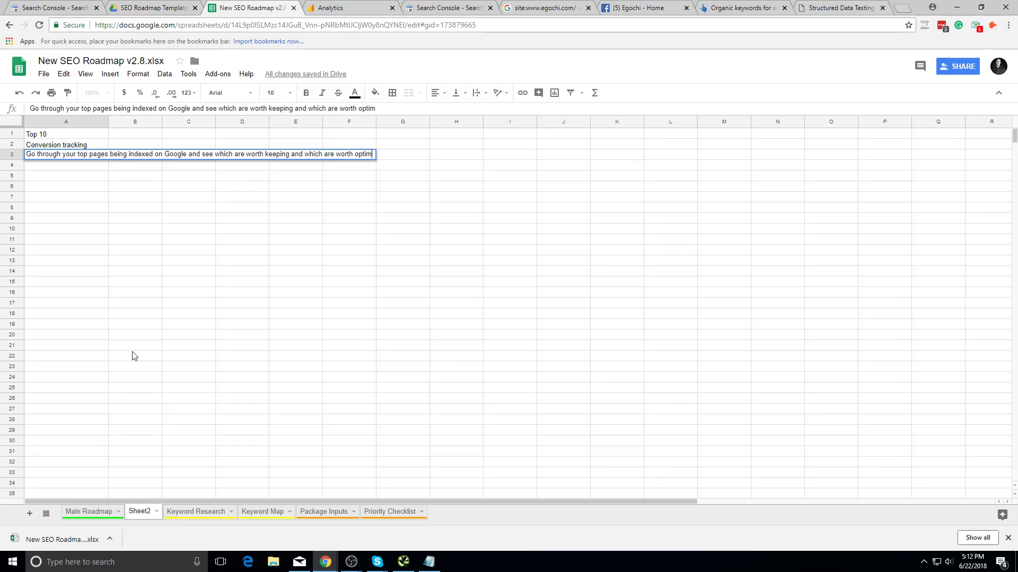
type("izing")
left_click(134, 355)
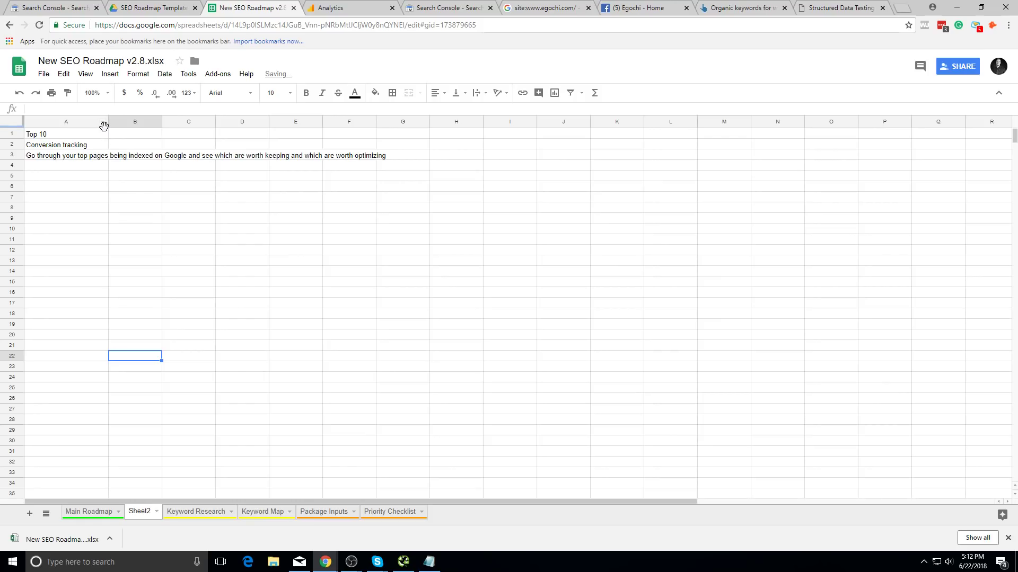
left_click_drag(109, 124, 403, 127)
left_click(429, 281)
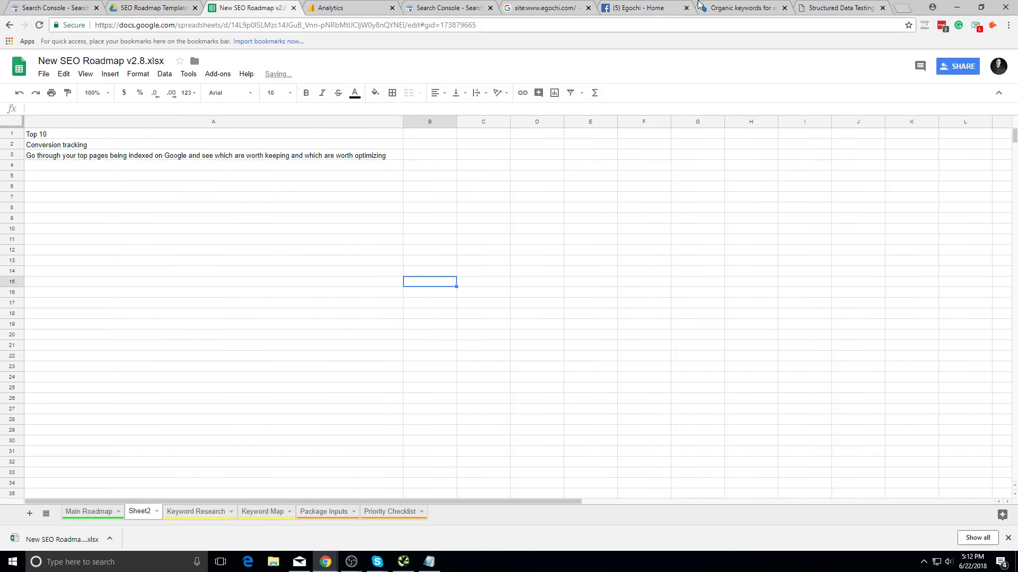
left_click(585, 7)
scroll(352, 325, "up", 3)
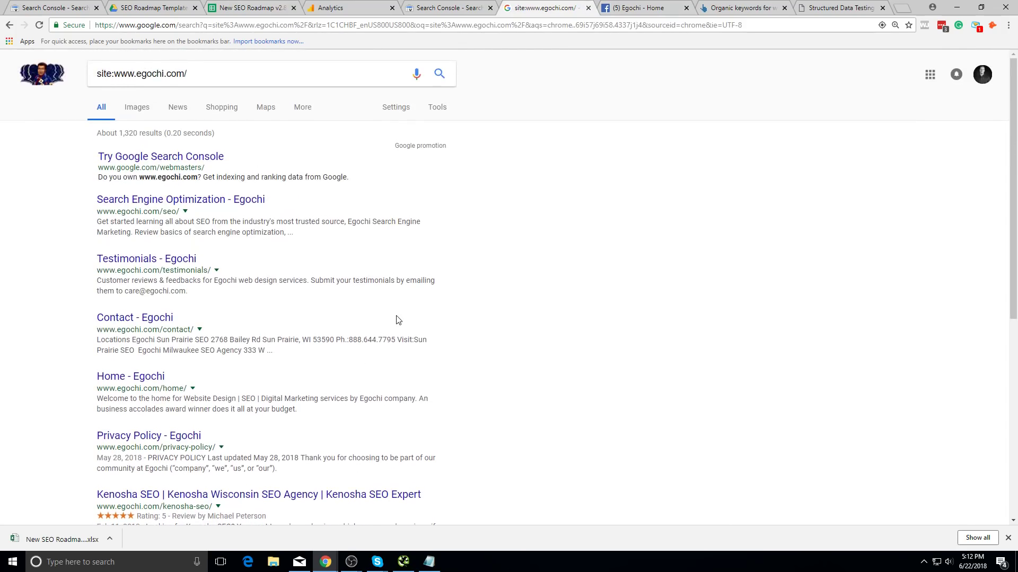
scroll(354, 336, "down", 5)
scroll(320, 341, "up", 5)
scroll(320, 341, "up", 1)
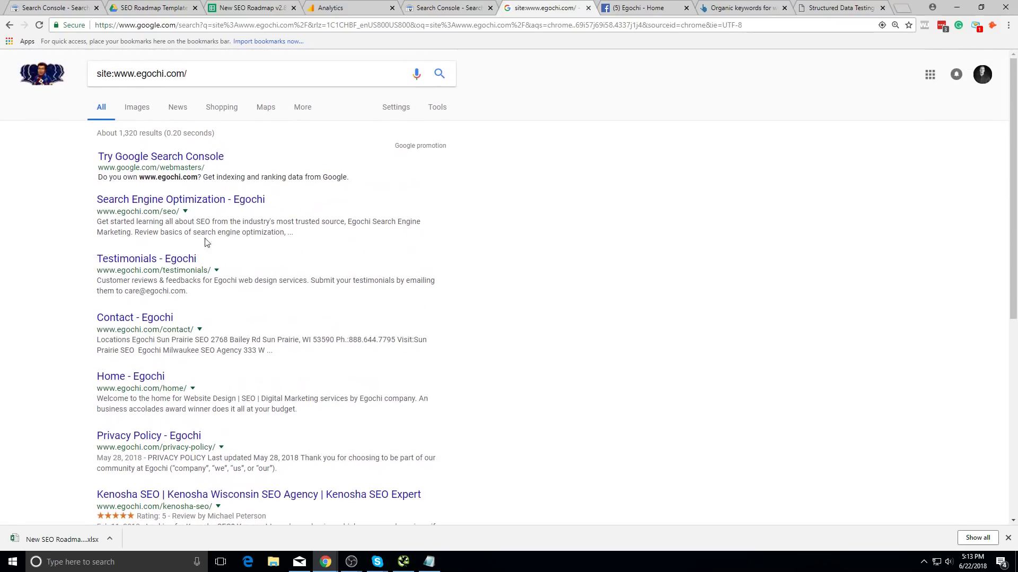
right_click(221, 195)
left_click(272, 175)
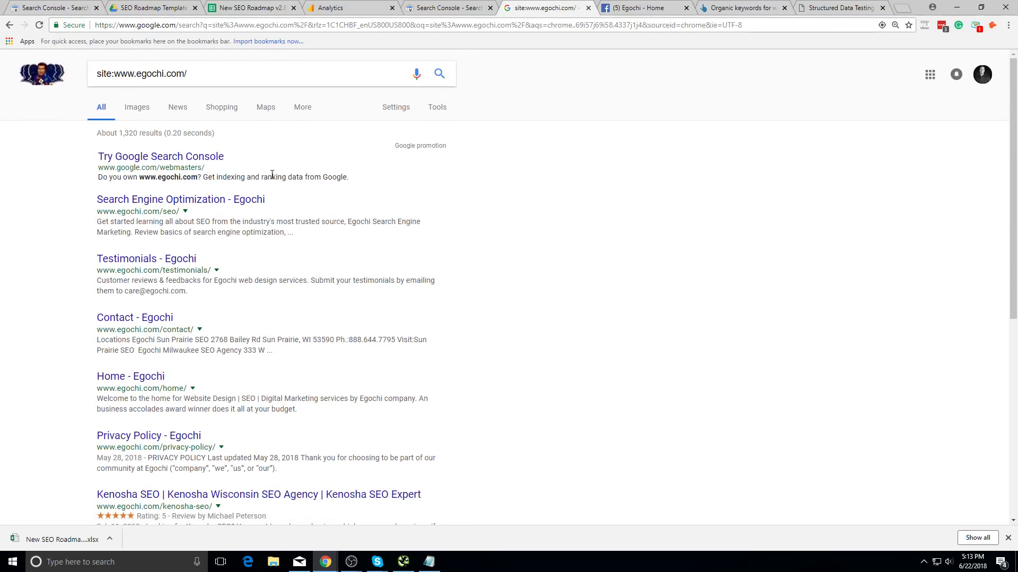
right_click(244, 197)
left_click(265, 211)
left_click(594, 9)
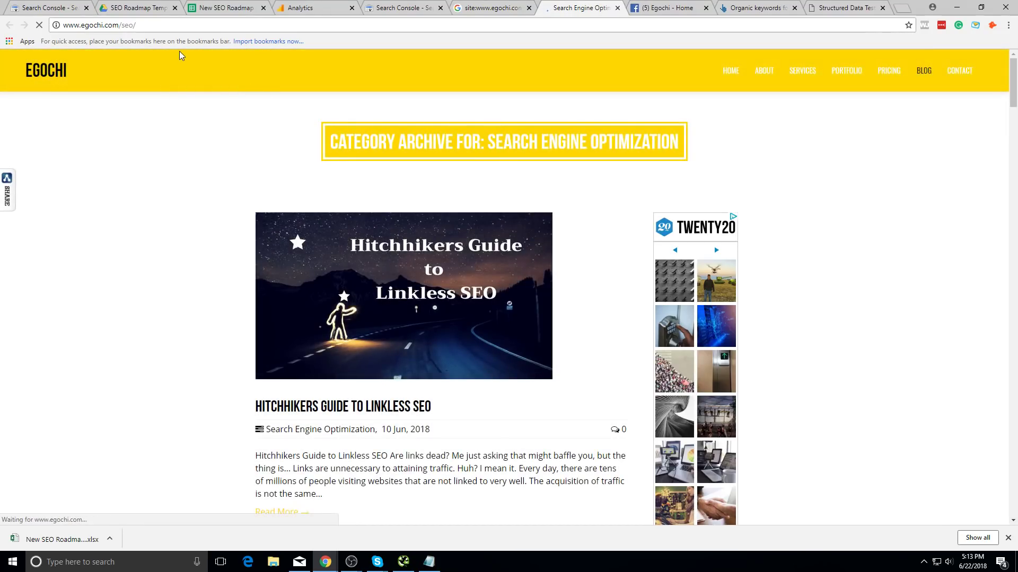
scroll(222, 209, "down", 7)
scroll(222, 209, "down", 14)
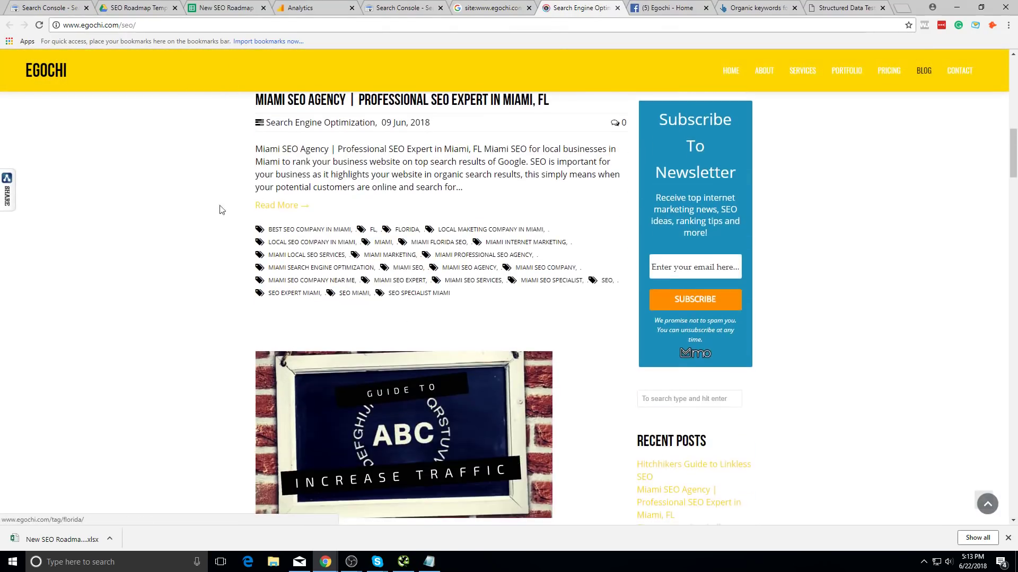
scroll(222, 209, "down", 20)
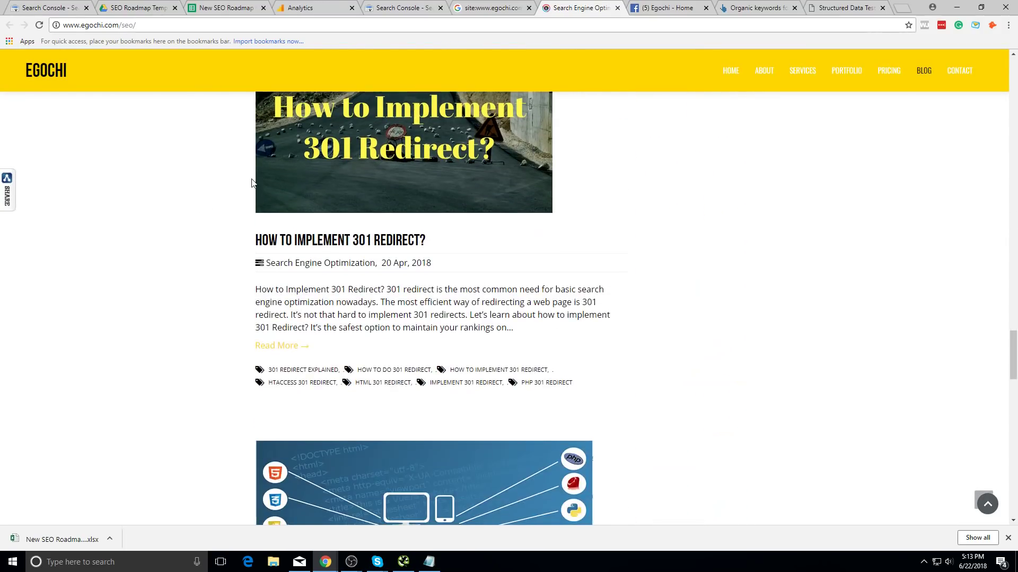
scroll(251, 183, "down", 10)
scroll(252, 183, "up", 1)
left_click(469, 25)
key("ctrl+c")
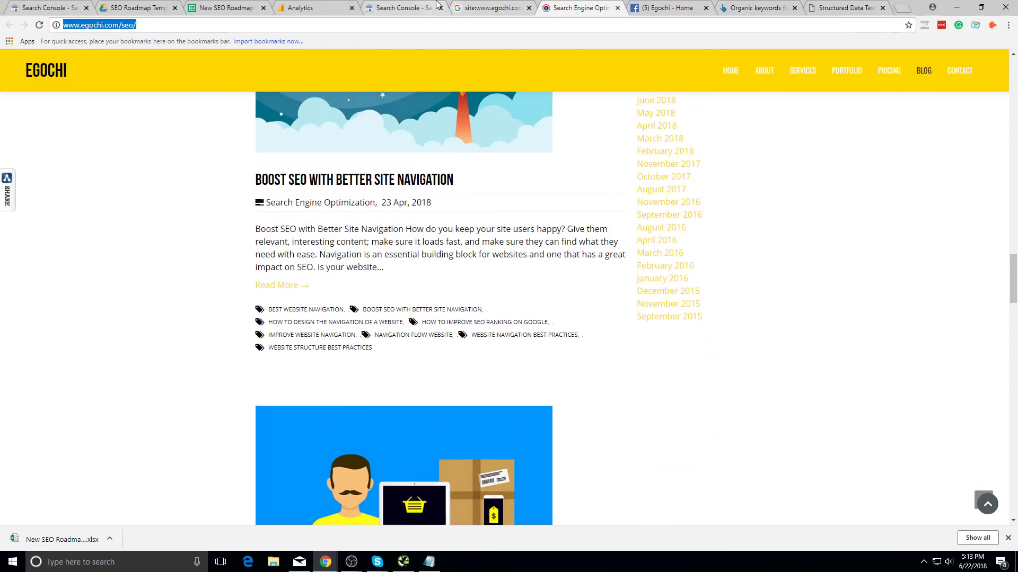
left_click(436, 4)
key("ctrl+f")
key("ctrl+v")
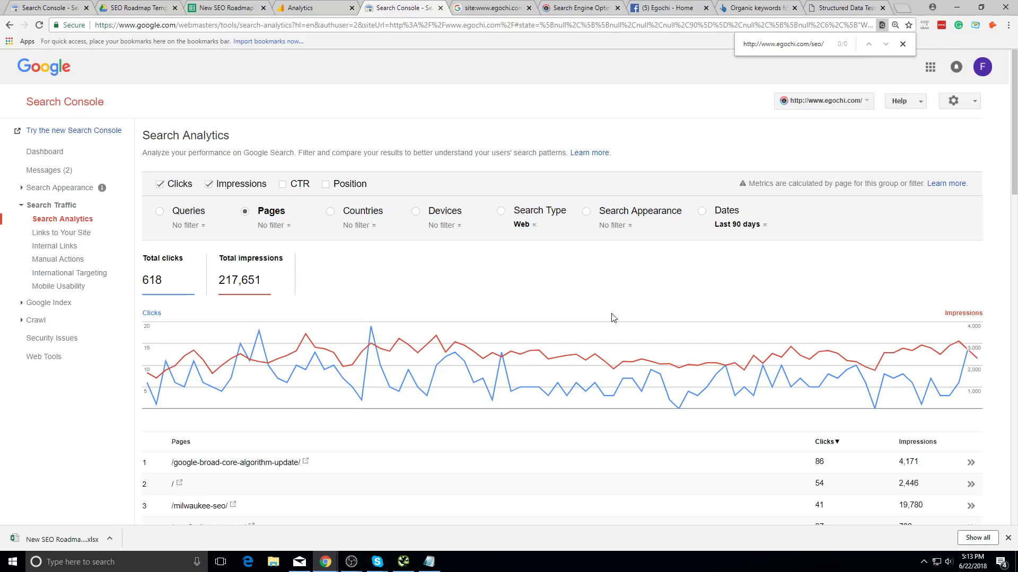
scroll(613, 300, "down", 10)
scroll(635, 296, "up", 10)
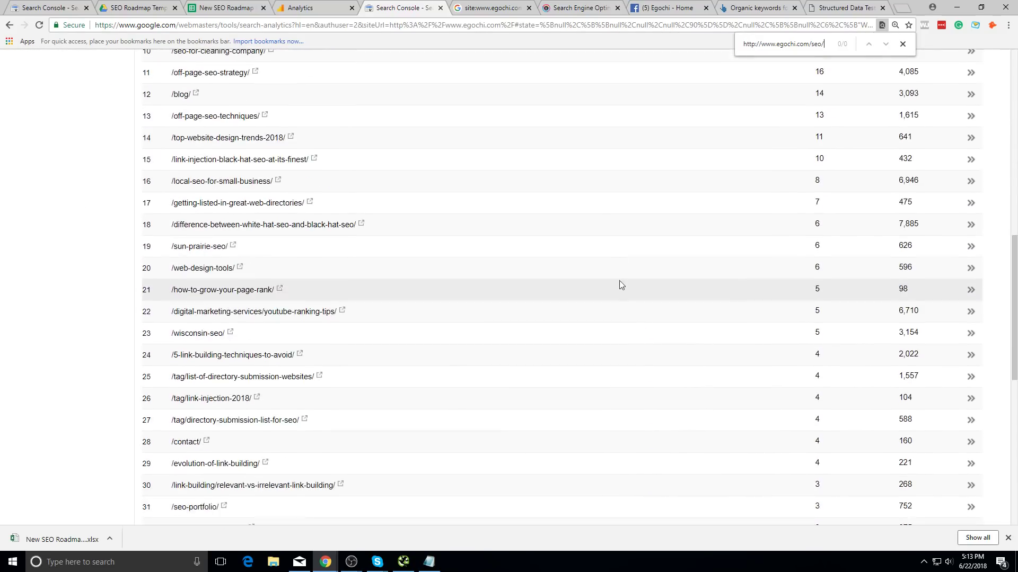
left_click(244, 5)
left_click(387, 6)
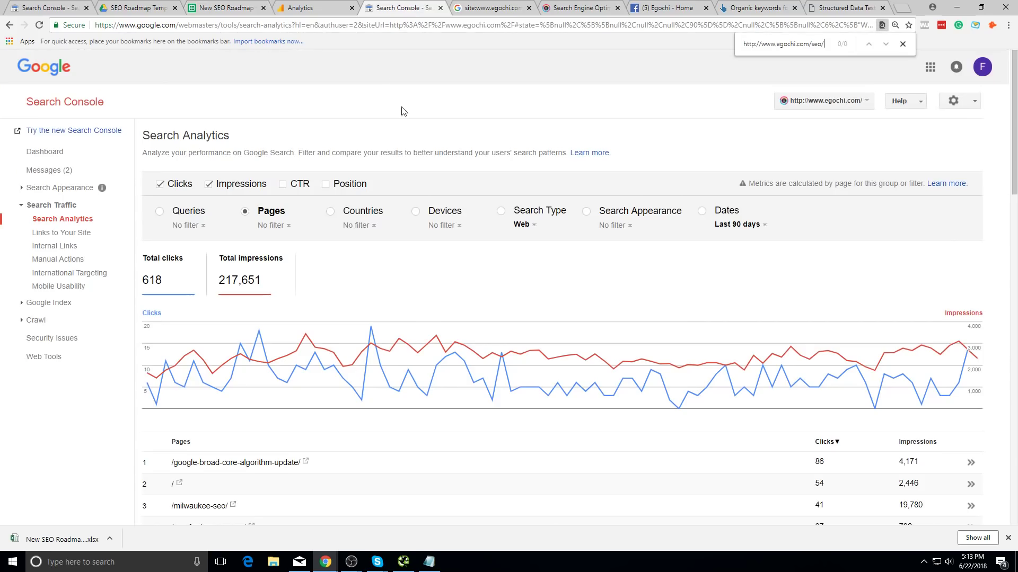
- Open the Search Engine Optimization result from Google in another new tab and close the Google results tab
left_click(503, 7)
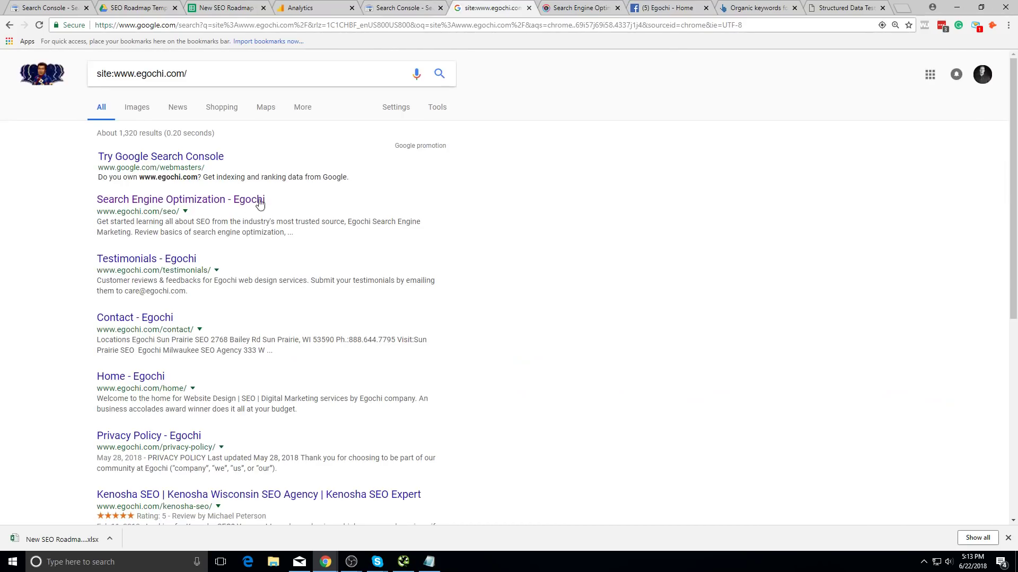
right_click(233, 204)
left_click(265, 208)
left_click(520, 6)
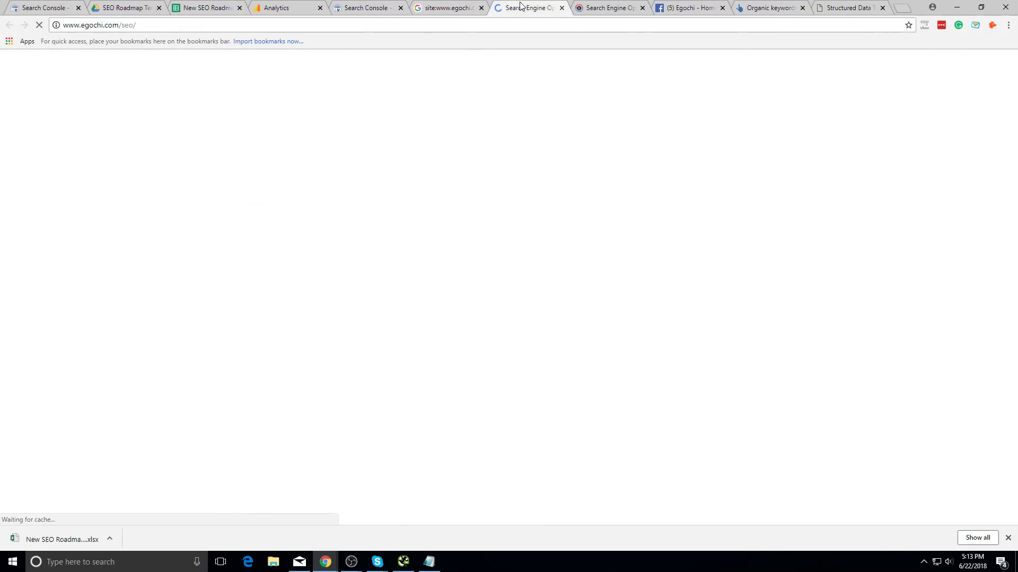
left_click(481, 7)
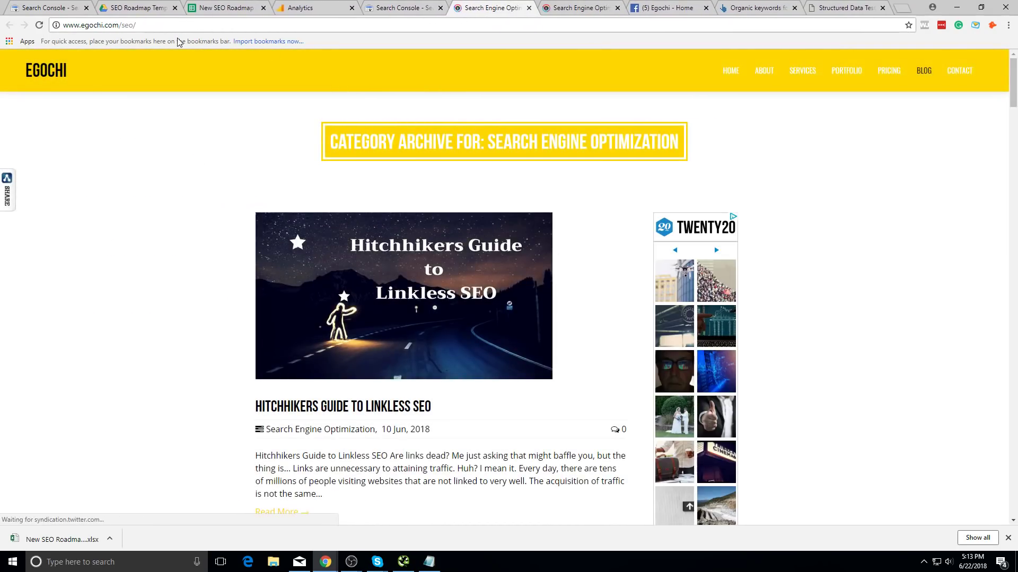
left_click(131, 26)
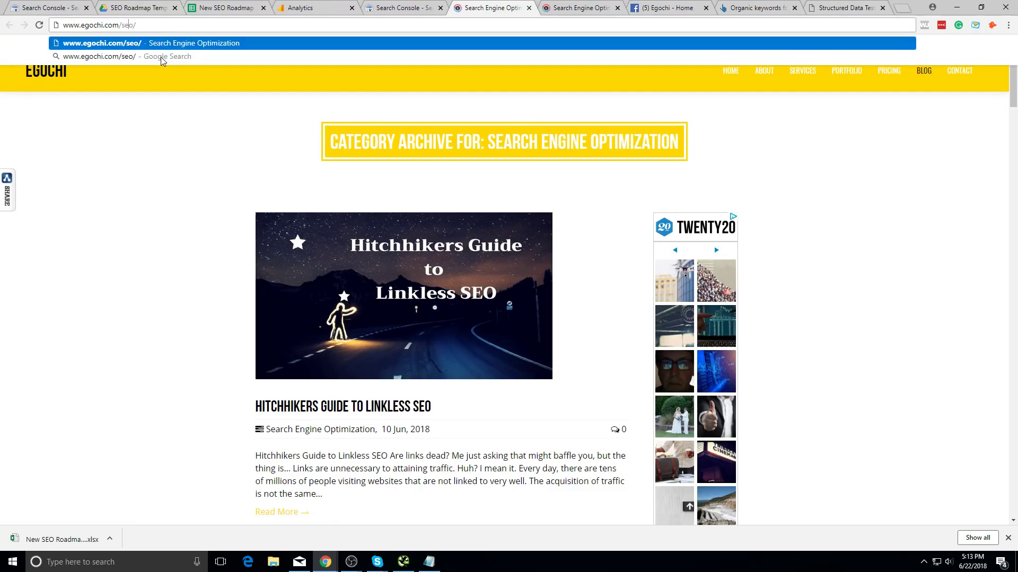
key("Return")
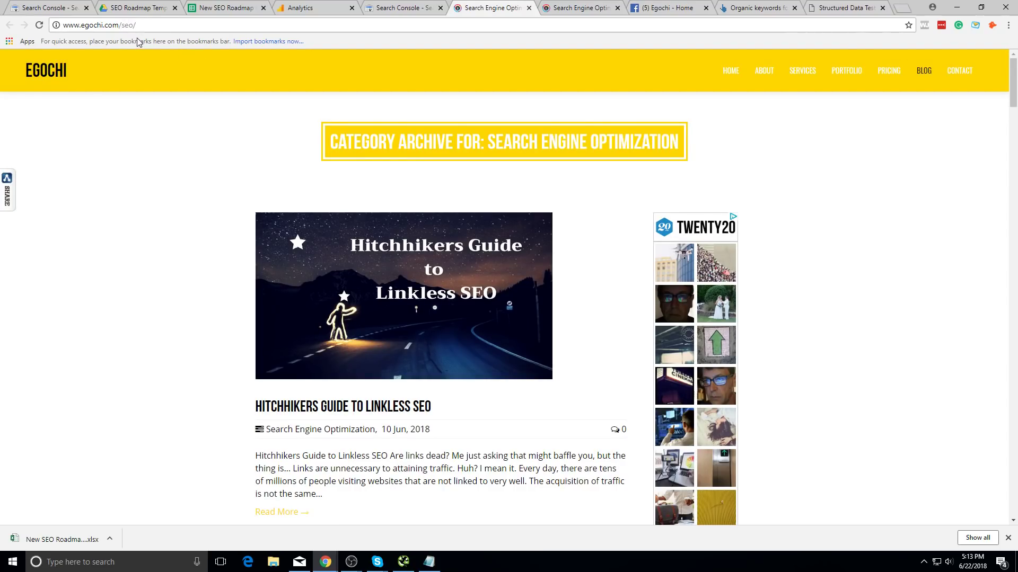
left_click_drag(122, 24, 116, 25)
left_click(166, 44)
type("/")
type("blog/cat")
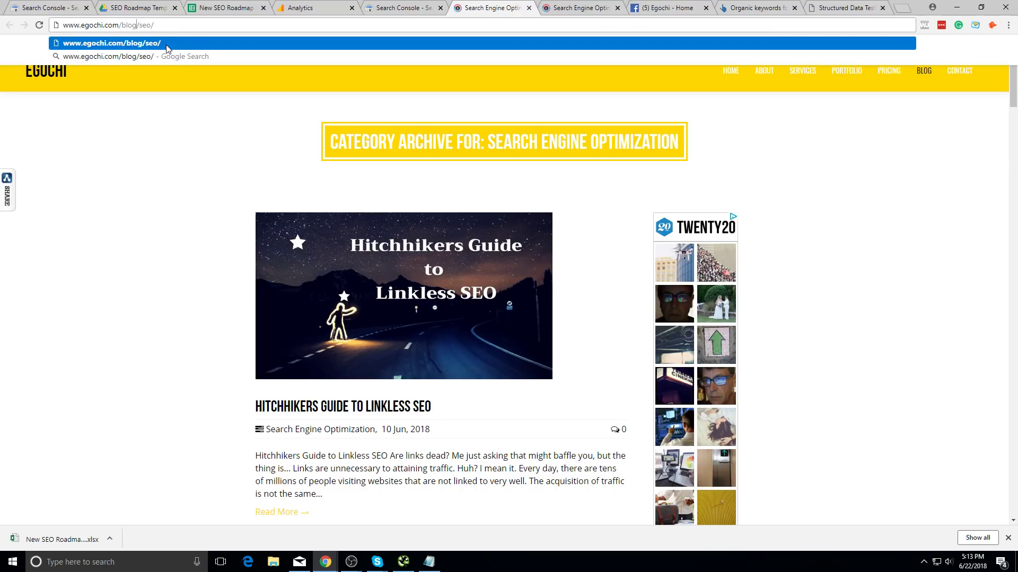
type("egory/")
key("Return")
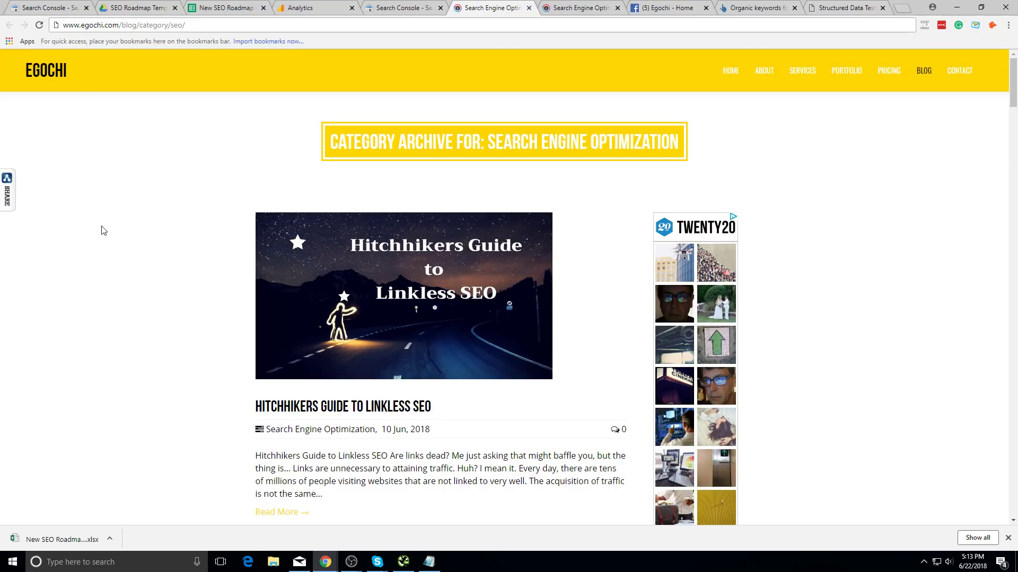
left_click(179, 25)
key("ctrl+c")
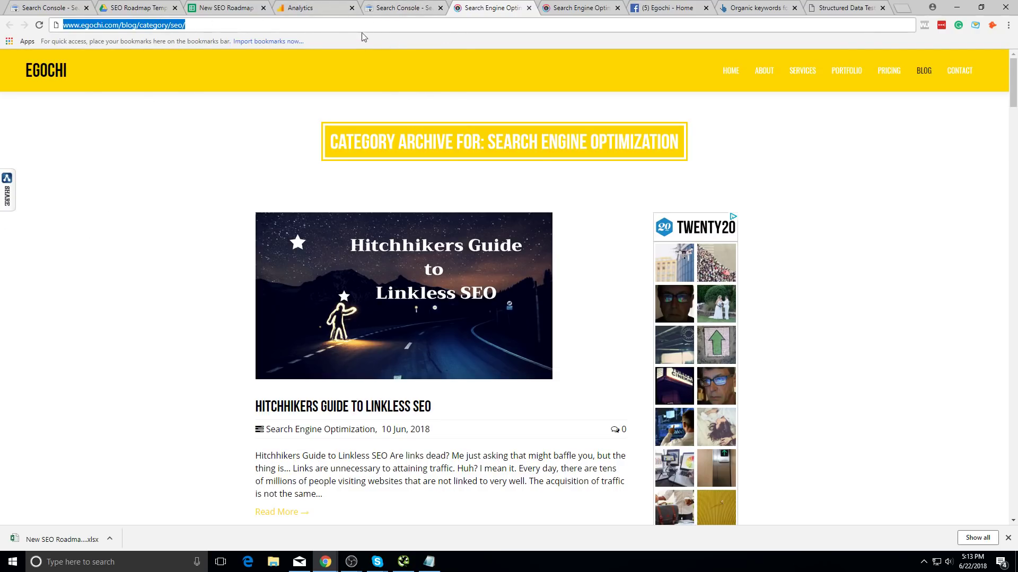
left_click(228, 7)
left_click(245, 313)
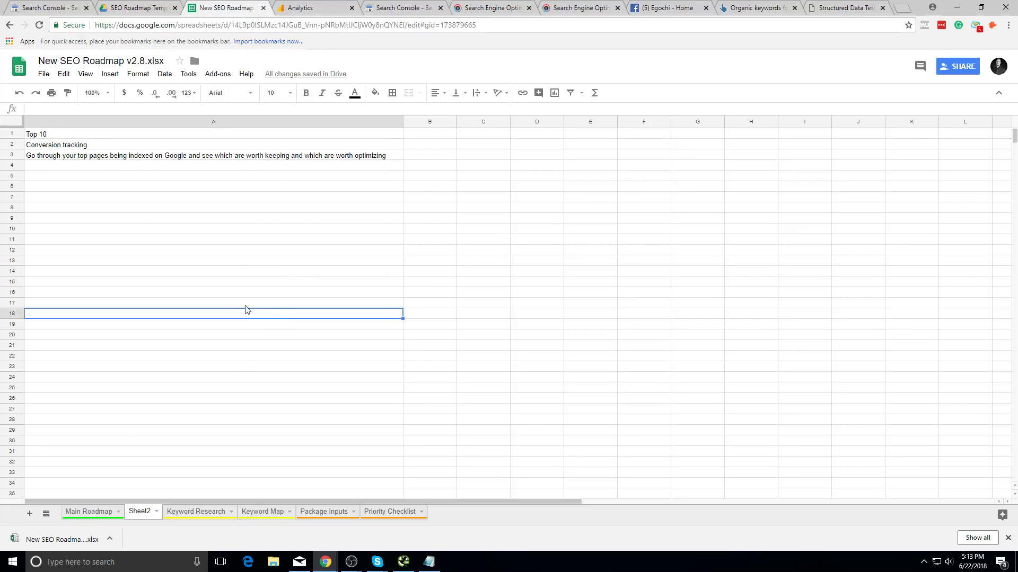
left_click(101, 516)
scroll(215, 377, "down", 3)
scroll(201, 375, "down", 3)
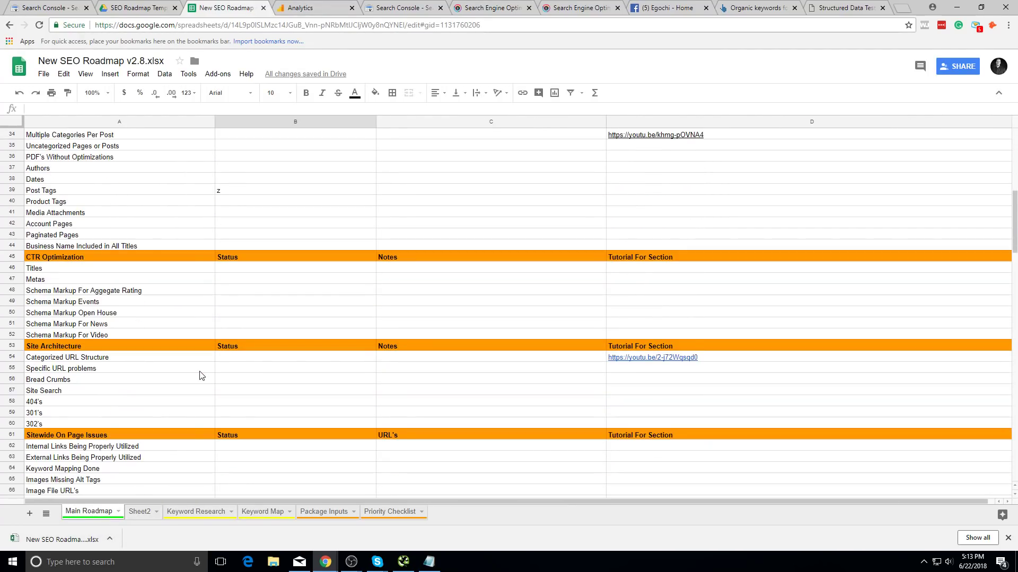
left_click(238, 283)
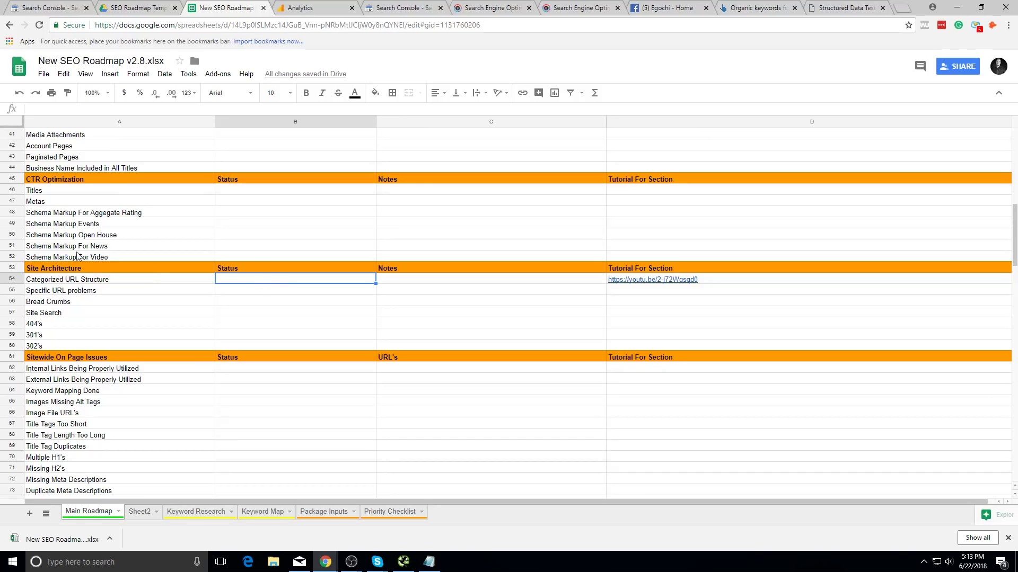
type("z")
key("Tab")
key("ctrl+v")
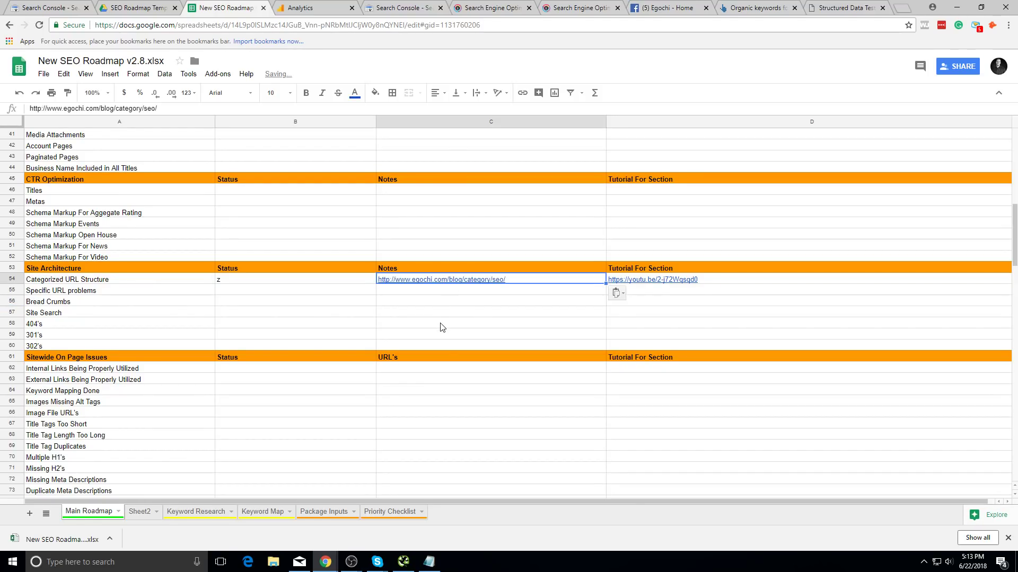
left_click(442, 325)
left_click(477, 281)
left_click(493, 357)
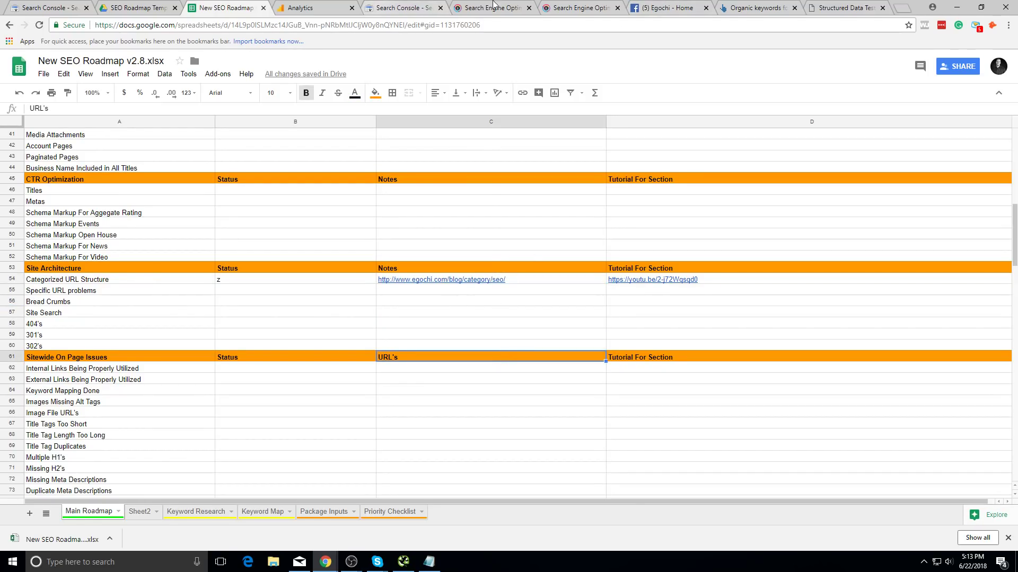
left_click(542, 7)
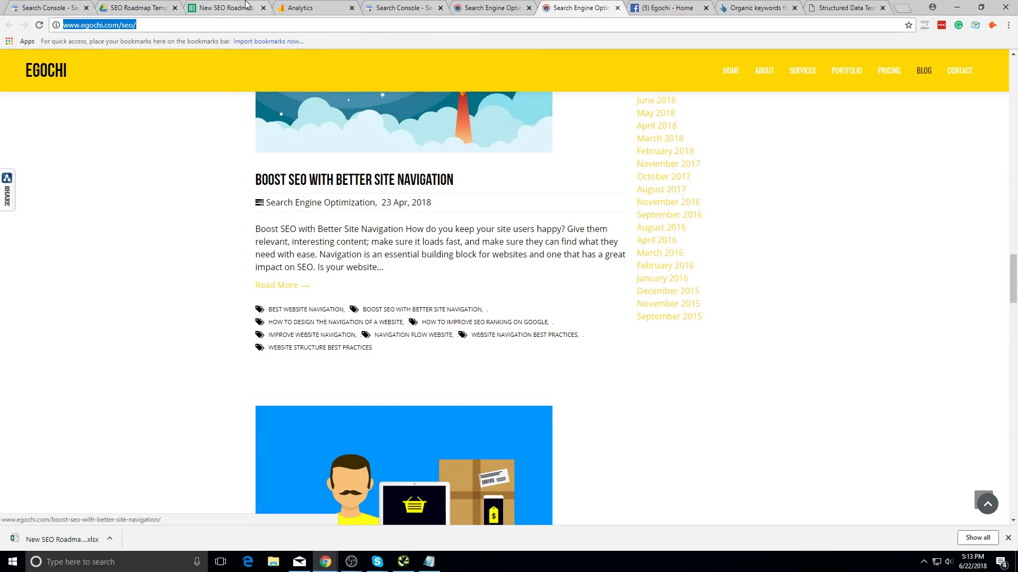
left_click(48, 7)
scroll(306, 450, "down", 4)
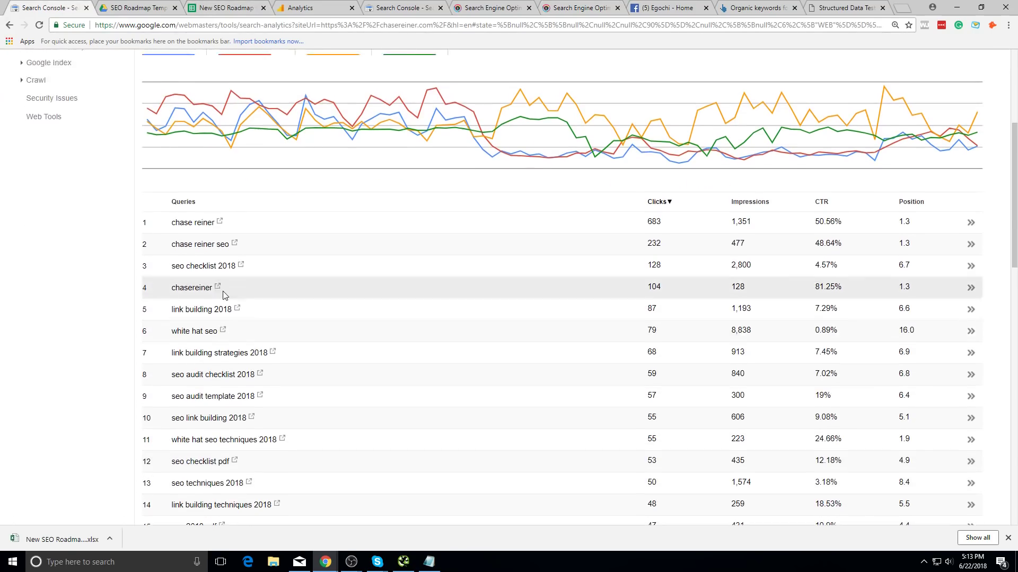
scroll(220, 291, "up", 4)
left_click(268, 7)
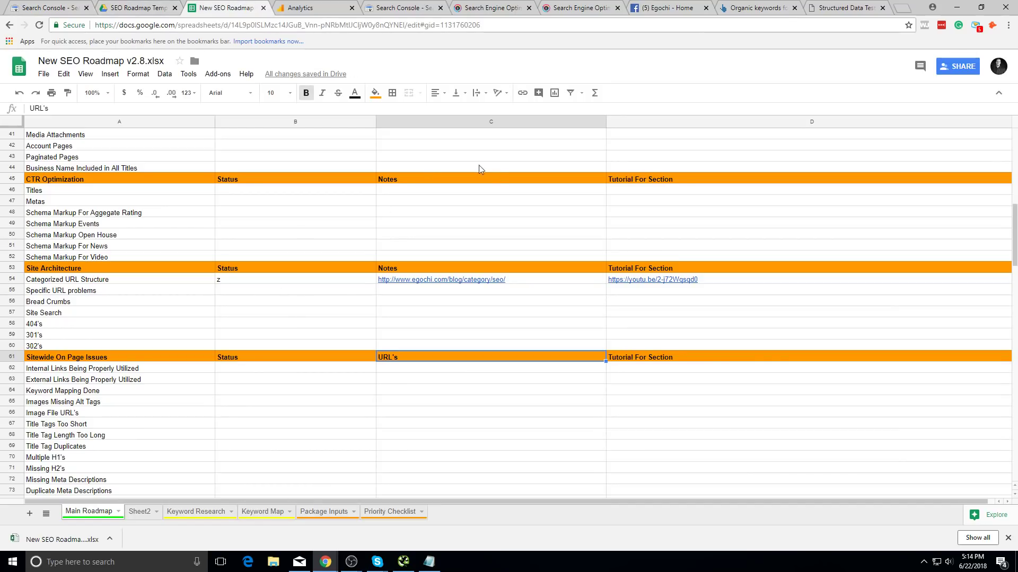
left_click(419, 7)
left_click(493, 7)
left_click(566, 12)
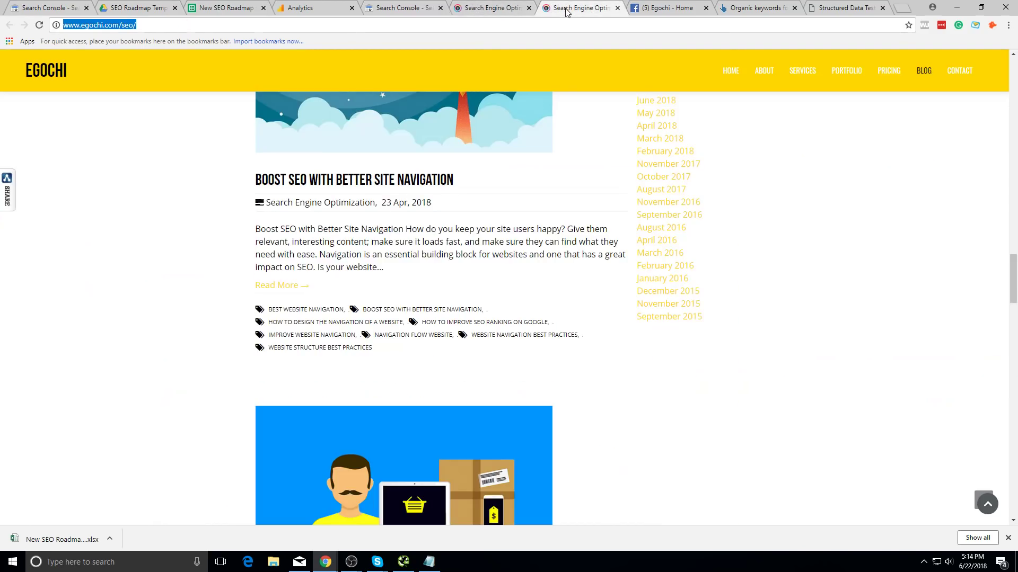
key("ctrl+c")
left_click(424, 7)
key("ctrl+f")
key("ctrl+v")
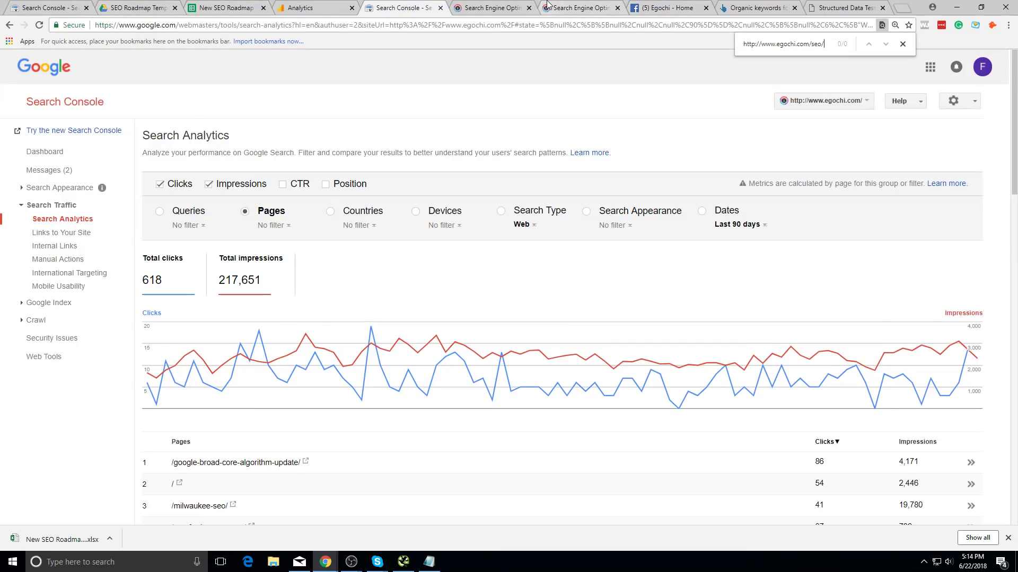
key("ctrl+Tab")
key("ctrl+Tab")
left_click(499, 4)
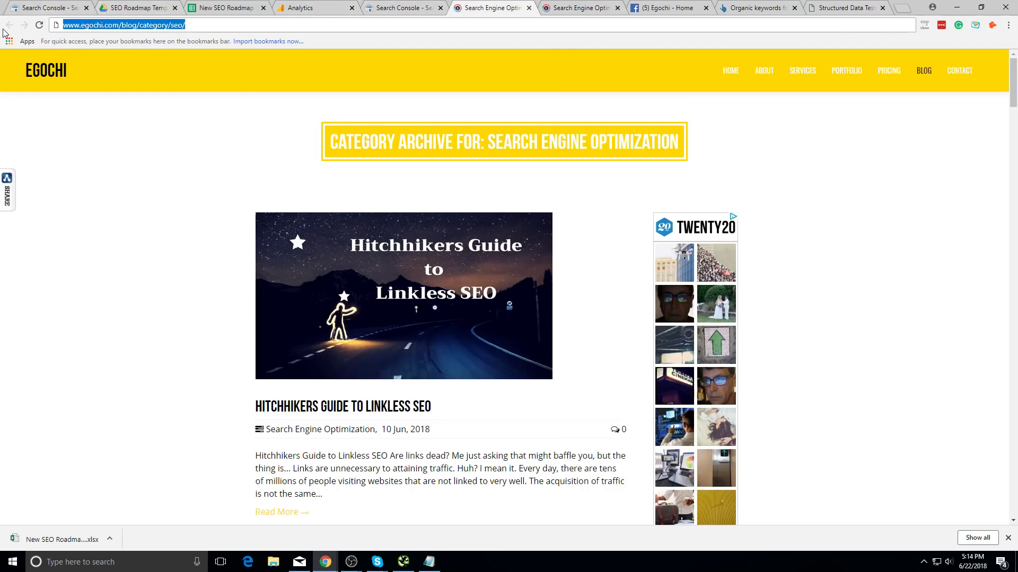
left_click(574, 5)
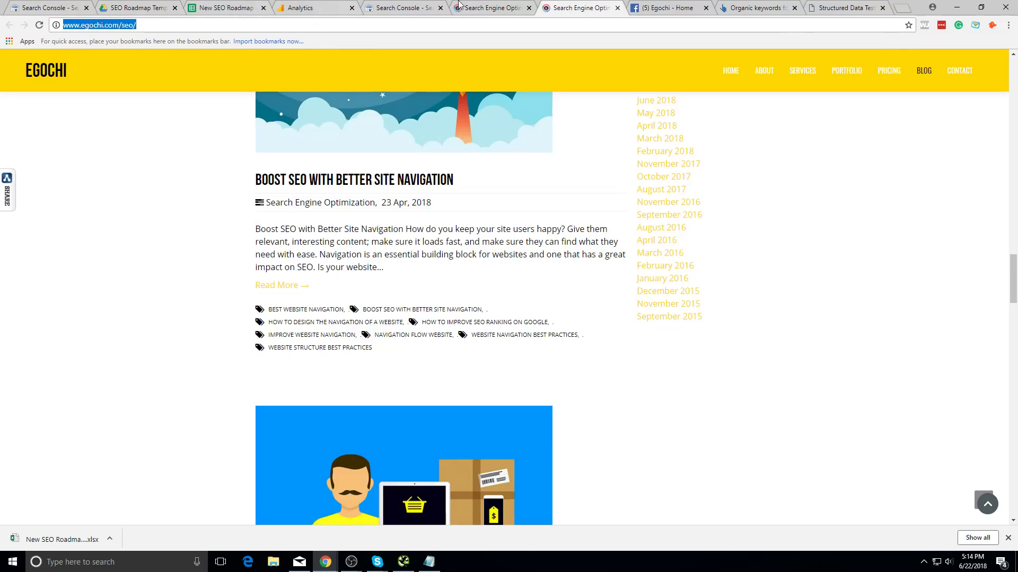
left_click(617, 8)
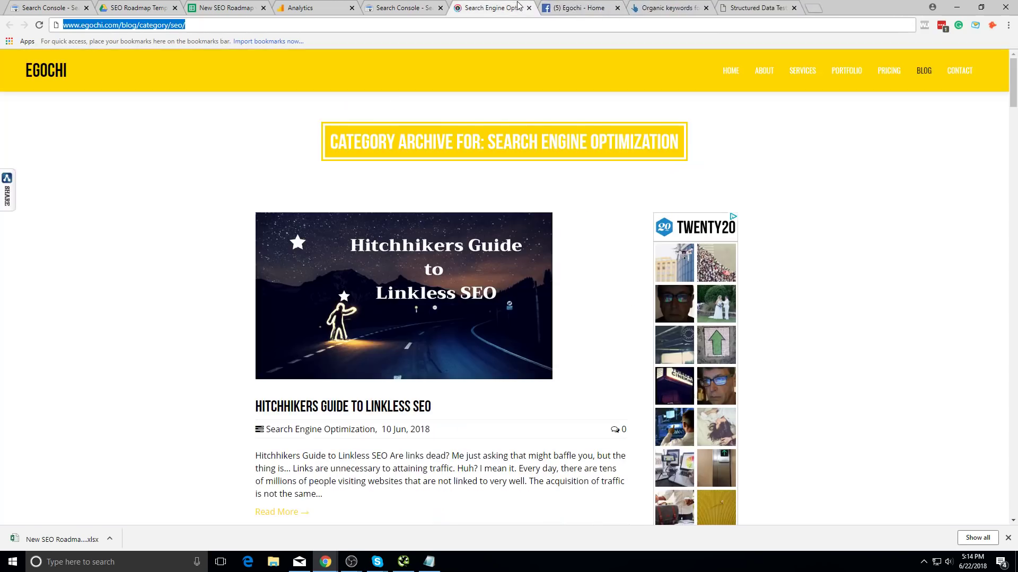
left_click(529, 7)
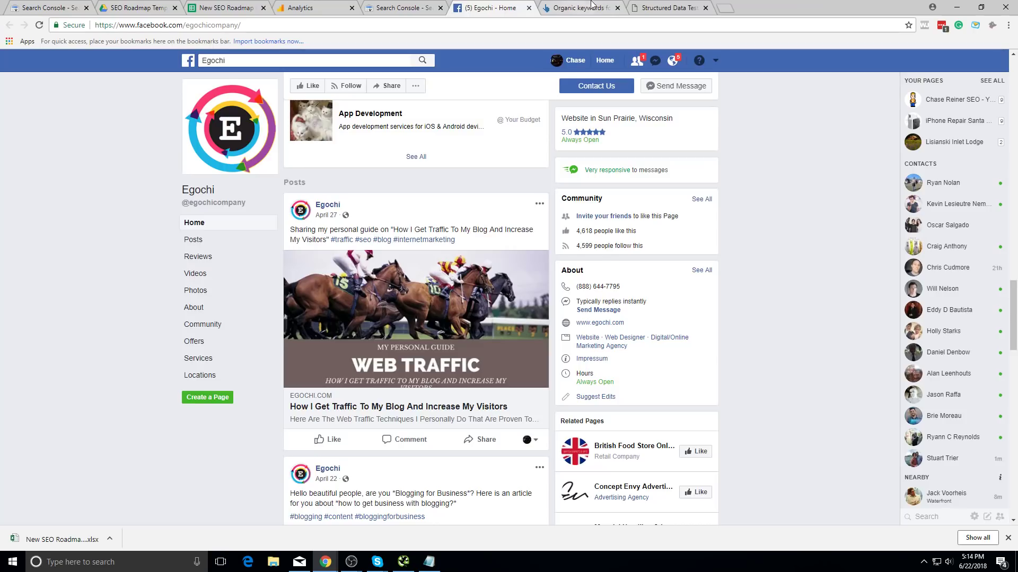
left_click(668, 7)
left_click(725, 7)
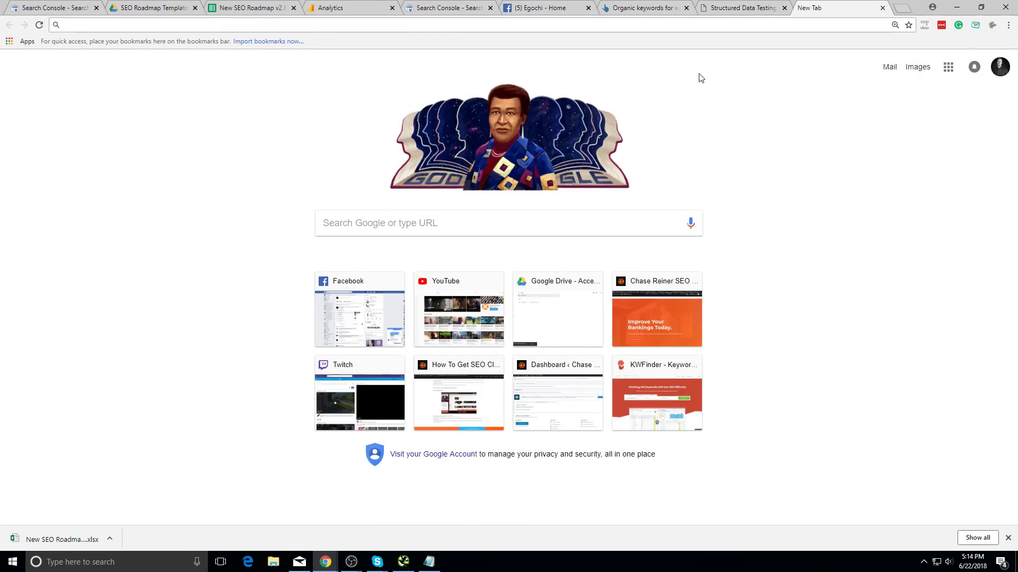
key("ctrl+v")
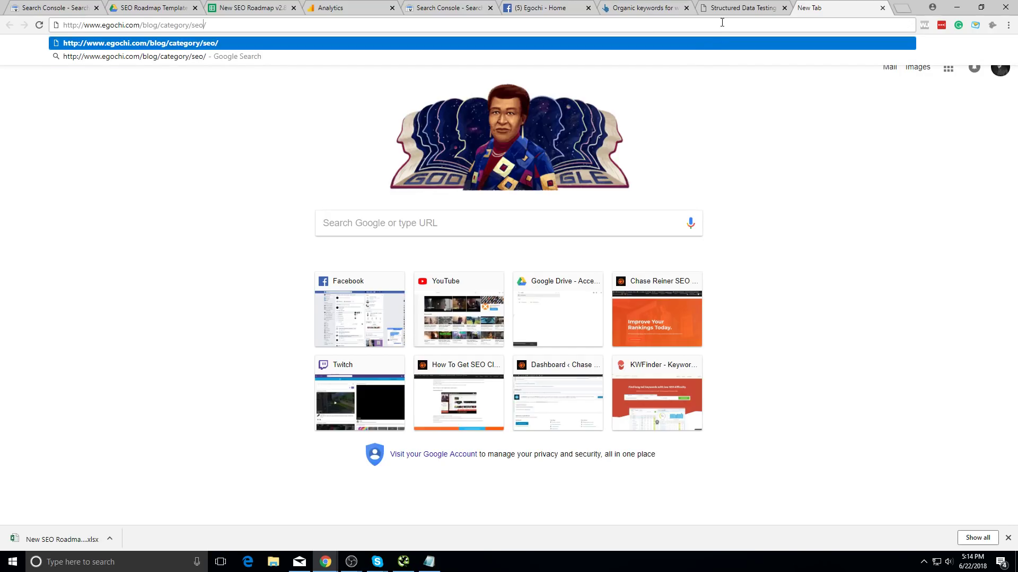
key("Home")
type("site:")
key("Return")
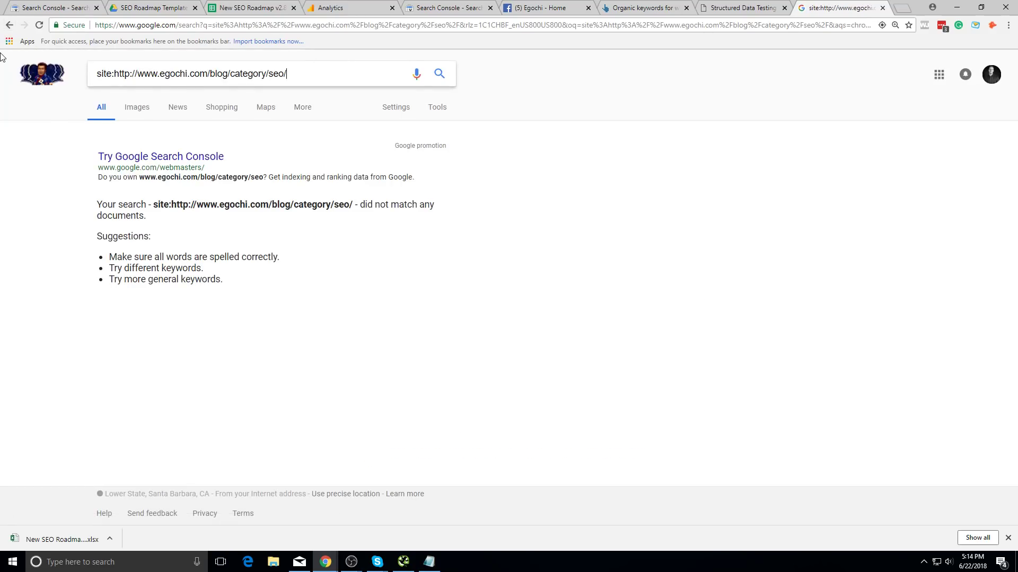
left_click(9, 25)
key("ctrl+v")
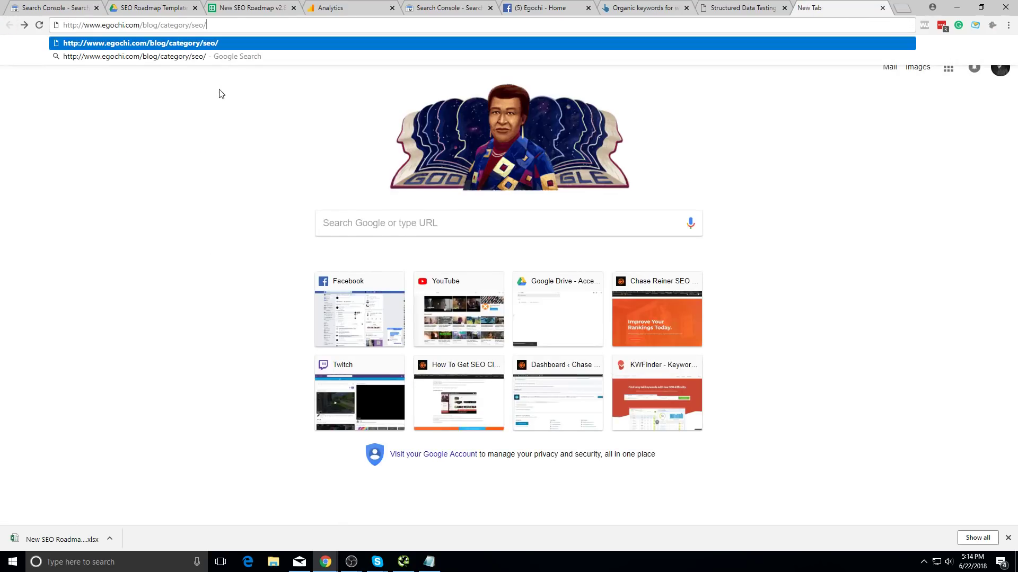
left_click_drag(220, 30, 321, 6)
left_click(91, 25)
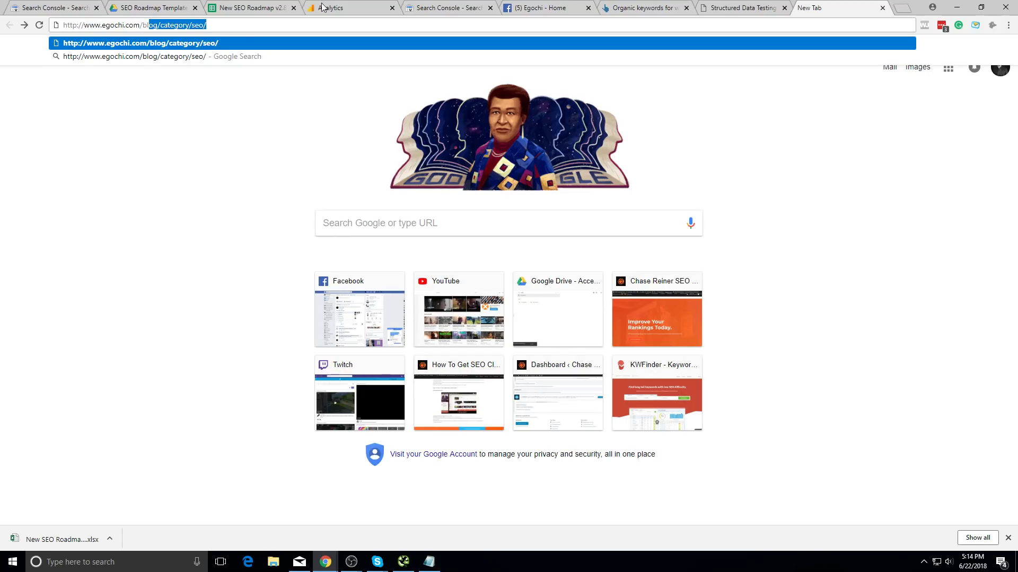
key("BackSpace")
key("BackSpace")
key("BackSpace")
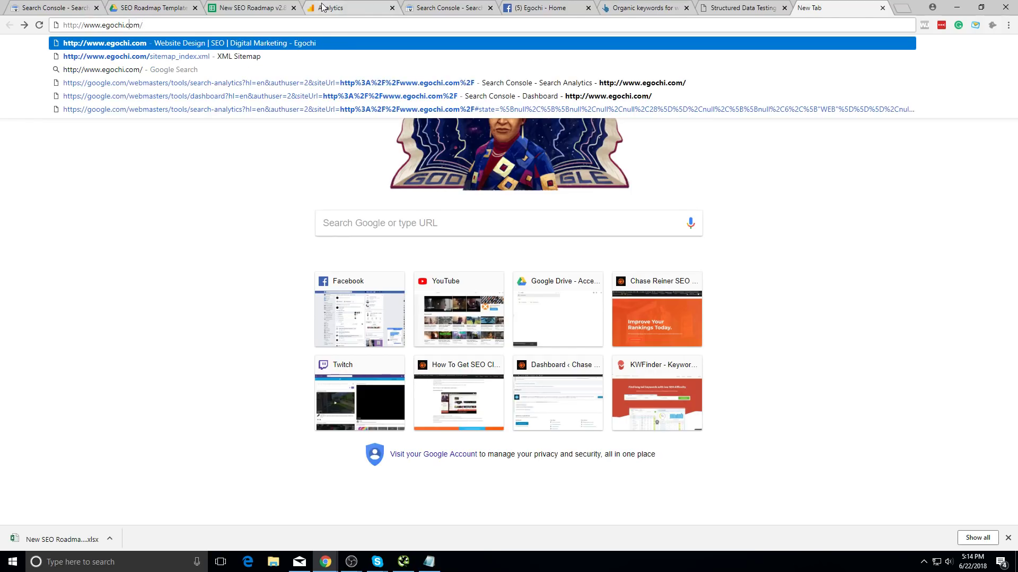
key("Home")
type("site:")
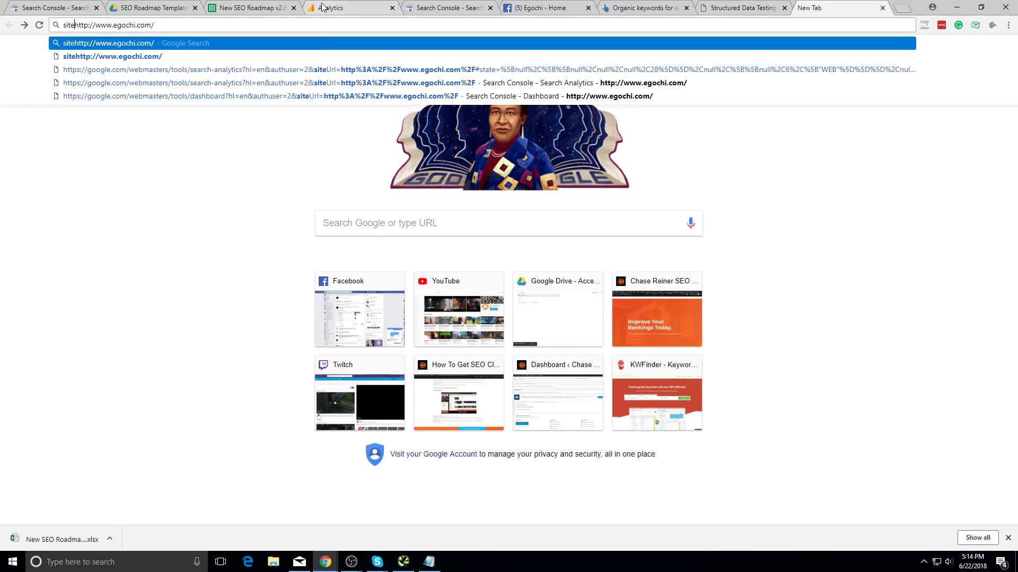
key("Return")
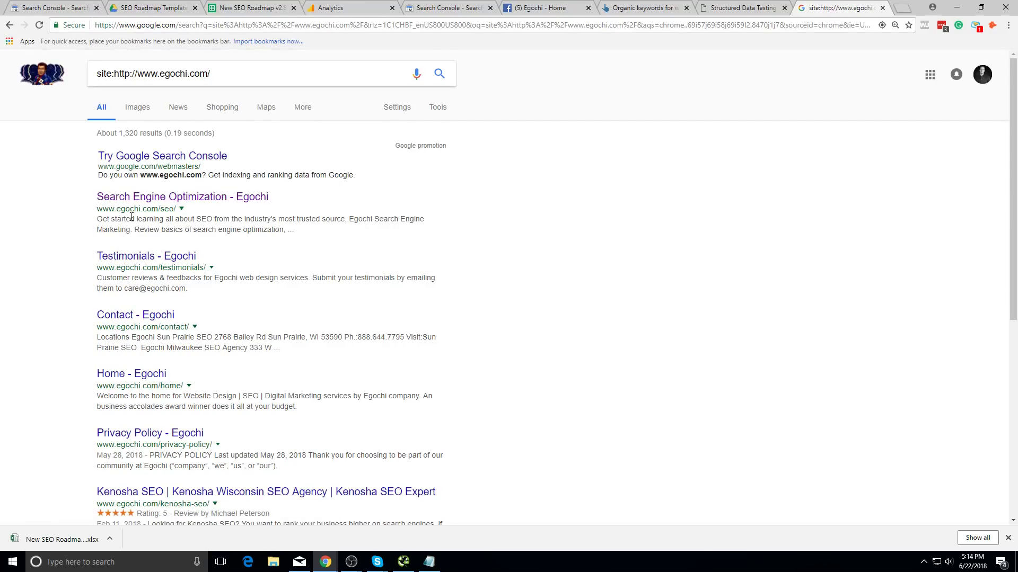
- Examine the page titles in the egochi.com results, especially those of the Search Engine Optimization and Contact pages
left_click_drag(306, 204, 97, 199)
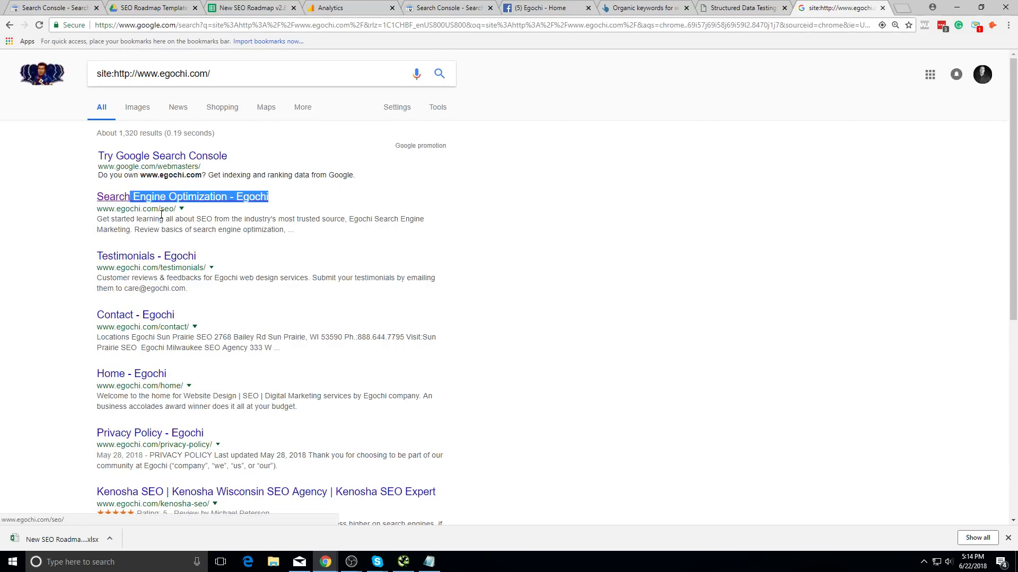
scroll(285, 391, "down", 7)
scroll(238, 285, "up", 7)
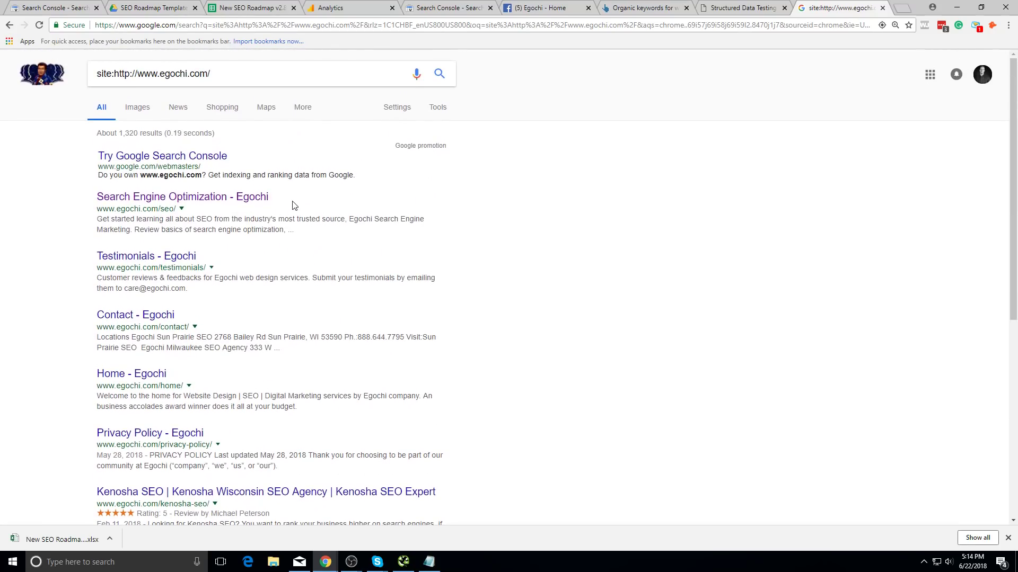
left_click_drag(294, 205, 97, 199)
left_click(307, 311)
scroll(295, 393, "down", 4)
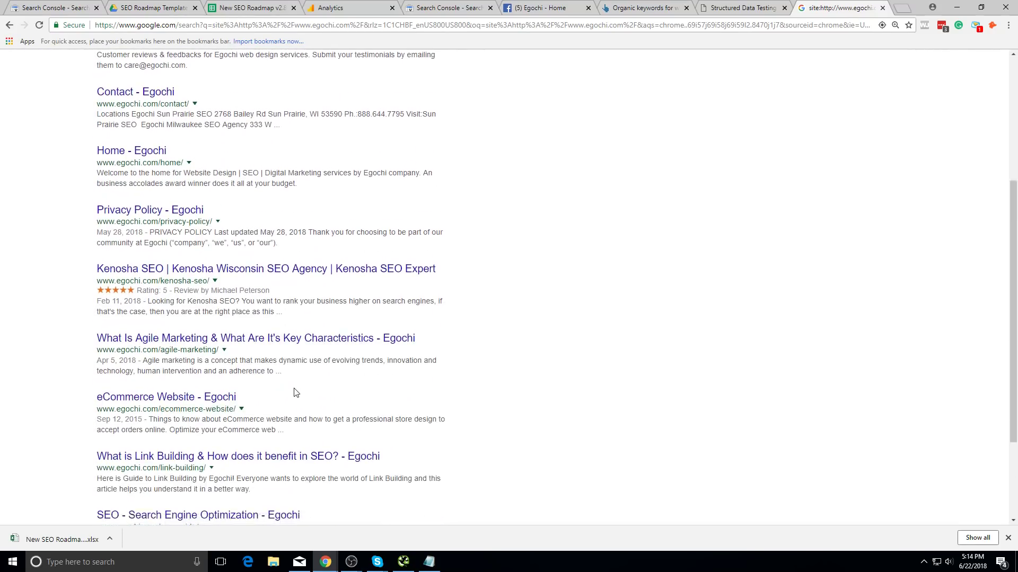
scroll(296, 393, "down", 3)
scroll(289, 387, "up", 7)
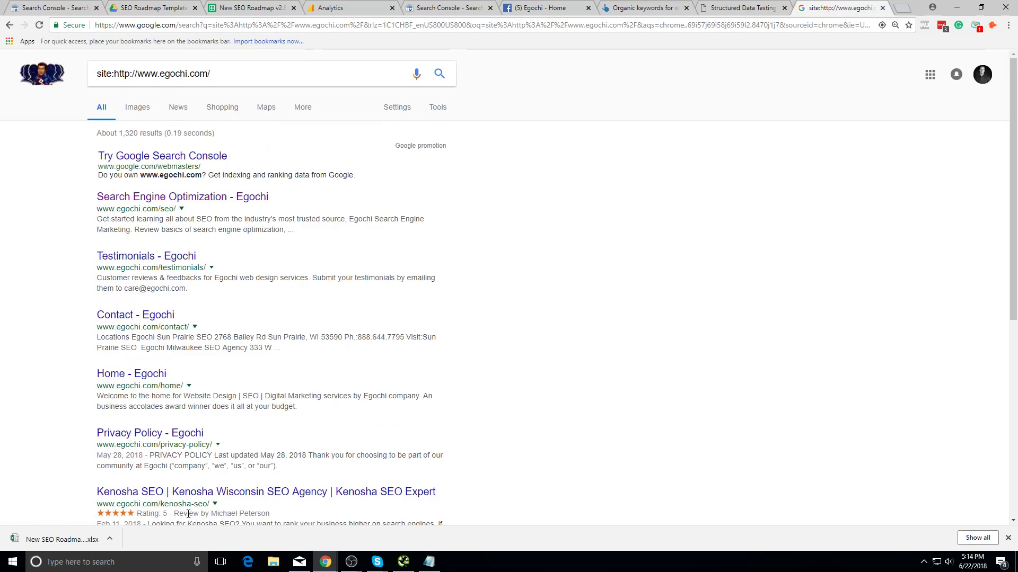
scroll(196, 466, "down", 6)
scroll(217, 366, "up", 6)
left_click_drag(226, 321, 97, 315)
left_click(216, 328)
left_click_drag(189, 320, 105, 315)
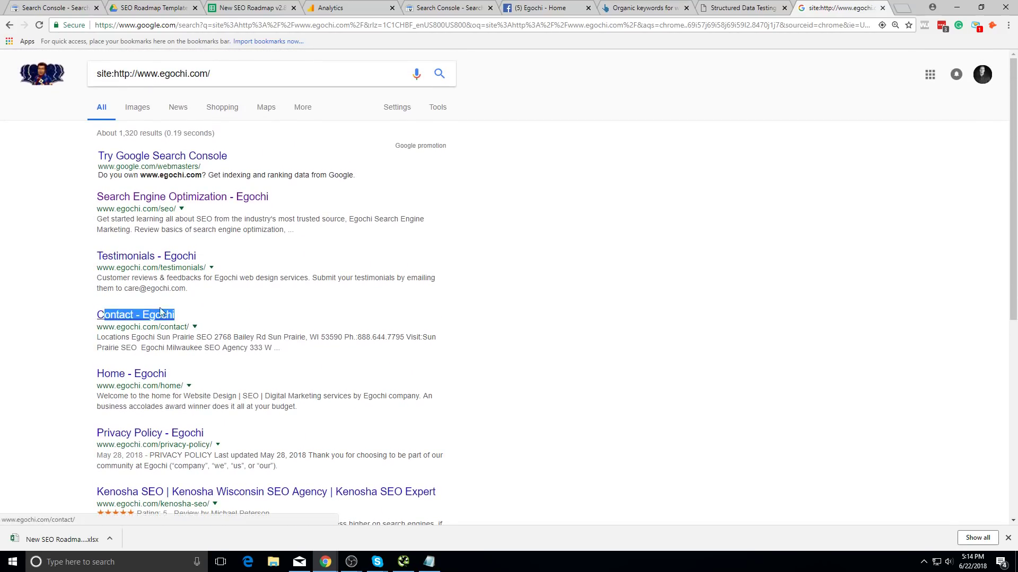
left_click_drag(211, 75, 131, 77)
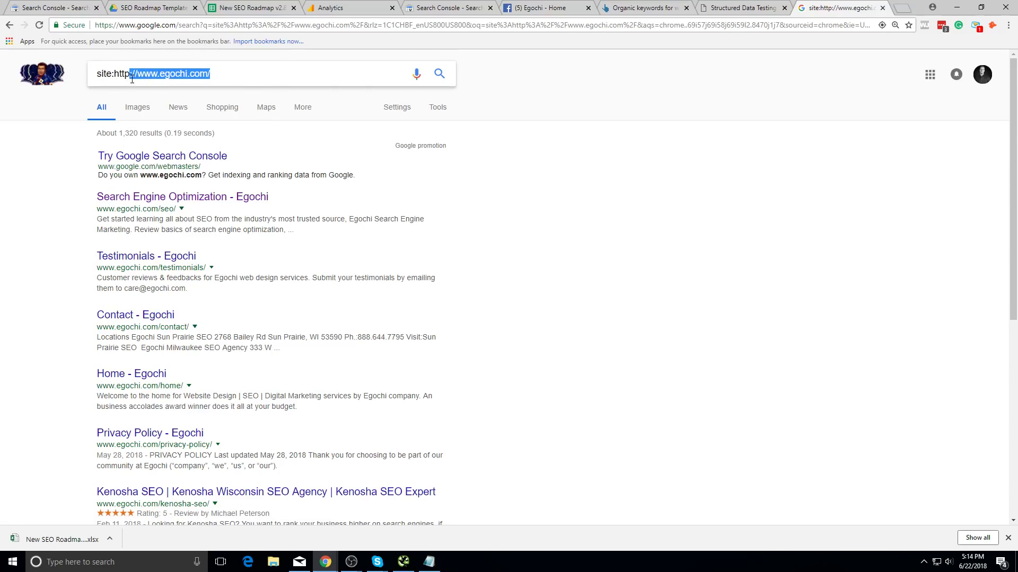
type("s://chbase")
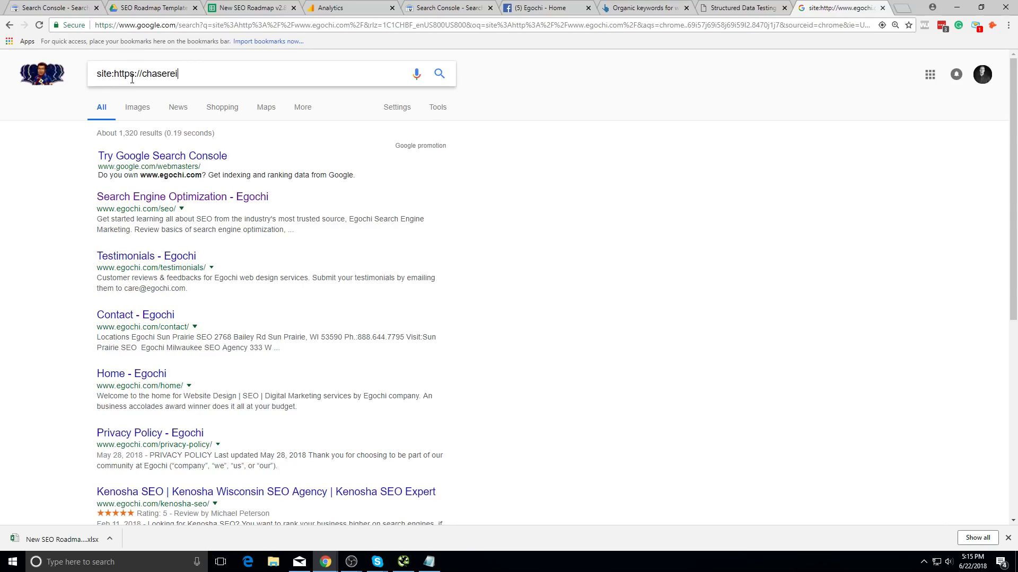
type("reiner.com/")
key("Return")
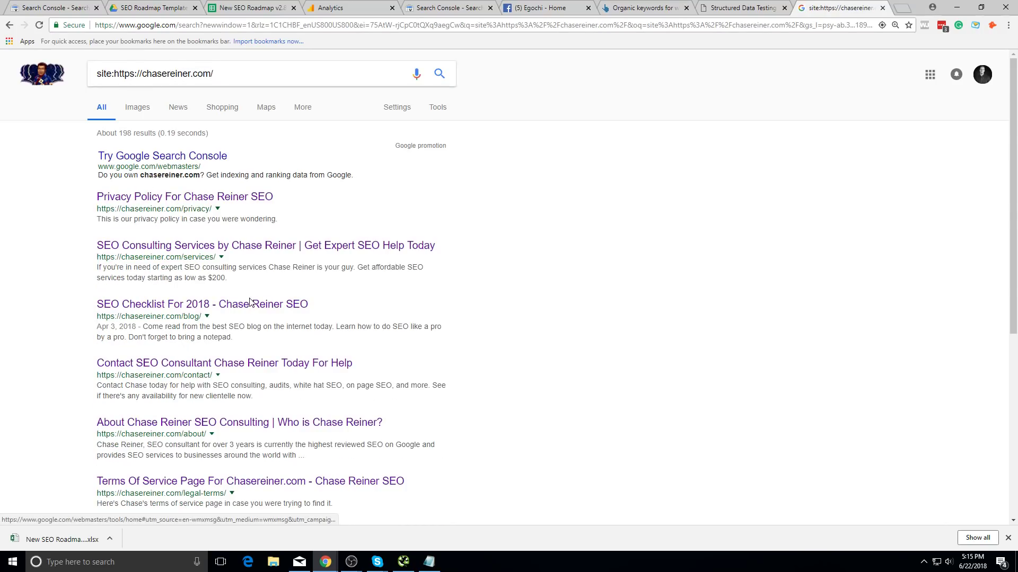
- Examine the page titles in the chasereiner.com results, focusing on the opening keywords of the contact page's title
scroll(465, 459, "down", 1)
scroll(440, 424, "down", 2)
scroll(361, 281, "up", 2)
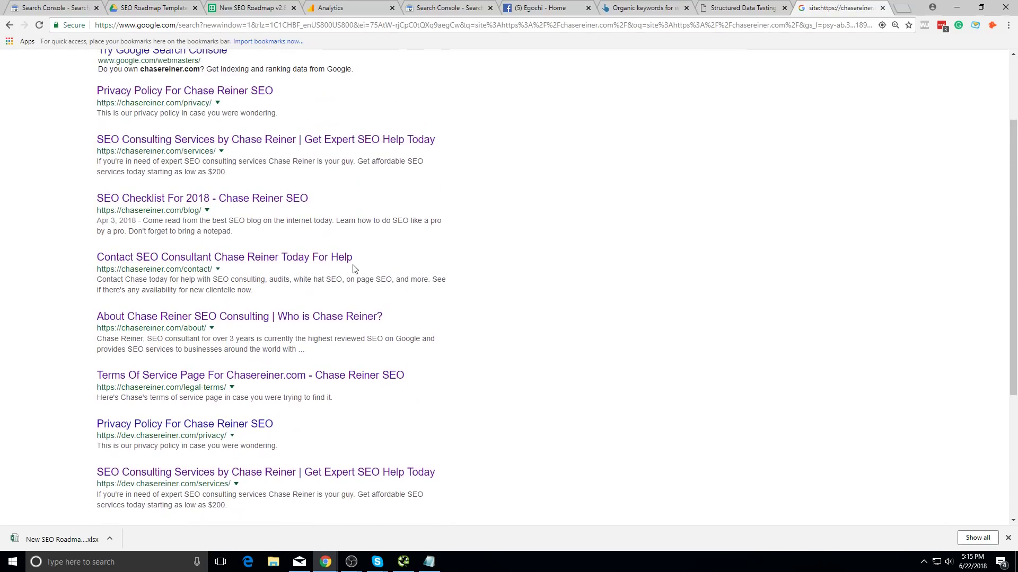
scroll(328, 234, "down", 4)
scroll(150, 261, "up", 3)
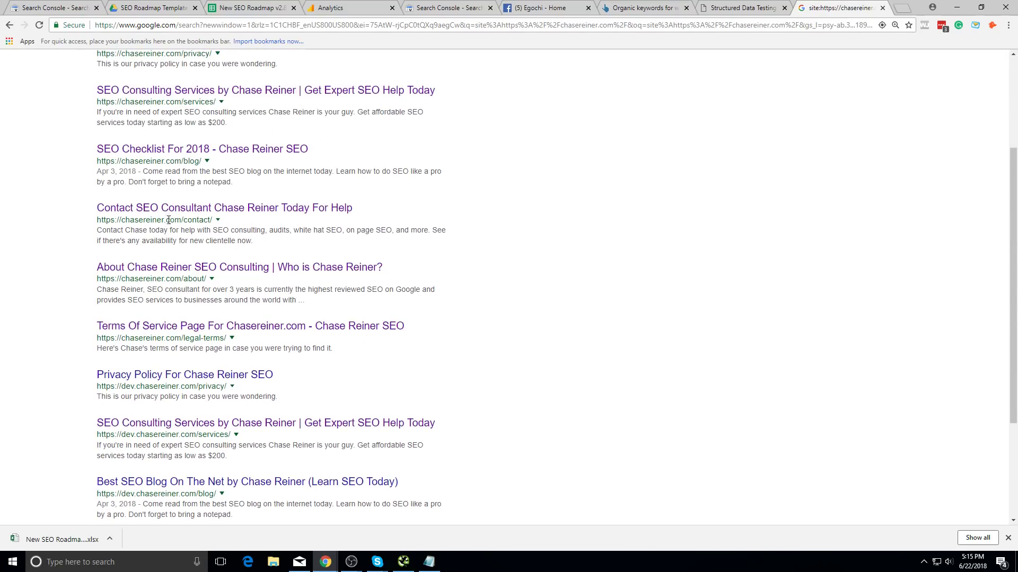
left_click_drag(53, 213, 159, 517)
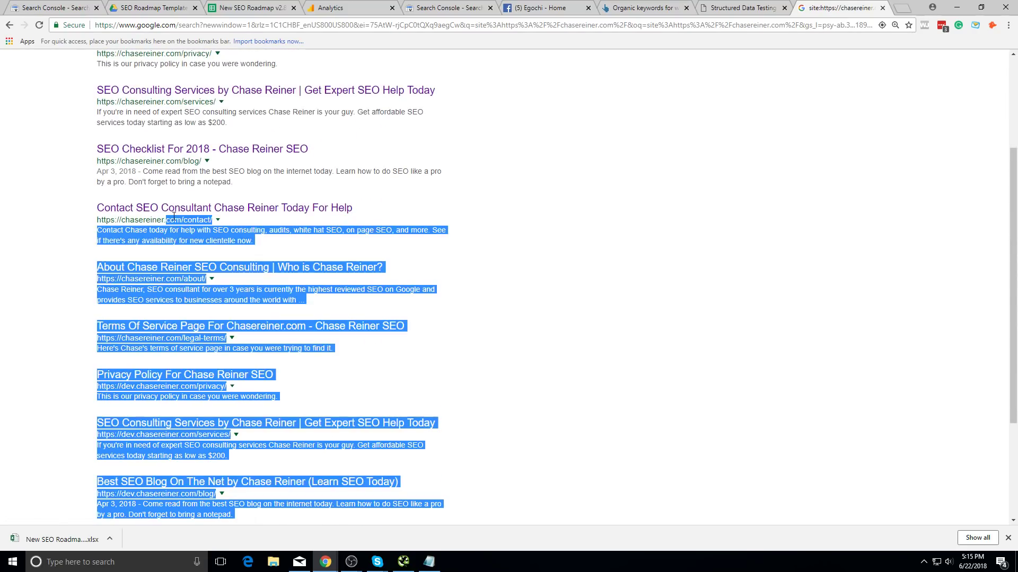
left_click(93, 207)
left_click_drag(87, 209, 203, 211)
left_click(97, 224)
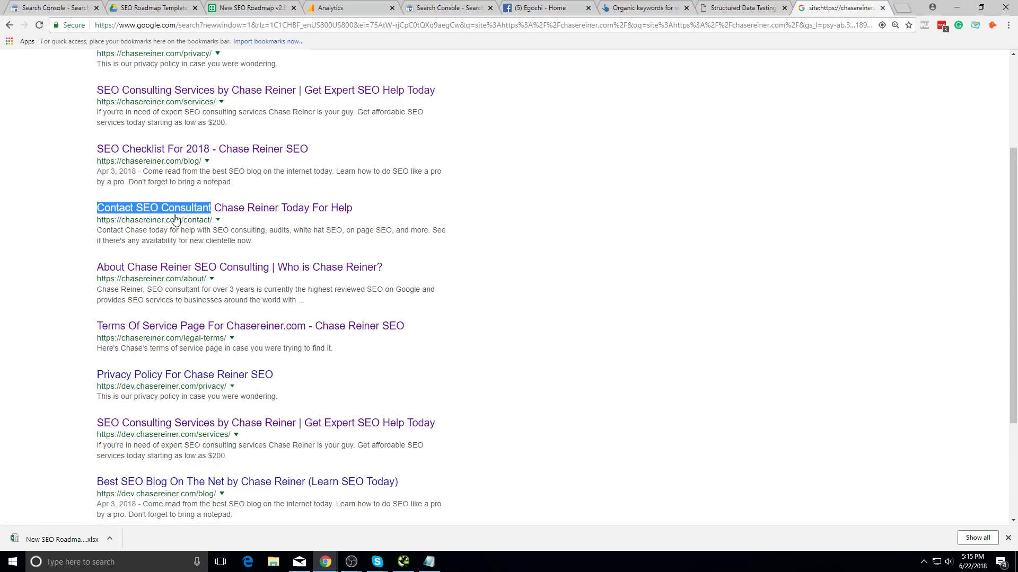
scroll(281, 198, "up", 2)
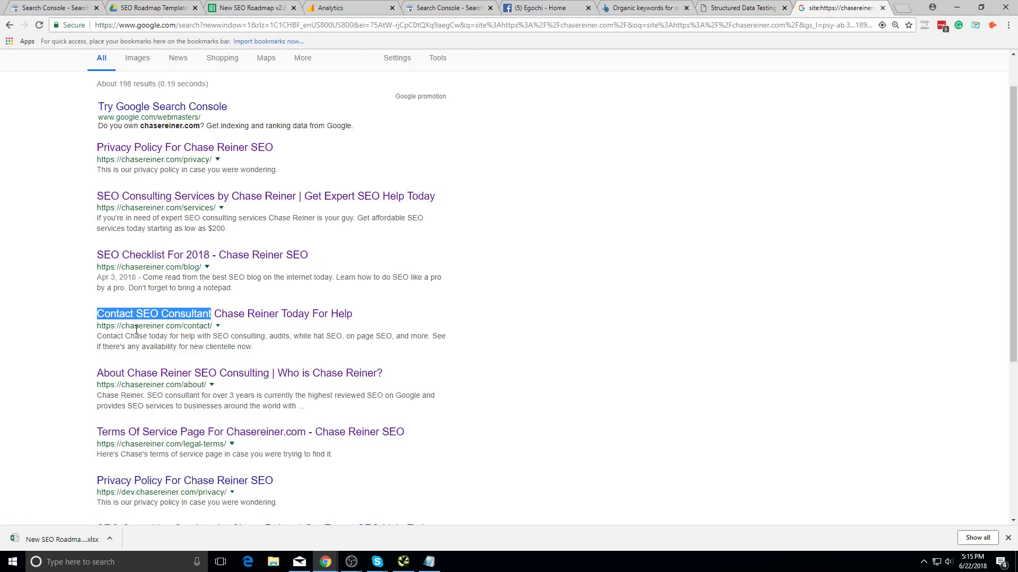
left_click(101, 331)
left_click_drag(92, 322, 229, 318)
left_click(232, 324)
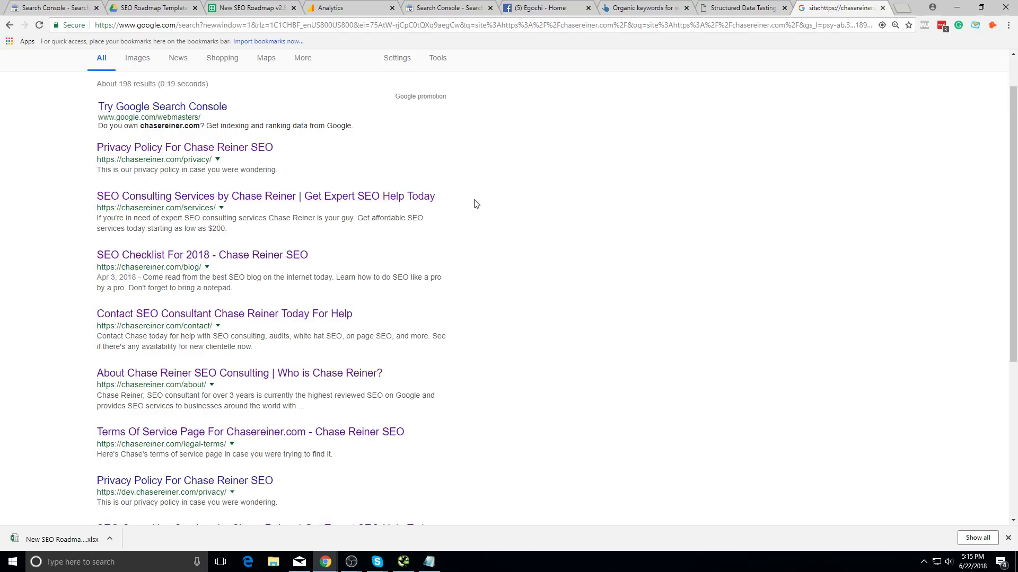
- Examine the closing call-to-action wording in the services and contact page titles, and the titles of the dev.chasereiner.com results
left_click_drag(352, 197, 371, 522)
left_click(493, 223)
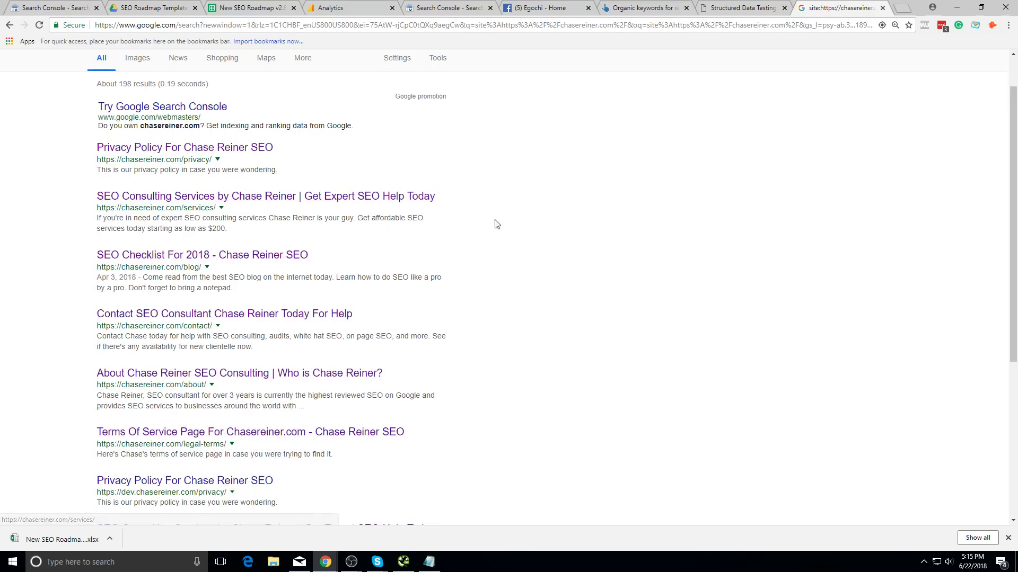
left_click_drag(461, 195, 354, 203)
left_click(446, 222)
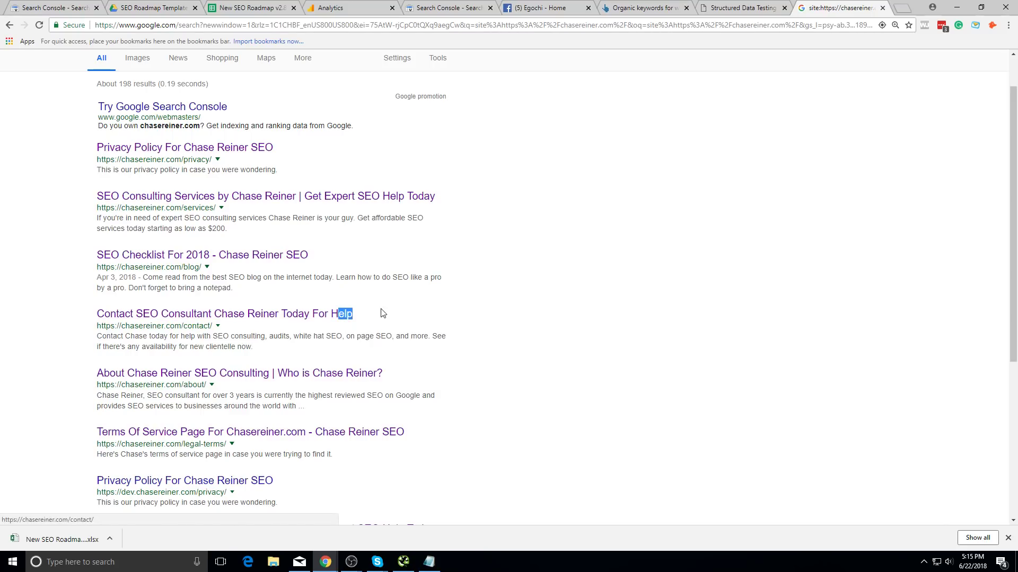
scroll(318, 361, "down", 5)
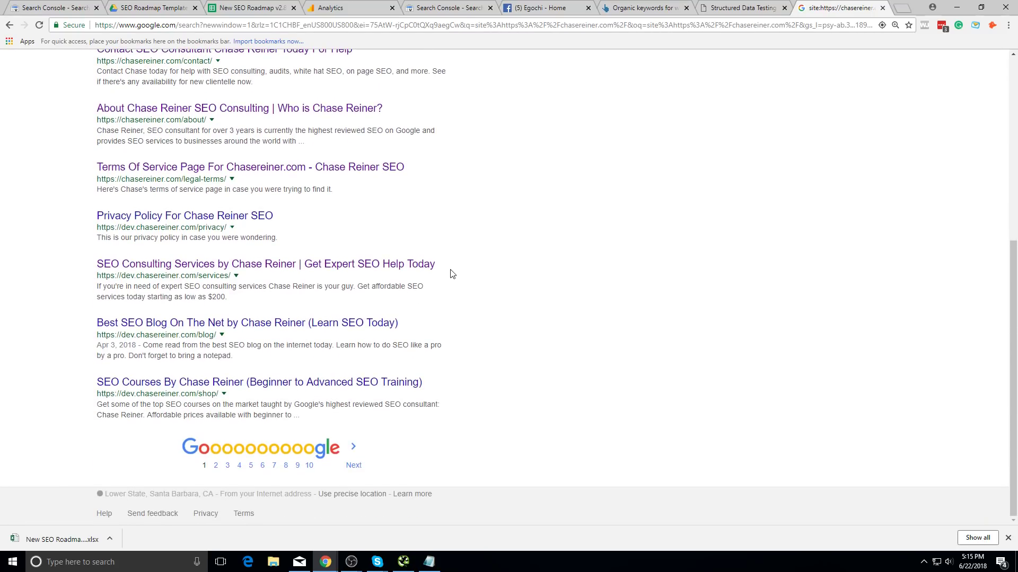
left_click_drag(451, 274, 432, 276)
left_click(432, 278)
left_click_drag(427, 327, 506, 317)
left_click(572, 304)
left_click(755, 8)
left_click(832, 7)
left_click(720, 7)
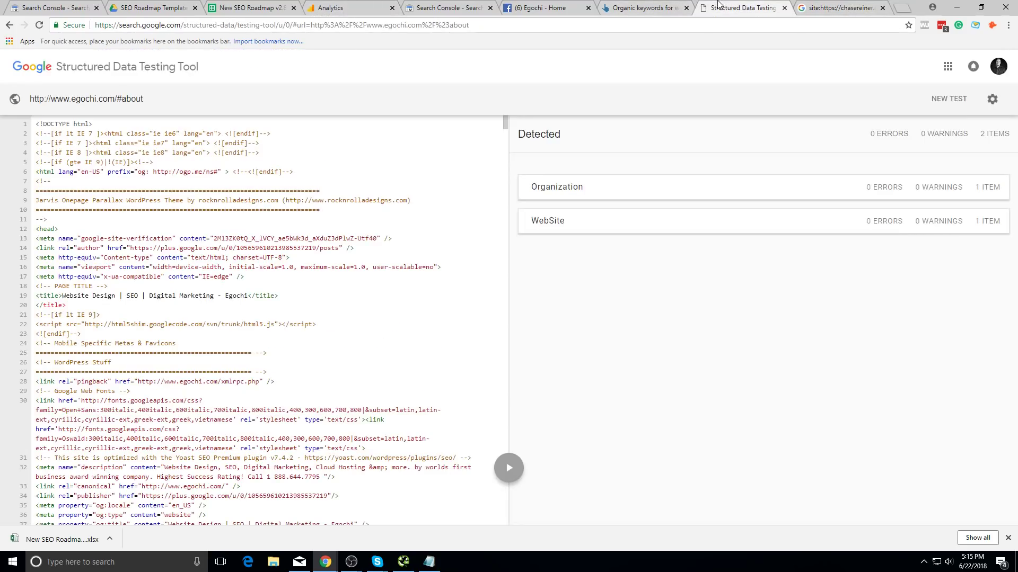
left_click(620, 8)
left_click(576, 8)
left_click(837, 8)
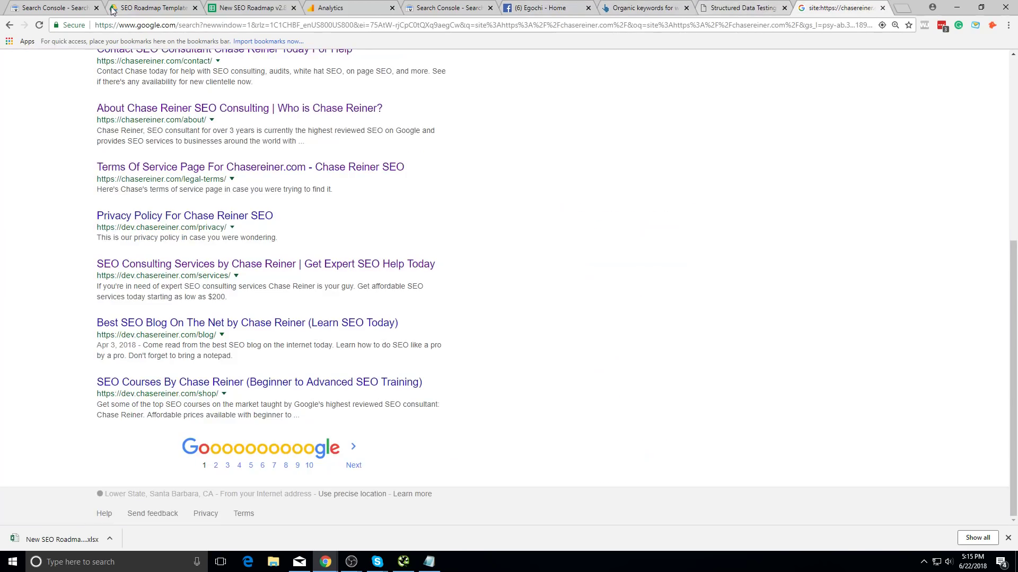
left_click(9, 25)
scroll(283, 227, "down", 7)
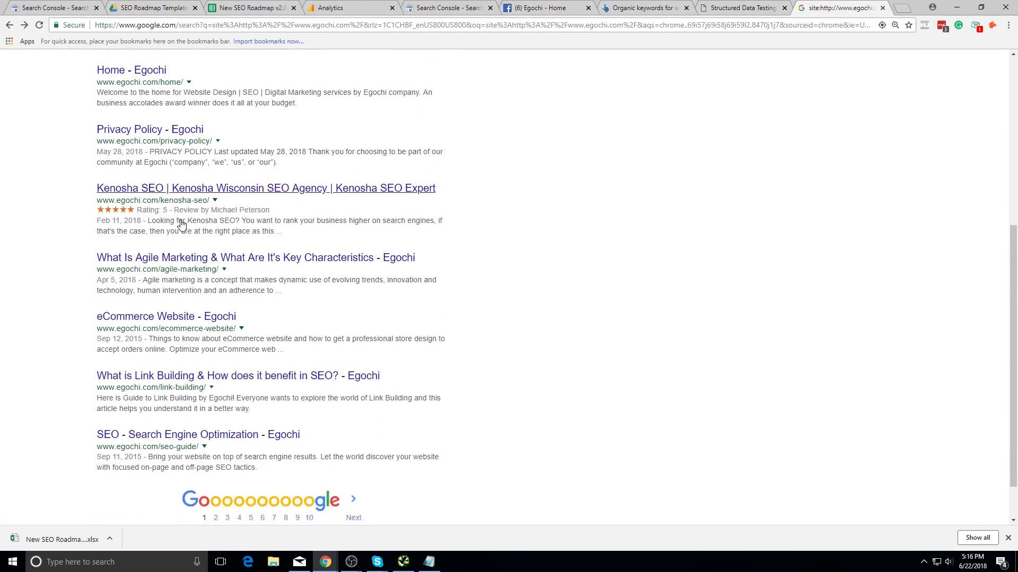
scroll(218, 377, "up", 7)
scroll(230, 442, "down", 7)
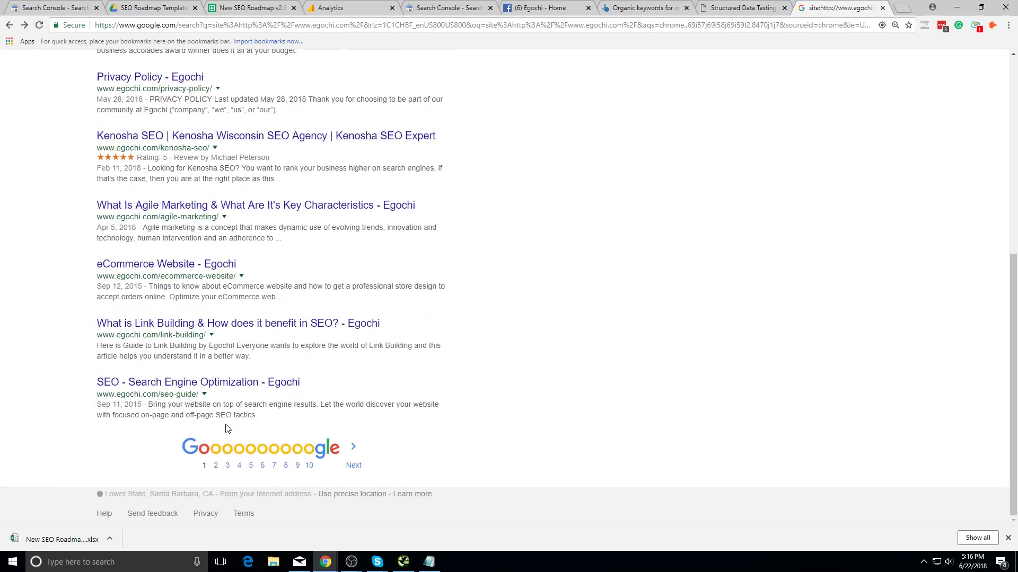
- Examine the wording of the title "Search Engine Optimization - Egochi" on the egochi.com/seo/ result
scroll(218, 379, "up", 7)
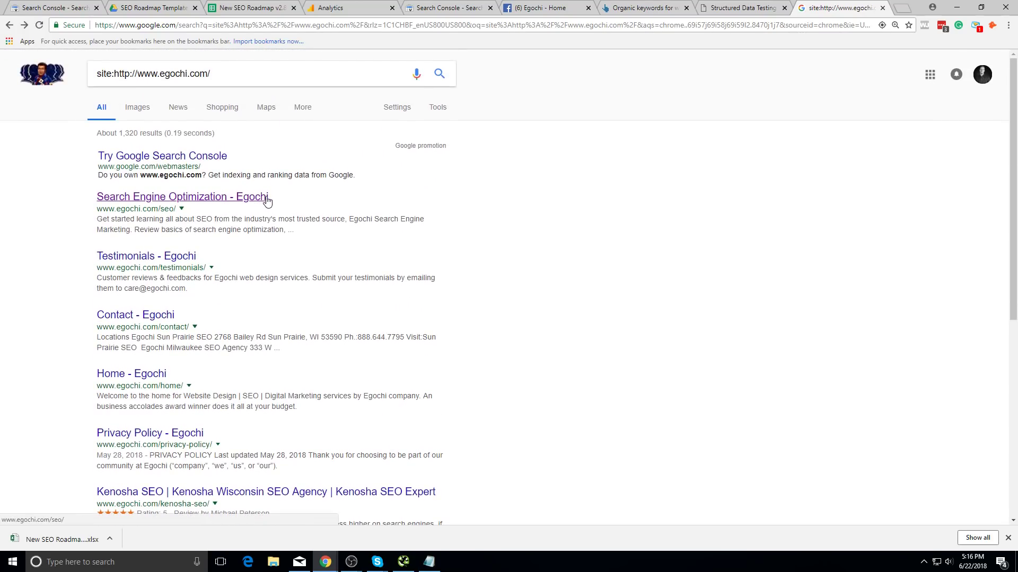
left_click_drag(268, 199, 74, 220)
left_click(74, 220)
left_click_drag(270, 199, 96, 188)
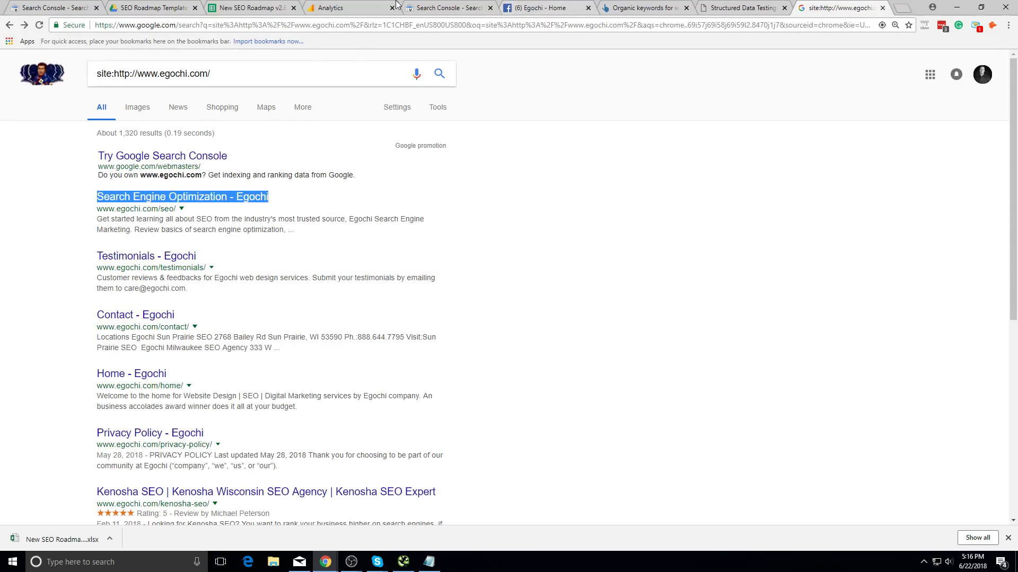
- Switch to the New SEO Roadmap v2.8.xlsx spreadsheet and open the task notes on Sheet2
left_click(641, 7)
left_click(723, 7)
left_click(541, 8)
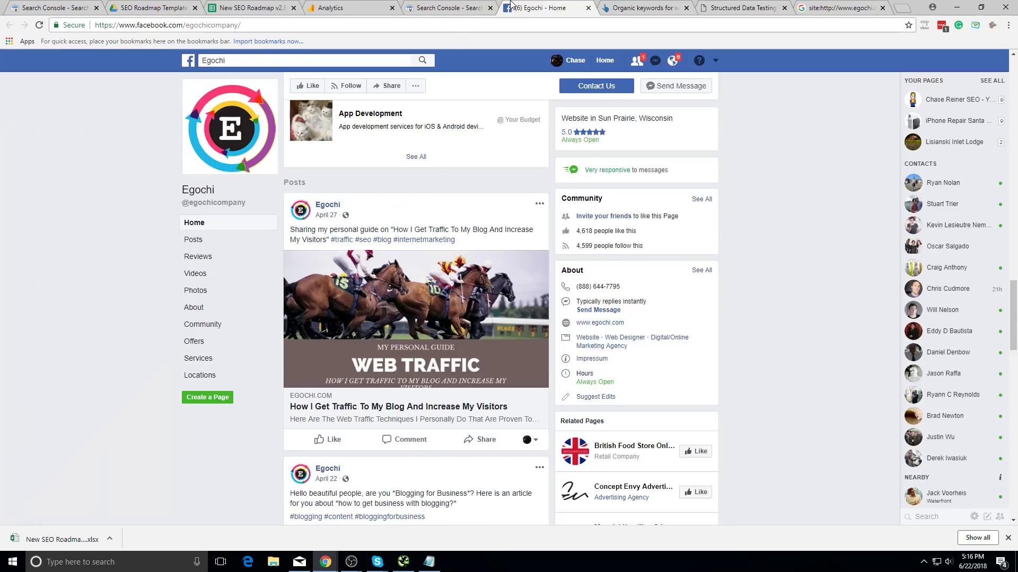
left_click(449, 8)
left_click(338, 5)
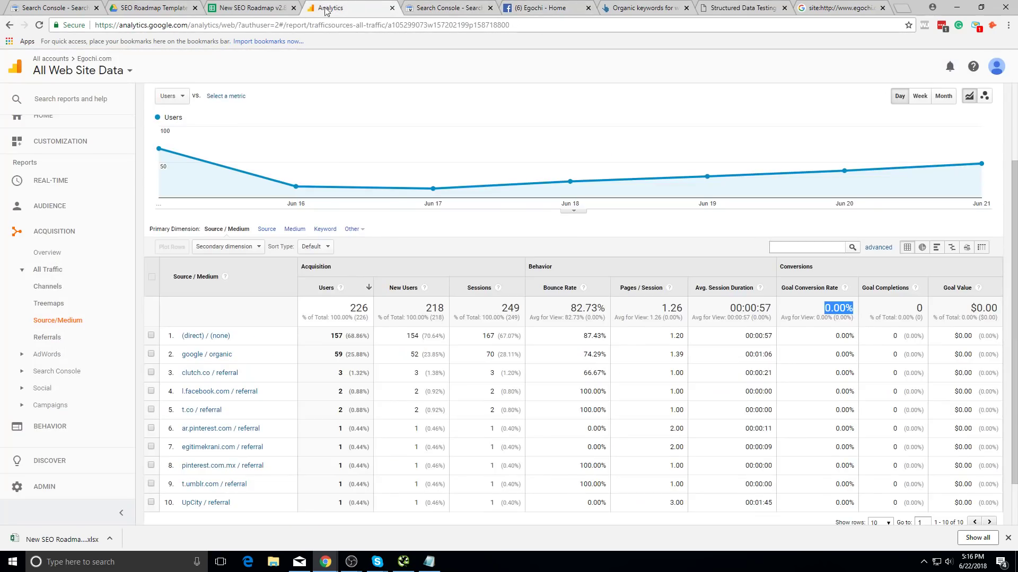
left_click(256, 6)
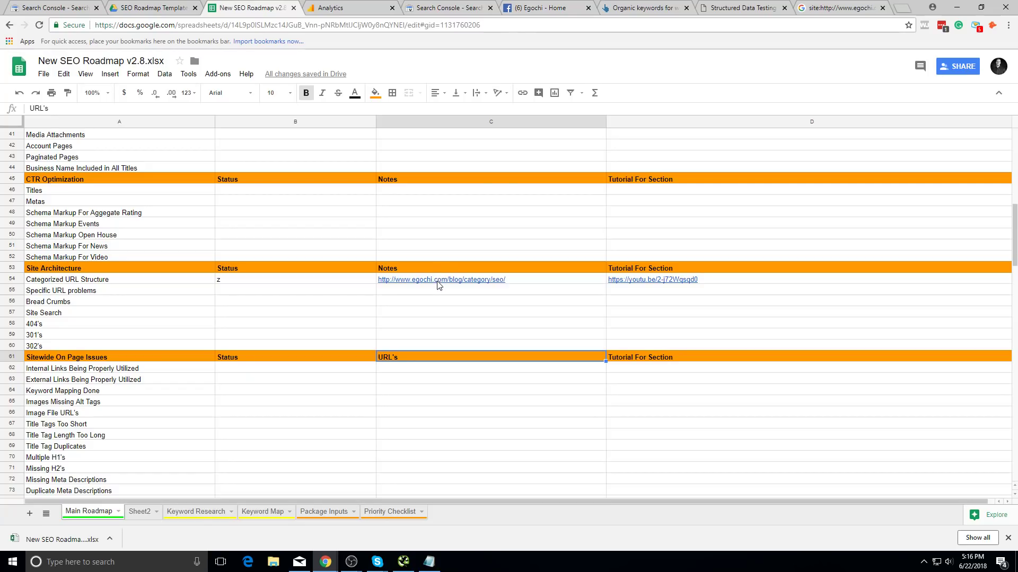
left_click(428, 314)
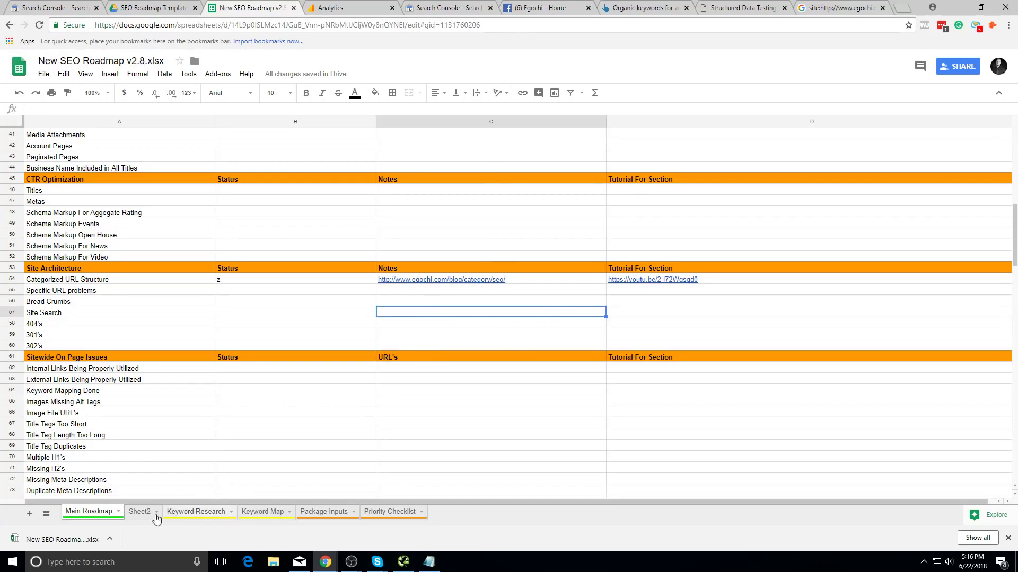
left_click(139, 511)
left_click(193, 157)
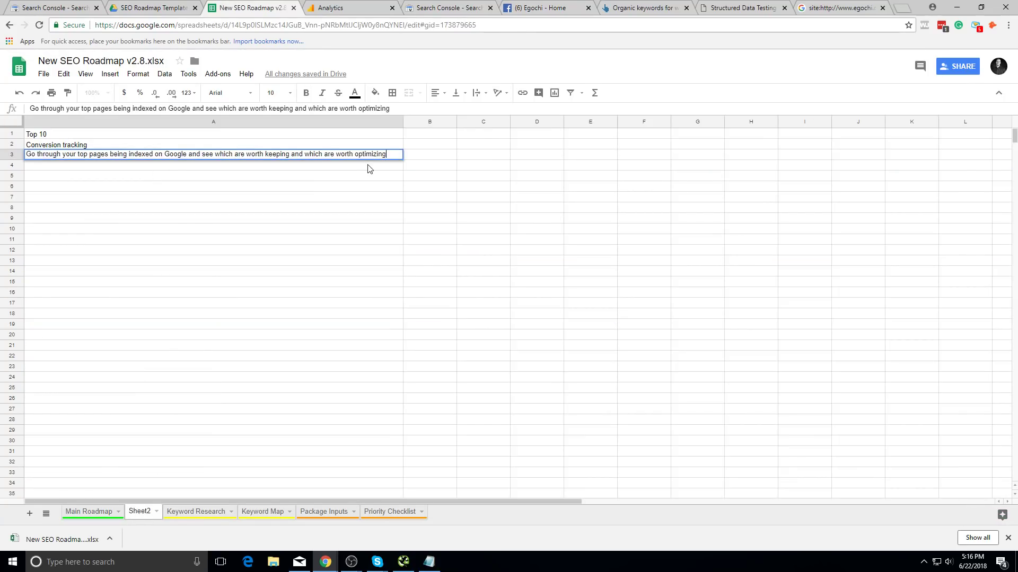
- Enter "Optimize pages that you do want to keep with CTR optimization" in cell A4 of Sheet2
left_click(368, 166)
double_click(369, 166)
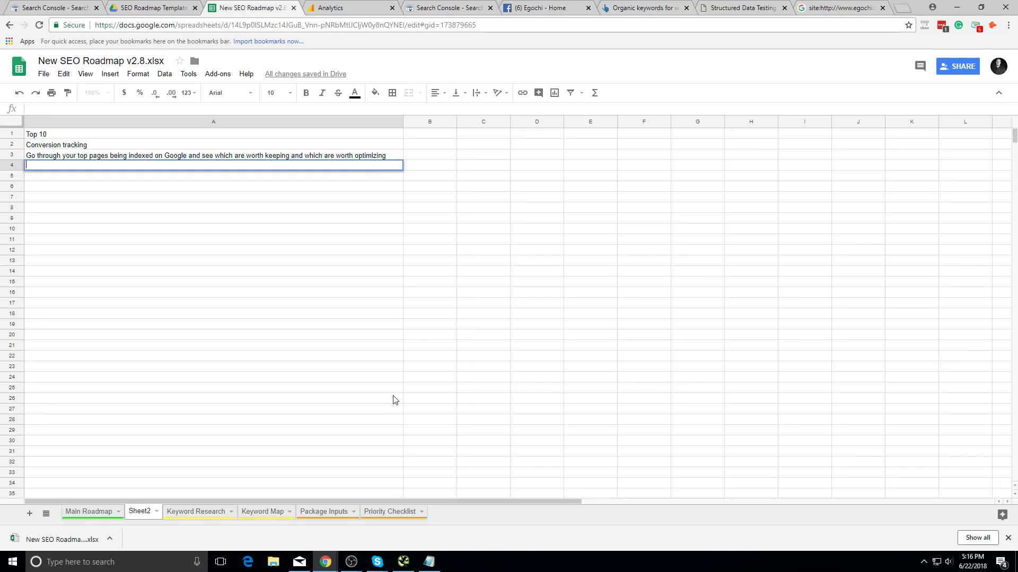
type("C")
key("BackSpace")
type("Optimizep")
key("BackSpace")
type("pages that you do w")
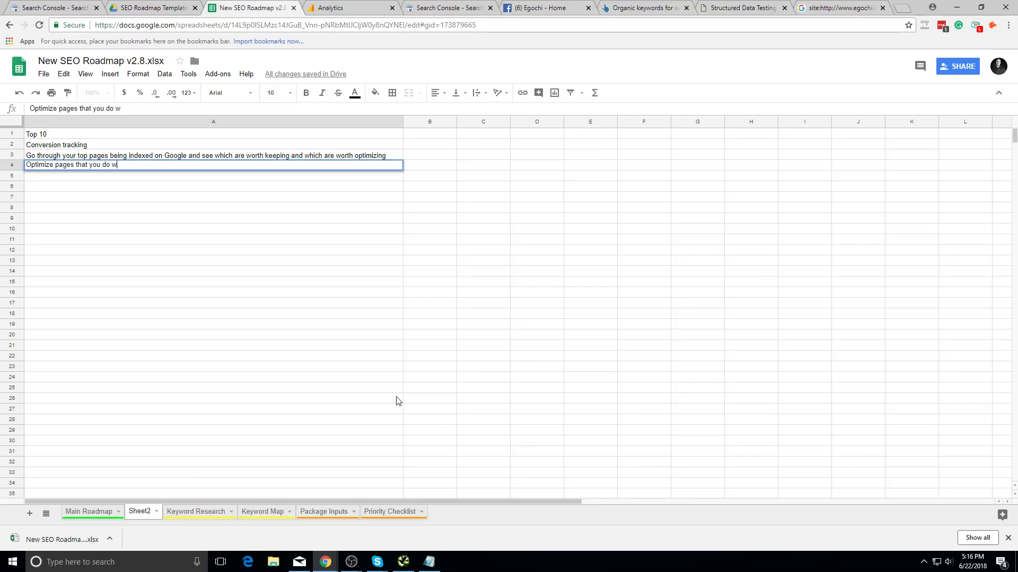
type("ant to keep with CTR optimization")
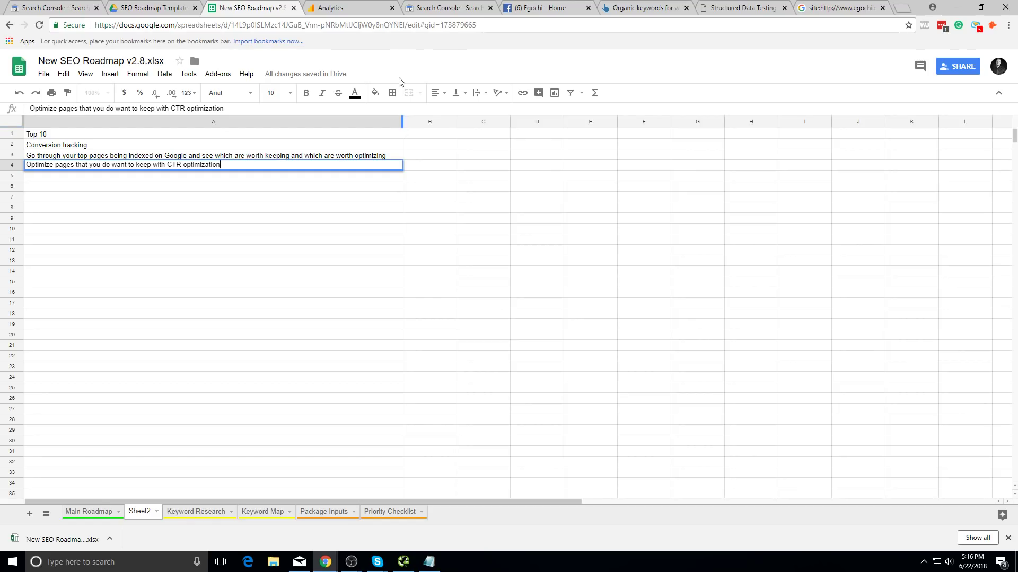
left_click(422, 251)
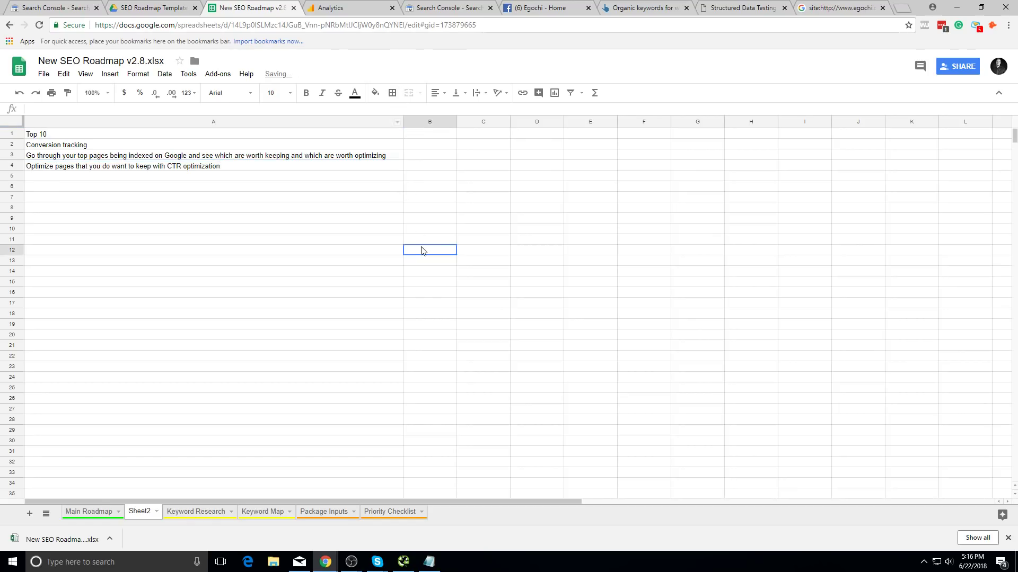
- Check the Priority Checklist sheet, return to Sheet2 and add a new blank sheet after it
left_click(422, 512)
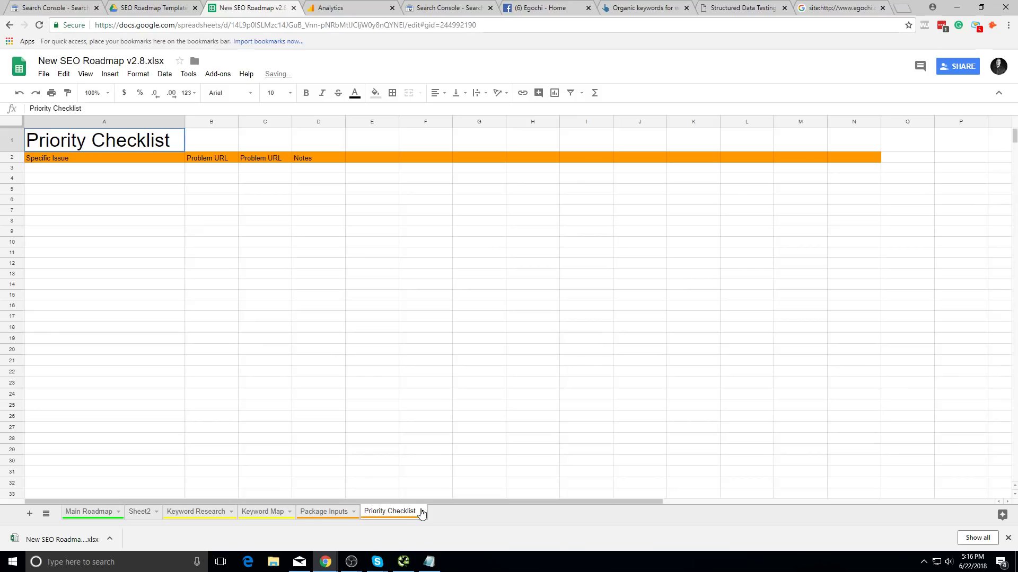
left_click(422, 512)
left_click(549, 455)
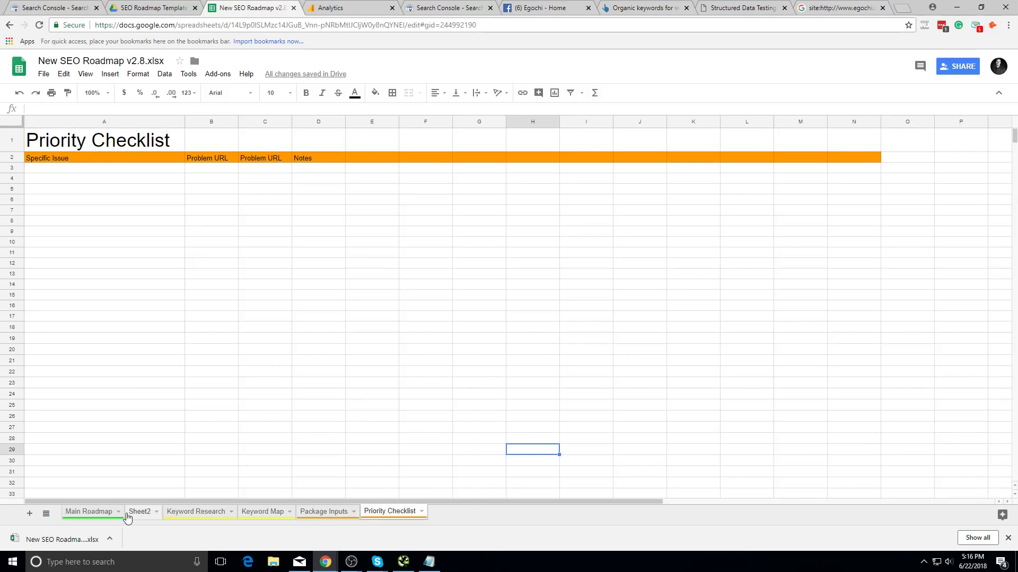
left_click(151, 510)
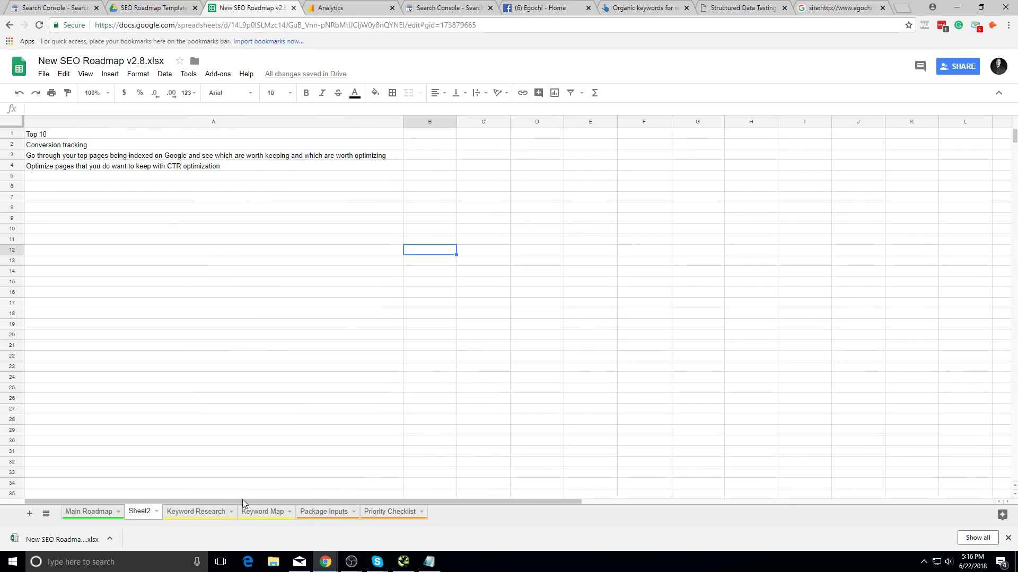
left_click(29, 514)
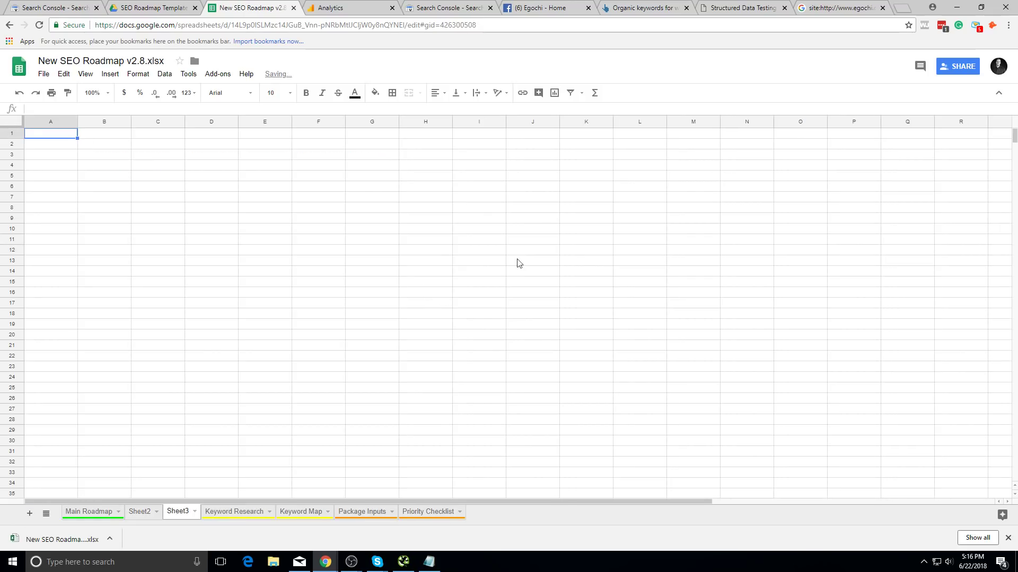
- Open the egochi.com/seo/ result from Google in a new tab and look through its category archive heading and posts
left_click(845, 8)
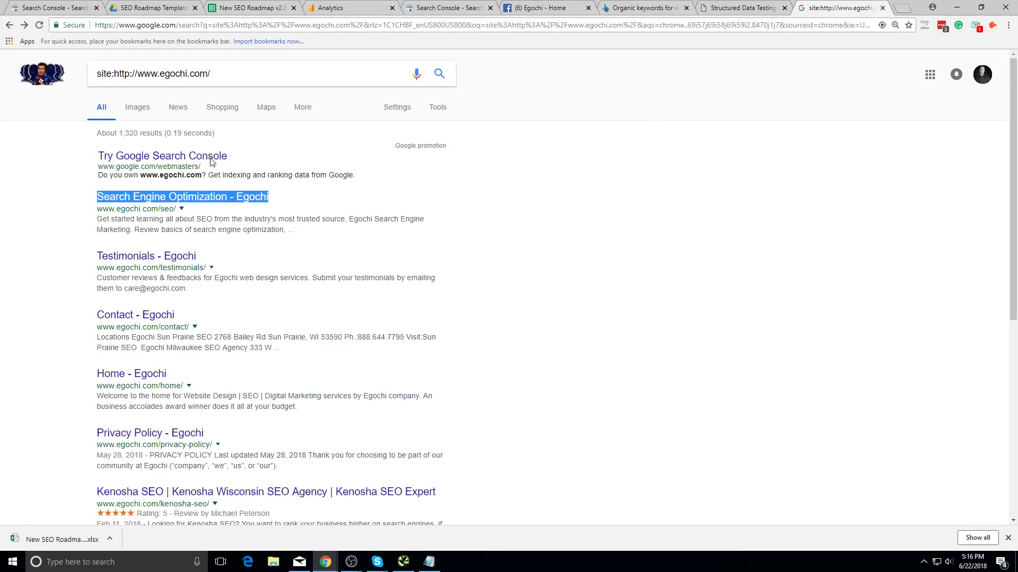
left_click(169, 199, "ctrl+shift")
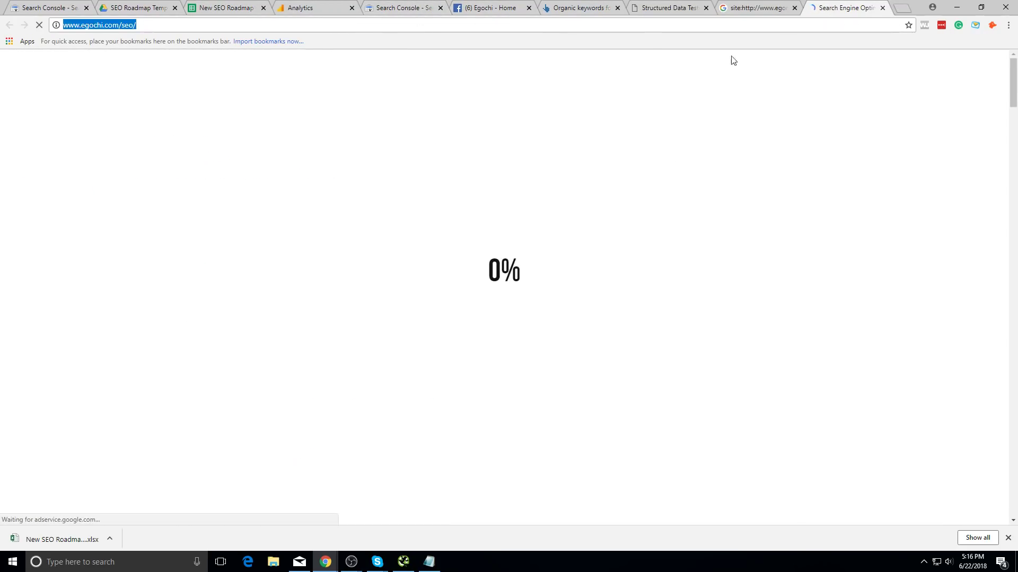
scroll(463, 175, "down", 2)
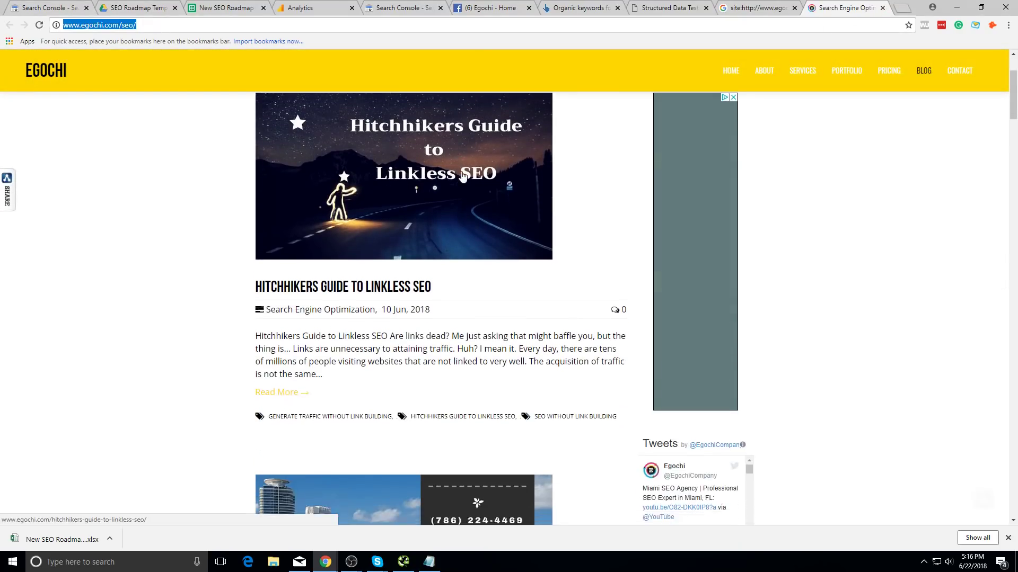
scroll(463, 176, "down", 10)
scroll(456, 177, "up", 13)
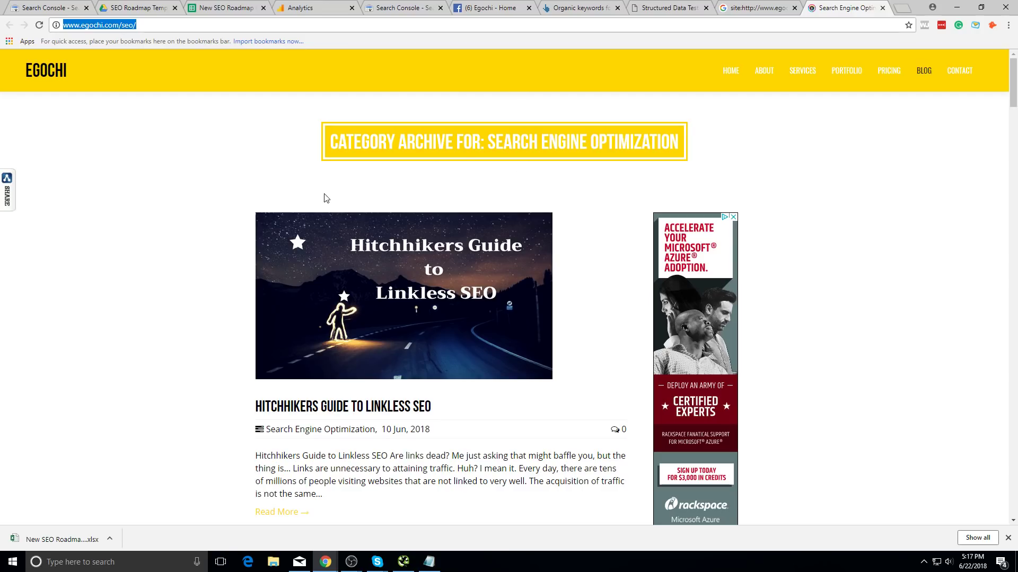
left_click(574, 138)
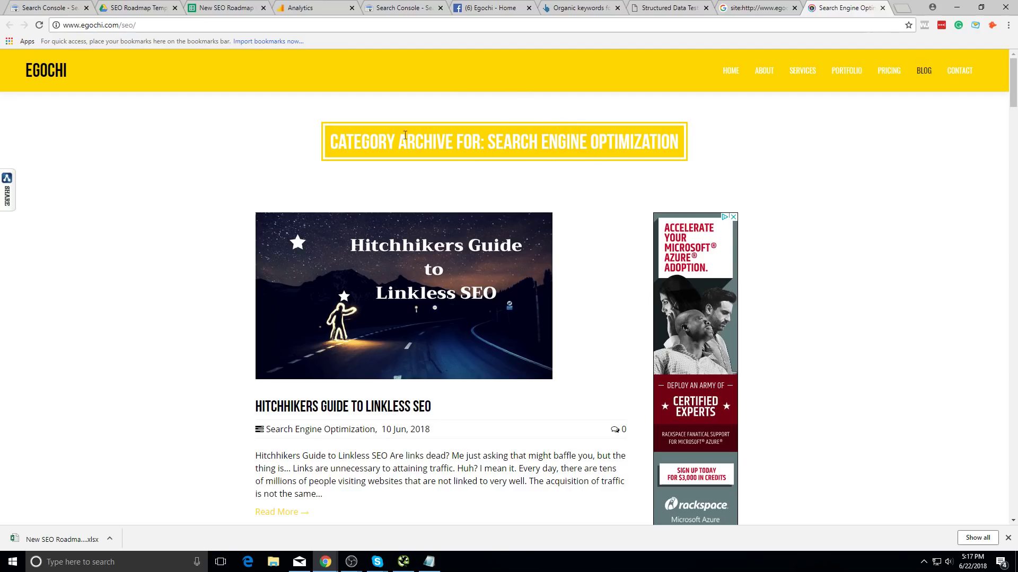
- Load chasereiner.com in a new tab and open its blog page
left_click(905, 8)
type("chasereiner.com")
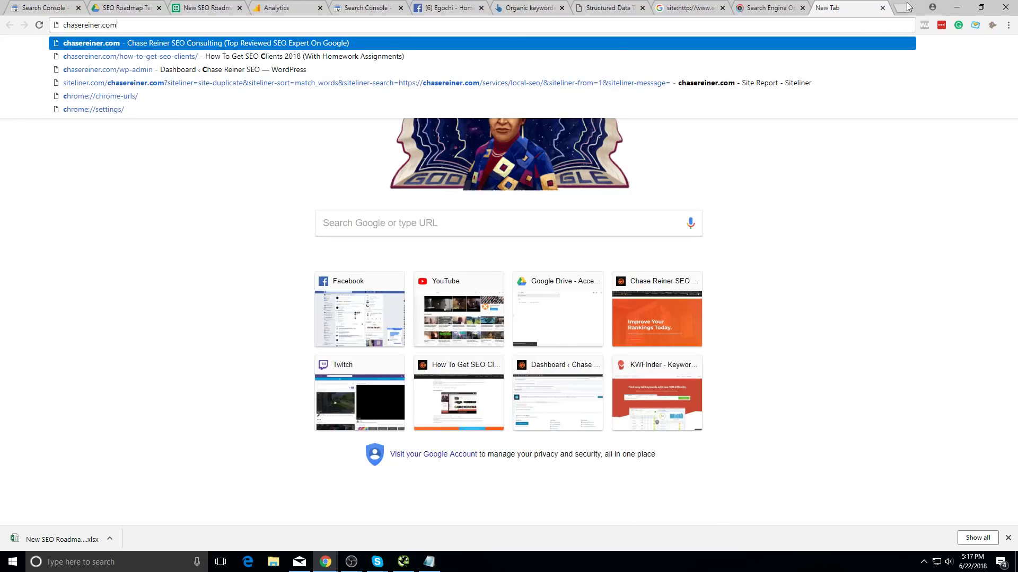
key("Return")
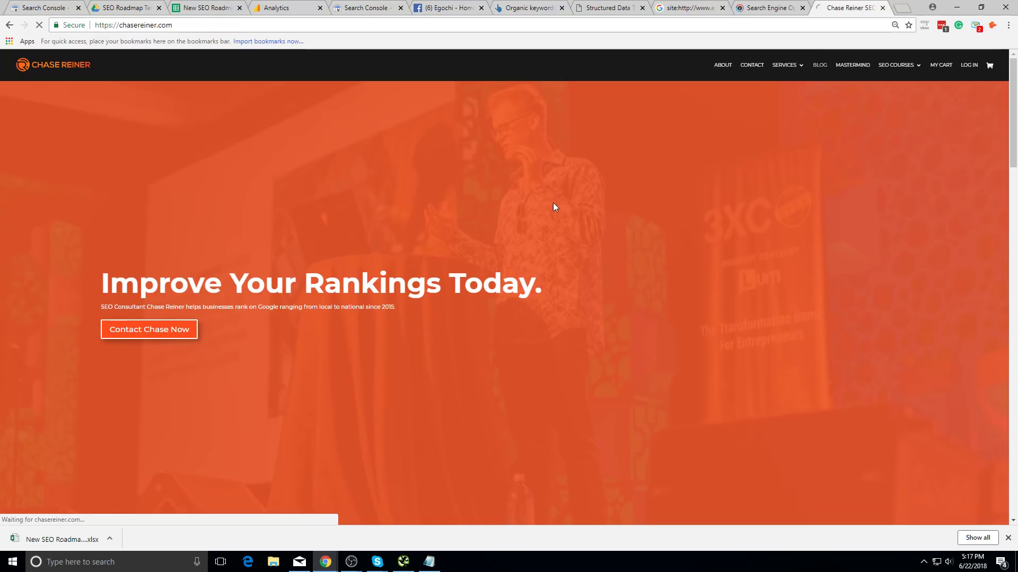
left_click(819, 65)
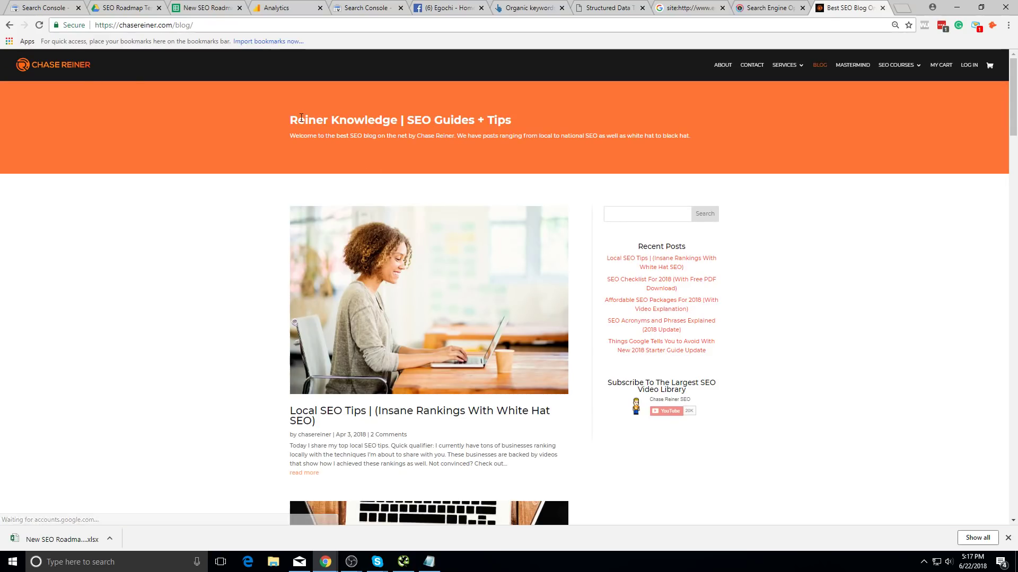
- Examine the introductory description beneath the "Reiner Knowledge | SEO Guides + Tips" heading and the posts below it
key("ctrl+plus")
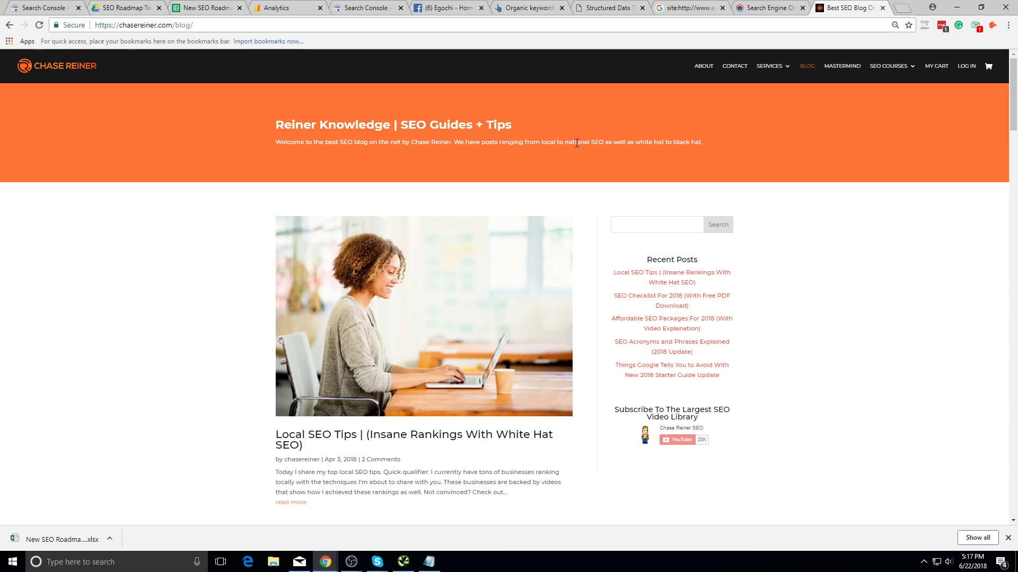
left_click_drag(565, 142, 631, 142)
left_click(625, 161)
scroll(608, 287, "down", 3)
scroll(627, 318, "up", 3)
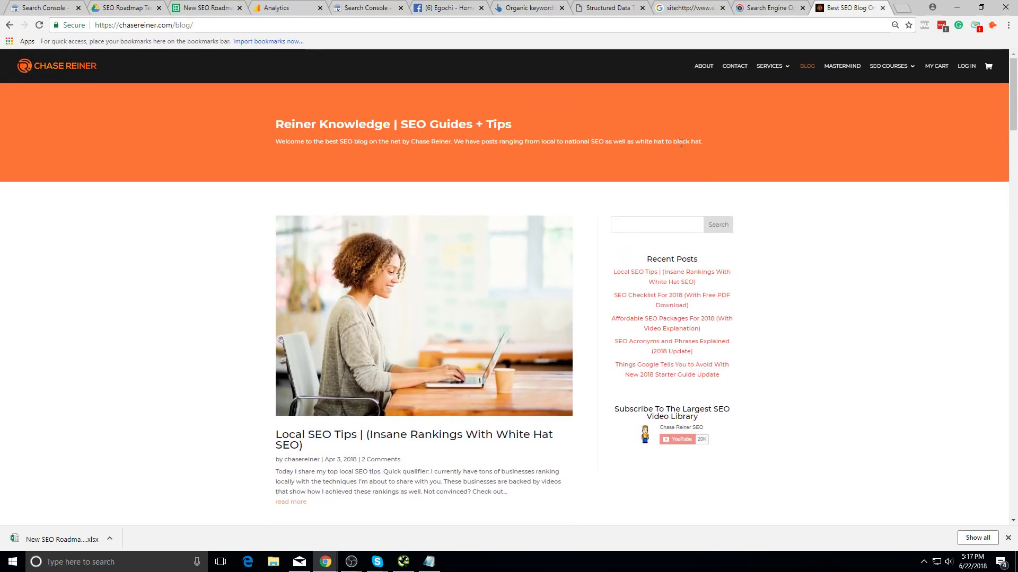
triple_click(681, 143)
left_click(621, 155)
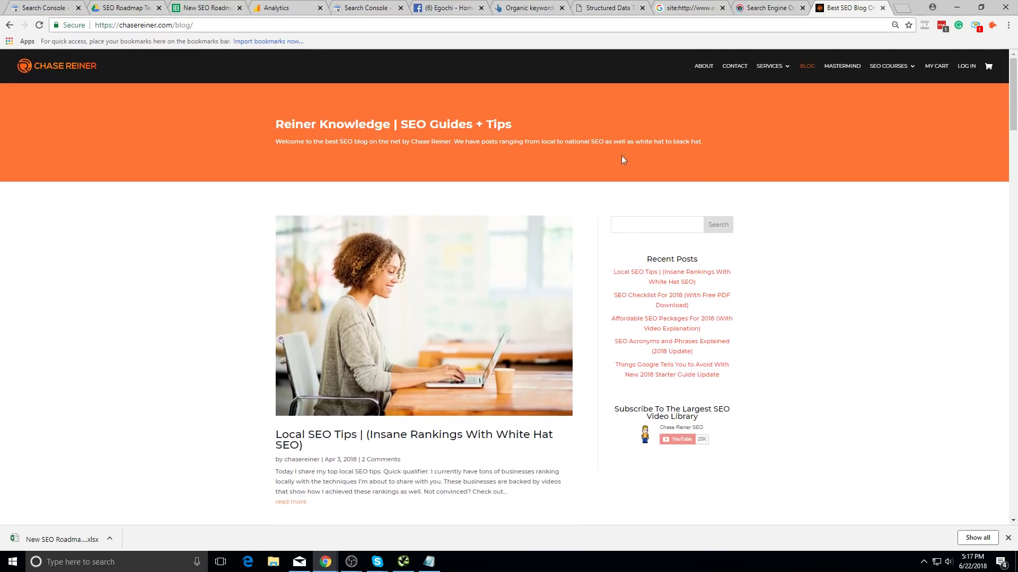
- Load yoast.com, open its SEO blog and examine the introductory paragraph above the topic list
left_click(800, 23)
type("yoast.com")
key("Return")
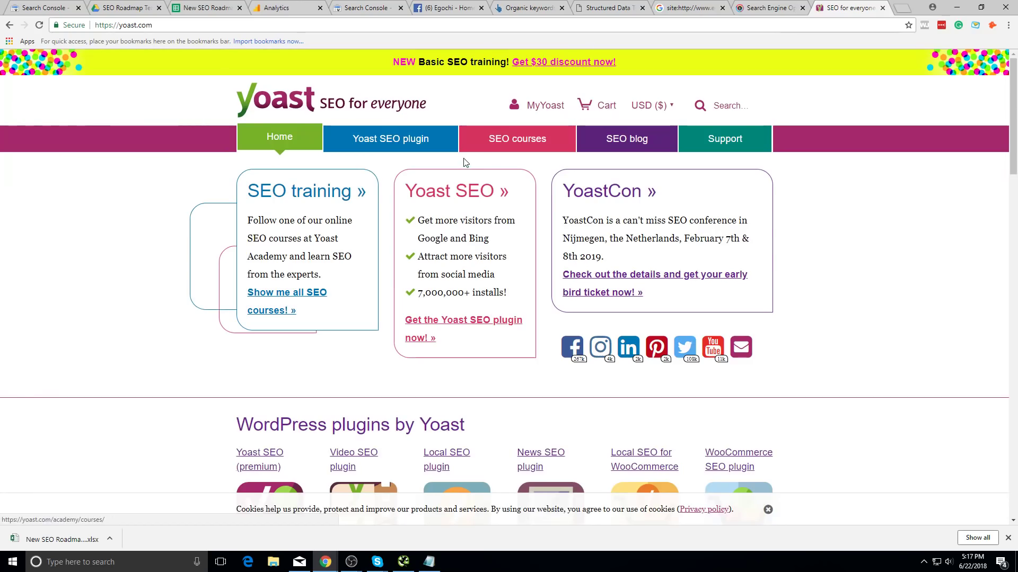
left_click(615, 150)
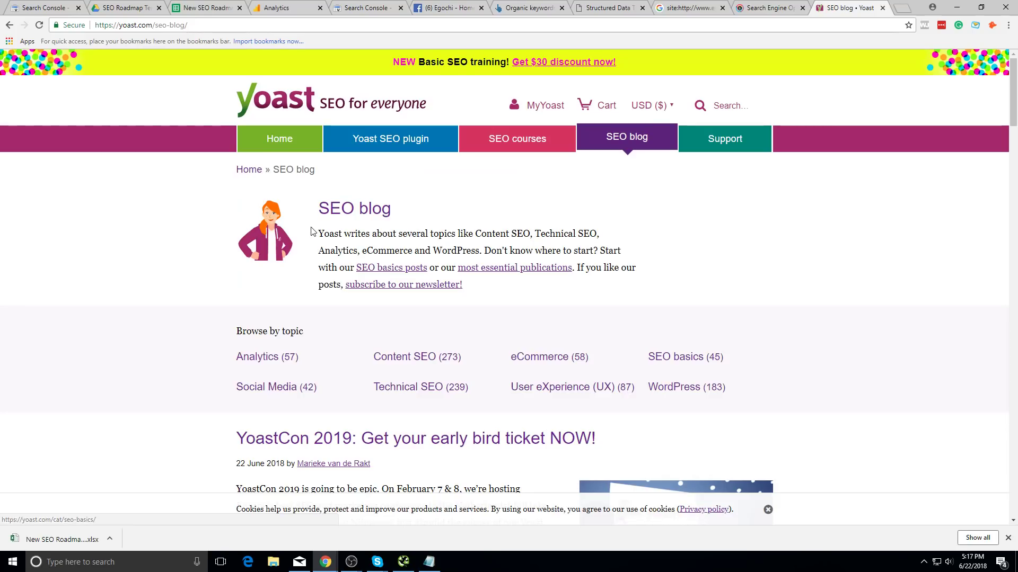
left_click_drag(315, 232, 503, 297)
left_click(503, 298)
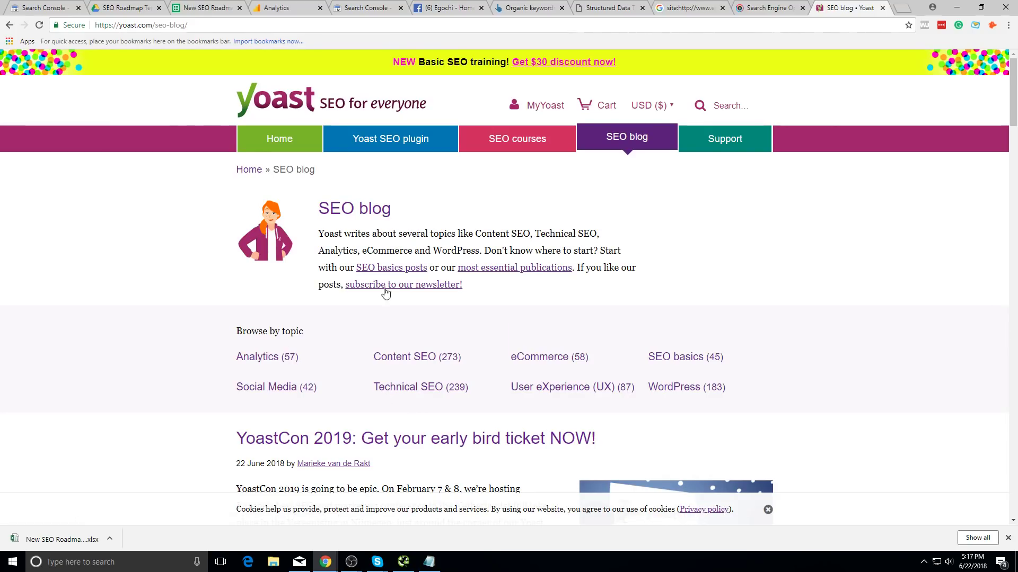
- Open Yoast's Analytics blog category and examine its introductory text and the articles listed below
left_click(263, 358)
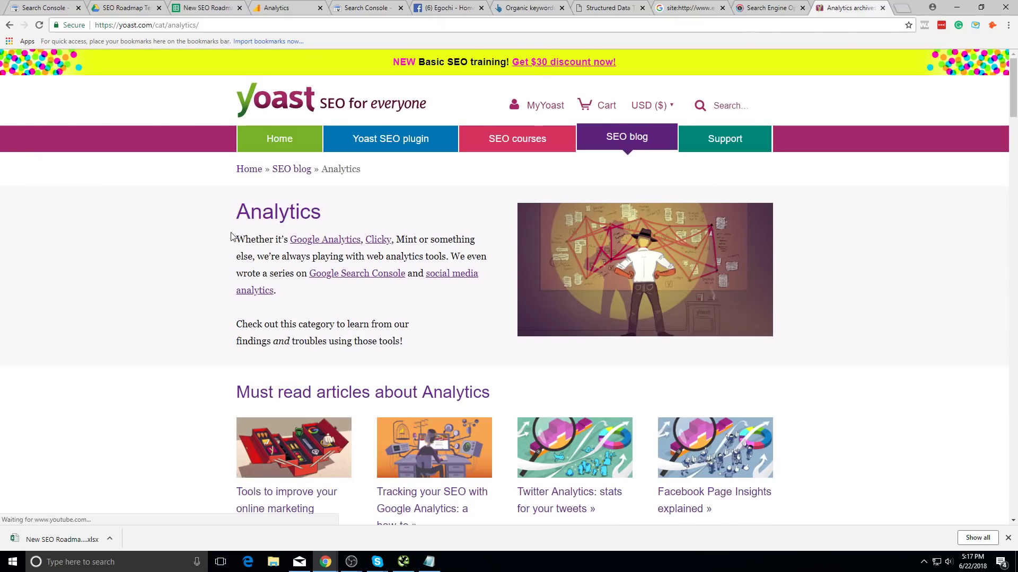
left_click_drag(403, 342, 237, 239)
left_click(395, 306)
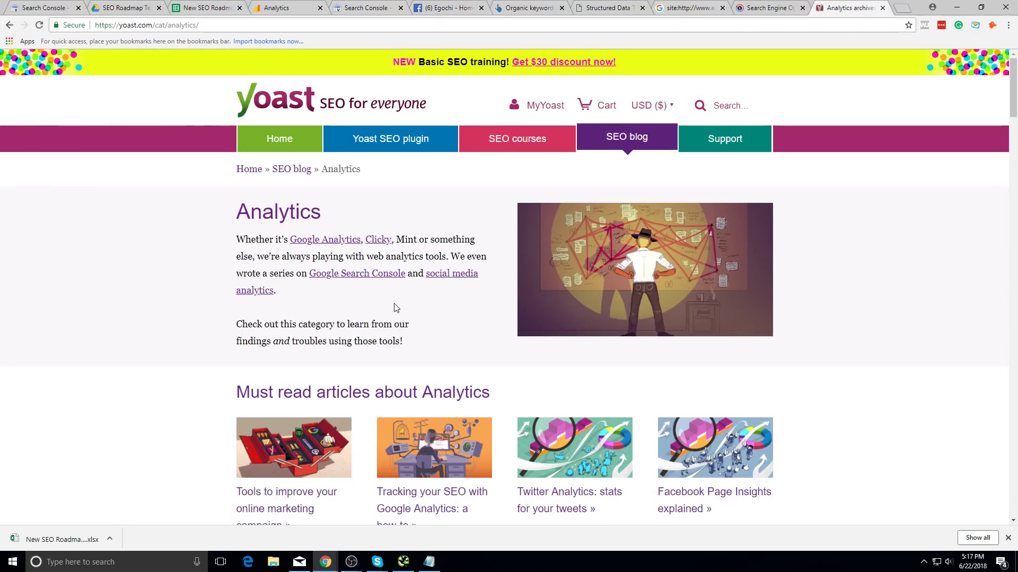
left_click_drag(412, 325, 228, 302)
scroll(260, 176, "down", 6)
scroll(259, 176, "down", 10)
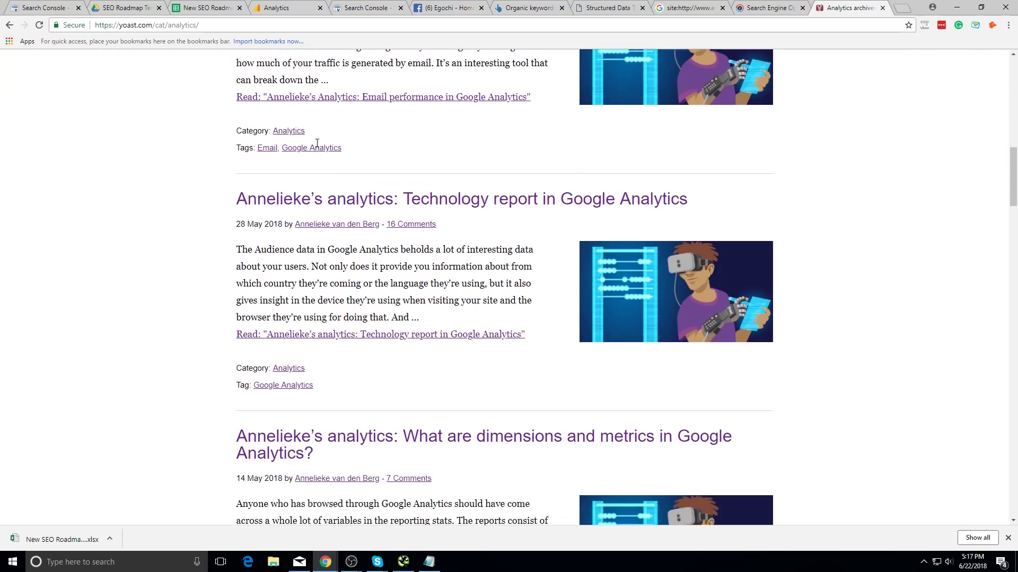
scroll(394, 489, "up", 17)
scroll(393, 489, "down", 1)
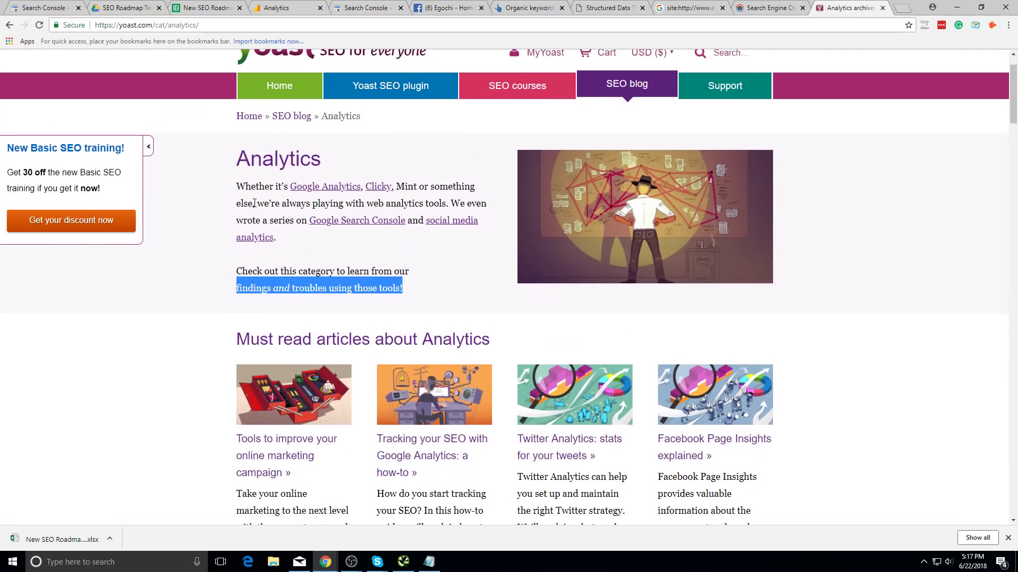
left_click(195, 205)
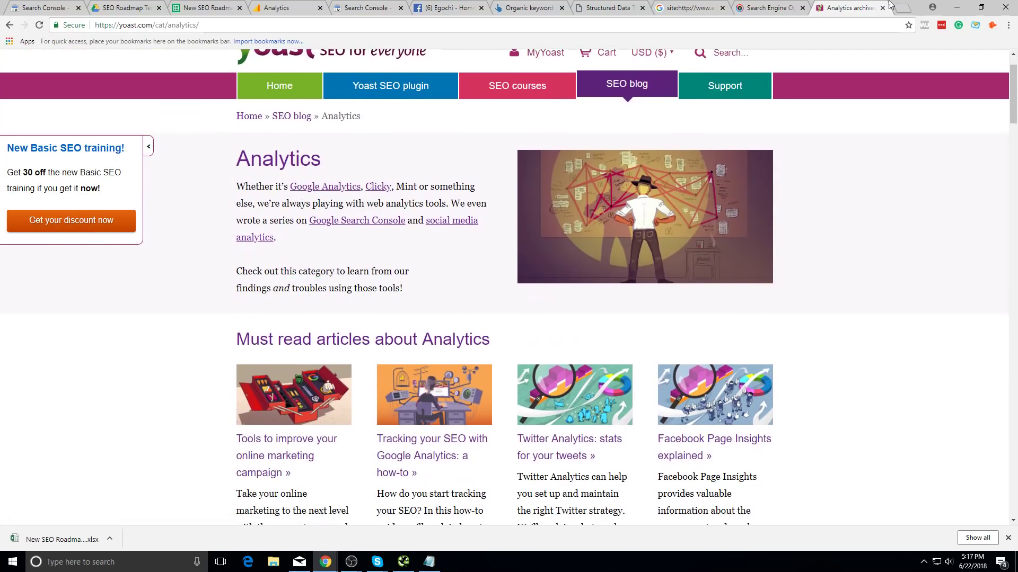
left_click(767, 6)
left_click(694, 7)
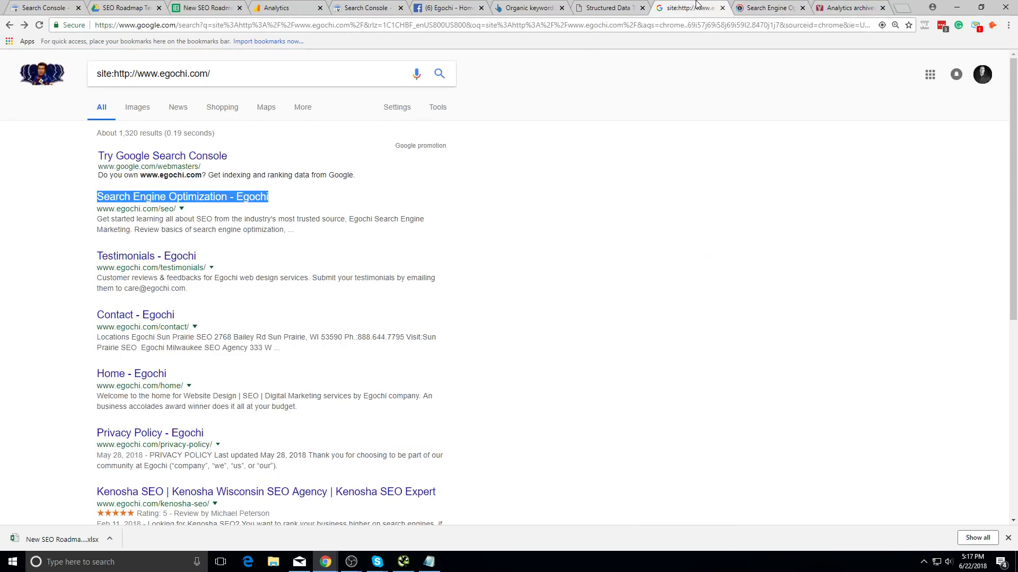
- Examine the egochi.com/seo/ category archive page for Search Engine Optimization and its URL
left_click(528, 8)
left_click(448, 7)
left_click(372, 7)
left_click(286, 8)
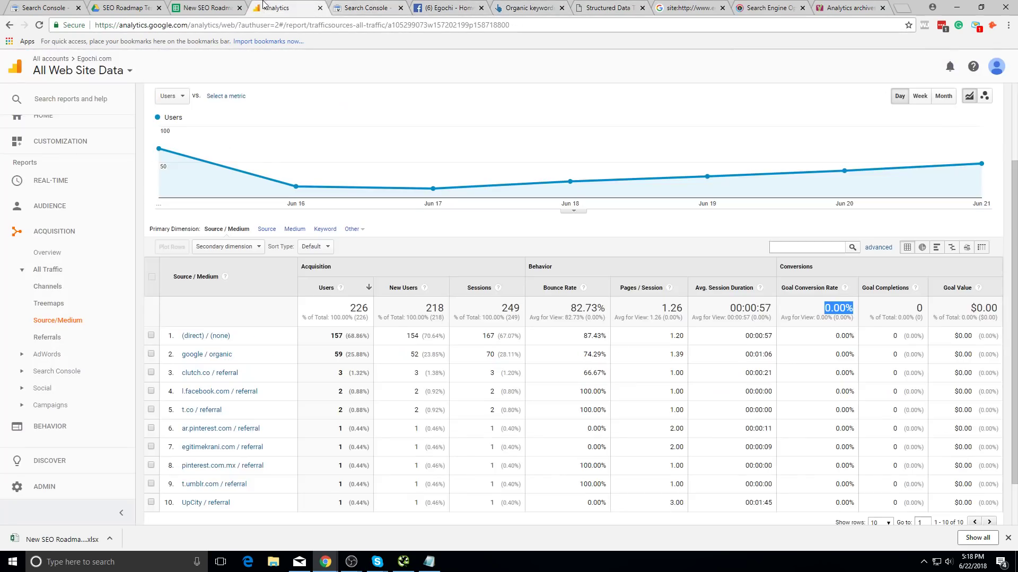
left_click(207, 8)
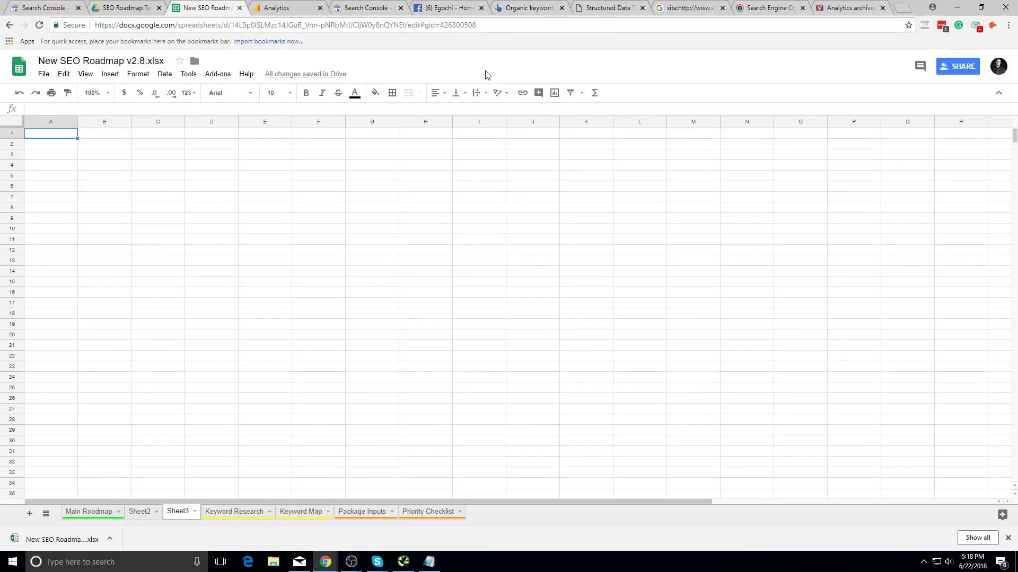
left_click(769, 8)
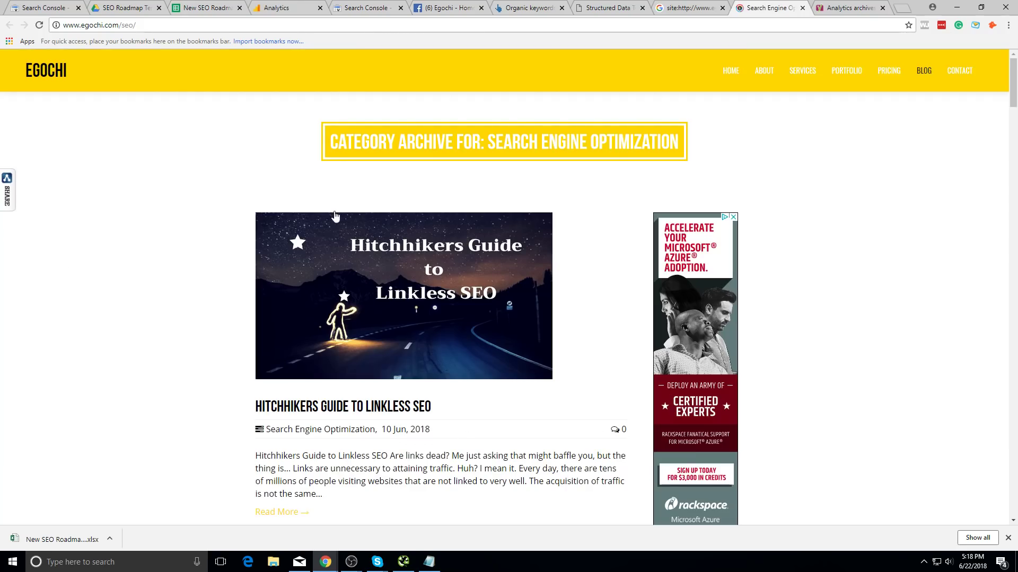
left_click(520, 26)
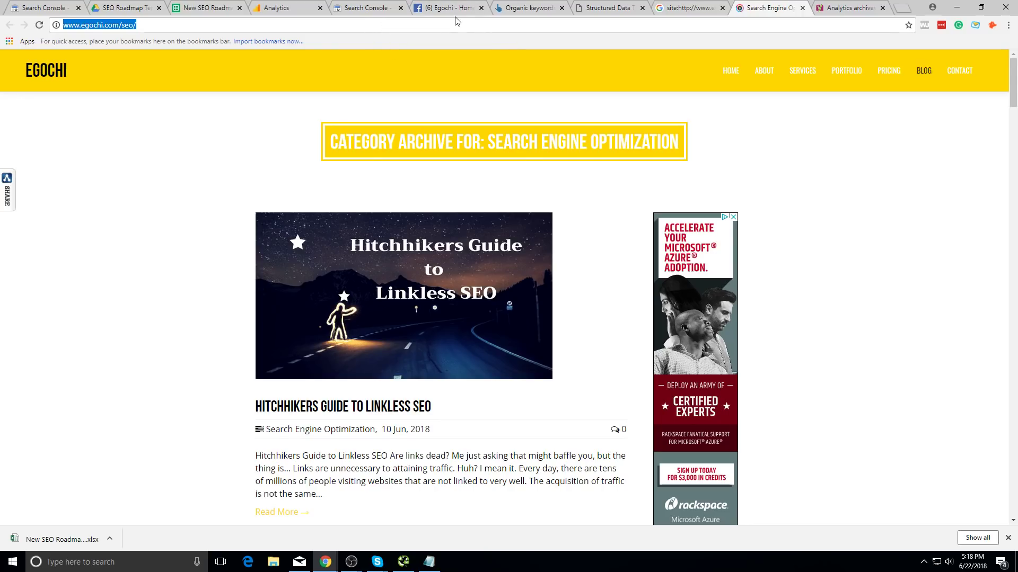
left_click(164, 25)
key("shift+Left")
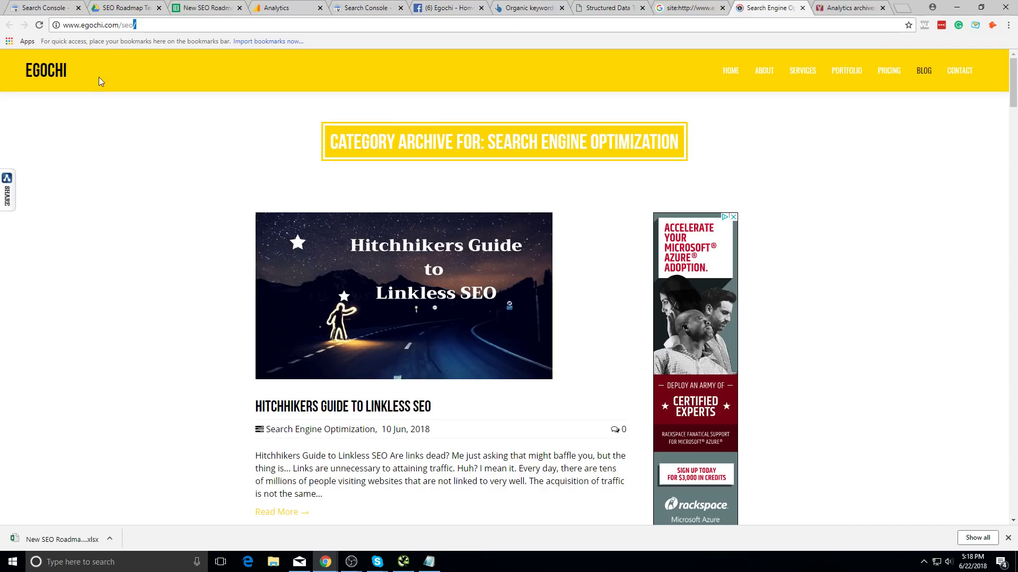
key("ctrl+a")
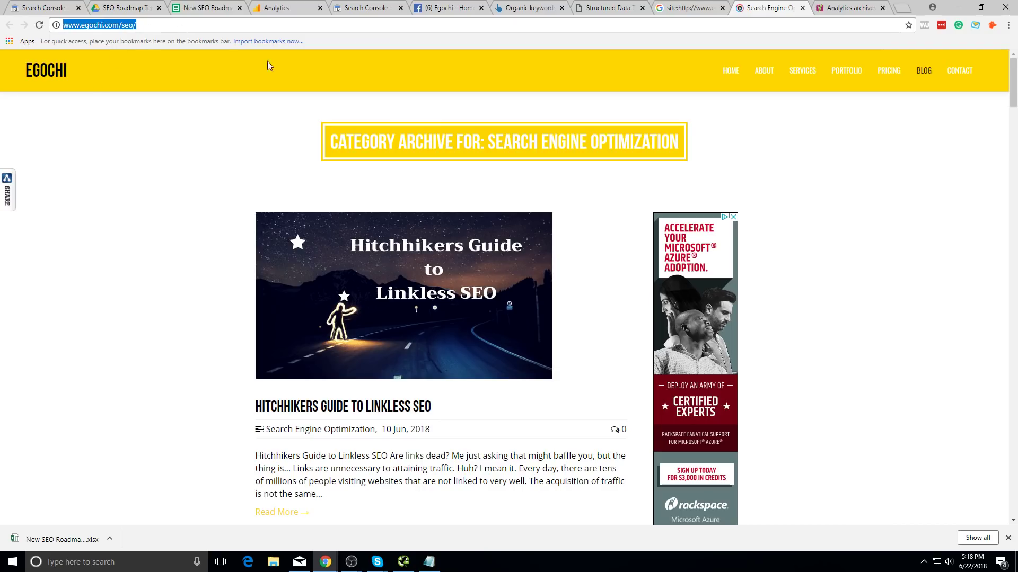
left_click(684, 7)
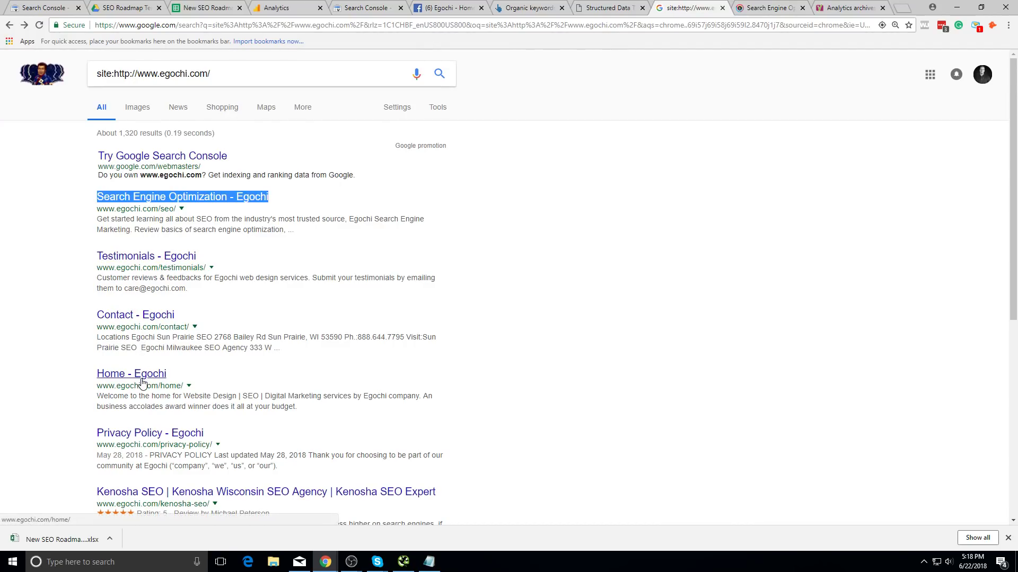
left_click_drag(98, 386, 184, 386)
key("ctrl+c")
left_click(233, 6)
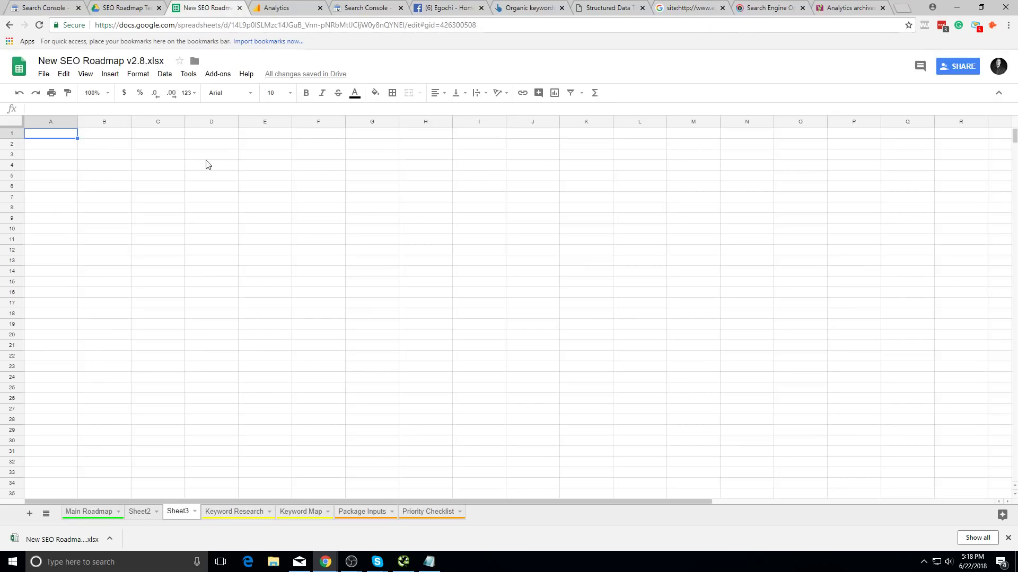
key("ctrl+v")
- Widen columns A, B and C of Sheet3 to make room for the page details
left_click_drag(77, 117, 307, 127)
left_click(100, 208)
left_click(185, 135)
left_click(250, 165)
left_click(275, 126)
left_click(182, 239)
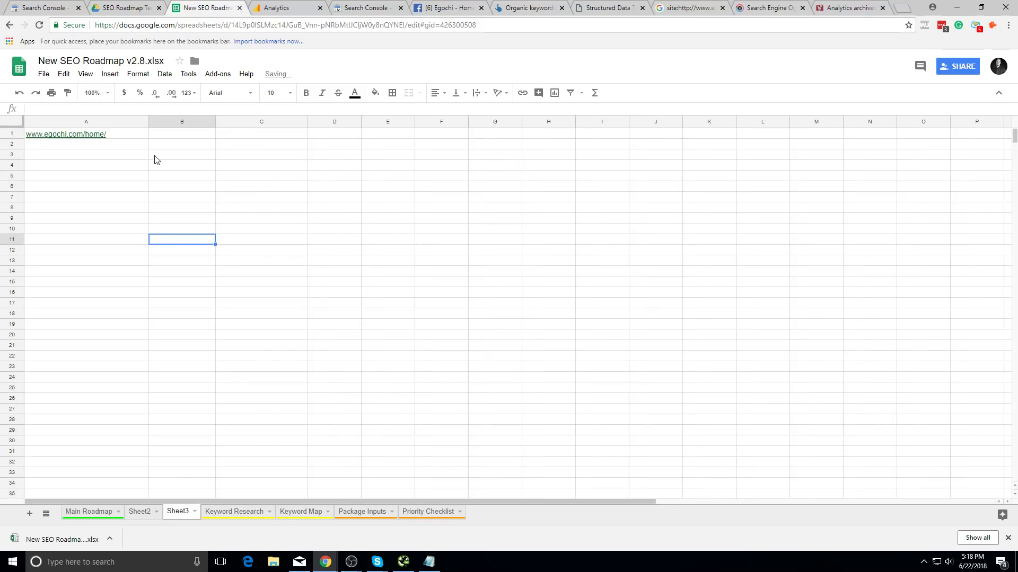
- Enter 800, 2 images and 1 video in cells B1, C1 and D1 beside the home page address
double_click(170, 133)
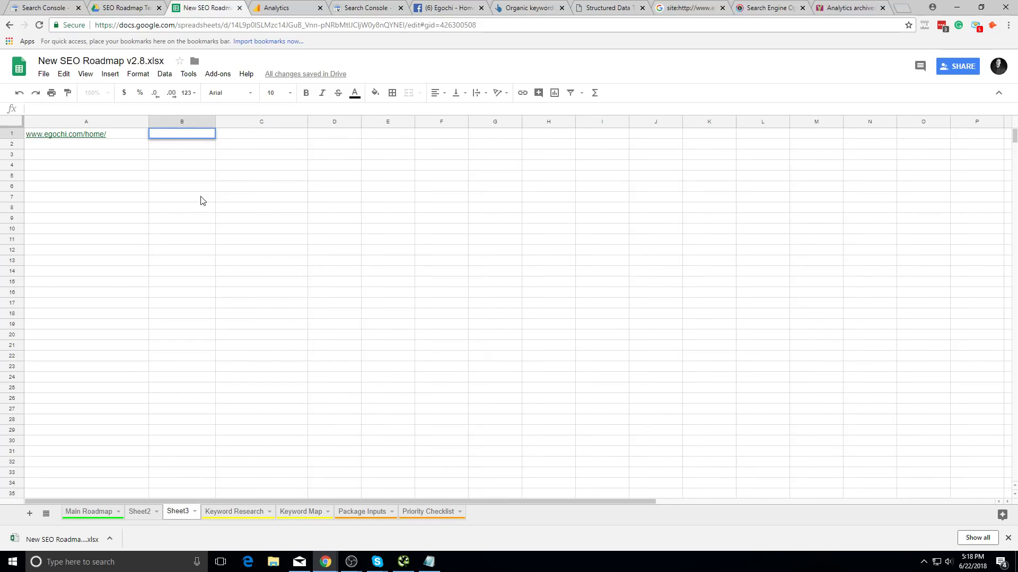
key("Tab")
type("2")
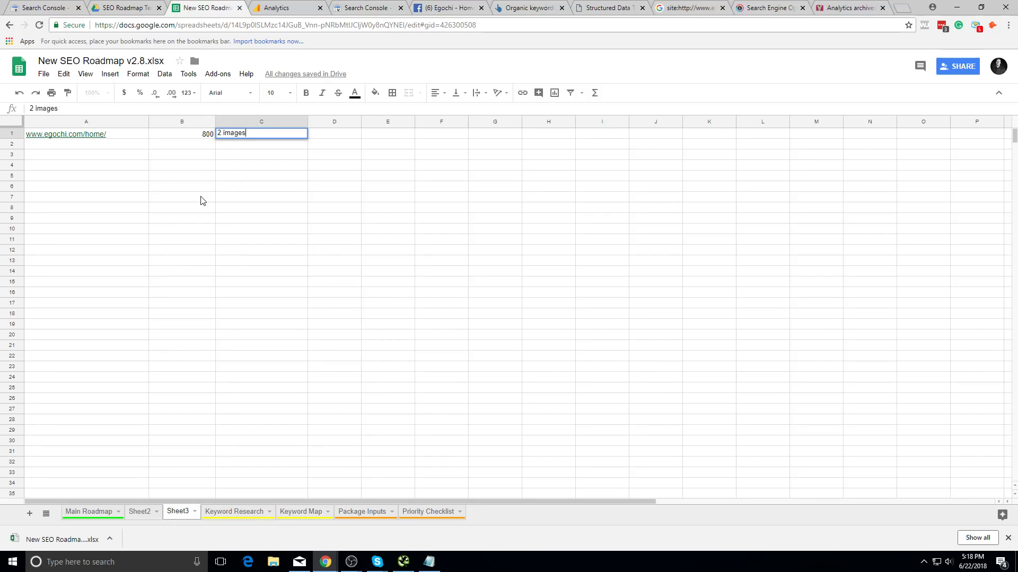
key("Tab")
type("1")
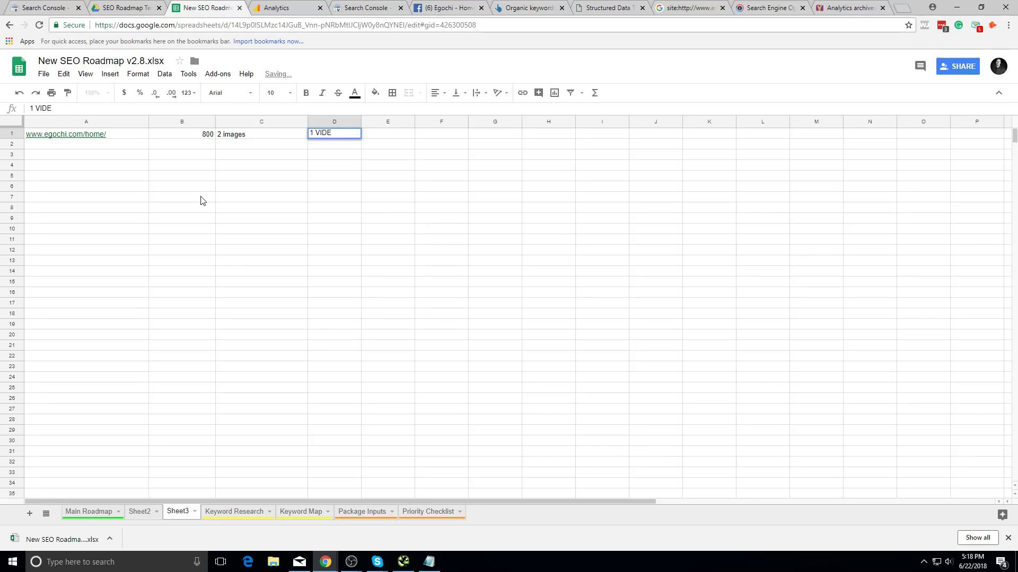
key("BackSpace")
key("BackSpace")
key("BackSpace")
key("BackSpace")
key("BackSpace")
left_click(201, 201)
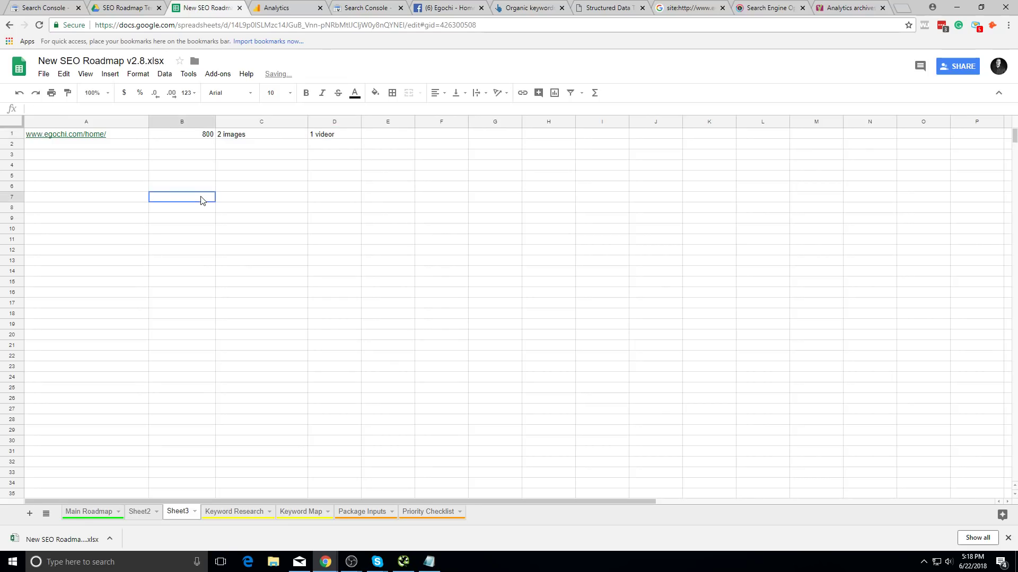
left_click(353, 136)
double_click(353, 134)
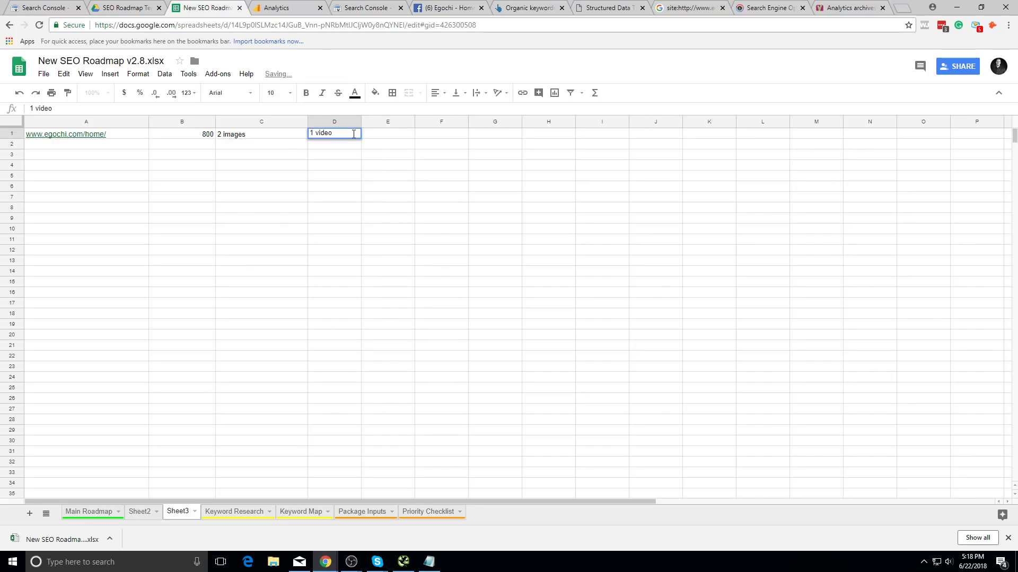
- Launch the Chaise Reiner SEO Analyzer and start a Google top results analysis for the keyword seo
key("super")
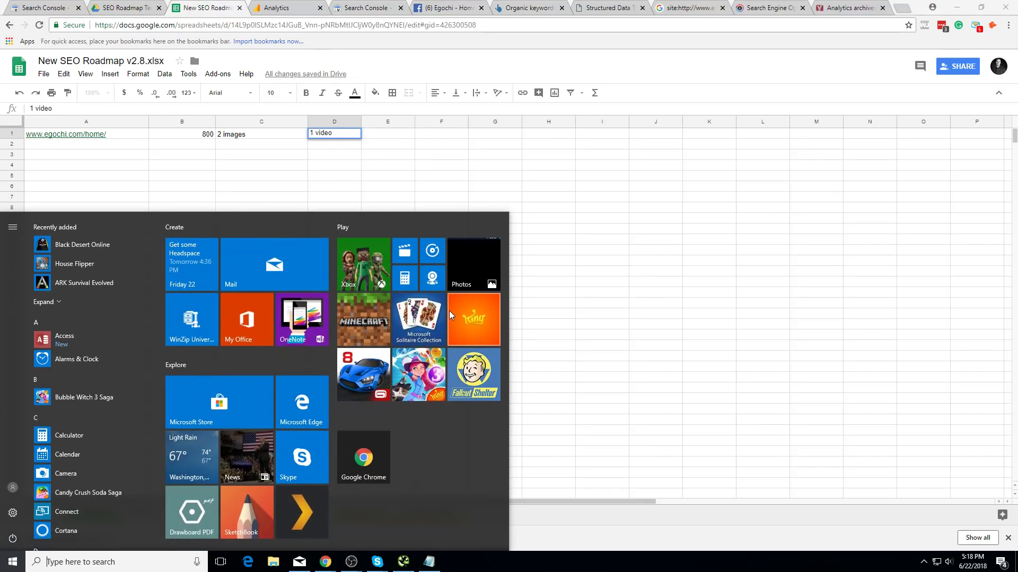
type("chas")
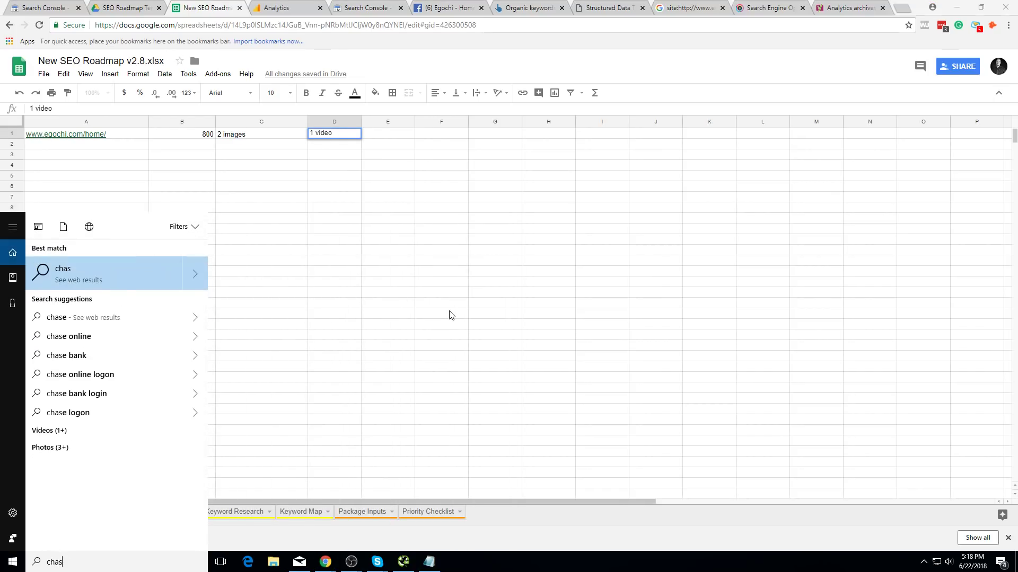
key("BackSpace")
key("BackSpace")
key("BackSpace")
key("BackSpace")
type("chas")
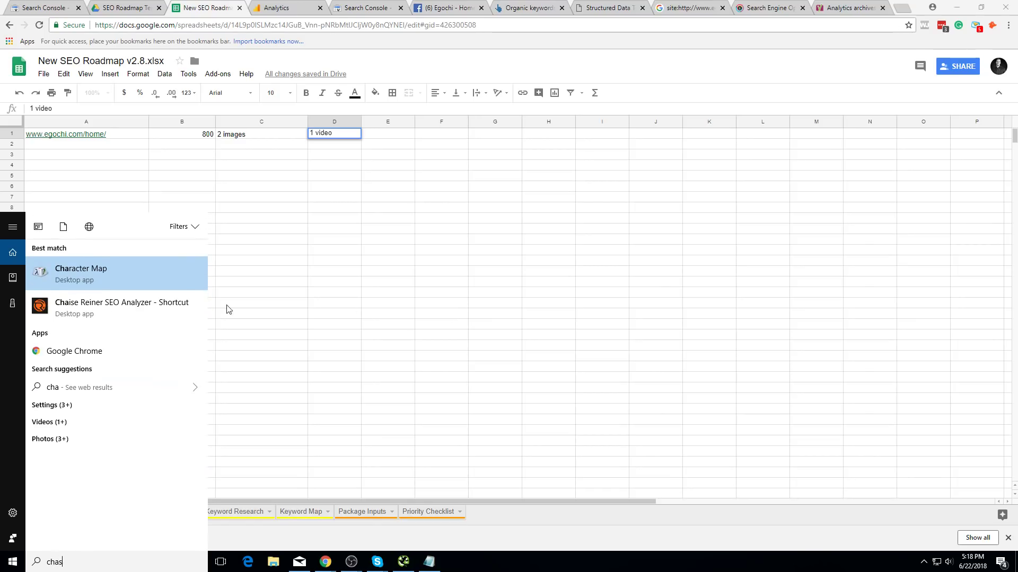
left_click(113, 300)
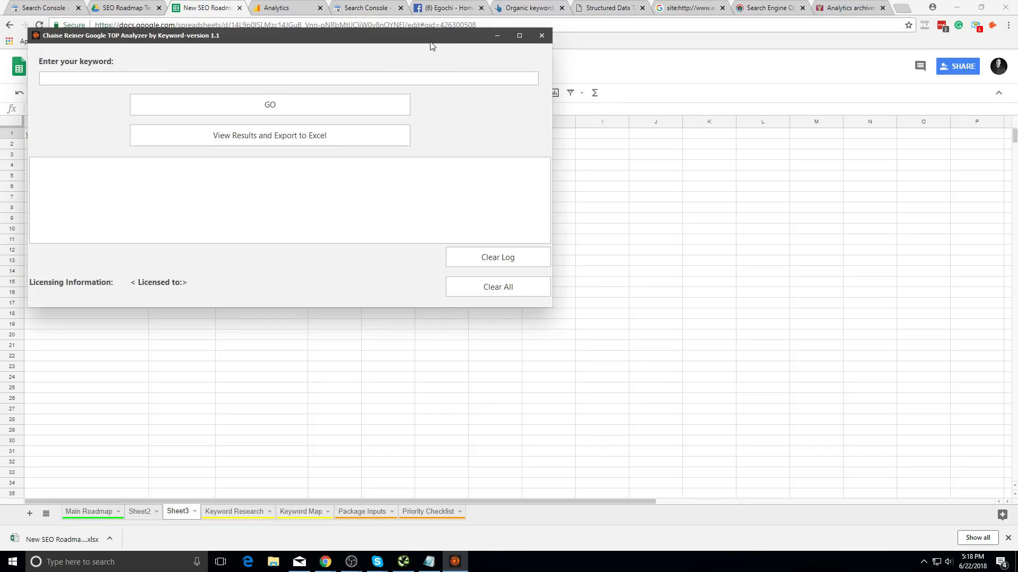
left_click_drag(432, 46, 583, 194)
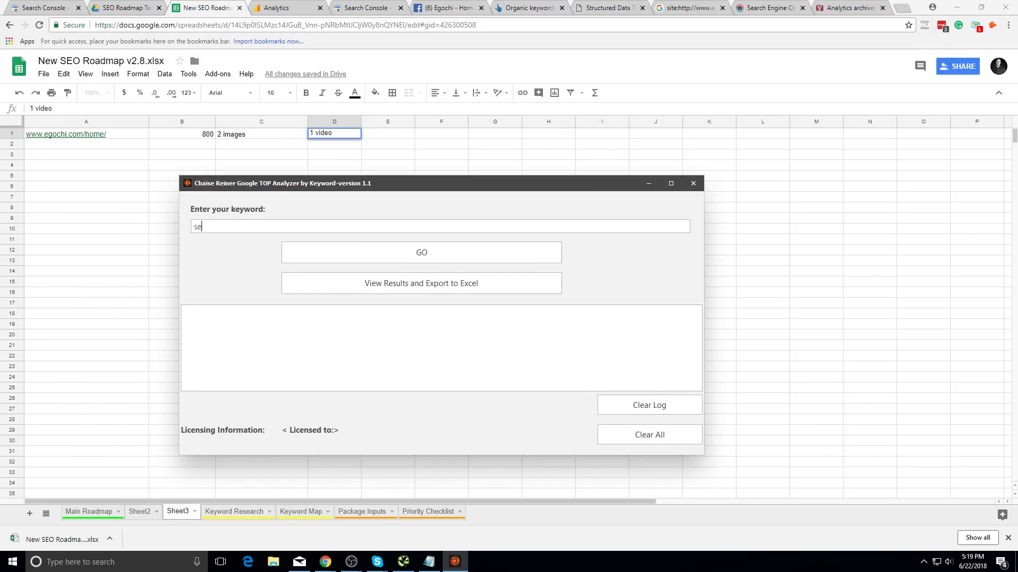
left_click(470, 252)
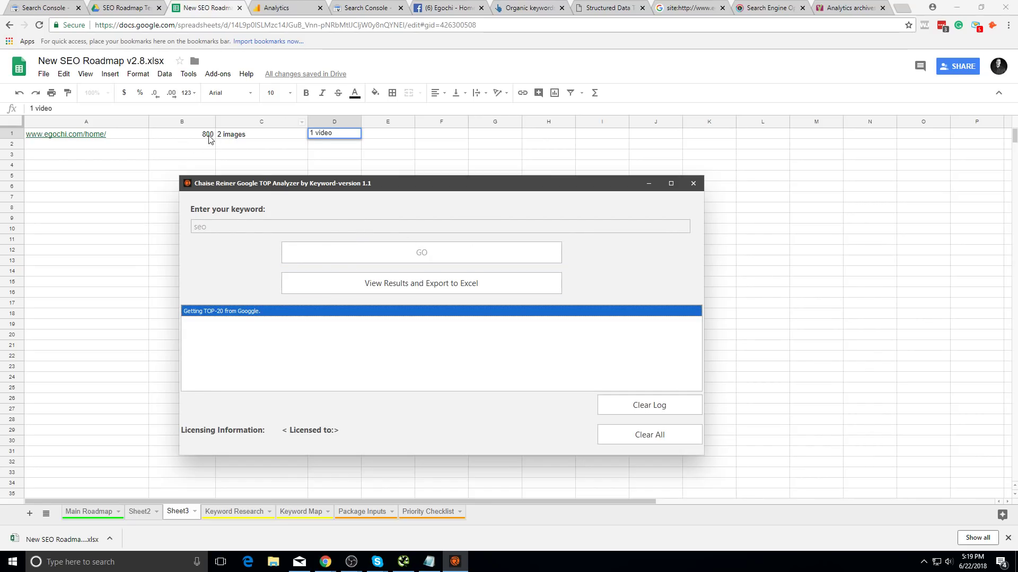
left_click(183, 151)
left_click(207, 135)
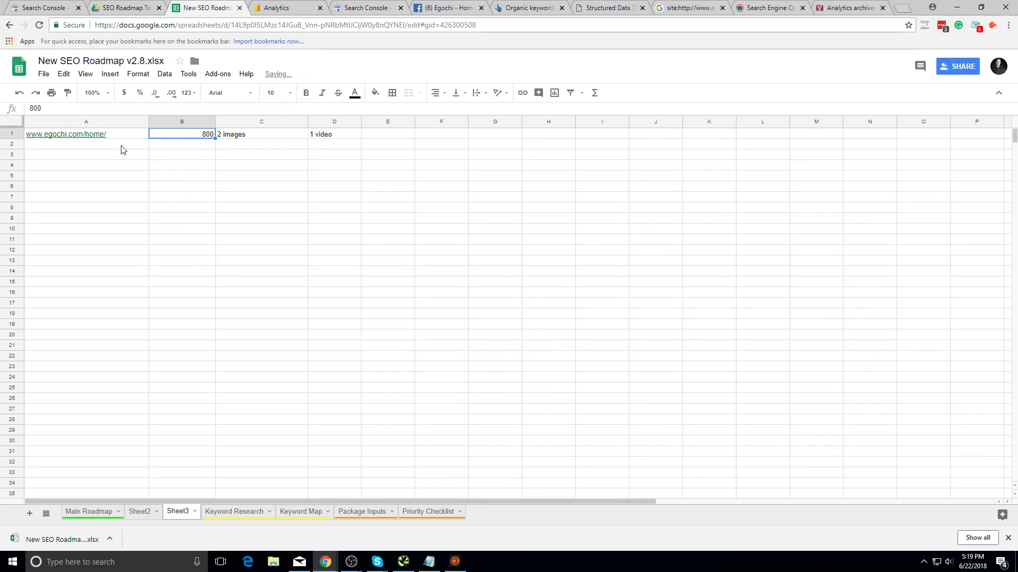
left_click_drag(121, 149, 136, 355)
left_click(136, 355)
left_click_drag(105, 145, 96, 313)
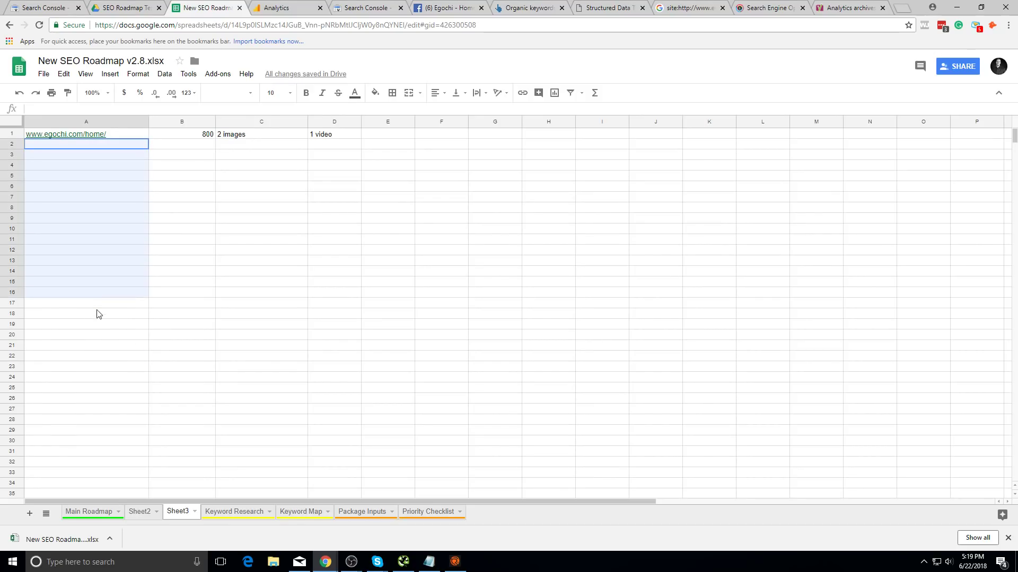
left_click(97, 313)
- Switch to Google Drive and go from the SEO Roadmap Template folder back to My Drive
left_click(124, 8)
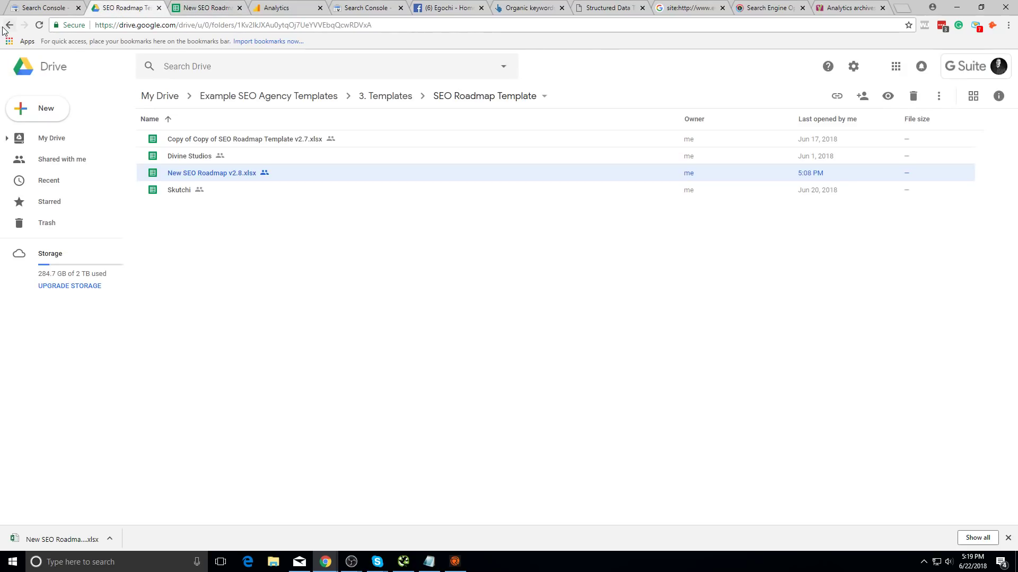
left_click(9, 25)
left_click(9, 25)
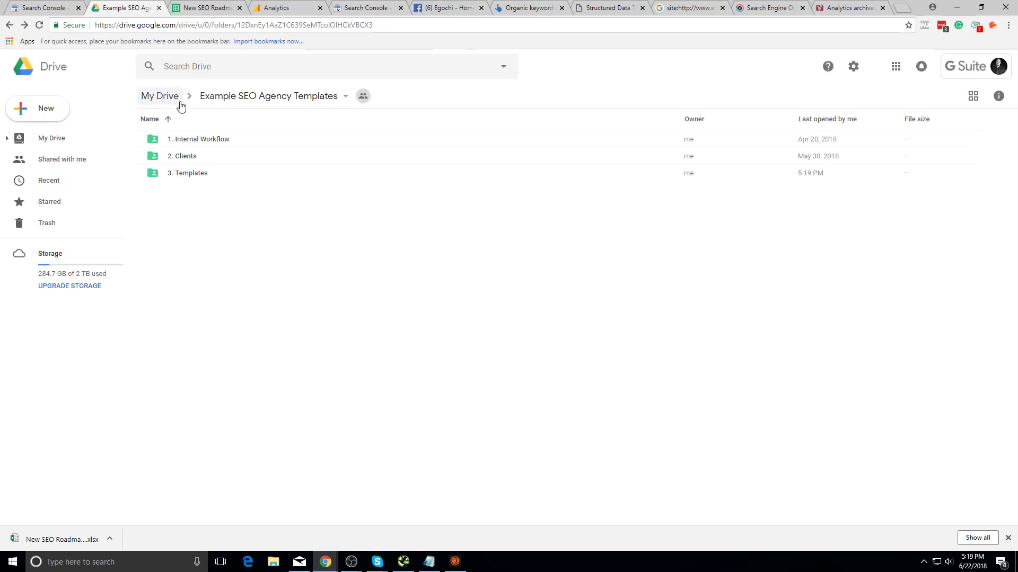
left_click(190, 139)
left_click(192, 156)
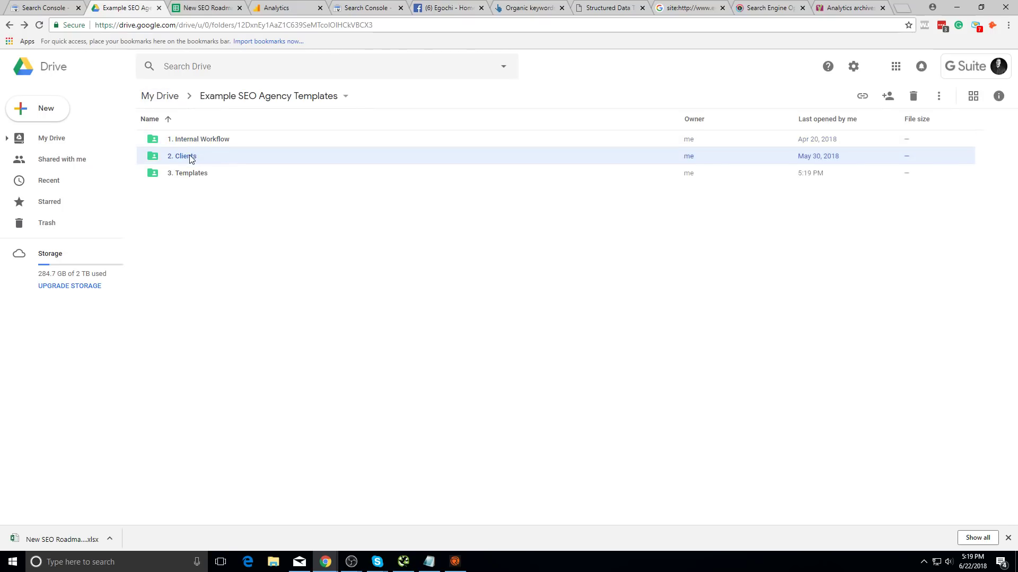
left_click(45, 138)
- Open Chase Reiner SEO Roadmap.xlsx from the agency's current client folder Chase Reiner SEO, Roadmap subfolder, and close the Drive listing
double_click(202, 142)
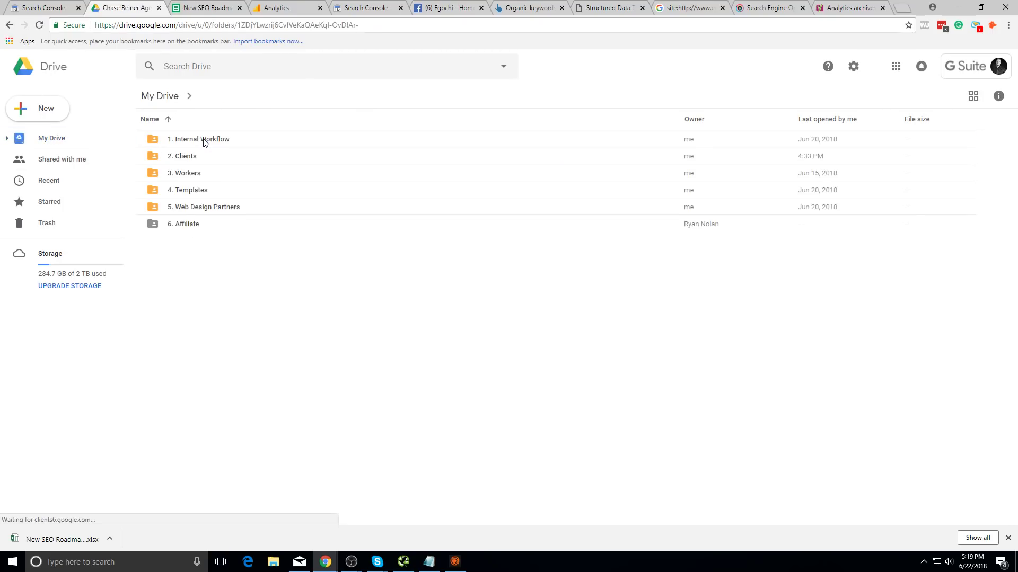
double_click(192, 156)
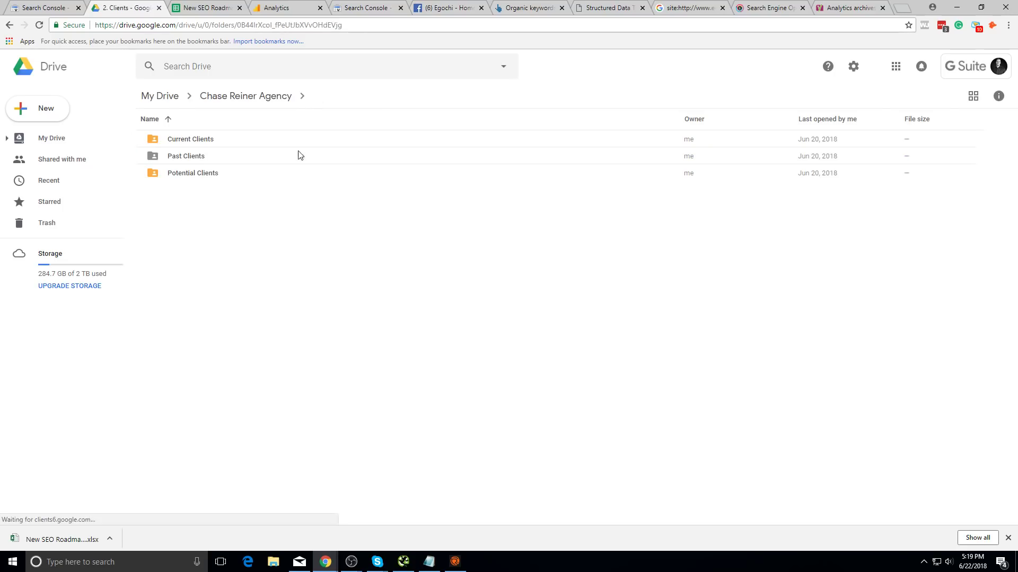
double_click(208, 137)
double_click(204, 191)
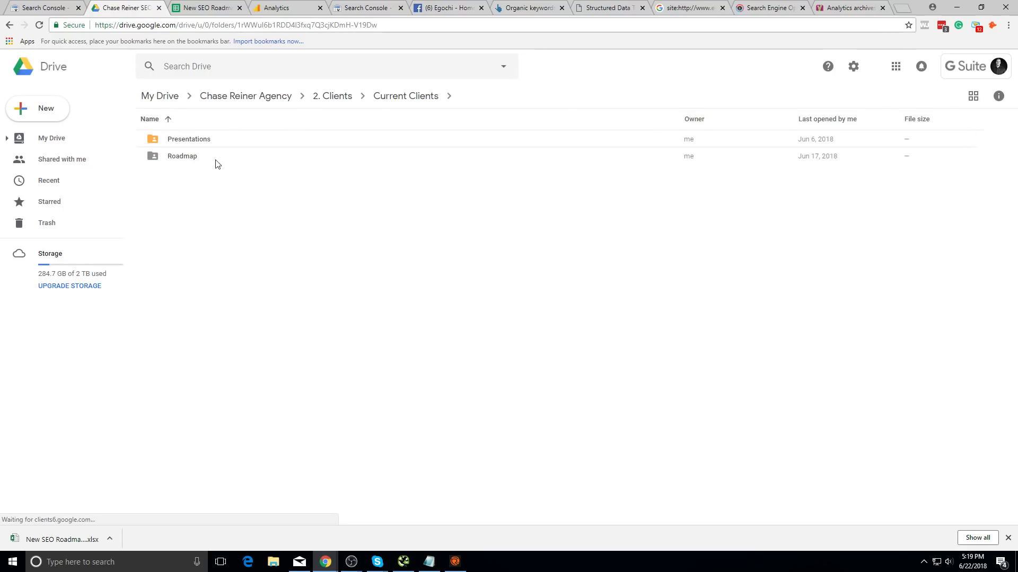
double_click(208, 154)
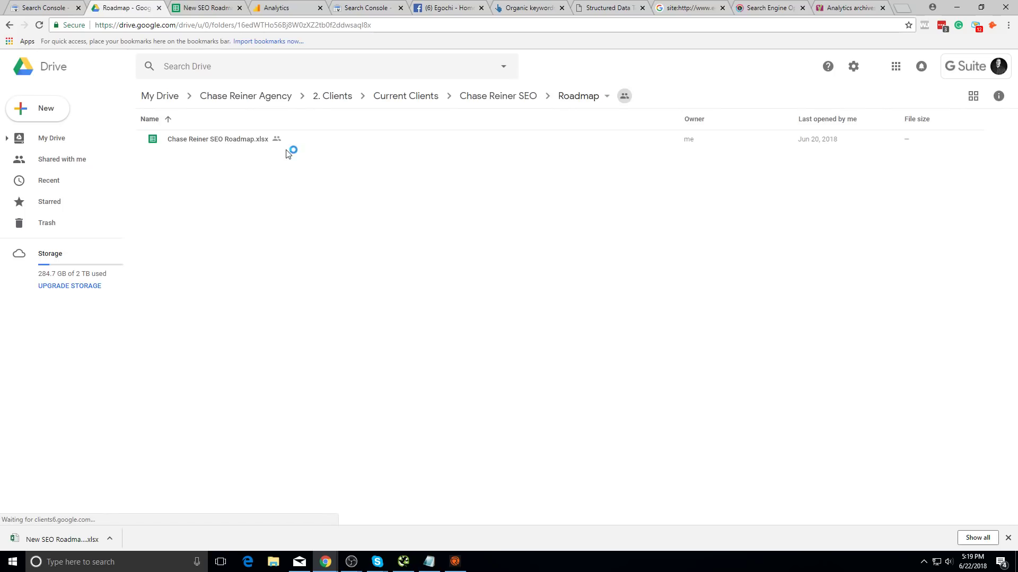
double_click(291, 145)
left_click(122, 8)
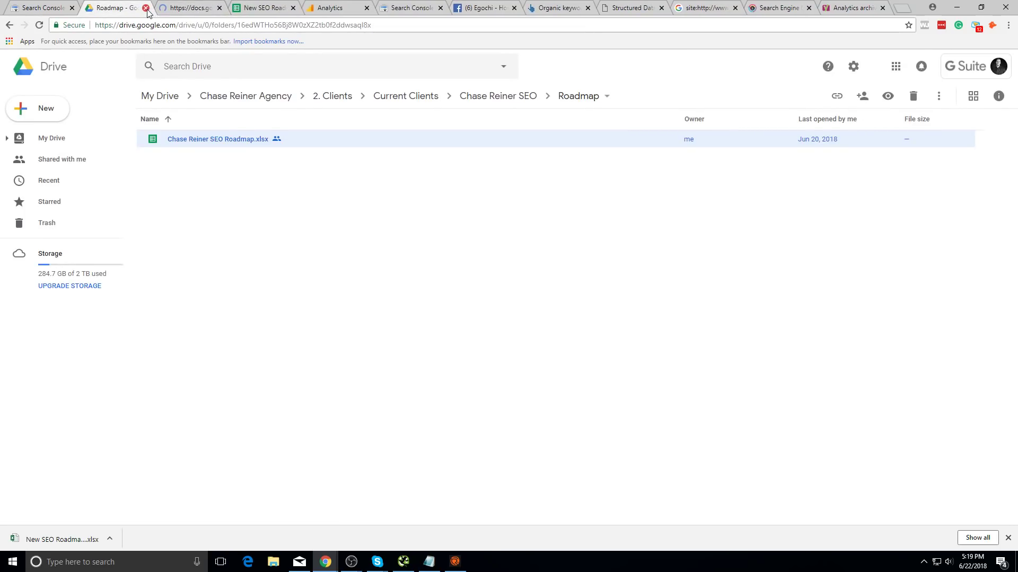
left_click(146, 8)
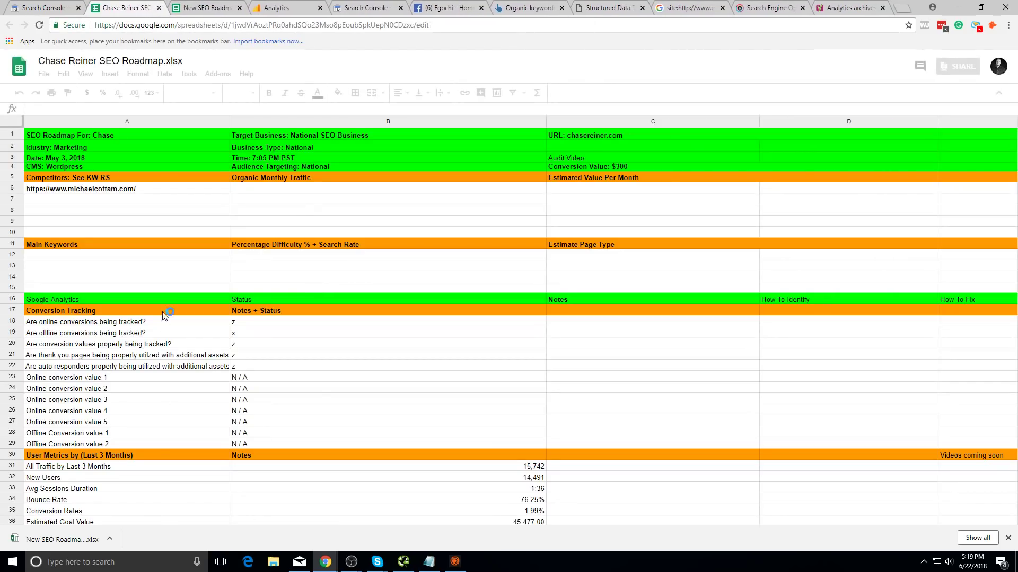
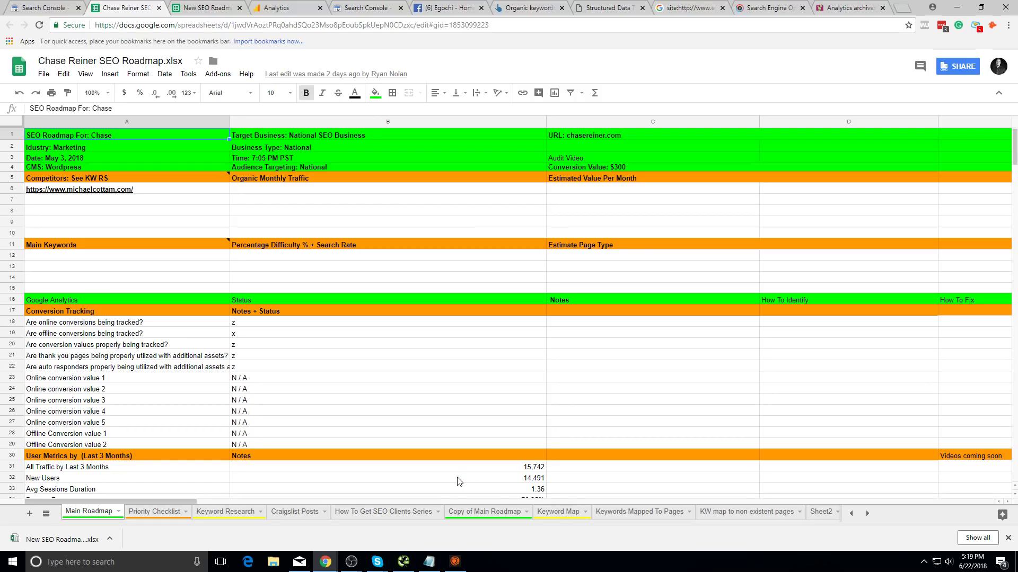
- Look through the roadmap's sheets and open Keywords Mapped To Pages to examine its word count, image and video columns
left_click(266, 516)
left_click(373, 516)
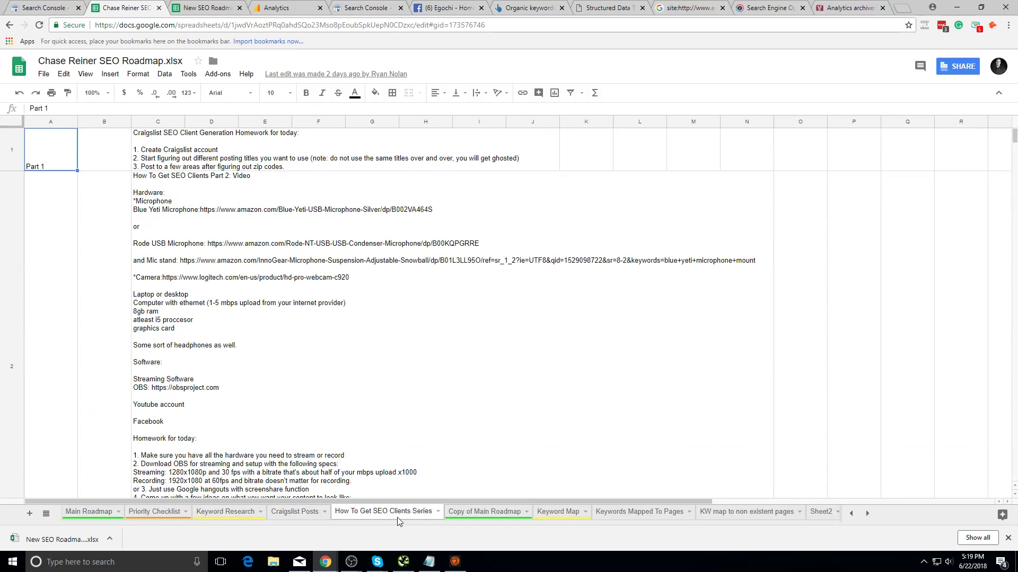
left_click(479, 513)
left_click(562, 513)
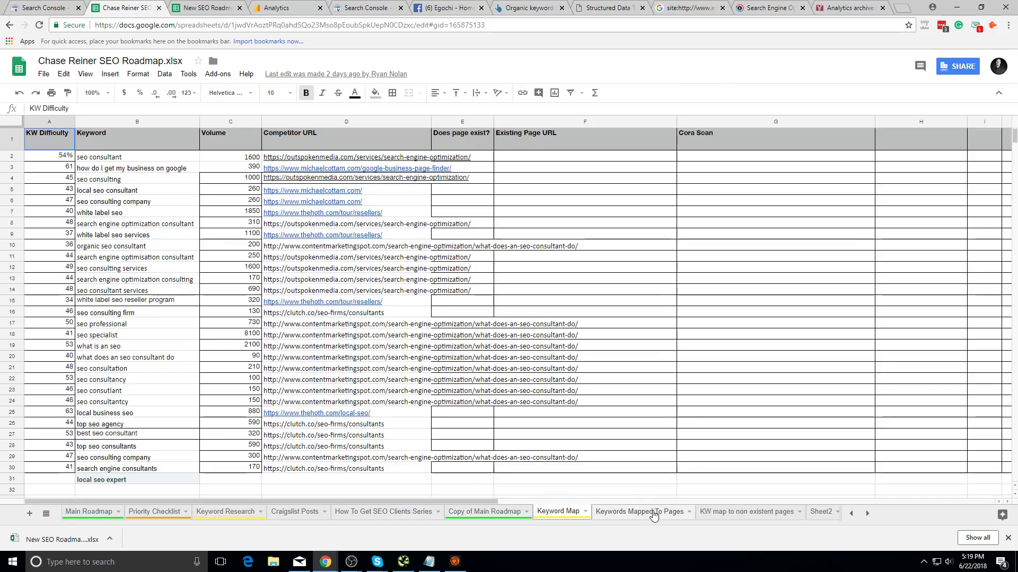
left_click(655, 517)
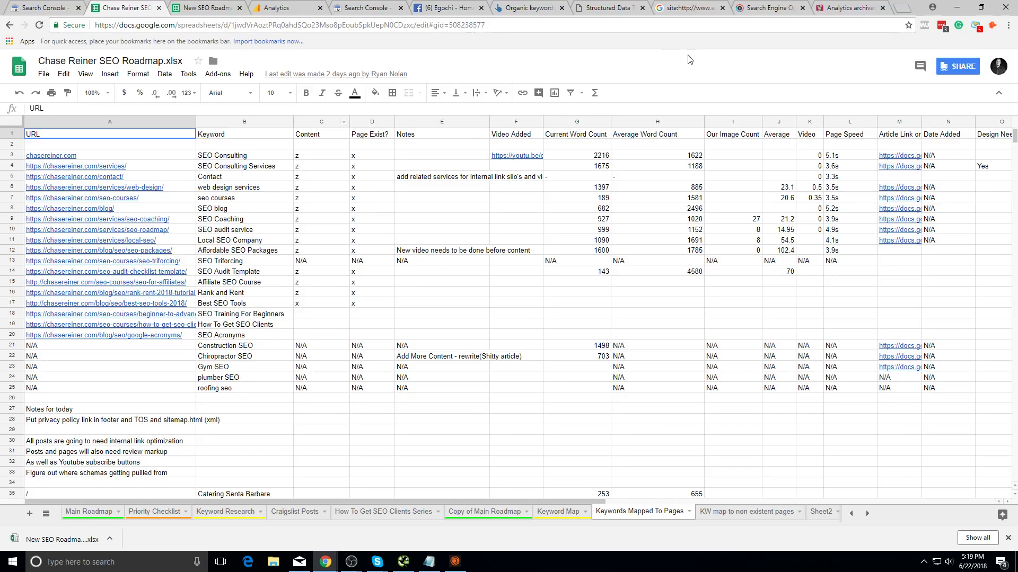
left_click(687, 7)
scroll(394, 273, "down", 6)
scroll(395, 273, "up", 7)
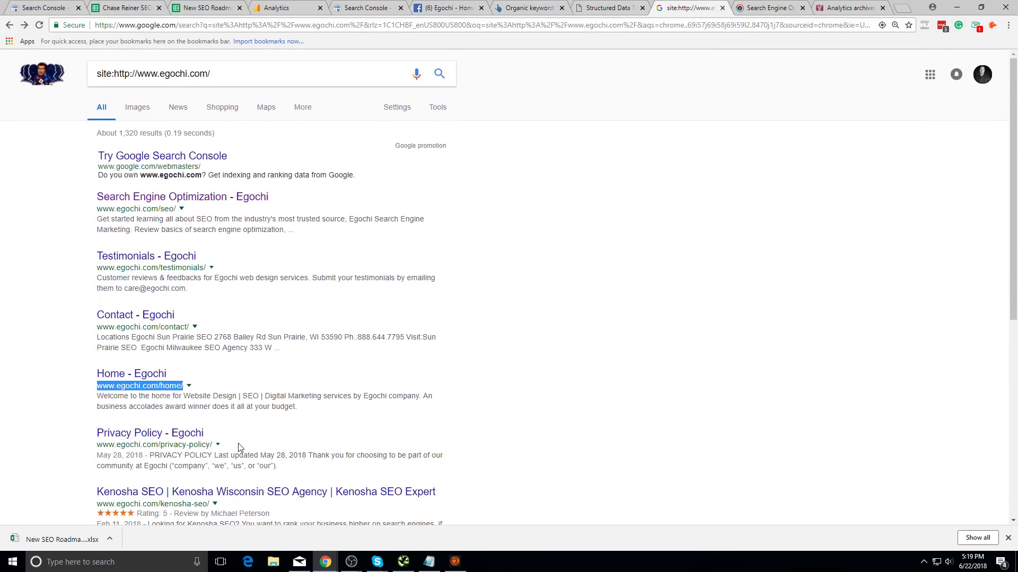
scroll(395, 273, "down", 7)
scroll(395, 273, "up", 7)
scroll(500, 166, "down", 3)
scroll(154, 253, "down", 4)
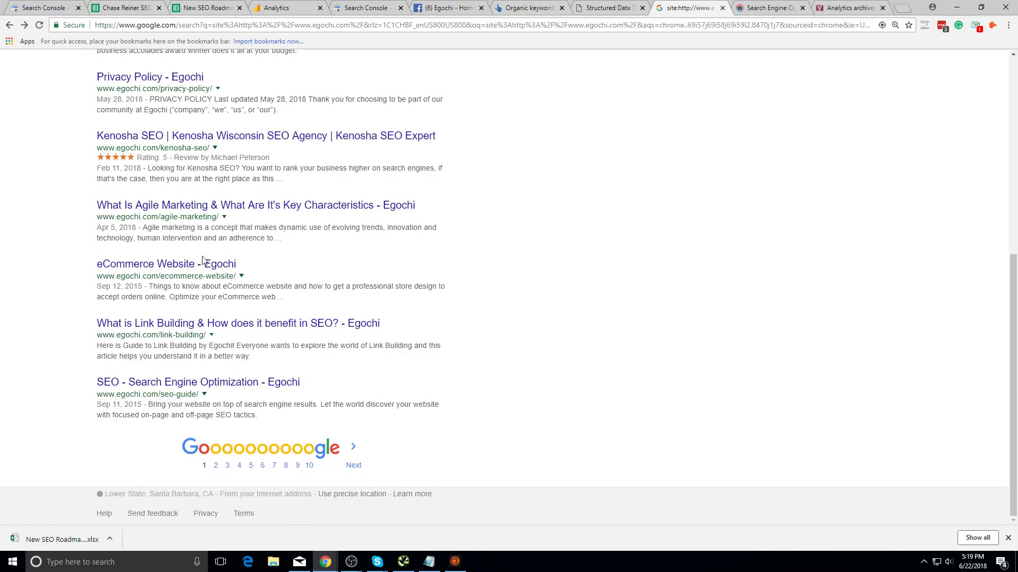
left_click(227, 462)
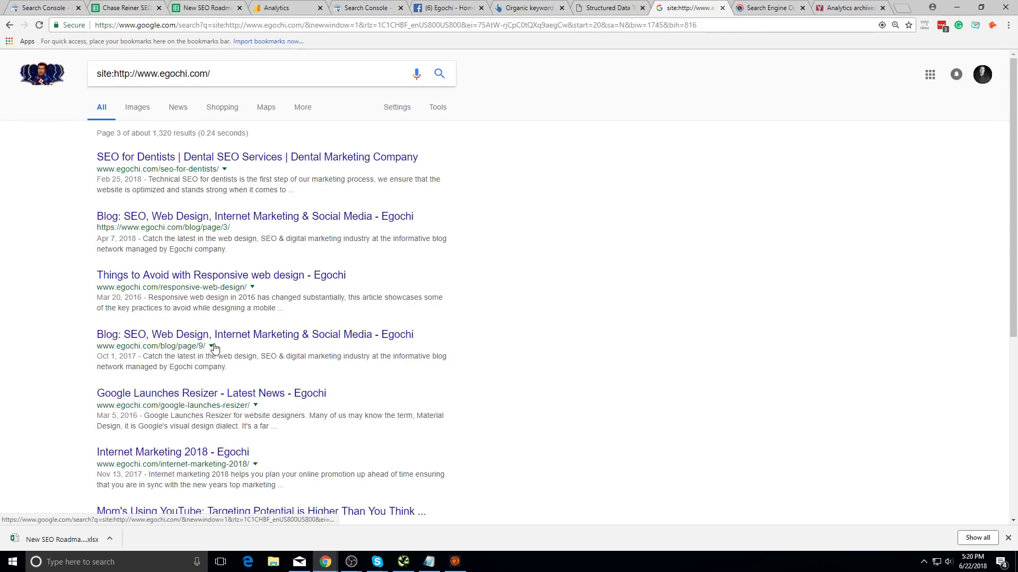
triple_click(192, 352)
left_click(454, 357)
scroll(218, 264, "down", 5)
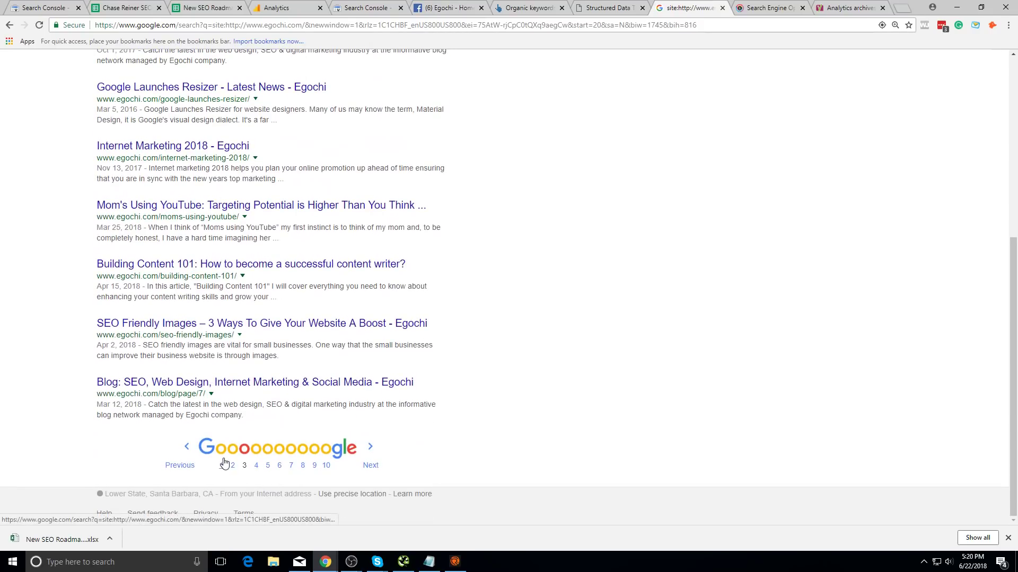
left_click(222, 464)
scroll(395, 234, "down", 3)
scroll(422, 262, "up", 3)
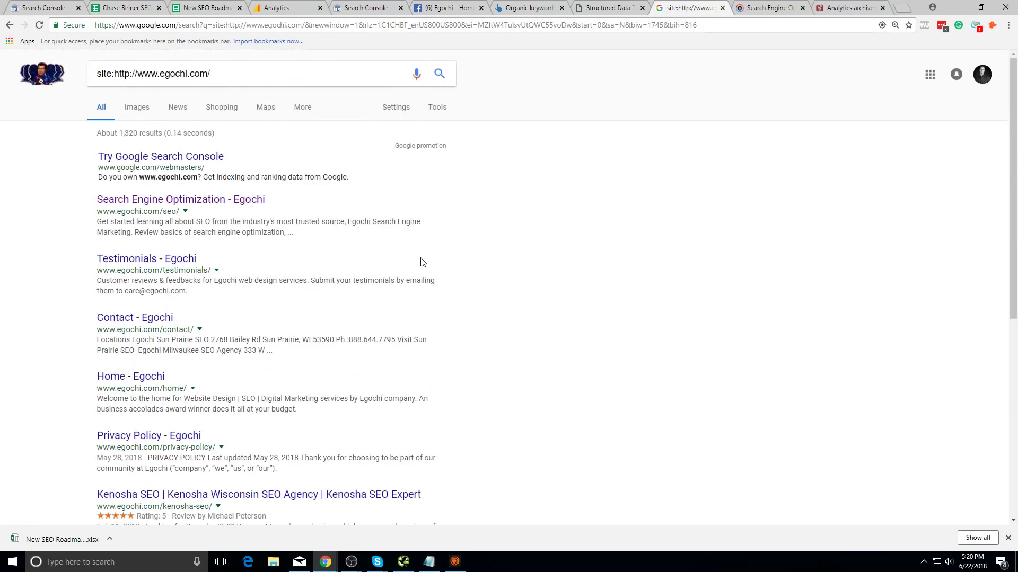
scroll(243, 230, "down", 2)
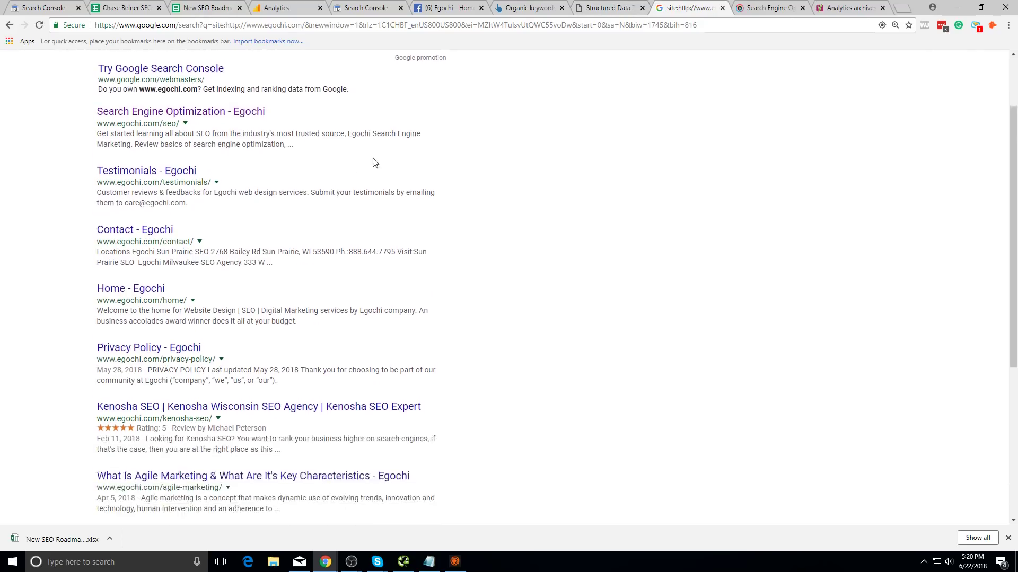
scroll(404, 116, "up", 2)
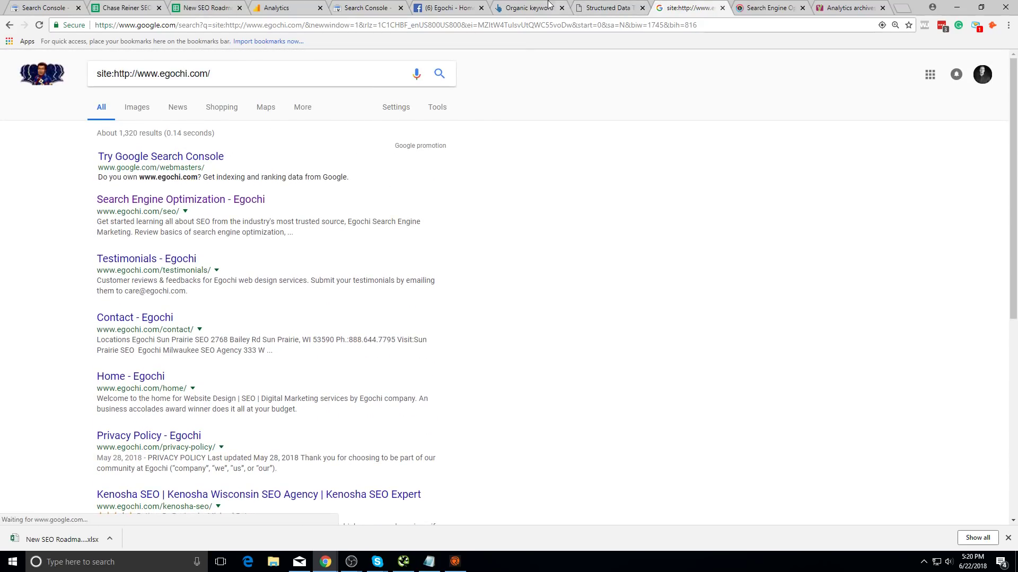
- In Search Console's Search Analytics, filter to the page /google-broad-core-algorithm-update/ and list the queries it ranks for
left_click(367, 7)
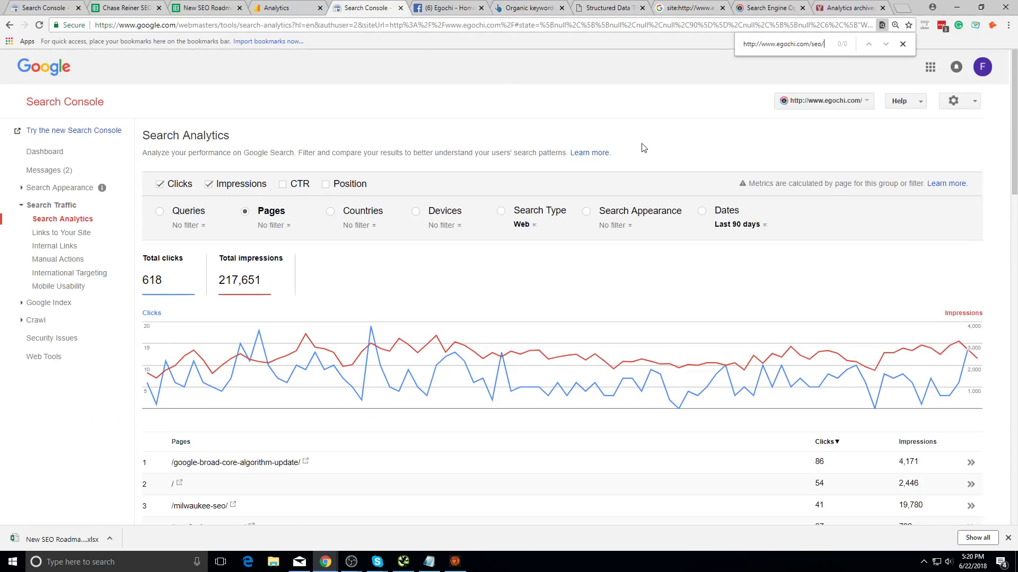
scroll(561, 255, "down", 4)
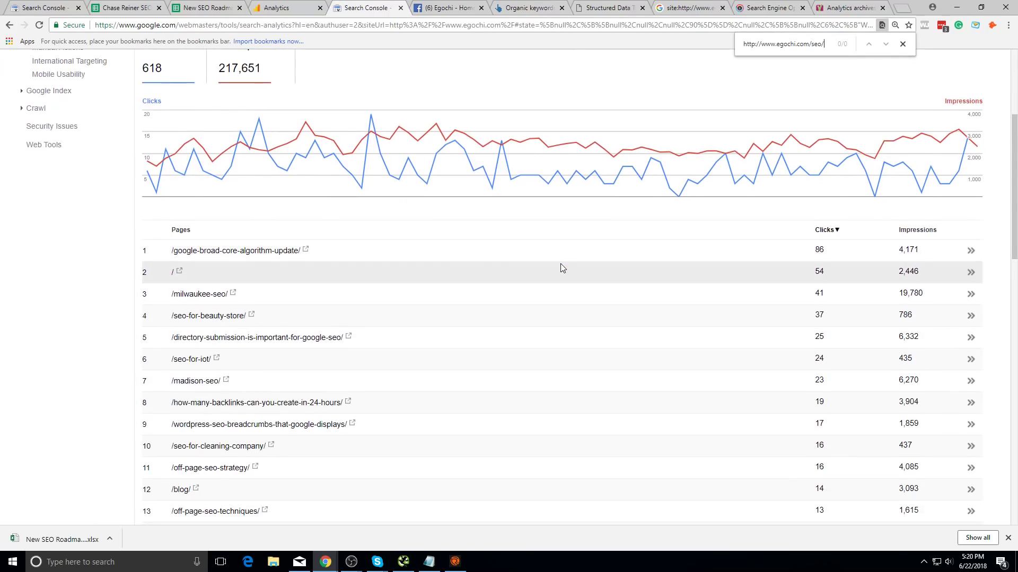
scroll(301, 259, "up", 4)
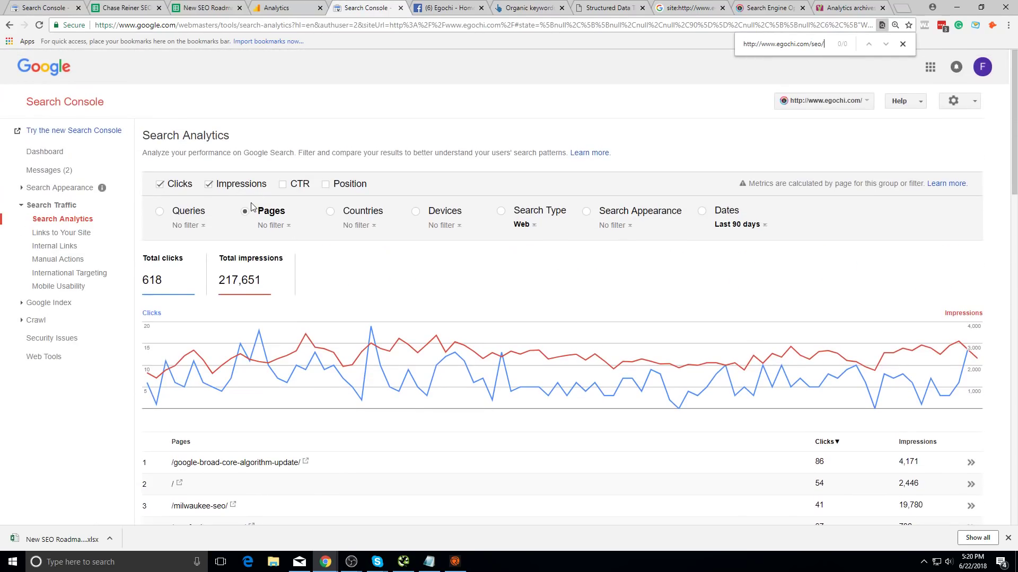
scroll(252, 207, "down", 5)
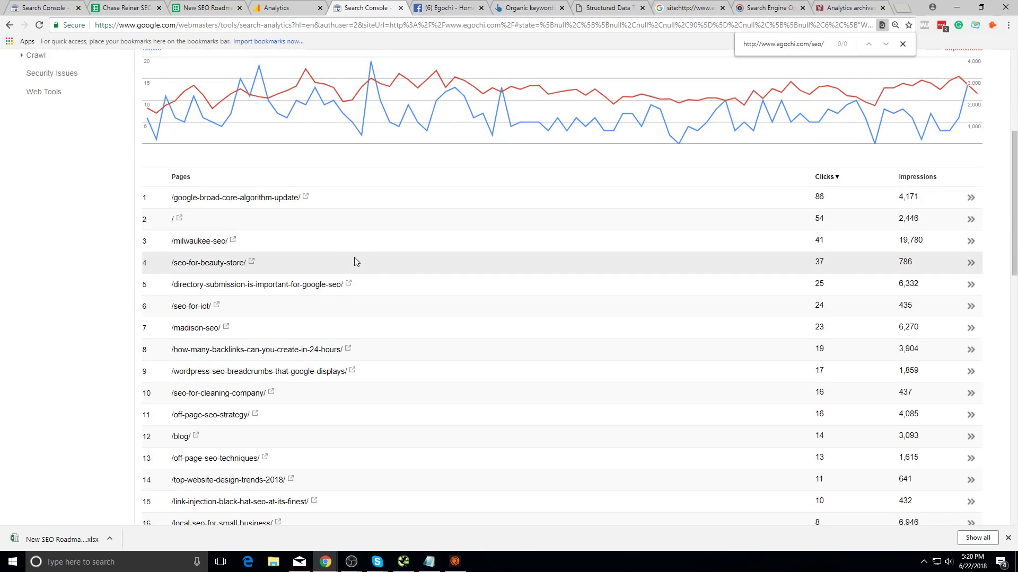
left_click(273, 200)
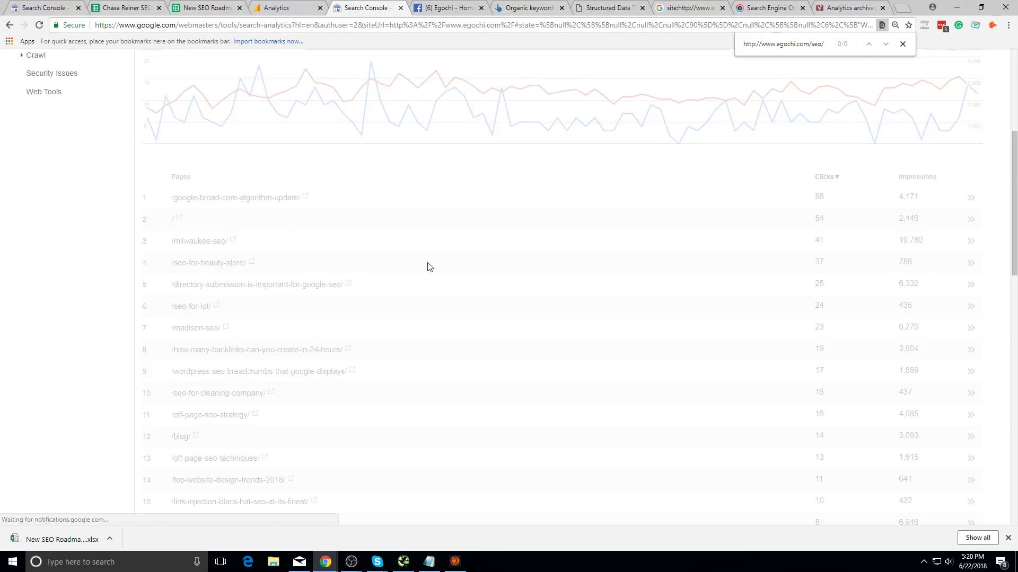
left_click(159, 212)
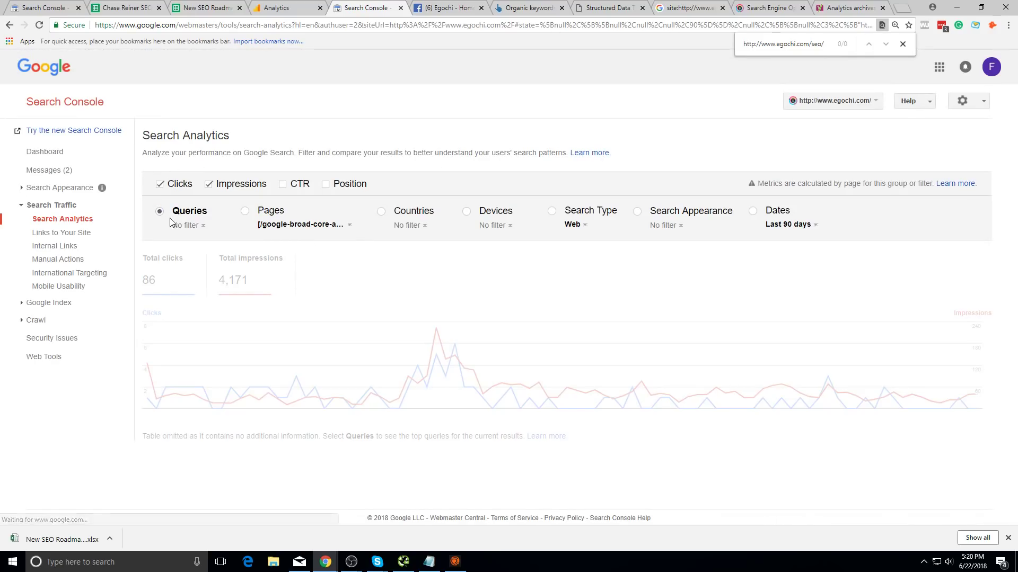
scroll(345, 270, "down", 4)
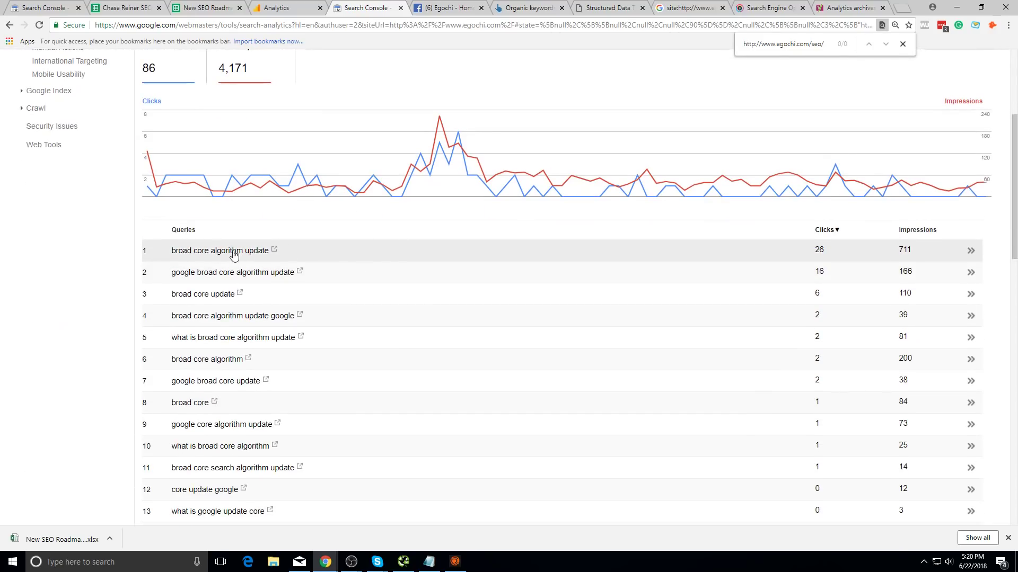
- Open the Google results for the query broad core algorithm update, look for Egochi's listing, and copy the search keyword
left_click(274, 250)
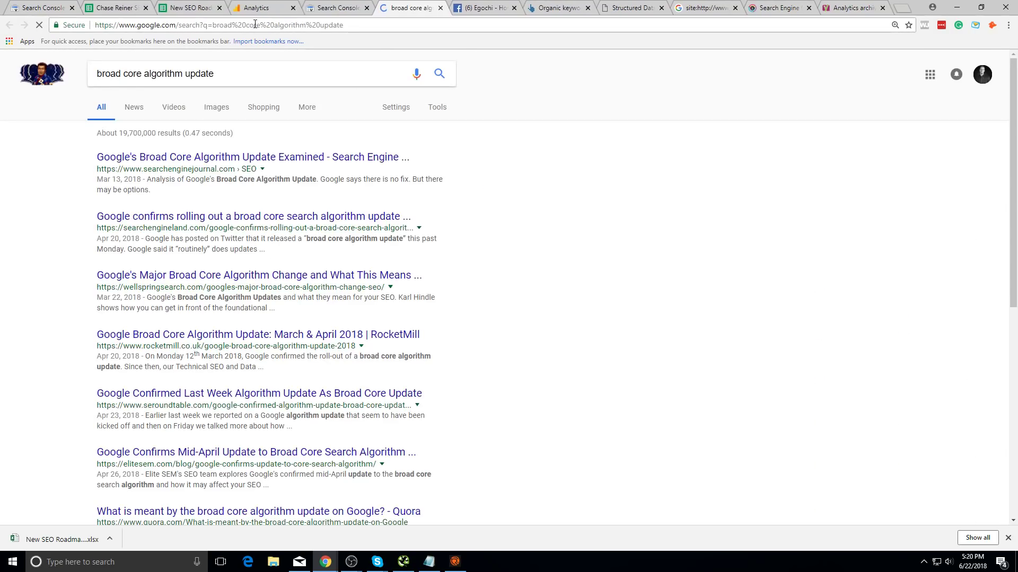
scroll(200, 286, "down", 4)
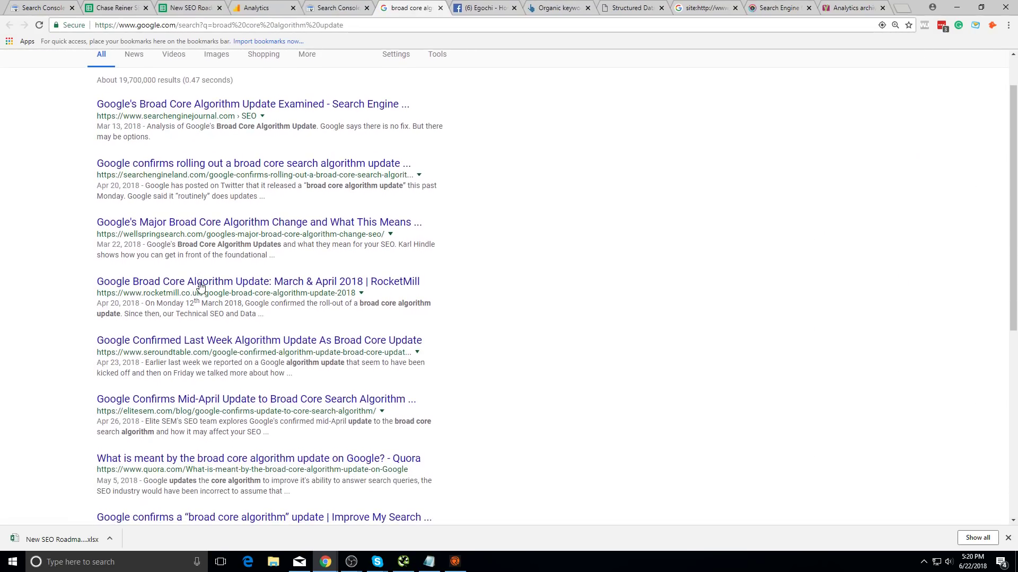
scroll(201, 290, "down", 2)
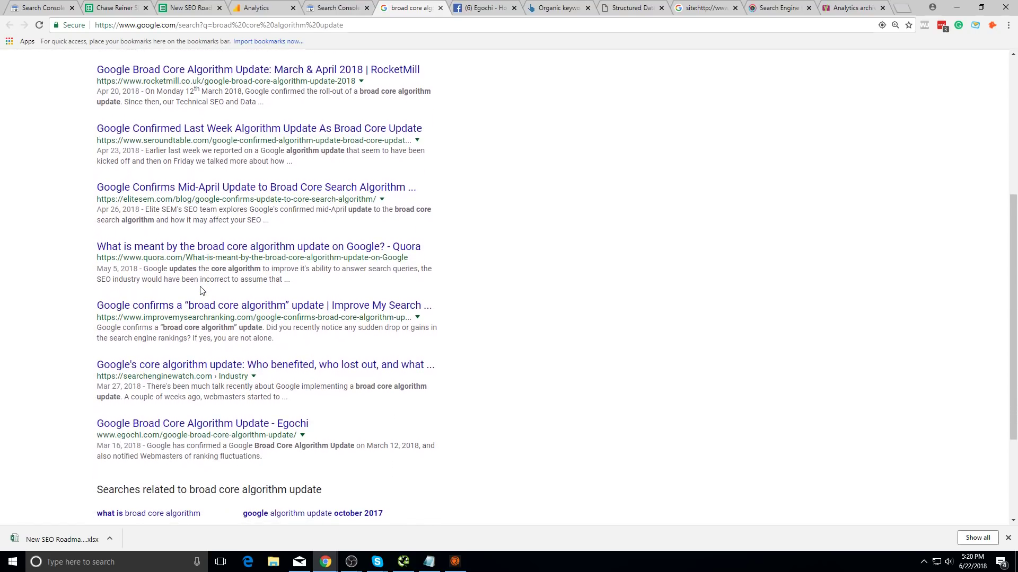
scroll(204, 286, "down", 2)
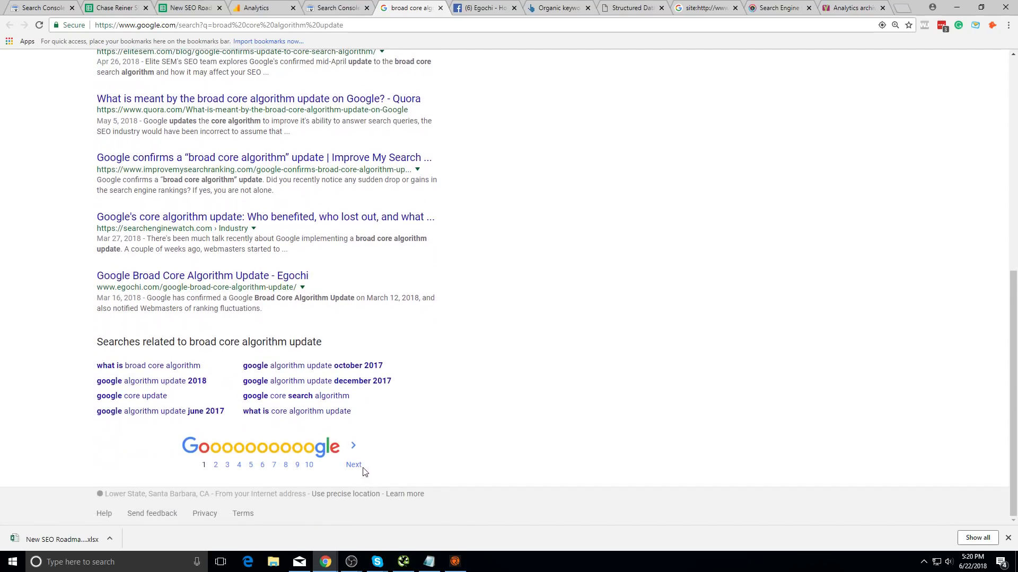
scroll(254, 212, "up", 8)
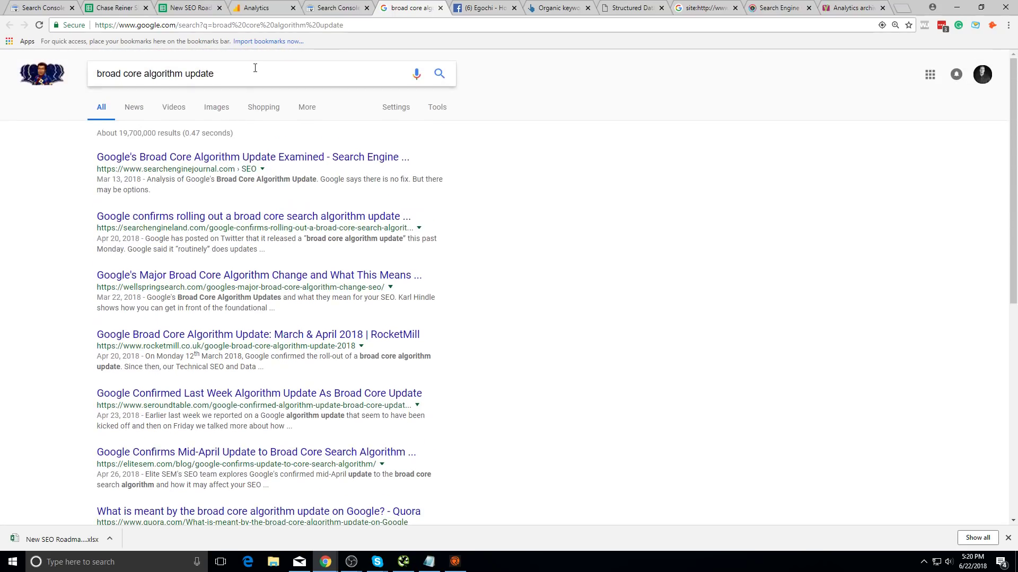
left_click(293, 70)
triple_click(358, 80)
key("ctrl+c")
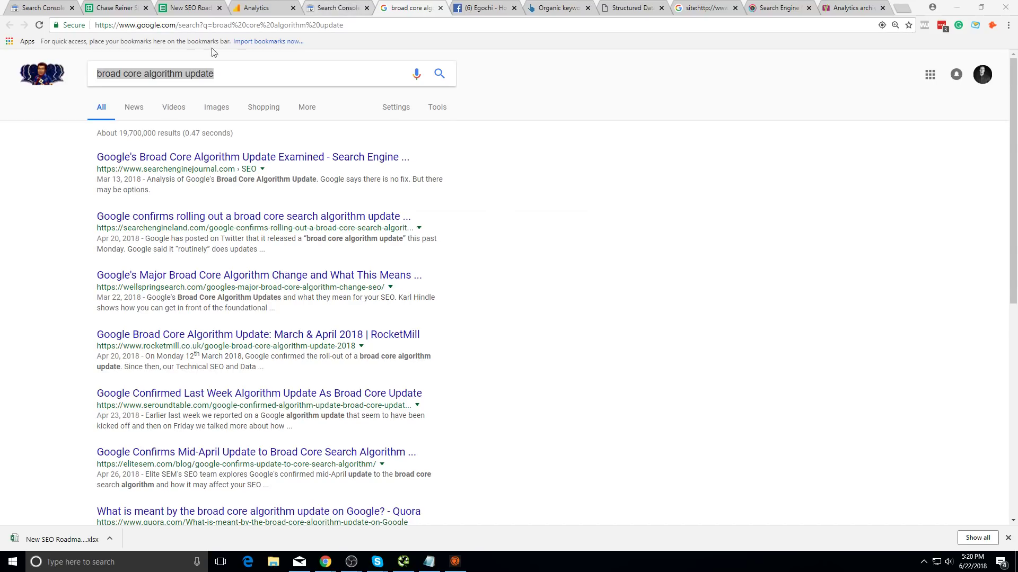
left_click(190, 7)
left_click(146, 145)
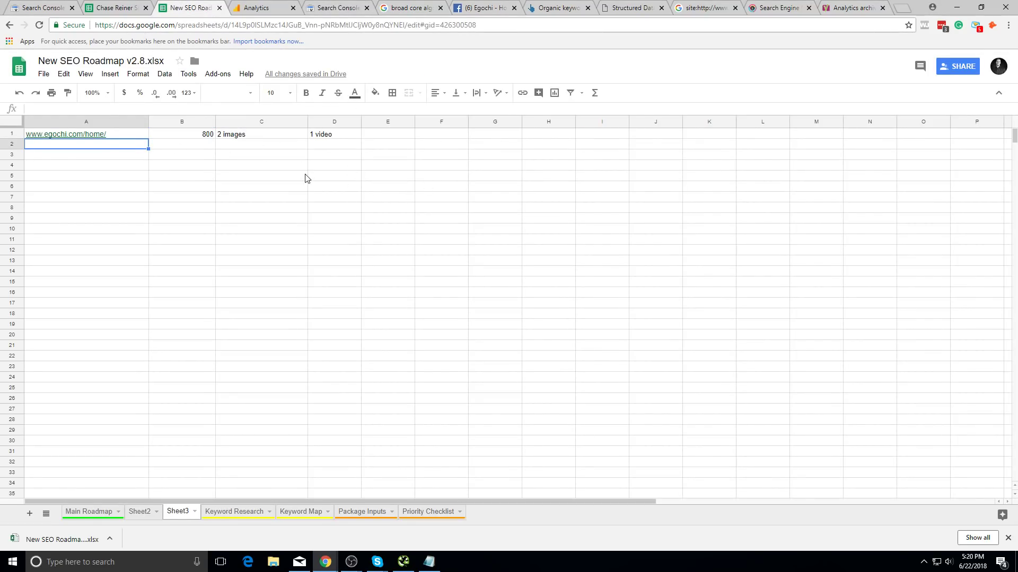
left_click(136, 197)
left_click(142, 165)
left_click(128, 145)
left_click(186, 264)
left_click(131, 177)
left_click(126, 147)
left_click(89, 167)
key("ctrl+v")
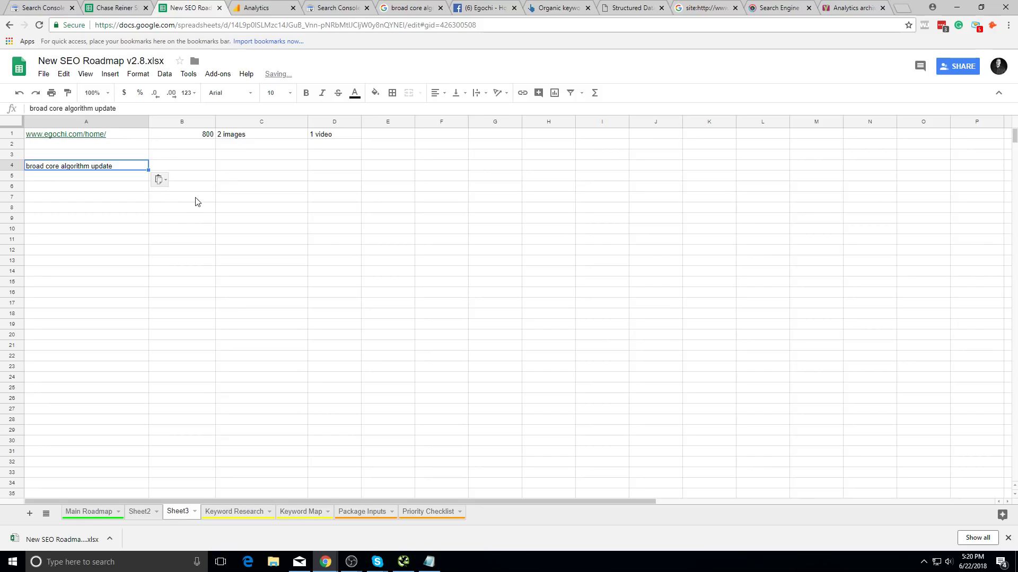
key("Delete")
left_click(265, 7)
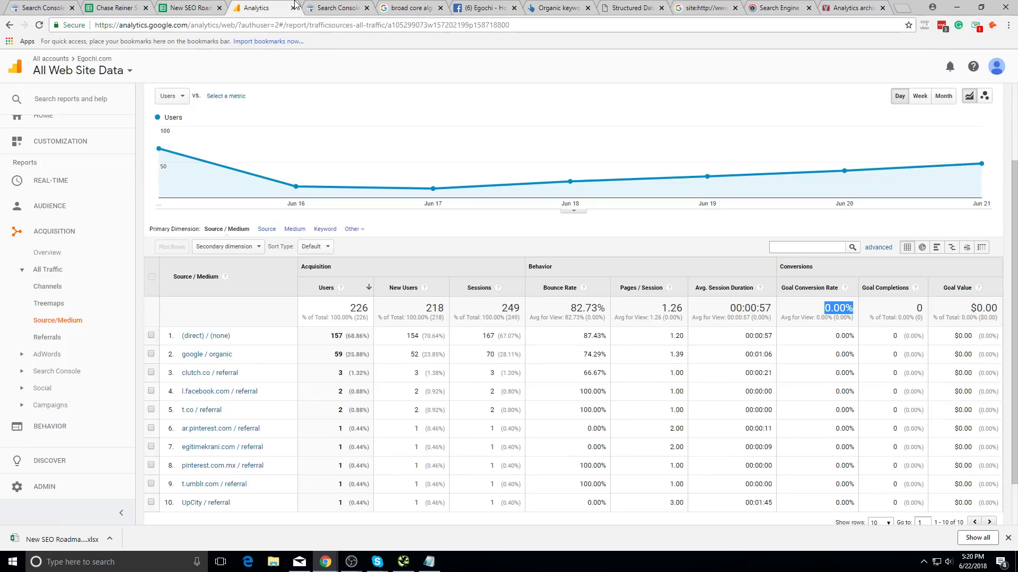
- In Chase Reiner SEO Roadmap.xlsx, paste the keyword broad core algorithm update into cell B37 of Keywords Mapped To Pages
left_click(98, 5)
scroll(258, 404, "down", 5)
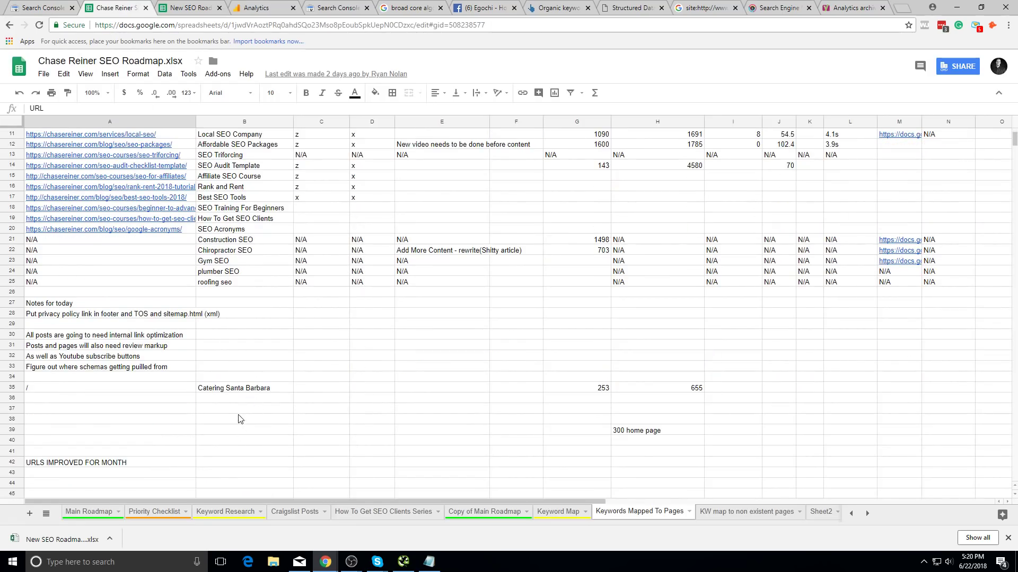
left_click(242, 409)
key("ctrl+v")
scroll(164, 229, "up", 5)
left_click(129, 187)
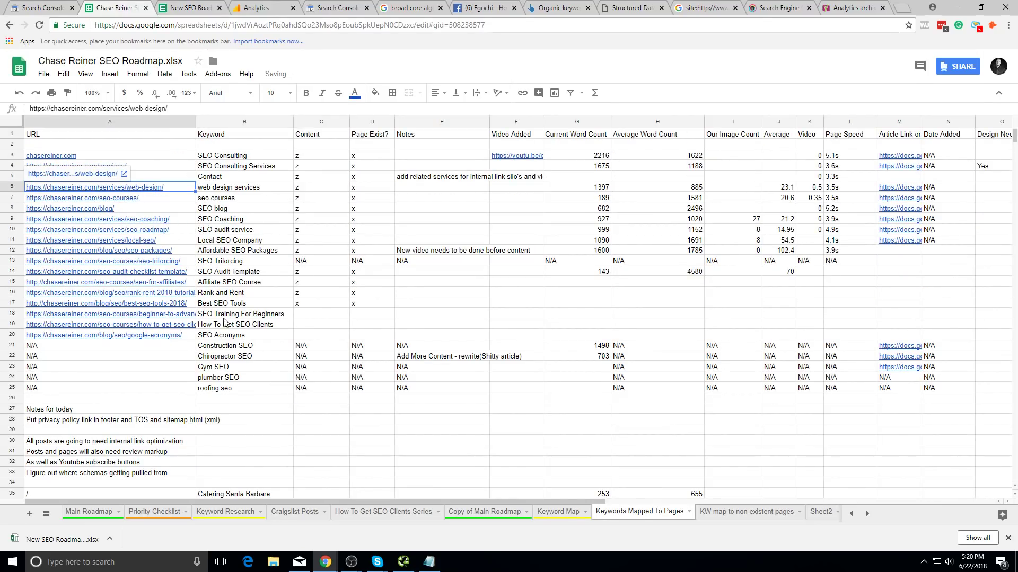
scroll(122, 455, "down", 5)
left_click(131, 378)
type("https://chasereiner.com/services/web-design/")
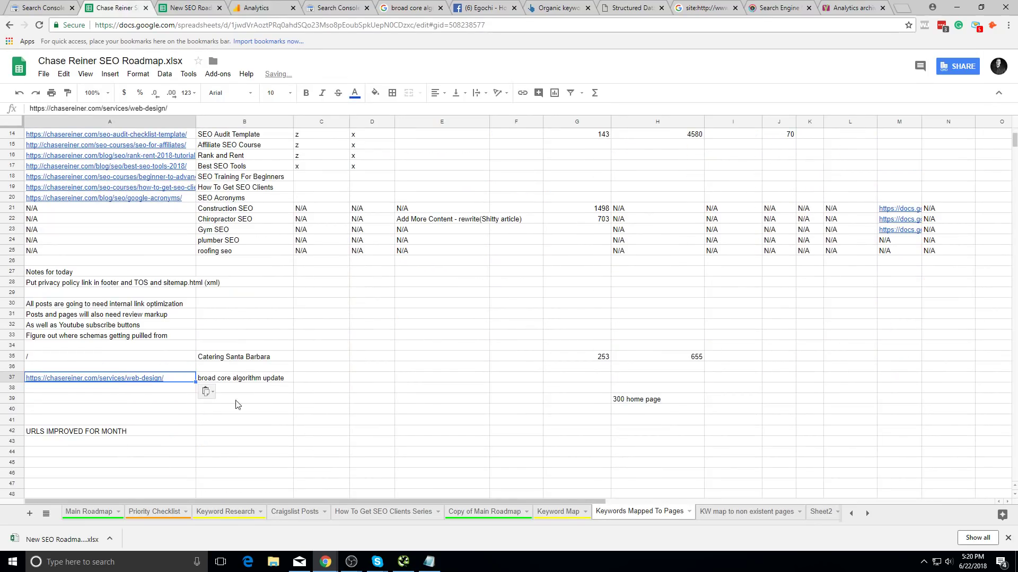
- Check the existing marks in the Content column and enter x in C37 for the broad core algorithm update row
scroll(237, 405, "up", 5)
left_click_drag(318, 136, 318, 227)
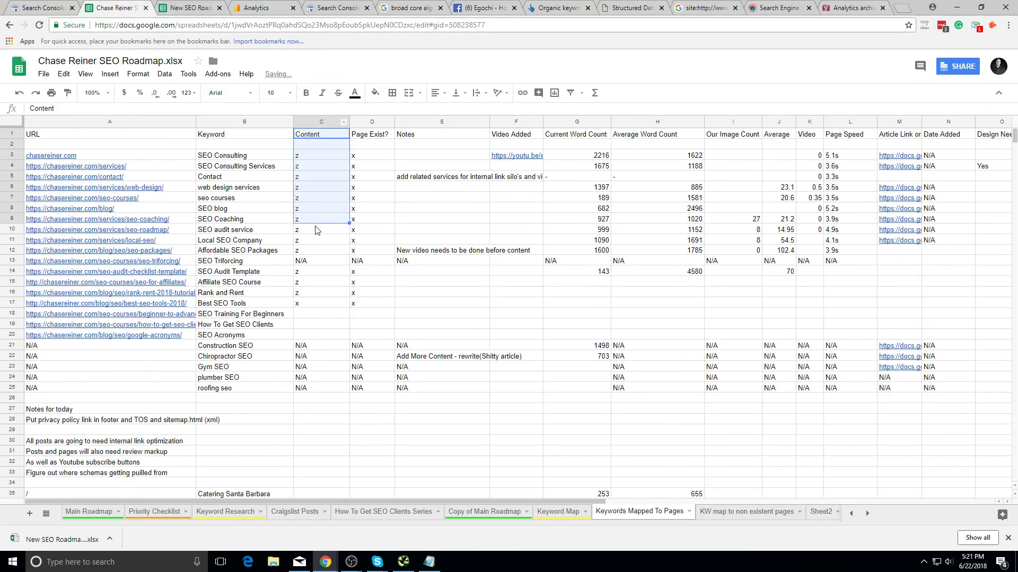
left_click(318, 230)
scroll(319, 254, "down", 3)
left_click(298, 449)
left_click(302, 461)
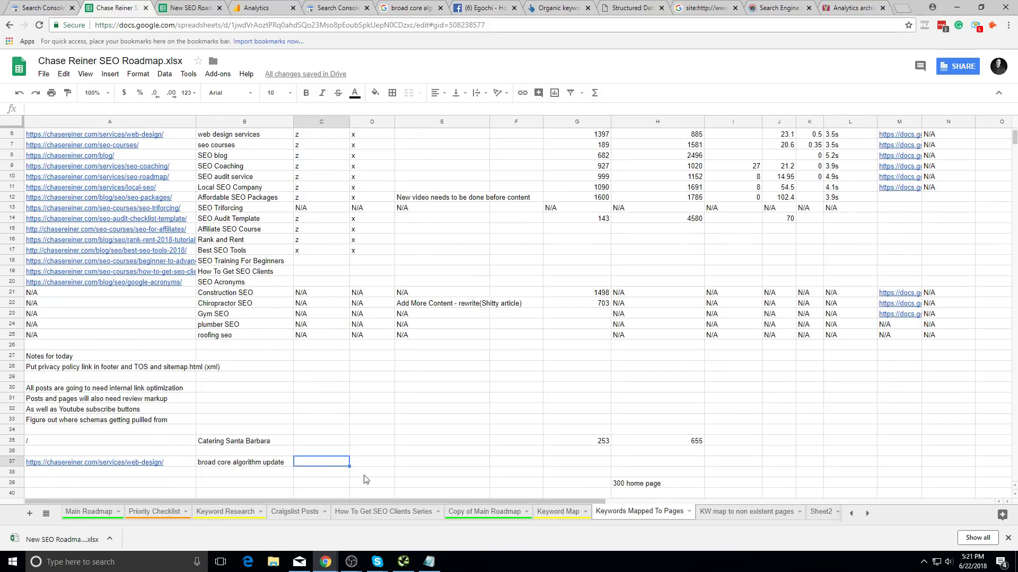
type("z")
- Mark Page Exist? with x in D37 for the broad core algorithm update row
left_click(476, 315)
scroll(476, 336, "up", 5)
scroll(349, 371, "down", 3)
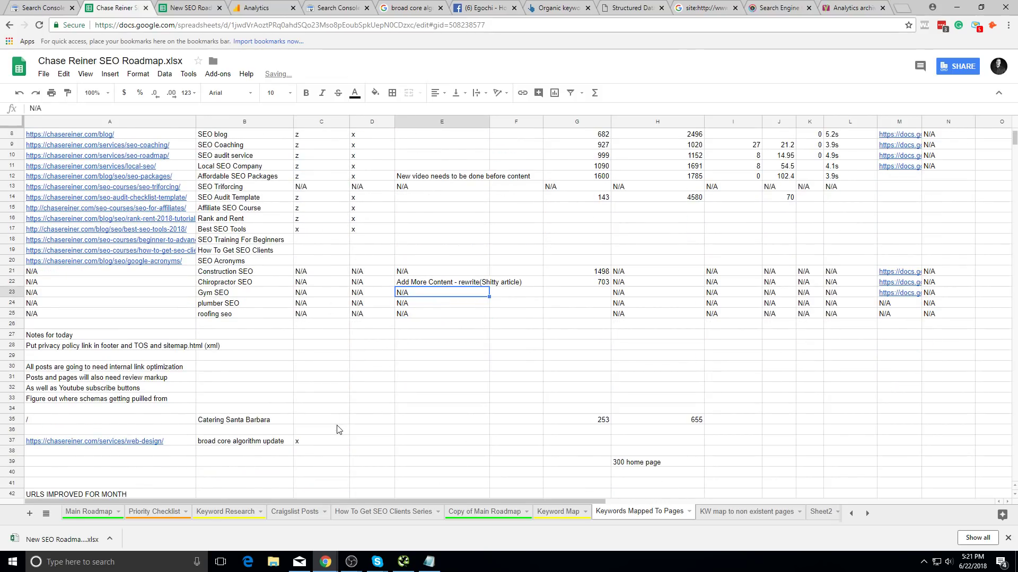
left_click(365, 441)
type("z")
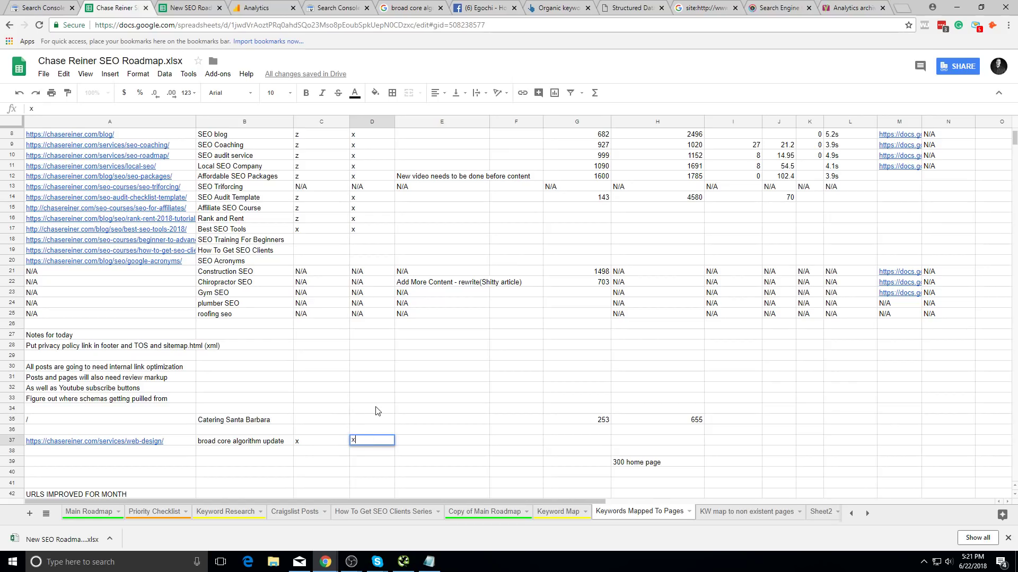
left_click(379, 413)
- Set the Content mark in C37 to z, matching the rows above
scroll(379, 408, "up", 3)
scroll(378, 408, "down", 2)
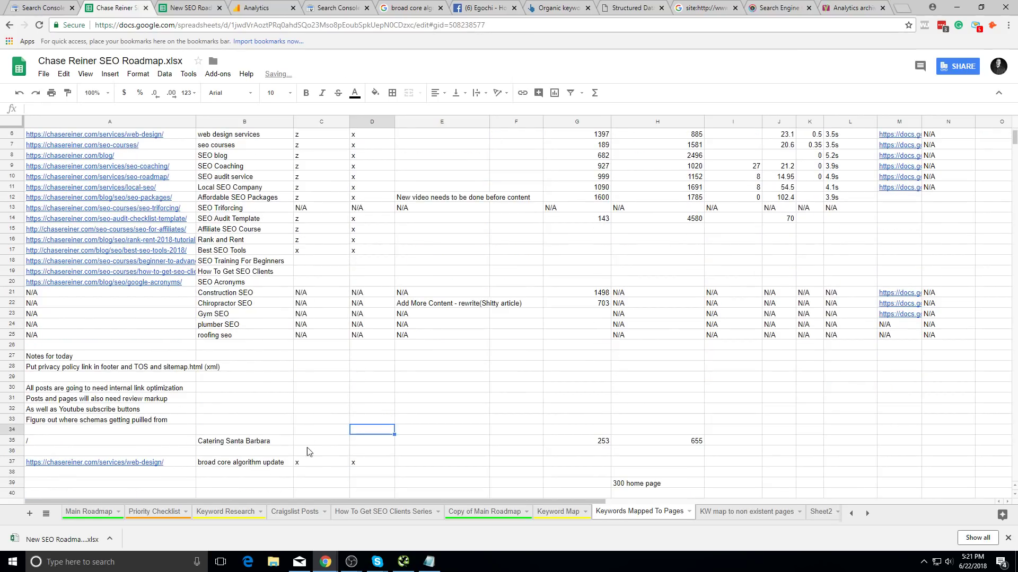
left_click(318, 462)
type("z")
left_click(408, 454)
scroll(487, 401, "up", 2)
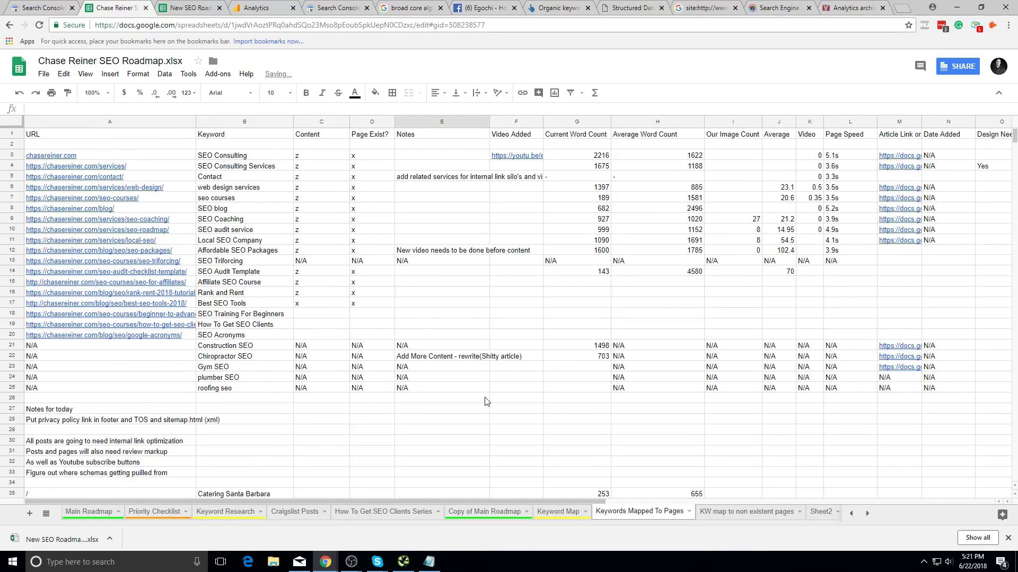
scroll(459, 264, "down", 2)
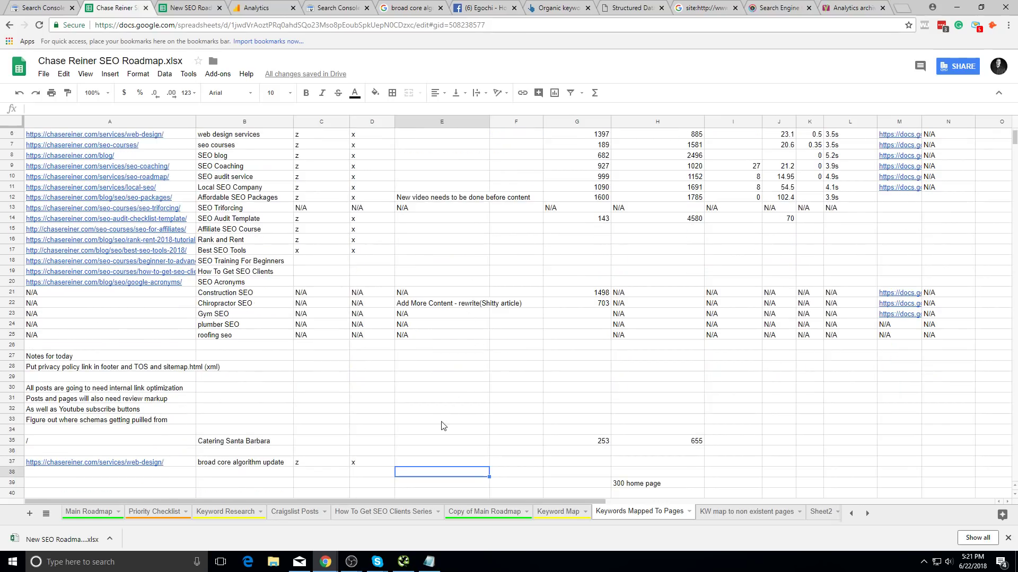
left_click(436, 464)
type("n")
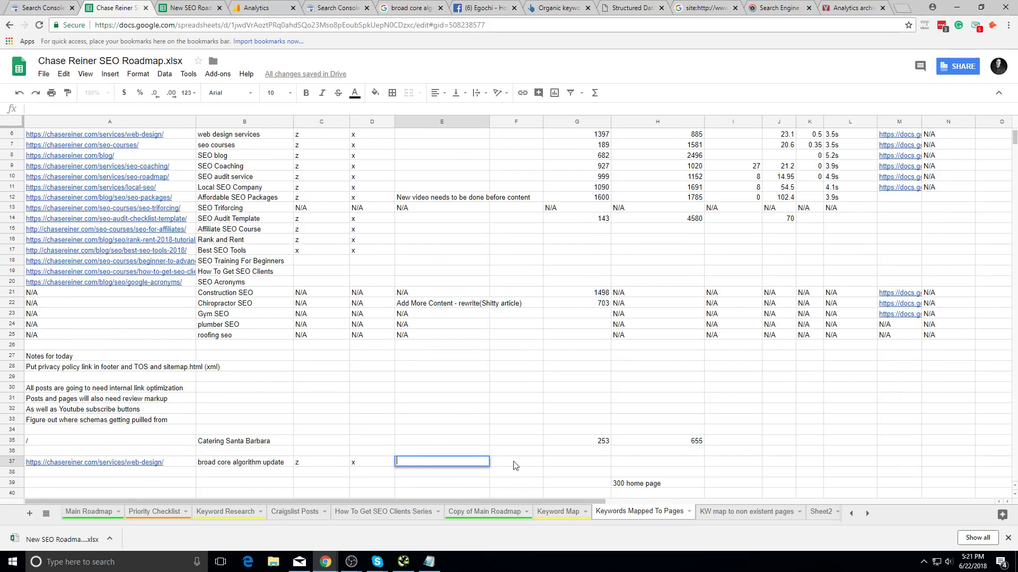
key("Escape")
scroll(546, 424, "up", 2)
scroll(556, 389, "down", 2)
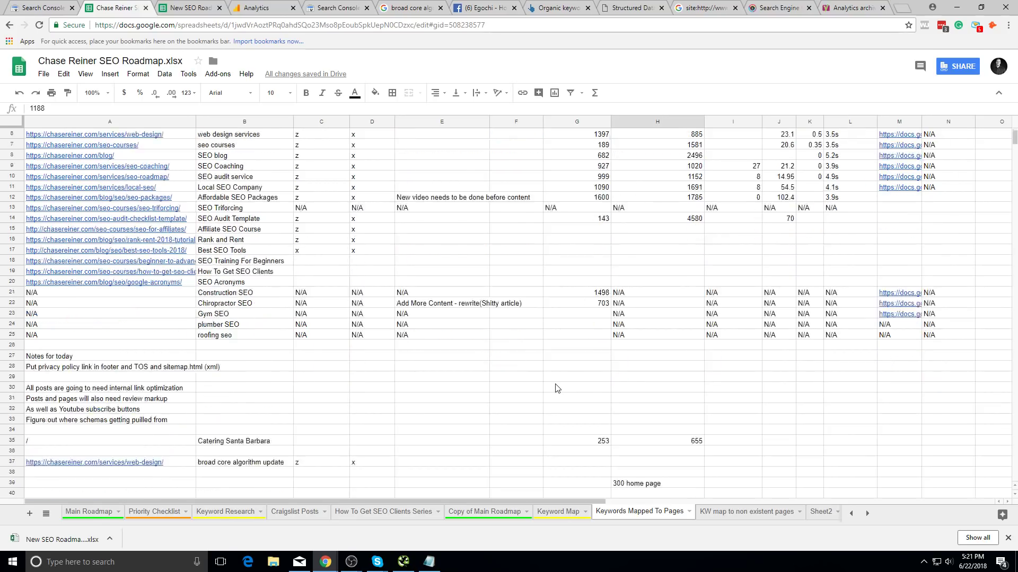
- Enter 500 as the Current Word Count in G37 for the broad core algorithm update row
scroll(556, 388, "down", 1)
left_click(563, 410)
type("5")
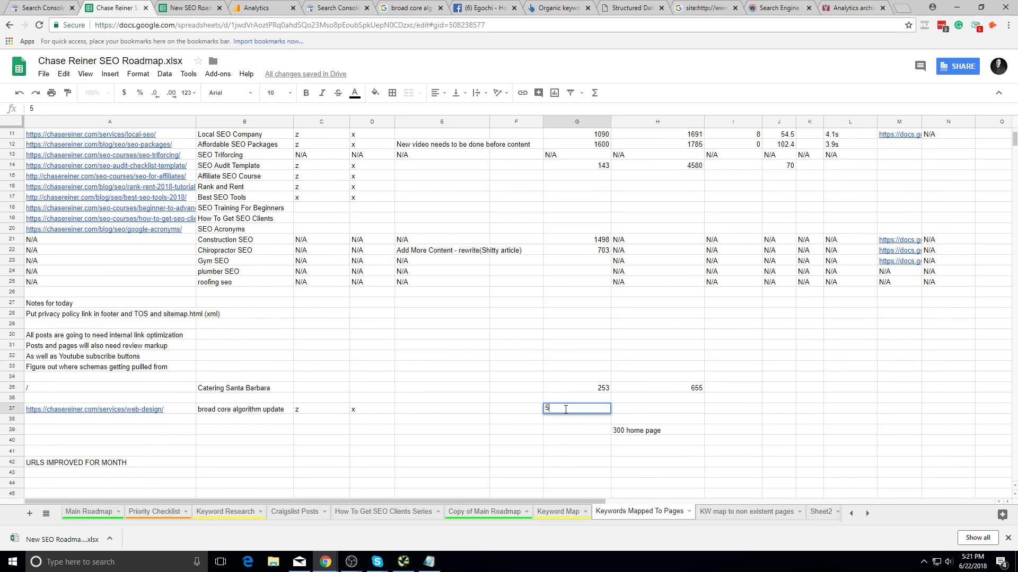
type("00")
left_click(590, 336)
- Copy the Average Word Count 1622 from H3 into H37 for the broad core algorithm update row
scroll(593, 339, "up", 2)
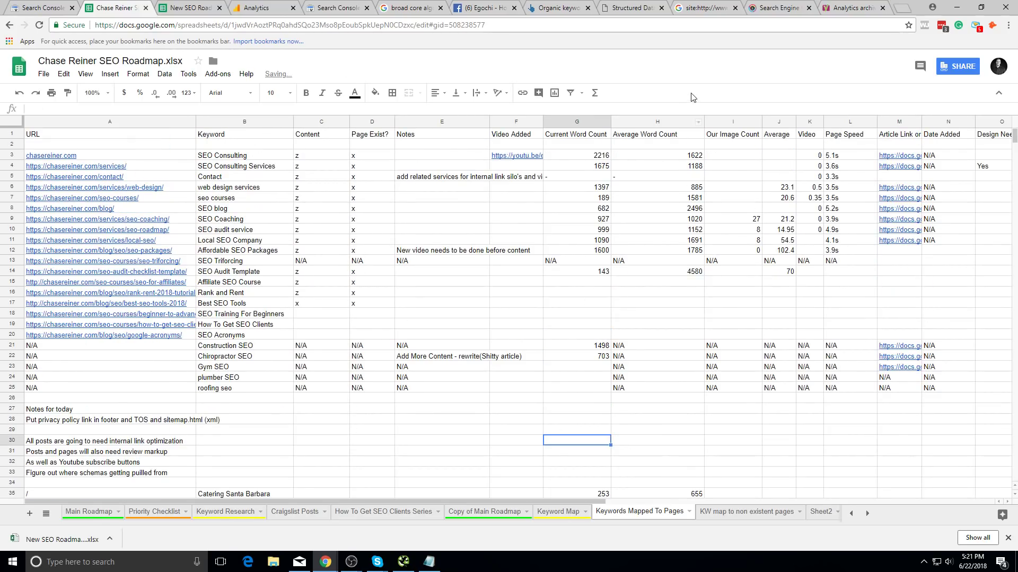
left_click(690, 156)
scroll(678, 344, "down", 2)
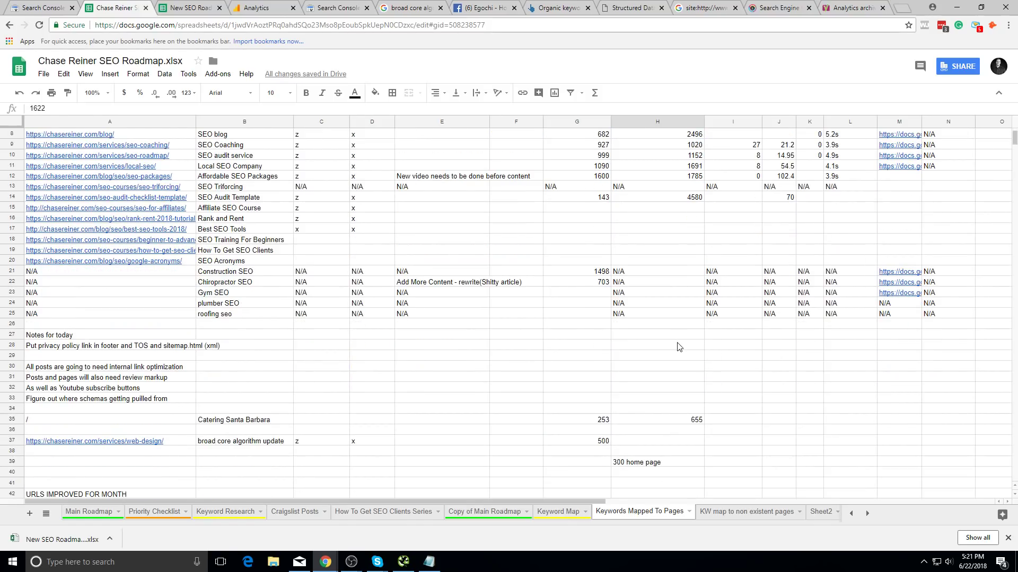
left_click(665, 395)
scroll(651, 413, "down", 2)
left_click(645, 360)
type("1622")
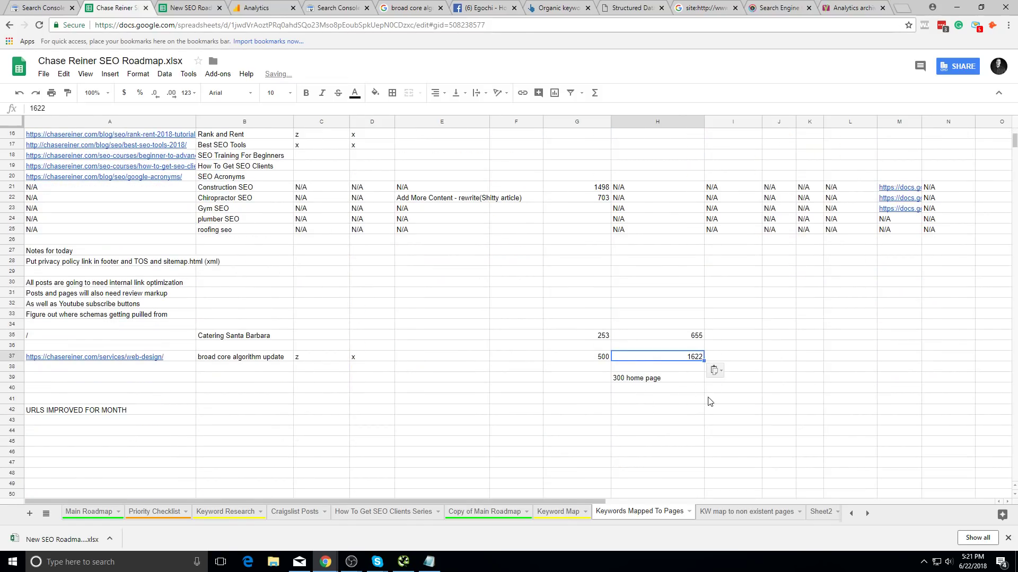
left_click(710, 400)
left_click(720, 347)
left_click(684, 360)
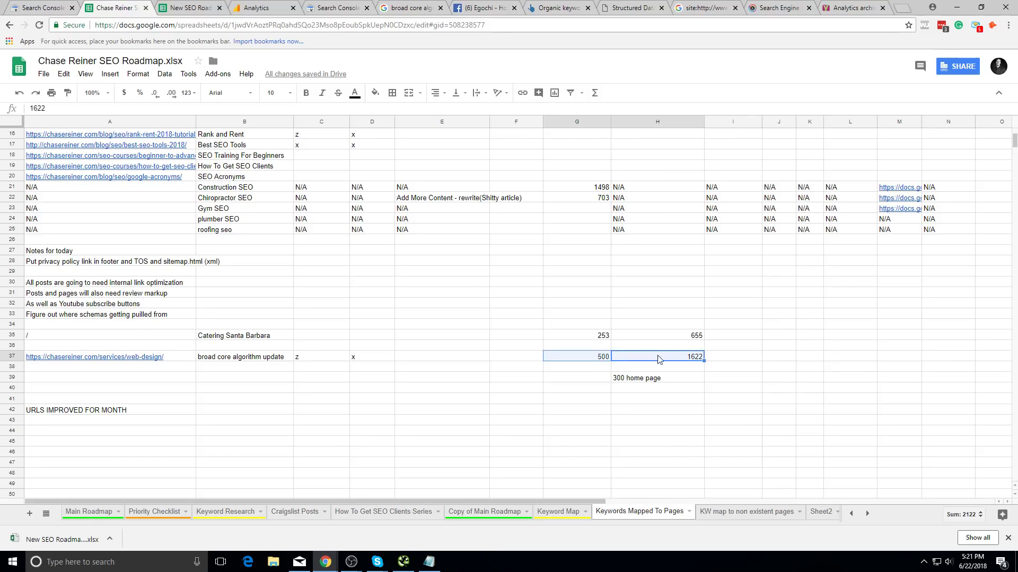
- Enter 2 as Our Image Count in I37 for the broad core algorithm update row
left_click(742, 359)
scroll(745, 354, "up", 4)
scroll(747, 183, "down", 2)
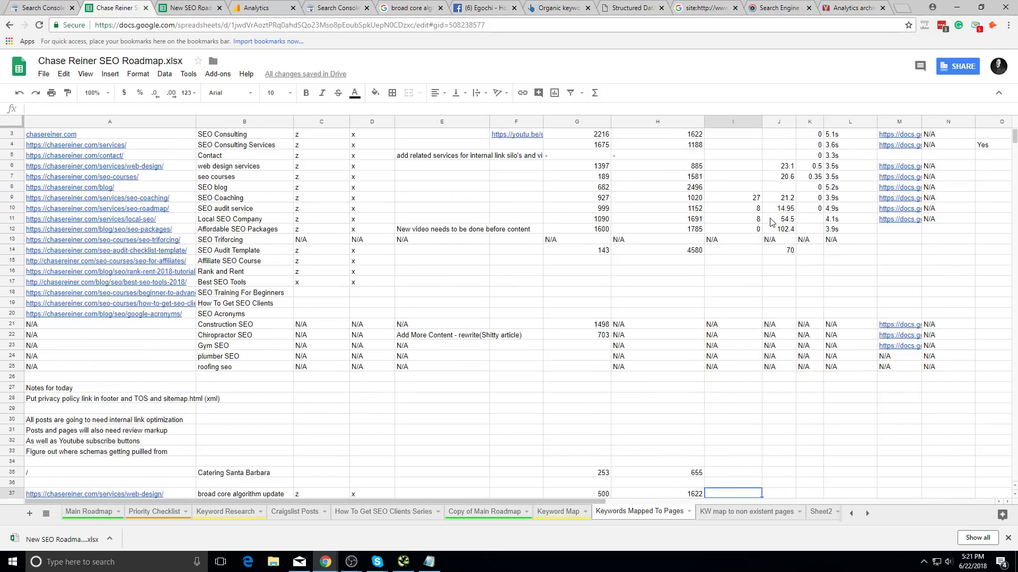
left_click(762, 495)
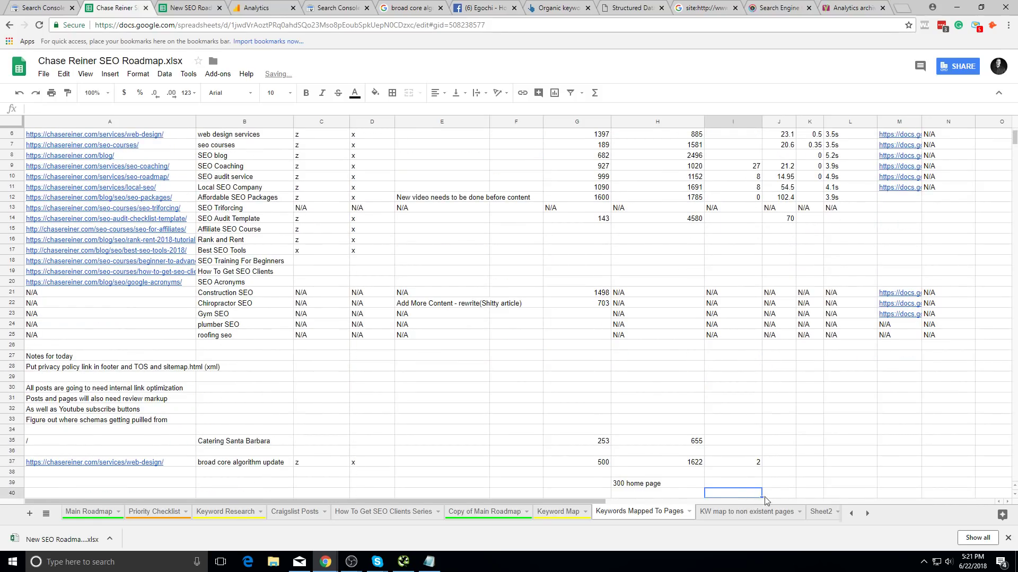
- Enter 2 in J37, the Average column beside Our Image Count, for the broad core algorithm update row
scroll(795, 477, "up", 2)
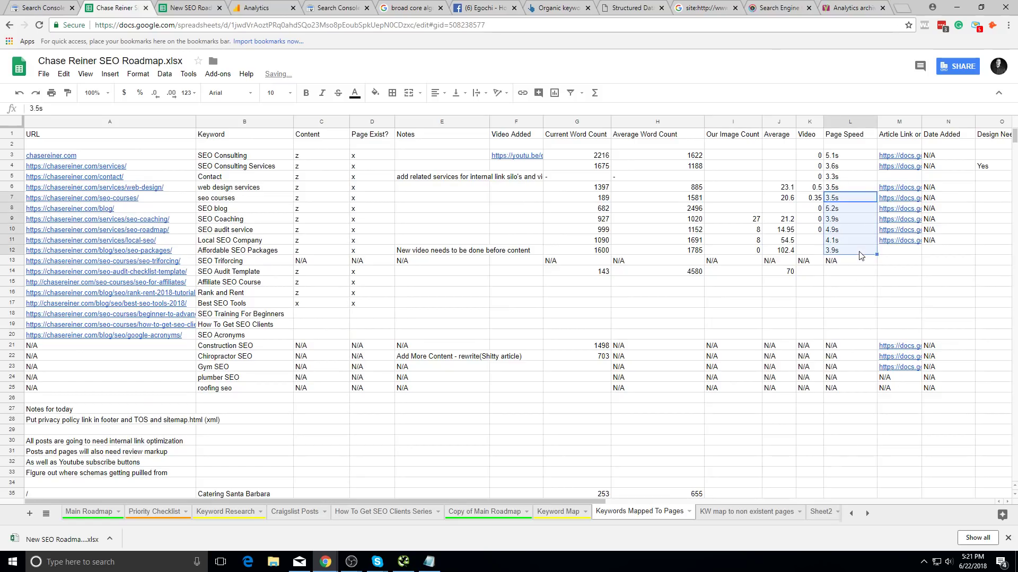
scroll(861, 371, "down", 4)
left_click(801, 411)
left_click(789, 409)
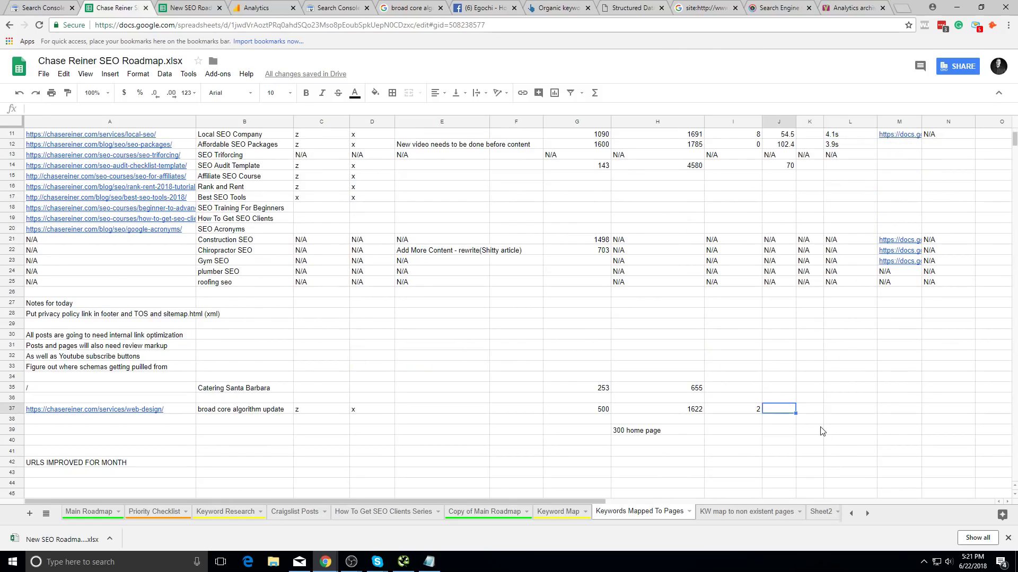
type("2")
left_click(842, 419)
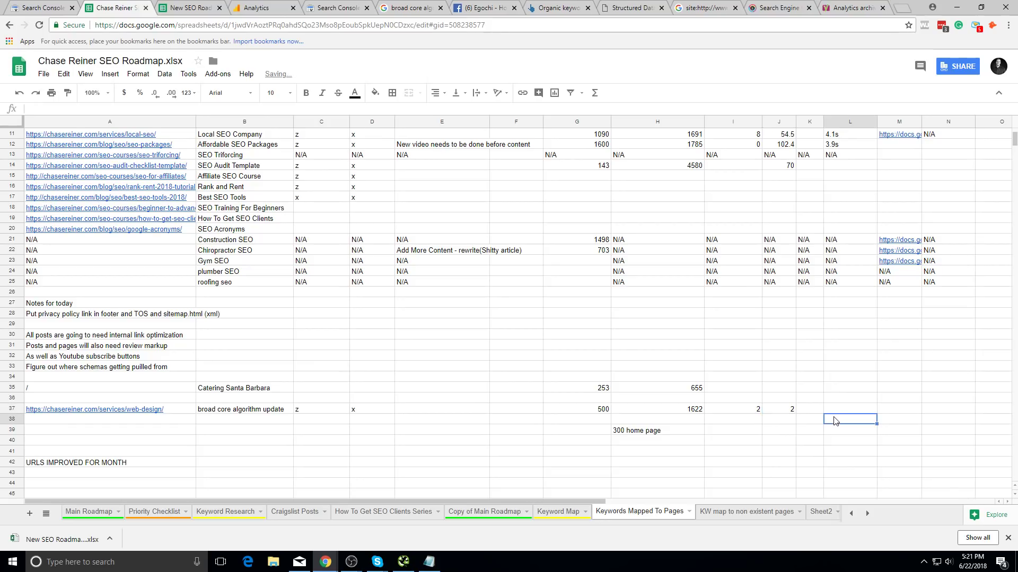
- Examine the Page Speed, Article Link and Date Added columns and compare them with the cells of the broad core algorithm update row
scroll(866, 434, "up", 4)
scroll(866, 439, "down", 6)
scroll(869, 371, "up", 4)
scroll(875, 342, "up", 2)
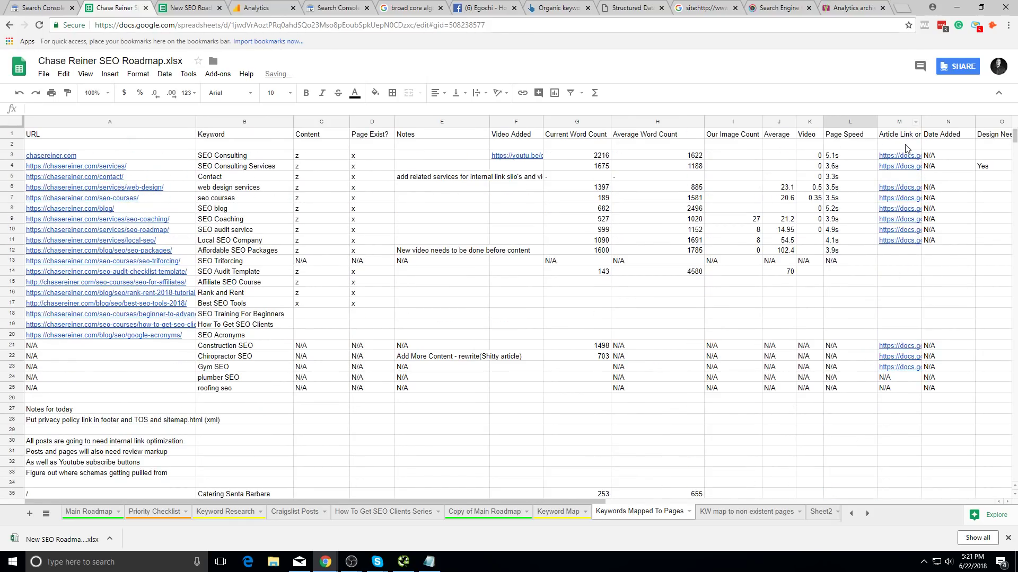
left_click(905, 144)
scroll(905, 144, "down", 5)
left_click(857, 378)
left_click_drag(858, 378, 351, 390)
left_click(324, 379)
left_click_drag(263, 380, 537, 381)
left_click(530, 379)
scroll(186, 360, "up", 3)
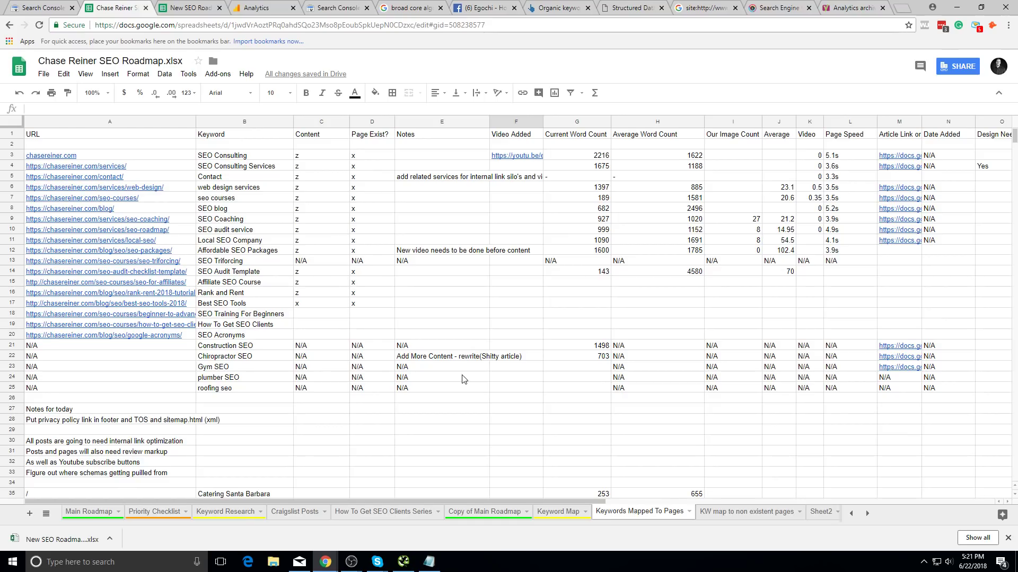
- Clear the whole broad core algorithm update example row, cells A37 through J37
left_click(182, 379)
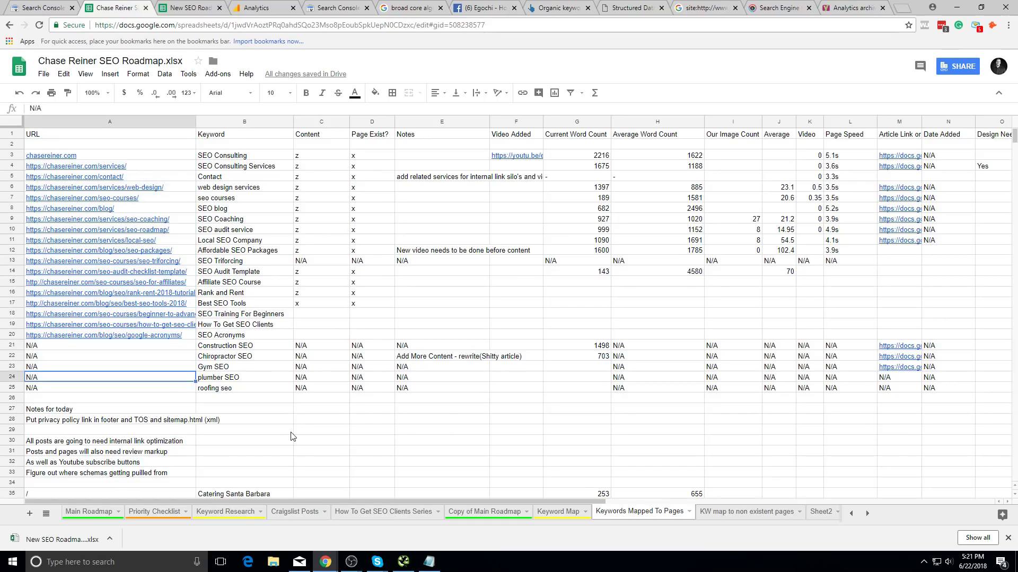
scroll(291, 427, "down", 4)
left_click(182, 329)
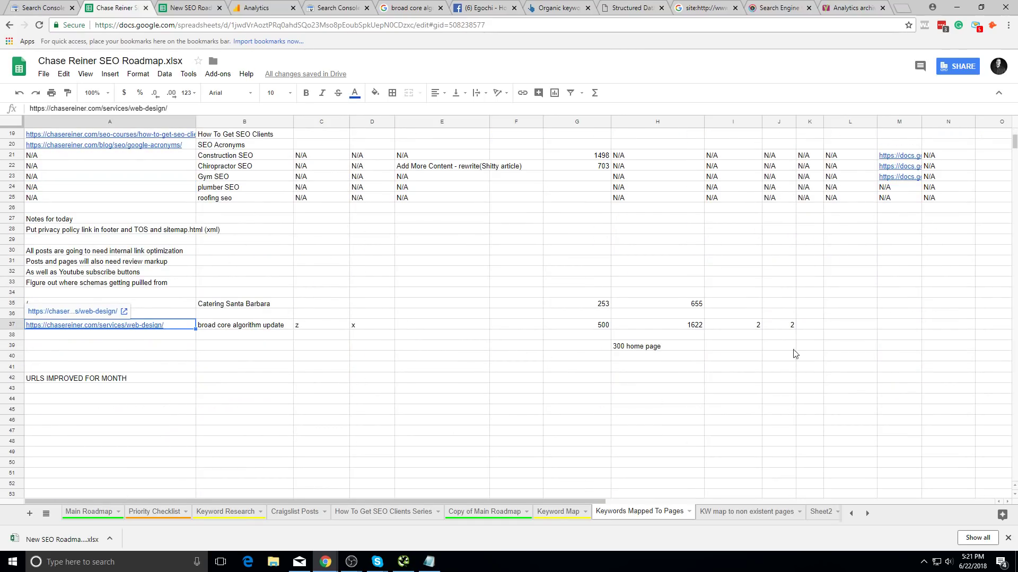
left_click(792, 328, "shift")
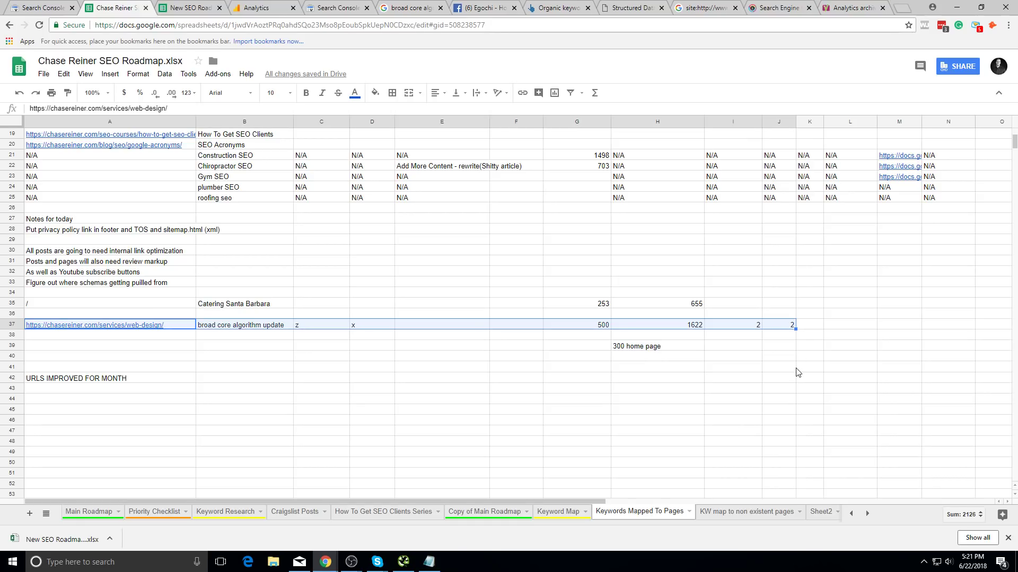
key("Delete")
left_click(796, 367)
left_click(593, 304)
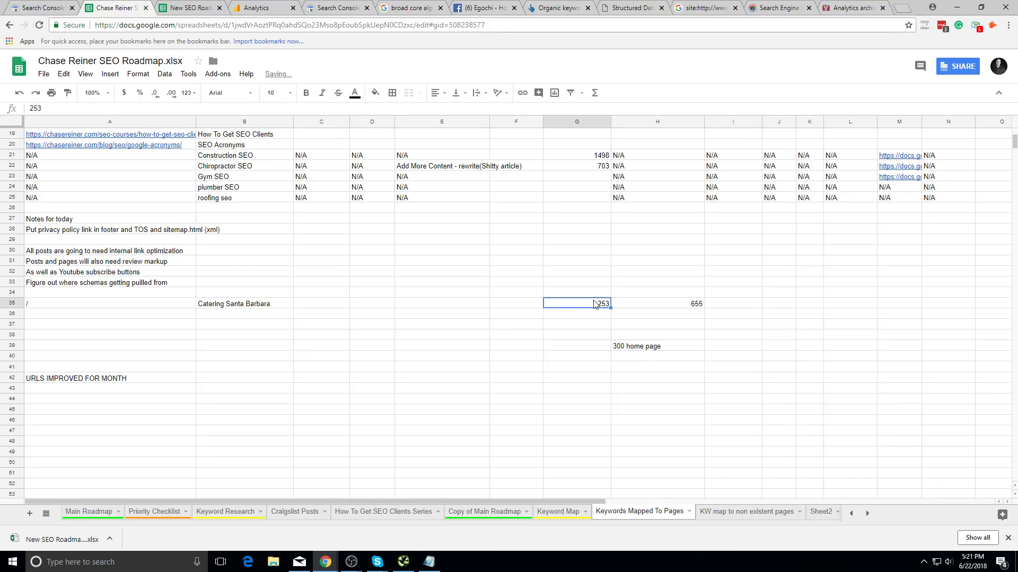
left_click(169, 9)
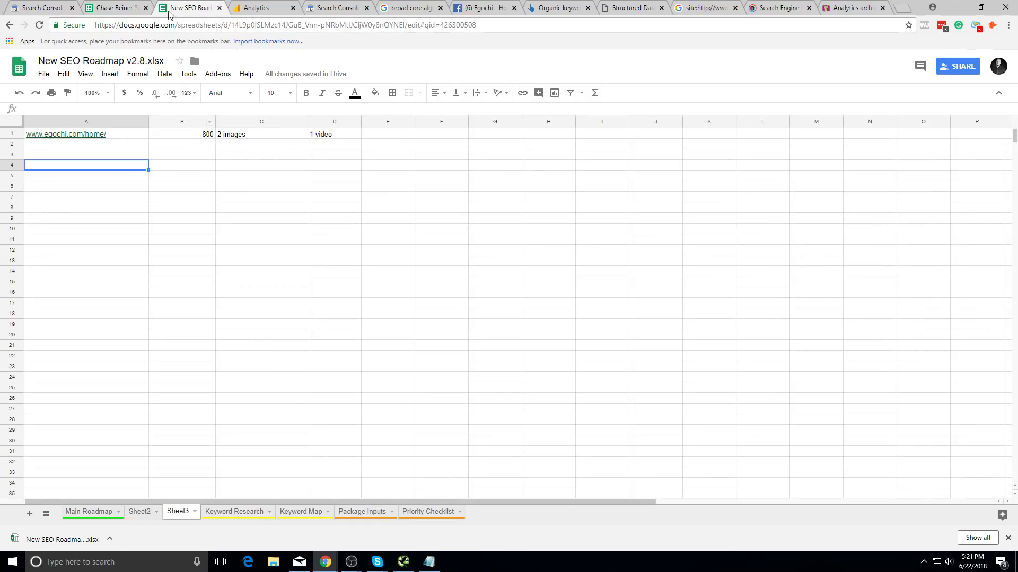
key("ctrl+shift+Tab")
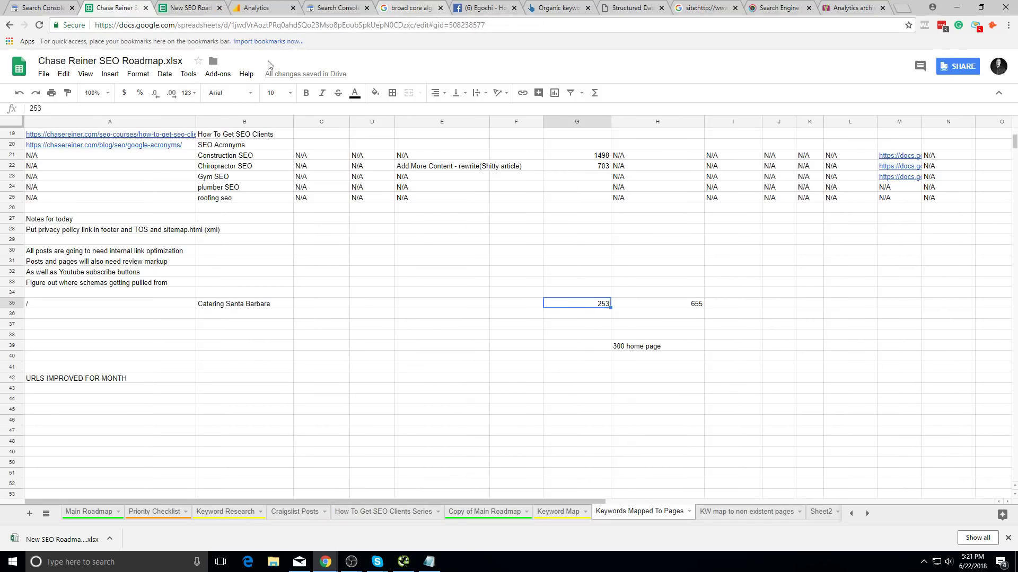
scroll(264, 452, "up", 4)
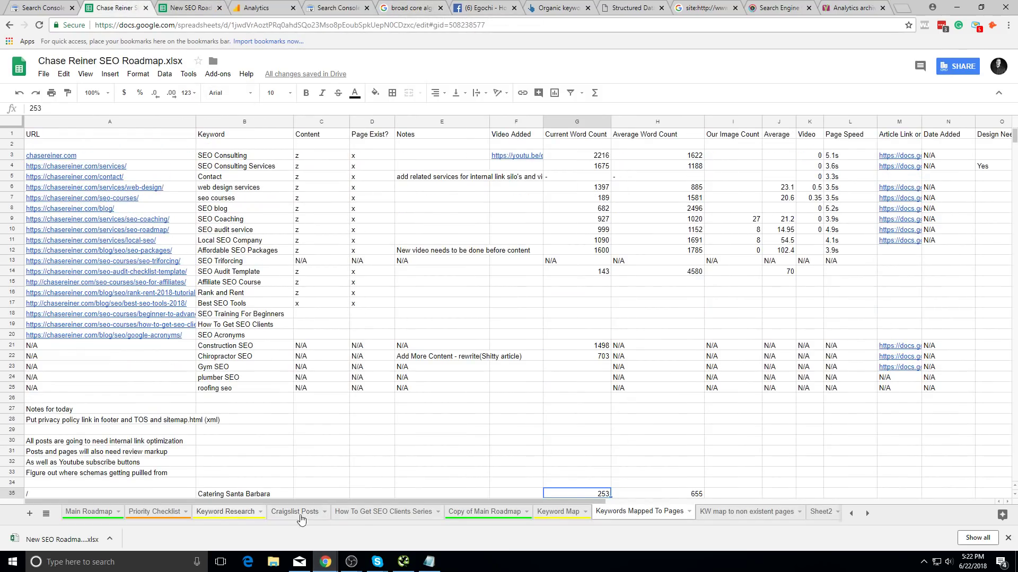
left_click(434, 360)
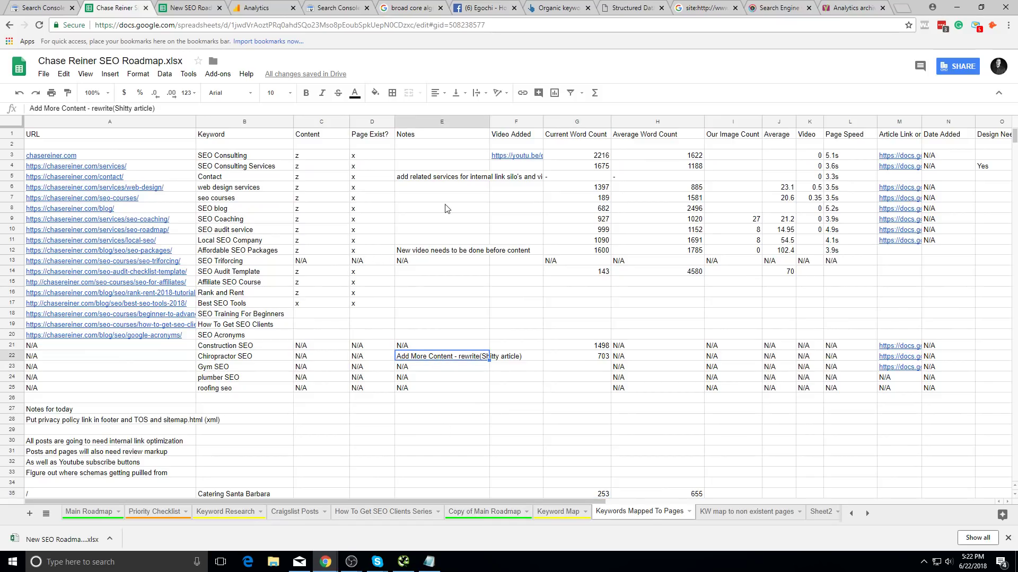
left_click(208, 7)
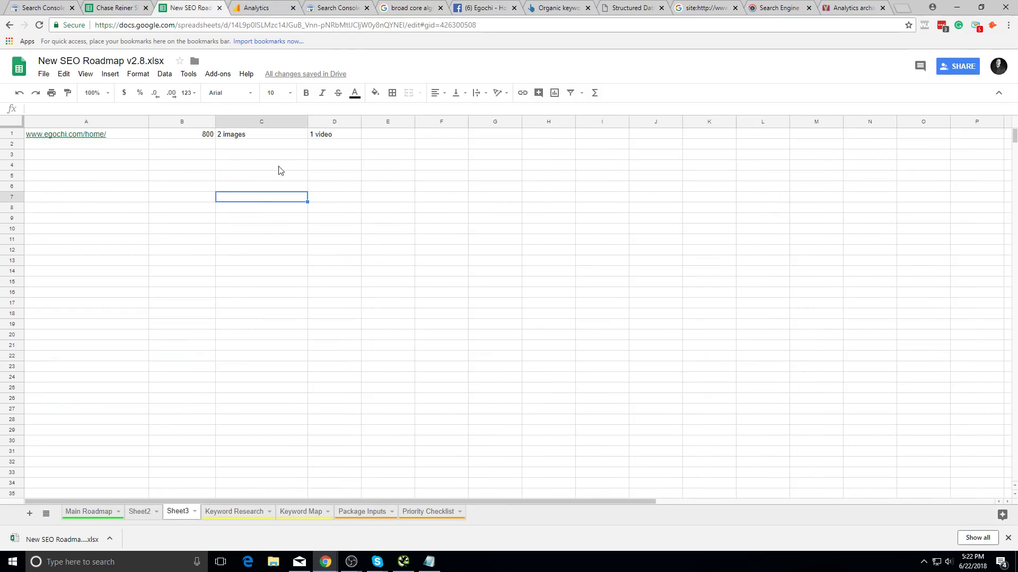
left_click(326, 135)
left_click(136, 137, "shift")
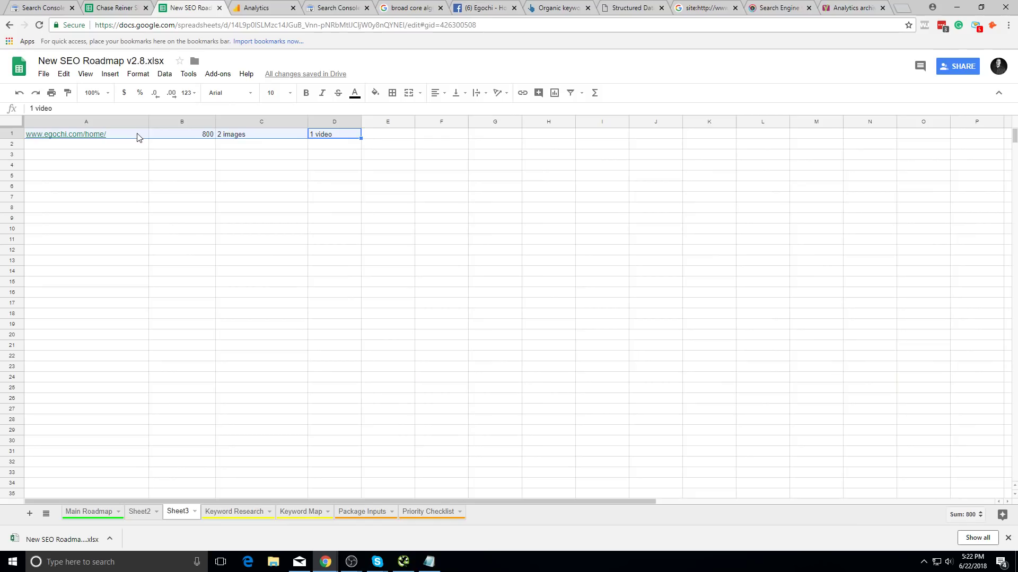
key("Delete")
left_click(180, 398)
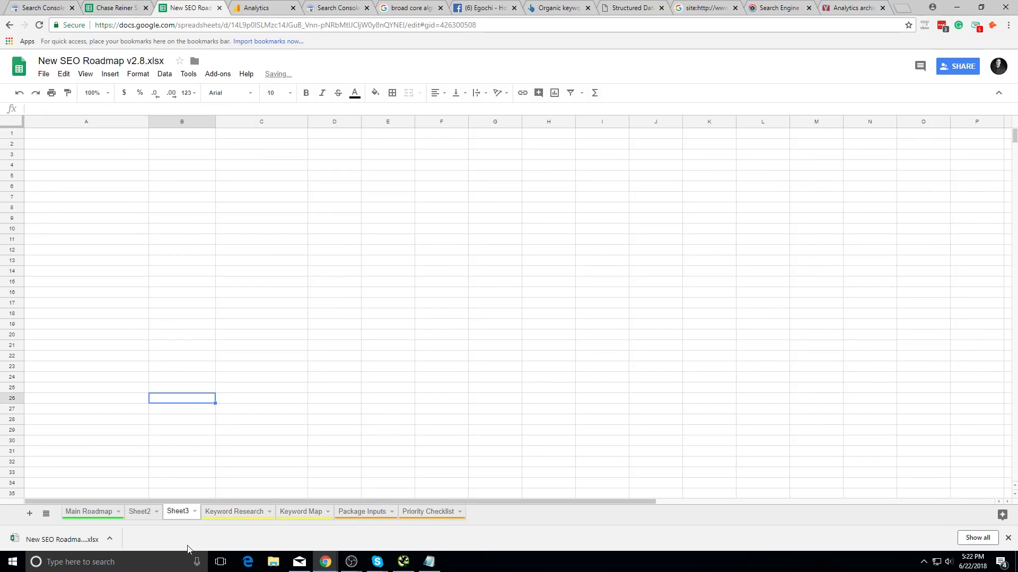
- Check the notes on Sheet2, undo the row clearing on Sheet3 and clear the same row again
left_click(140, 513)
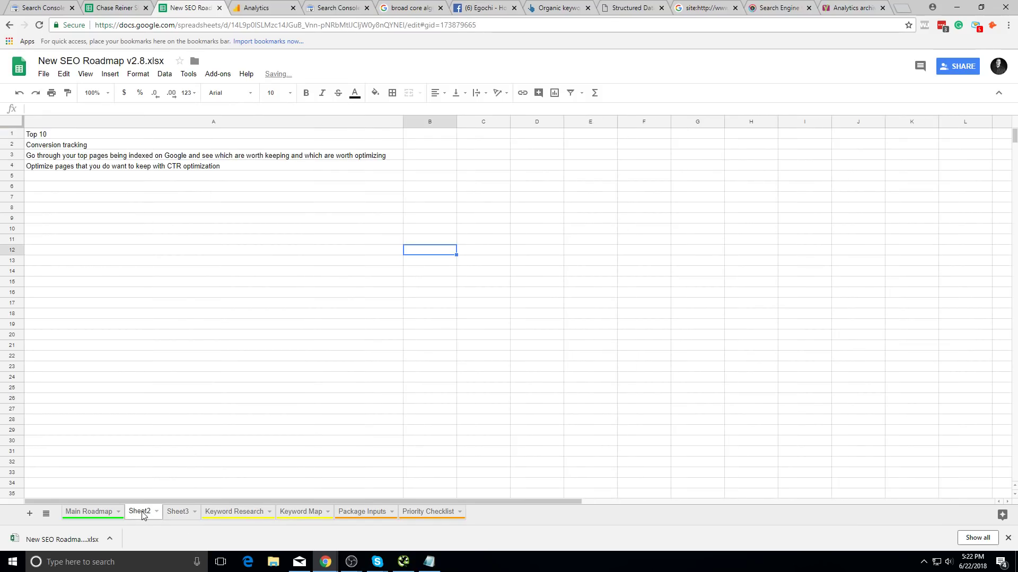
left_click(176, 513)
key("ctrl+z")
key("Delete")
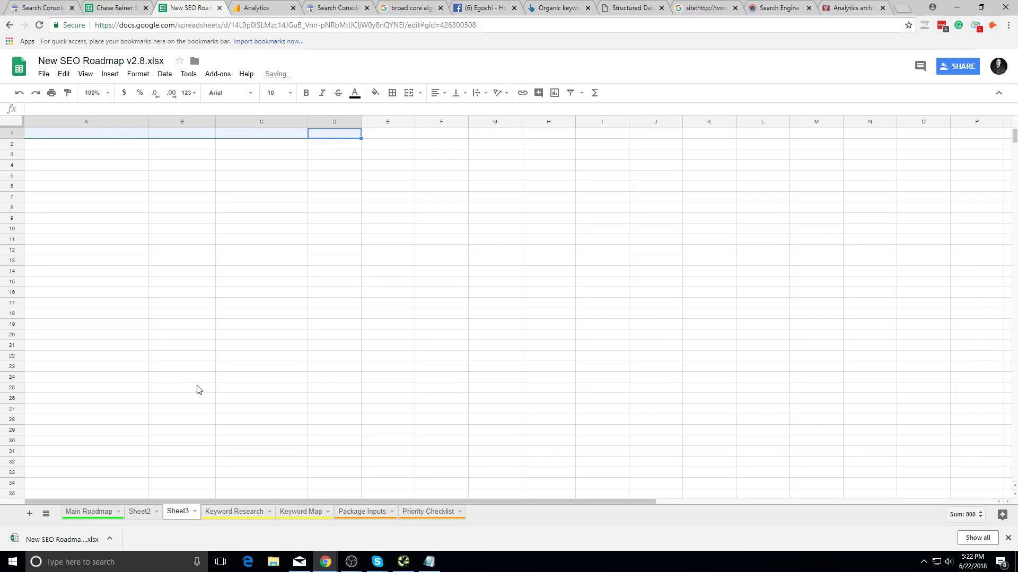
- Delete Sheet3 from the roadmap workbook and confirm the deletion
right_click(186, 517)
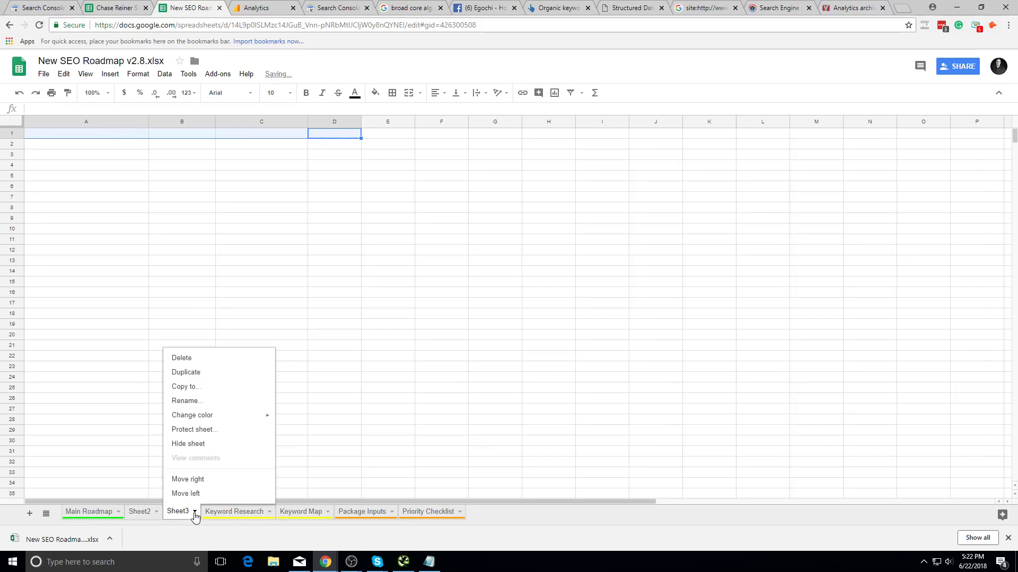
left_click(205, 363)
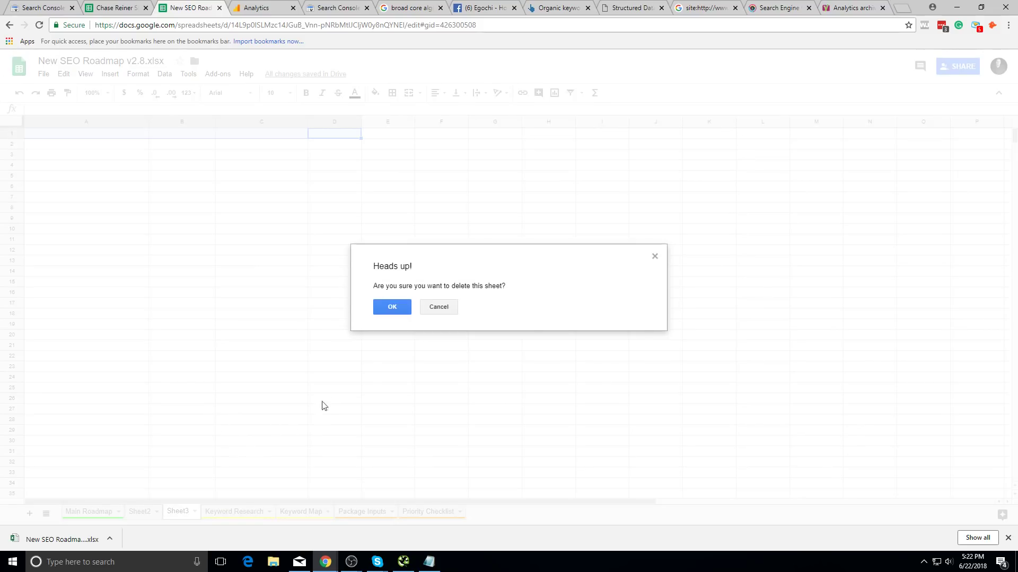
left_click(400, 307)
left_click(297, 367)
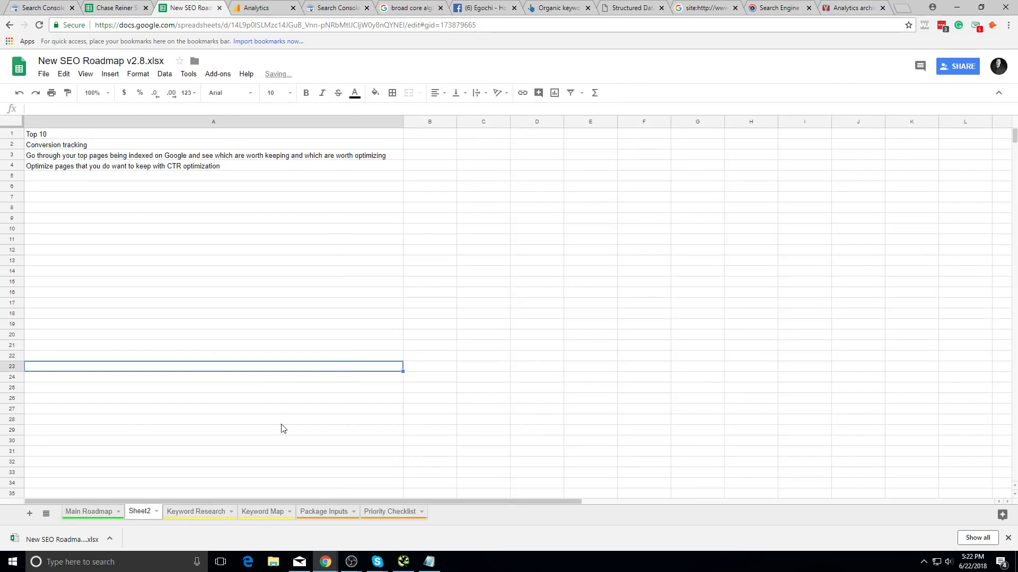
left_click(156, 512)
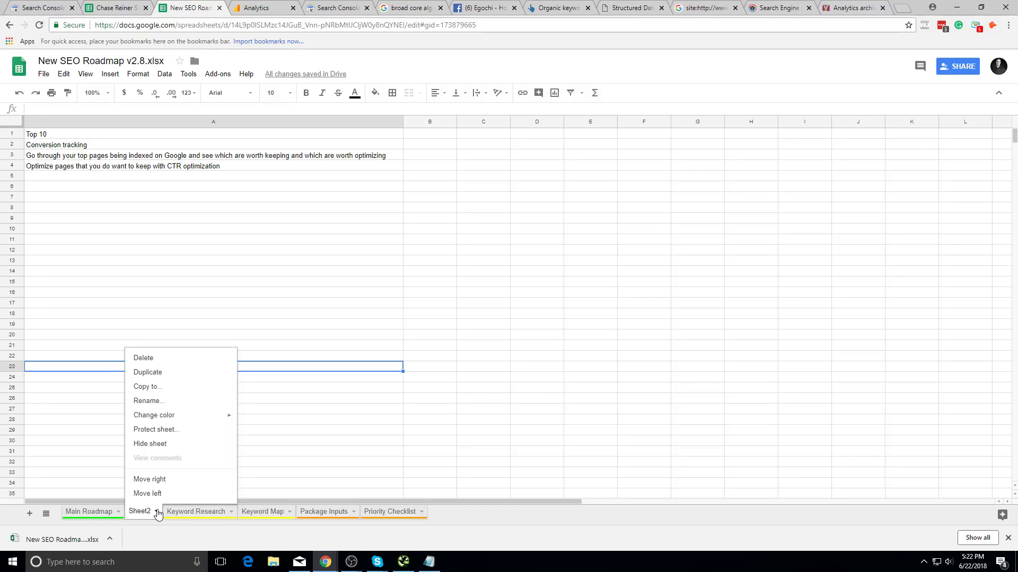
left_click(162, 407)
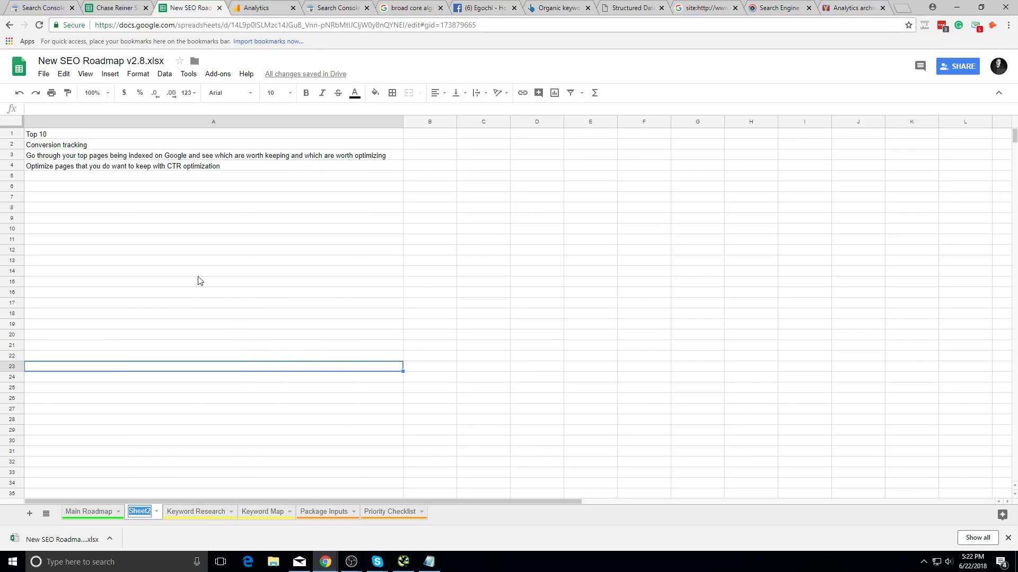
left_click(192, 242)
left_click(205, 208)
left_click(208, 177)
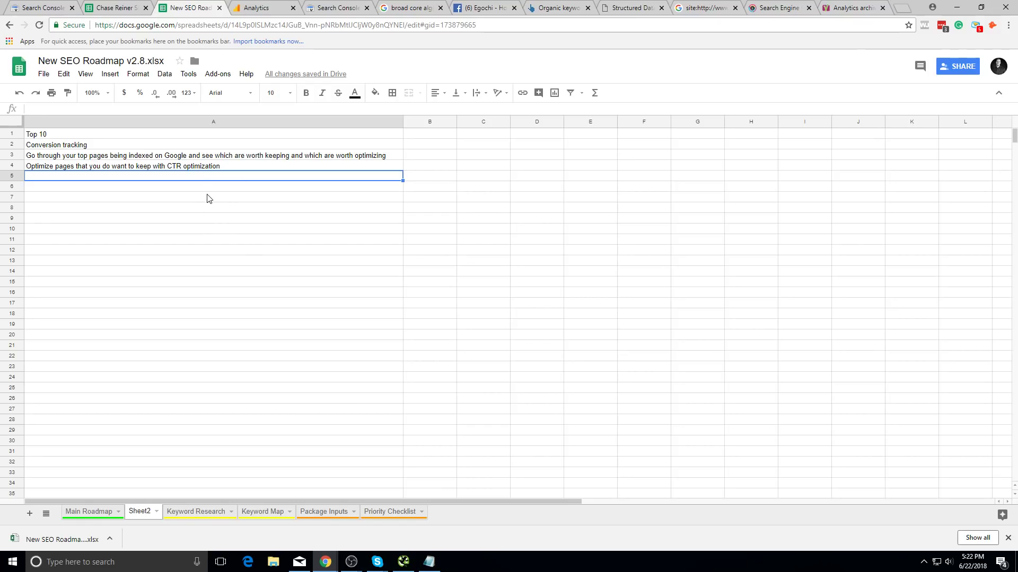
double_click(250, 186)
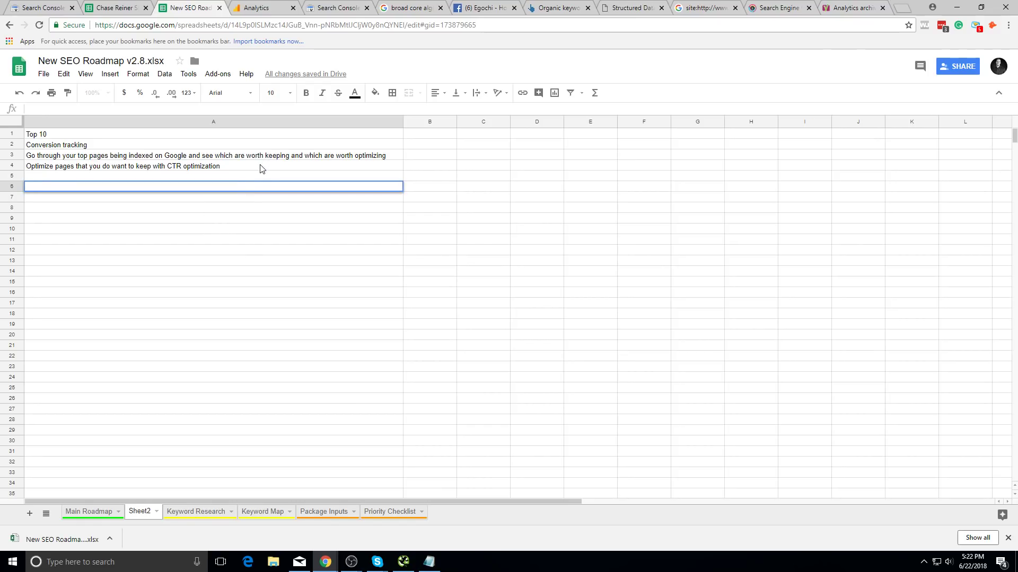
left_click(257, 171)
left_click(268, 220)
double_click(257, 186)
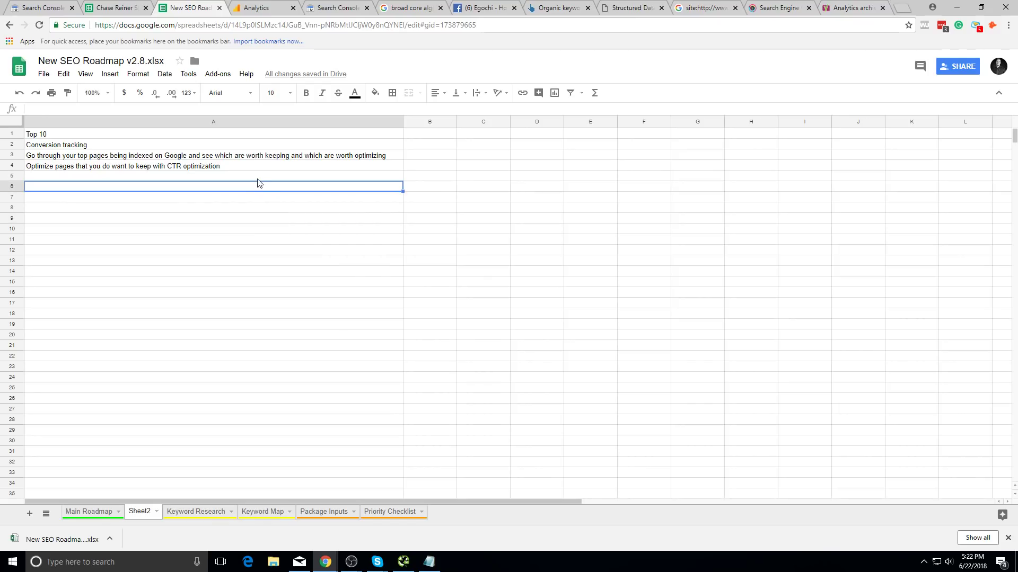
left_click(257, 176)
left_click(263, 240)
double_click(228, 188)
left_click(243, 179)
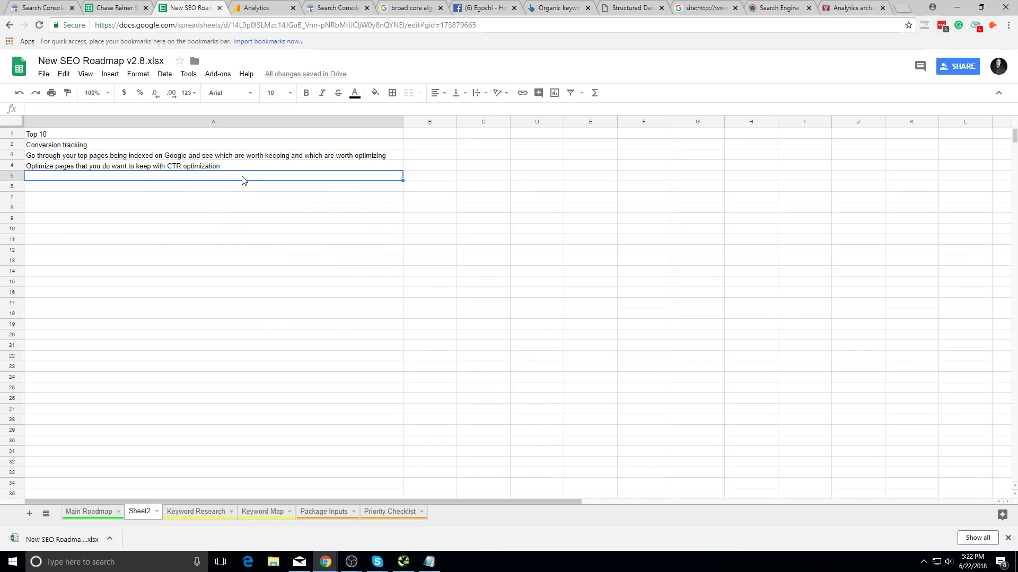
left_click_drag(112, 155, 121, 168)
left_click(189, 169)
key("ctrl+Up")
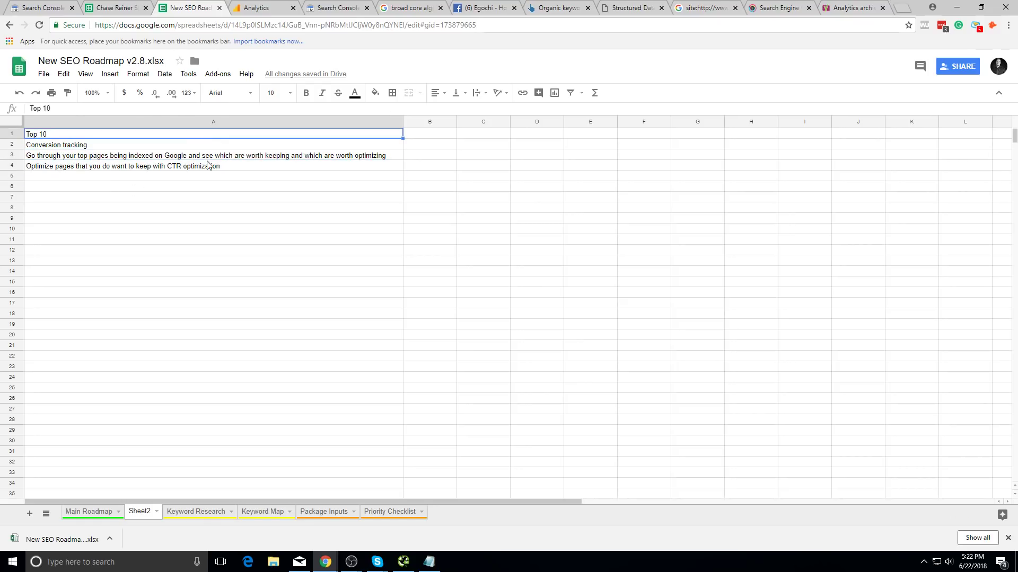
left_click(211, 165)
left_click(255, 228)
left_click(254, 176)
left_click(409, 8)
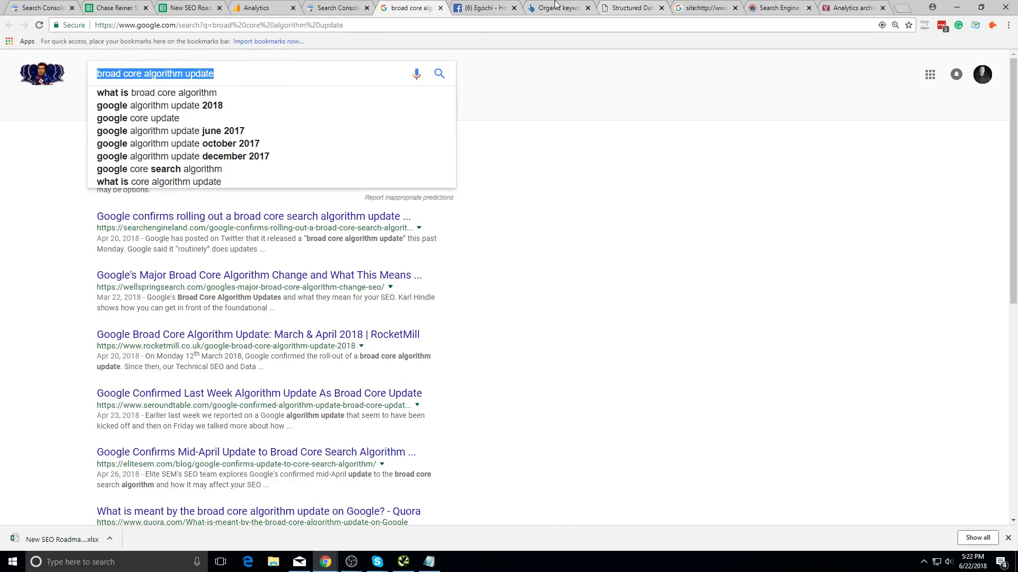
left_click(691, 5)
left_click(694, 8)
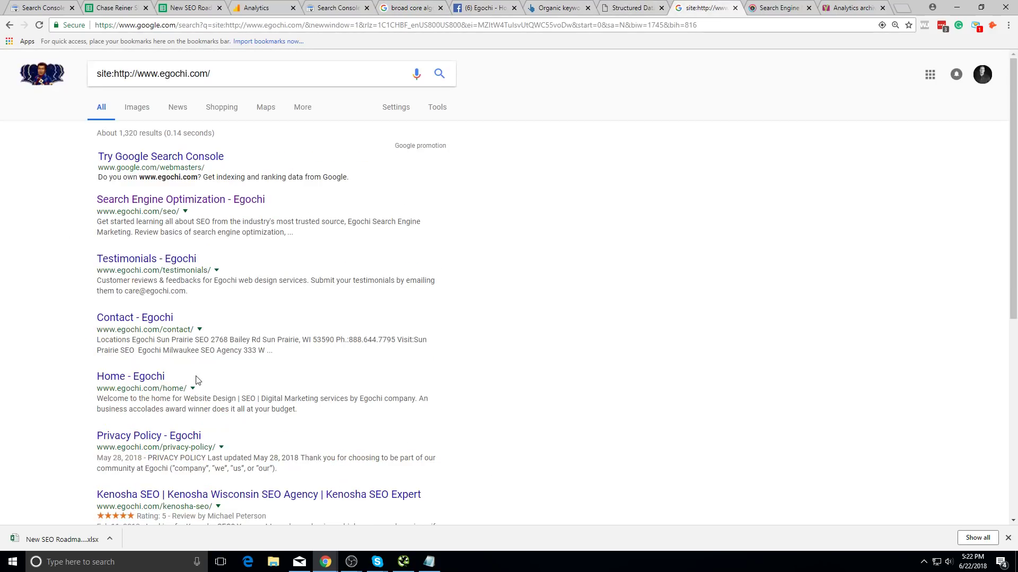
- Open the Home - Egochi result in a separate tab, view it and close that tab again
scroll(153, 207, "down", 3)
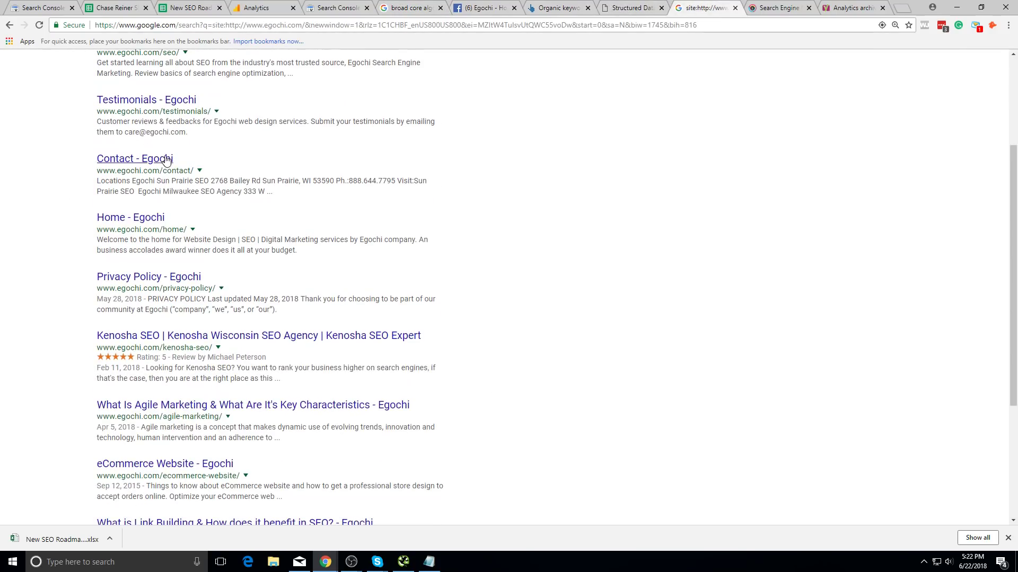
right_click(146, 220)
right_click(147, 220)
left_click(180, 227)
left_click(719, 7)
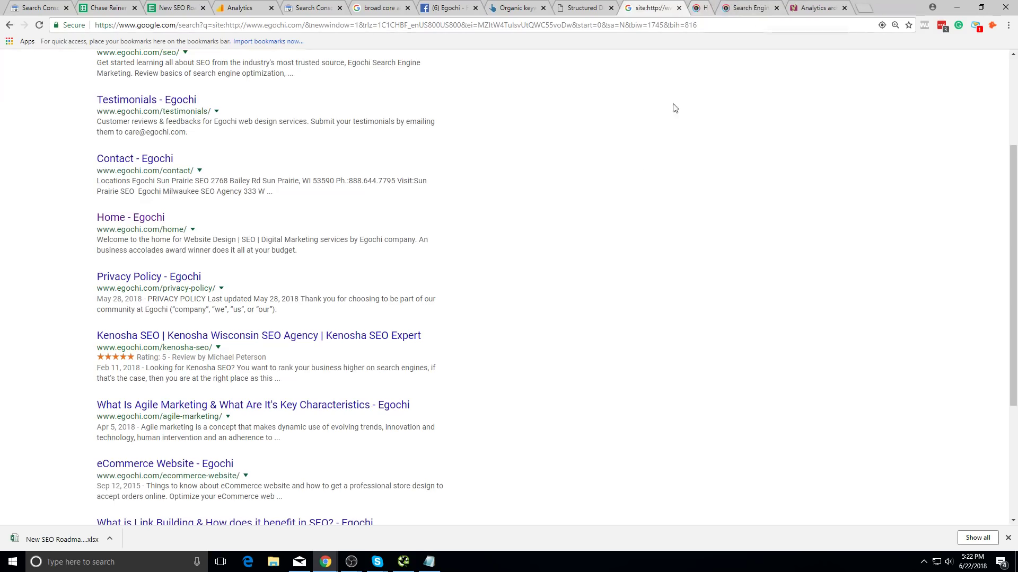
left_click(747, 8)
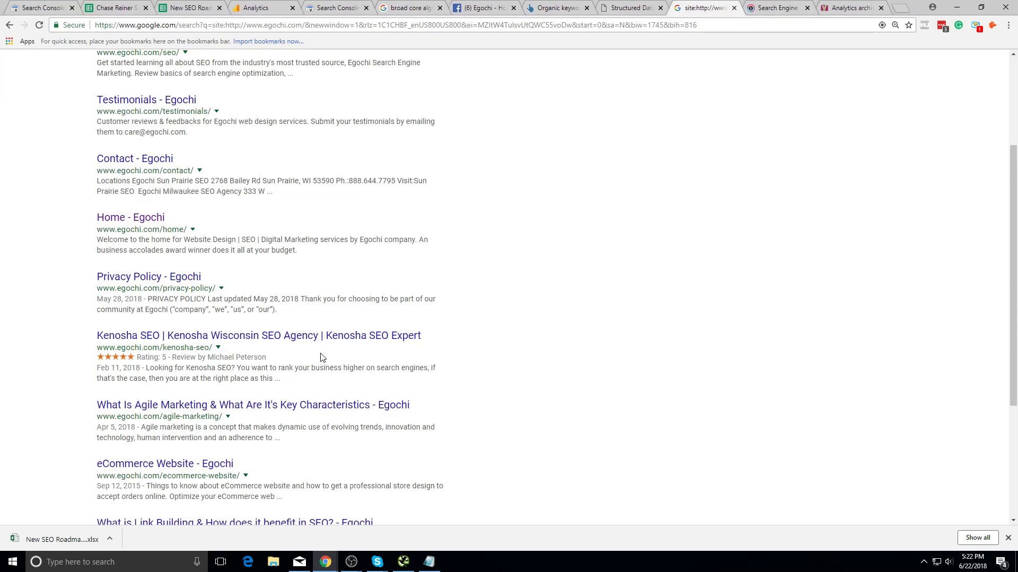
- Go to the second page of the site results and open the SEO Portfolio result in a separate tab
scroll(527, 215, "down", 3)
scroll(528, 214, "down", 1)
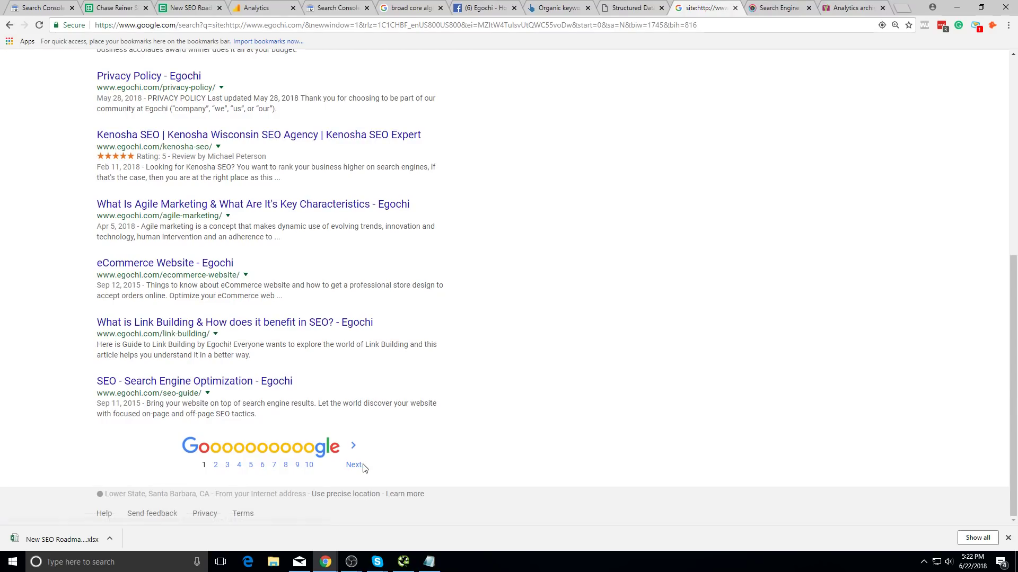
left_click(355, 465)
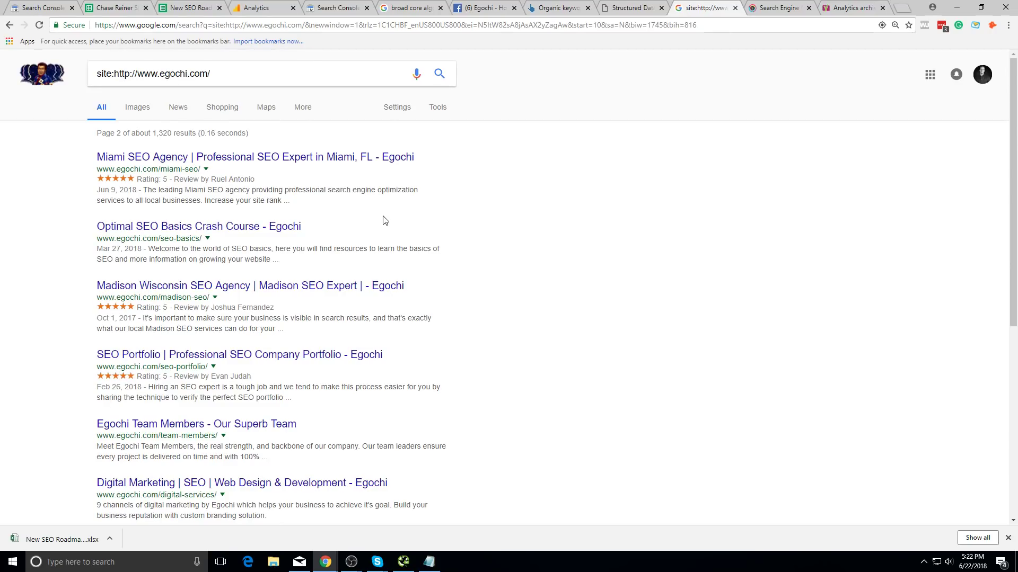
scroll(266, 218, "down", 3)
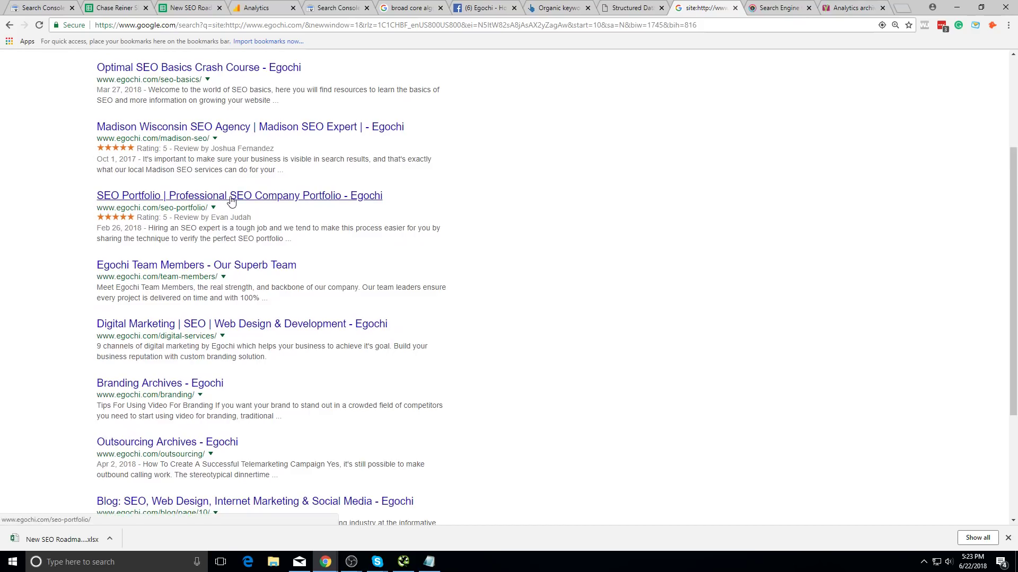
right_click(233, 197)
left_click(250, 204)
left_click(713, 7)
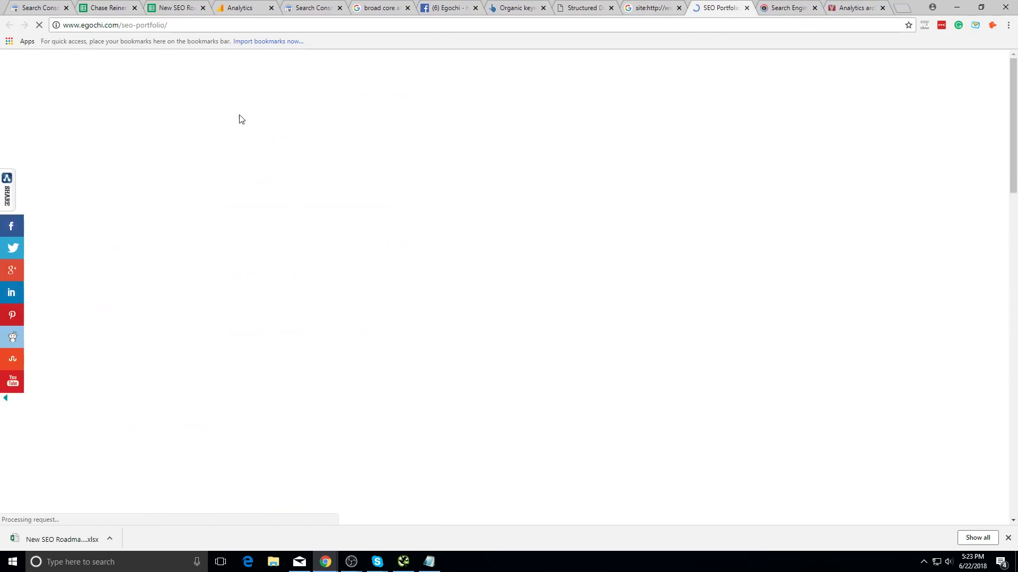
- Examine the SEO Portfolio page's ranking screenshots, customer reviews and review summary
scroll(423, 327, "down", 10)
scroll(423, 328, "down", 20)
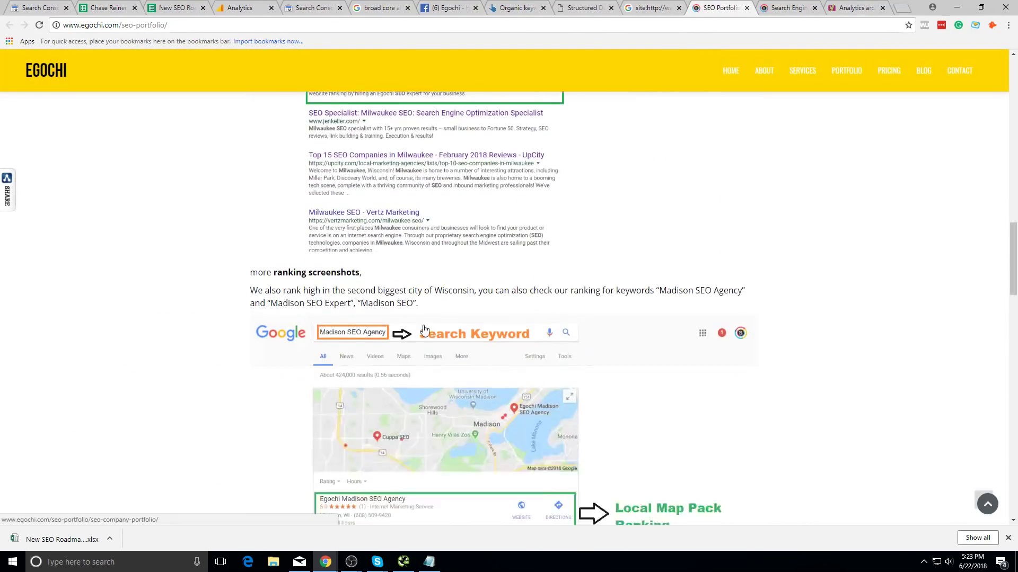
scroll(415, 339, "up", 1)
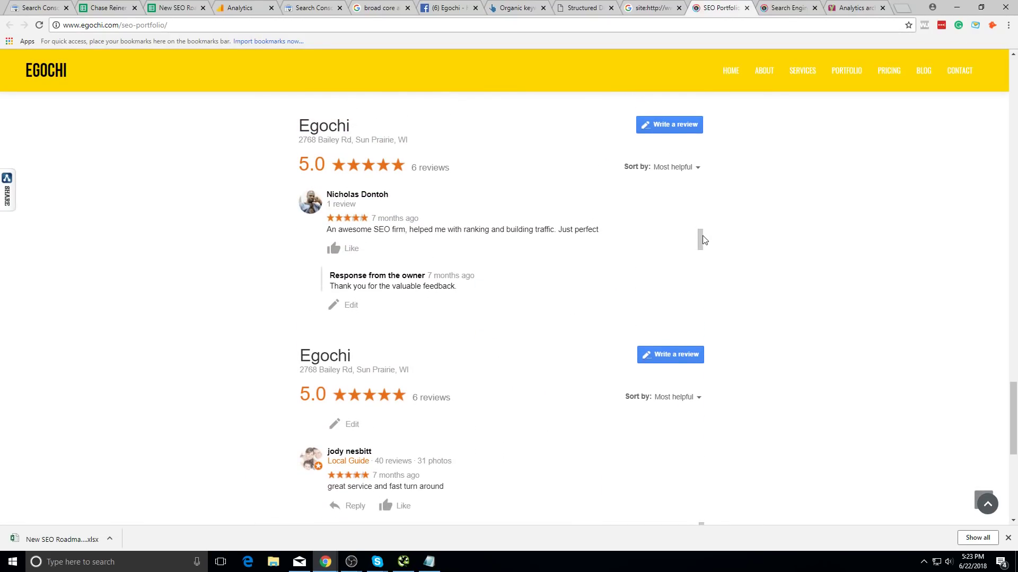
scroll(636, 445, "down", 7)
scroll(614, 419, "up", 5)
scroll(521, 480, "down", 1)
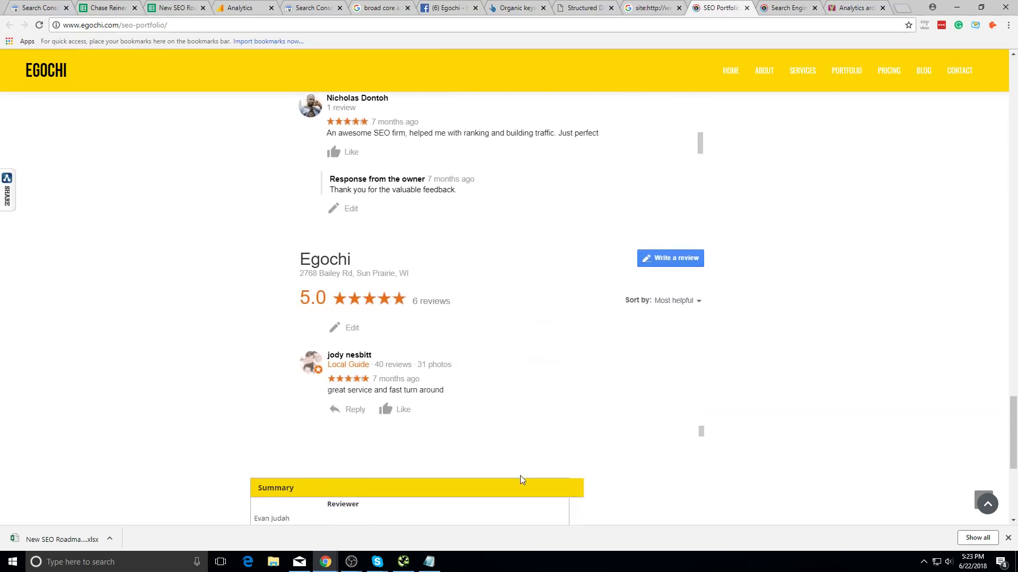
scroll(521, 480, "down", 4)
scroll(351, 303, "up", 5)
- Check the SEO Portfolio listing in the Google results against the page's own content and introduction
key("ctrl+shift+Tab")
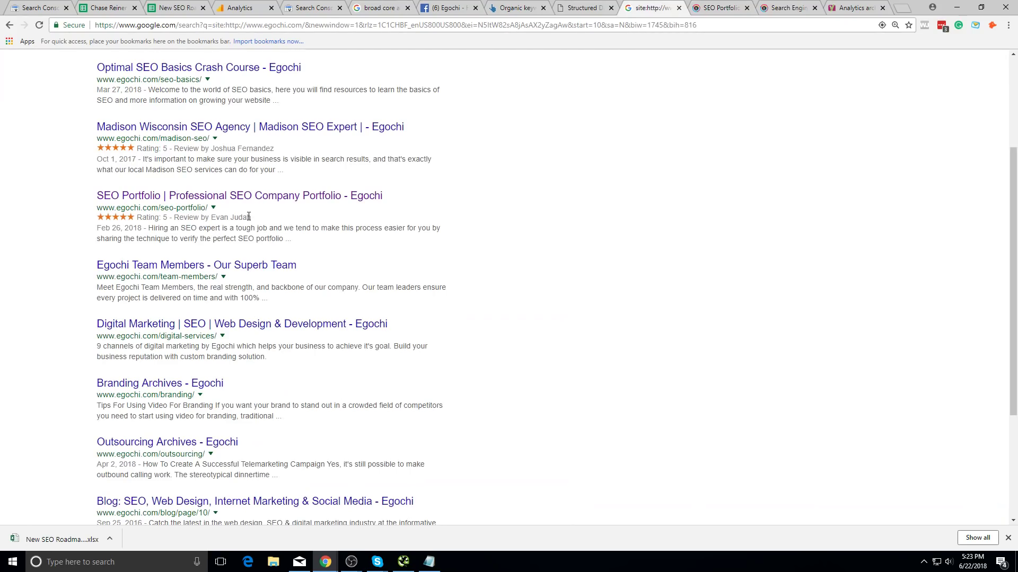
key("ctrl+Tab")
scroll(511, 371, "up", 10)
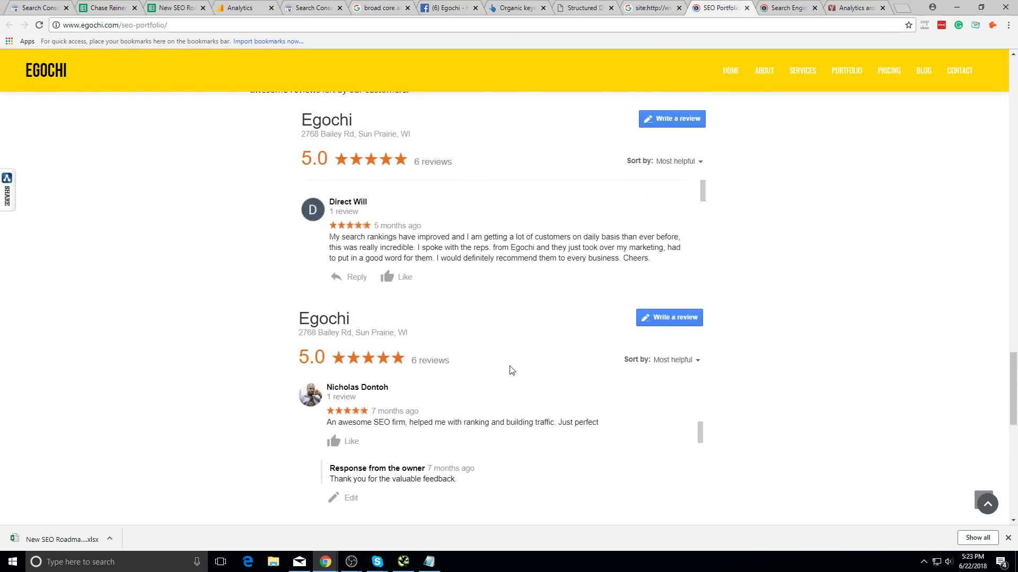
scroll(478, 374, "up", 15)
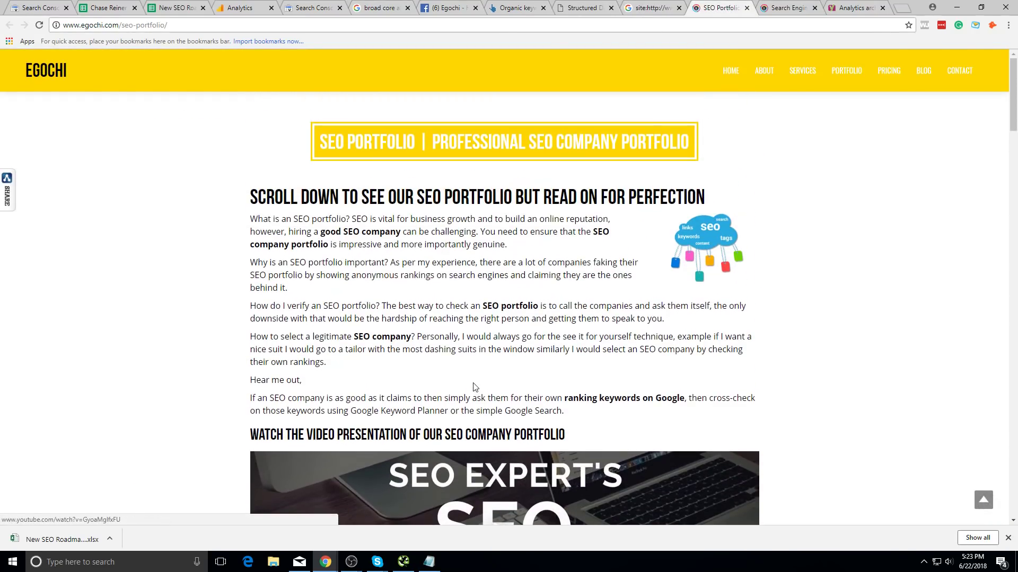
left_click_drag(558, 281, 559, 432)
left_click(583, 371)
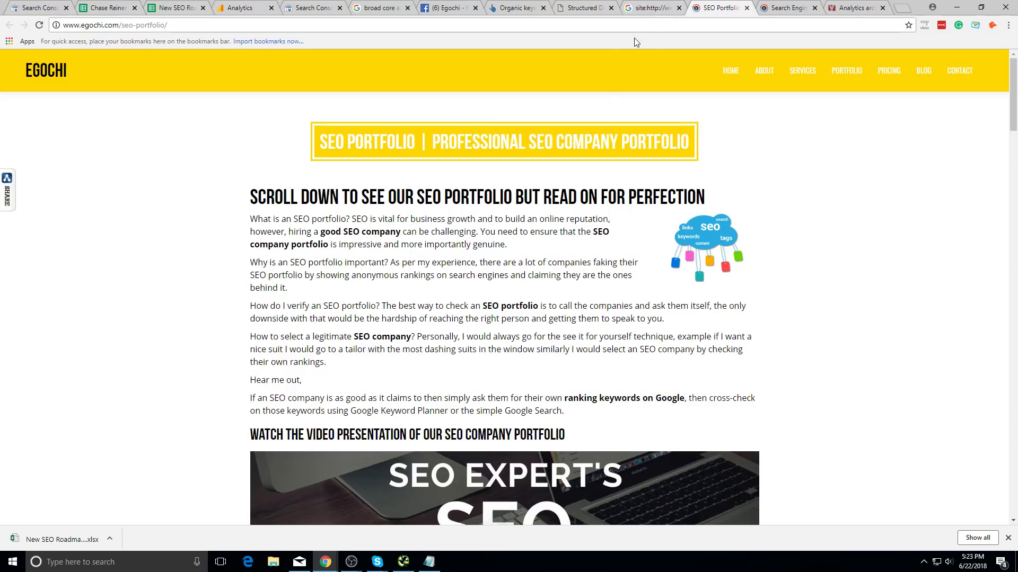
- Copy the SEO Portfolio page's URL and reset the Pages filter in the Search Console Search Analytics report to the top pages
left_click(615, 26)
key("ctrl+c")
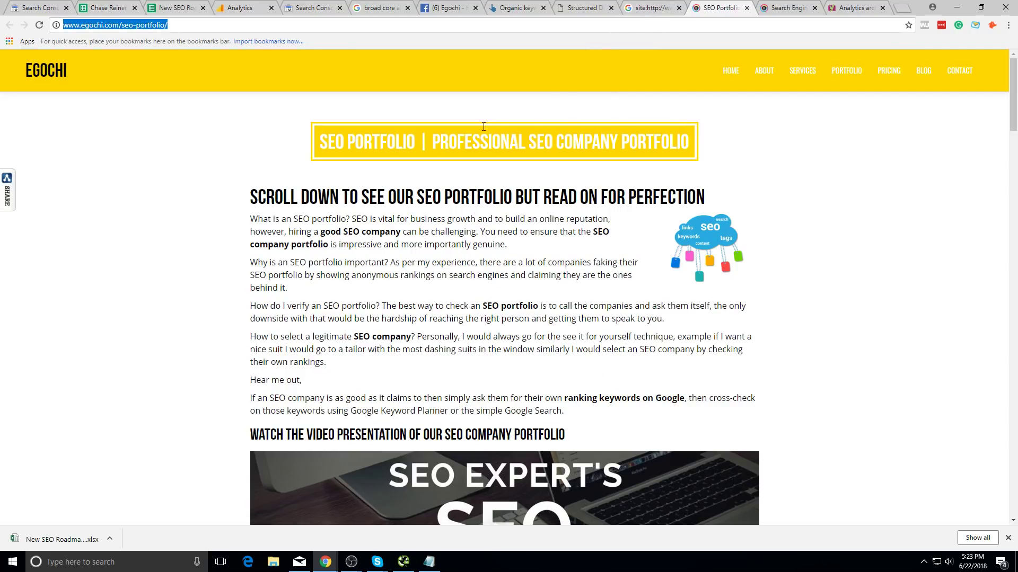
left_click(345, 4)
scroll(397, 221, "up", 4)
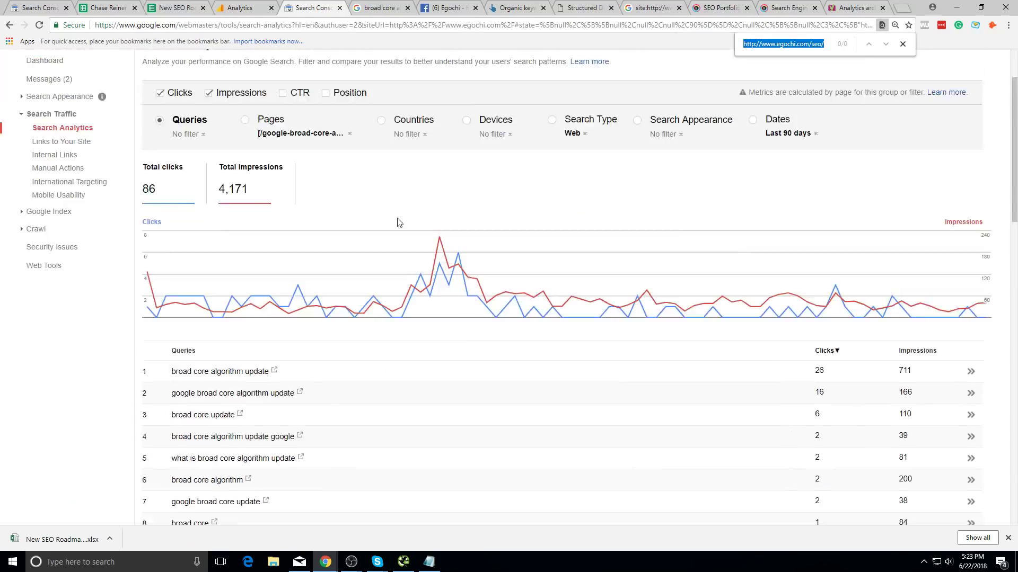
left_click(254, 211)
left_click(299, 225)
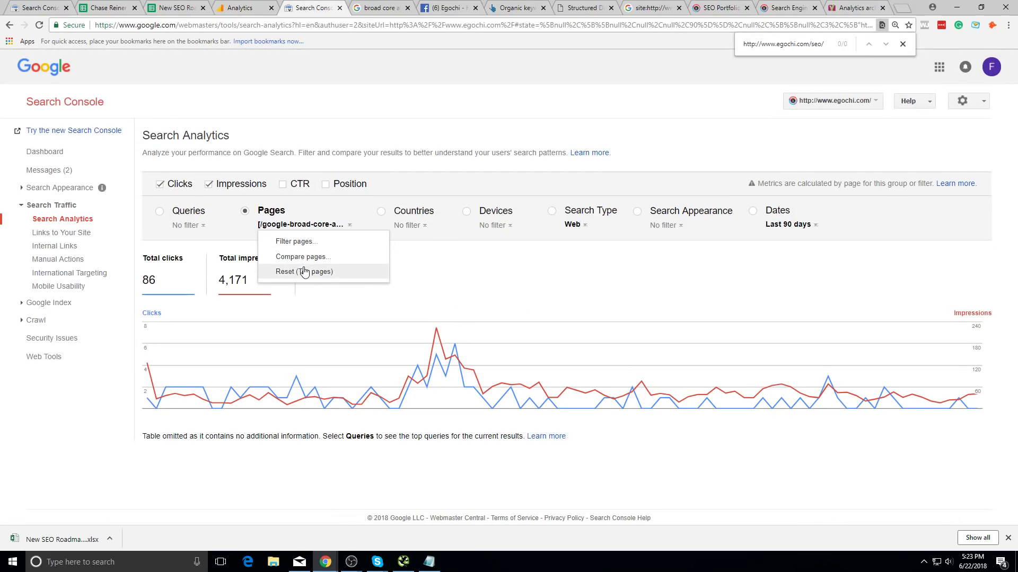
left_click(284, 270)
- Search the Search Analytics pages list for the copied seo-portfolio URL and look through the listed pages
key("ctrl+f")
key("ctrl+v")
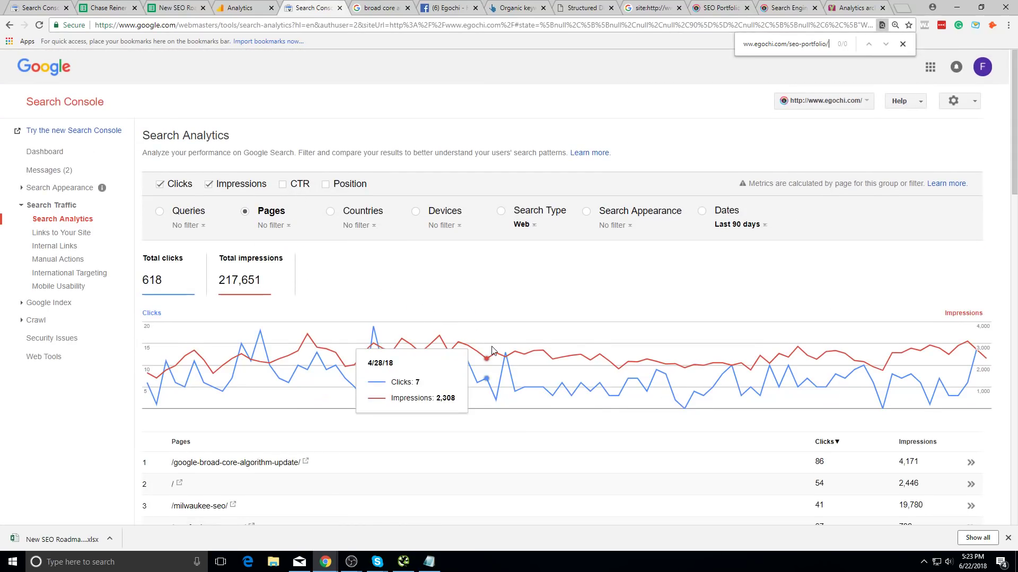
scroll(514, 364, "down", 7)
scroll(529, 336, "down", 13)
scroll(544, 354, "up", 15)
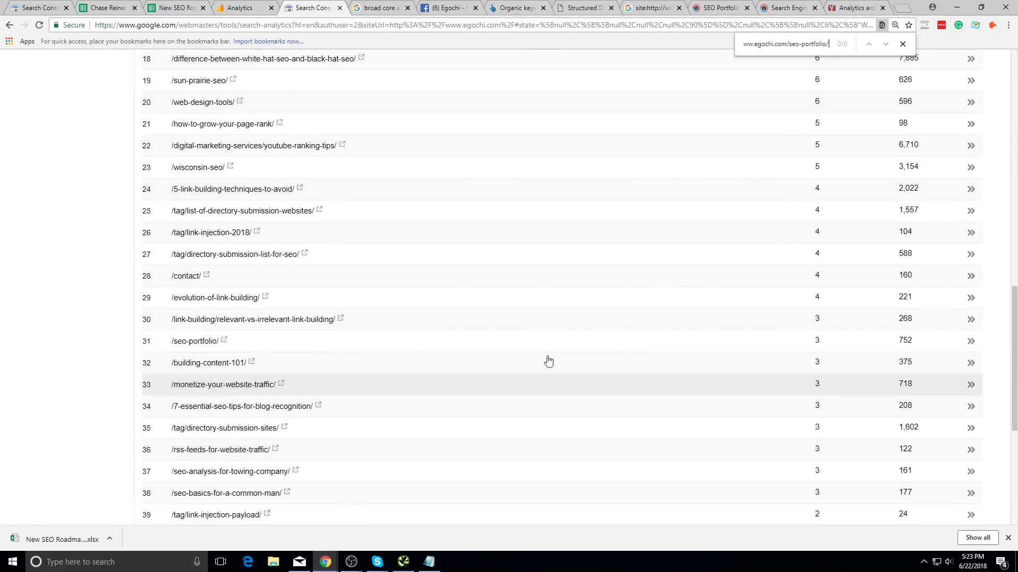
scroll(539, 317, "up", 5)
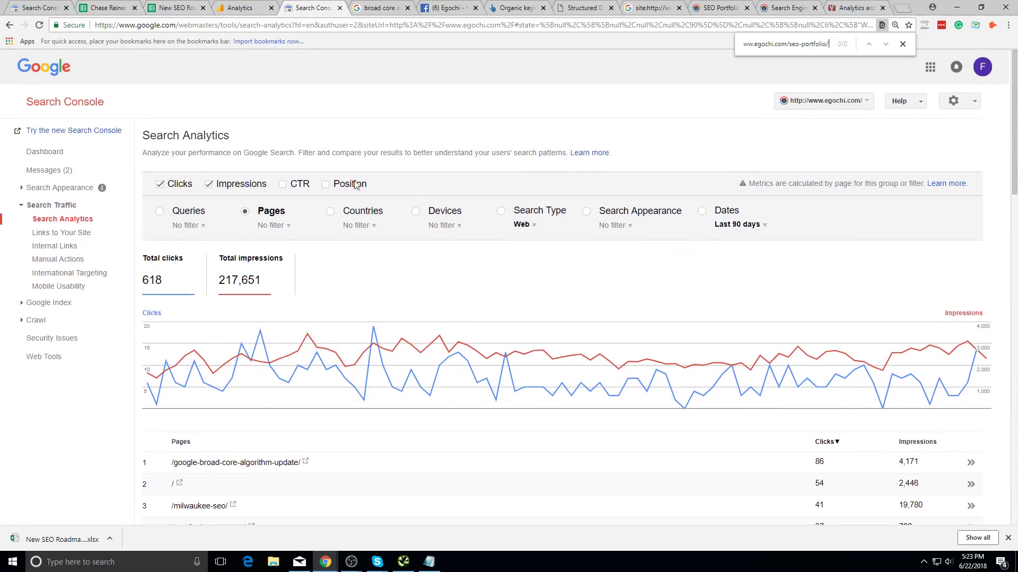
- Look through the Facebook page and Google results tabs and return to the SEO Portfolio page
left_click(369, 25)
left_click(412, 6)
left_click(442, 6)
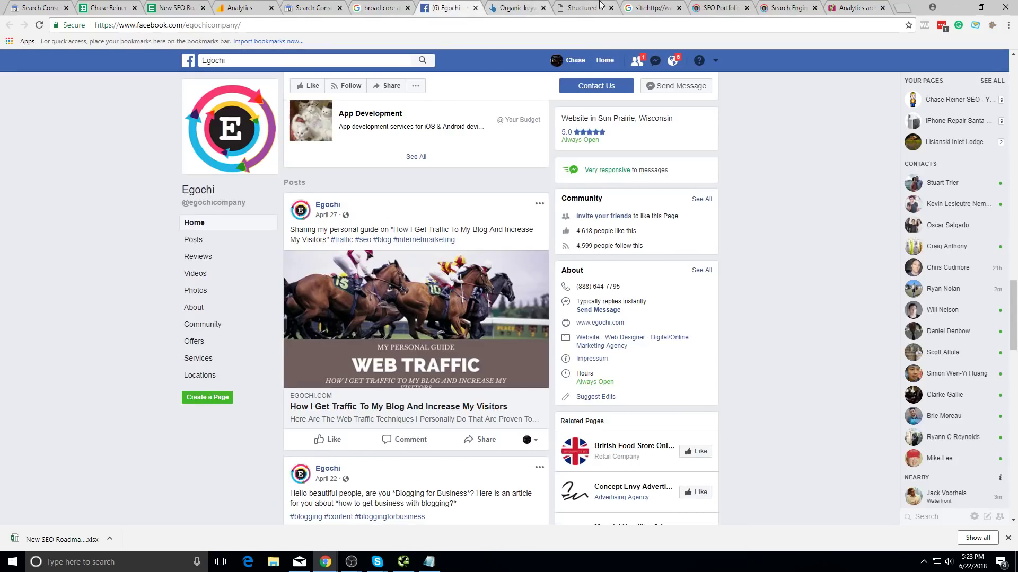
left_click(602, 6)
left_click(685, 8)
left_click(690, 8)
left_click(670, 4)
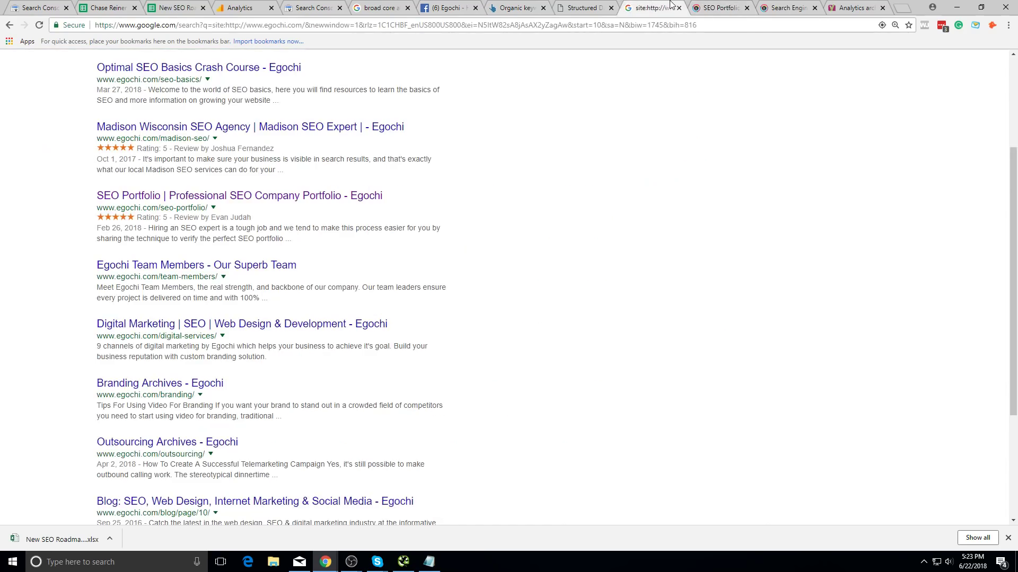
left_click(696, 8)
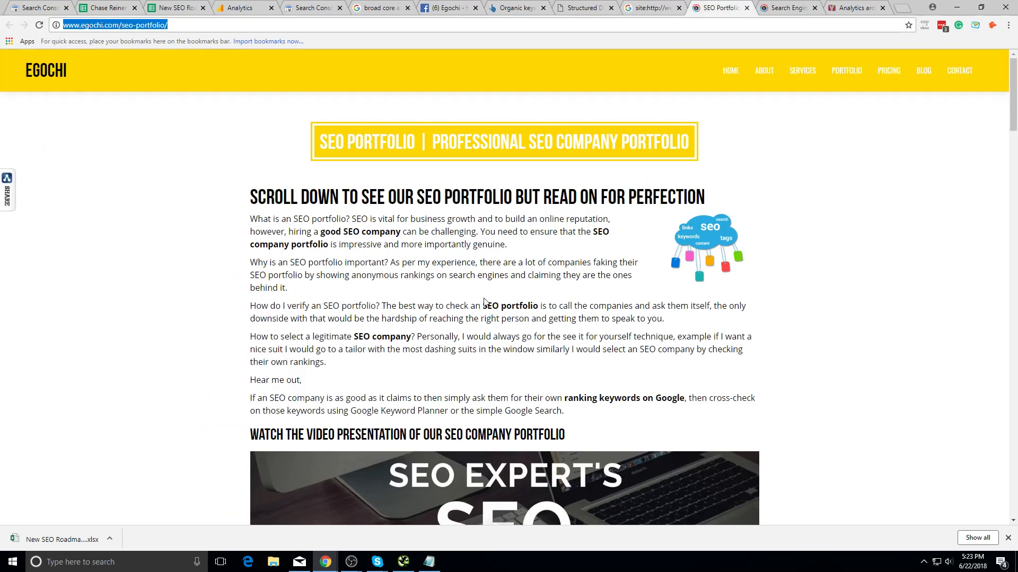
- Review the SEO Portfolio page down to its review summary and back up to the heading
scroll(483, 302, "down", 20)
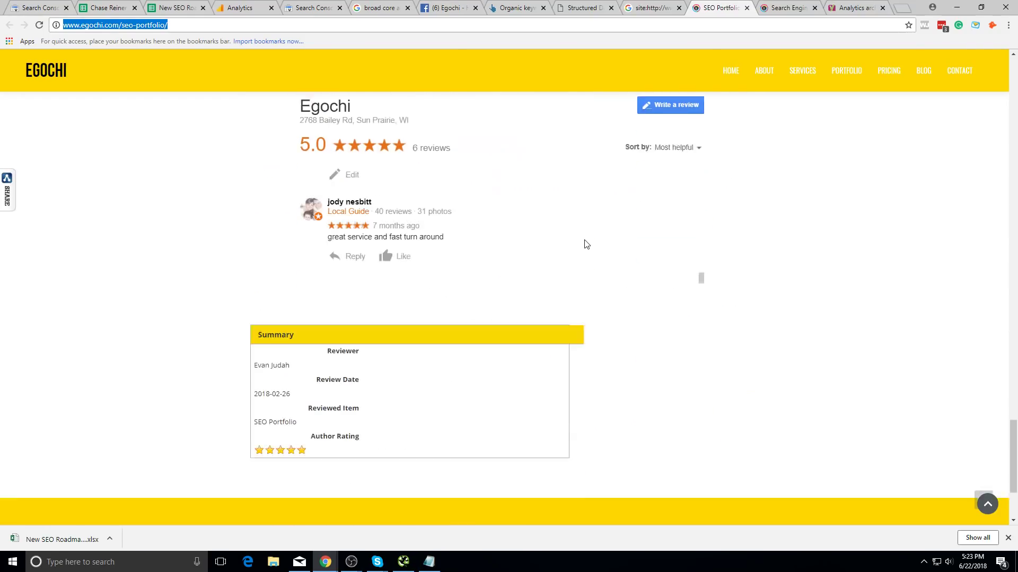
scroll(585, 243, "down", 5)
scroll(625, 265, "up", 20)
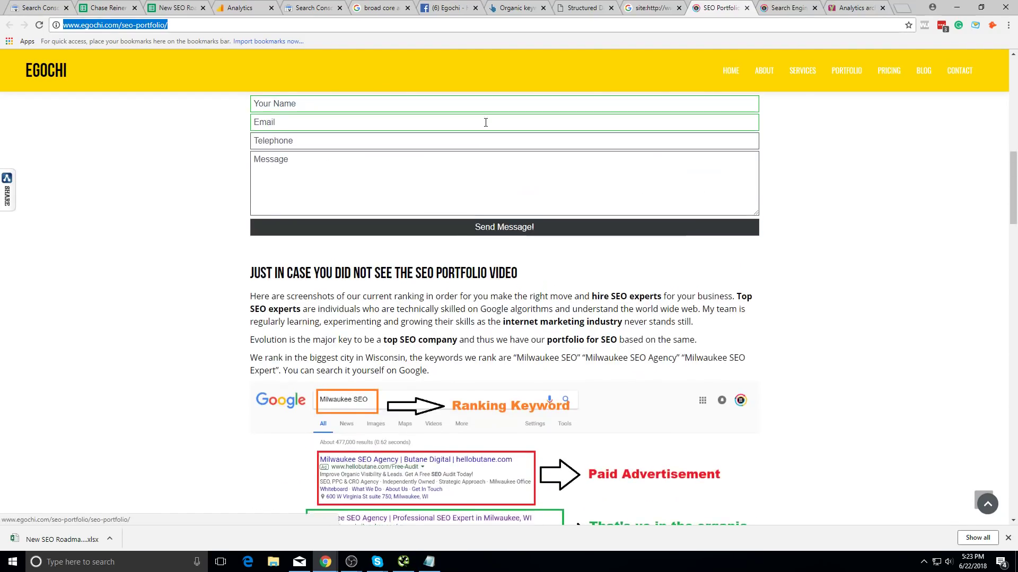
scroll(530, 159, "up", 15)
left_click(578, 207)
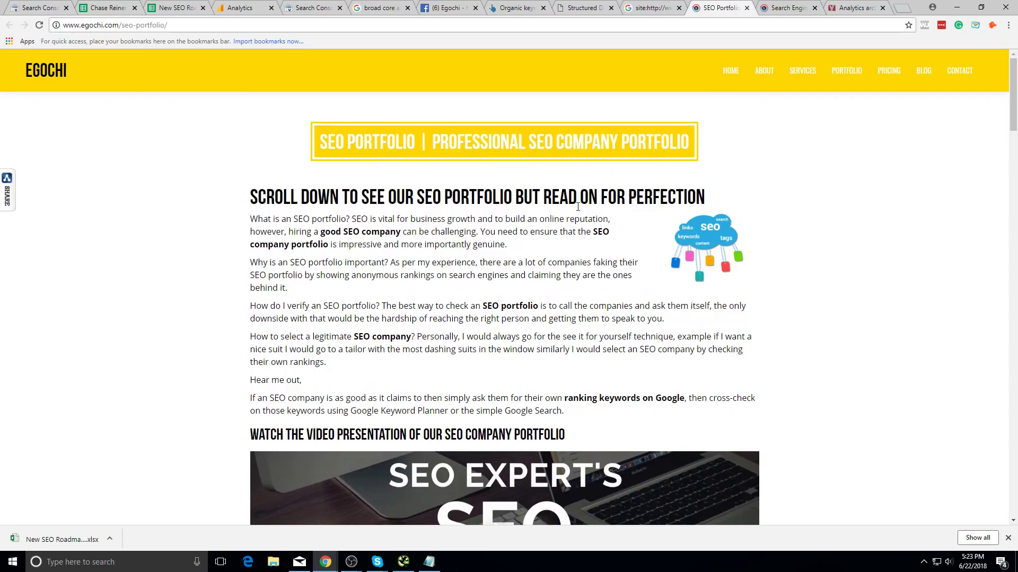
- Highlight the SEO Portfolio page's text from the "Scroll down" heading to the ranking keywords paragraph, and clear the selection
left_click_drag(578, 206, 589, 235)
left_click(618, 260)
left_click_drag(237, 195, 257, 197)
left_click(601, 381)
left_click_drag(527, 413, 227, 157)
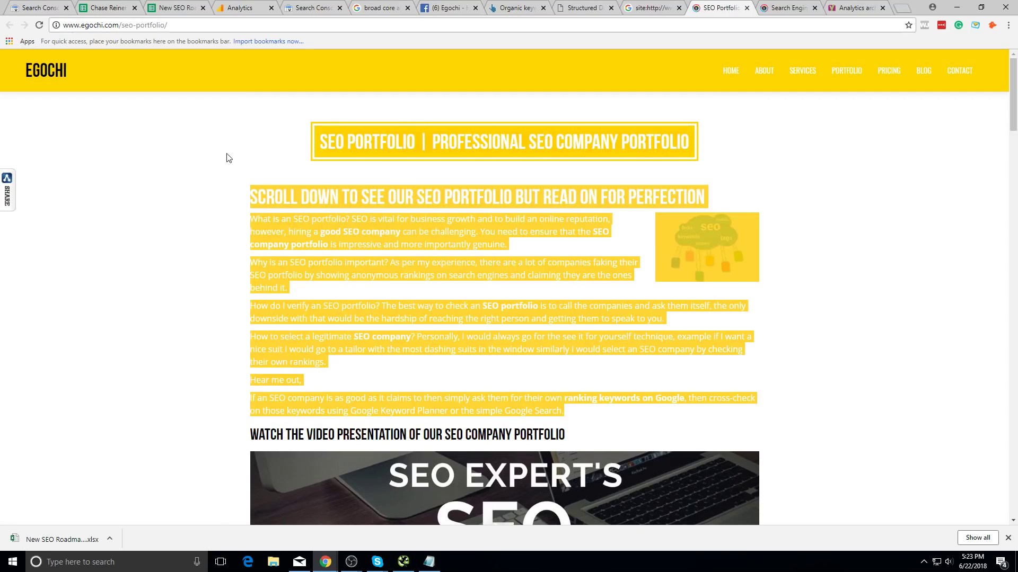
left_click(237, 174)
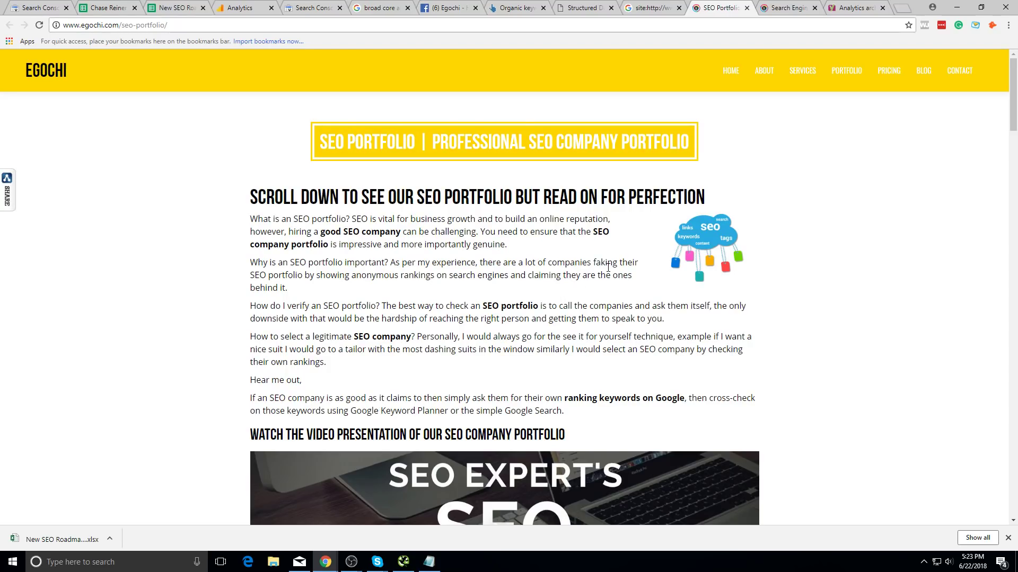
- Highlight parts of the SEO Portfolio introduction, including the "Scroll down" heading with its first paragraph, to point out the copy
left_click_drag(362, 198, 249, 197)
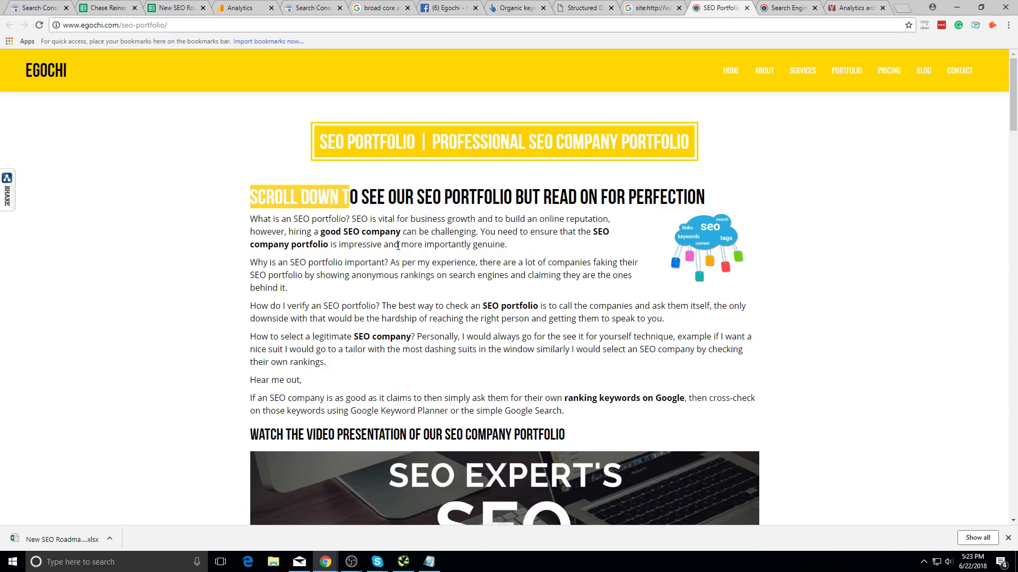
left_click(271, 179)
left_click_drag(305, 380, 328, 245)
left_click(304, 175)
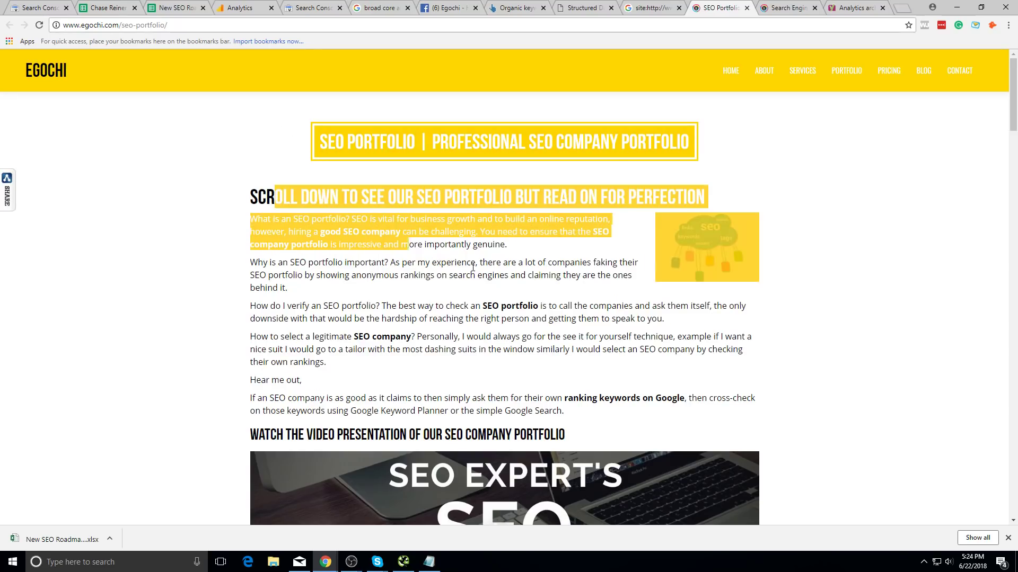
left_click(328, 244)
left_click_drag(700, 417, 250, 263)
left_click(226, 151)
left_click_drag(247, 190, 509, 247)
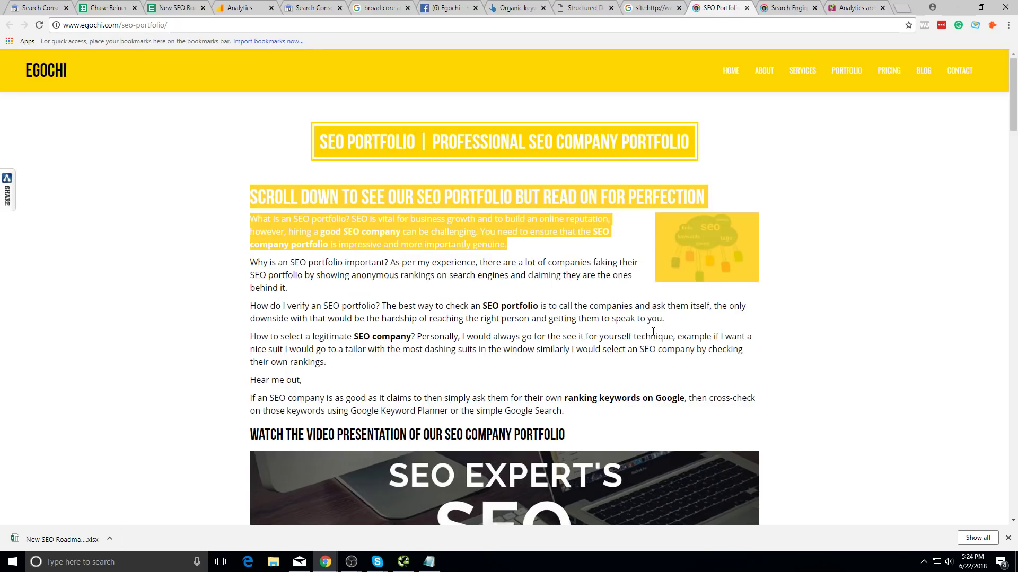
left_click(509, 247)
- Switch back to the Search Analytics pages report and show rows 51 to 100
left_click(310, 7)
scroll(537, 523, "down", 20)
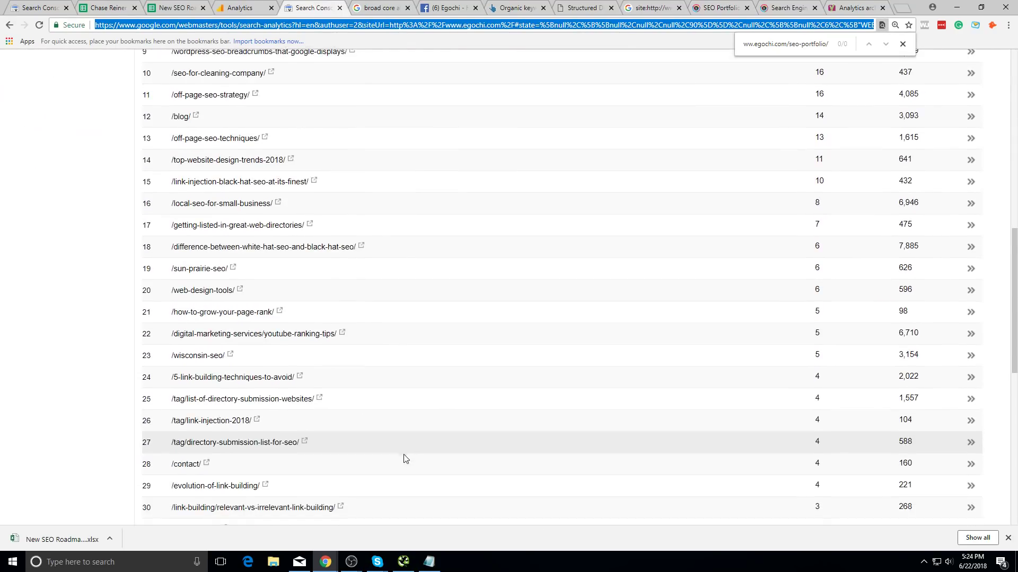
left_click(971, 485)
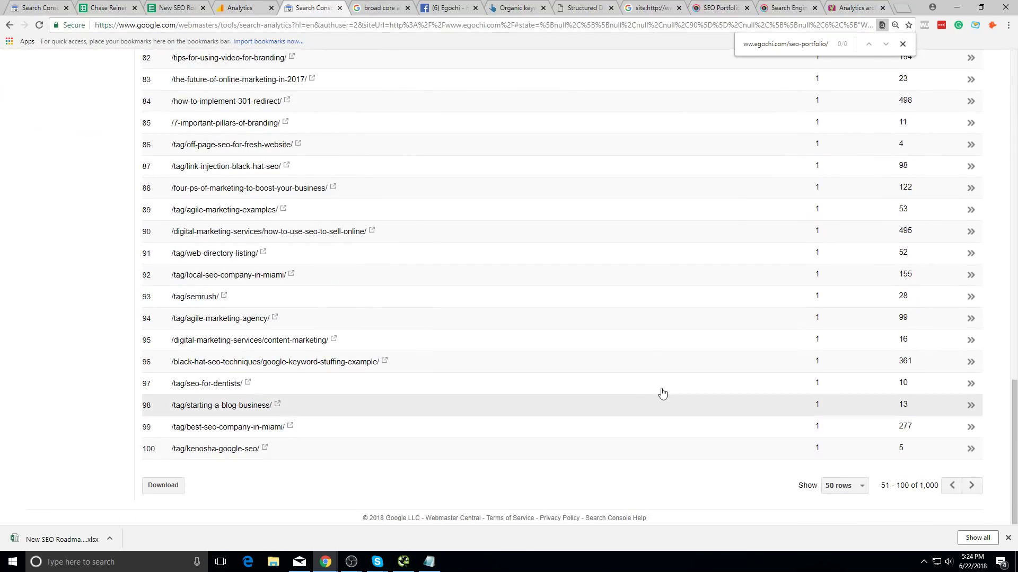
- Close the broad core algorithm update search and switch to the site: results for egochi.com
scroll(718, 405, "up", 8)
scroll(718, 405, "up", 15)
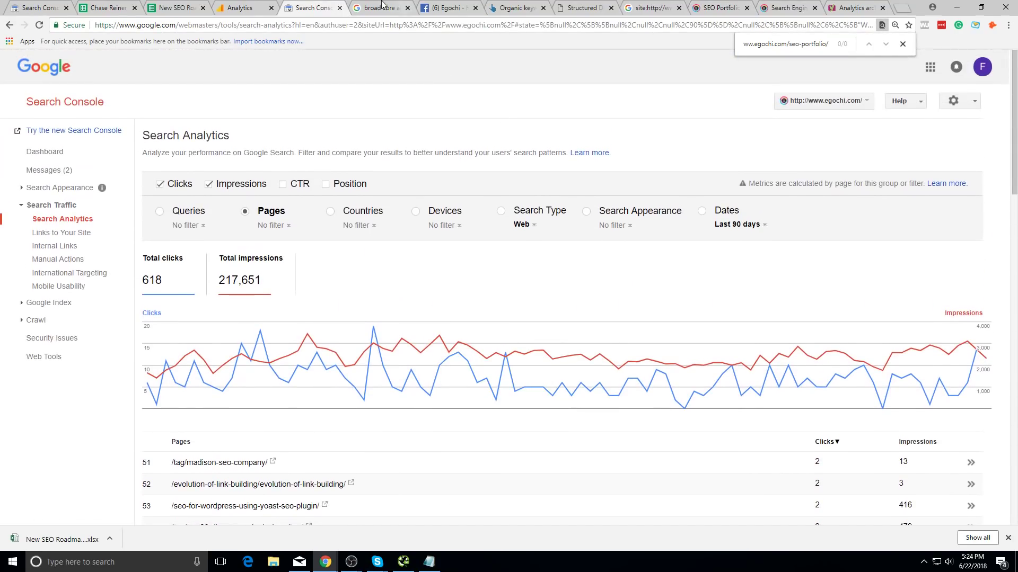
left_click(395, 8)
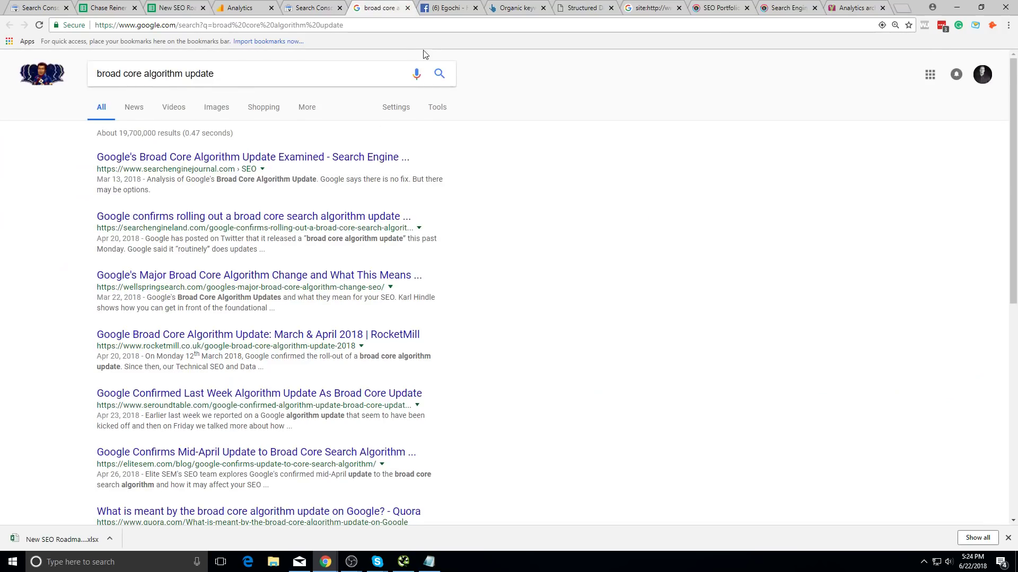
left_click(408, 8)
left_click(604, 8)
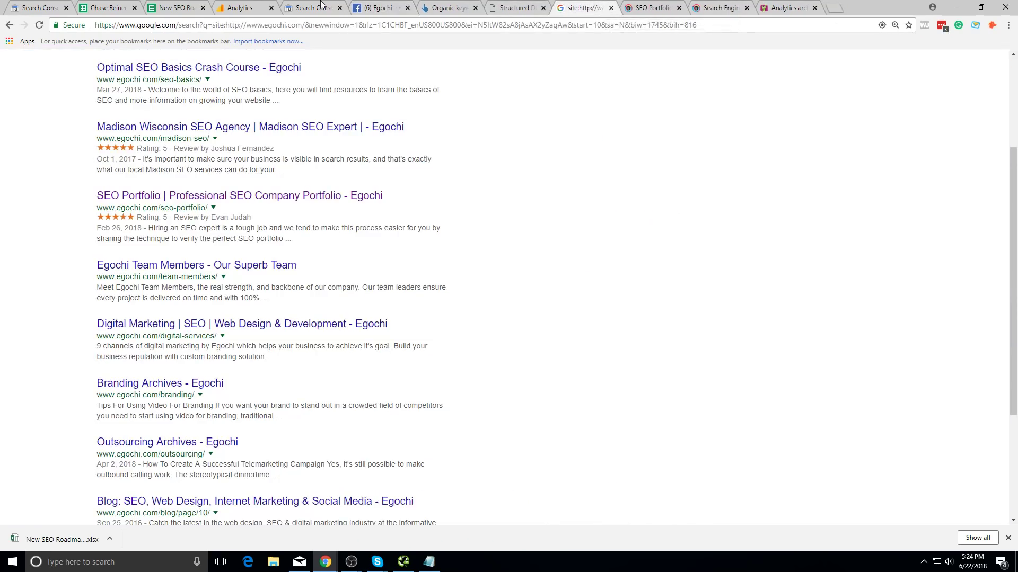
- Switch to the roadmap spreadsheet's Main Roadmap sheet and select the status cell of the first Indexation item
left_click(171, 4)
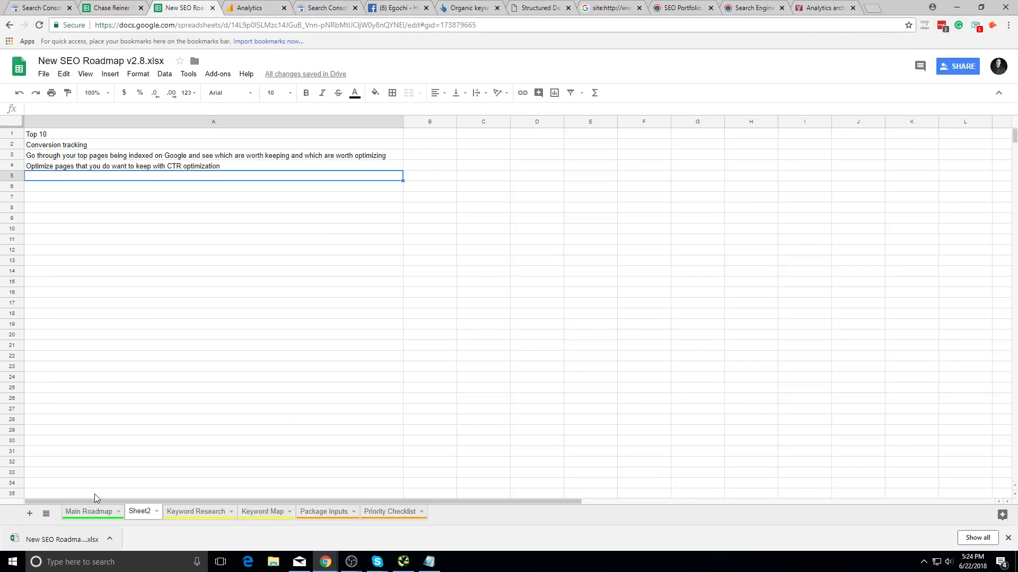
left_click(90, 511)
left_click(211, 380)
scroll(249, 365, "up", 6)
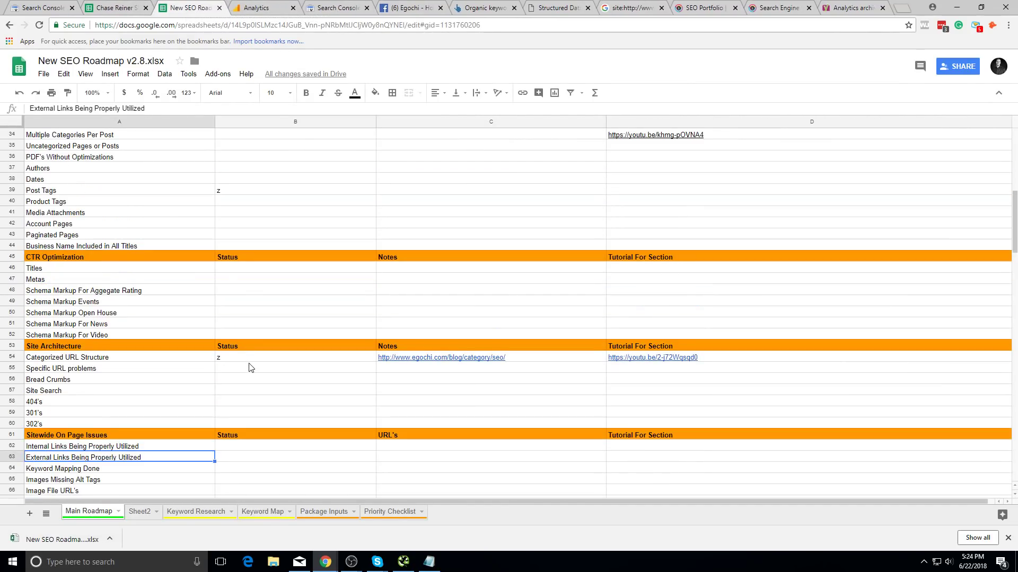
left_click(245, 324)
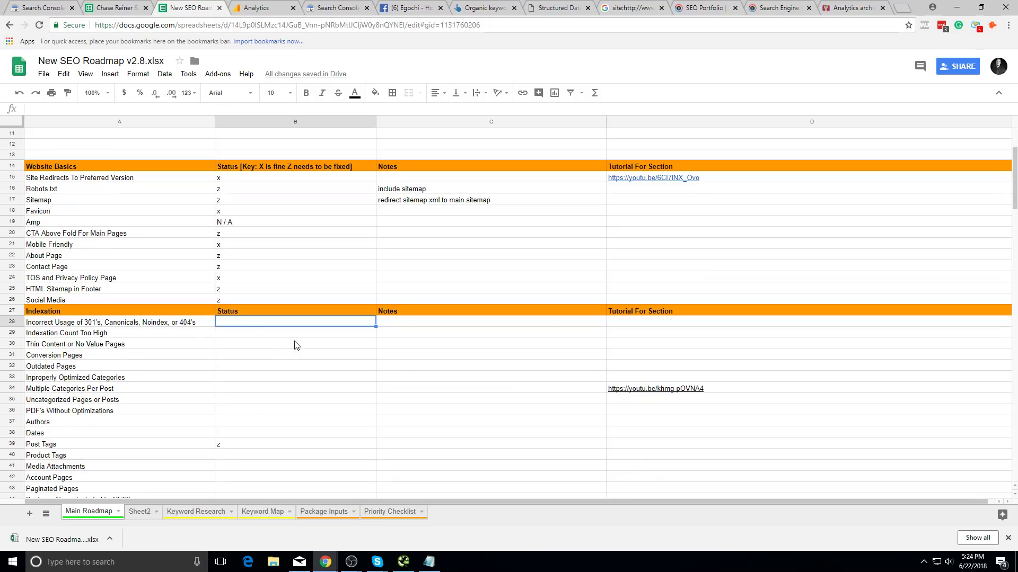
scroll(300, 334, "up", 2)
scroll(303, 337, "down", 3)
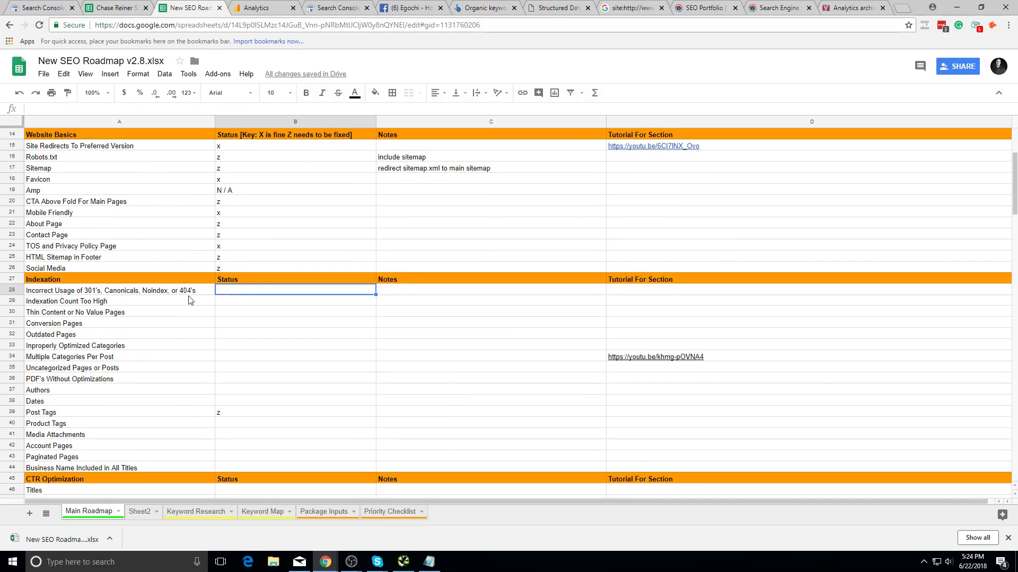
left_click(700, 7)
left_click(617, 30)
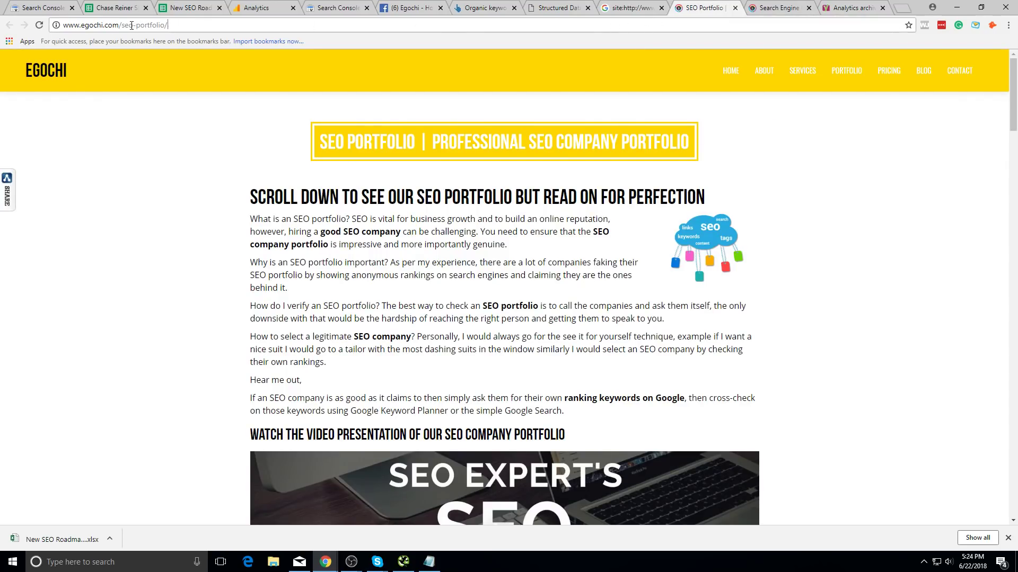
left_click(905, 6)
type("siteliner.com")
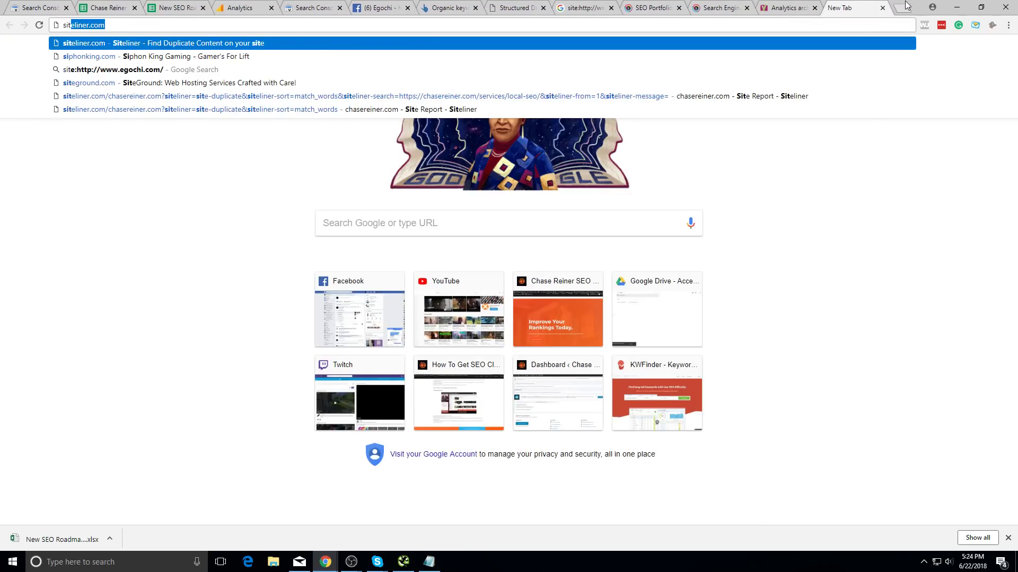
key("Return")
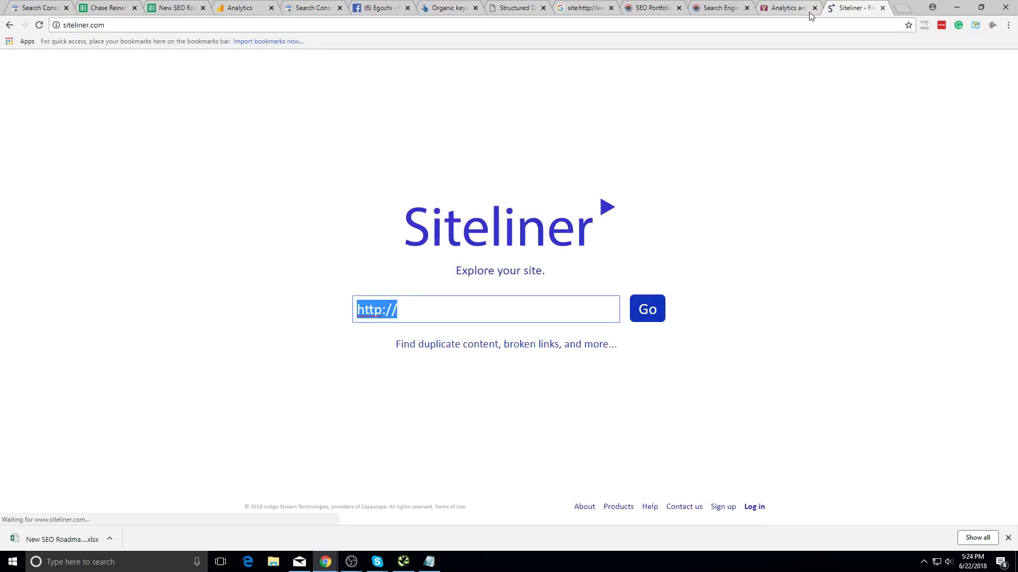
left_click(814, 7)
type("http://www.egochi.com")
left_click(656, 317)
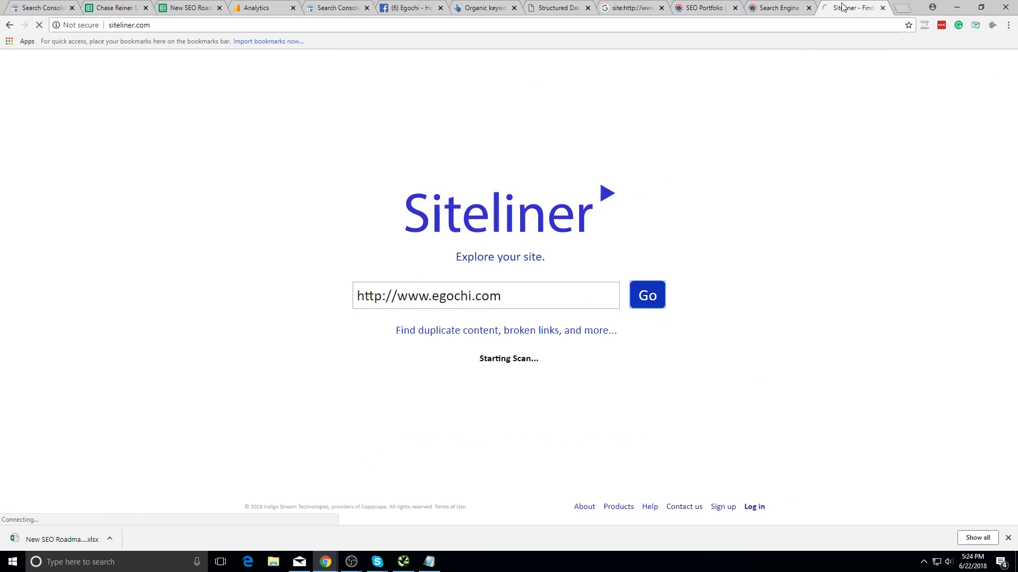
- Close the Search Engine and SEO Portfolio pages and return to the Siteliner scan
left_click(798, 9)
left_click(808, 7)
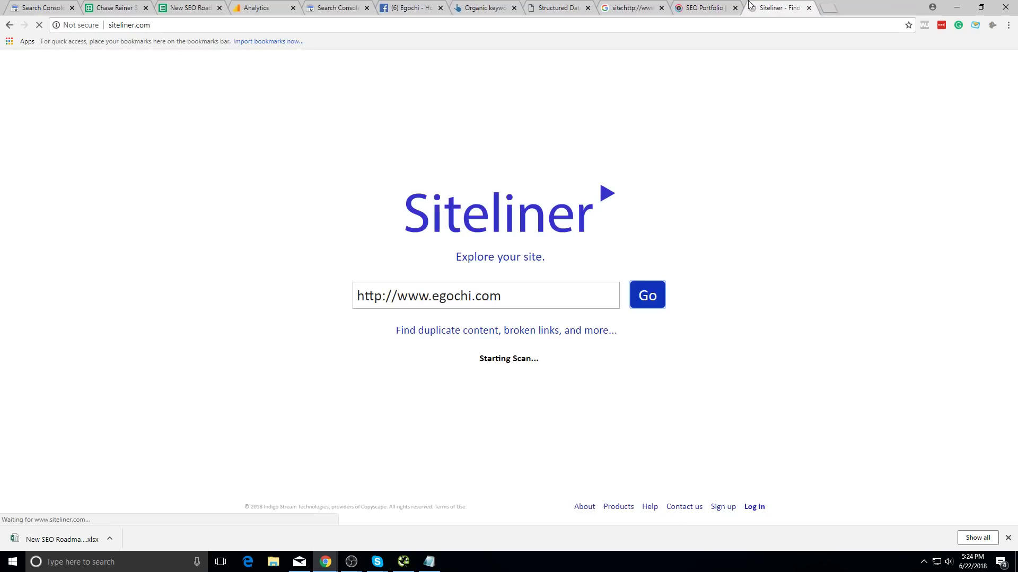
left_click(716, 8)
key("ctrl+w")
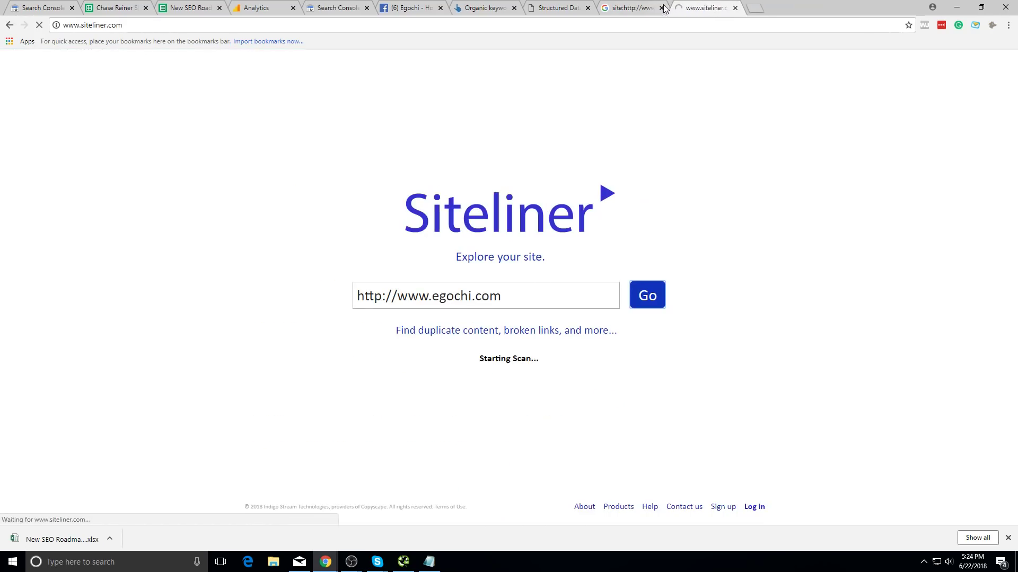
left_click(655, 9)
left_click(699, 8)
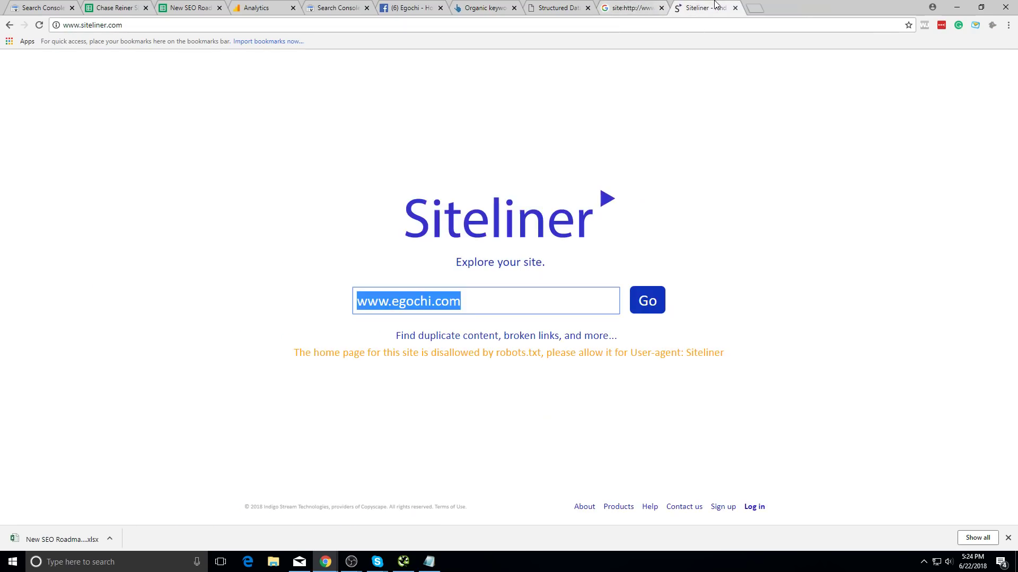
left_click(648, 286)
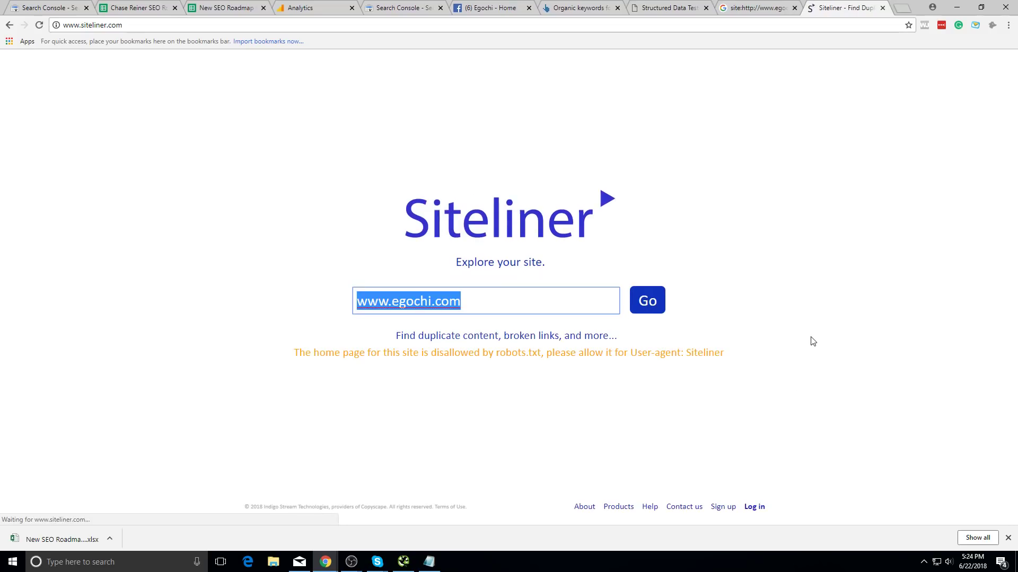
left_click(469, 310)
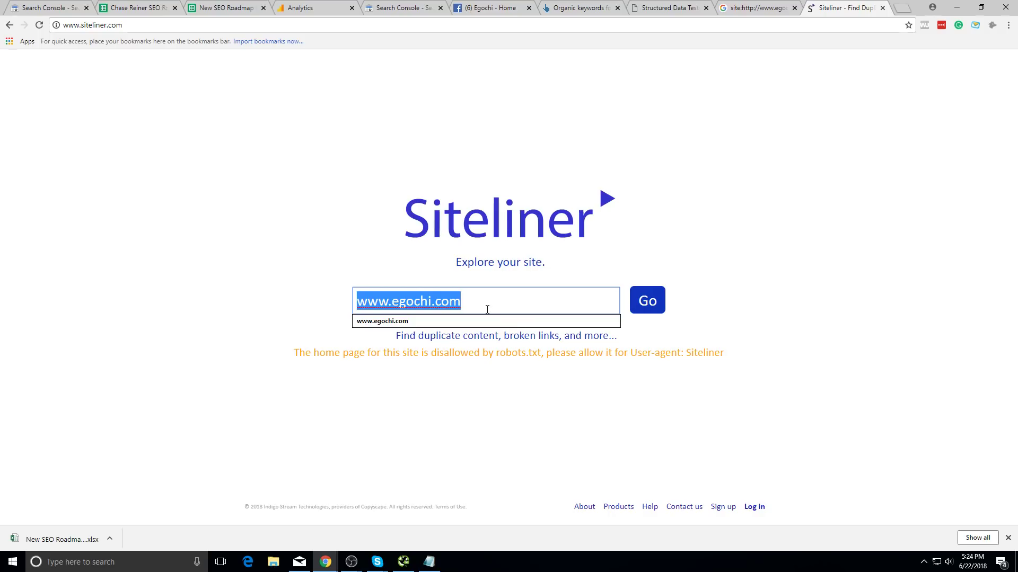
left_click(653, 311)
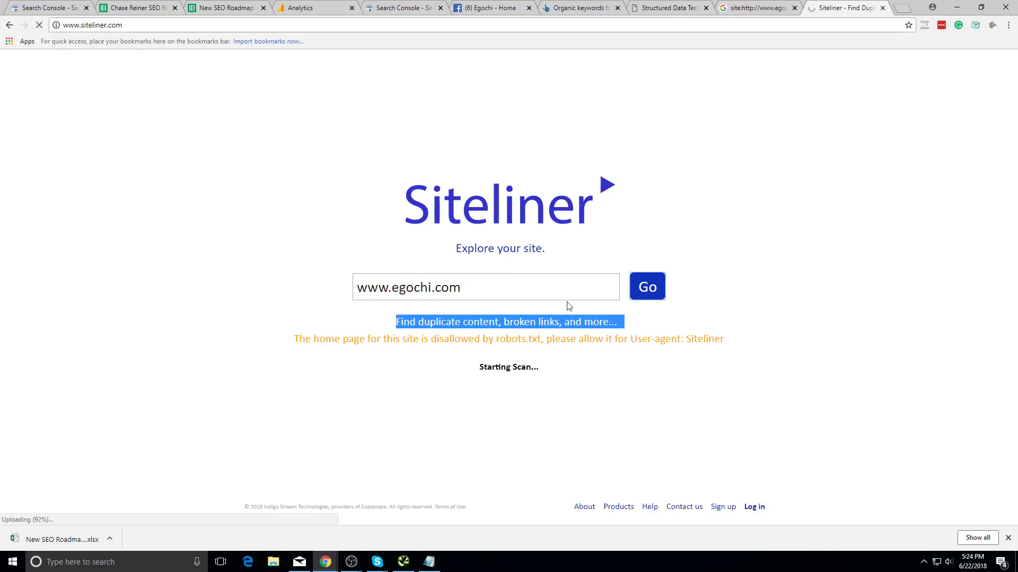
left_click(501, 288)
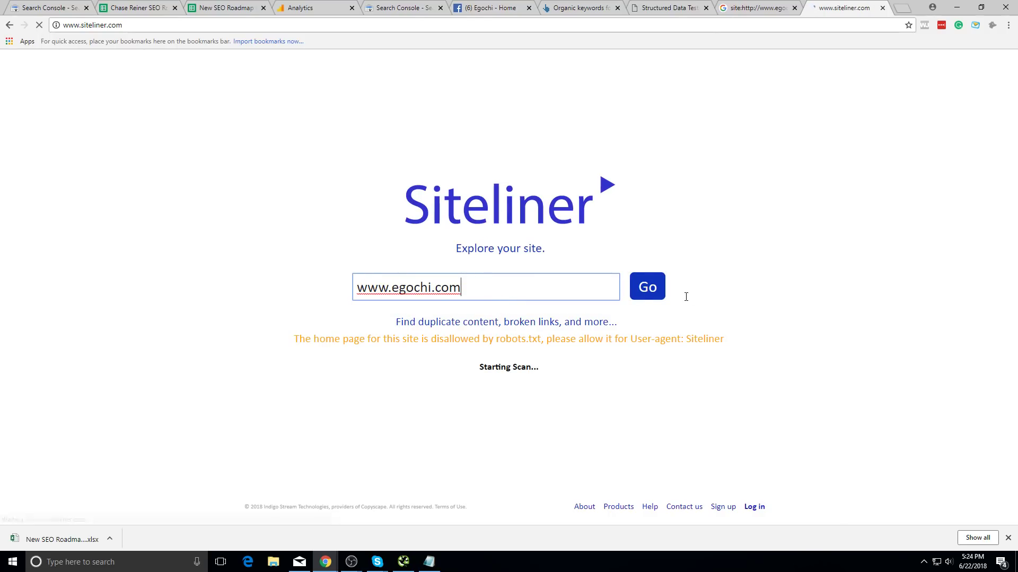
- Browse the site: results for egochi.com from page 2 through page 4, checking which kinds of pages are indexed
left_click(756, 7)
scroll(415, 352, "down", 3)
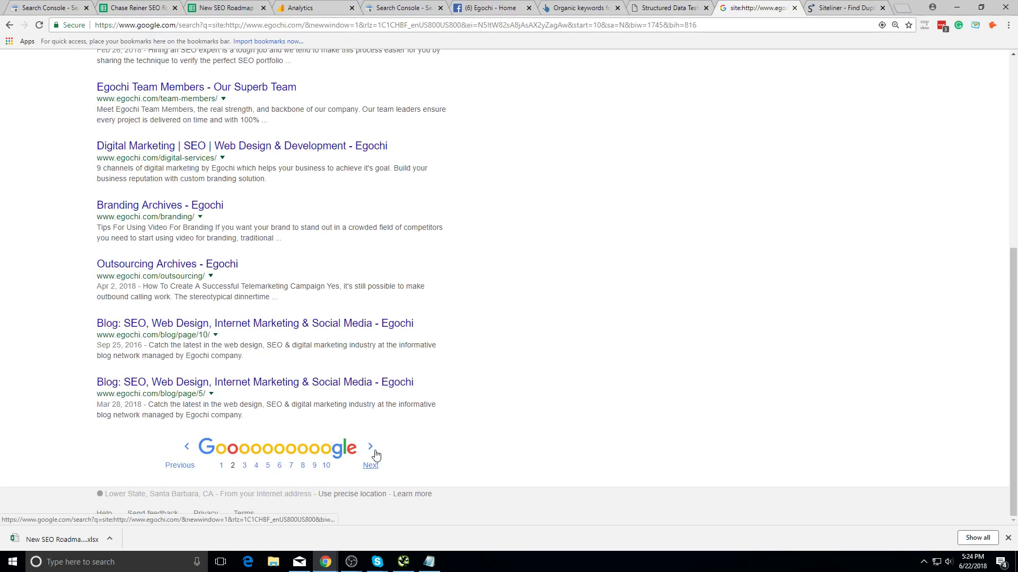
left_click(371, 448)
scroll(383, 477, "down", 5)
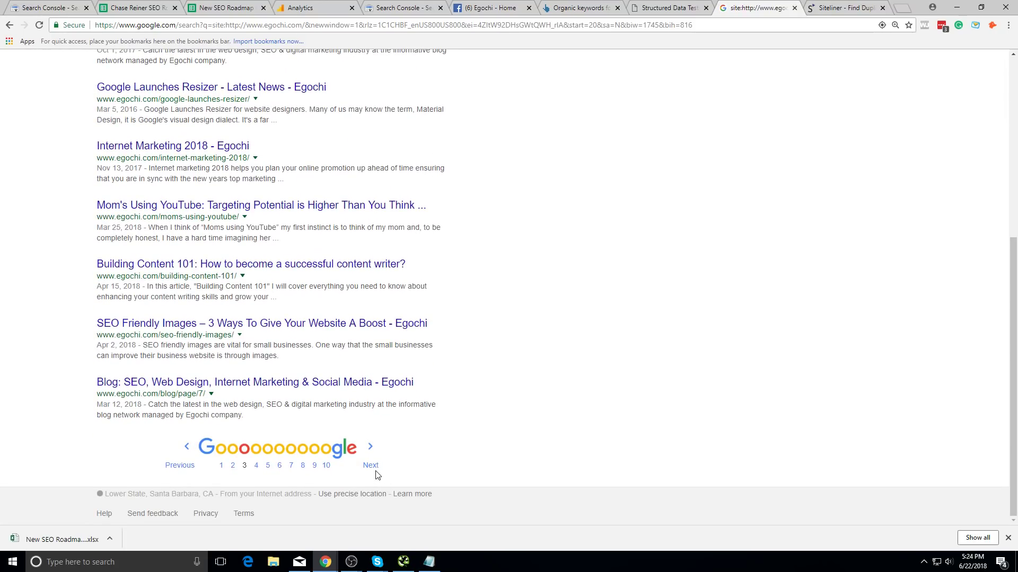
left_click(370, 465)
scroll(377, 317, "down", 6)
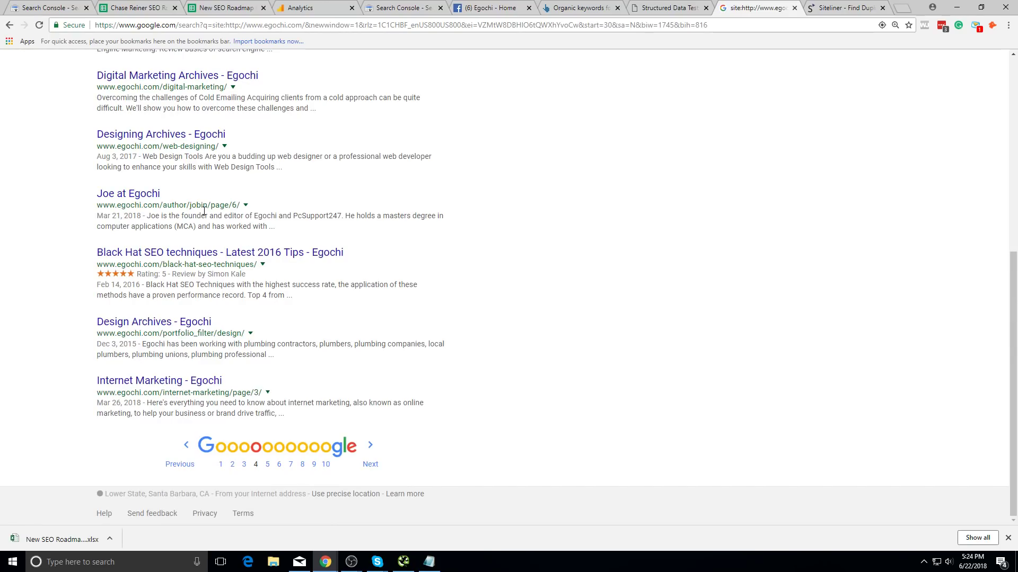
- Set the Authors status to z in the Indexation section of the Main Roadmap sheet
left_click(323, 7)
left_click(222, 8)
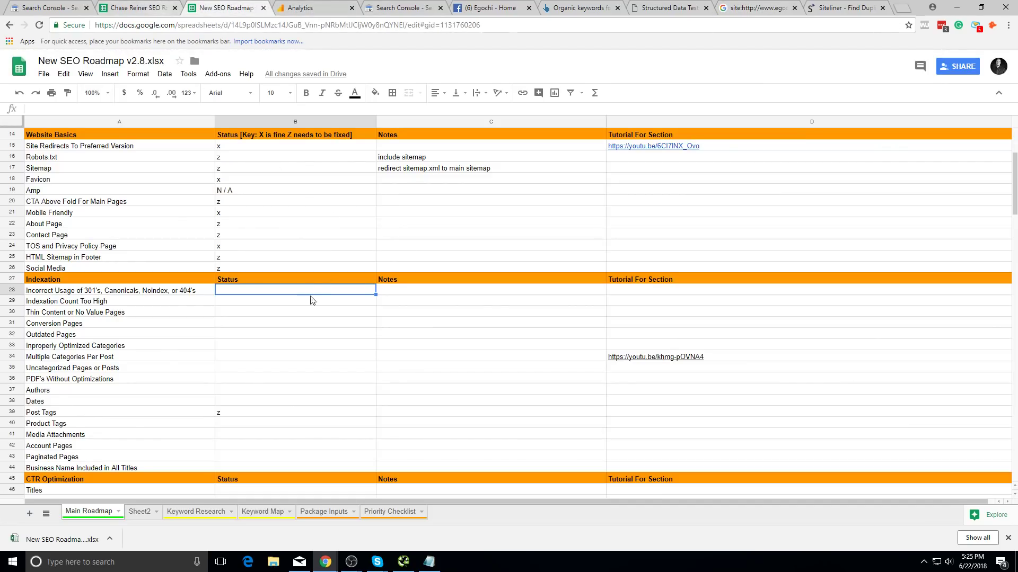
key("Down")
key("Down")
key("Down")
key("Down")
key("Down")
key("Down")
key("Down")
key("Down")
key("Down")
key("Down")
key("Down")
key("Down")
key("Down")
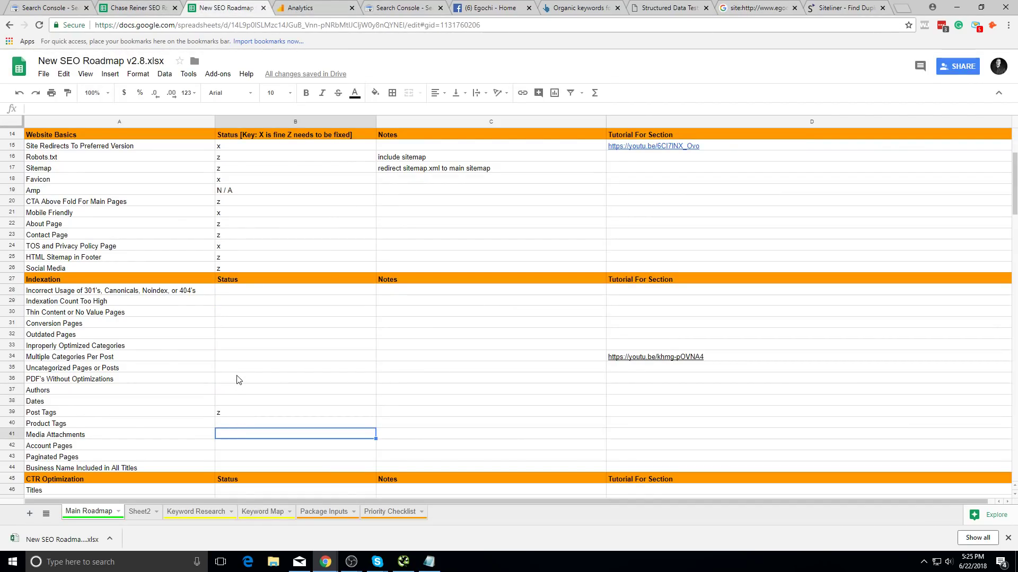
left_click(236, 392)
type("z")
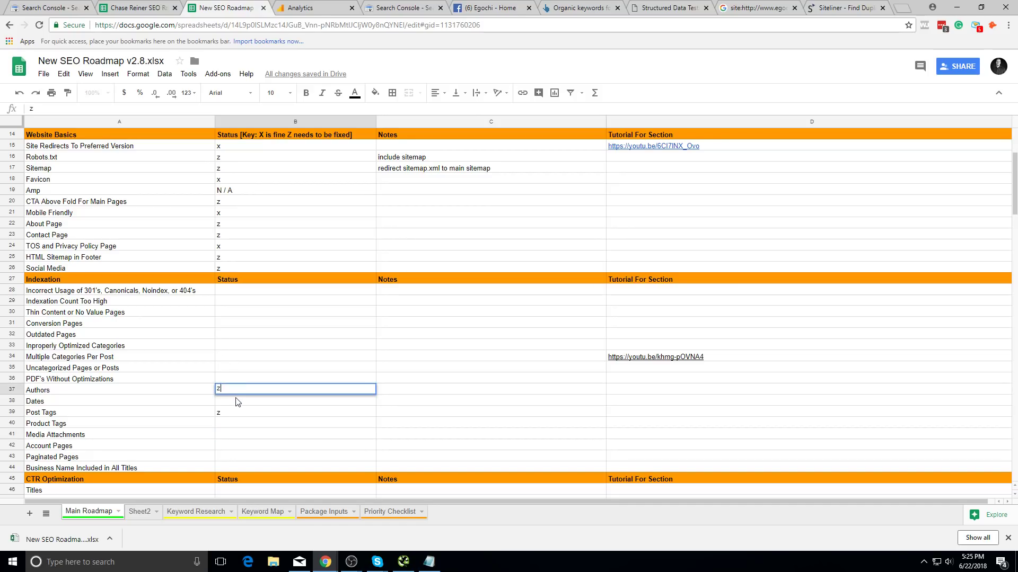
key("Return")
- Search the indexed egochi.com pages for 12/176, then narrow the query to 12/17 to look for date archives
left_click(721, 7)
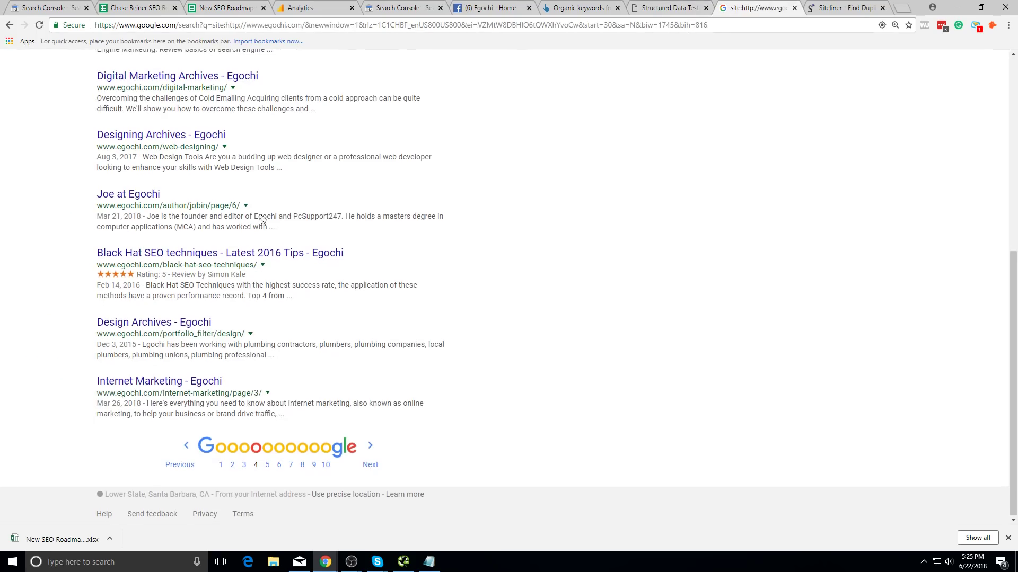
scroll(275, 106, "up", 7)
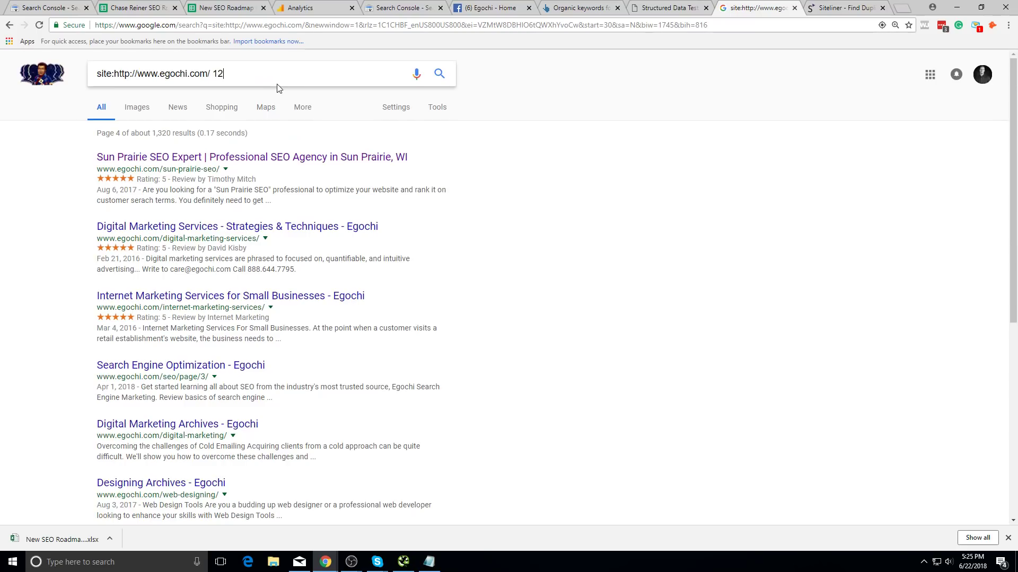
type("76")
key("Return")
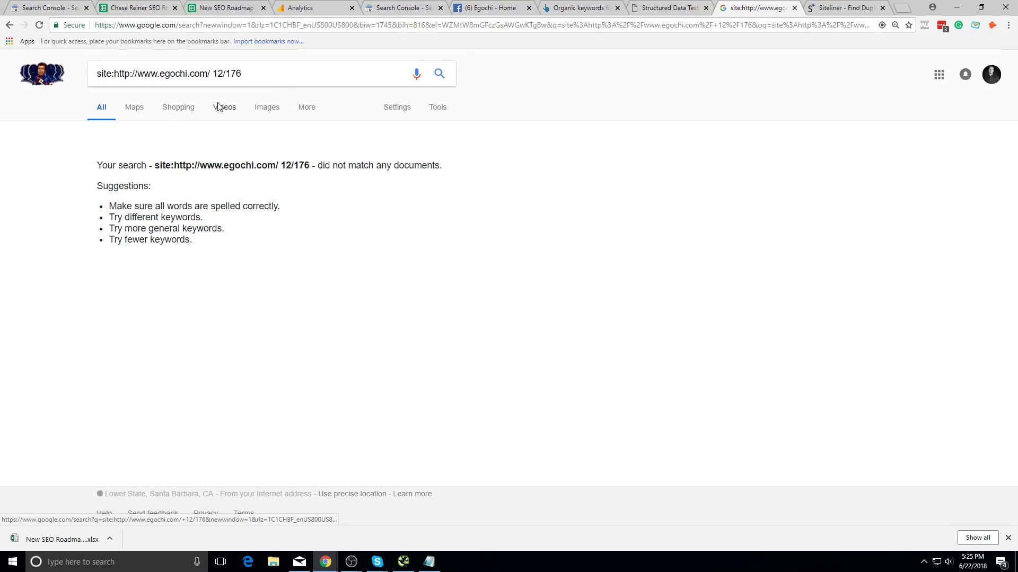
left_click(270, 73)
key("BackSpace")
key("Return")
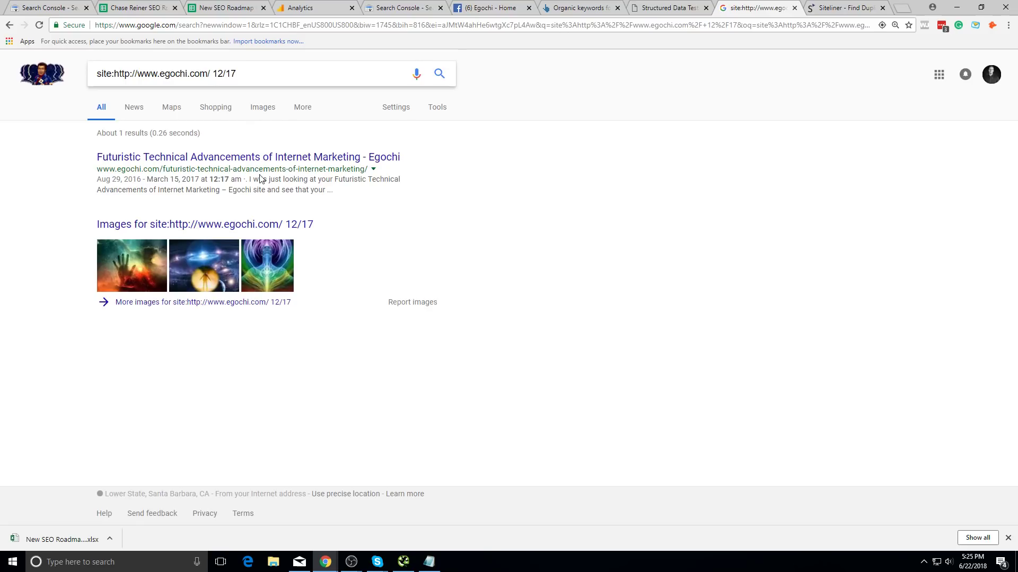
key("BackSpace")
key("BackSpace")
key("BackSpace")
key("Return")
scroll(269, 130, "down", 10)
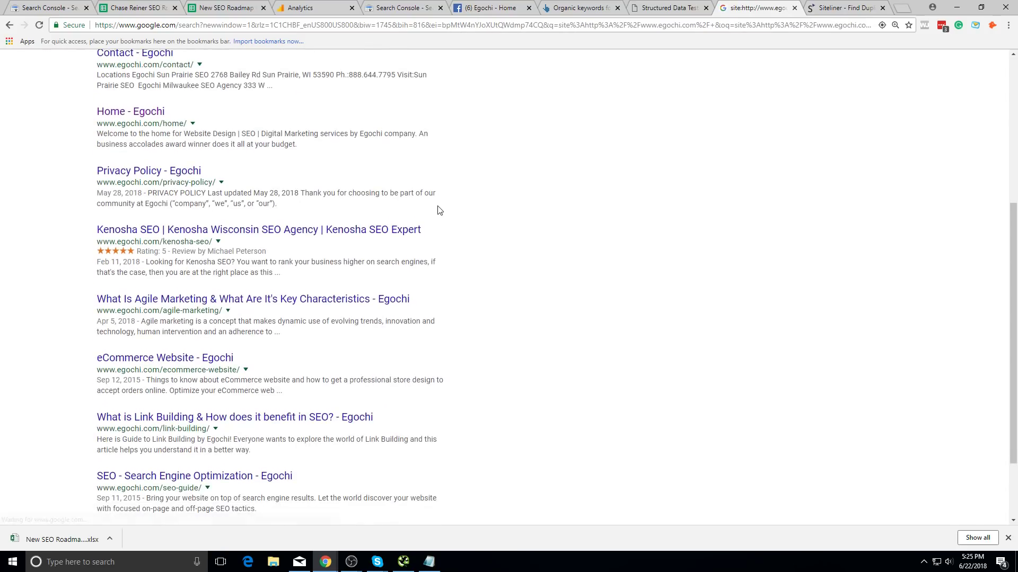
- Skim pages 7, 11 and 14 of the egochi.com site: results for tag archives and other low-value indexed pages
left_click(274, 463)
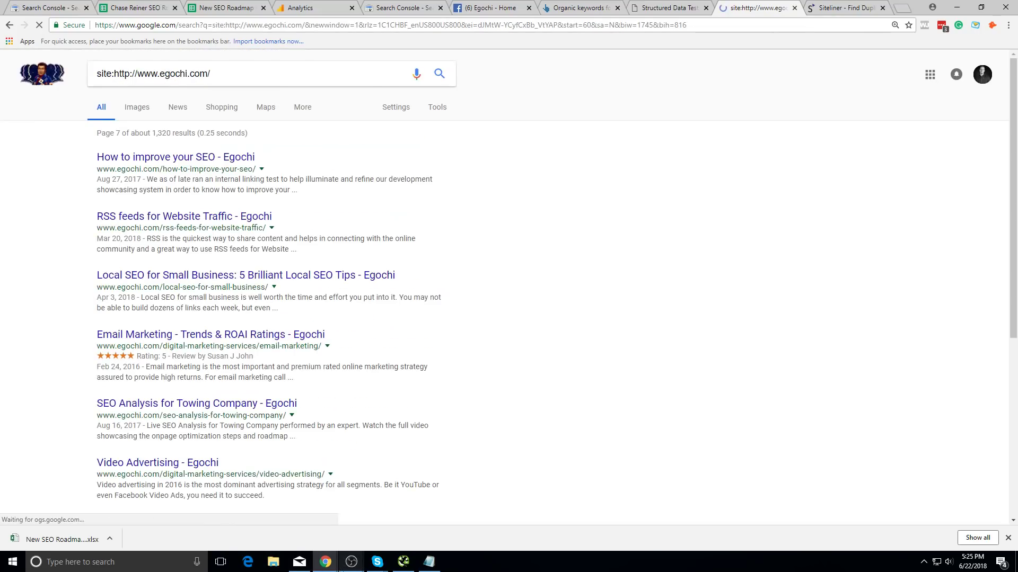
scroll(324, 307, "down", 4)
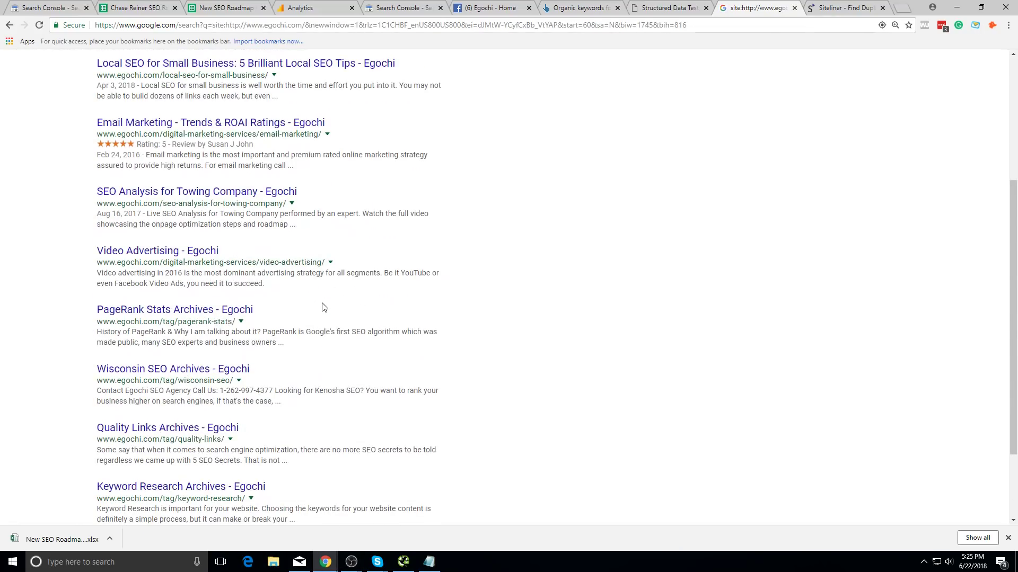
scroll(259, 334, "down", 2)
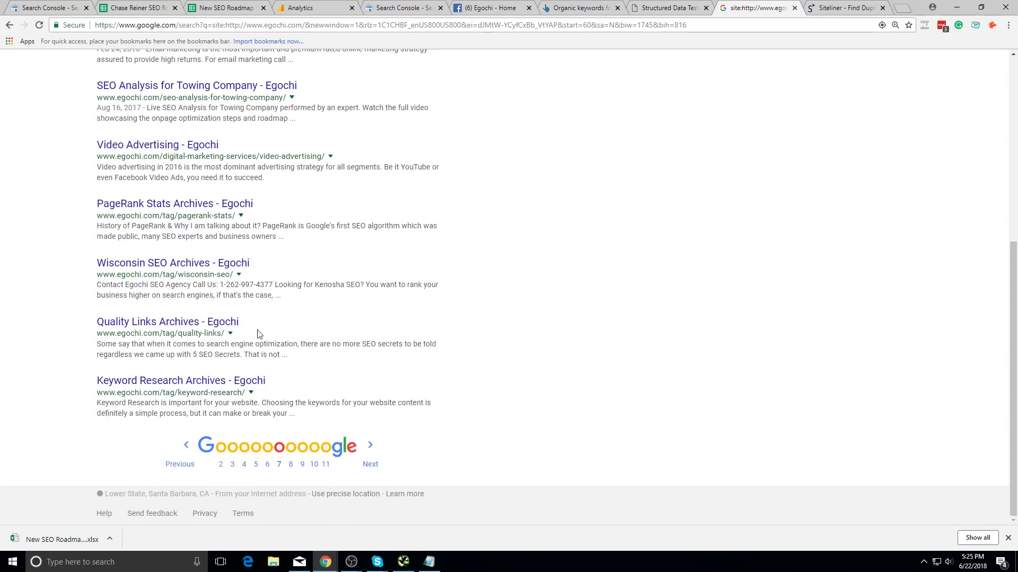
left_click(325, 464)
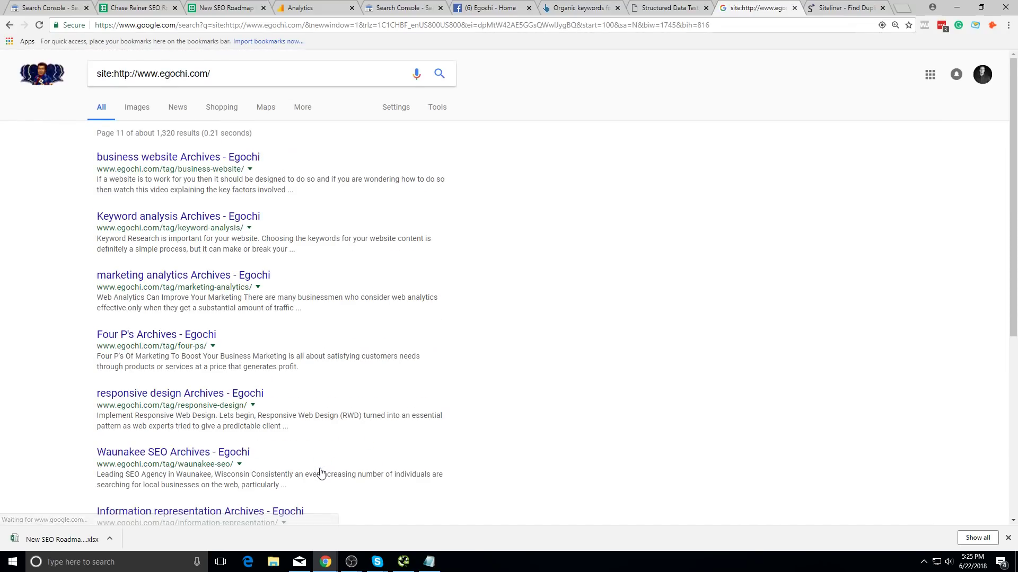
scroll(304, 466, "down", 6)
left_click(314, 464)
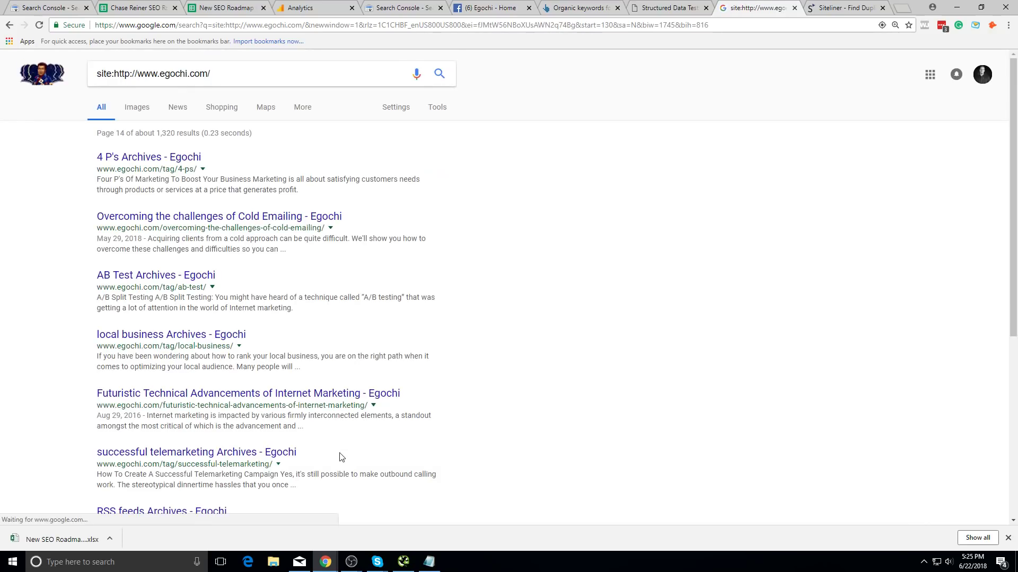
scroll(341, 450, "down", 6)
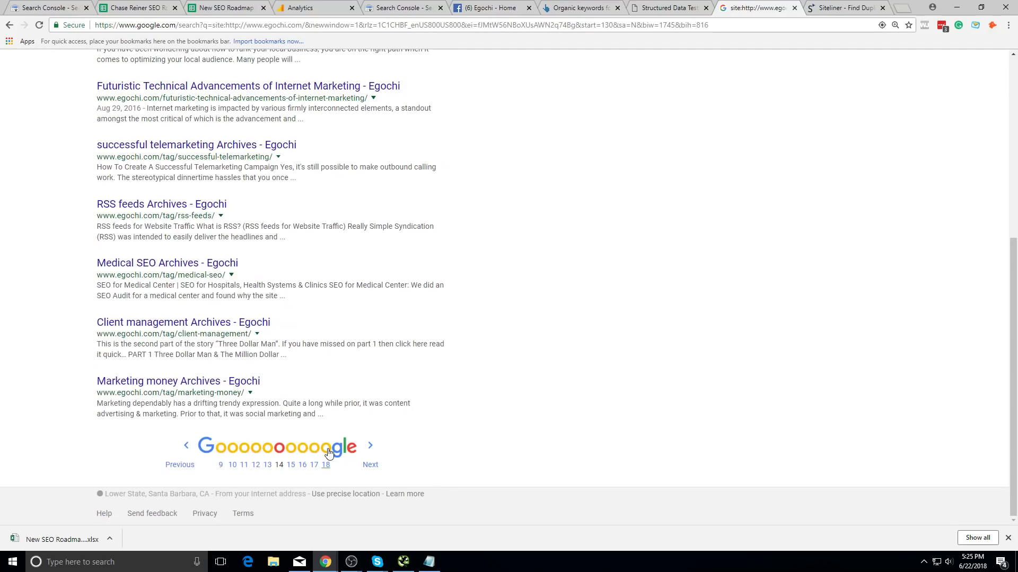
- Skim pages 17, 21, 25 and 29 of the egochi.com site: results for tag archives and other low-value pages
left_click(320, 464)
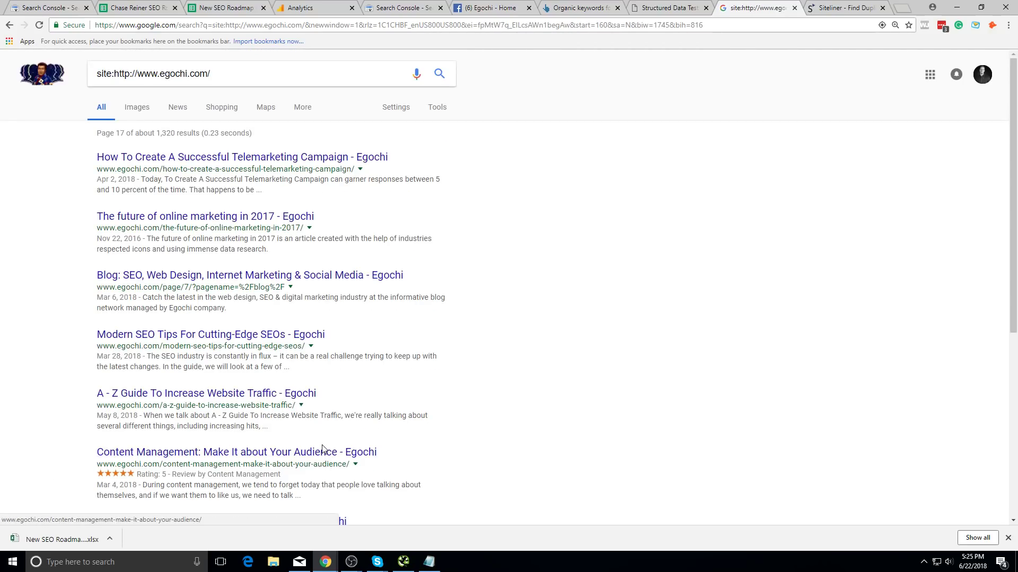
scroll(326, 457, "down", 6)
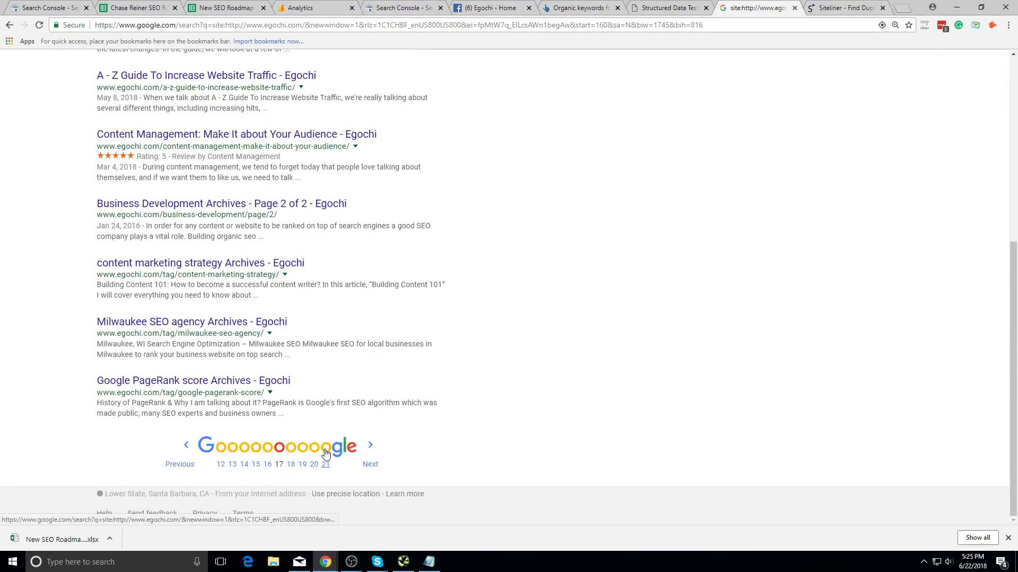
left_click(327, 460)
scroll(329, 408, "down", 6)
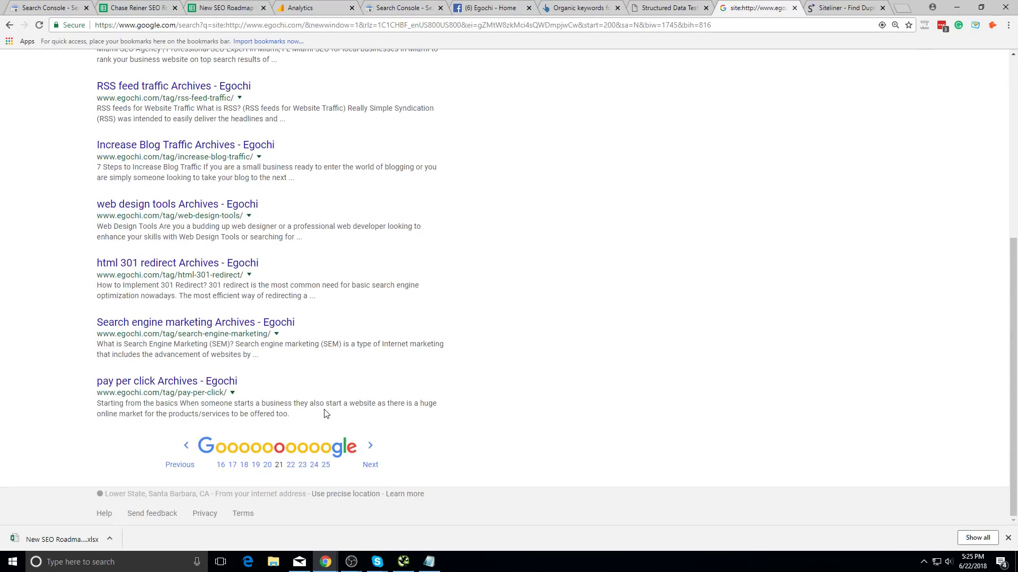
left_click(326, 465)
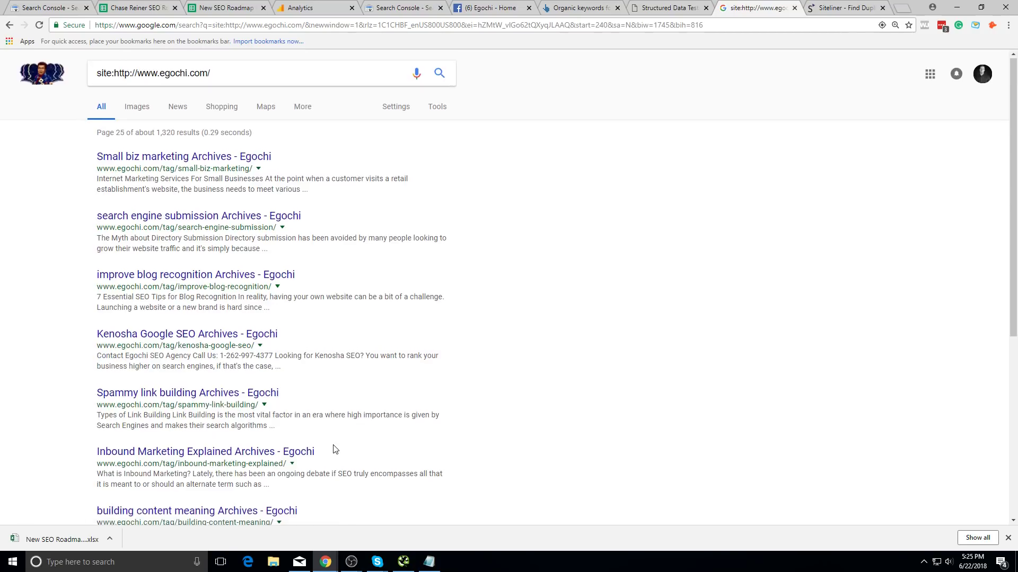
scroll(334, 450, "down", 6)
left_click(327, 464)
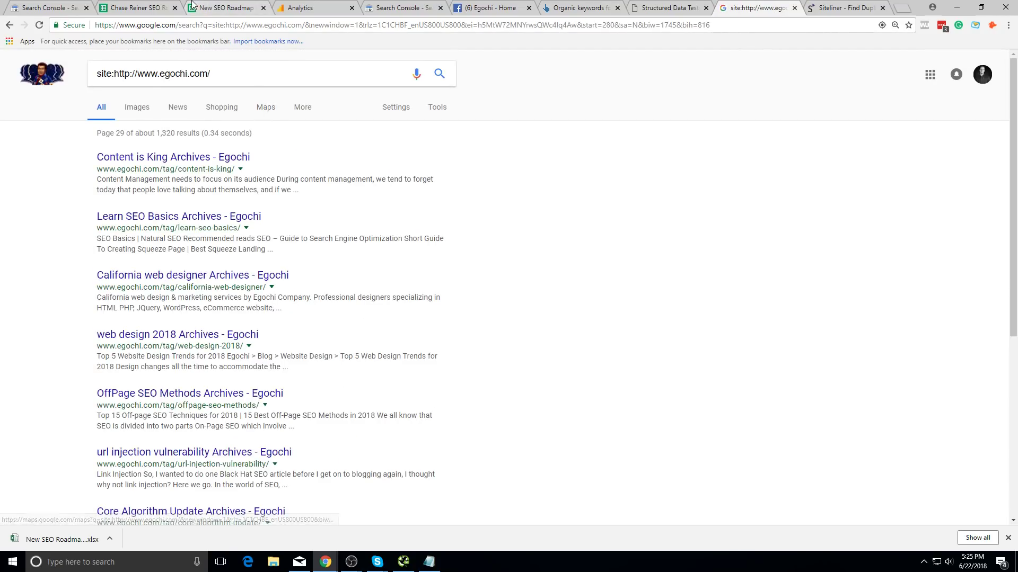
- Return to the Main Roadmap sheet and set the Indexation Count Too High status to z
left_click(191, 5)
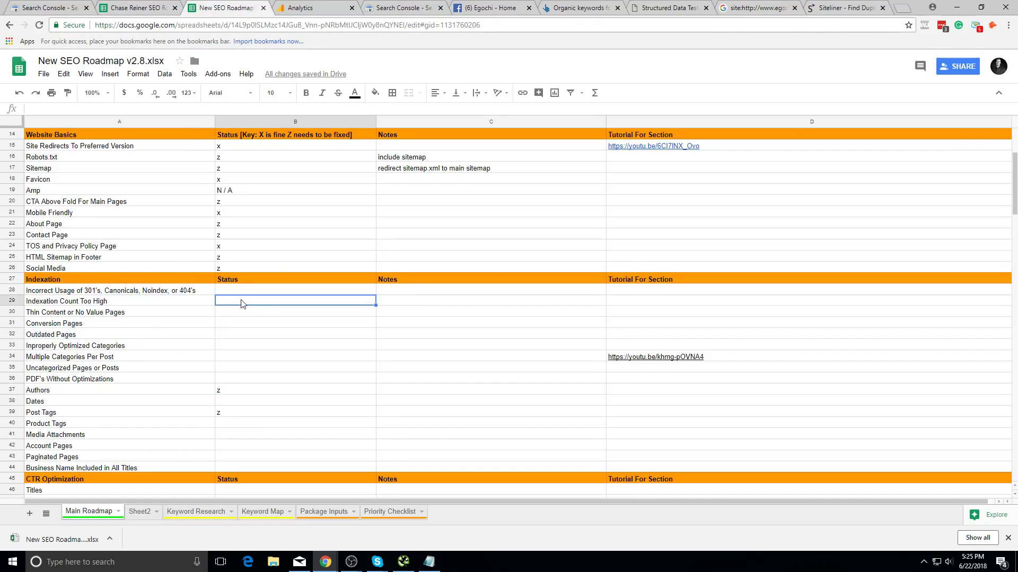
type("x")
scroll(264, 320, "up", 1)
key("Return")
left_click(264, 315)
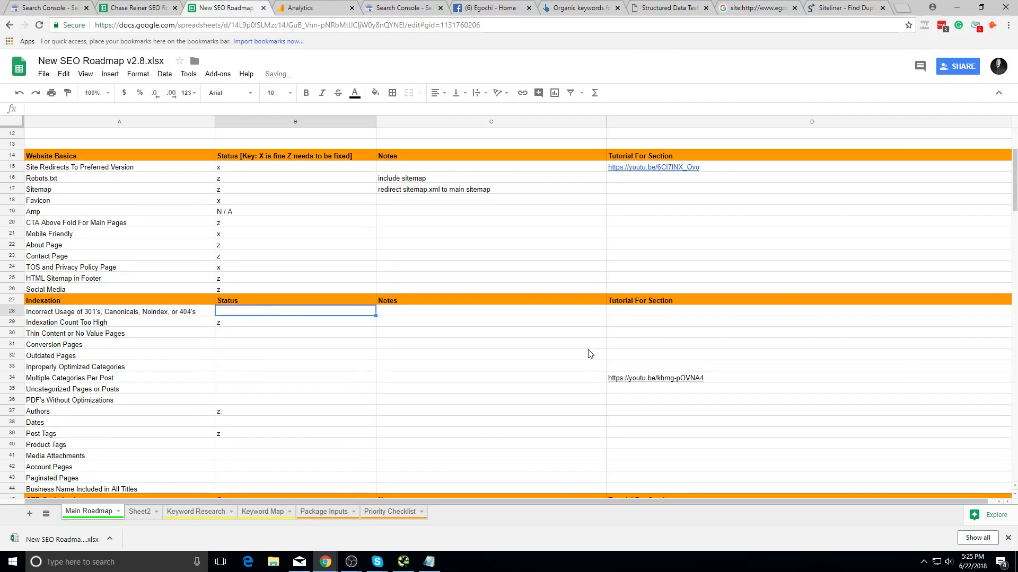
- Switch to Screaming Frog and review the egochi.com crawl's Success (2xx) and Redirection (3xx) URLs
key("alt+Tab")
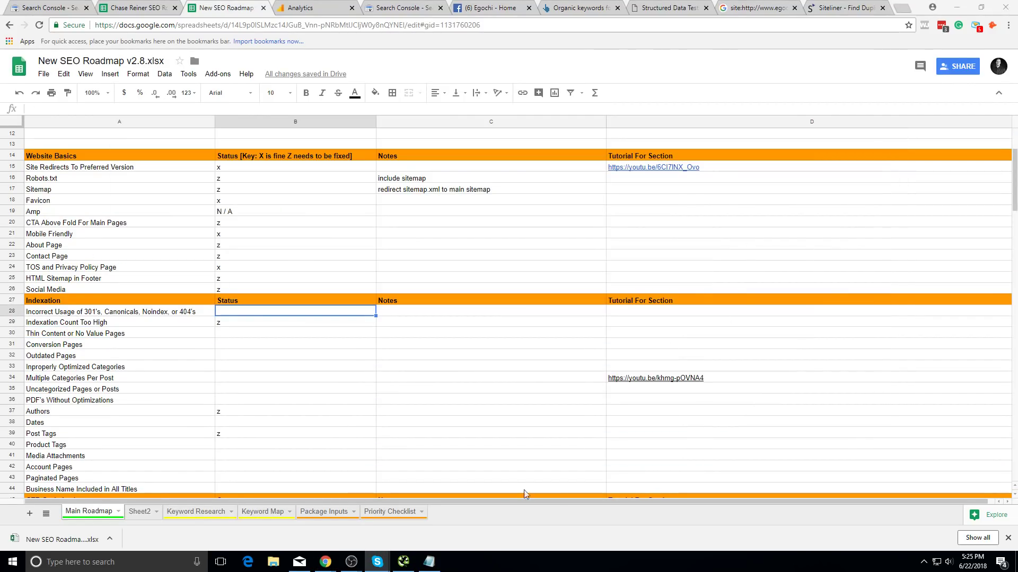
left_click(403, 562)
scroll(426, 178, "down", 5)
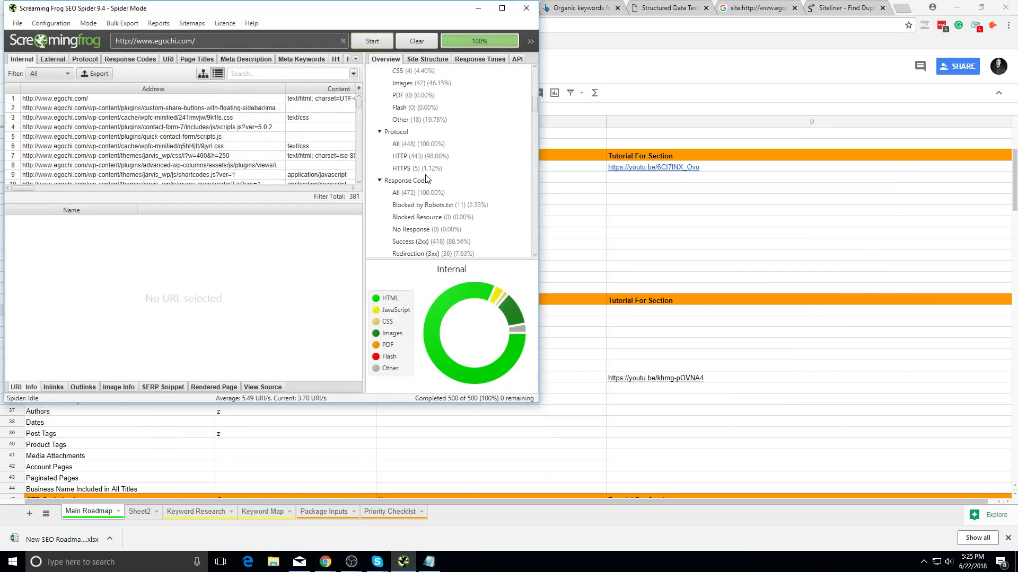
scroll(426, 178, "down", 1)
left_click(442, 205)
scroll(450, 223, "down", 1)
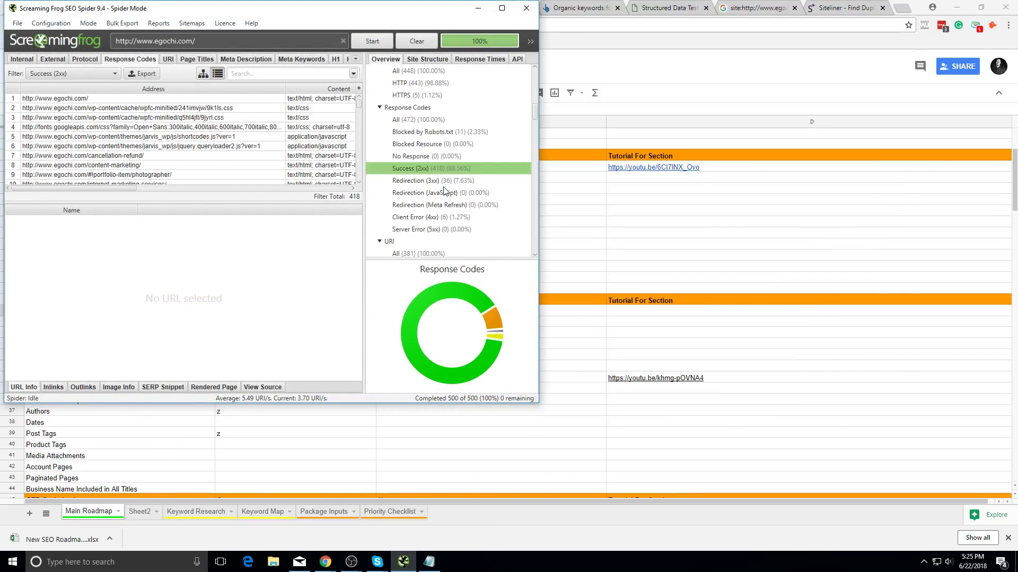
left_click(446, 193)
left_click(450, 203)
left_click(446, 181)
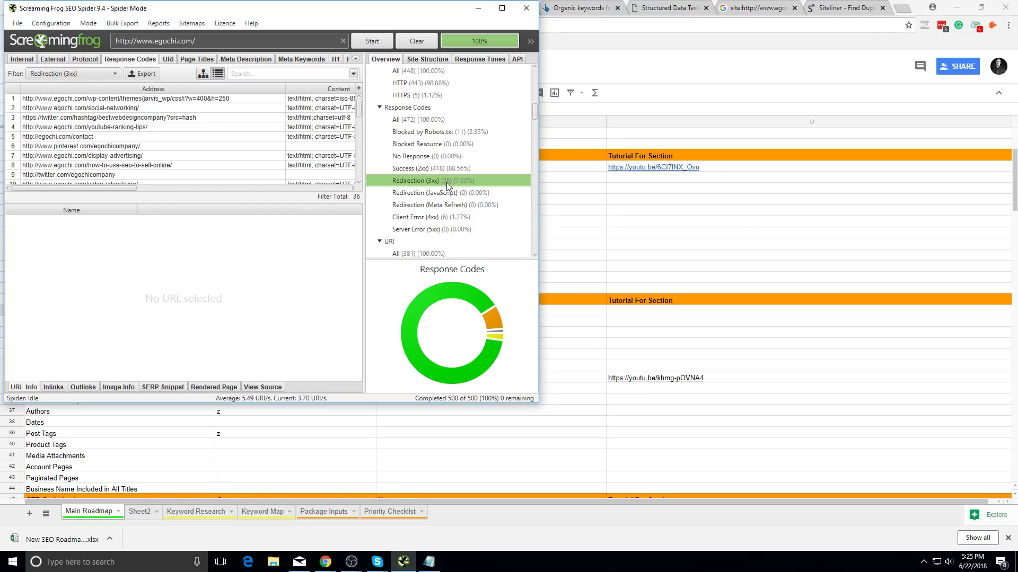
scroll(185, 173, "down", 6)
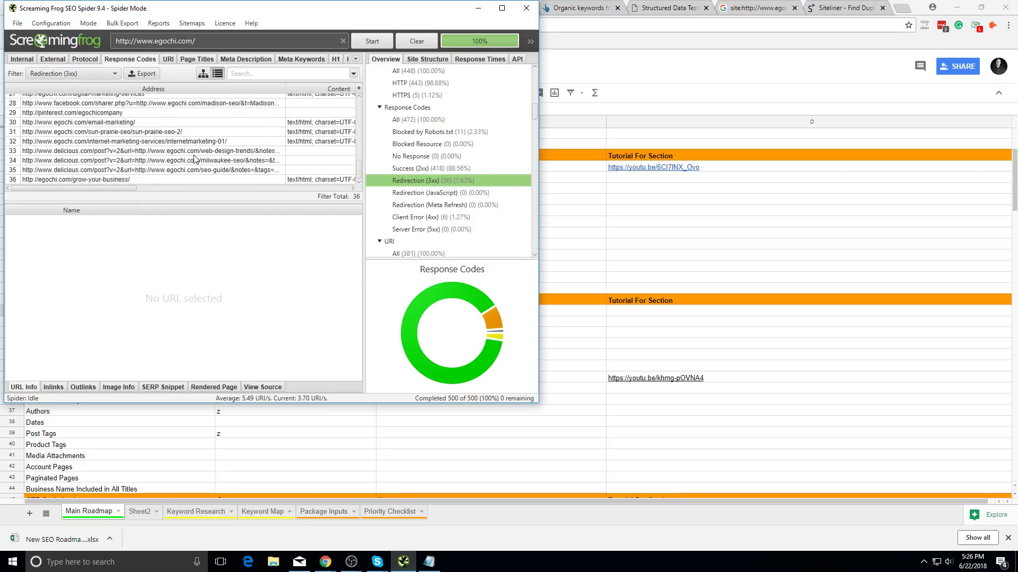
- List the crawl's Client Error (4xx) URLs, then return to the roadmap spreadsheet
scroll(420, 192, "down", 1)
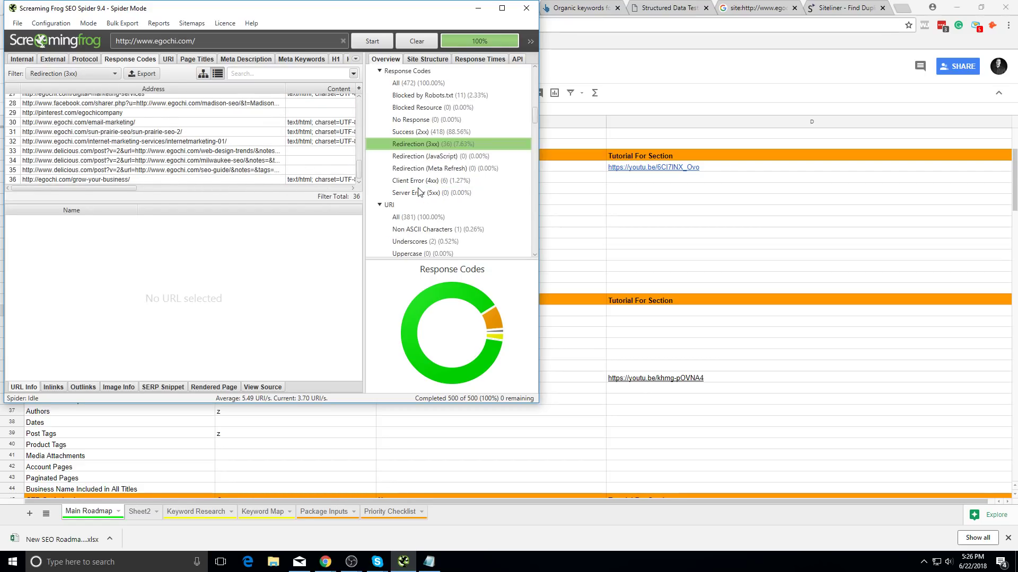
left_click(420, 193)
left_click(423, 186)
key("alt+Tab")
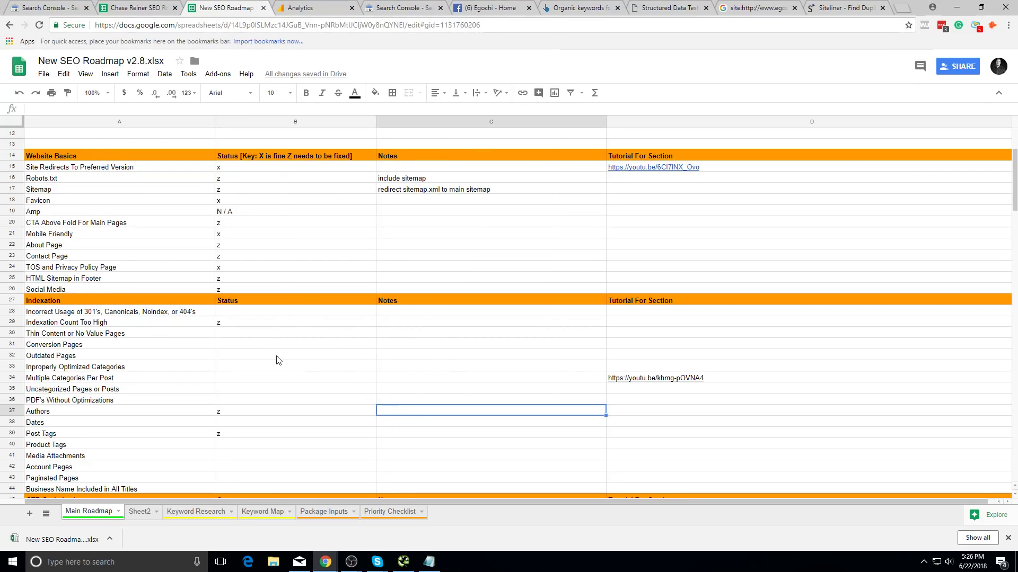
- Set the status of Incorrect Usage of 301's, Canonicals, Noindex, or 404's to z
left_click(247, 311)
type("z")
left_click(257, 359)
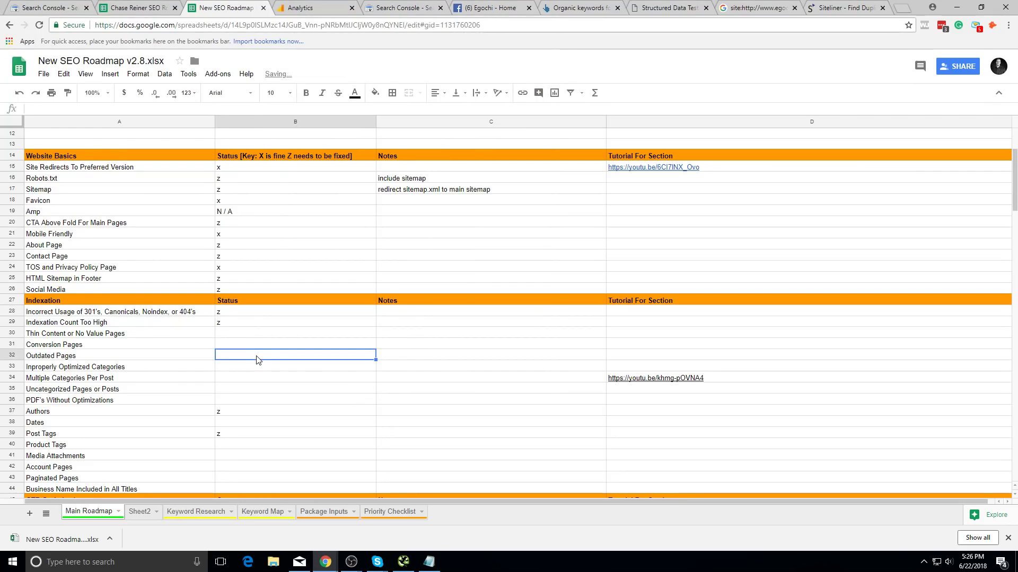
- Change the status of Incorrect Usage of 301's, Canonicals, Noindex, or 404's to x
left_click(252, 313)
type("x")
left_click(244, 352)
left_click(240, 338)
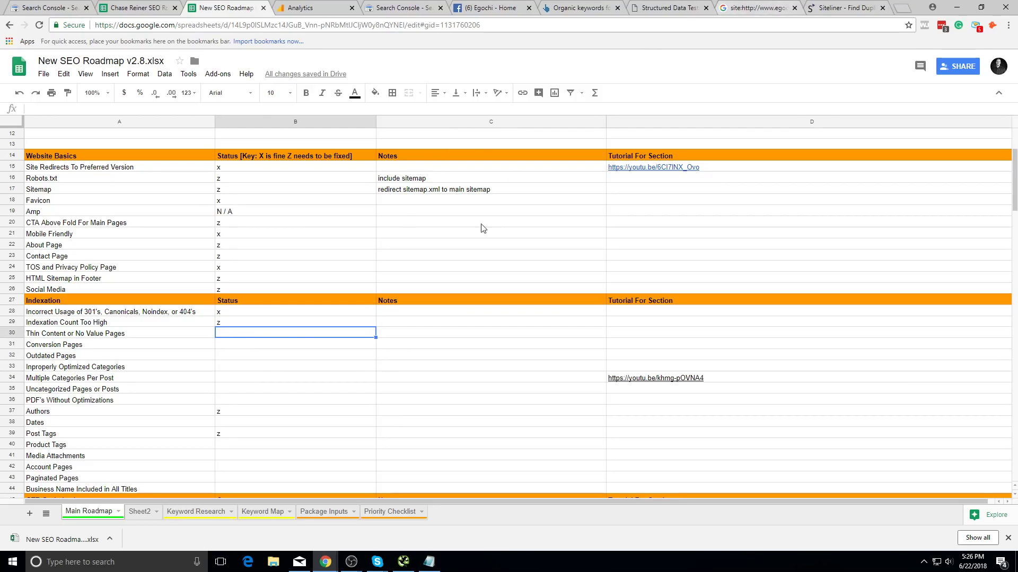
- Examine the internal URLs and their title columns in the Screaming Frog crawl, then return to the Thin Content status cell in the roadmap
key("alt+Tab")
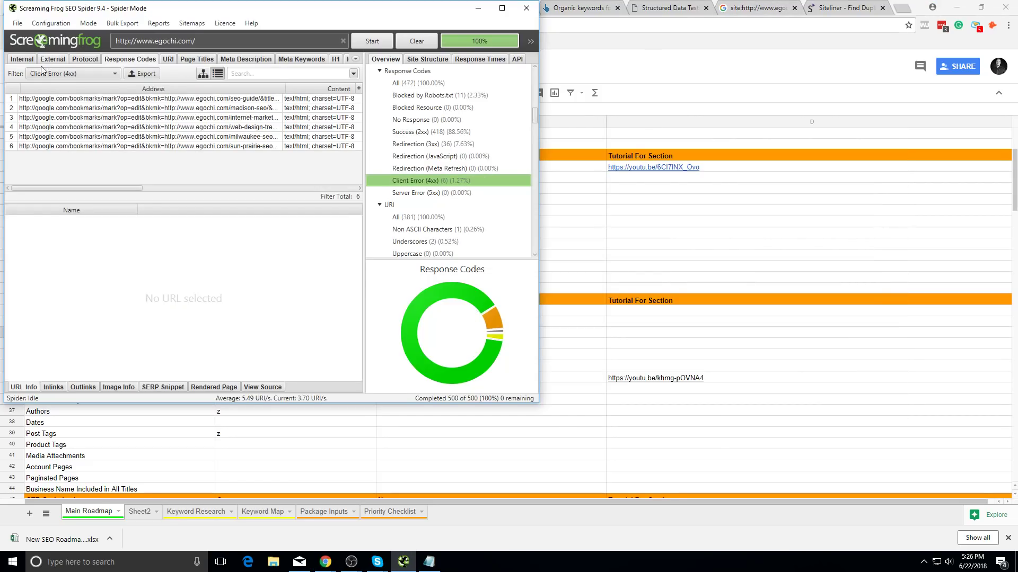
left_click(26, 59)
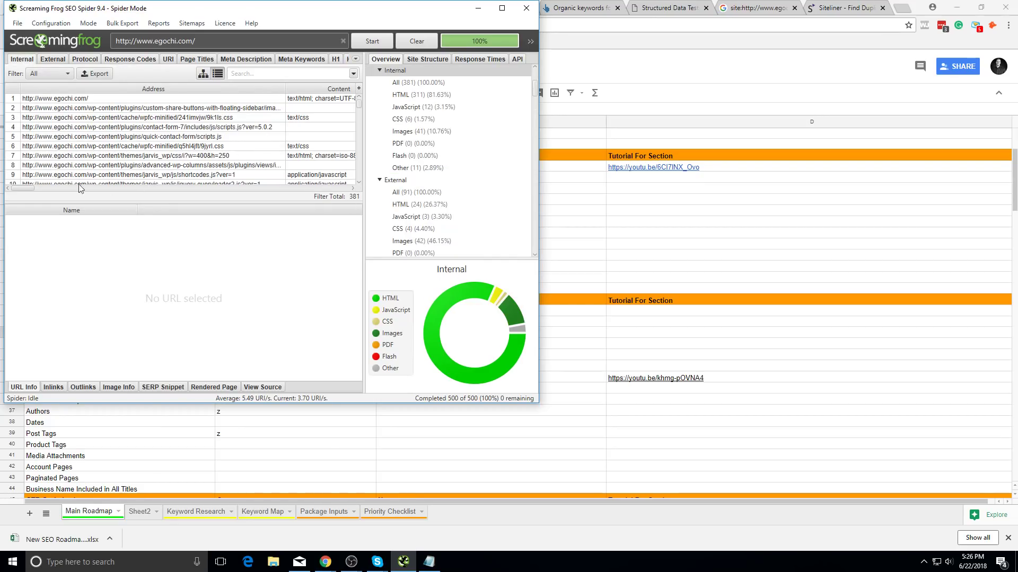
left_click(27, 183)
left_click_drag(31, 189, 65, 187)
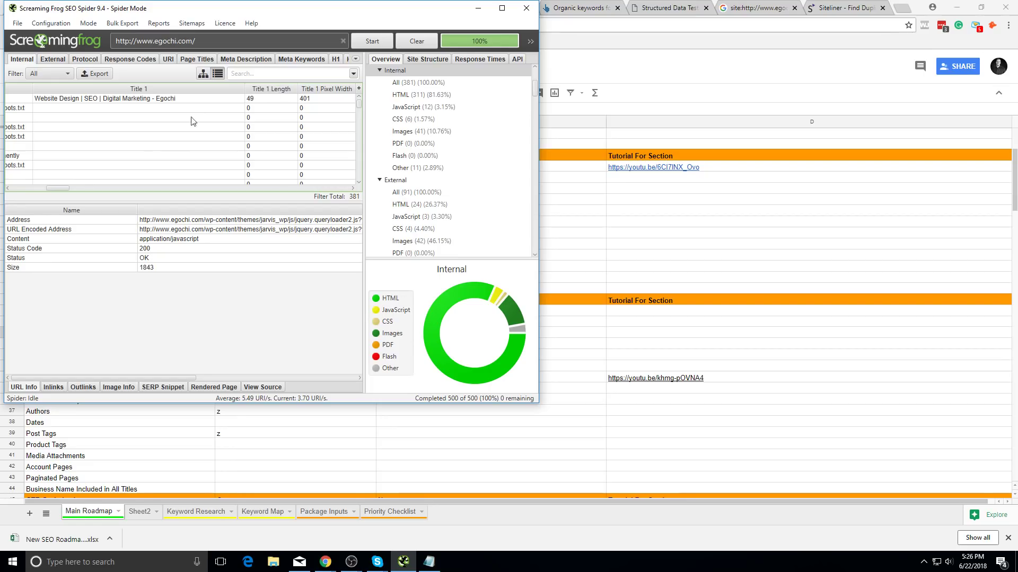
left_click_drag(55, 188, 22, 189)
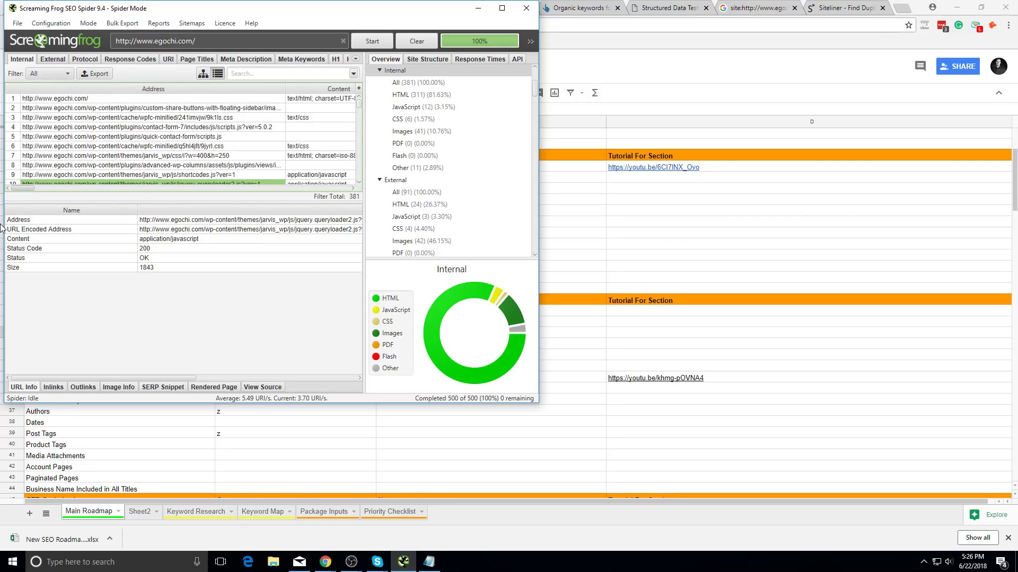
left_click(675, 407)
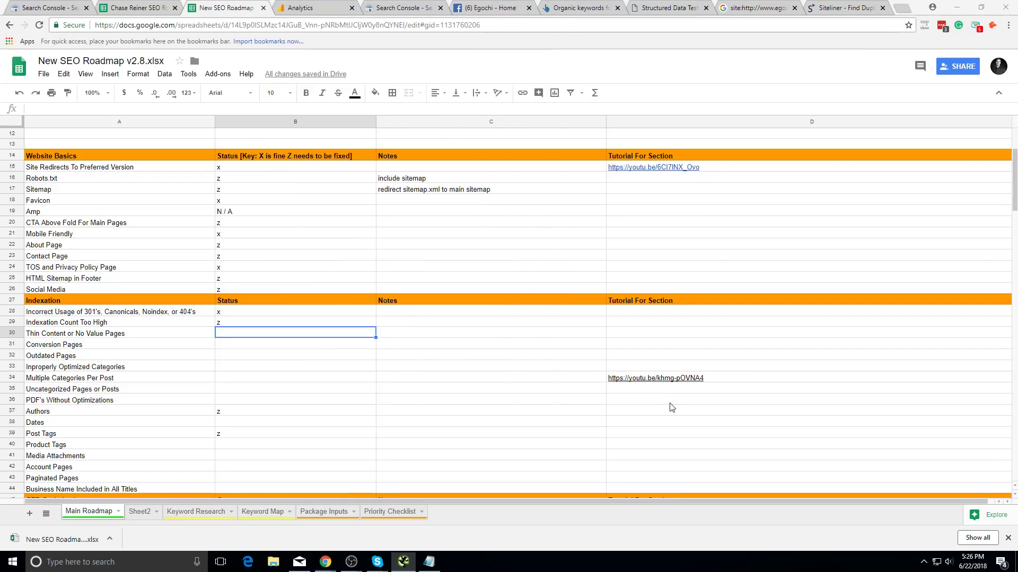
left_click(261, 351)
left_click(250, 335)
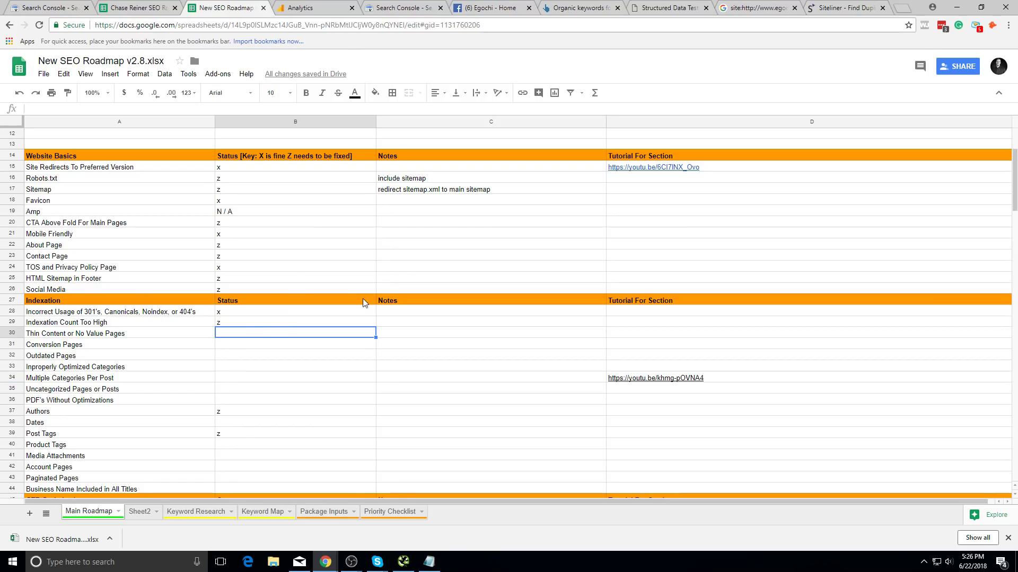
- On Sheet2, insert a row below Conversion tracking and enter "Noindex tags and authors wait for those pages to get noindexed"
left_click(144, 515)
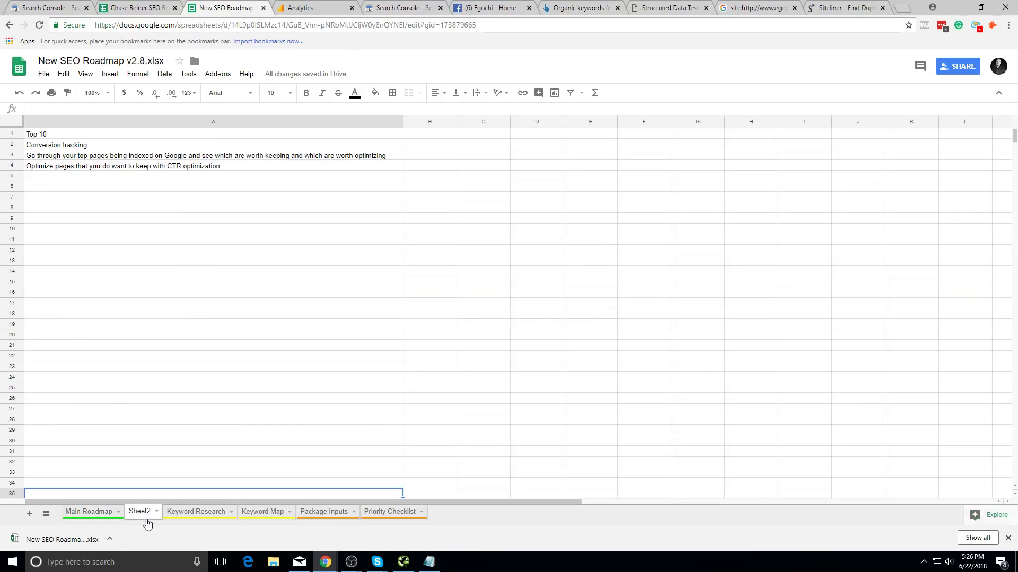
left_click(172, 177)
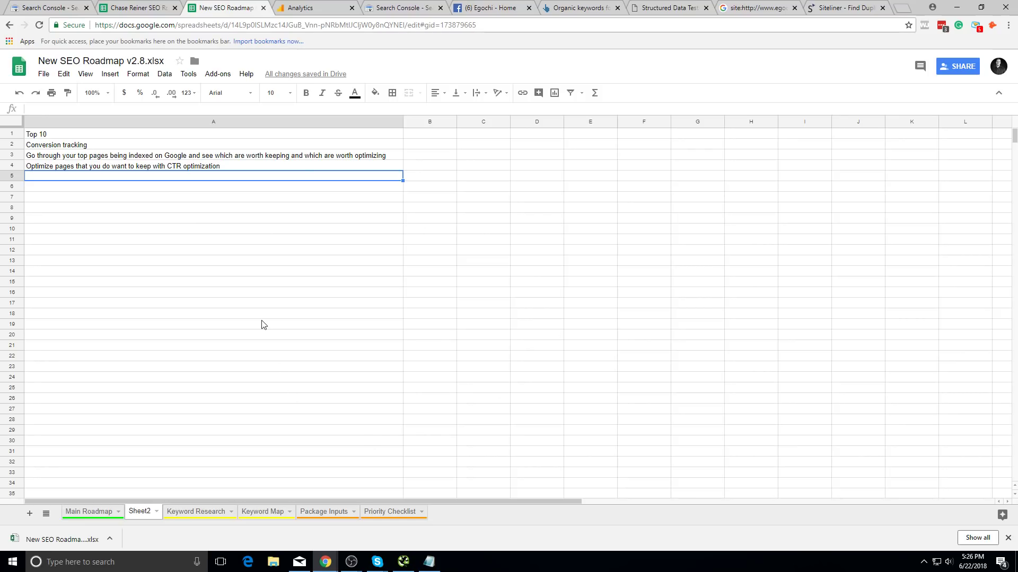
left_click(9, 143)
right_click(7, 143)
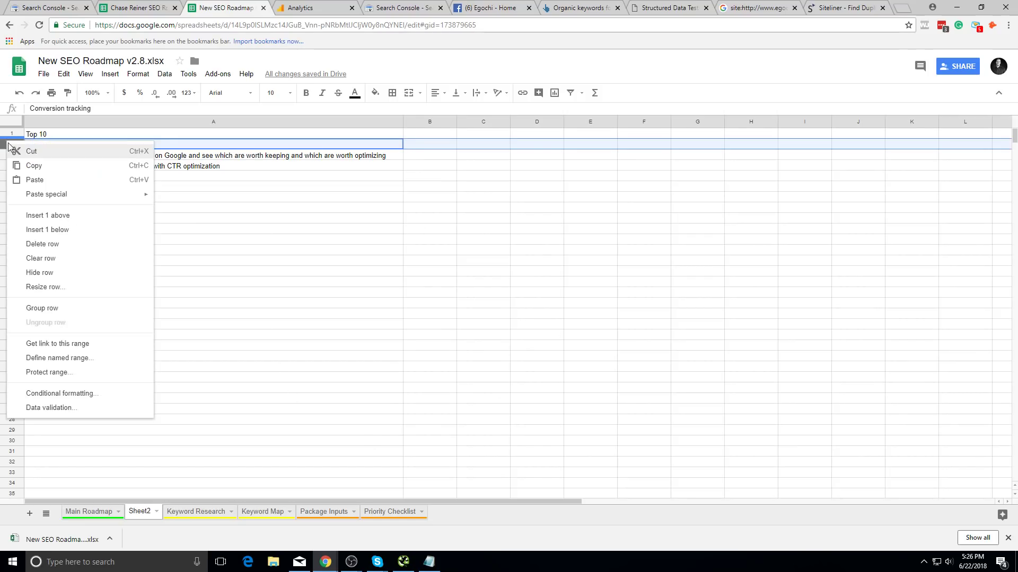
left_click(30, 230)
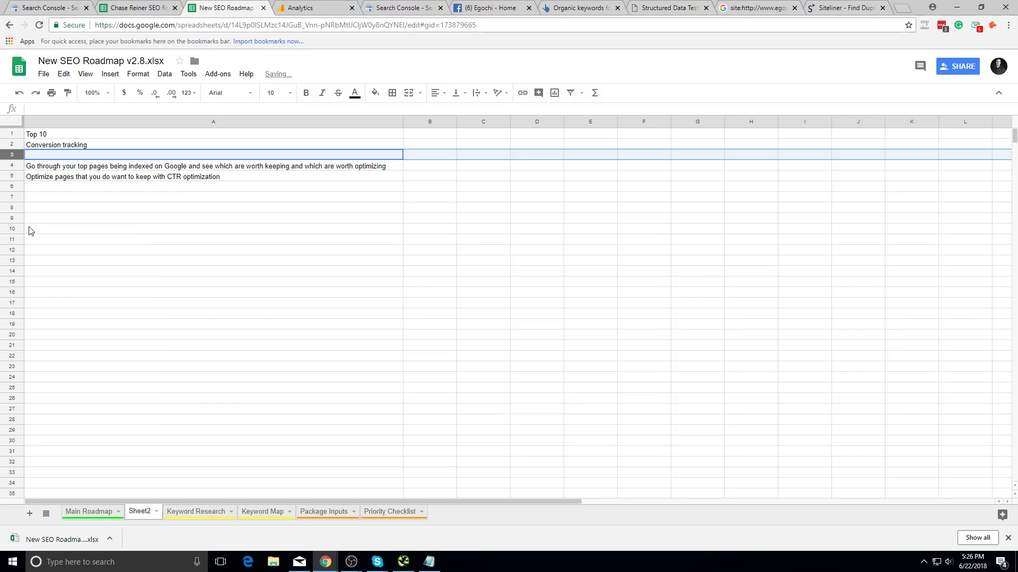
type("Noinedex tags and authors wait for t")
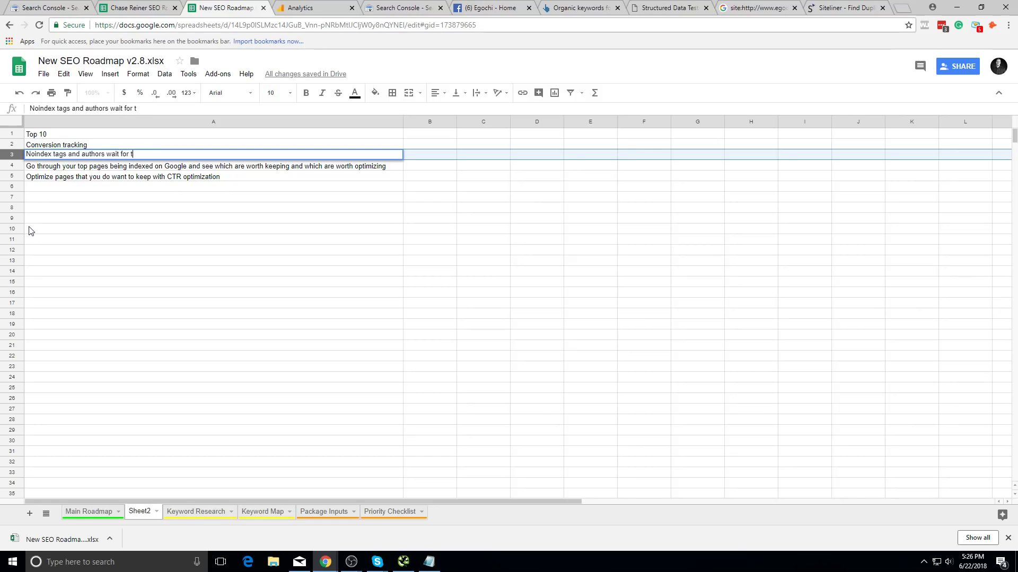
type("hose pages to get noindexed")
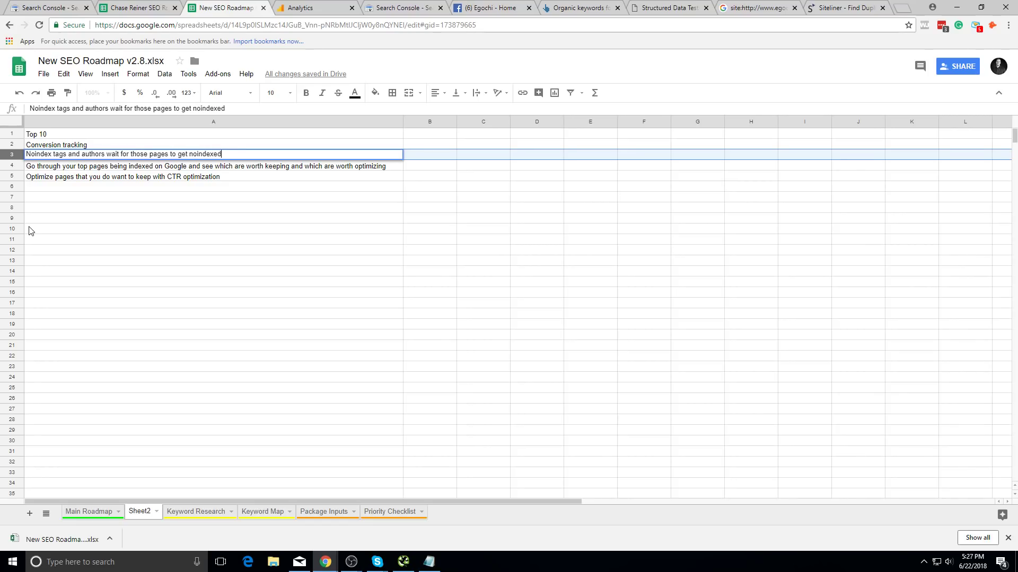
- Extend that task with "and then go back through what's showing up on Google and start figuring out what's worth keeping" and widen column A
type(" and then go back thro")
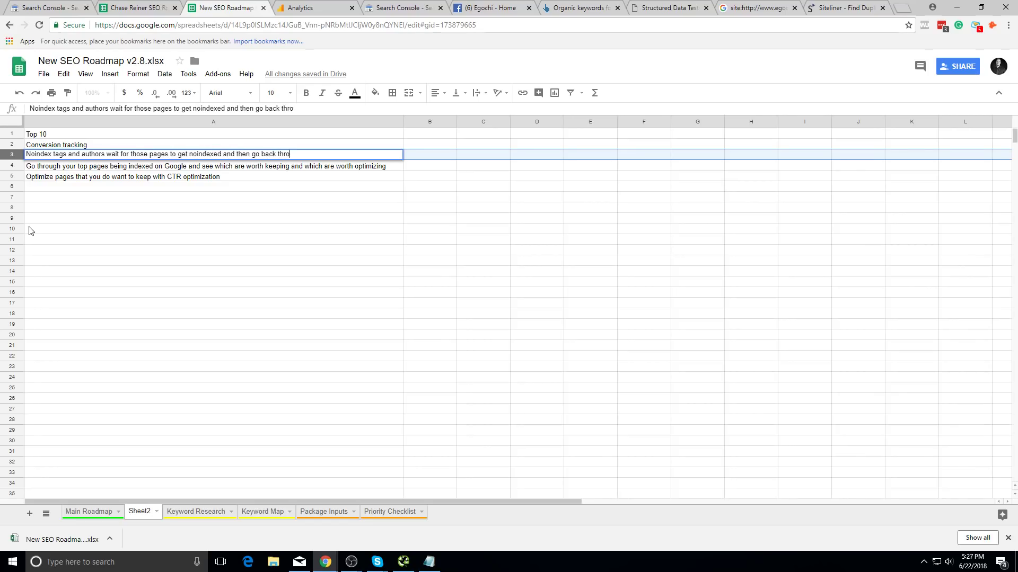
type("ugh what's showing")
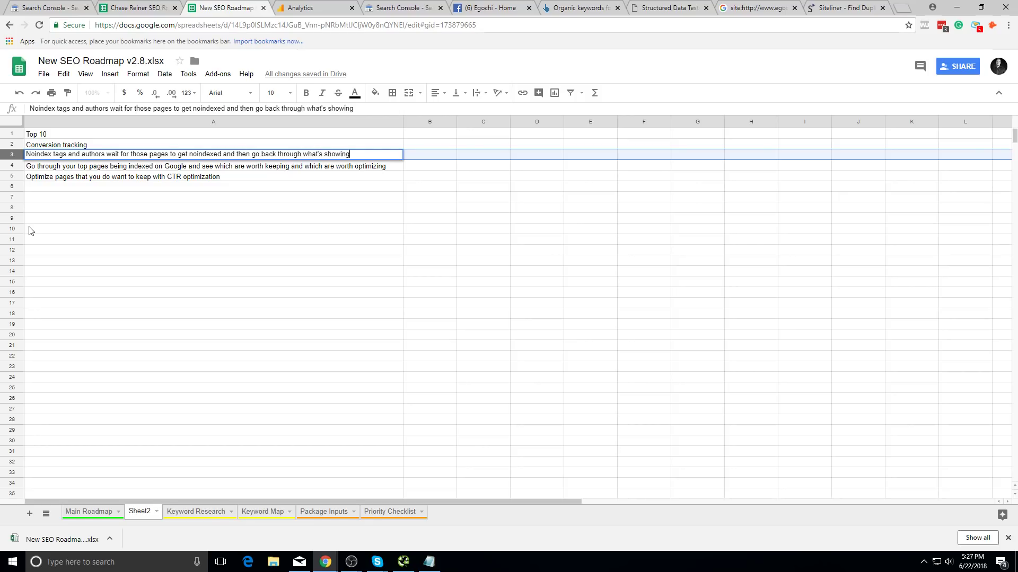
type(" up on Google and start fi")
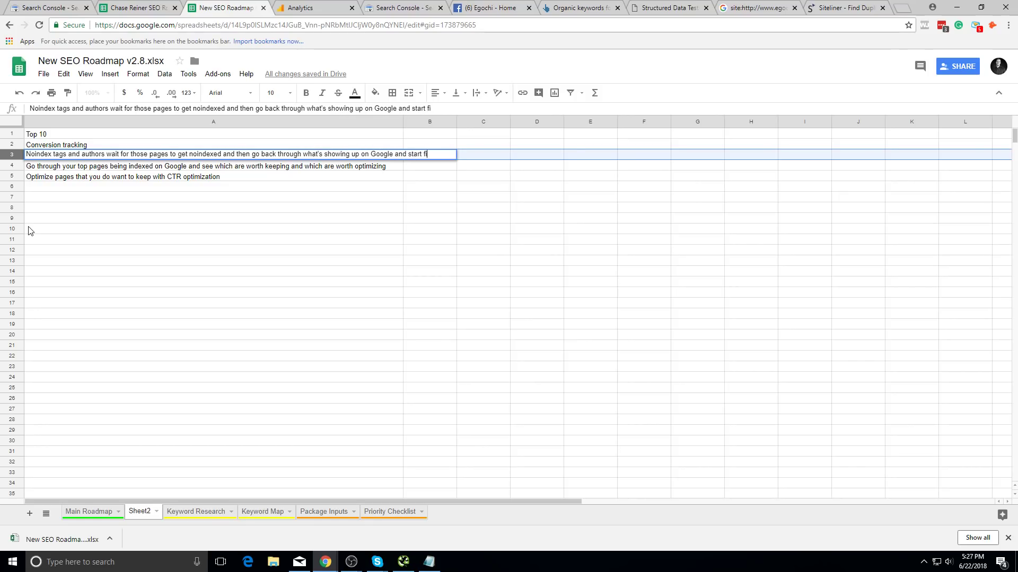
type("guring out what's worth keeping")
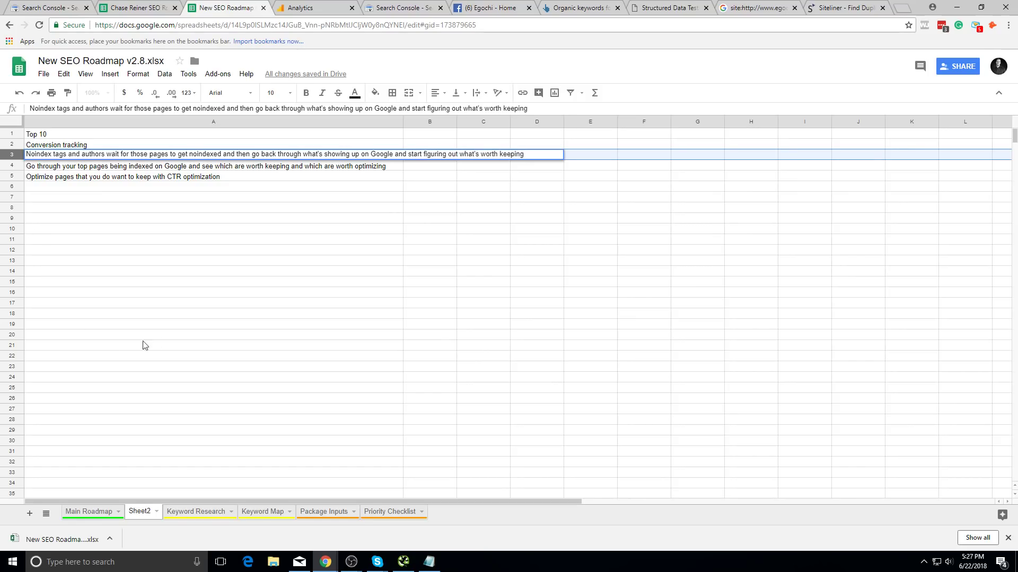
left_click(291, 252)
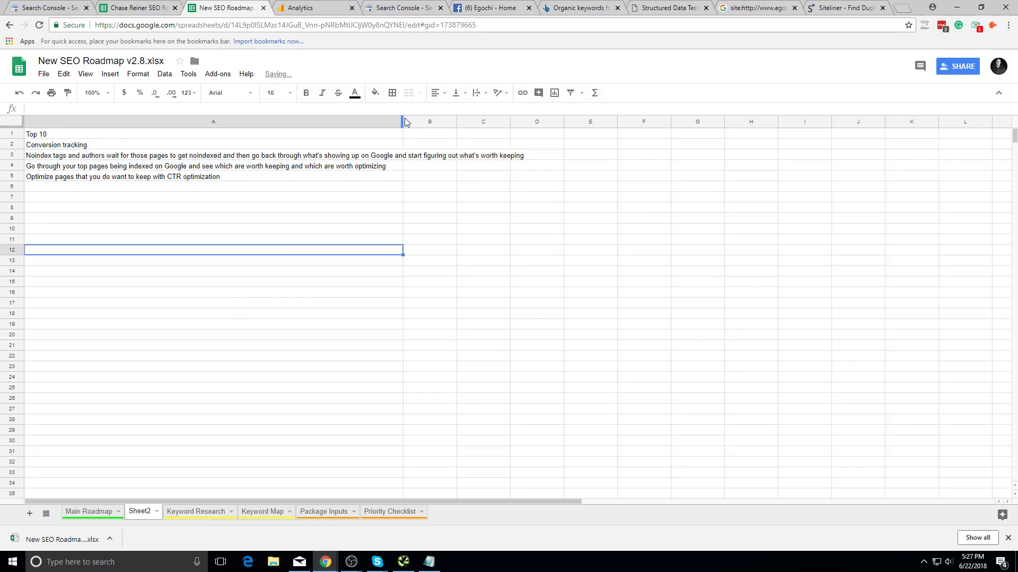
left_click_drag(402, 121, 561, 145)
left_click(515, 198)
left_click(764, 7)
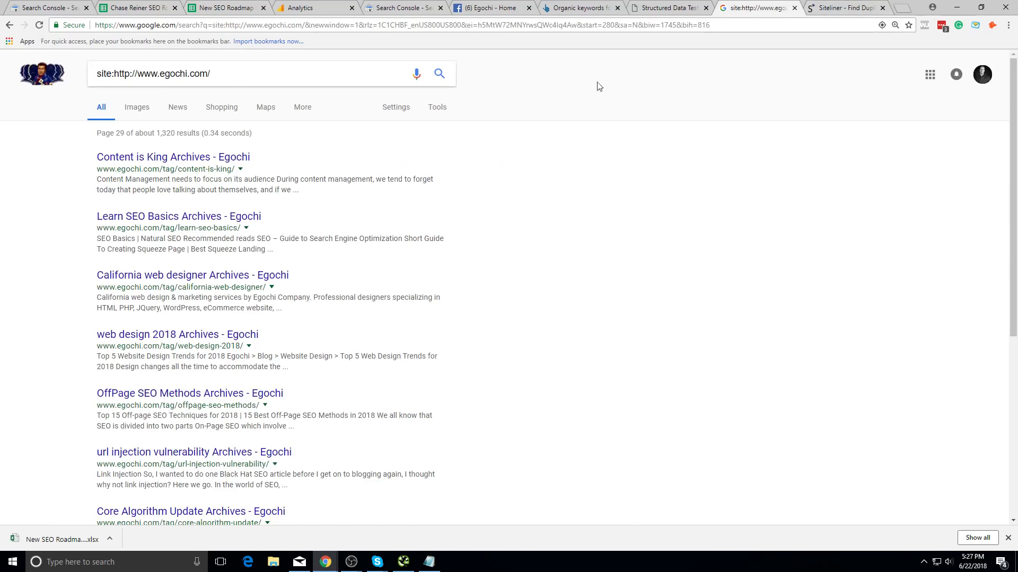
left_click(287, 68)
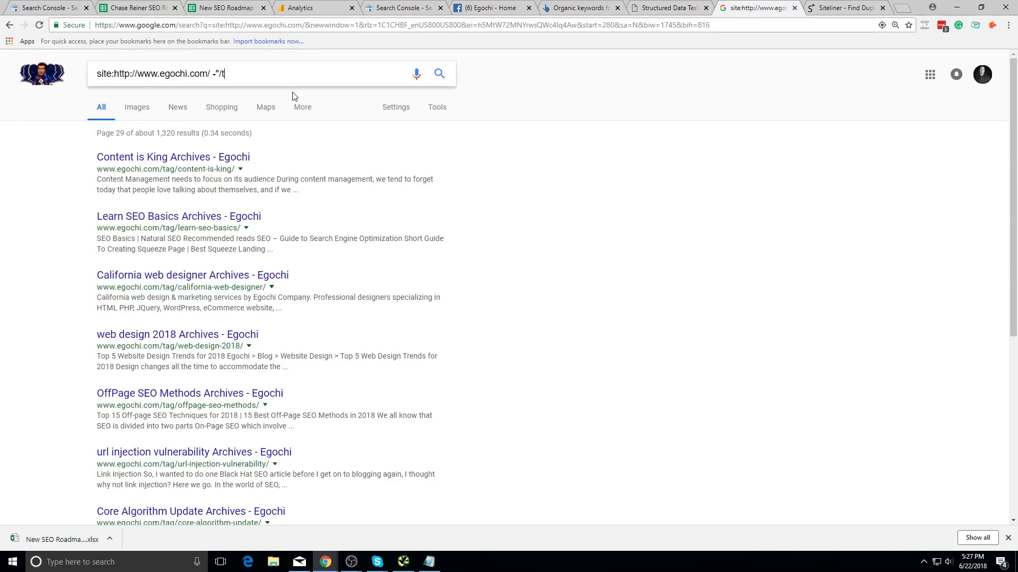
key("Return")
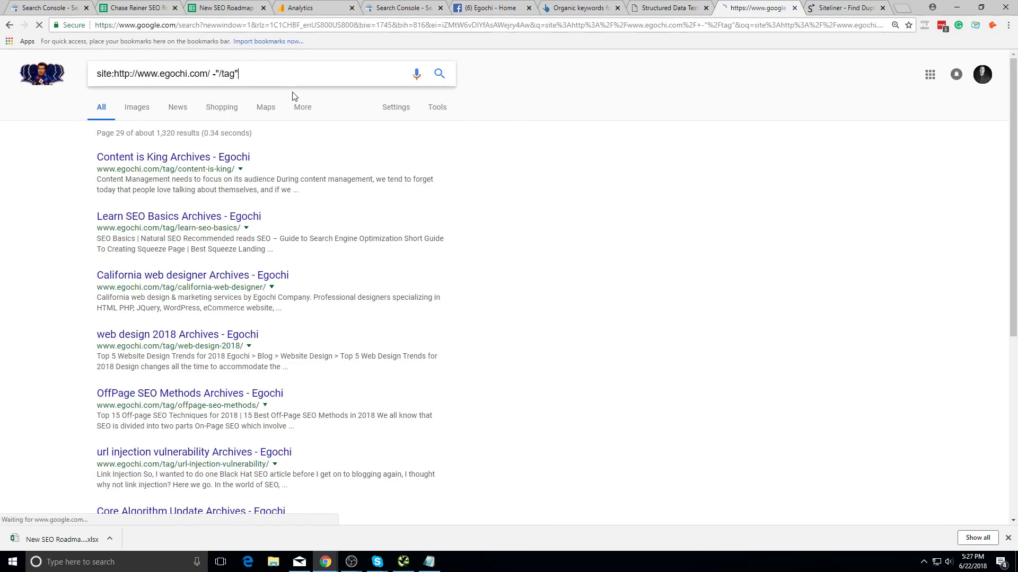
scroll(242, 198, "down", 6)
scroll(241, 198, "up", 6)
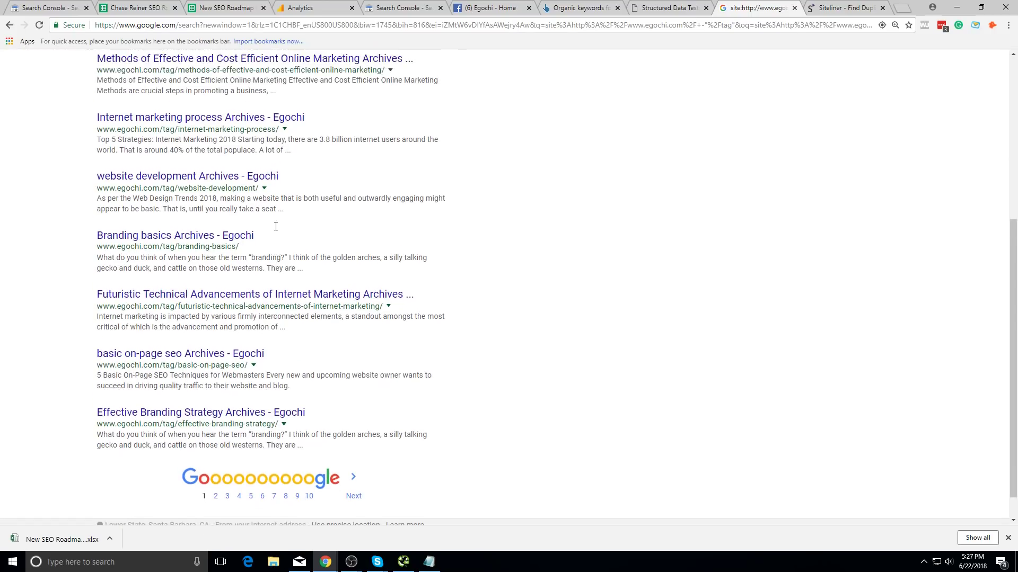
scroll(221, 304, "down", 6)
scroll(193, 342, "up", 6)
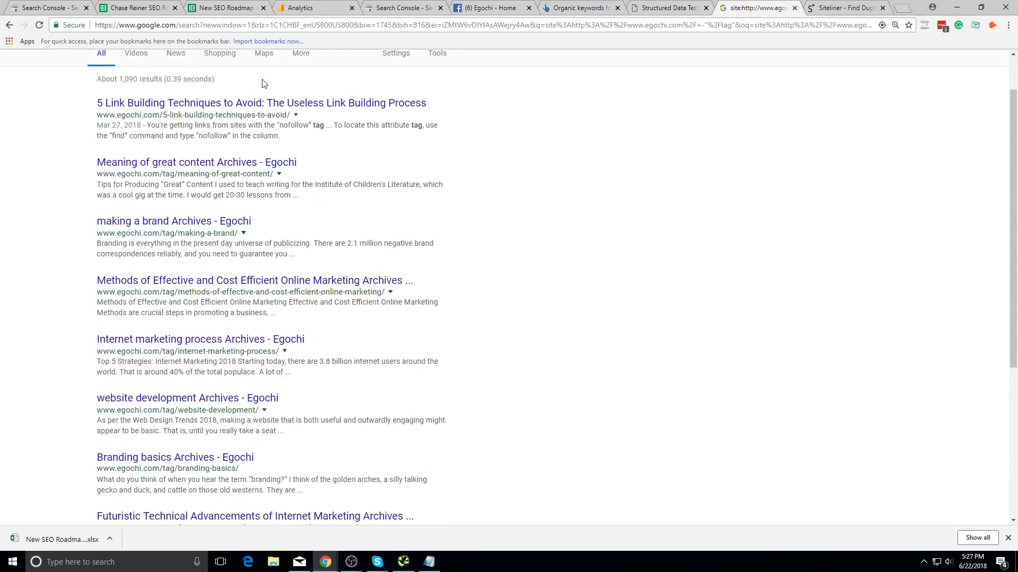
- Refine the exclusion in the site search to -"/tag/" and review the first page of results
left_click(238, 81)
type("//www.egochi.com/ -\"/tag/")
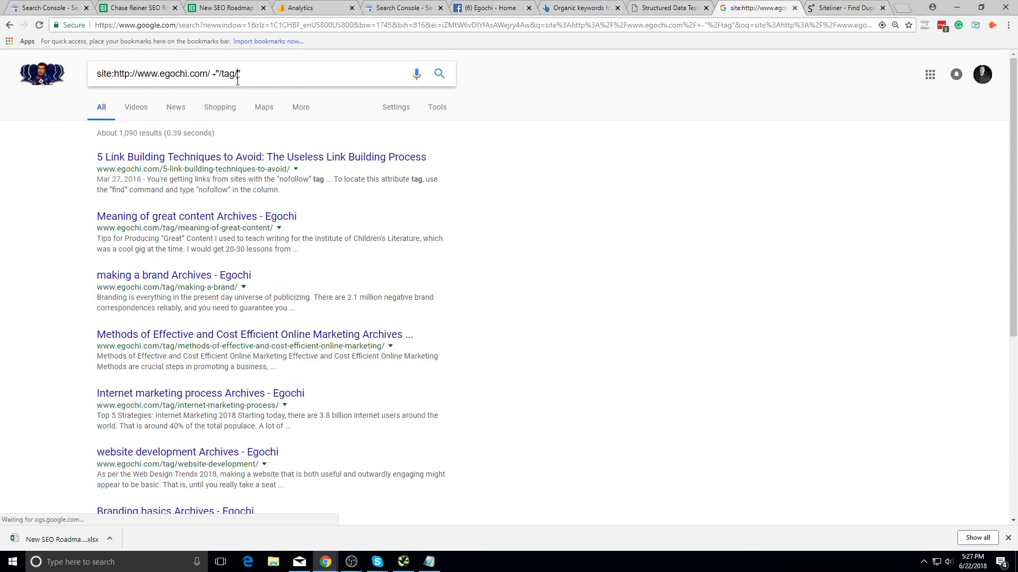
key("Return")
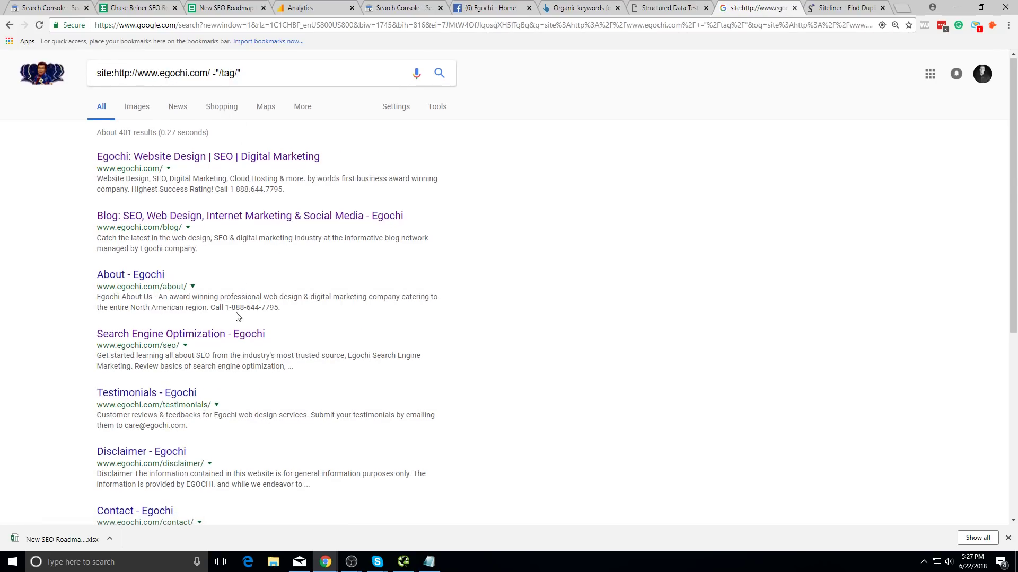
scroll(239, 318, "down", 6)
scroll(282, 455, "up", 6)
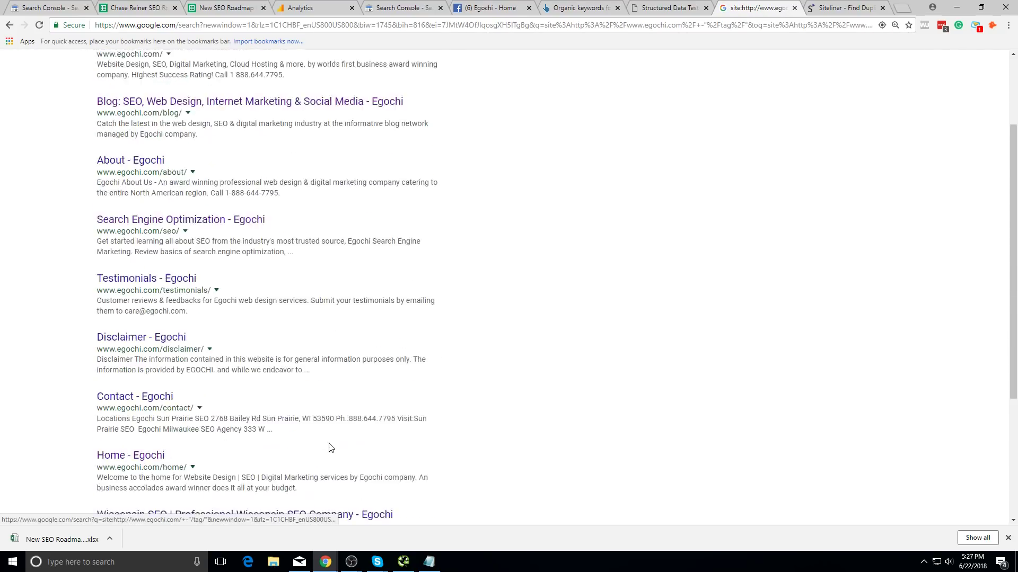
- Page through the tag-free site search results up to page 4, checking which egochi.com URLs are indexed
scroll(264, 326, "down", 6)
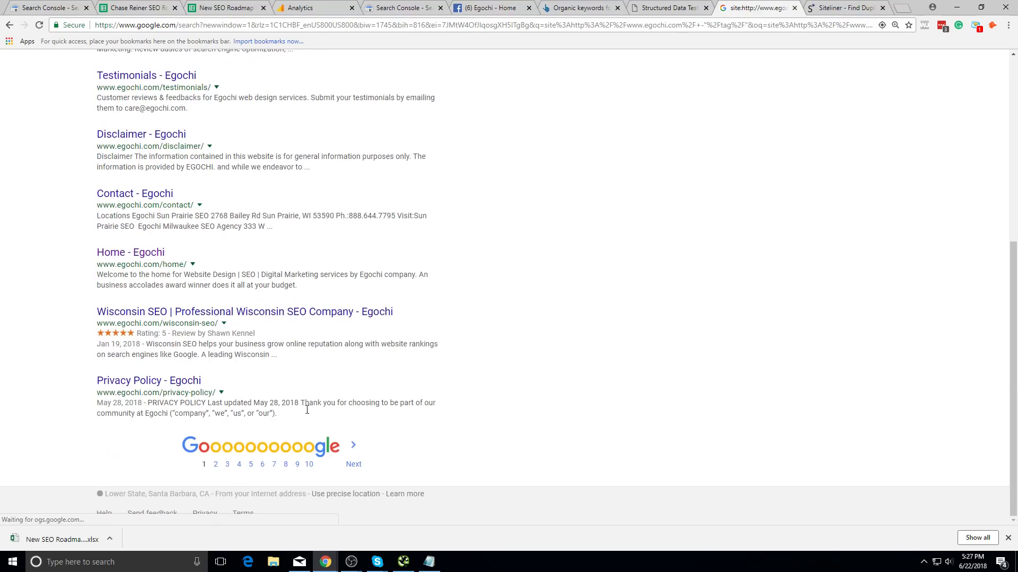
left_click(343, 462)
scroll(395, 302, "down", 6)
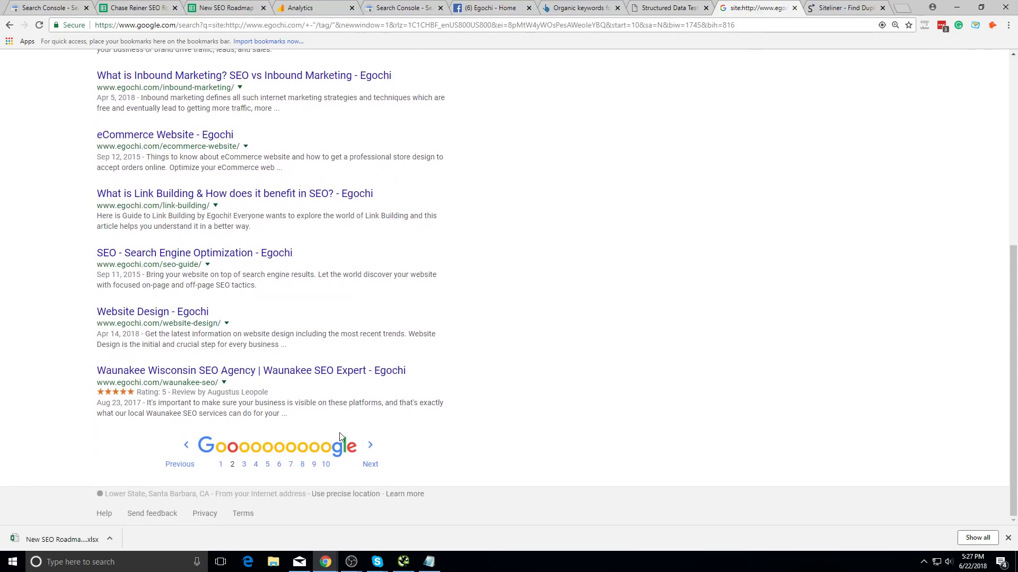
left_click(368, 448)
scroll(375, 341, "down", 6)
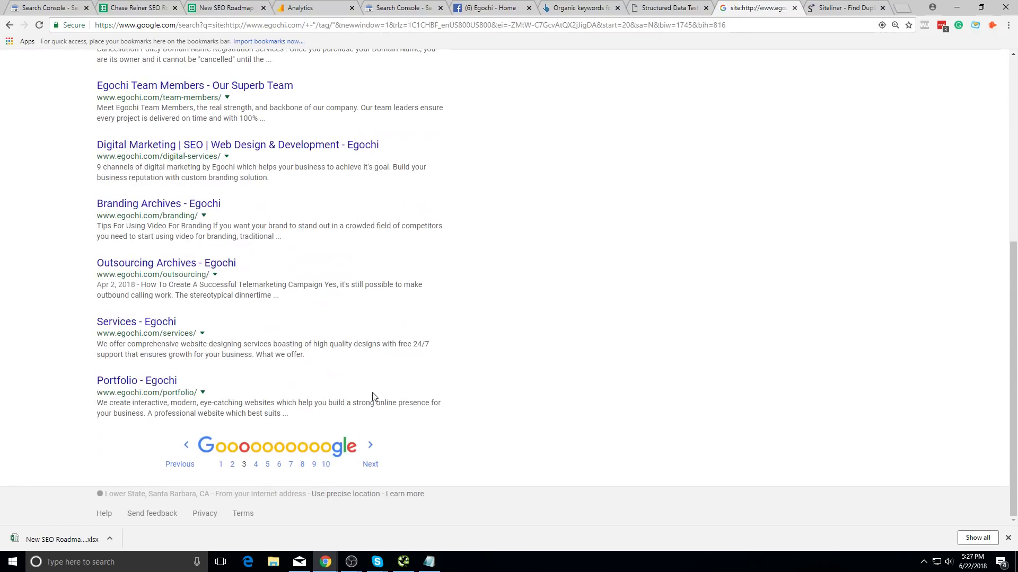
left_click(369, 452)
scroll(341, 393, "down", 6)
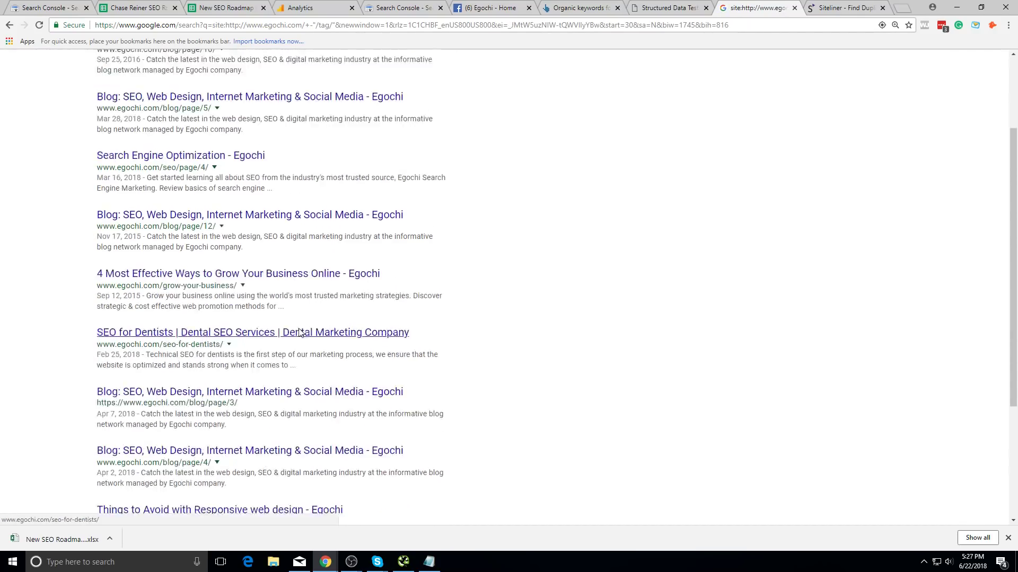
- Add -"/blog/" to the site search and review the first two pages of results
scroll(326, 212, "up", 6)
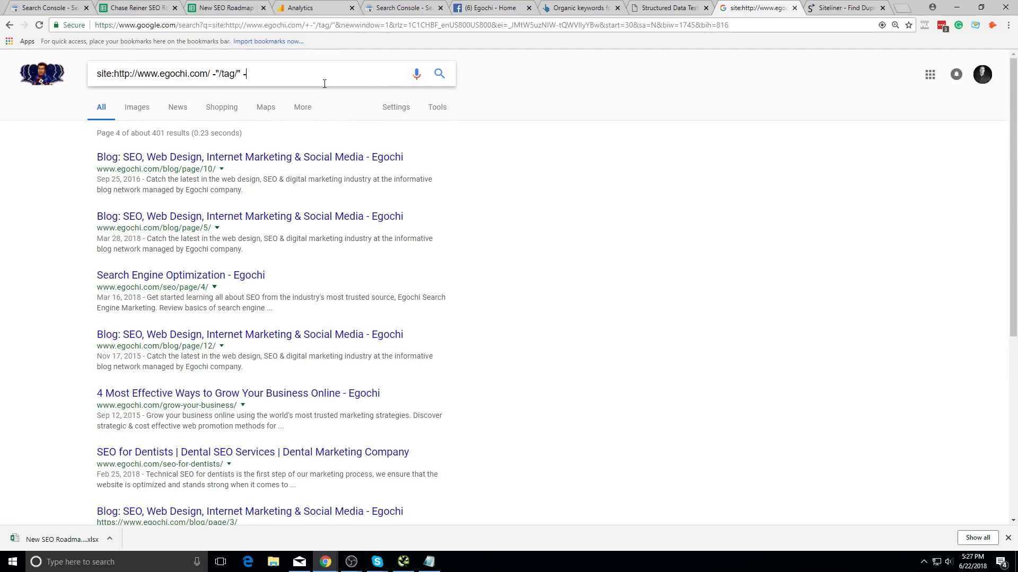
type("\"/blog/")
key("Return")
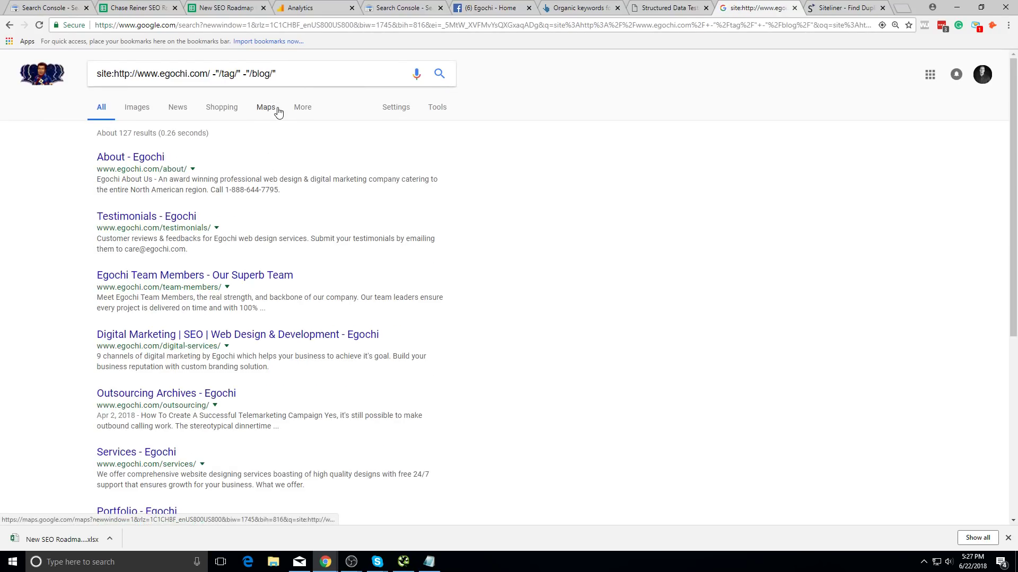
scroll(329, 284, "down", 1)
scroll(329, 284, "down", 5)
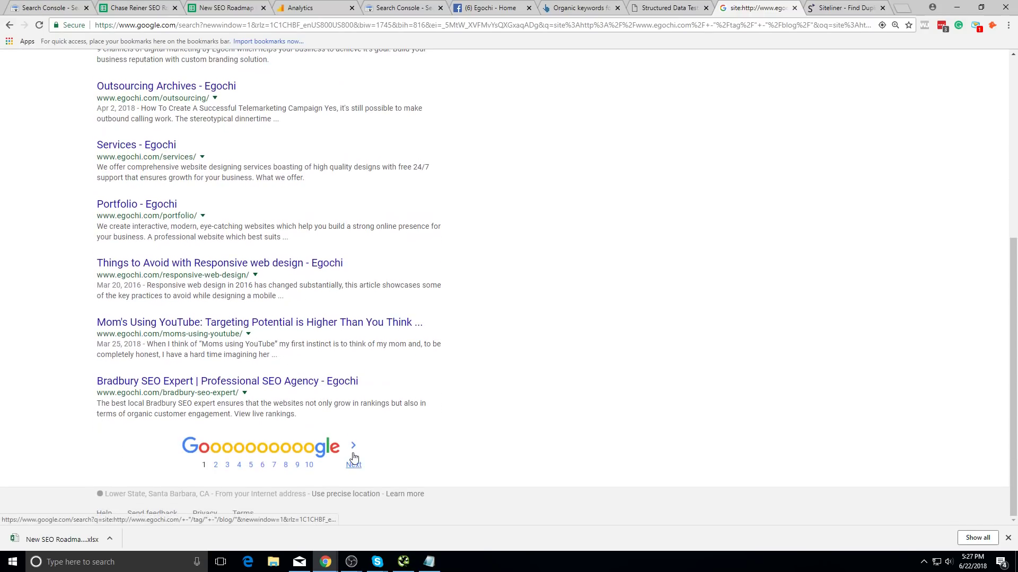
left_click(354, 461)
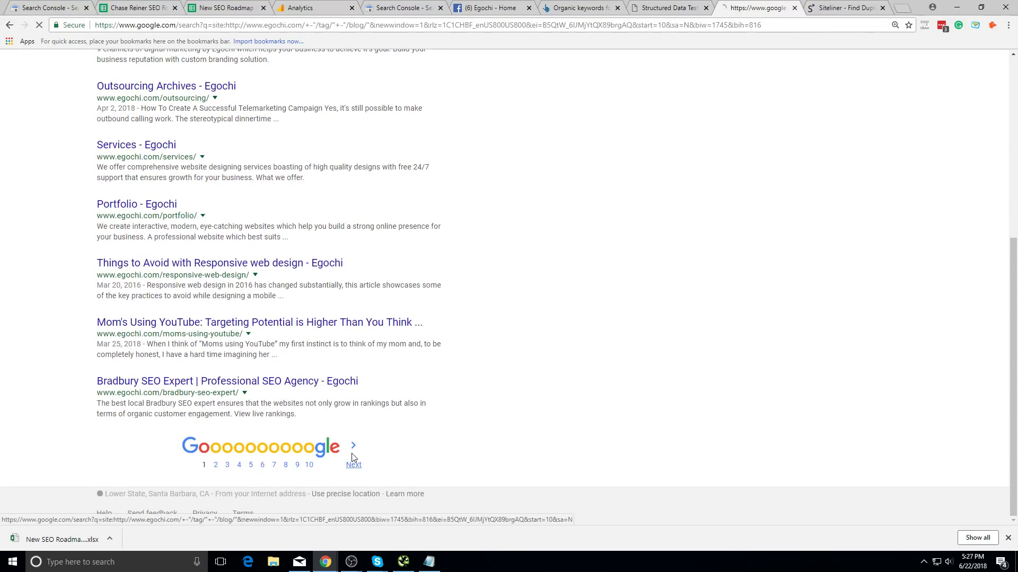
scroll(256, 224, "down", 4)
scroll(252, 205, "up", 4)
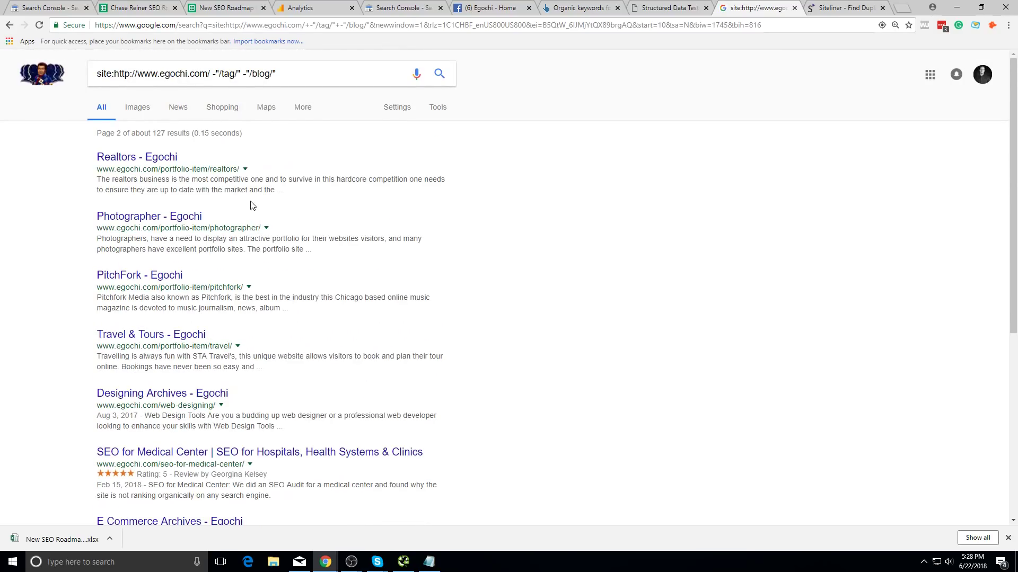
- Open the Realtors portfolio item from the results in a new tab, examine its content and close it
right_click(170, 159)
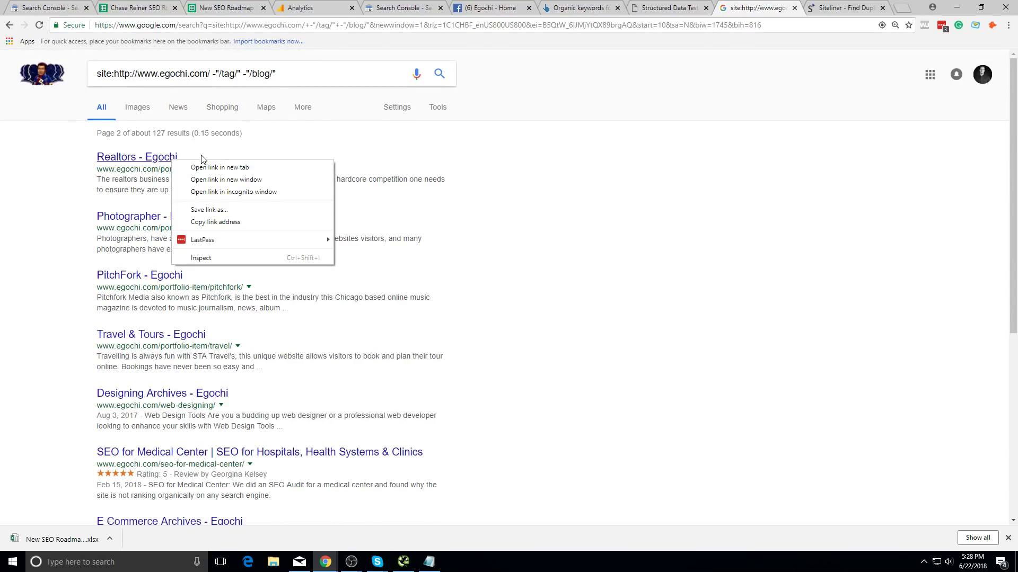
left_click(271, 165)
left_click(768, 7)
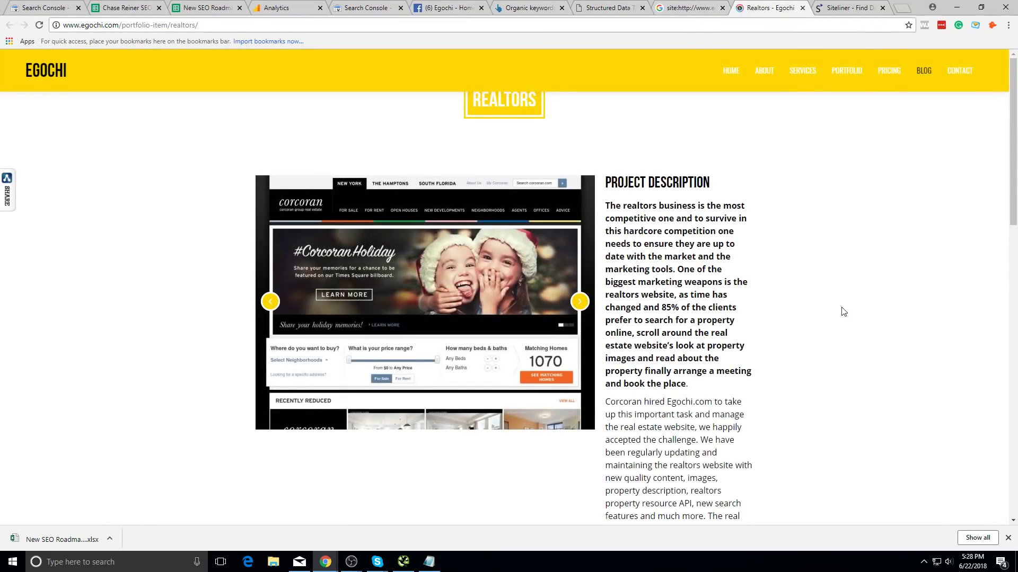
scroll(840, 311, "down", 5)
left_click(803, 8)
- Return to the New SEO Roadmap spreadsheet and search its Main Roadmap sheet for "porf"
left_click(206, 7)
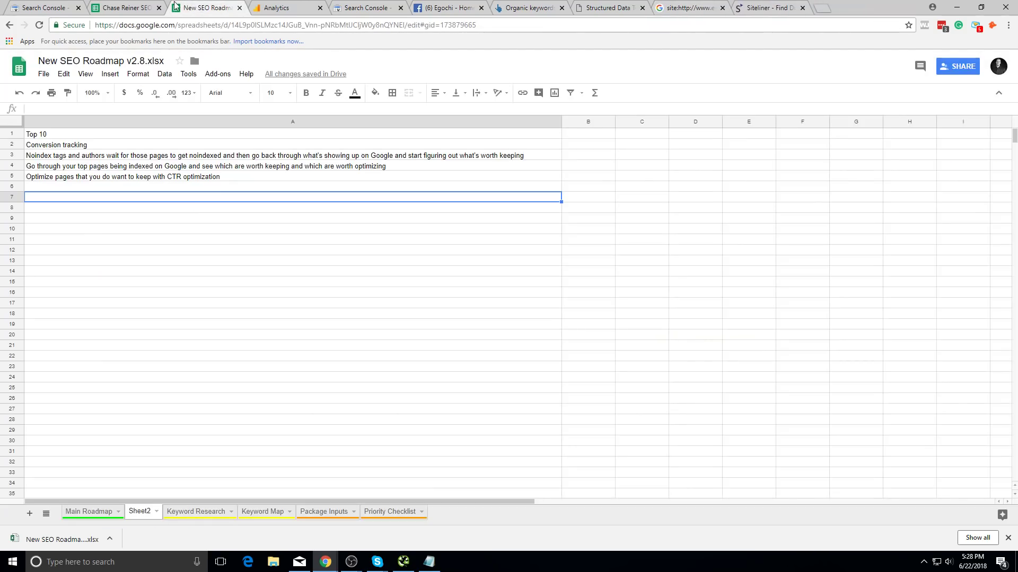
left_click(127, 7)
left_click(209, 8)
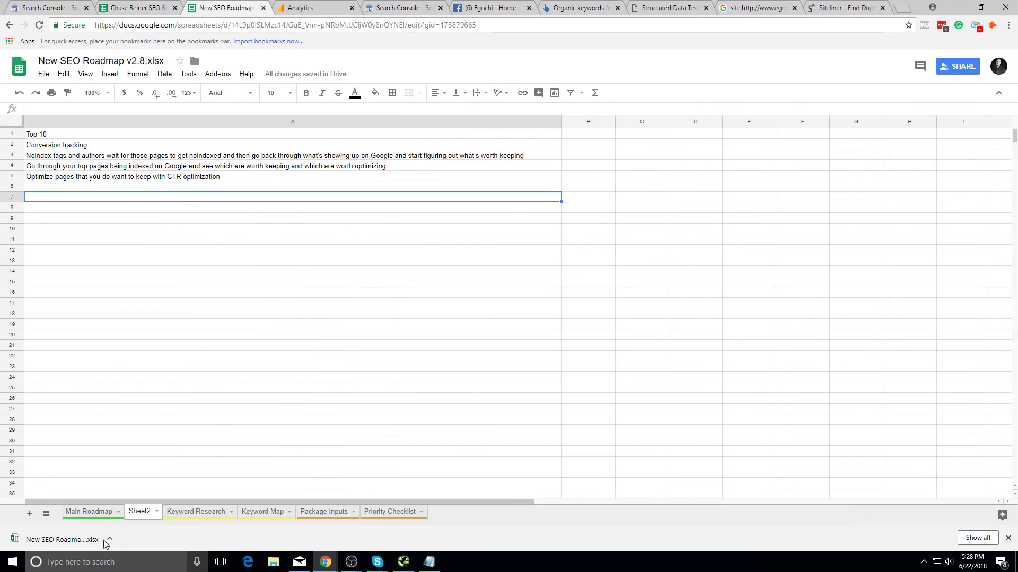
left_click(89, 511)
left_click(159, 438)
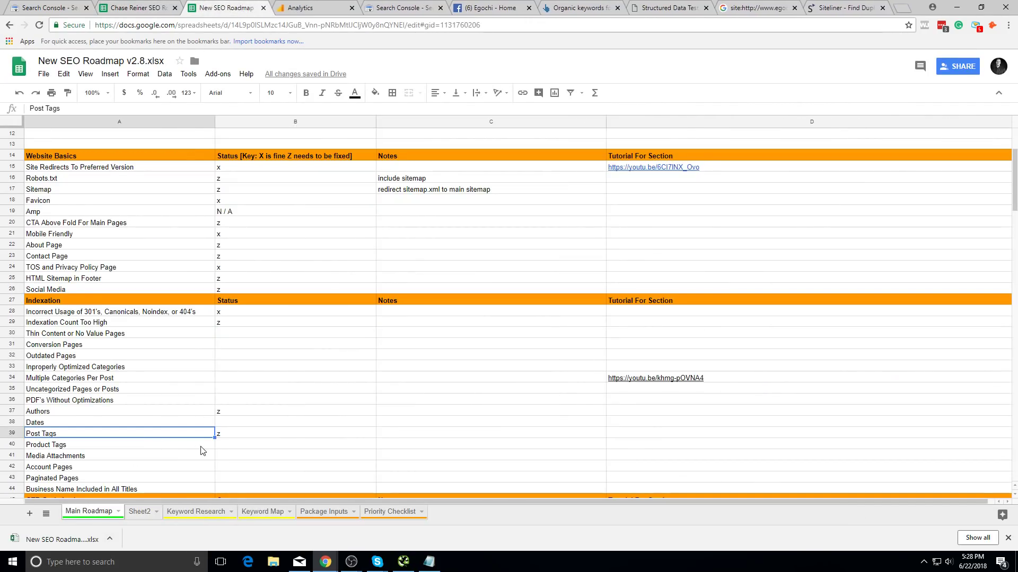
key("ctrl+f")
type("porf")
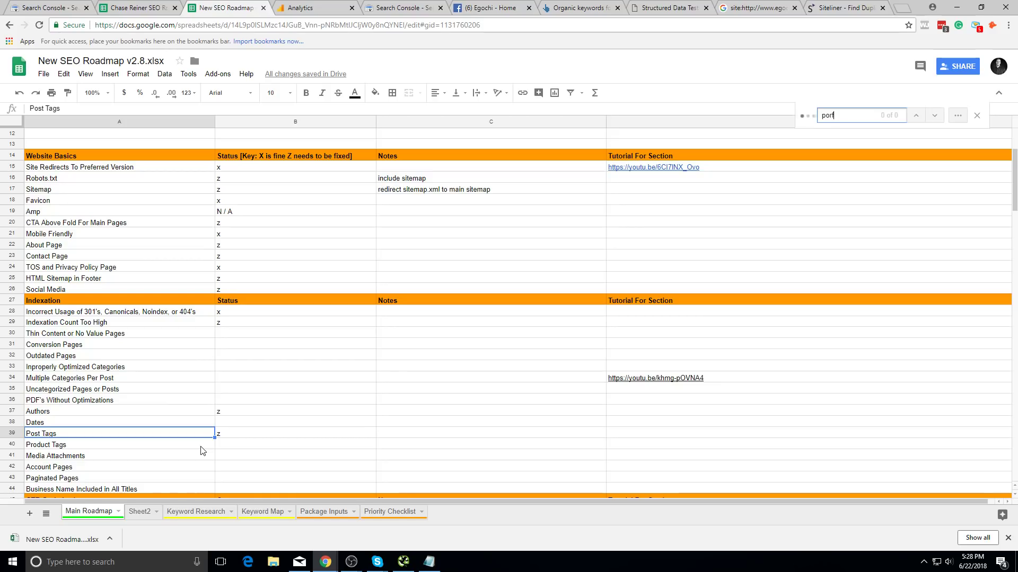
- Insert a row below PDF's Without Optimizations in the Indexation section and enter "Portfolio" in column A
right_click(11, 401)
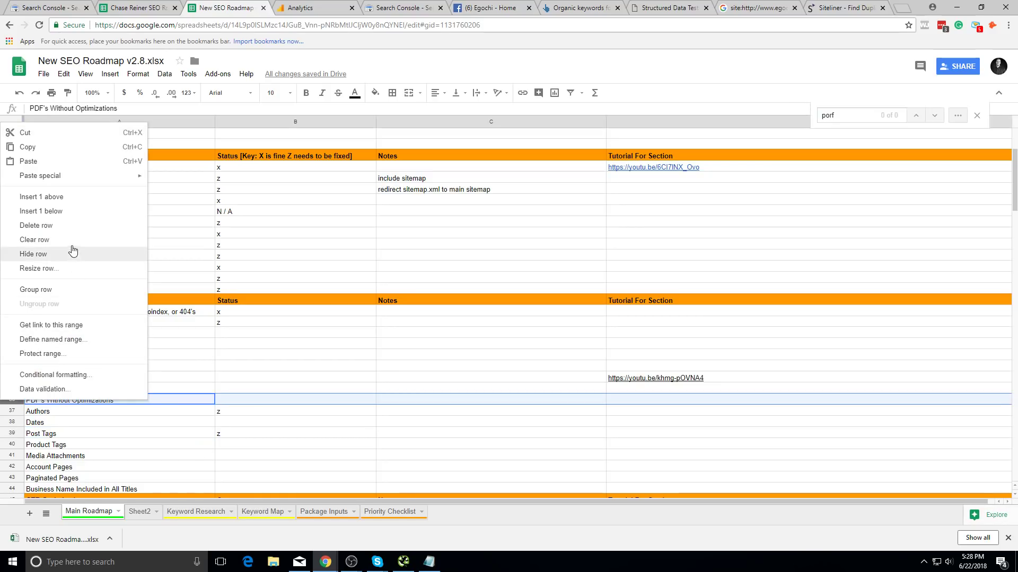
left_click(69, 221)
type("Por")
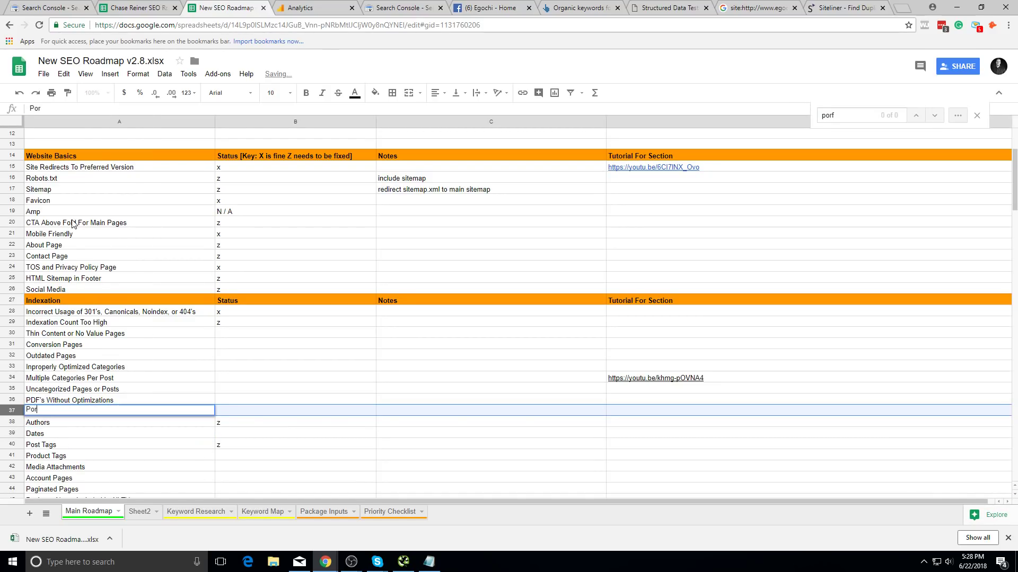
type("tfolio")
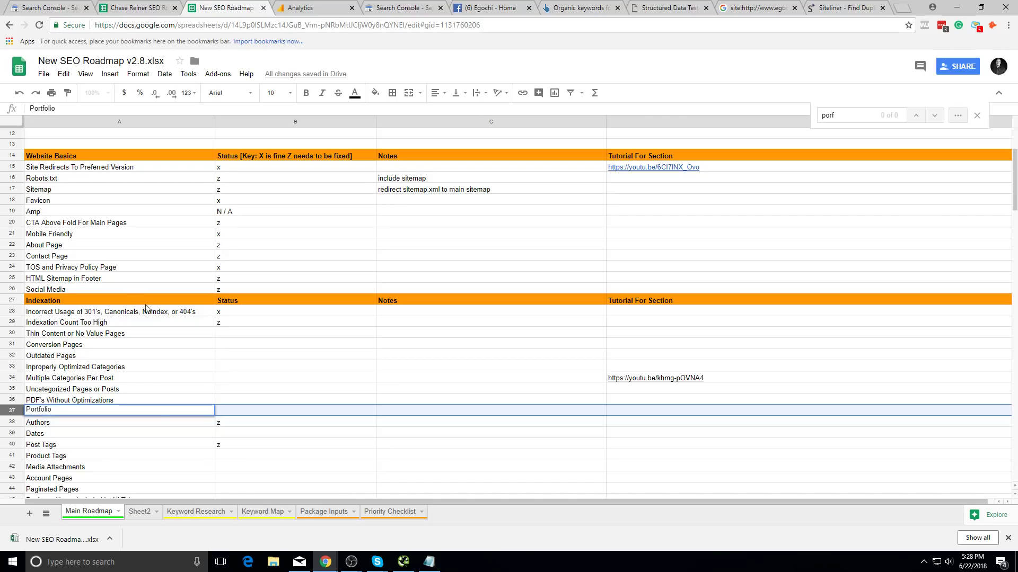
- Fill the Portfolio row with magenta and set its status to z
left_click(11, 410)
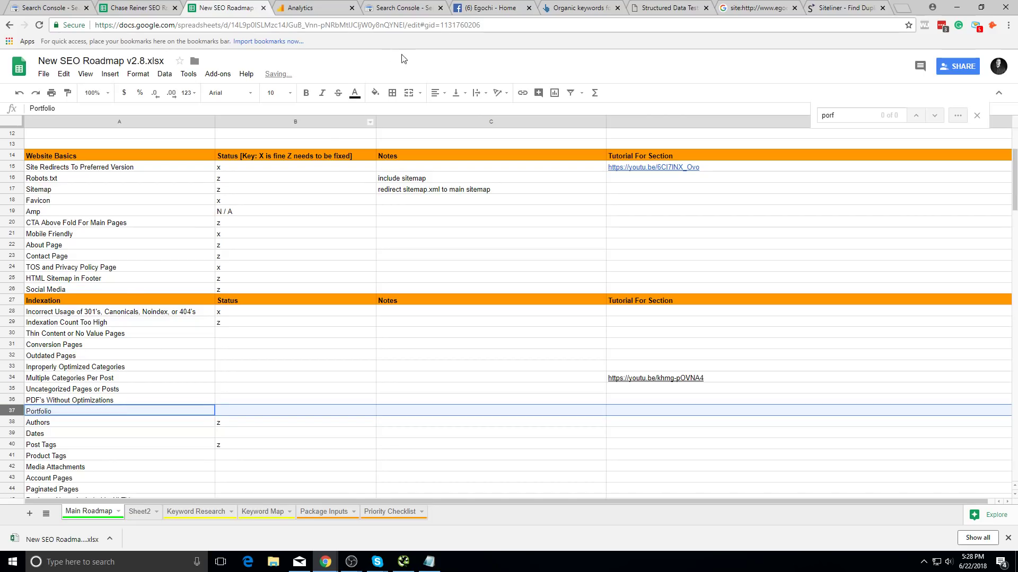
left_click(376, 92)
left_click(468, 140)
left_click(290, 394)
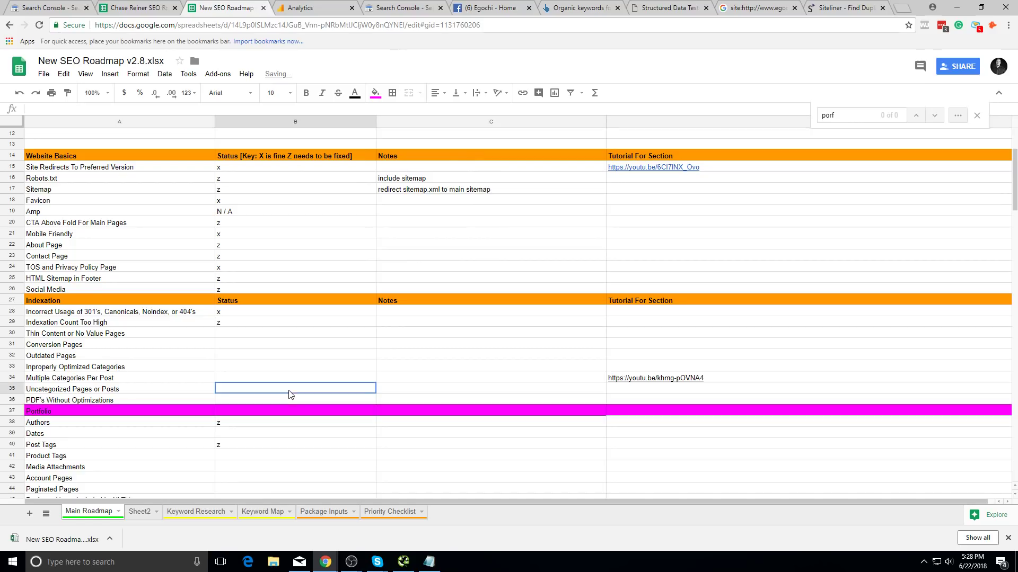
left_click(249, 414)
type("z")
left_click(276, 434)
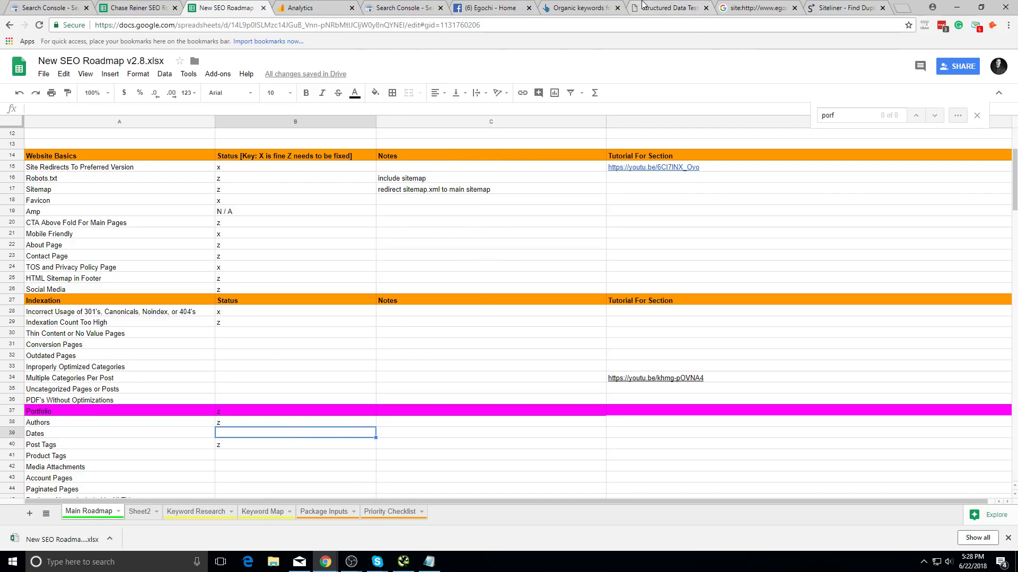
- Return to the Google site search, add -"portfolio" to the query, and review the remaining results and their count
left_click(753, 7)
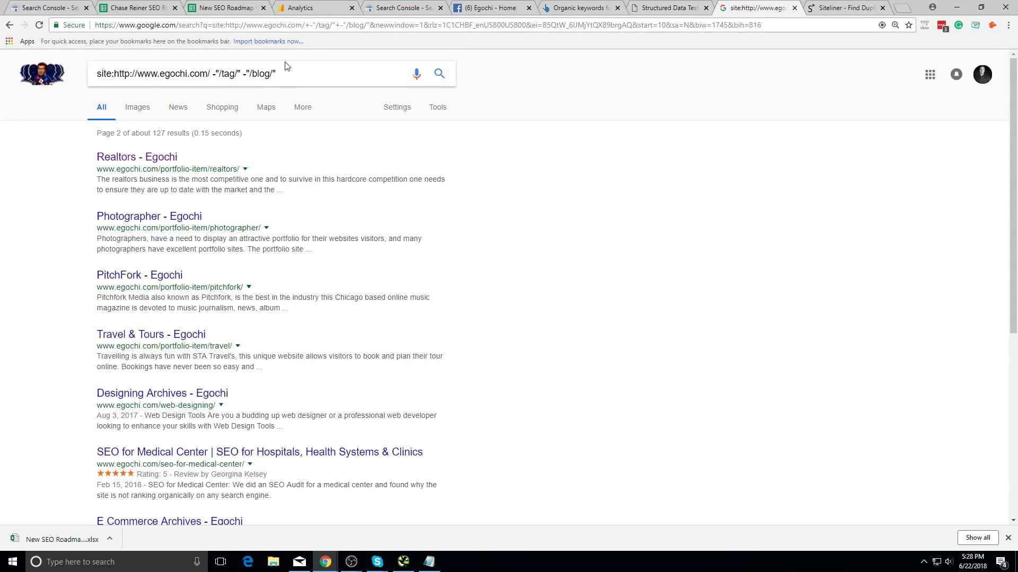
left_click(299, 75)
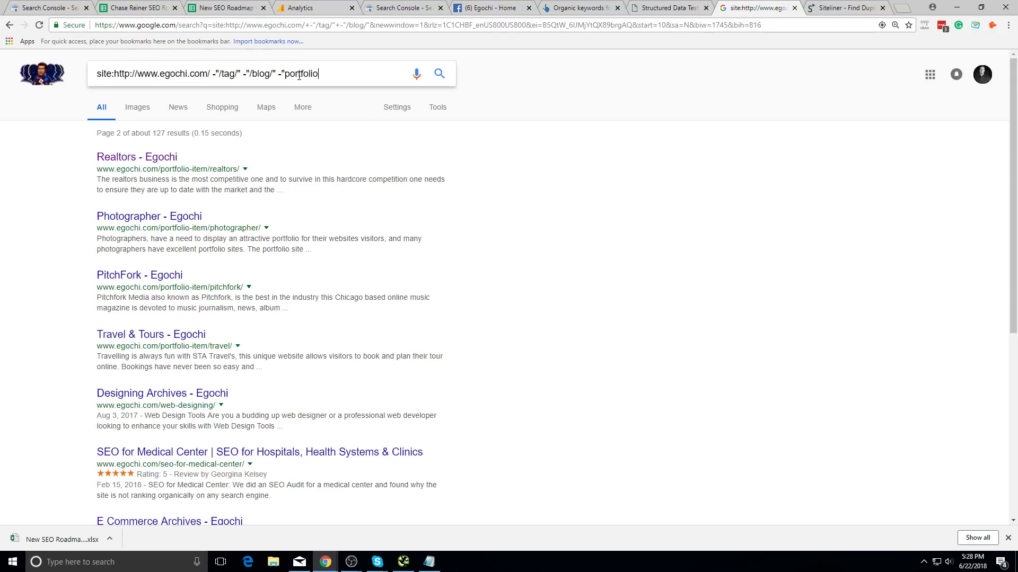
key("Return")
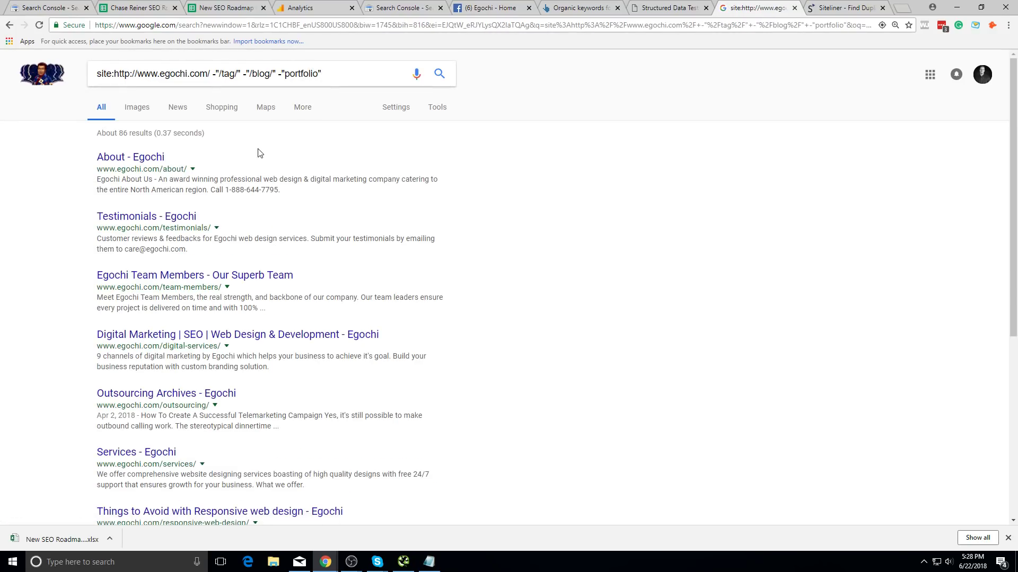
scroll(263, 168, "down", 2)
scroll(263, 168, "down", 4)
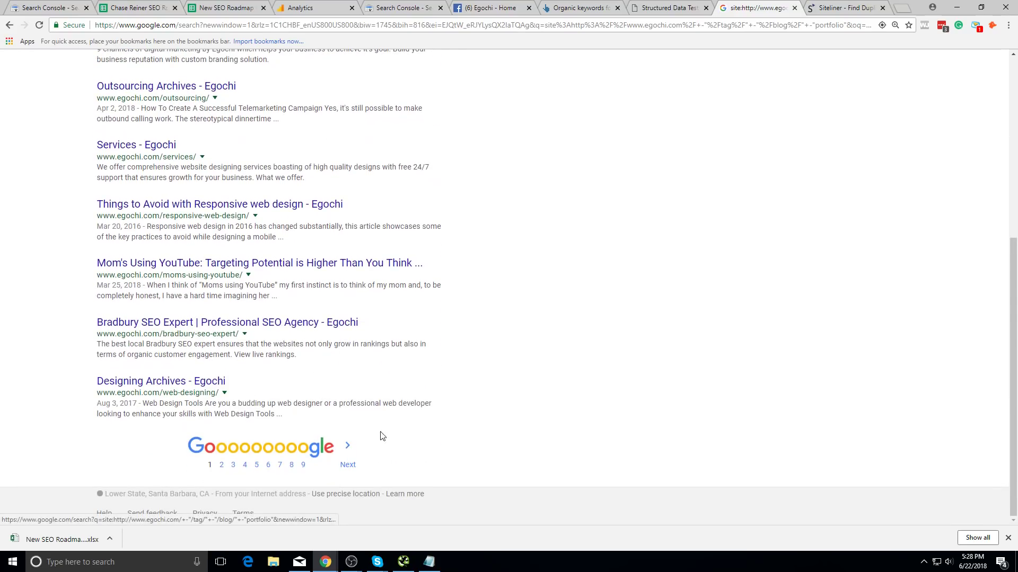
scroll(383, 437, "up", 6)
triple_click(372, 82)
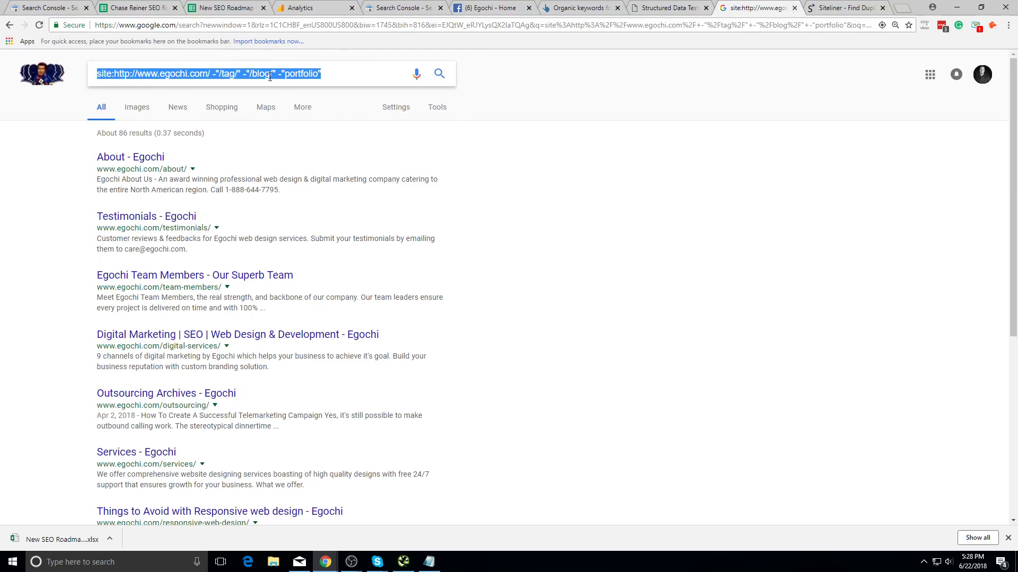
triple_click(143, 133)
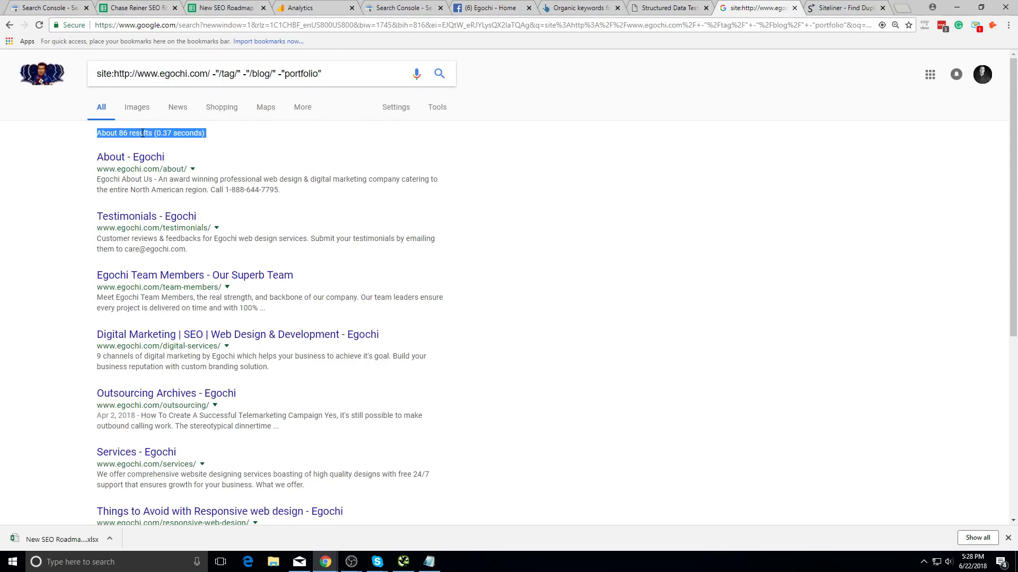
- Review the filtered site search results and their count, and select the complete search query
scroll(406, 260, "down", 6)
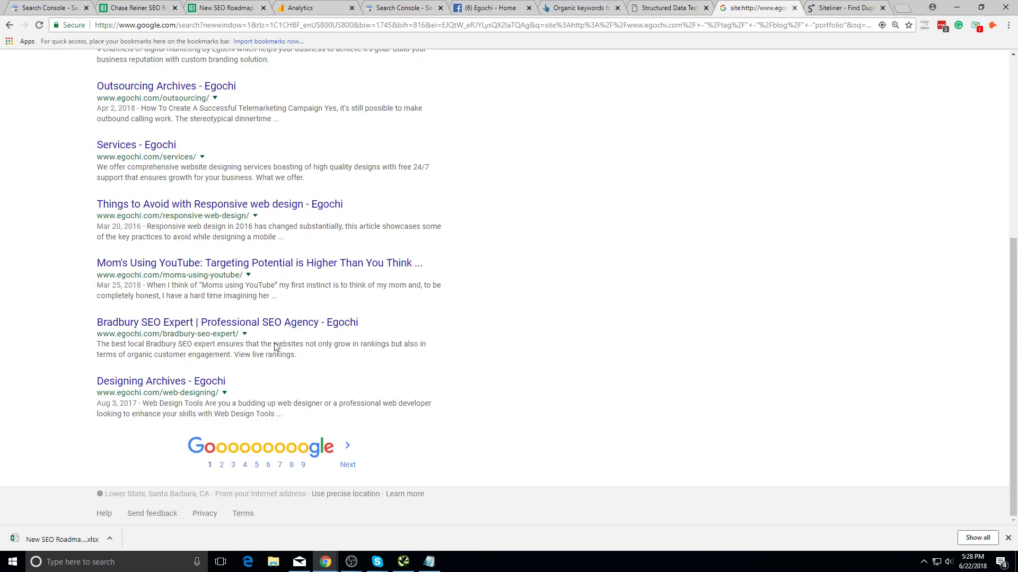
scroll(275, 347, "up", 6)
triple_click(302, 74)
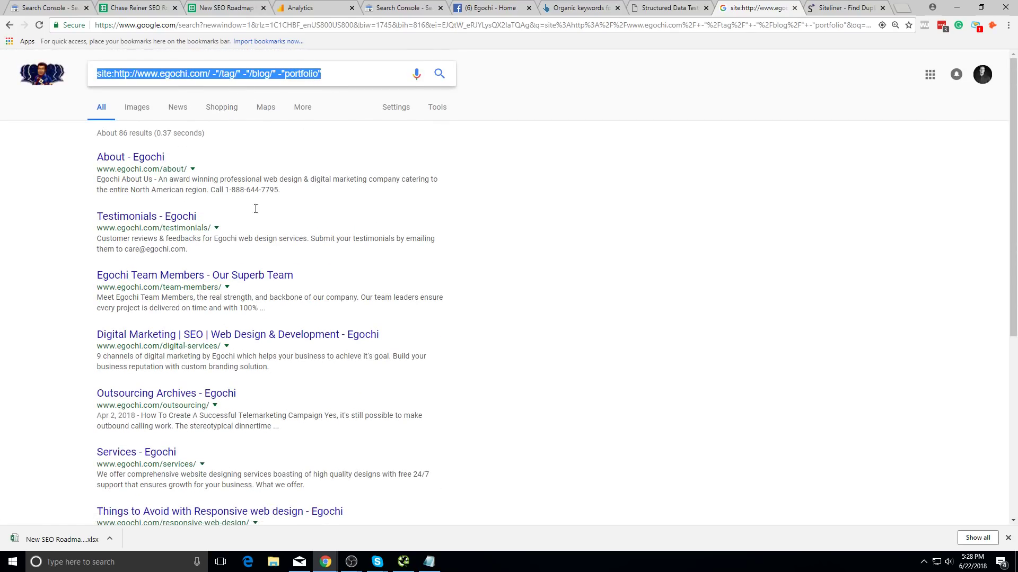
scroll(243, 396, "down", 6)
scroll(243, 397, "up", 6)
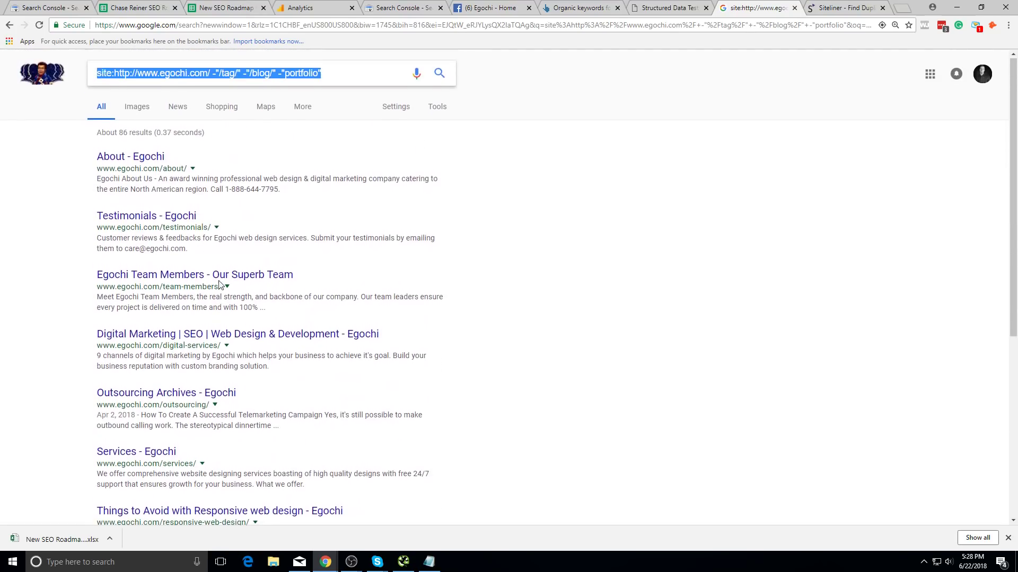
triple_click(155, 132)
left_click(239, 191)
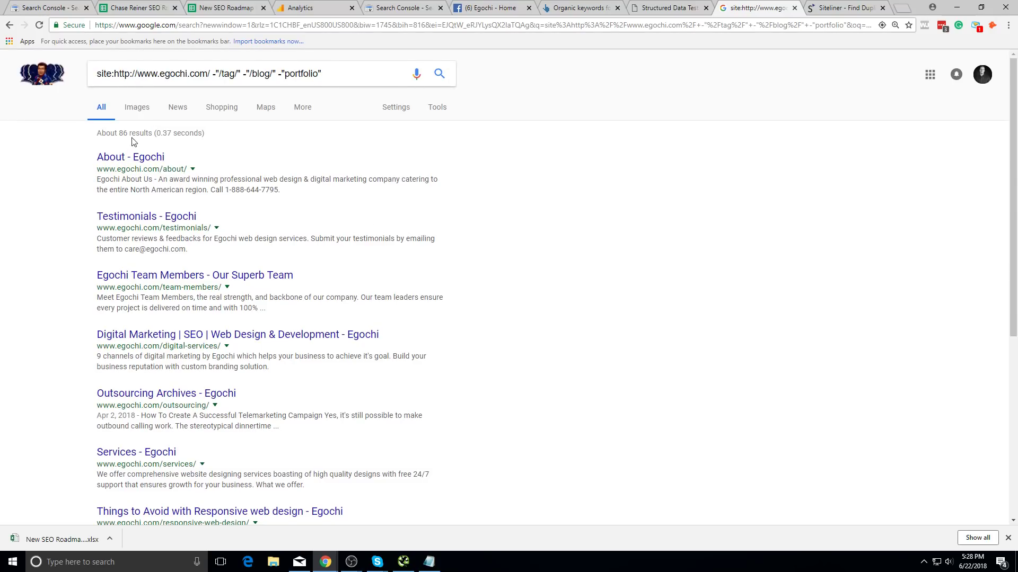
triple_click(141, 133)
left_click(185, 145)
triple_click(178, 137)
left_click(222, 8)
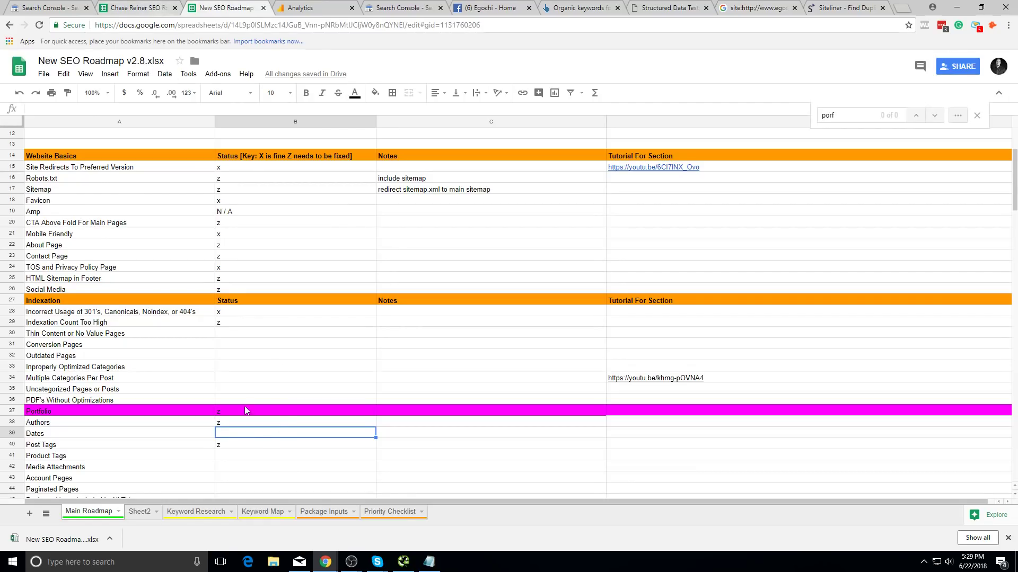
scroll(245, 409, "up", 3)
left_click(127, 518)
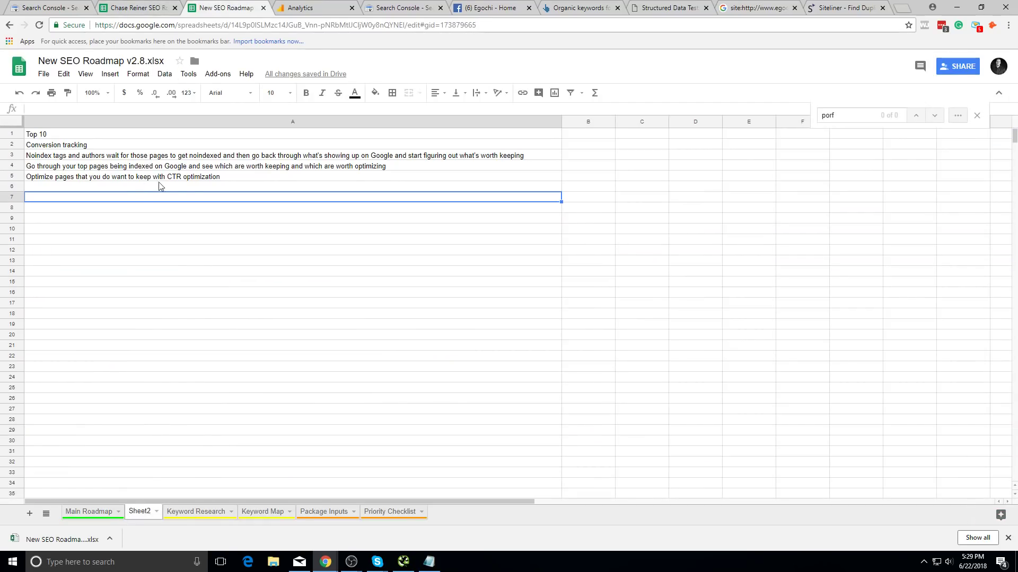
left_click(445, 162)
key("Return")
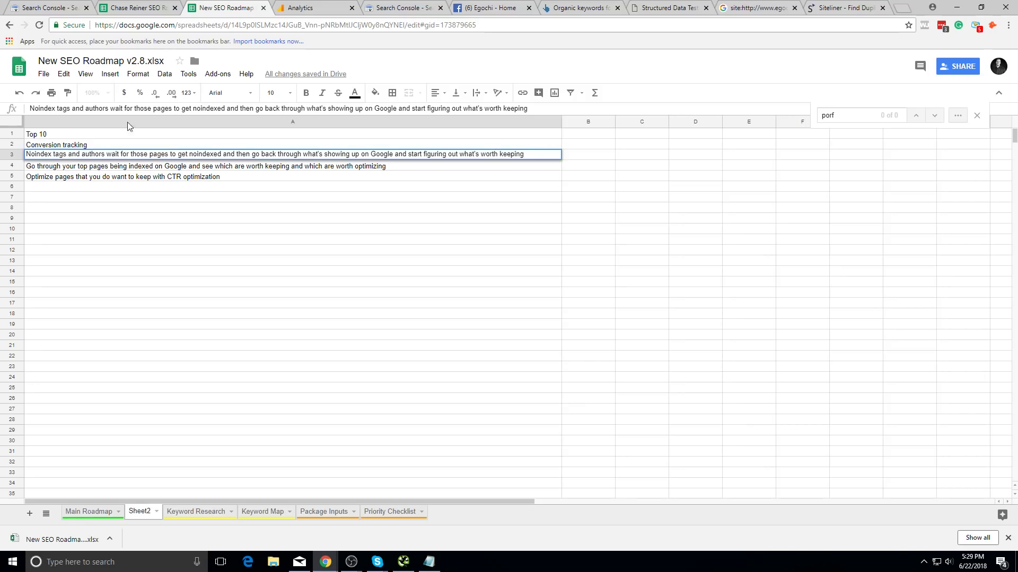
left_click_drag(109, 153, 989, 189)
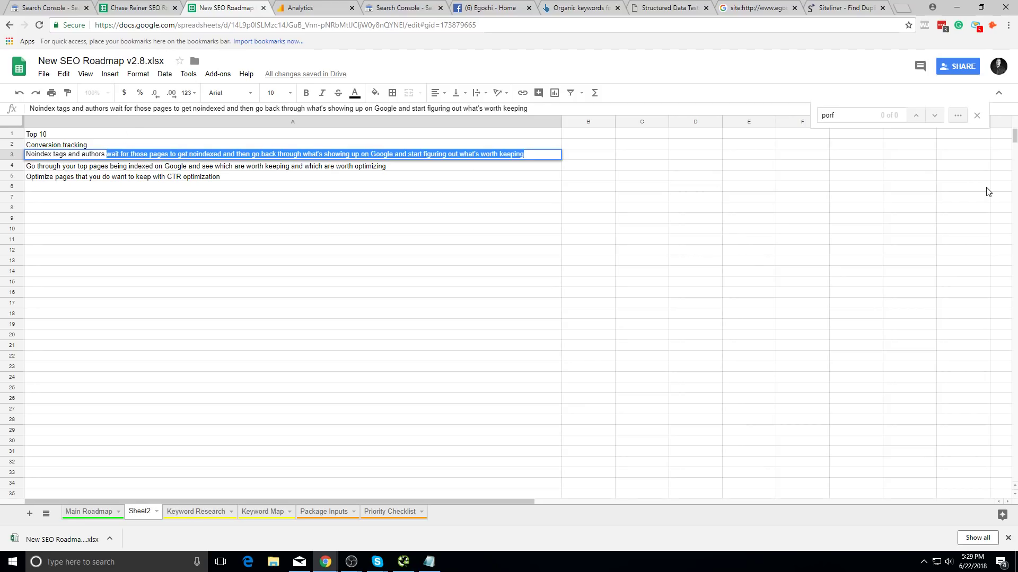
type("and authors and then go")
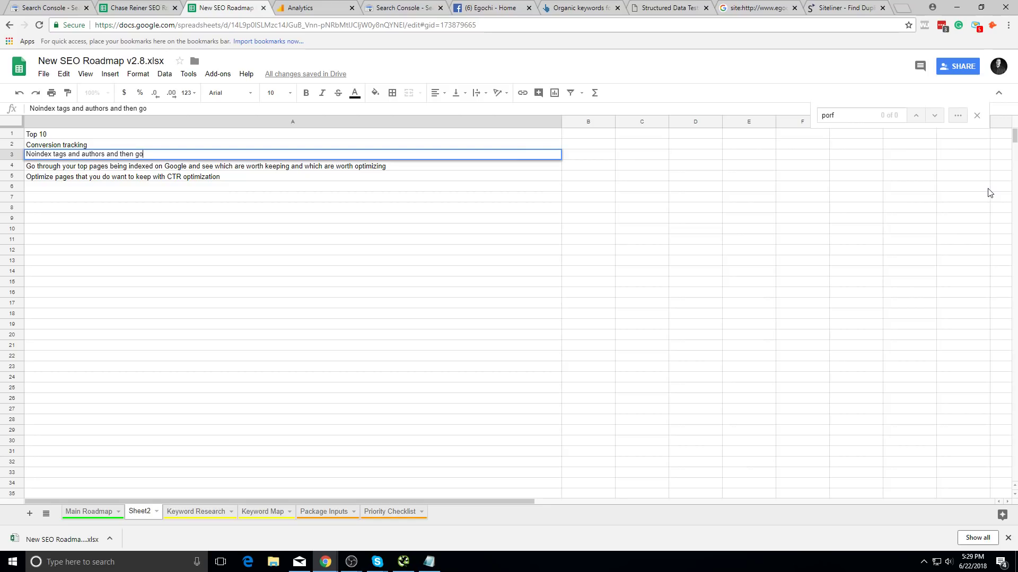
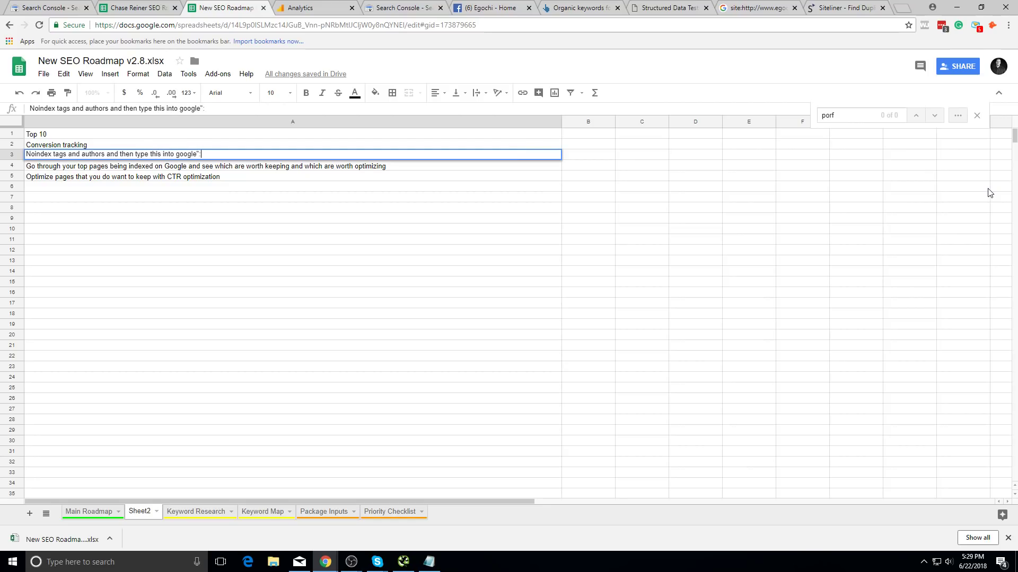
type(":")
type("site:http://www.egochi.com/ -\"/tag/\" -\"/blog/\" -\"portfolio\"")
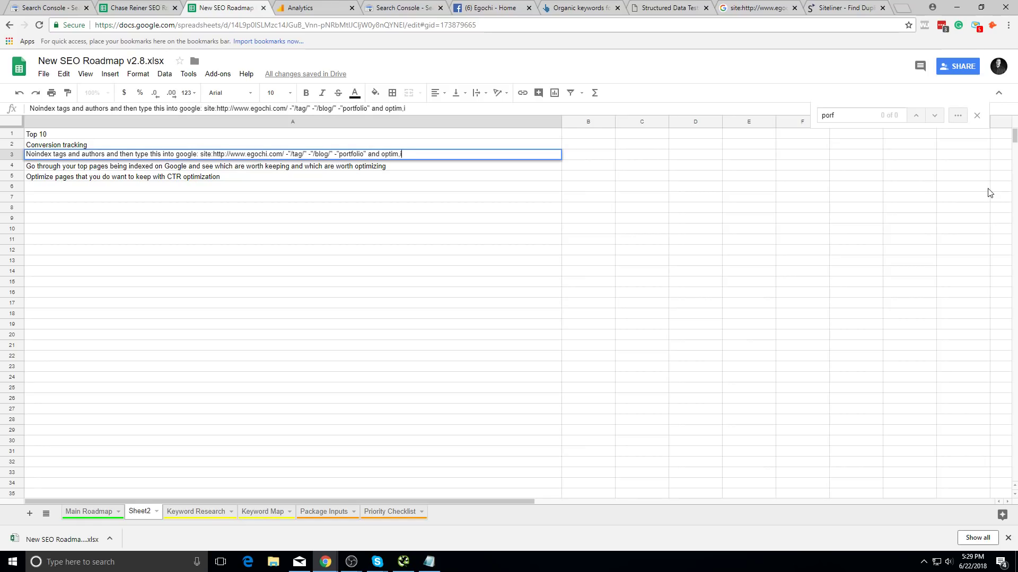
type("and optimize pages individually")
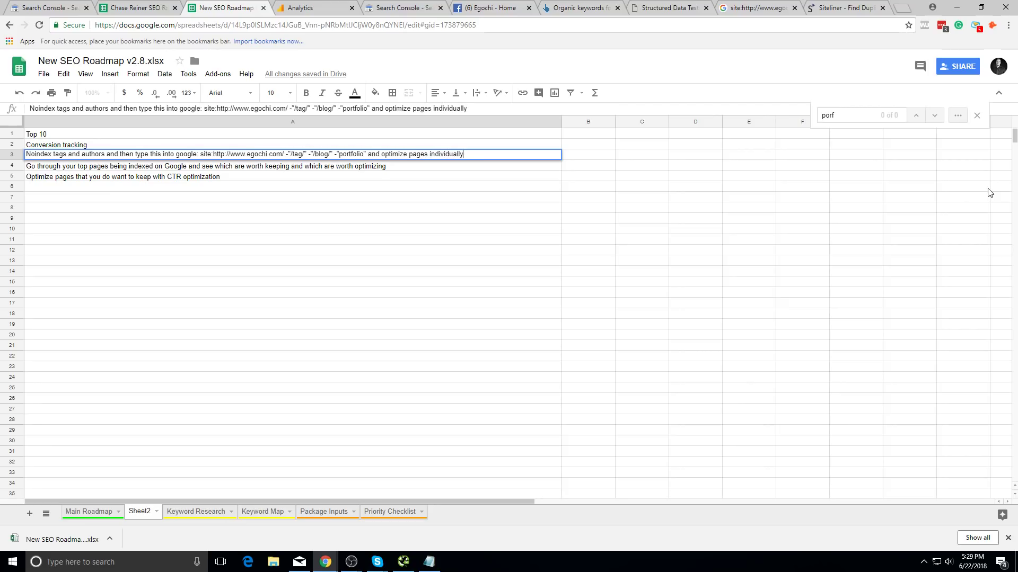
left_click(493, 286)
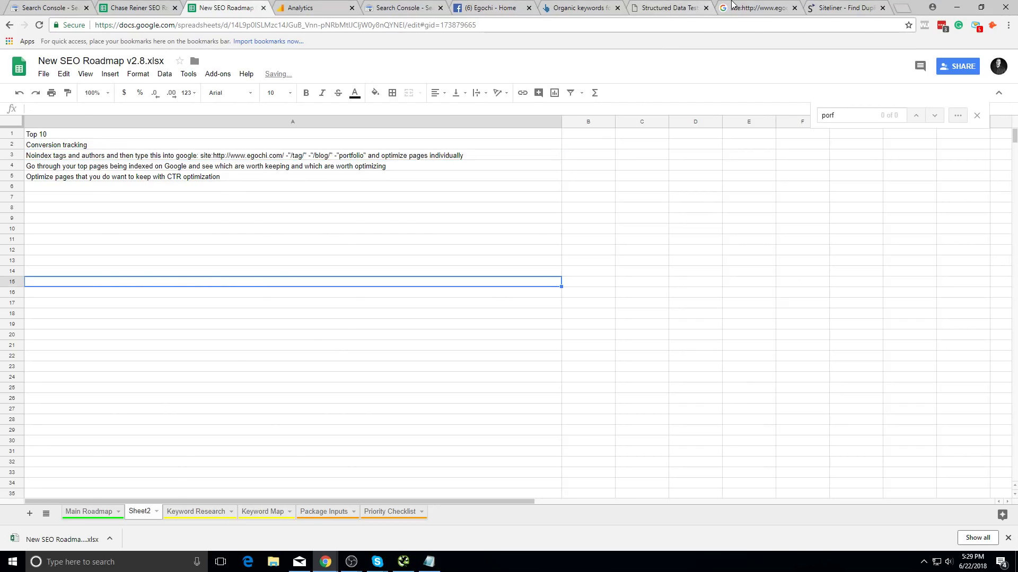
- Return to the Google site search and examine the second page of results for low-value indexed pages
left_click(758, 8)
scroll(316, 302, "down", 6)
left_click(350, 469)
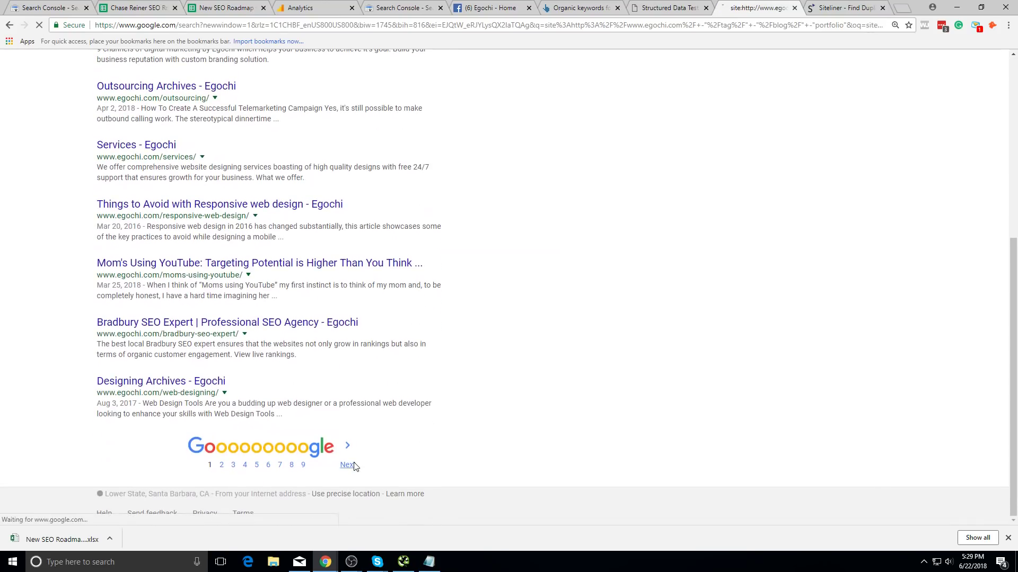
scroll(198, 304, "down", 6)
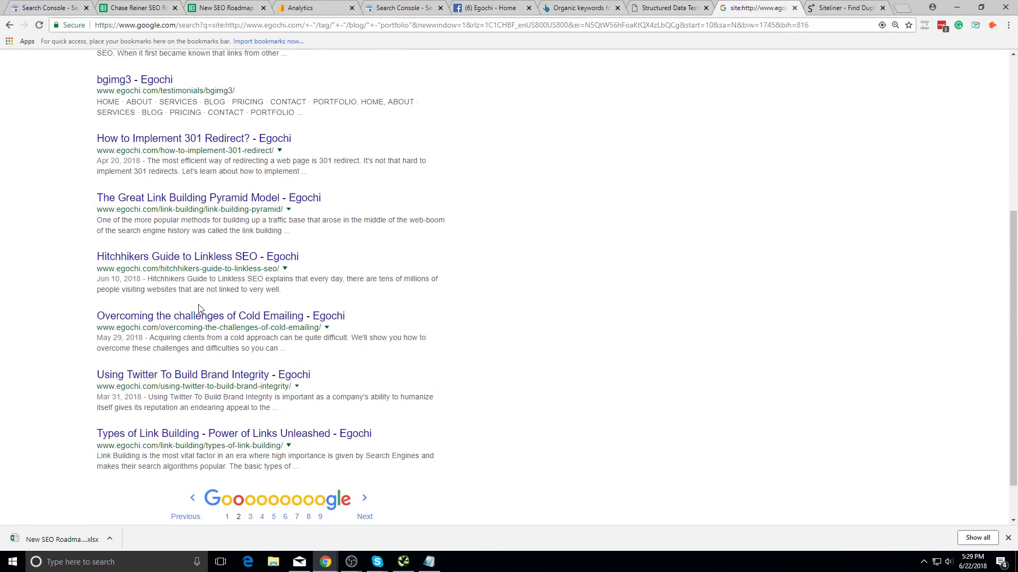
scroll(196, 193, "up", 2)
right_click(151, 130)
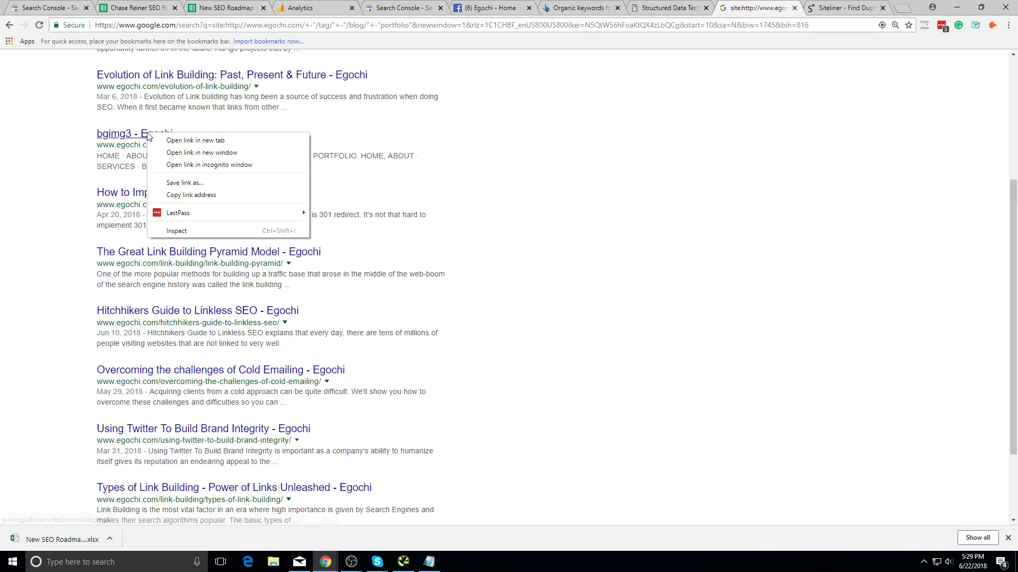
left_click(428, 164)
scroll(316, 116, "up", 4)
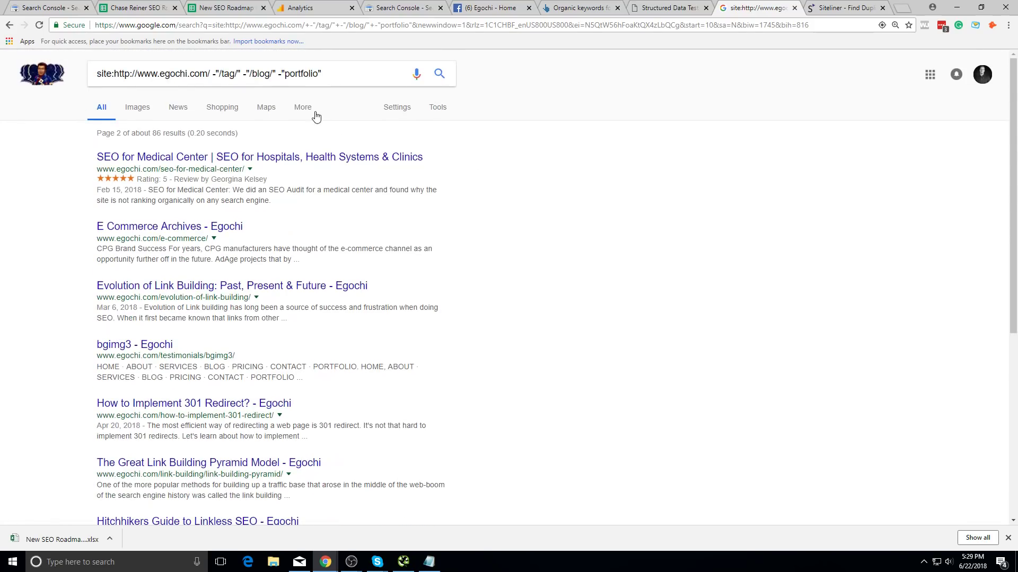
- Open the bgimg3 result in a new tab, inspect what it leads to, and close that tab
left_click(357, 73)
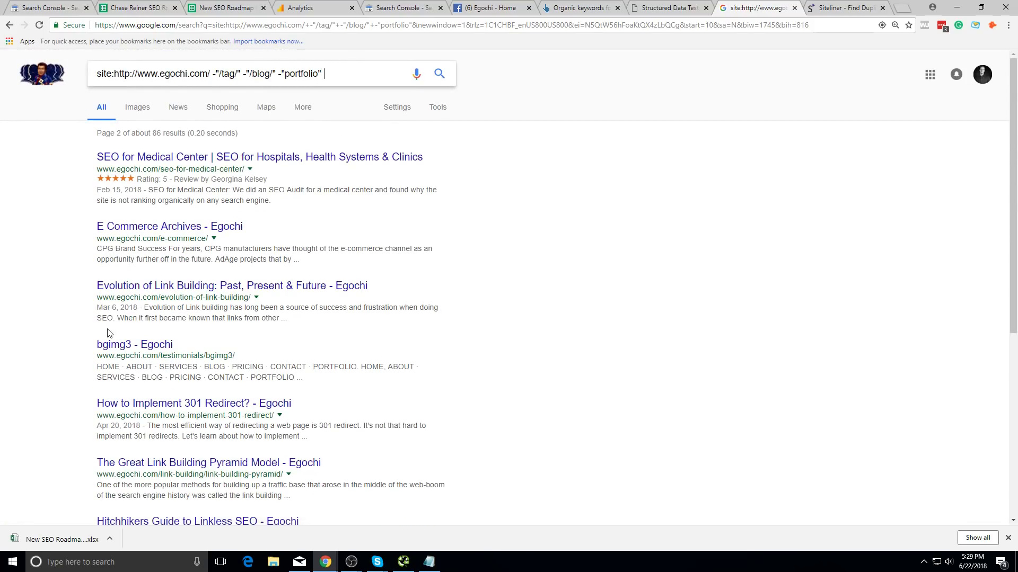
right_click(142, 348)
left_click(449, 219)
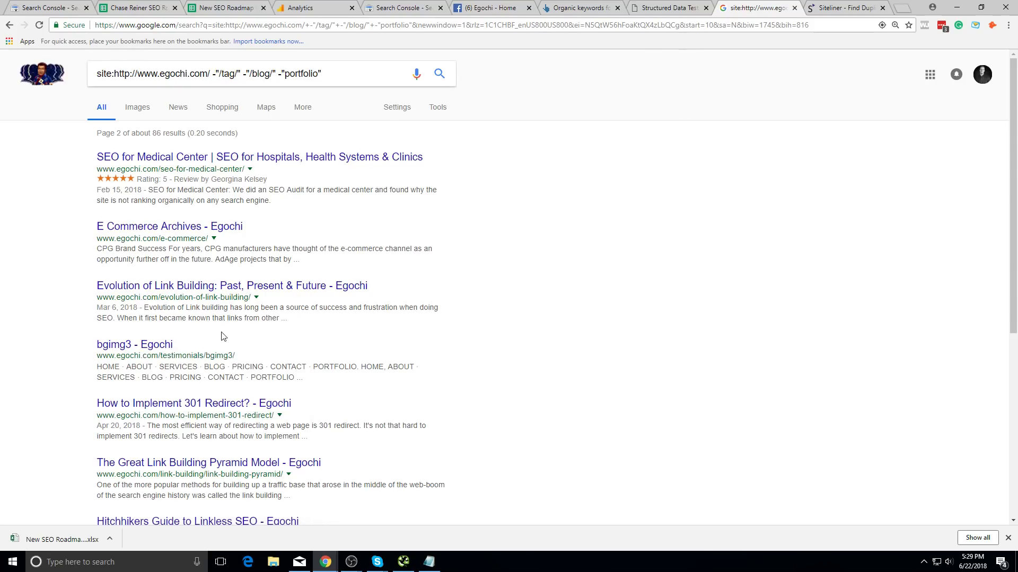
right_click(159, 346)
left_click(180, 348)
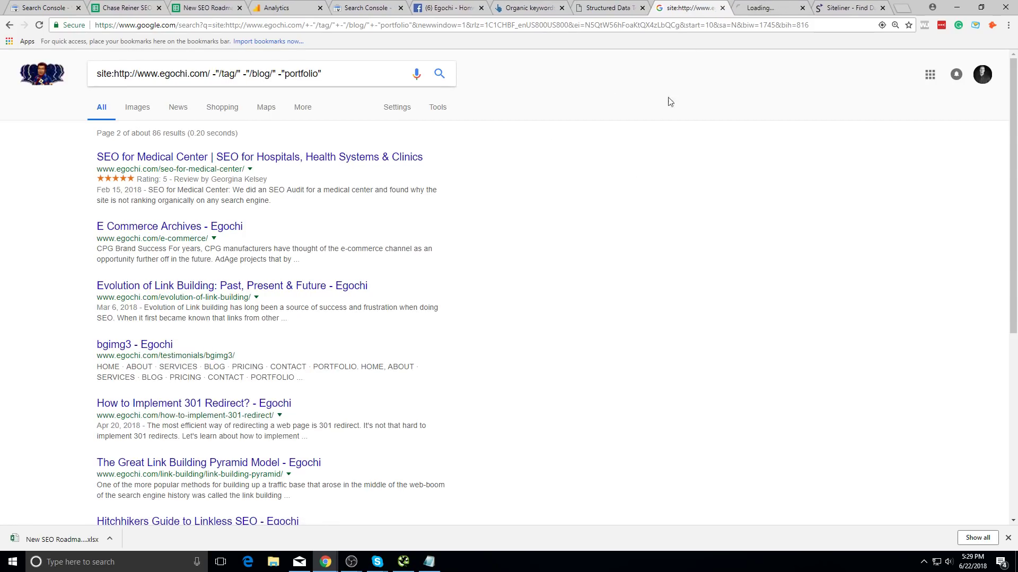
left_click(772, 6)
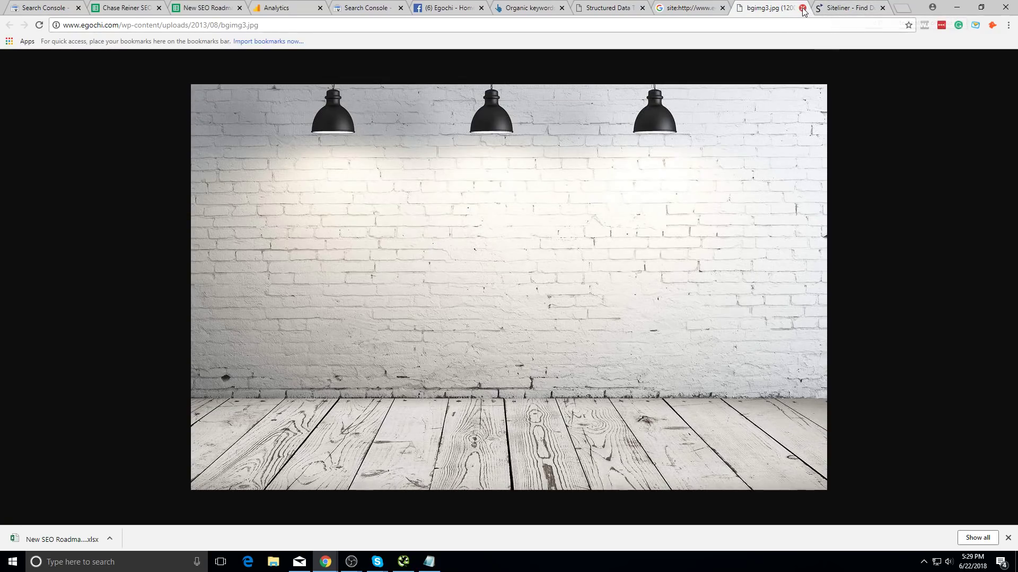
left_click(802, 8)
- Go to the third results page, check the first attachment result in a new tab, and close that tab
scroll(483, 273, "down", 6)
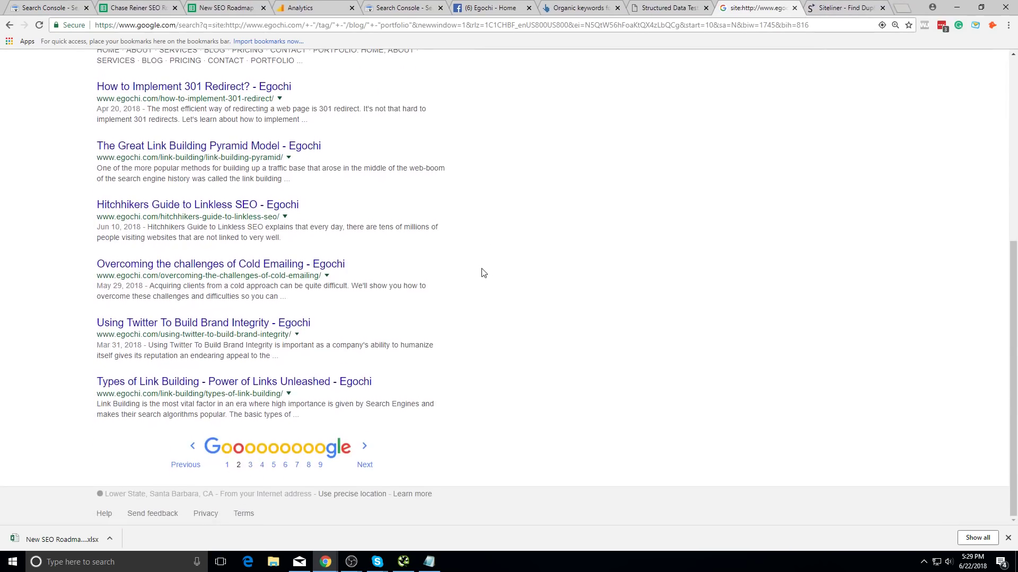
left_click(365, 464)
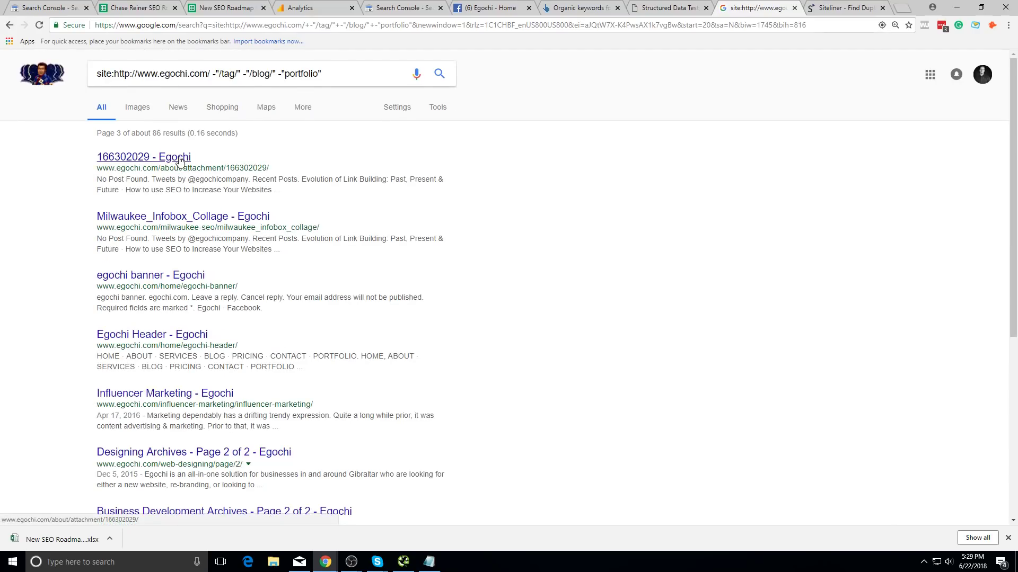
right_click(175, 157)
left_click(201, 163)
left_click(742, 6)
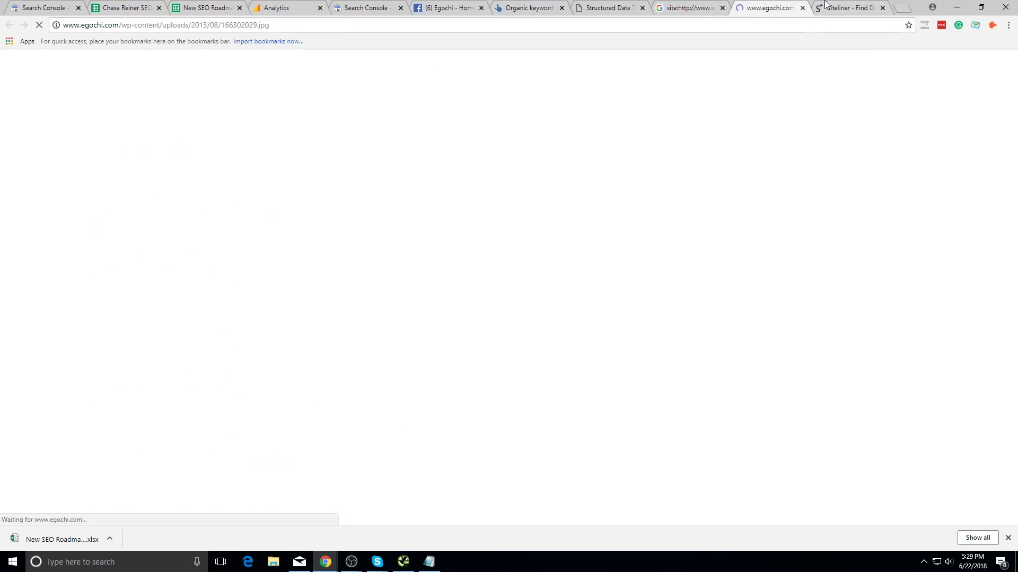
left_click(802, 8)
- Look through the rest of the third results page and the fourth, and open the backlinks_Blog-01 result in a new tab
scroll(424, 421, "down", 5)
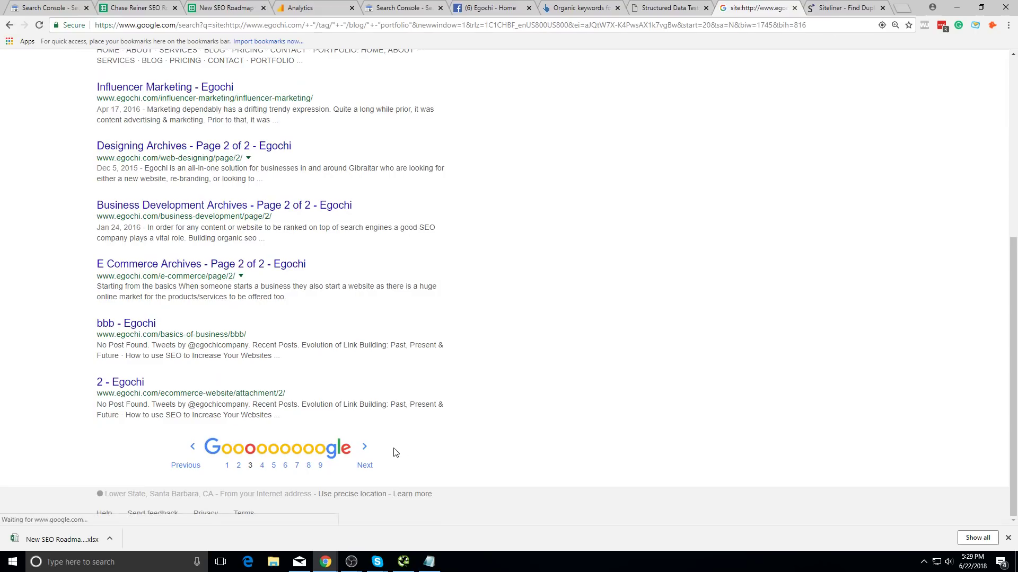
left_click(364, 462)
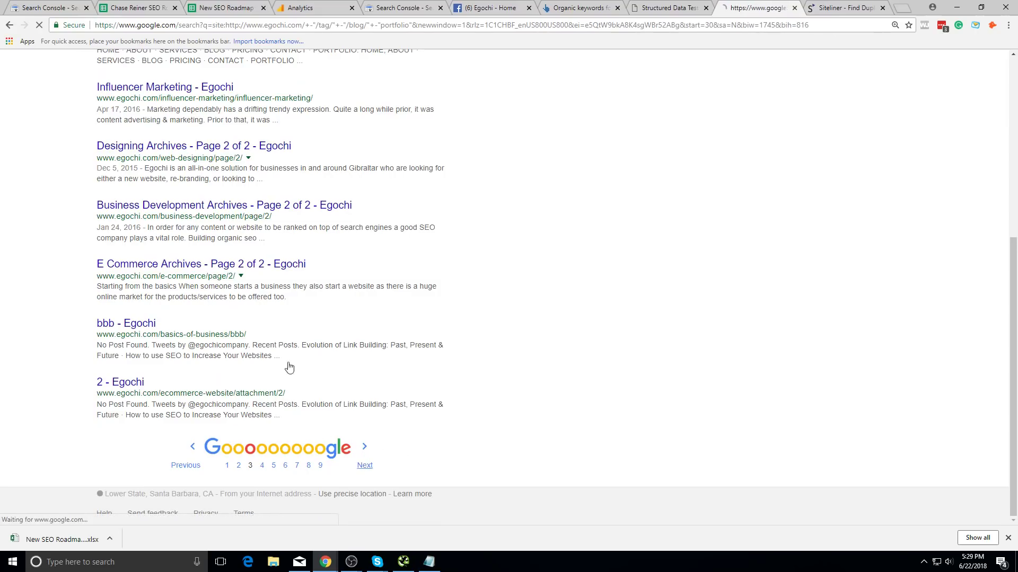
scroll(312, 286, "down", 5)
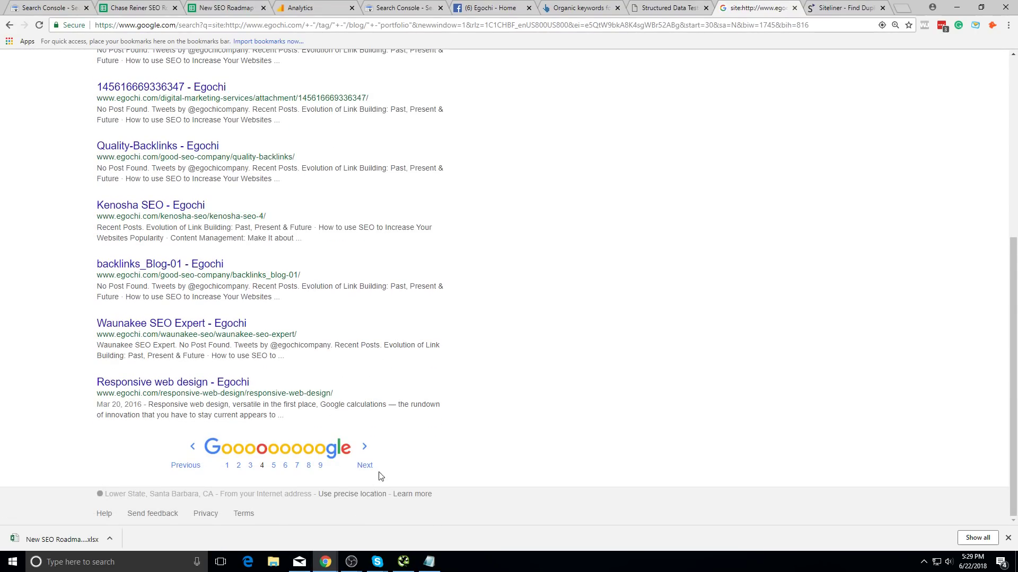
middle_click(159, 264)
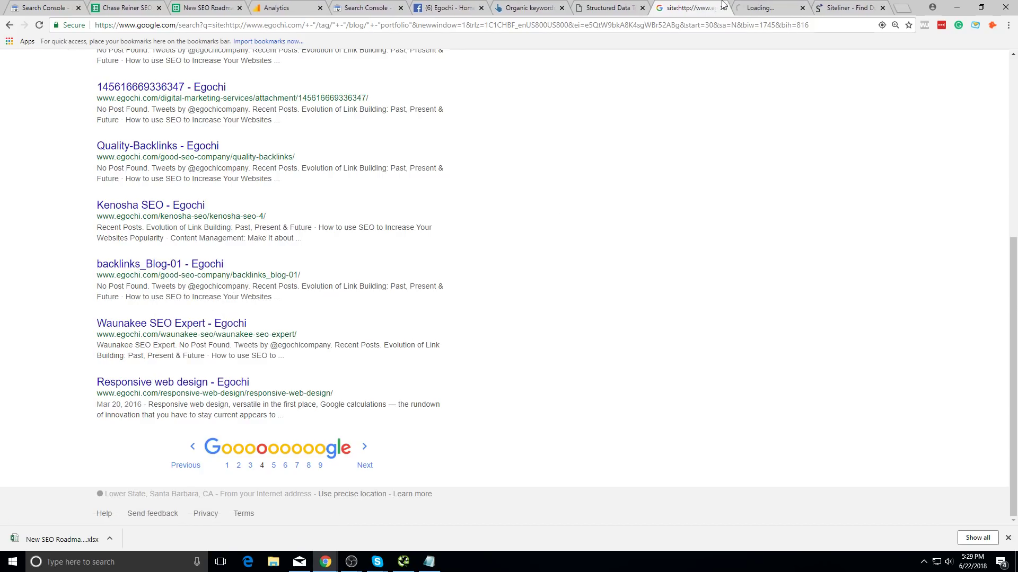
- Close the extra backlinks page and review the following pages of Google's indexed results for egochi.com
left_click(769, 8)
left_click(801, 7)
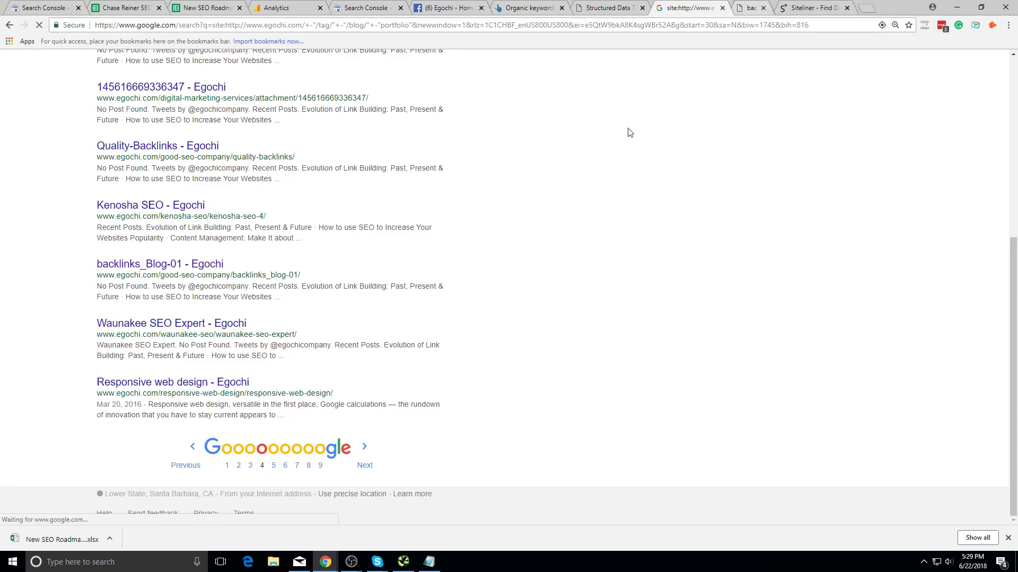
left_click(354, 457)
scroll(166, 166, "down", 8)
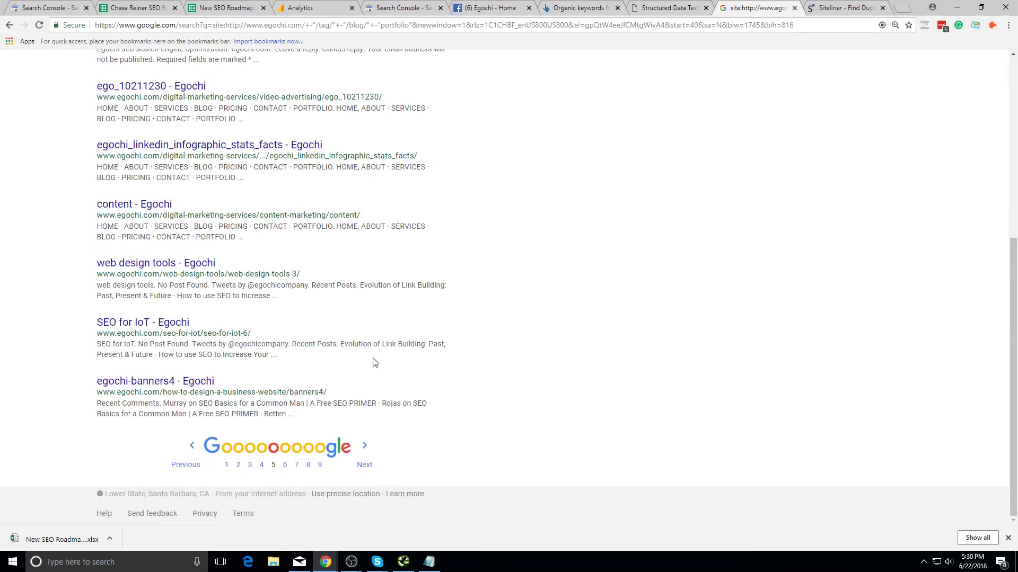
left_click(364, 461)
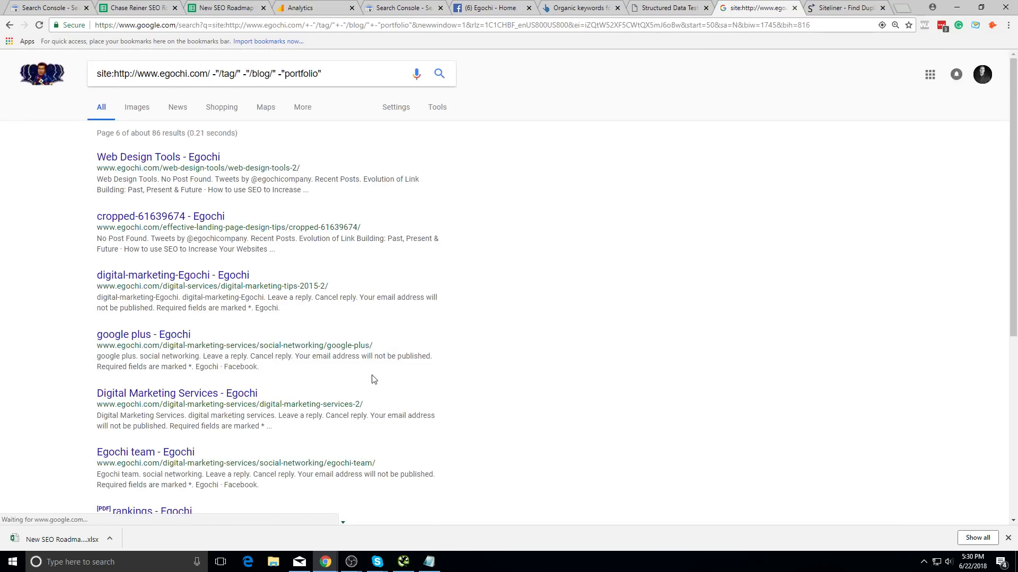
scroll(364, 397, "down", 8)
left_click(371, 457)
left_click(265, 3)
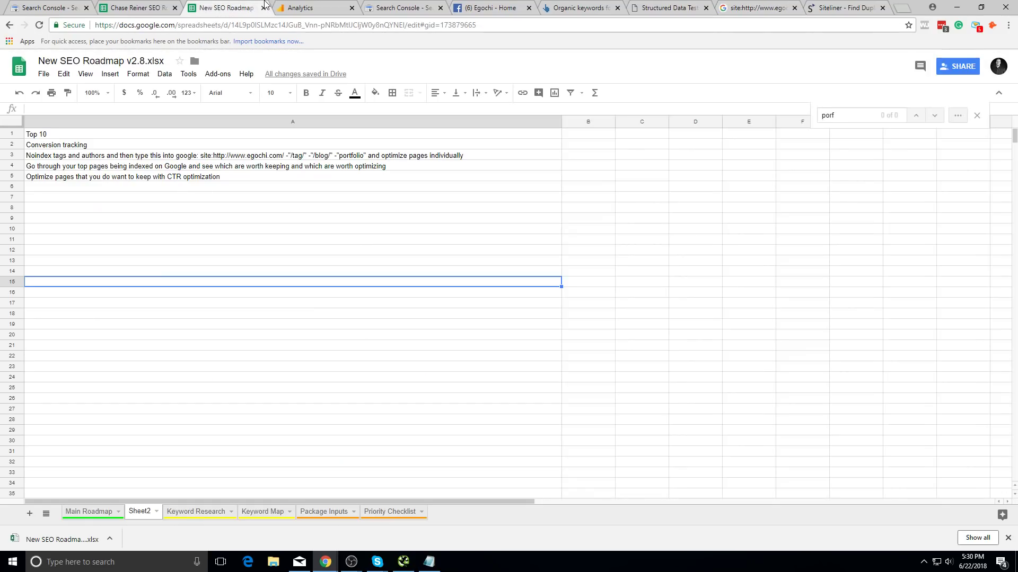
left_click(128, 8)
left_click(384, 7)
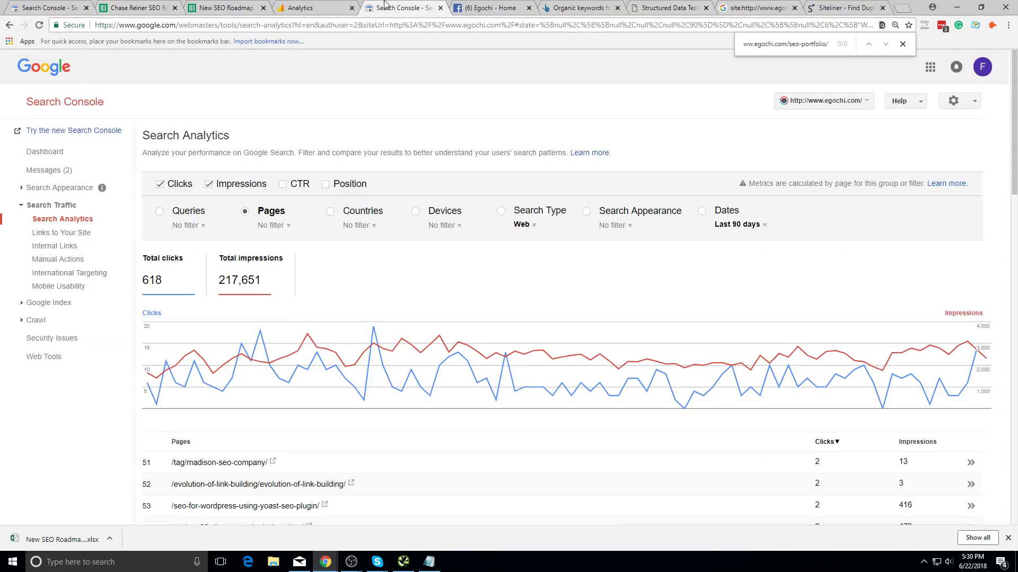
left_click(292, 6)
left_click(226, 6)
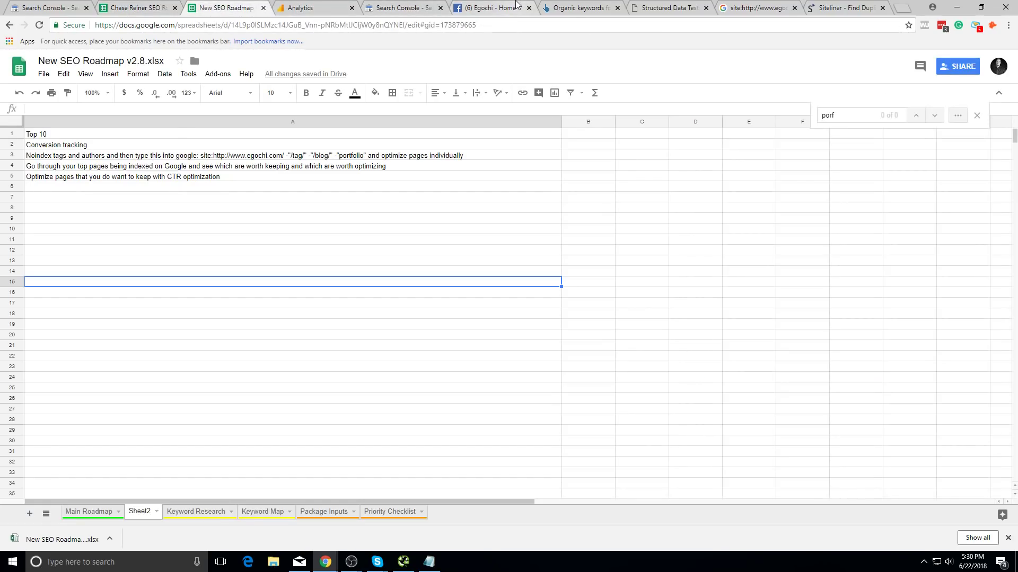
left_click(752, 7)
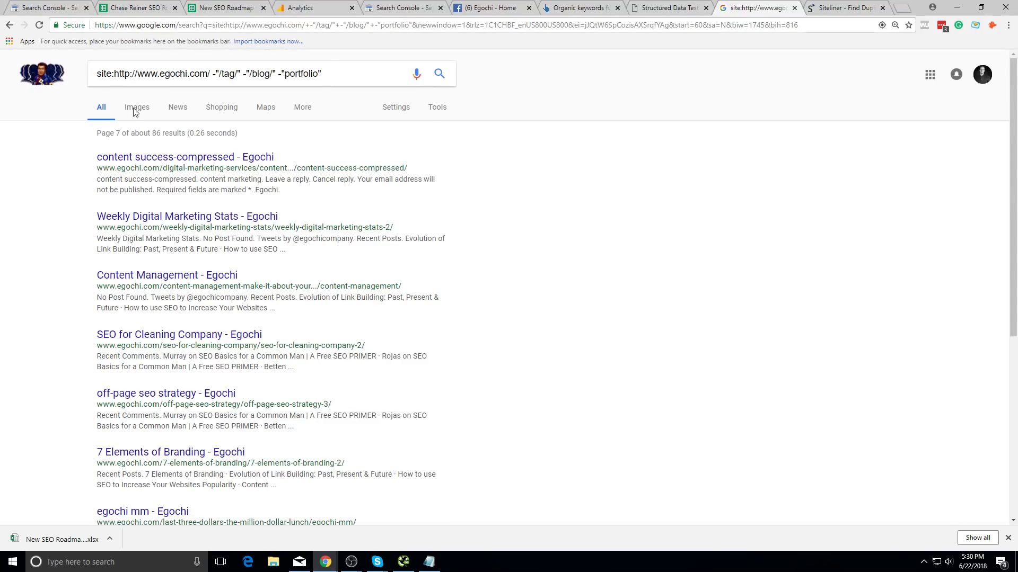
- Open the egochi.com website and look over its blog page
left_click(32, 81)
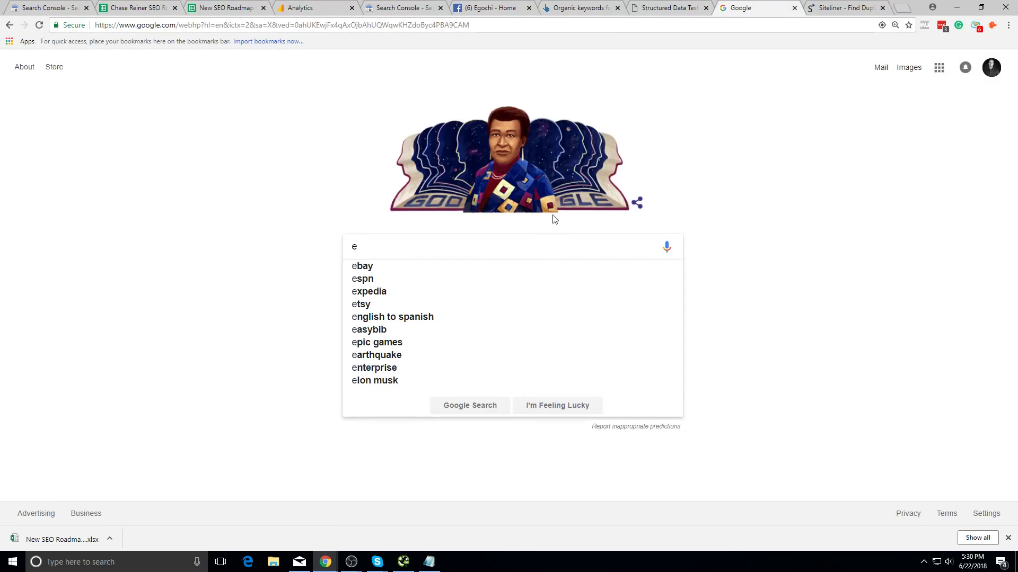
left_click(549, 24)
type("eg")
key("Return")
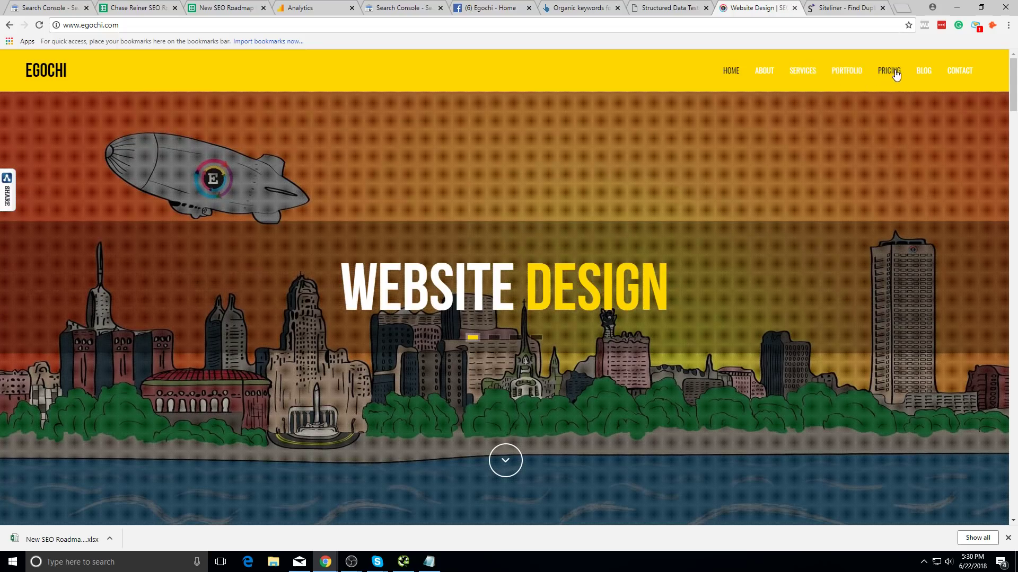
left_click(929, 70)
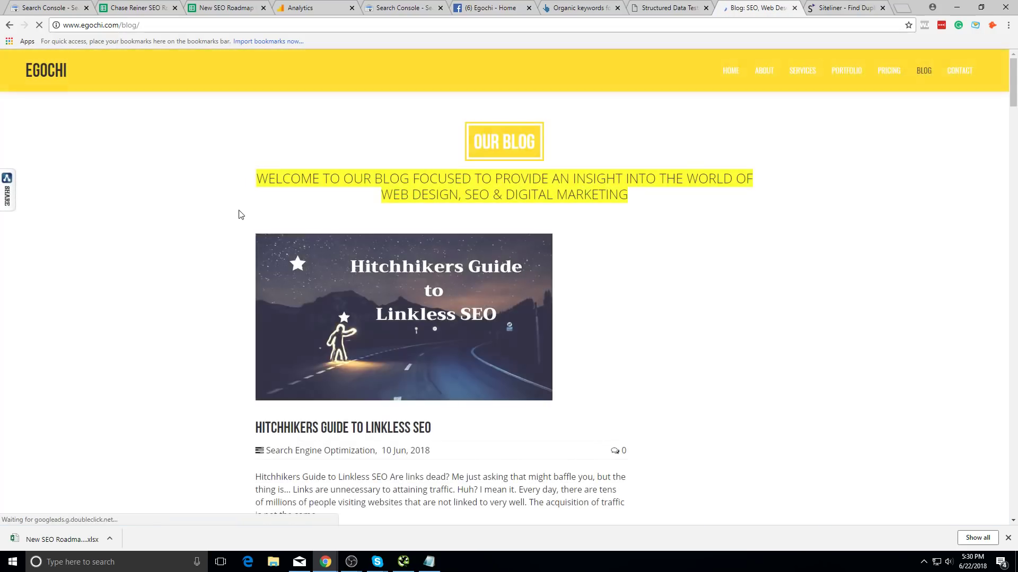
scroll(356, 307, "down", 4)
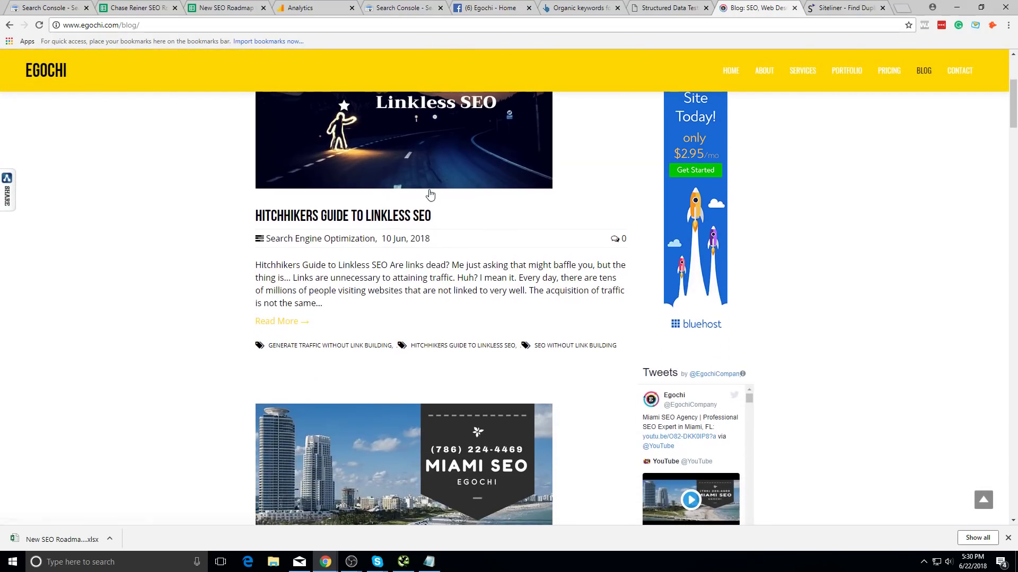
scroll(431, 202, "up", 4)
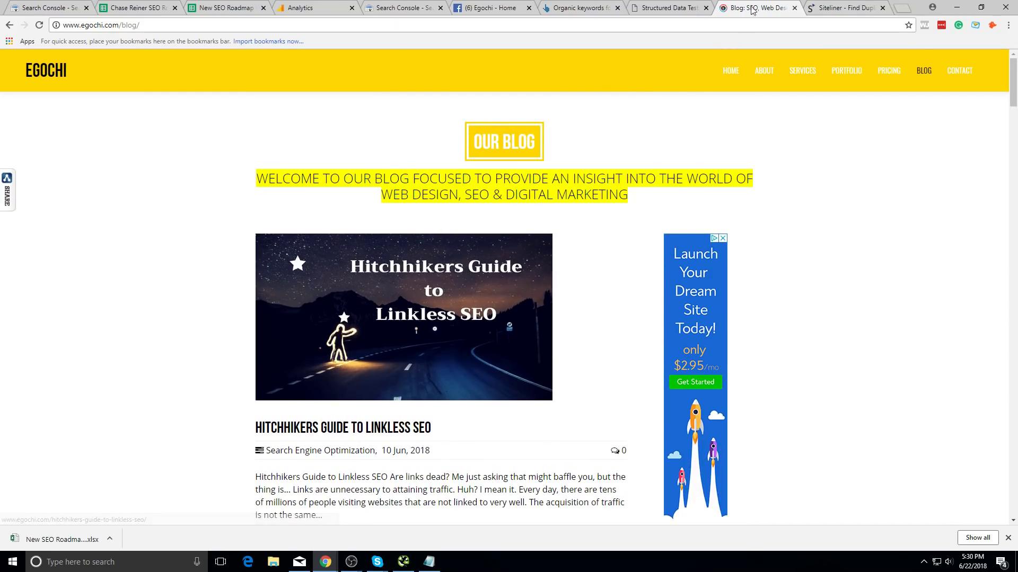
- In the Main Roadmap sheet of New SEO Roadmap v2.8, set the Indexation status of Product Tags and Dates to x
left_click(670, 8)
left_click(487, 7)
left_click(402, 6)
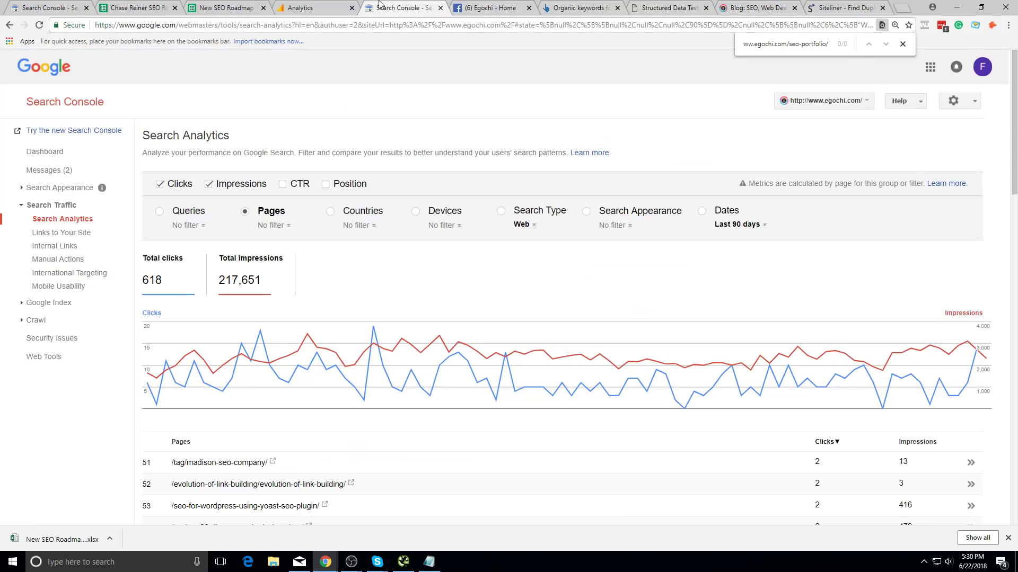
left_click(329, 6)
left_click(223, 7)
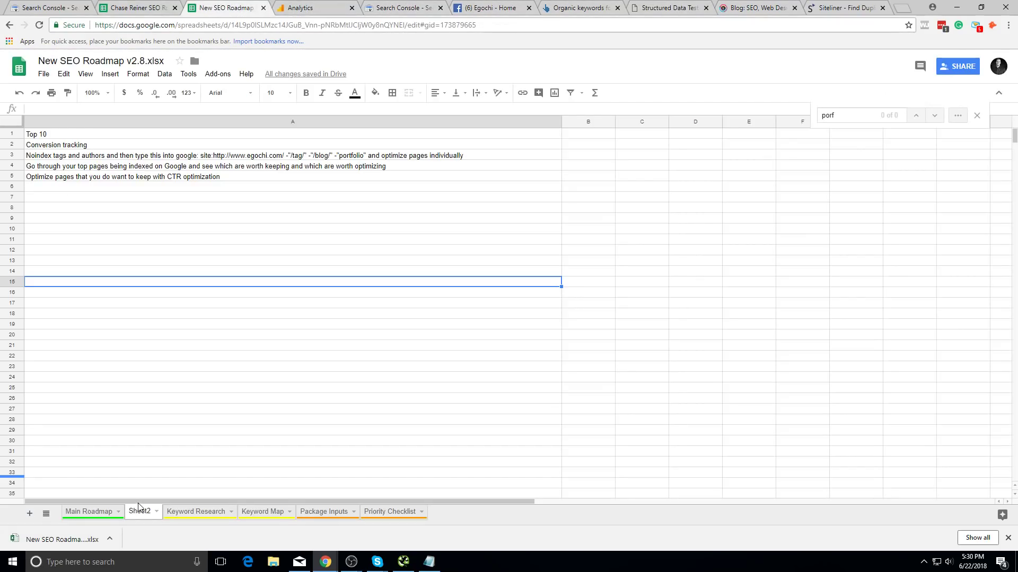
left_click(92, 512)
left_click(180, 391)
scroll(197, 397, "down", 3)
scroll(197, 397, "down", 4)
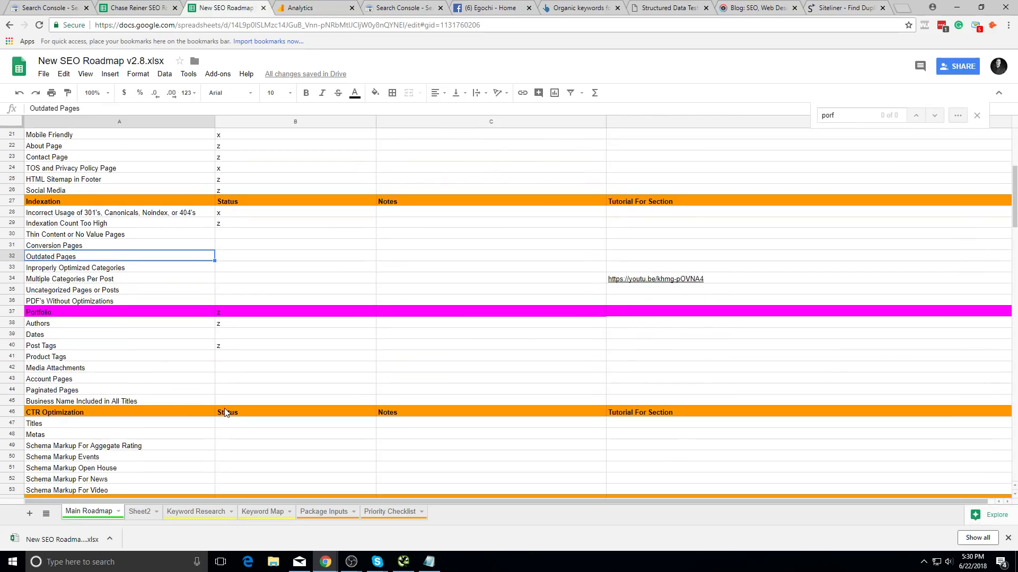
left_click(232, 356)
type("x")
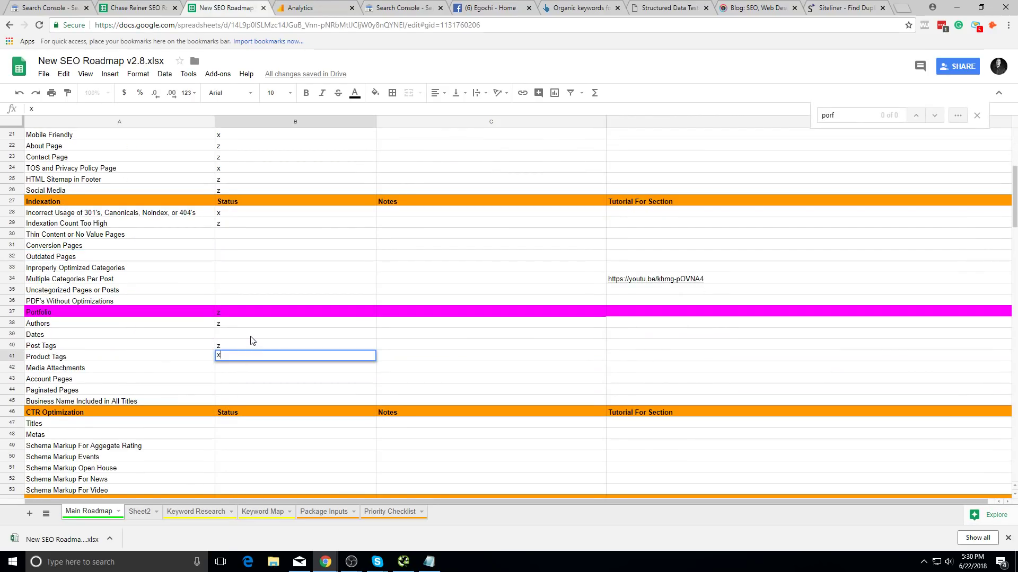
left_click(251, 337)
type("x")
- Set the status of Account Pages to x and of Media Attachments to z
left_click(239, 365)
left_click(233, 380)
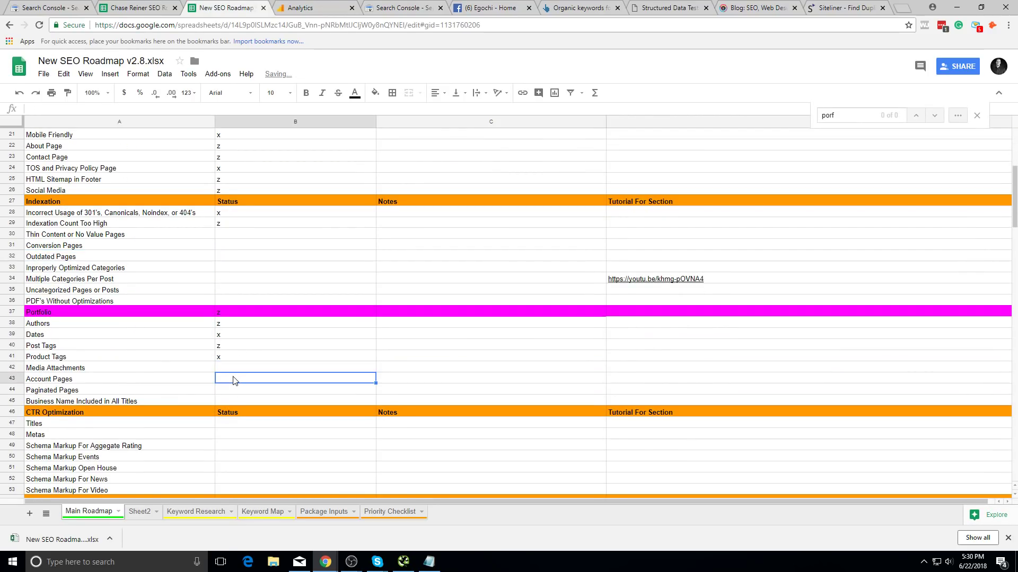
type("x")
left_click(243, 370)
type("z")
key("Return")
- Set the status of Paginated Pages and Business Name Included in All Titles to x
left_click(234, 391)
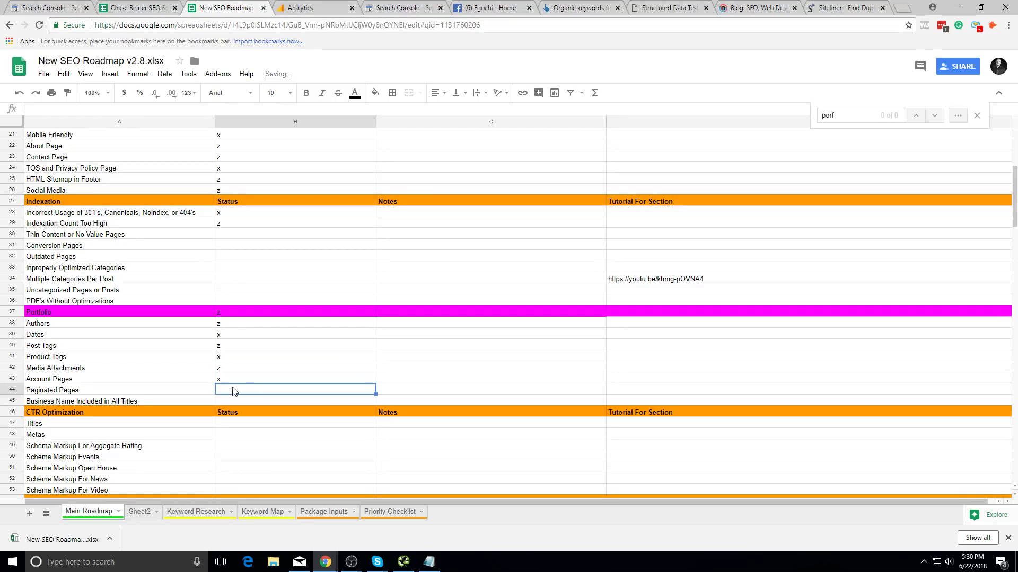
type("x")
left_click(229, 401)
type("x")
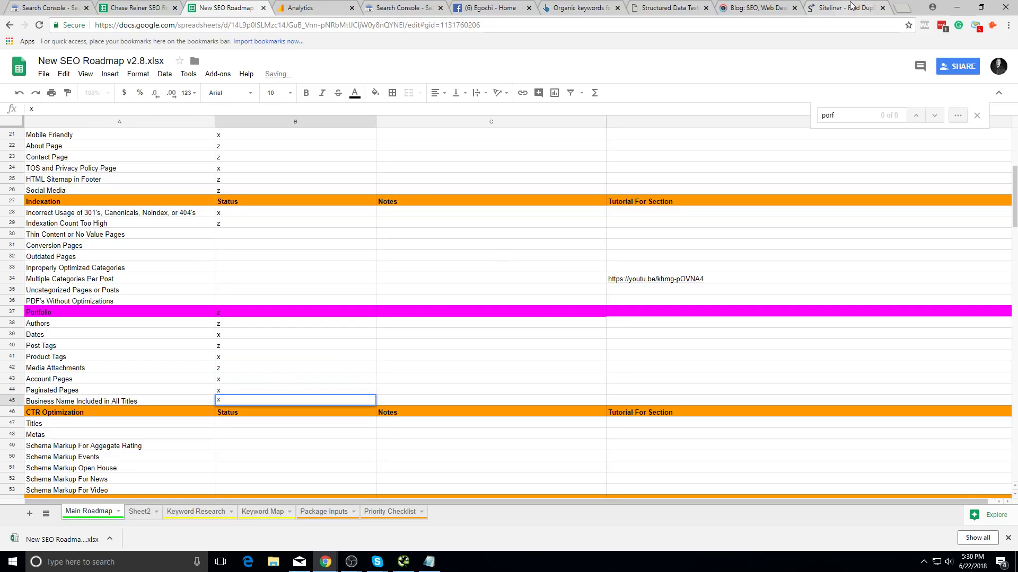
left_click(747, 6)
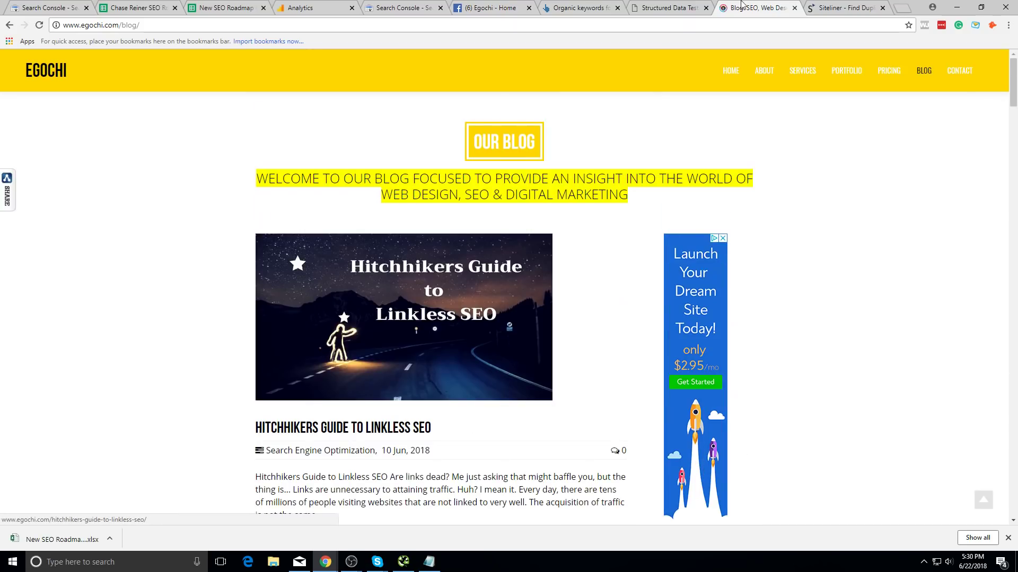
left_click(843, 7)
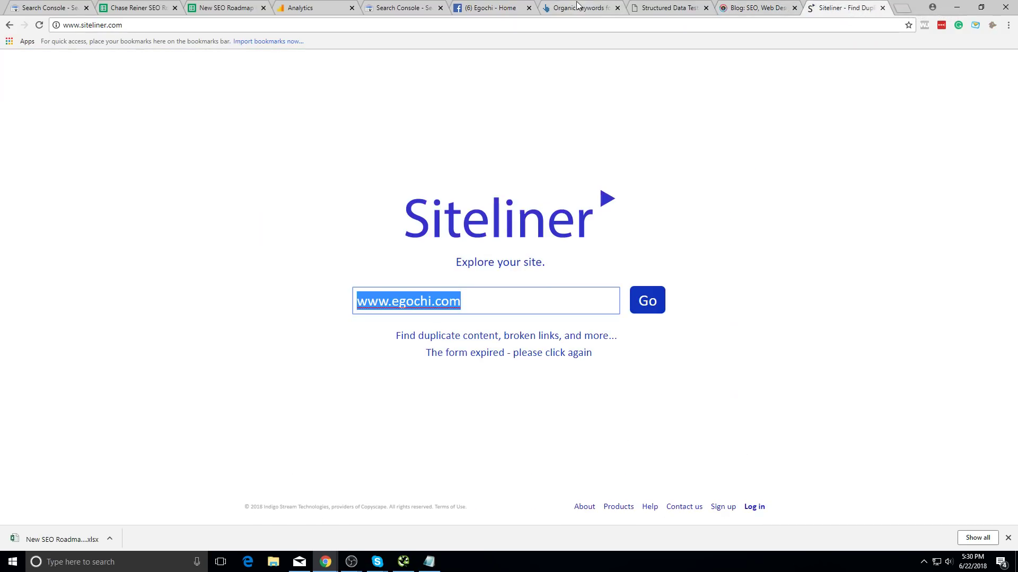
- Back in the roadmap spreadsheet, set the CTR Optimization status of Titles and Metas to z
left_click(225, 8)
left_click(106, 212)
scroll(234, 292, "down", 2)
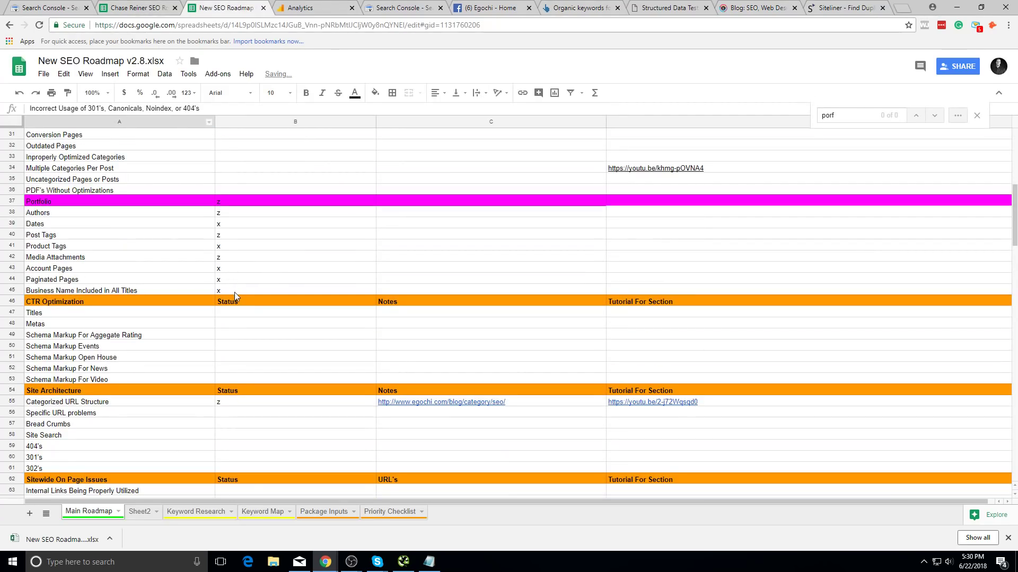
scroll(234, 296, "up", 4)
scroll(236, 396, "down", 2)
scroll(241, 350, "down", 2)
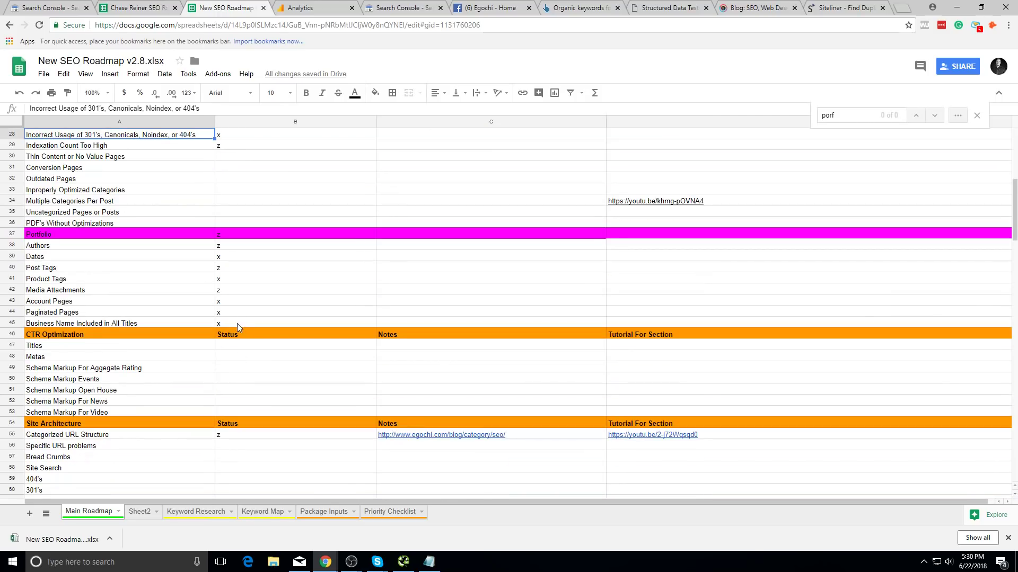
left_click(233, 345)
type("z")
key("Return")
type("z")
left_click(251, 378)
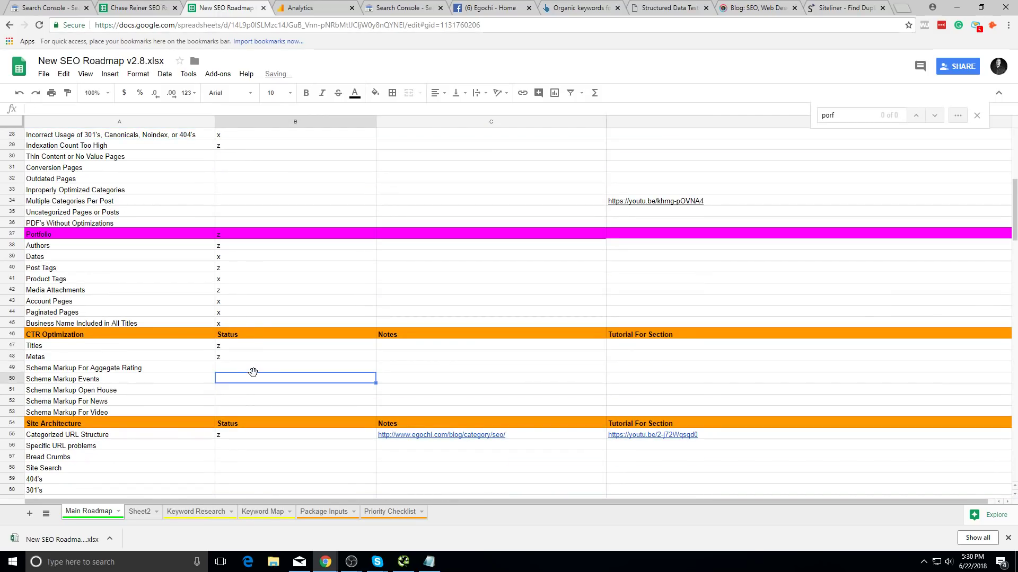
- Switch to Screaming Frog SEO Spider, filter the internal URLs to HTML and examine their page titles
key("alt+Tab")
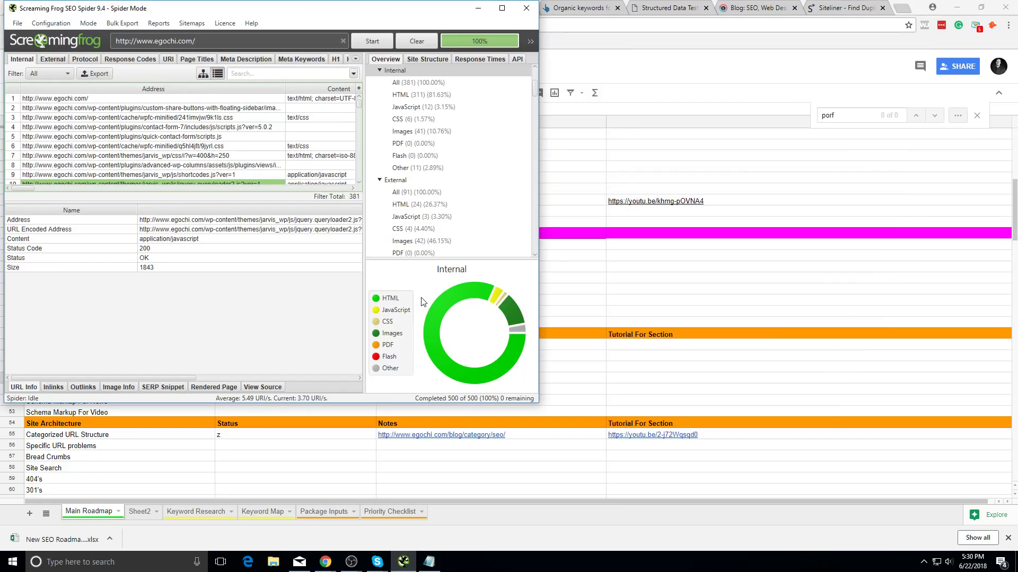
left_click(40, 78)
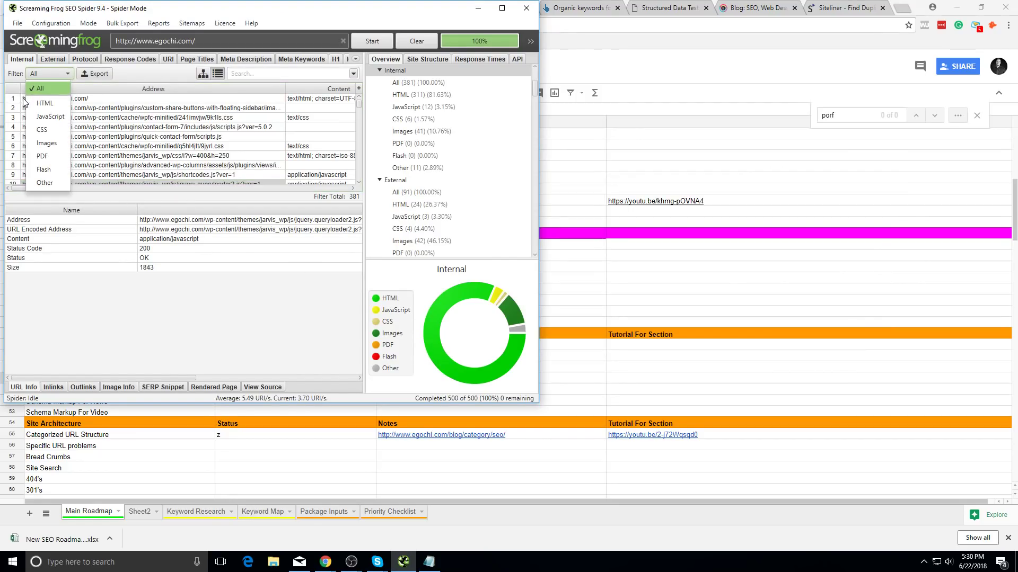
left_click(43, 100)
left_click(200, 146)
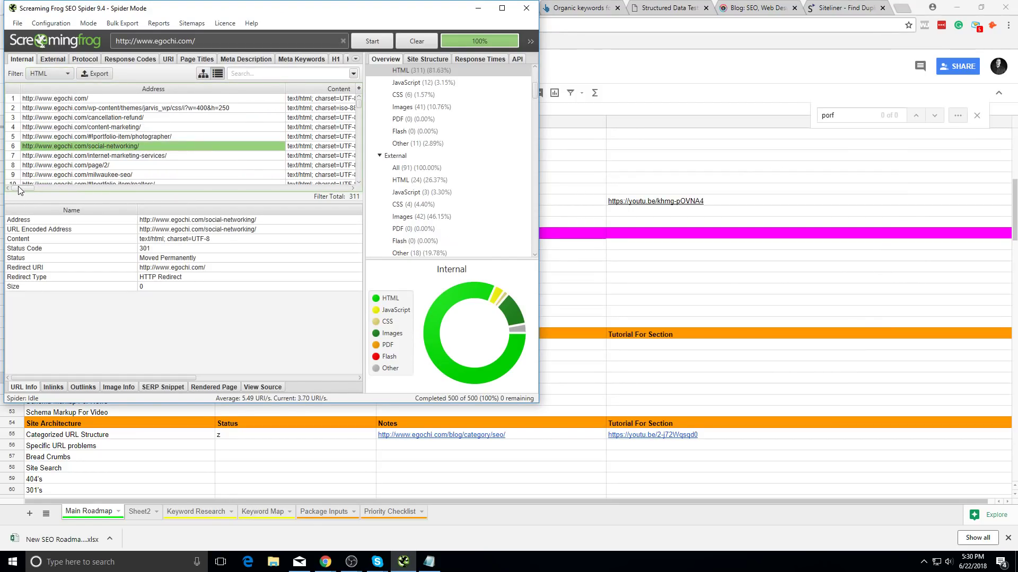
left_click_drag(18, 189, 53, 188)
- List the pages with missing meta descriptions in the crawl and look through their URLs
scroll(456, 169, "down", 5)
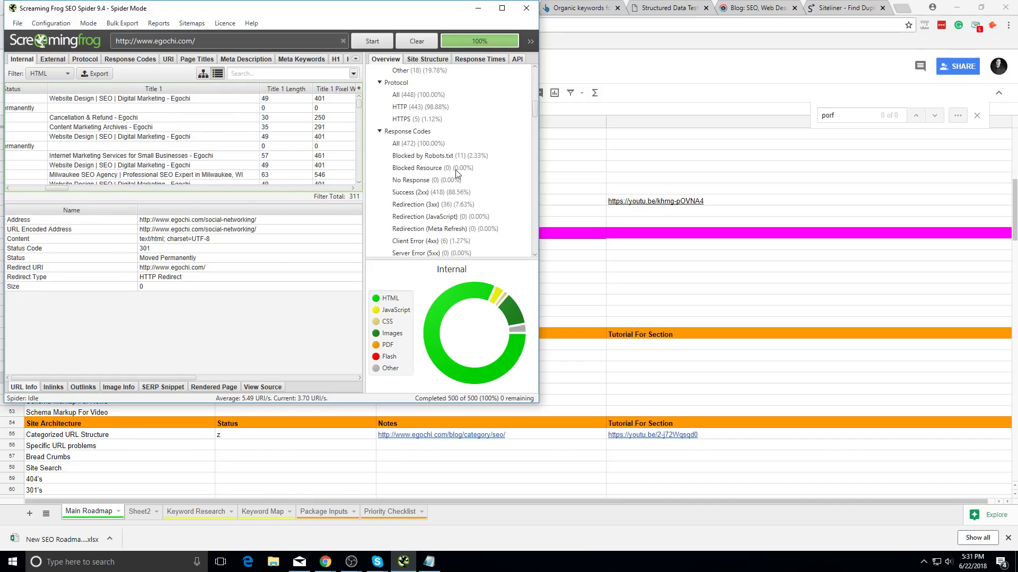
scroll(456, 172, "down", 10)
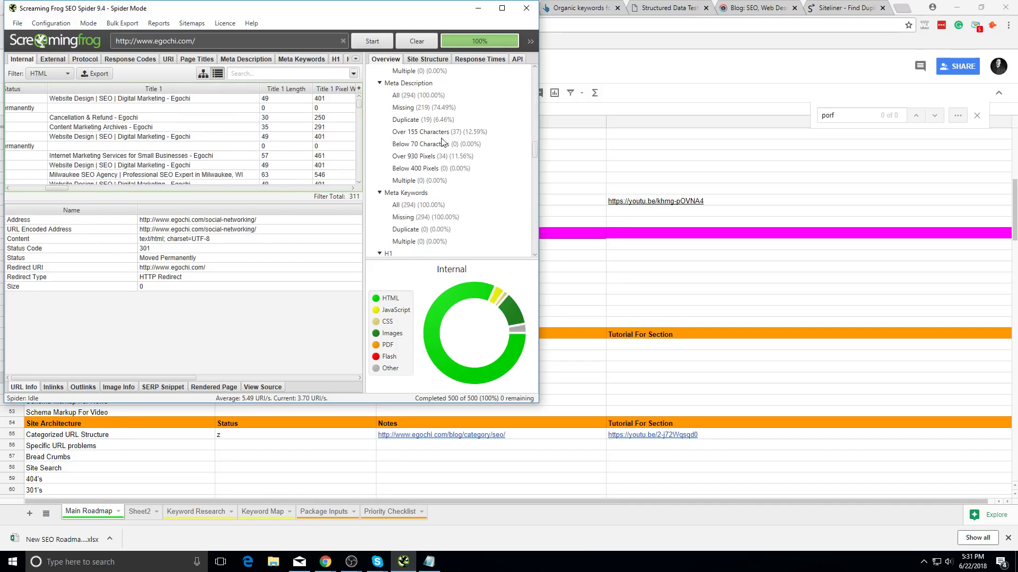
left_click(424, 108)
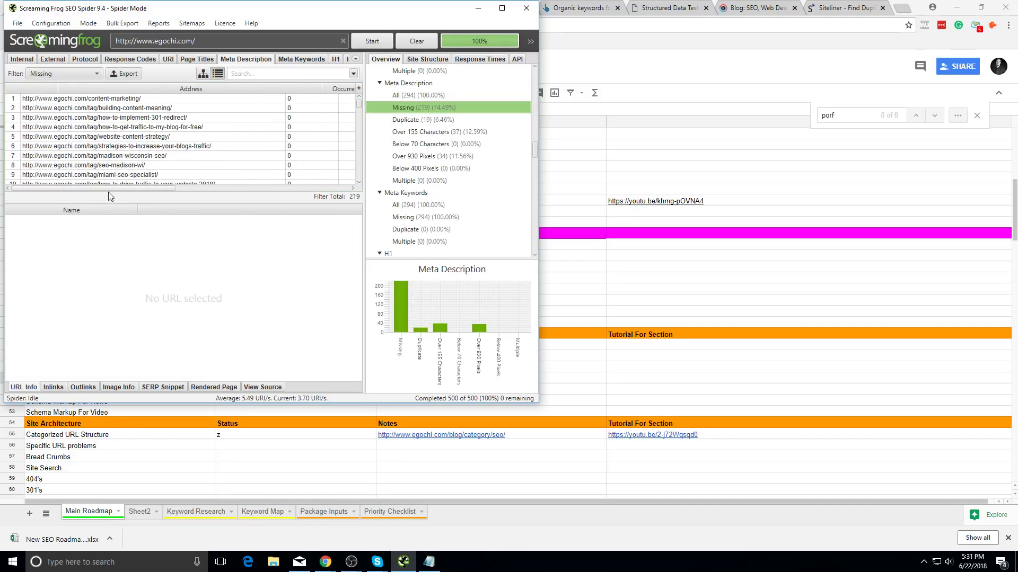
left_click_drag(108, 189, 139, 187)
scroll(167, 175, "down", 11)
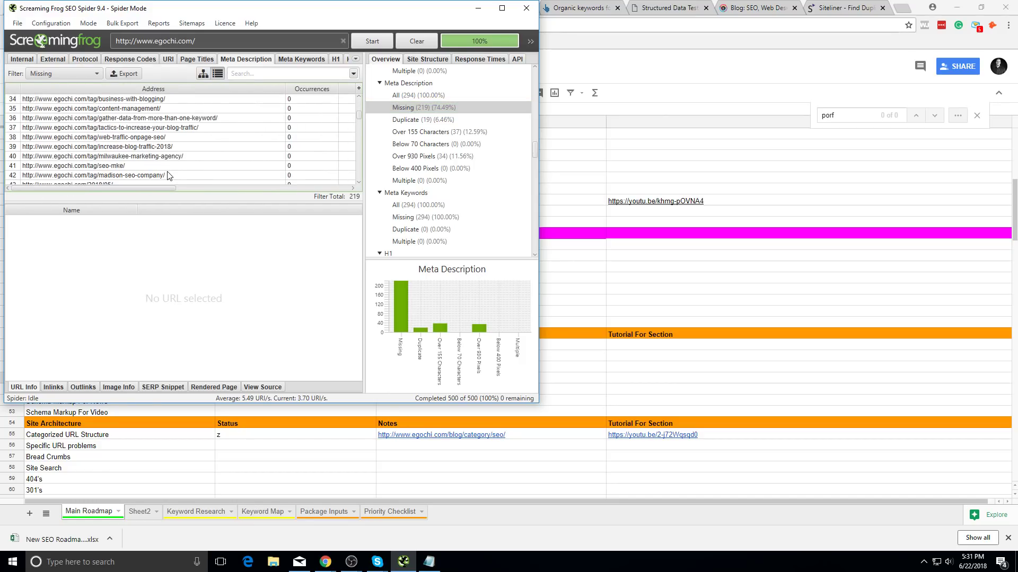
scroll(207, 141, "down", 20)
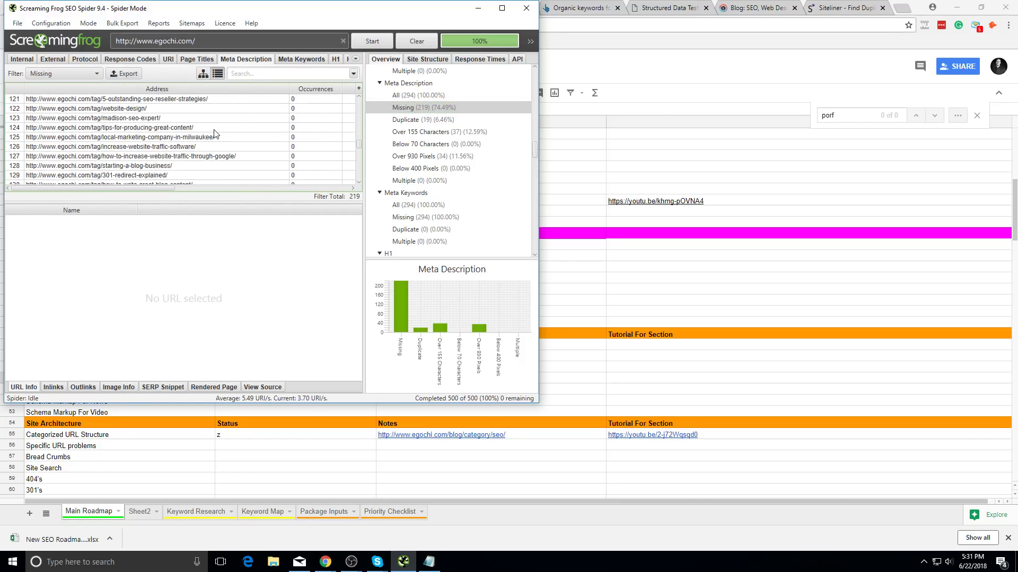
scroll(210, 144, "down", 18)
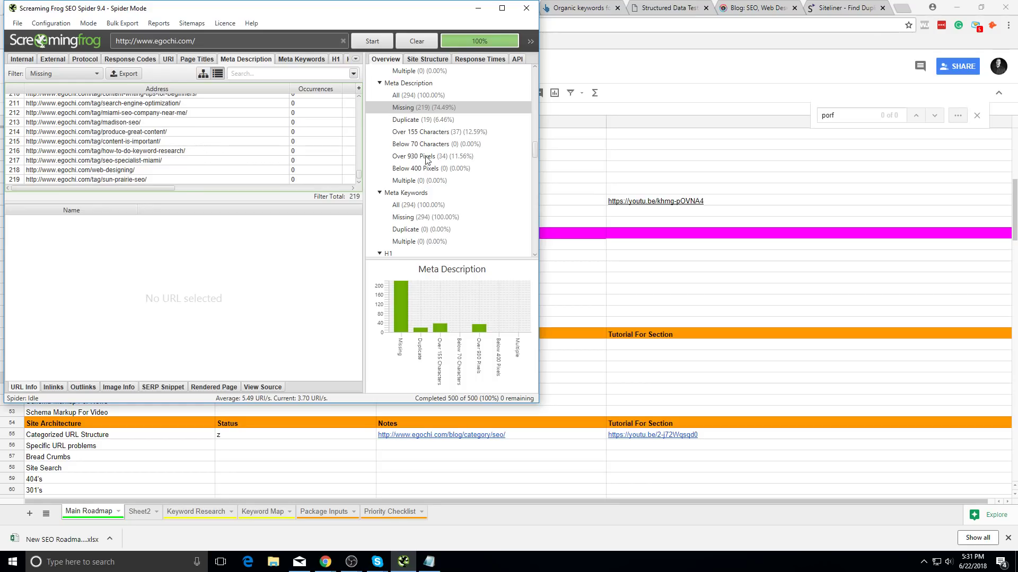
- Back in the roadmap spreadsheet, set the status of all five Schema Markup items under CTR Optimization, Aggregate Rating through Video, to x
left_click(599, 149)
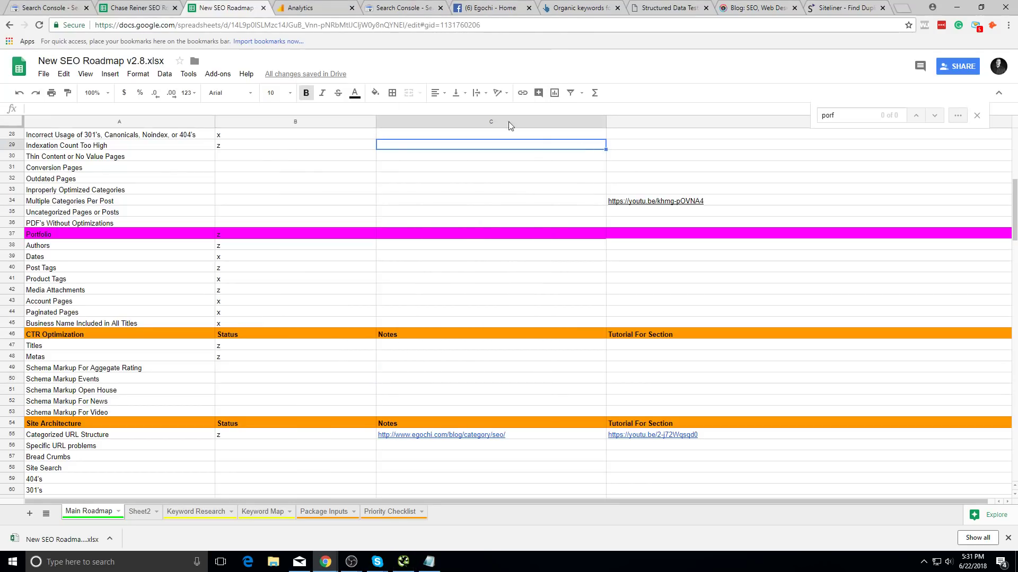
left_click(178, 7)
left_click(215, 7)
left_click(243, 391)
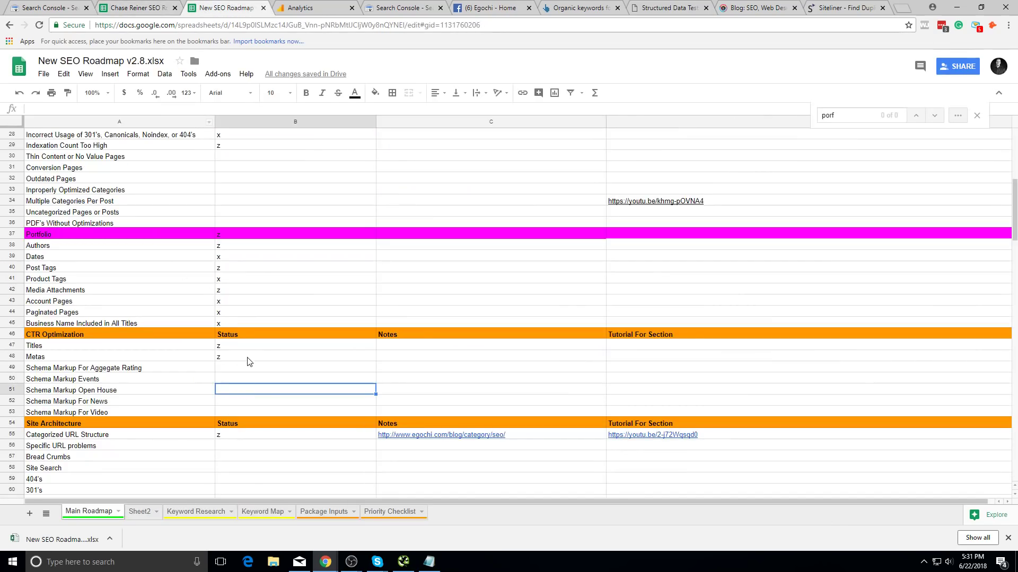
left_click(241, 369)
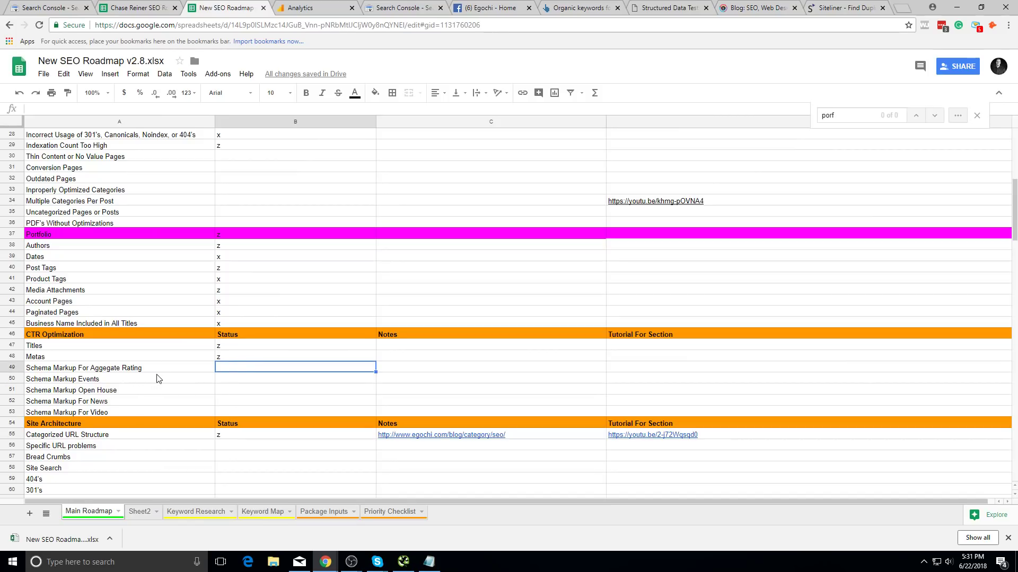
type("x")
left_click(222, 380)
type("x")
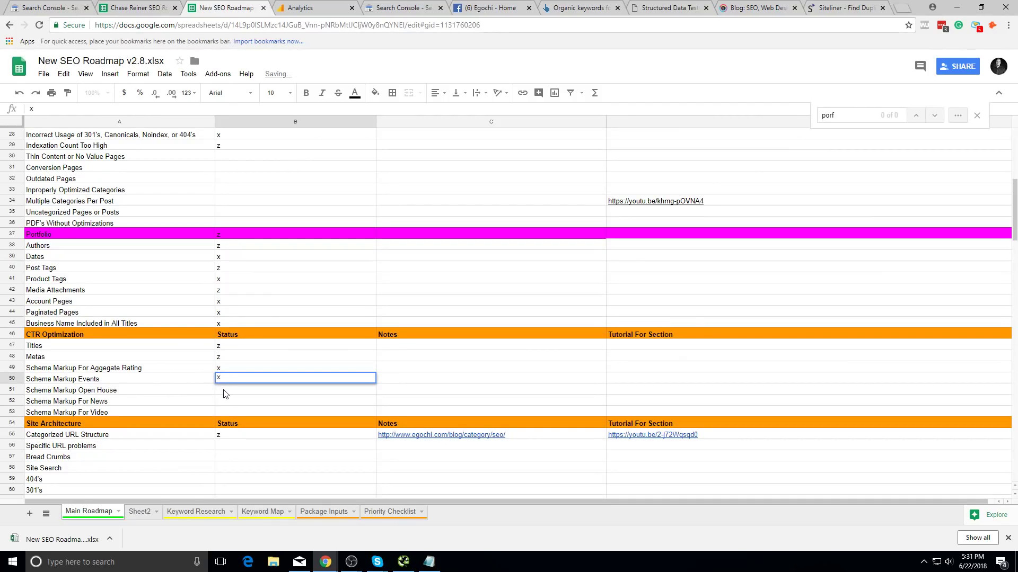
key("Return")
type("x")
key("Return")
type("x")
key("Return")
type("x")
left_click(241, 445)
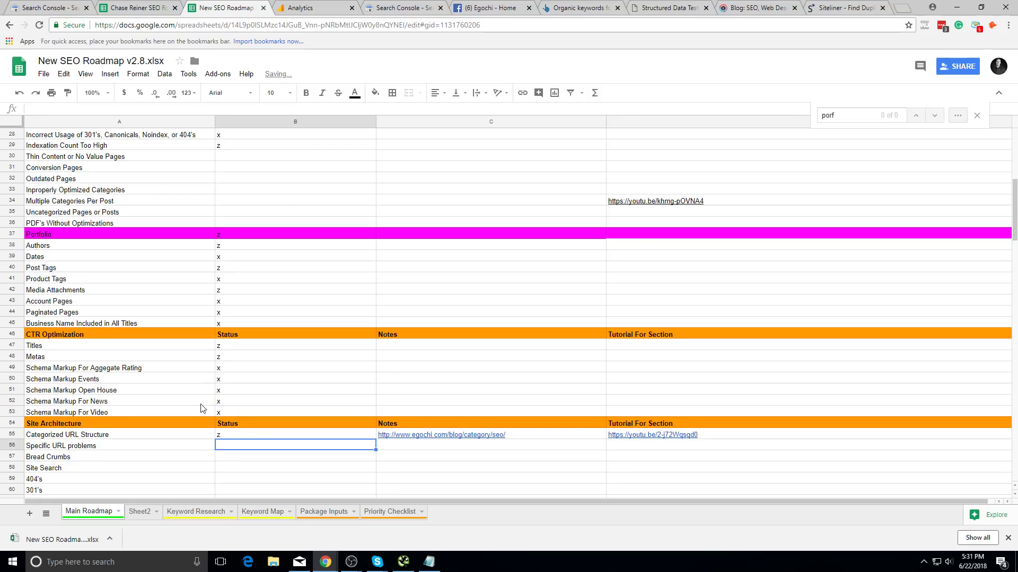
left_click(201, 405)
key("Right")
- Delete the last row of the Plugins (Wordpress Only) section, the reminder to ask about ideal plugins
scroll(508, 352, "up", 3)
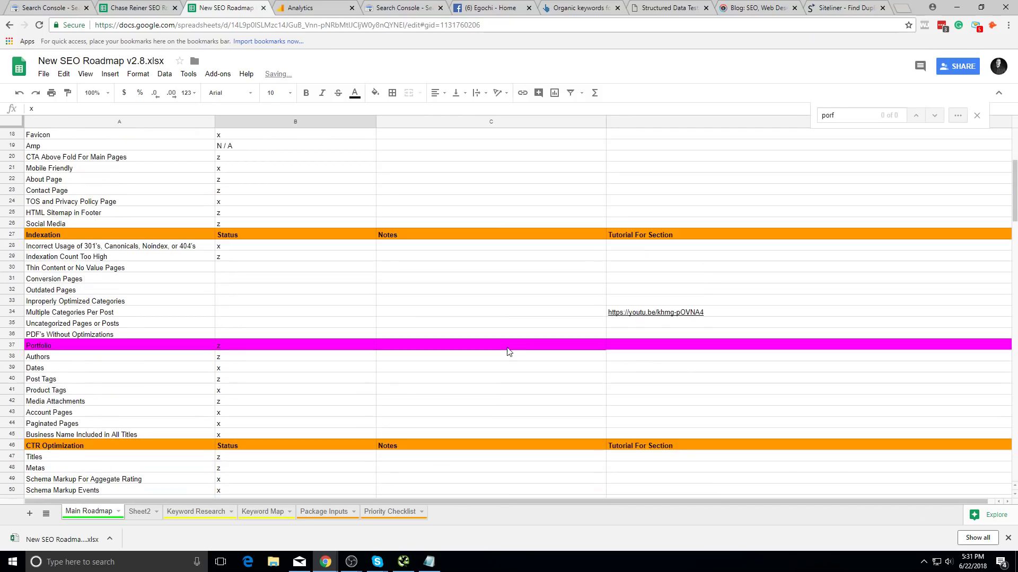
scroll(525, 346, "down", 11)
scroll(202, 374, "down", 10)
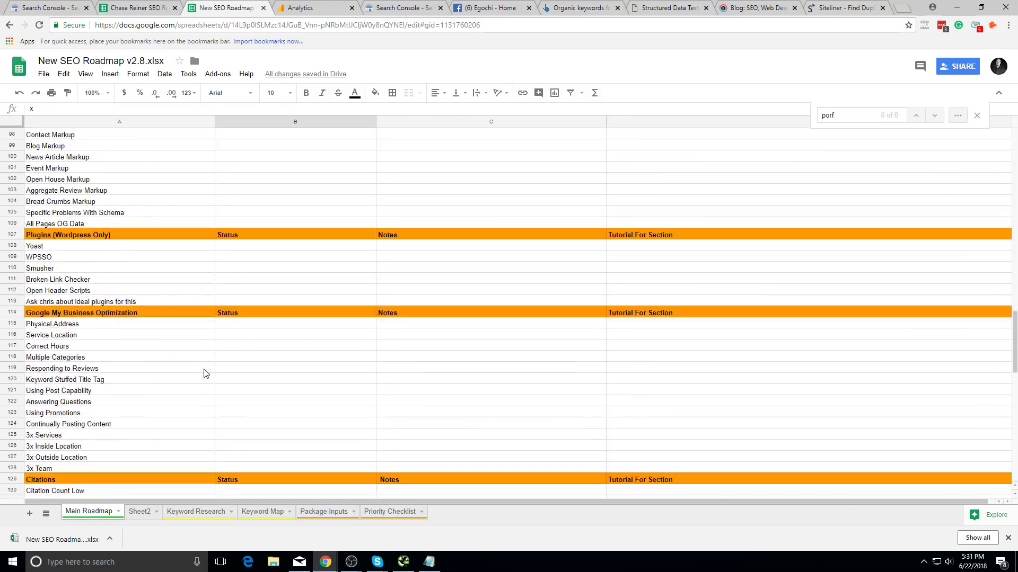
scroll(228, 365, "down", 3)
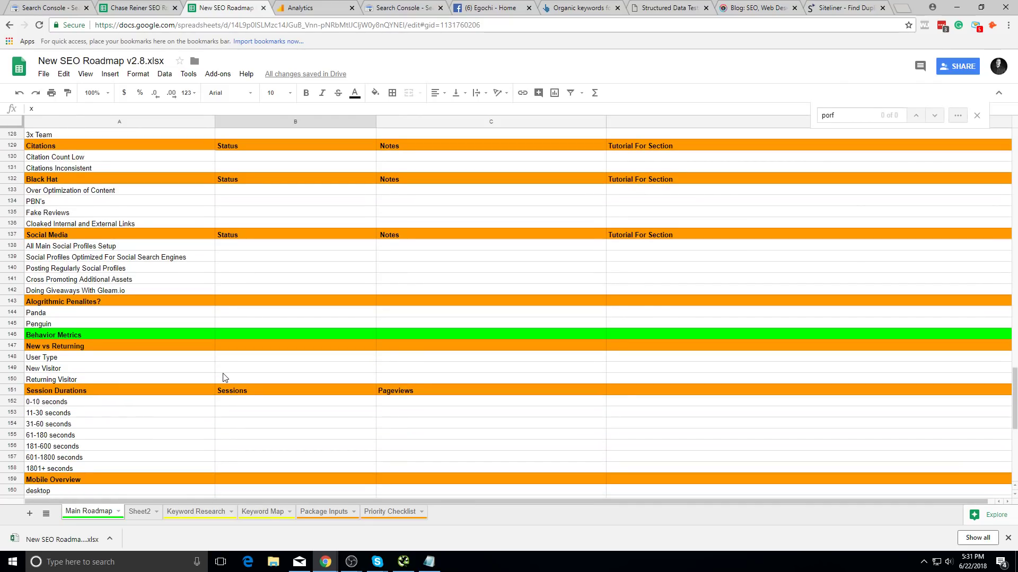
scroll(214, 379, "up", 3)
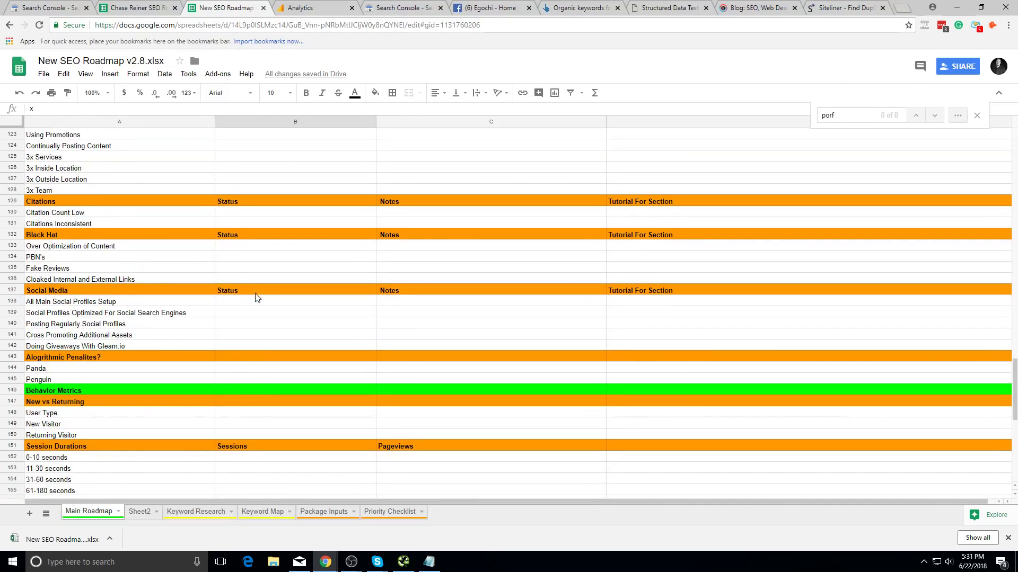
scroll(214, 274, "up", 4)
scroll(200, 304, "down", 2)
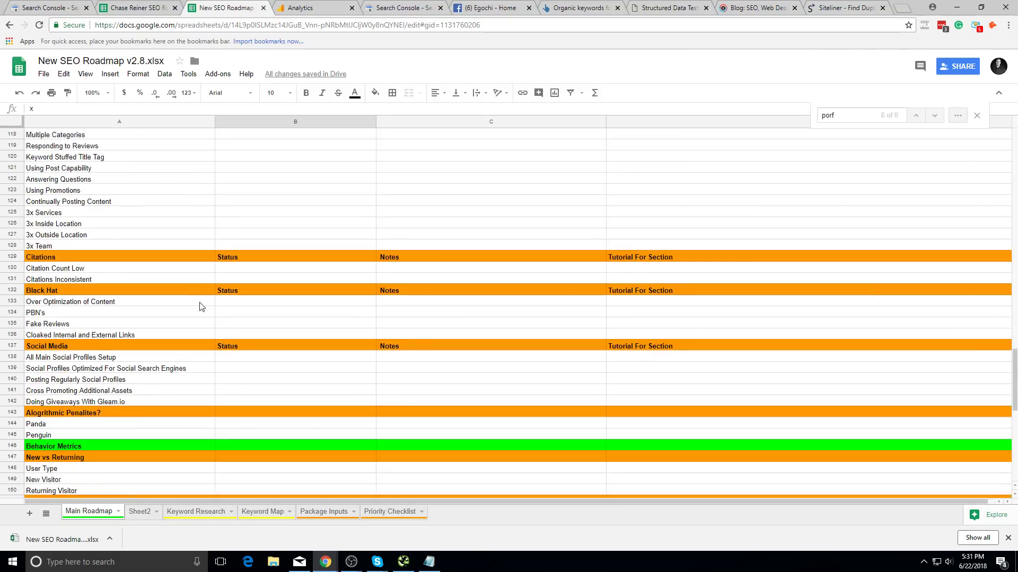
scroll(206, 300, "up", 2)
scroll(207, 300, "up", 2)
right_click(10, 248)
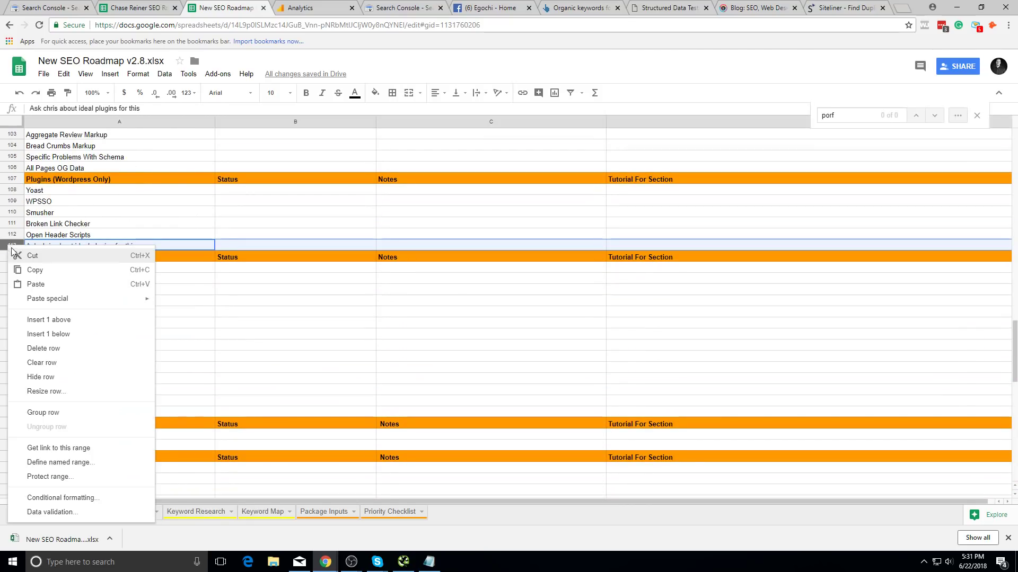
left_click(58, 349)
- In the Plugins (Wordpress Only) section, set the status of WPSSO to z and Yoast to x
left_click(245, 205)
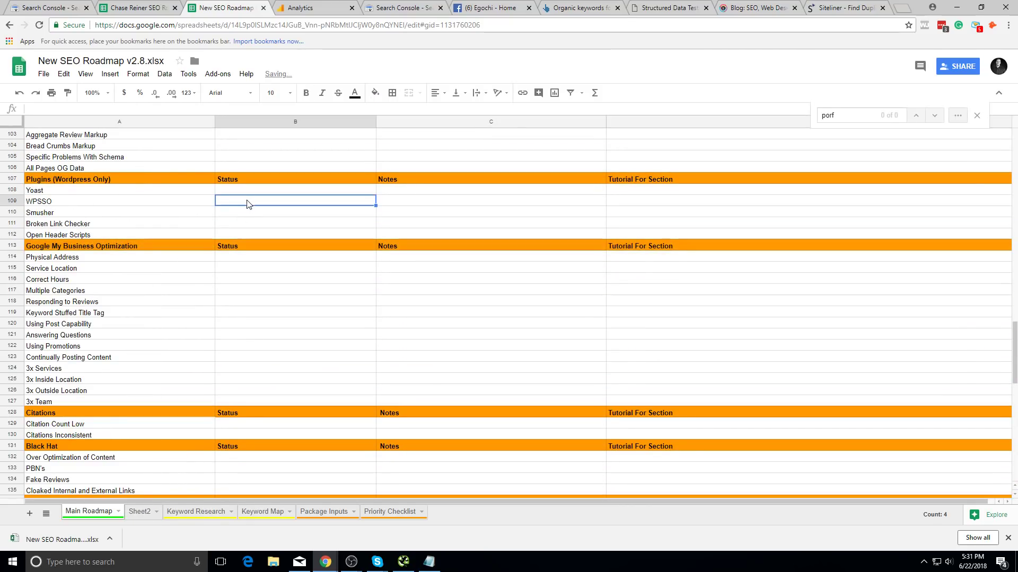
type("z")
key("Down")
key("Down")
left_click(247, 194)
type("x")
key("Down")
key("Down")
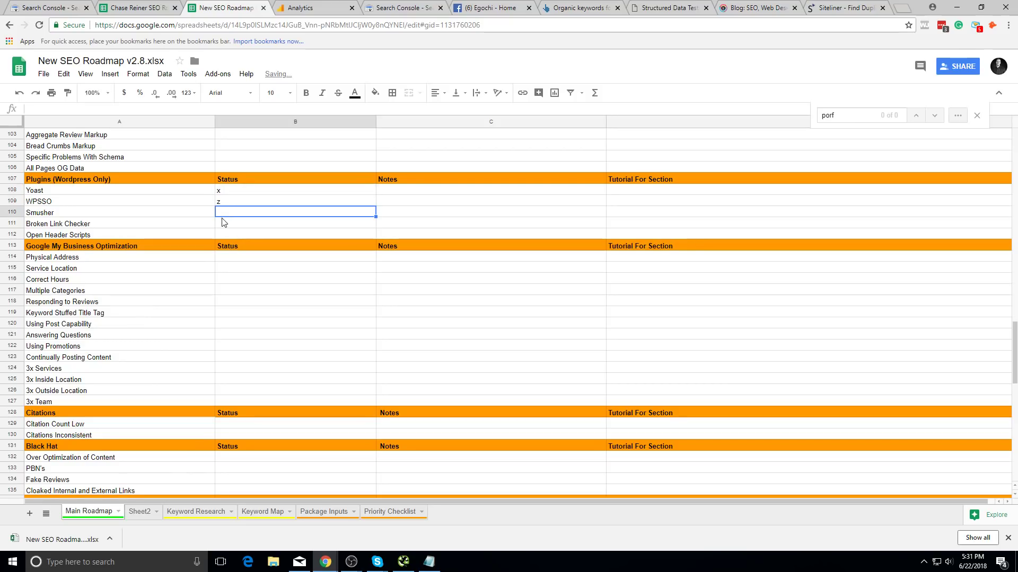
- In the Indexation section, set the status of Thin Content or No Value Pages to z
scroll(356, 323, "up", 10)
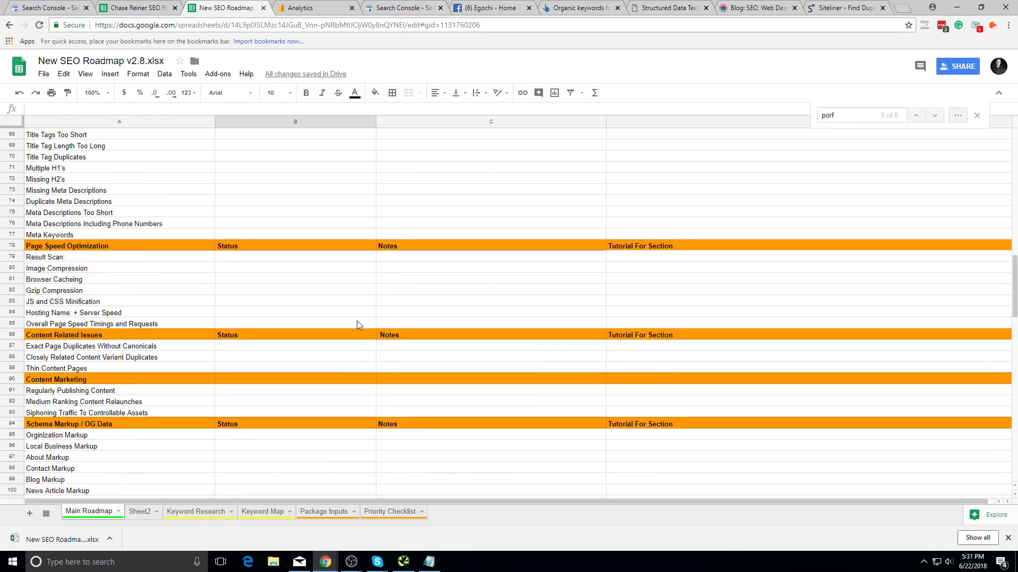
scroll(355, 323, "up", 3)
left_click(248, 404)
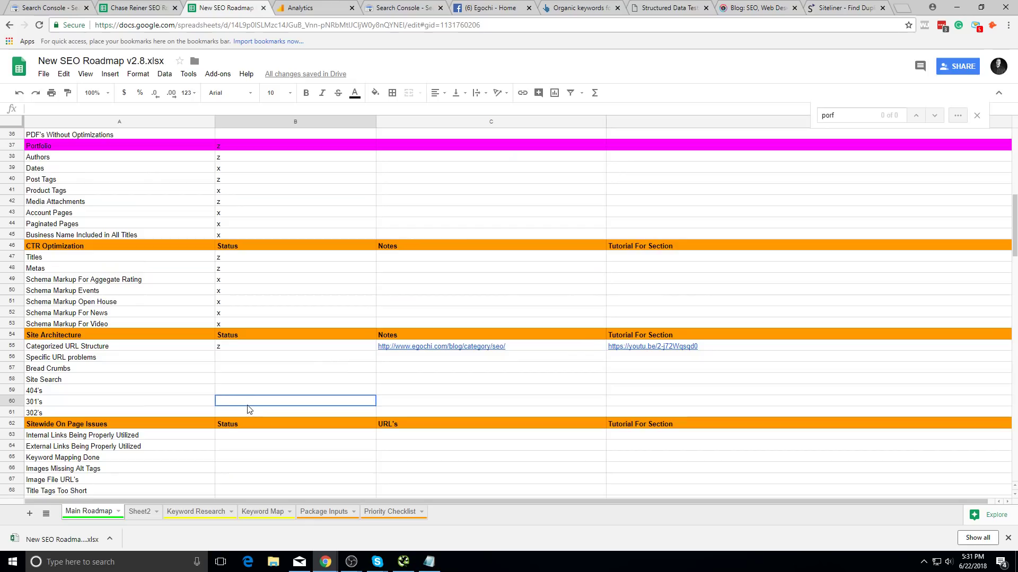
left_click(257, 361)
scroll(335, 383, "down", 2)
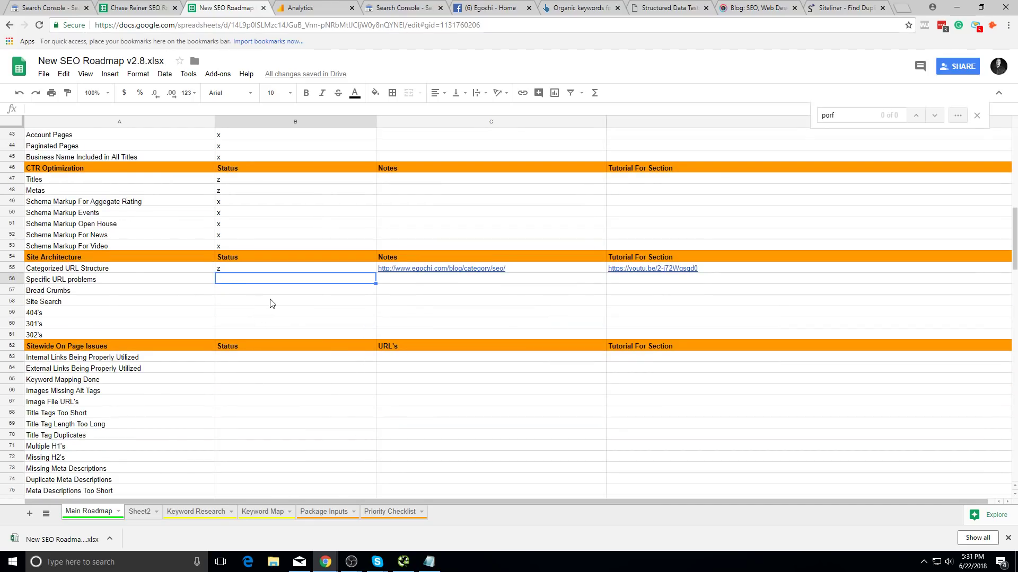
scroll(182, 289, "up", 2)
scroll(260, 313, "up", 4)
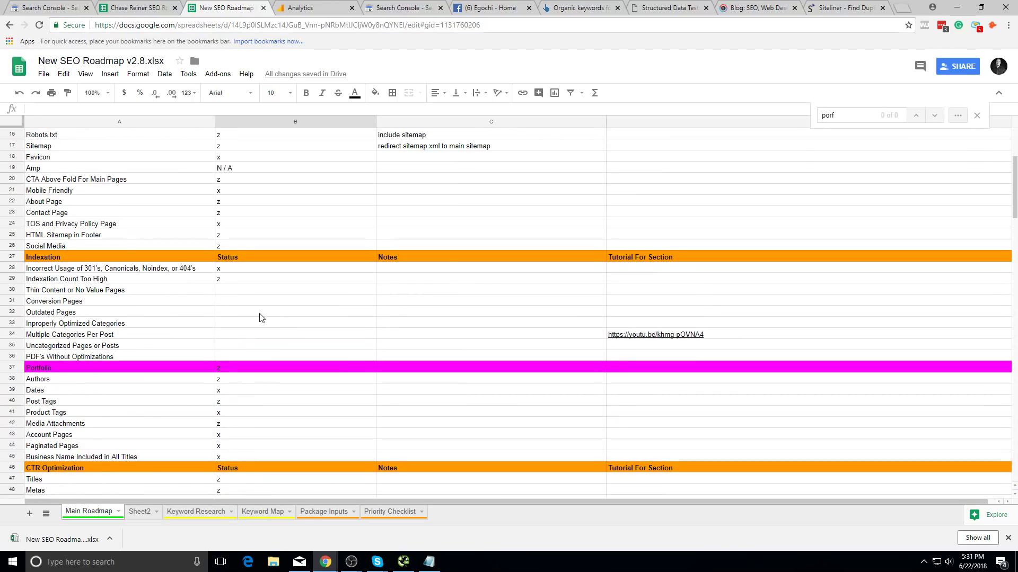
left_click(202, 311)
left_click(188, 292)
left_click(239, 291)
type("z")
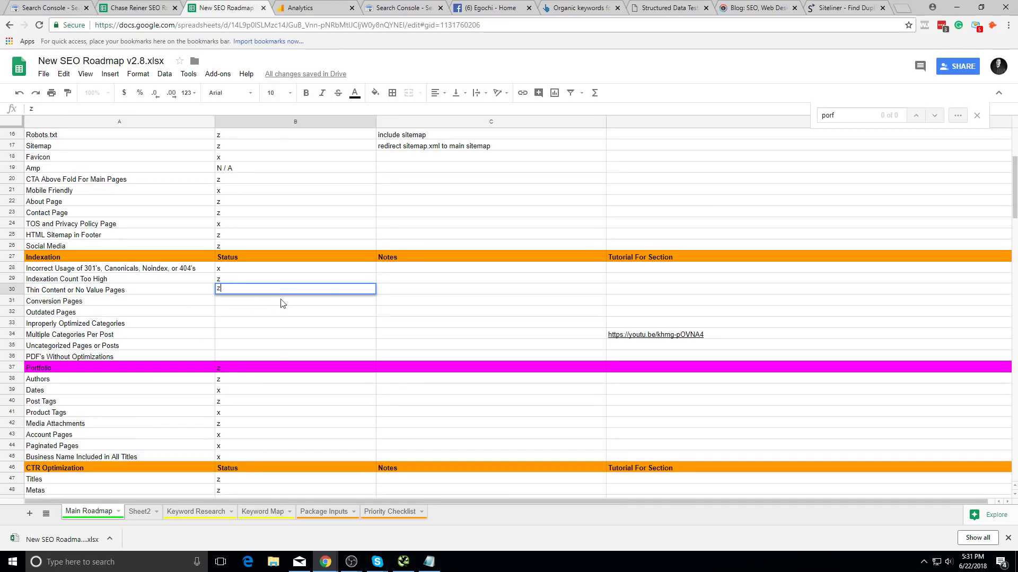
- Add the note "depends on keyword research" to the Thin Content or No Value Pages row
left_click(389, 290)
type("depends on ")
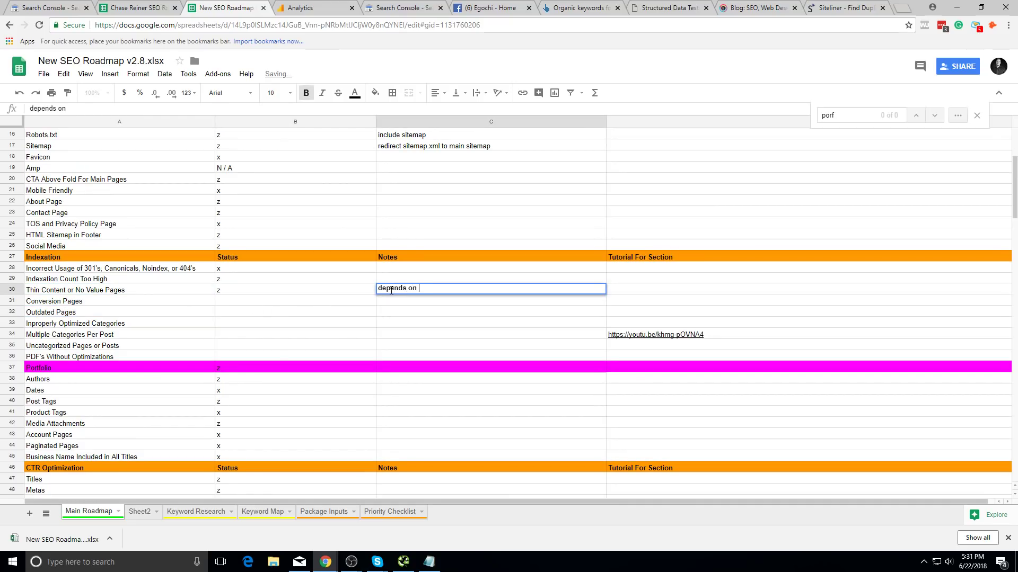
type("keyword research")
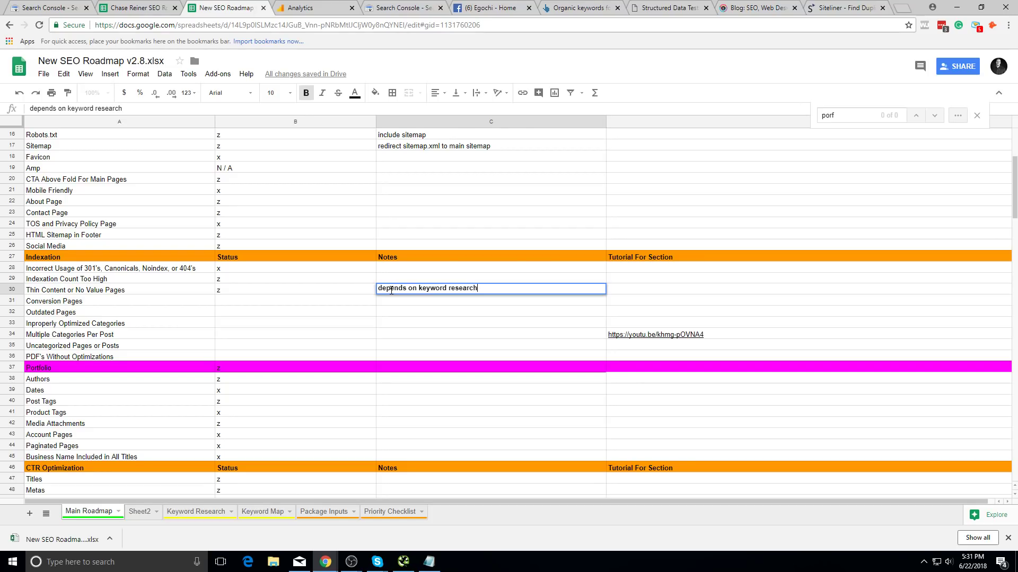
left_click(326, 304)
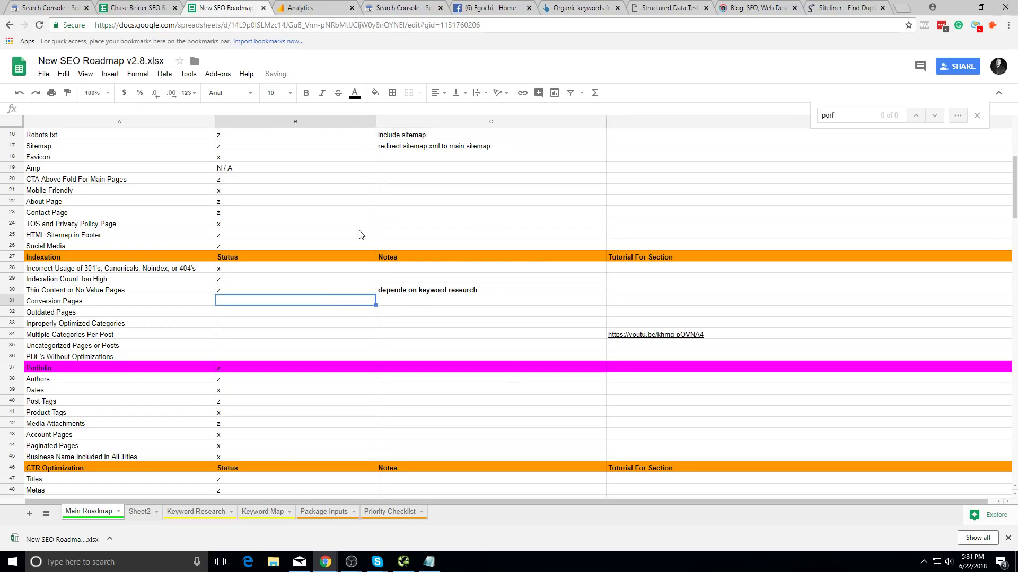
- Switch to Search Console's Search Analytics for egochi.com and reload the Pages report to list its pages from the first result
left_click(399, 8)
scroll(382, 417, "down", 5)
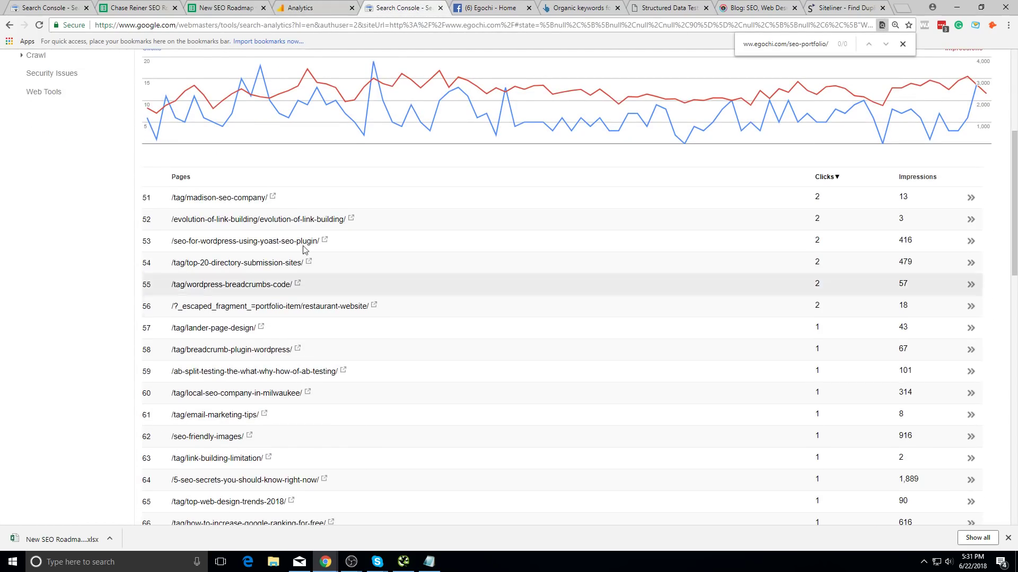
scroll(276, 212, "up", 5)
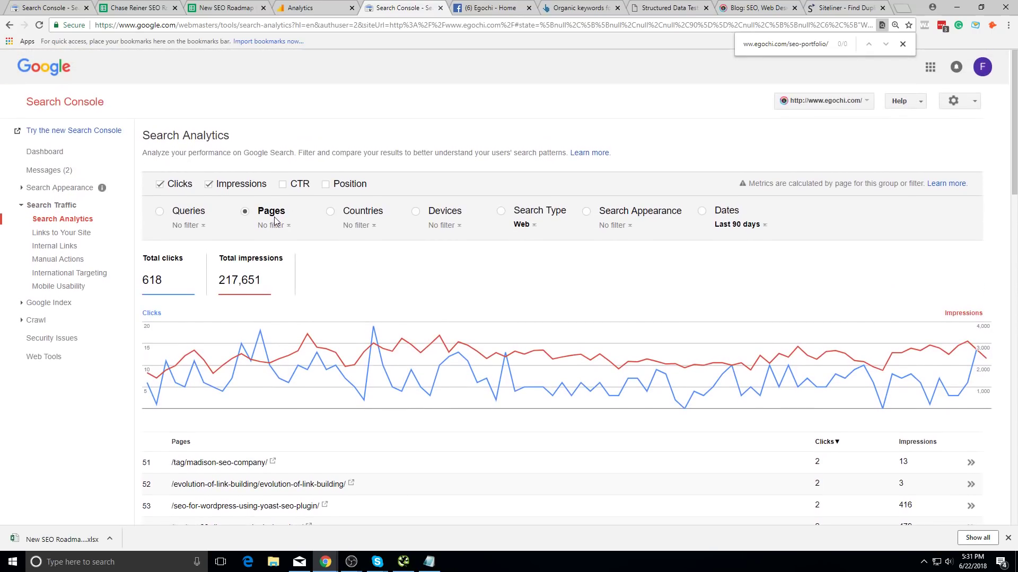
left_click(186, 213)
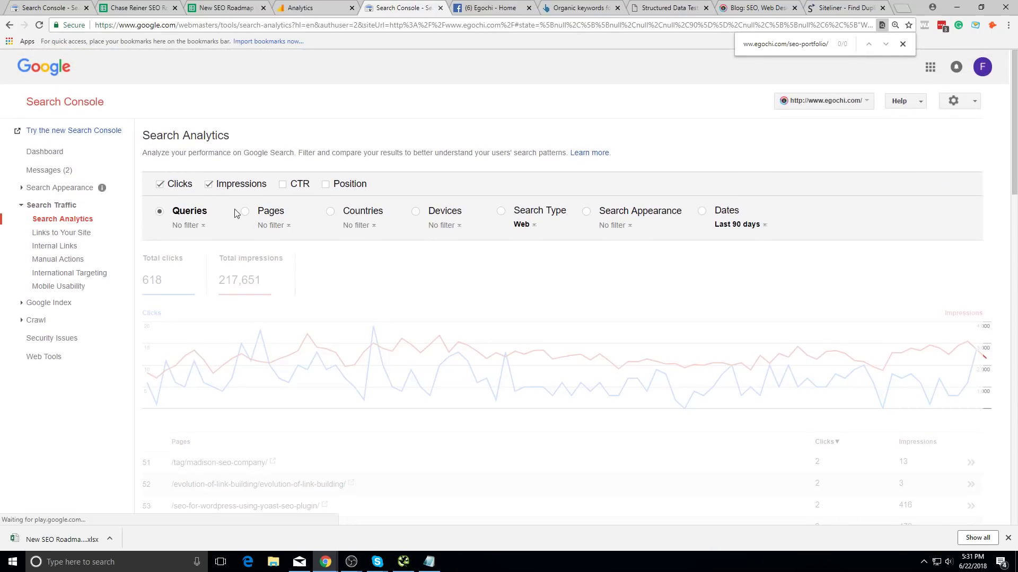
left_click(245, 212)
scroll(276, 350, "down", 2)
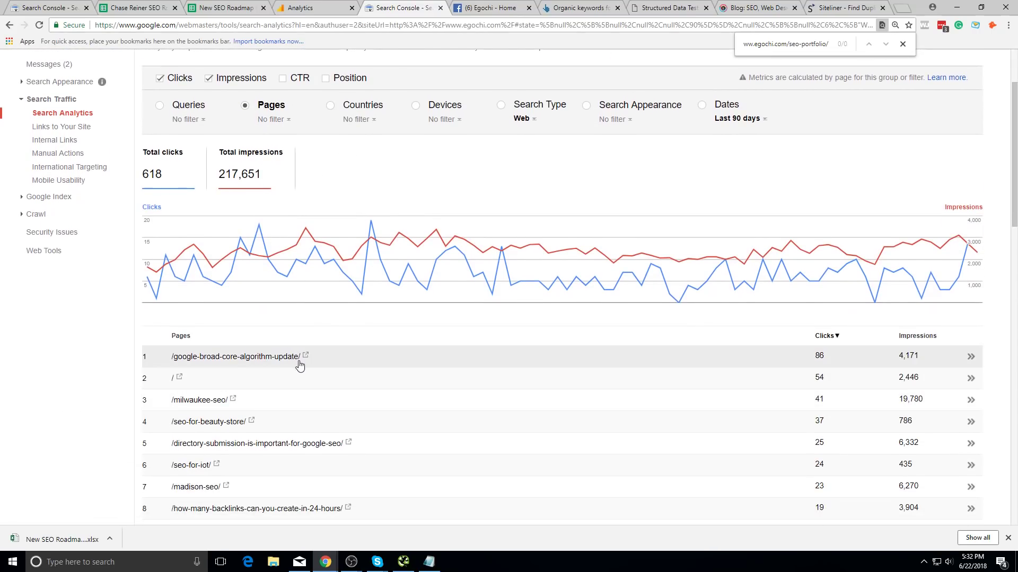
- Open the /google-broad-core-algorithm-update/ page from the report and review its content, tags and layout
left_click(305, 356)
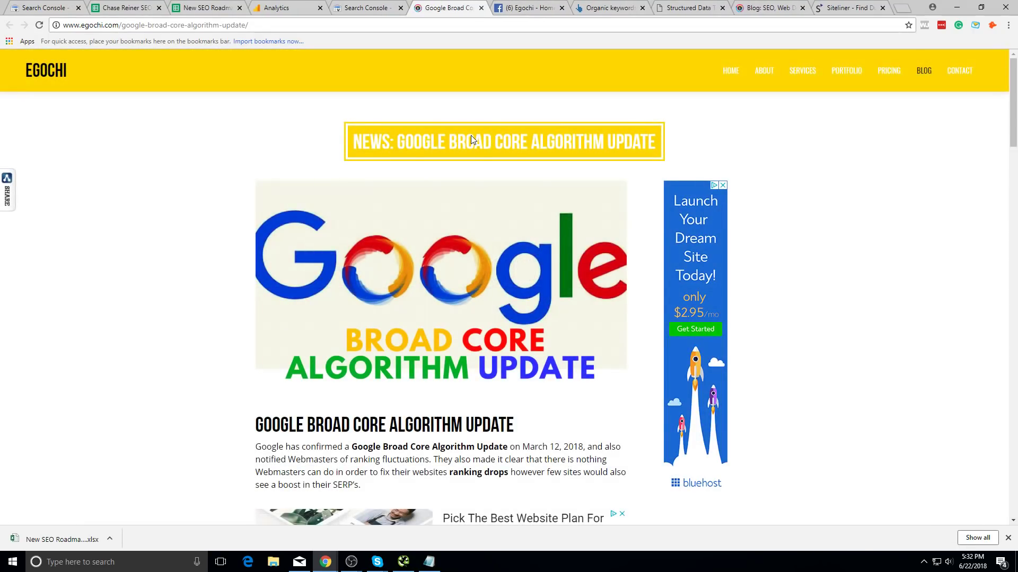
scroll(655, 292, "down", 8)
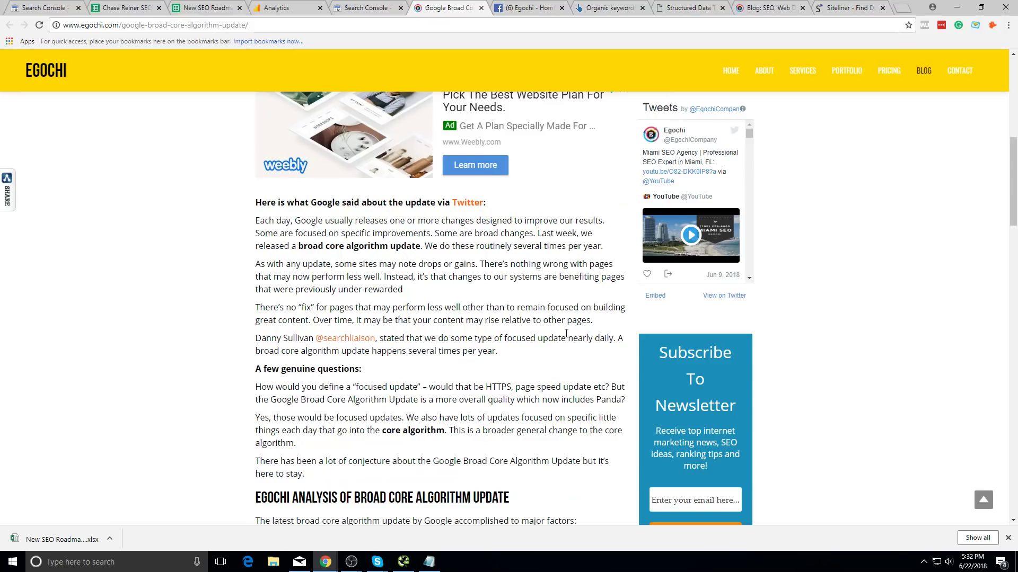
scroll(546, 325, "down", 2)
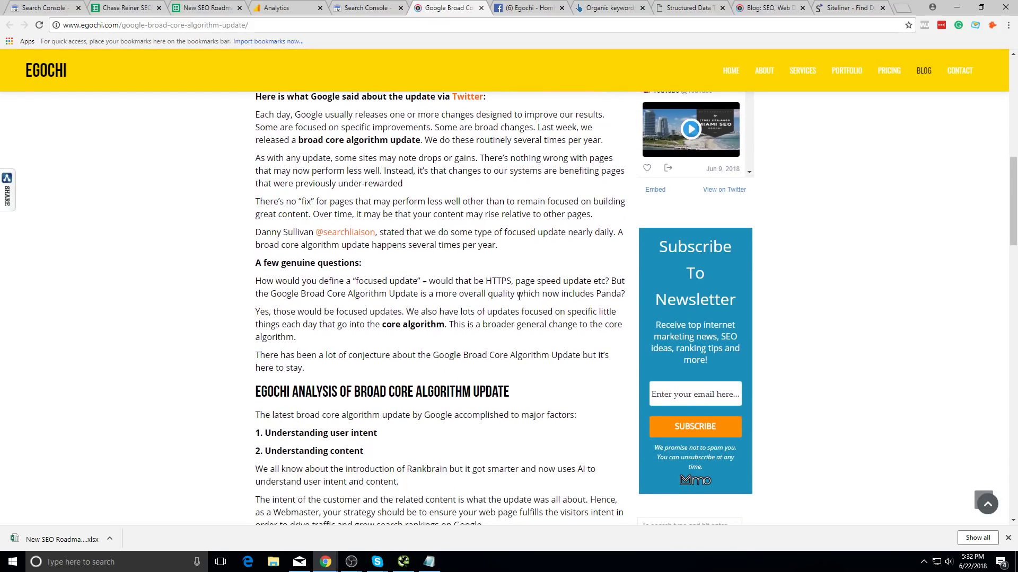
scroll(555, 253, "down", 20)
scroll(573, 302, "up", 5)
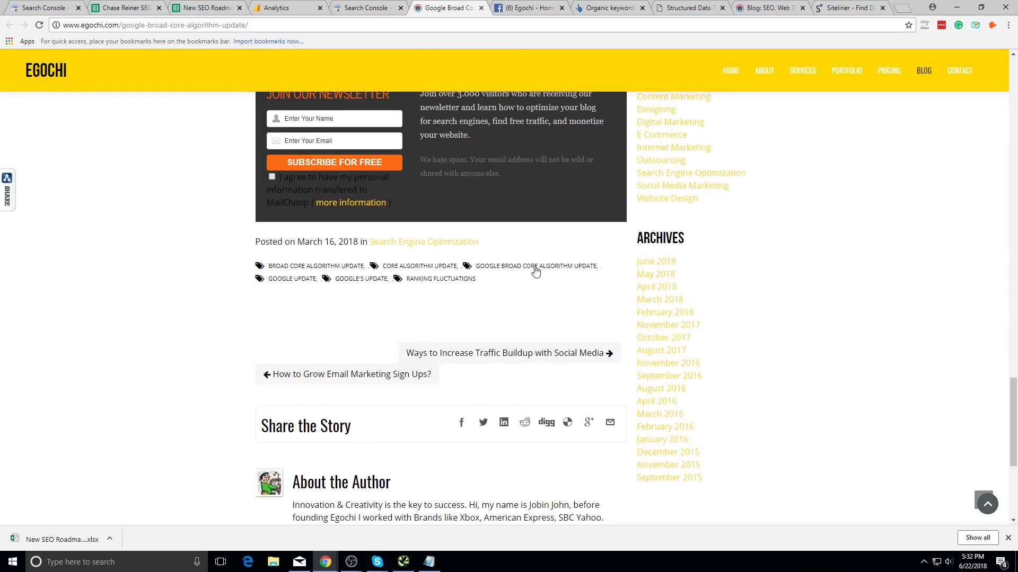
scroll(536, 272, "up", 3)
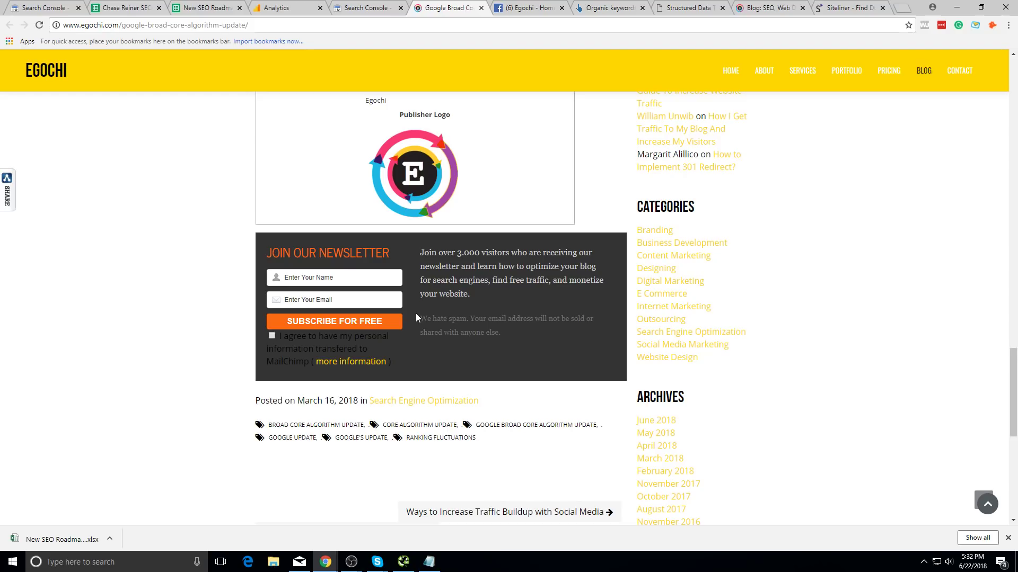
scroll(415, 313, "up", 20)
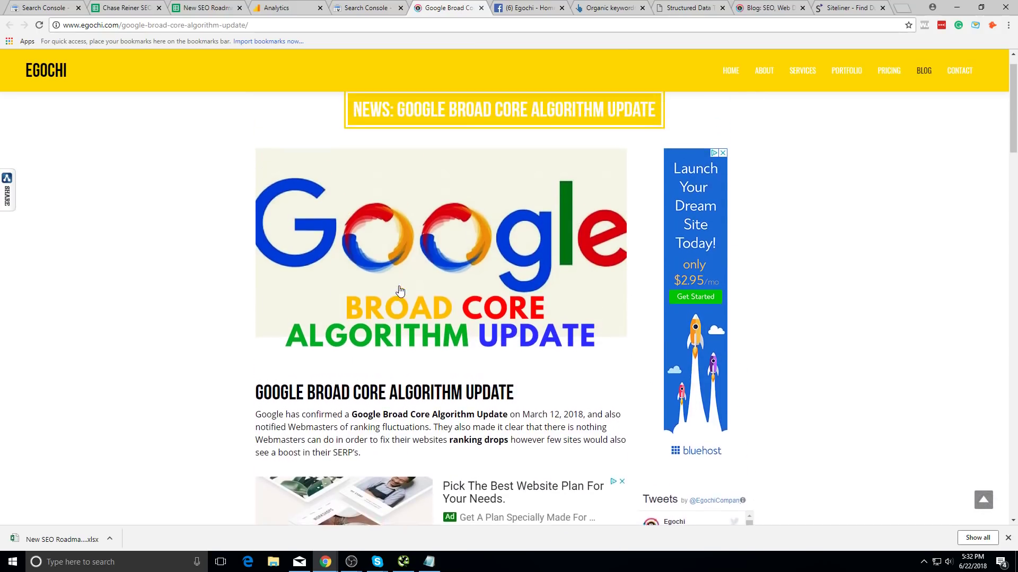
scroll(400, 291, "up", 1)
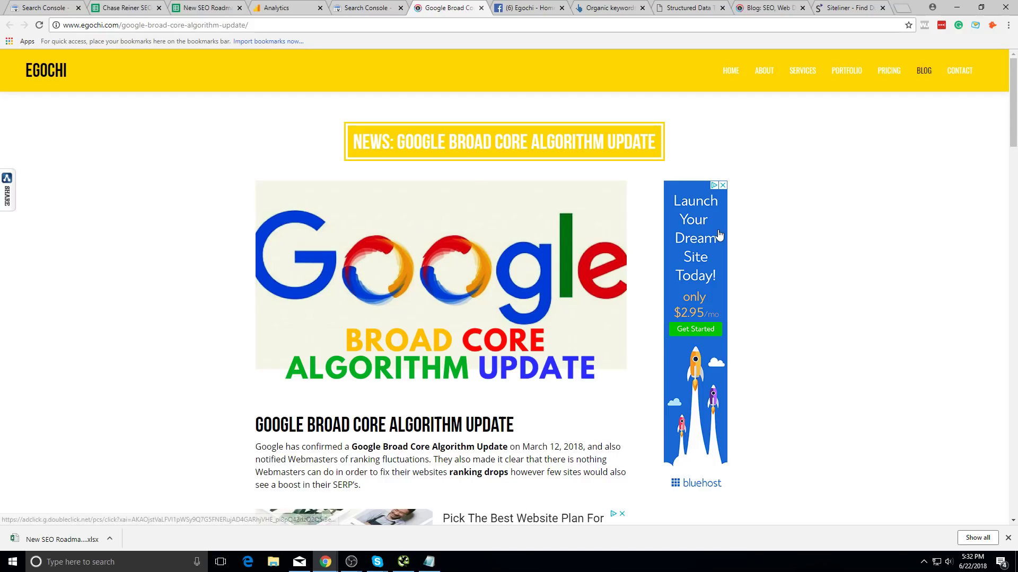
- Open Paint and sketch a rough freehand diagram of lines and handwritten labels on the blank canvas
left_click(12, 561)
type("paint")
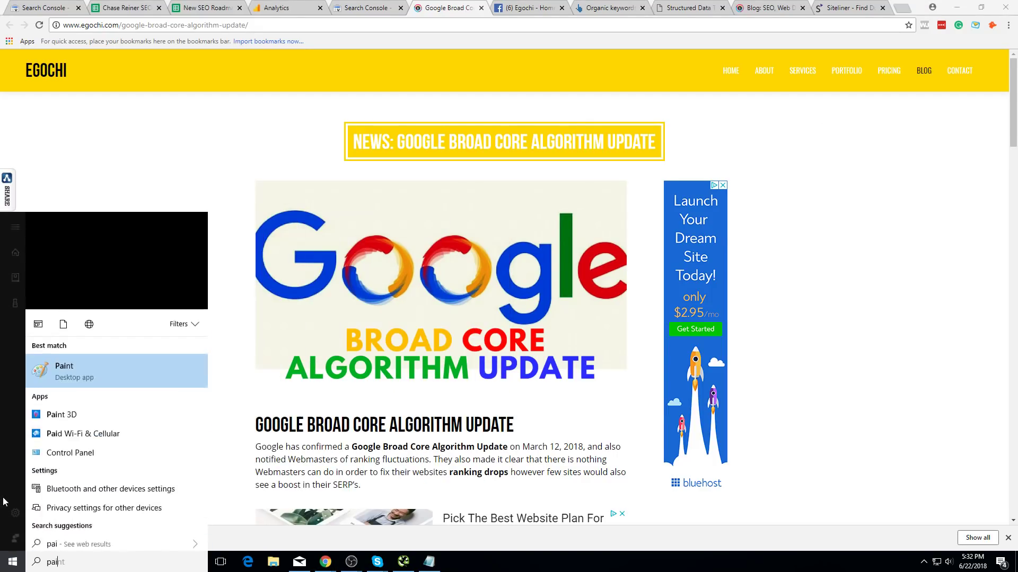
key("Return")
left_click_drag(196, 341, 377, 318)
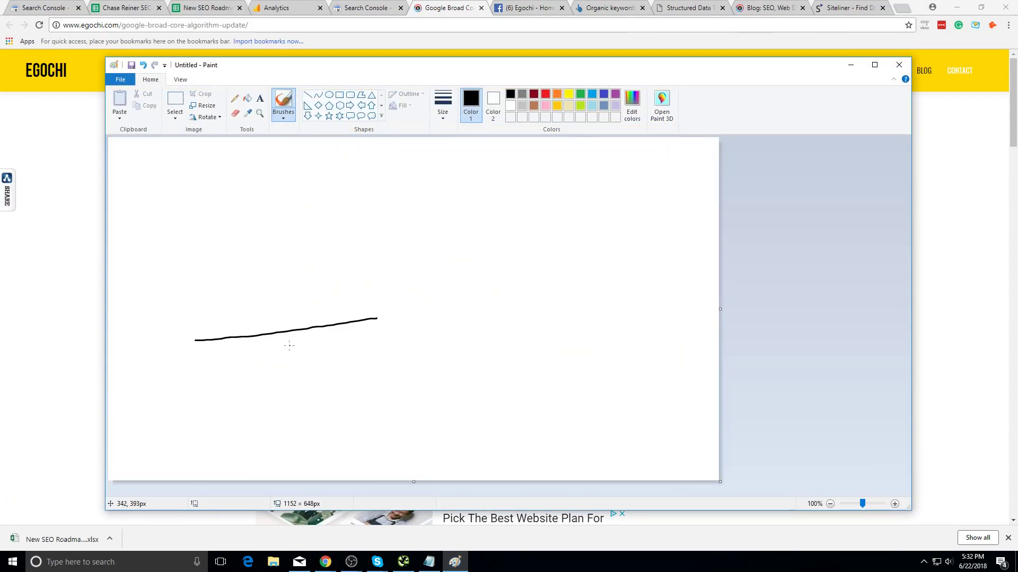
mouse_move(274, 343)
left_mouse_down()
mouse_move(285, 339)
mouse_move(318, 370)
mouse_move(380, 364)
left_mouse_up()
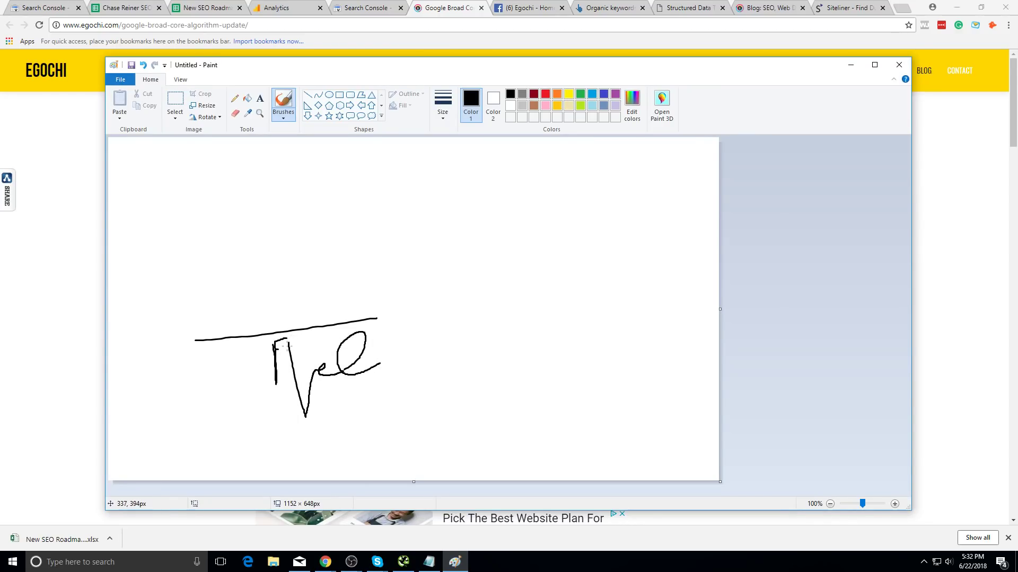
mouse_move(288, 347)
left_mouse_down()
mouse_move(303, 416)
mouse_move(317, 369)
left_mouse_up()
mouse_move(415, 402)
left_mouse_down()
mouse_move(341, 245)
mouse_move(486, 196)
left_mouse_up()
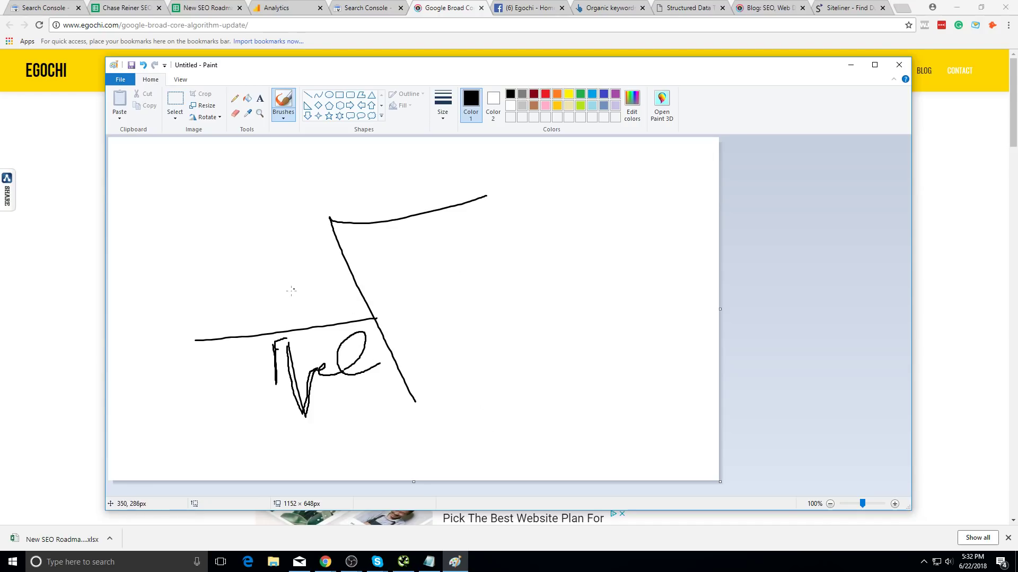
mouse_move(321, 465)
left_mouse_down()
mouse_move(520, 337)
mouse_move(440, 311)
mouse_move(577, 325)
left_mouse_up()
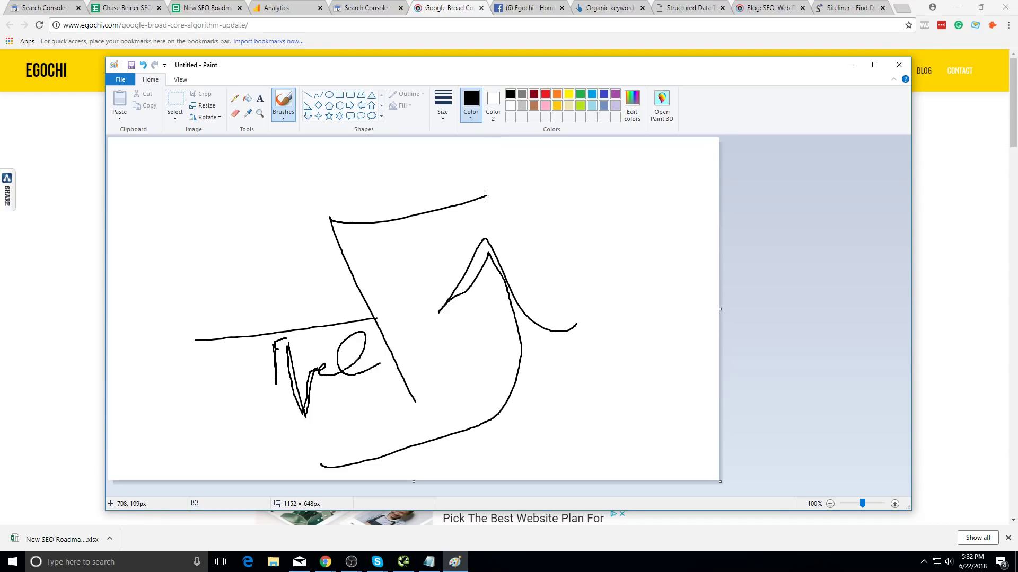
left_click_drag(484, 196, 559, 169)
mouse_move(578, 258)
left_mouse_down()
mouse_move(546, 165)
mouse_move(641, 138)
left_mouse_up()
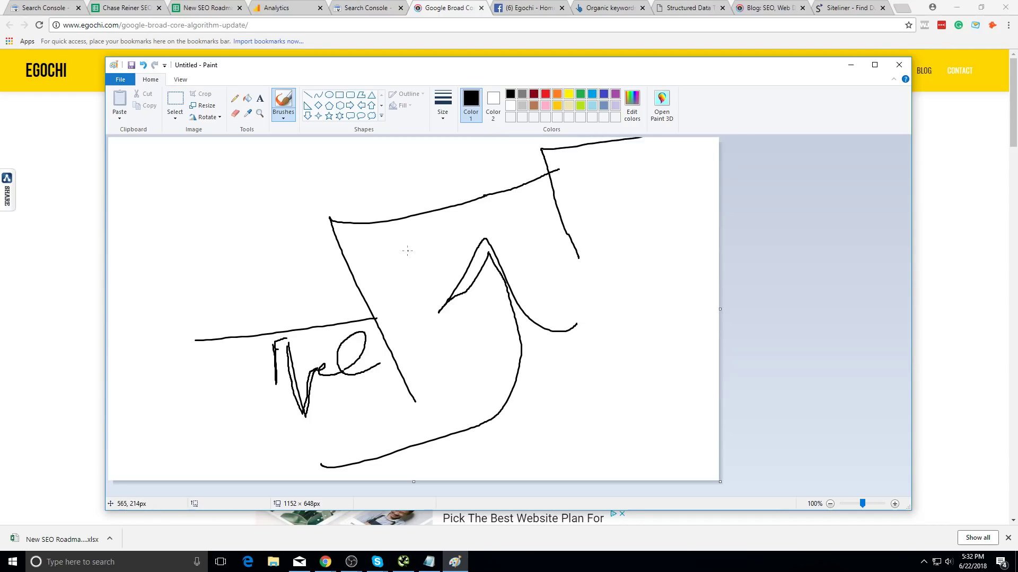
left_click_drag(394, 255, 399, 293)
left_click_drag(407, 236, 414, 345)
left_click_drag(436, 212, 423, 314)
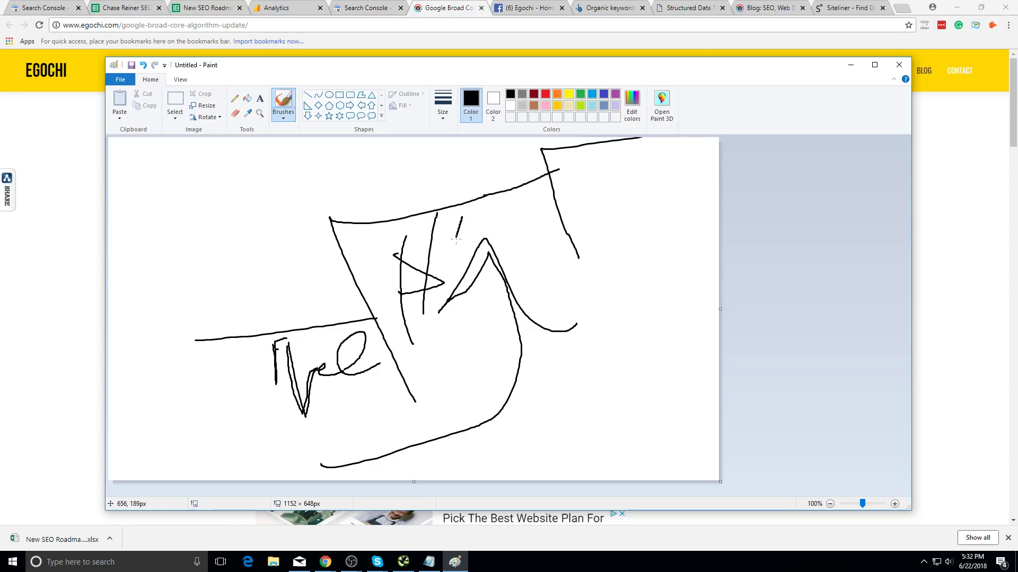
left_click_drag(469, 236, 480, 219)
- Look through the article down to its footer and close the Paint sketch without saving it
left_click(2, 324)
scroll(326, 323, "down", 10)
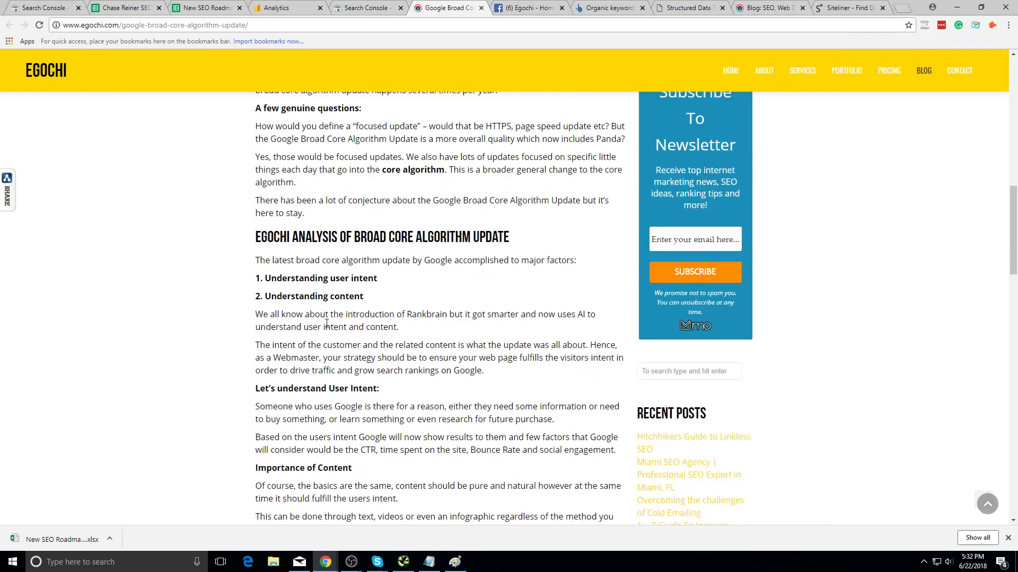
scroll(326, 323, "down", 15)
key("alt+Tab")
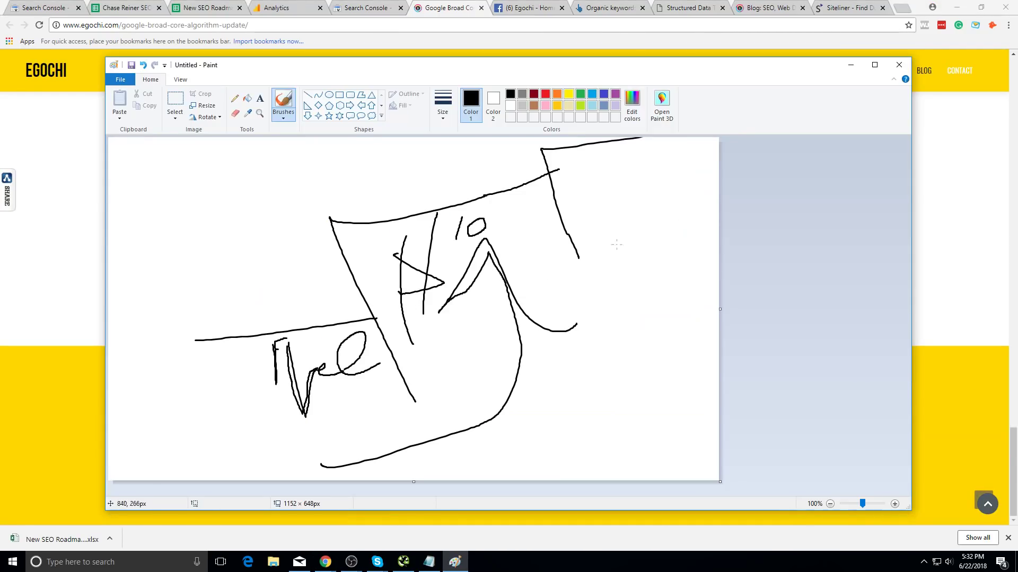
left_click(899, 64)
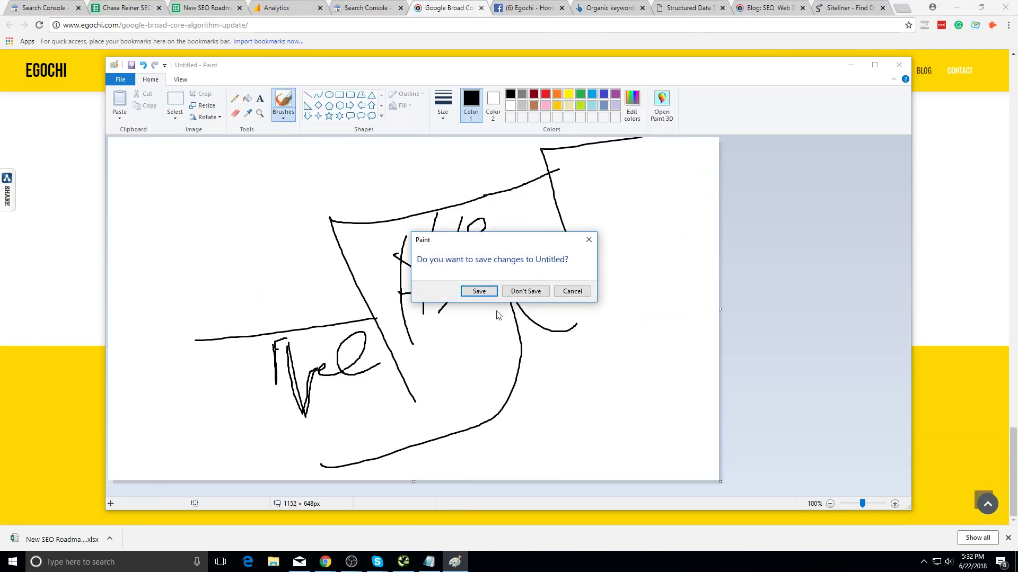
left_click(524, 291)
- Go back to the article's opening section and dismiss the Weebly ad below its first paragraph
scroll(679, 270, "up", 15)
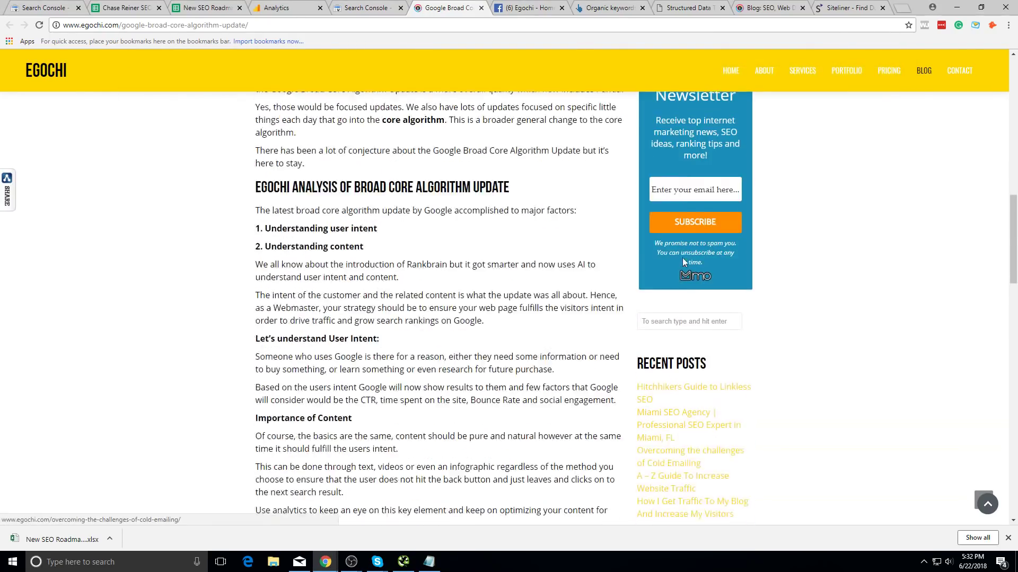
scroll(682, 257, "up", 12)
scroll(592, 252, "down", 3)
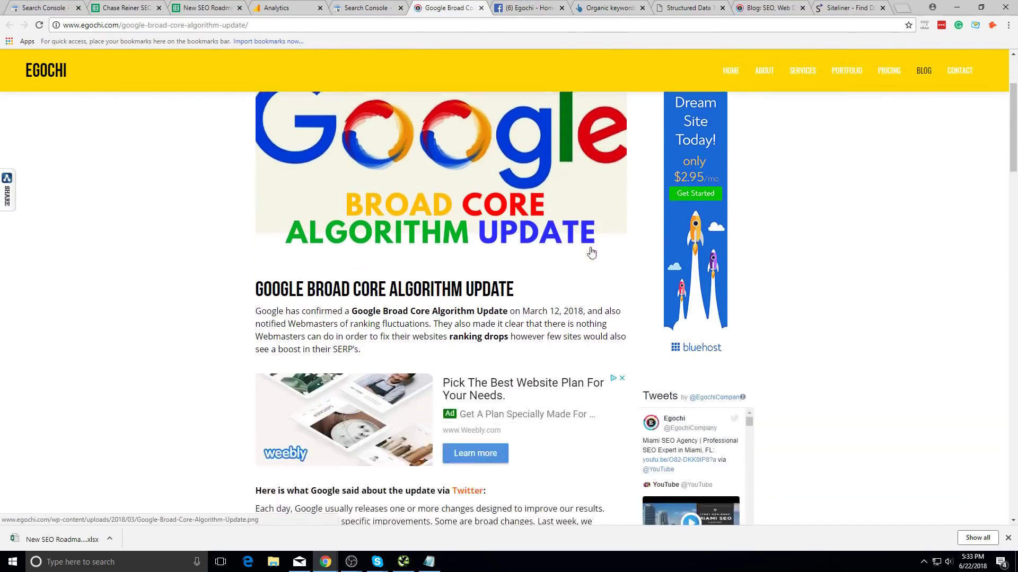
scroll(591, 252, "down", 2)
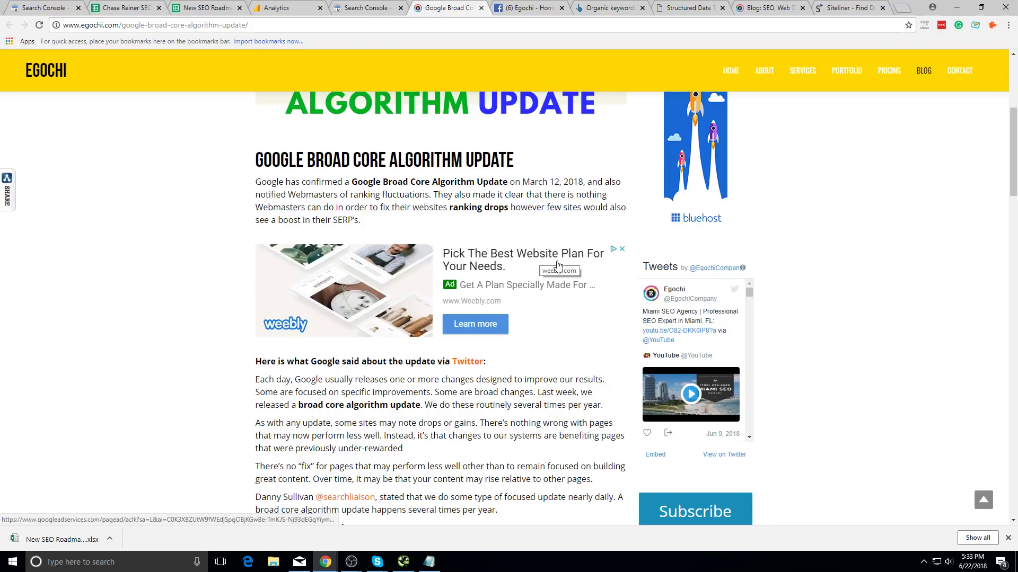
scroll(643, 255, "up", 1)
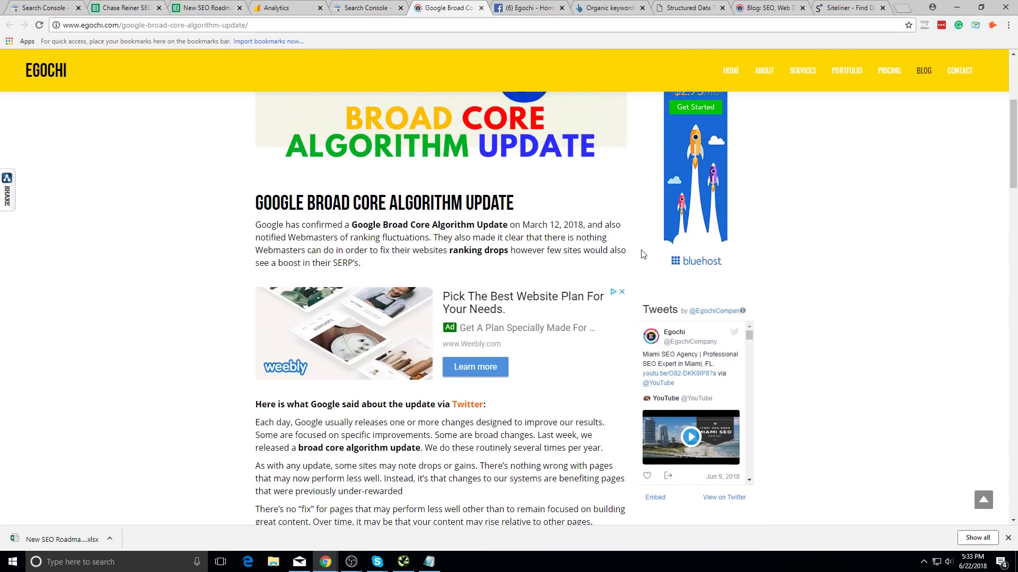
left_click(621, 302)
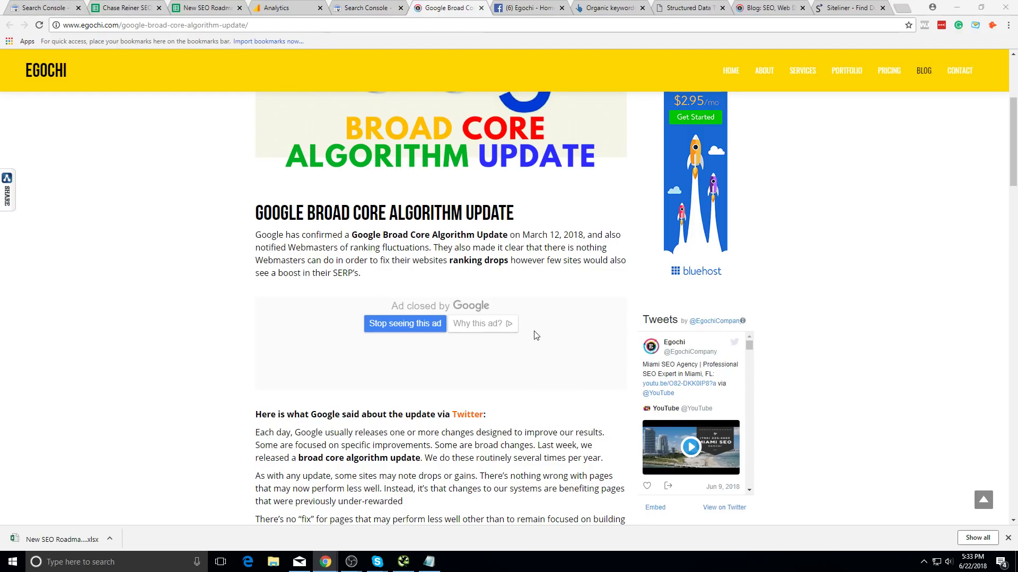
- Open a blank Notepad document and set its font to Consolas Regular, size 28
left_click(13, 562)
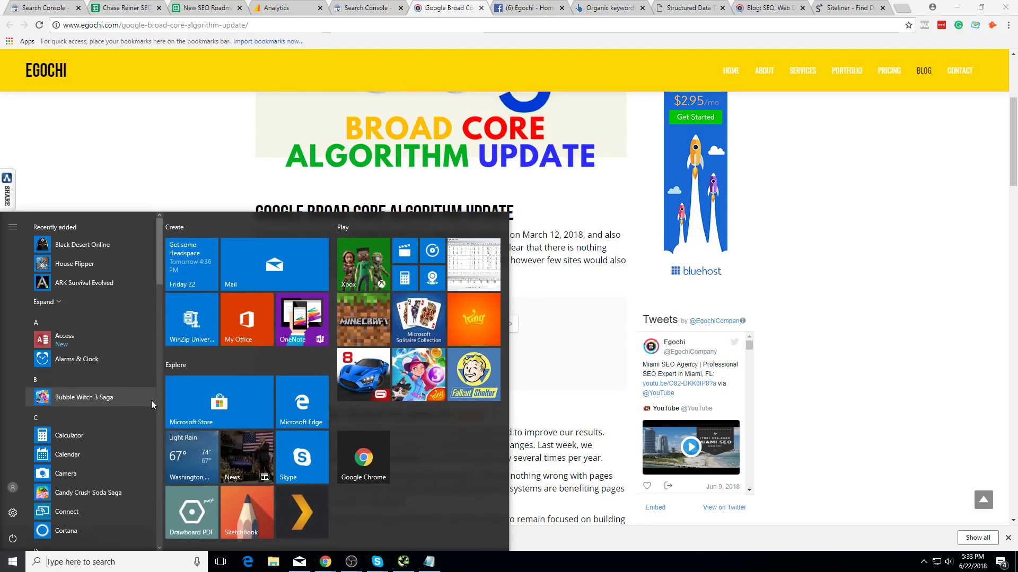
type("notepad")
key("Return")
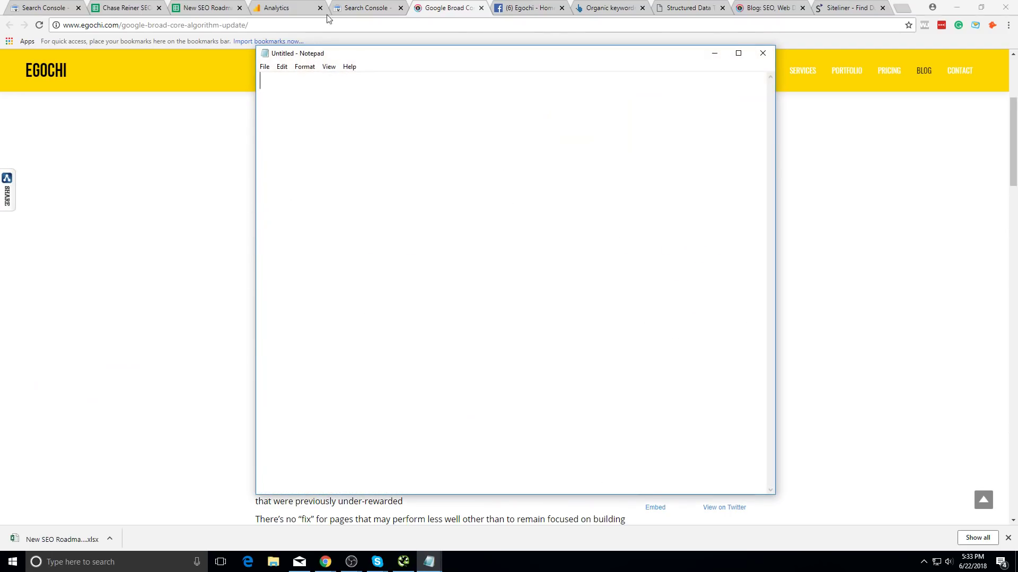
left_click(248, 77)
key("alt+Tab")
left_click(263, 69)
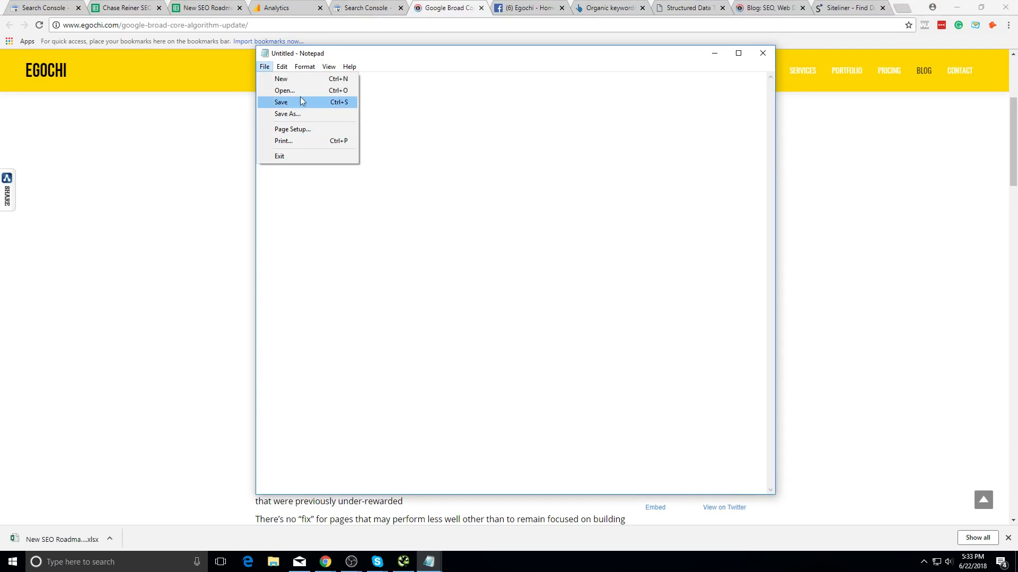
left_click(321, 90)
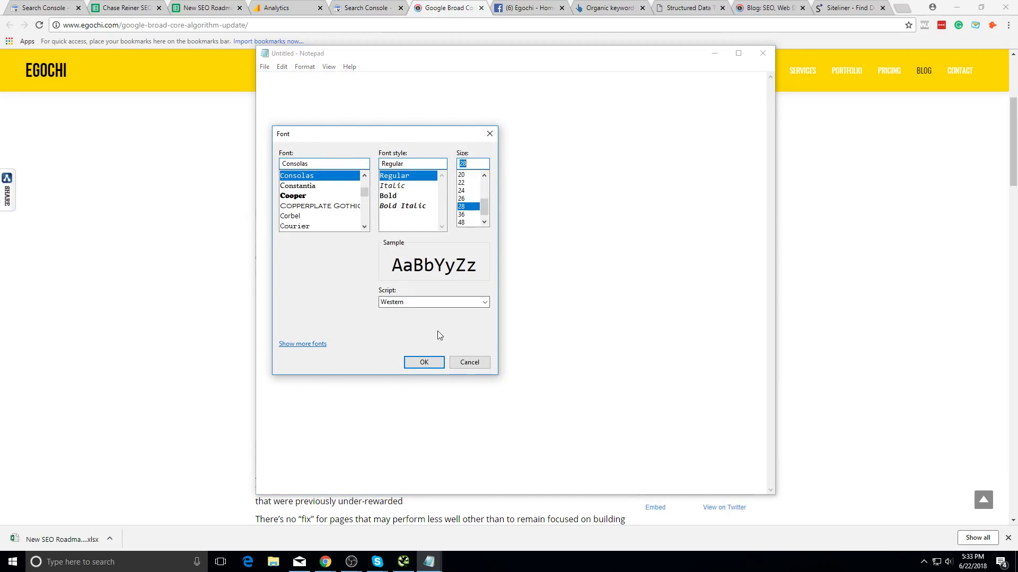
left_click(427, 361)
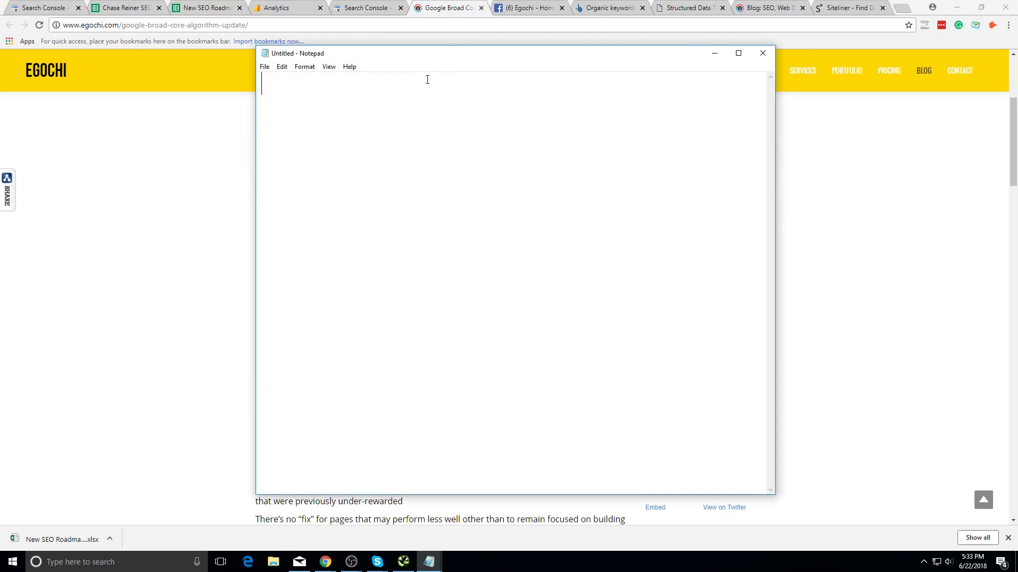
- Increase the Notepad font size to 36
left_click(281, 66)
mouse_move(268, 67)
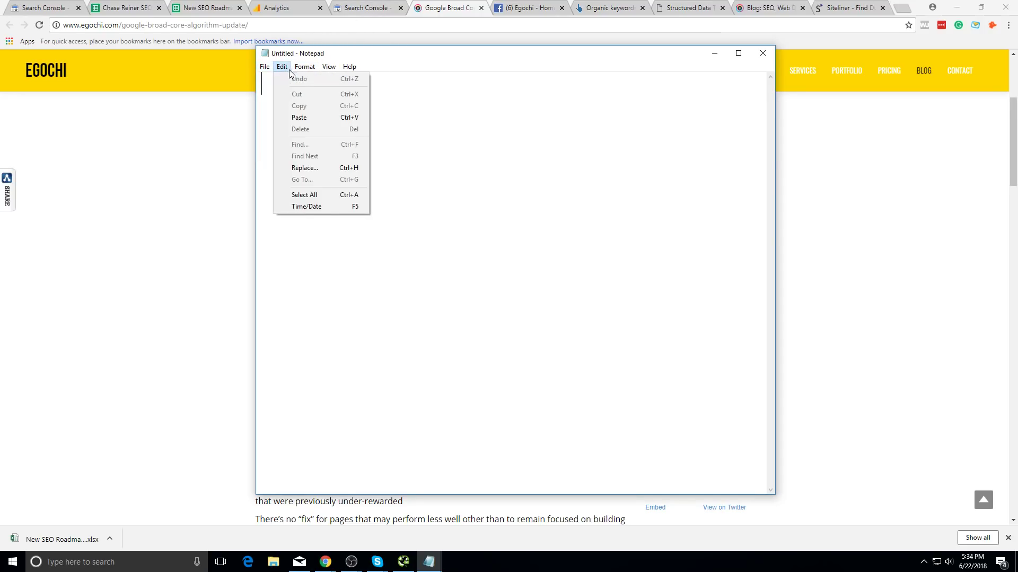
mouse_move(304, 66)
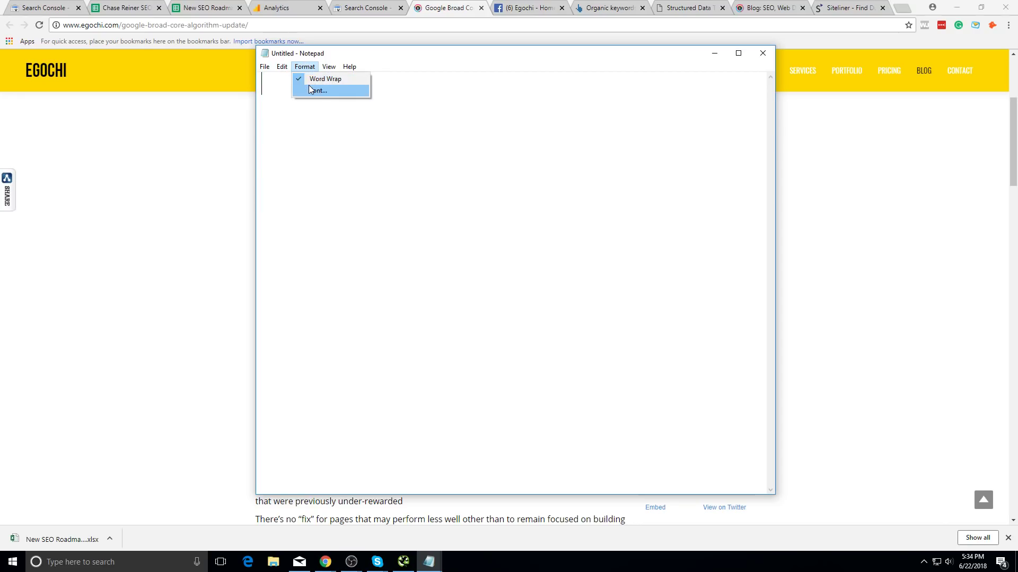
left_click(317, 90)
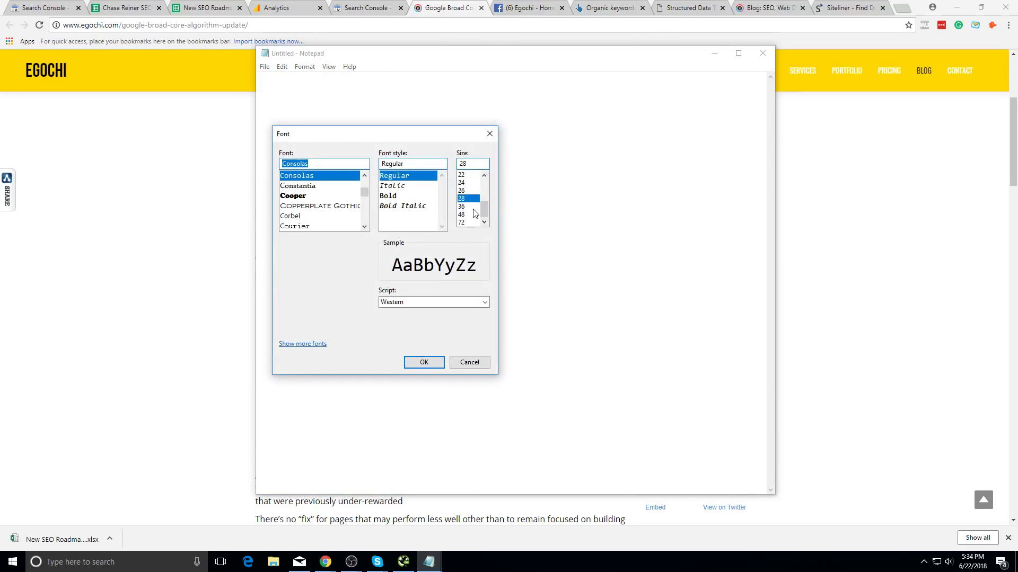
left_click(474, 209)
left_click(421, 362)
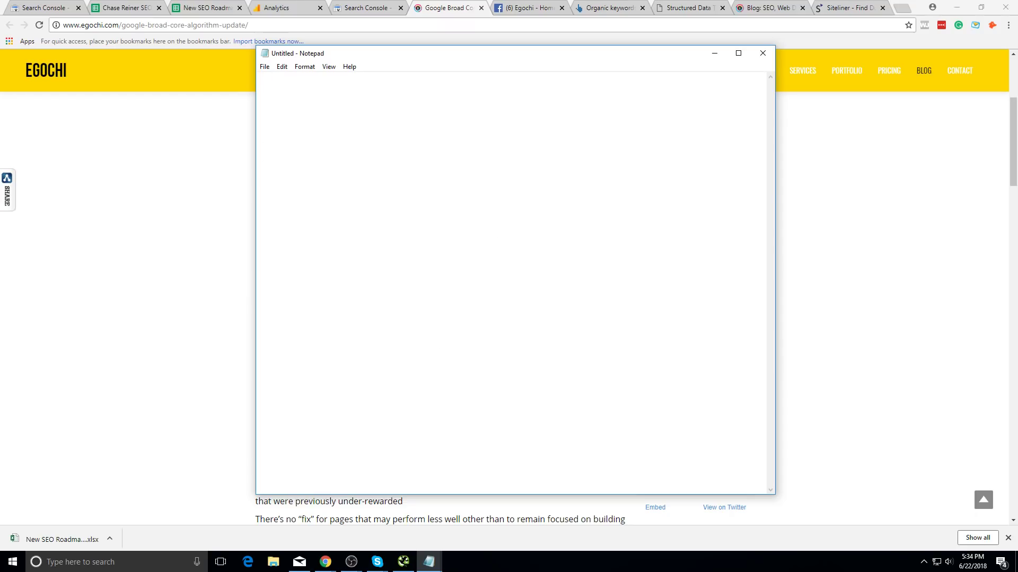
- Write "Person reads blog --->" in the Notepad document
type("Person rea")
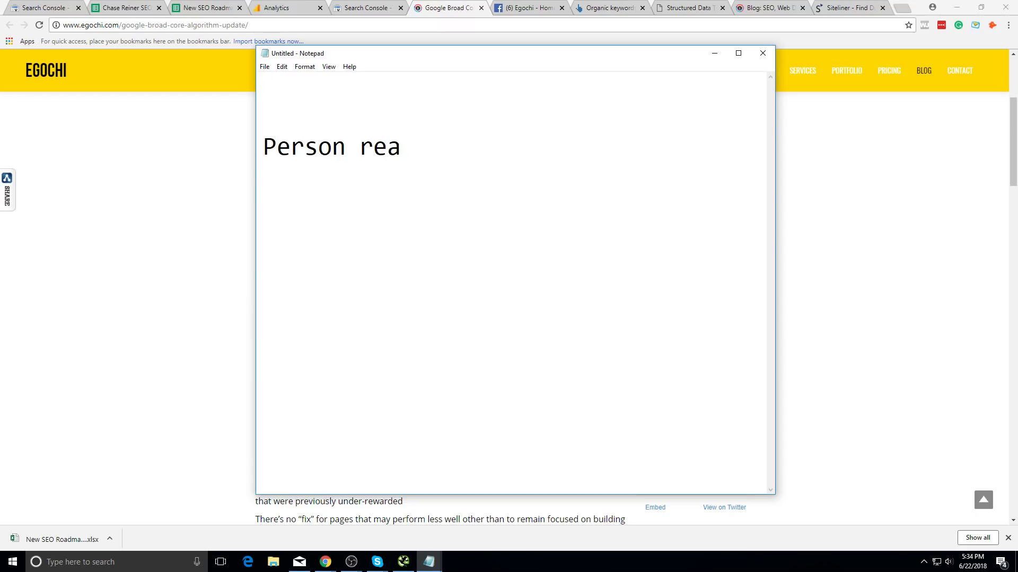
type("ds blog _")
key("BackSpace")
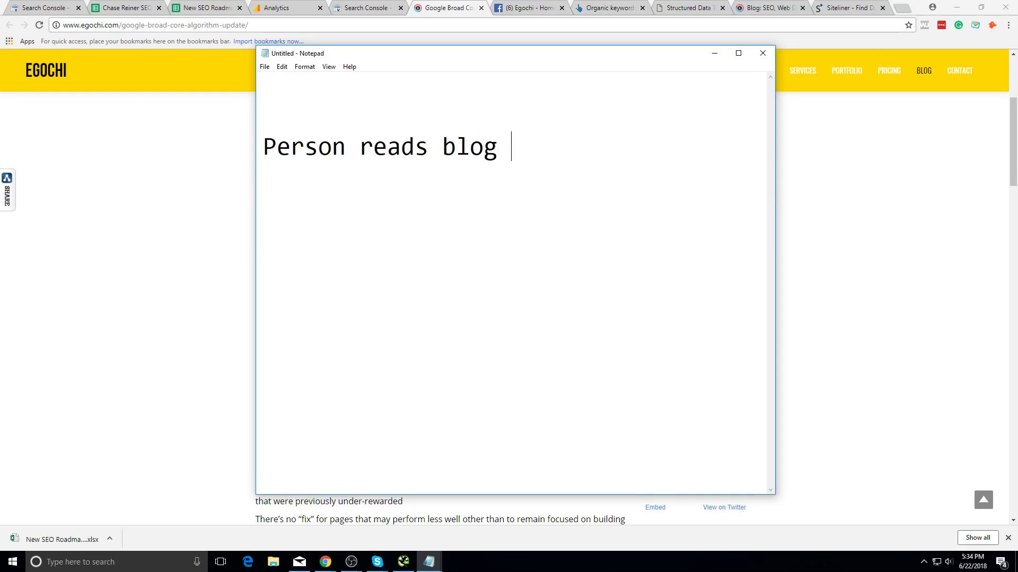
type("--->")
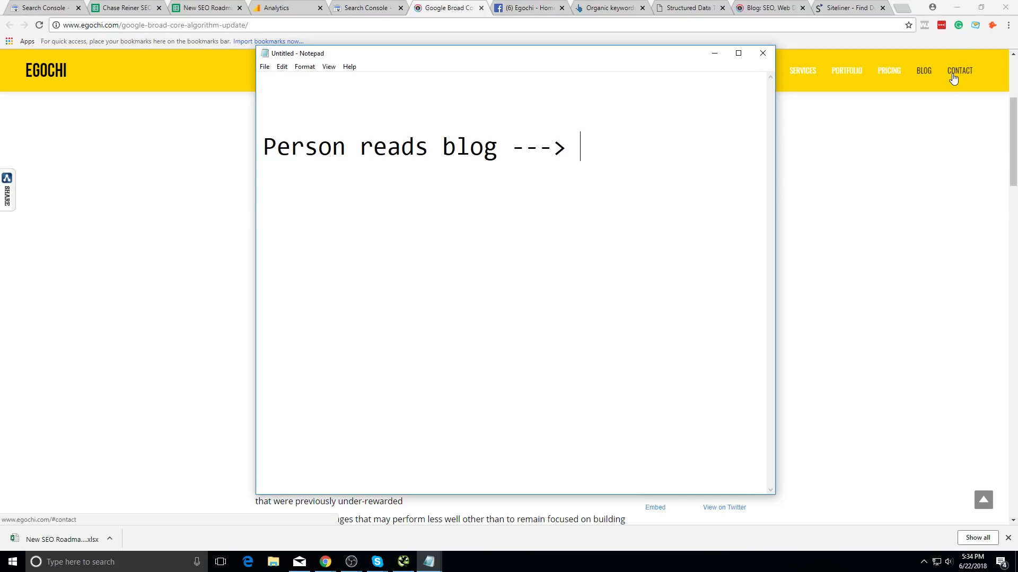
- Return to Chrome, search Google for "milwake seo" in a new tab and look through the organic results
left_click(835, 175)
scroll(582, 291, "up", 4)
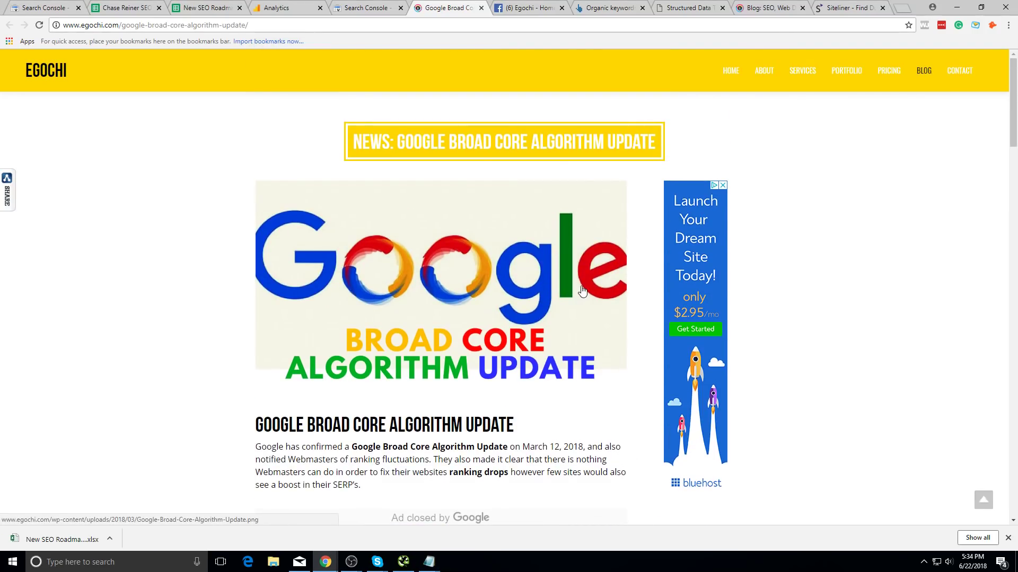
key("ctrl+t")
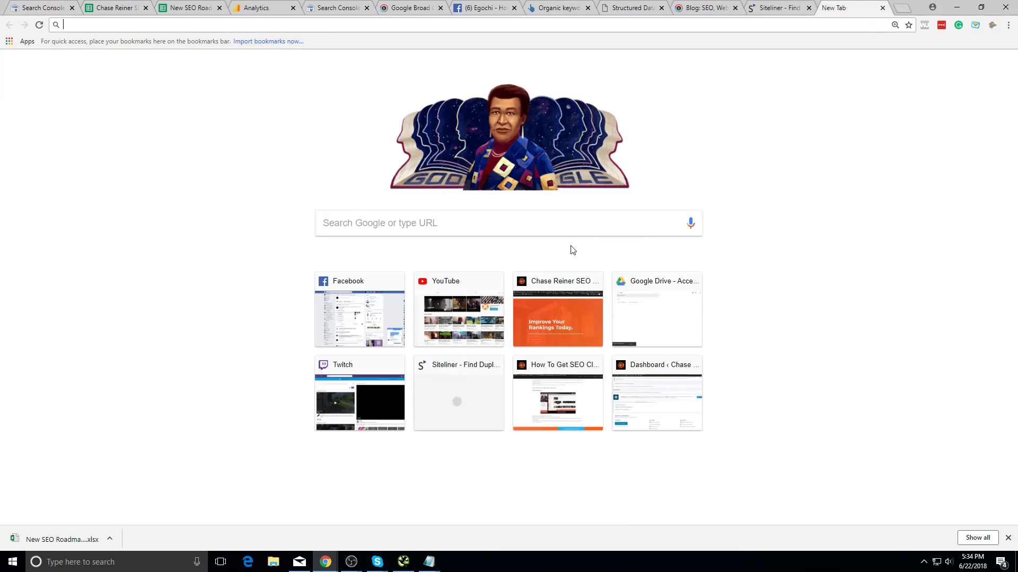
type("milwake seo")
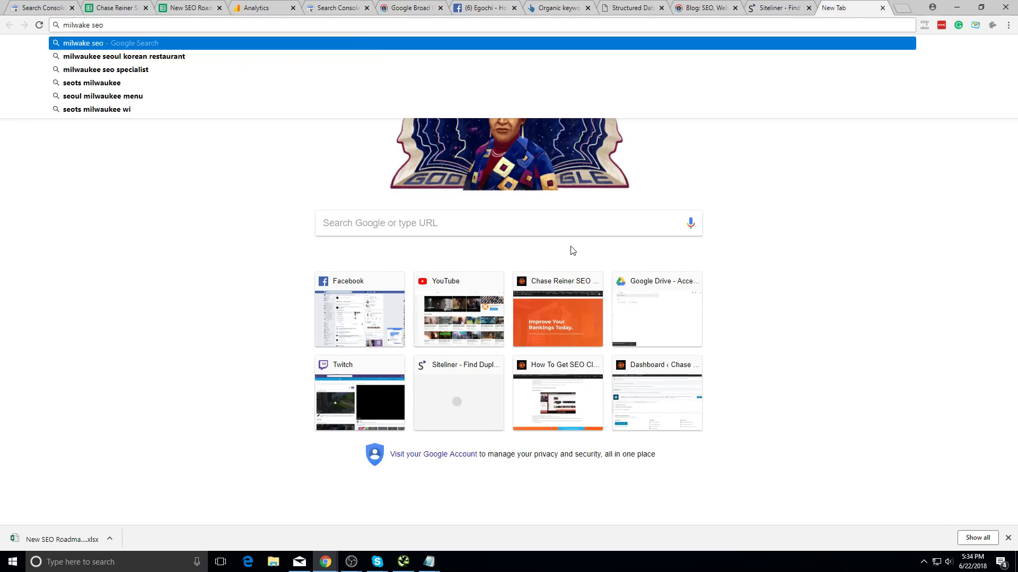
key("Return")
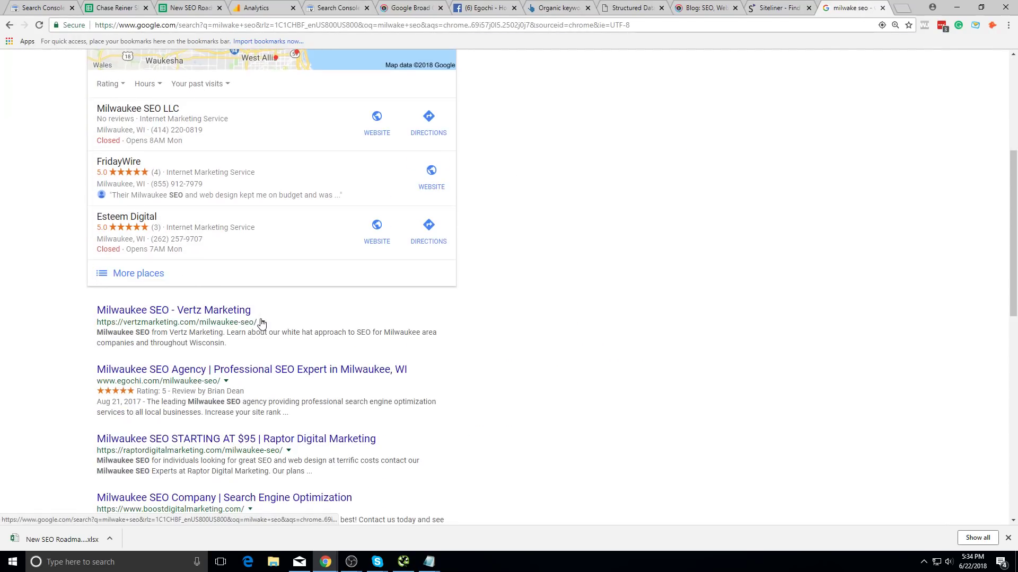
scroll(265, 328, "down", 5)
scroll(273, 318, "down", 3)
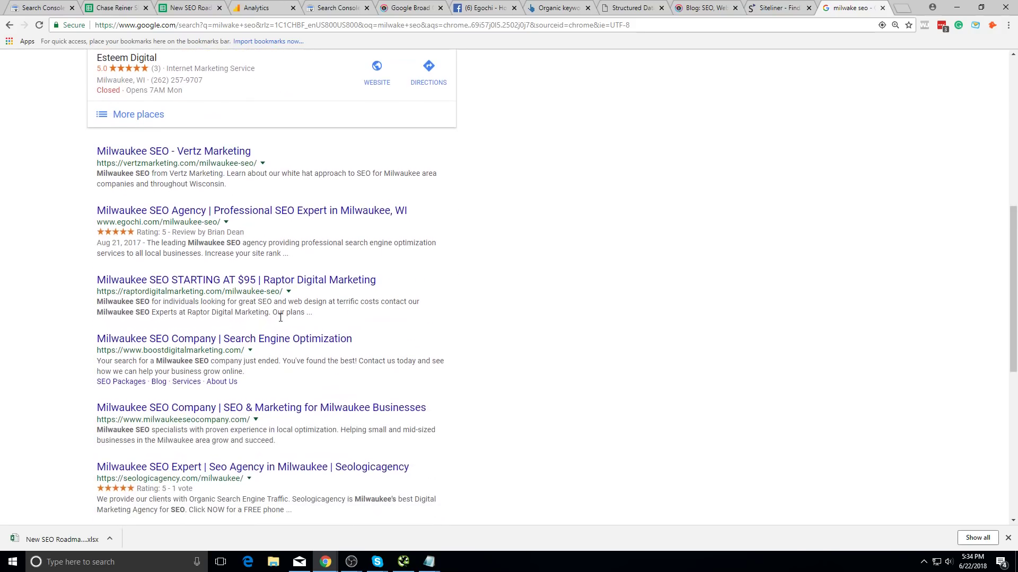
- Open egochi.com's /milwaukee-seo/ page from the results and activate the name field of its Arrange Expert Callback form
left_click(247, 211)
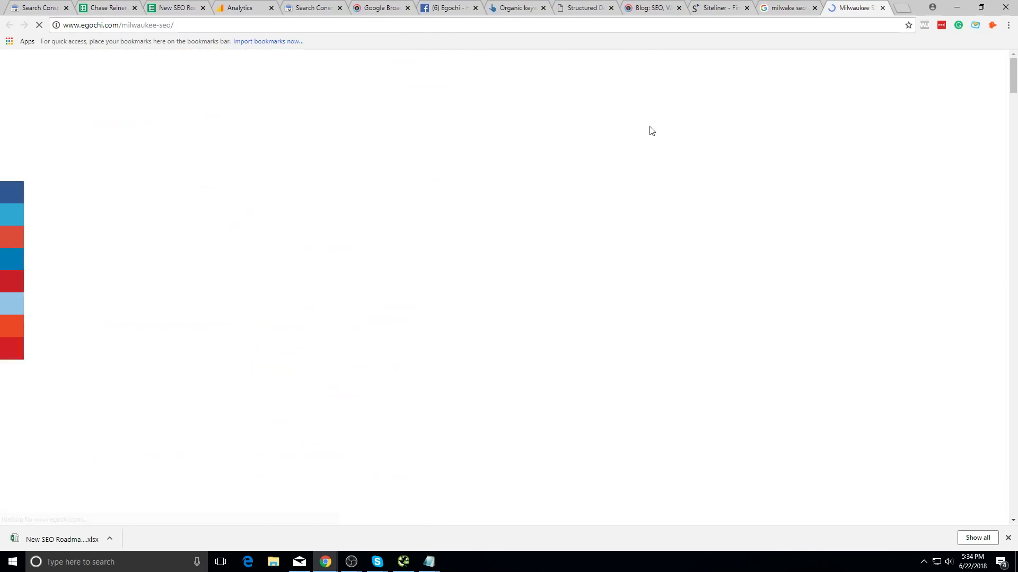
scroll(581, 194, "down", 7)
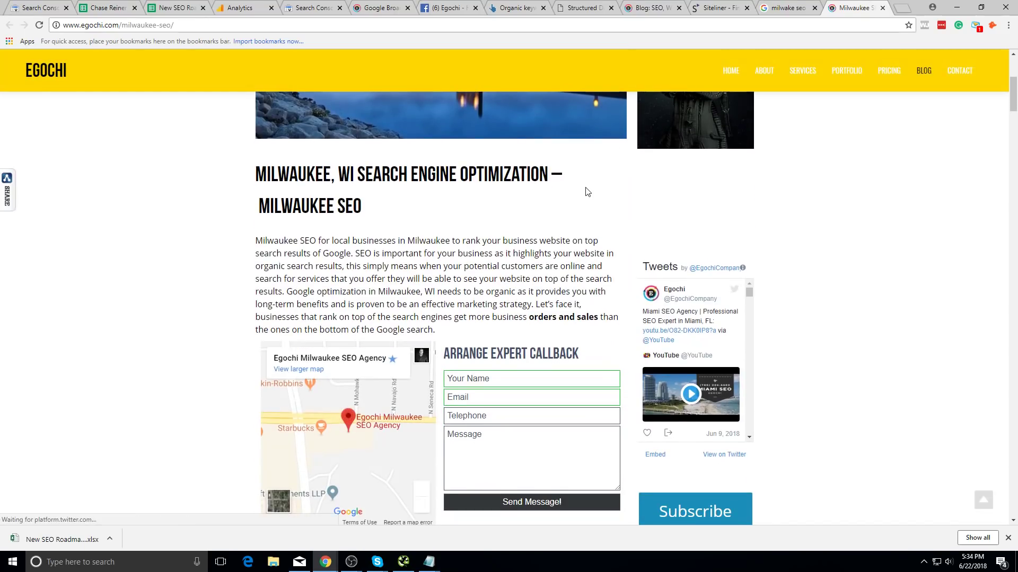
scroll(537, 210, "down", 1)
left_click(529, 215)
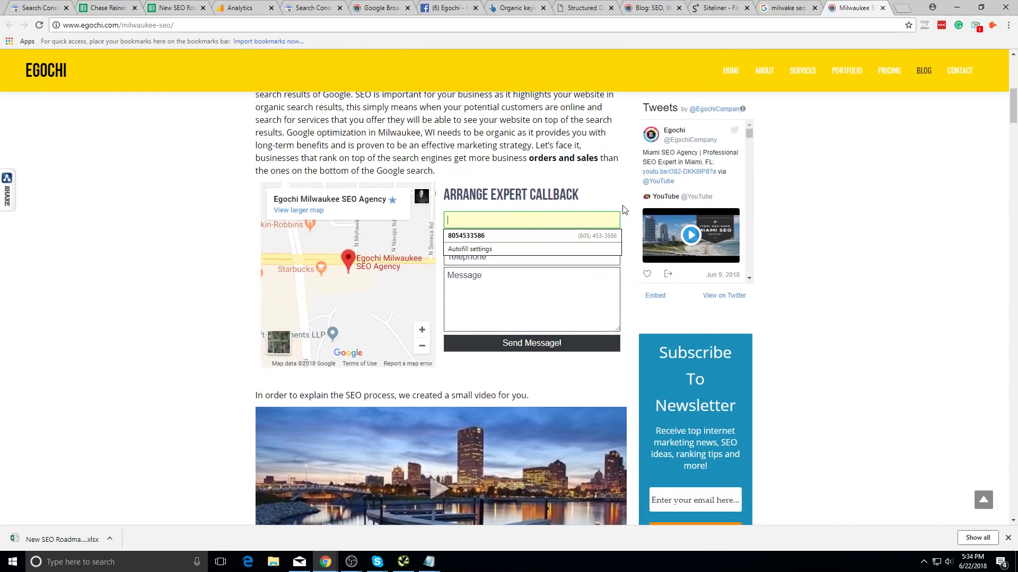
- Fill the callback form's name and telephone fields with the saved phone number and look through the rest of the Milwaukee SEO page
left_click(466, 236)
left_click(495, 277)
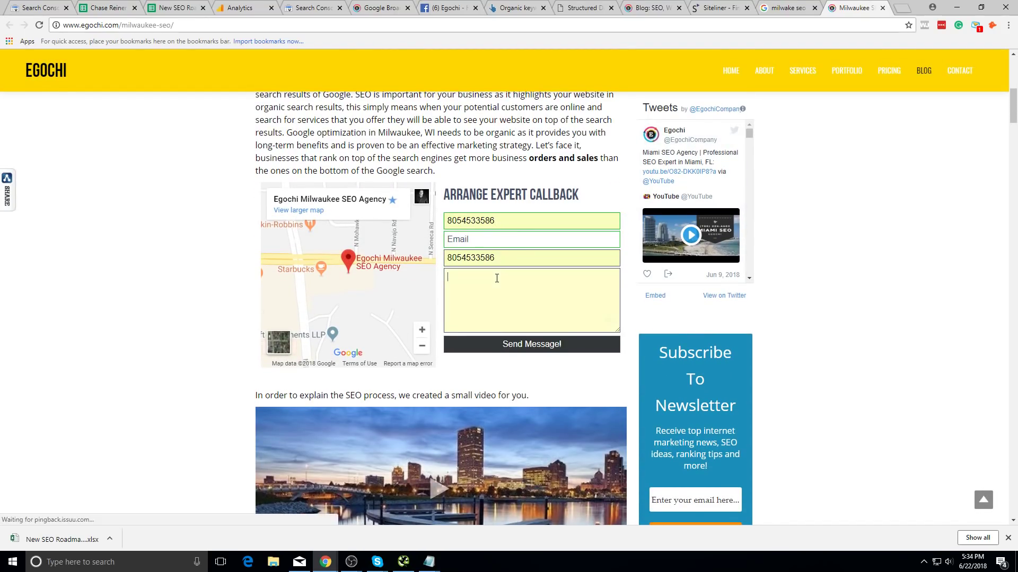
scroll(822, 267, "down", 8)
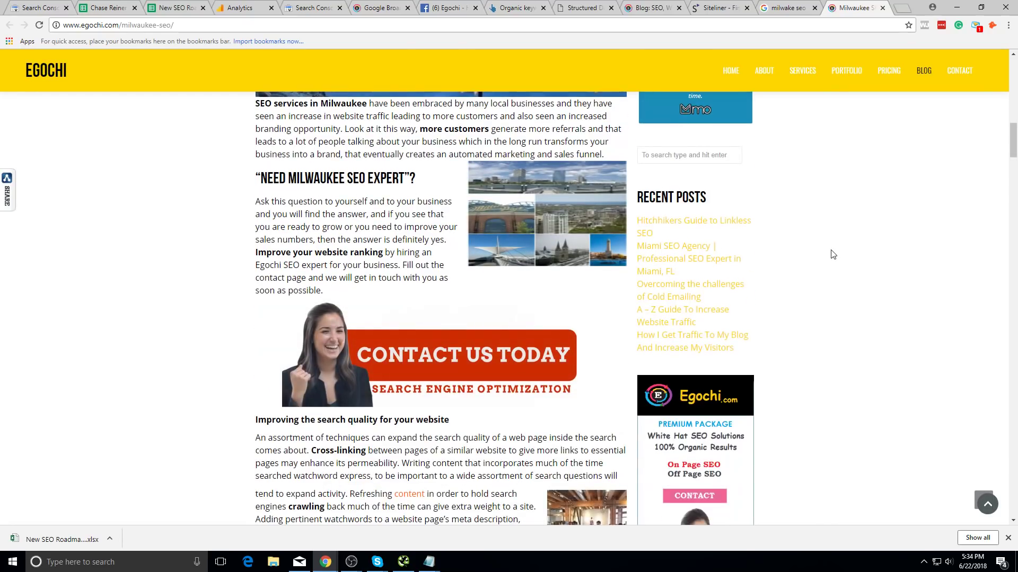
scroll(821, 256, "up", 7)
scroll(821, 256, "up", 3)
scroll(508, 302, "down", 20)
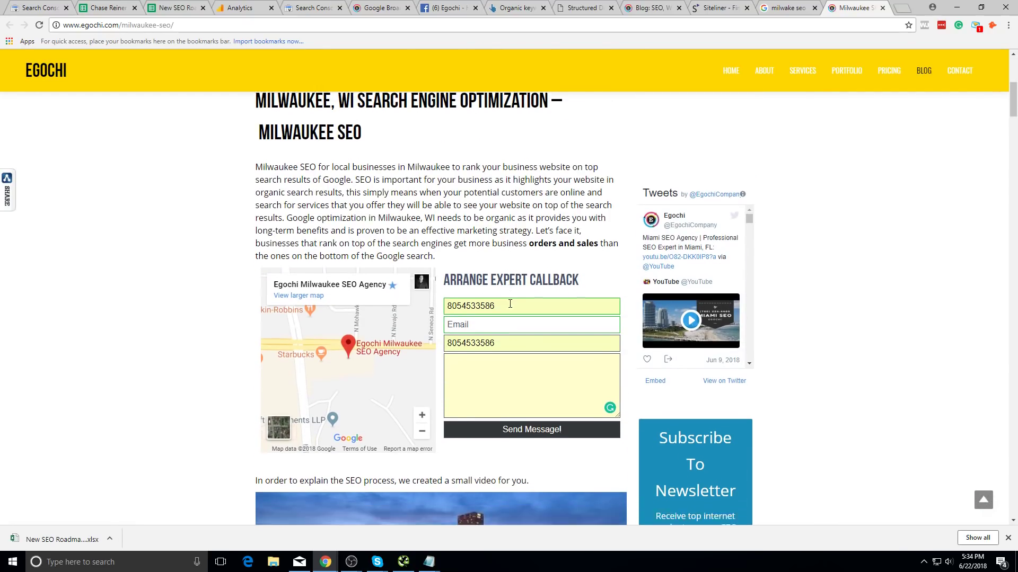
scroll(502, 199, "down", 15)
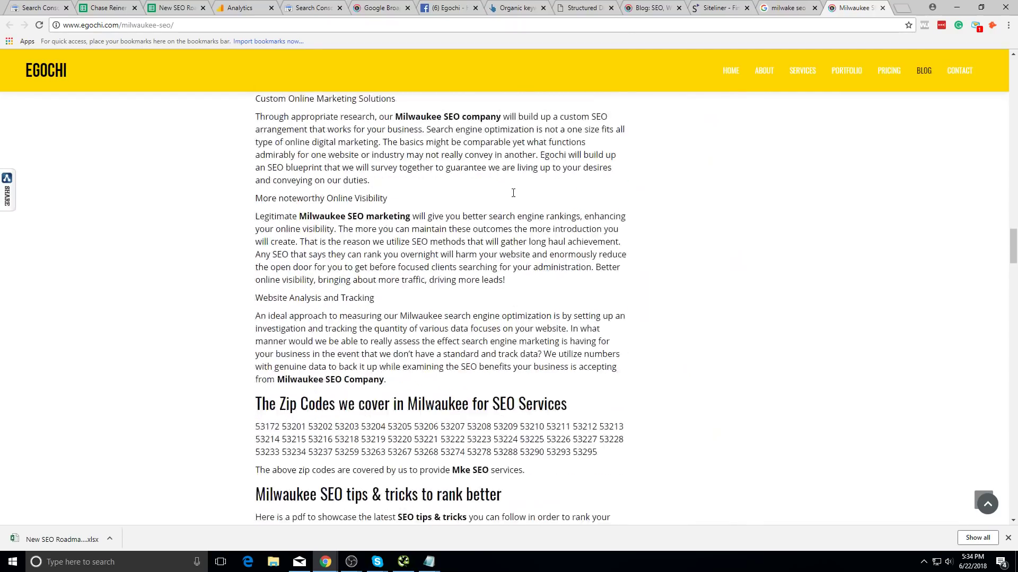
scroll(583, 164, "up", 10)
scroll(592, 159, "up", 20)
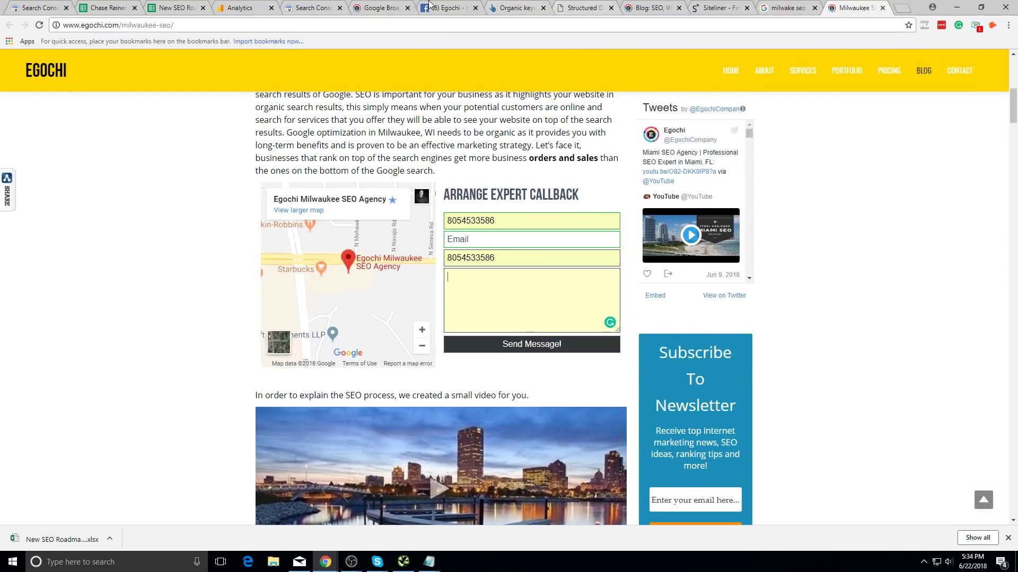
- Switch to Google Analytics and open the Landing Pages report in the Behavior section's Site Content
left_click(287, 9)
left_click(241, 8)
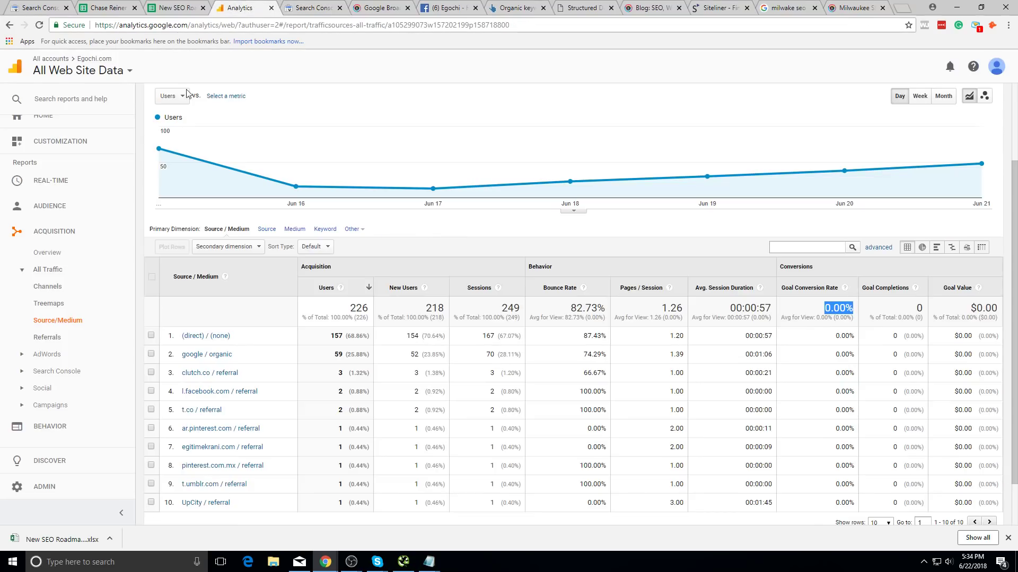
scroll(428, 177, "up", 3)
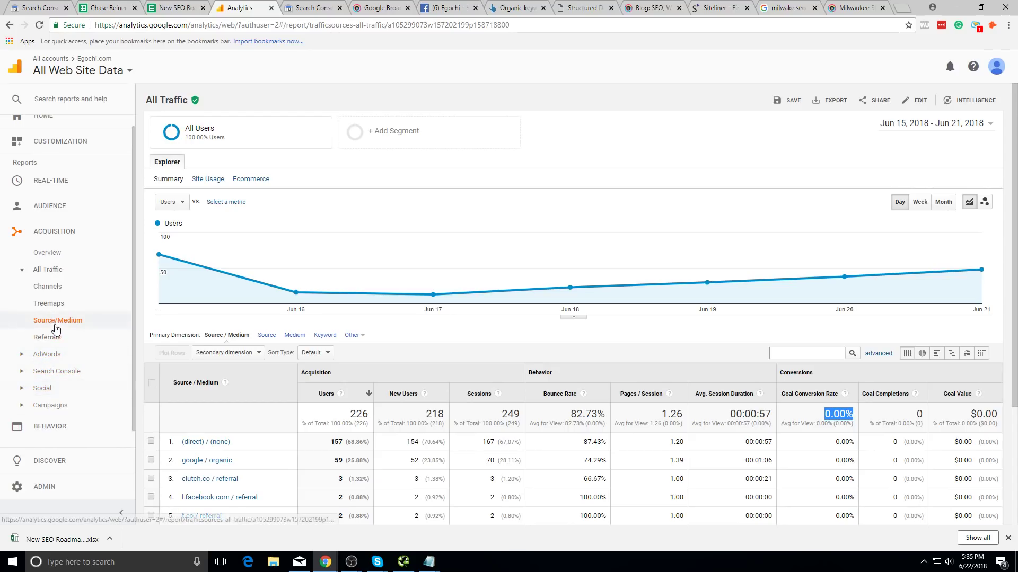
left_click(57, 371)
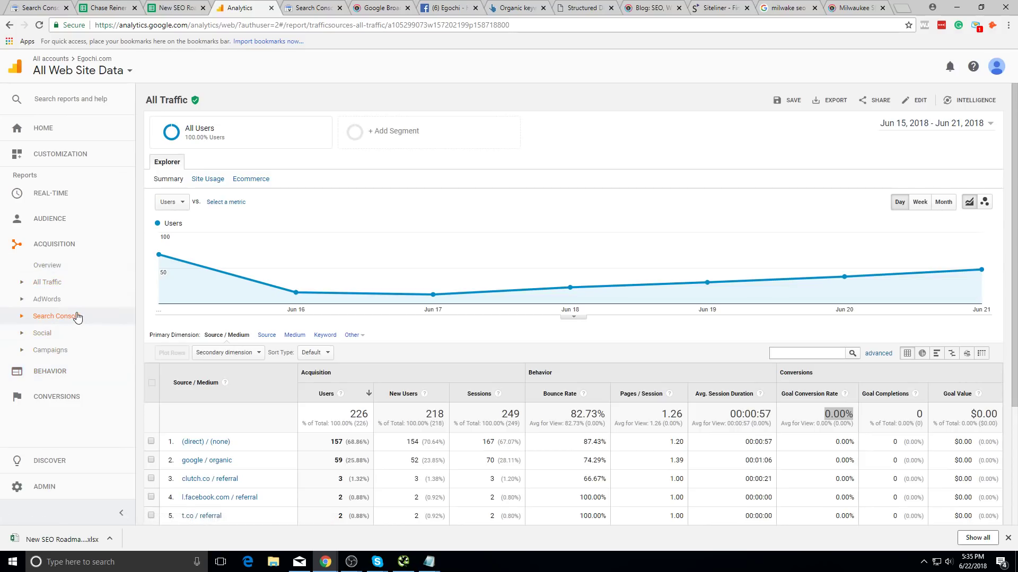
left_click(49, 371)
left_click(51, 324)
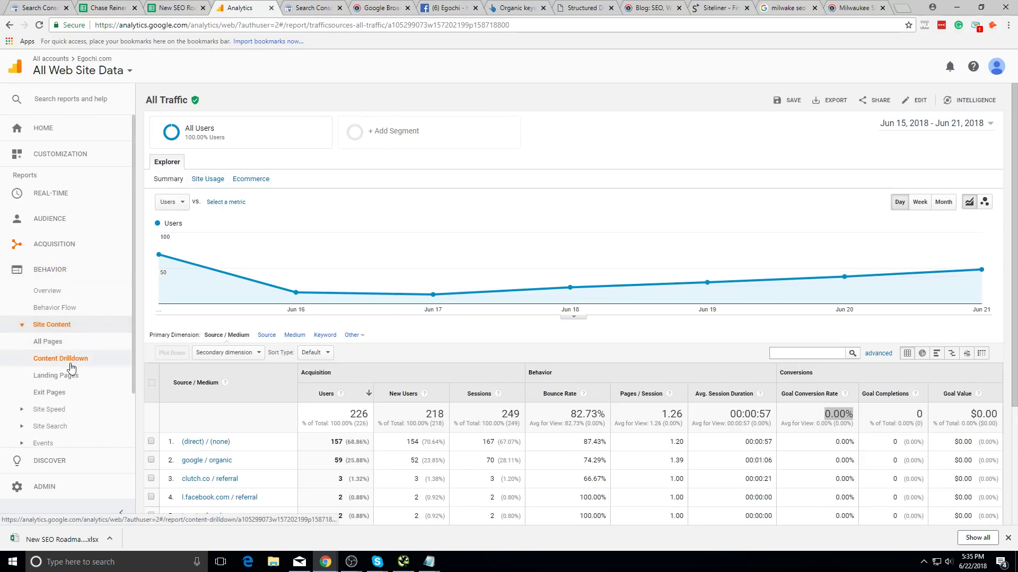
left_click(61, 358)
left_click(55, 376)
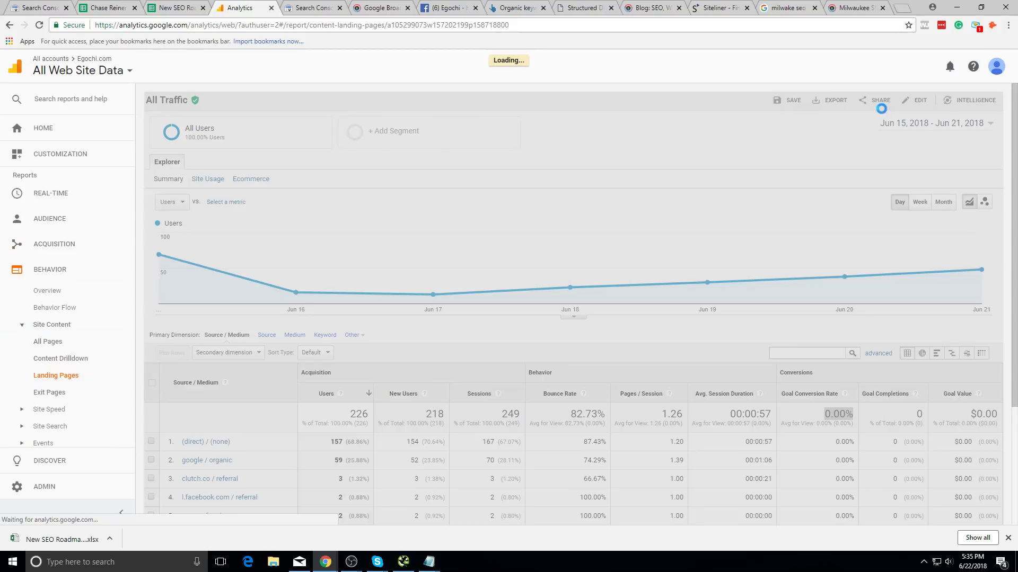
- Set the Landing Pages report's date range to Jun 1, 2018 - Jun 21, 2018
left_click(893, 123)
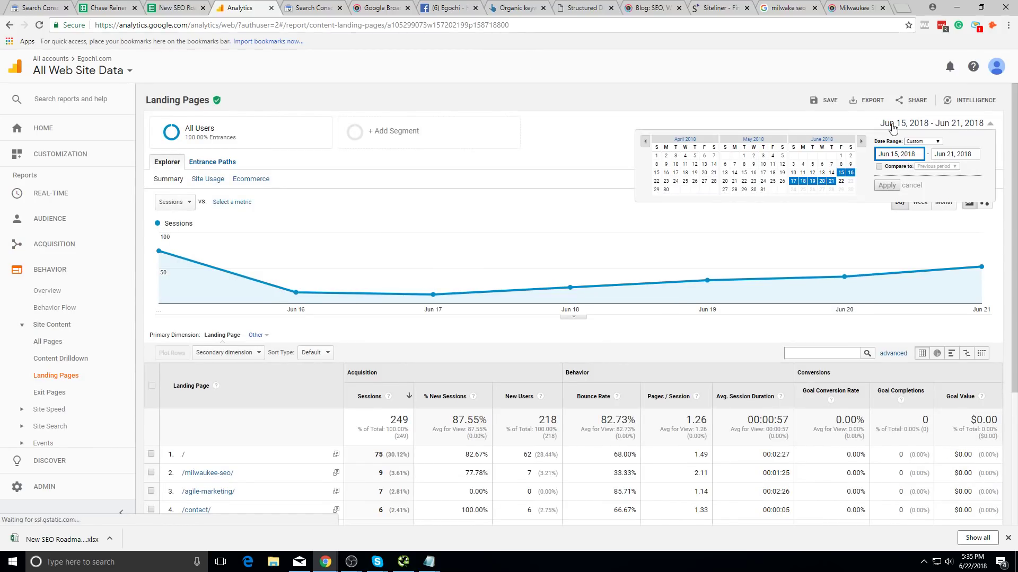
left_click(840, 155)
left_click(886, 185)
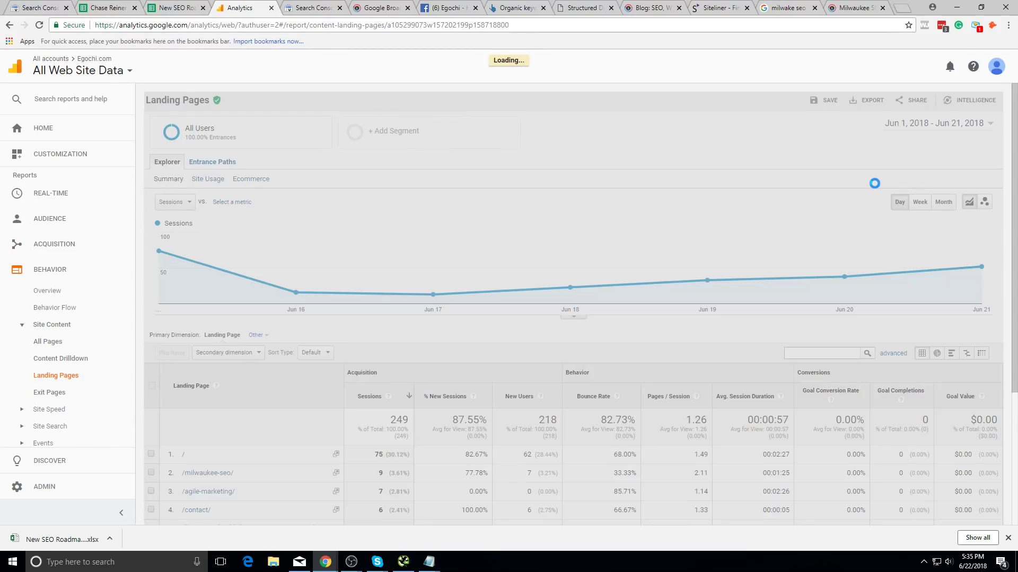
- Drill down into the /milwaukee-seo/ landing page and replace the All Users segment with Organic Traffic
scroll(223, 403, "down", 1)
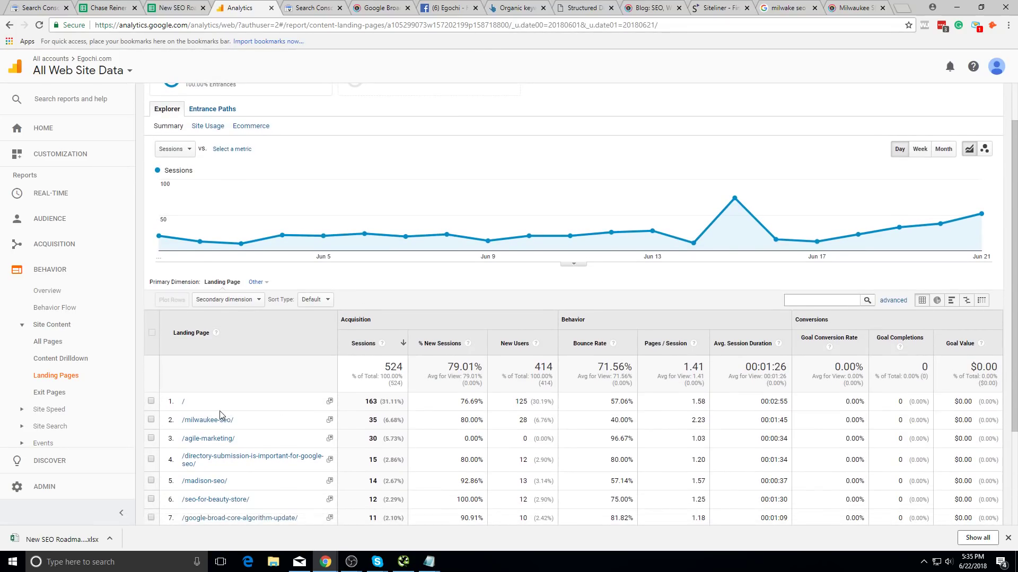
left_click(209, 420)
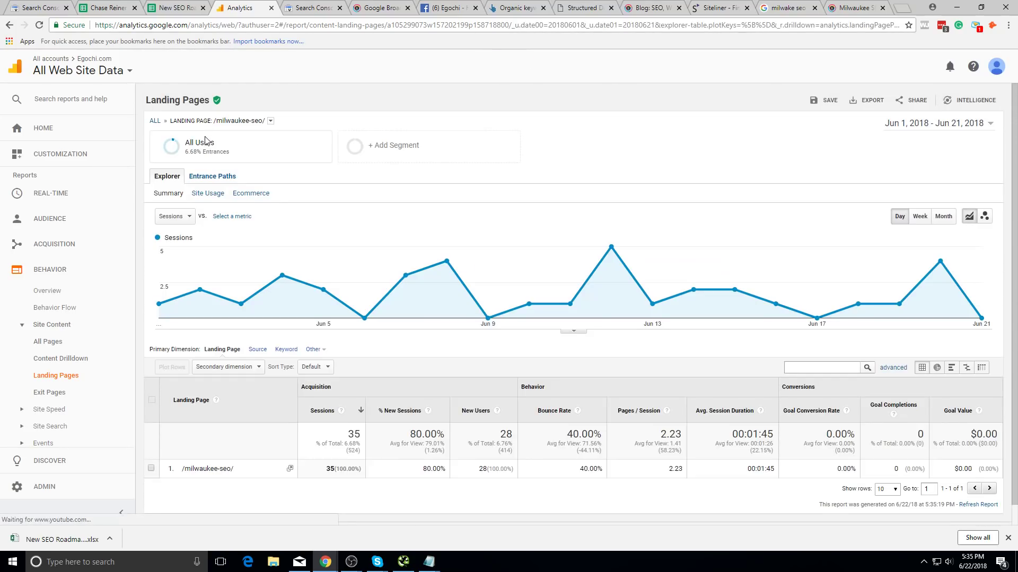
left_click(205, 142)
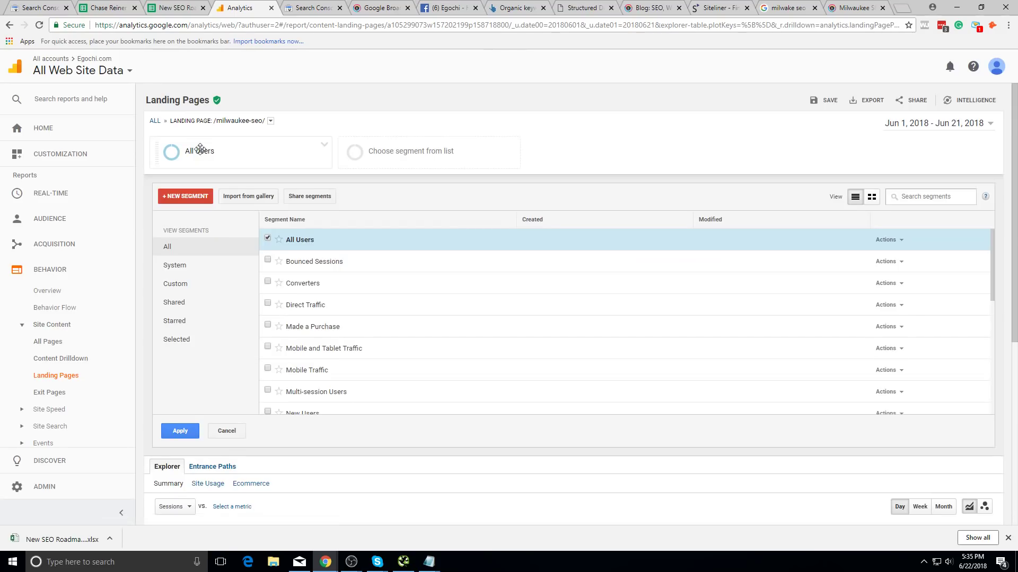
left_click(311, 243)
scroll(334, 317, "down", 5)
scroll(335, 316, "down", 1)
scroll(339, 297, "up", 2)
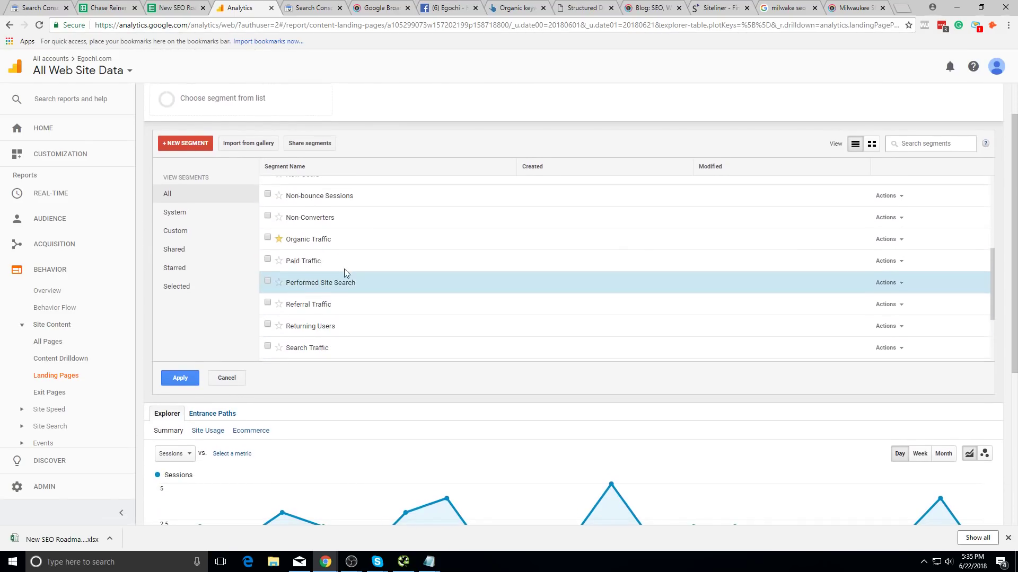
left_click(328, 239)
left_click(180, 378)
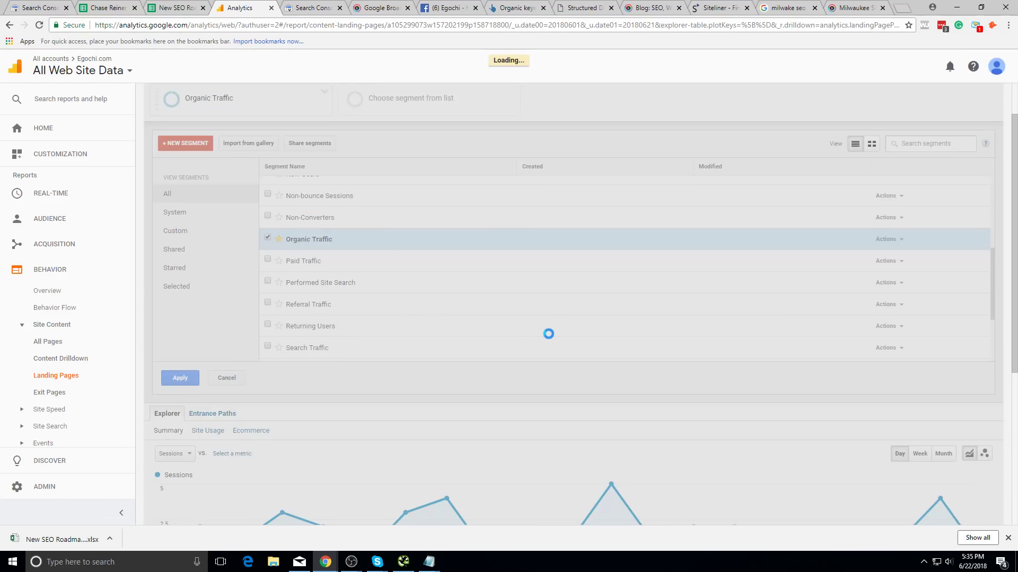
- Examine the /milwaukee-seo/ page's organic sessions, percentage of new sessions, new users, bounce rate and pages per session
scroll(531, 342, "down", 4)
scroll(532, 345, "down", 1)
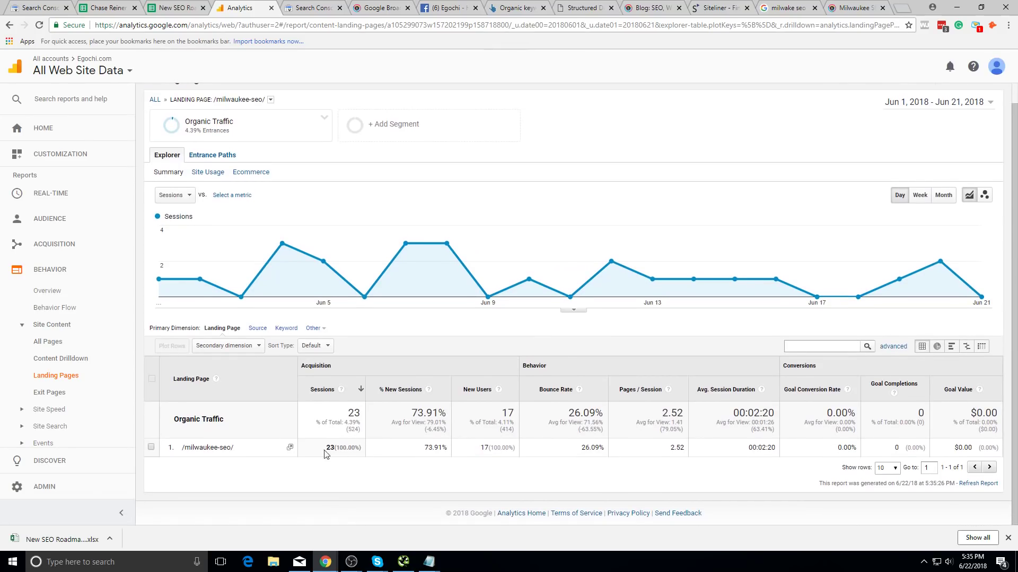
scroll(711, 311, "up", 1)
left_click(957, 123)
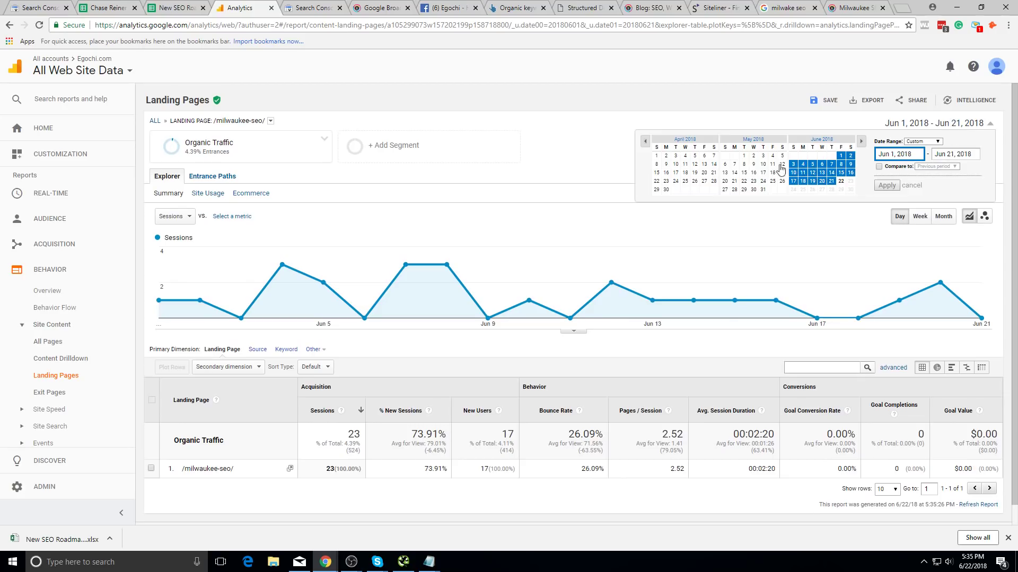
left_click(505, 339)
left_click_drag(328, 469, 375, 483)
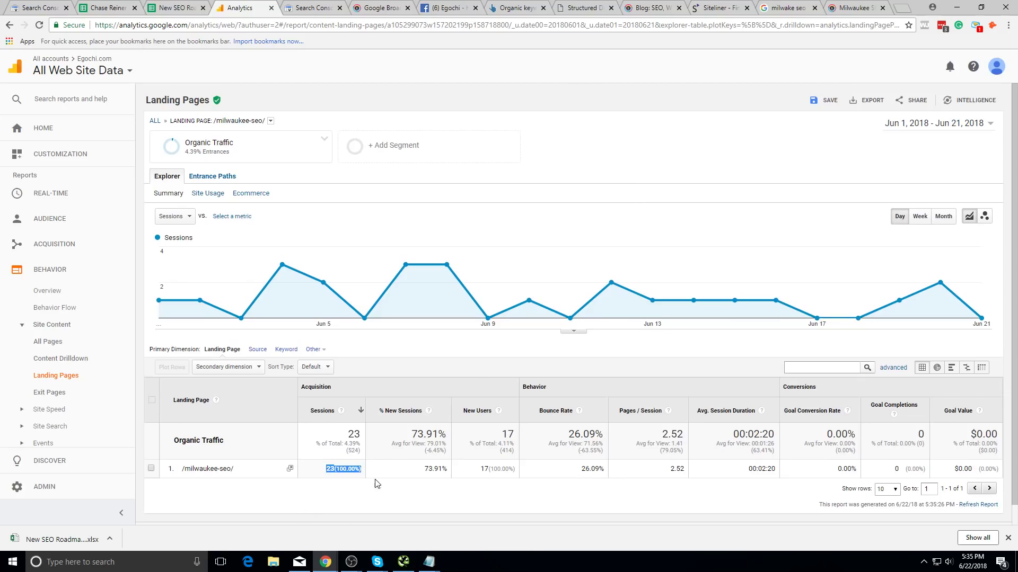
left_click(777, 471)
left_click_drag(468, 471, 520, 473)
left_click(522, 480)
triple_click(373, 480)
triple_click(574, 471)
left_click(613, 475)
triple_click(656, 474)
scroll(403, 459, "down", 1)
double_click(429, 451)
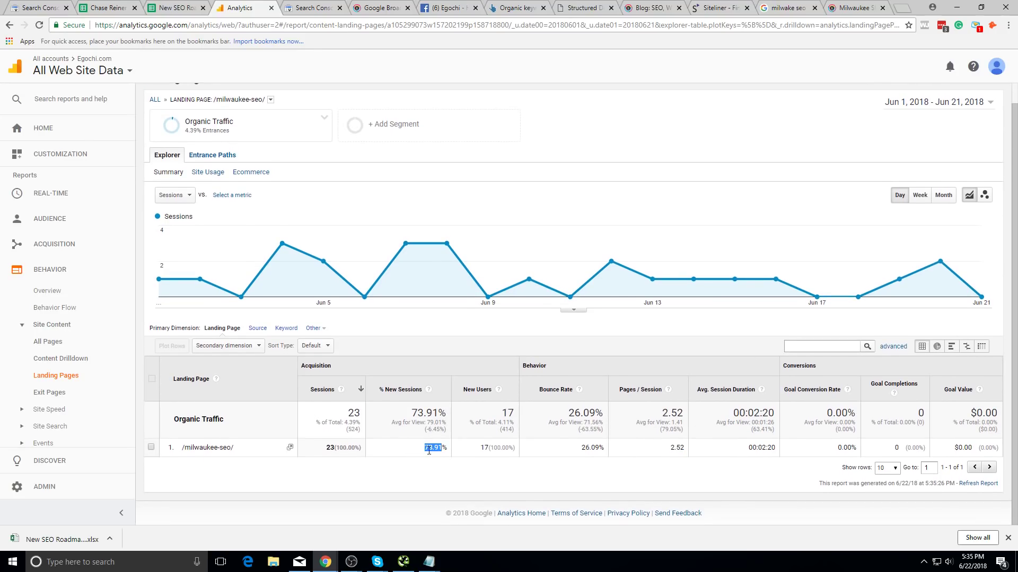
left_click(700, 465)
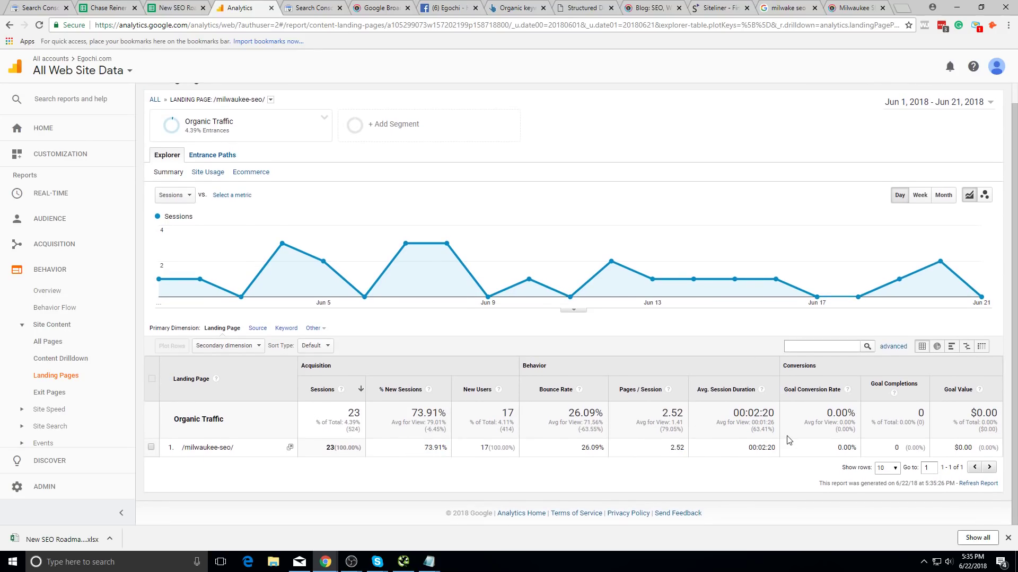
triple_click(340, 447)
left_click(452, 452)
left_click_drag(505, 451, 459, 466)
triple_click(345, 448)
left_click(264, 455)
left_click_drag(328, 447, 392, 472)
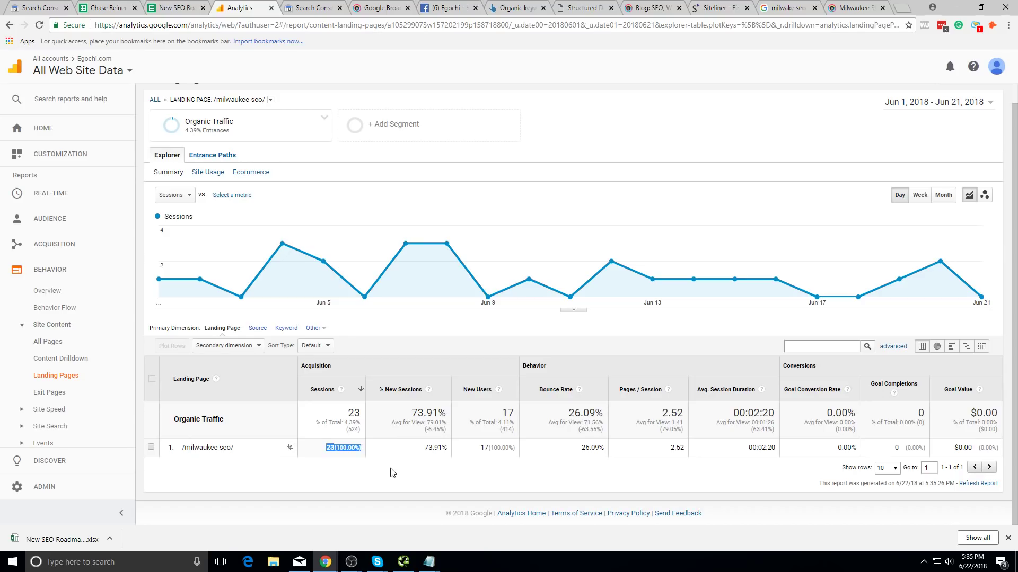
triple_click(434, 451)
triple_click(473, 451)
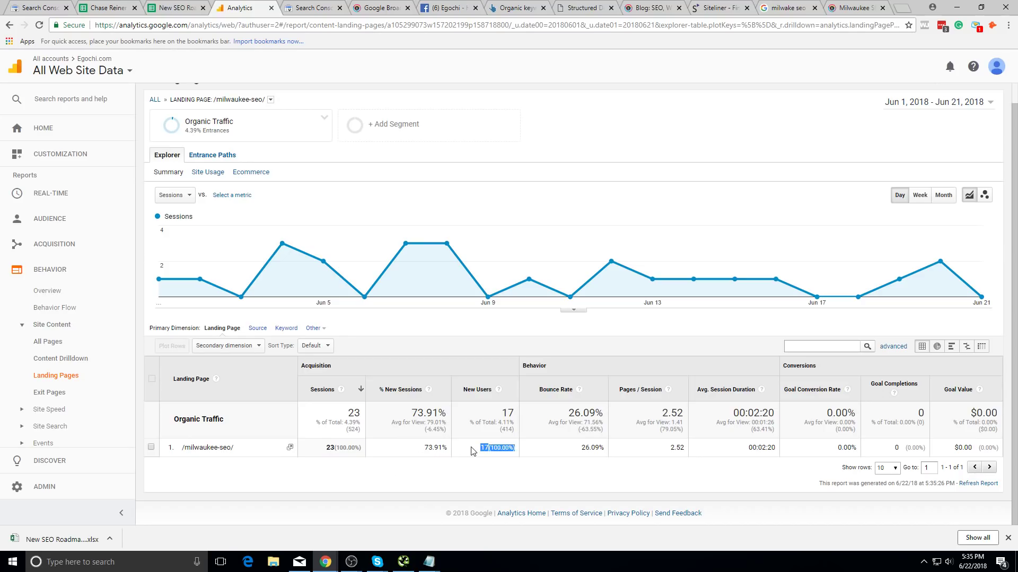
left_click(559, 446)
- Reopen the full Landing Pages report and review the list of landing pages
left_click(9, 25)
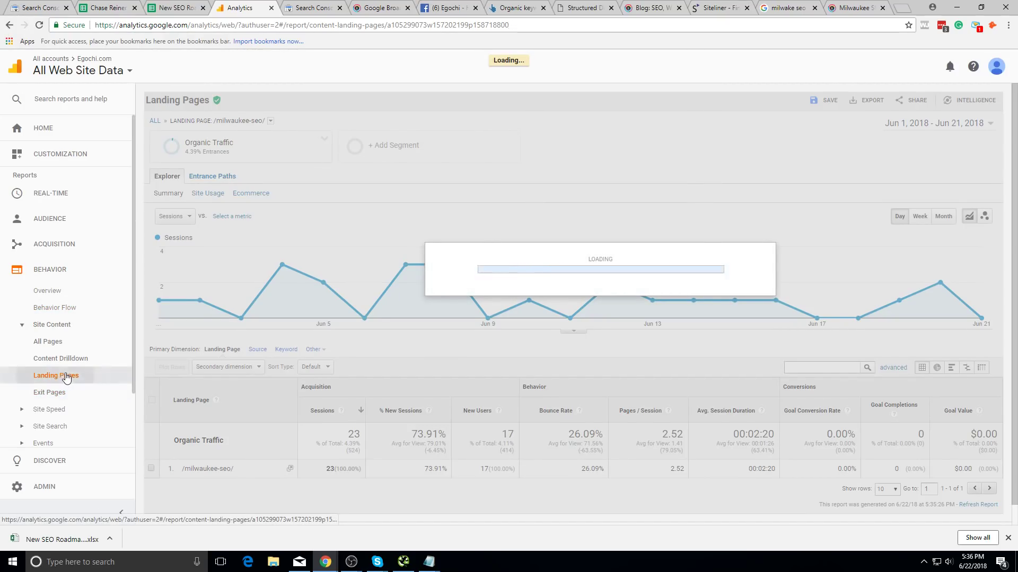
left_click(227, 469)
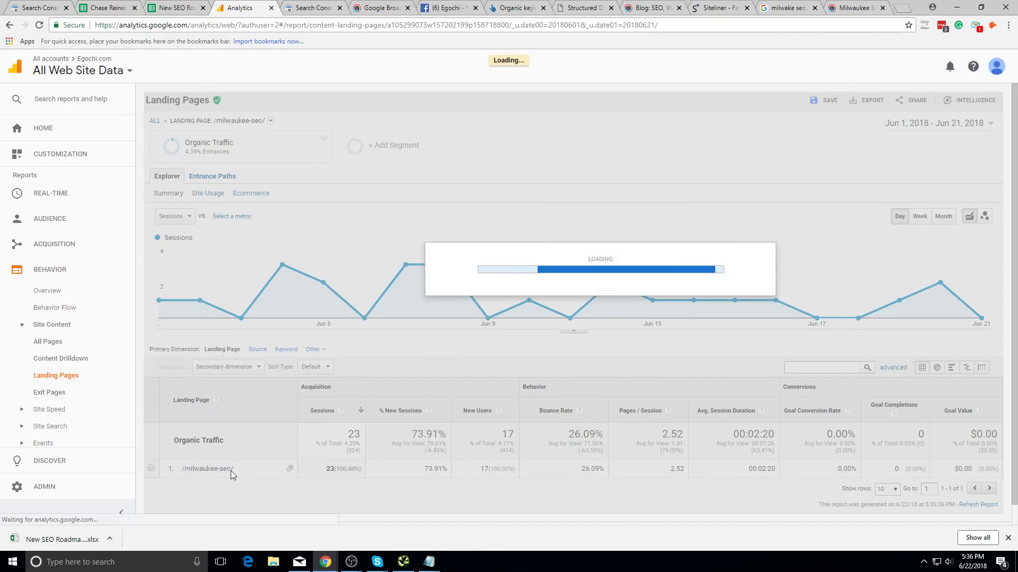
scroll(237, 471, "down", 2)
scroll(238, 471, "down", 1)
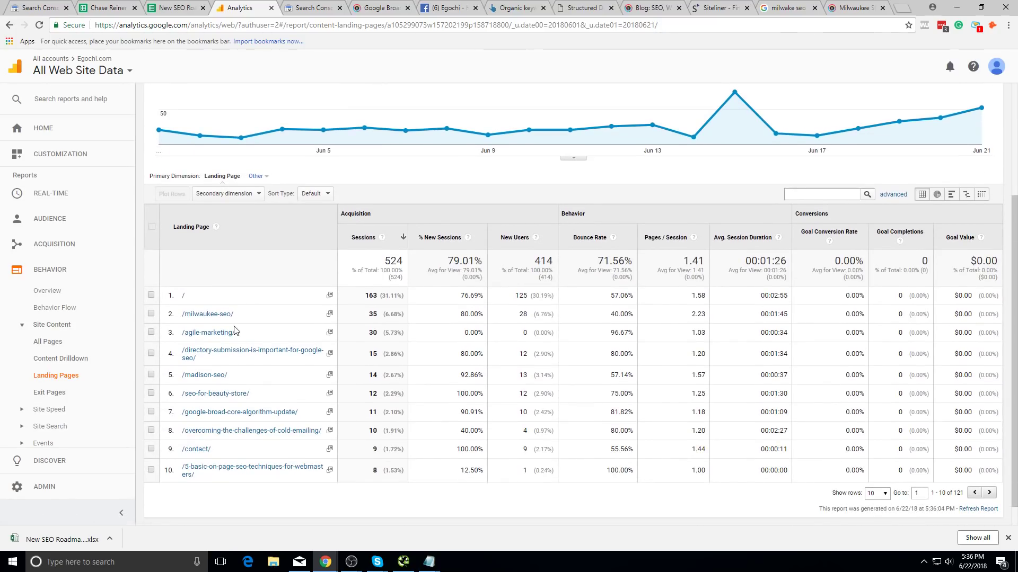
- Look through the open egochi.com and Google results tabs and skim the Google Broad Core Algorithm Update post
key("ctrl+9")
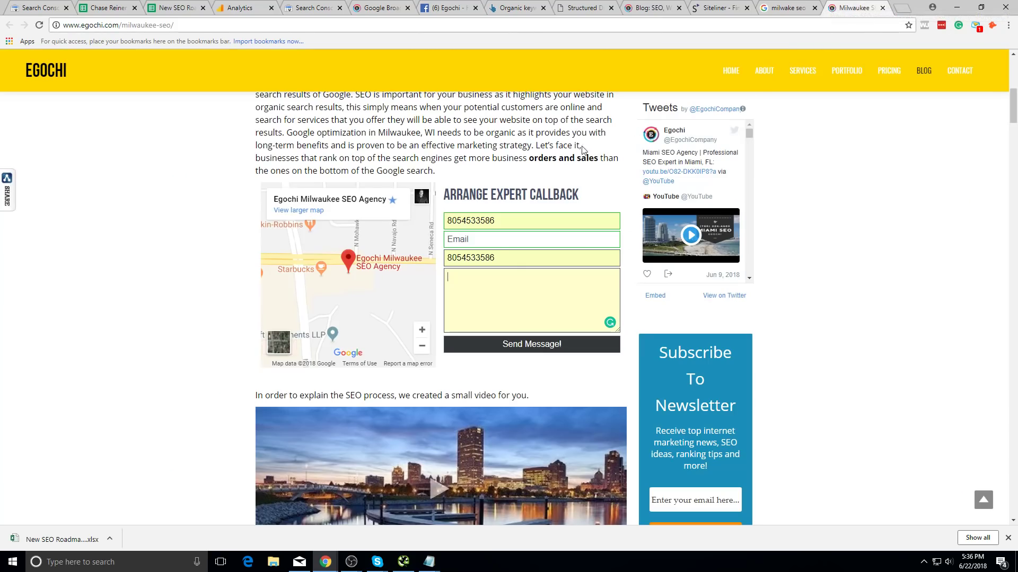
left_click(809, 4)
left_click(654, 7)
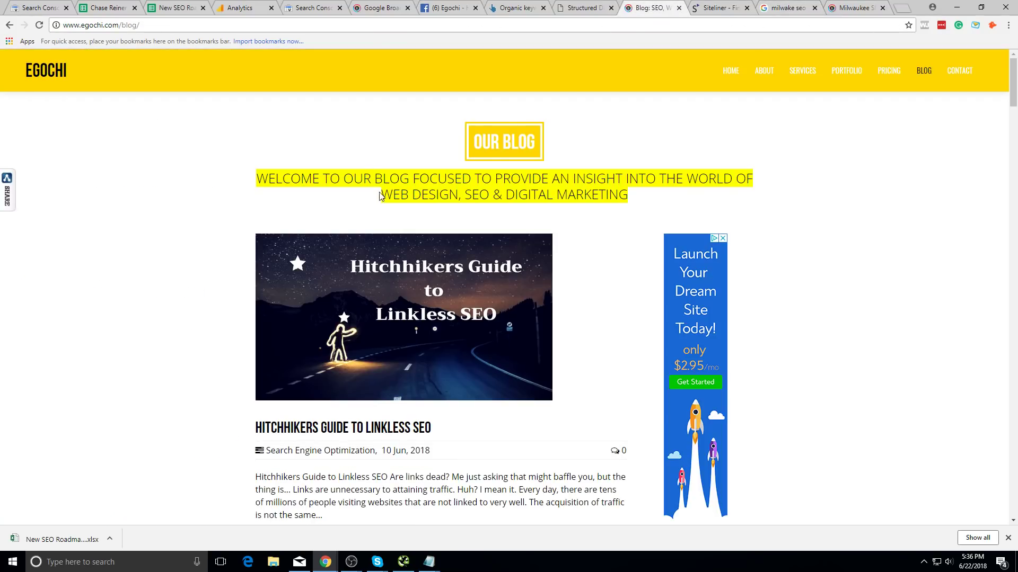
left_click(784, 4)
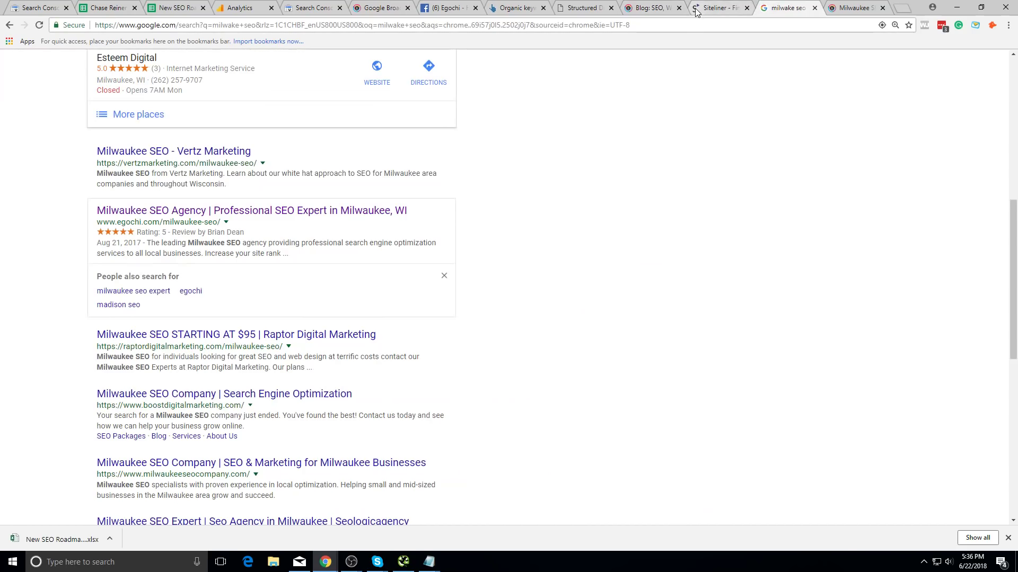
left_click(583, 8)
left_click(374, 7)
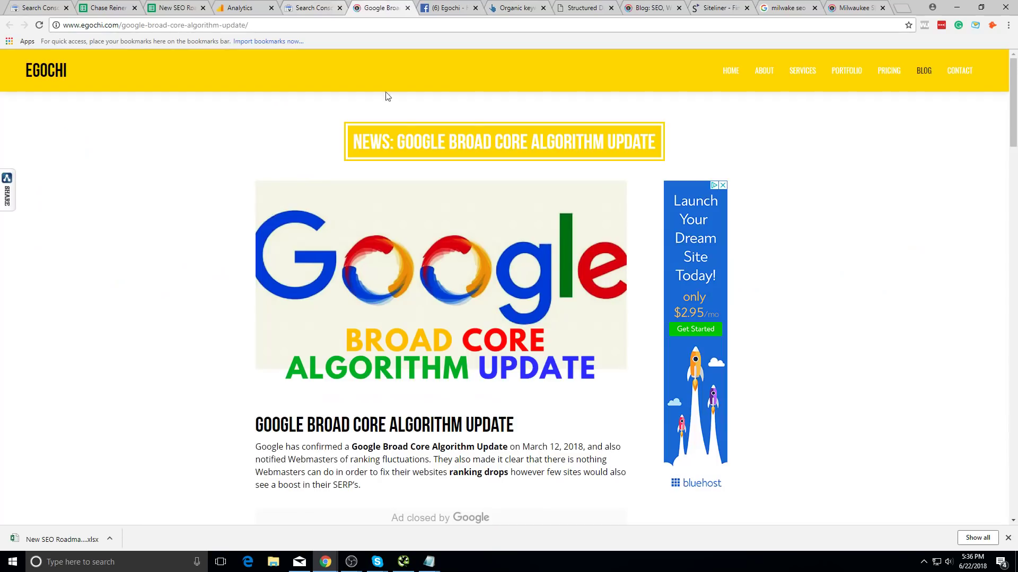
scroll(385, 96, "down", 15)
scroll(689, 161, "up", 15)
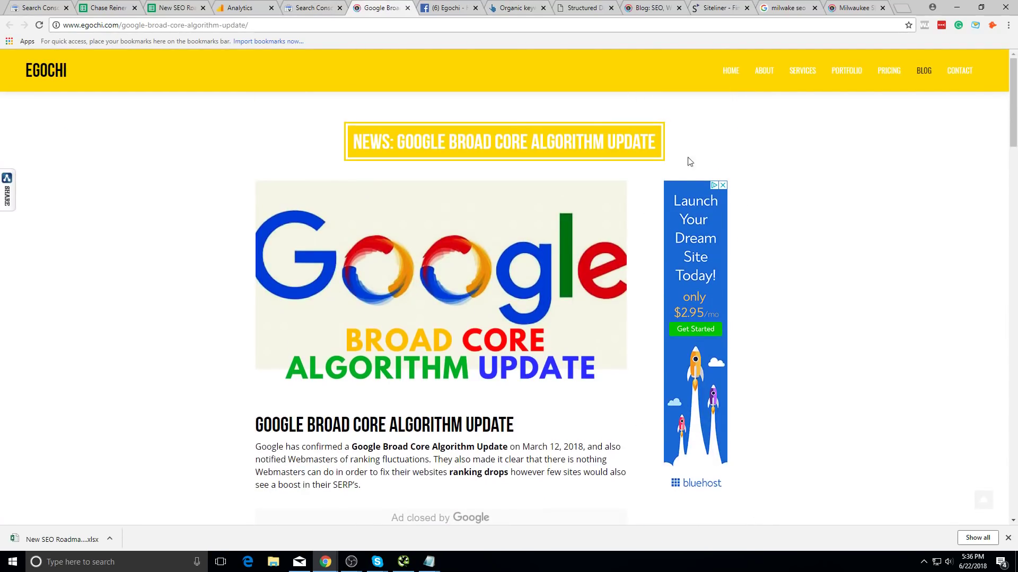
scroll(566, 275, "down", 7)
scroll(719, 216, "up", 7)
- Close the Milwaukee SEO page's tab and look through the Google Broad Core Algorithm Update post down to its summary box
left_click(882, 8)
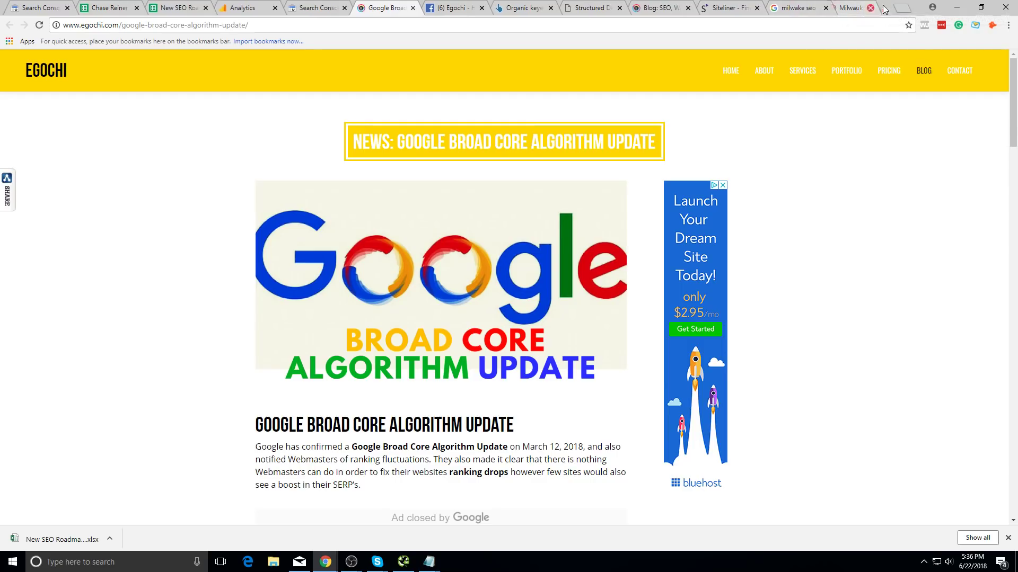
scroll(660, 315, "down", 5)
scroll(660, 314, "down", 15)
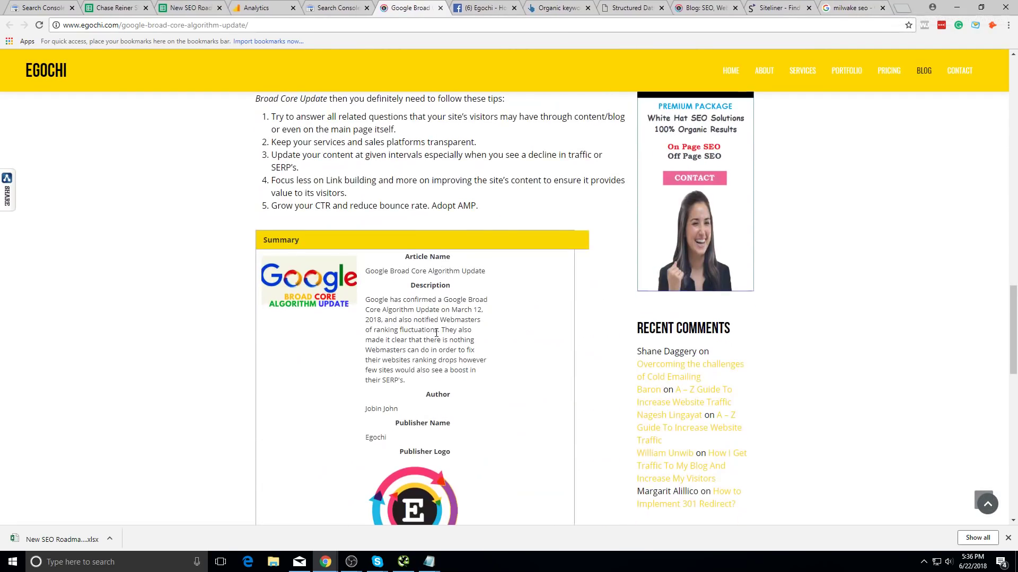
scroll(552, 171, "up", 20)
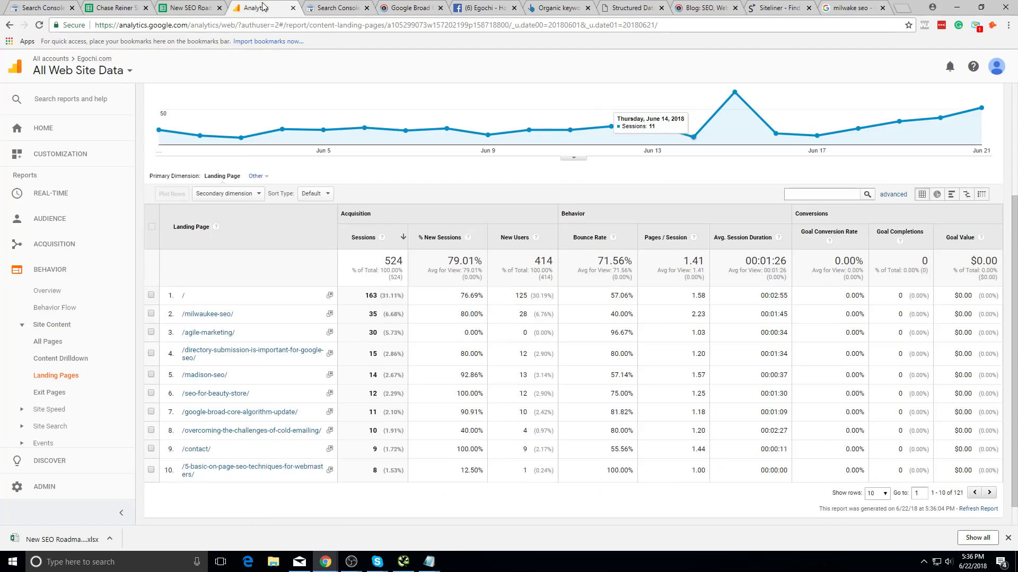
- Replace the All Users segment with Organic Traffic in the Analytics Landing Pages report
left_click(270, 7)
left_click_drag(244, 244, 912, 430)
scroll(834, 394, "up", 5)
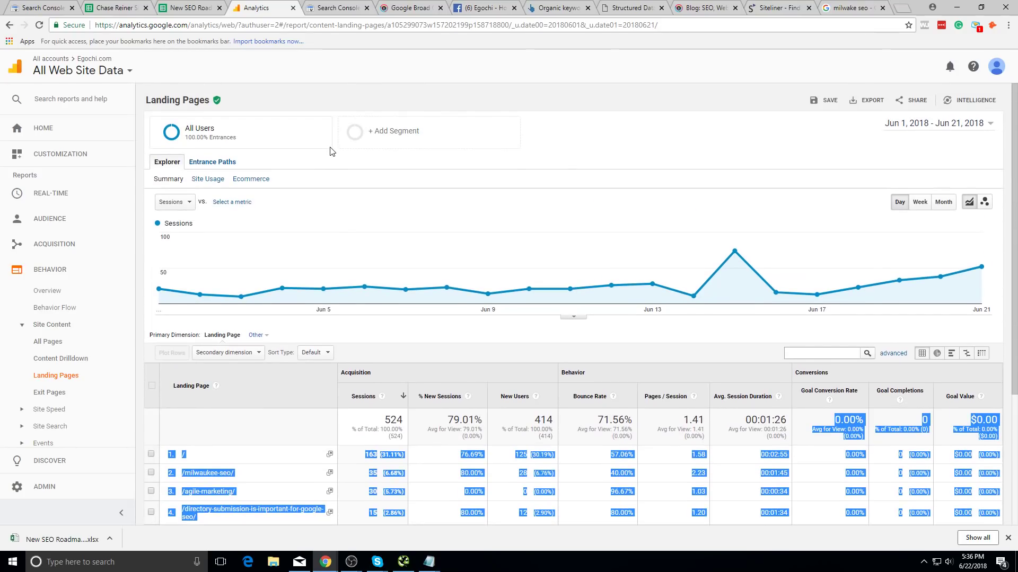
left_click(280, 135)
scroll(316, 313, "down", 4)
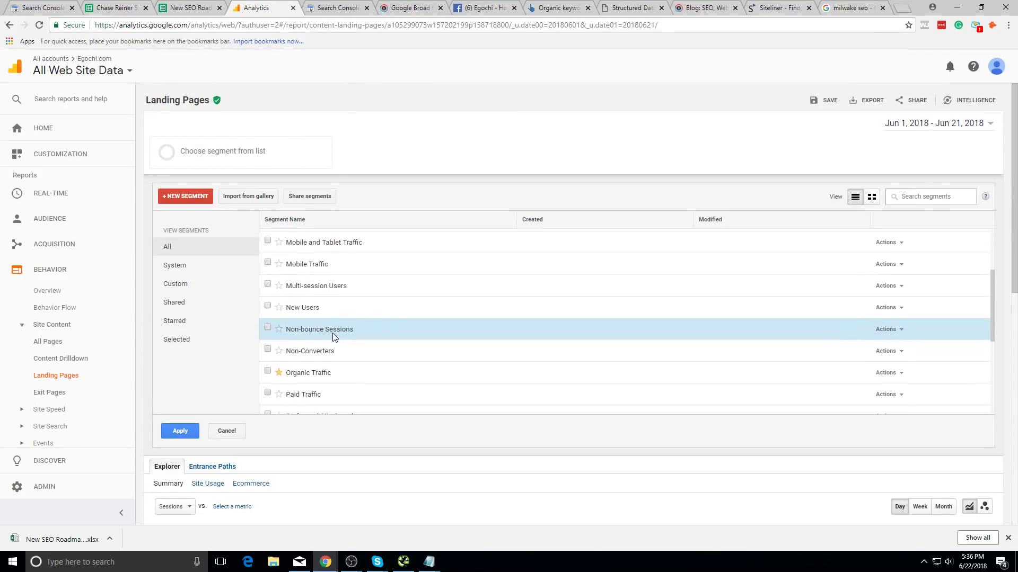
left_click(308, 268)
left_click(180, 431)
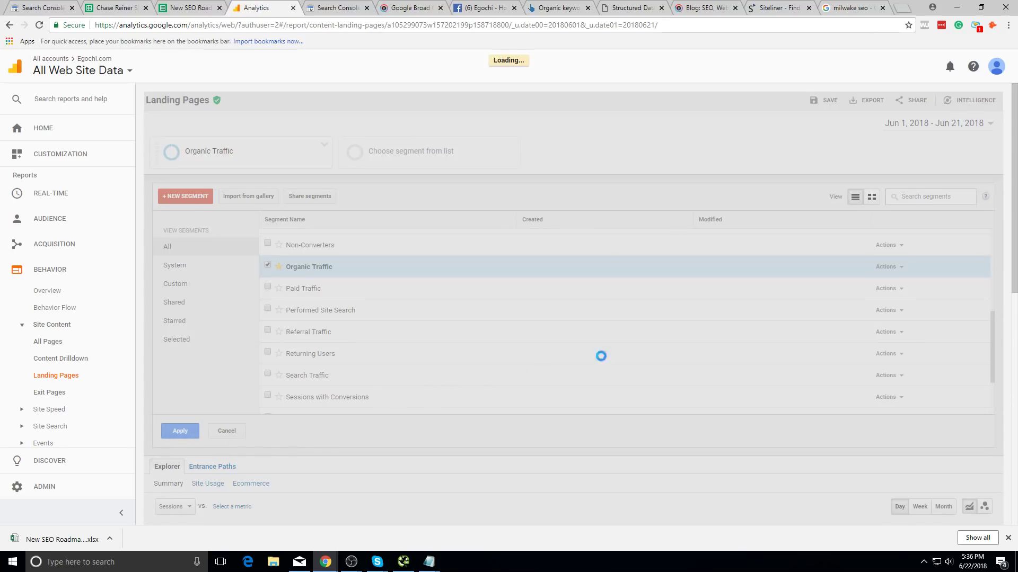
scroll(674, 337, "down", 4)
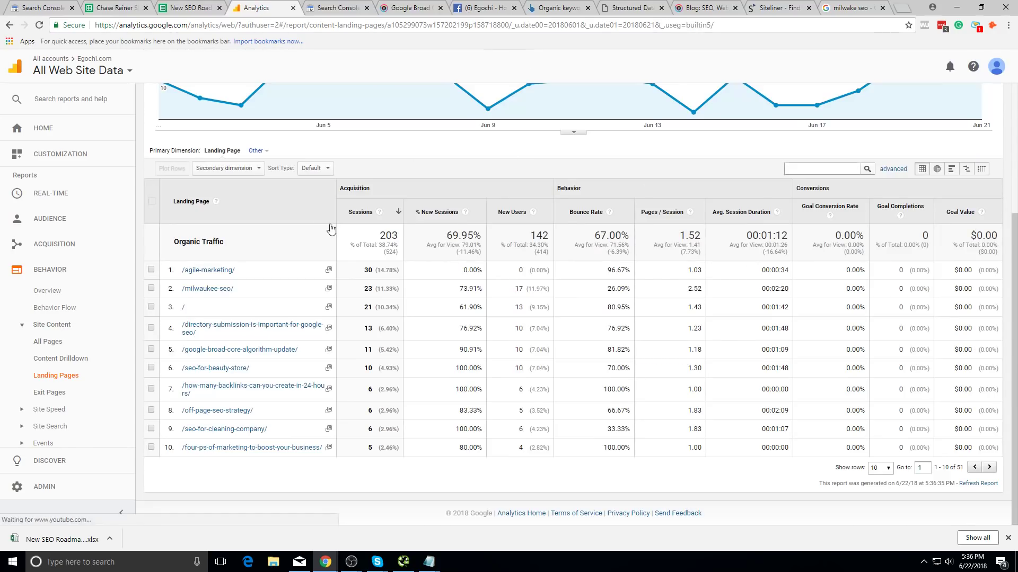
- Examine the organic landing pages' sessions and goal conversion figures in the report table
scroll(859, 211, "up", 4)
scroll(826, 228, "down", 3)
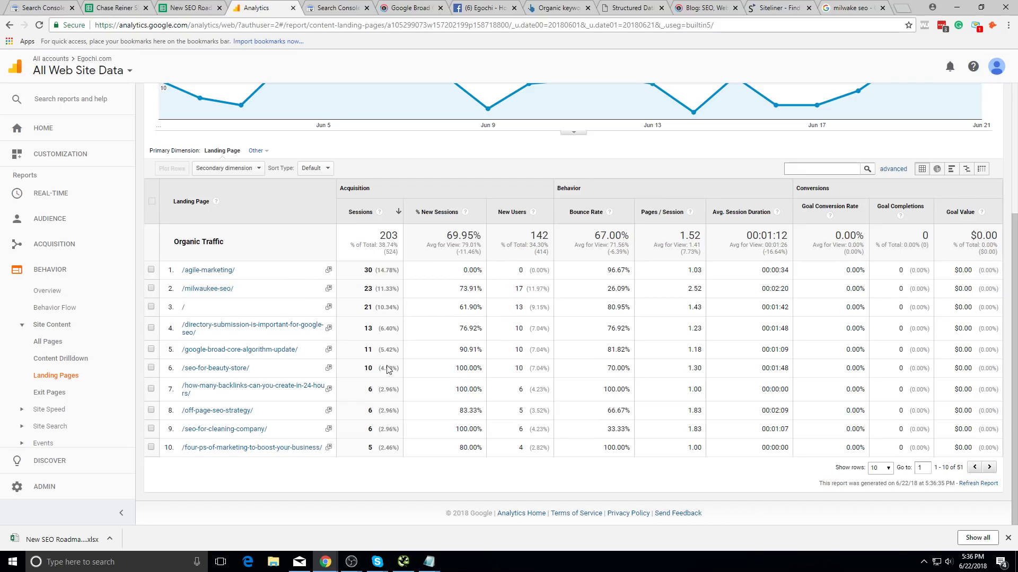
triple_click(348, 355)
triple_click(823, 354)
mouse_move(859, 350)
left_mouse_down()
mouse_move(839, 354)
mouse_move(851, 352)
left_mouse_up()
left_click_drag(819, 320, 931, 457)
double_click(836, 394)
- Open the Hitchhikers Guide to Linkless SEO post from the egochi.com blog page
left_click(703, 7)
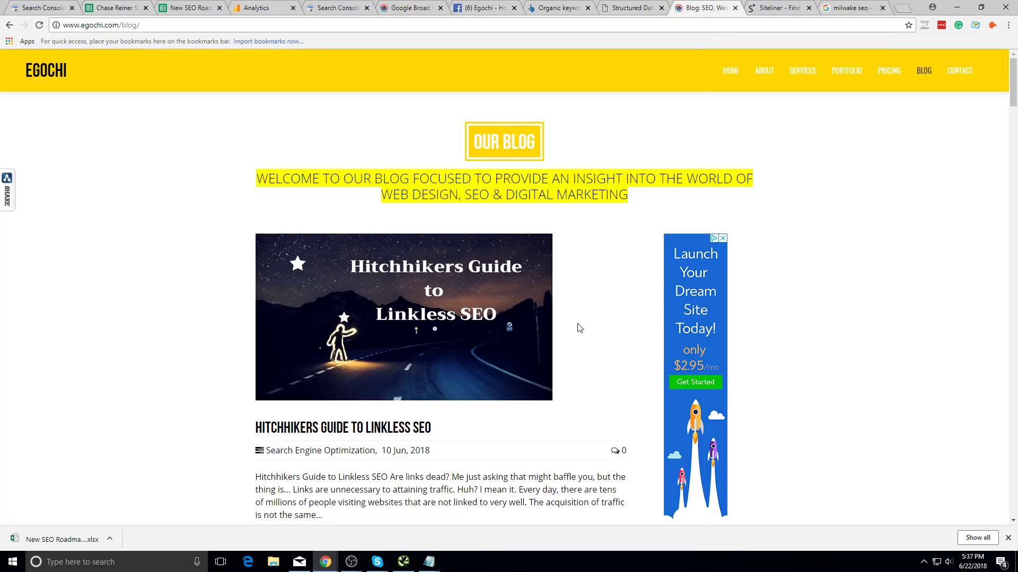
scroll(571, 286, "down", 3)
scroll(512, 196, "up", 3)
left_click(450, 288)
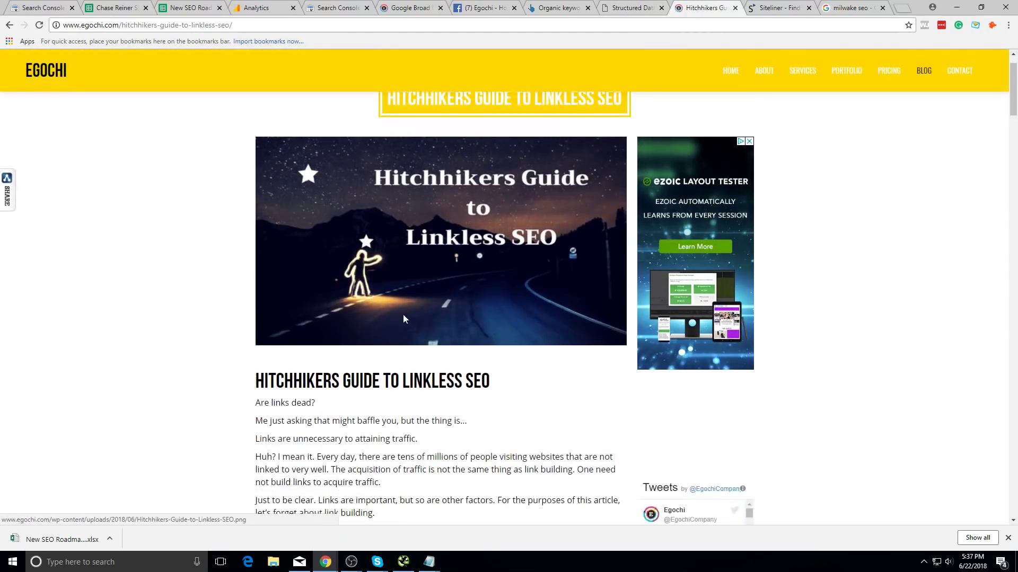
- Skim the Hitchhikers Guide to Linkless SEO post from its heading image down to the summary box
scroll(403, 314, "down", 15)
scroll(421, 248, "up", 15)
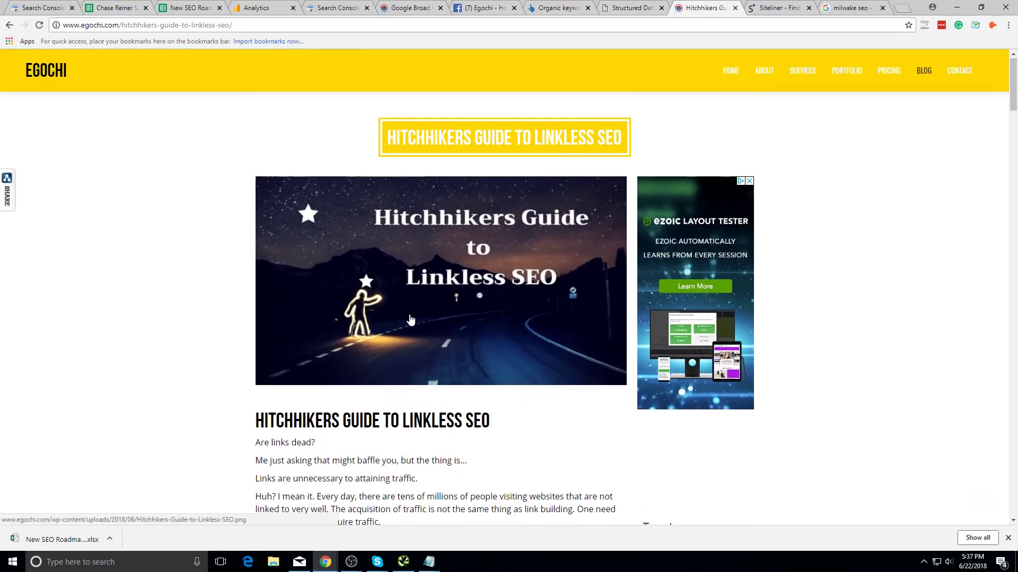
scroll(423, 298, "down", 10)
scroll(471, 286, "up", 7)
right_click(471, 284)
scroll(406, 294, "up", 3)
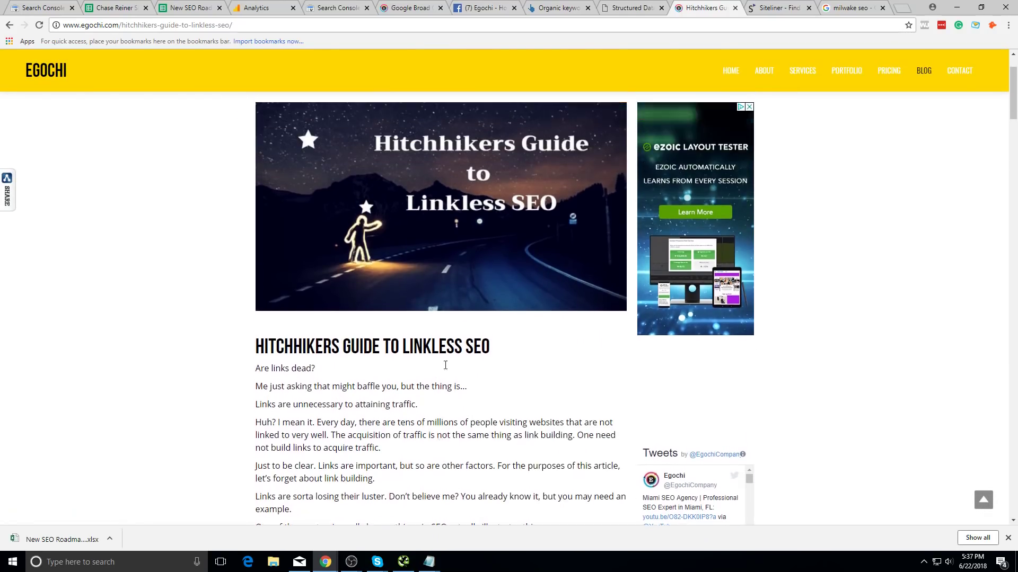
scroll(464, 296, "down", 9)
scroll(464, 296, "down", 5)
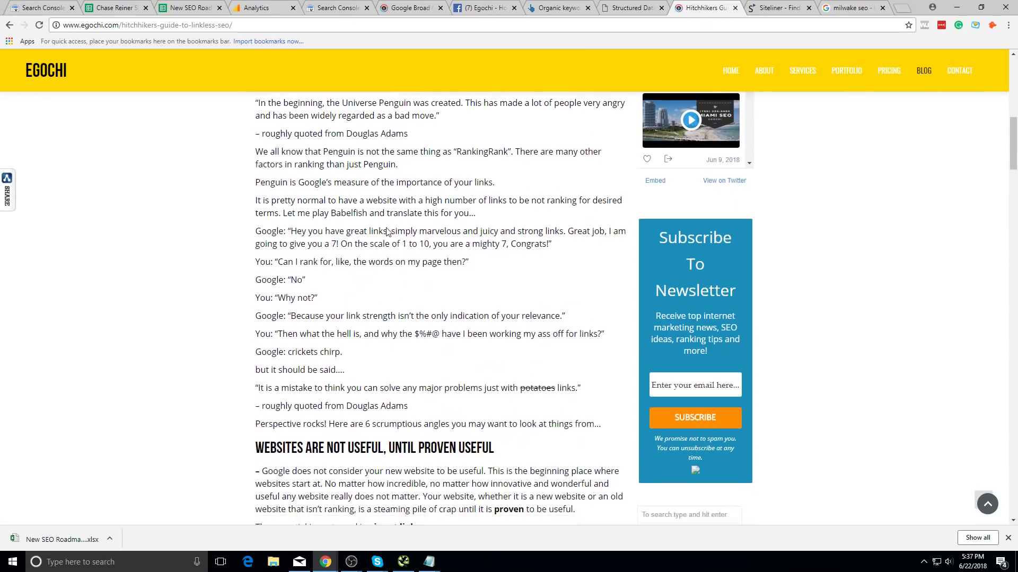
scroll(477, 239, "up", 14)
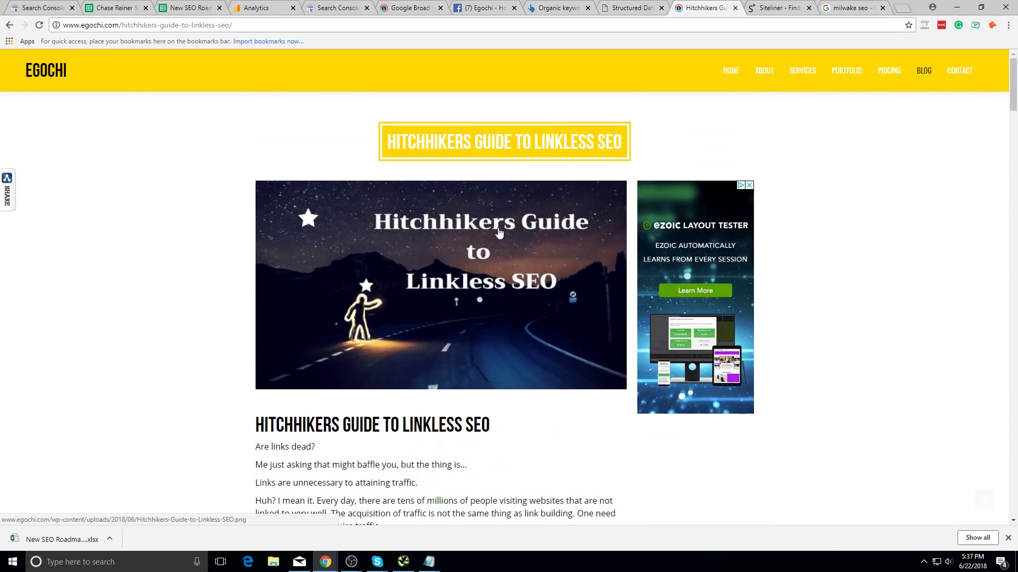
scroll(523, 359, "down", 20)
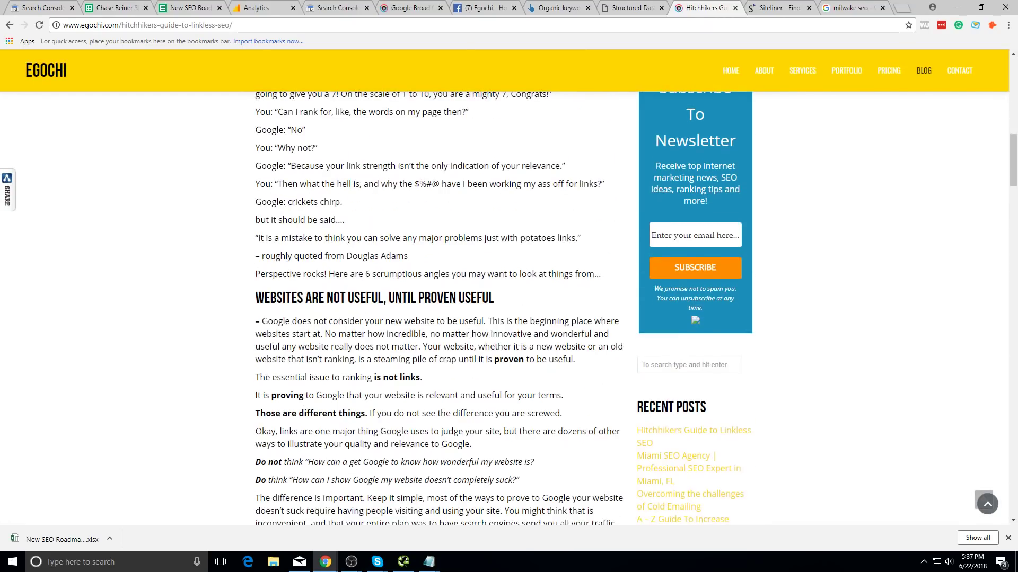
scroll(325, 190, "down", 15)
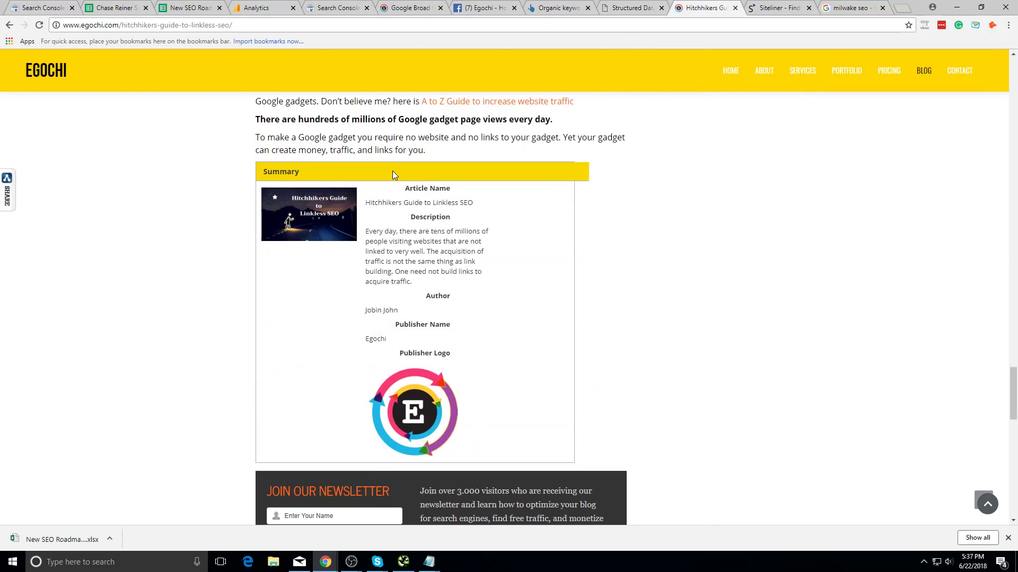
scroll(392, 171, "up", 9)
scroll(471, 165, "up", 20)
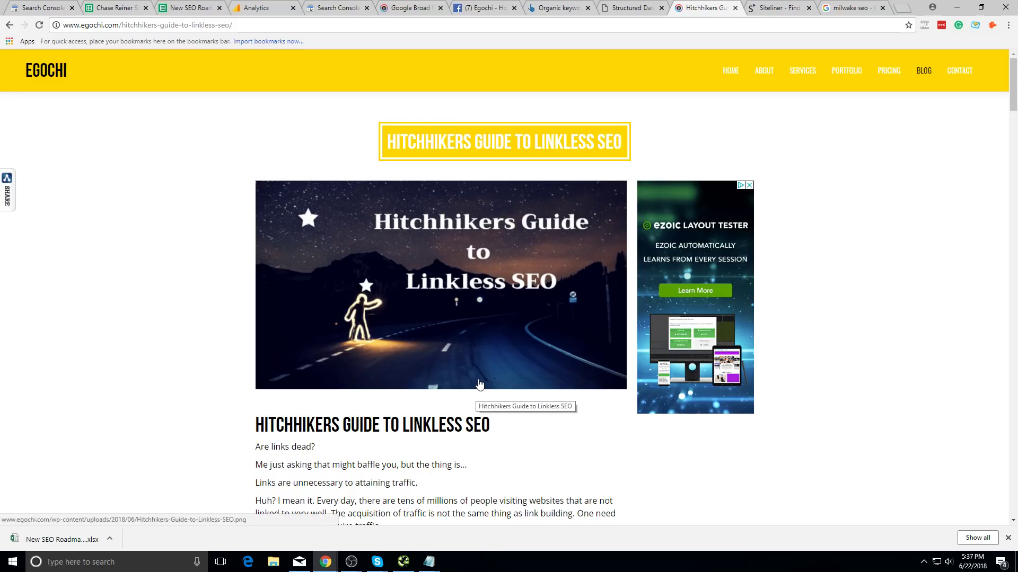
left_click(1, 567)
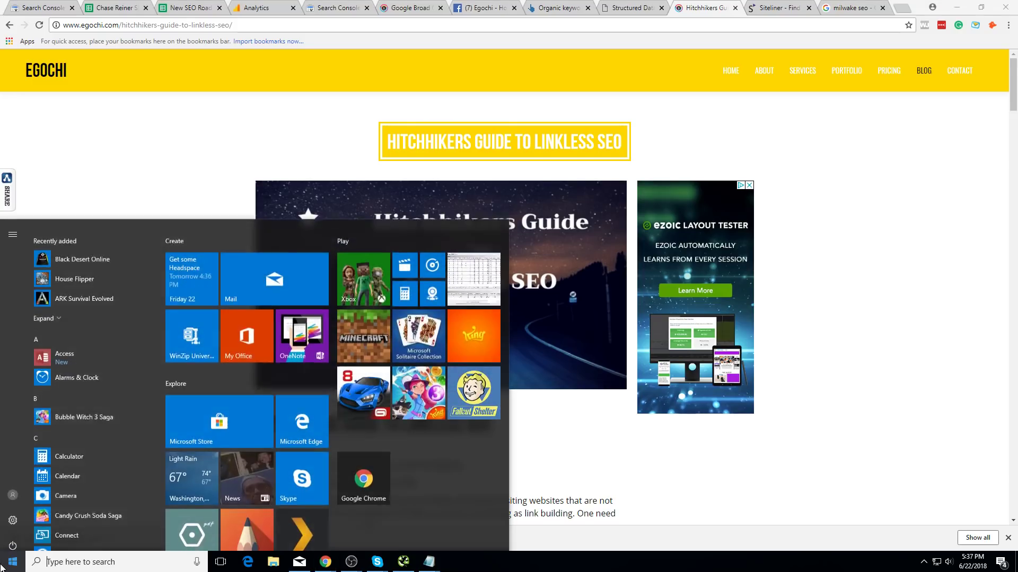
left_click(154, 166)
scroll(756, 457, "down", 1)
scroll(755, 457, "down", 3)
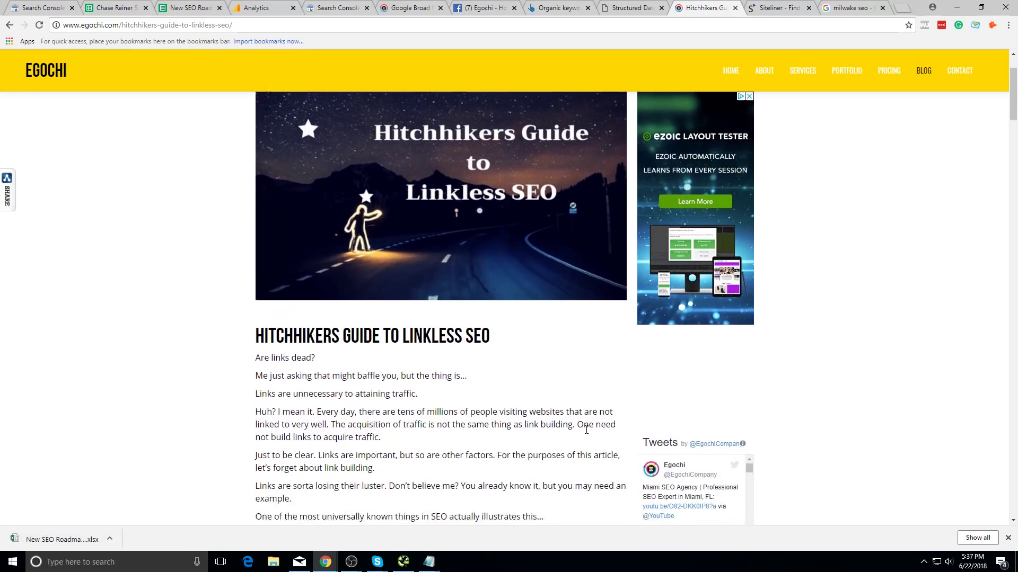
- Open a new Notepad note and write "2 months ---> 10 new big posts or 100% organic traffic growth"
left_click(11, 562)
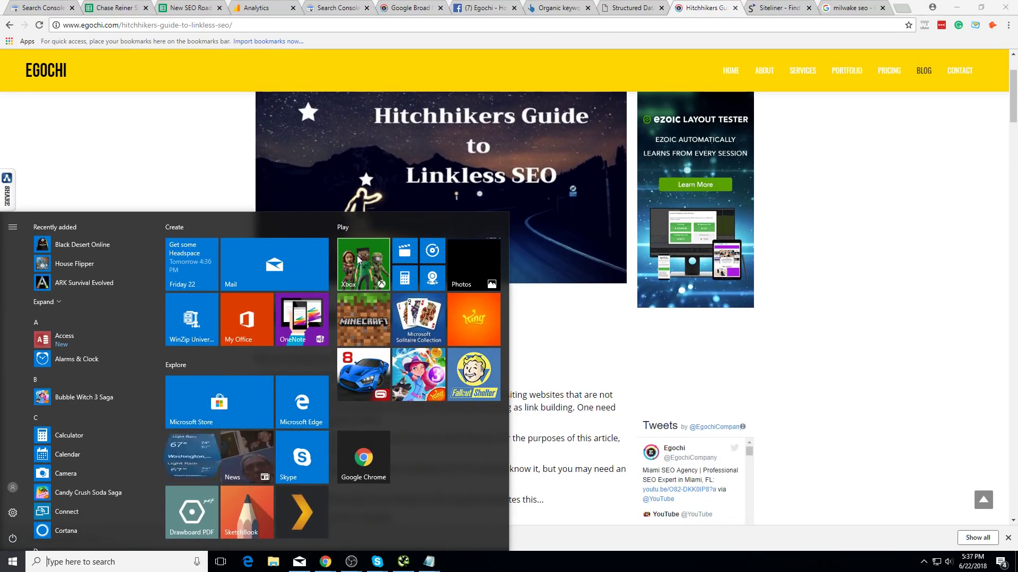
type("notepad")
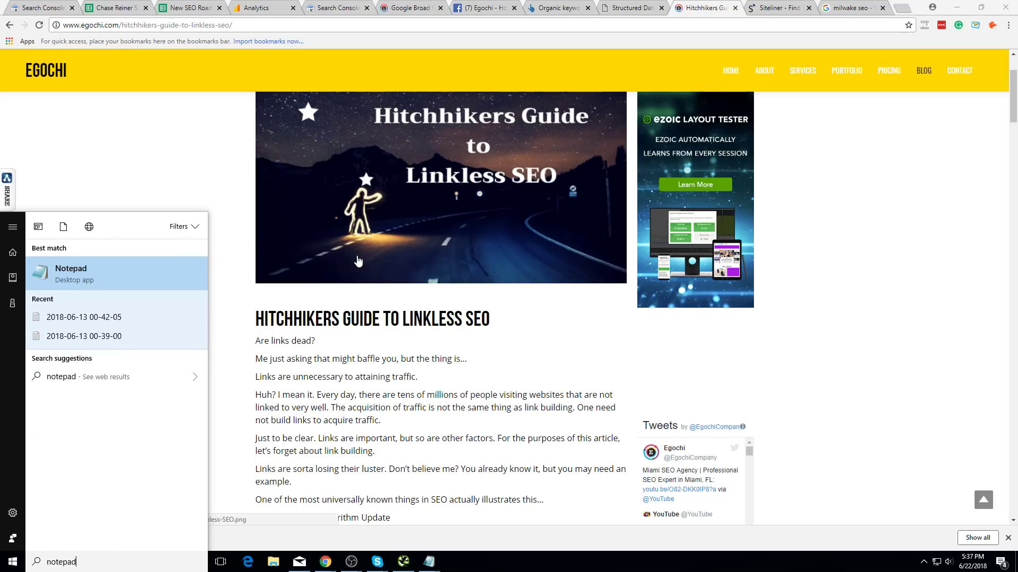
key("Return")
type("bl")
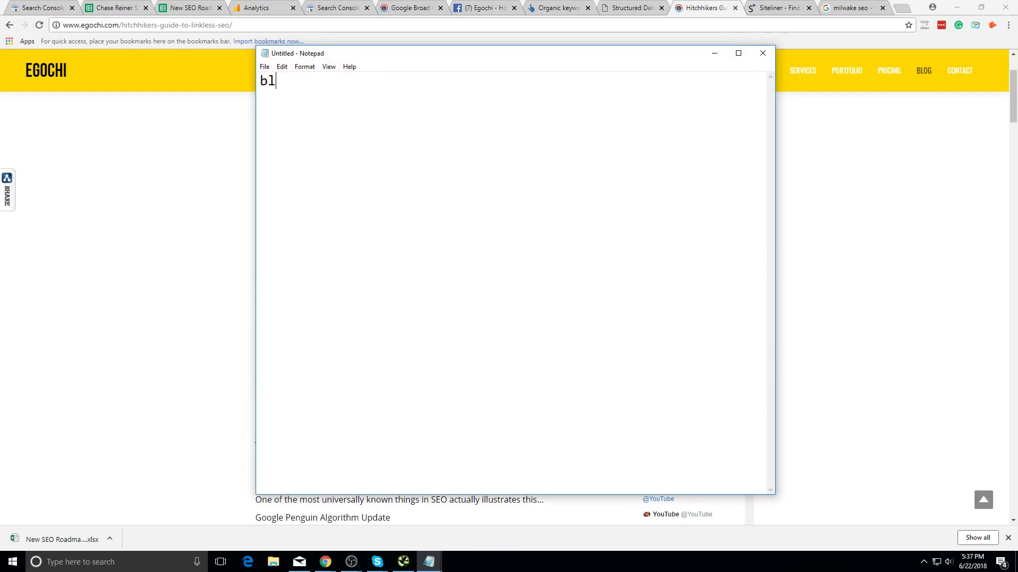
type("o")
key("BackSpace")
key("BackSpace")
key("BackSpace")
type("2 months ---> 10 new big h")
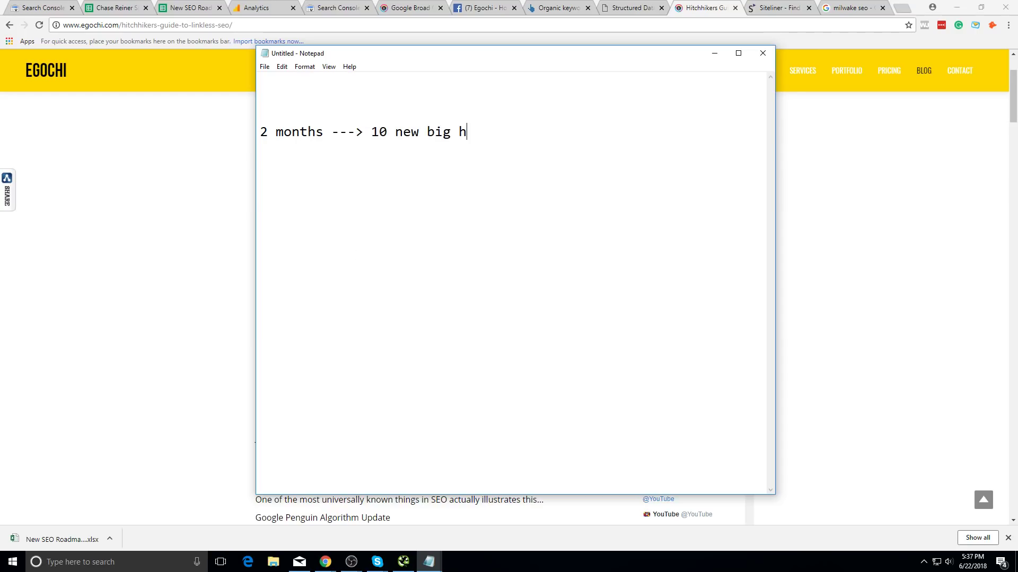
key("BackSpace")
type("posts or 100% organic")
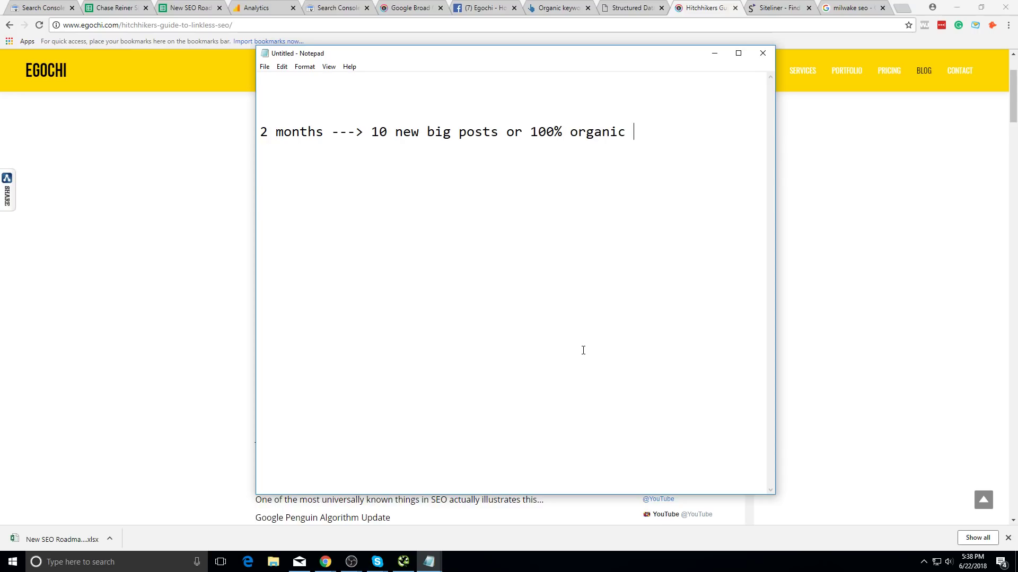
type(" traffic growth")
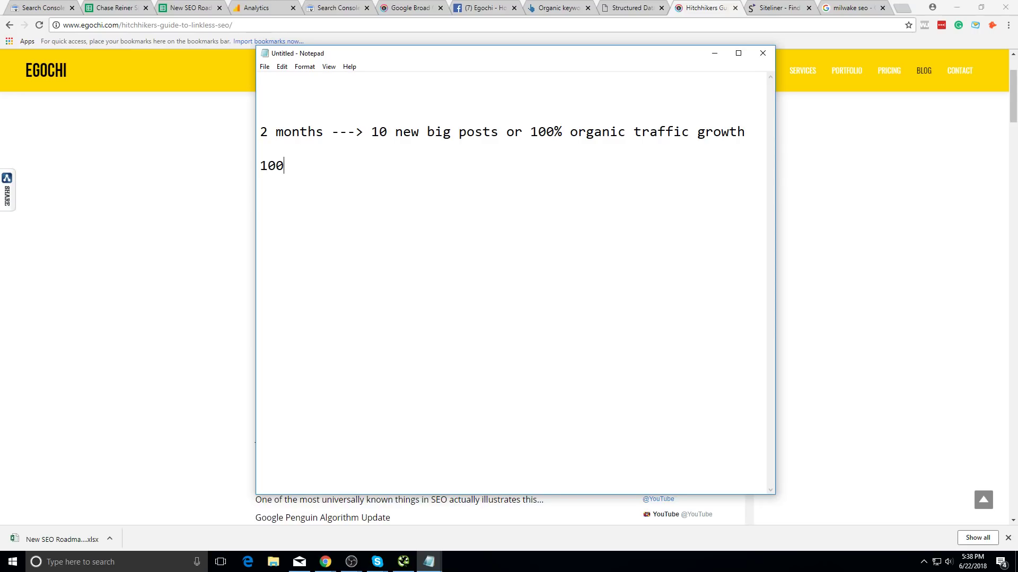
- Add the line "100% organic traffic growth .2%" below the first line of the note
key("BackSpace")
key("BackSpace")
type("organic traffic growth .2%")
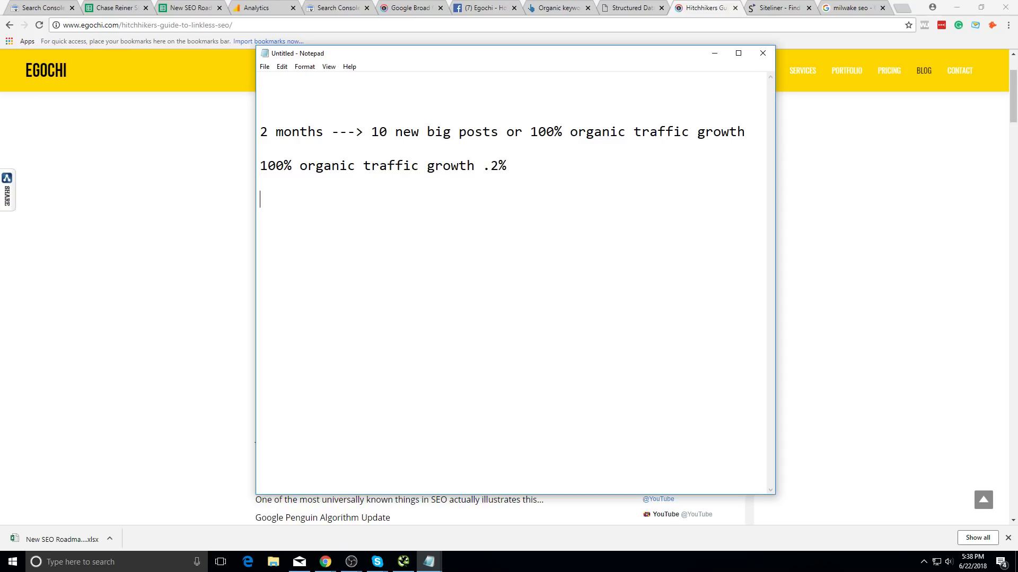
- Return to the Hitchhikers Guide to Linkless SEO post and review its length down to the summary box
left_click(208, 266)
scroll(208, 266, "down", 15)
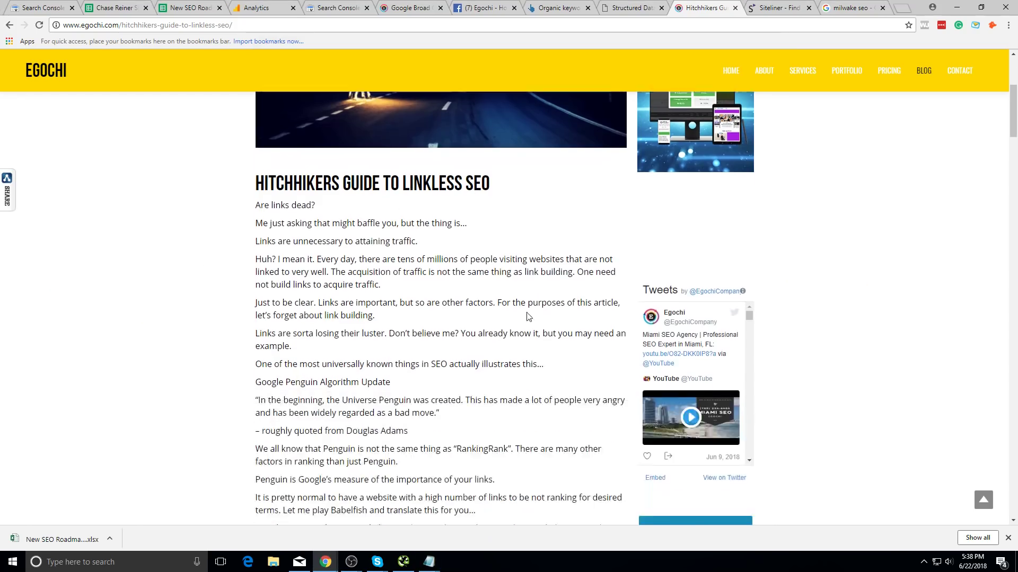
scroll(588, 307, "down", 15)
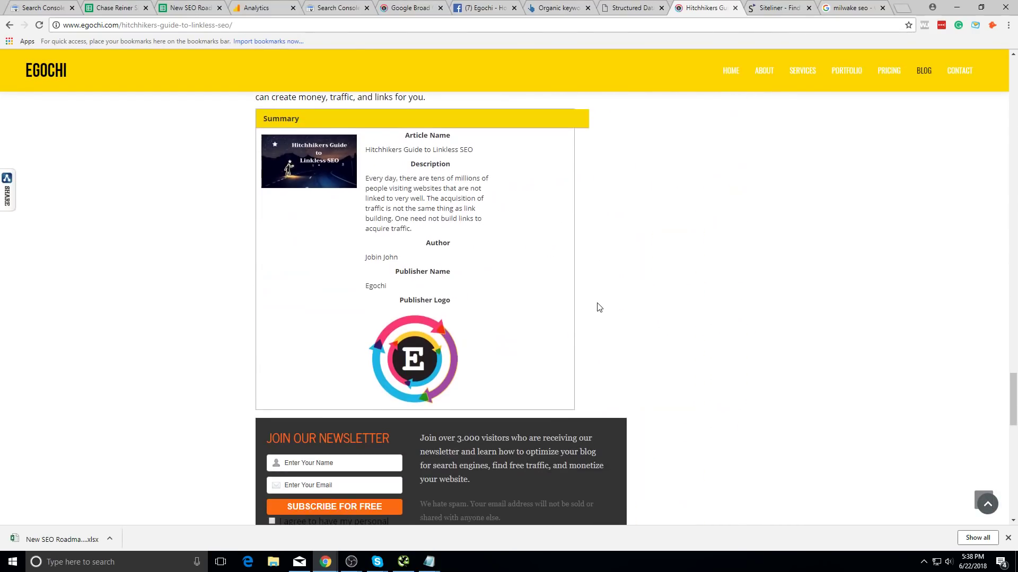
scroll(597, 306, "up", 20)
scroll(601, 298, "up", 10)
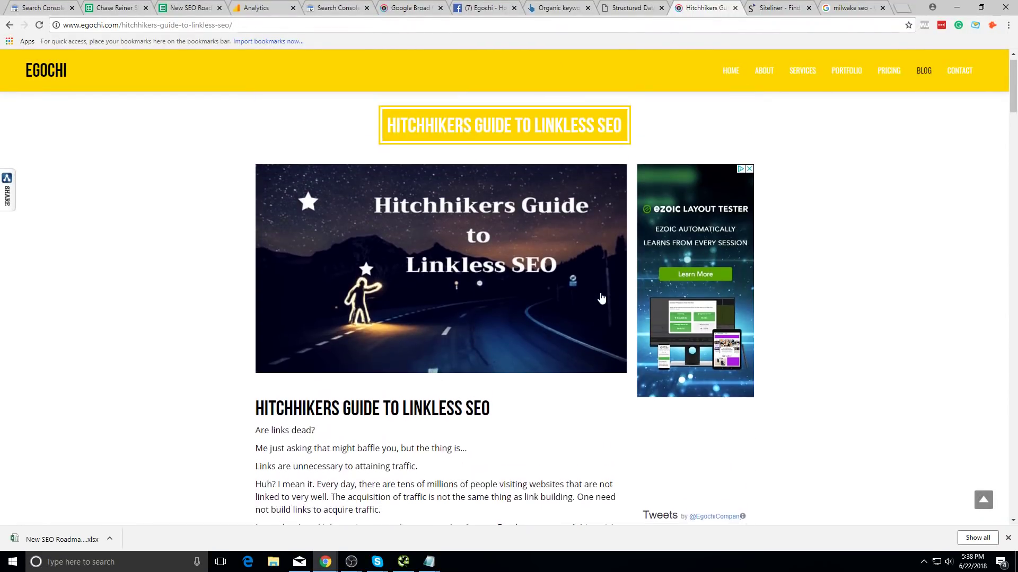
- Compare the Notepad traffic growth notes with the content of the Hitchhikers Guide to Linkless SEO post
key("alt+Tab")
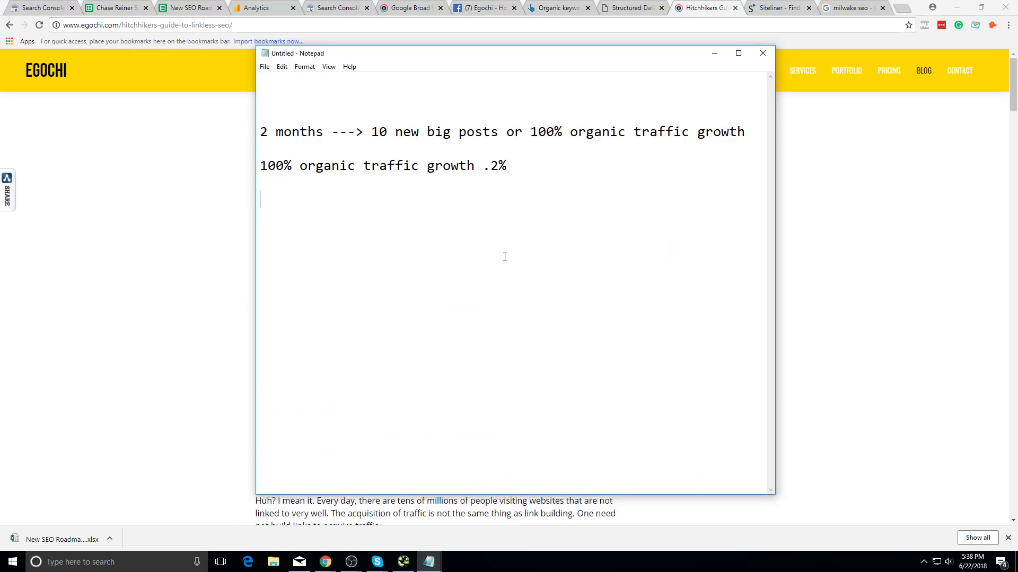
key("alt+Tab")
scroll(446, 352, "down", 7)
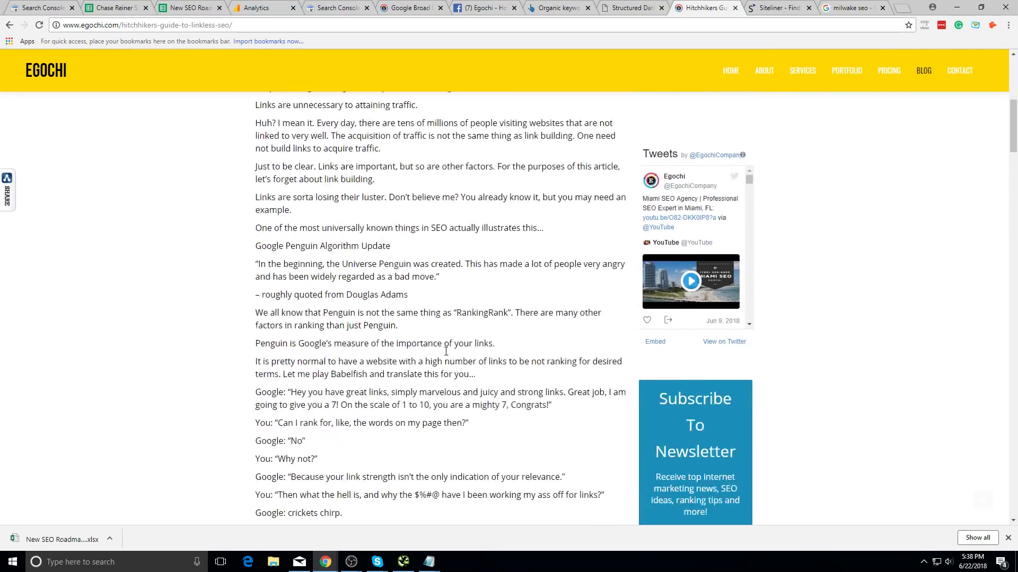
scroll(445, 352, "up", 7)
scroll(440, 371, "down", 20)
scroll(438, 449, "up", 15)
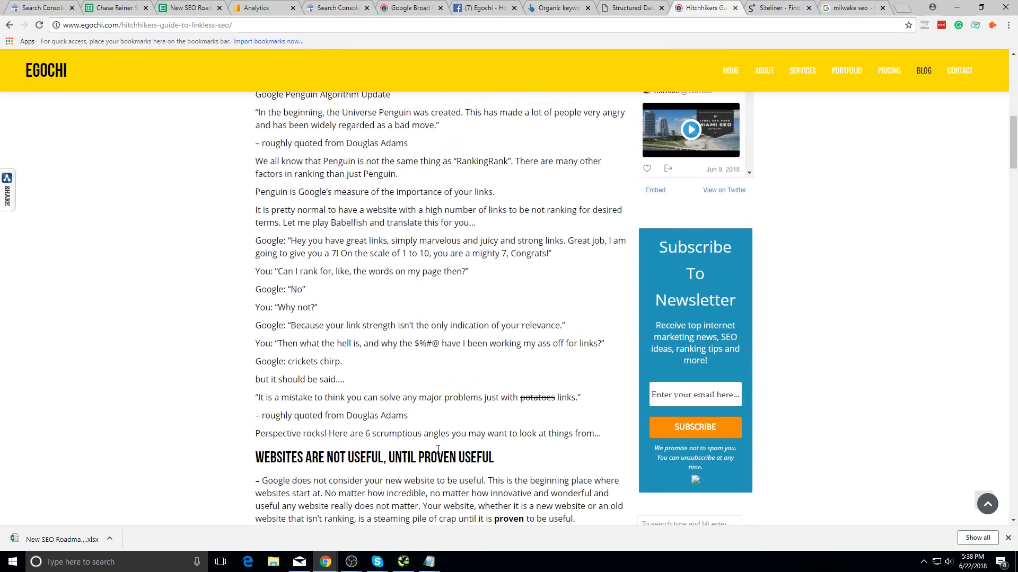
scroll(438, 450, "up", 12)
key("alt+Tab")
key("alt+Tab")
scroll(425, 348, "down", 13)
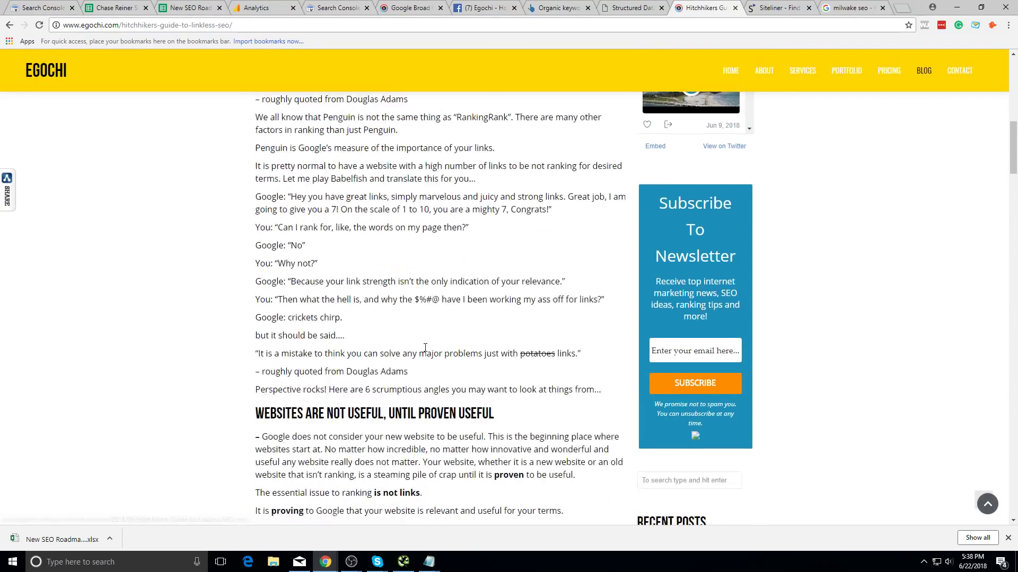
scroll(425, 348, "up", 13)
key("alt+Tab")
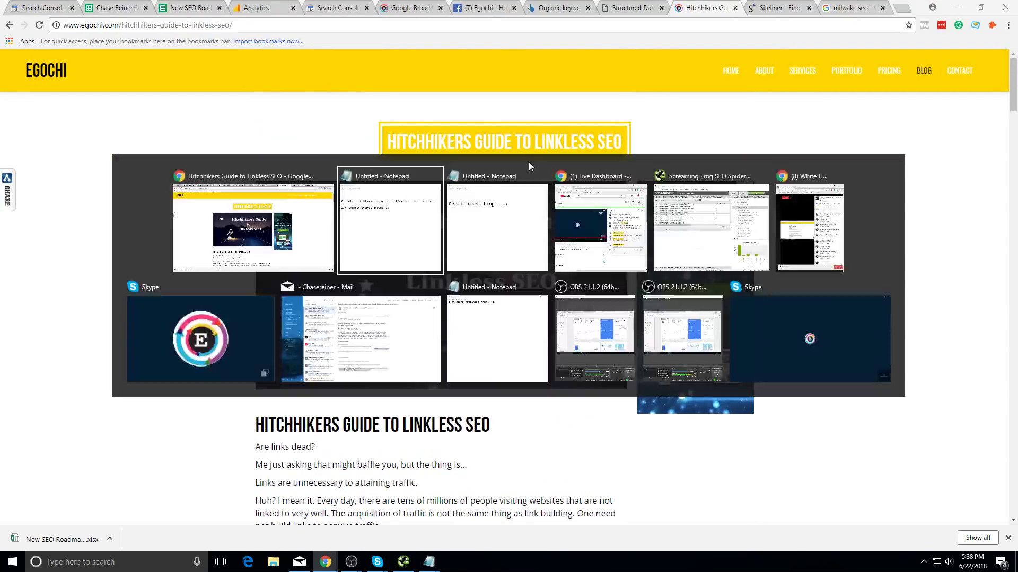
key("alt+Tab")
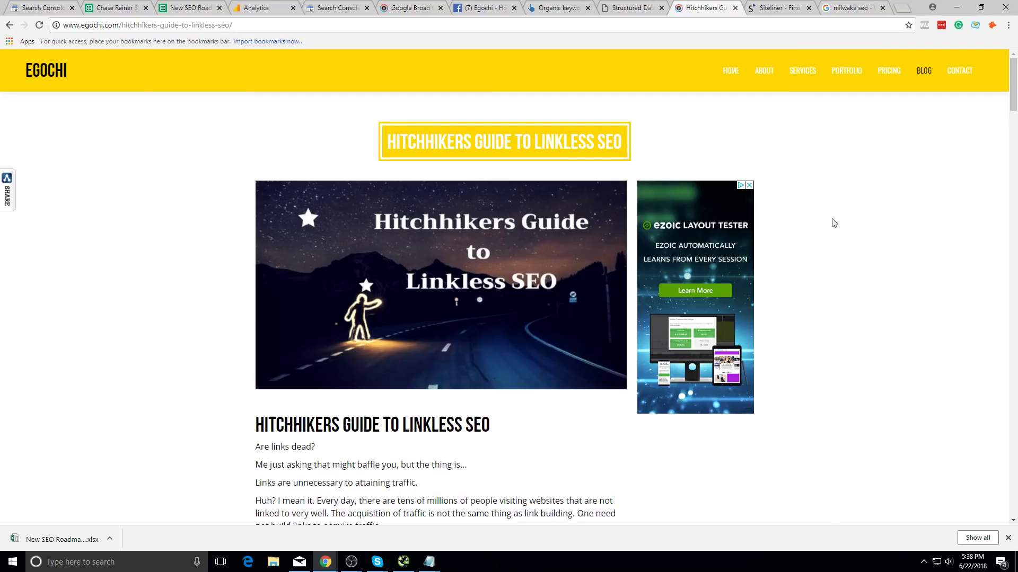
key("alt+Tab")
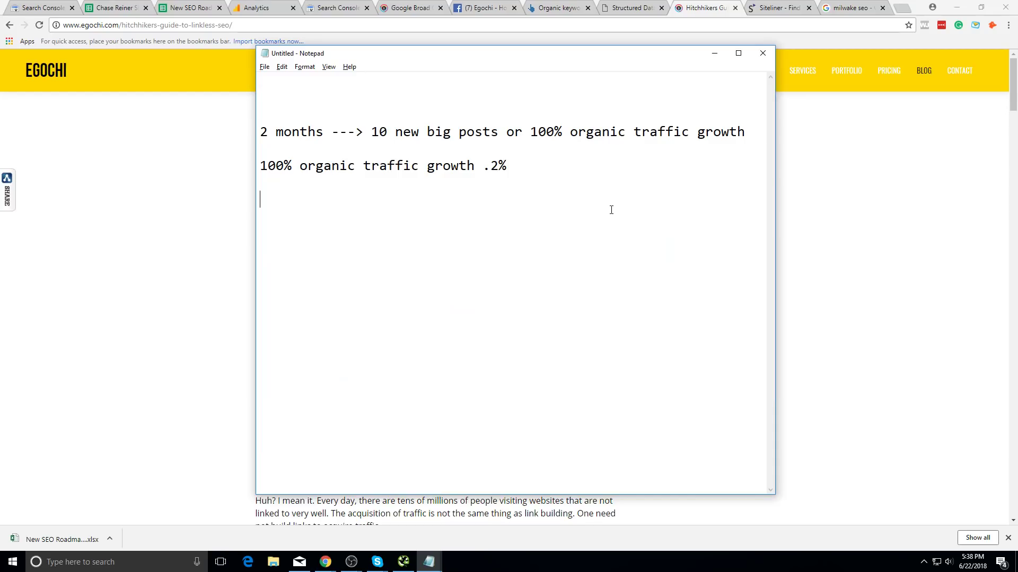
key("Return")
- Review the audience Demographics and Interests overviews for the Organic Traffic segment in Google Analytics, including the top affinity category
left_click(100, 313)
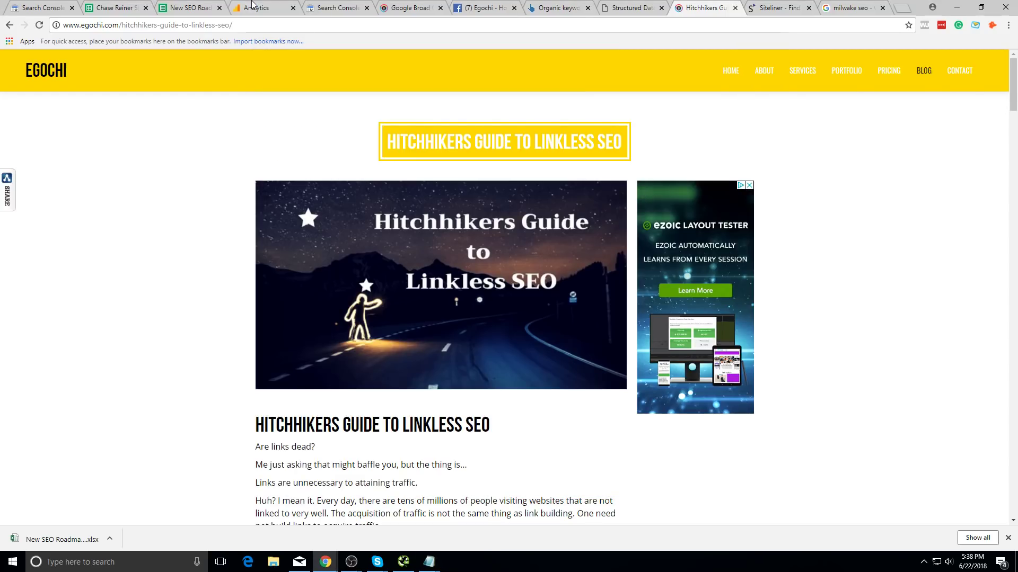
key("ctrl+4")
left_click(58, 217)
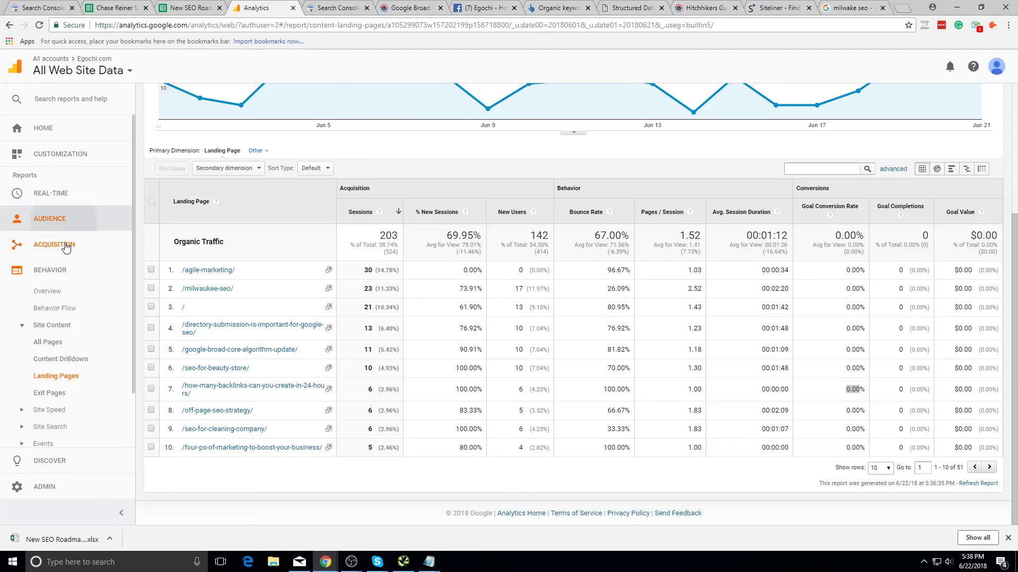
left_click(50, 342)
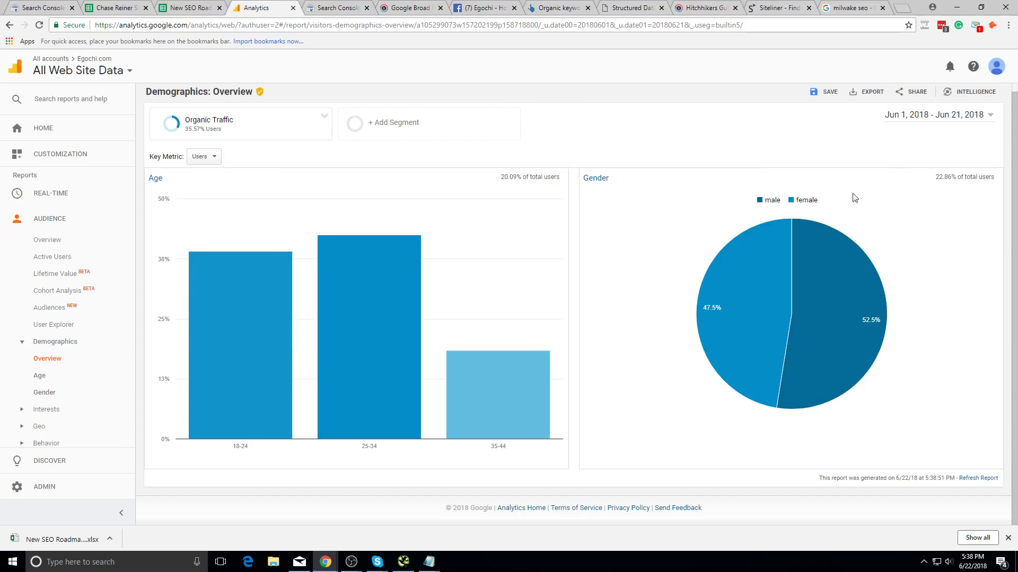
mouse_move(824, 296)
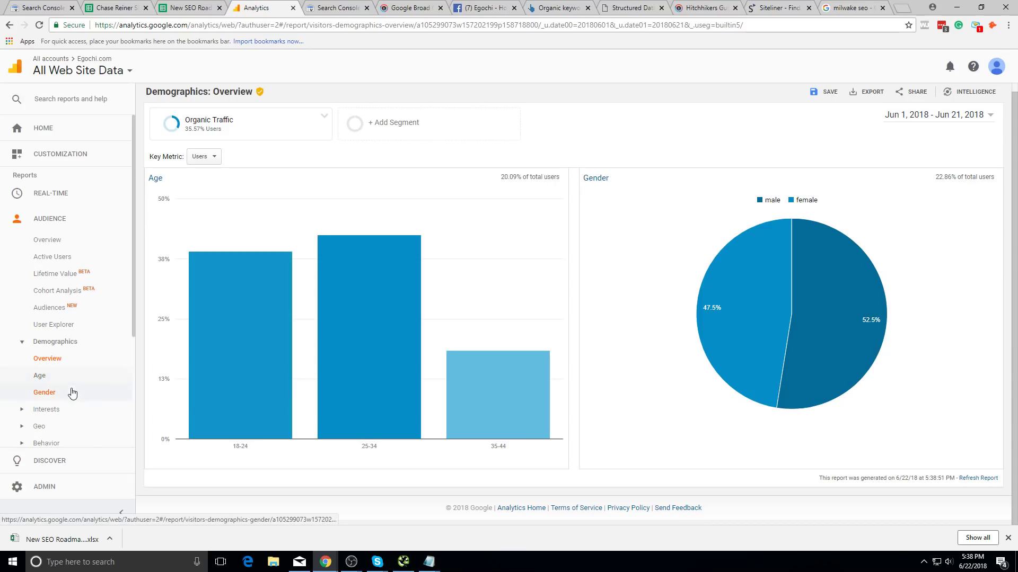
left_click(62, 412)
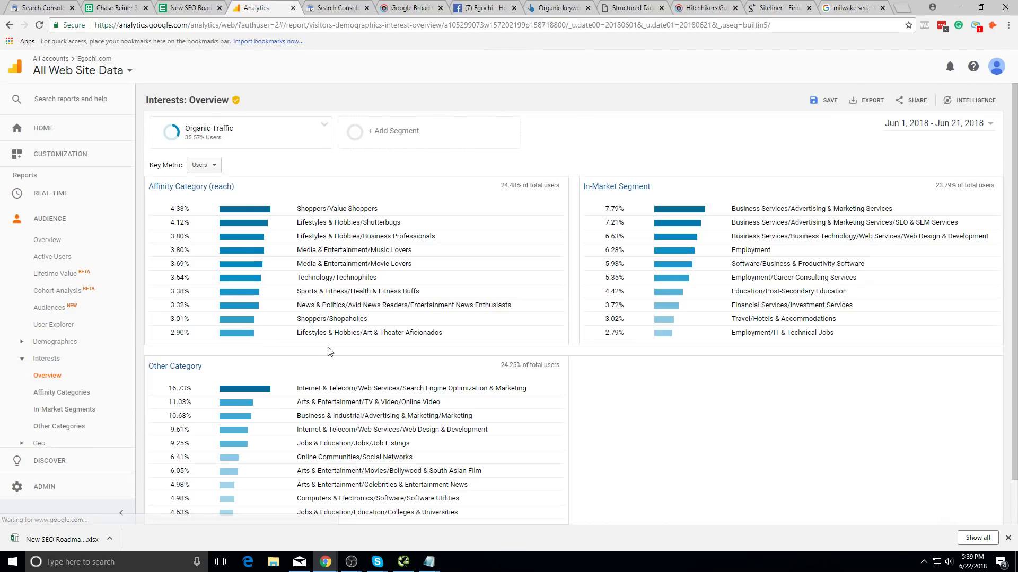
triple_click(352, 209)
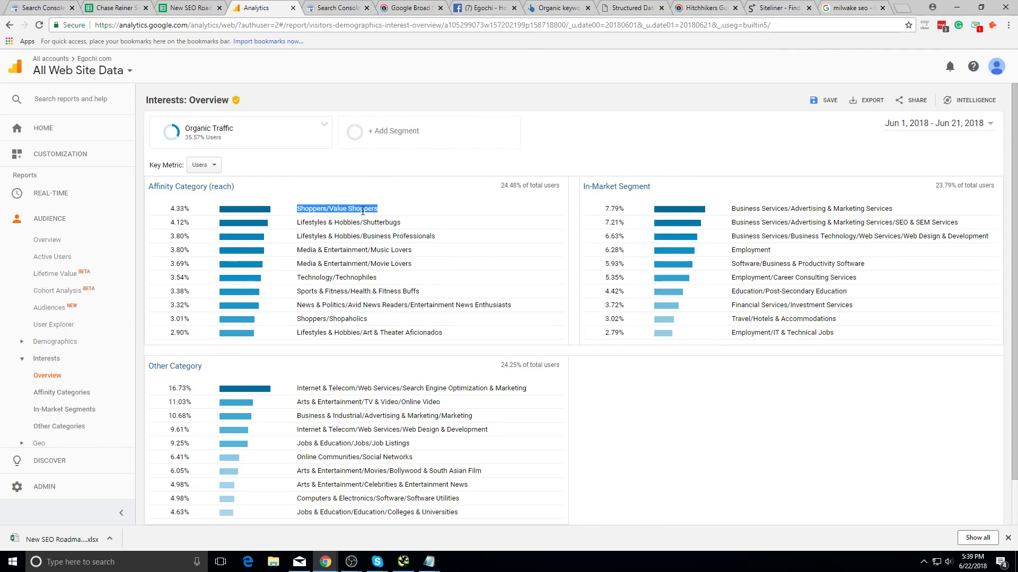
- Switch to the Notepad note and add the line "FREE AUDIT oR FREE DIY TEMPLATE" below the traffic growth lines
key("alt+Tab")
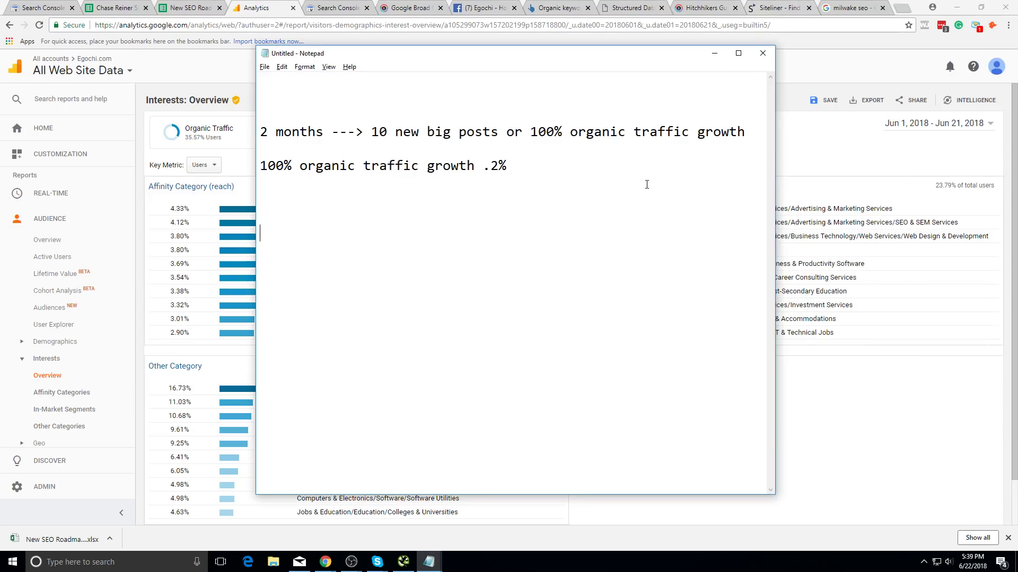
type("FREE AUDIT oR FREE DO")
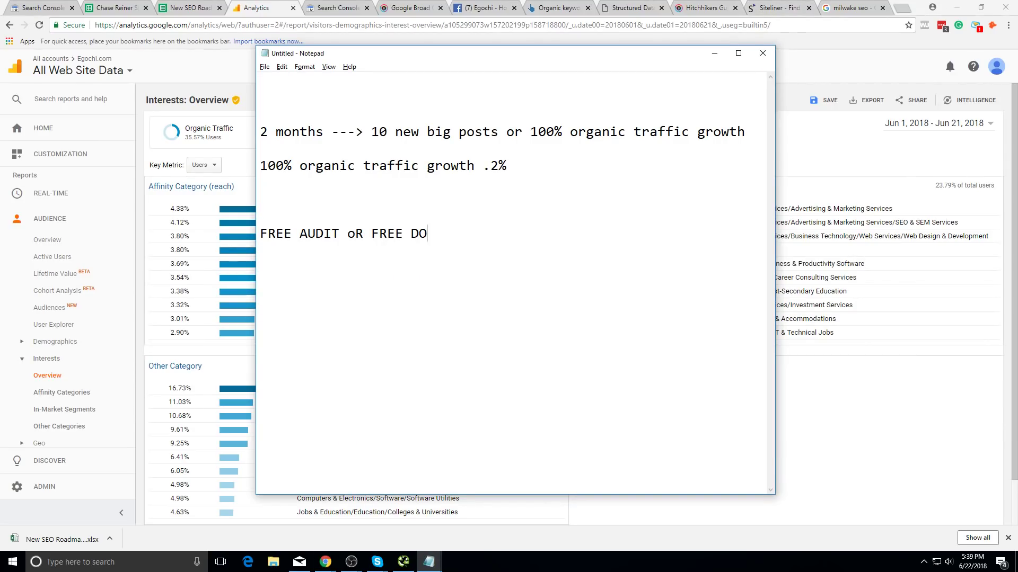
key("BackSpace")
type("IY TEMPLATE")
left_click(657, 182)
key("BackSpace")
- Capitalize "OR" in the free audit line and remove the extra blank line above it
left_click(347, 216)
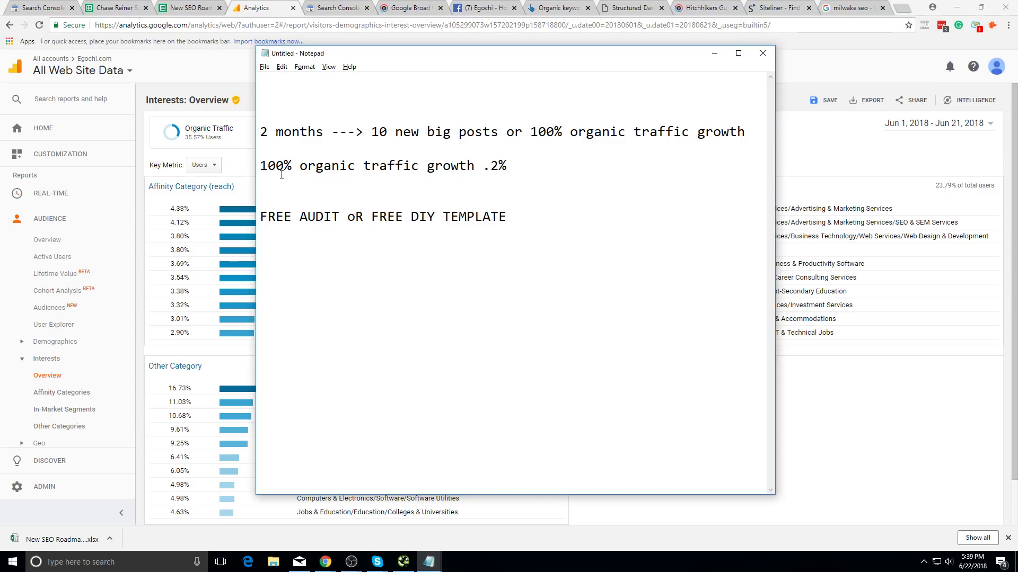
key("Right")
key("BackSpace")
type("O")
key("Return")
key("Return")
key("Return")
left_click(541, 196)
key("BackSpace")
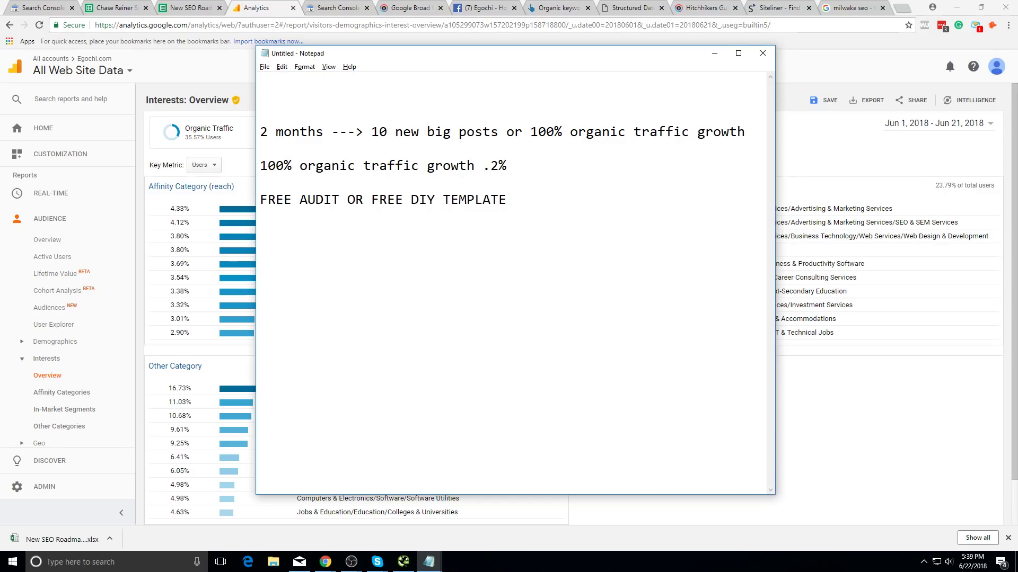
left_click(587, 281)
key("Return")
key("Return")
left_click(564, 241)
left_click(557, 286)
key("BackSpace")
key("shift+Home")
left_click(598, 165)
key("Return")
key("Return")
key("BackSpace")
key("BackSpace")
left_click(658, 329)
- Remove the blank lines above the note's first line and add an empty line below the free audit line
left_click(262, 130)
key("BackSpace")
key("BackSpace")
key("BackSpace")
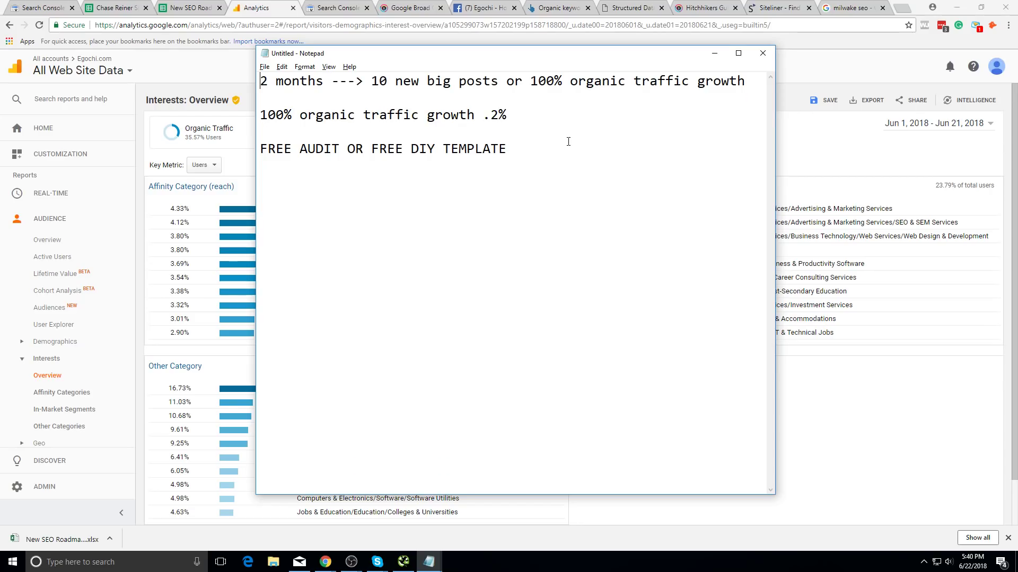
left_click(568, 141)
key("Return")
- Compare the note's free audit offer with the Shoppers/Value Shoppers affinity category in the Analytics Interests overview
left_click_drag(518, 157, 253, 154)
left_click(277, 152)
left_click(225, 202)
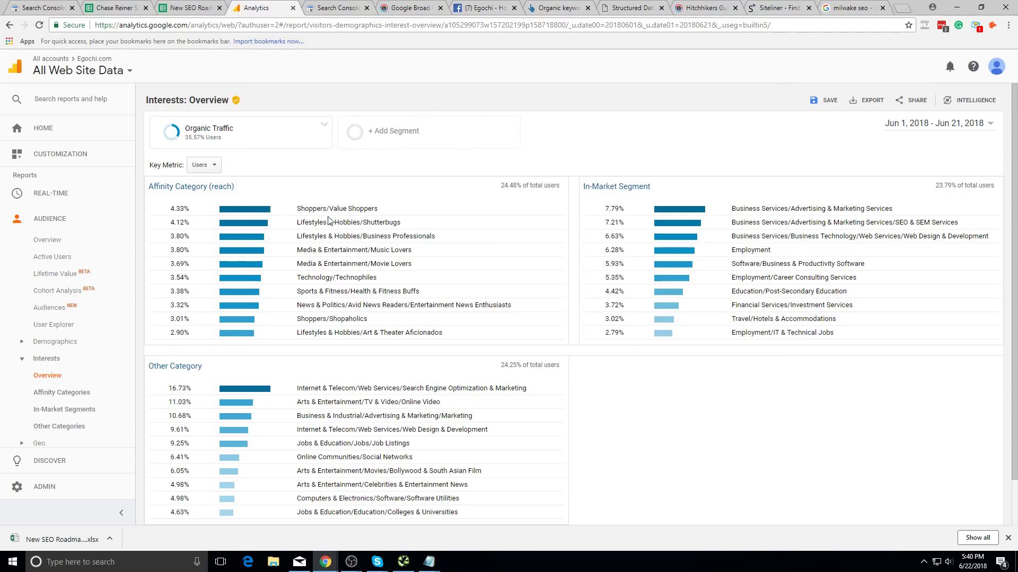
triple_click(362, 211)
key("alt+Tab")
key("alt+Tab")
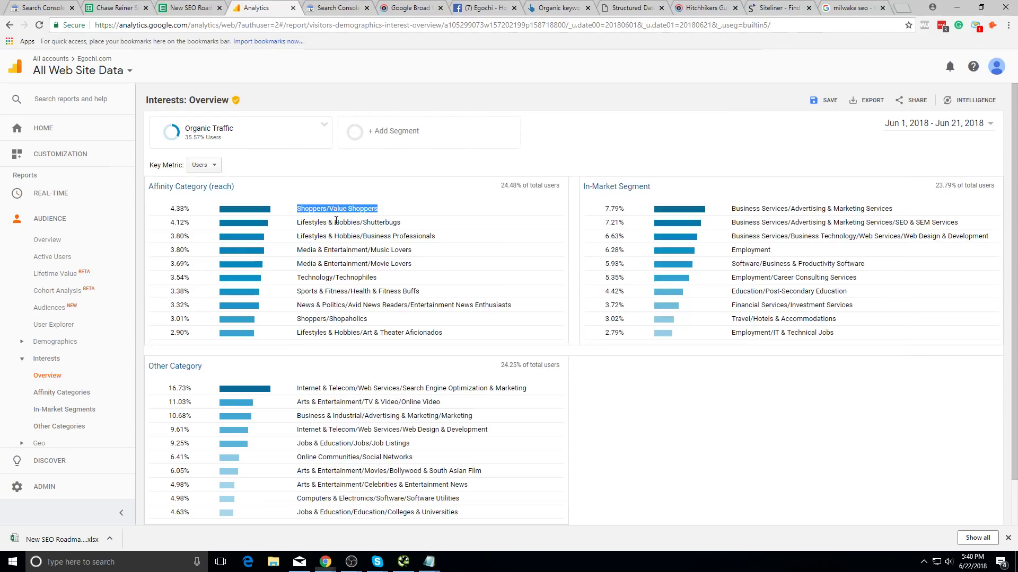
key("alt+Tab")
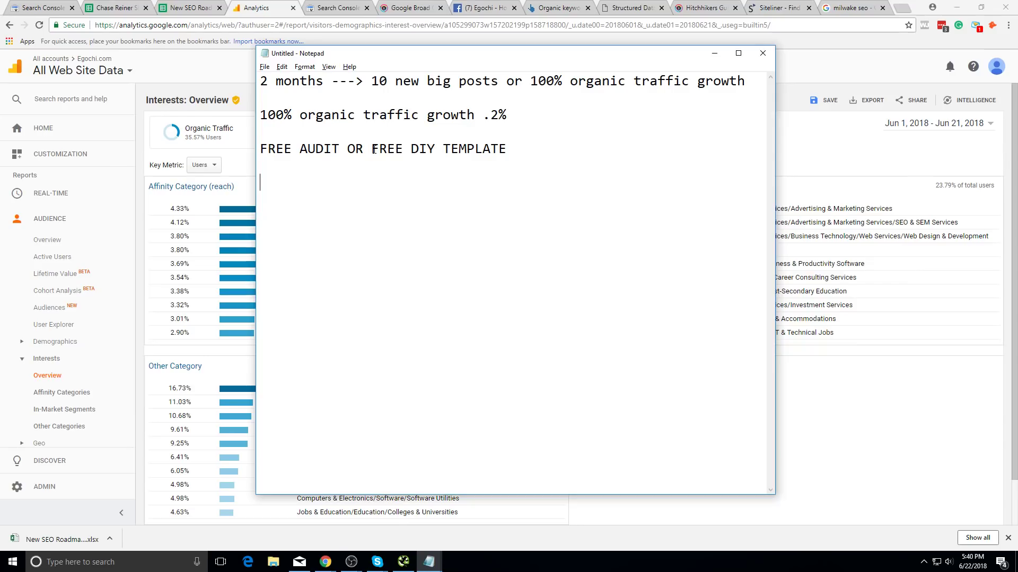
double_click(344, 151)
key("alt+Tab")
key("alt+Tab")
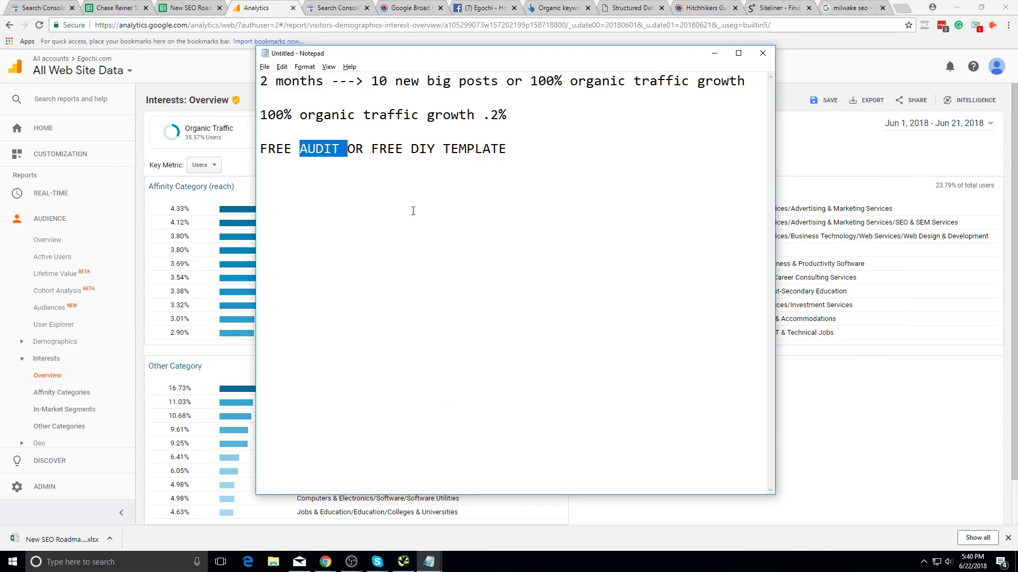
- Add the line "----> $$$$ ----> review" below the free audit line in the note
left_click(532, 154)
key("Return")
key("Return")
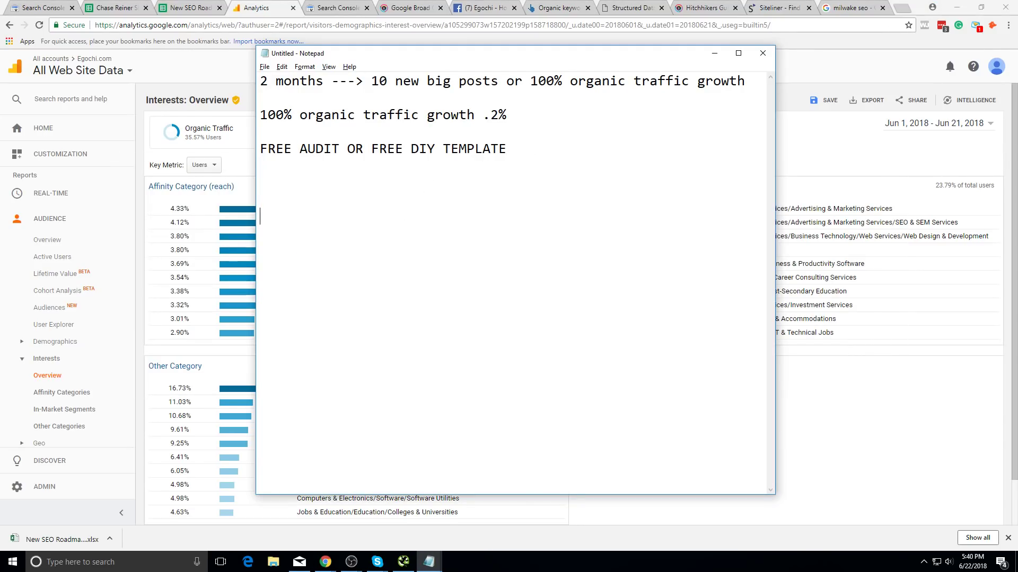
type("----> $$$$")
type("  ---> review")
- Search Google for the SEO consultant's name and examine the reviews in the business listing
left_click(854, 8)
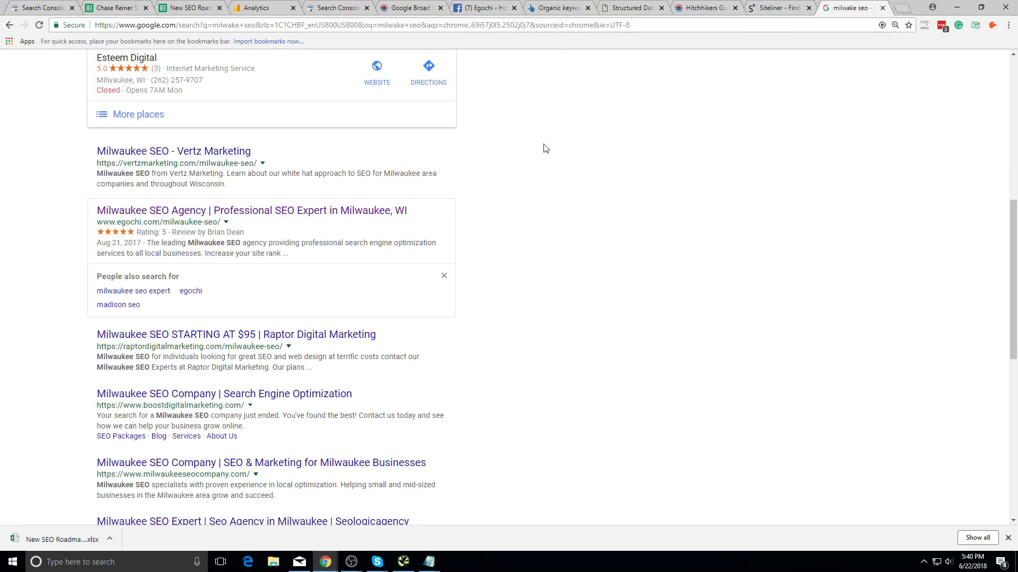
left_click(355, 28)
type("cha")
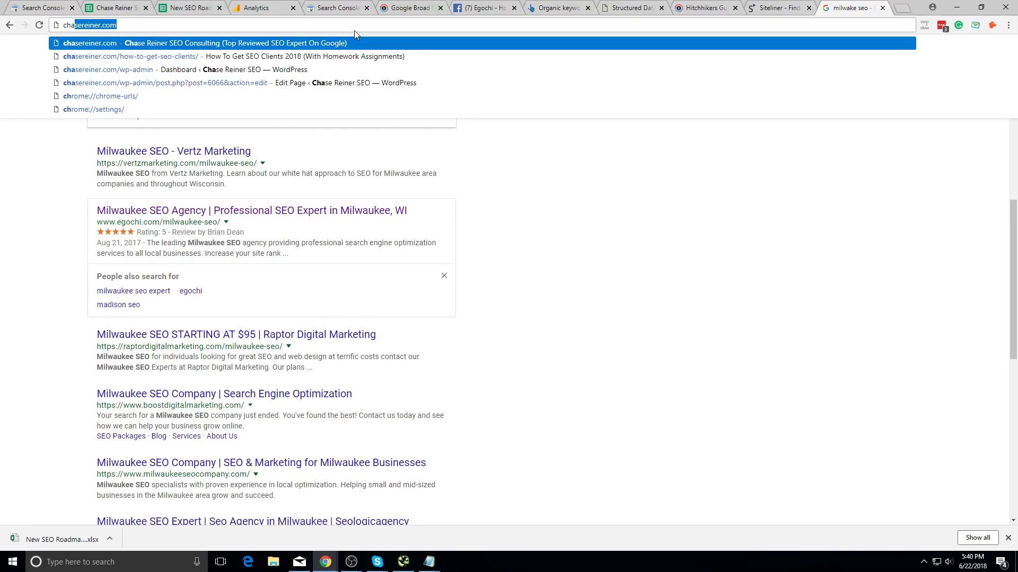
type("se reiner")
key("Return")
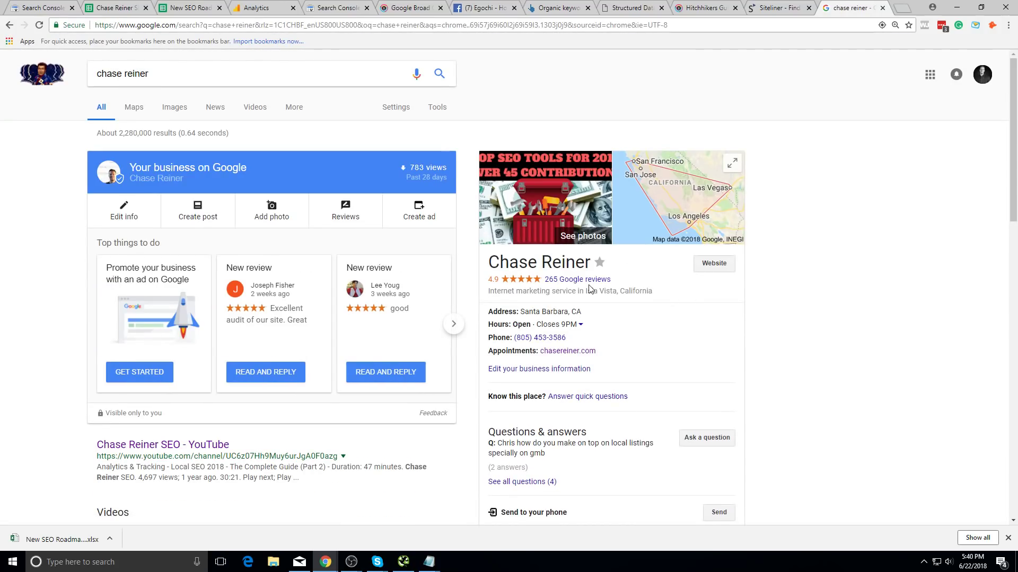
scroll(602, 291, "down", 4)
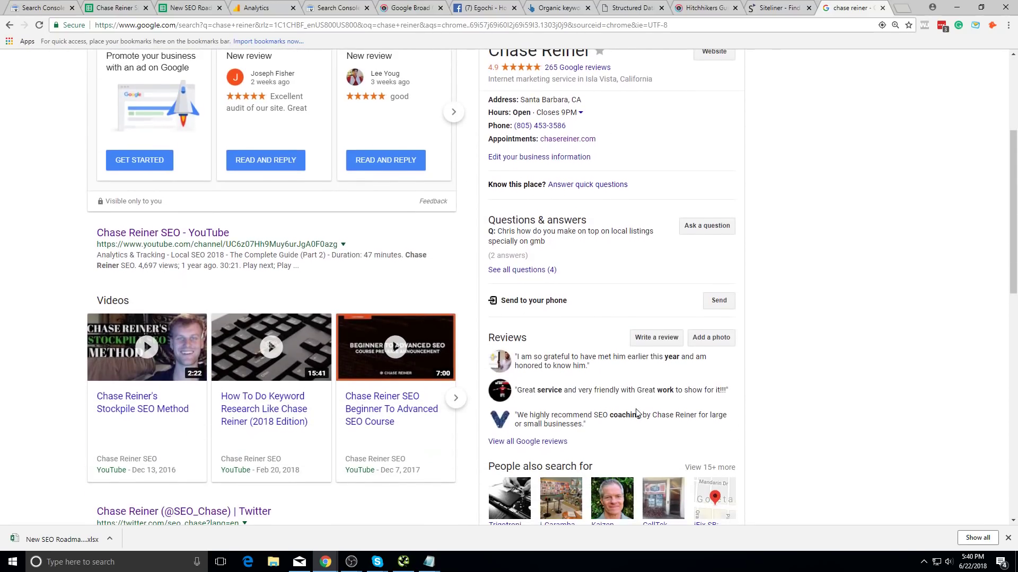
- Return to the Notepad note and remove the two extra blank lines above the "----> $$$$ ----> review" line
key("alt+Tab")
double_click(325, 229)
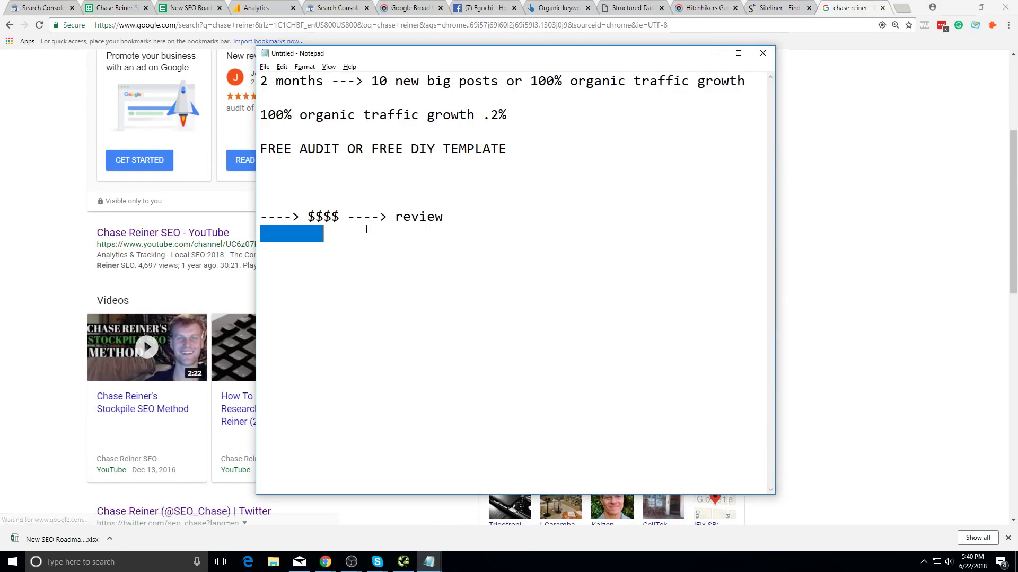
double_click(305, 224)
left_click(306, 221)
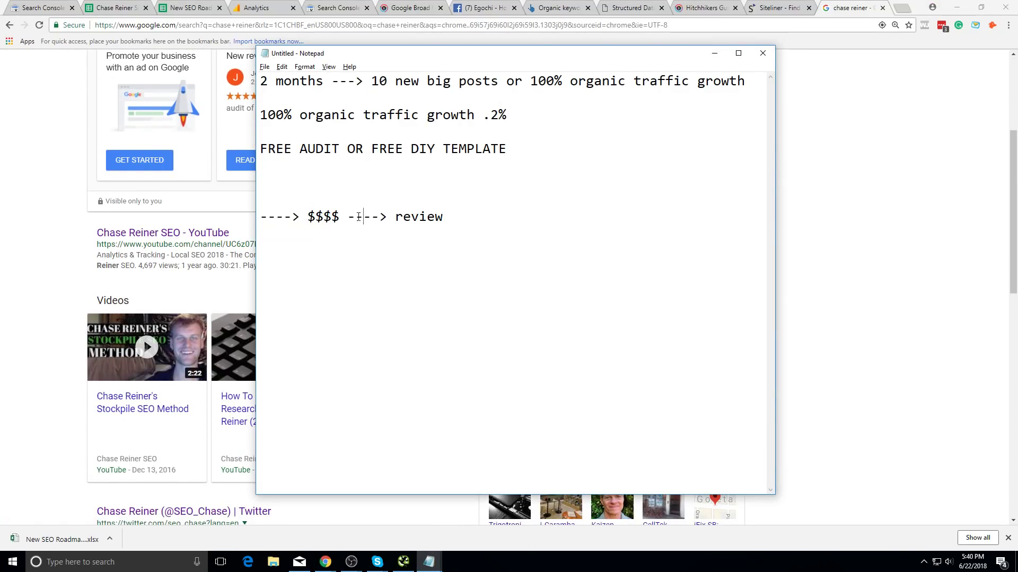
left_click_drag(359, 217, 340, 217)
left_click(465, 218)
left_click_drag(465, 218, 331, 217)
left_click(395, 217)
left_click(370, 217)
left_click(465, 217)
key("Delete")
key("Delete")
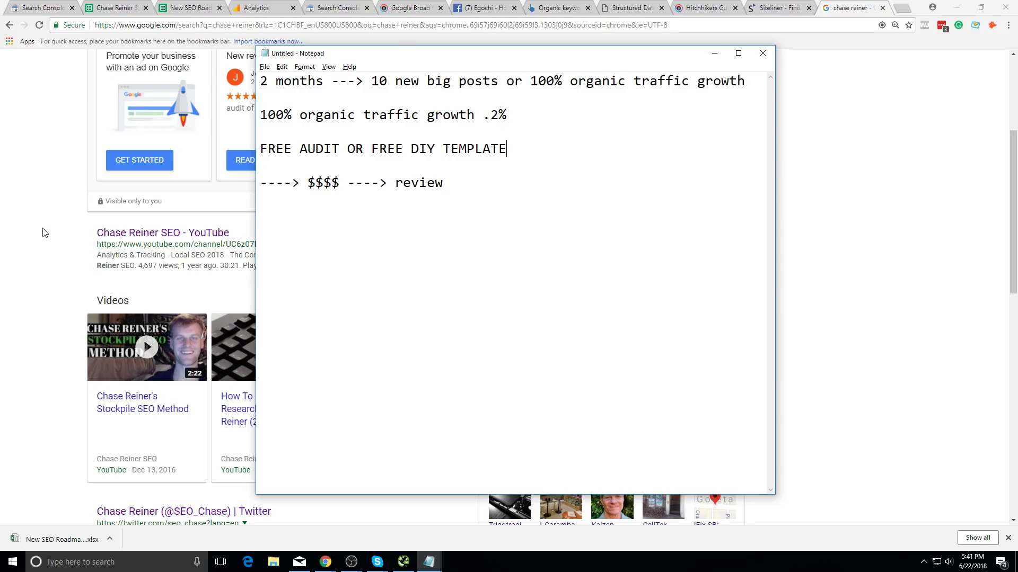
- Append "+ Authority + $$$$" after "review" on the last line of the note
key("alt+Tab")
key("alt+Tab")
key("alt+Tab")
key("alt+Tab")
left_click_drag(461, 181, 392, 174)
left_click(485, 185)
type("+ Authority + $$$$")
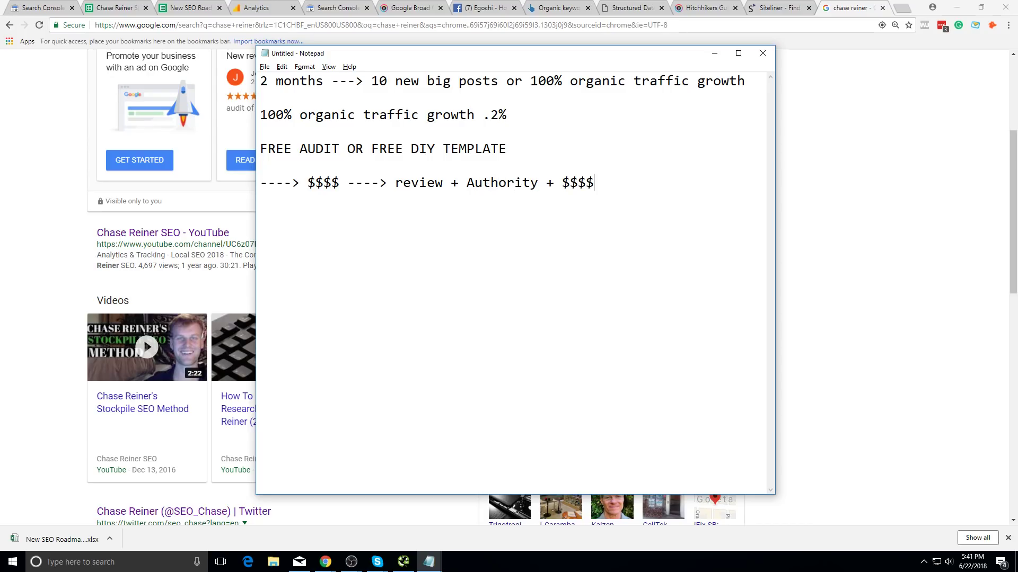
- Go over the note's free audit or template offer and its review, authority and money chain
left_click_drag(318, 183, 374, 183)
left_click(363, 183)
double_click(419, 183)
left_click(443, 182)
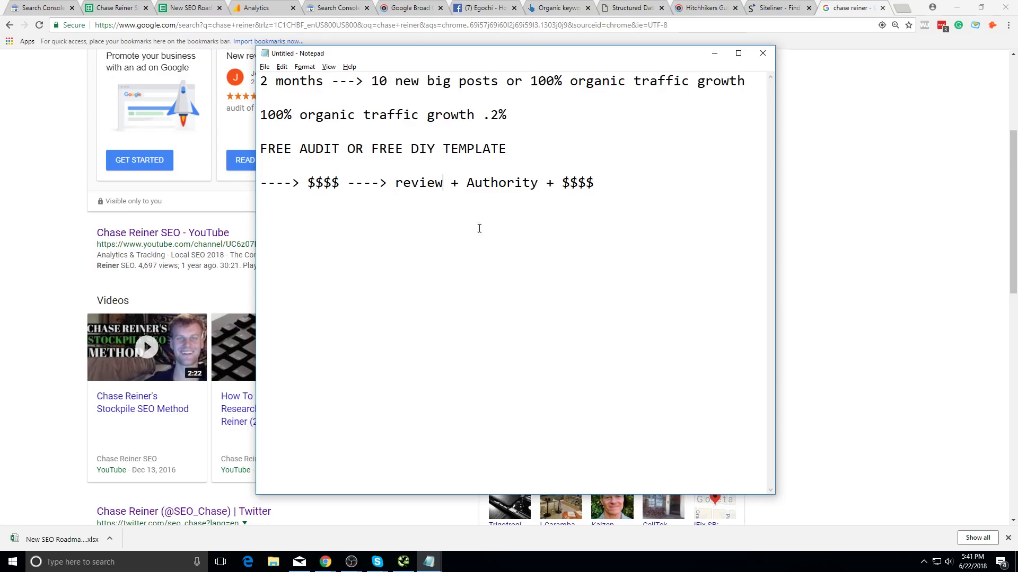
left_click(590, 182)
key("Return")
left_click(458, 149)
left_click_drag(332, 149, 397, 149)
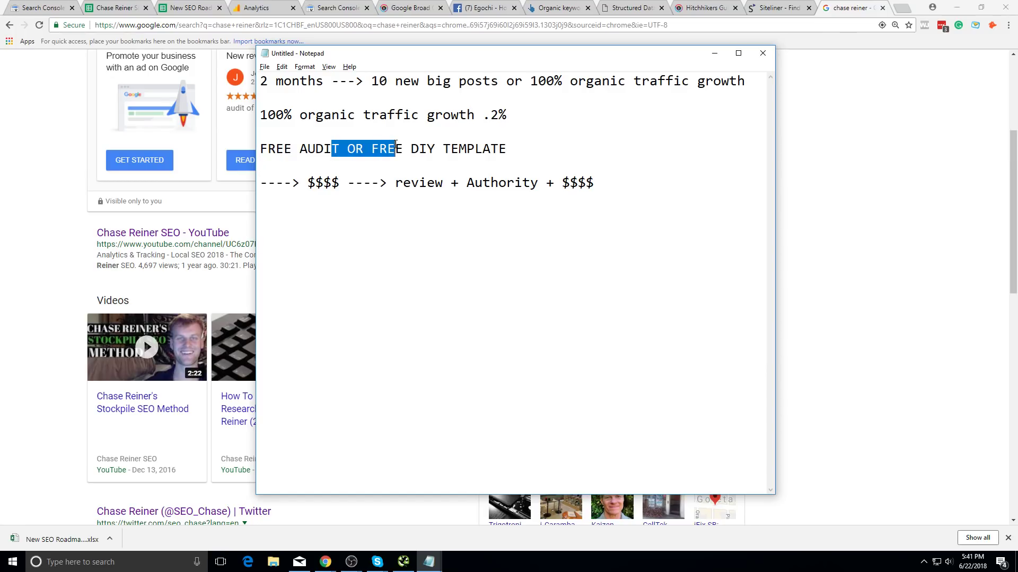
left_click(261, 131)
left_click_drag(508, 149, 314, 150)
left_click(366, 165)
left_click(443, 150)
left_click(492, 151)
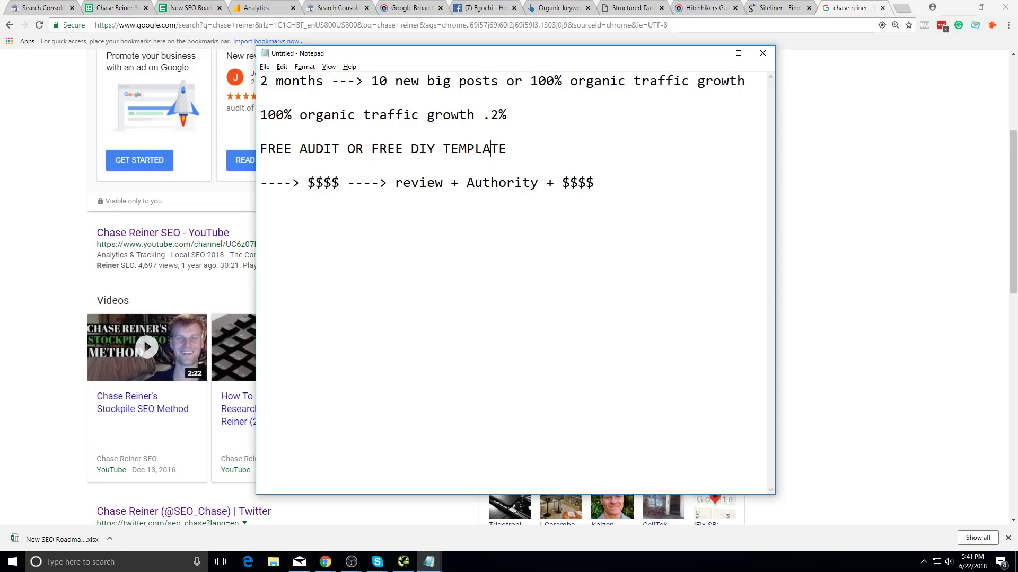
left_click(533, 172)
left_click(569, 183)
left_click(447, 188)
left_click(595, 183)
left_click_drag(594, 183, 561, 183)
left_click(552, 235)
key("BackSpace")
key("Return")
key("Return")
- Look through the Google Broad Core Algorithm Update post on egochi.com down to its newsletter signup box
scroll(419, 334, "down", 9)
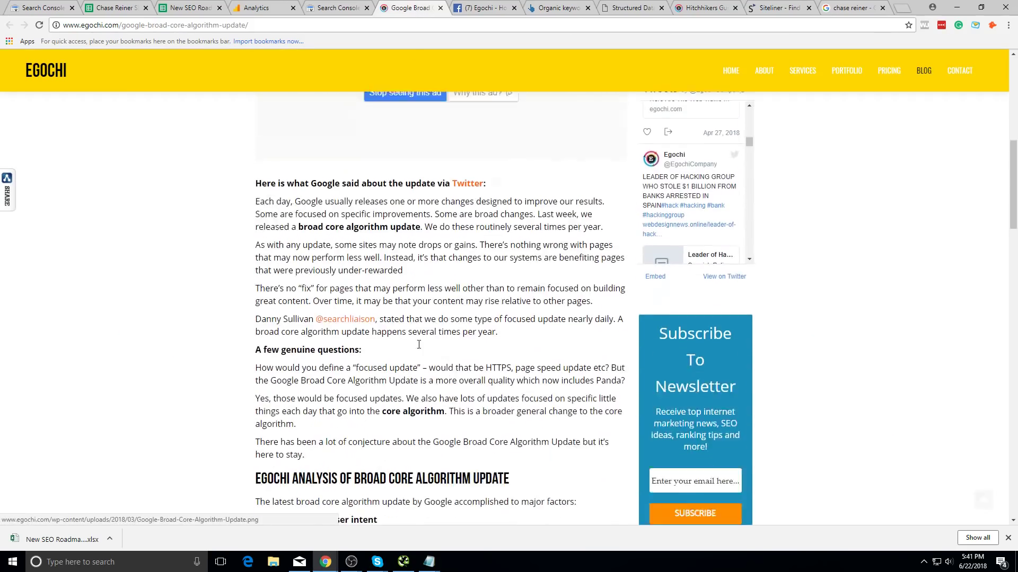
scroll(450, 339, "up", 6)
scroll(461, 343, "down", 11)
scroll(465, 339, "down", 15)
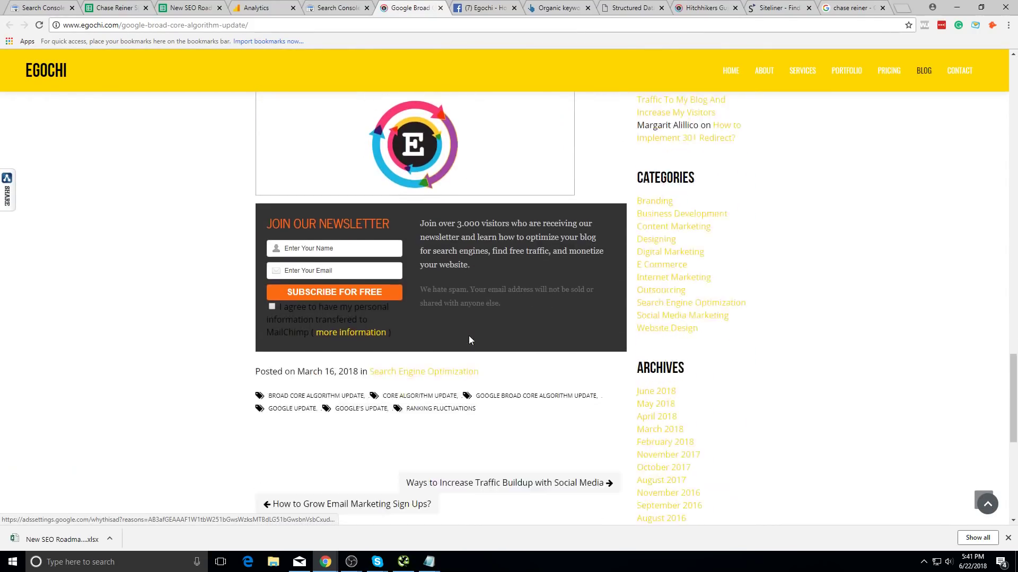
scroll(493, 331, "up", 3)
scroll(495, 329, "down", 6)
scroll(482, 198, "up", 3)
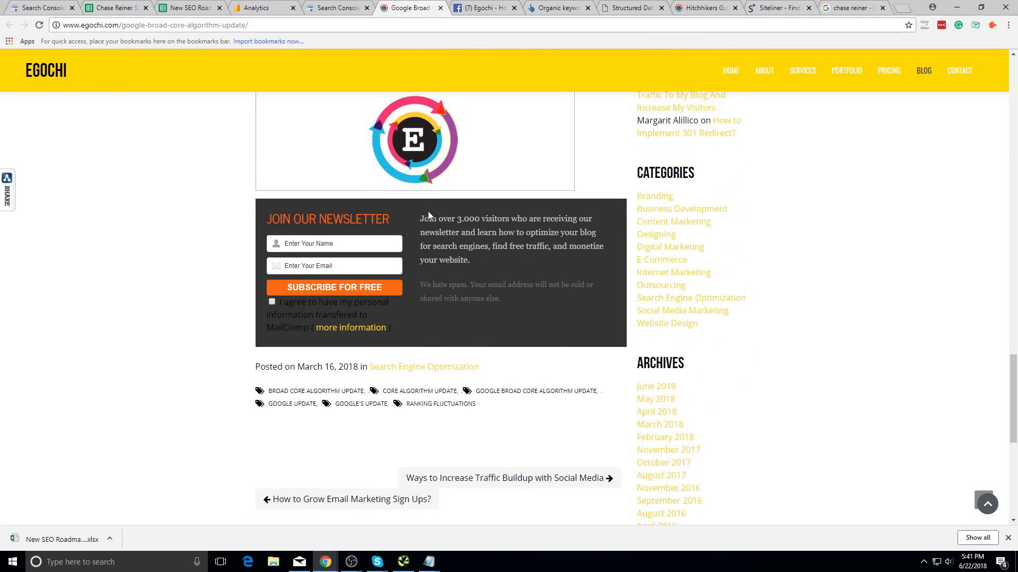
- Examine the newsletter box's promotional text and its e-mail field
left_click_drag(427, 211, 554, 264)
left_click(554, 264)
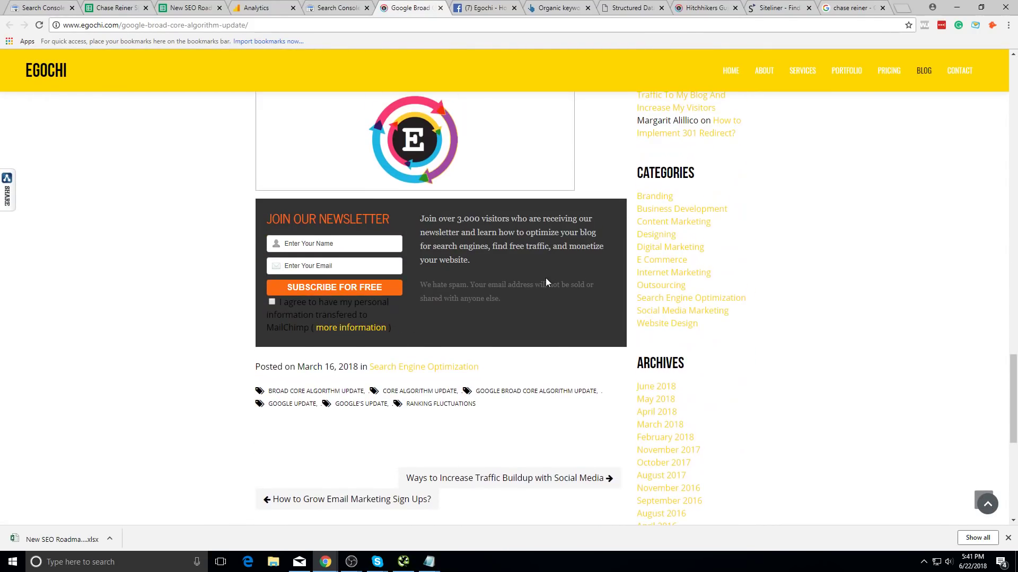
triple_click(520, 257)
left_click(347, 266)
triple_click(483, 262)
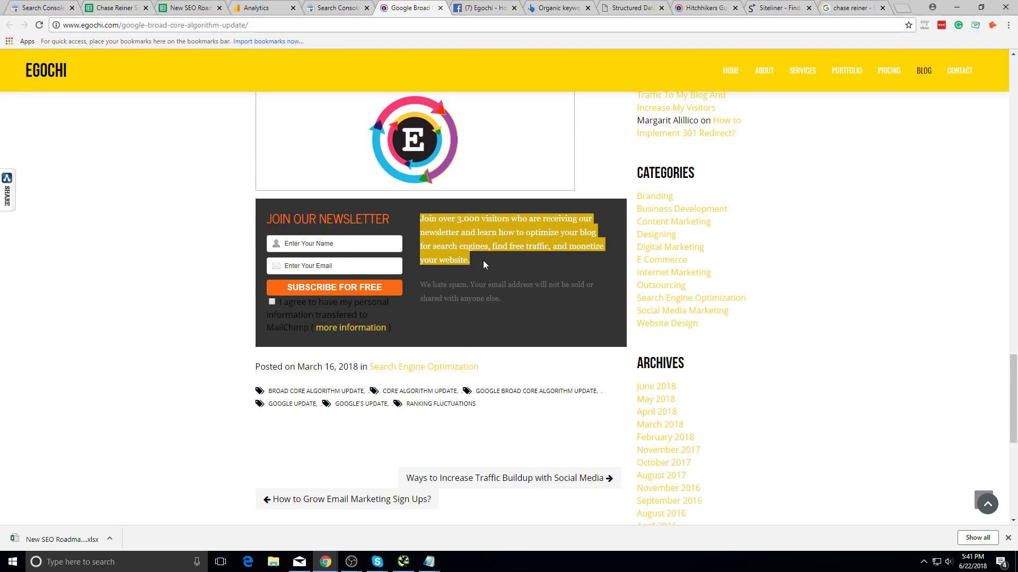
left_click(393, 269)
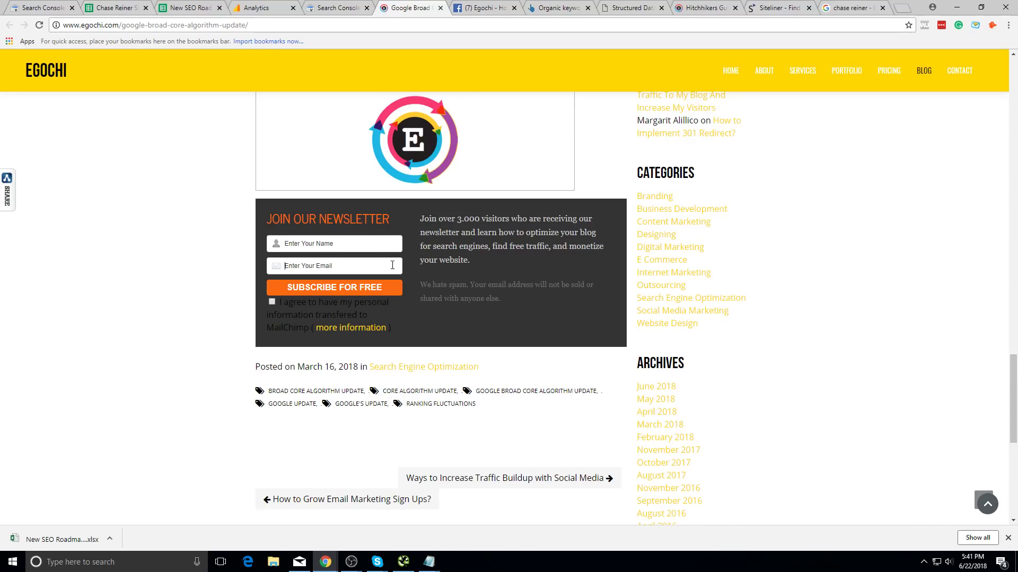
- Compare the Notepad offer notes with the newsletter signup on the Google Broad Core Algorithm Update post
scroll(392, 265, "up", 10)
key("alt+Tab")
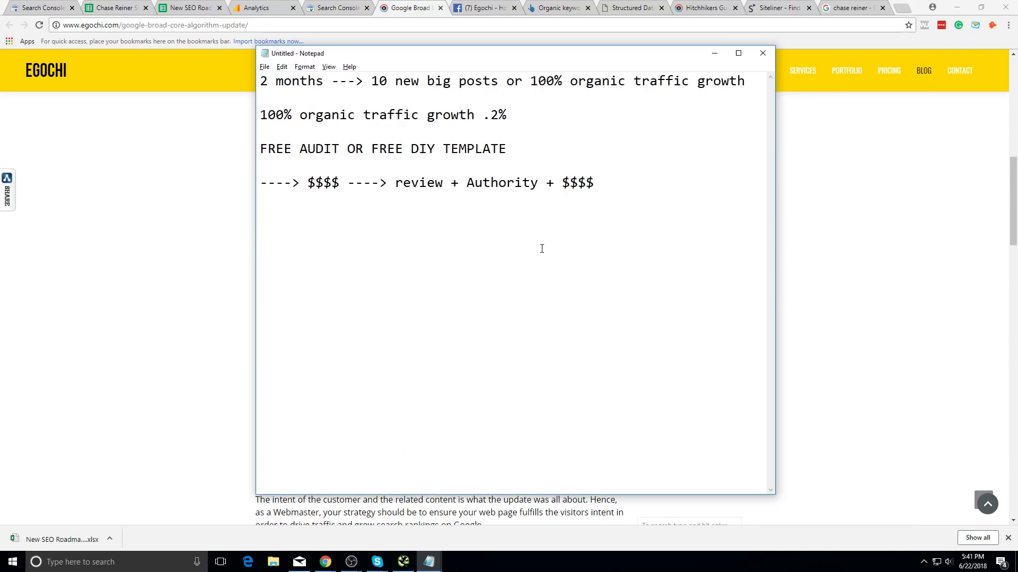
key("alt+Tab")
key("alt+Tab")
key("alt+Tab")
scroll(424, 316, "down", 20)
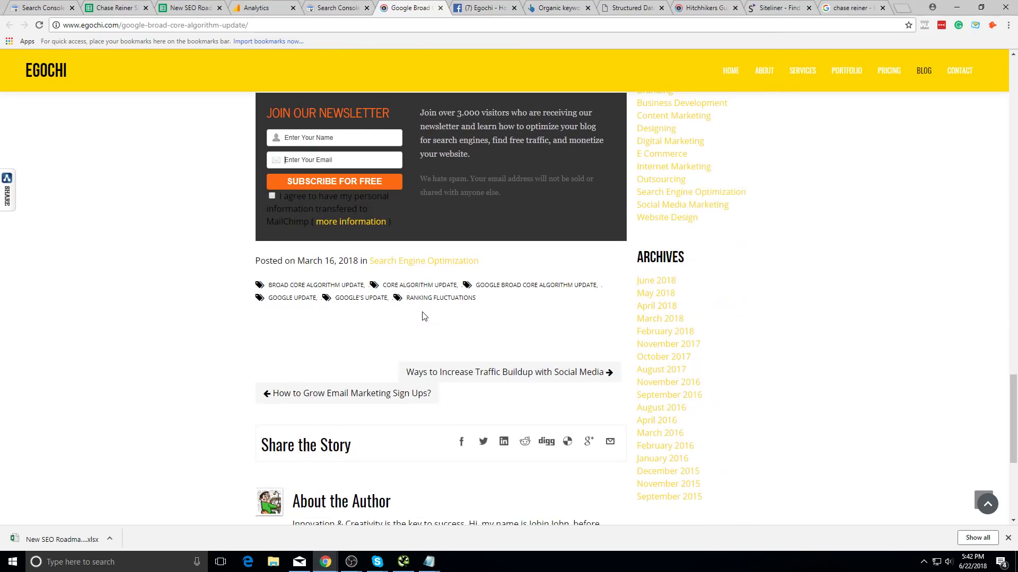
- Check the Notepad offer notes again and examine the Join Our Newsletter box on the Google Broad Core Algorithm Update post
scroll(424, 316, "up", 15)
key("alt+Tab")
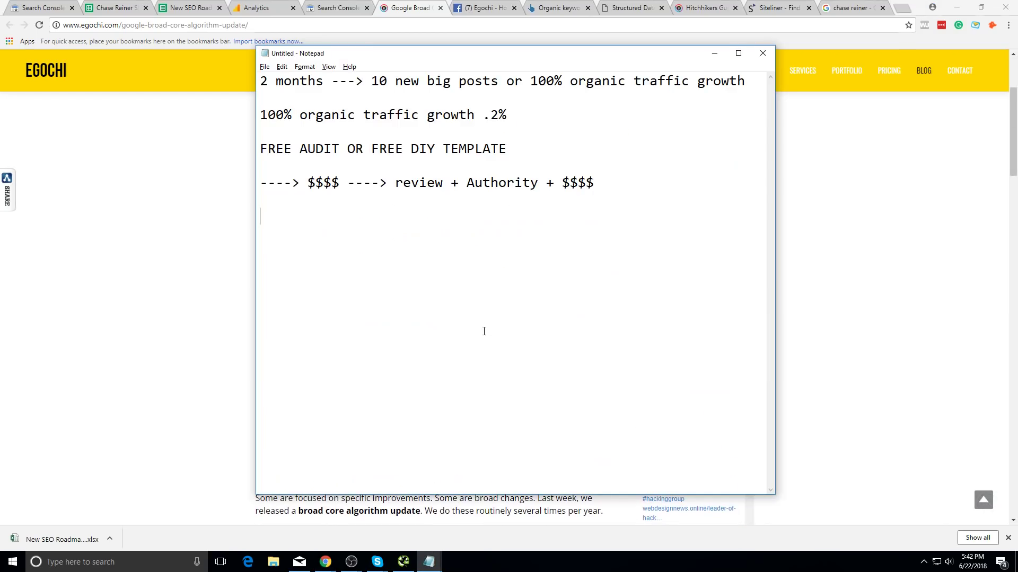
key("alt+Tab")
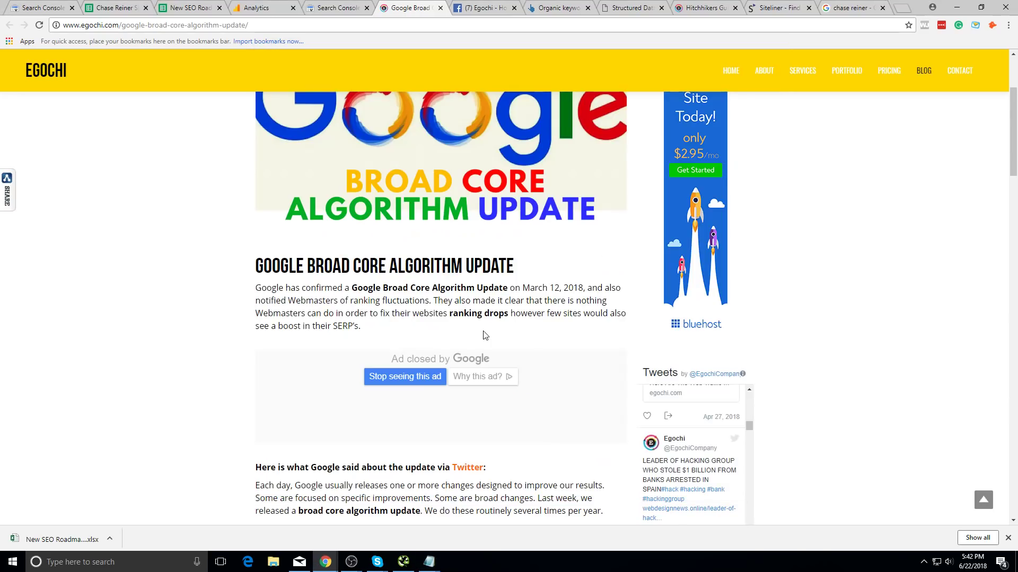
scroll(488, 418, "down", 10)
scroll(488, 423, "down", 9)
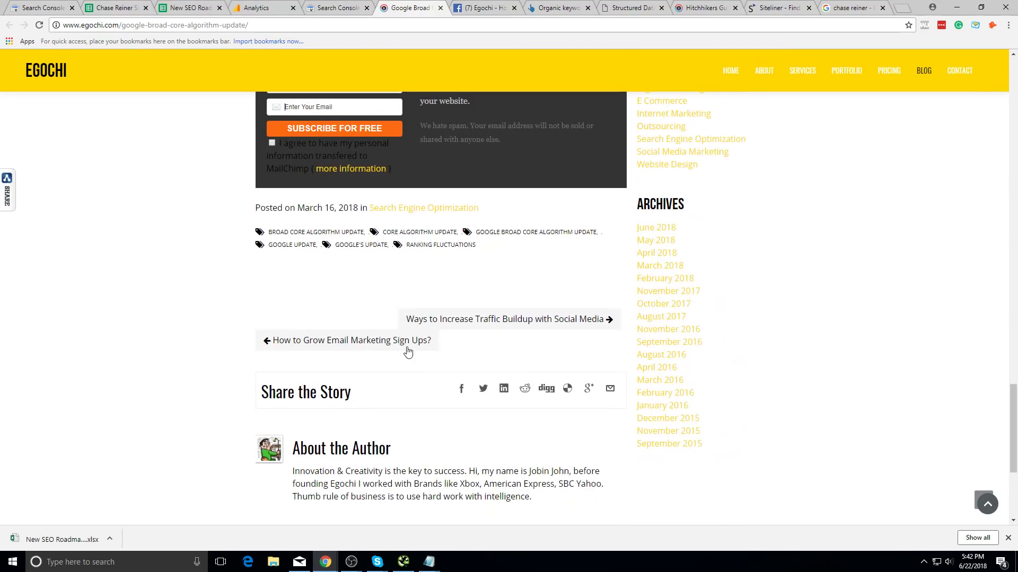
scroll(409, 352, "up", 3)
double_click(382, 272)
triple_click(382, 272)
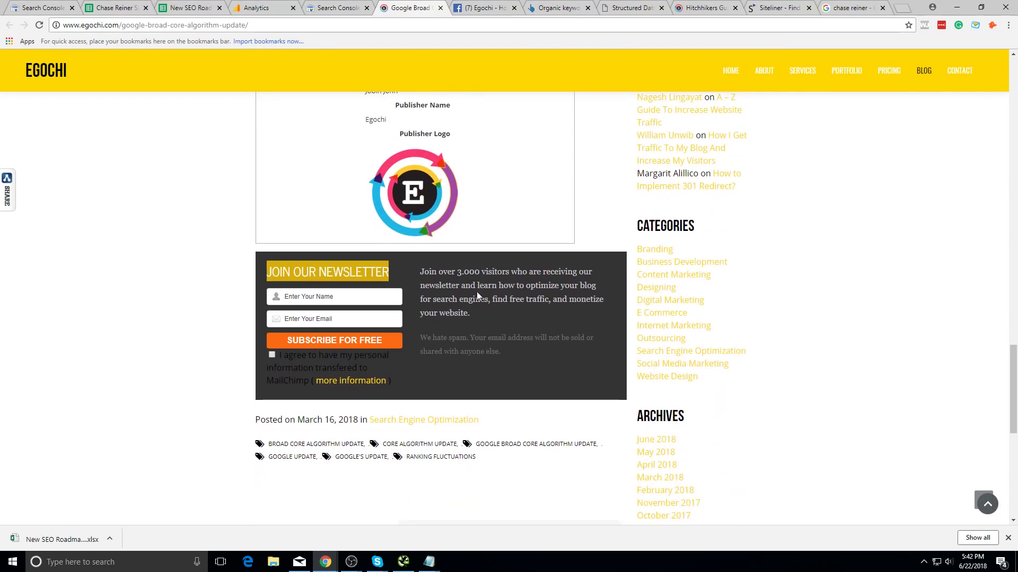
left_click(476, 291)
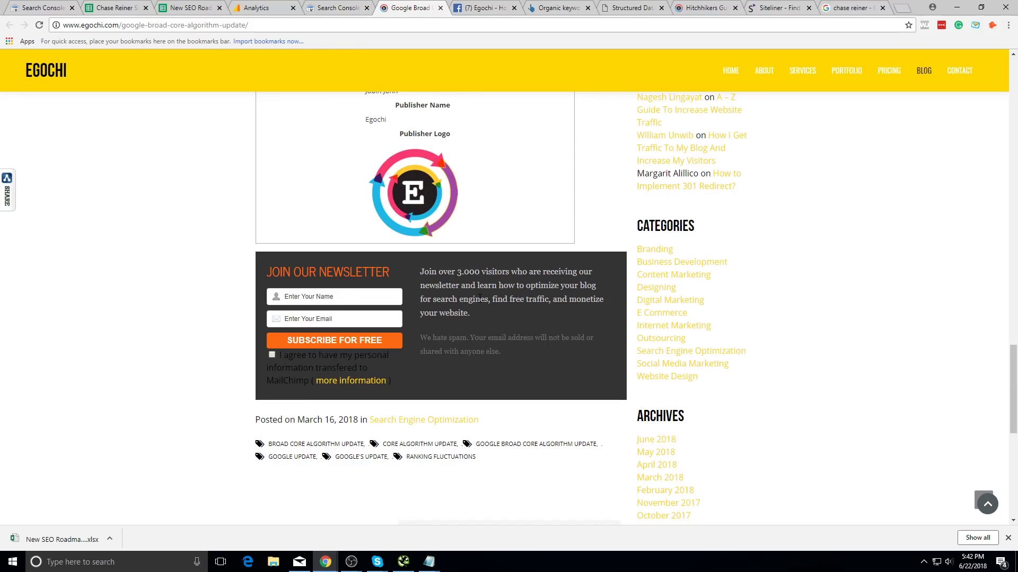
- Add the line "1. Content marketing" below the review and authority chain in the Notepad note
key("alt+Tab")
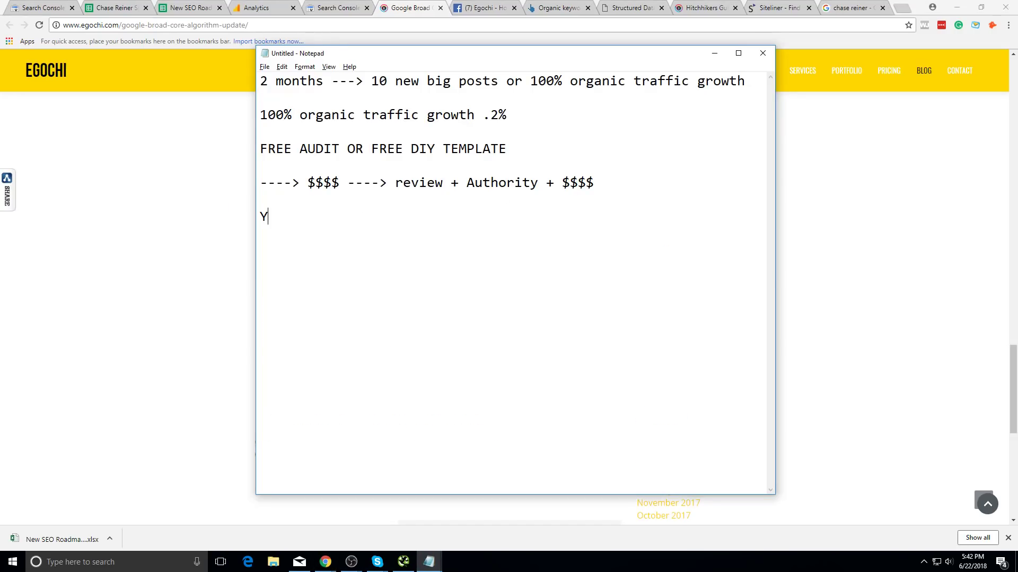
type("You")
key("BackSpace")
key("BackSpace")
key("BackSpace")
type("1. Content marketing")
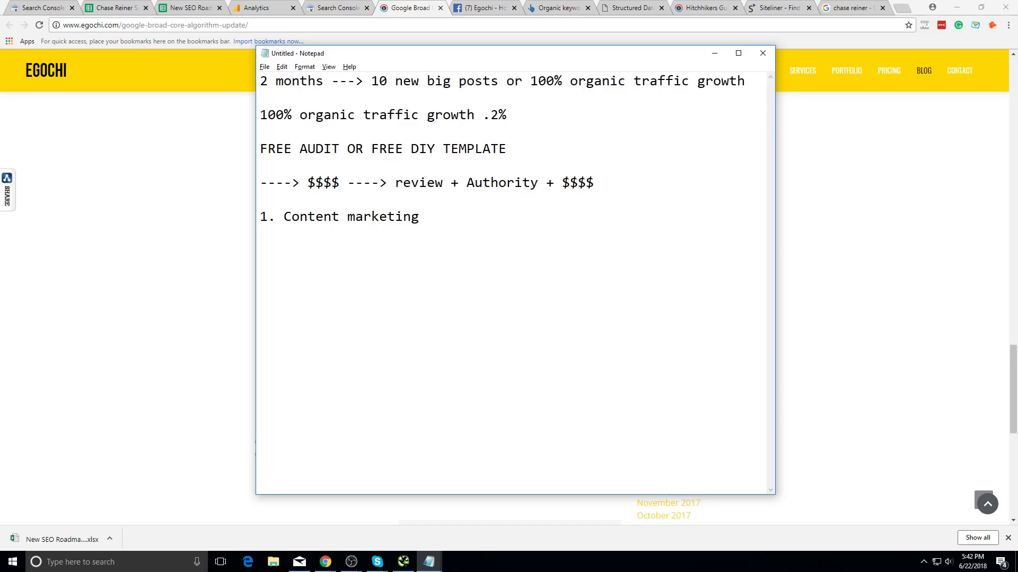
- Look over the SEO consultant's business listing and Google reviews in the open Google search results
left_click(803, 141)
left_click(851, 7)
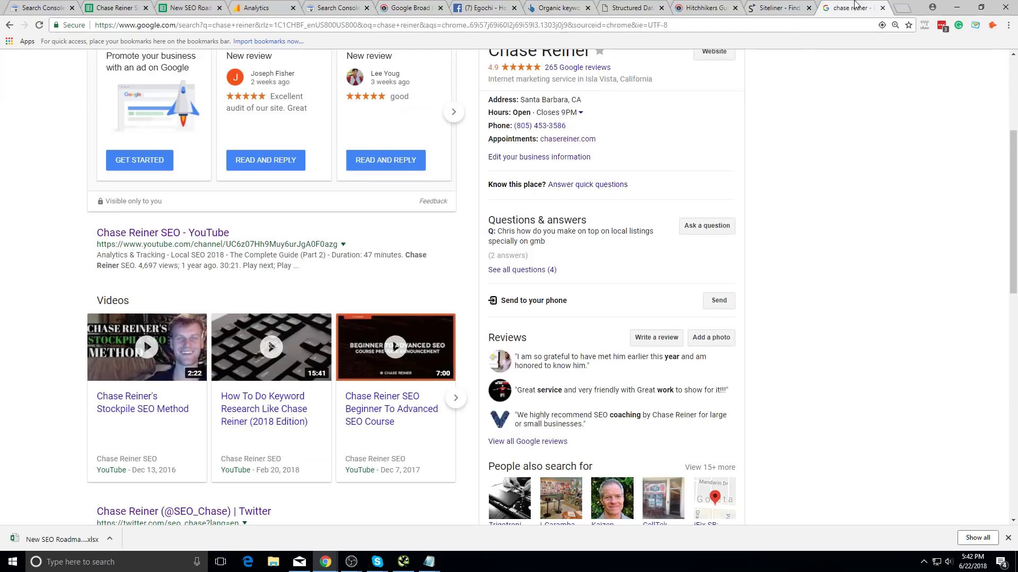
scroll(268, 208, "up", 3)
scroll(267, 209, "up", 1)
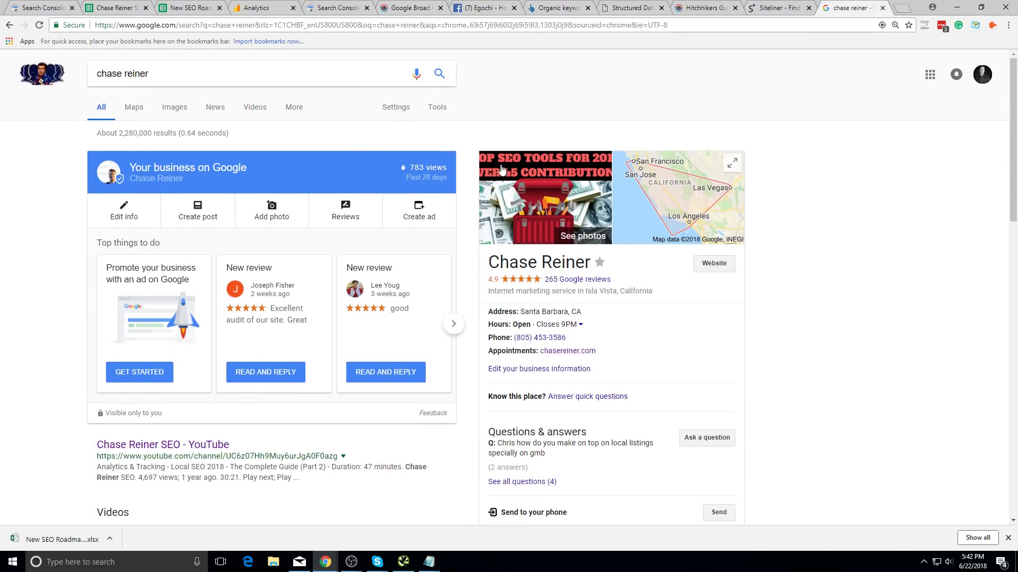
- Append "(create 2 CTA's)" to the "1. Content marketing" line in the Notepad note
key("alt+Tab")
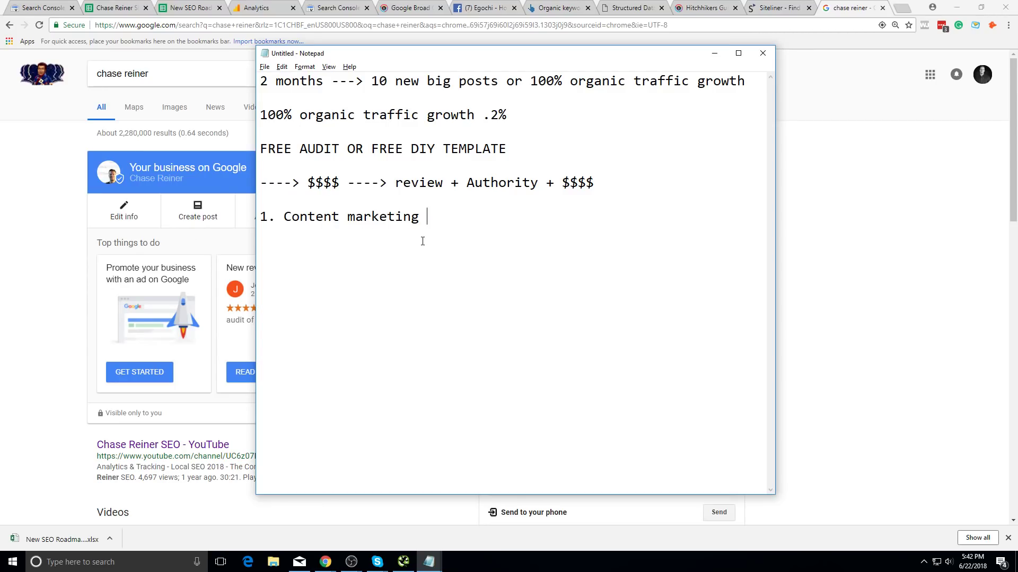
mouse_move(292, 218)
left_mouse_down()
mouse_move(422, 217)
mouse_move(287, 205)
left_mouse_up()
left_click(291, 217)
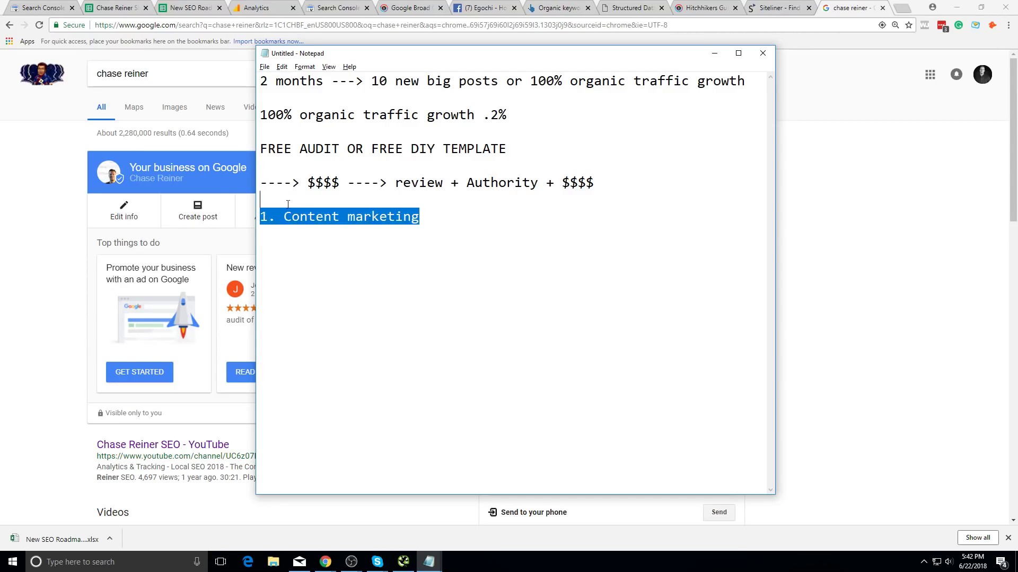
key("Down")
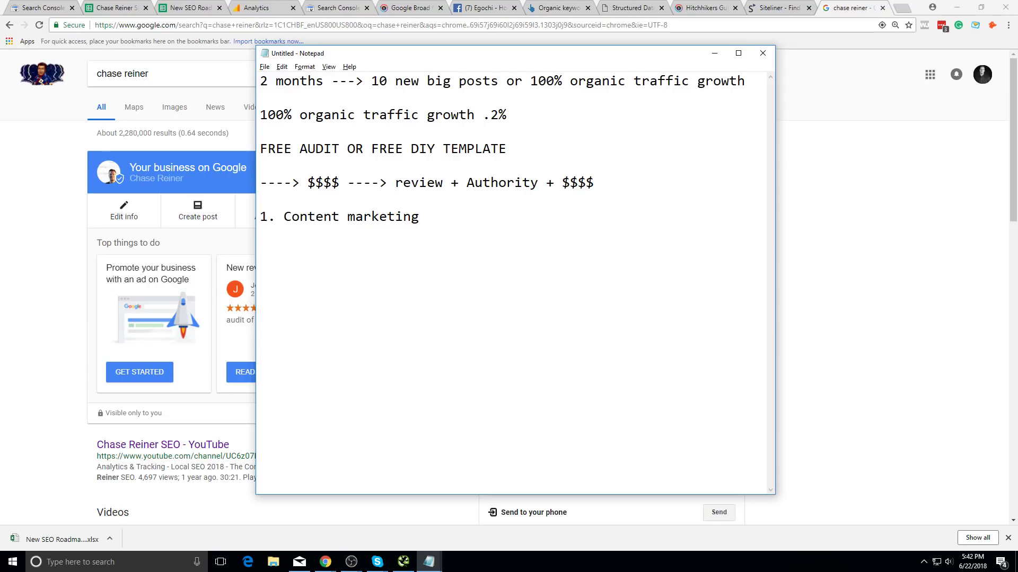
type("2 ")
type("thing")
key("BackSpace")
key("BackSpace")
key("BackSpace")
key("BackSpace")
key("BackSpace")
key("BackSpace")
key("BackSpace")
type("create 2 CTA'")
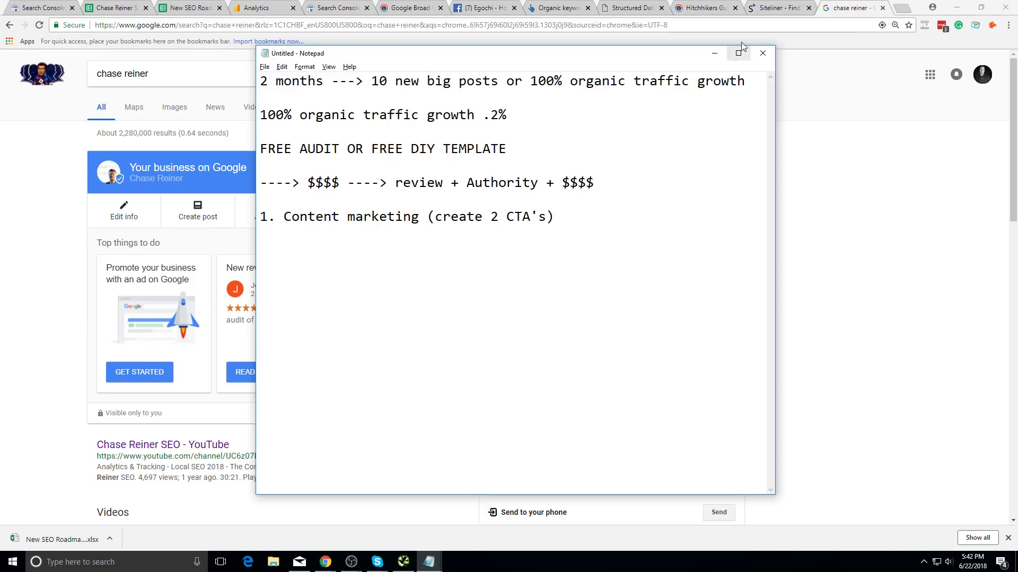
left_click(901, 8)
type("facebook.com")
key("Return")
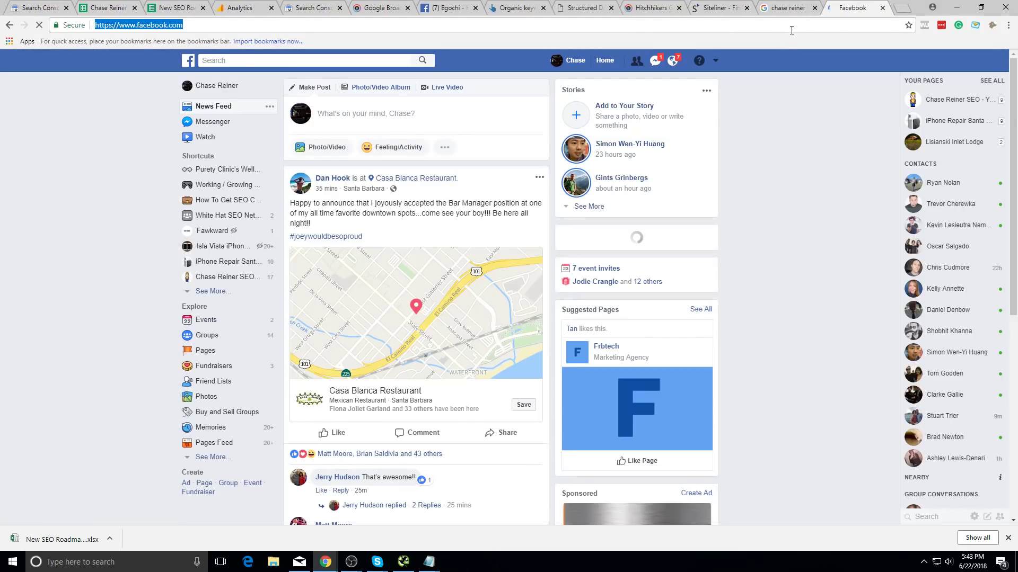
- Search Google for the SEO consultant's name, open the listed website and go to its blog
type("chase reiner")
key("Return")
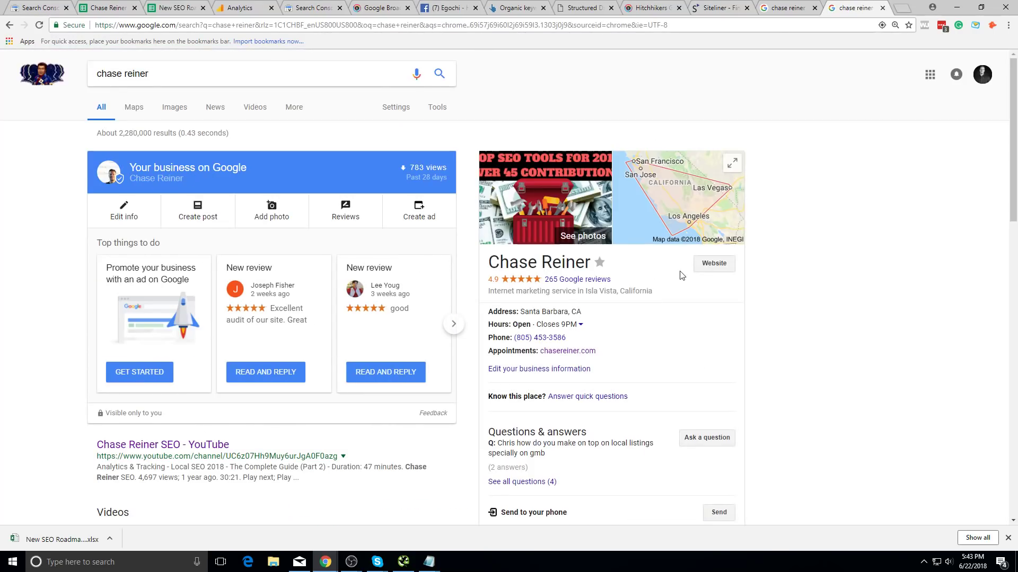
left_click(700, 267)
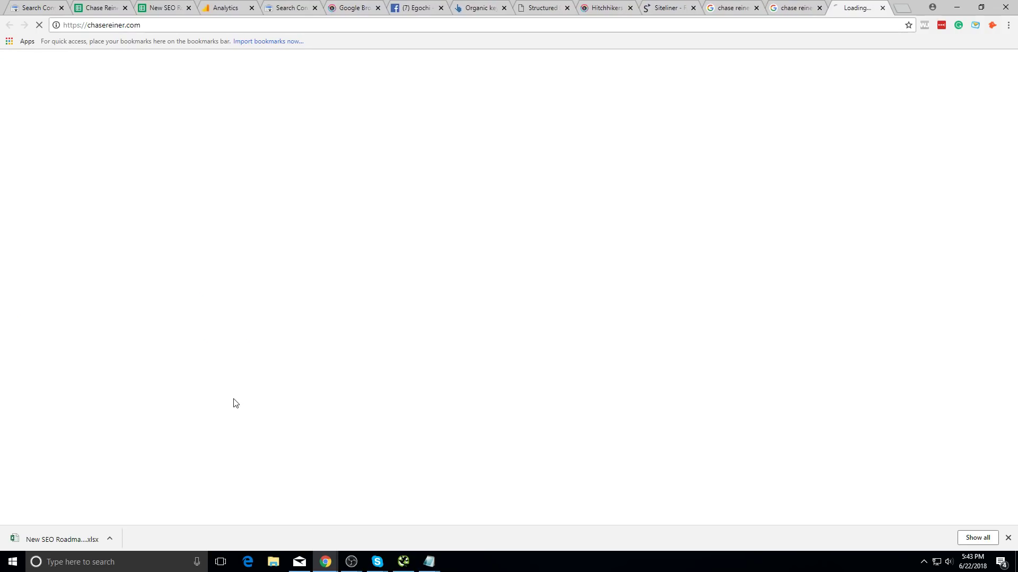
middle_click(843, 4)
left_click(700, 268)
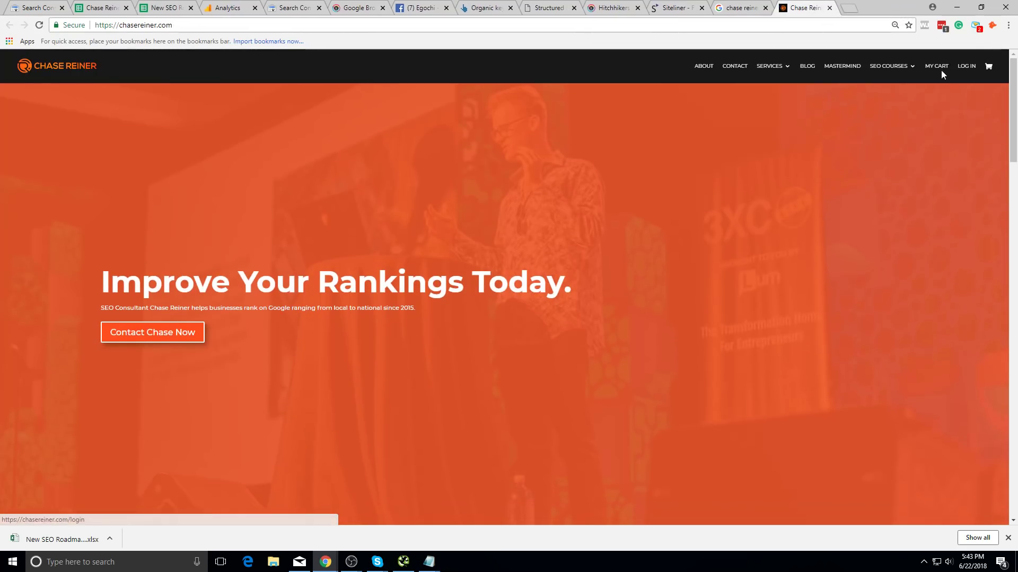
left_click(805, 67)
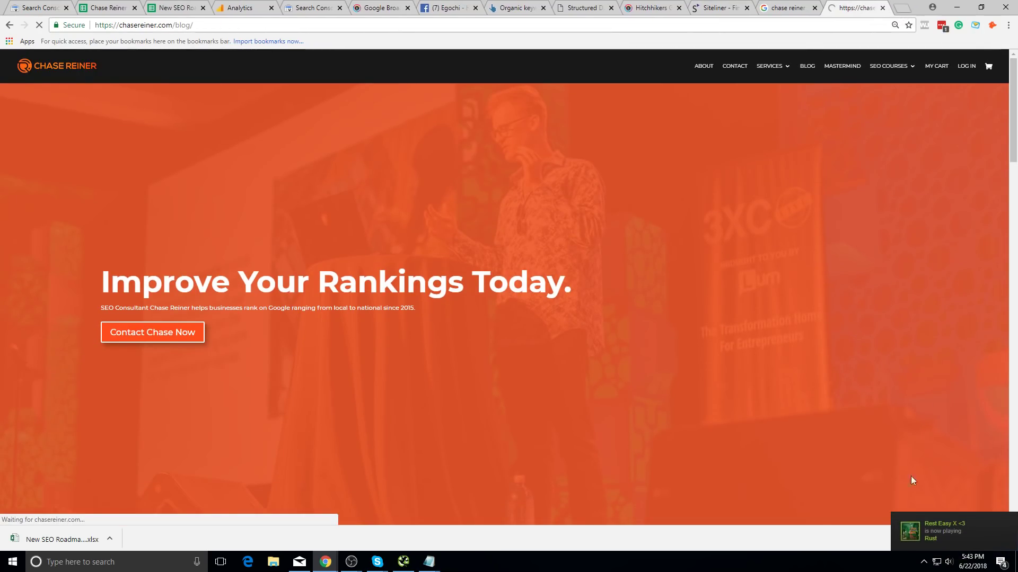
- Open the Local SEO Tips post and examine the note on reviews as a map pack ranking factor
scroll(673, 244, "down", 4)
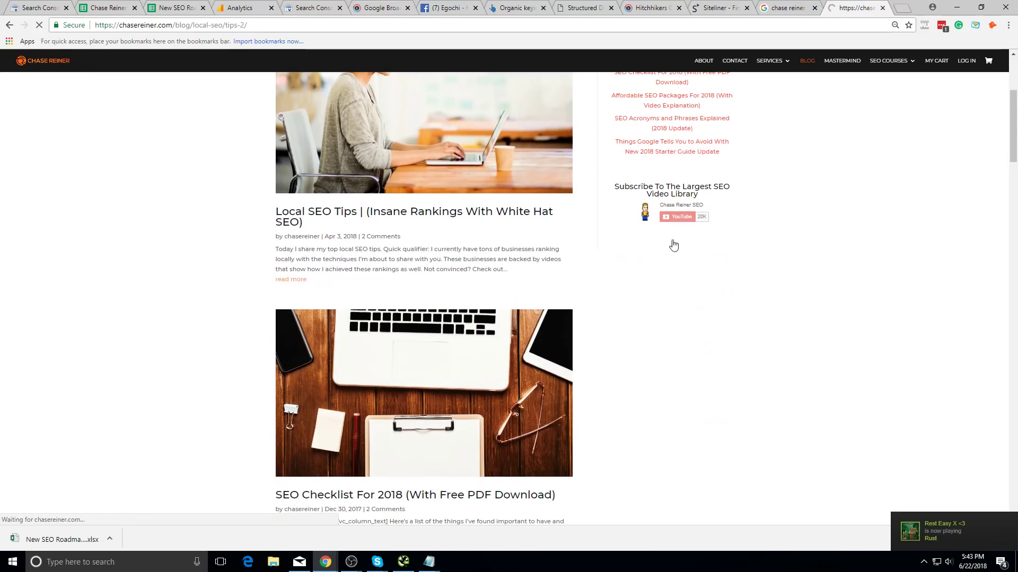
scroll(678, 244, "down", 2)
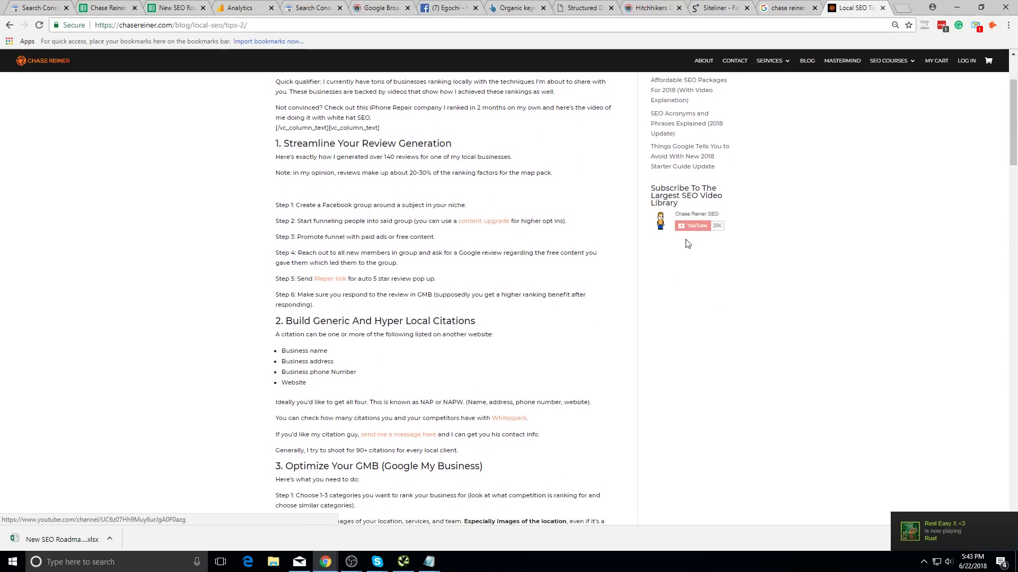
scroll(687, 243, "up", 3)
triple_click(311, 317)
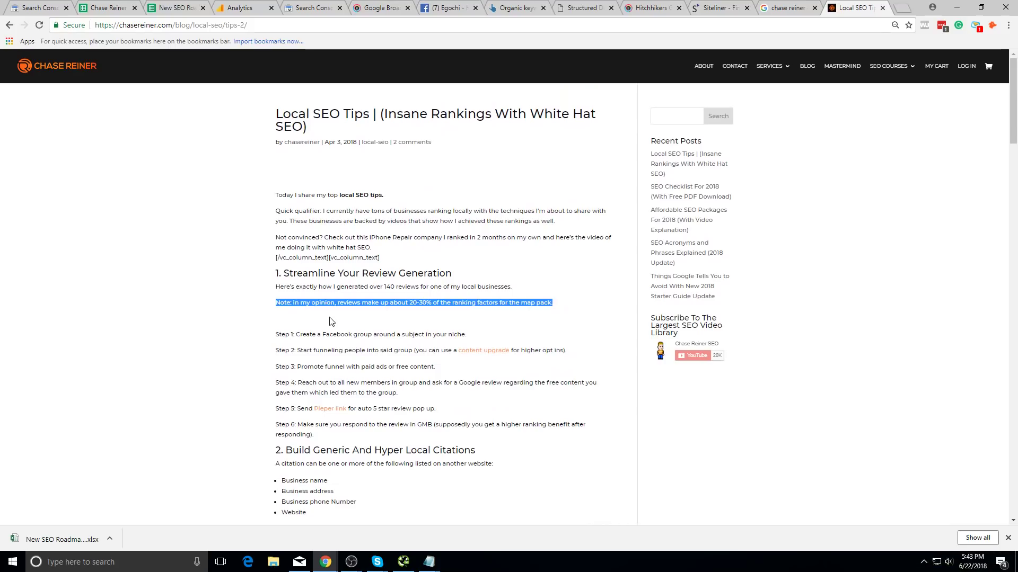
left_click_drag(365, 303, 554, 303)
left_click(484, 324)
- Skim the remaining tips in the Local SEO Tips post, return to its beginning and close the page
scroll(482, 326, "down", 15)
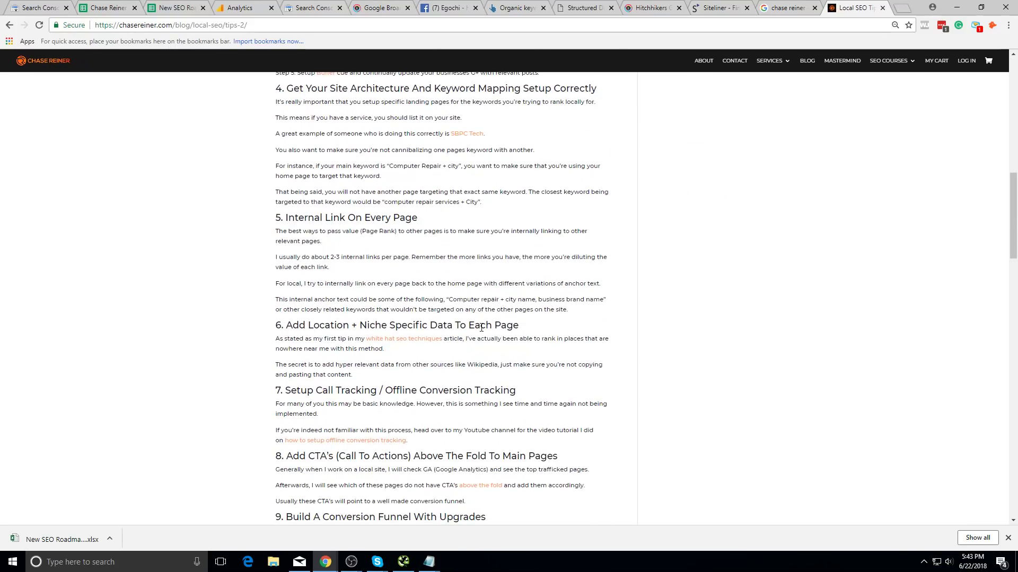
scroll(481, 328, "down", 20)
scroll(459, 335, "up", 15)
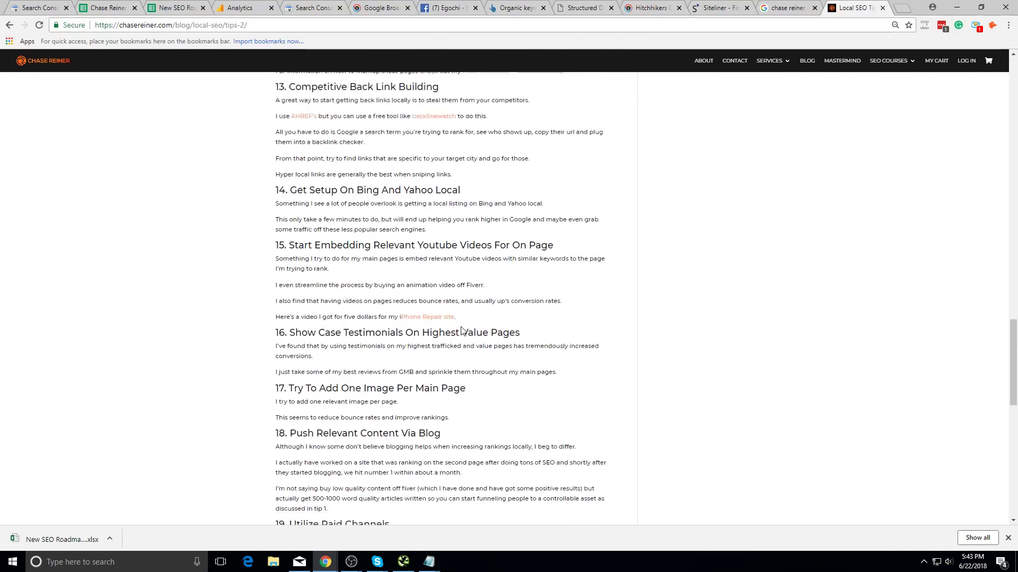
scroll(461, 331, "up", 20)
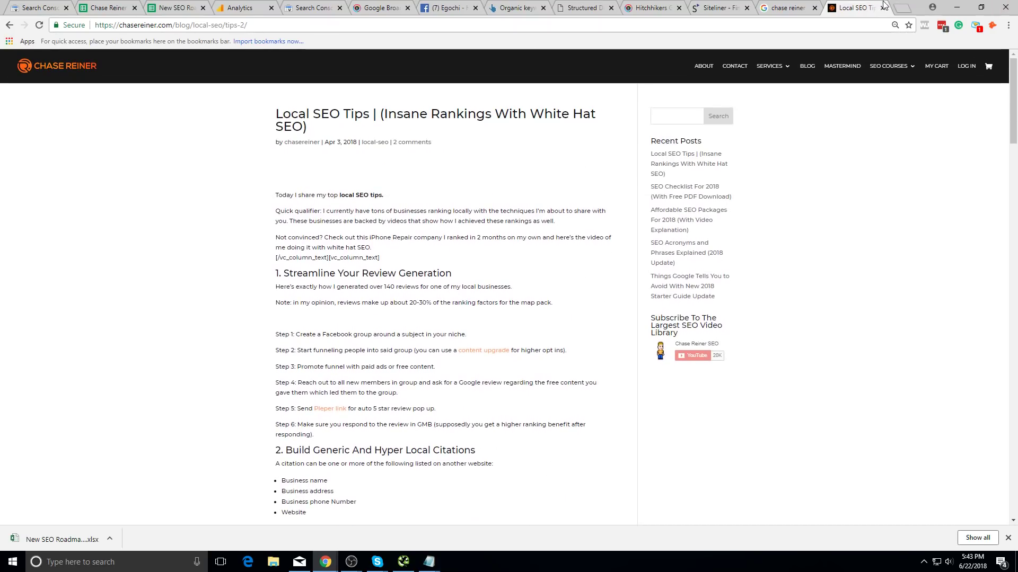
left_click(883, 7)
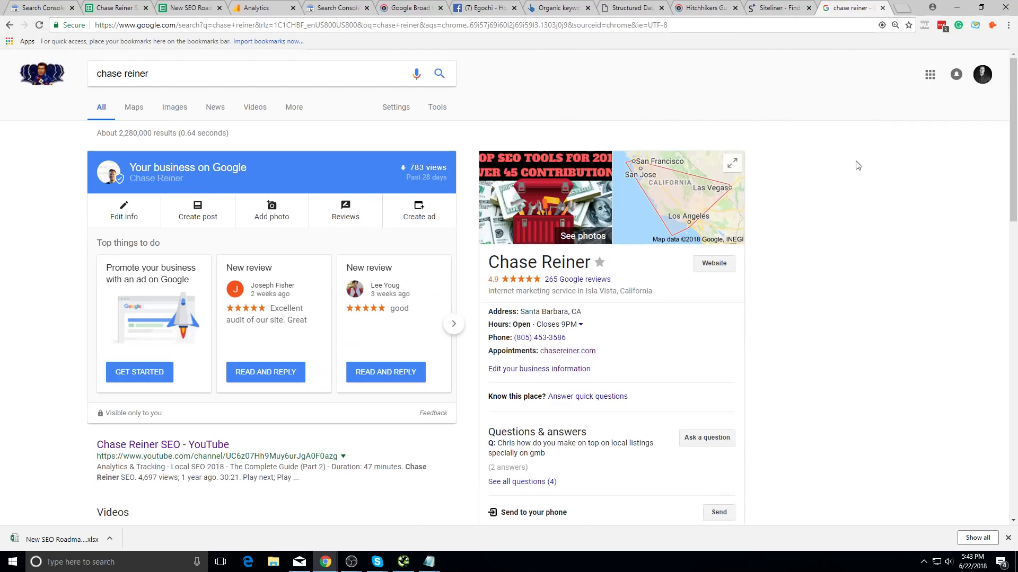
- From the Egochi Facebook page, search for "white" and open the suggested White Hat SEO Network group
left_click(495, 9)
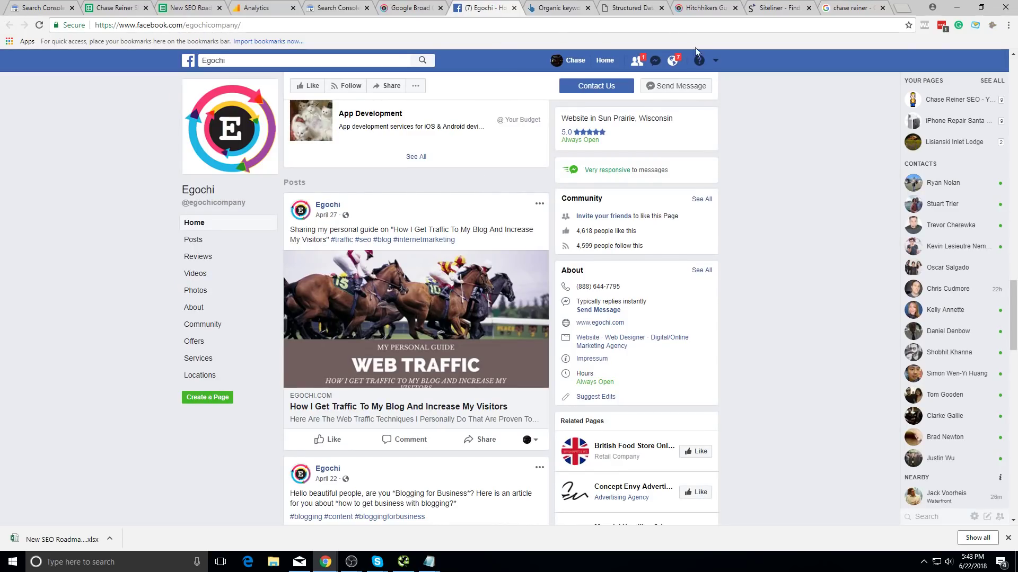
left_click(672, 59)
left_click(402, 60)
type("white")
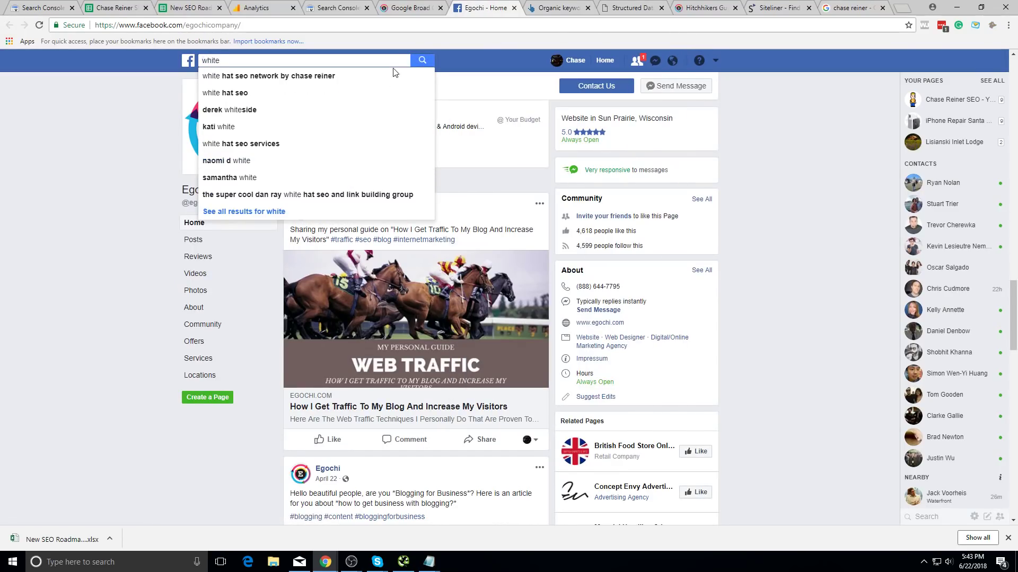
left_click(395, 76)
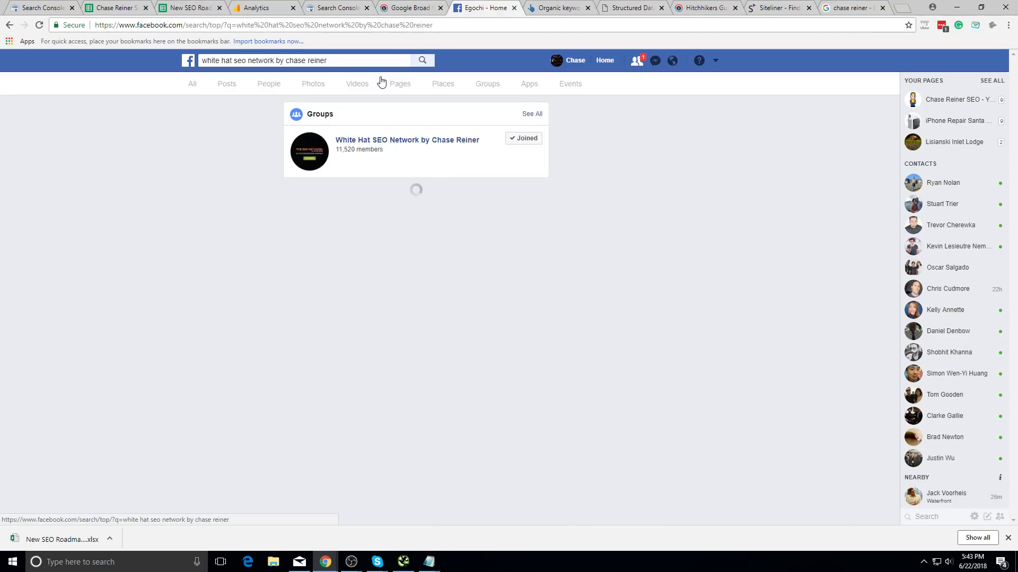
left_click(391, 138)
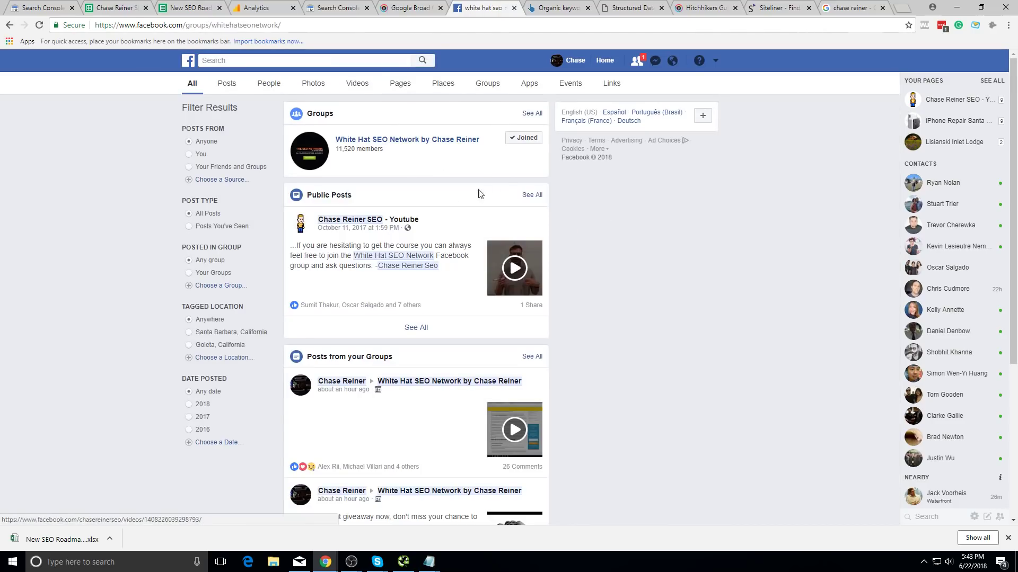
- Look over the group's discussion feed, live video comments and post composer without posting anything
scroll(501, 312, "down", 5)
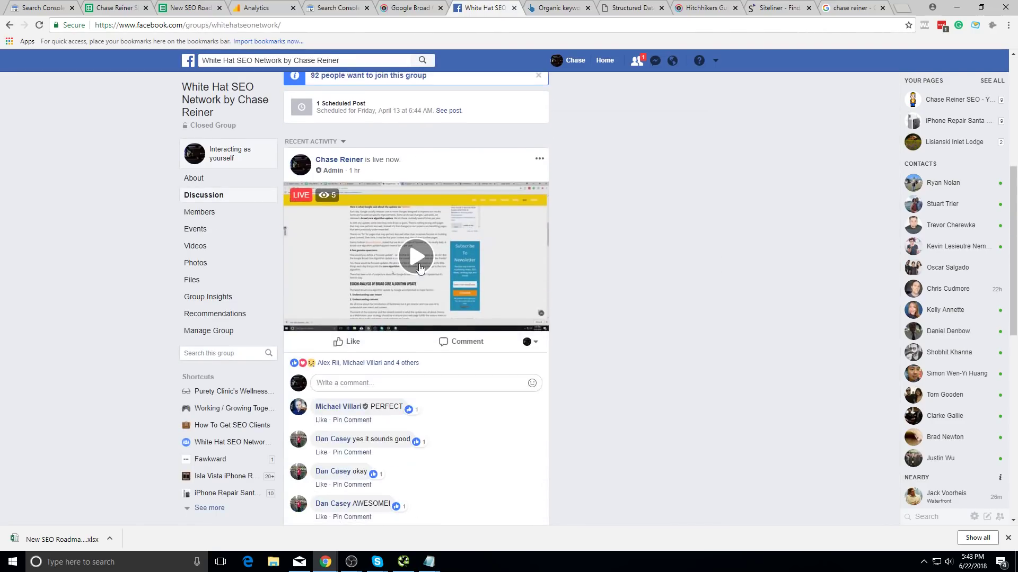
scroll(501, 313, "down", 3)
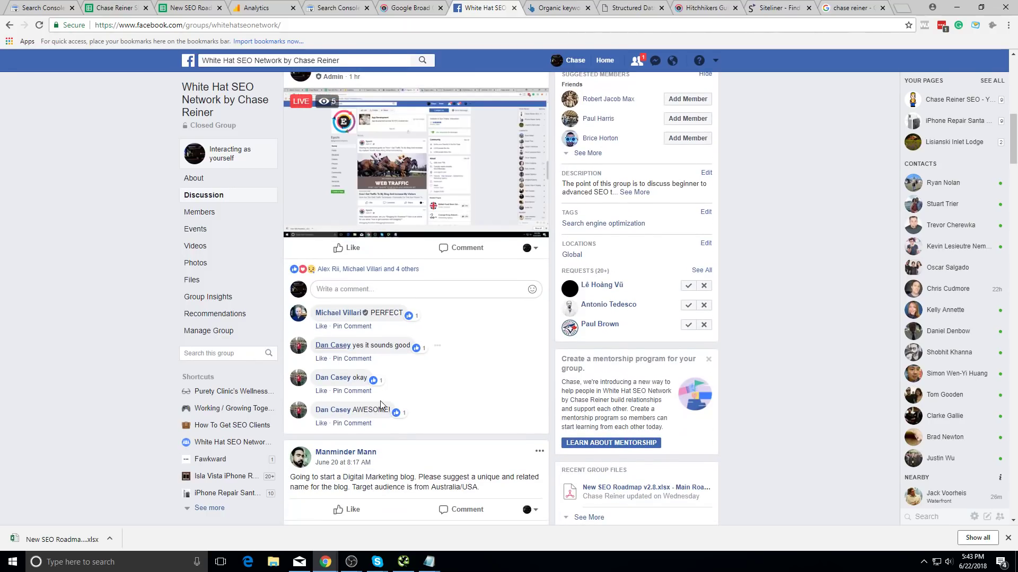
scroll(333, 124, "up", 6)
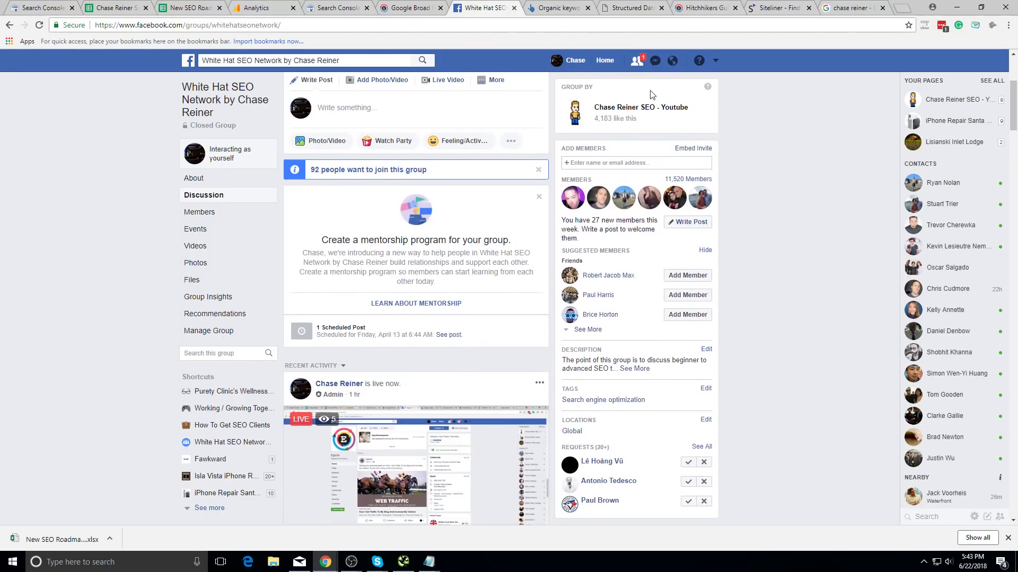
left_click(460, 110)
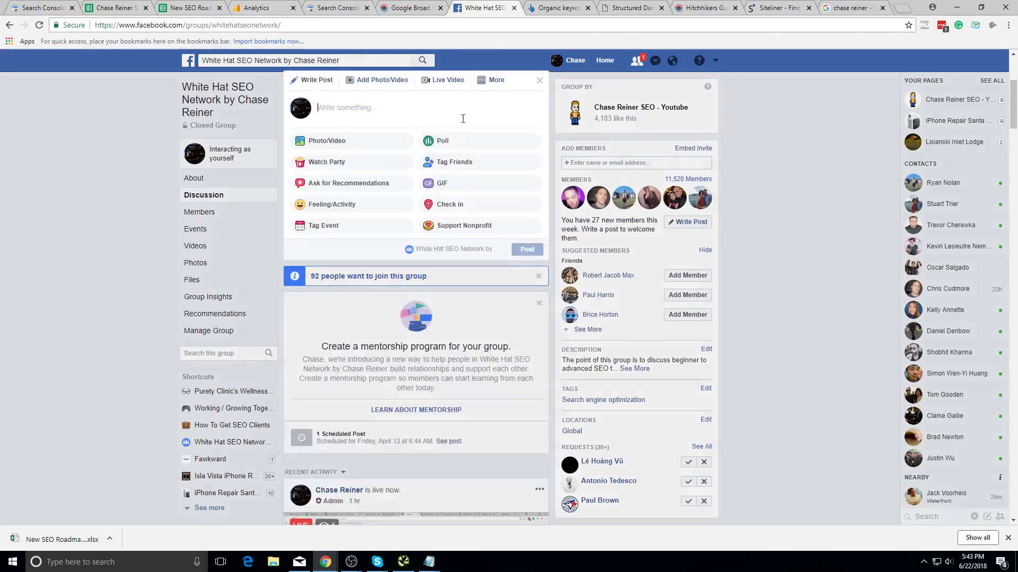
left_click(757, 333)
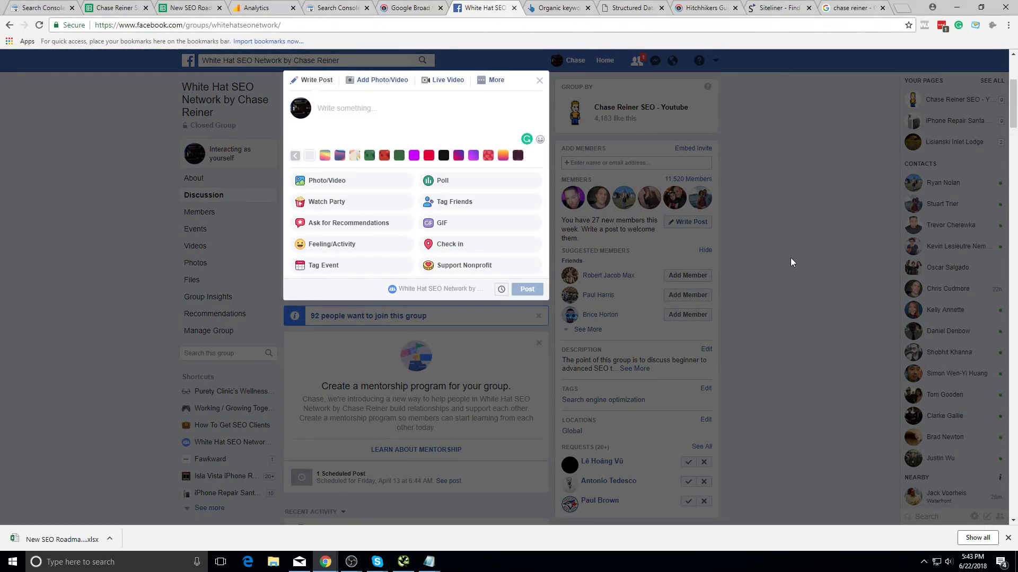
left_click(790, 258)
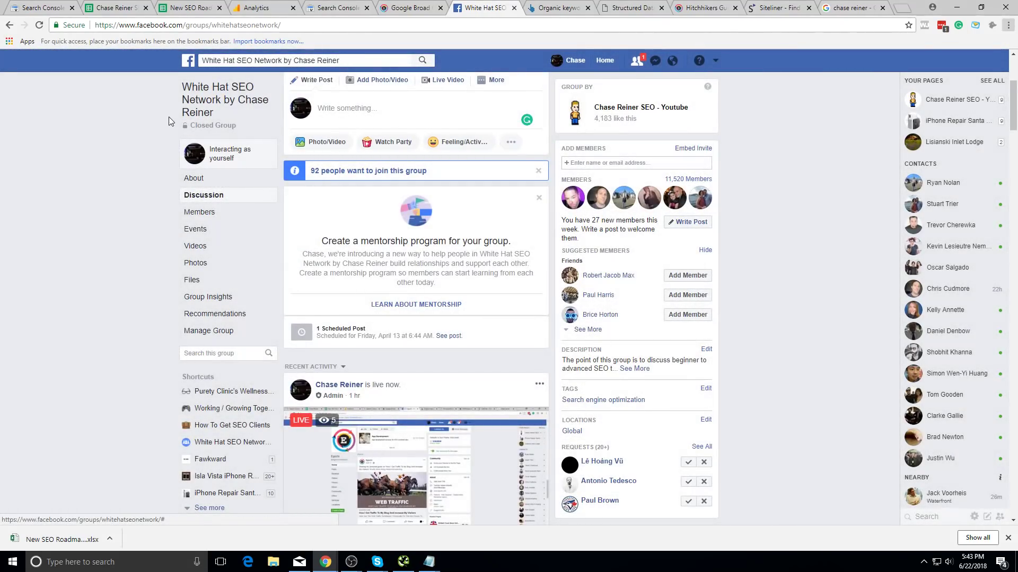
- Switch to the New SEO Roadmap spreadsheet and set the Conversion Pages status to z
left_click(496, 80)
left_click(114, 8)
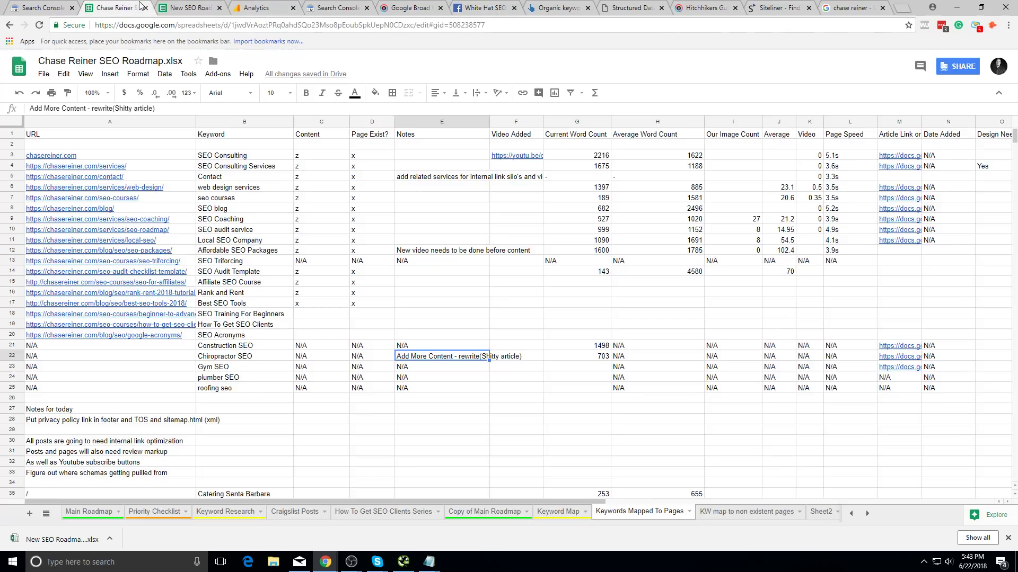
left_click(172, 7)
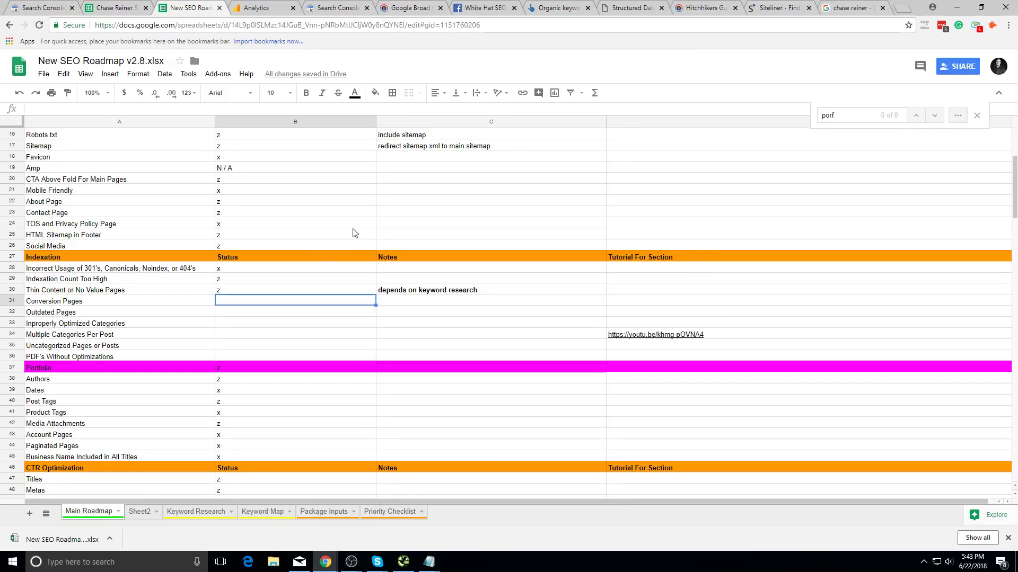
left_click(301, 280)
left_click(278, 311)
left_click(279, 304)
double_click(251, 300)
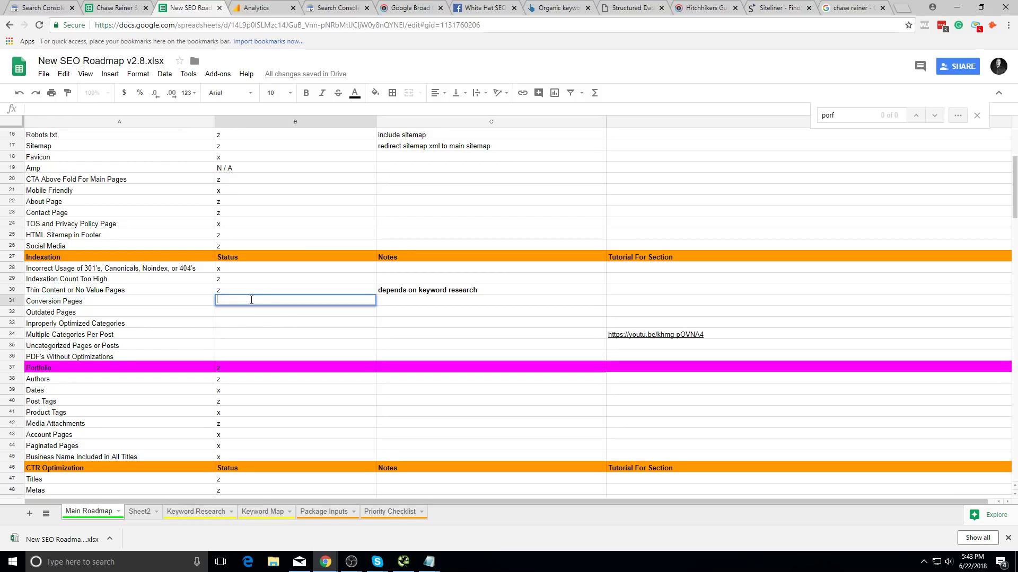
type("x")
left_click(325, 326)
left_click(339, 303)
left_click(400, 294)
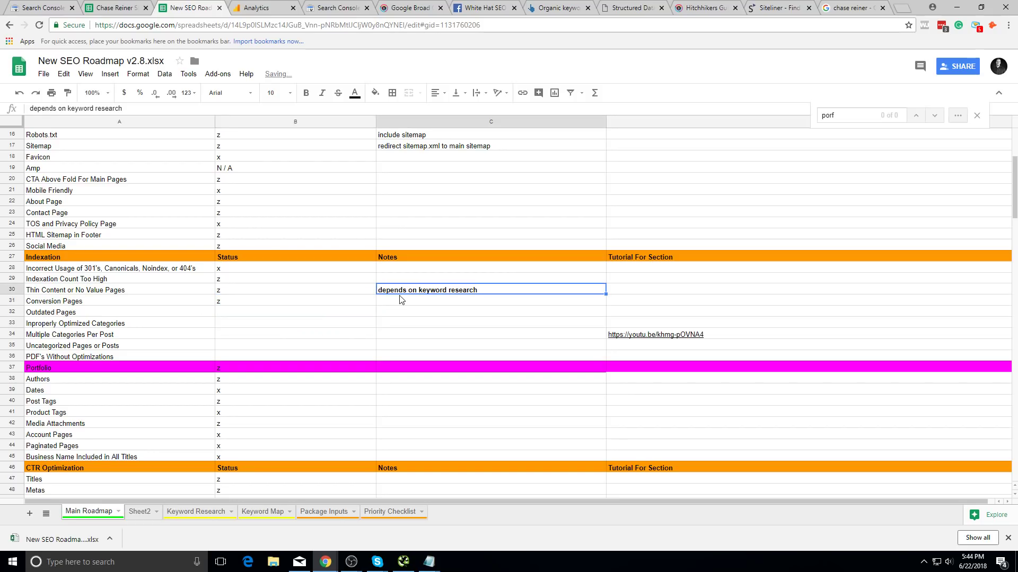
left_click(404, 311)
left_click(407, 302)
key("alt+Tab")
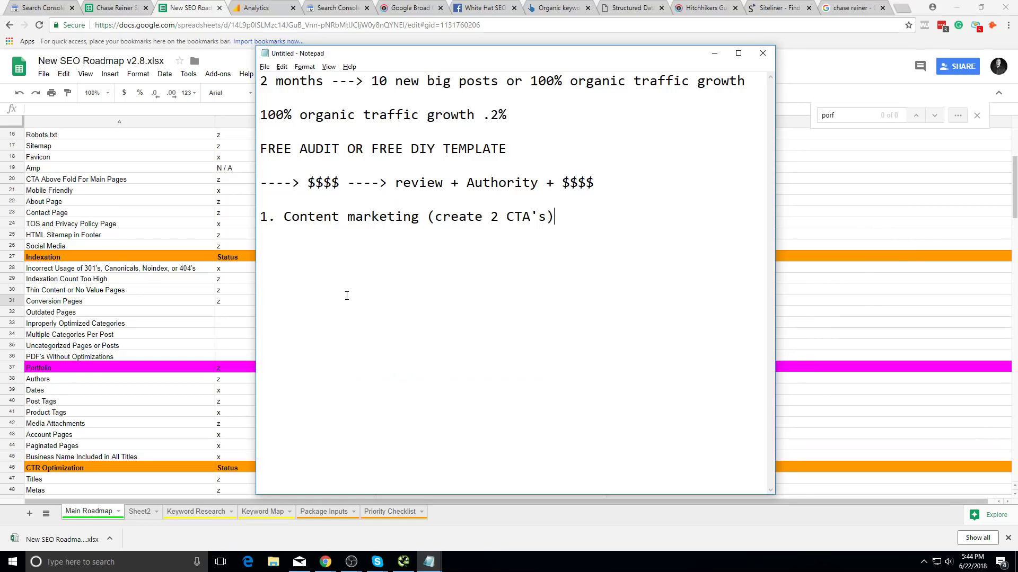
key("alt+Tab")
key("alt+Tab")
key("alt+Tab")
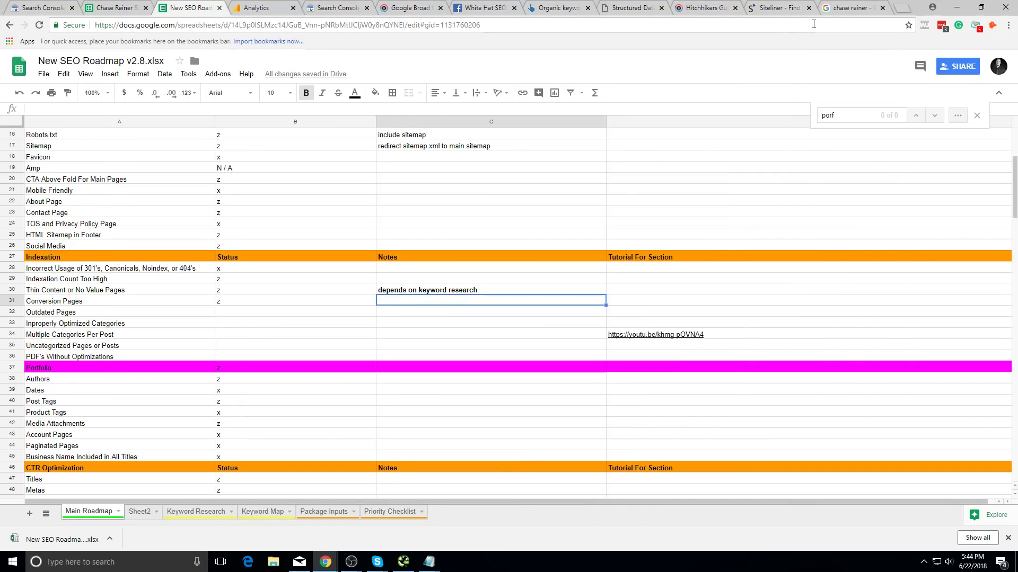
left_click(337, 291)
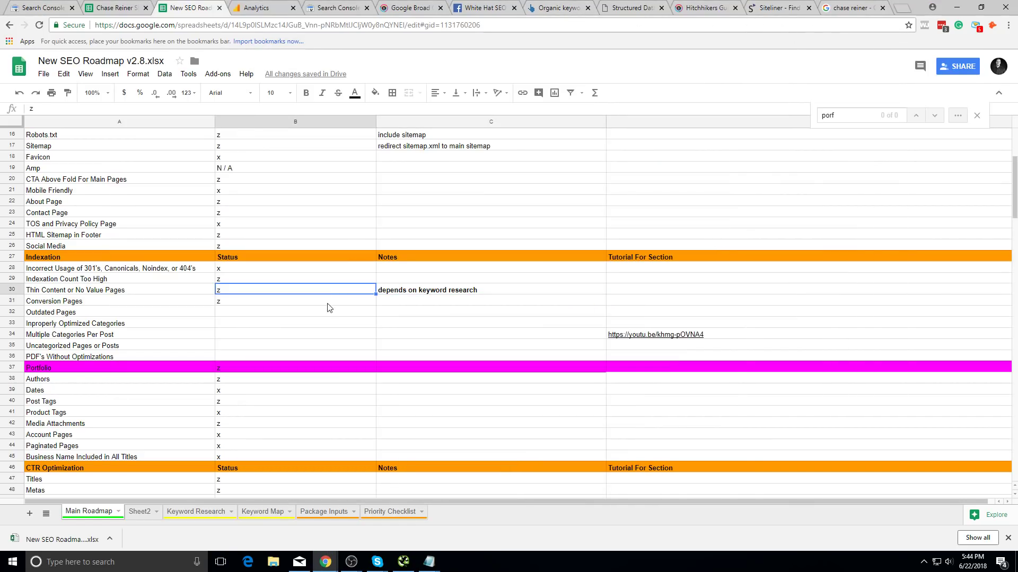
left_click(327, 316)
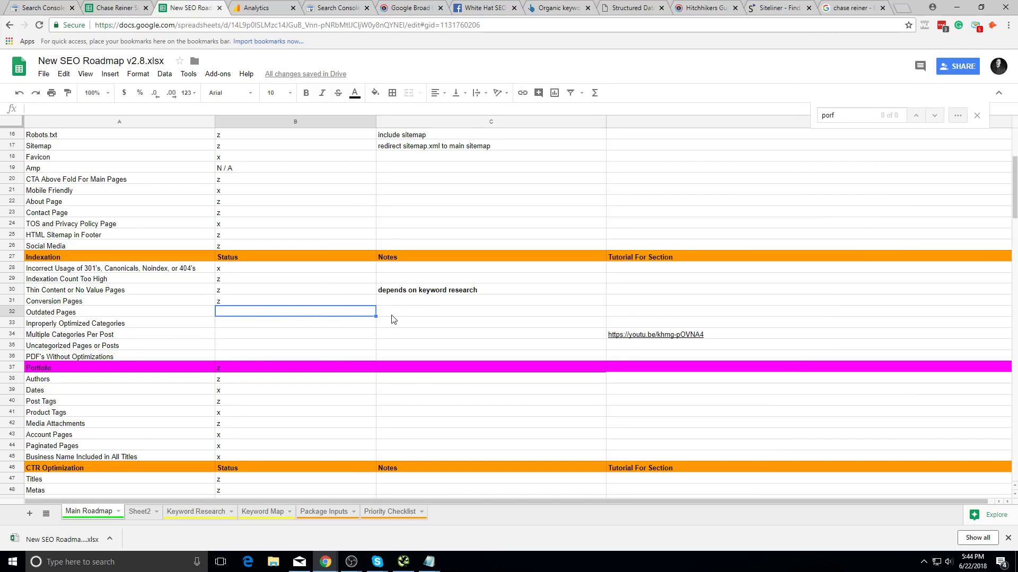
left_click(346, 324)
left_click(339, 301)
left_click(338, 313)
- Switch to the Notepad notes and review the content marketing line about creating two CTAs
key("alt+Tab")
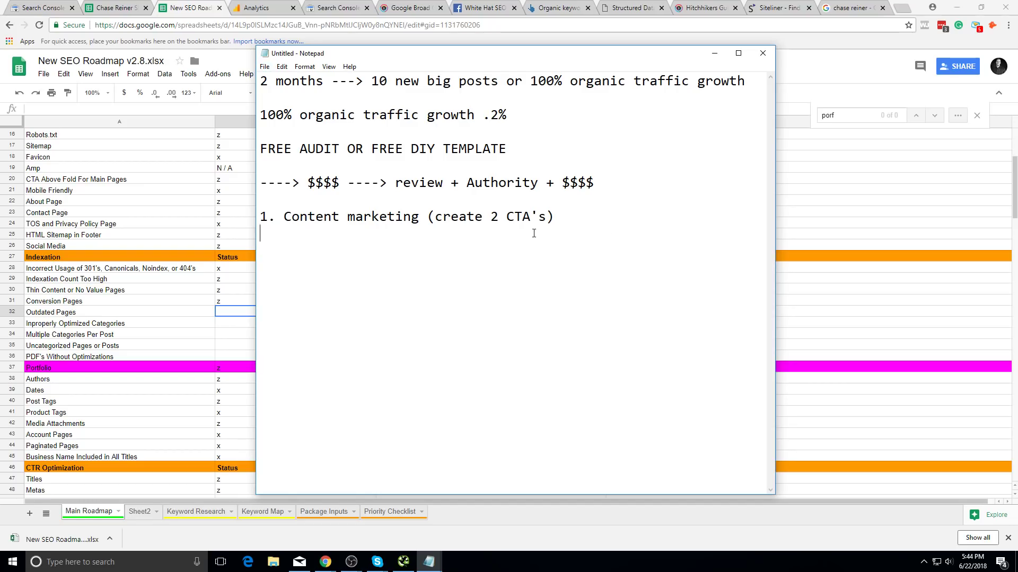
left_click(435, 222)
left_click_drag(553, 219, 427, 218)
left_click(561, 218)
mouse_move(561, 219)
left_mouse_down()
mouse_move(259, 218)
mouse_move(562, 217)
left_mouse_up()
left_click(458, 256)
left_click(494, 222)
left_click(617, 183)
left_click_drag(415, 236, 304, 203)
left_click(387, 215)
left_click_drag(595, 209, 317, 202)
- Check the White Hat SEO Network group's live video and its comments on Facebook
left_click(482, 7)
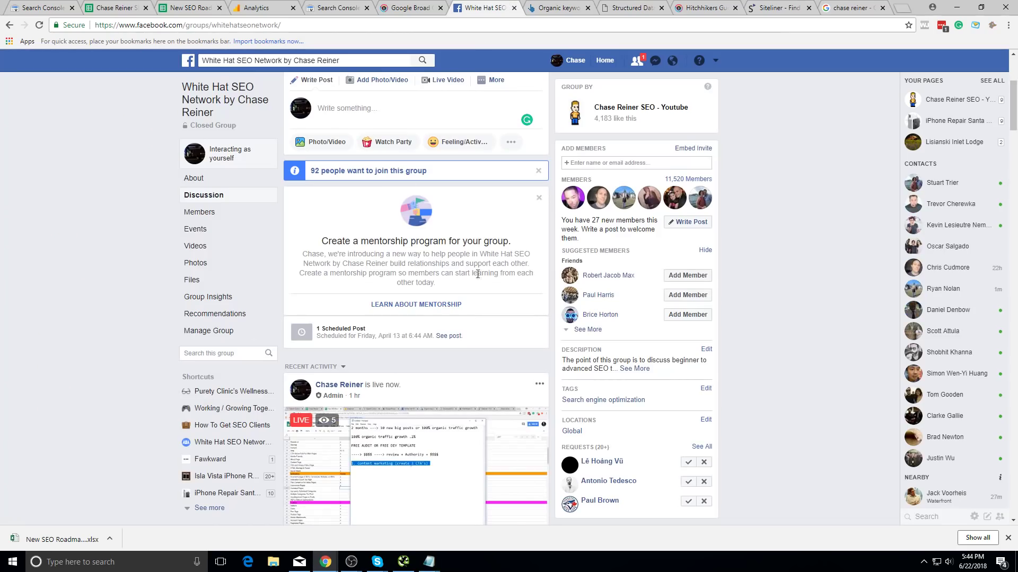
scroll(478, 274, "down", 6)
scroll(526, 397, "down", 1)
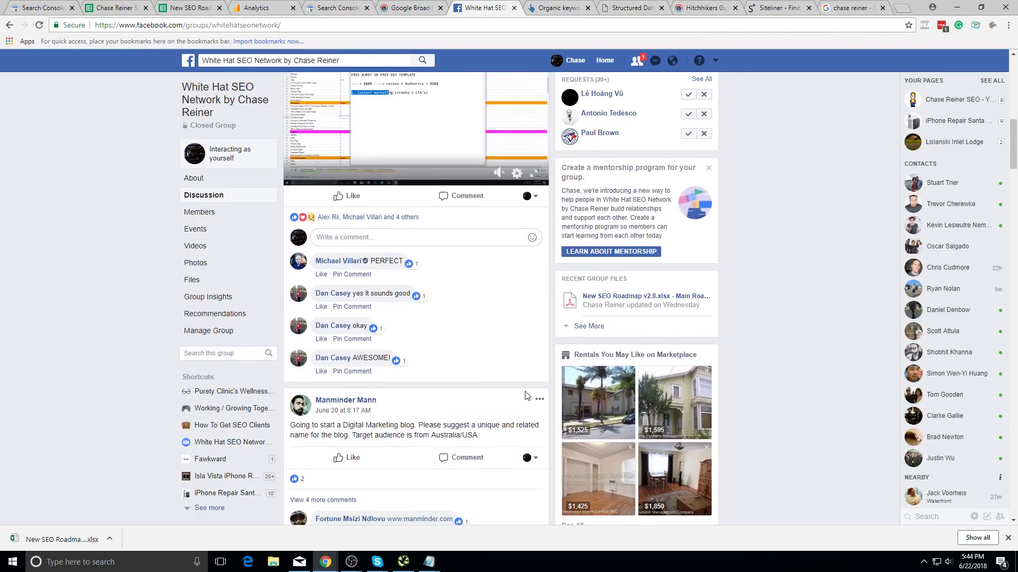
scroll(494, 151, "up", 2)
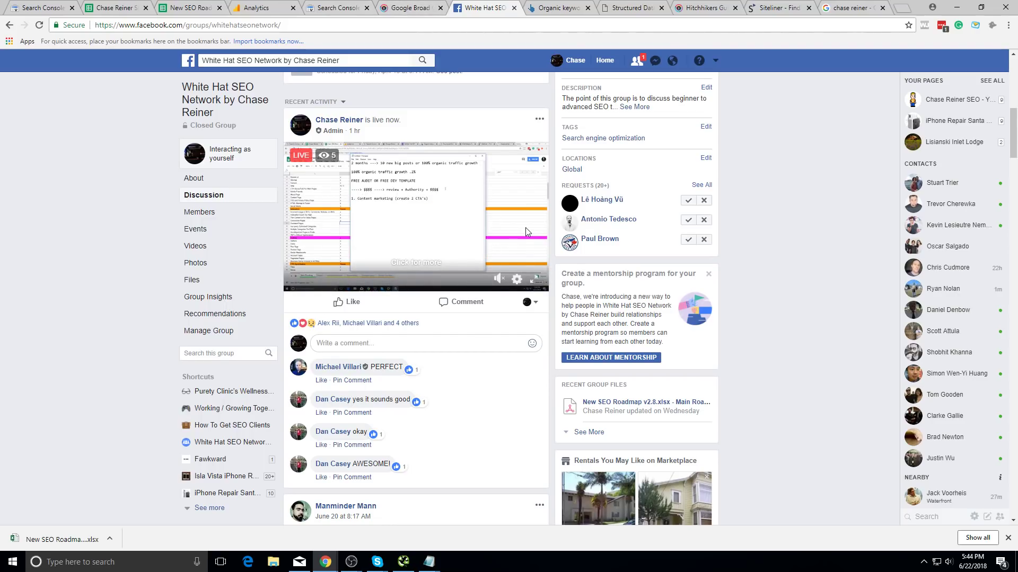
- In the roadmap's Indexation section, set the Outdated Pages, Inproperly Optimized Categories and Multiple Categories Per Post statuses to x
left_click(114, 8)
left_click(189, 7)
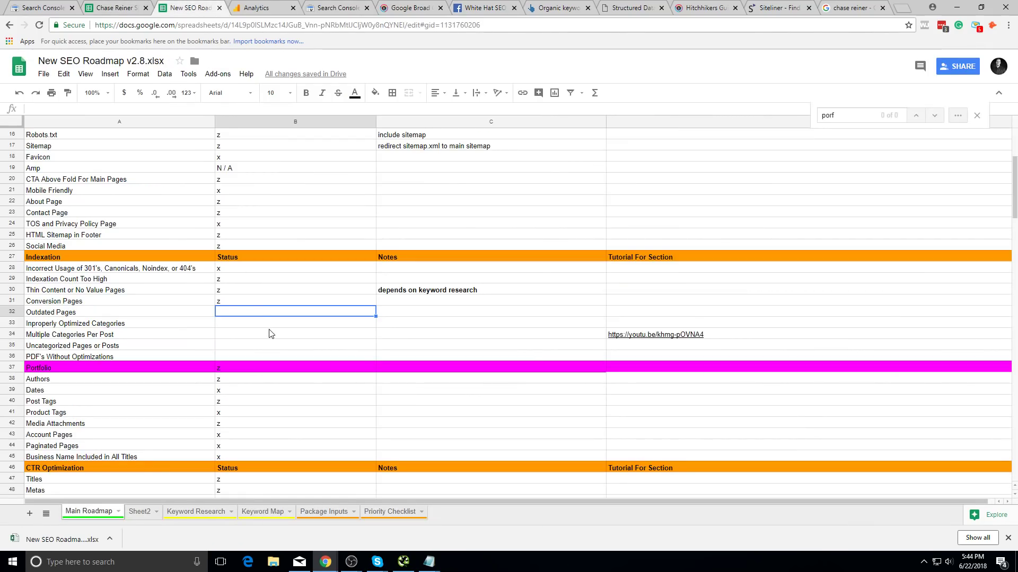
left_click(270, 334)
left_click(256, 301)
left_click(256, 312)
type("x")
key("Return")
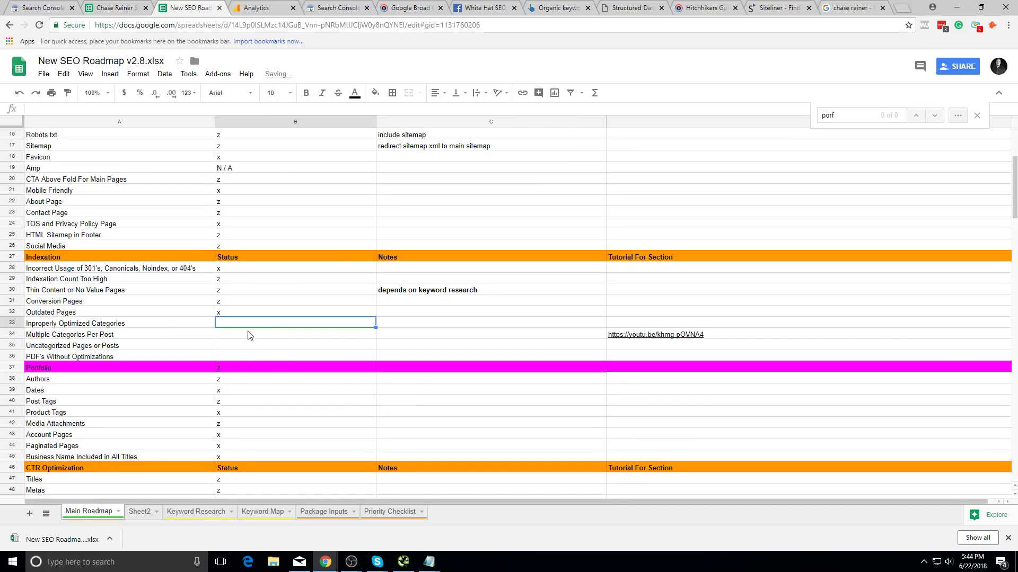
type("x")
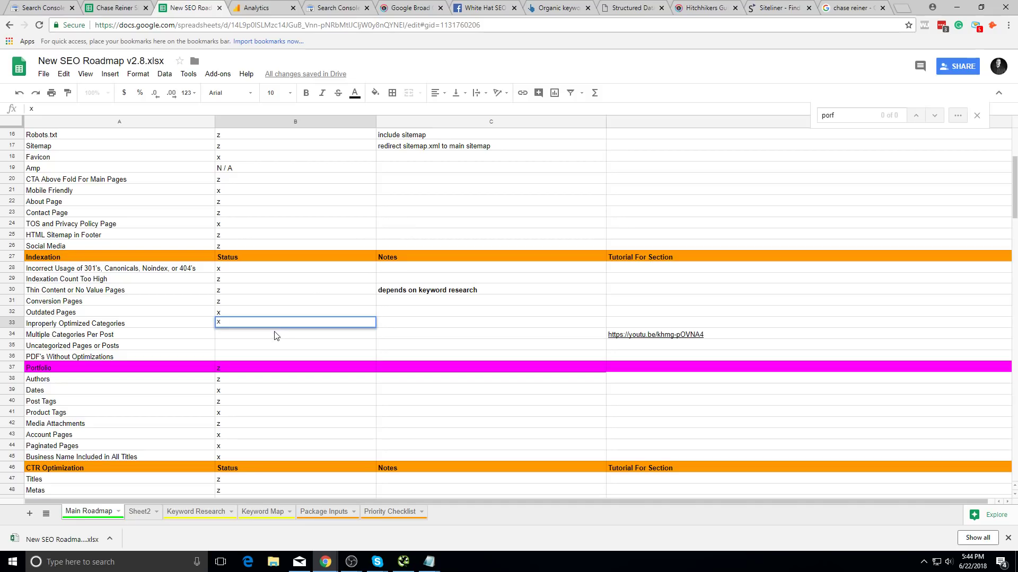
key("Return")
type("x")
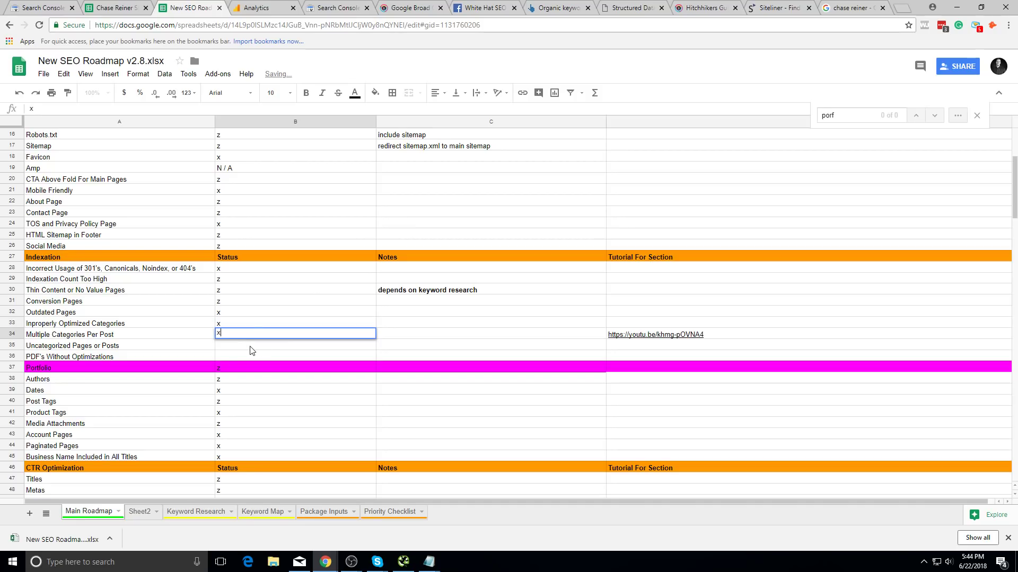
key("Return")
- Set the Uncategorized Pages or Posts and PDF's Without Optimizations statuses to x
left_click(472, 7)
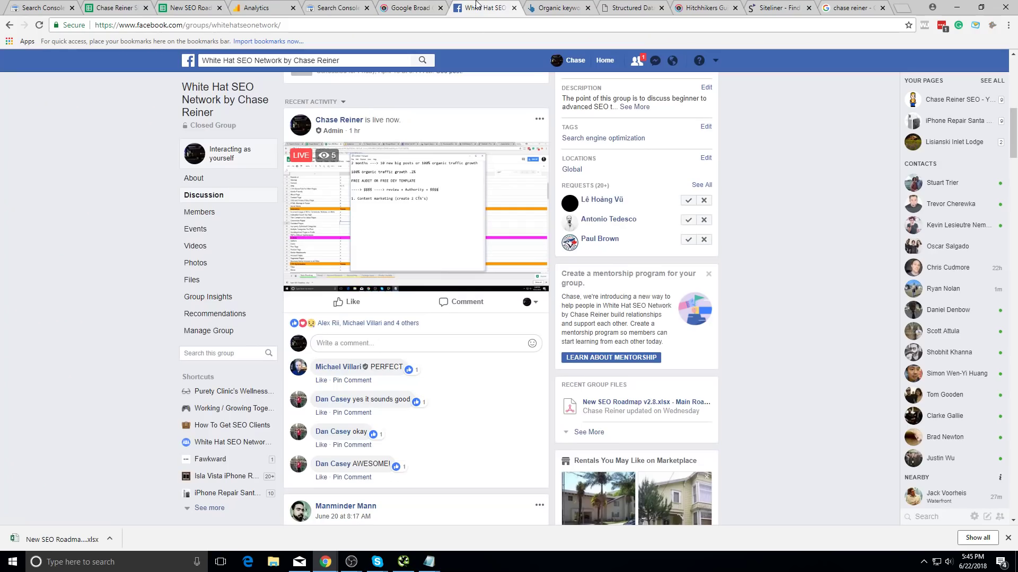
left_click(408, 7)
left_click(233, 6)
left_click(204, 6)
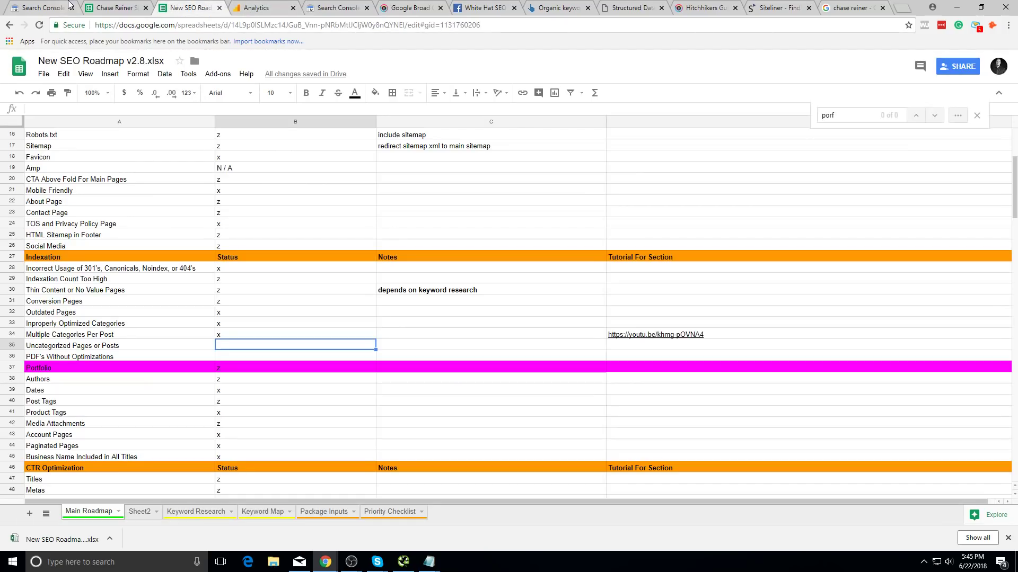
key("Return")
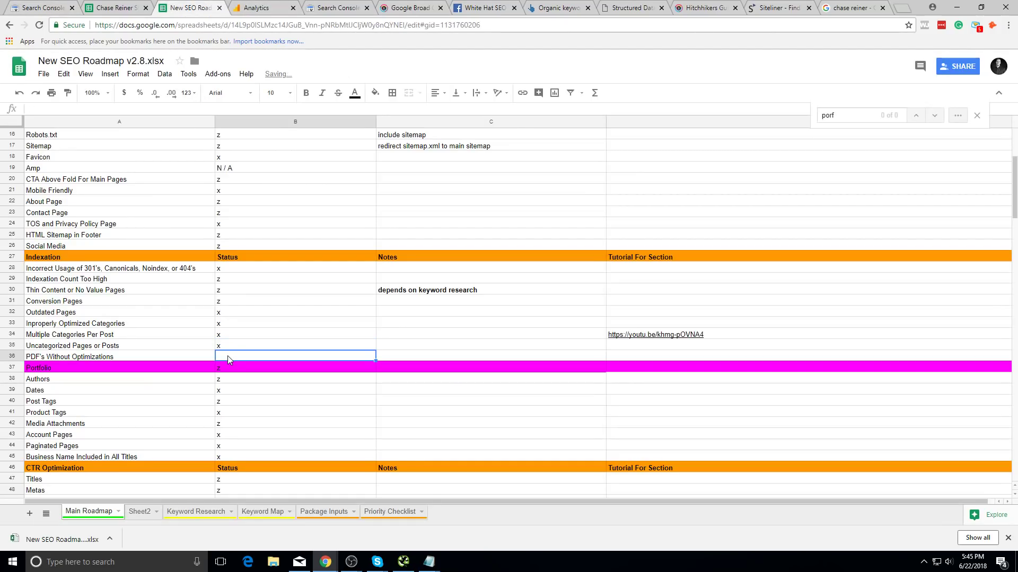
type("x")
key("Return")
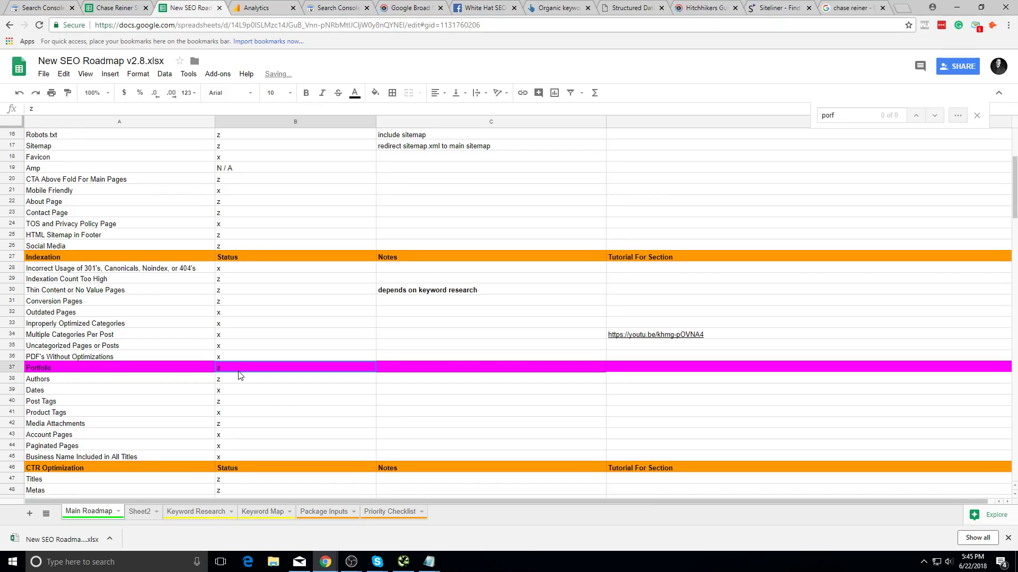
- Review the roadmap rows down to Site Architecture and select the status cell for Specific URL problems
scroll(238, 366, "down", 3)
scroll(248, 316, "up", 2)
scroll(254, 327, "down", 5)
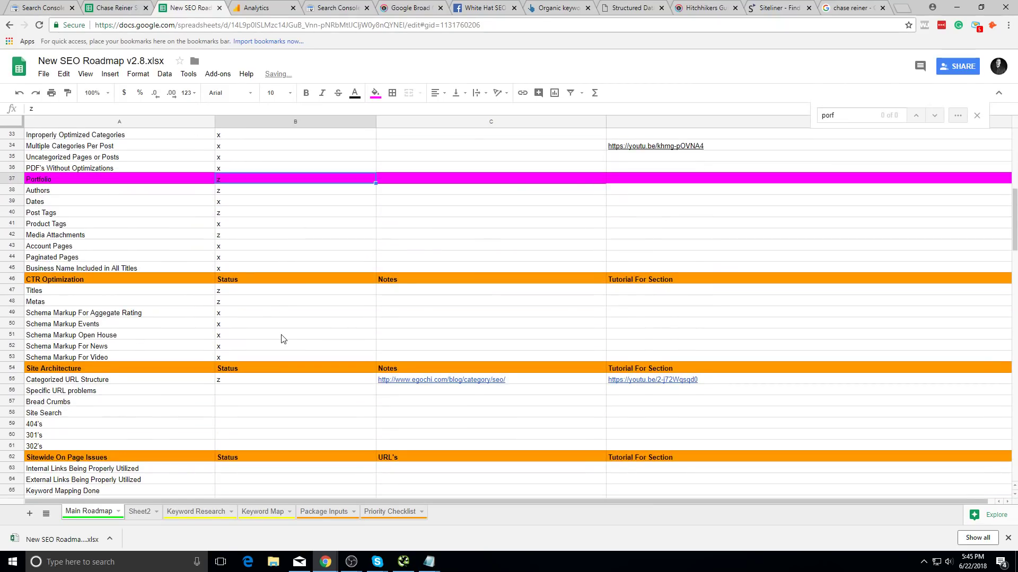
left_click(282, 339)
scroll(314, 343, "down", 2)
left_click(259, 310)
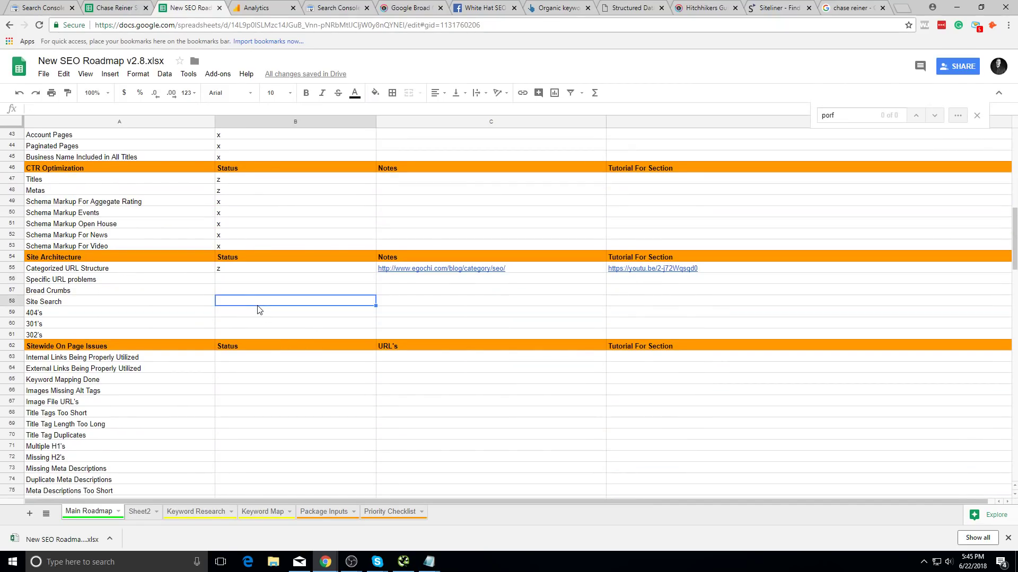
left_click(257, 292)
left_click(262, 282)
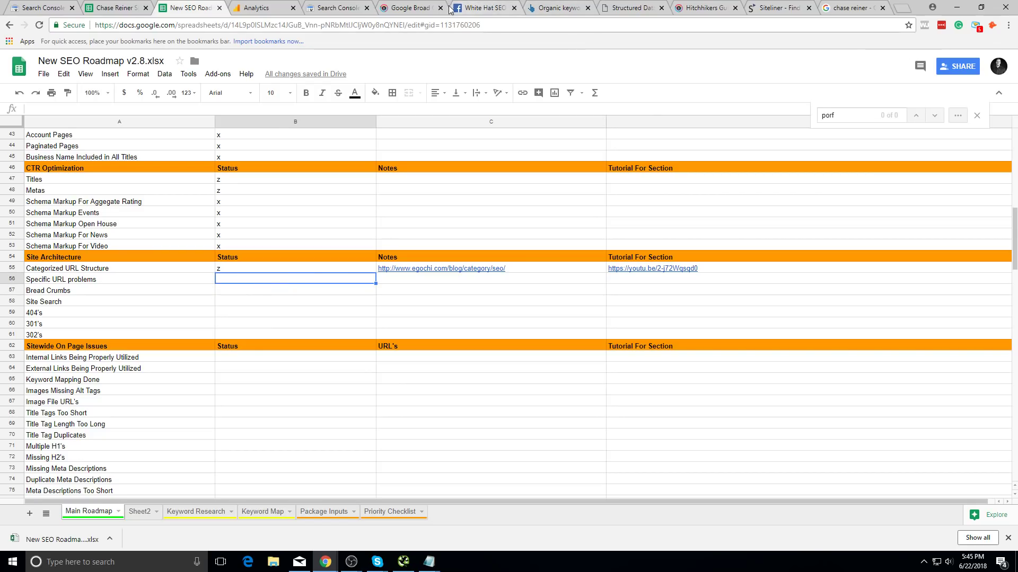
- Return to the beginning of Egochi's Google Broad Core Algorithm Update article and examine its URL
left_click(411, 8)
scroll(431, 129, "up", 20)
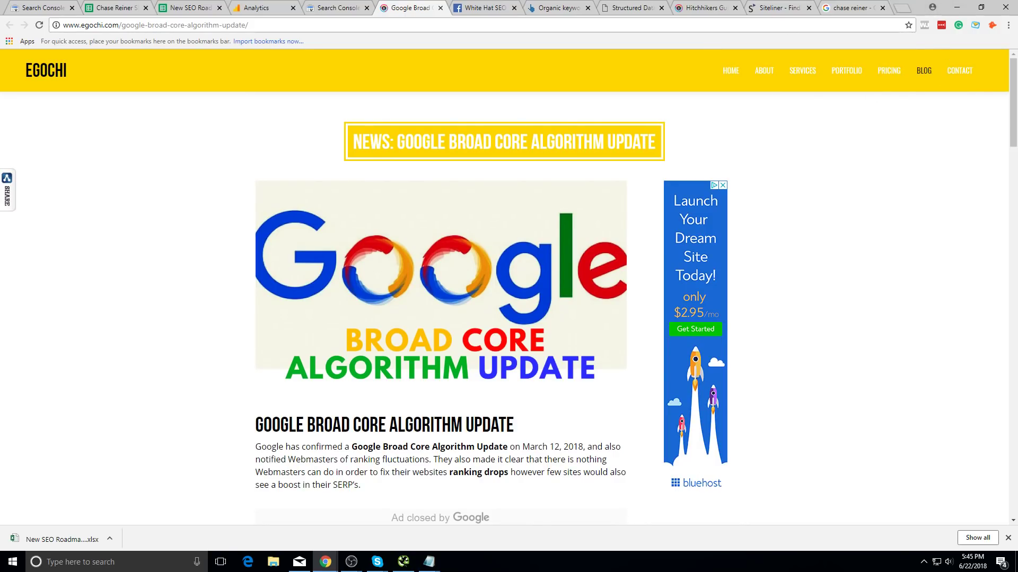
left_click(957, 8)
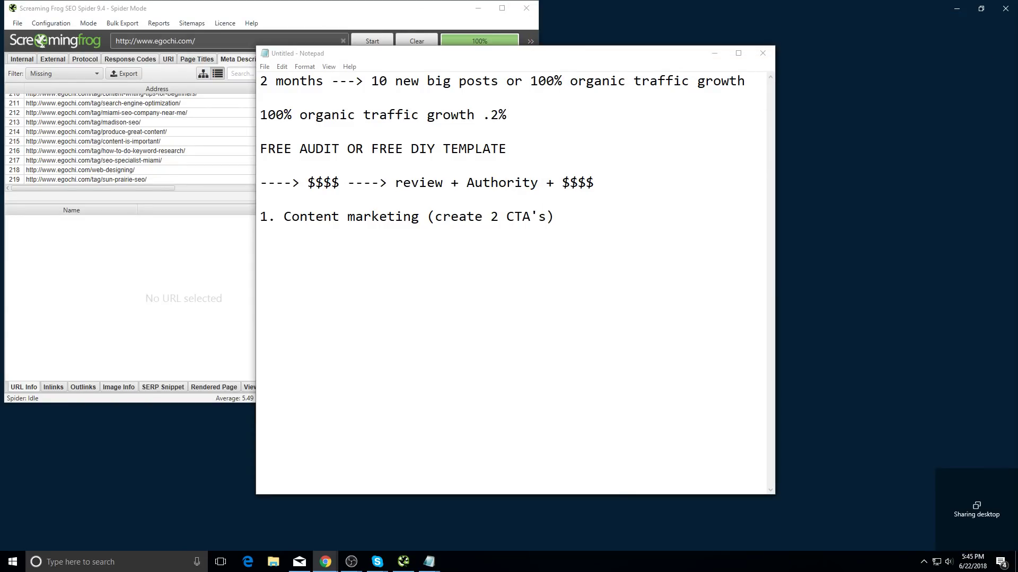
key("alt+Tab")
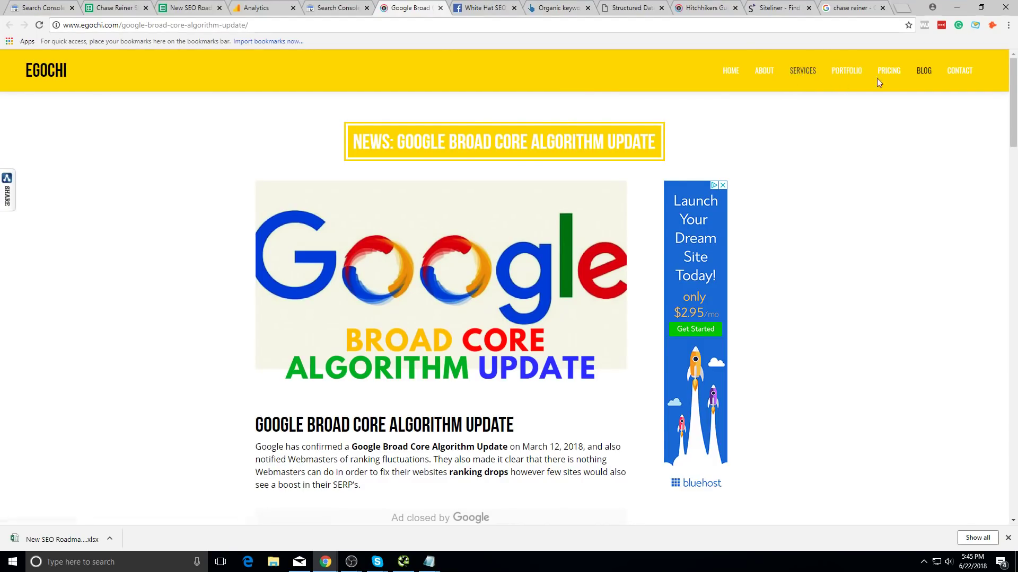
left_click(298, 26)
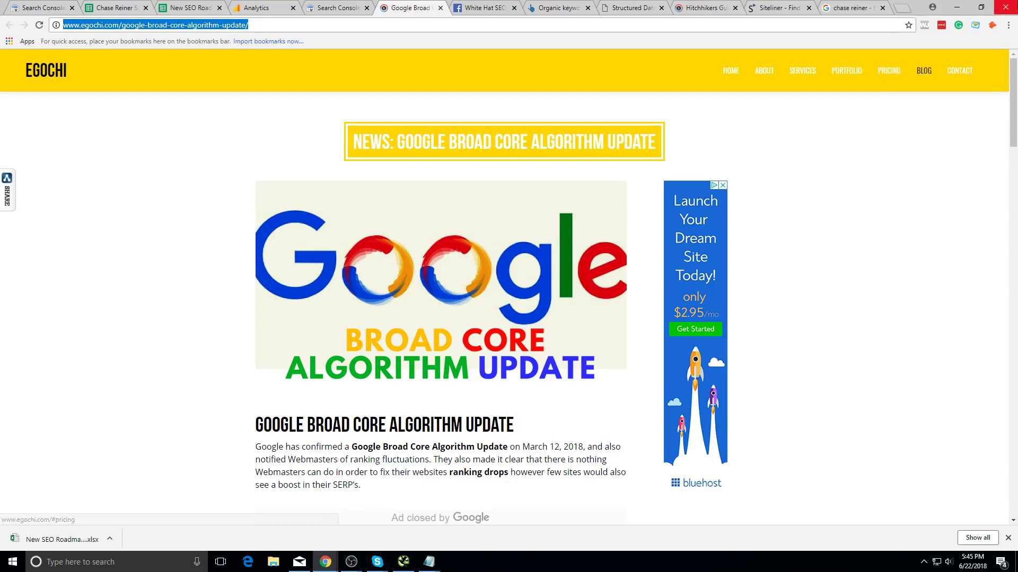
- Check the Egochi site's Portfolio, Home, Blog and Contact links, and open the Overcoming the Challenges of Cold Emailing post
left_click(847, 71)
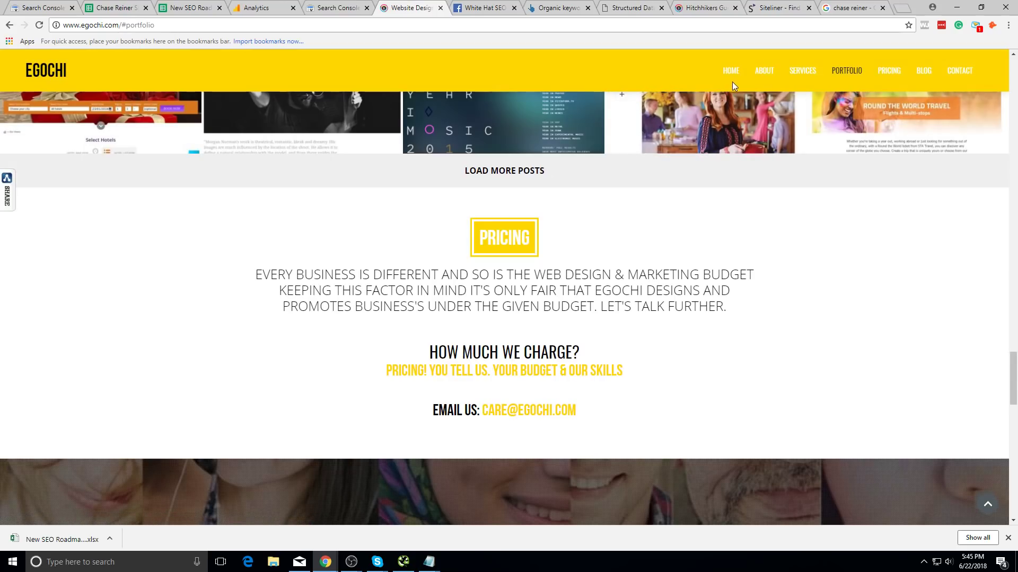
left_click(734, 74)
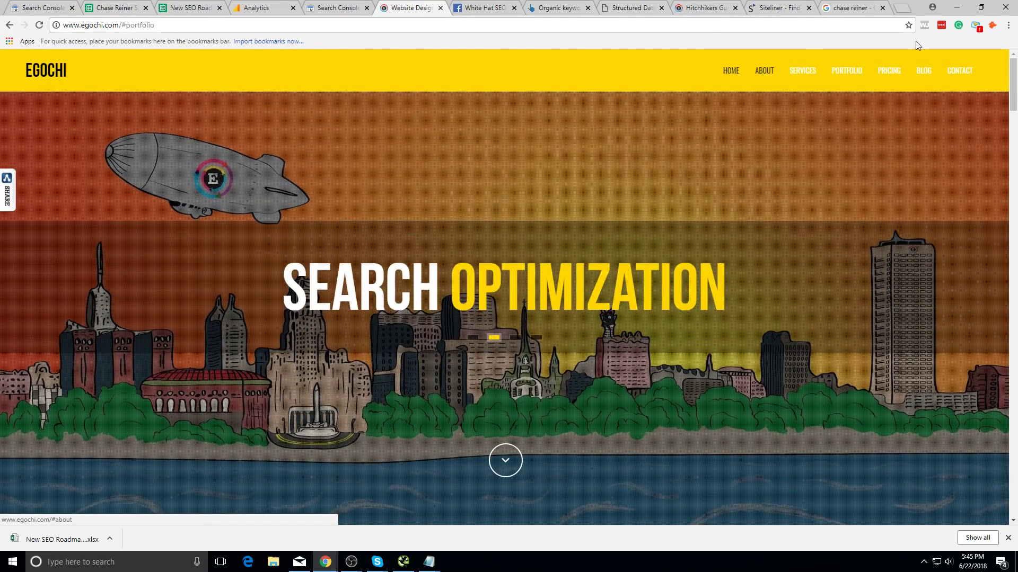
left_click(922, 74)
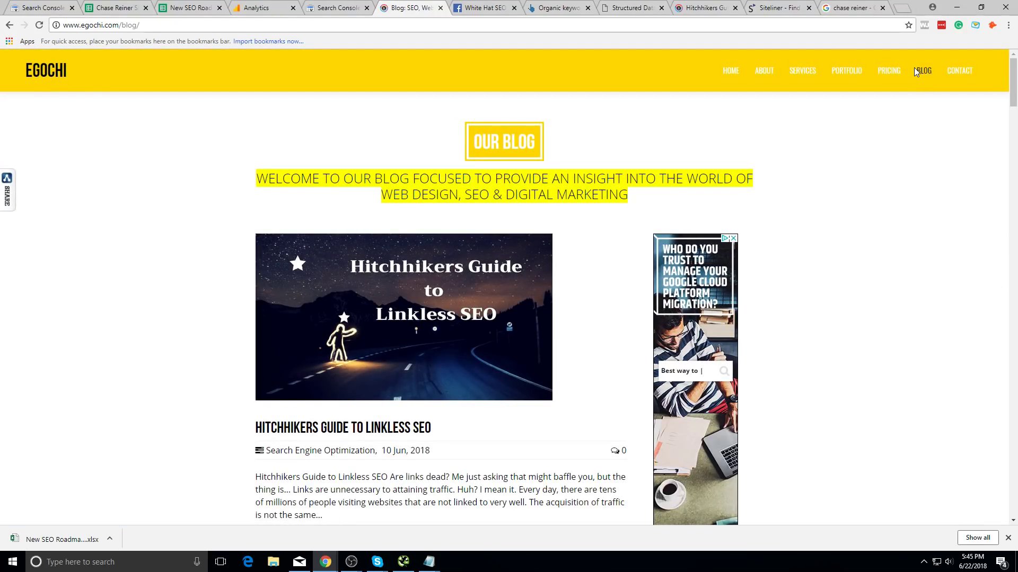
left_click(970, 66)
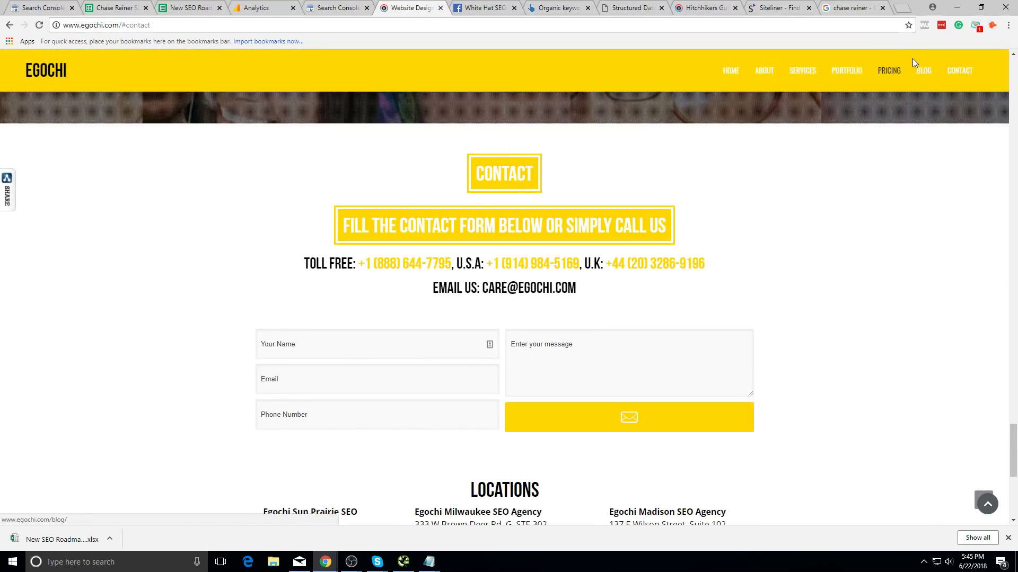
left_click(923, 72)
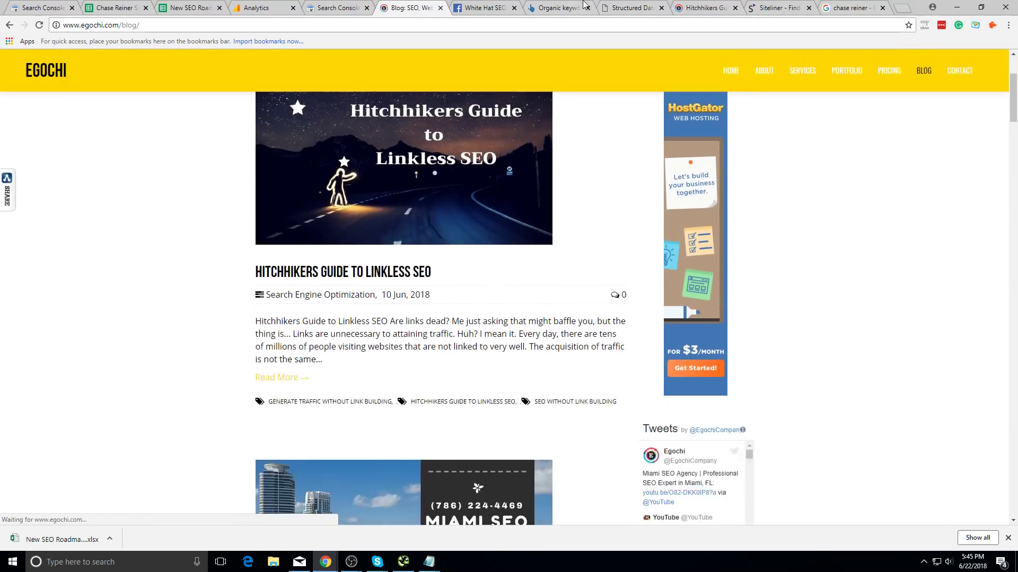
scroll(519, 265, "down", 10)
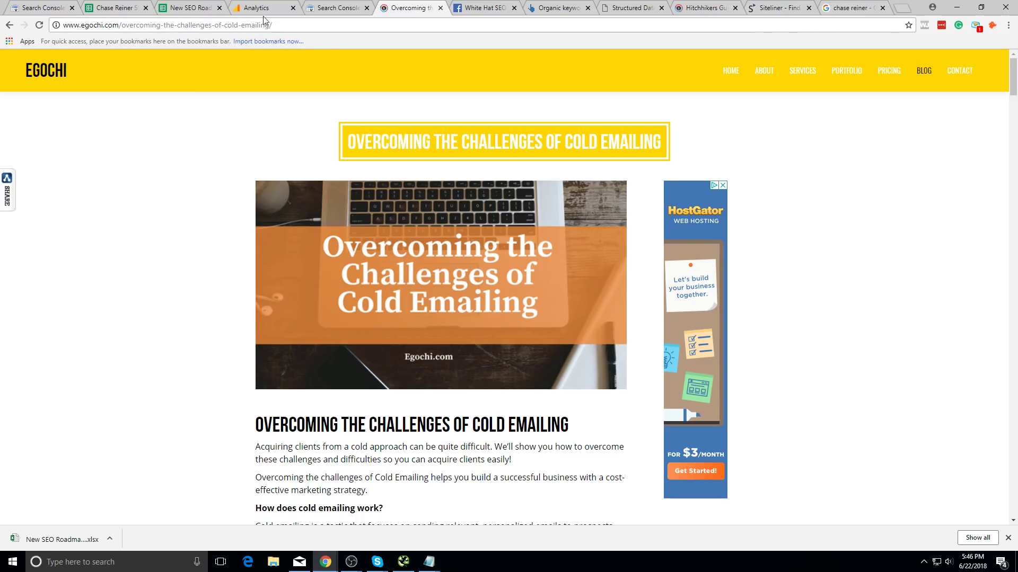
- In the roadmap's Site Architecture section, set the Specific URL problems status to x
left_click(175, 8)
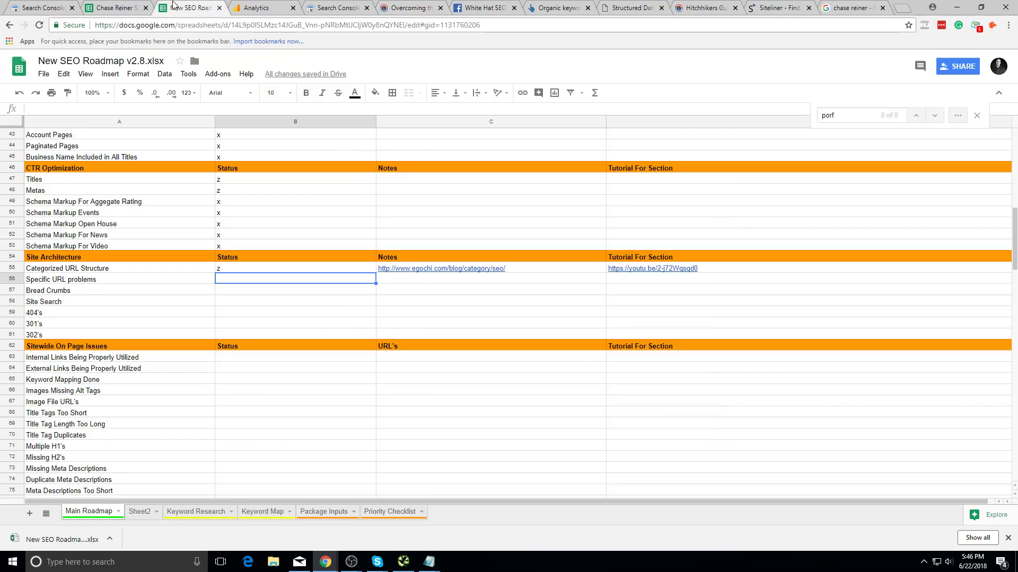
left_click(250, 297)
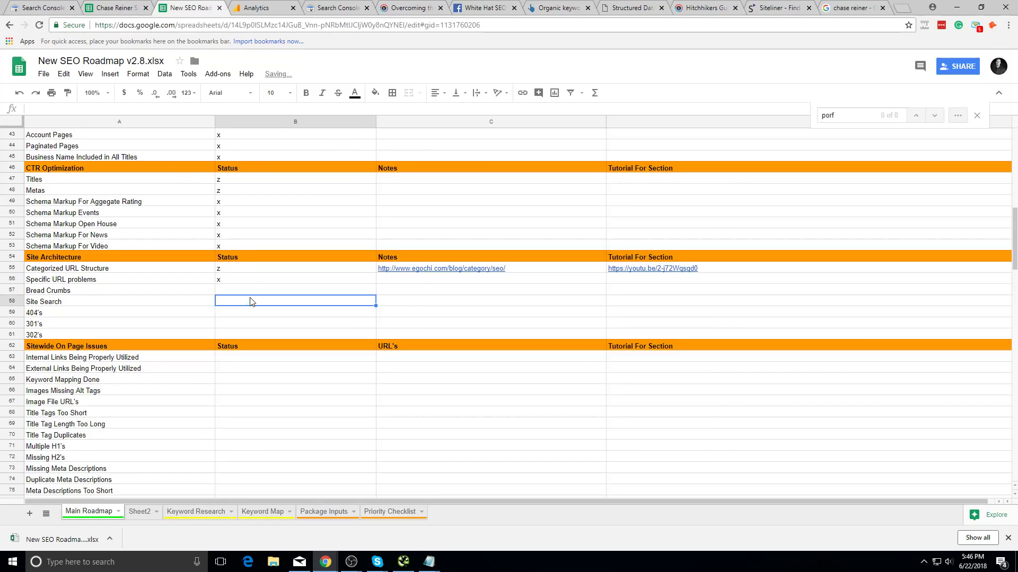
- Select the roadmap's Bread Crumbs status cell and inspect the Services and About sections of Egochi's site for breadcrumb navigation
left_click(275, 291)
left_click(337, 7)
left_click(411, 7)
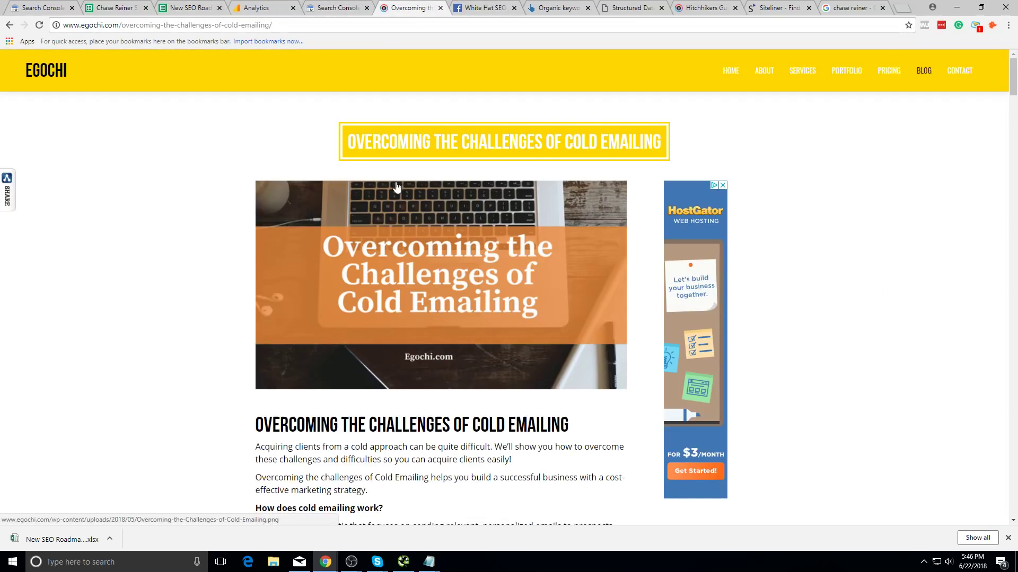
left_click(801, 71)
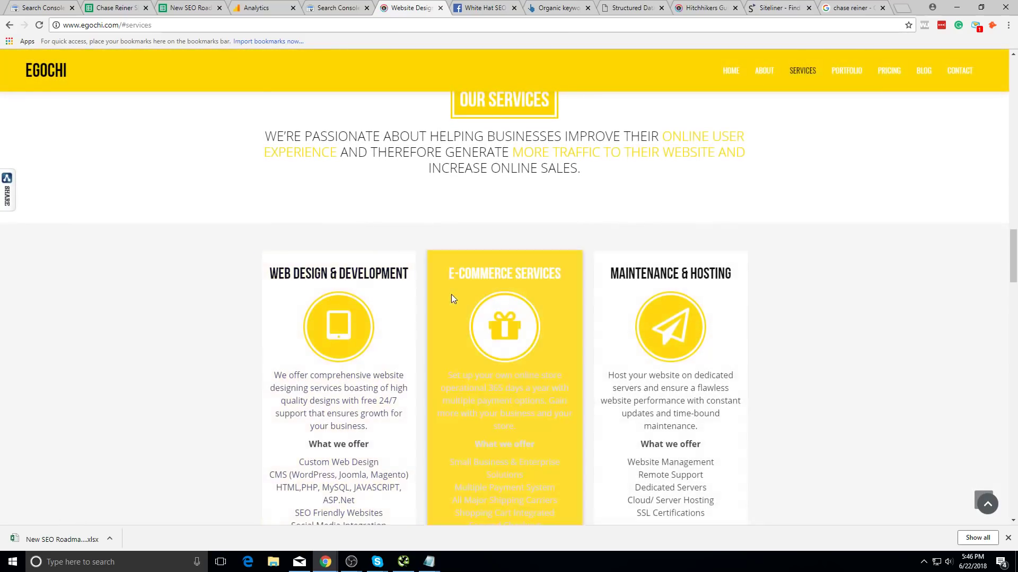
scroll(467, 329, "down", 10)
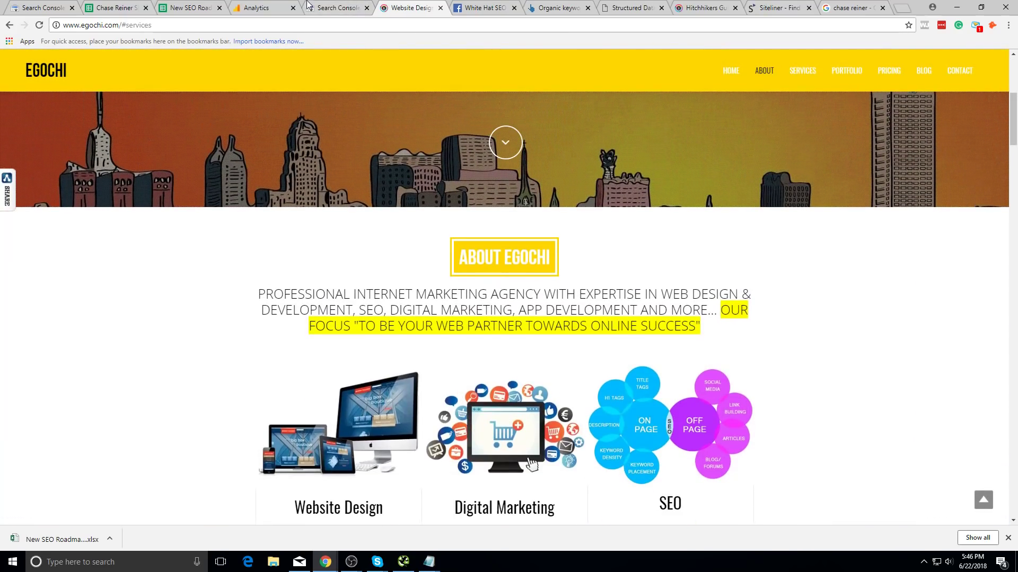
left_click(309, 7)
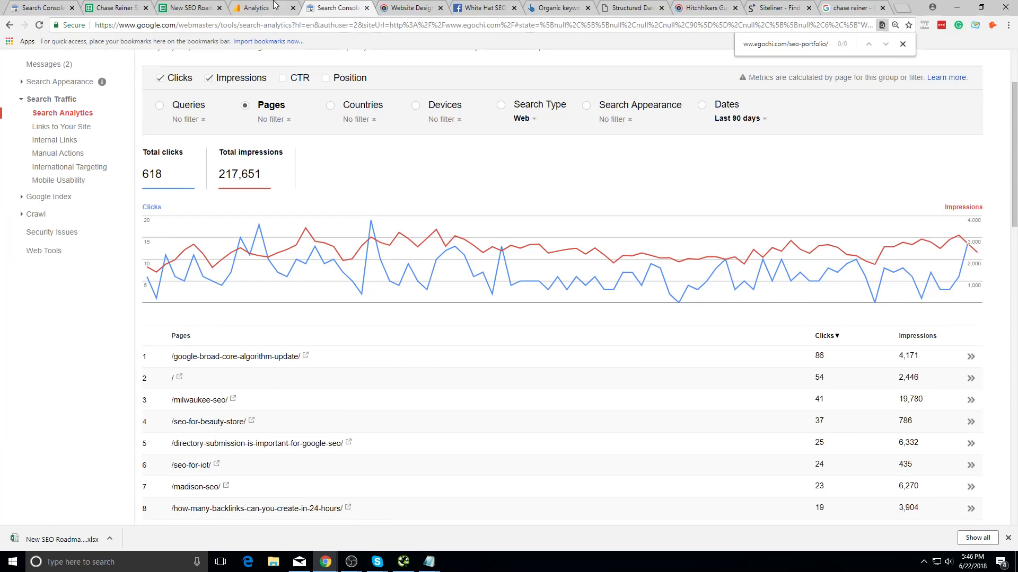
- In the roadmap's Site Architecture section, set the Bread Crumbs status to z and the Site Search status to x
left_click(211, 6)
type("x")
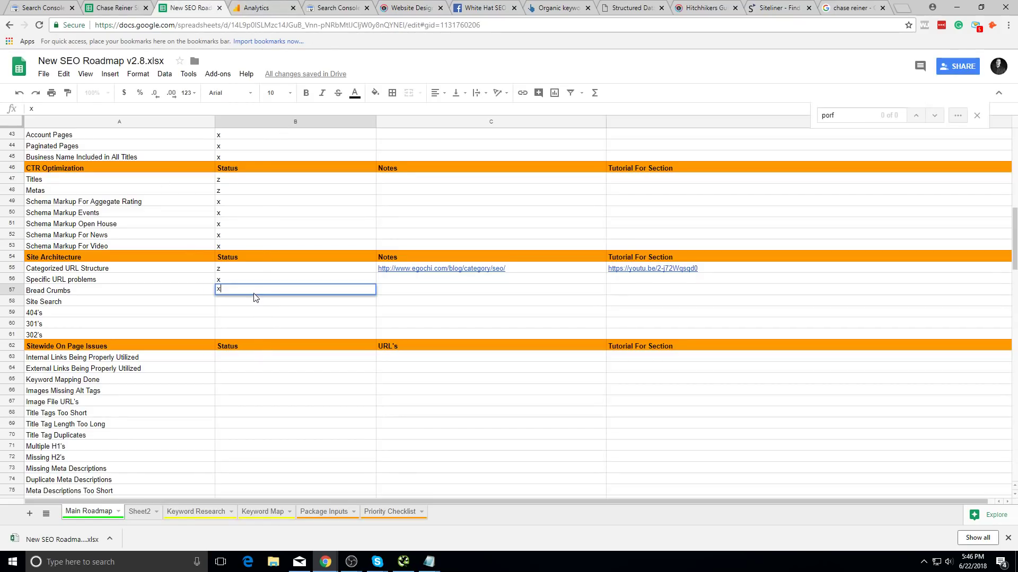
key("Return")
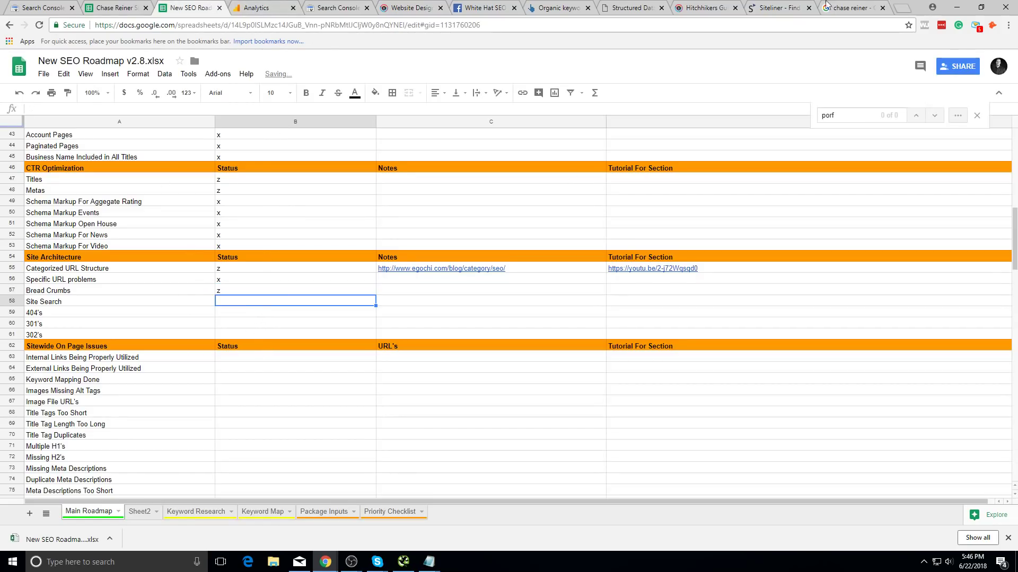
type("x")
left_click(356, 268)
left_click(283, 313)
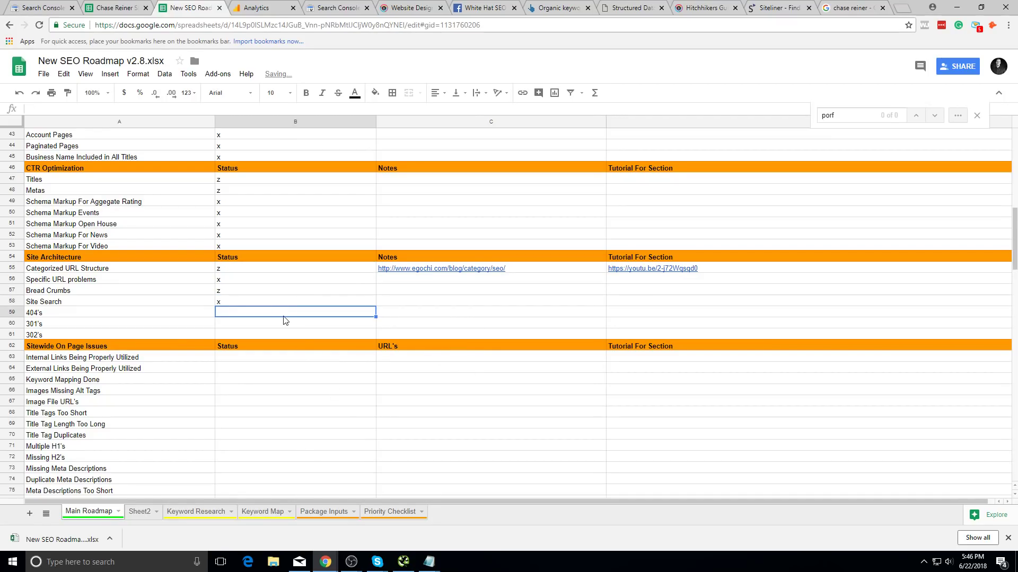
- Set the Site Architecture statuses for 404's to z, 301's to z and 302's to x
type("z")
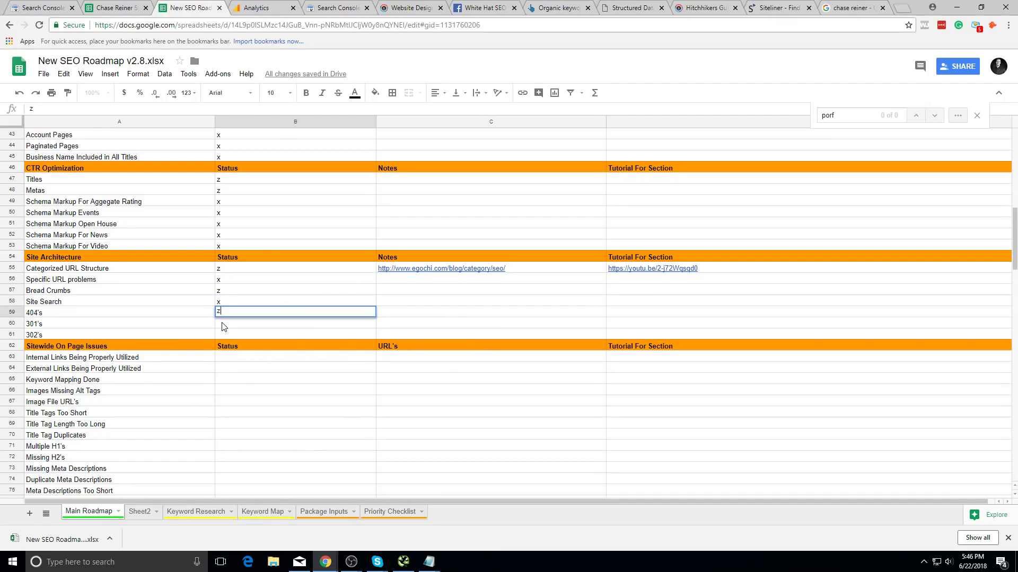
key("Return")
type("z")
key("Return")
type("x")
left_click(238, 379)
- Look over the Sitewide On Page Issues rows and select the status cell for External Links Being Properly Utilized
scroll(241, 391, "down", 3)
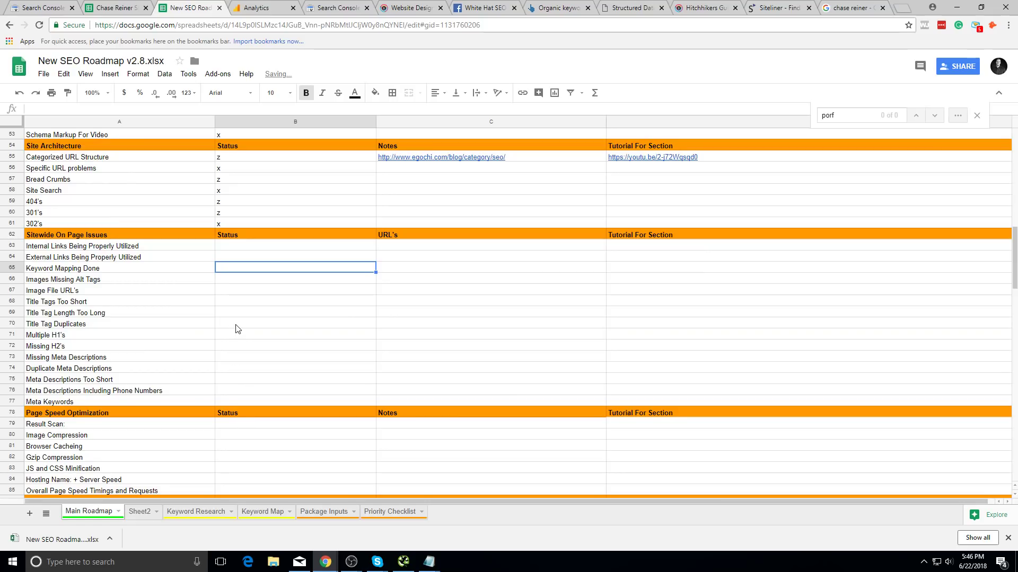
left_click(237, 325)
left_click(201, 281)
left_click(240, 290)
left_click(257, 259)
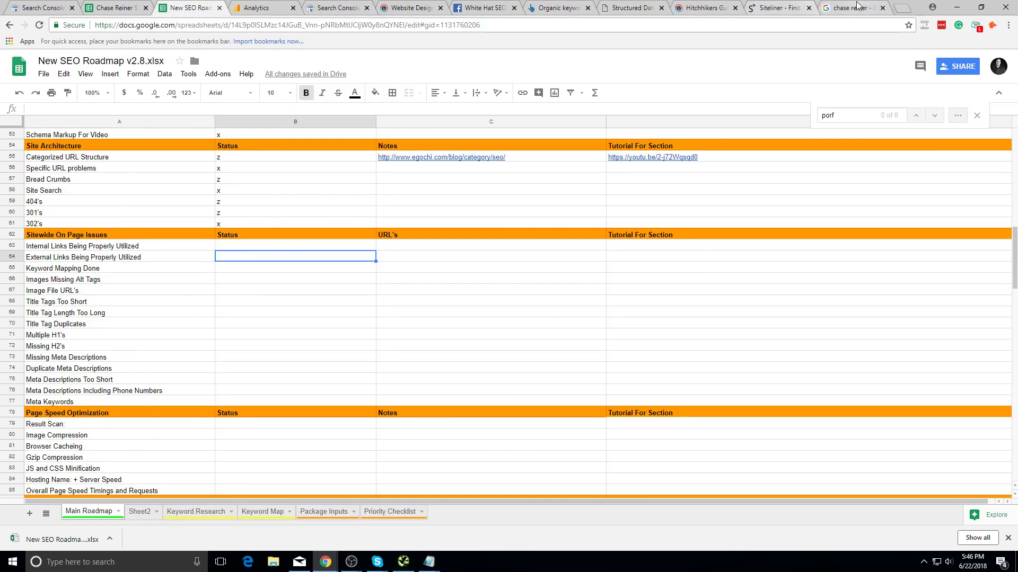
- Go from the Hitchhikers Guide article to Egochi's homepage and review its sections down to the Portfolio
left_click(723, 6)
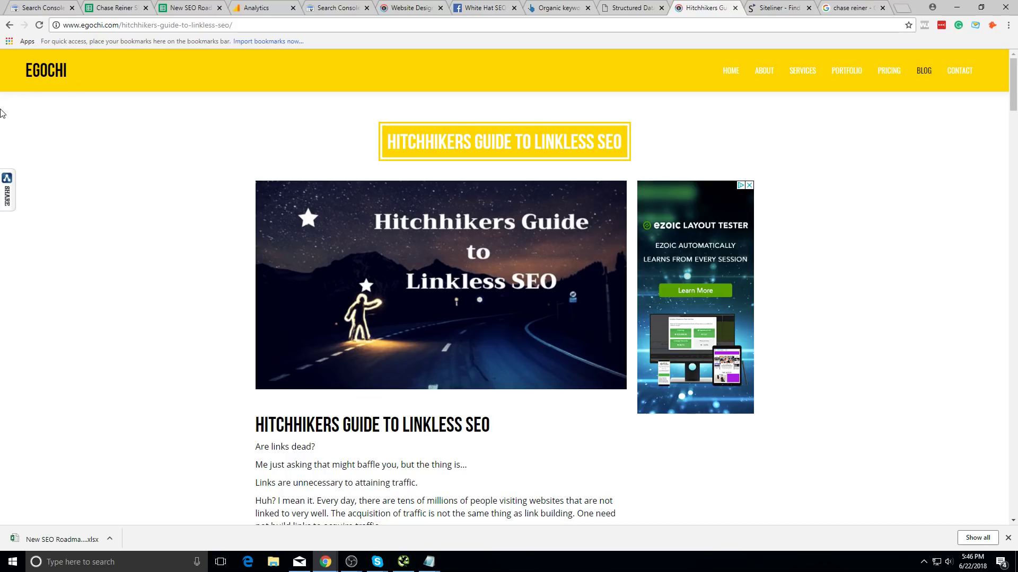
left_click(59, 73)
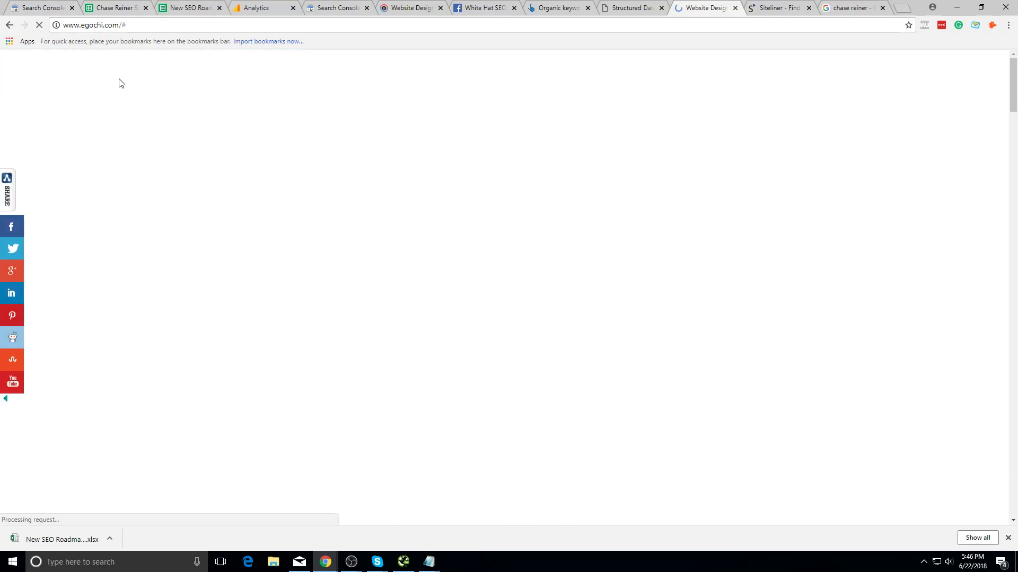
scroll(466, 409, "down", 10)
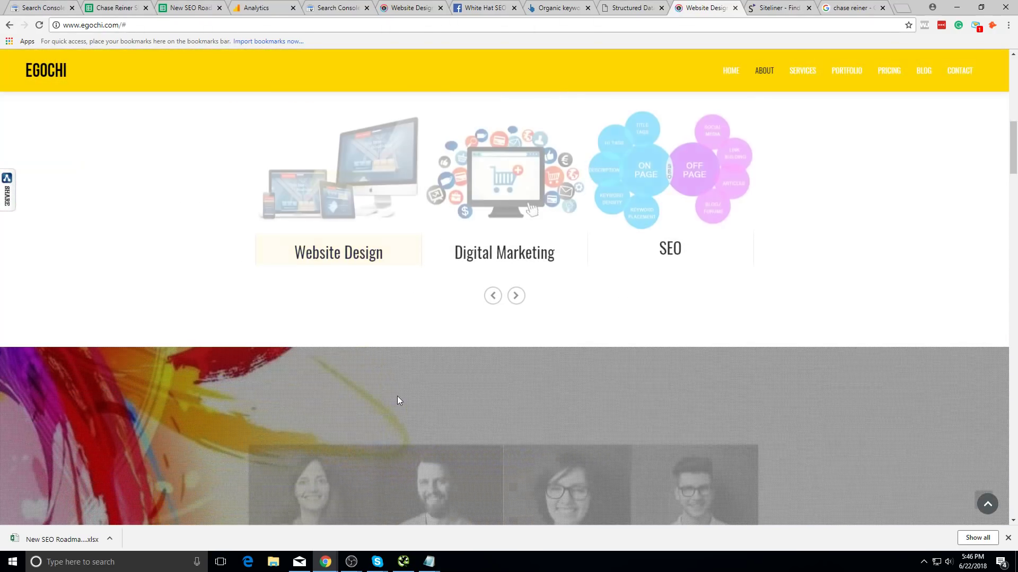
scroll(518, 204, "down", 15)
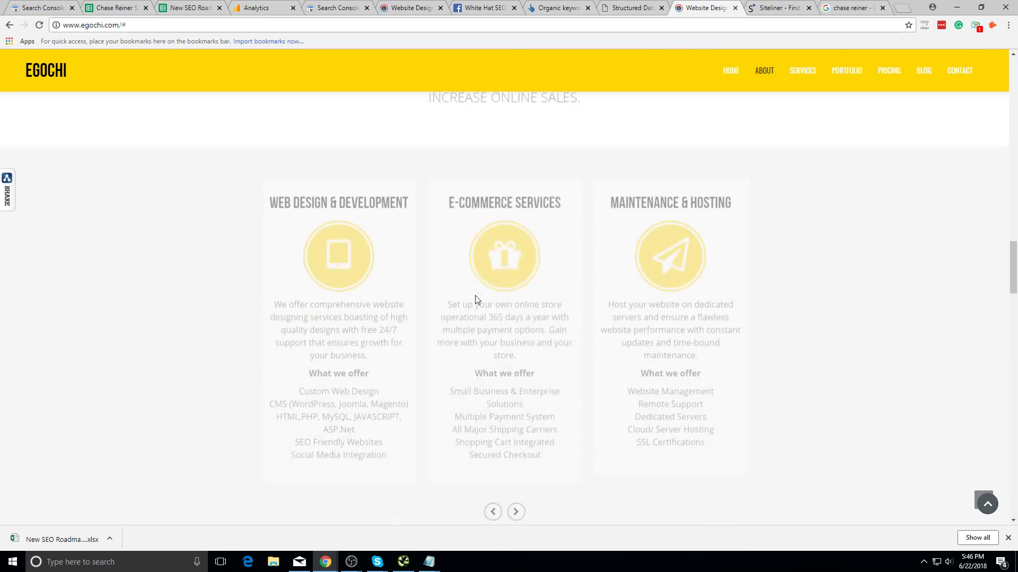
scroll(402, 331, "down", 10)
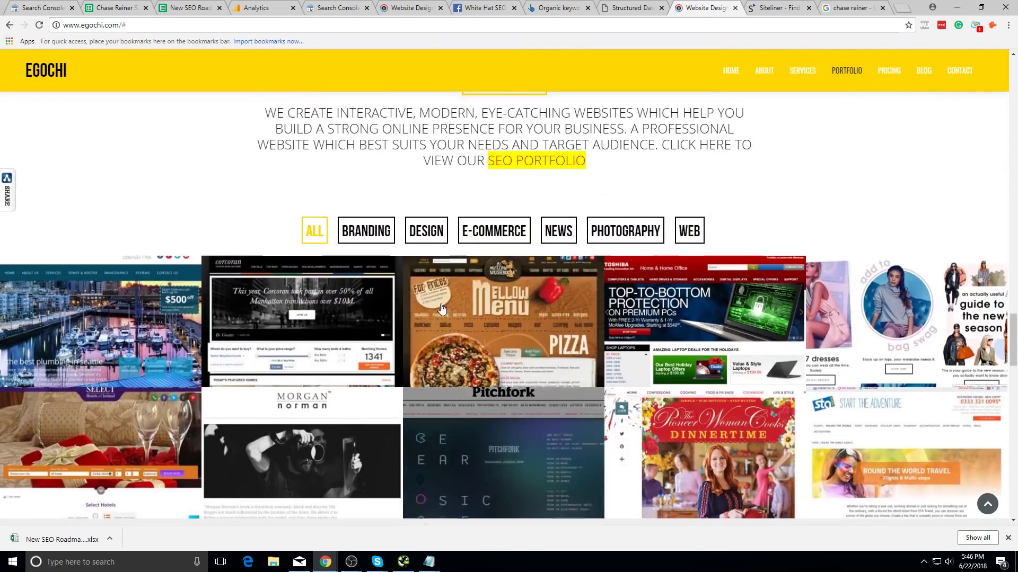
scroll(446, 339, "up", 12)
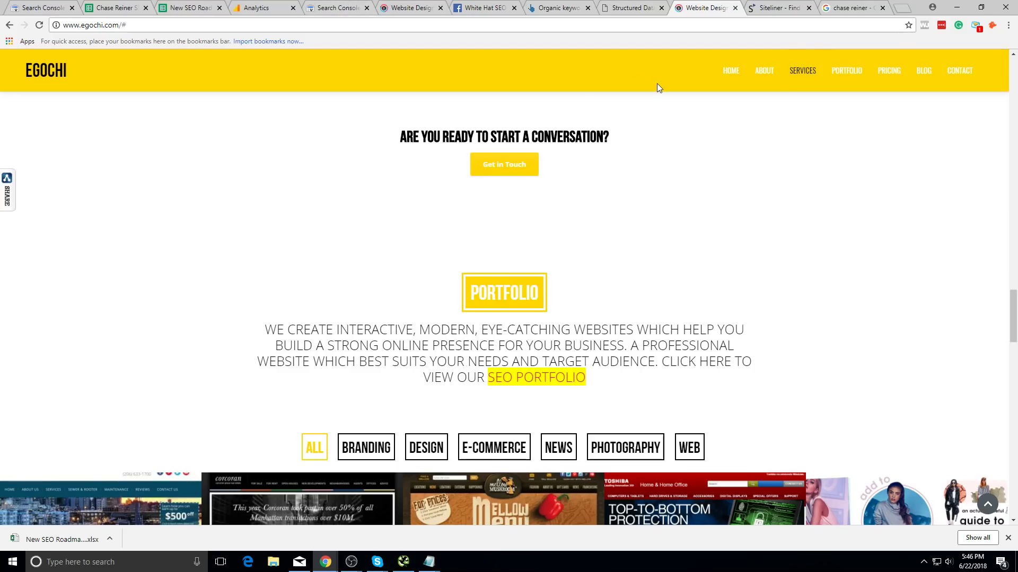
- Examine the service boxes in the Our Services section of Egochi's homepage for links to dedicated pages
left_click(796, 76)
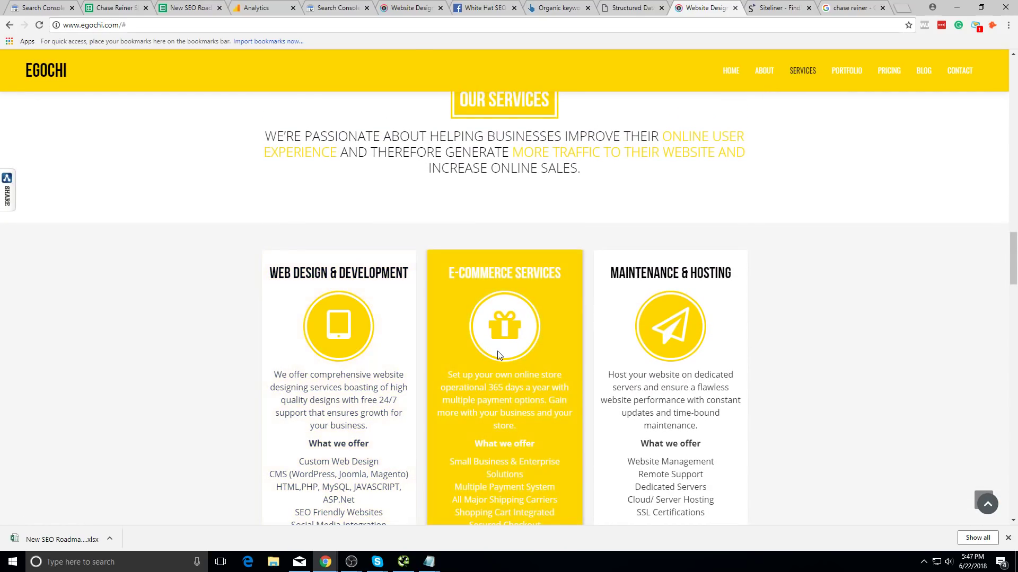
scroll(498, 355, "down", 5)
scroll(580, 271, "up", 6)
scroll(632, 299, "down", 2)
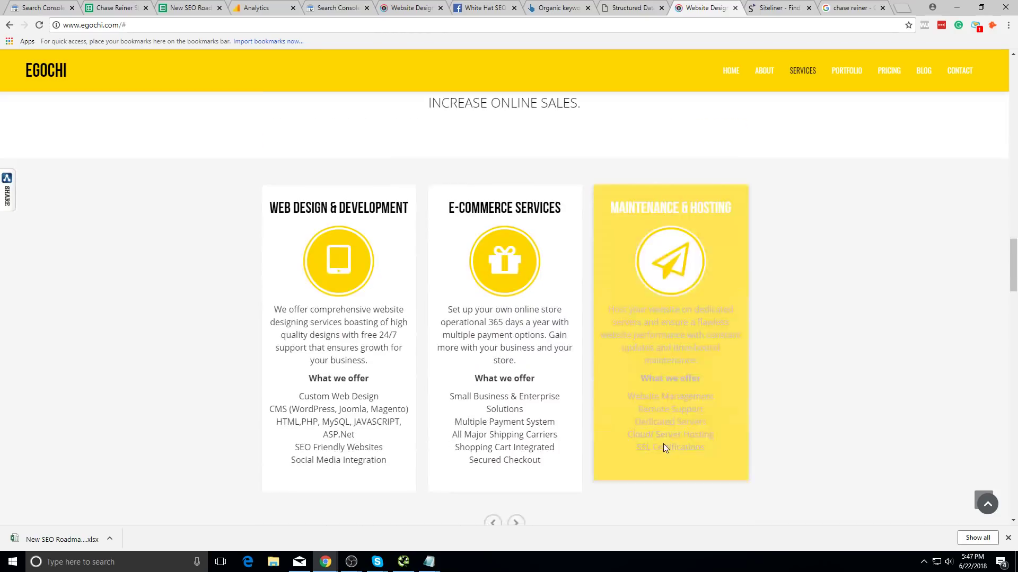
scroll(663, 448, "down", 5)
scroll(652, 420, "up", 10)
- Open Egochi's blog and the Hitchhikers Guide to Linkless SEO post, and examine the links within its text
left_click(923, 70)
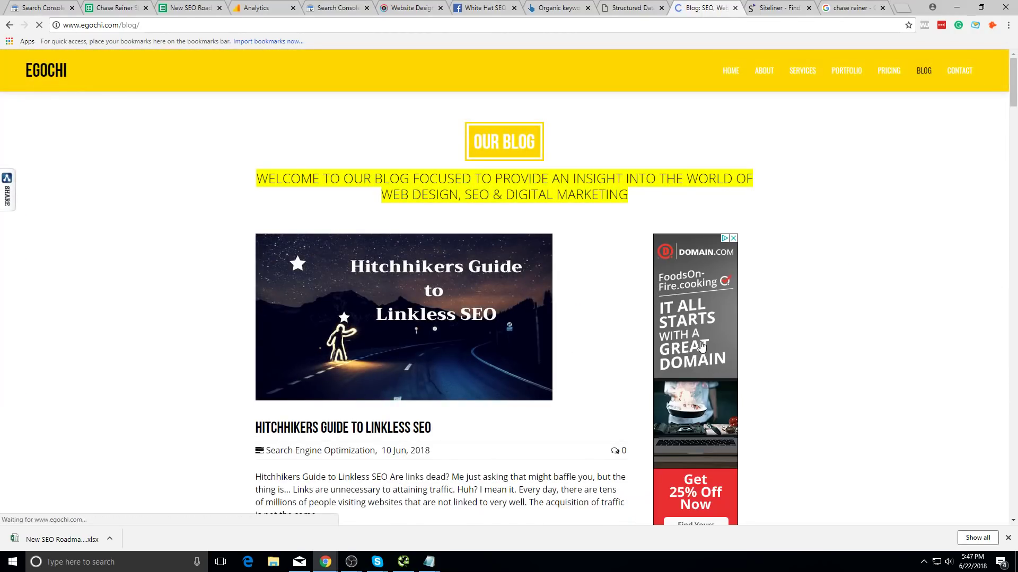
scroll(621, 347, "down", 15)
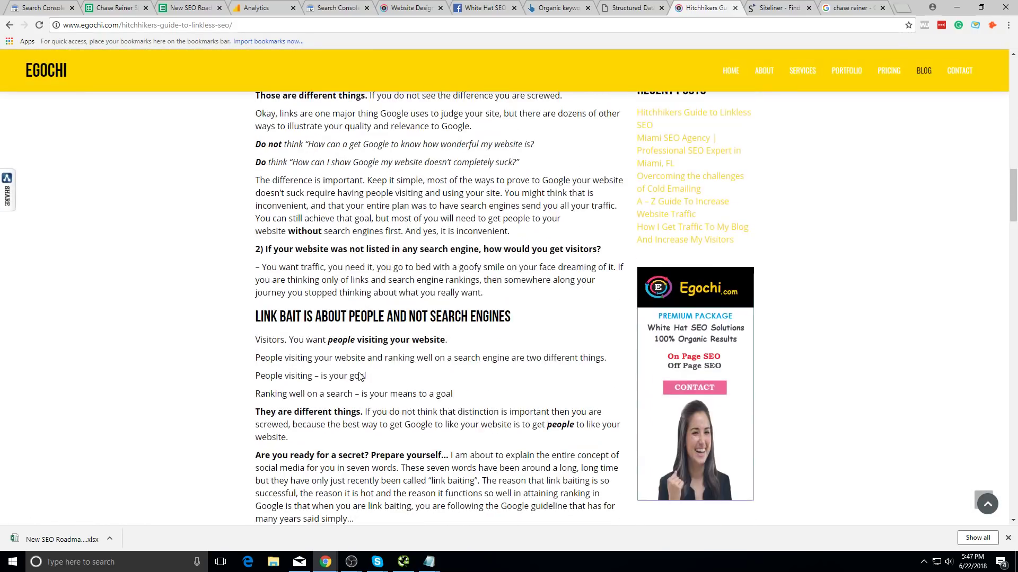
scroll(360, 373, "down", 10)
scroll(534, 299, "up", 5)
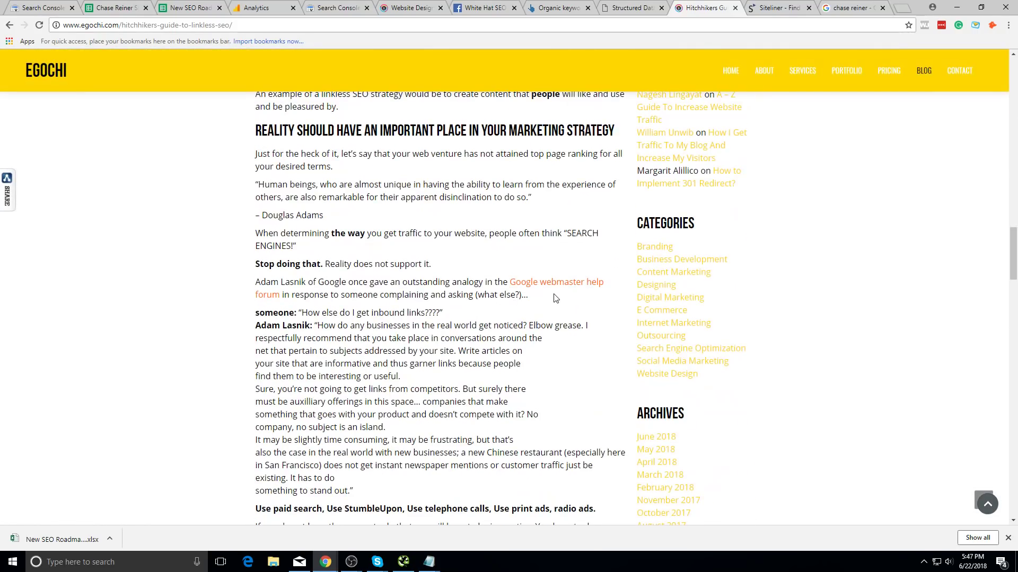
scroll(554, 299, "down", 15)
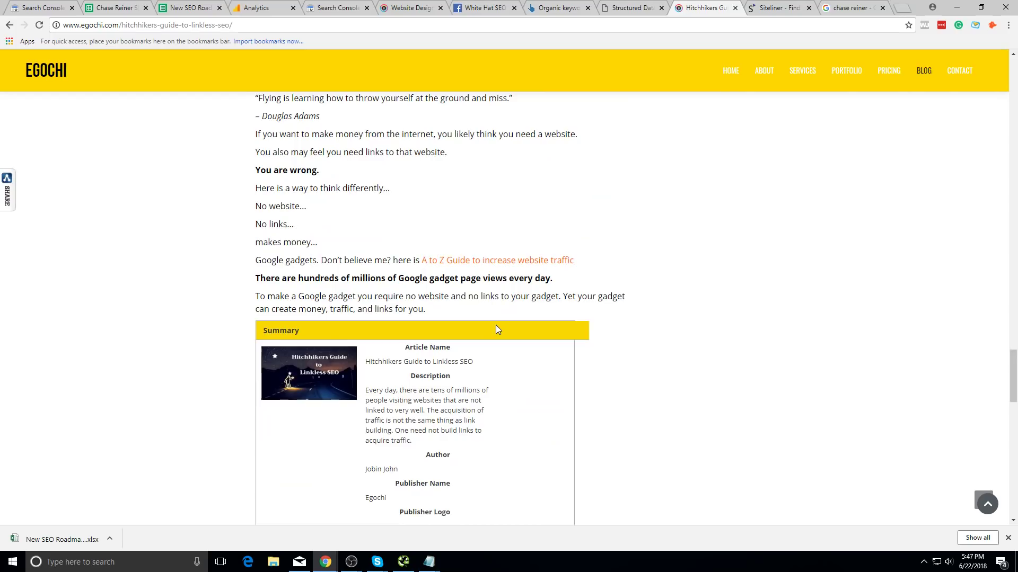
scroll(530, 297, "up", 5)
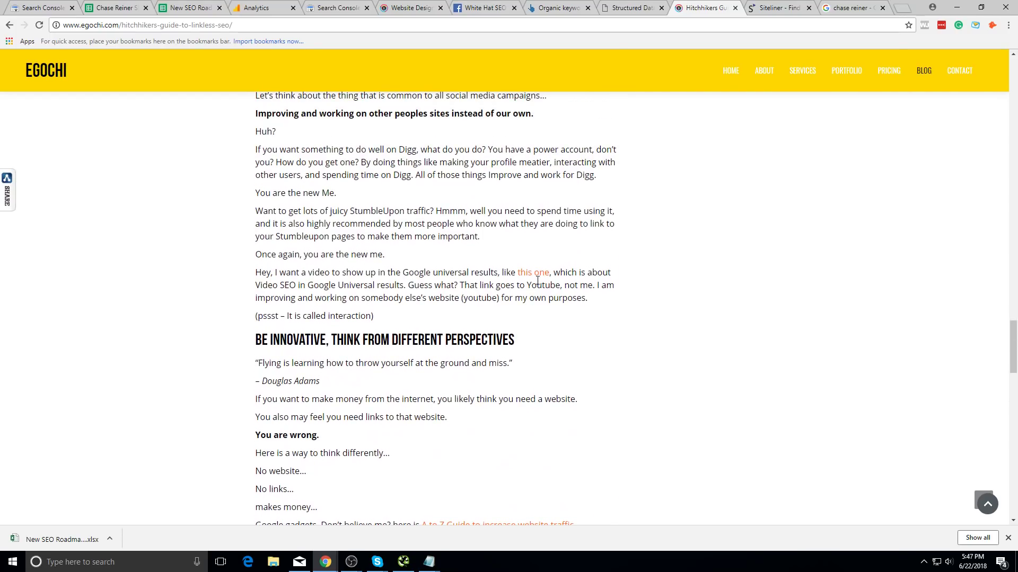
- Search Google for "seo expert" in a new browser tab and open the seoexpertbrad.com result
left_click(896, 5)
type("seo expert")
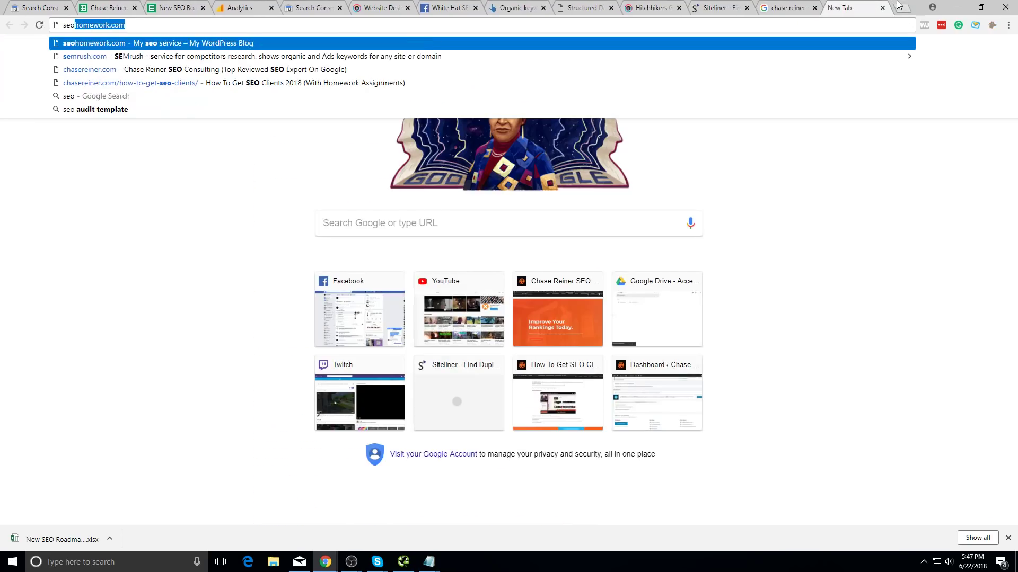
key("Return")
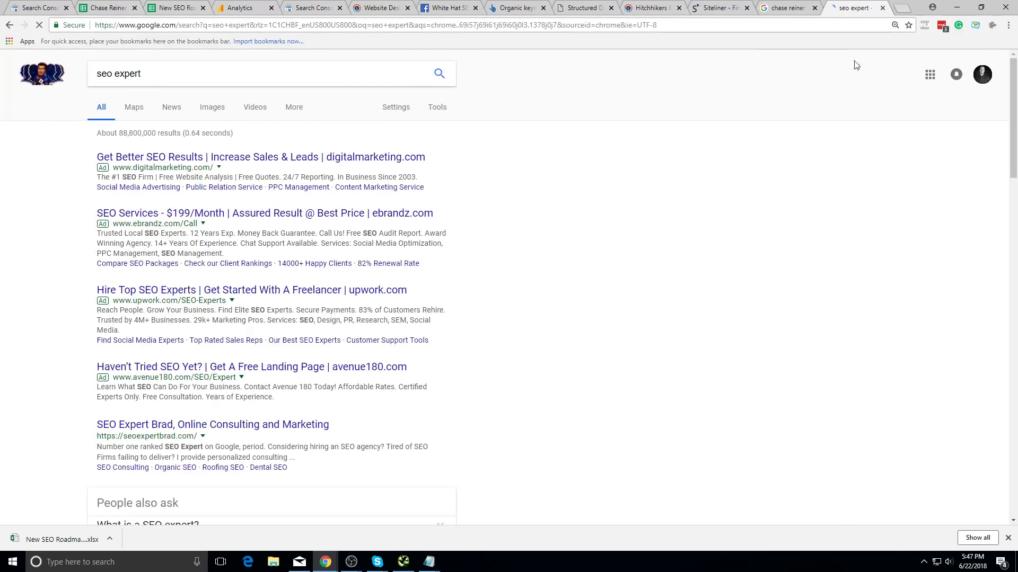
scroll(140, 238, "down", 5)
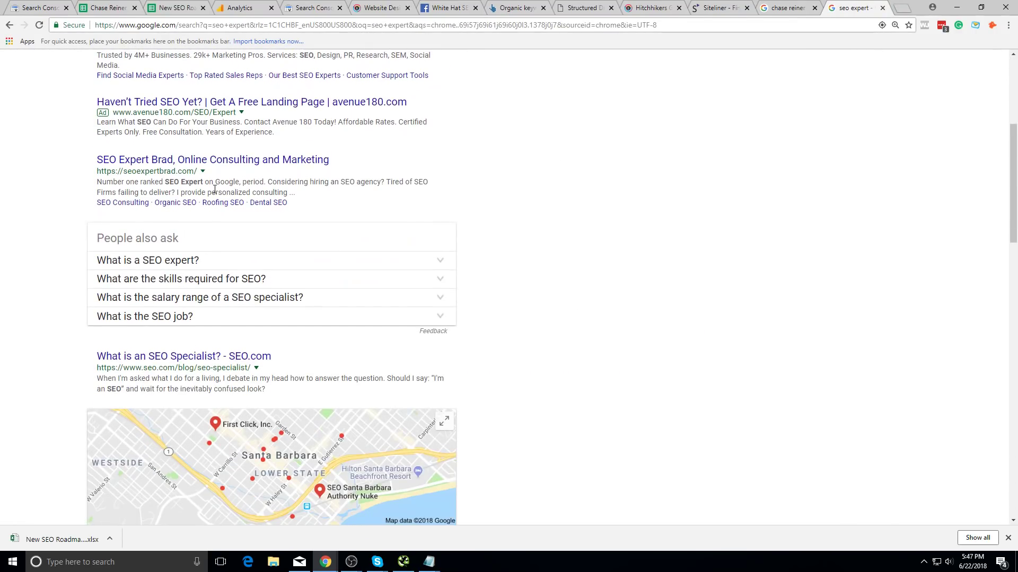
left_click(213, 161)
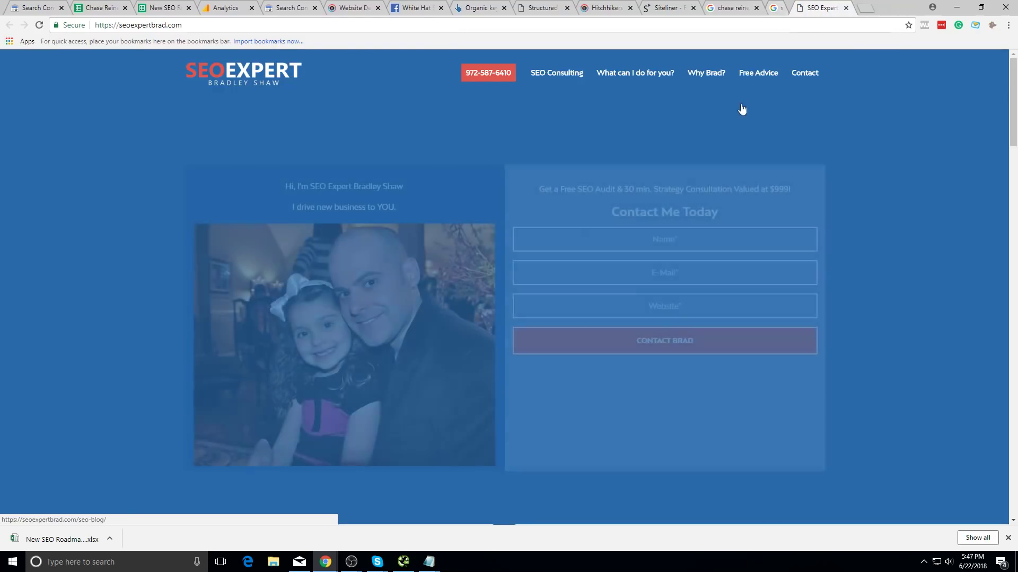
- Open the Organic SEO service page on seoexpertbrad.com and review its content and internal links
mouse_move(630, 75)
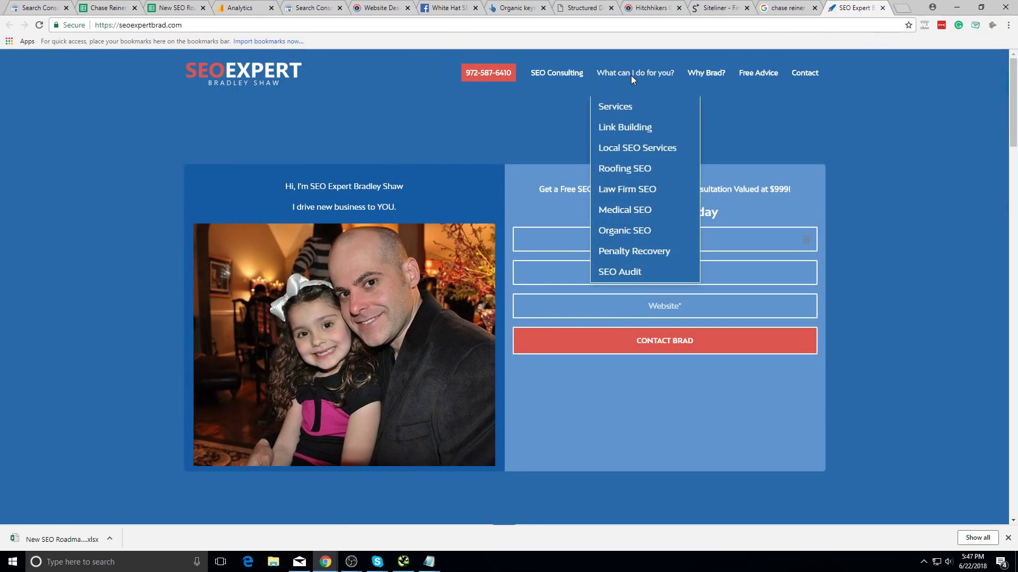
left_click(624, 231)
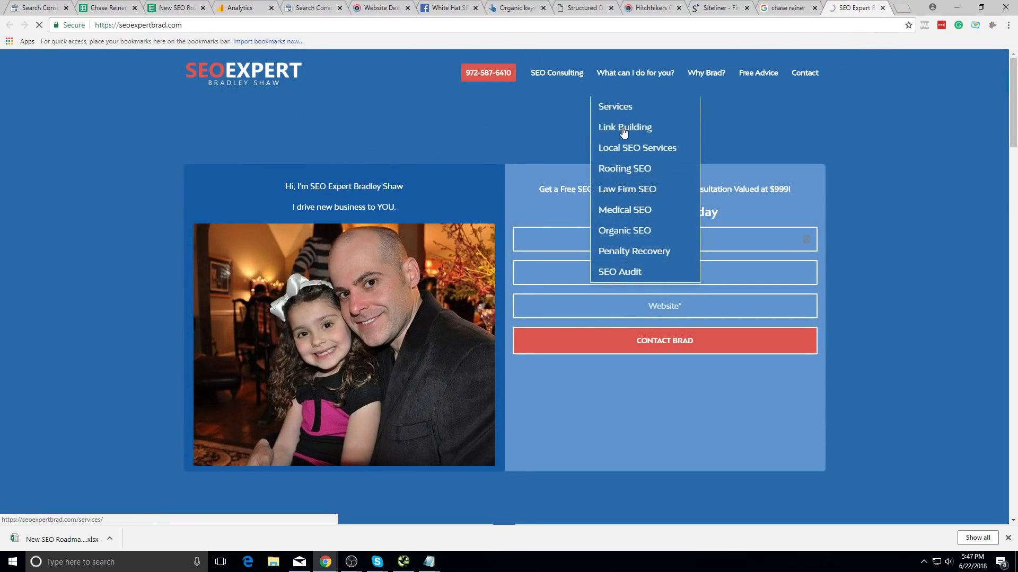
scroll(579, 250, "down", 15)
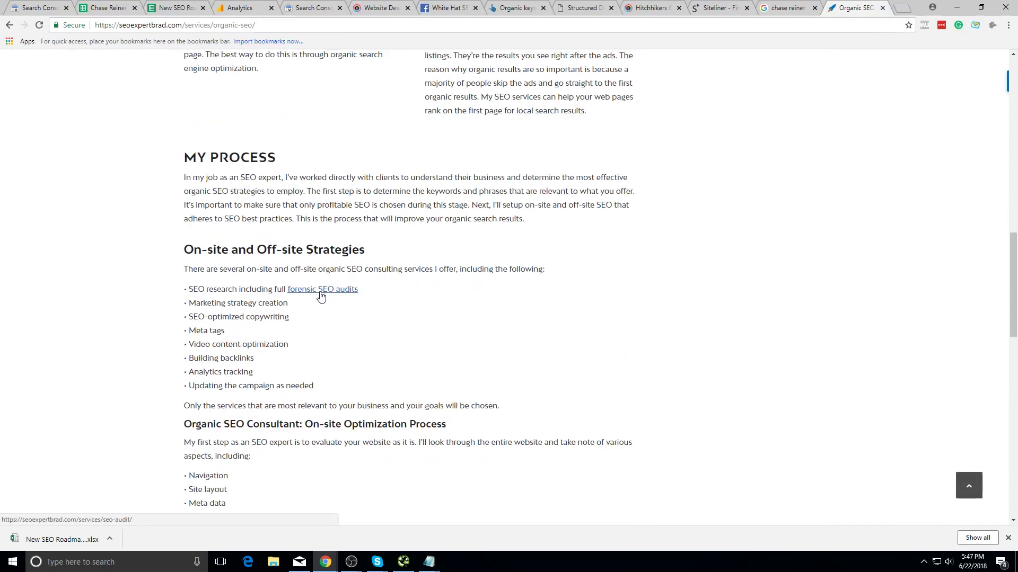
scroll(319, 292, "down", 20)
scroll(858, 297, "up", 20)
scroll(812, 274, "up", 15)
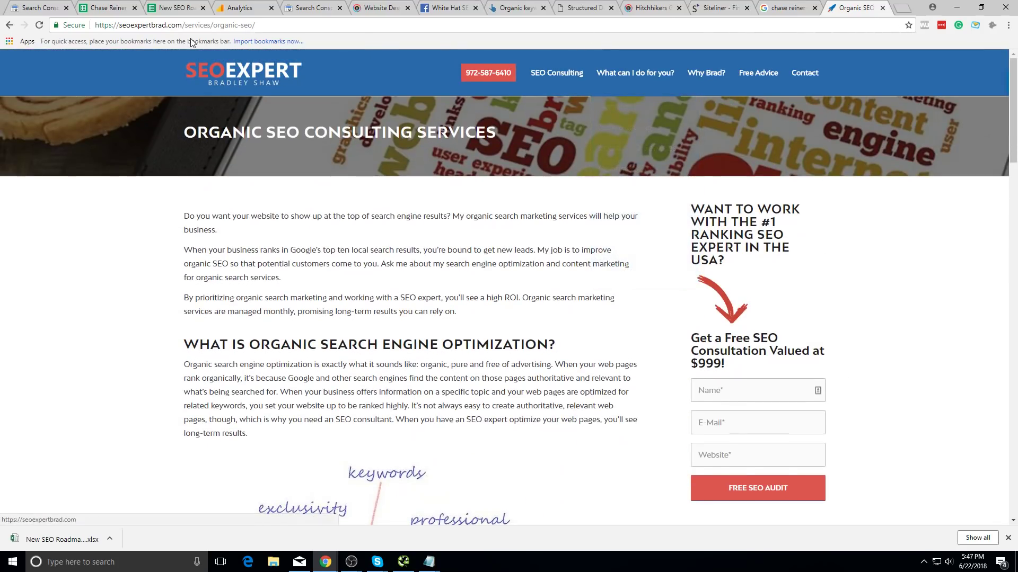
left_click_drag(182, 25, 94, 25)
key("ctrl+c")
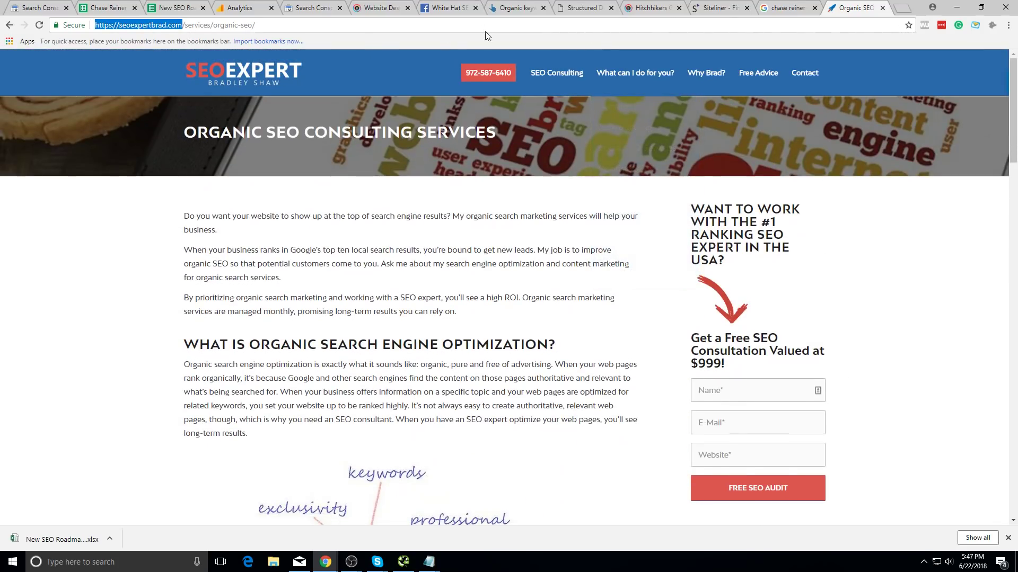
left_click(909, 9)
type("ahrefs.com")
key("Return")
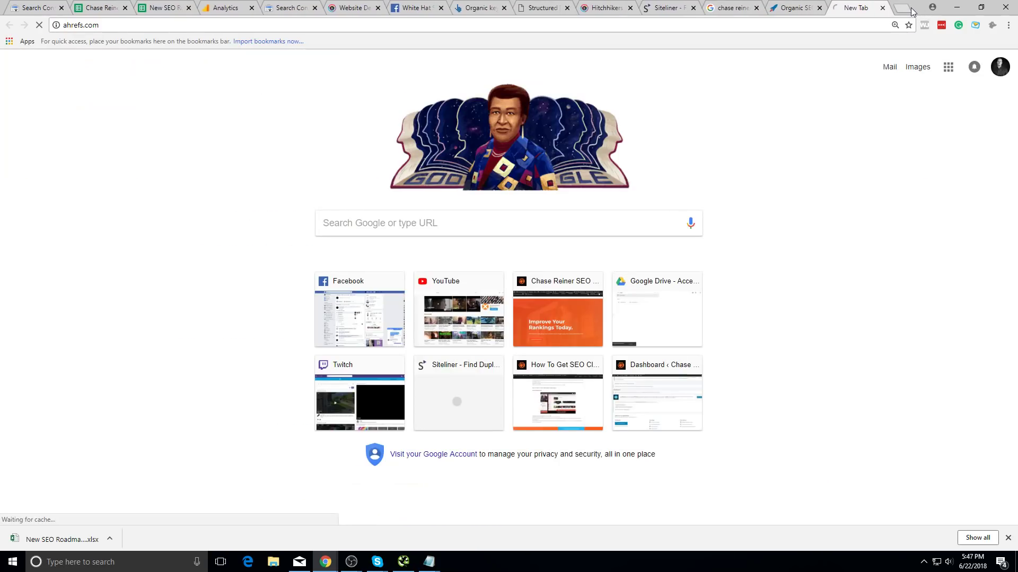
left_click(798, 8)
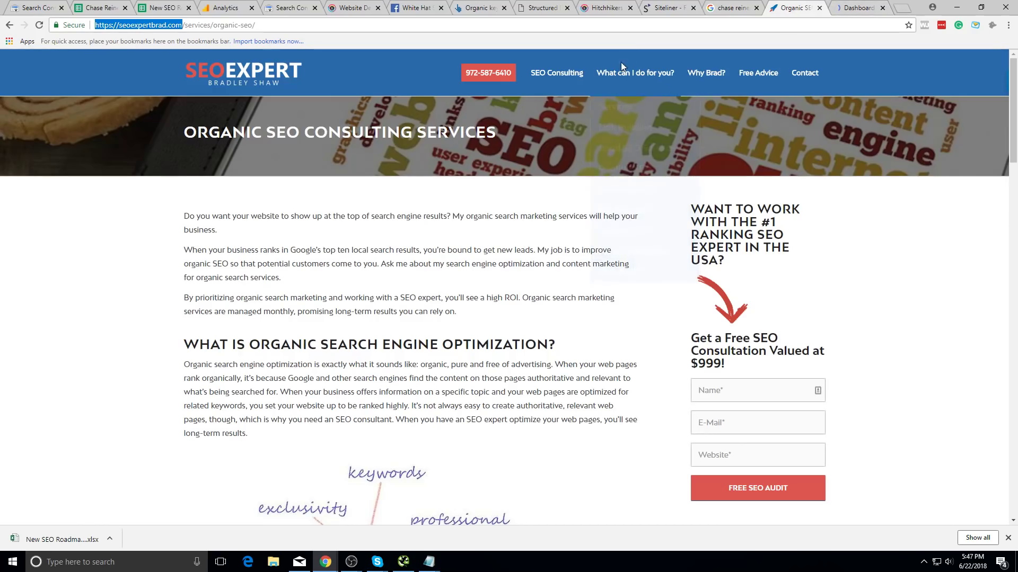
left_click(853, 7)
key("ctrl+v")
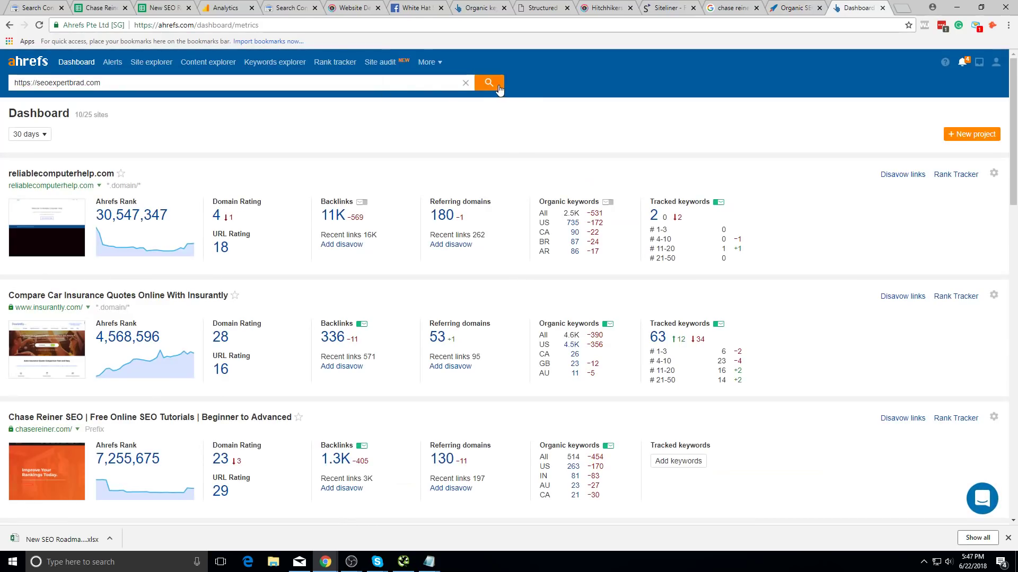
left_click(498, 89)
- Examine seoexpertbrad.com's Organic SEO page for internal links, including its My Process and on-site and off-site strategies sections
left_click(795, 8)
scroll(333, 459, "down", 10)
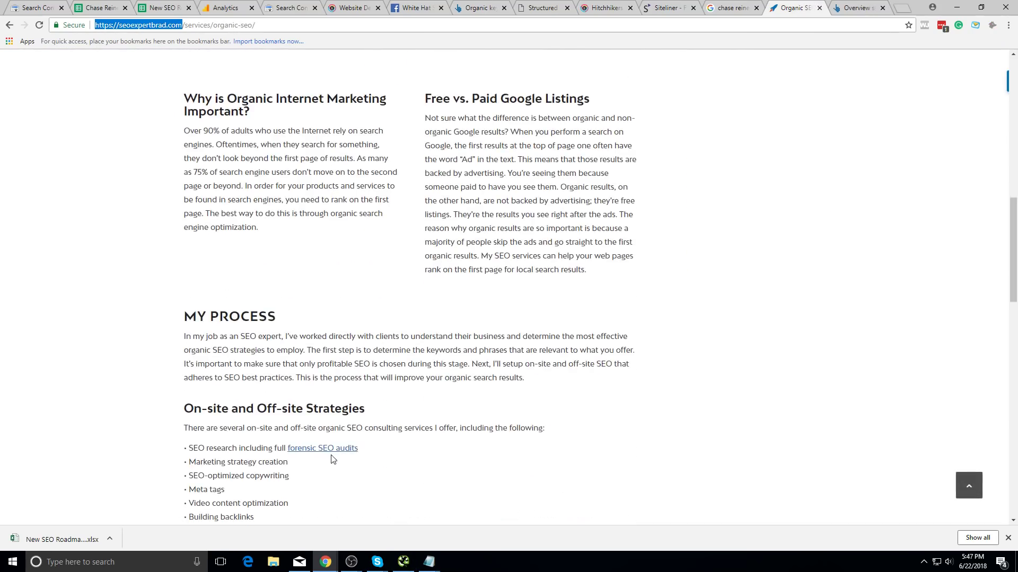
scroll(471, 259, "down", 4)
scroll(471, 259, "up", 15)
scroll(494, 345, "down", 10)
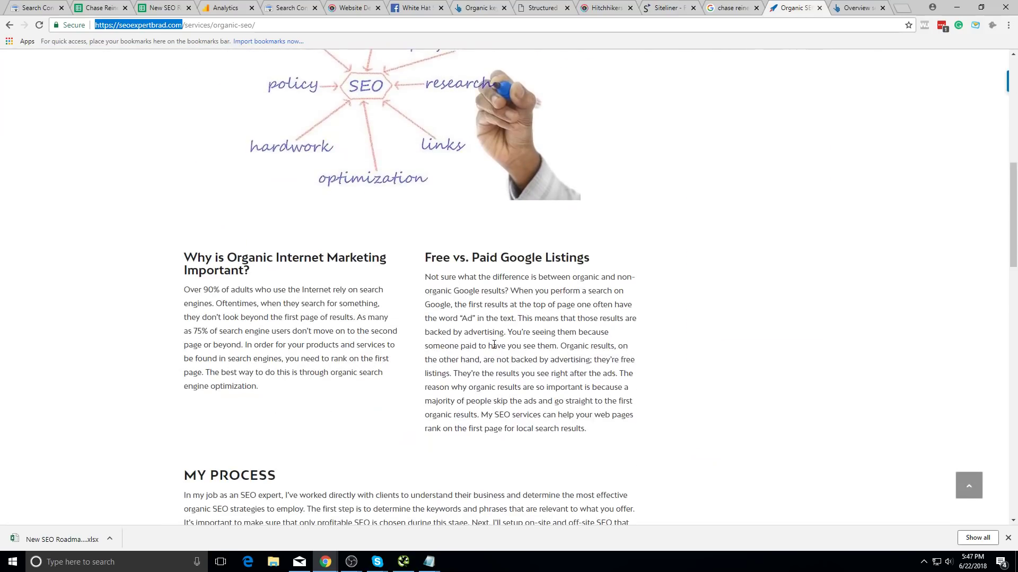
scroll(494, 345, "down", 5)
scroll(494, 345, "up", 15)
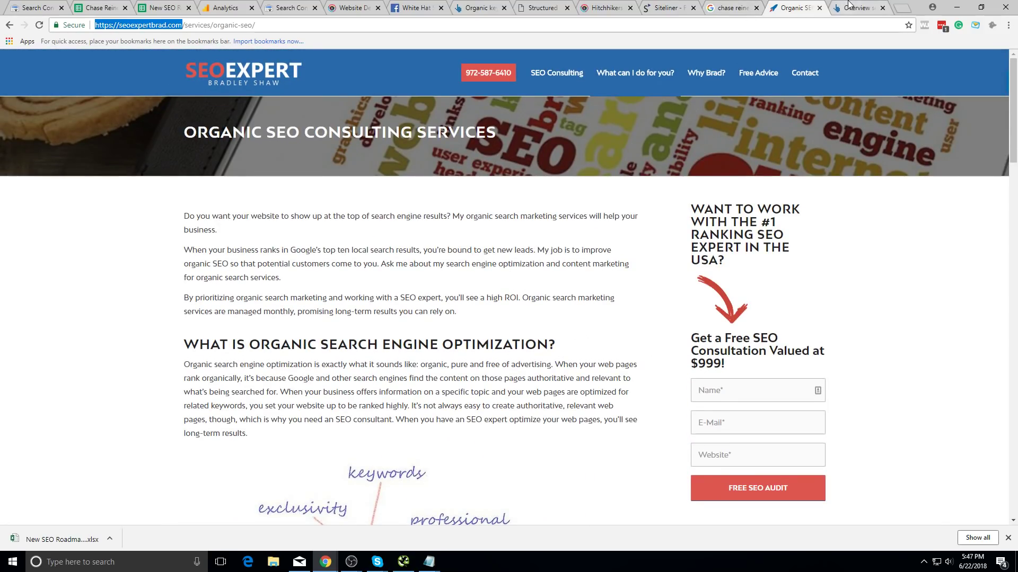
scroll(522, 315, "down", 15)
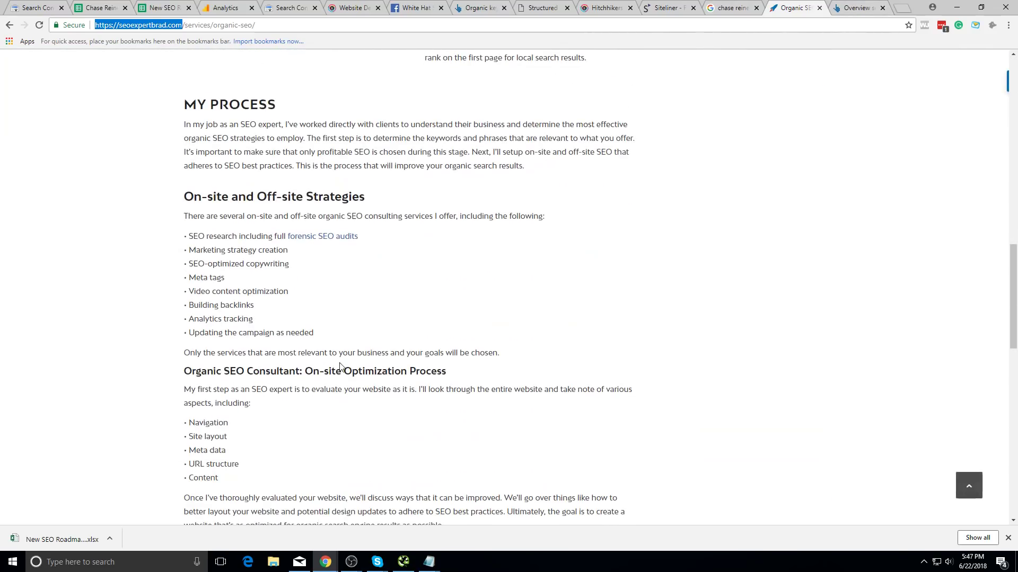
scroll(652, 298, "up", 15)
- Examine the sidebar's free SEO consultation offer and its contact form fields on the Organic SEO page
left_click_drag(679, 229, 742, 347)
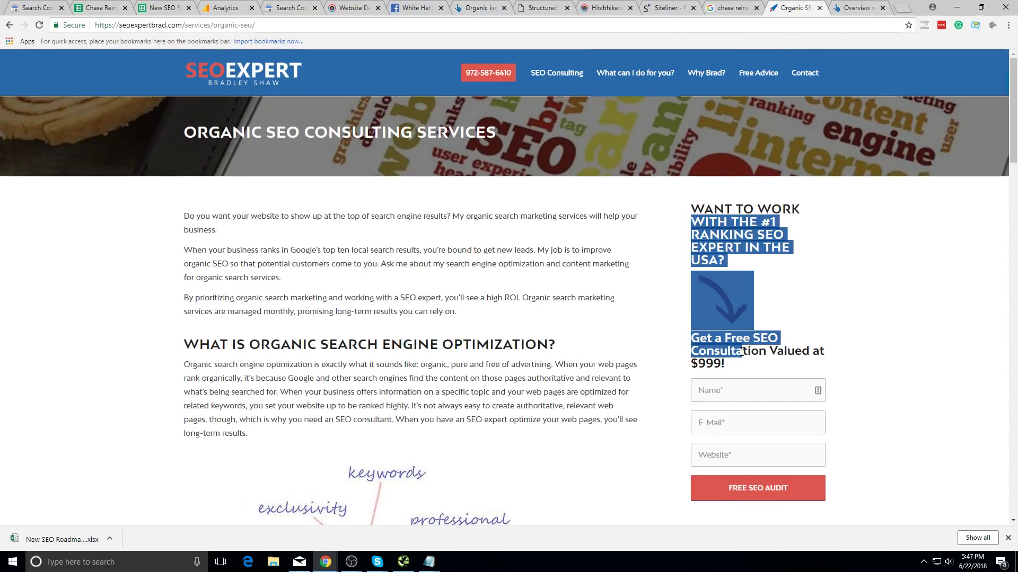
triple_click(743, 351)
left_click(975, 371)
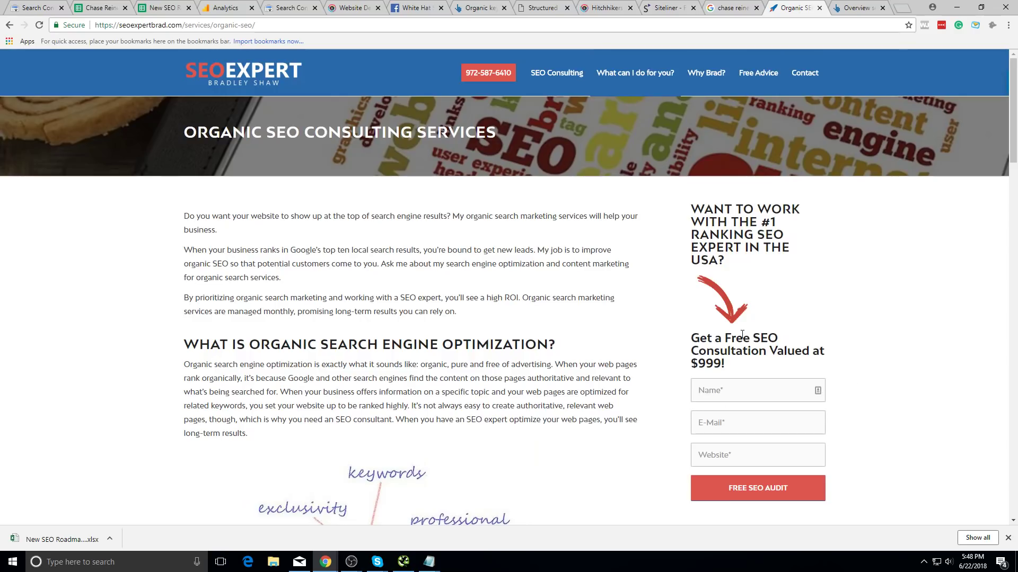
left_click_drag(675, 197, 811, 284)
left_click(817, 314)
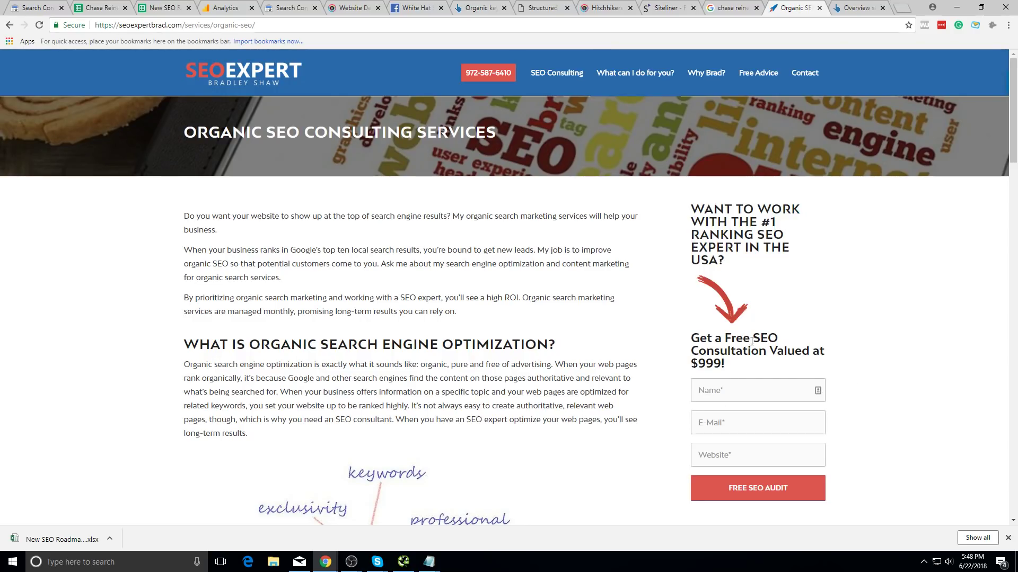
double_click(721, 351)
triple_click(777, 348)
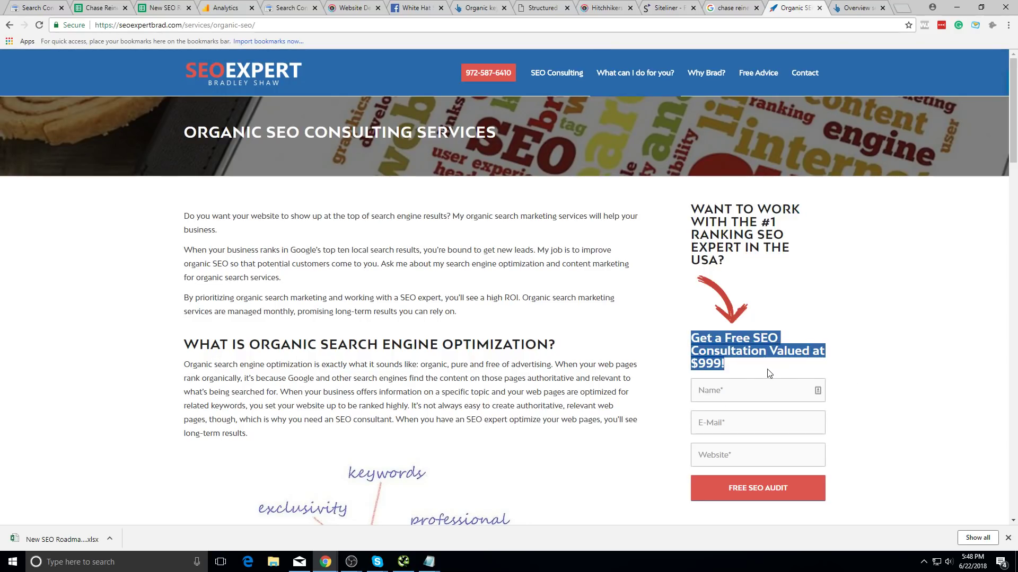
left_click(707, 390)
left_click(710, 421)
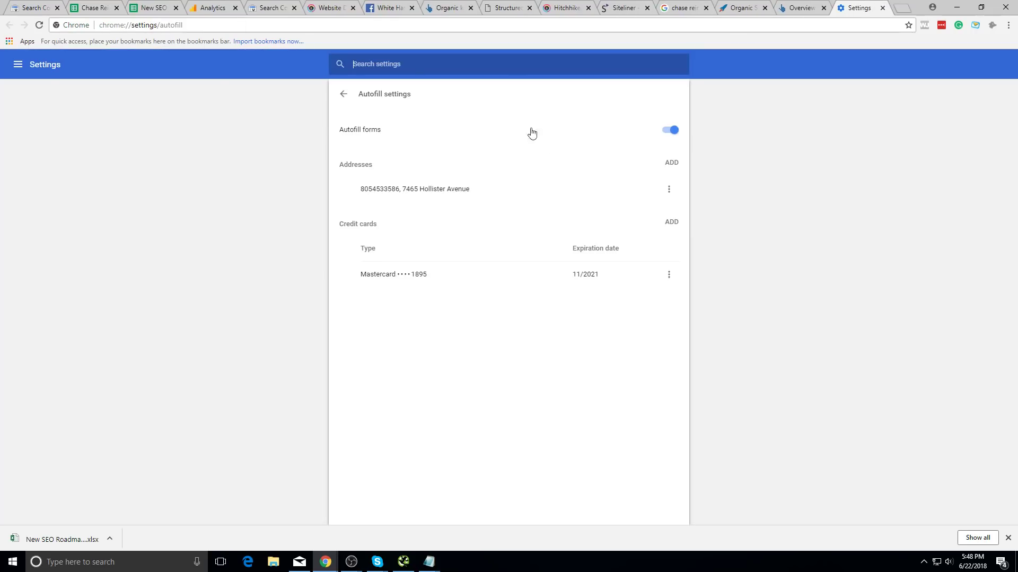
left_click(882, 8)
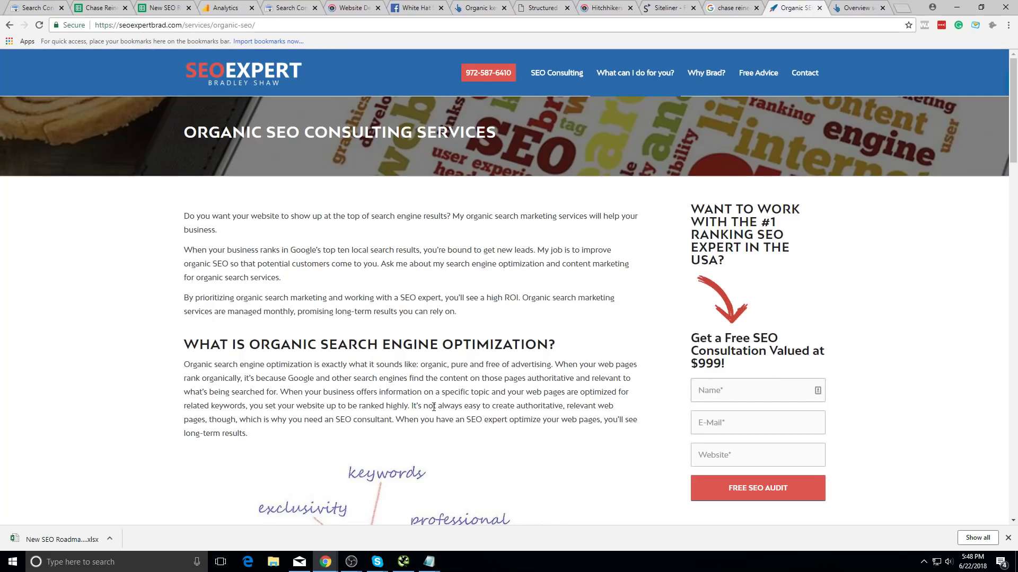
- Review the Organic SEO page's opening content and URL, and close the competitor and Ahrefs tabs
scroll(518, 373, "down", 5)
scroll(469, 238, "up", 4)
scroll(469, 239, "up", 2)
left_click(276, 29)
left_click(193, 25)
left_click_drag(182, 25, 95, 25)
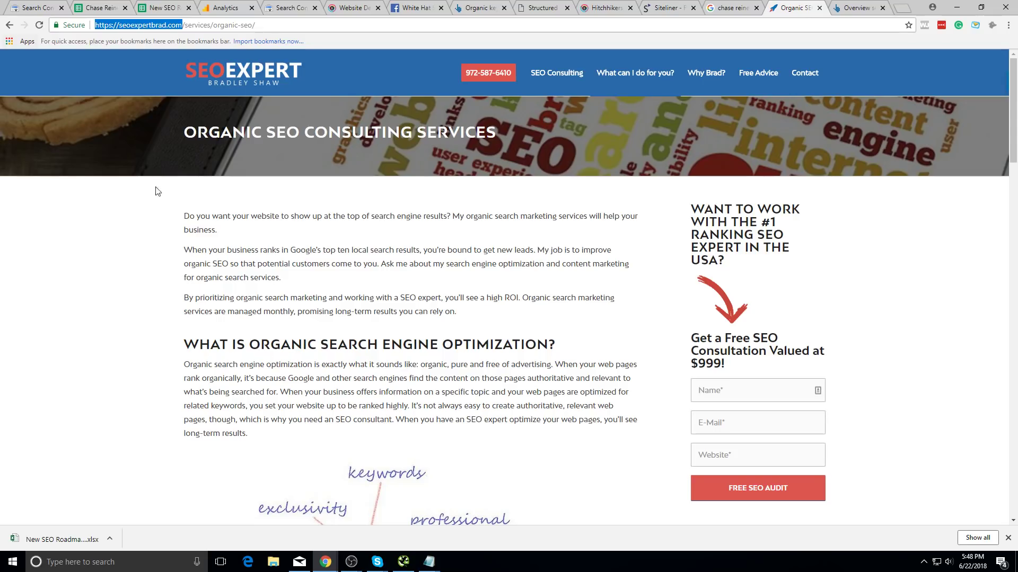
left_click(820, 7)
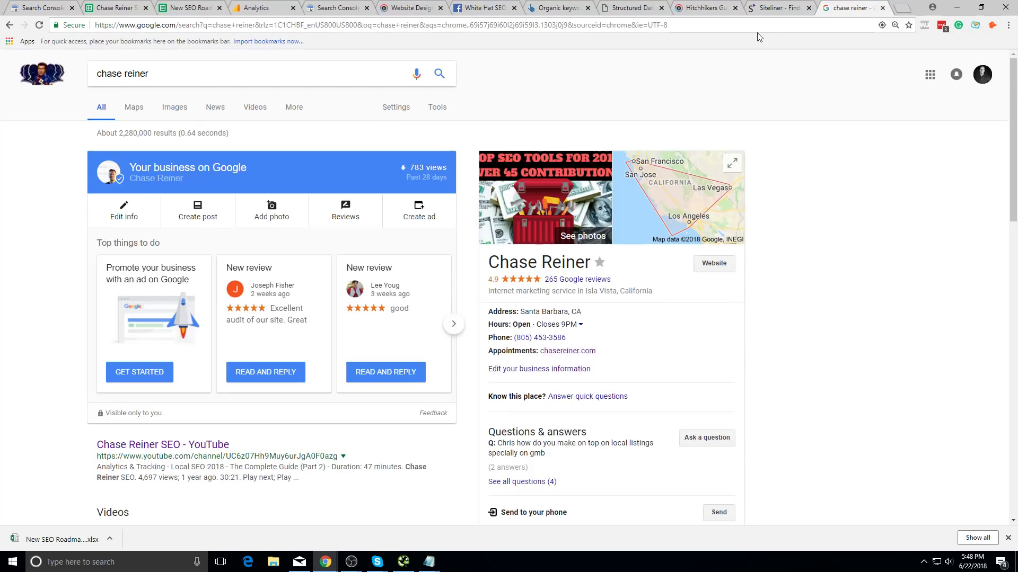
- Return to the New SEO Roadmap sheet and set the Internal Links Being Properly Utilized status to z
left_click(212, 5)
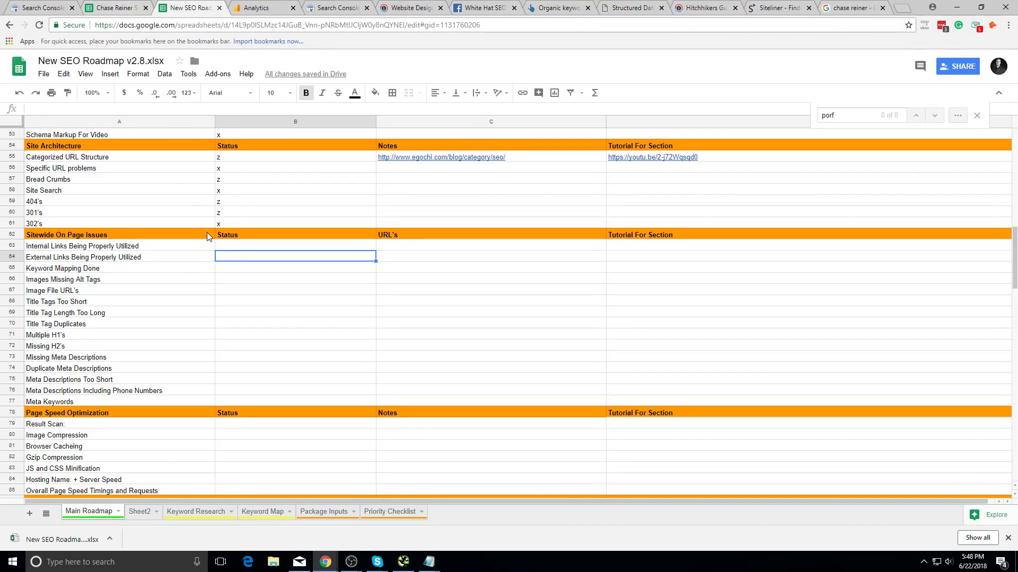
left_click(211, 246)
left_click(225, 245)
type("z")
left_click(237, 258)
left_click(257, 247)
- Set the External Links Being Properly Utilized status to x and the Keyword Mapping Done status to z
left_click(252, 261)
type("z")
key("Return")
left_click(256, 260)
left_click(256, 270)
left_click(262, 259)
type("x")
key("Return")
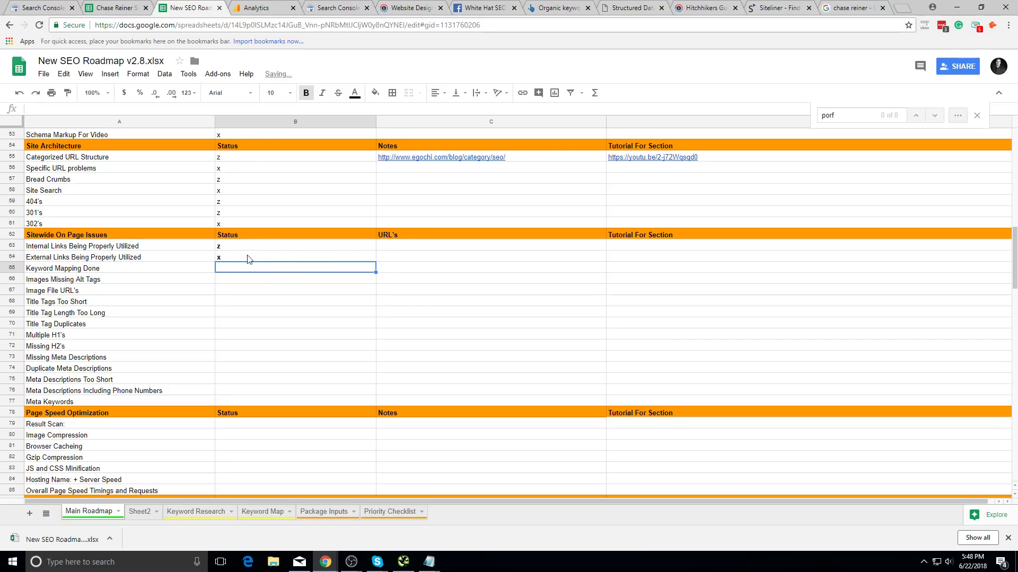
type("z")
key("Return")
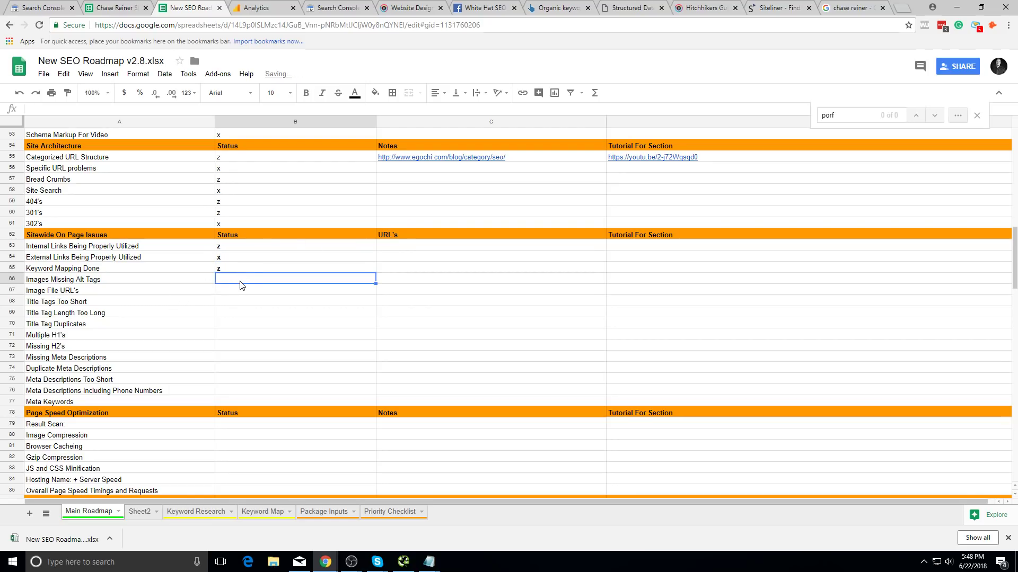
- List the images with missing alt text in Screaming Frog's egochi.com crawl and enter z for Images Missing Alt Tags in the roadmap
left_click(403, 561)
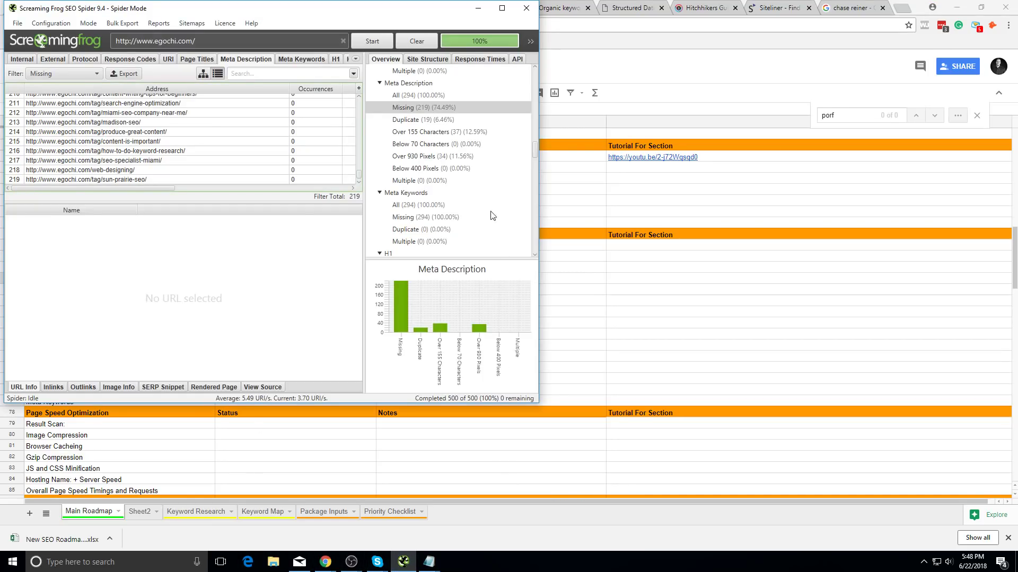
scroll(461, 162, "down", 5)
left_click(427, 180)
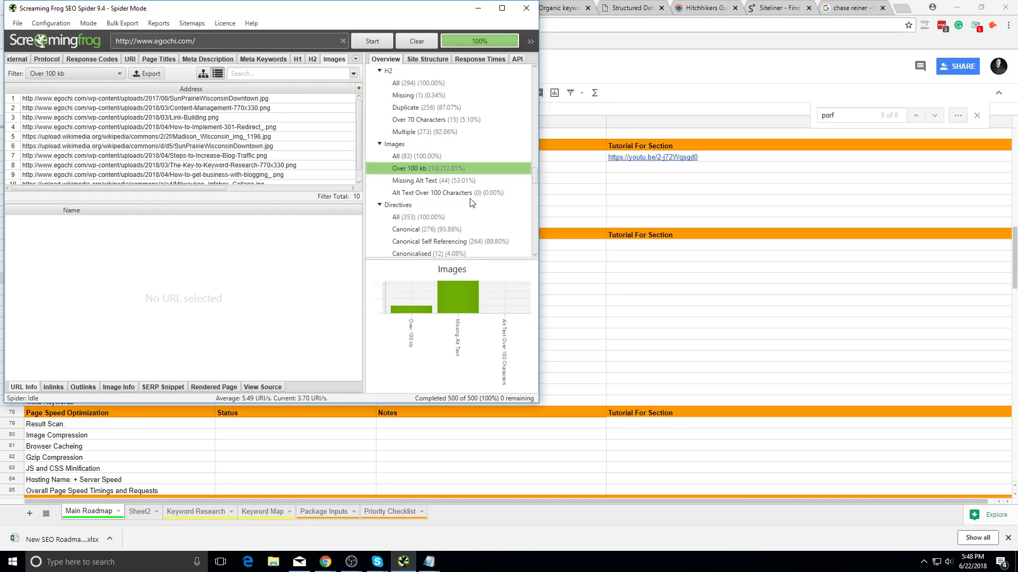
left_click(622, 266)
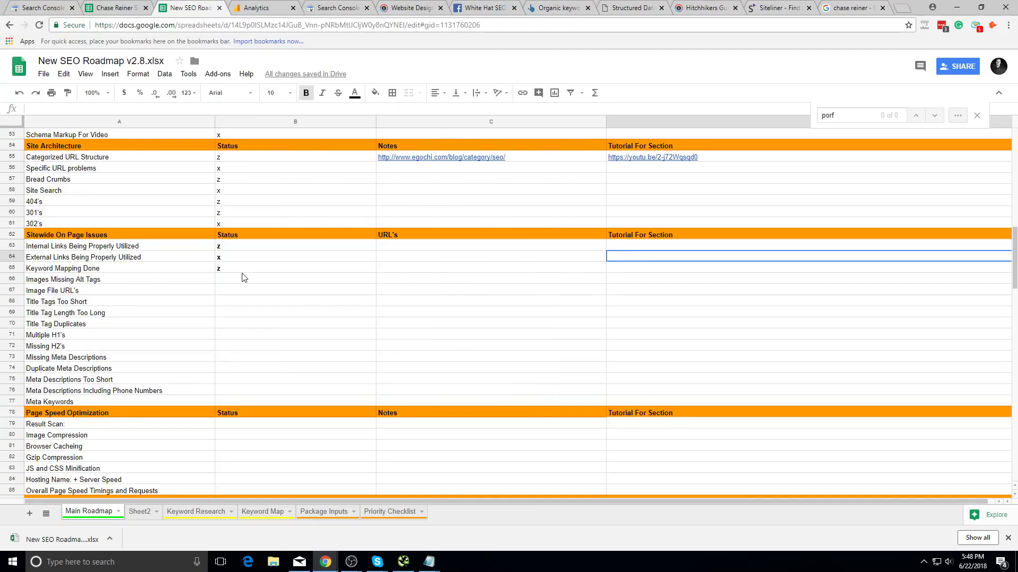
left_click(243, 278)
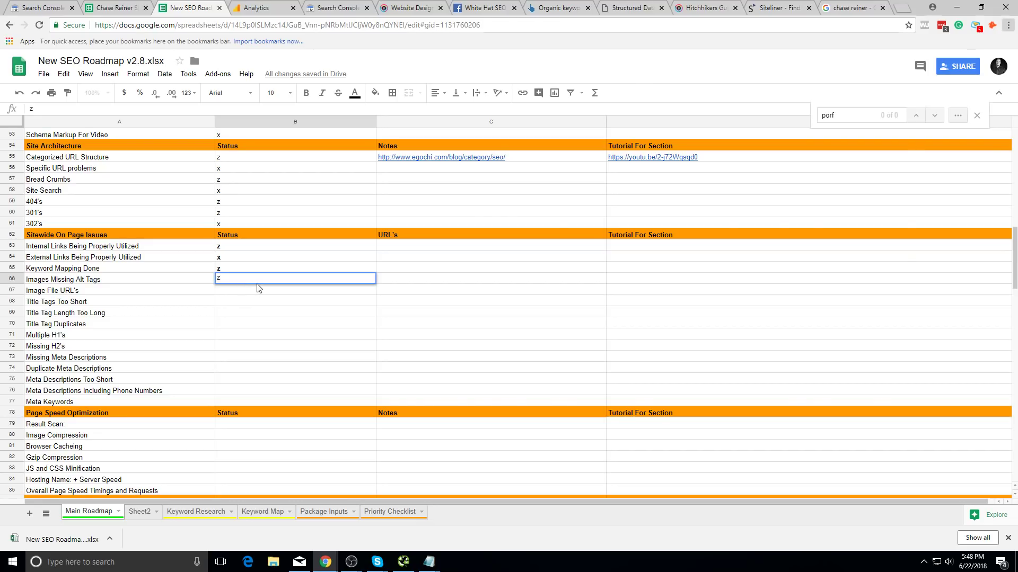
- Inspect the image addresses in Screaming Frog's Missing Alt Text list and commit the Images Missing Alt Tags status in the roadmap
key("alt+Tab")
scroll(255, 153, "down", 2)
left_click(209, 150)
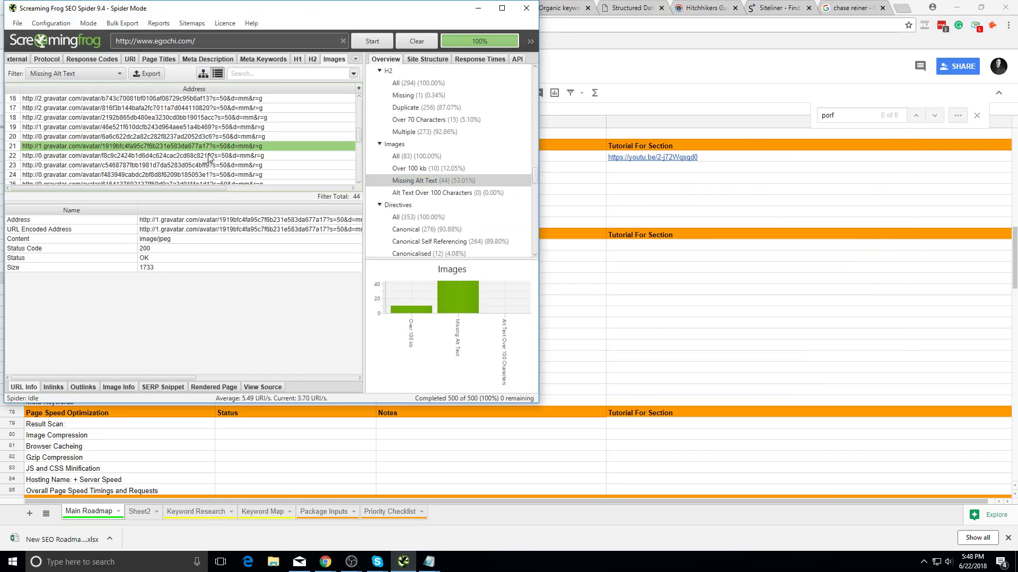
left_click(207, 157)
scroll(197, 163, "up", 5)
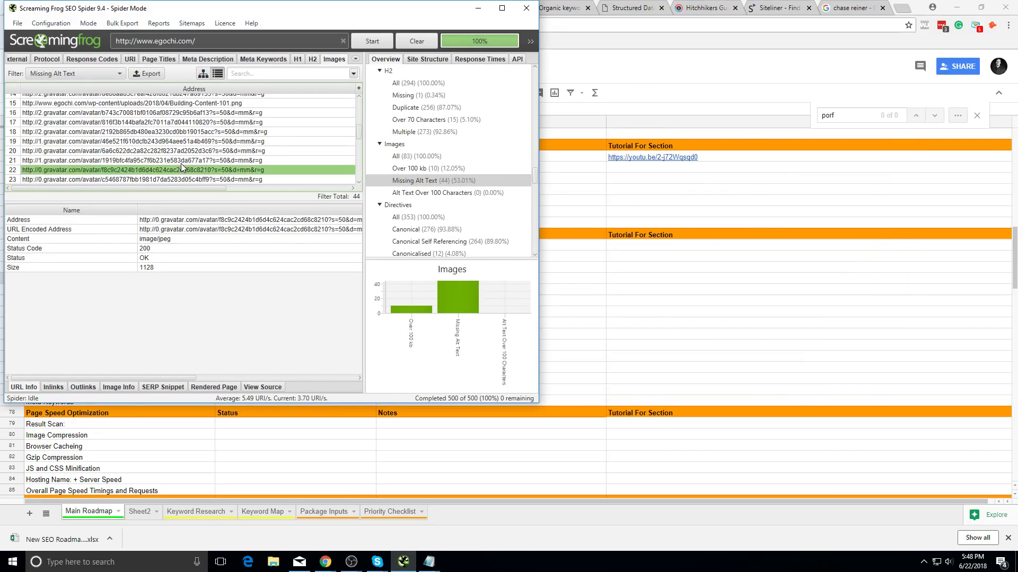
left_click(177, 156)
left_click(183, 146)
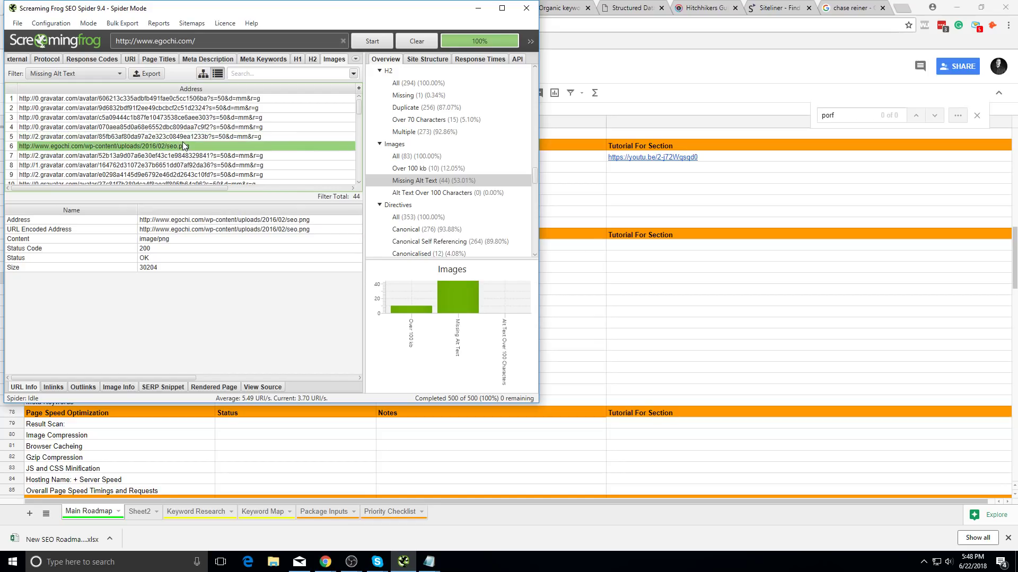
key("alt+Tab")
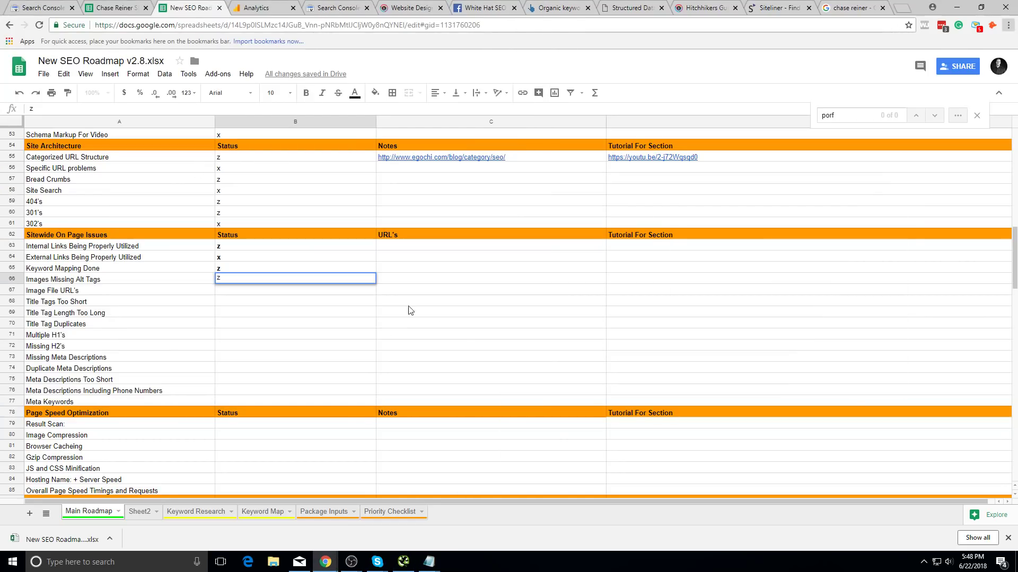
key("Return")
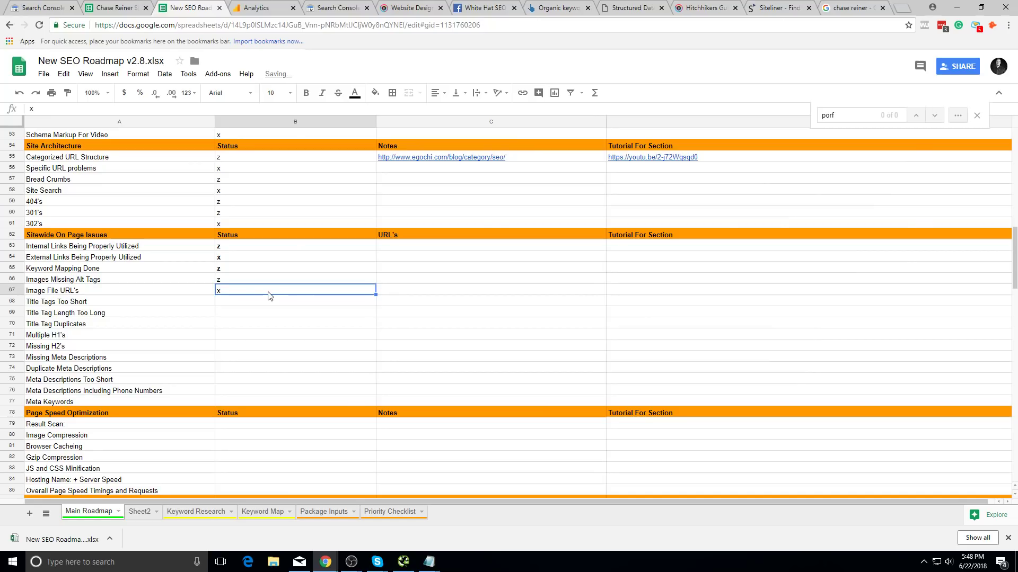
- Check the remaining overview categories in Screaming Frog and set the roadmap's Image File URL's status to x
key("alt+Tab")
scroll(446, 217, "down", 8)
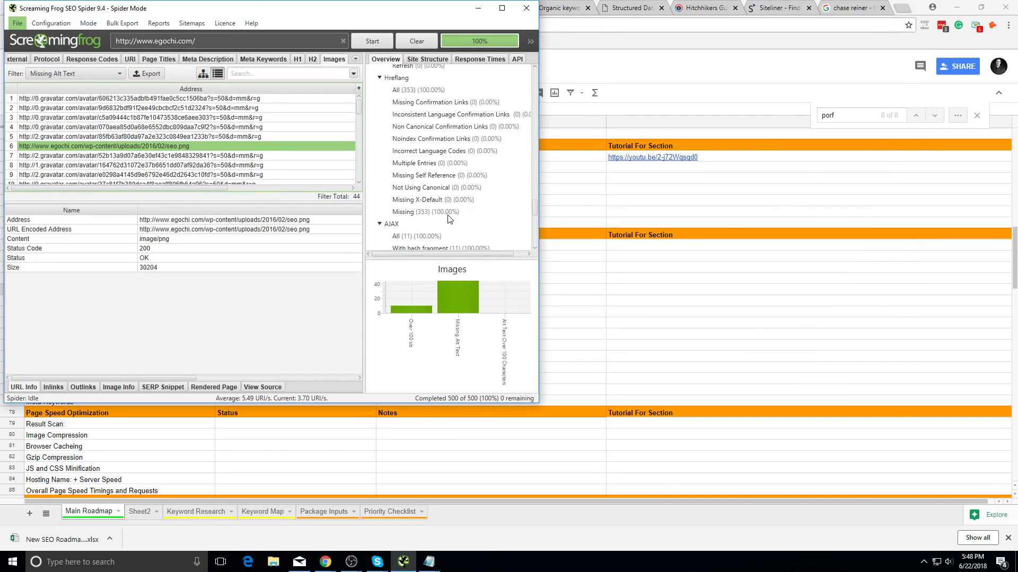
key("alt+Tab")
type("x")
key("Return")
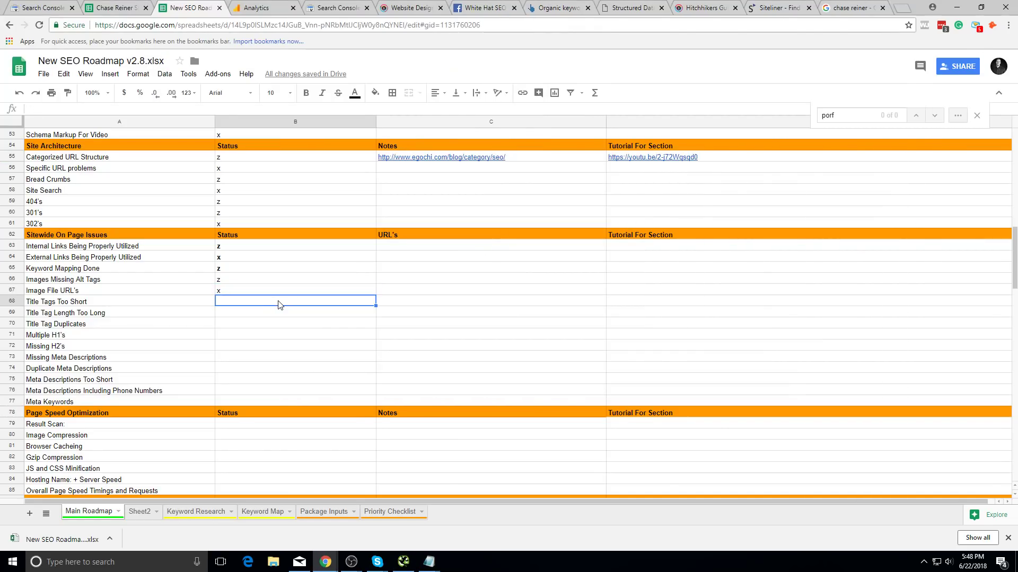
- Enter N / A as the status for every row from Title Tags Too Short through Missing Meta Descriptions
type("N / A")
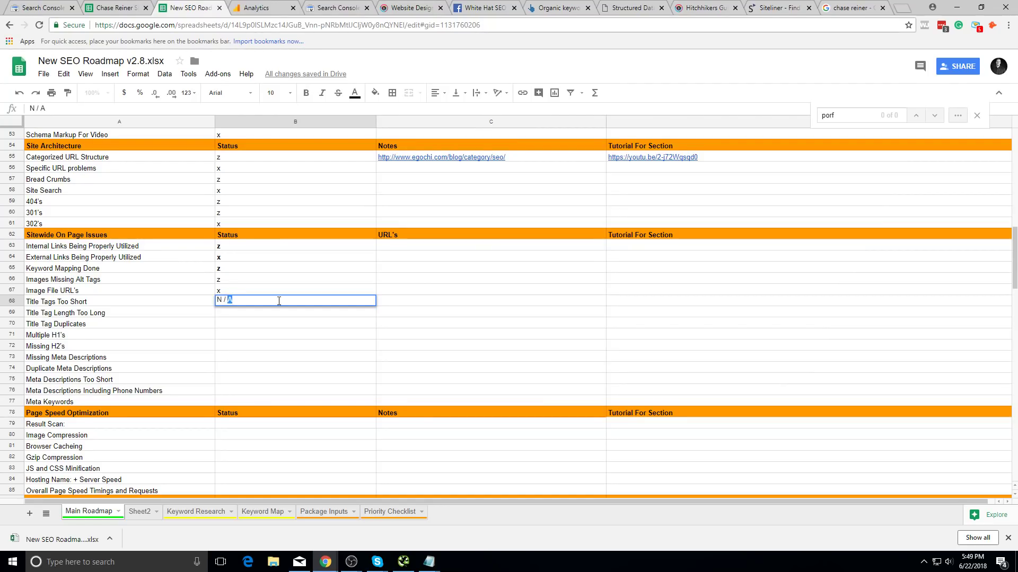
left_click(291, 312)
type("N / A")
left_click(281, 334)
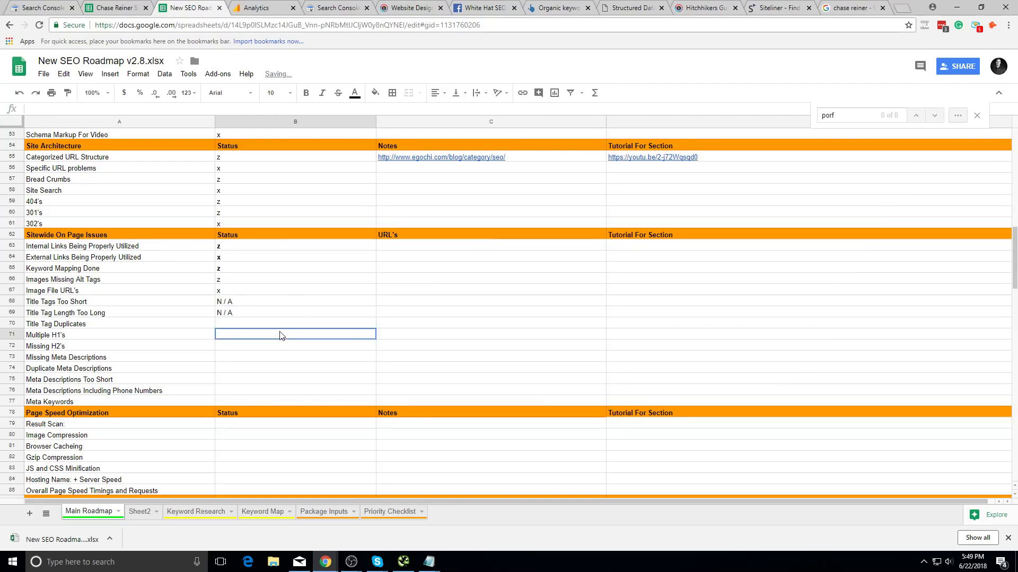
type("N / A")
left_click(295, 324)
type("N / A")
left_click(280, 352)
type("N / A")
left_click(284, 346)
type("N / A")
- Enter N / A as the status for every row from Duplicate Meta Descriptions through Meta Keywords
left_click(275, 380)
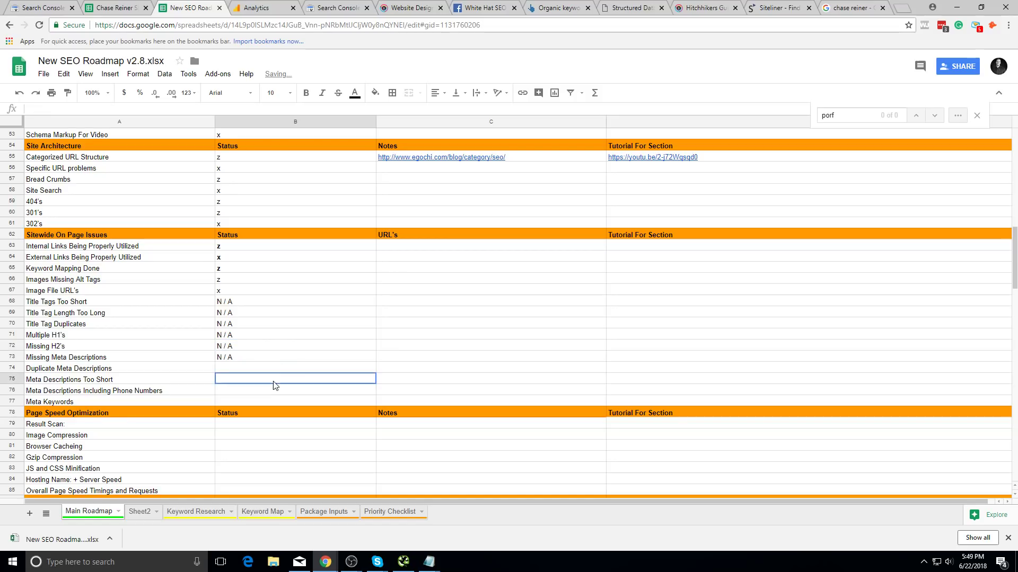
type("N / A")
left_click(278, 370)
type("N / A")
left_click(269, 391)
type("N / A")
left_click(265, 402)
type("N / A")
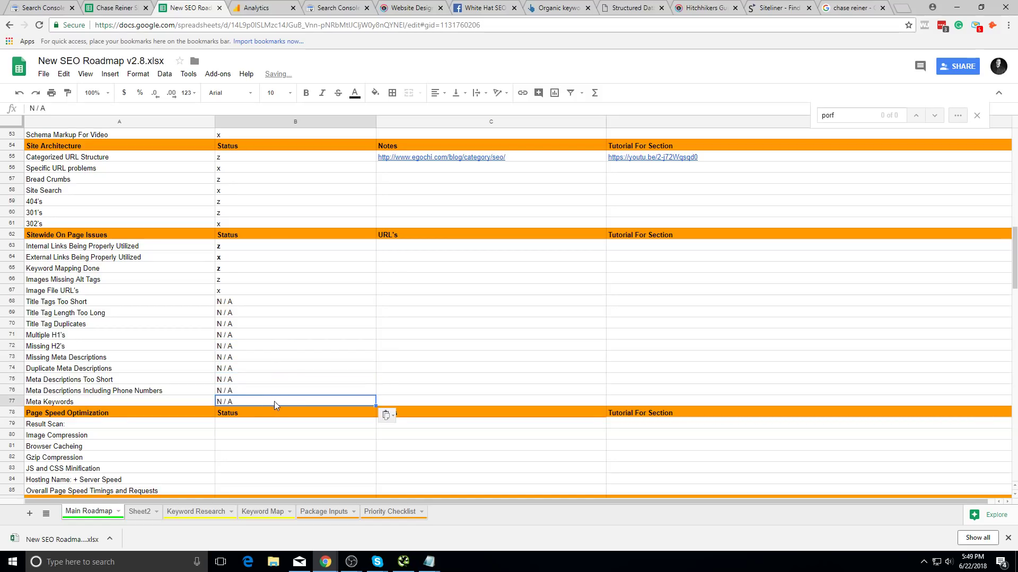
- Check the end of Screaming Frog's overview, including the Analytics, Search Console and Link Metrics groups, and return to the roadmap
key("alt+Tab")
scroll(339, 140, "down", 10)
scroll(424, 168, "down", 6)
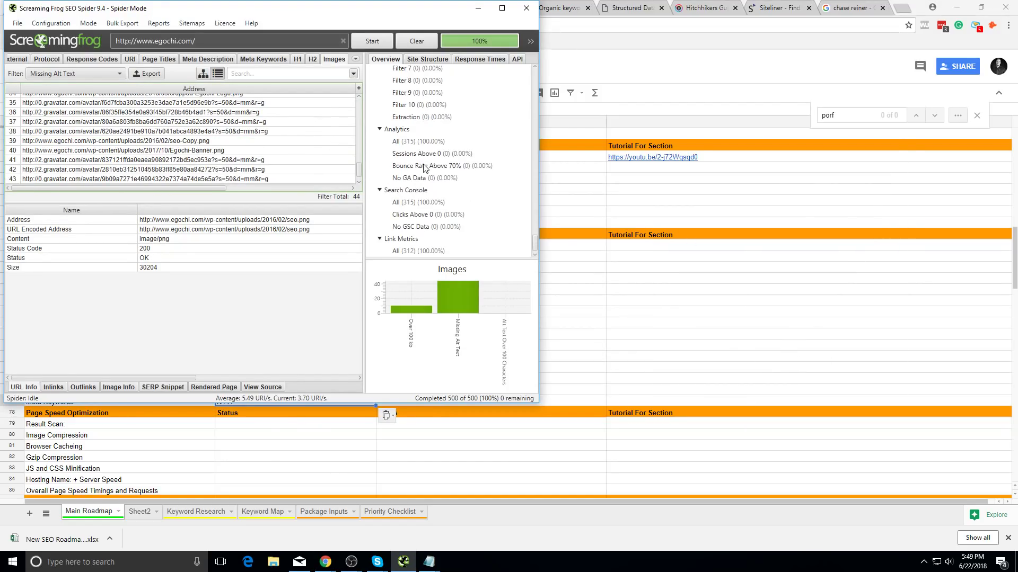
key("alt+Tab")
left_click(344, 434)
scroll(345, 429, "down", 4)
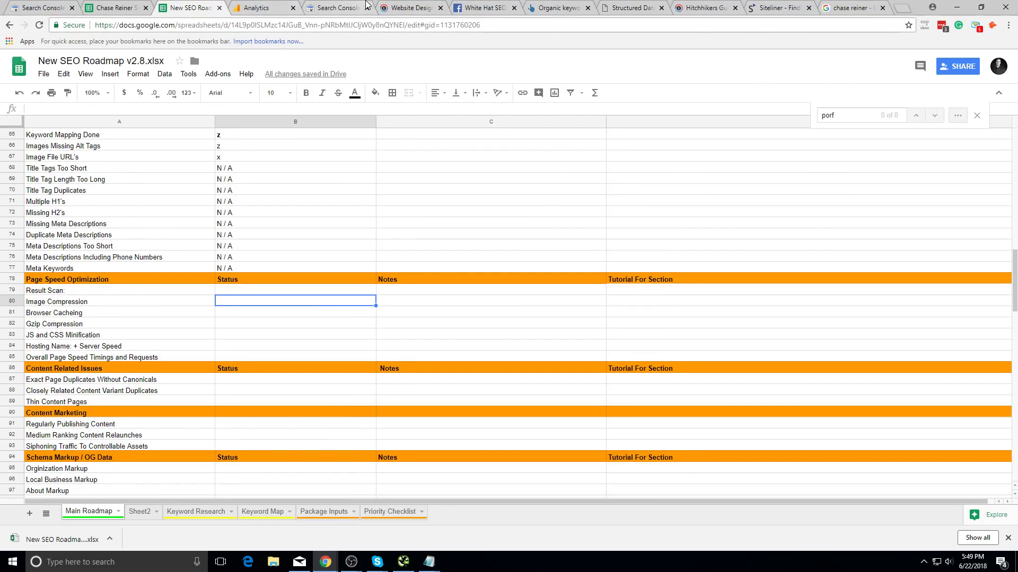
left_click(404, 7)
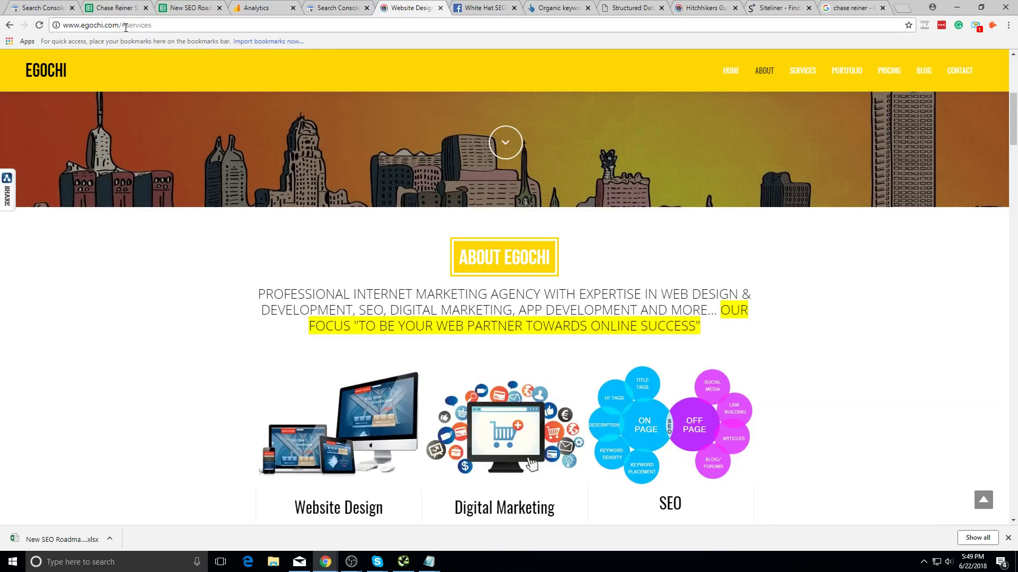
left_click_drag(95, 27, 62, 25)
key("ctrl+c")
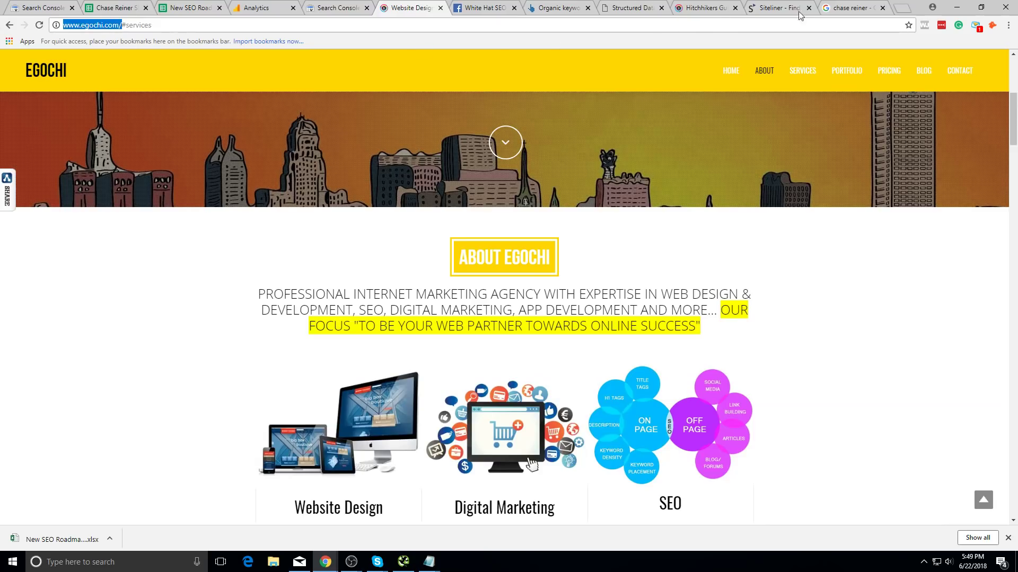
- Open gtmetrix.com in place of the Google search results page
left_click(859, 6)
left_click(817, 22)
type("gtmetrix.com")
key("Return")
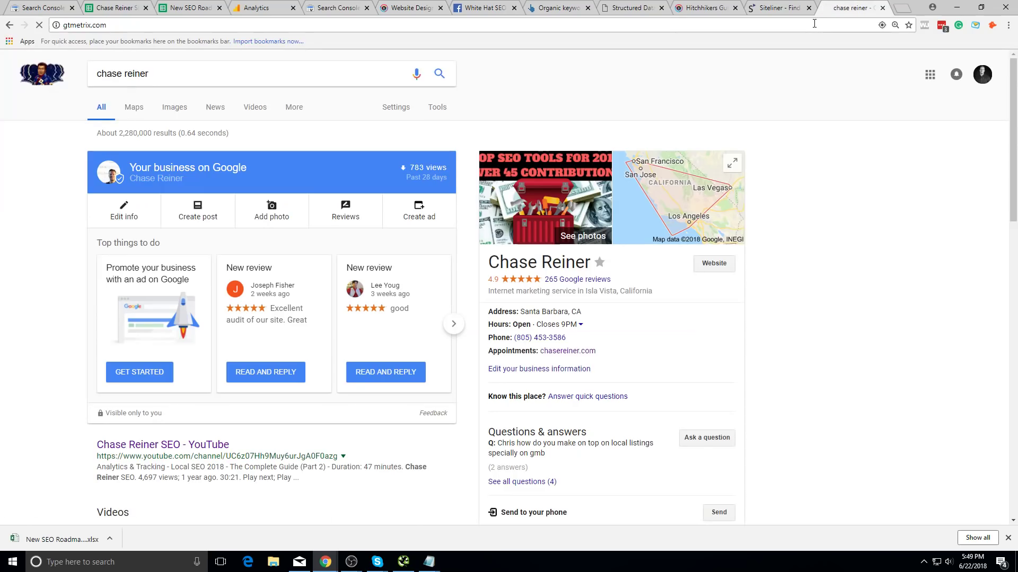
left_click(705, 8)
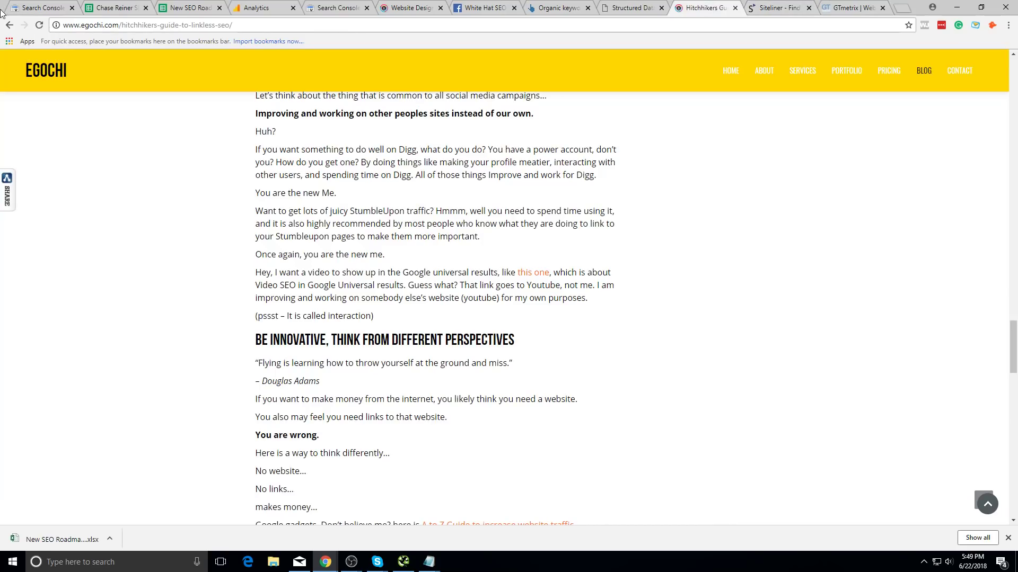
left_click(54, 25)
left_click(902, 8)
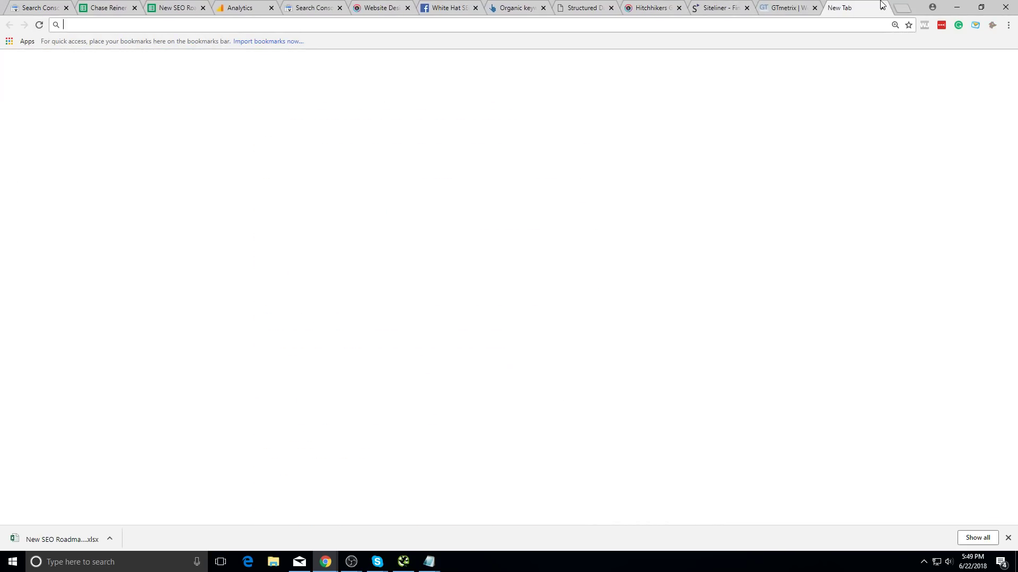
left_click(795, 7)
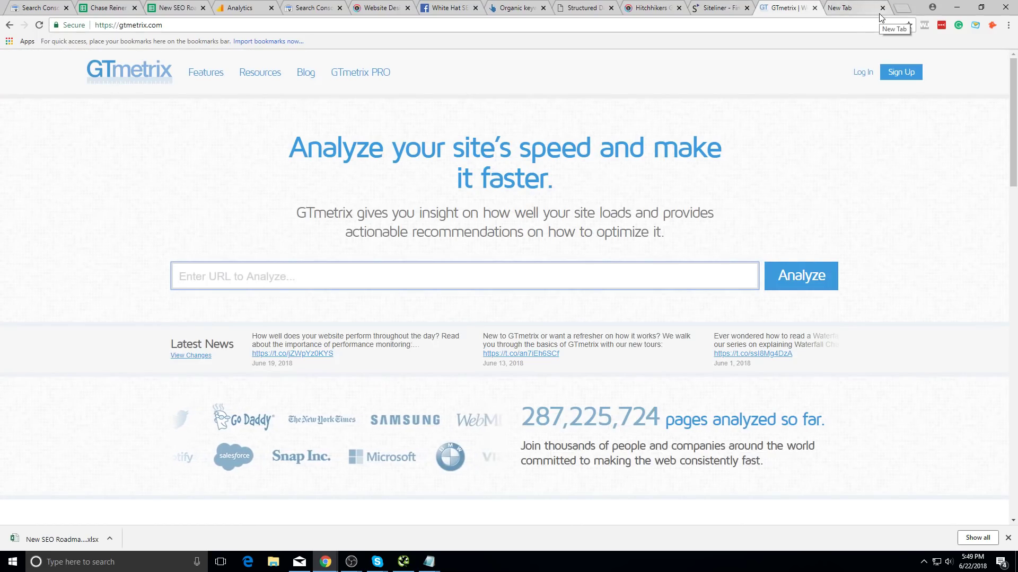
left_click(872, 13)
left_click(882, 8)
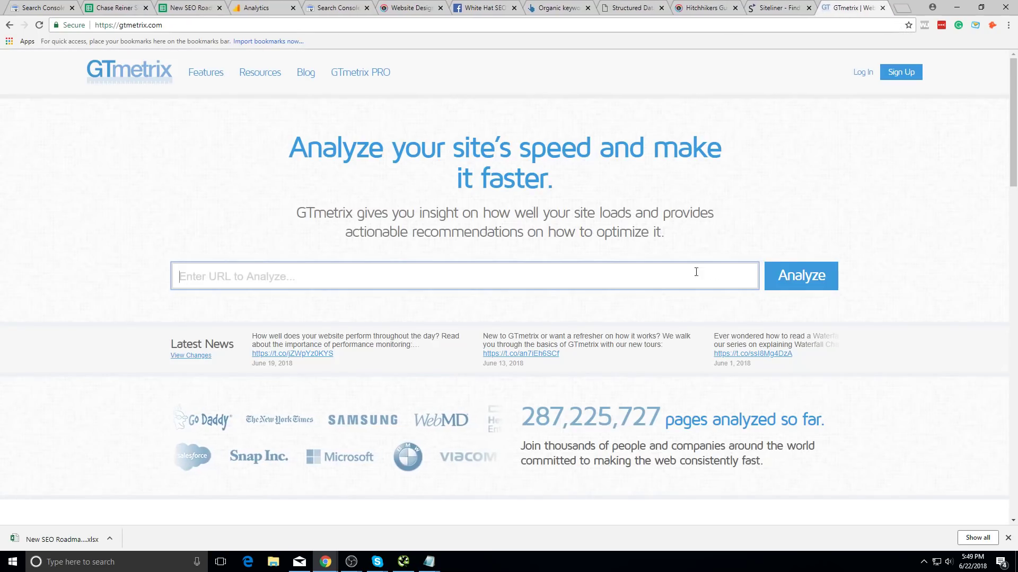
key("ctrl+v")
left_click(825, 265)
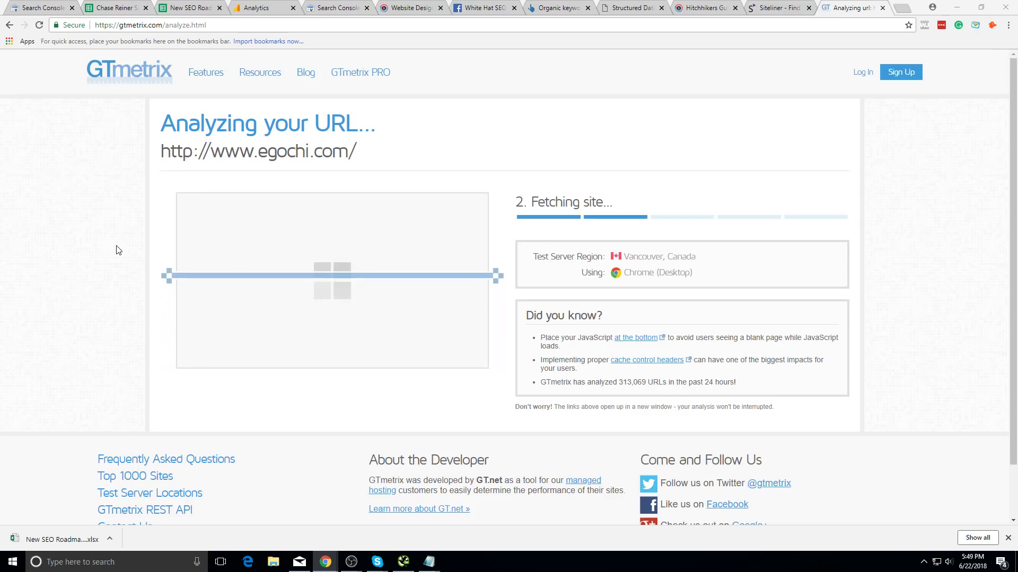
left_click(1007, 538)
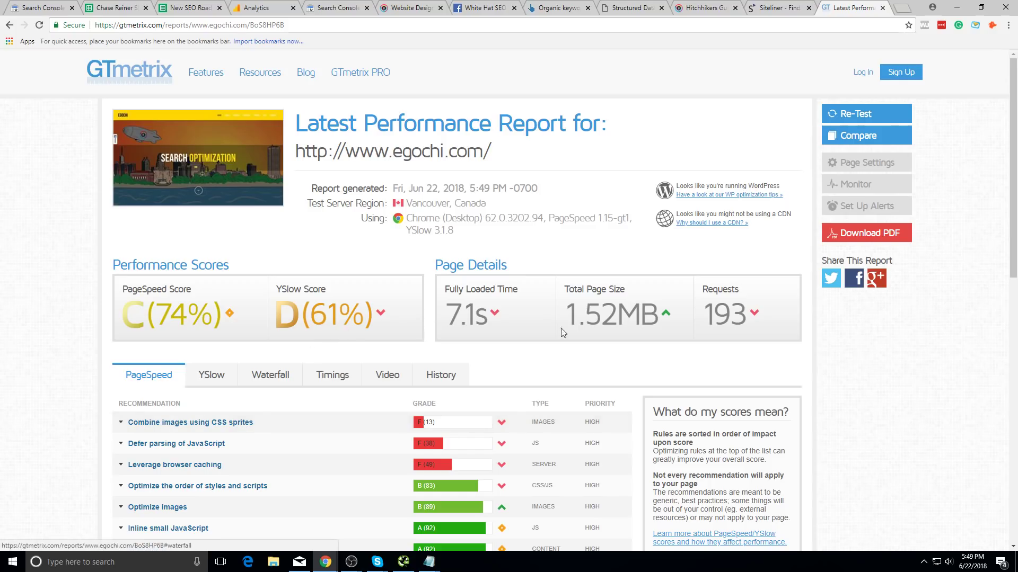
double_click(455, 317)
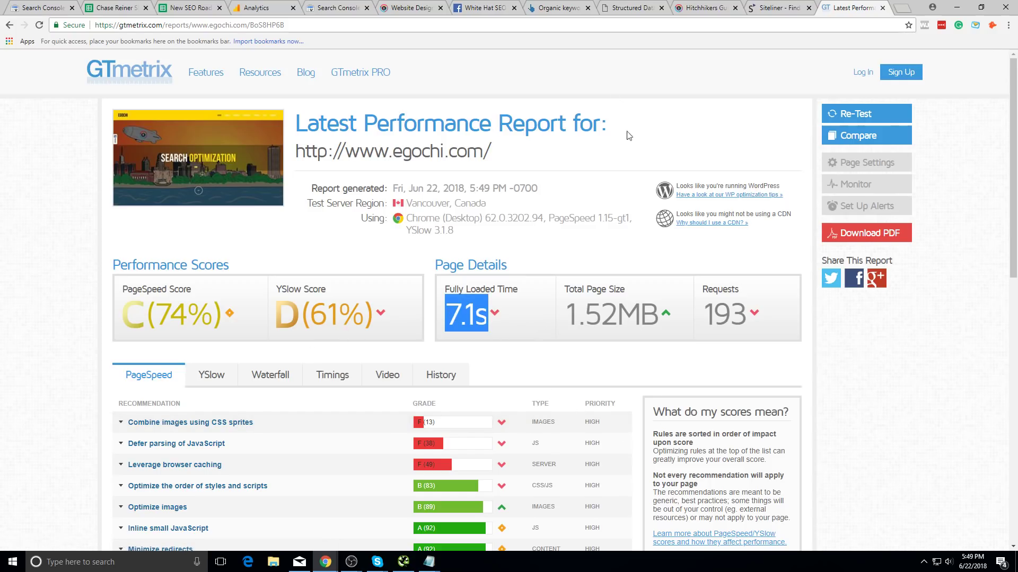
- In the New SEO Roadmap sheet, enter status z for Result Scan and x for Image Compression and Browser Cacheing
left_click(541, 6)
left_click(210, 4)
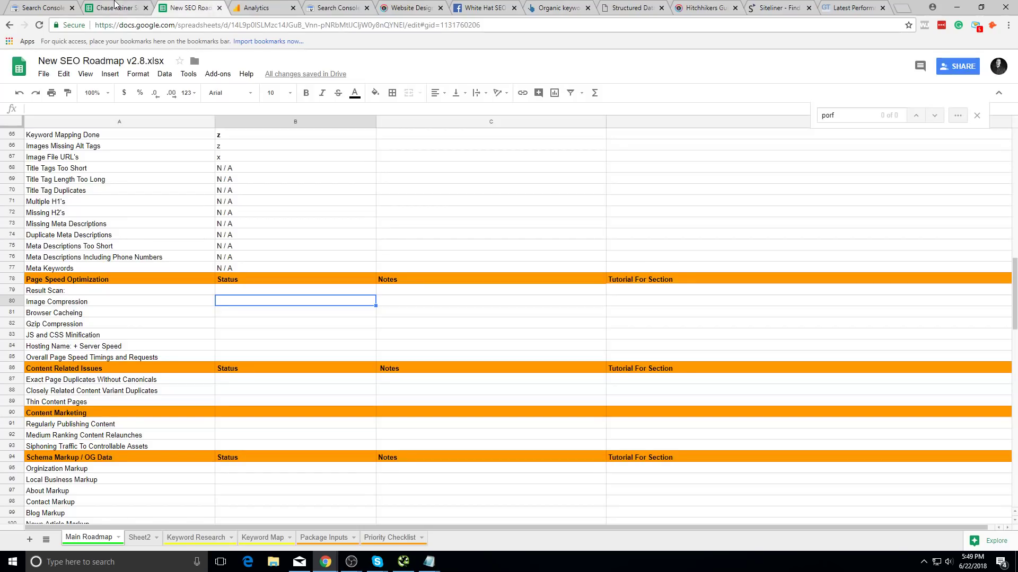
key("Up")
type("z")
key("Return")
type("z")
key("Return")
type("x")
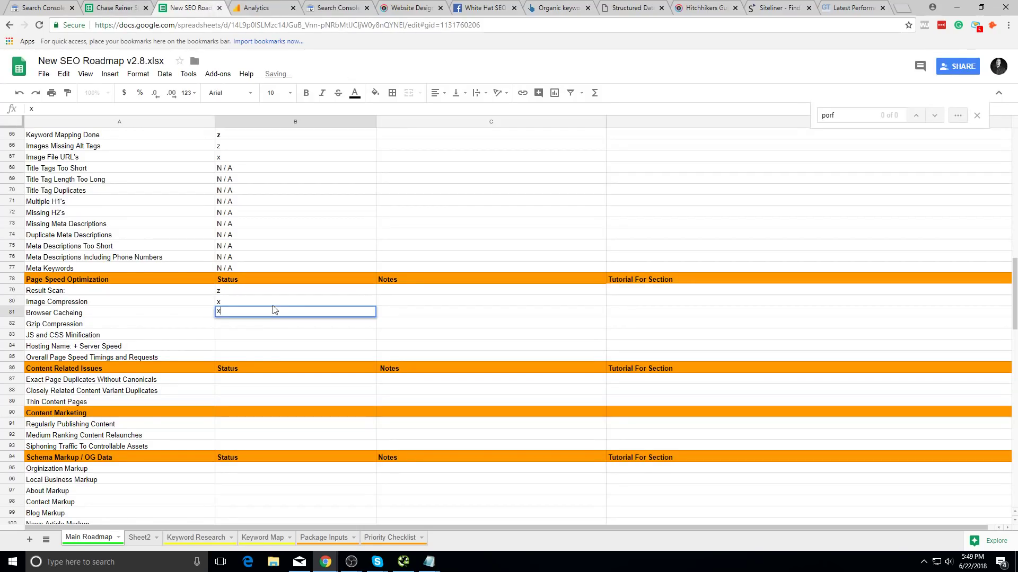
- Set the status of Image Compression, Browser Cacheing, Gzip Compression, and JS and CSS Minification to z
key("Up")
type("z")
key("Return")
type("z")
key("Return")
type("x")
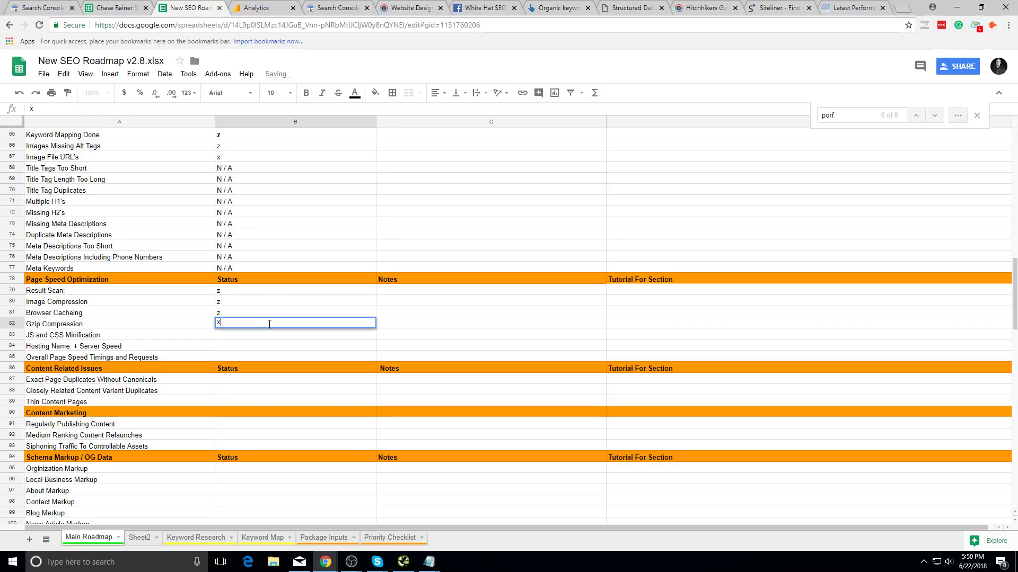
key("Return")
type("z")
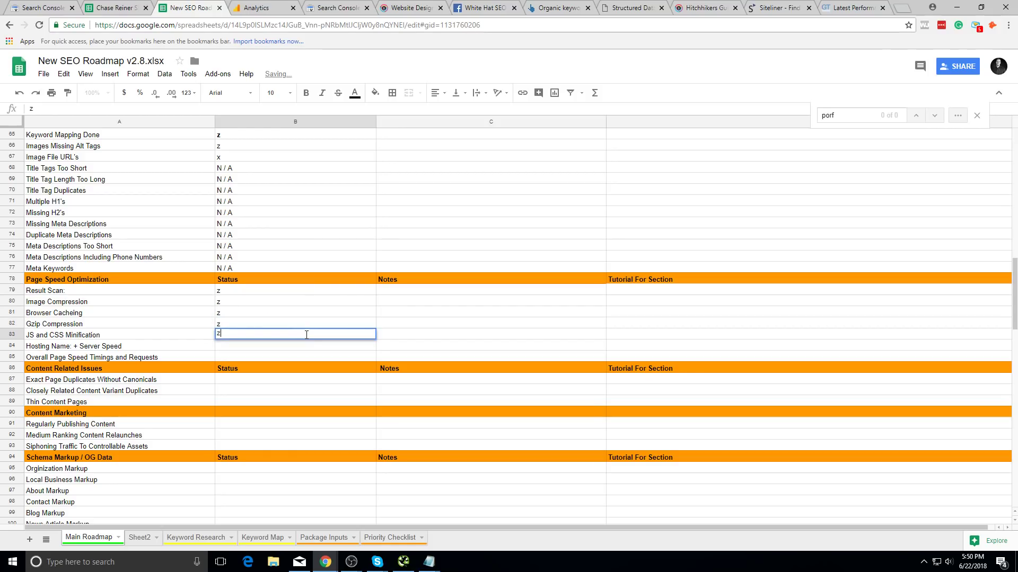
- Set the status of Overall Page Speed Timings and Requests to x and of Hosting Name + Server Speed to z
key("Return")
type("x")
key("Return")
type("x")
left_click(306, 380)
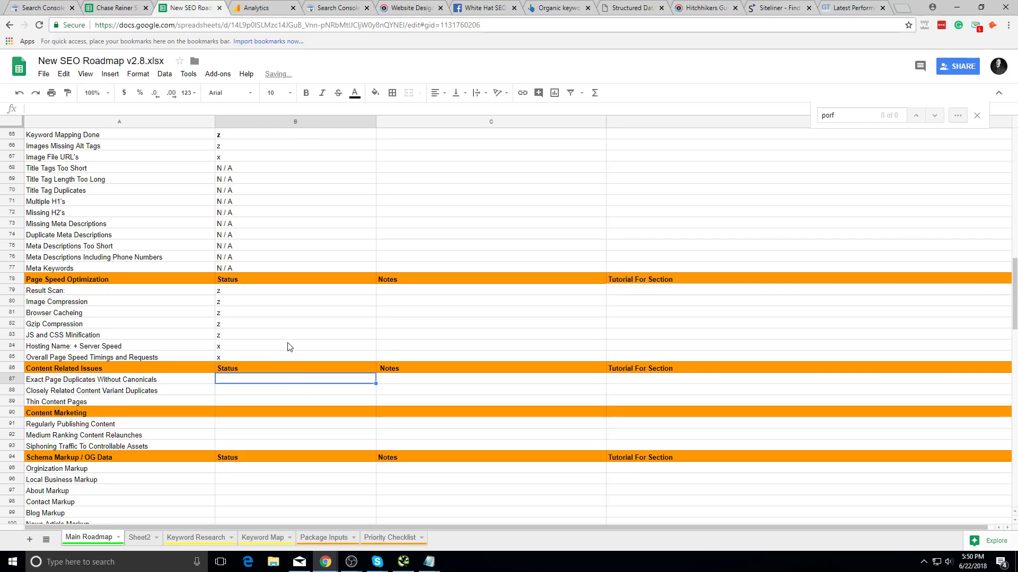
left_click(289, 346)
type("z")
left_click_drag(434, 381, 434, 391)
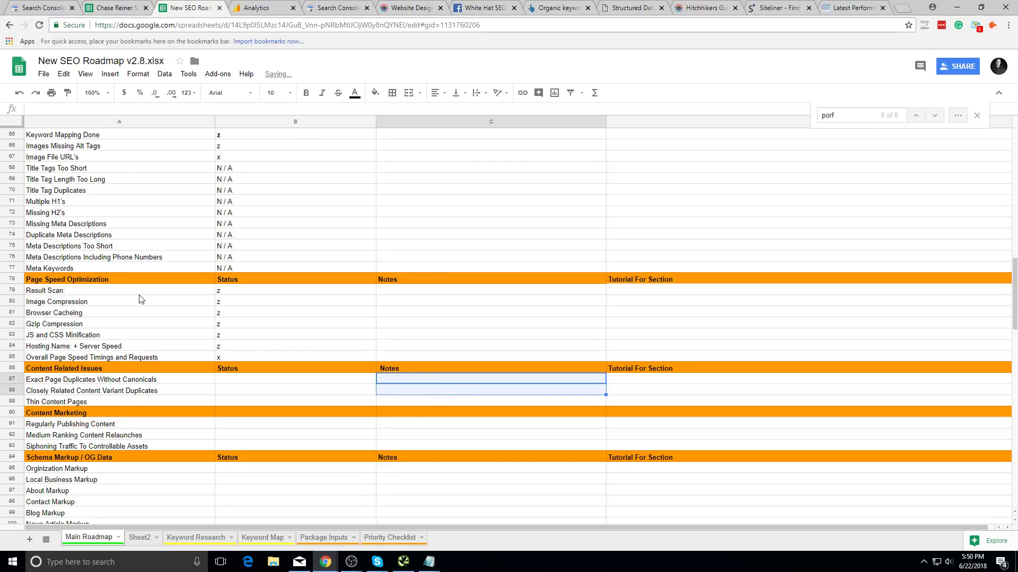
scroll(163, 297, "down", 1)
left_click(268, 356)
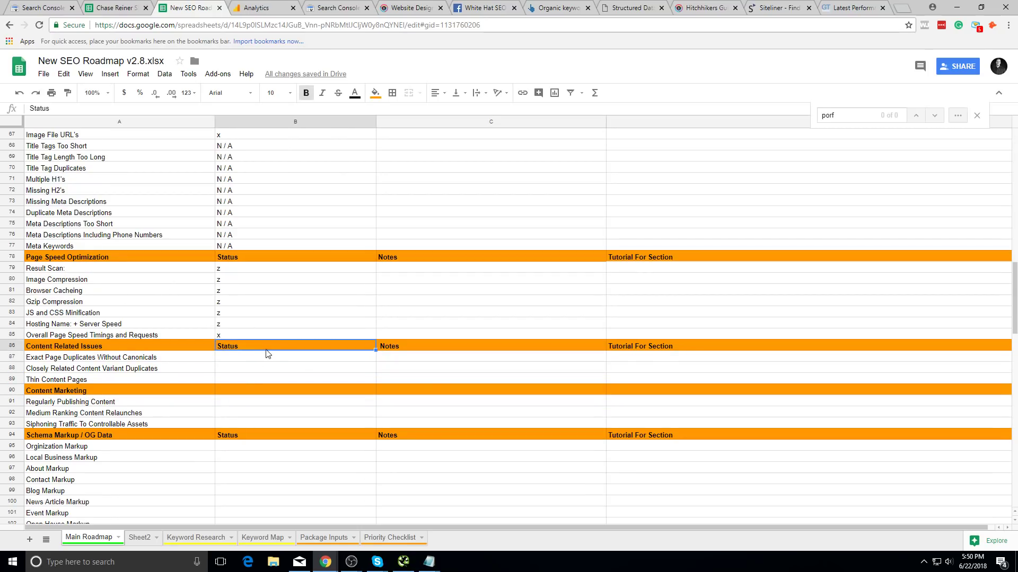
left_click(266, 365)
left_click(264, 362)
scroll(261, 370, "down", 2)
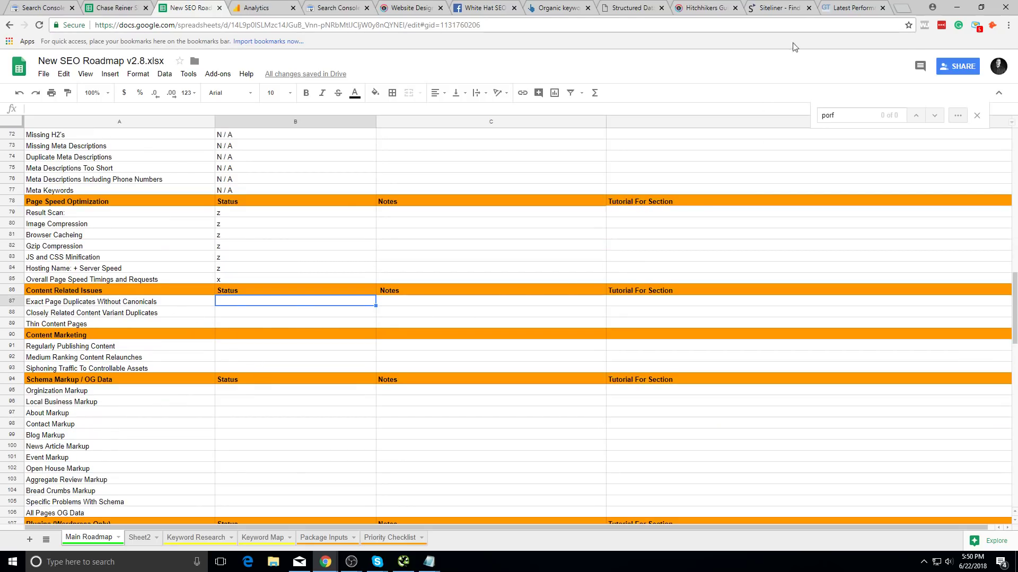
left_click(762, 5)
left_click(644, 319)
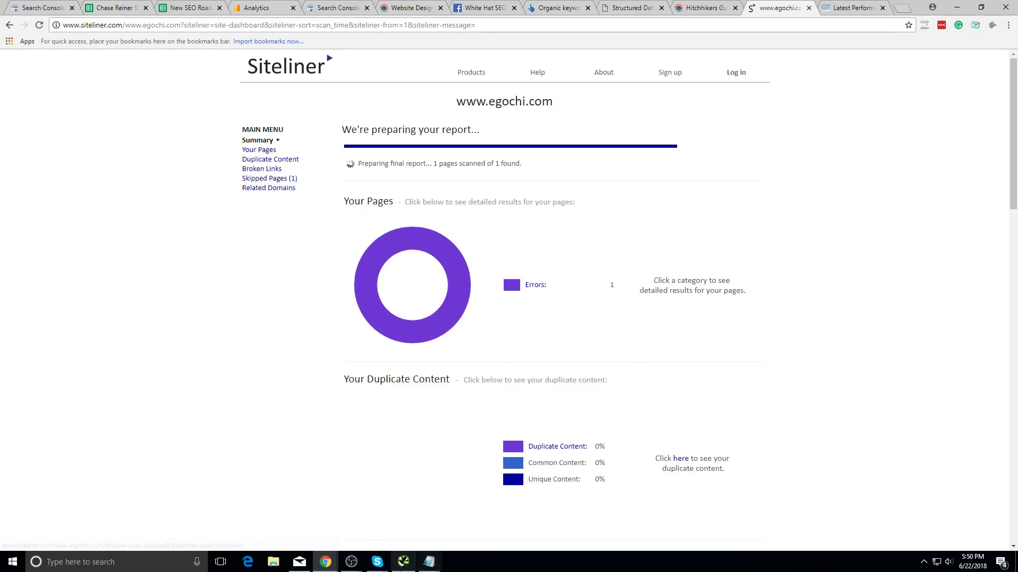
left_click(351, 561)
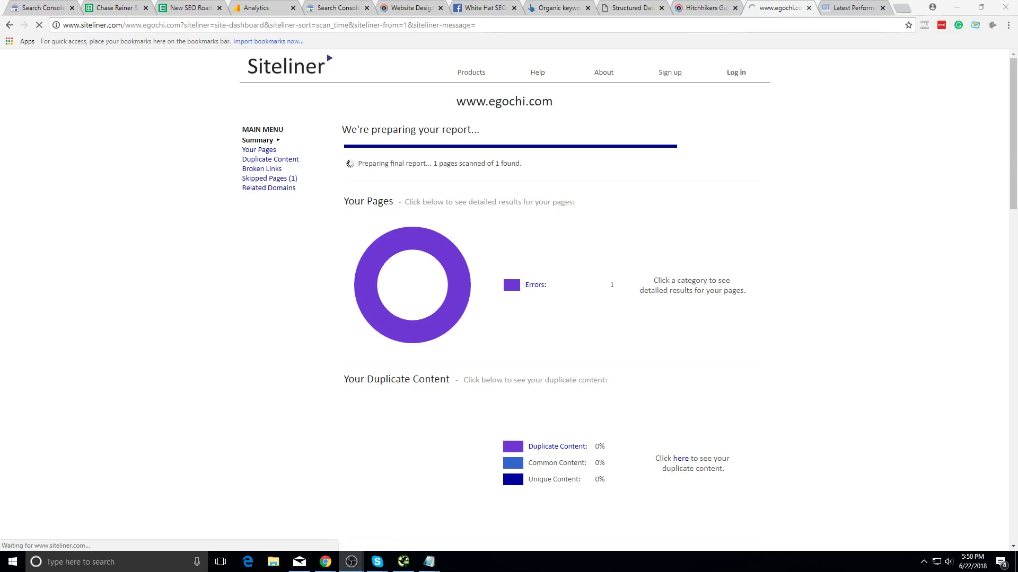
key("alt+Tab")
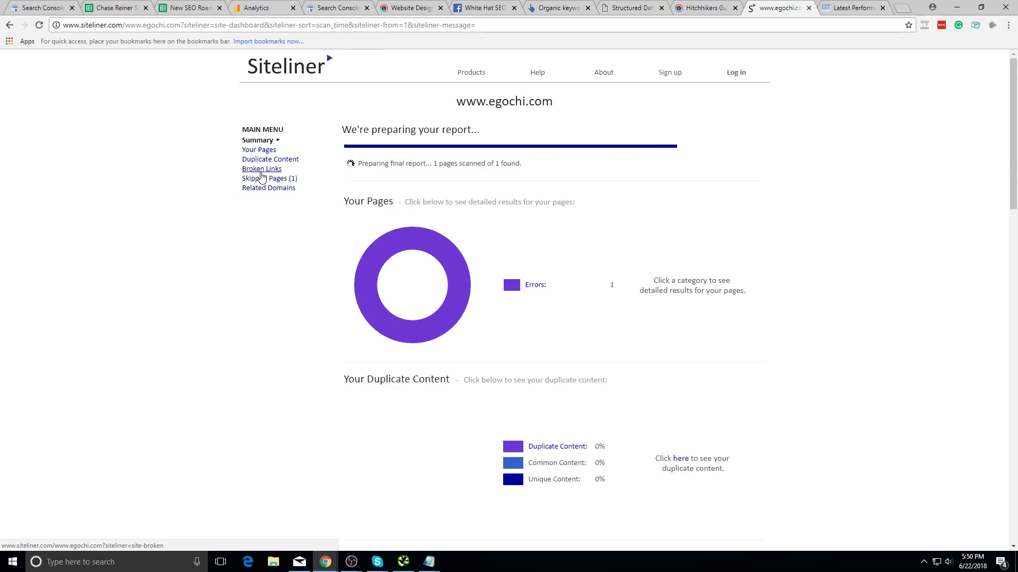
scroll(659, 334, "down", 5)
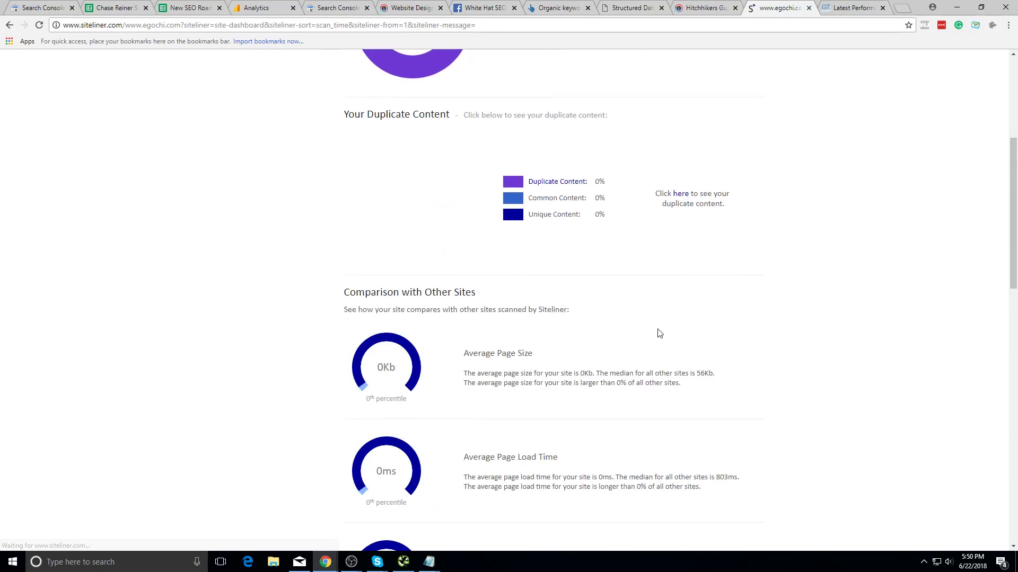
scroll(624, 338, "up", 5)
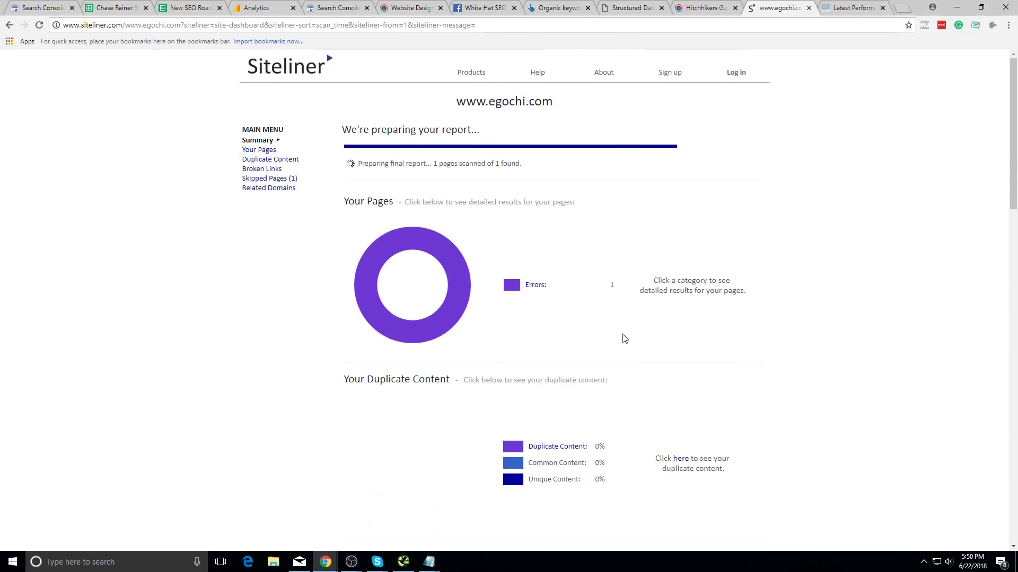
left_click(291, 161)
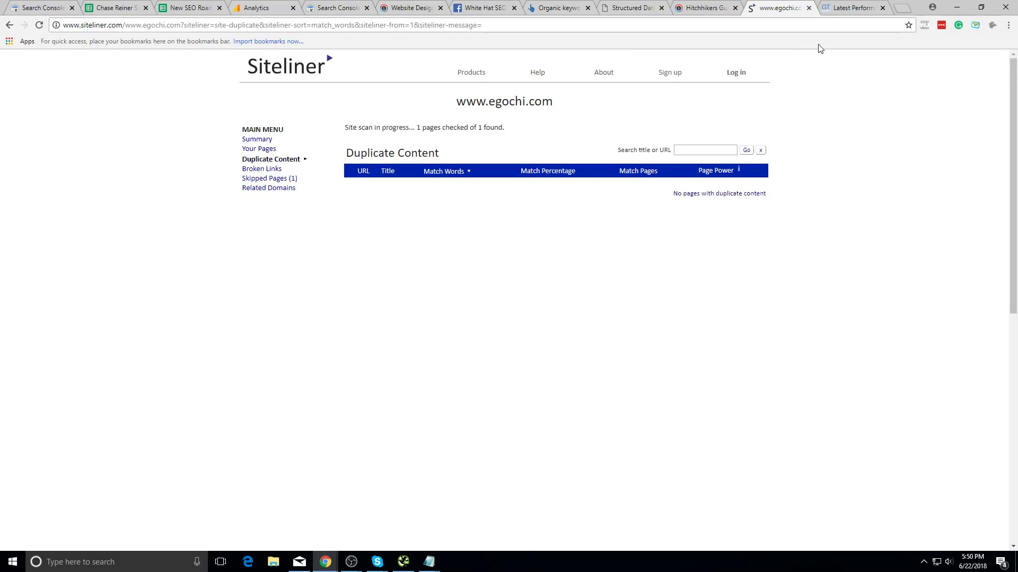
left_click(809, 8)
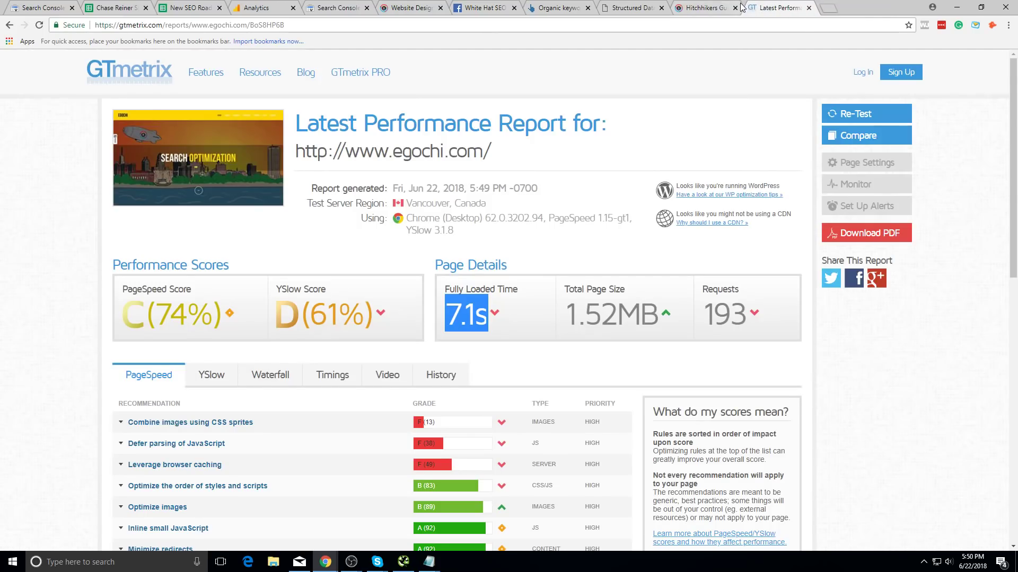
- Open the Source/Medium report under All Traffic in Google Analytics for the Egochi site
left_click(741, 6)
left_click(624, 5)
left_click(564, 8)
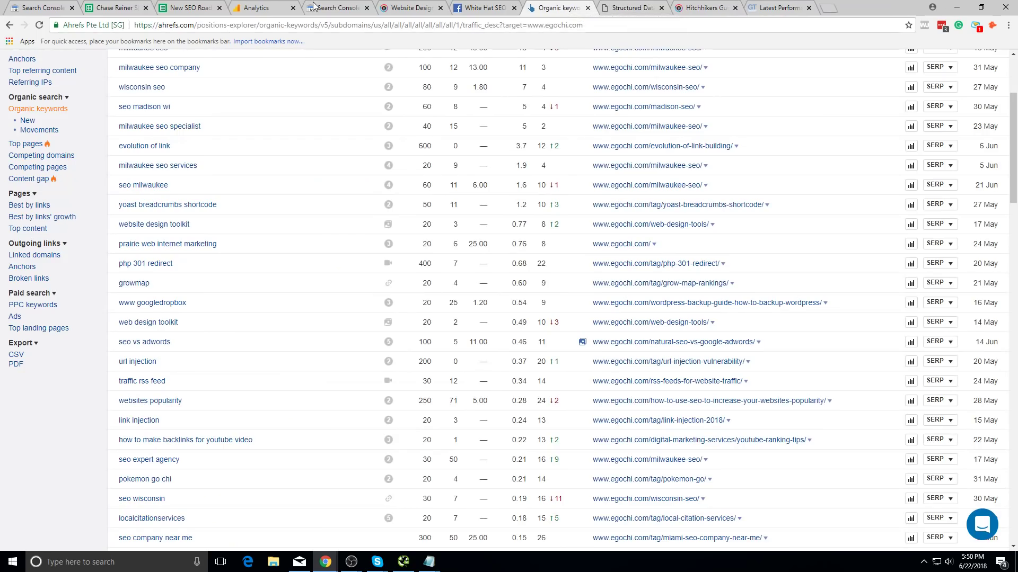
left_click(280, 5)
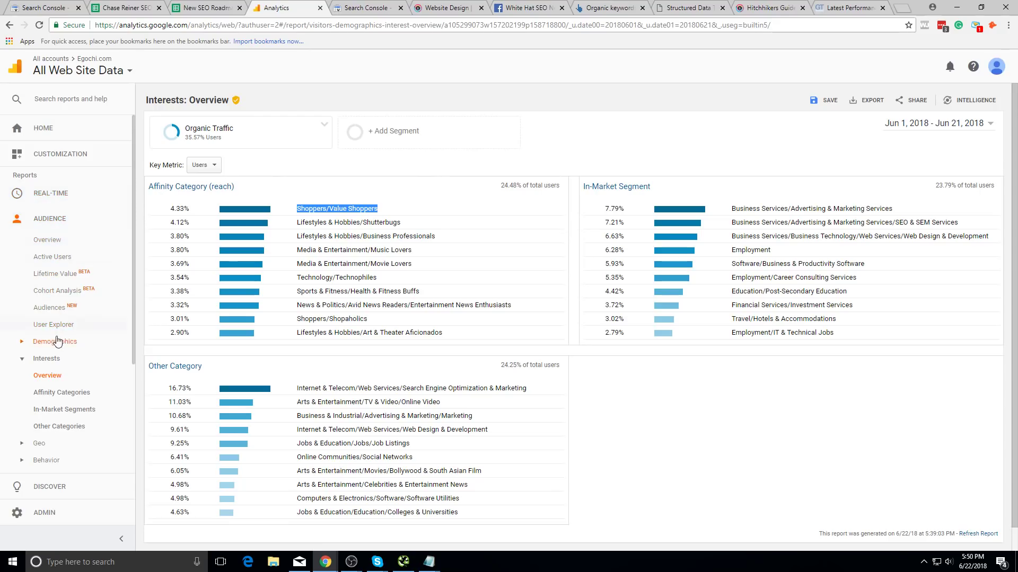
scroll(69, 344, "down", 2)
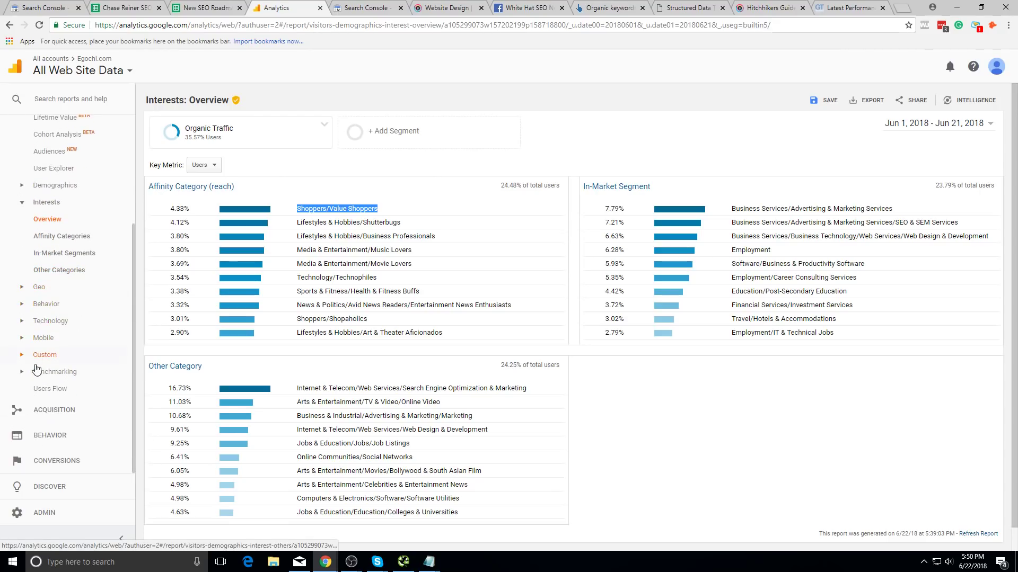
left_click(44, 416)
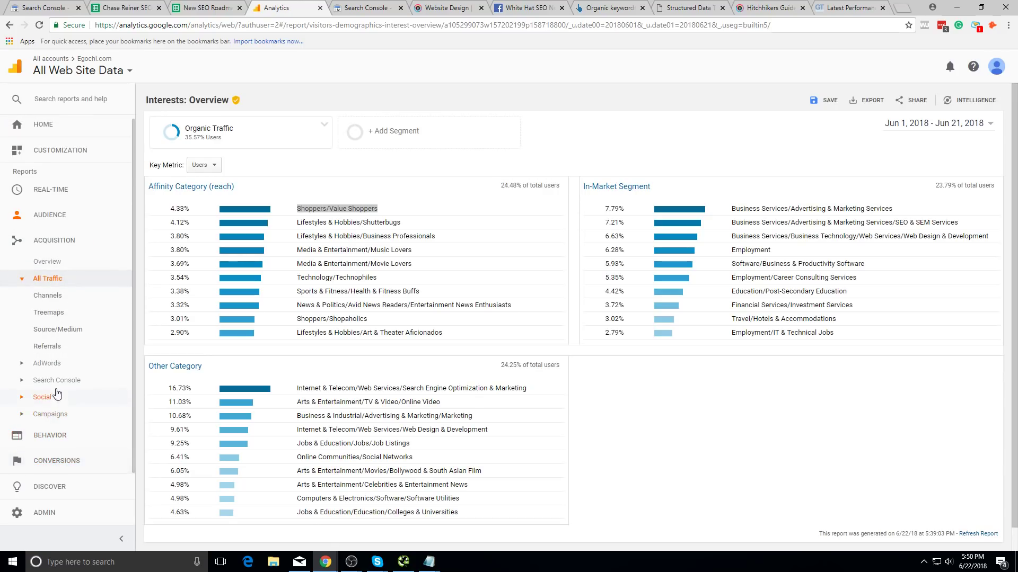
left_click(57, 342)
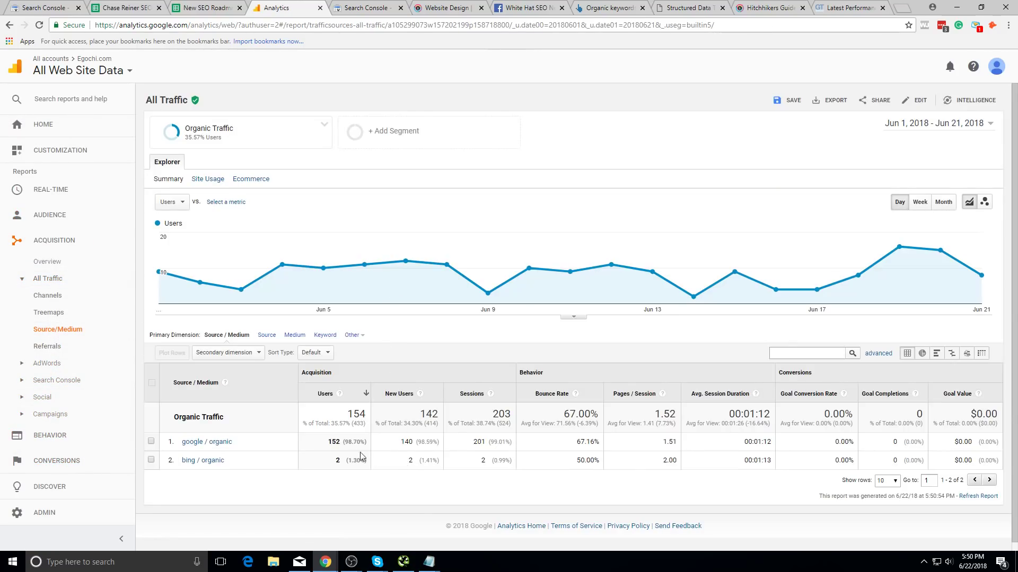
- Examine the organic user counts in the Source/Medium report for the current date range
triple_click(349, 446)
left_click(964, 136)
left_click(964, 135)
left_click(546, 173)
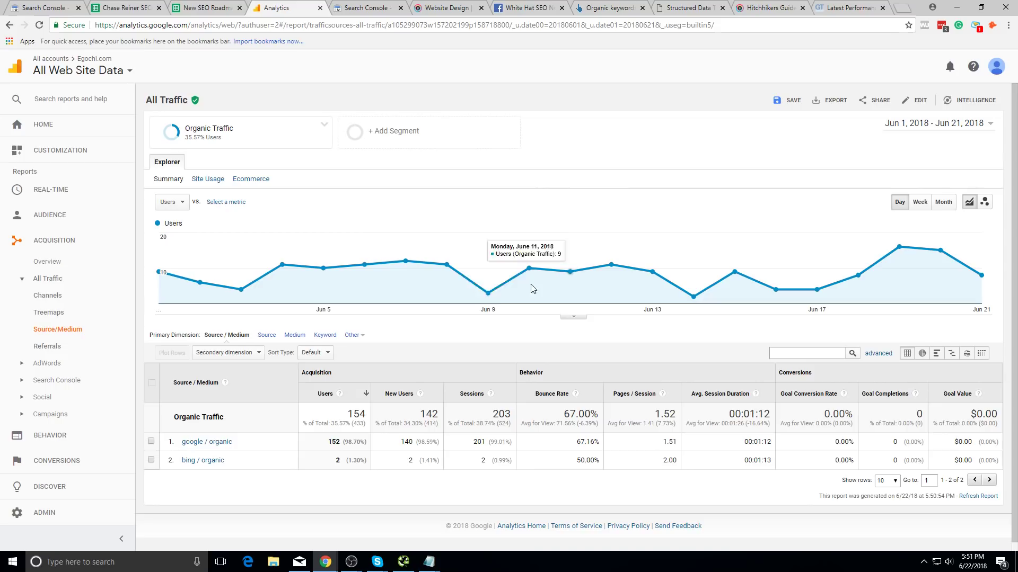
double_click(362, 419)
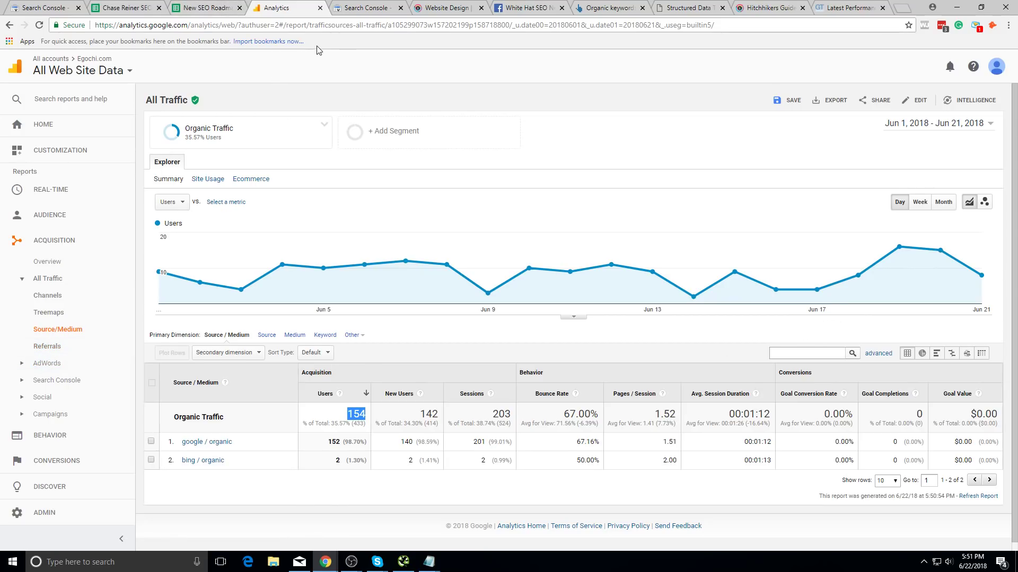
left_click(353, 8)
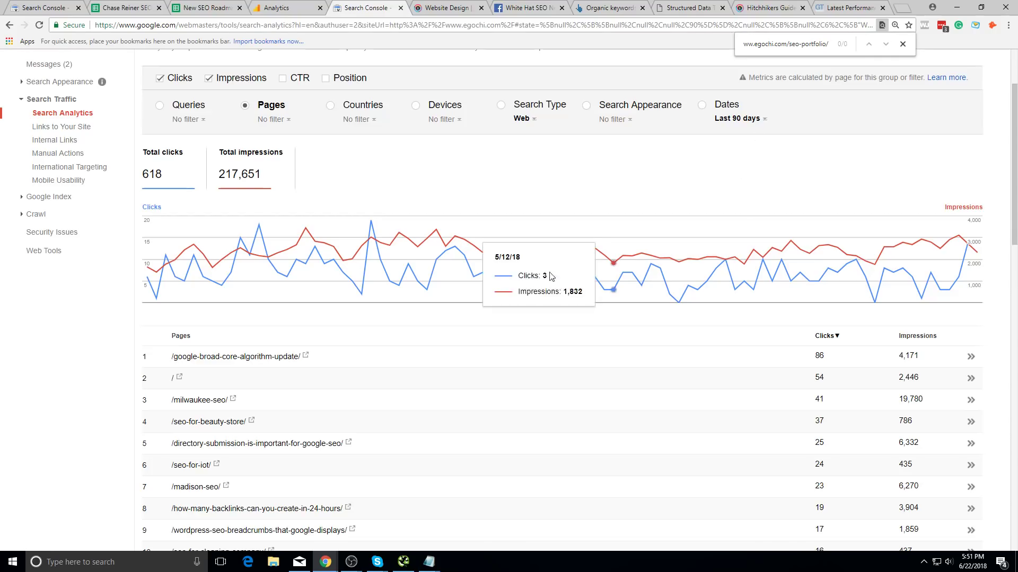
scroll(730, 116, "up", 3)
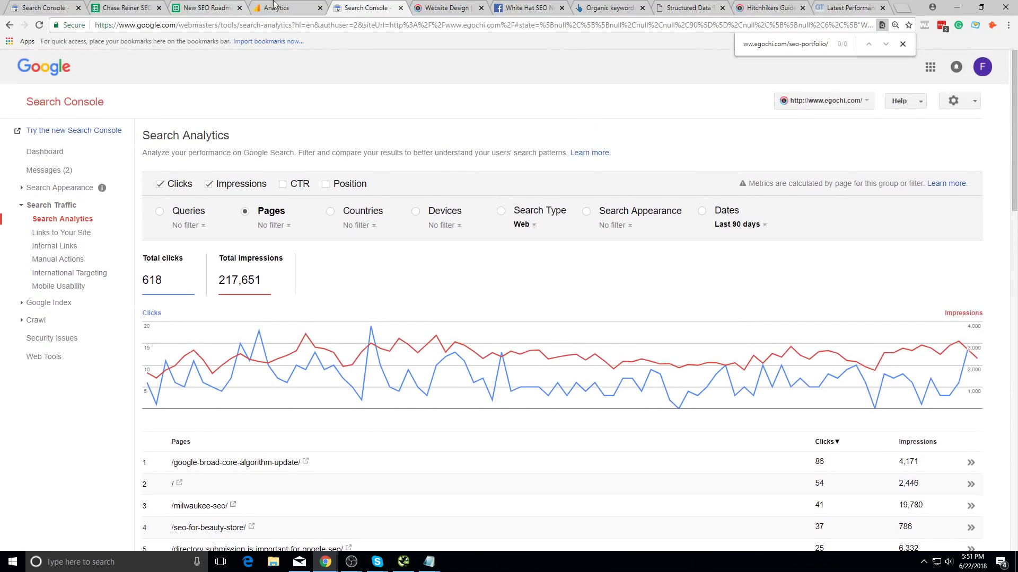
left_click(277, 8)
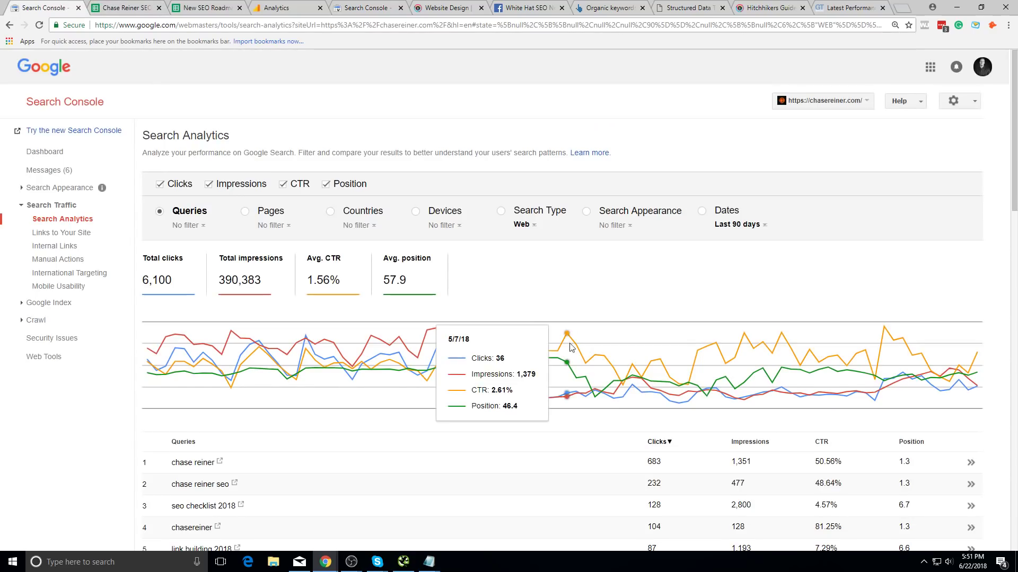
- In the other Search Console property, limit Search Analytics to clicks by turning off Impressions, Position and CTR
left_click(68, 6)
left_click(226, 187)
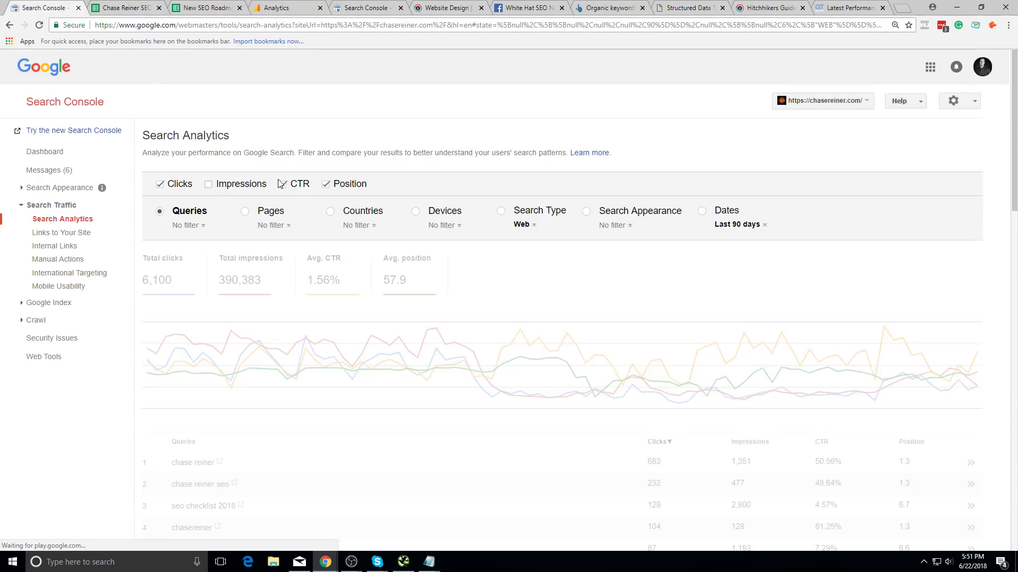
left_click(325, 185)
left_click(297, 184)
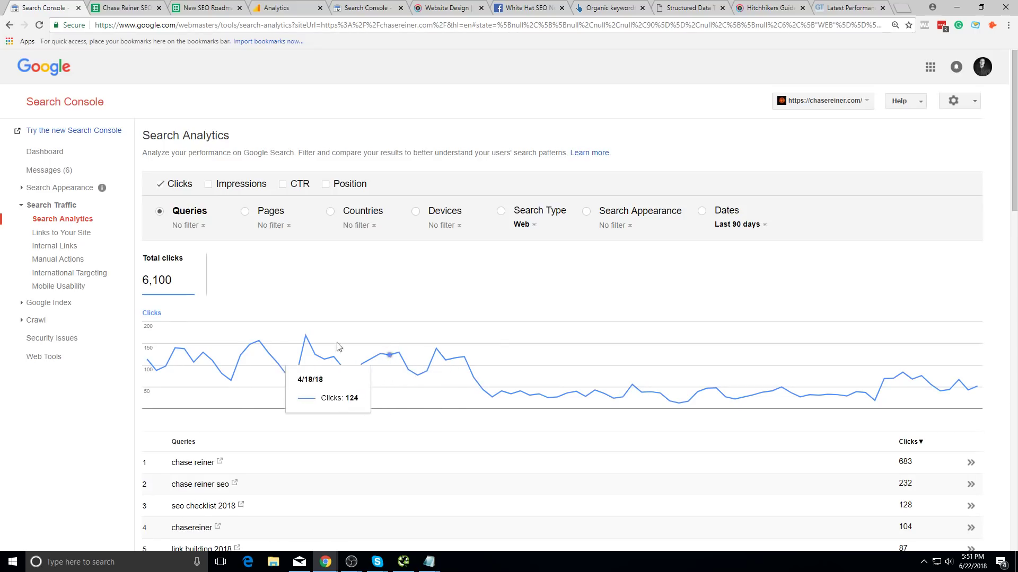
- Compare the 90-day clicks trend with impressions for the chasereiner.com property, returning to clicks only, and review its top queries
left_click(218, 183)
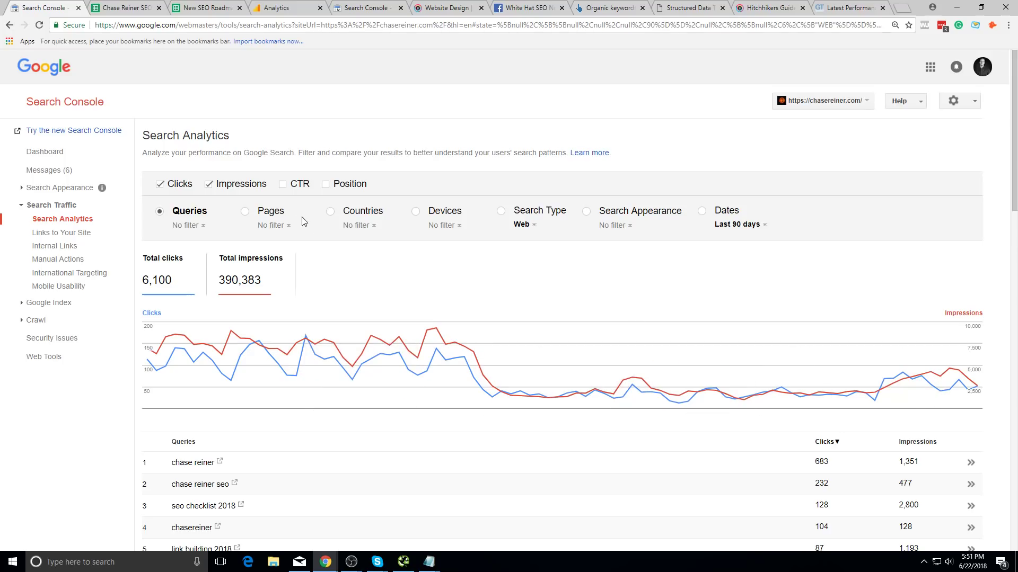
left_click(240, 185)
scroll(634, 391, "down", 5)
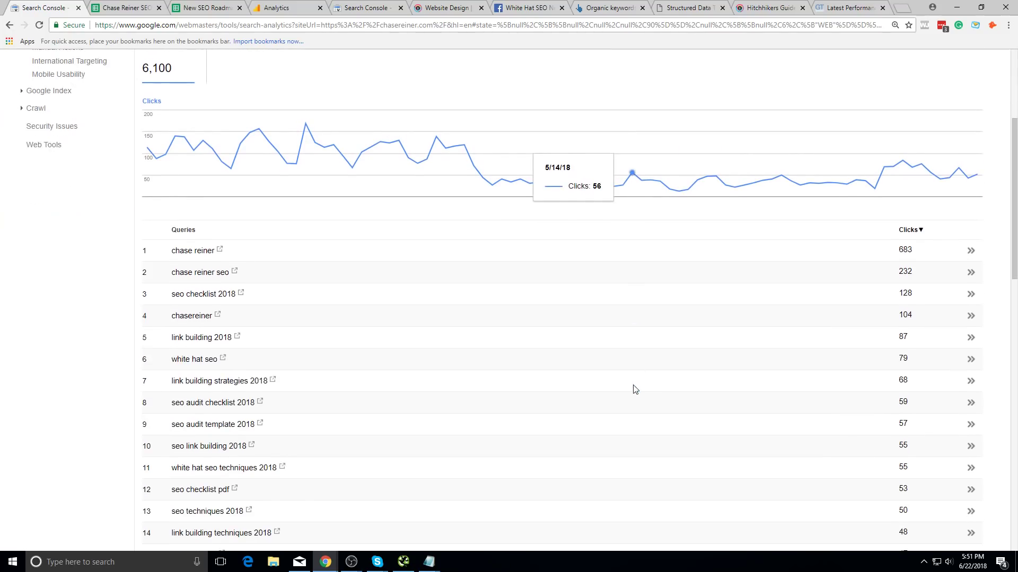
scroll(697, 380, "up", 5)
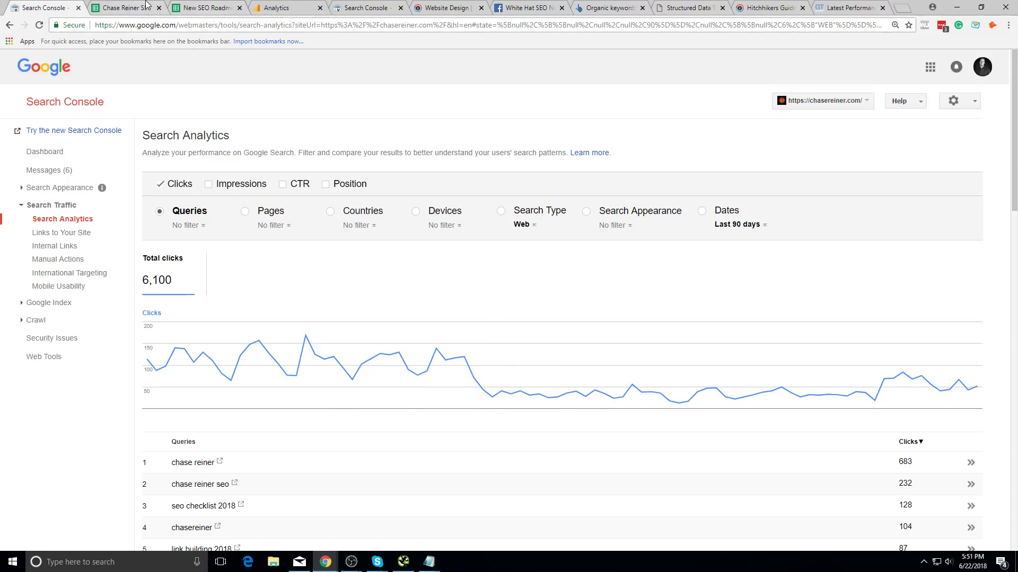
- In the New SEO Roadmap spreadsheet, mark all three Content Related Issues, from Exact Page Duplicates to Thin Content Pages, with status x
left_click(209, 7)
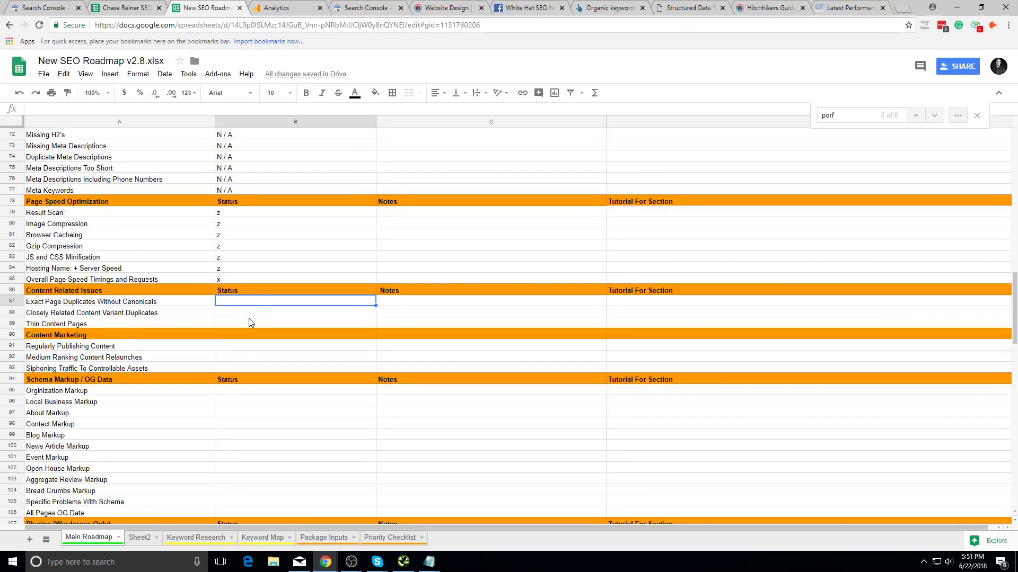
left_click(135, 6)
left_click(195, 4)
type("x")
key("Return")
type("x")
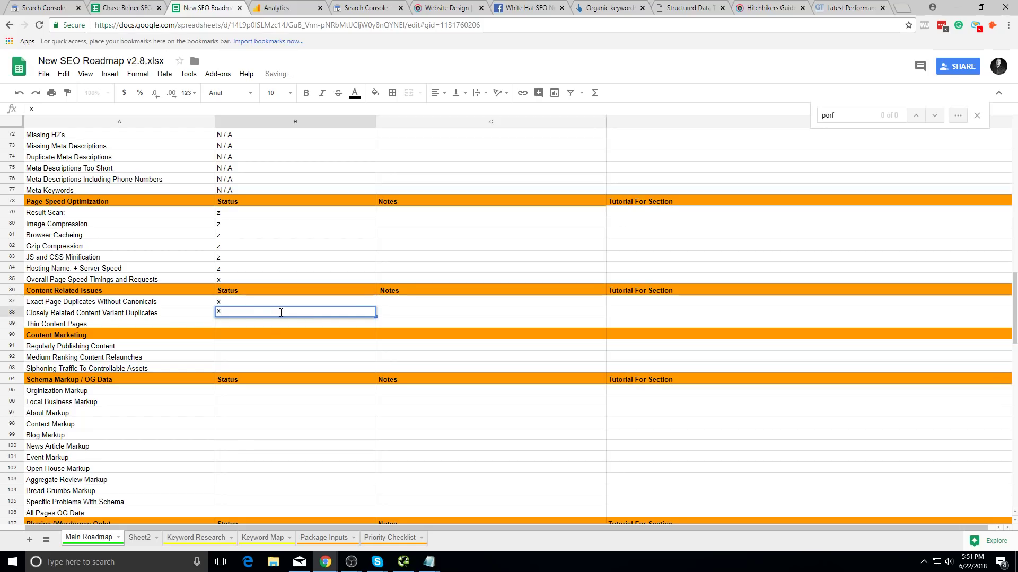
key("BackSpace")
key("Tab")
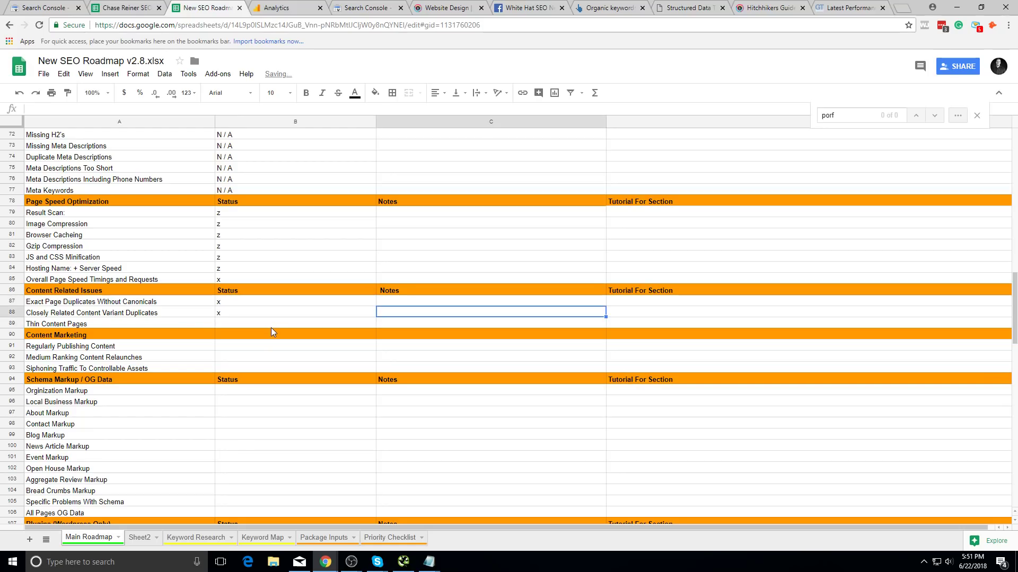
key("Return")
type("x")
- Under Content Marketing, mark Regularly Publishing Content and Medium Ranking Content Relaunches as x, and Siphoning Traffic To Controllable Assets as z
left_click(274, 350)
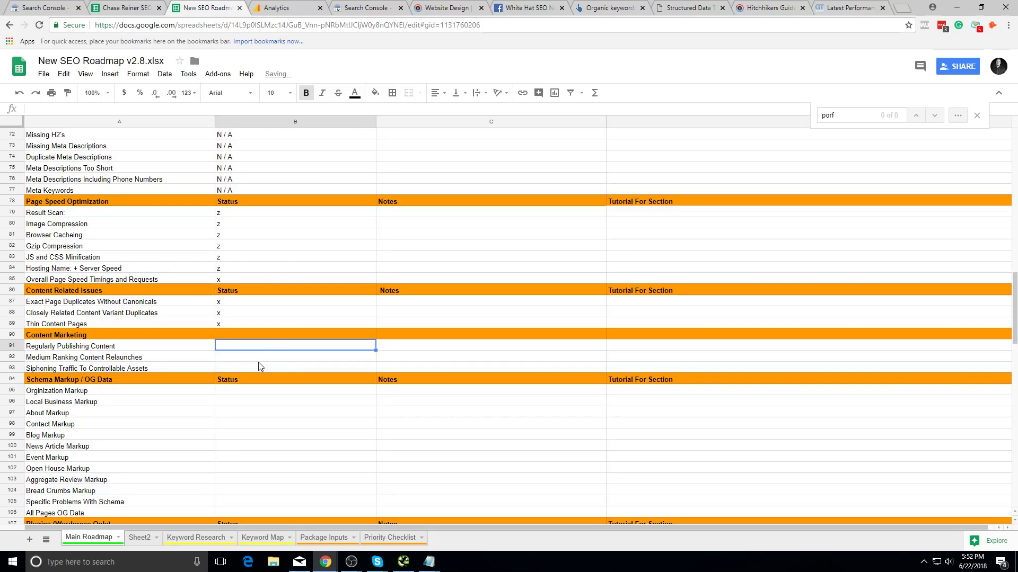
type("x")
key("Return")
type("x")
key("Return")
type("x")
key("Return")
key("Down")
scroll(260, 360, "down", 3)
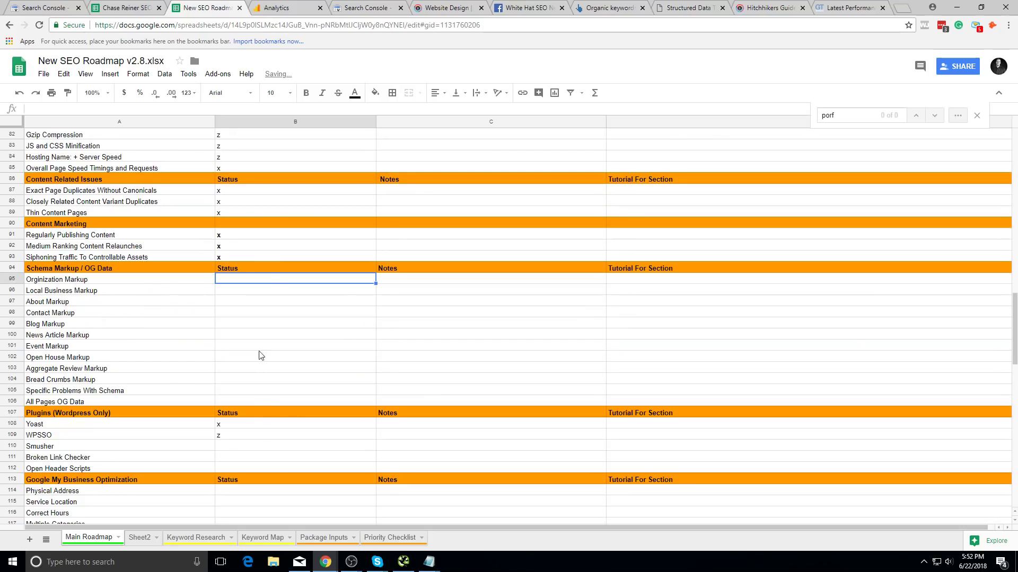
left_click(254, 257)
type("z")
- Mark the organization markup row as z with the note "just for home page"
left_click(218, 356)
left_click(220, 290)
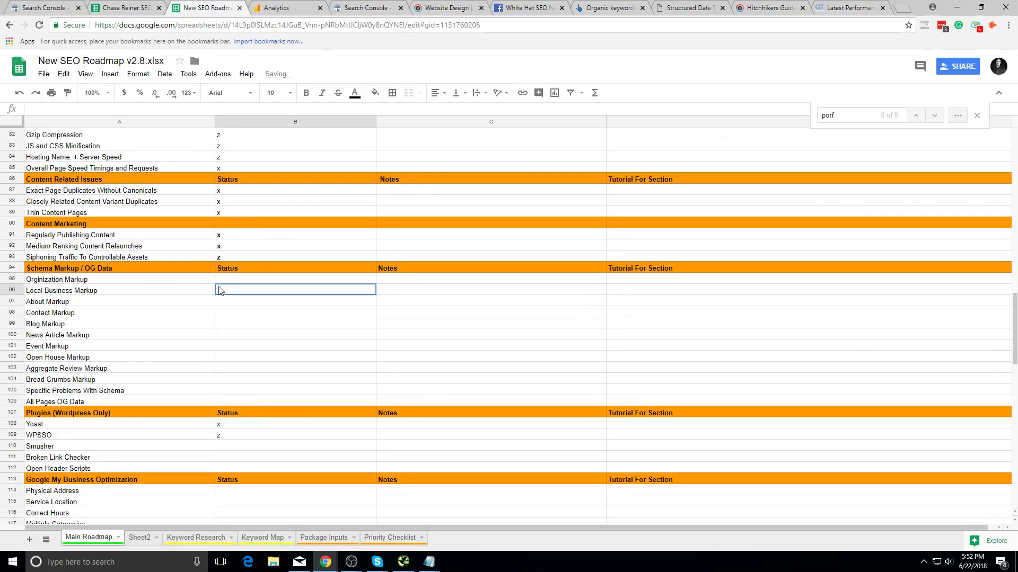
left_click(226, 281)
type("z")
left_click(437, 280)
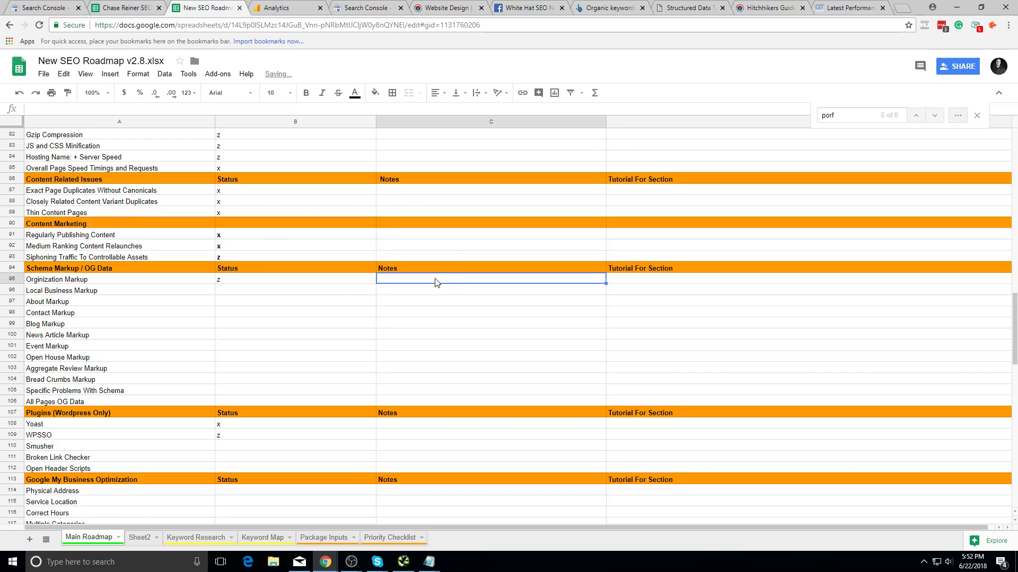
type("ho")
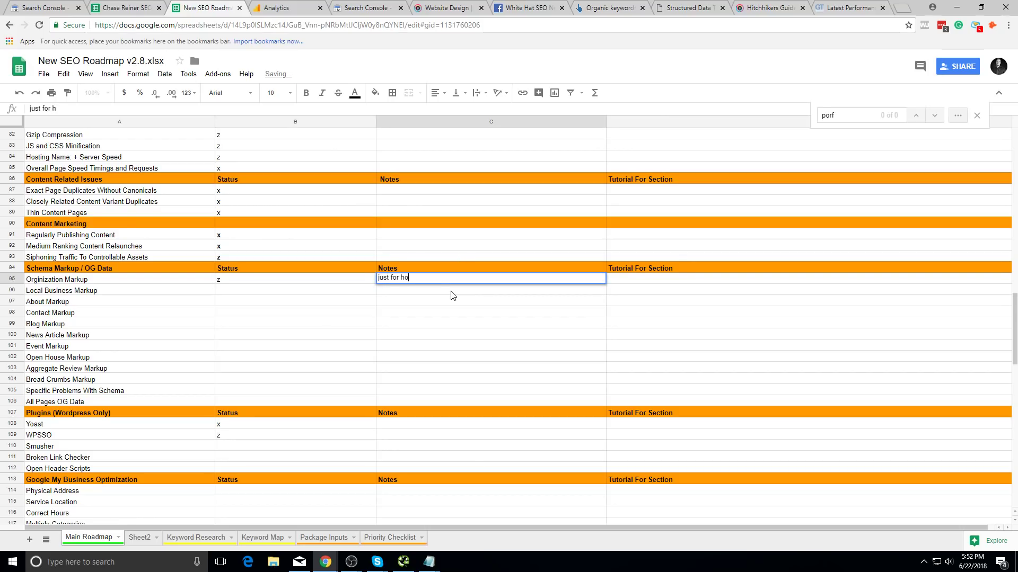
type("me page")
- Mark Local Business Markup as z and add the note "location pages"
left_click(363, 293)
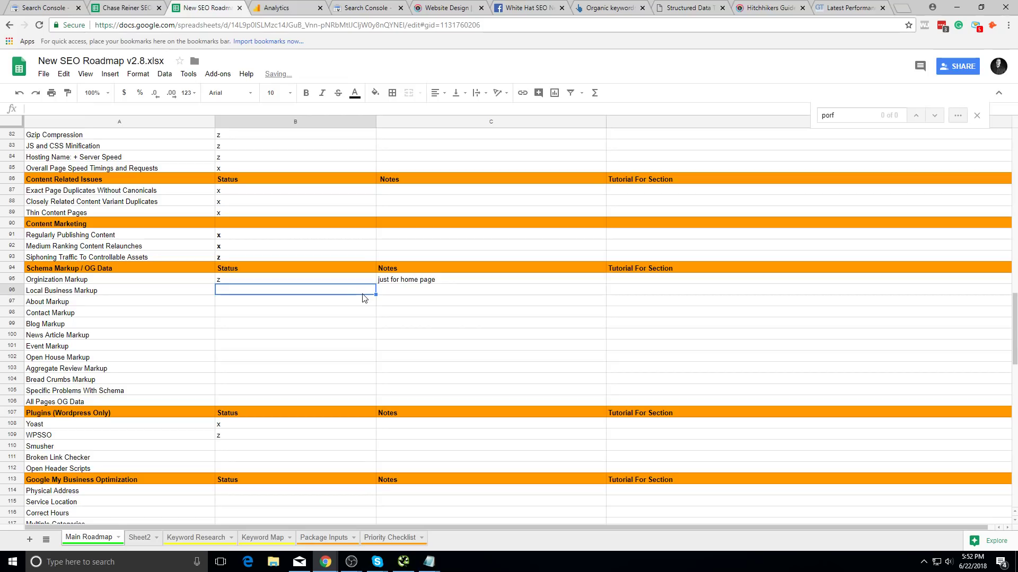
type("z")
left_click(403, 295)
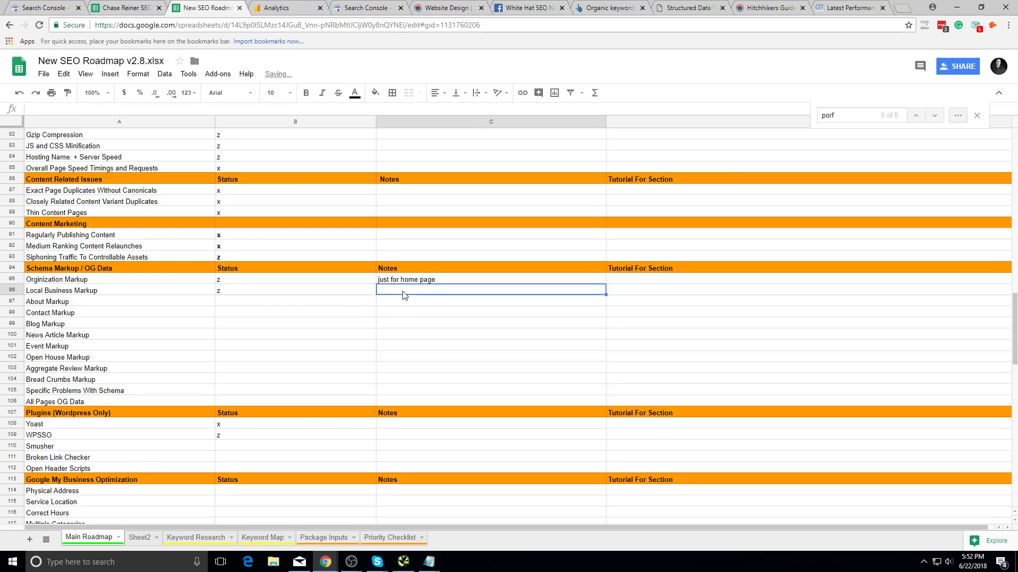
type("loa")
key("BackSpace")
type("cta")
type("ion page")
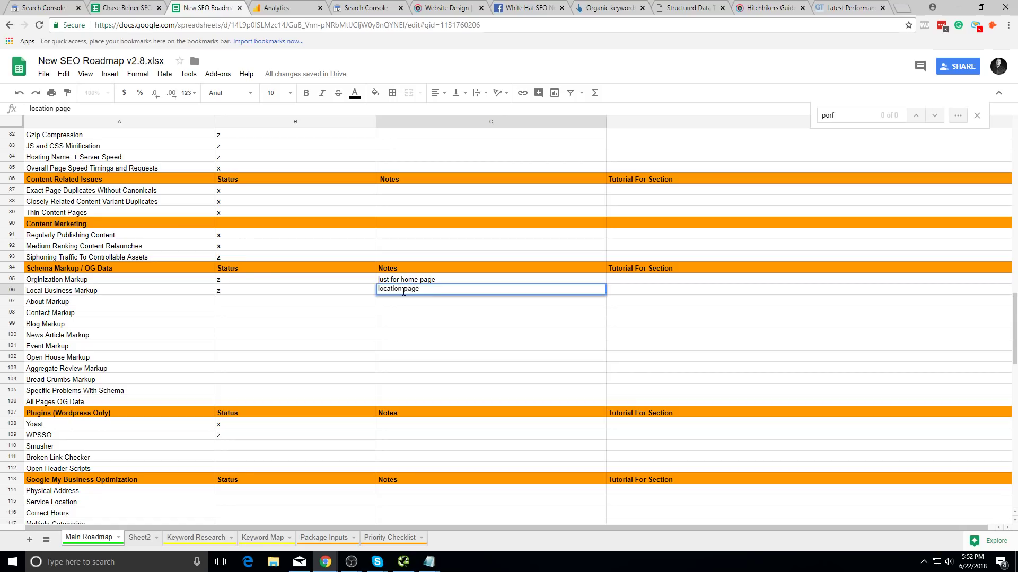
type("s")
- Set the status of Contact Markup, About Markup and Blog Markup to z
left_click(366, 313)
type("z")
left_click(326, 302)
type("z")
left_click(297, 360)
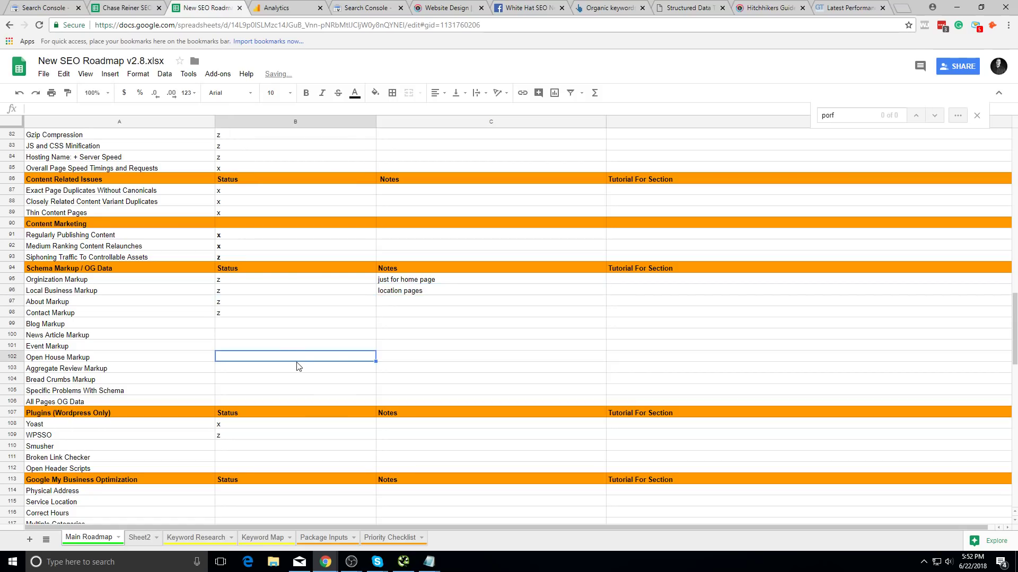
left_click(283, 324)
type("z")
left_click(311, 356)
- Run the Structured Data Testing Tool on Egochi's hitchhikers-guide-to-linkless-seo post and examine the detected Article markup
left_click(767, 8)
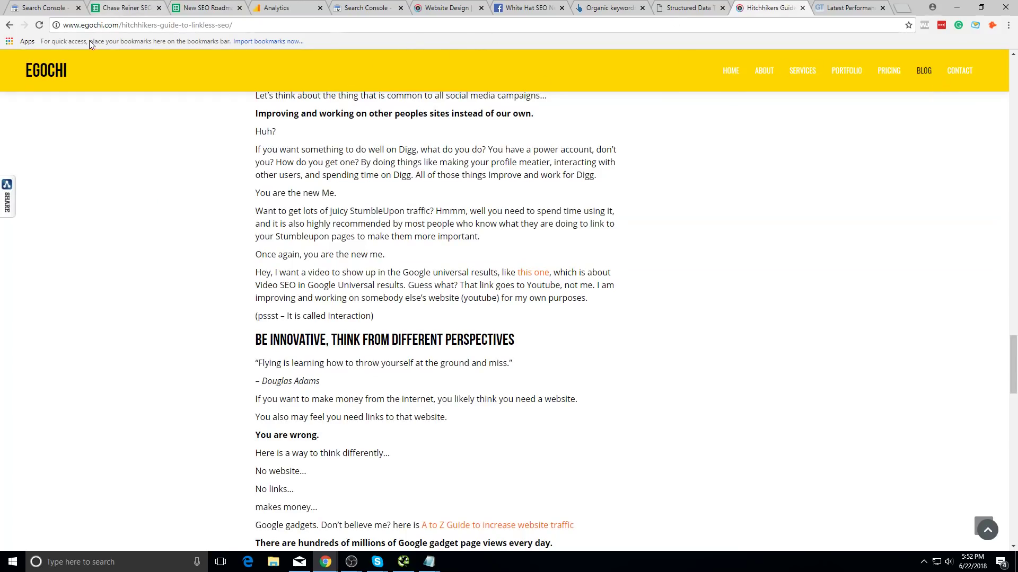
left_click(140, 26)
key("ctrl+c")
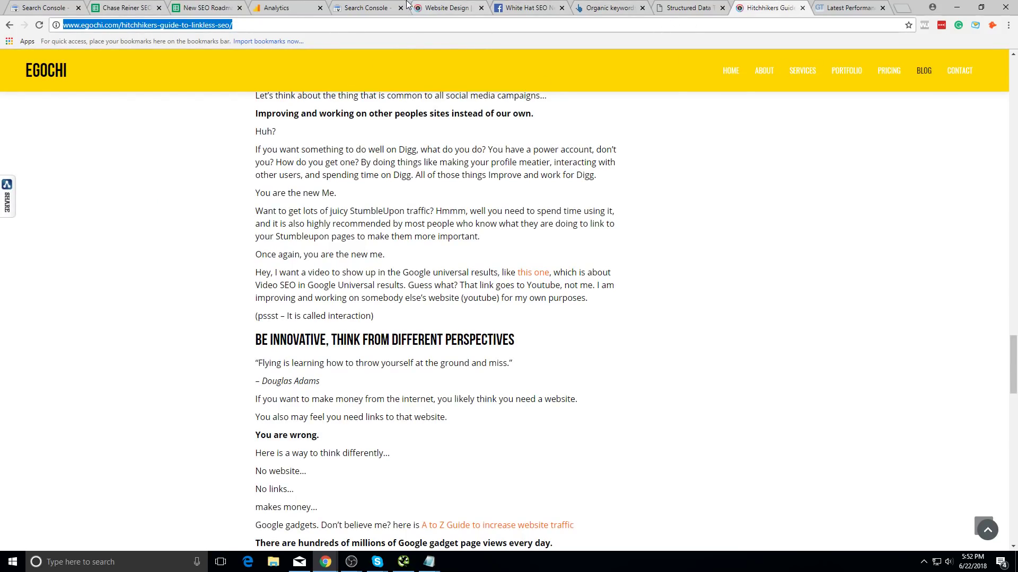
left_click(686, 8)
left_click(932, 102)
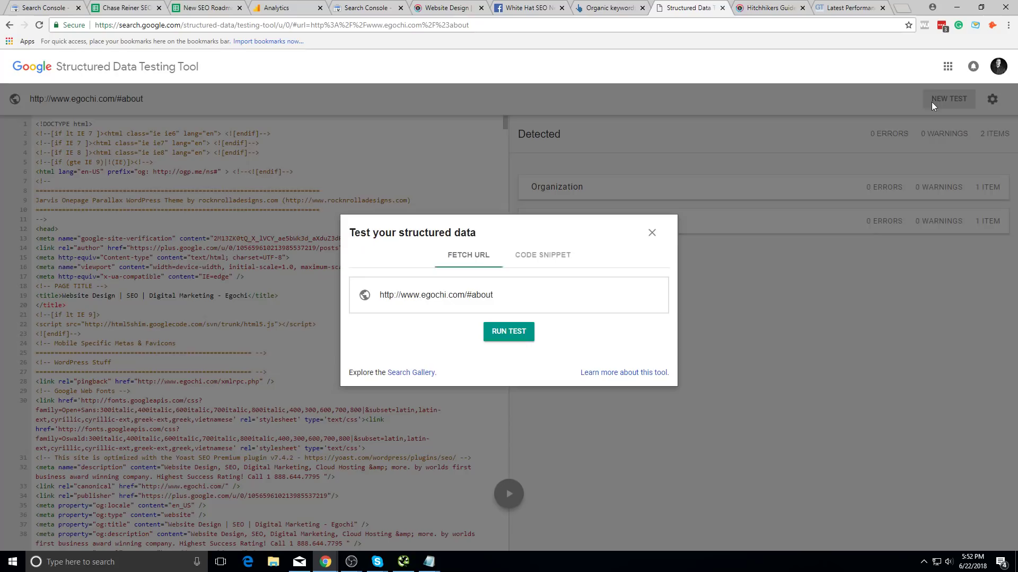
triple_click(509, 286)
key("ctrl+v")
left_click(508, 332)
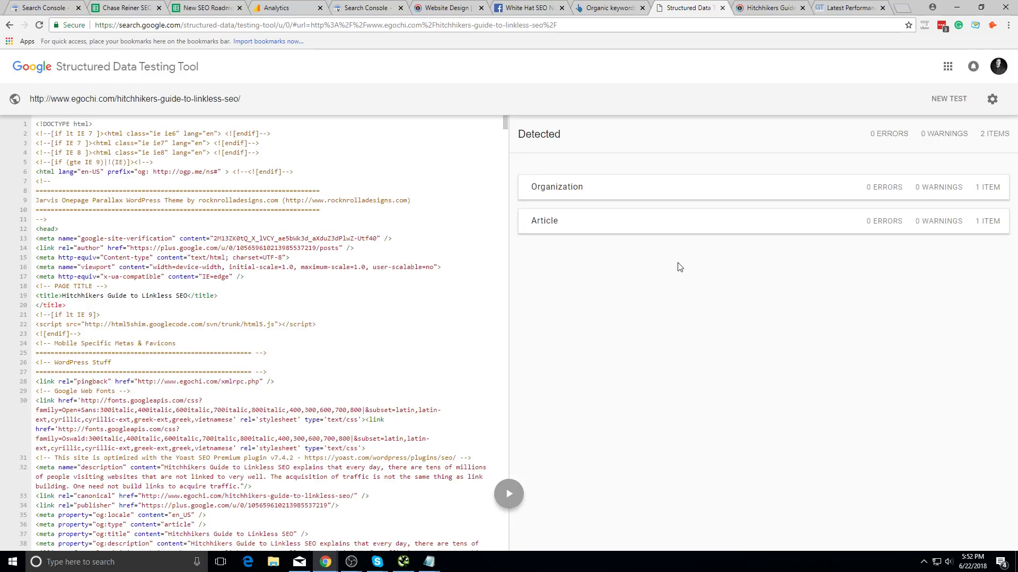
left_click(552, 223)
scroll(775, 334, "down", 3)
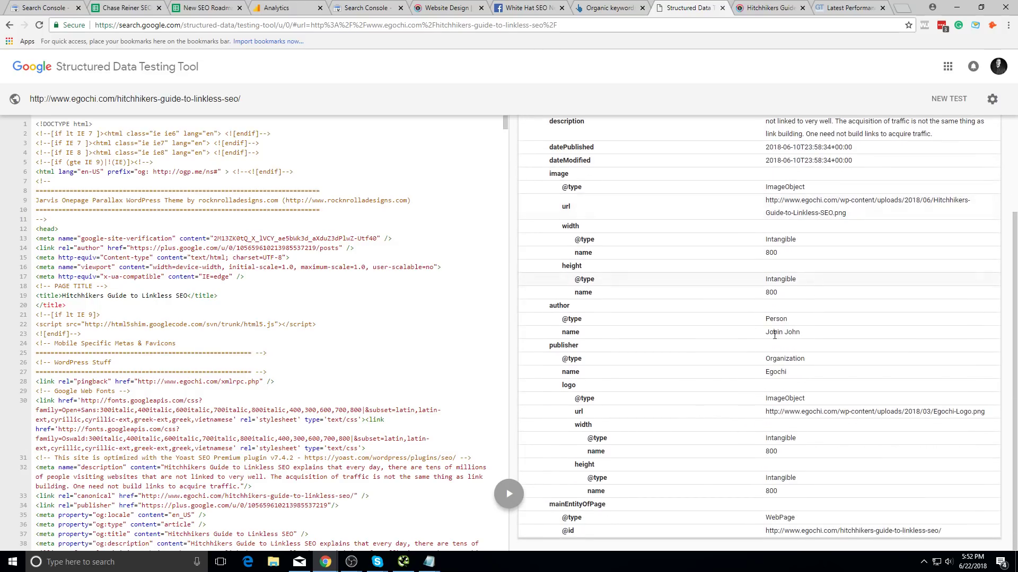
- Back in the New SEO Roadmap, set Blog, News Article, Event, Open House and Aggregate Review Markup to status x
left_click(381, 25)
left_click(363, 8)
left_click(188, 6)
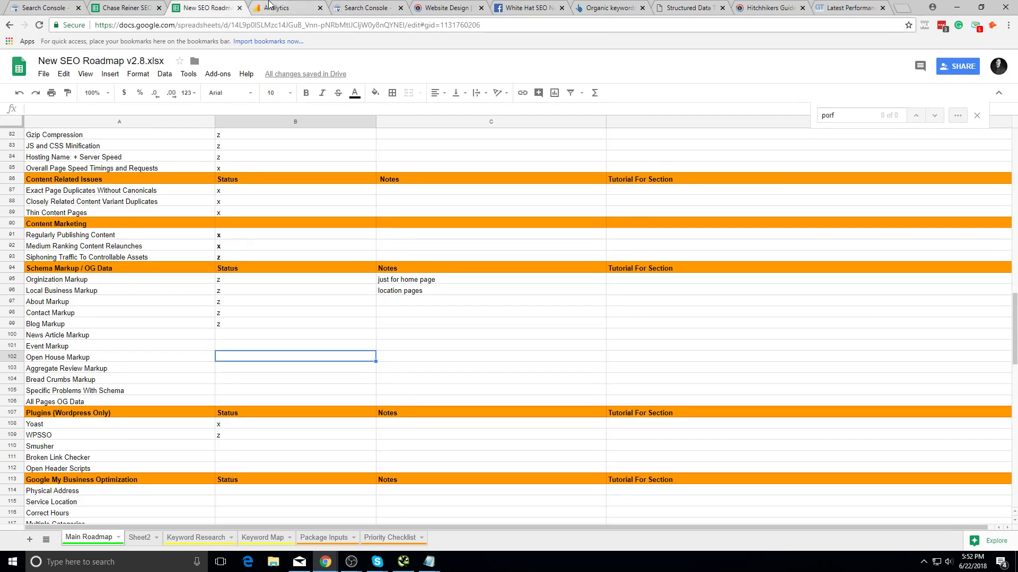
left_click(258, 337)
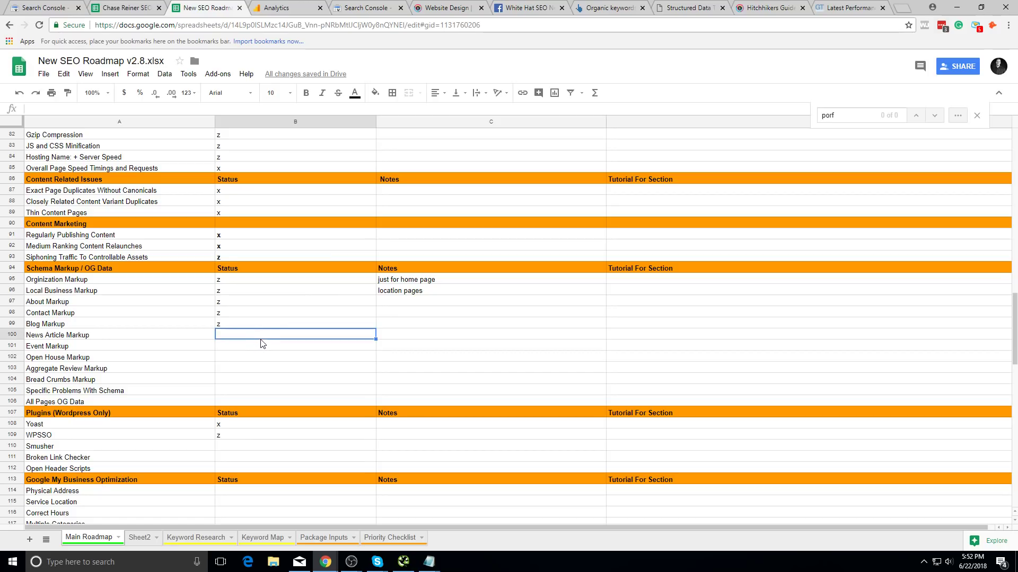
left_click(258, 327)
type("x")
key("Return")
type("x")
key("Return")
type("x")
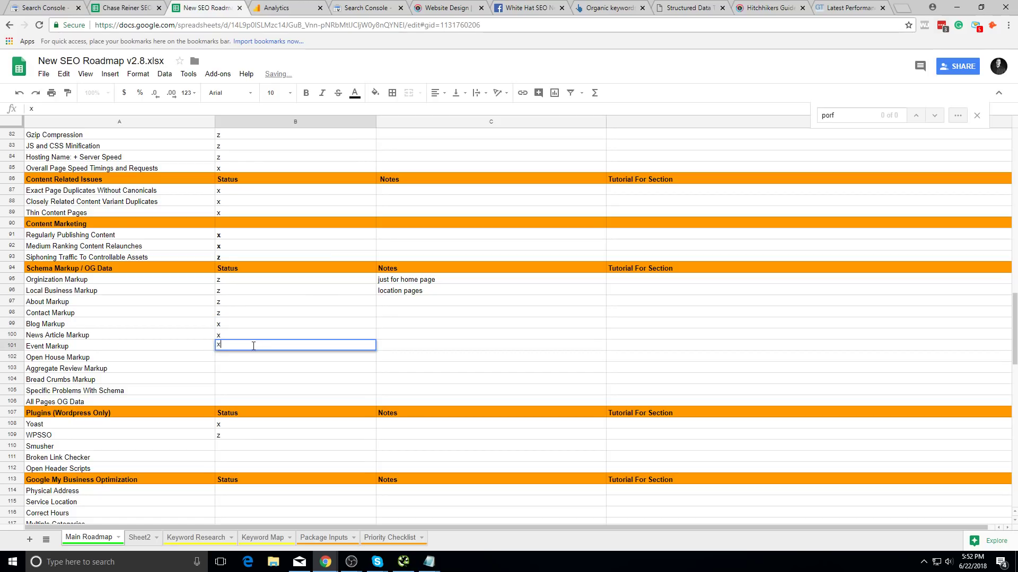
key("Return")
type("x")
key("Return")
type("x")
key("Return")
- Mark Bread Crumbs Markup as z, Specific Problems With Schema as x and All Pages OG Data as z
type("z")
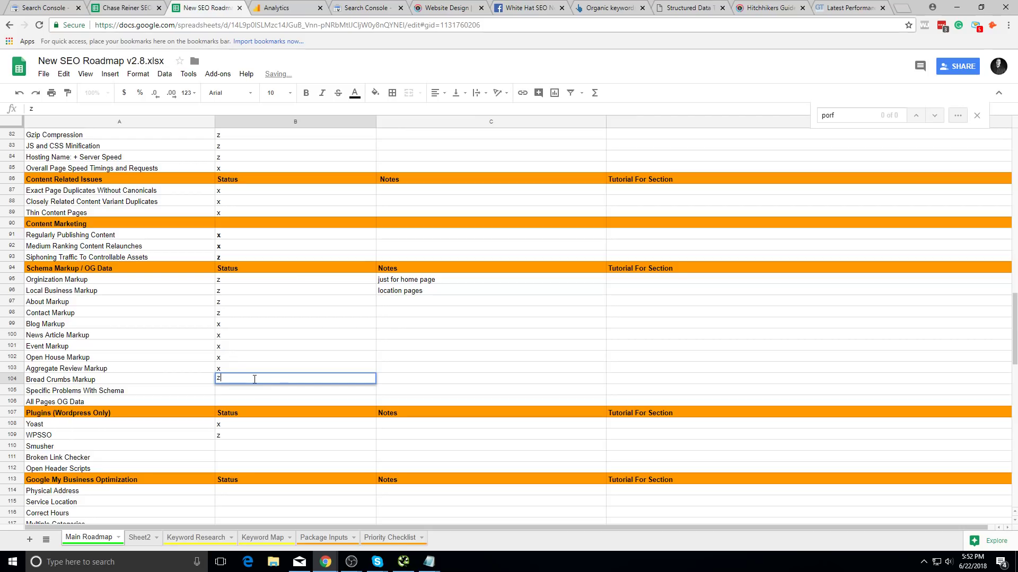
key("Return")
type("x")
key("Return")
type("z")
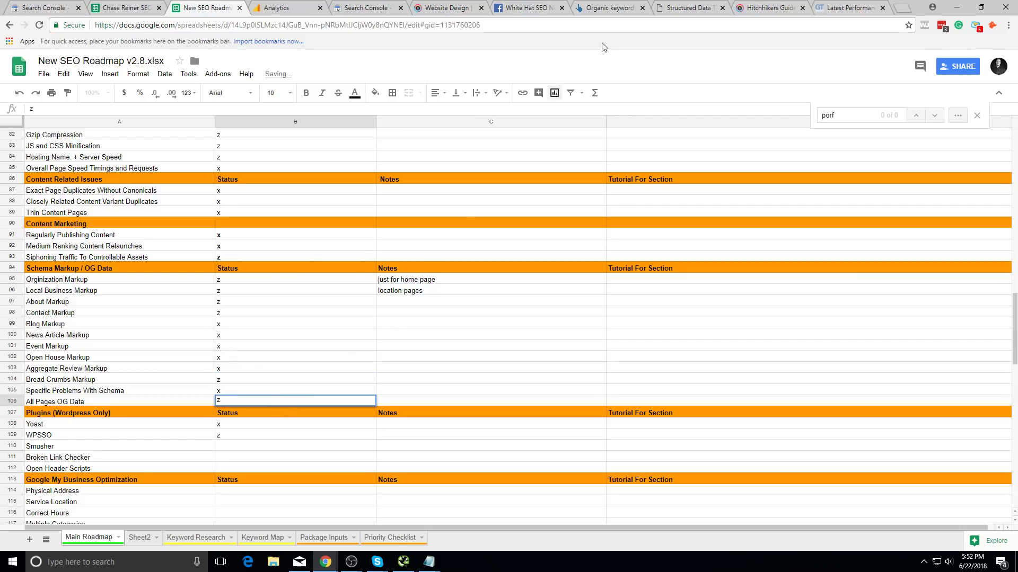
left_click(493, 379)
- In the WordPress plugins section, mark Smusher and Broken Link Checker as z and Open Header Scripts as x
scroll(422, 357, "down", 4)
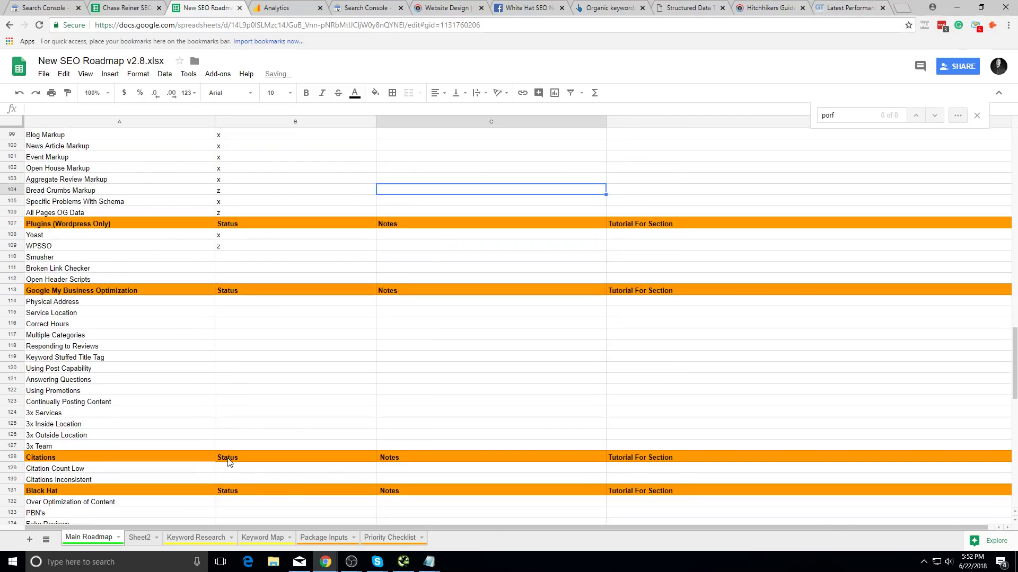
scroll(223, 445, "down", 5)
scroll(275, 310, "up", 6)
left_click(273, 280)
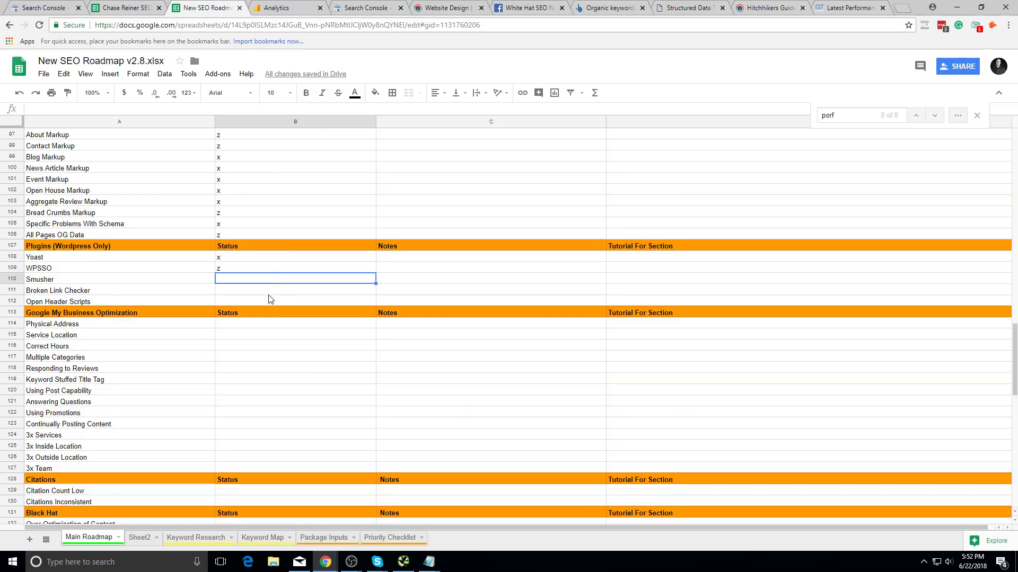
type("z")
key("Return")
type("z")
key("Return")
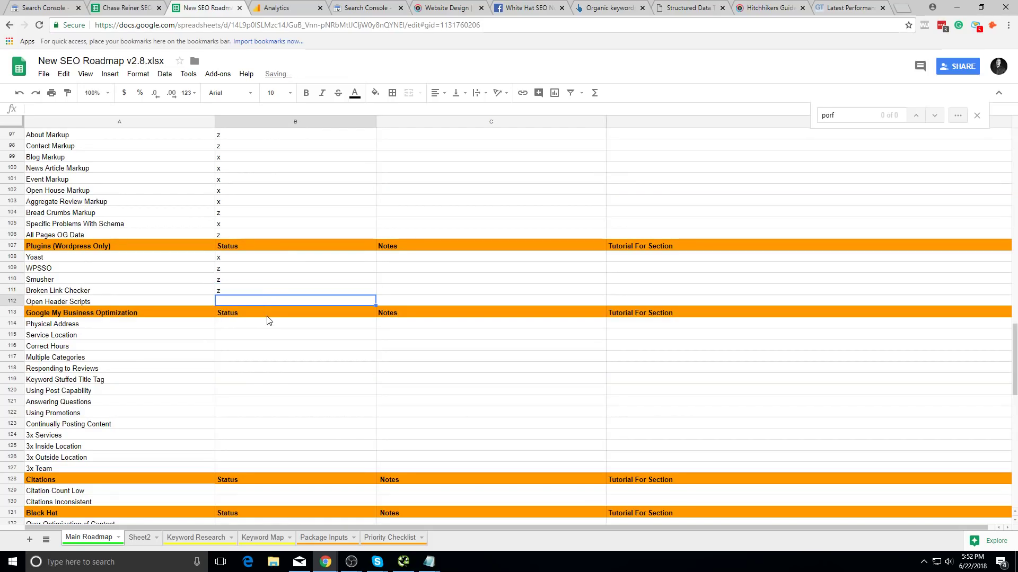
type("x")
- Look over the remaining roadmap sections, from Google My Business Optimization down to Search Console and Requests For Client
left_click(260, 380)
left_click(243, 301)
left_click(236, 358)
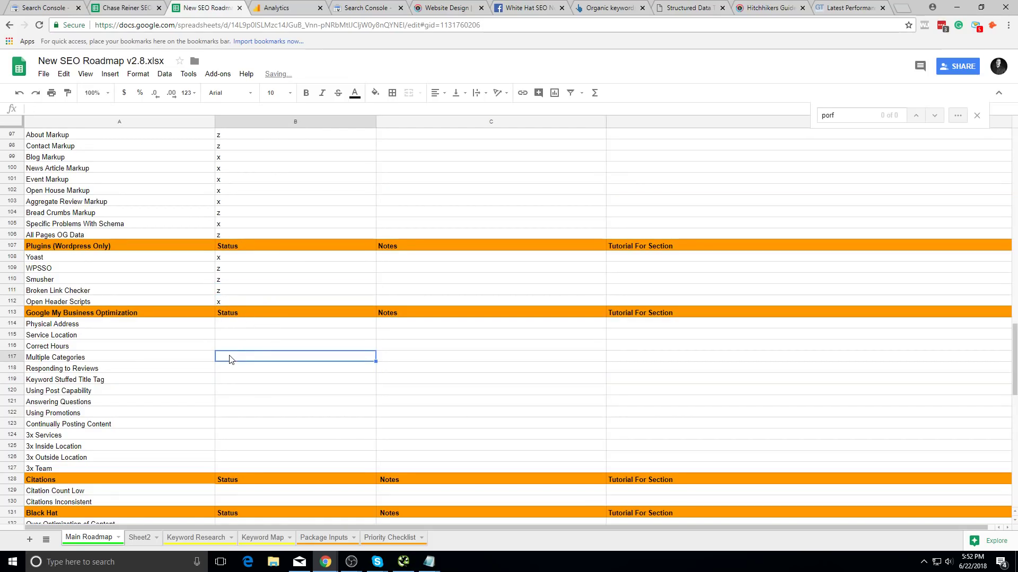
scroll(229, 323, "down", 2)
left_click_drag(231, 320, 229, 382)
scroll(198, 325, "down", 10)
scroll(189, 304, "down", 4)
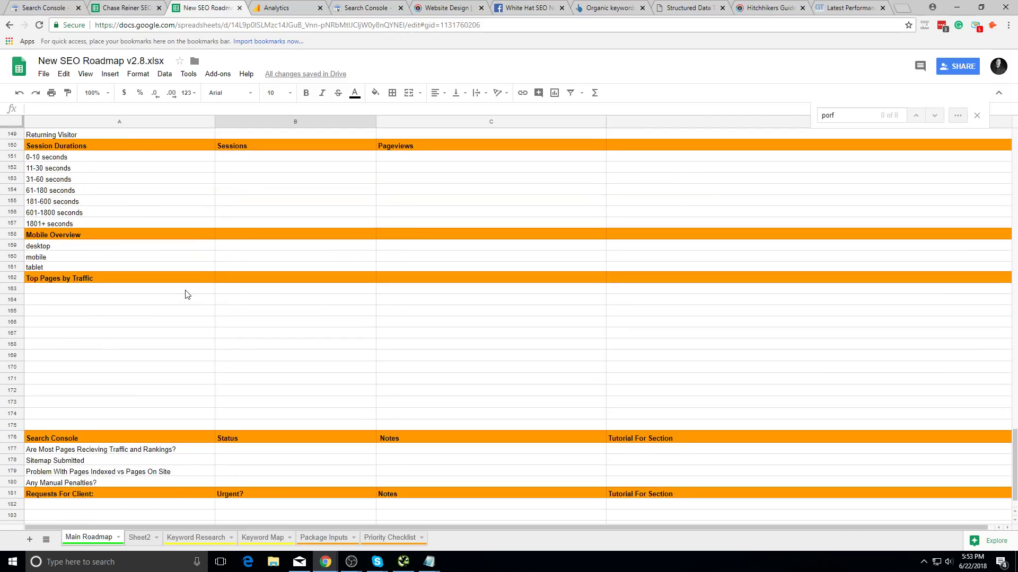
scroll(187, 293, "up", 3)
scroll(180, 277, "down", 4)
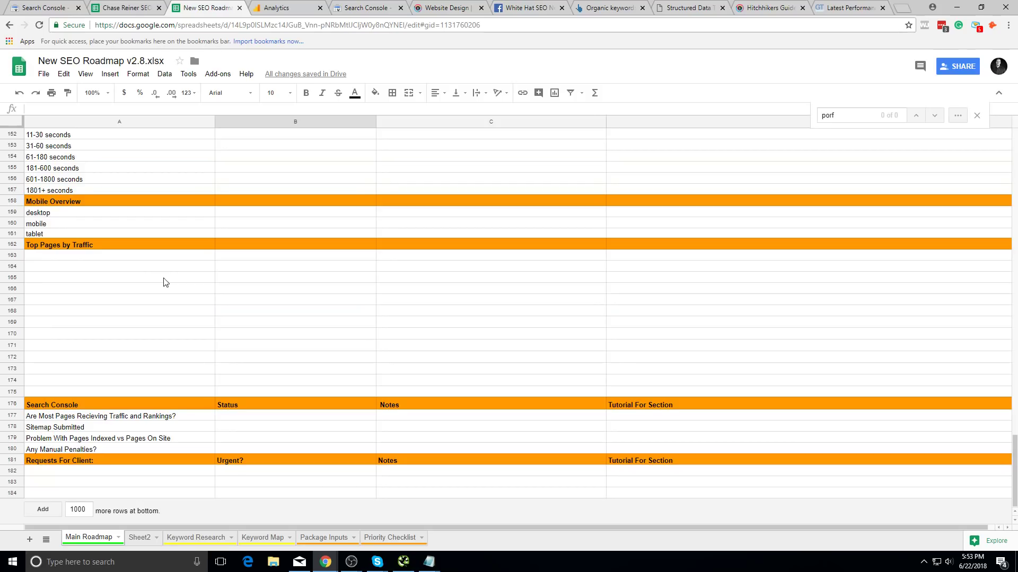
left_click_drag(220, 471, 158, 240)
- Duplicate the Main Roadmap sheet within the spreadsheet
scroll(231, 285, "up", 15)
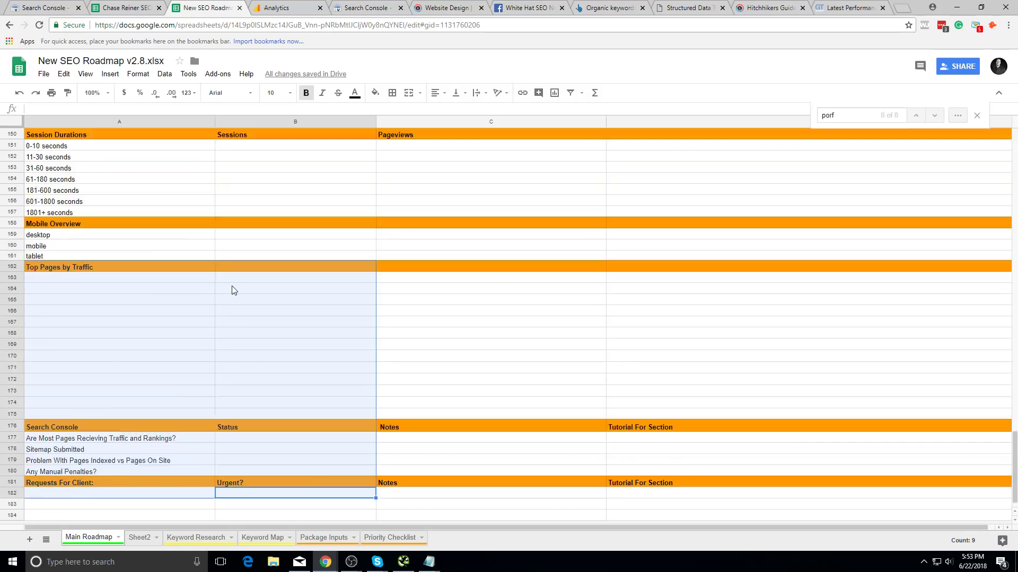
scroll(503, 267, "up", 20)
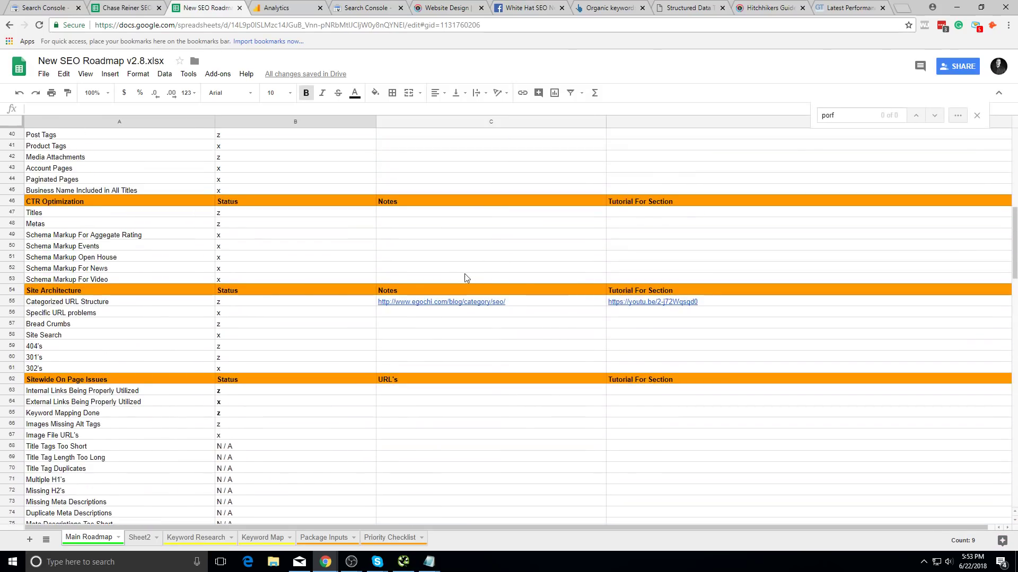
left_click(120, 538)
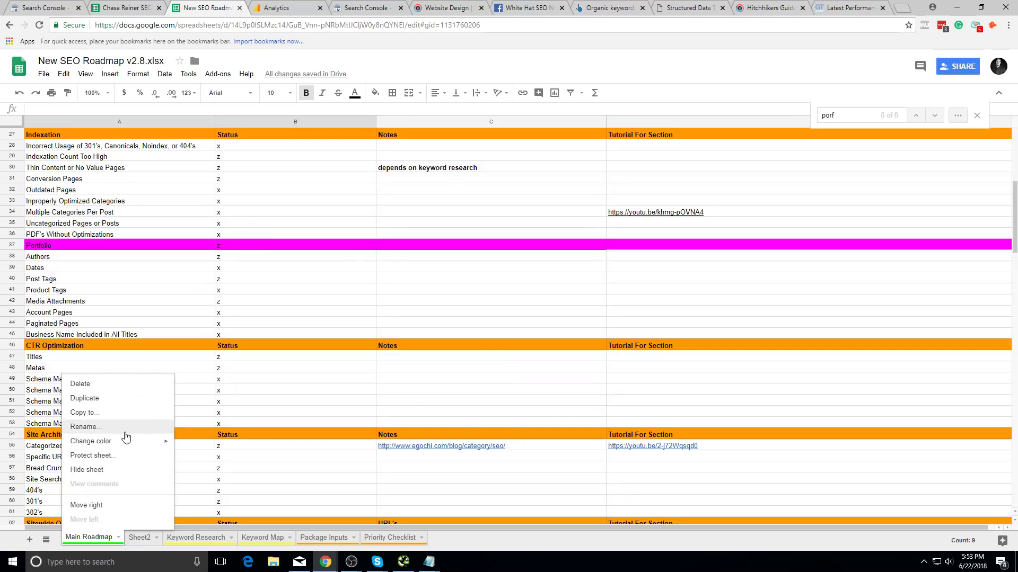
left_click(113, 399)
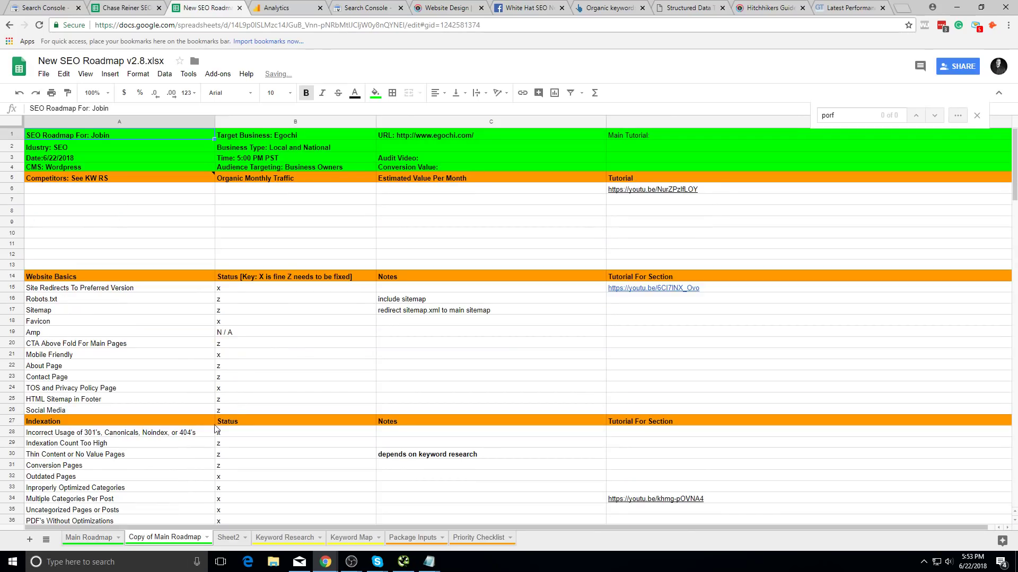
- Sort the duplicated Main Roadmap sheet by its status column from Z to A and check the reordered items
left_click(370, 126)
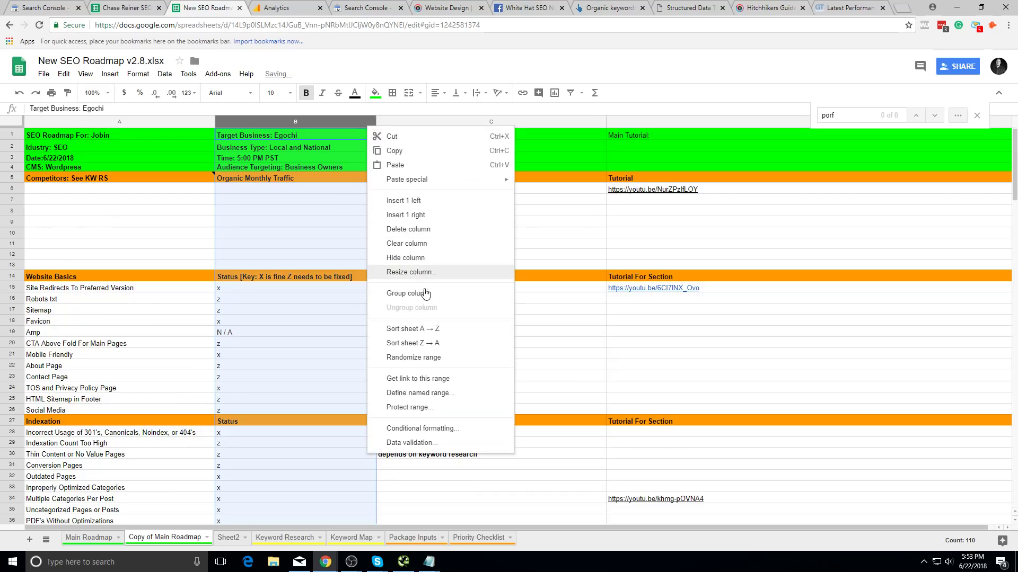
left_click(419, 341)
left_click(408, 269)
scroll(408, 269, "down", 4)
scroll(405, 270, "up", 2)
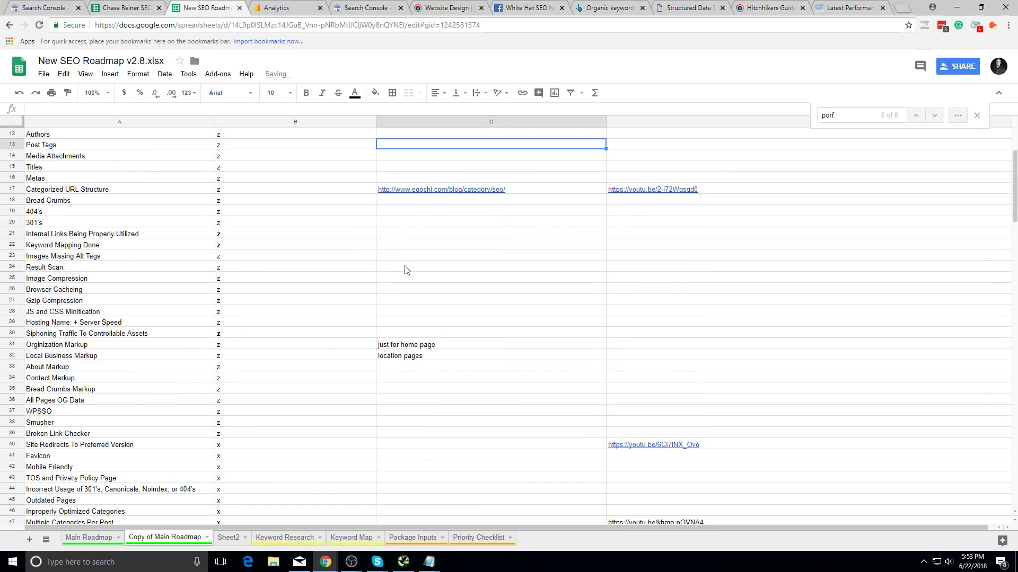
scroll(329, 297, "down", 4)
scroll(330, 296, "up", 4)
scroll(355, 288, "up", 4)
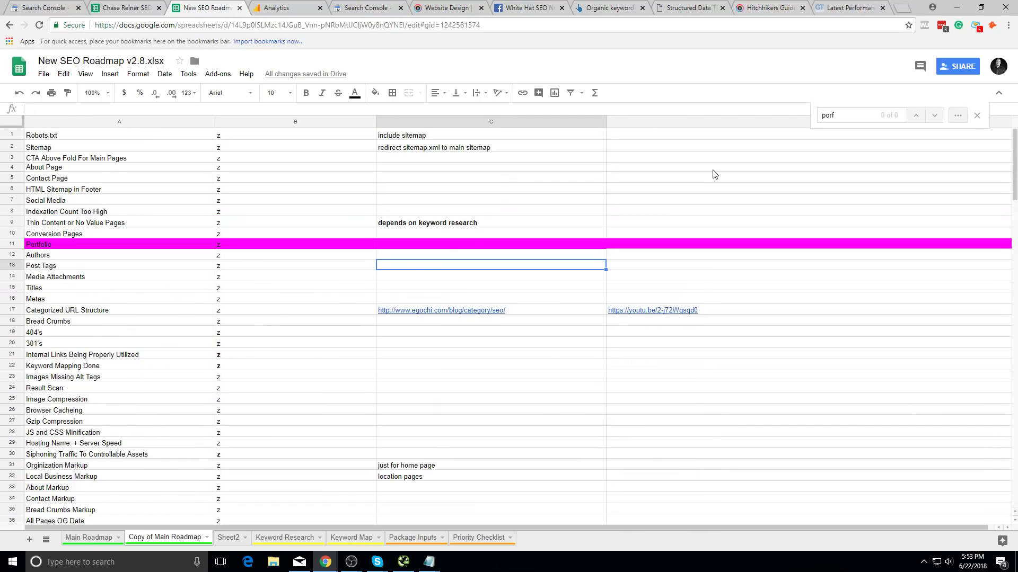
- Select the Portfolio row in the sorted roadmap copy and examine the Egochi website's home page and navigation
left_click(612, 159)
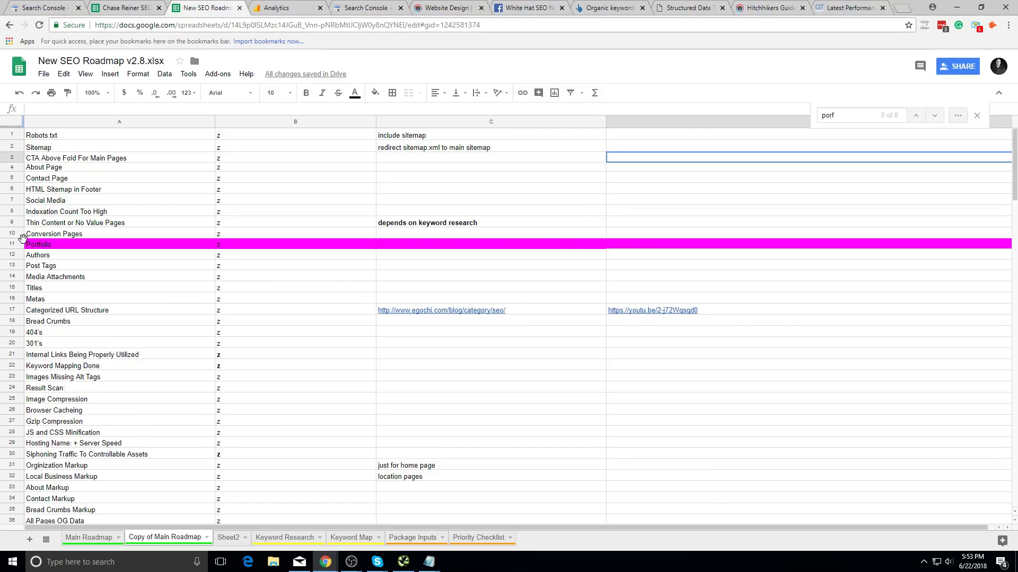
key("Left")
key("Down")
key("Down")
key("Down")
key("Down")
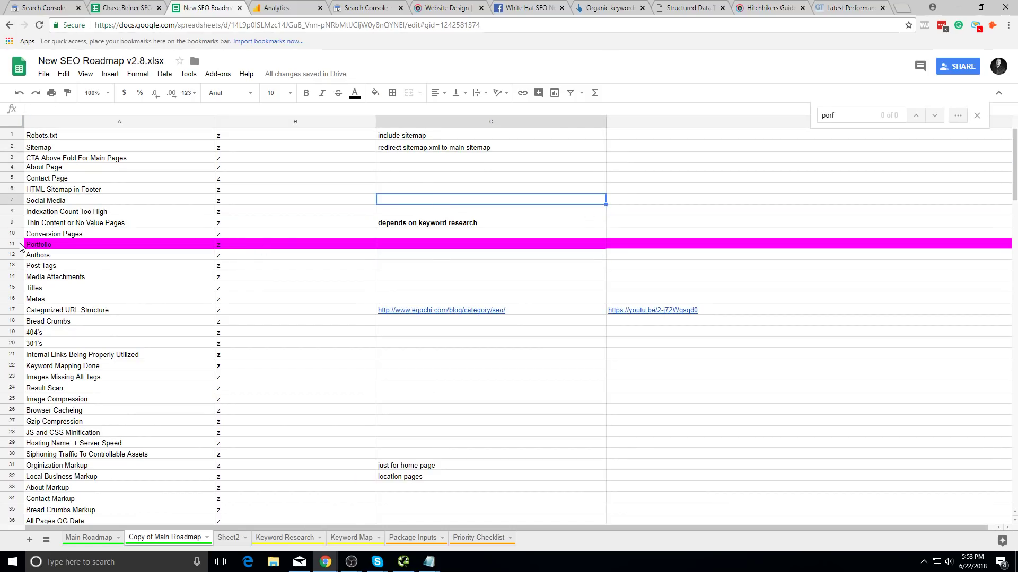
left_click(20, 245)
left_click(265, 8)
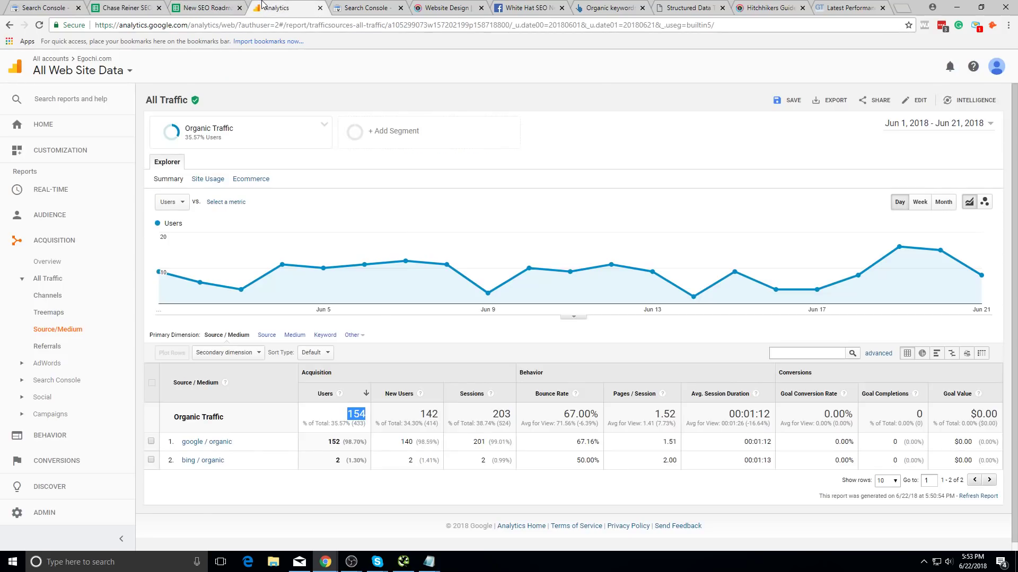
left_click(207, 7)
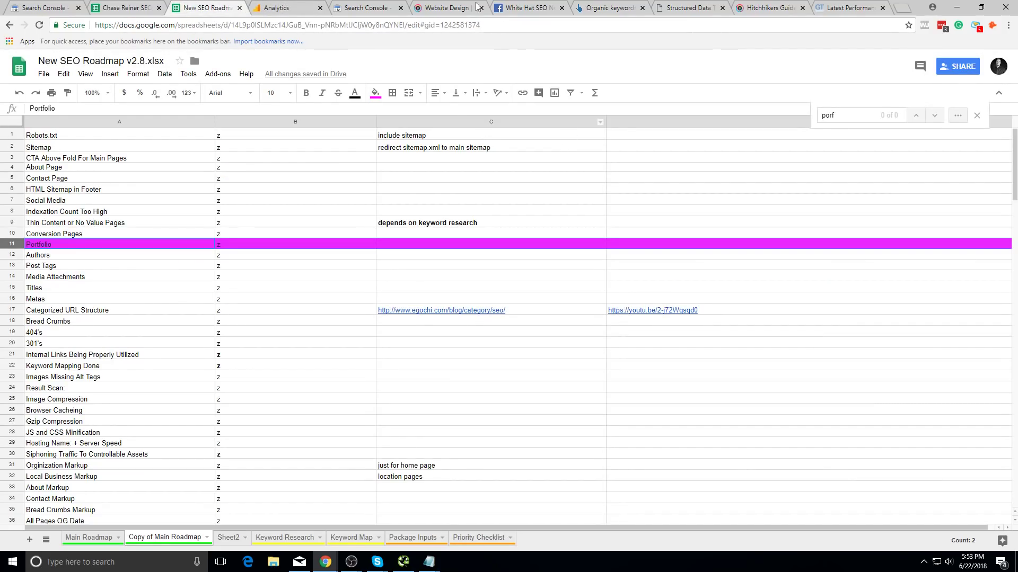
left_click(448, 7)
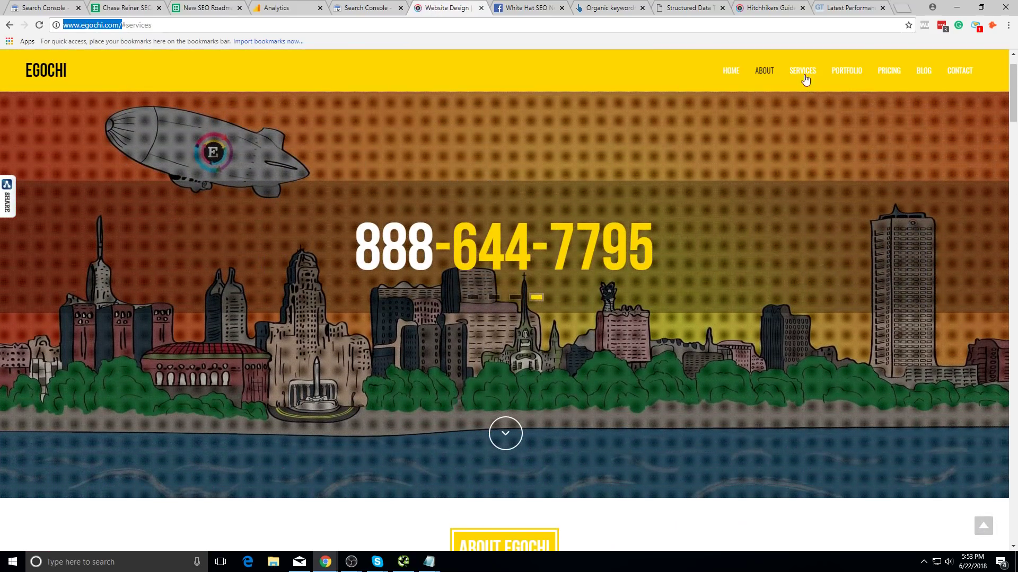
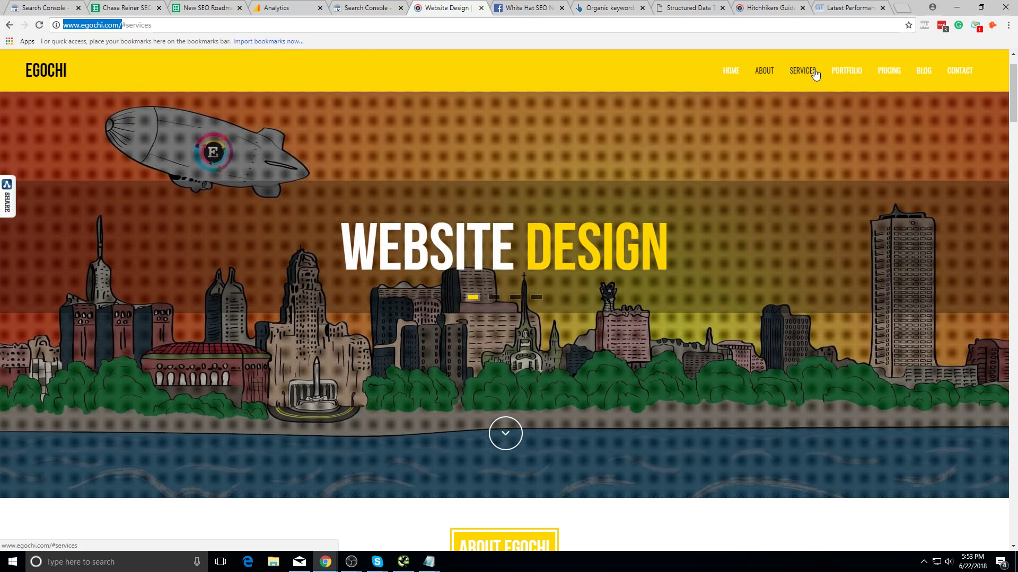
left_click(185, 6)
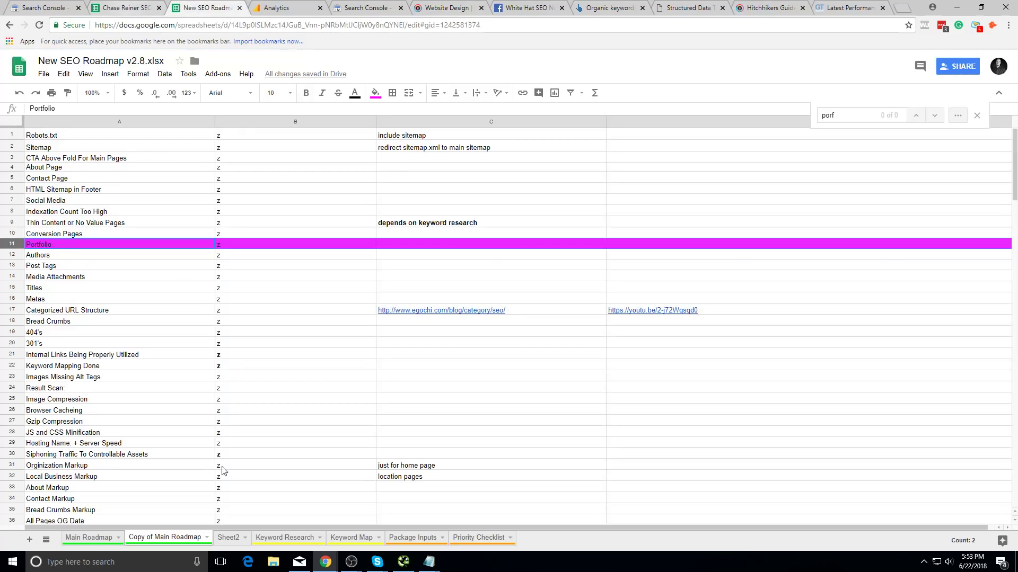
- Look over the Hitchhikers Guide to Linkless SEO post and the Egochi blog page to judge how the content is presented
left_click(783, 6)
scroll(724, 153, "up", 15)
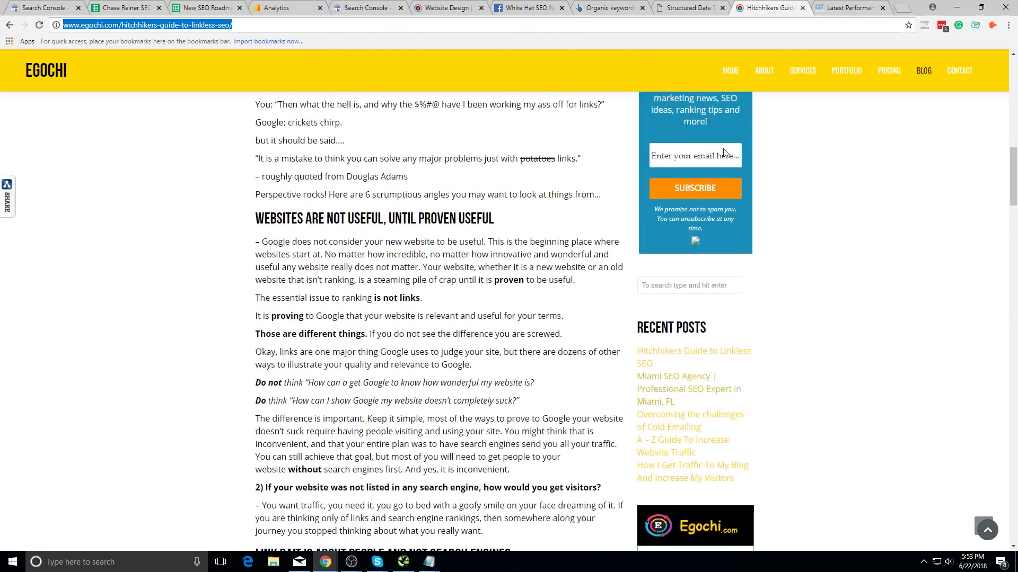
scroll(724, 153, "up", 10)
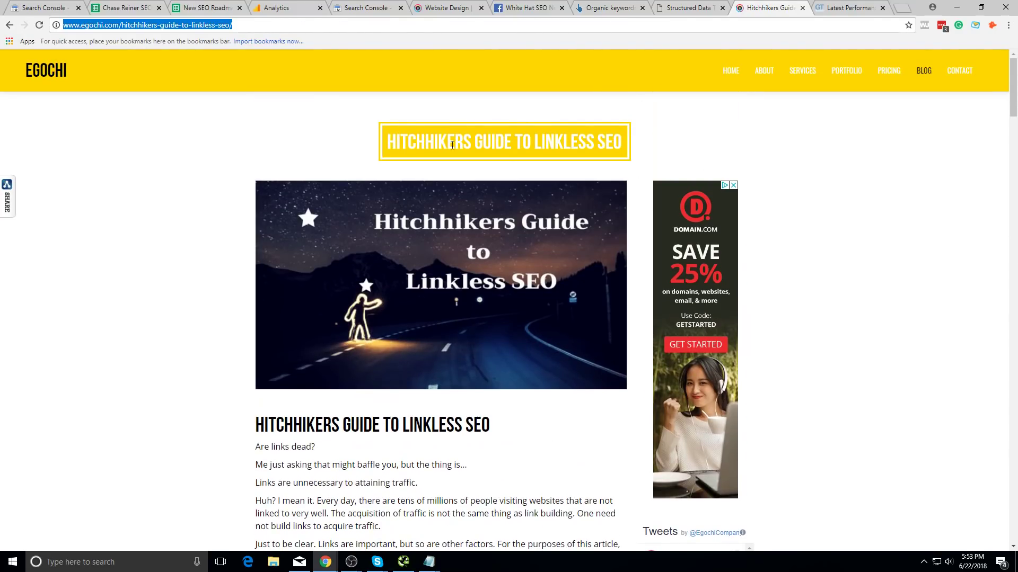
left_click(405, 150)
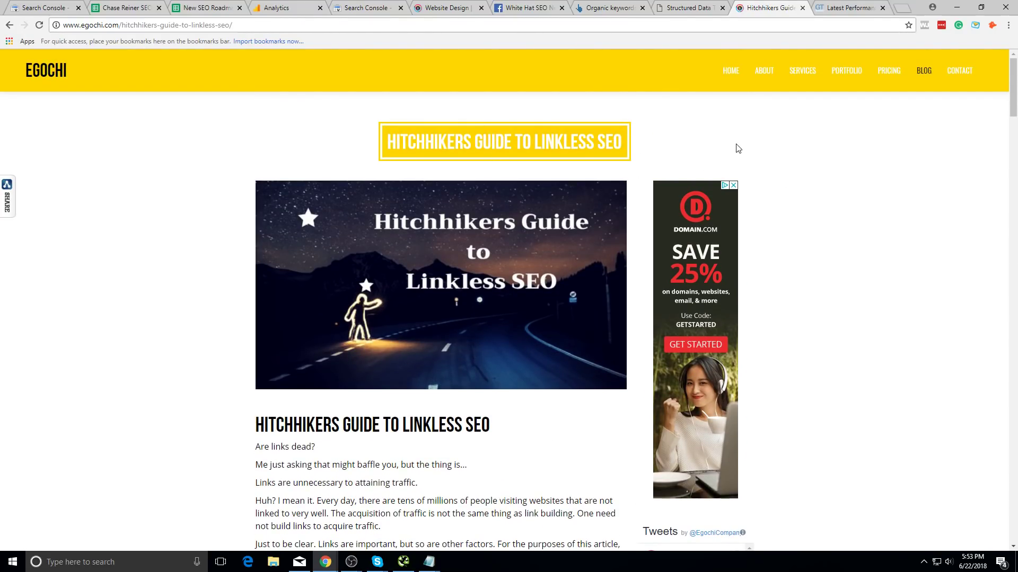
scroll(475, 198, "down", 5)
scroll(475, 198, "up", 5)
scroll(647, 175, "down", 15)
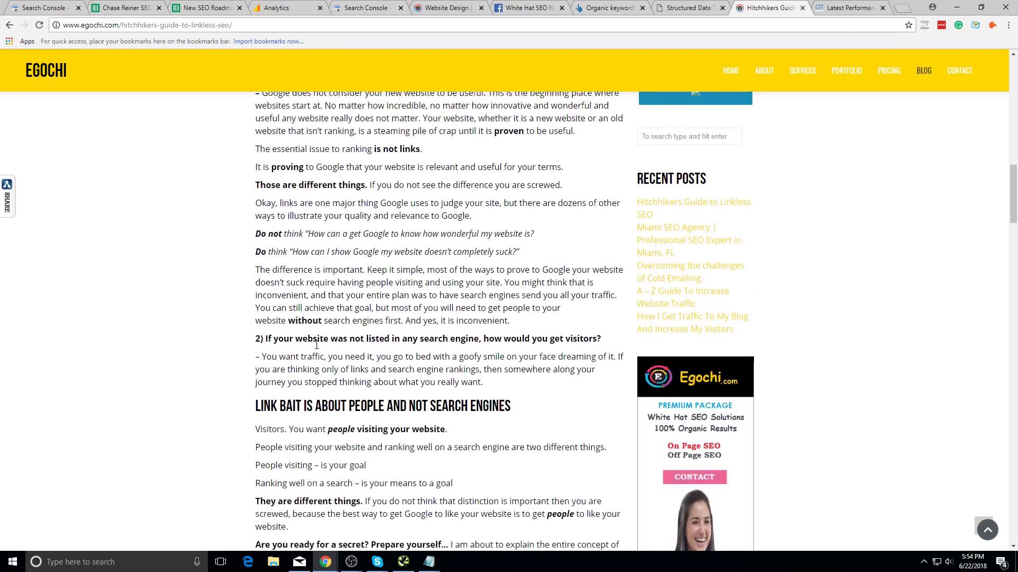
scroll(317, 345, "up", 15)
left_click(10, 25)
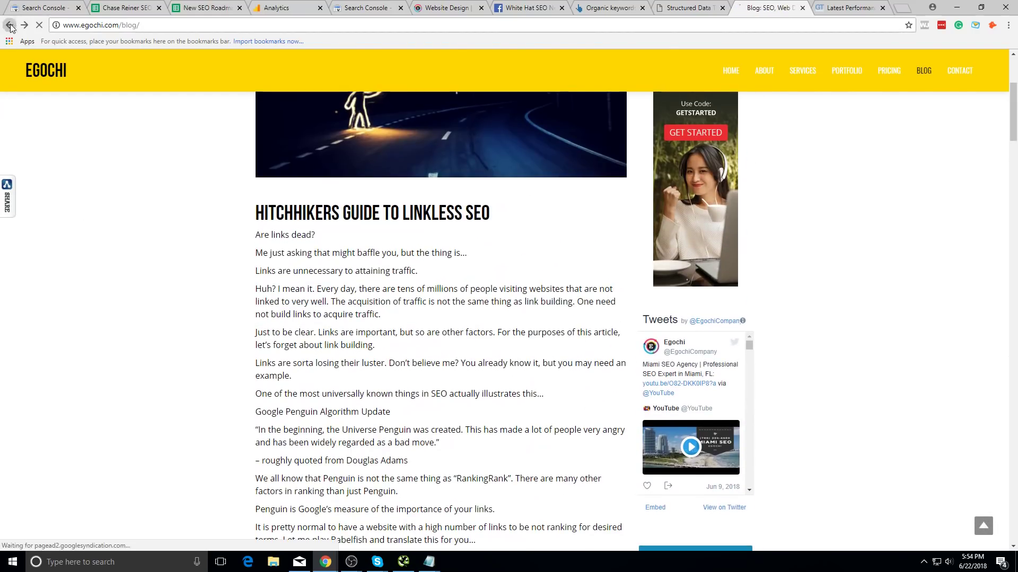
scroll(376, 204, "down", 7)
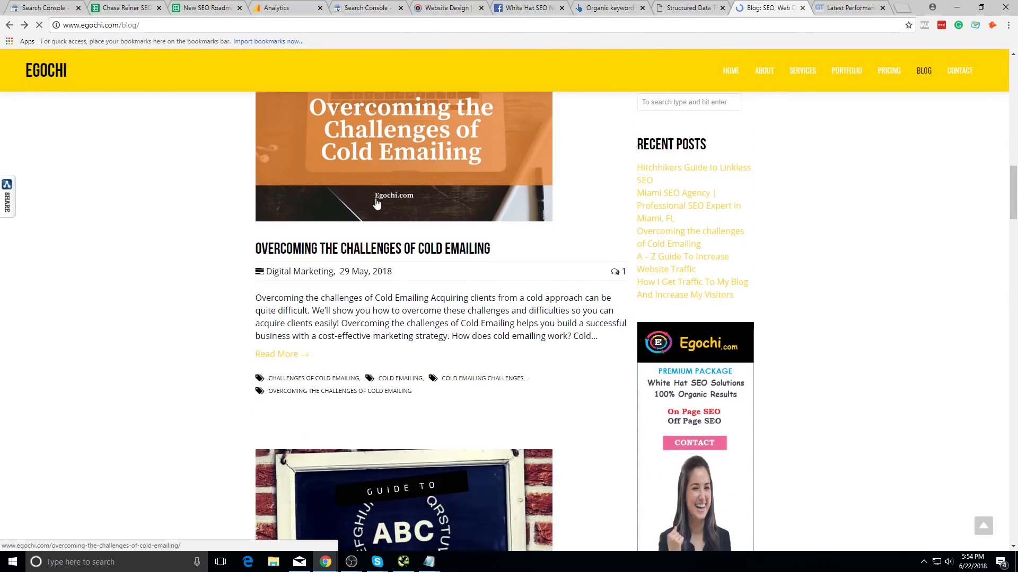
scroll(377, 204, "up", 20)
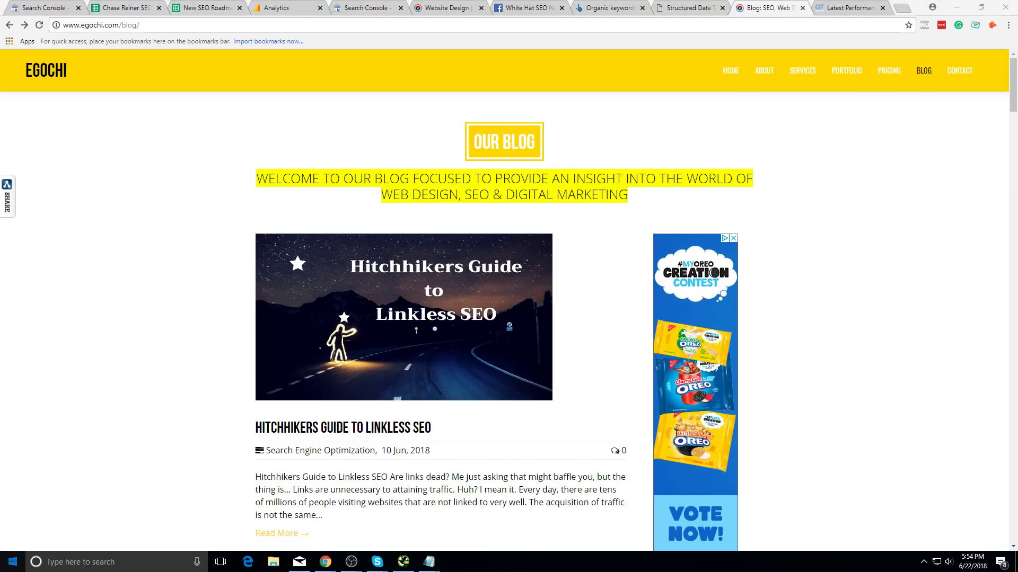
- In a new Notepad document, write "1. Work on how you represent yourself ALWAYS CONVERSION TRACKING FIRST" and start item 2
key("super")
type("note")
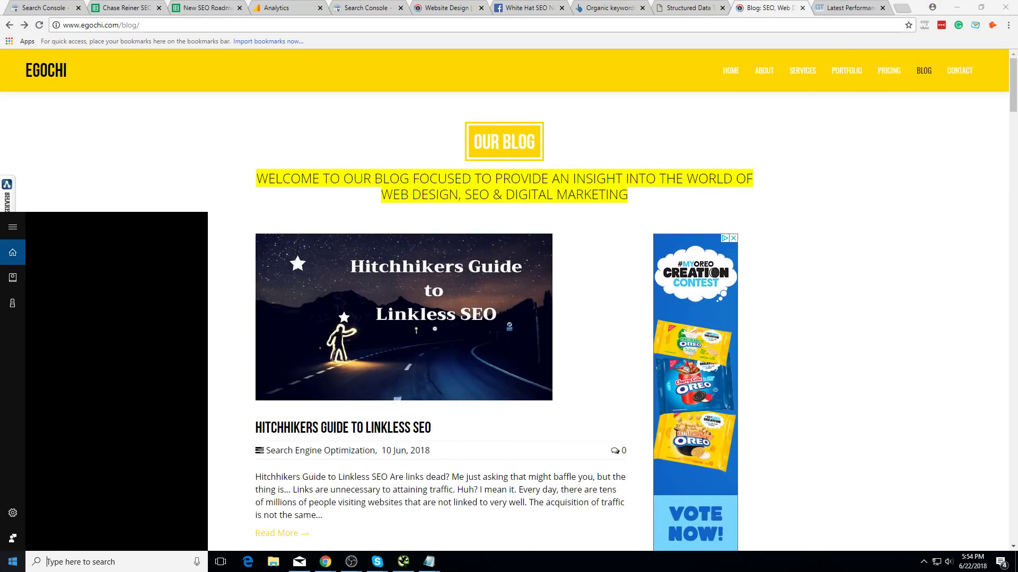
key("Return")
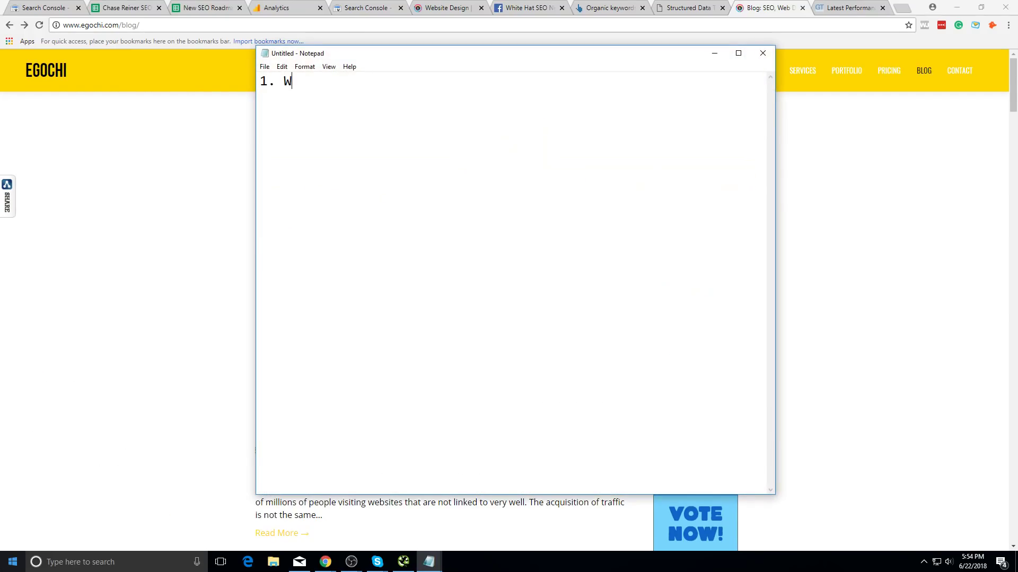
type("1. Work on how you r")
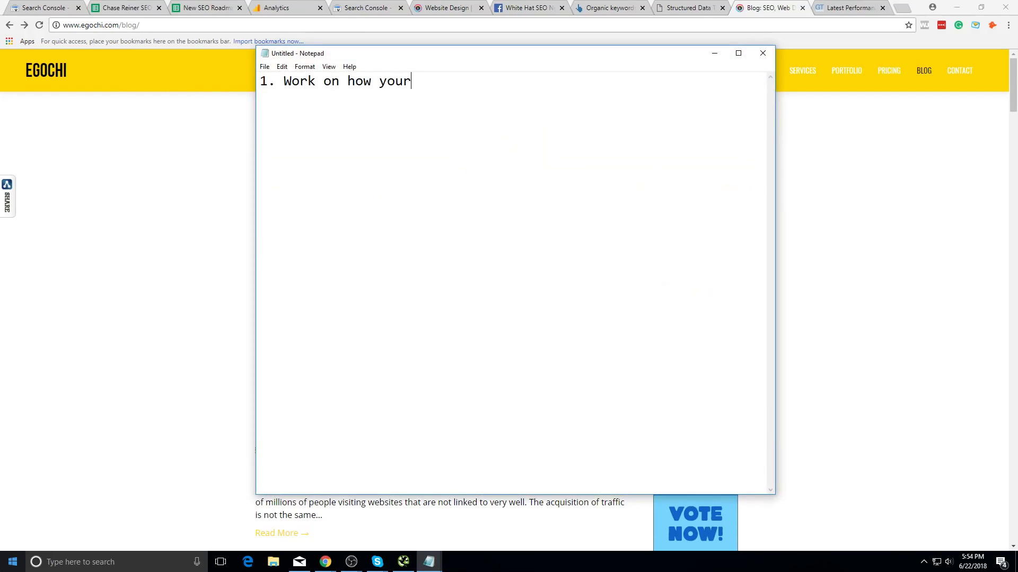
key("BackSpace")
type("repe")
key("BackSpace")
type("resent yourself ALWAYS CONVERSION")
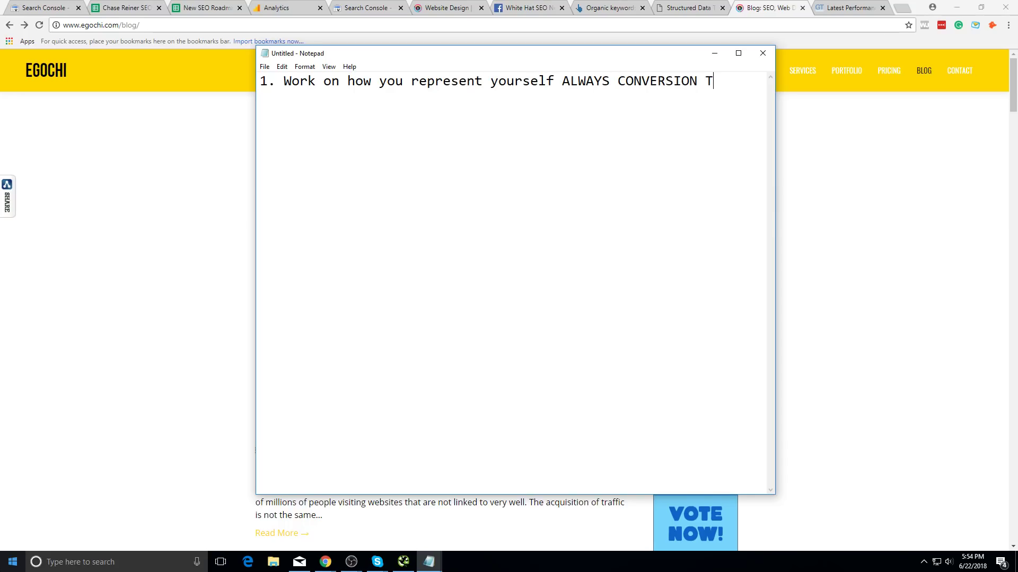
type(" TRACKING FIRST")
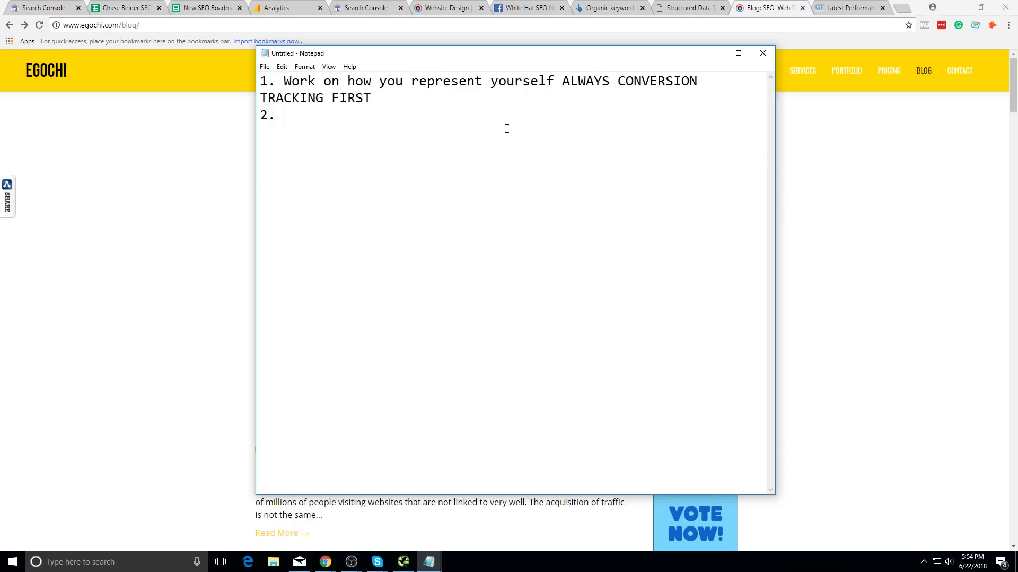
left_click(848, 156)
- In Google Analytics, find the oursleepguide account and open its All Web Site Data view
left_click(366, 7)
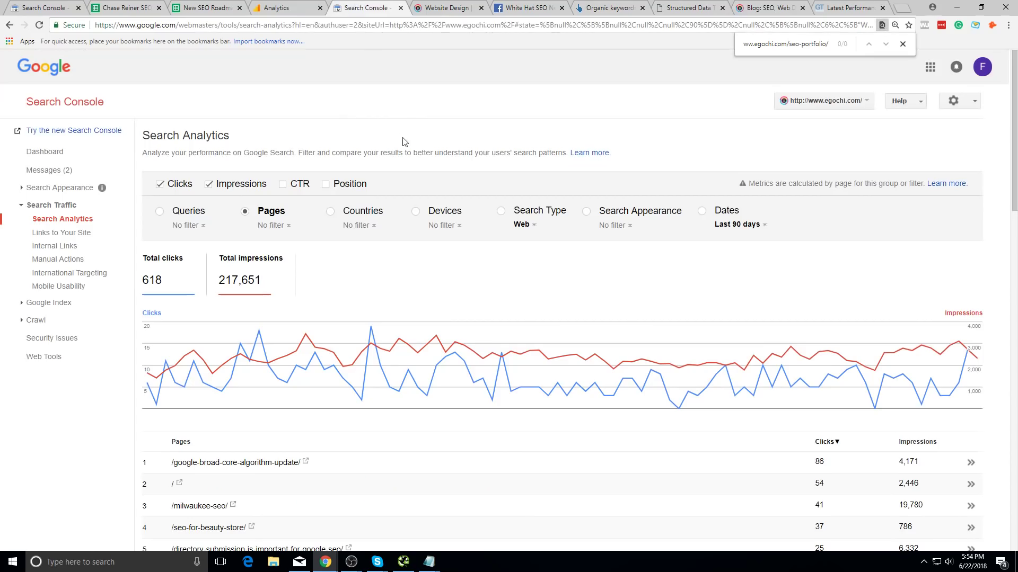
left_click(314, 6)
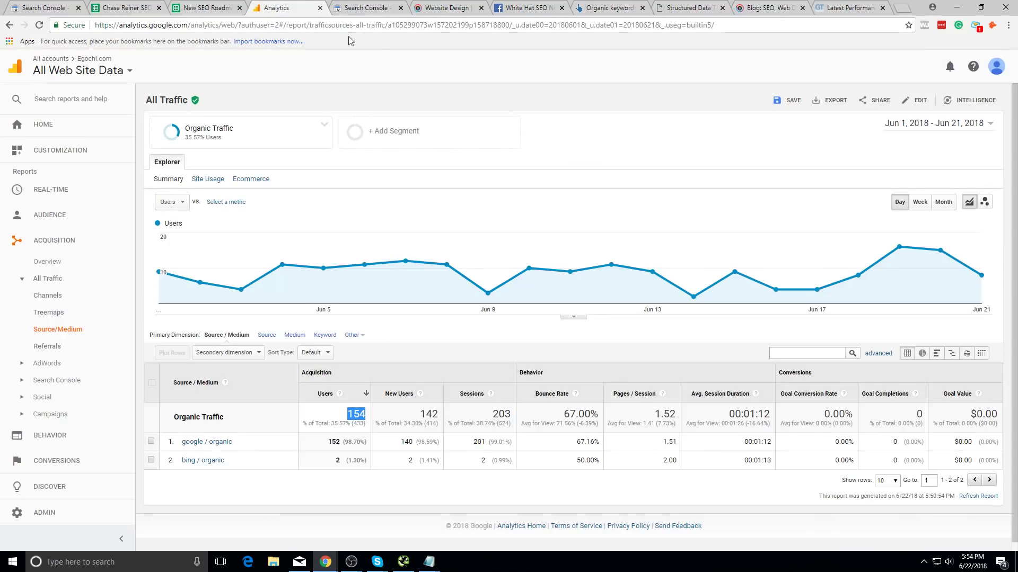
left_click(997, 67)
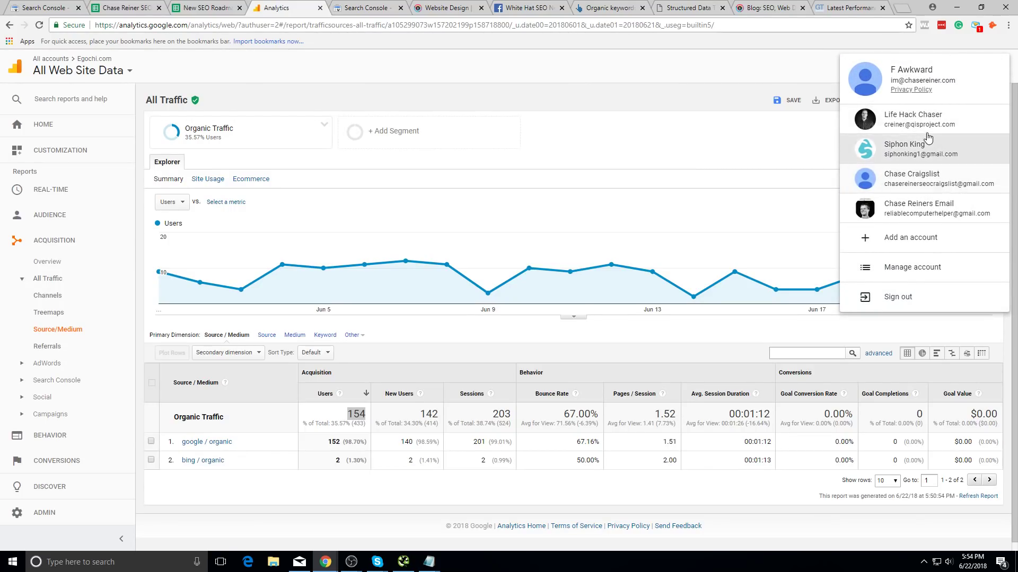
left_click(59, 66)
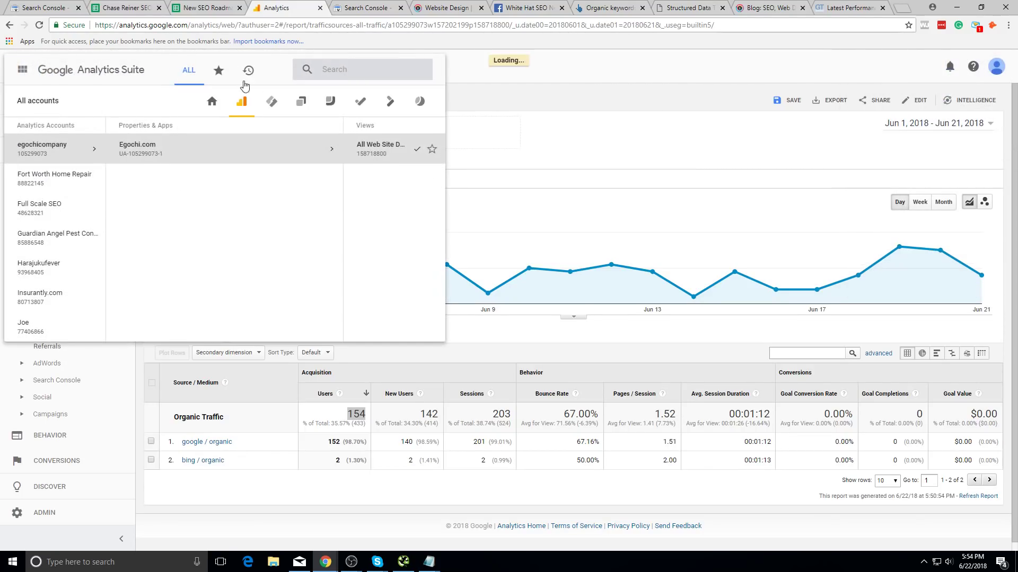
left_click(313, 69)
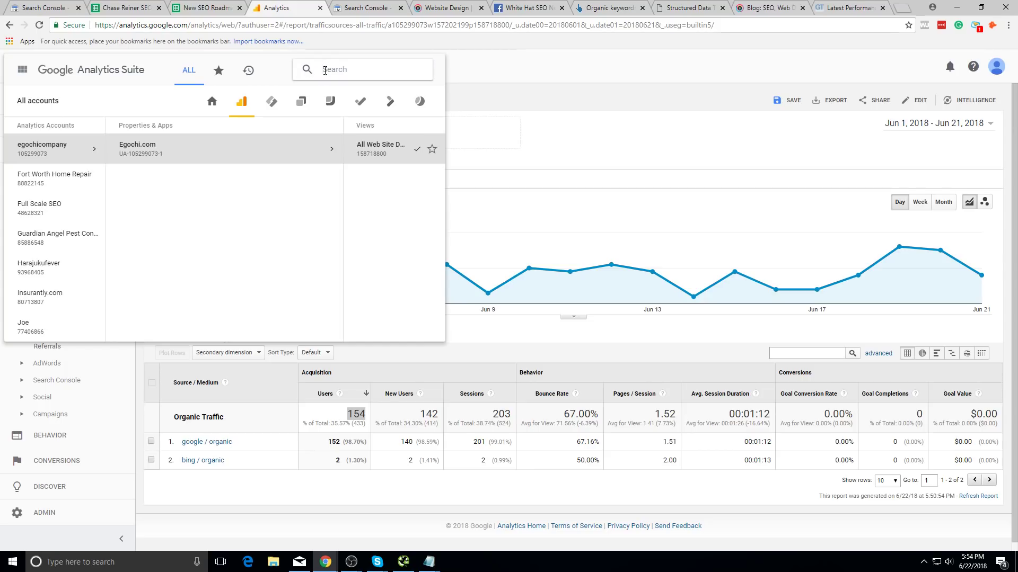
type("gur")
type("sleepguide")
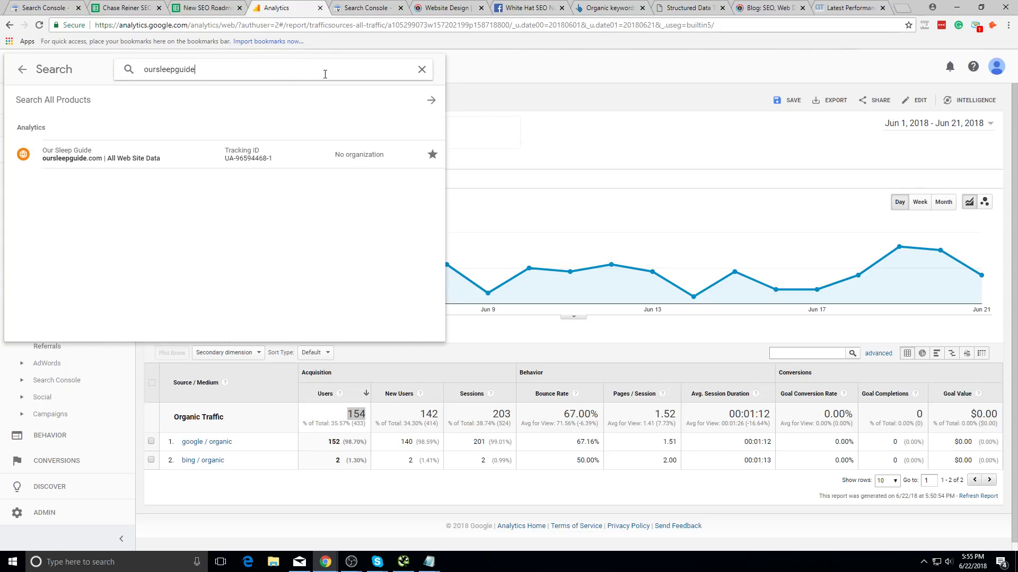
left_click(112, 154)
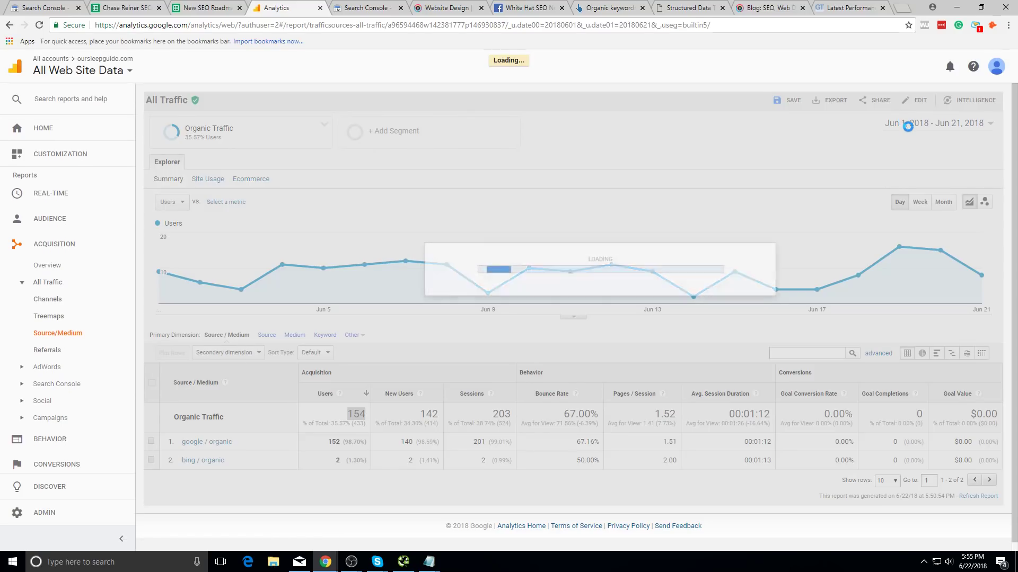
- Compare the organic traffic for Jun 1 to Jun 21, 2018 with the previous period
left_click(908, 126)
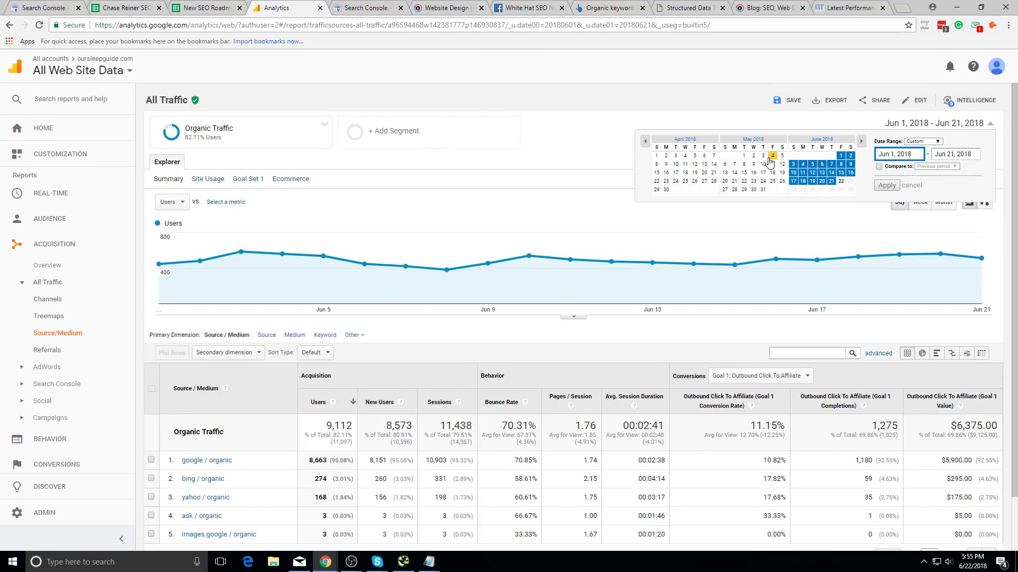
left_click(890, 170)
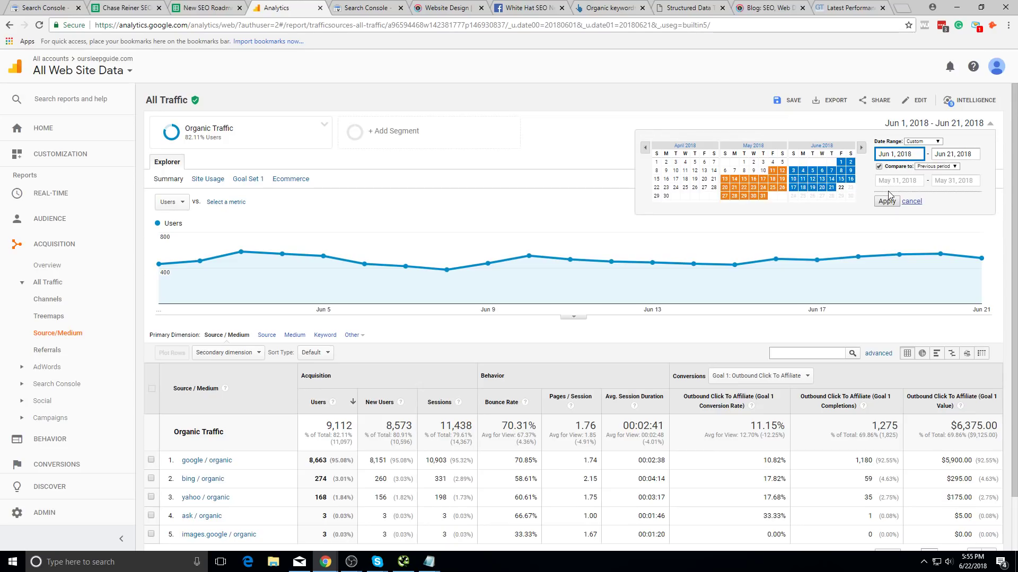
left_click(887, 186)
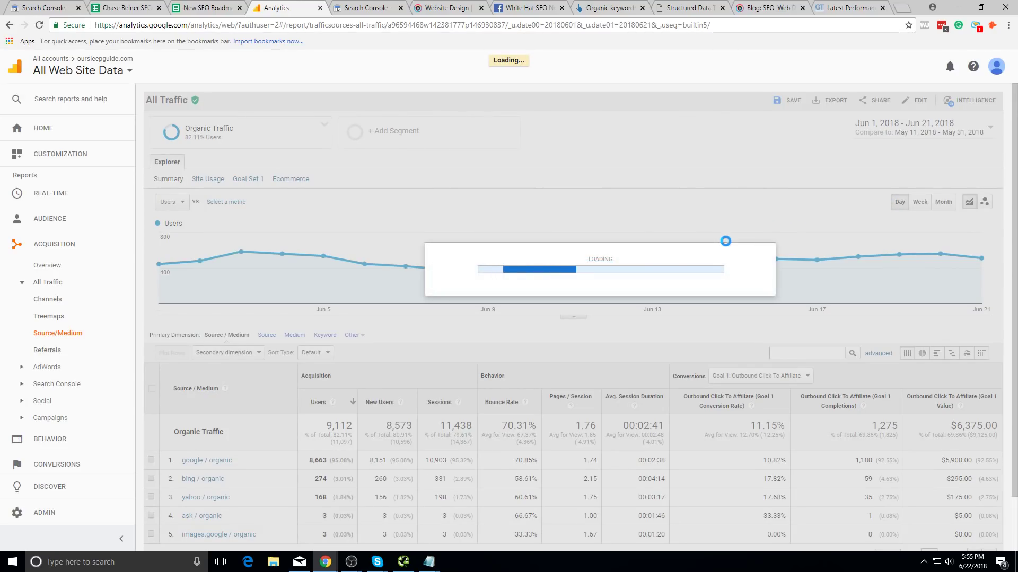
- Review the Outbound Click To Affiliate goal comparison and narrow the Source/Medium report to google / organic
scroll(703, 236, "down", 3)
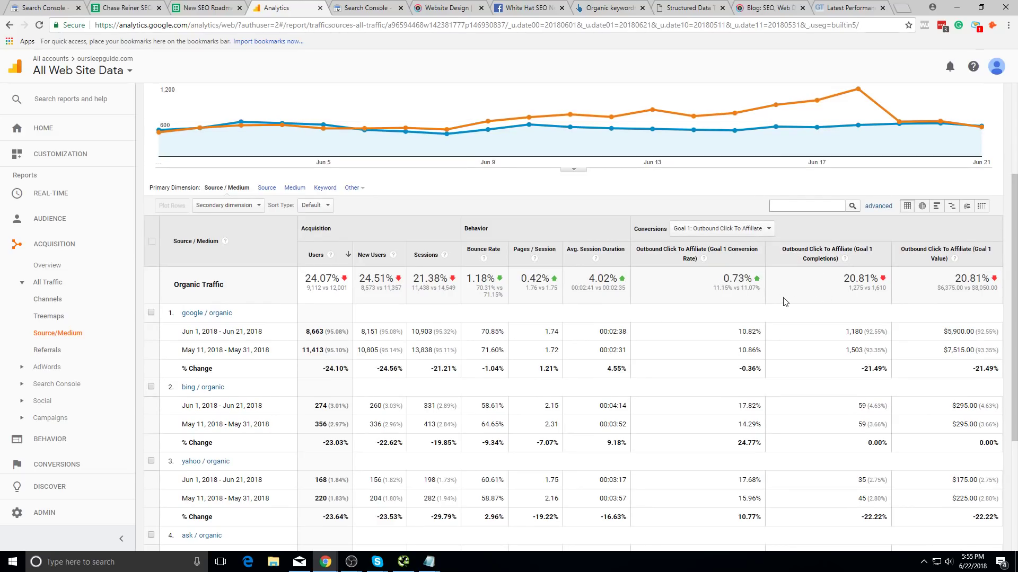
scroll(776, 290, "up", 3)
scroll(733, 282, "down", 4)
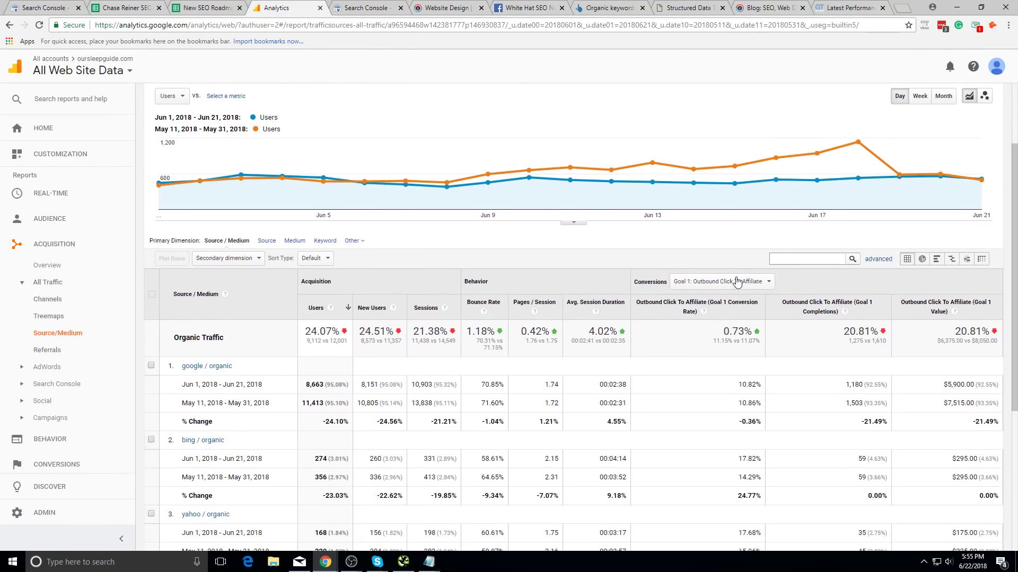
left_click(222, 260)
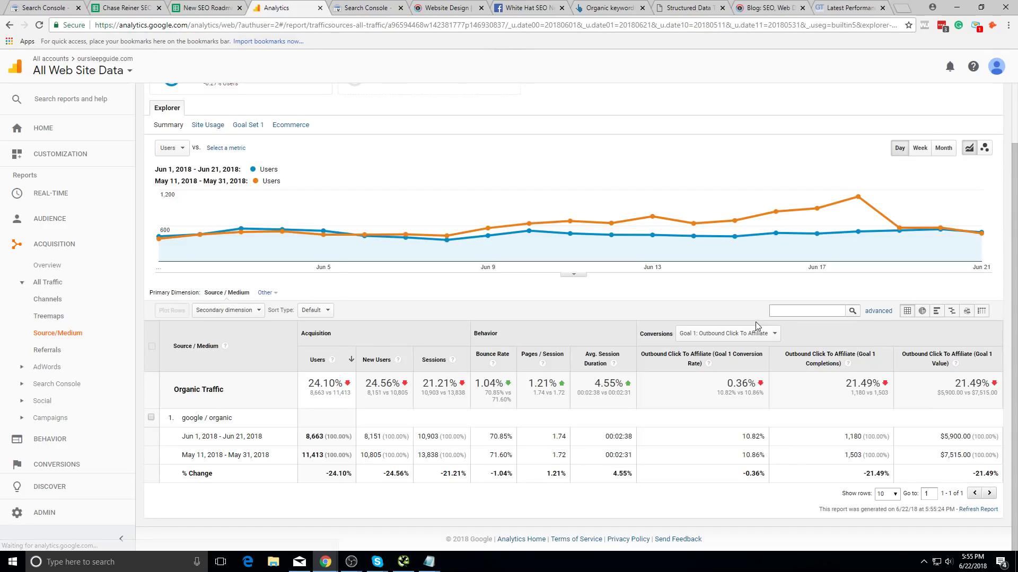
- Show conversions for All Goals and examine the organic average session duration, goal conversion rate and users comparison
left_click(711, 334)
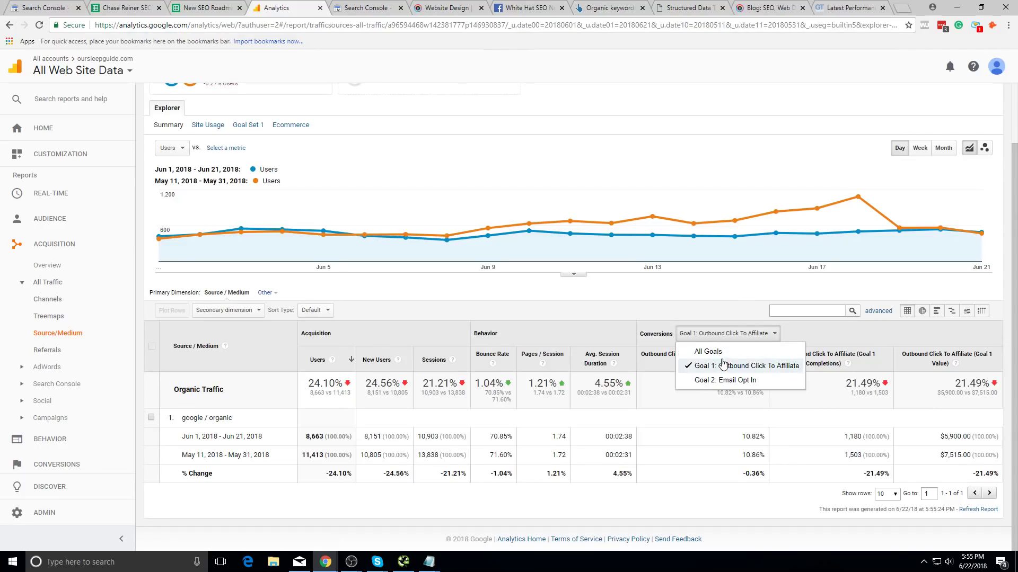
left_click(705, 347)
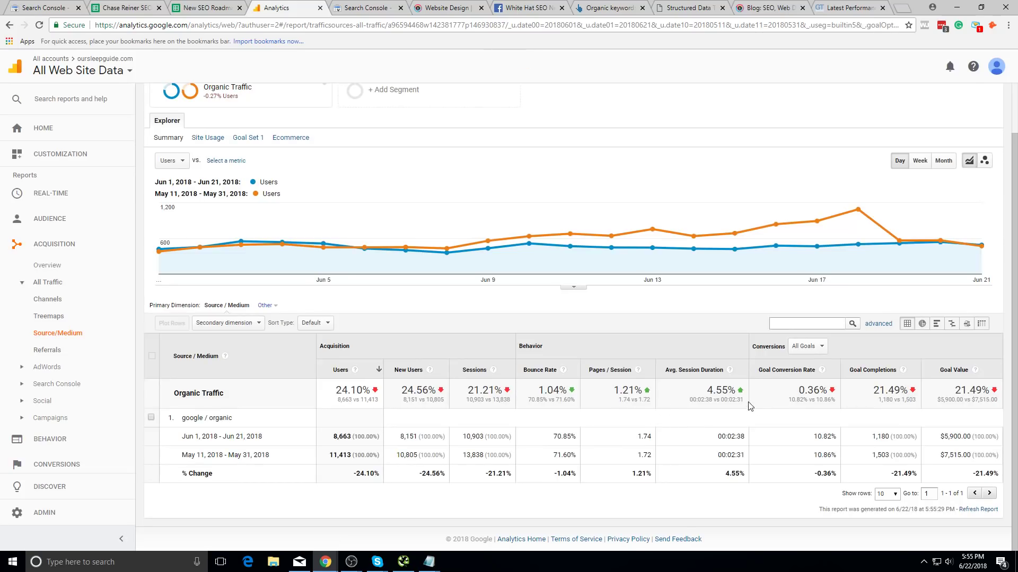
double_click(726, 390)
left_click(808, 419)
double_click(820, 391)
left_click(690, 426)
double_click(344, 400)
left_click(342, 402)
- Change the report's date range to Apr 1 to Jun 21, 2018, compared with the previous period
scroll(386, 232, "up", 1)
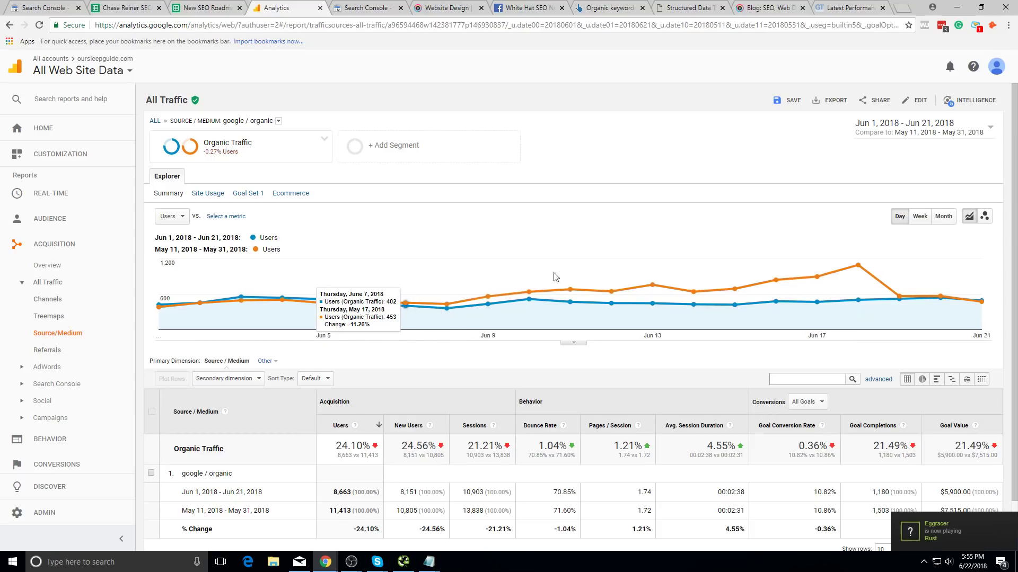
left_click(933, 127)
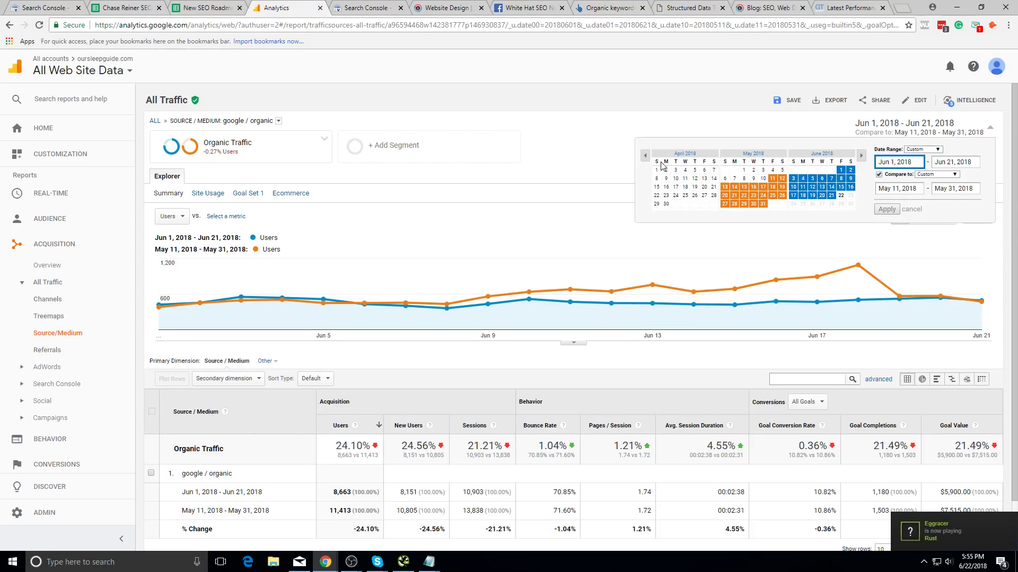
left_click(657, 170)
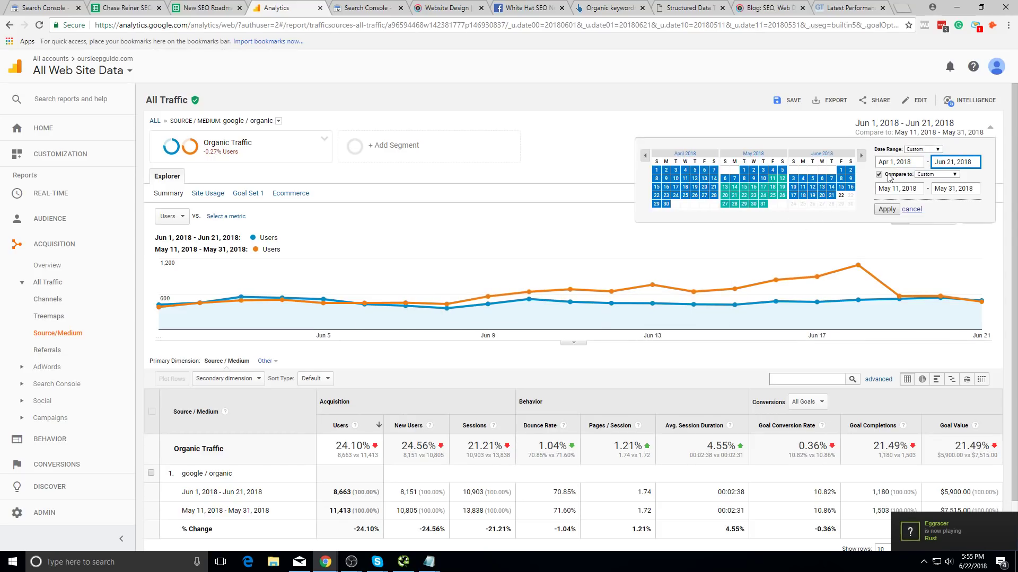
left_click(887, 209)
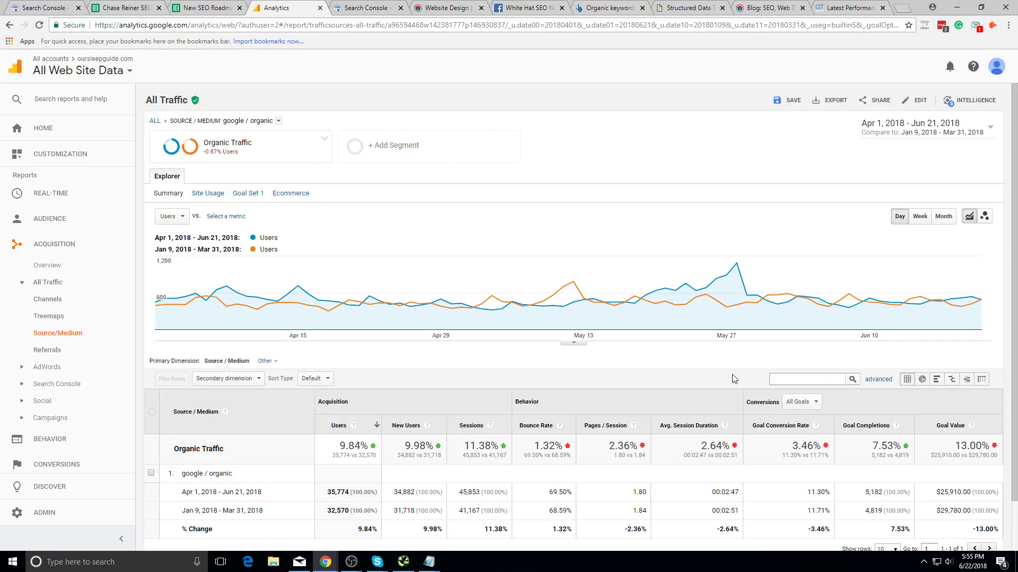
- Examine the organic goal completions, users and goal value of both periods in the Apr 1 to Jun 21 comparison
scroll(762, 386, "down", 1)
triple_click(868, 404)
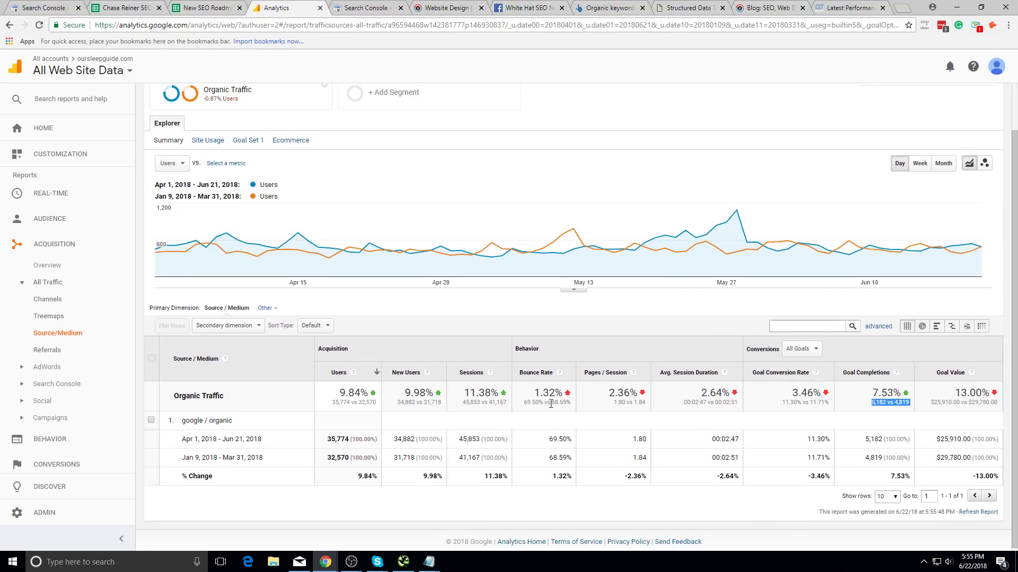
left_click(692, 401)
double_click(374, 405)
left_click(348, 405)
left_click_drag(332, 403, 376, 403)
left_click(354, 408)
triple_click(354, 403)
left_click(382, 415)
double_click(354, 409)
triple_click(361, 412)
left_click(368, 409)
triple_click(872, 413)
left_click_drag(871, 413, 958, 441)
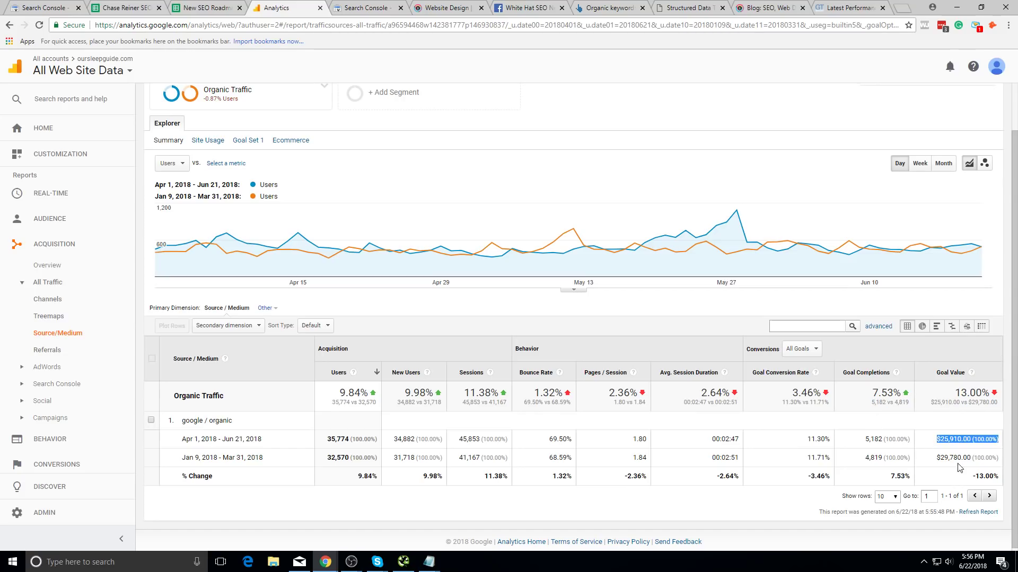
triple_click(957, 461)
left_click(957, 466)
- Extend the report's date range to Jan 1 to Jun 21, 2018, compared with the previous period
scroll(954, 434, "up", 1)
left_click(909, 127)
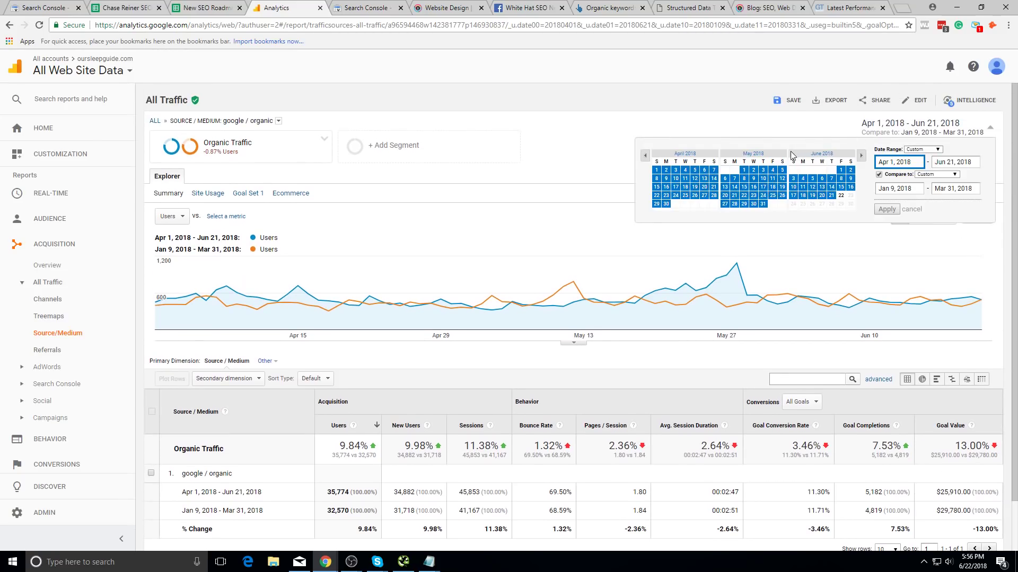
left_click(645, 157)
left_click(645, 156)
left_click(646, 156)
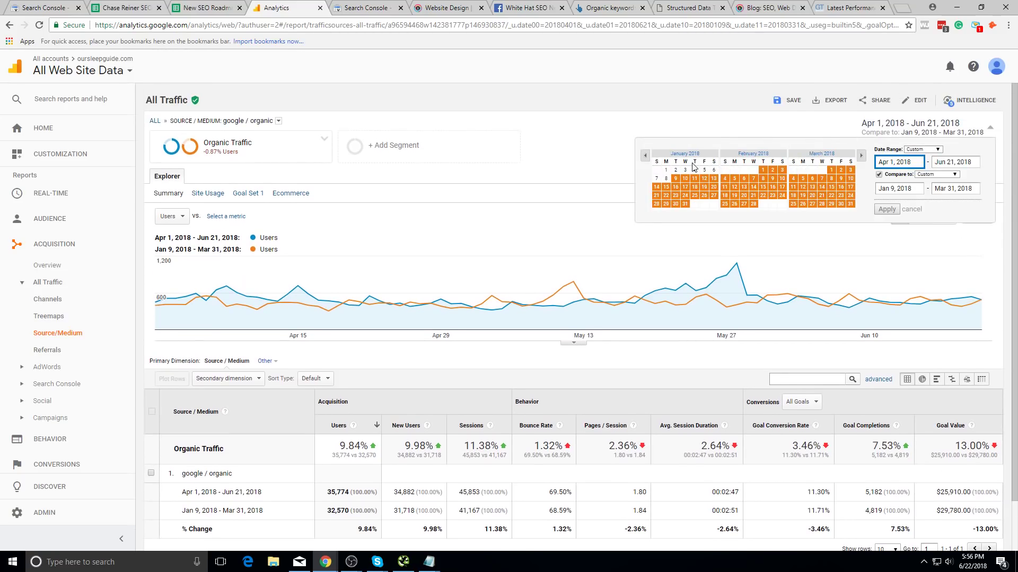
left_click(666, 170)
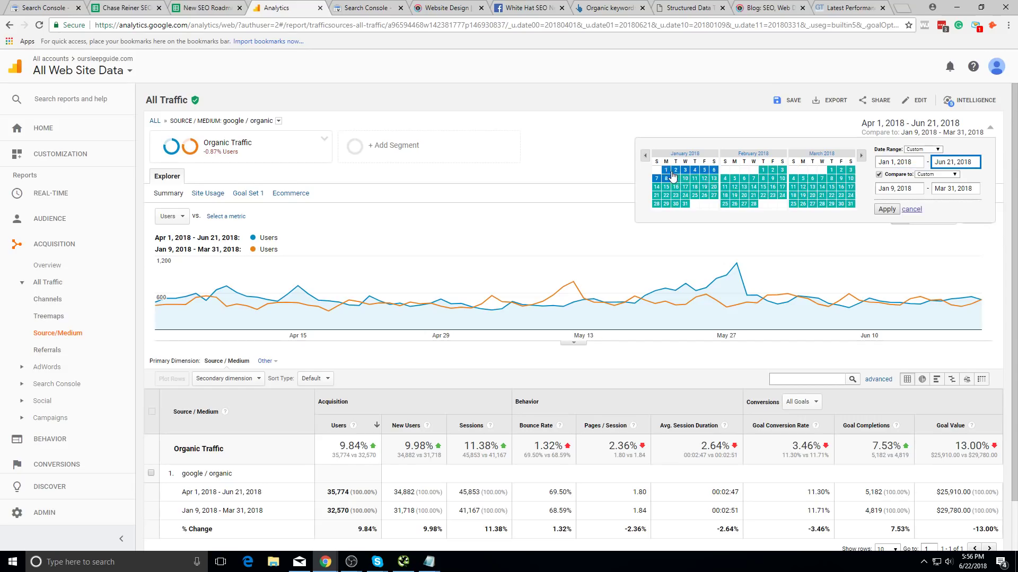
double_click(887, 176)
left_click(884, 208)
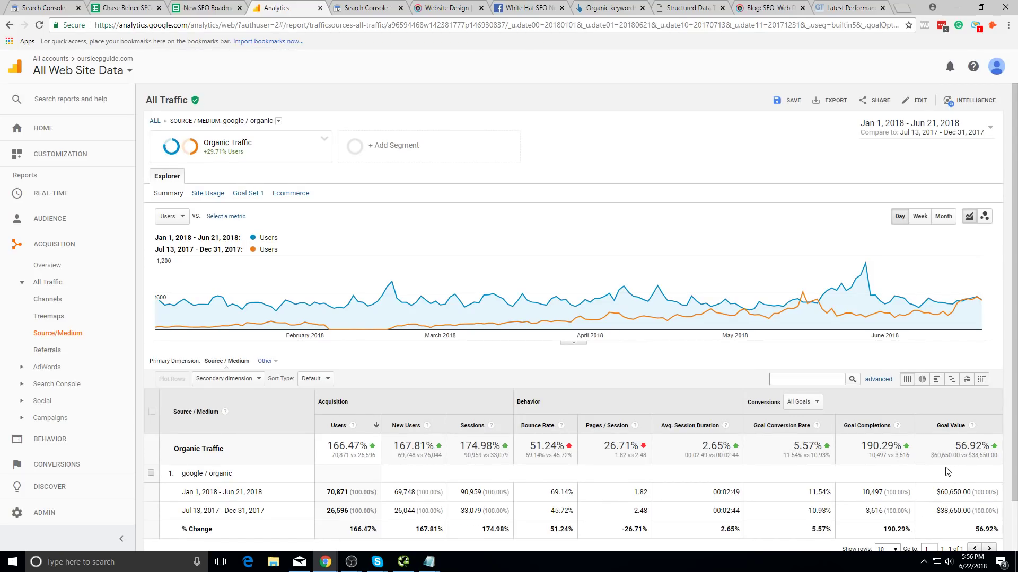
- Examine the change in organic users and goal value between the year-to-date period and the preceding one
left_click_drag(326, 455, 424, 467)
left_click(547, 459)
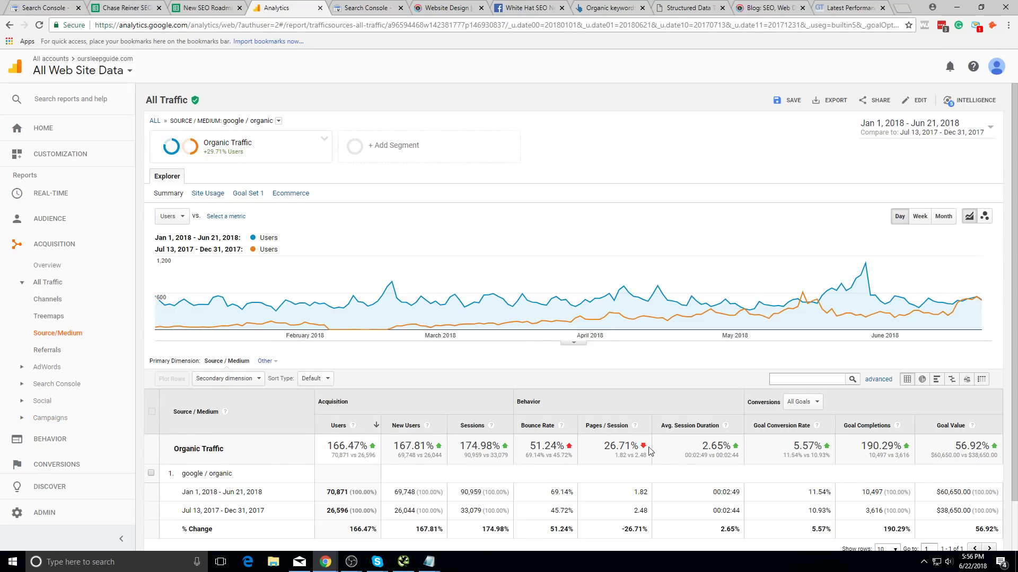
triple_click(972, 456)
left_click(961, 468)
triple_click(962, 459)
left_click(967, 458)
left_click_drag(960, 450, 978, 450)
left_click(976, 466)
left_click(978, 452)
triple_click(962, 457)
left_click(932, 472)
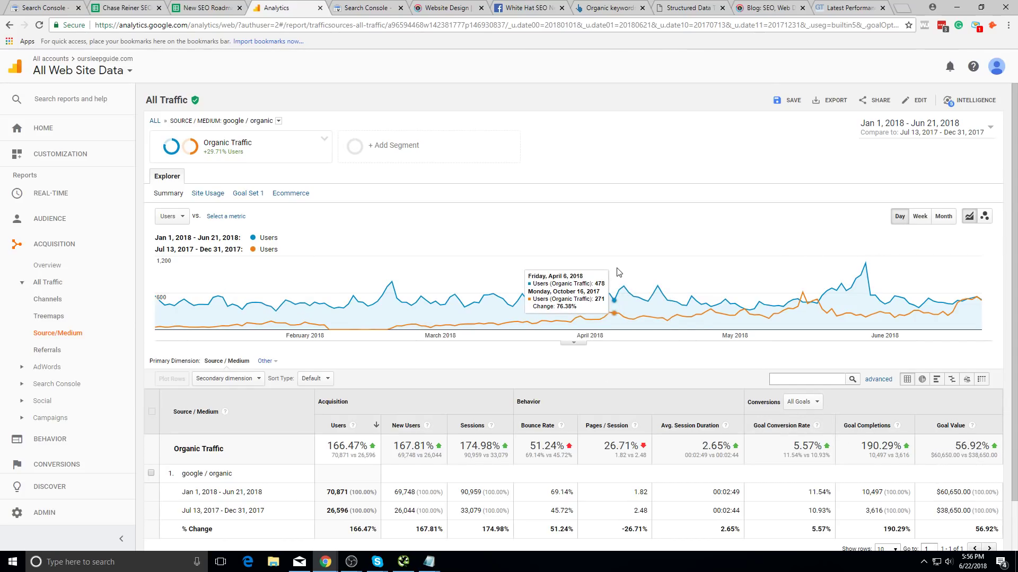
double_click(972, 446)
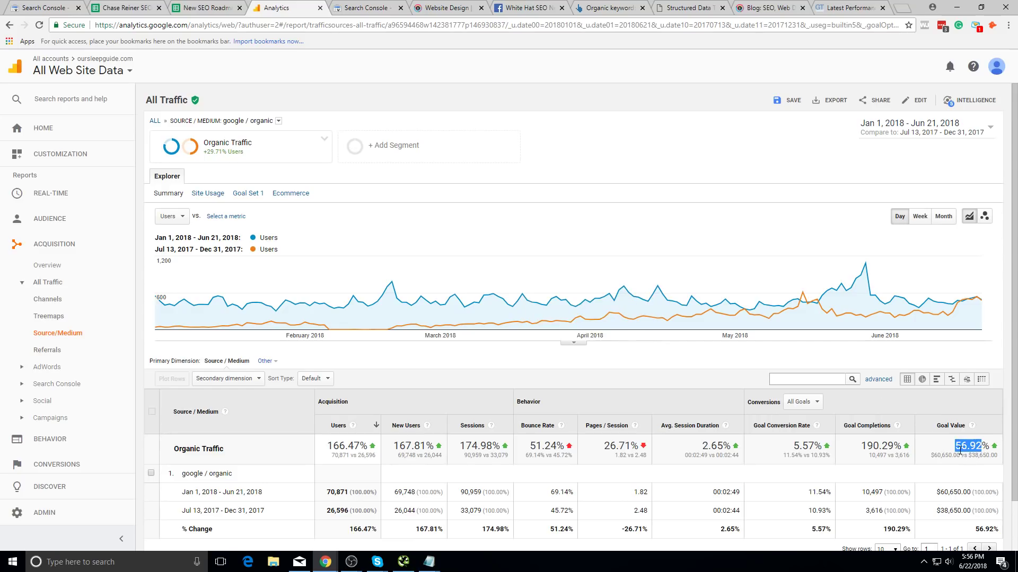
double_click(955, 456)
- Open the Windows Calculator over the Analytics report
key("super")
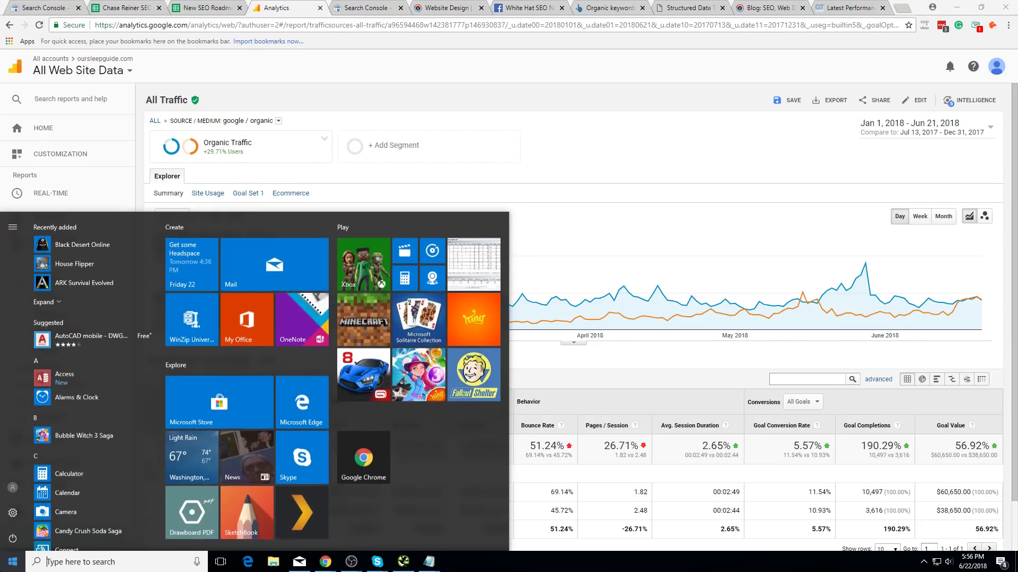
type("calc")
key("Return")
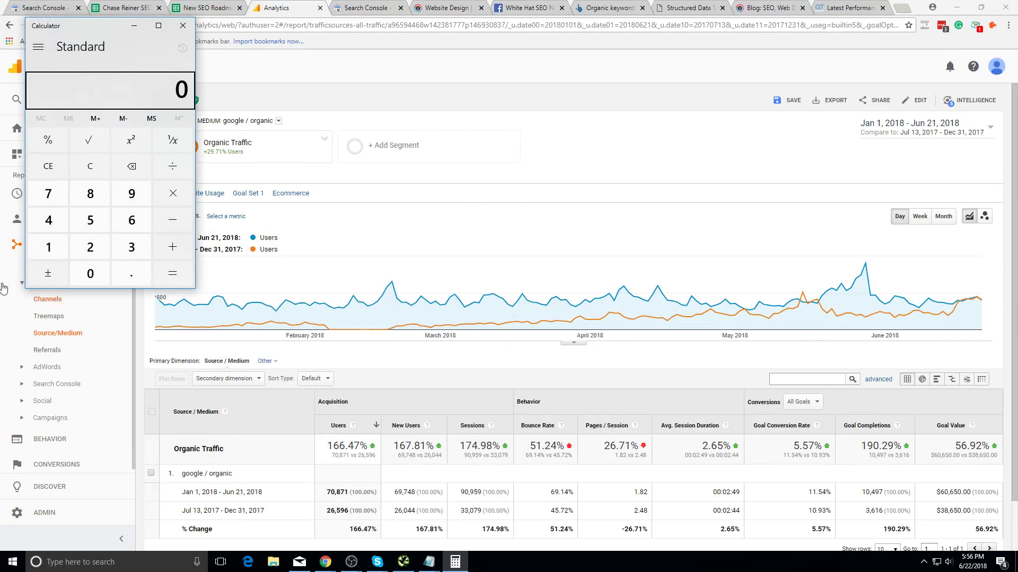
left_click(139, 212)
left_click(173, 194)
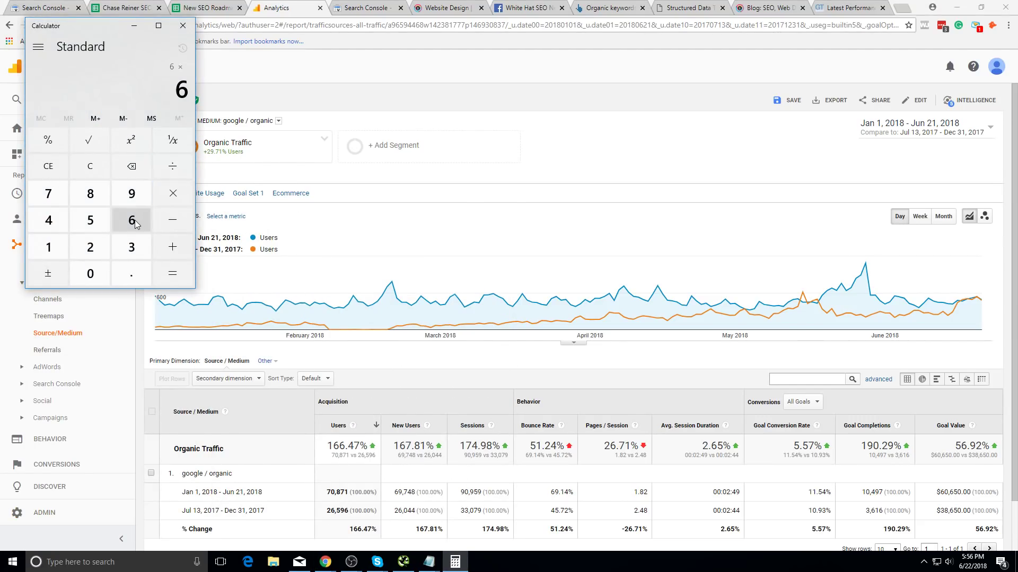
left_click(125, 271)
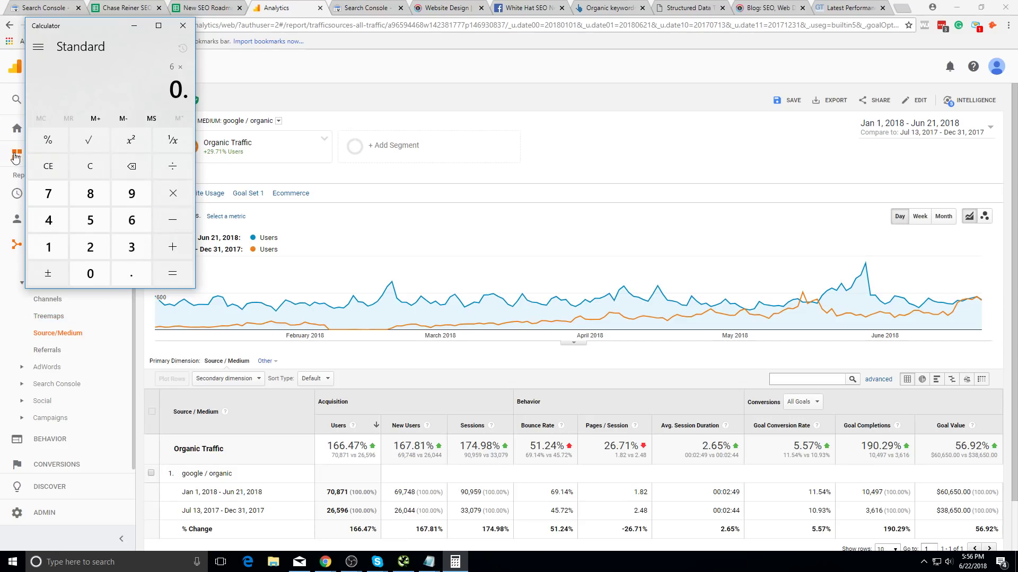
left_click(56, 159)
left_click(122, 218)
left_click(171, 193)
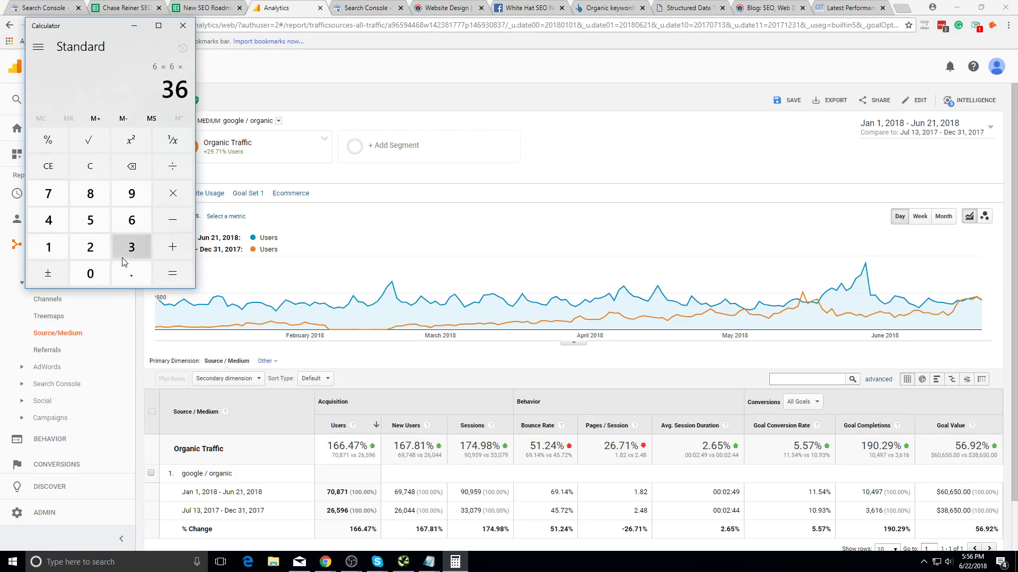
left_click(127, 249)
left_click(100, 275)
left_click(102, 276)
left_click(103, 280)
left_click(161, 276)
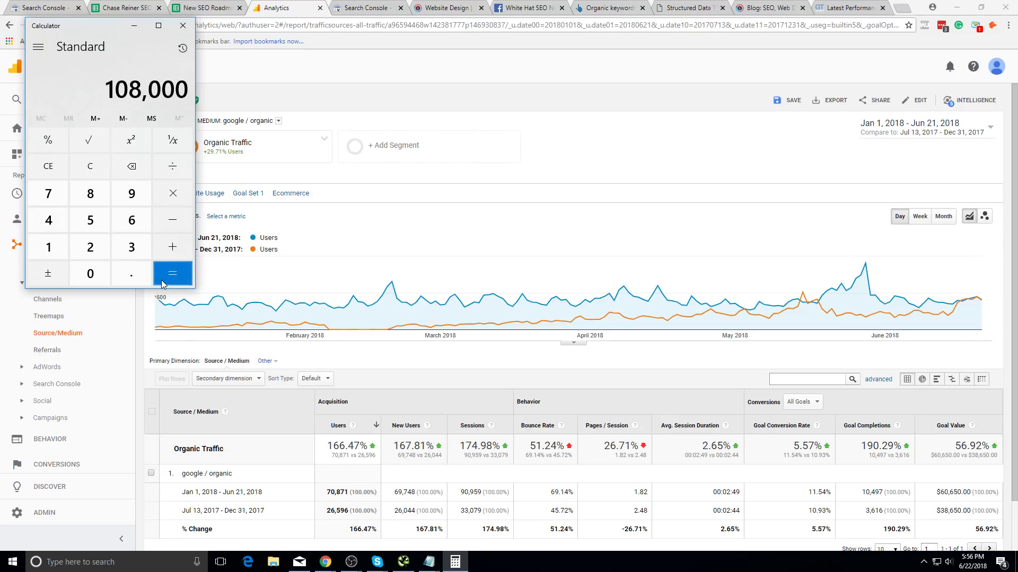
left_click(49, 160)
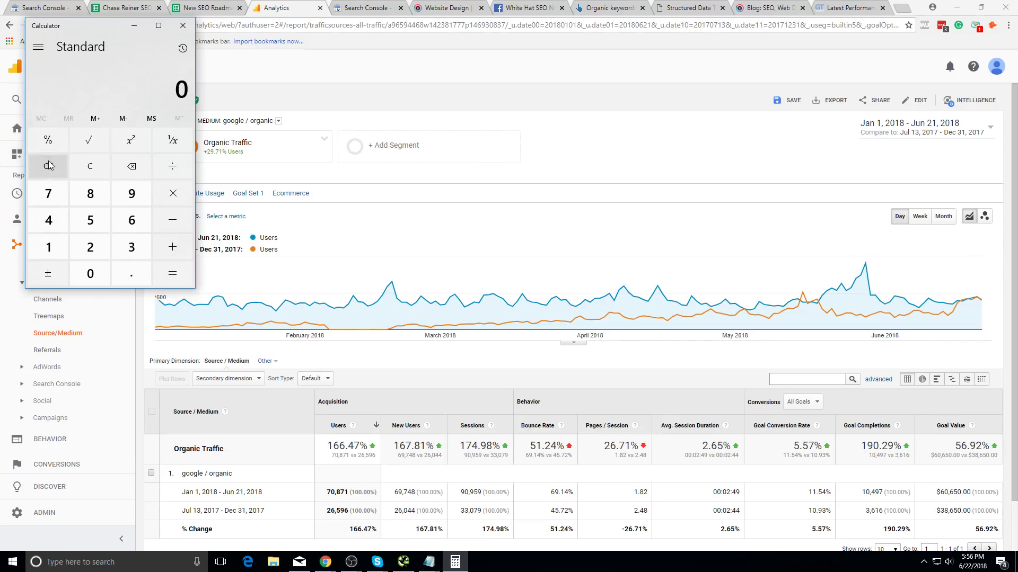
- Calculate 6 times 3,000 in Calculator
left_click(135, 221)
left_click(179, 205)
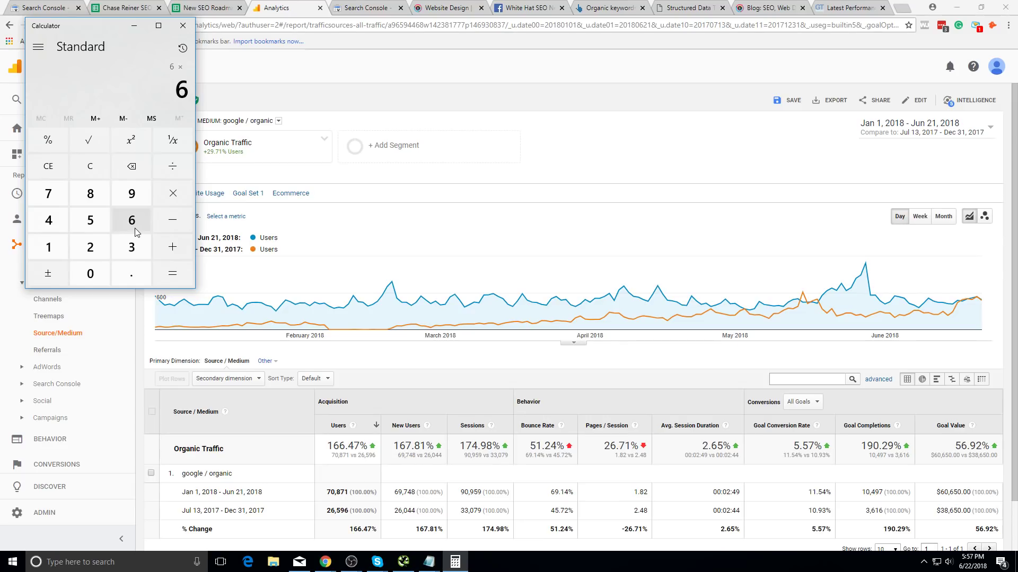
left_click(132, 247)
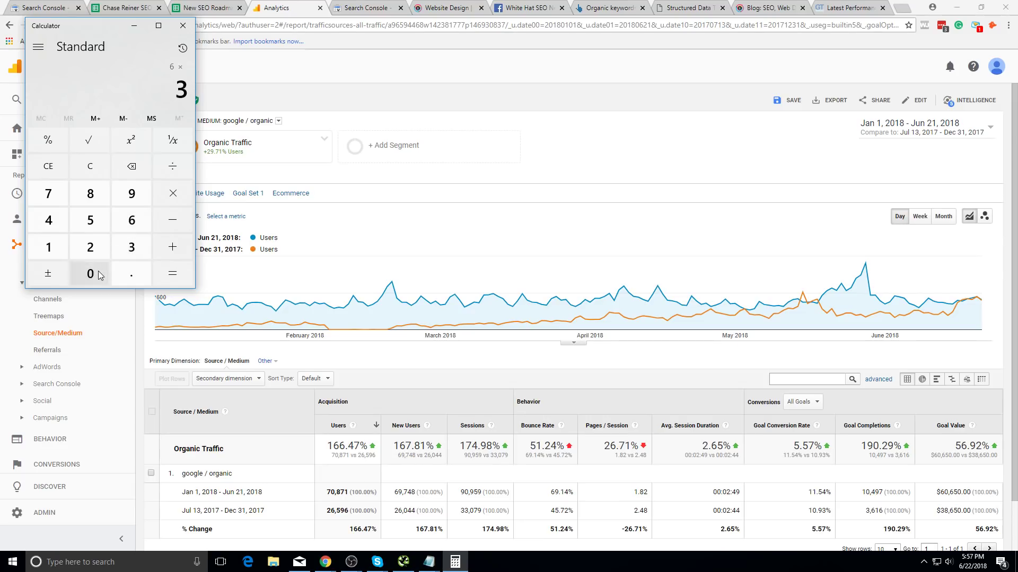
double_click(90, 274)
left_click(90, 274)
left_click(159, 271)
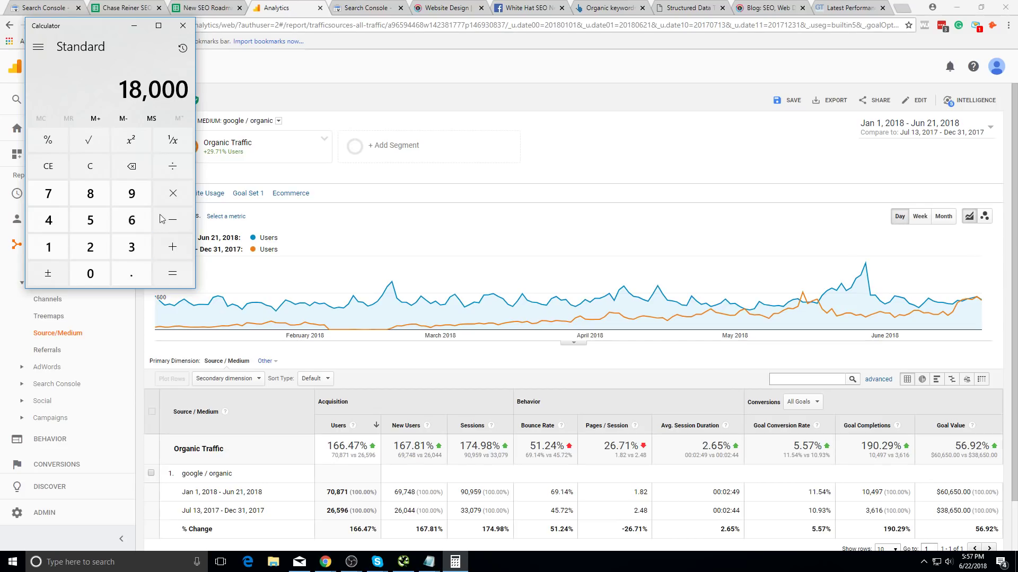
- Highlight the year-to-date goal value in Analytics, enter 42,000 in Calculator for comparison, and close Calculator
double_click(946, 455)
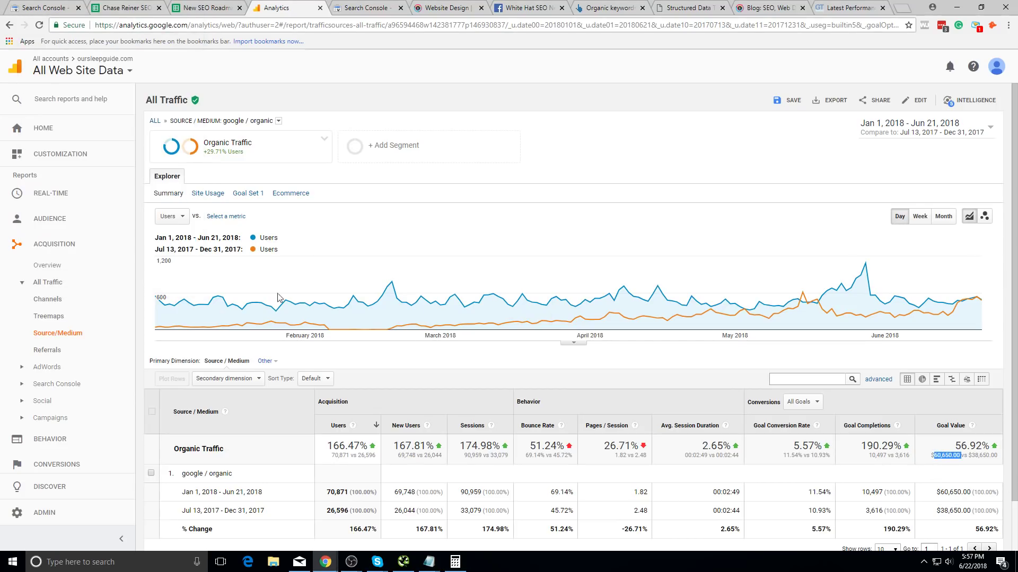
key("alt+Tab")
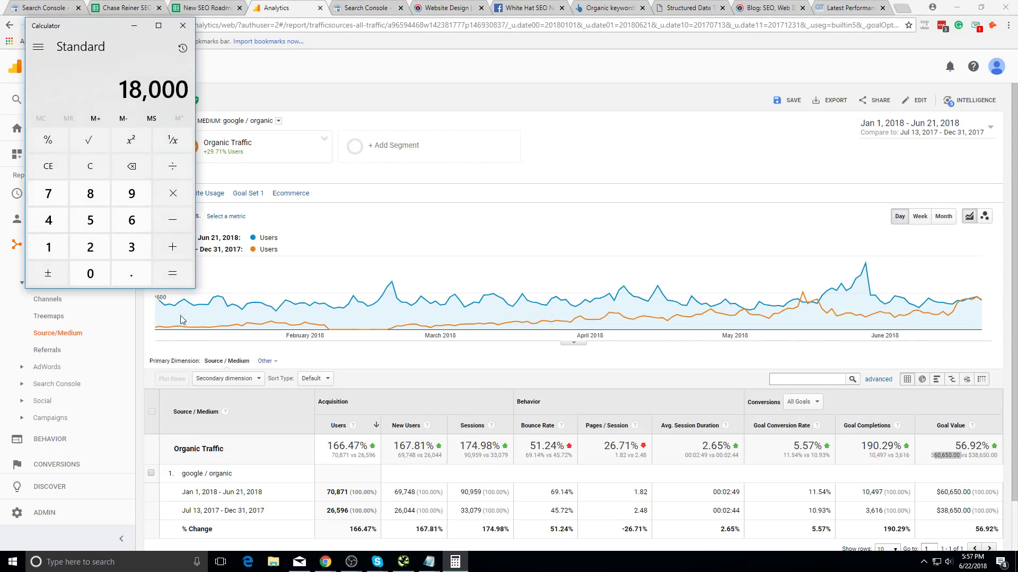
left_click(47, 166)
left_click(48, 220)
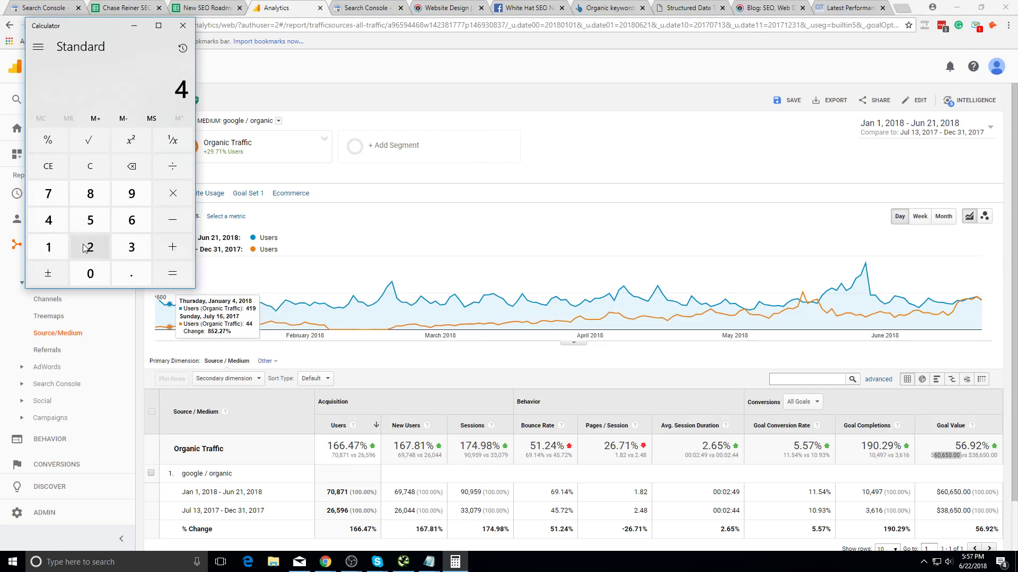
left_click(90, 247)
left_click(90, 274)
double_click(92, 273)
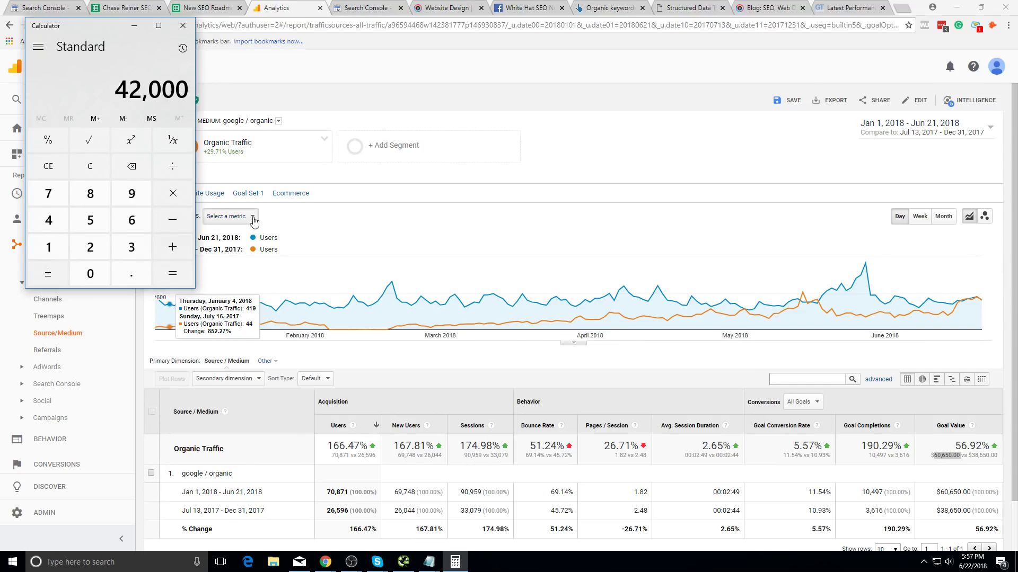
left_click_drag(106, 24, 539, 162)
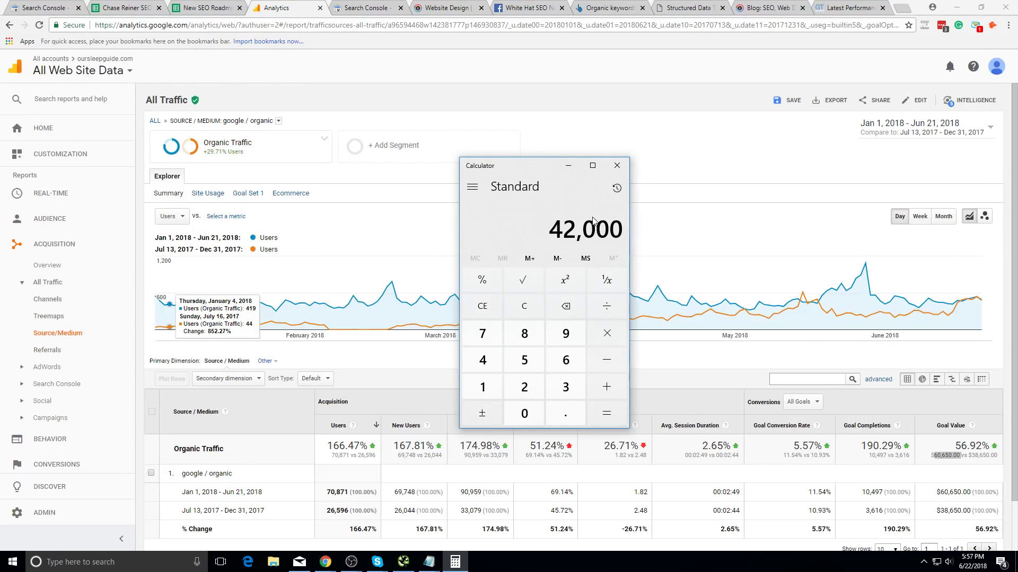
left_click(617, 166)
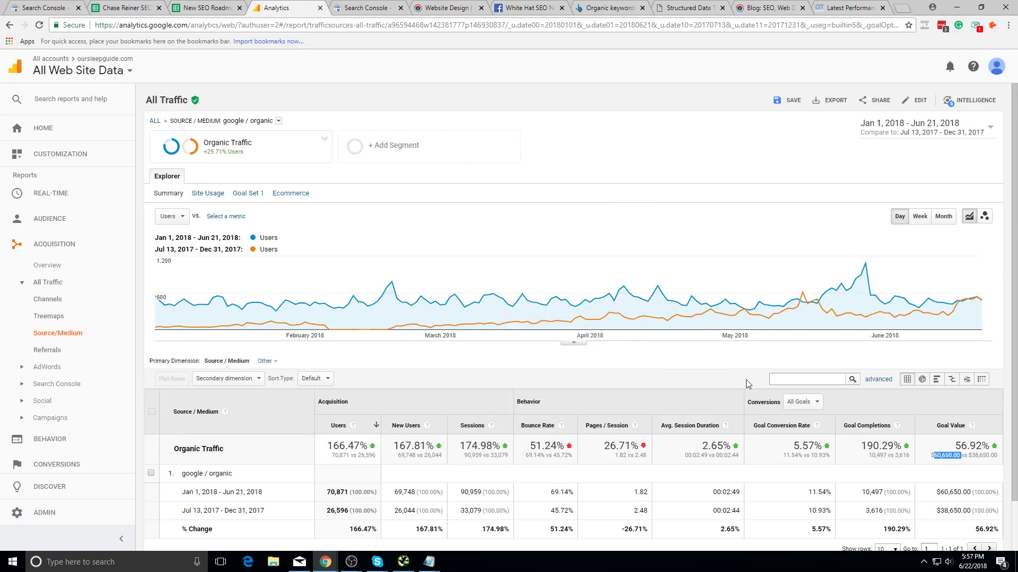
- Set the report's date range back to Jun 1 to Jun 21, 2018, compared with the previous period
left_click(941, 130)
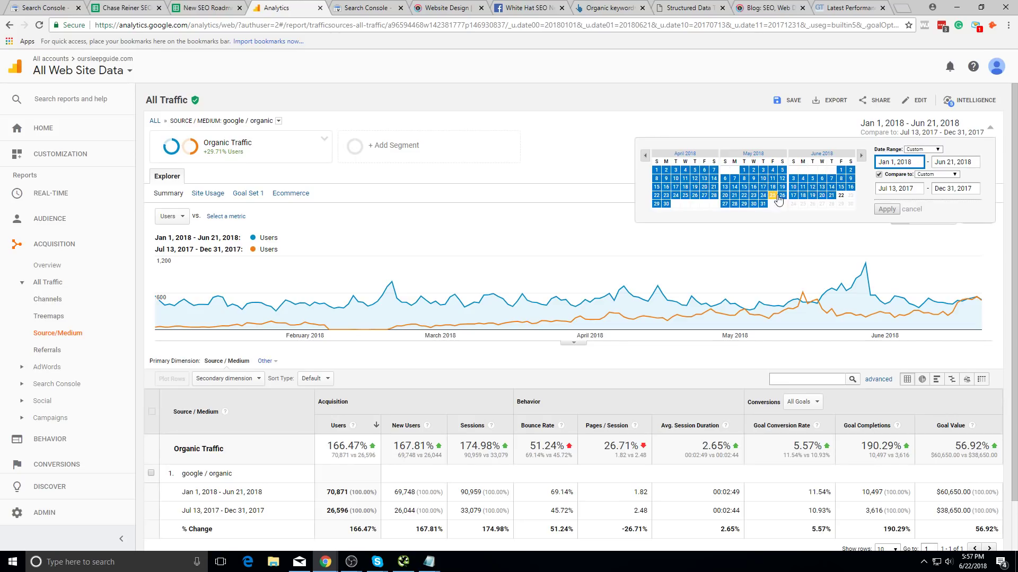
left_click(840, 170)
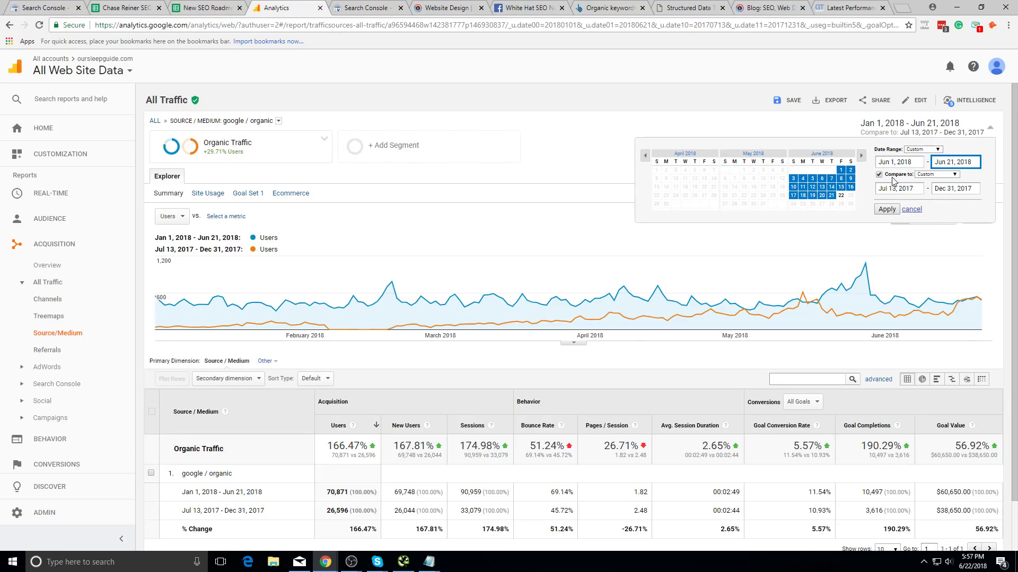
left_click(895, 175)
left_click(896, 175)
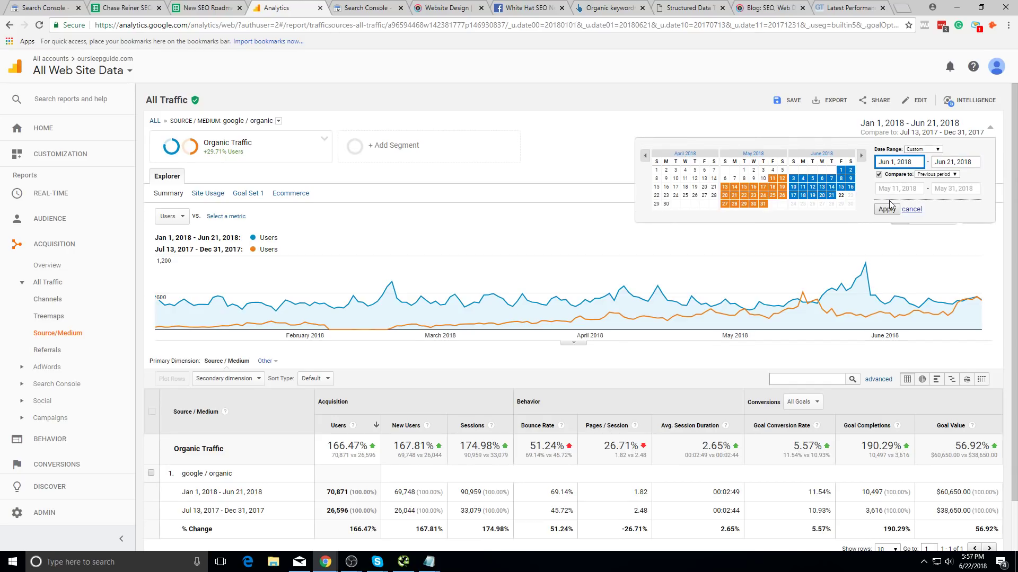
left_click(881, 211)
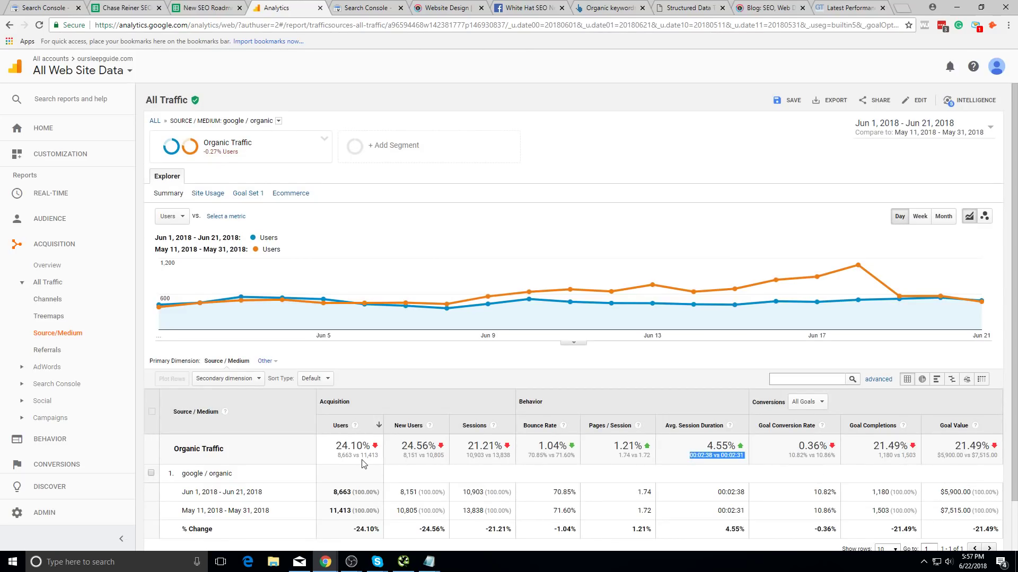
- Open the All Pages report under Behavior's site content and examine each page's organic traffic changes between the two periods
scroll(297, 432, "down", 2)
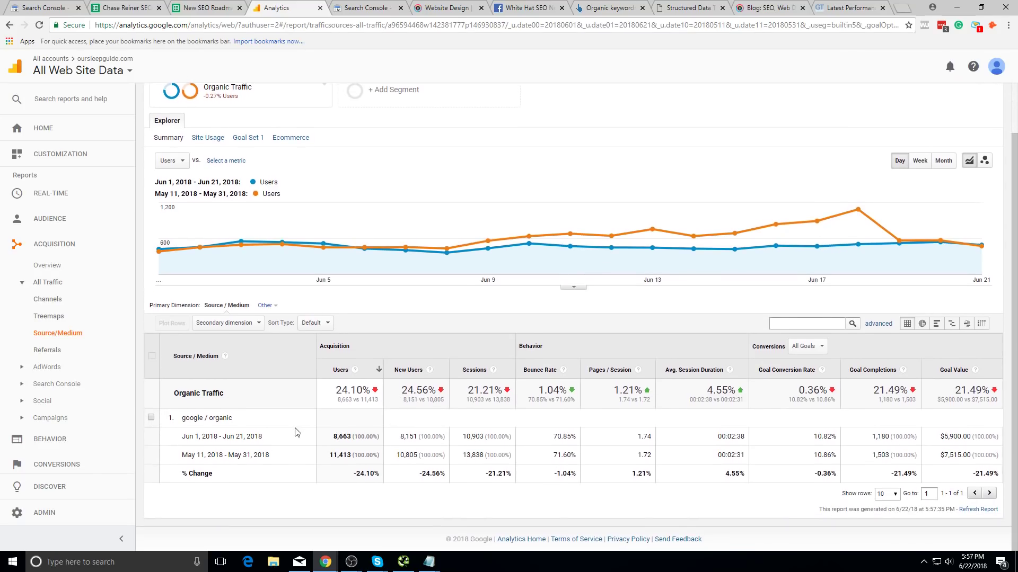
scroll(667, 424, "up", 2)
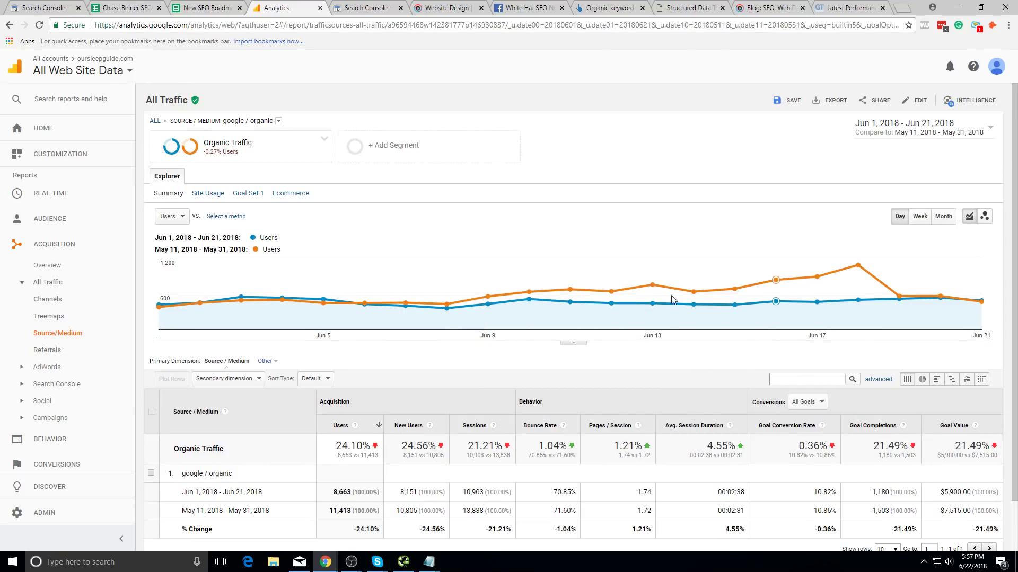
left_click(49, 439)
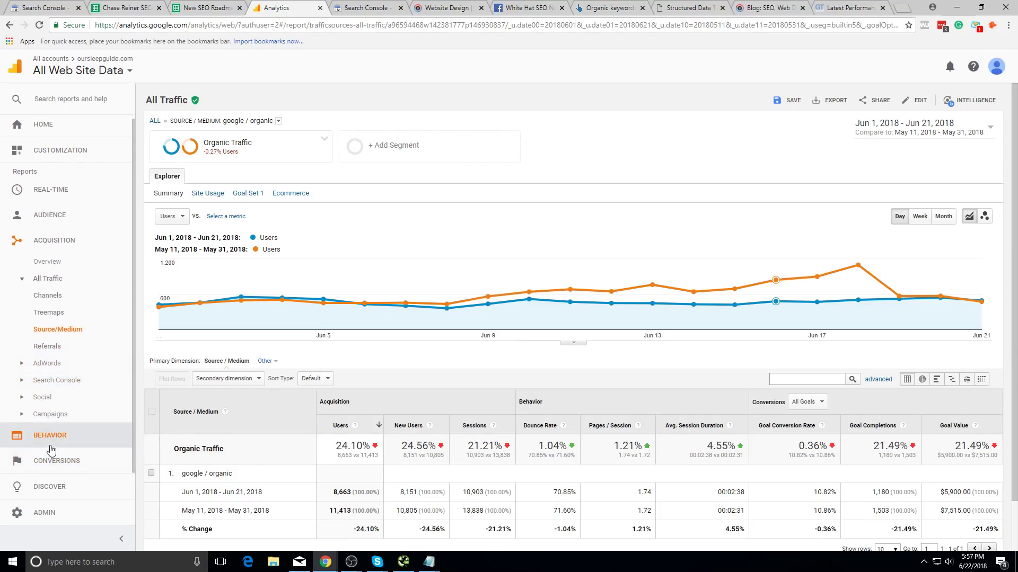
left_click(69, 356)
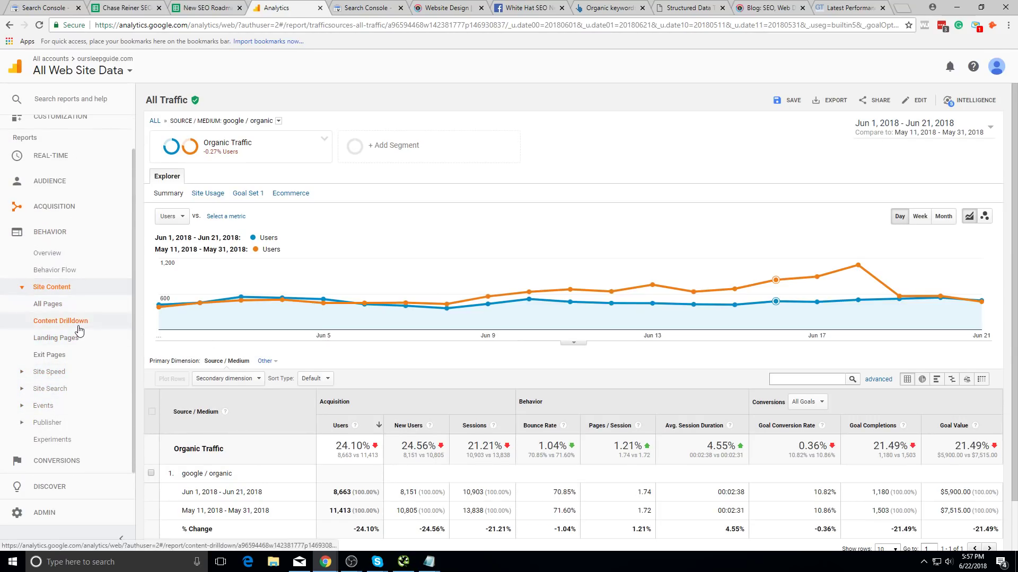
left_click(78, 309)
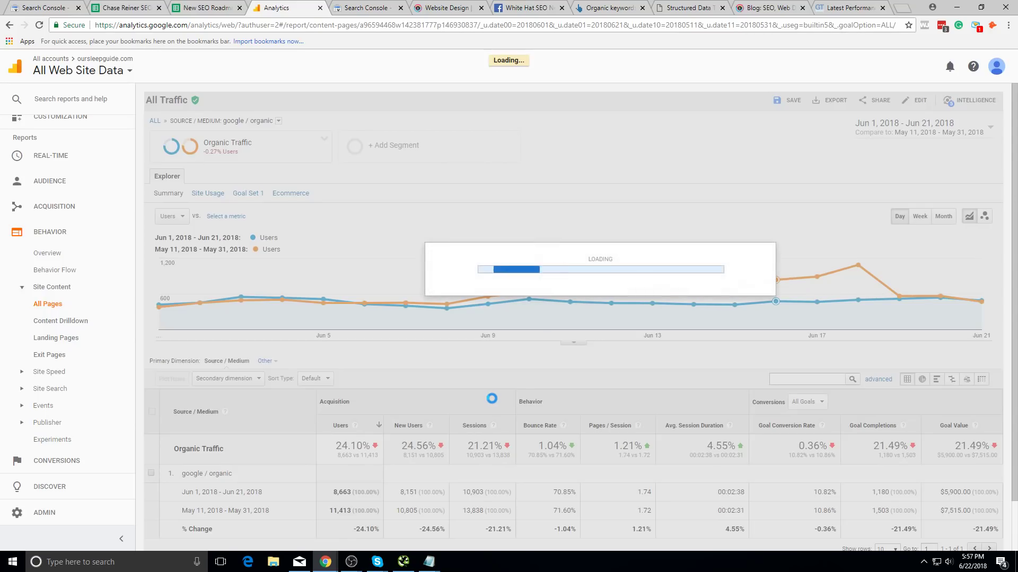
scroll(848, 318, "down", 5)
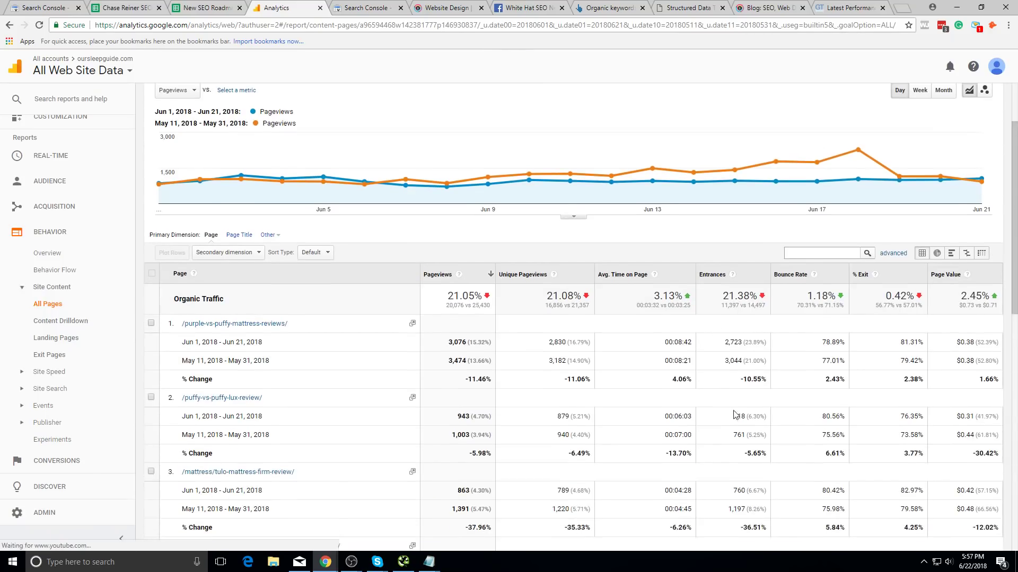
scroll(842, 301, "up", 4)
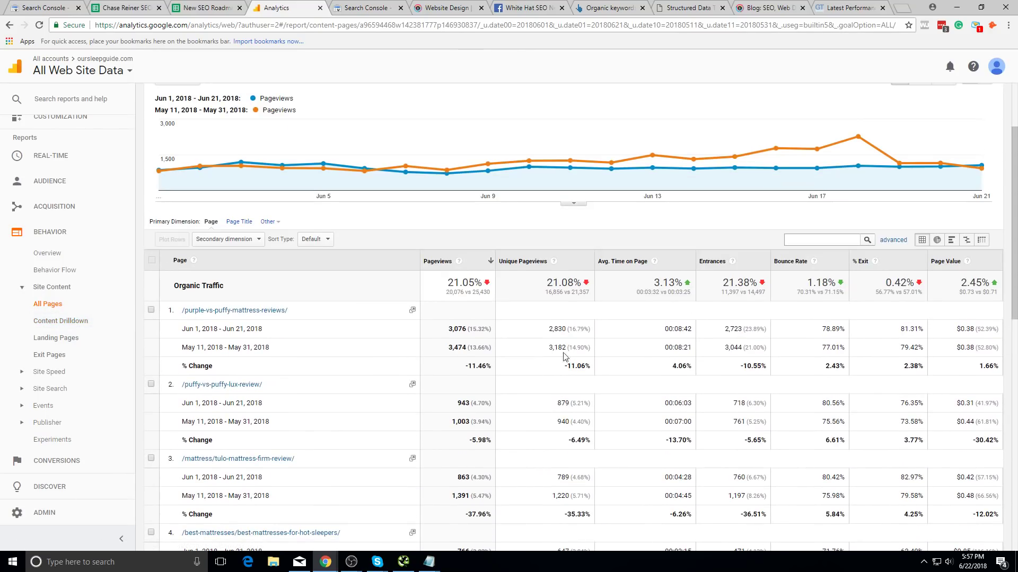
scroll(441, 343, "down", 5)
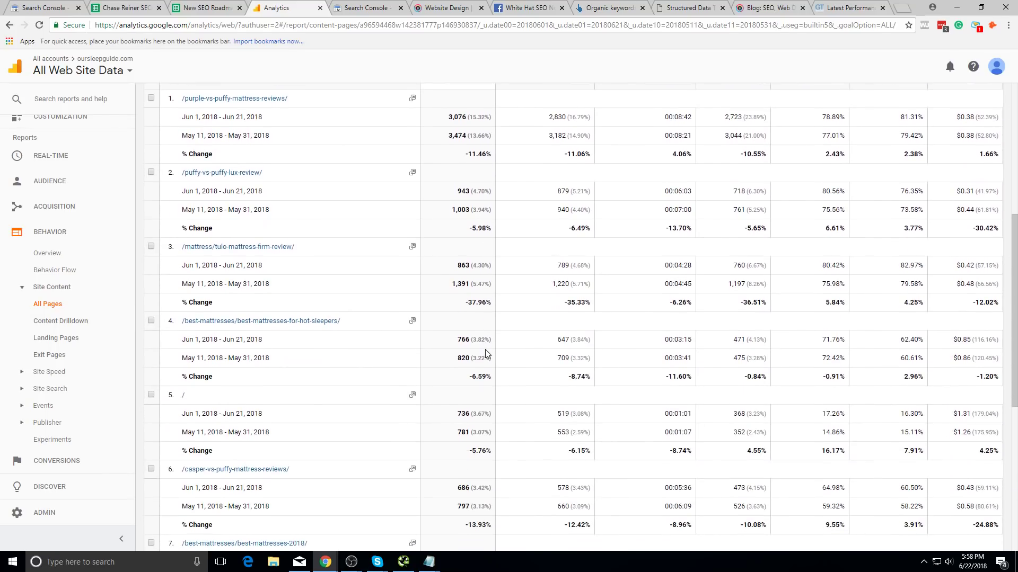
scroll(482, 337, "down", 1)
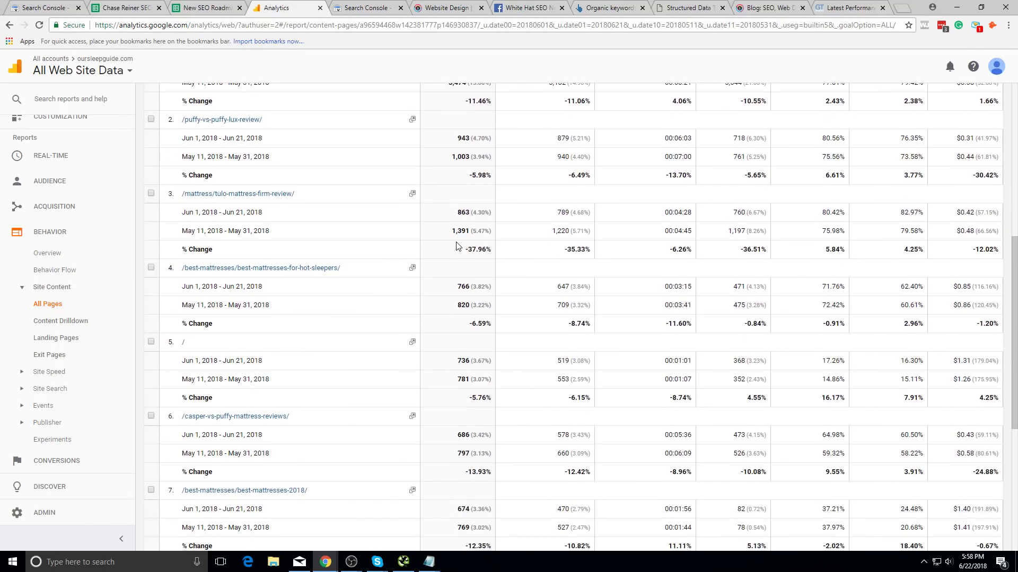
scroll(647, 291, "up", 7)
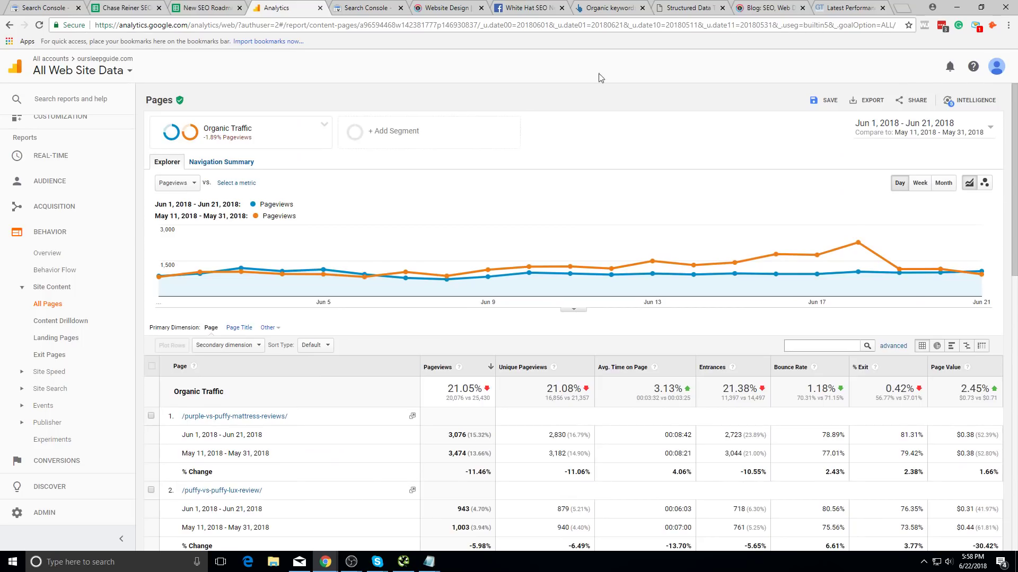
- Return to the google / organic Source/Medium report and highlight the goal value comparison of the two periods
double_click(970, 387)
key("alt+Left")
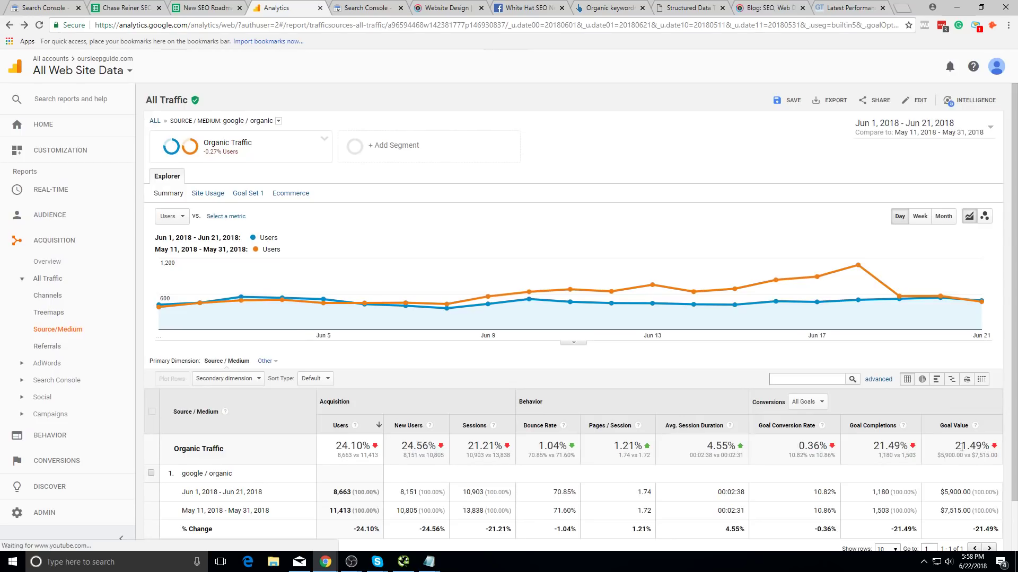
triple_click(971, 456)
left_click(969, 471)
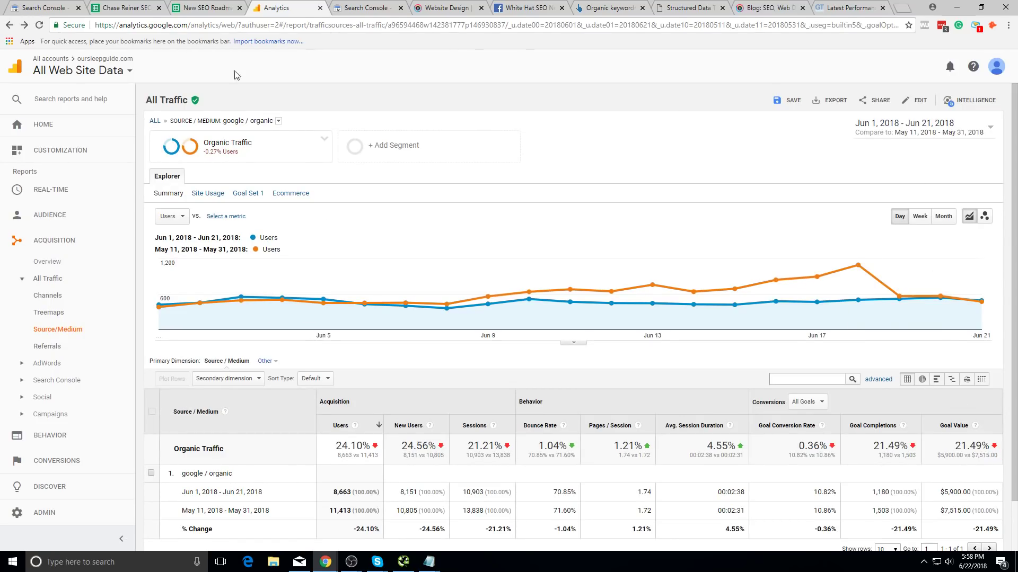
- Switch to the New SEO Roadmap v2.8 spreadsheet and bring the Notepad notes in front of it
left_click(208, 4)
left_click(127, 8)
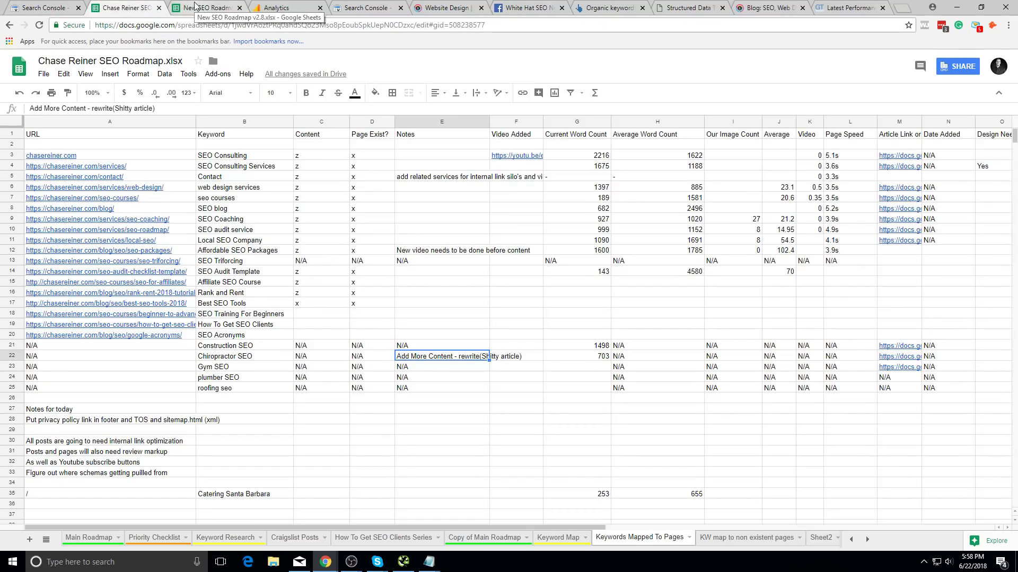
left_click(195, 6)
key("alt+Tab")
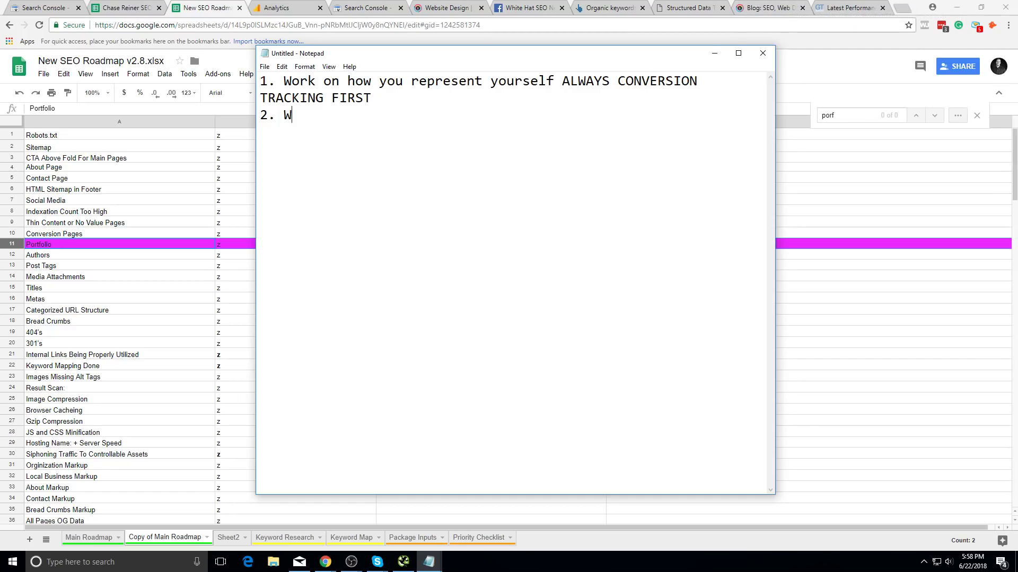
- Complete note 2 as "Work on bringing people in with your content marketing" and start an item numbered 3
type("you")
key("BackSpace")
key("BackSpace")
type("bringing people in wut")
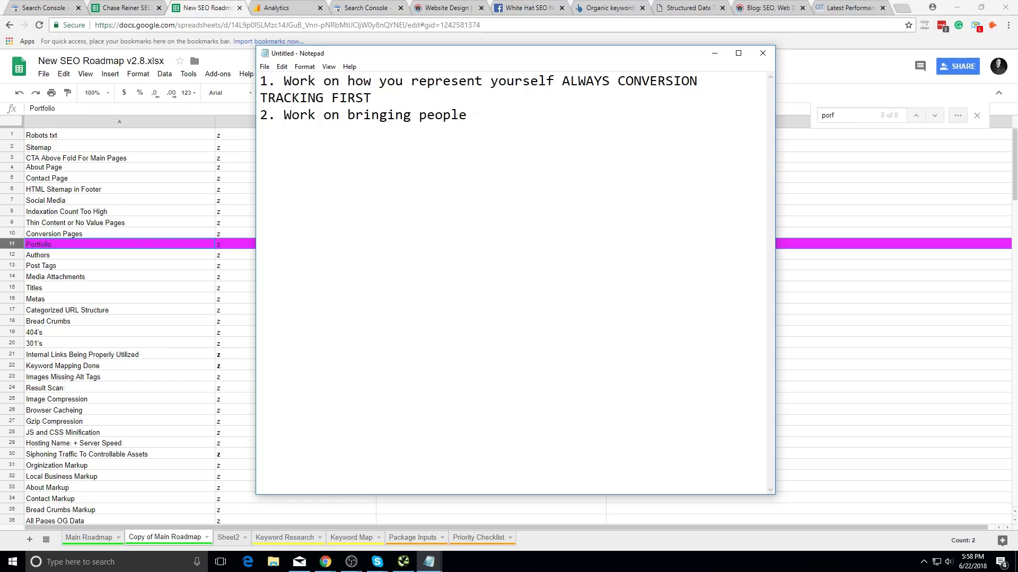
key("BackSpace")
key("BackSpace")
type("ith your content marketing")
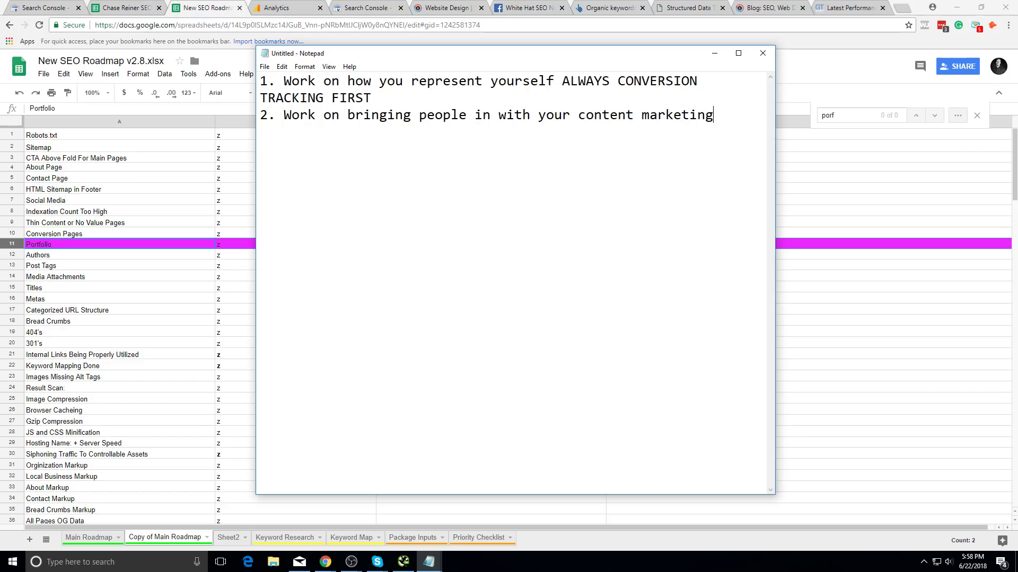
key("Return")
type("3.")
- Highlight parts of the second note about content marketing for emphasis, including the whole sentence
key("shift+Home")
key("Right")
left_click_drag(300, 116, 515, 116)
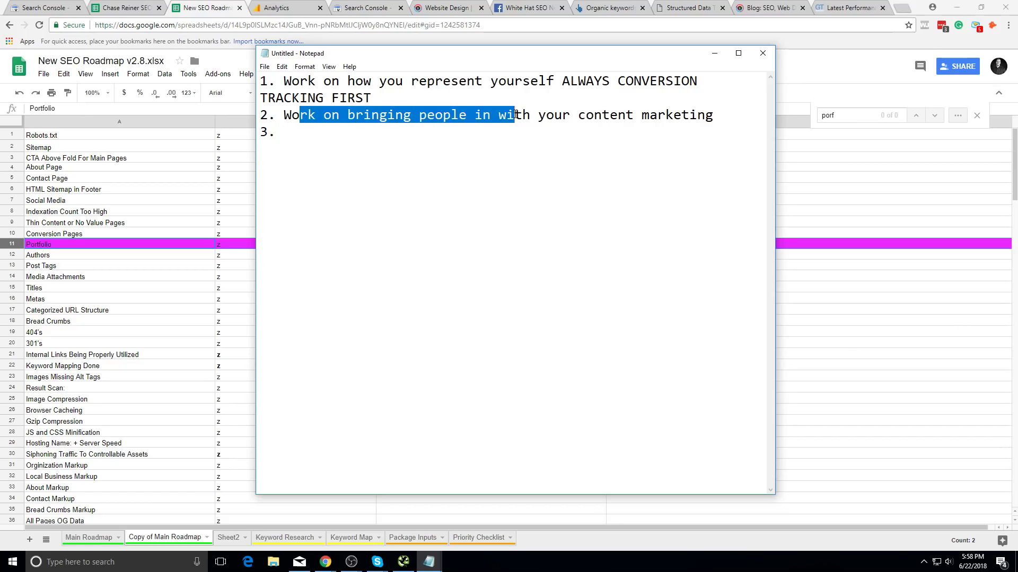
left_click(647, 115)
left_click(504, 164)
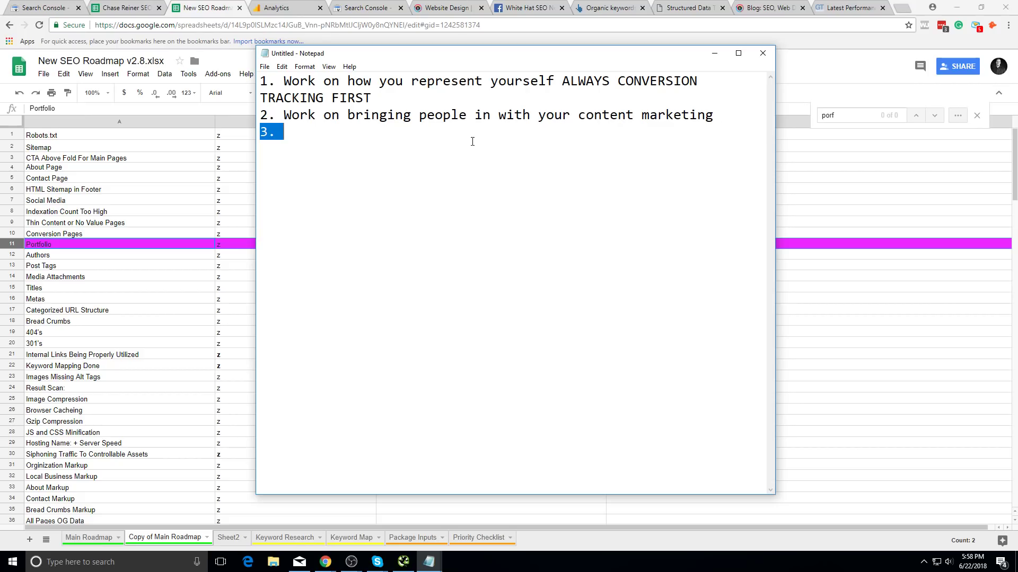
left_click_drag(714, 115, 280, 112)
left_click(375, 131)
left_click(419, 115)
left_click_drag(261, 115, 284, 115)
left_click(713, 115)
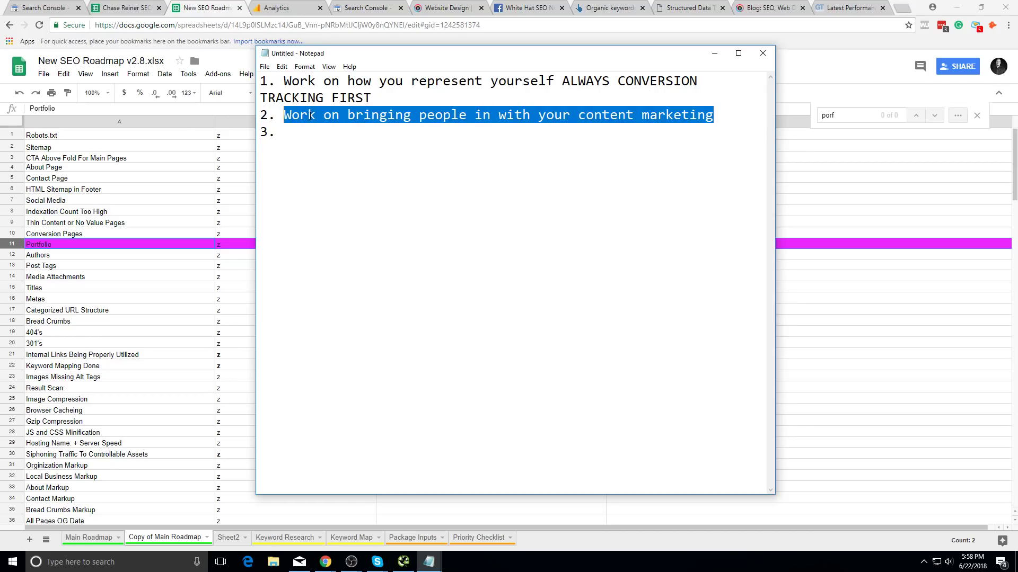
double_click(299, 115)
double_click(514, 115)
left_click(643, 115)
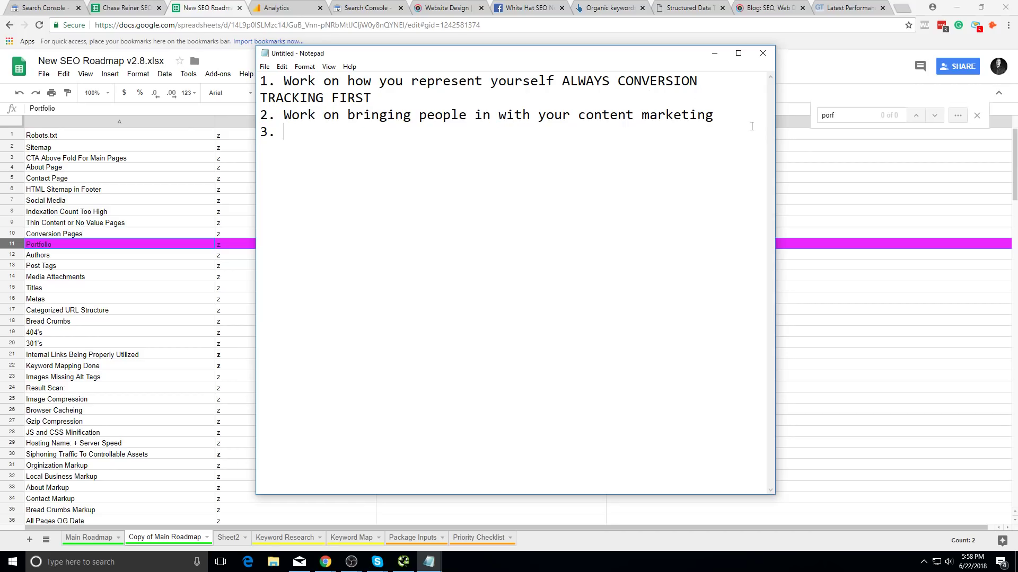
left_click_drag(714, 115, 647, 115)
left_click(714, 115)
left_click_drag(714, 115, 283, 115)
left_click(714, 114)
- Show the Main Roadmap sheet, return to Notepad and write "Internal workflow" as the third note
key("alt+Tab")
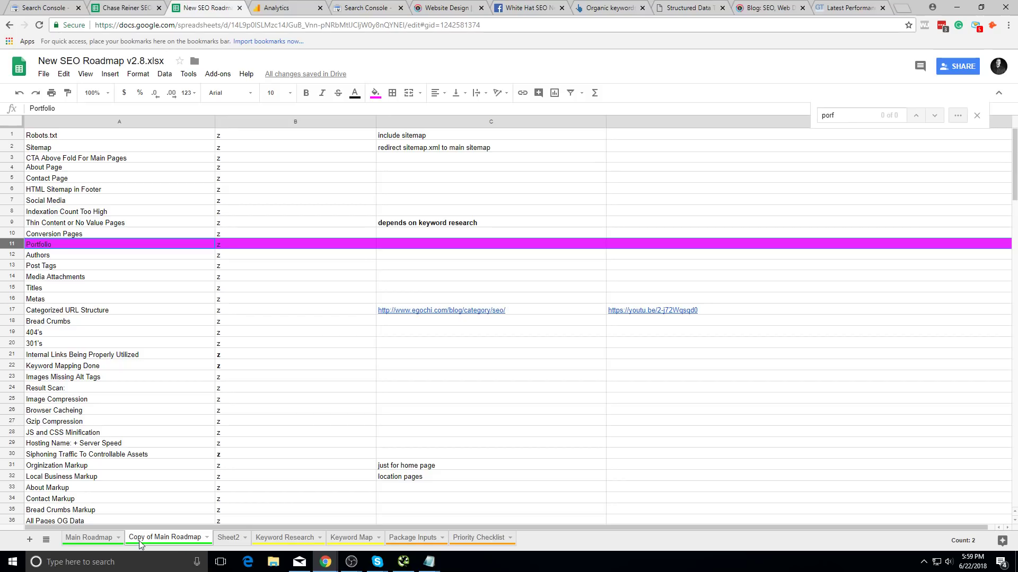
left_click(114, 539)
scroll(291, 423, "up", 5)
key("alt+Tab")
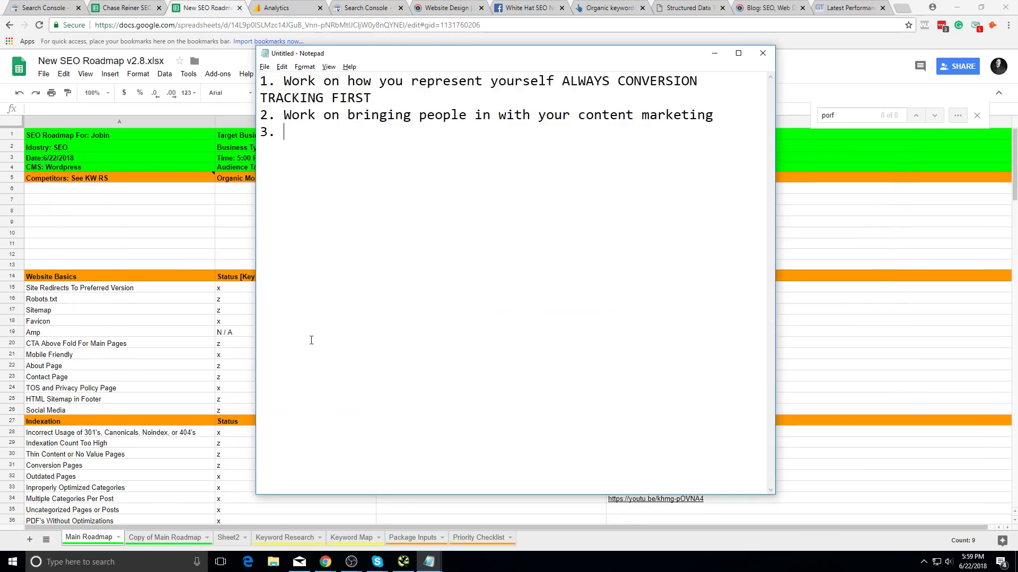
type("Internal workflow")
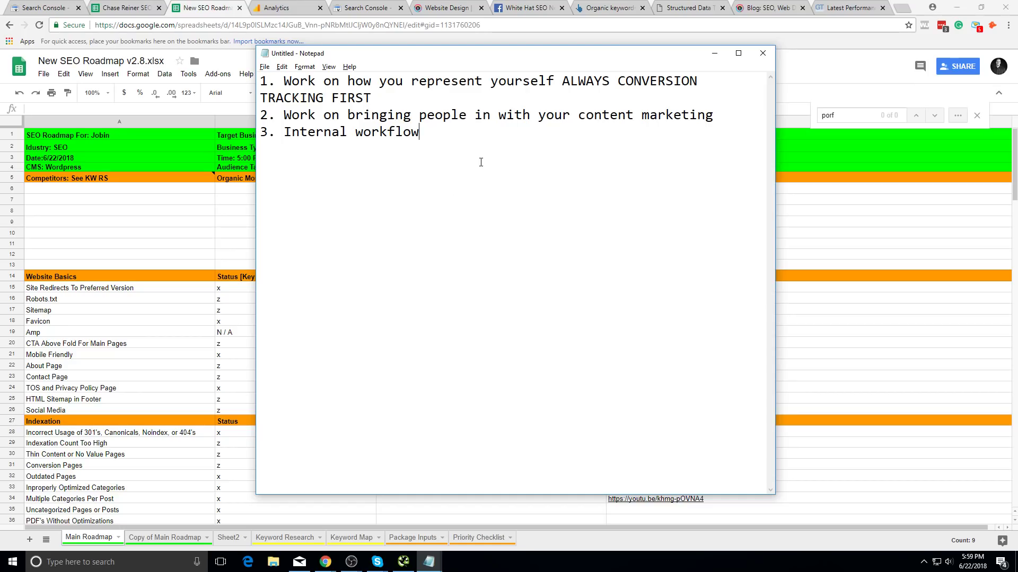
- Highlight the "Internal workflow" note and its number for emphasis
left_click_drag(422, 132, 262, 144)
left_click(287, 132)
left_click(465, 146)
left_click(470, 133)
left_click_drag(470, 132, 262, 136)
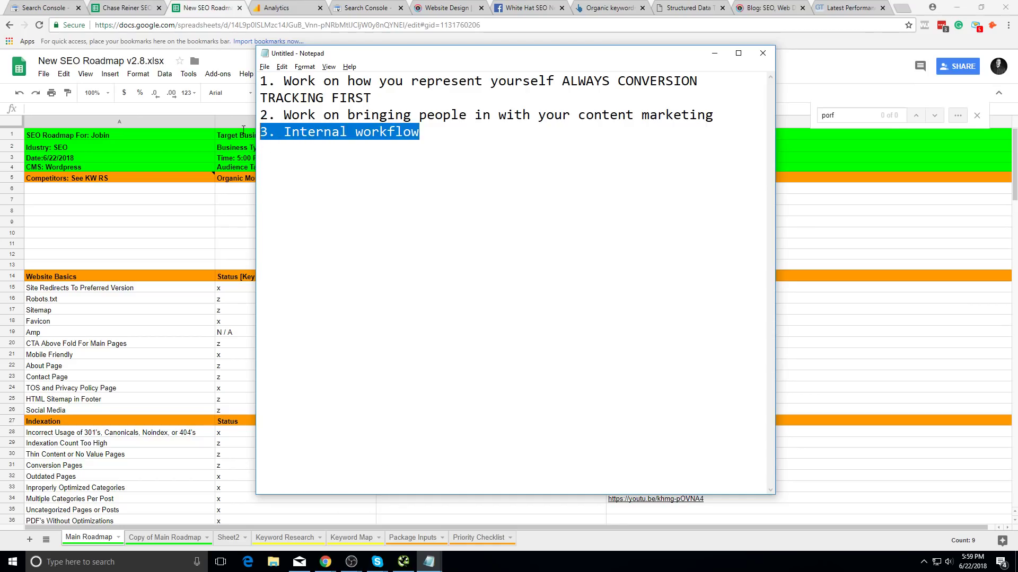
left_click(416, 132)
left_click_drag(416, 132, 262, 133)
left_click(435, 154)
left_click_drag(435, 154, 261, 116)
double_click(272, 132)
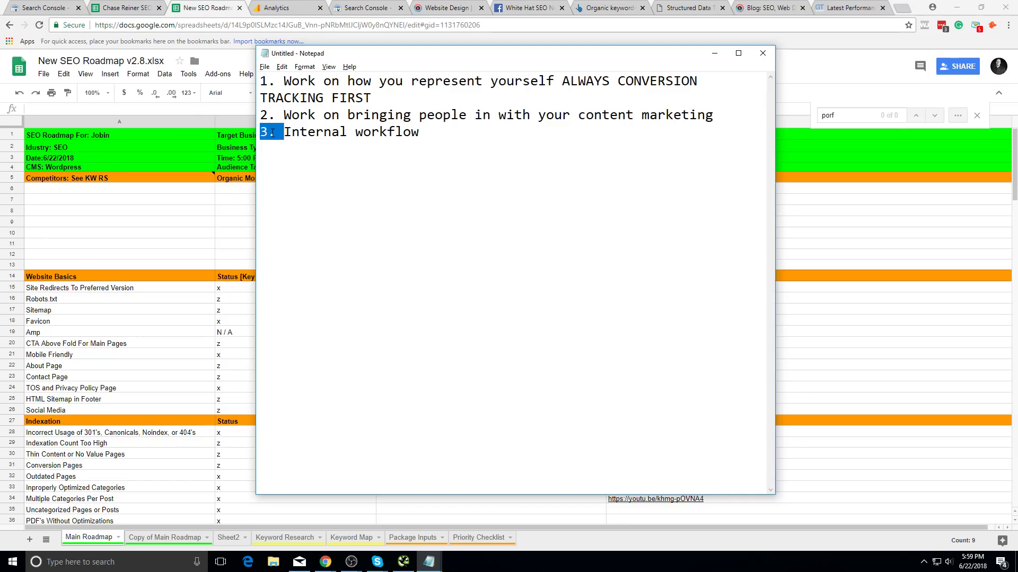
left_click(384, 138)
- Review the three priority notes by highlighting them in turn, then the first two together
left_click_drag(429, 139, 244, 76)
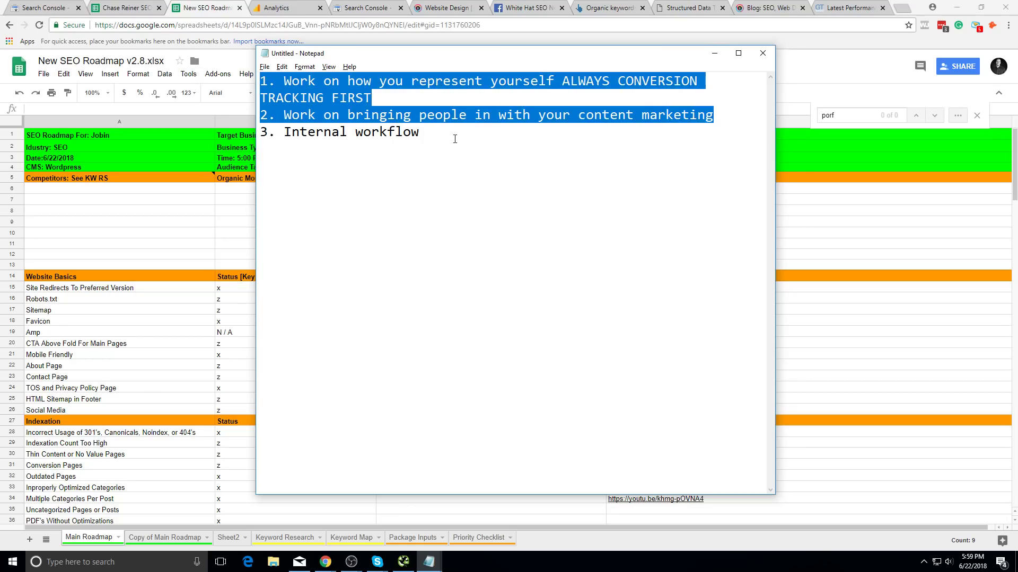
left_click(489, 99)
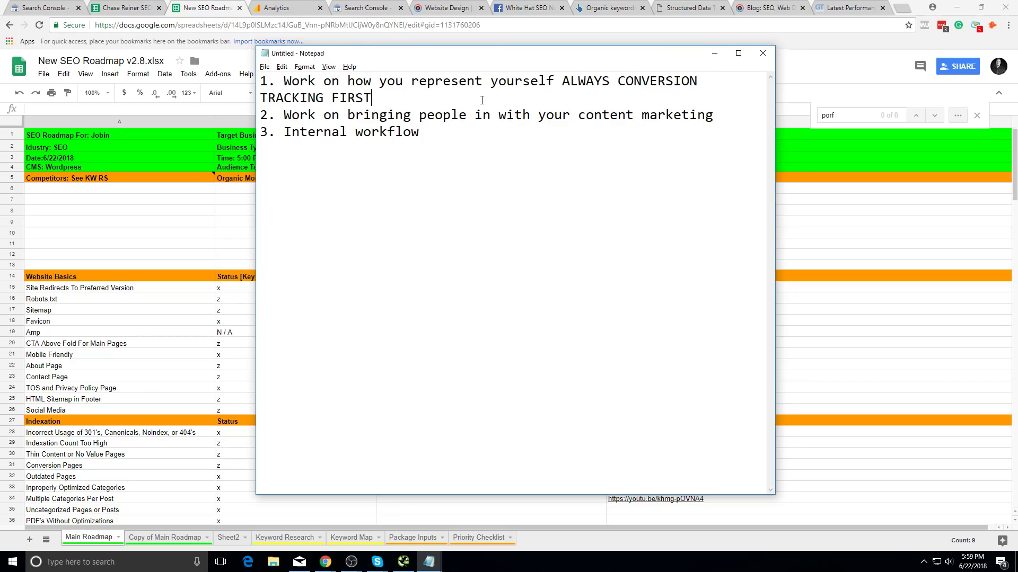
left_click_drag(482, 100, 260, 81)
left_click(422, 98)
left_click_drag(422, 98, 260, 80)
left_click(364, 97)
left_click_drag(691, 123, 283, 117)
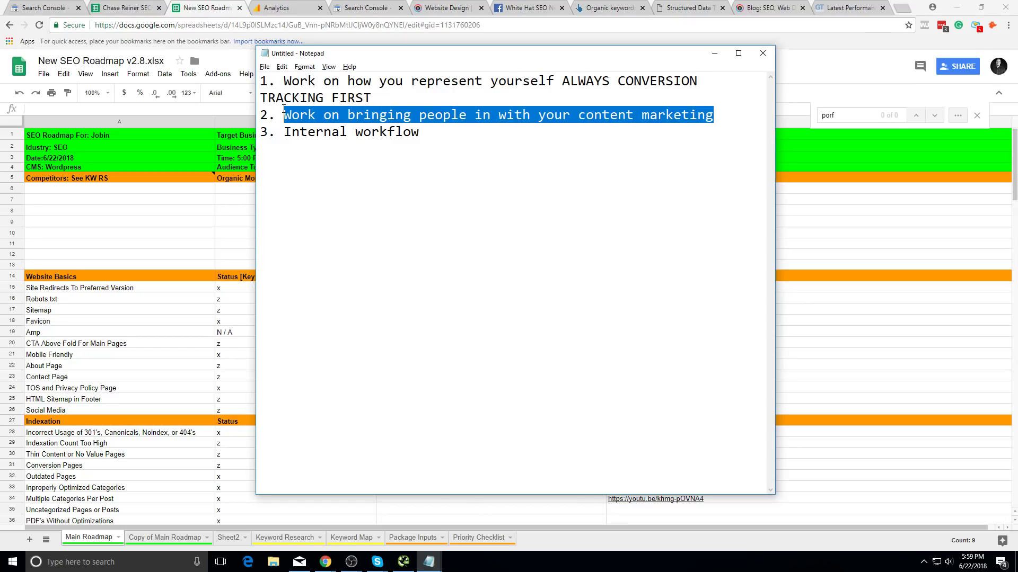
left_click(284, 115)
left_click_drag(484, 137, 270, 141)
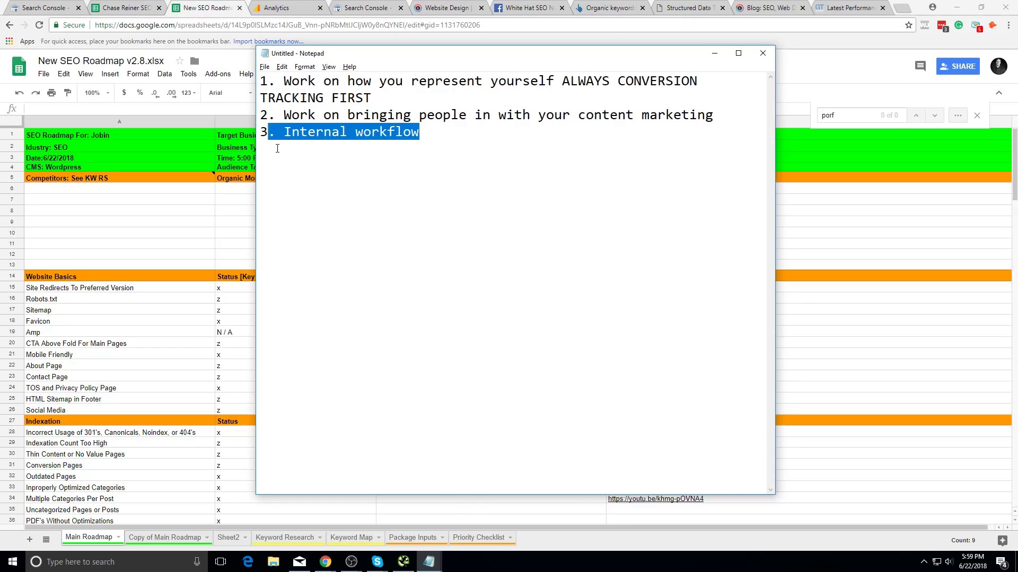
left_click(438, 138)
left_click(592, 116)
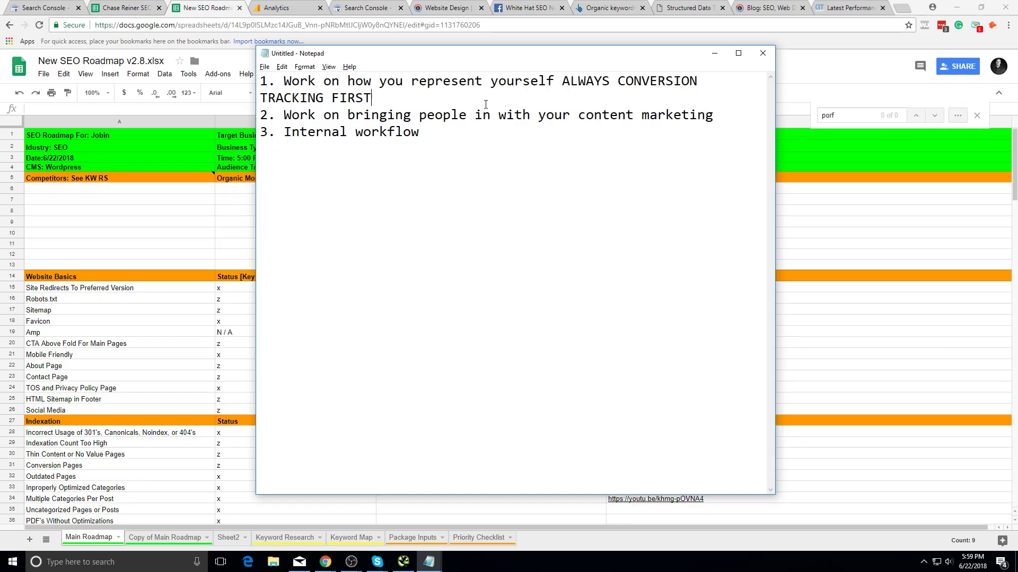
left_click_drag(486, 105, 260, 81)
left_click(406, 115)
mouse_move(283, 133)
left_mouse_down()
mouse_move(416, 132)
mouse_move(283, 133)
mouse_move(292, 133)
left_mouse_up()
left_click(463, 157)
left_click_drag(439, 147, 268, 132)
left_click(268, 133)
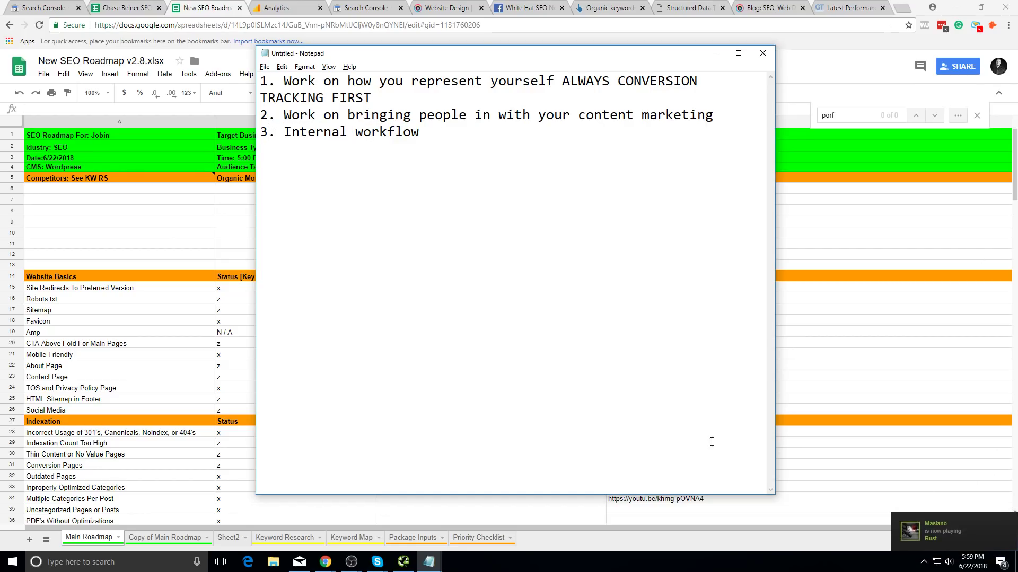
double_click(437, 117)
left_click(435, 116)
left_click_drag(510, 125, 223, 133)
left_click(223, 134)
left_click_drag(746, 125, 262, 82)
left_click(448, 112)
left_click_drag(715, 115, 261, 81)
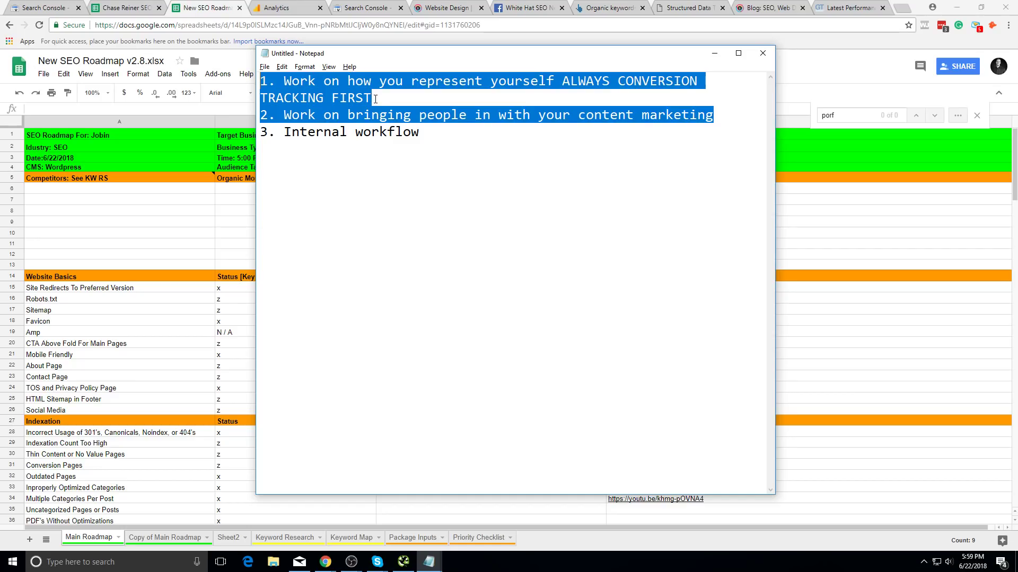
left_click(468, 174)
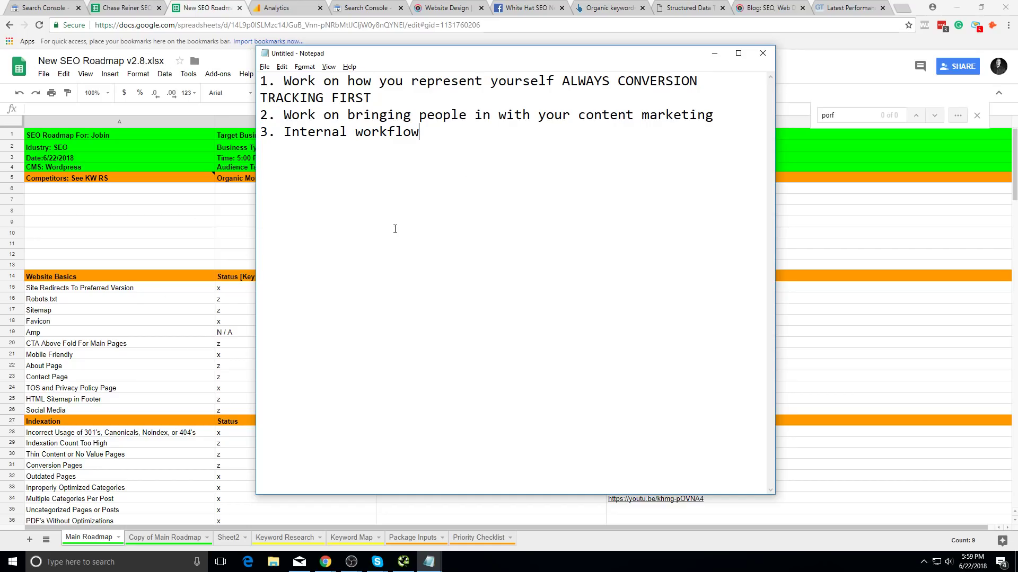
- Show the Social Media row in the roadmap, return to Notepad and write the heading "Internal:" with the bullet "*Guest Posting"
left_click(107, 415)
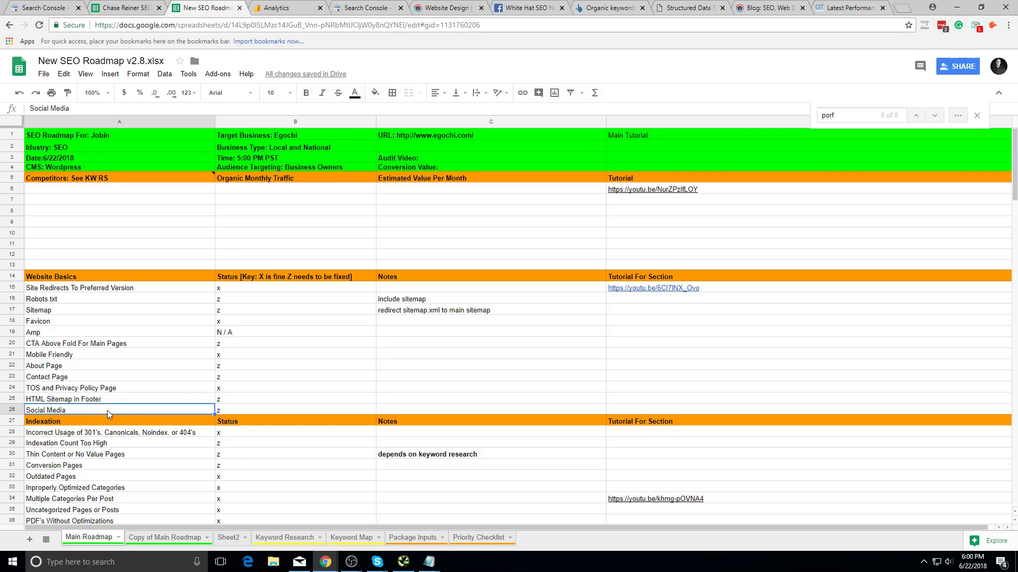
key("alt+Tab")
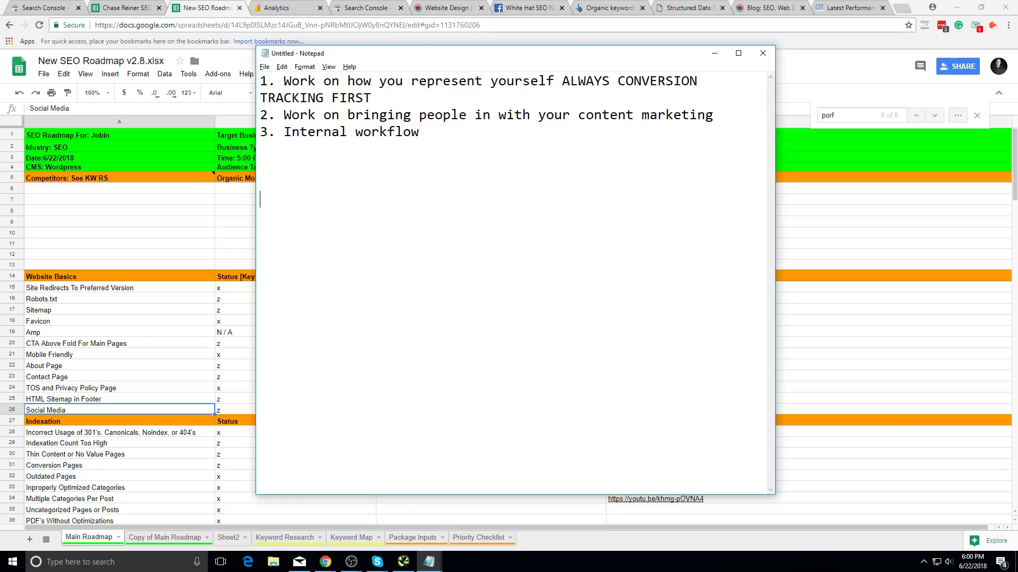
type("Internal:")
key("Return")
key("Return")
type("Guest Posting")
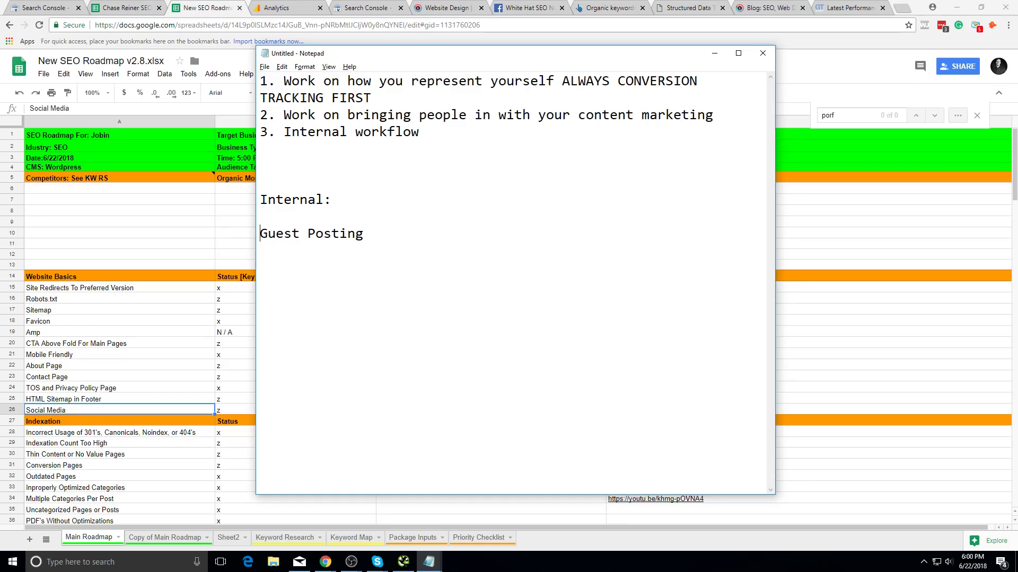
key("Home")
type("*")
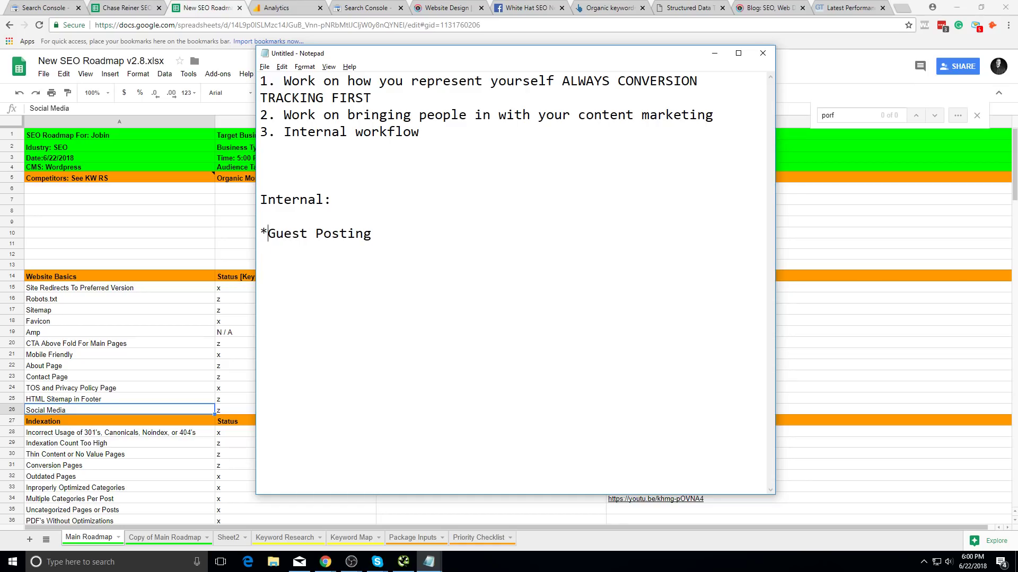
- Highlight the "*Guest Posting" bullet for emphasis and remove two blank lines above the "Internal:" heading
left_click_drag(404, 237, 242, 242)
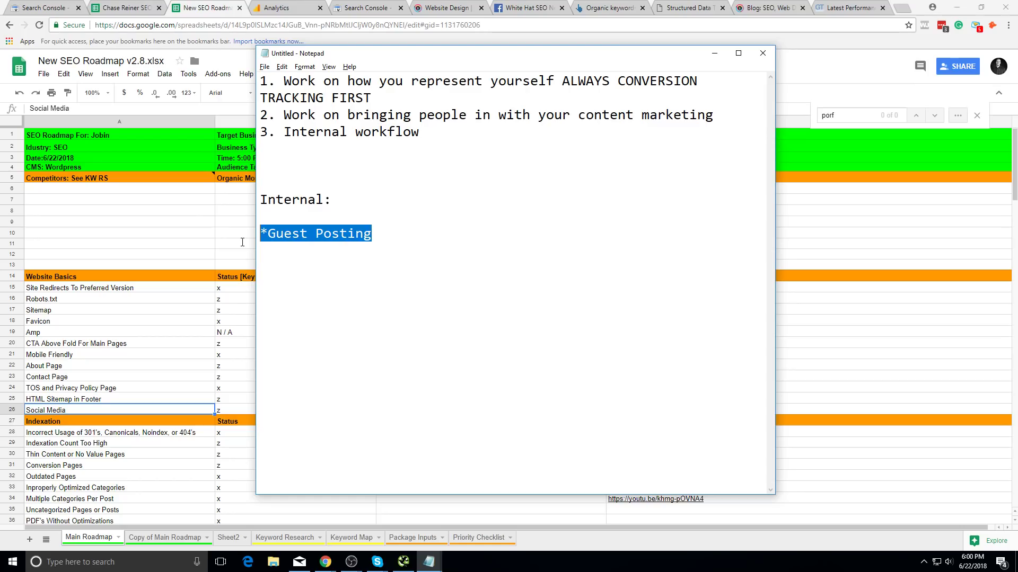
left_click(441, 233)
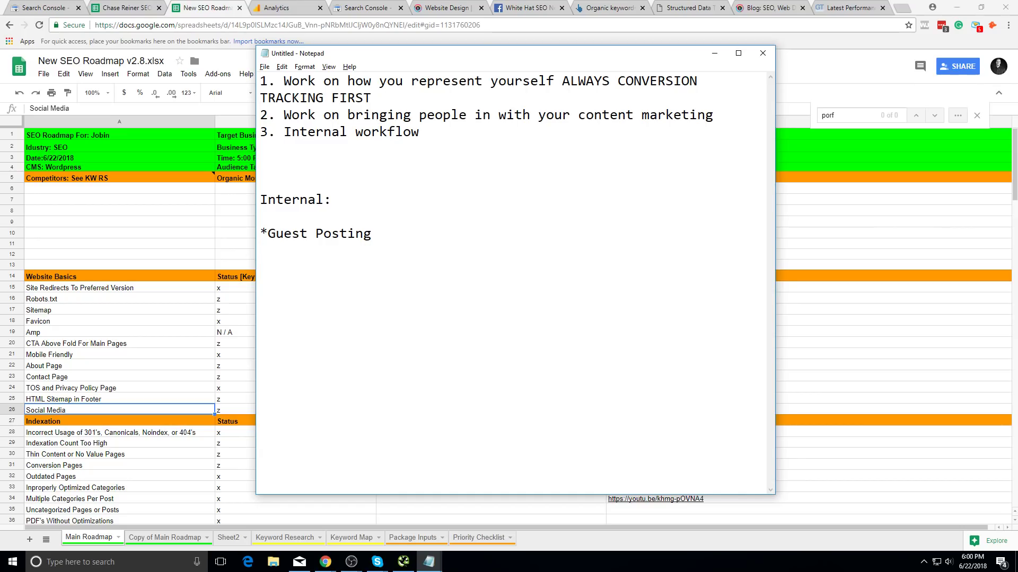
key("alt+Tab")
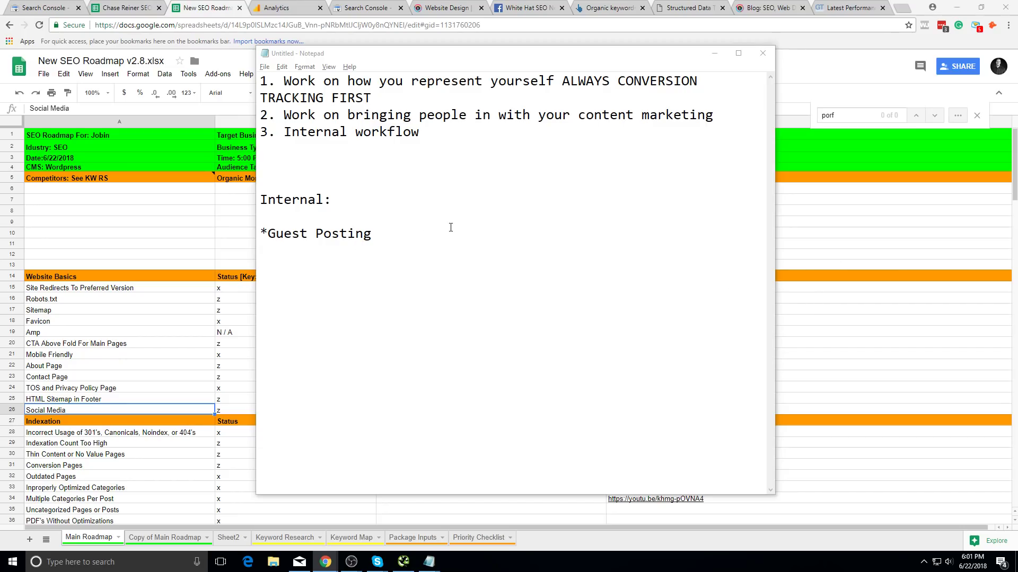
left_click(416, 185)
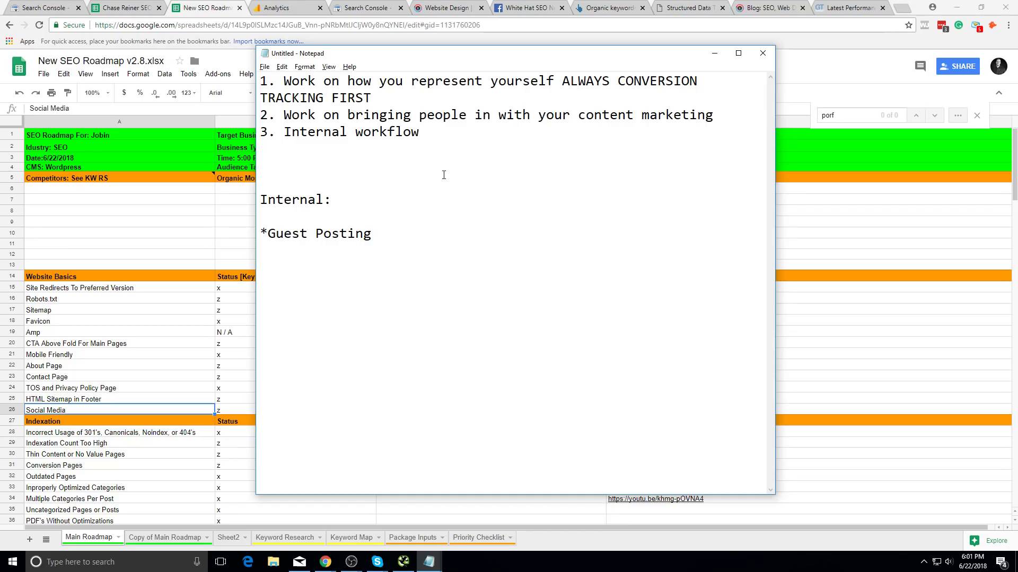
key("BackSpace")
key("BackSpace")
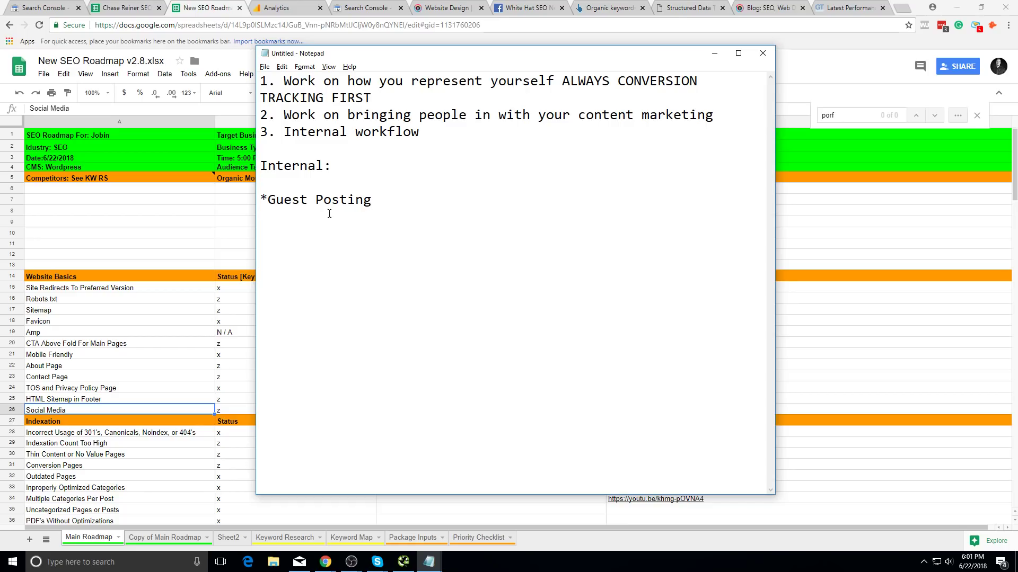
- Highlight the "Internal:" heading together with the "*Guest Posting" bullet several times for emphasis
left_click_drag(329, 211, 259, 187)
left_click(473, 218)
left_click_drag(472, 218, 261, 165)
left_click(370, 200)
left_click_drag(413, 212, 251, 168)
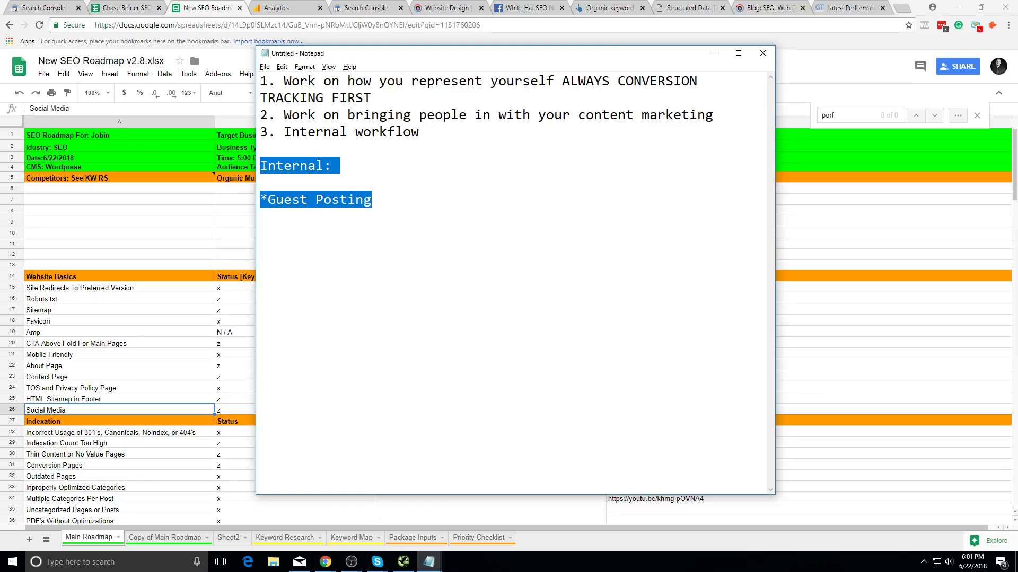
left_click(443, 153)
left_click(445, 165)
double_click(445, 166)
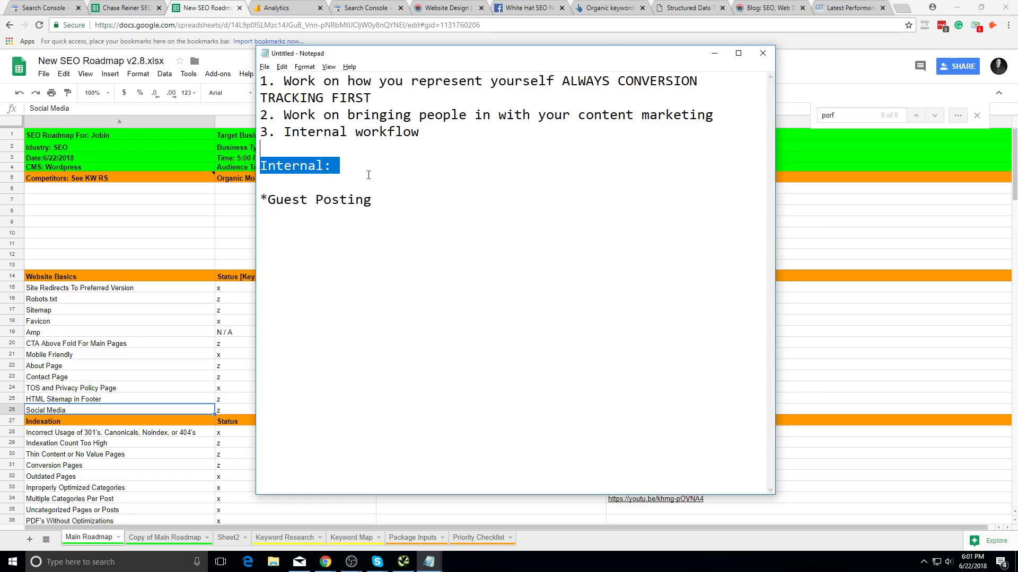
left_click(416, 218)
left_click_drag(416, 217, 260, 166)
left_click(428, 213)
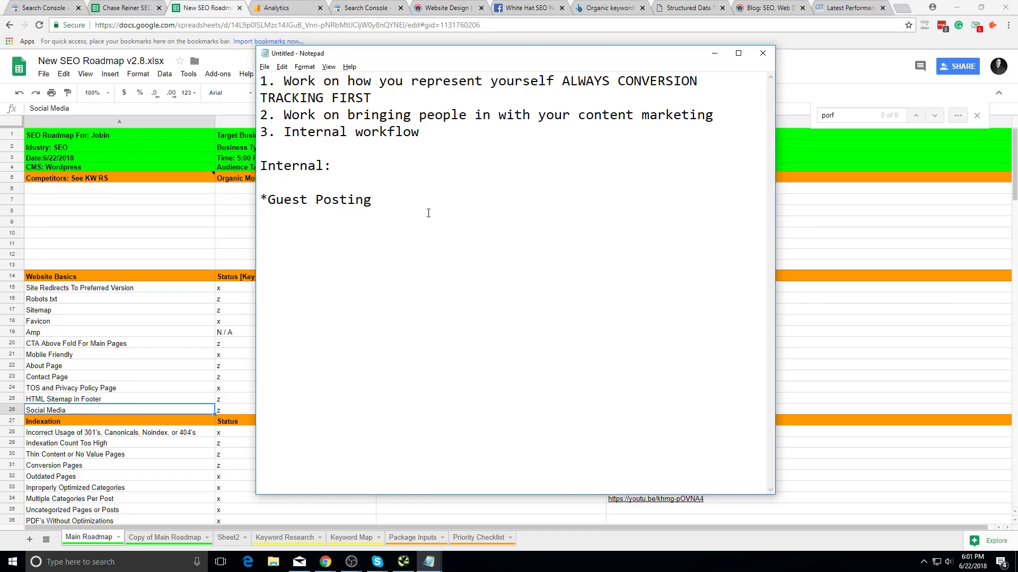
- Add the bullets "*Contacting influencers" and "*Social Media" below "*Guest Posting"
type("*Contacting influences")
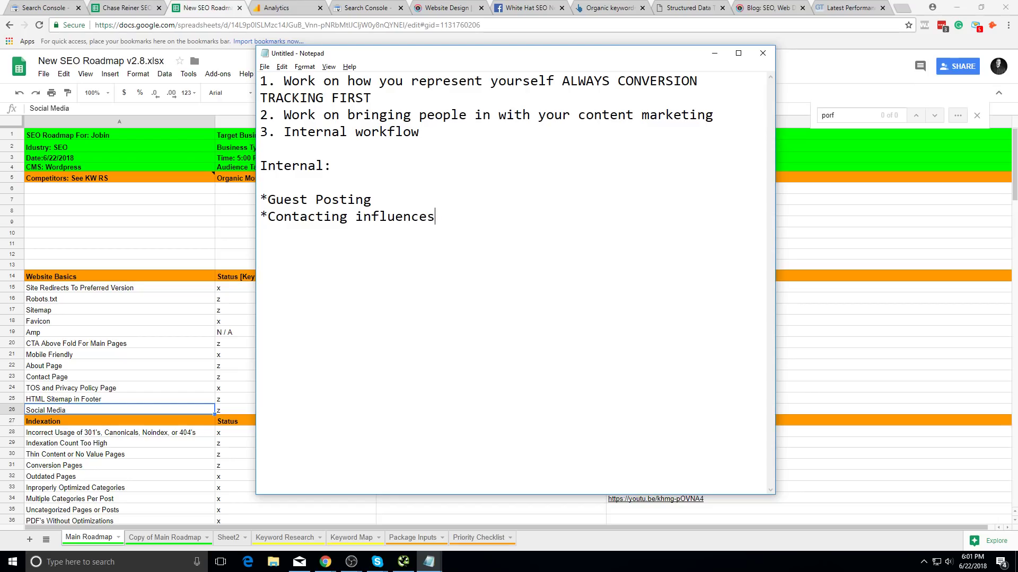
key("BackSpace")
type("rs ")
type("*")
type("Social")
type("Media ")
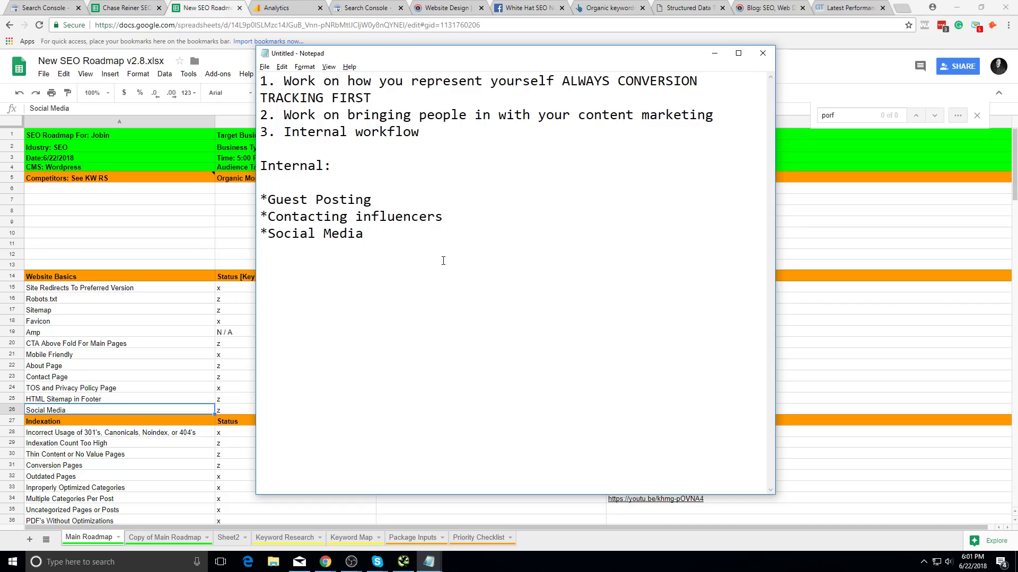
- Add the bullets "*Customers pages updated with trending content" and "*Videos" to the internal list and start another bullet
type("*Customers pages up")
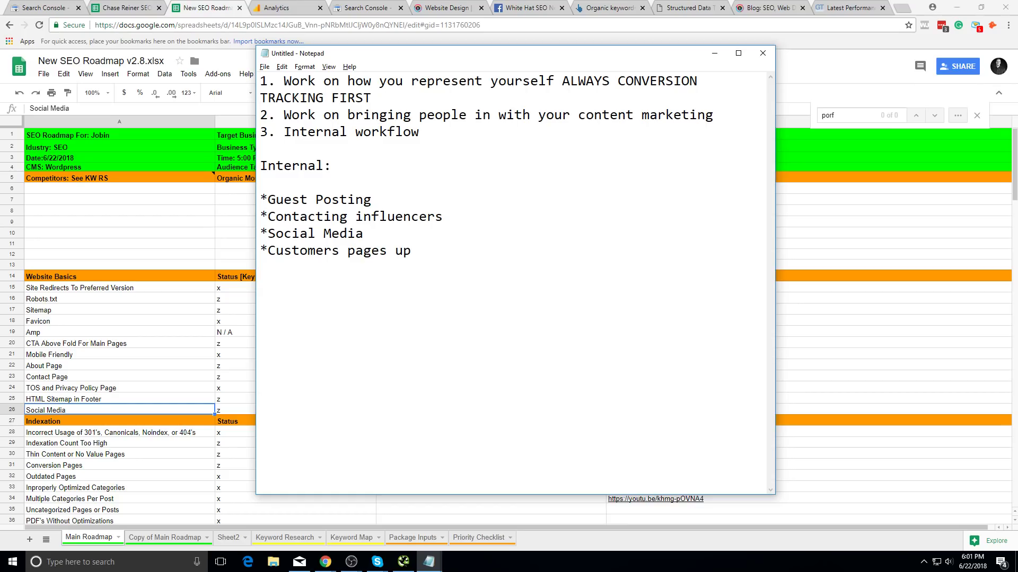
type("dated with trending content")
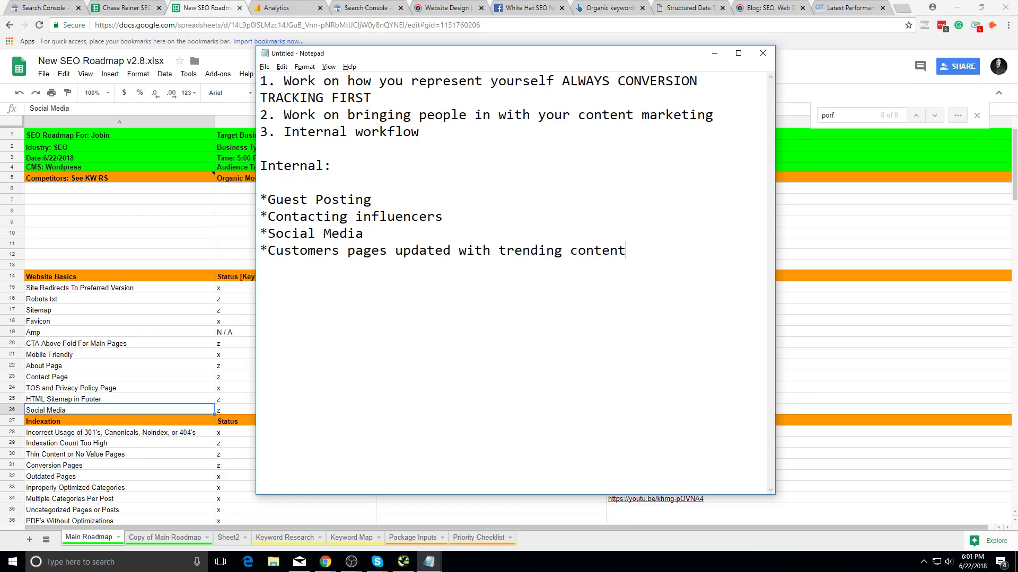
key("Return")
type("*")
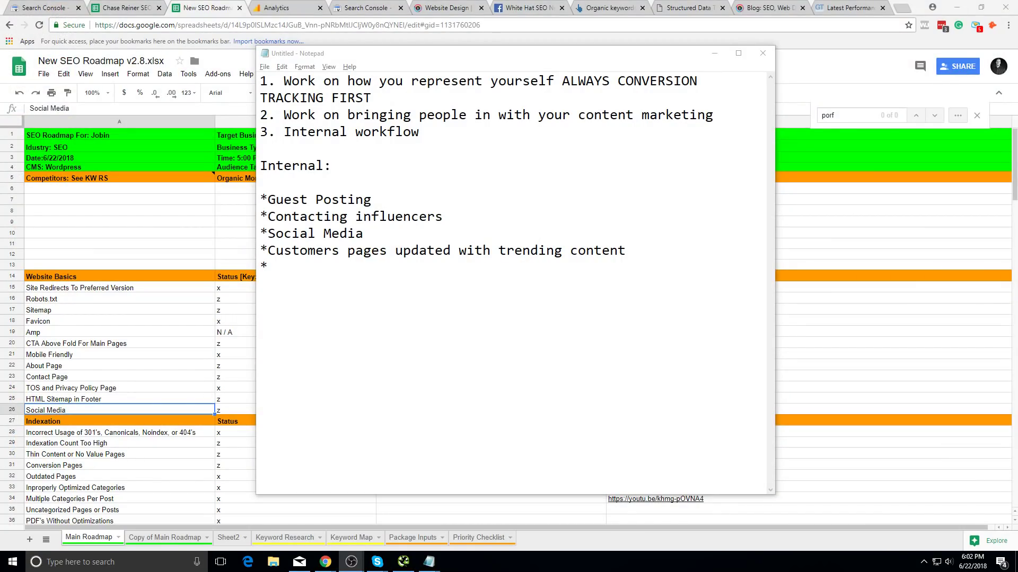
left_click(384, 290)
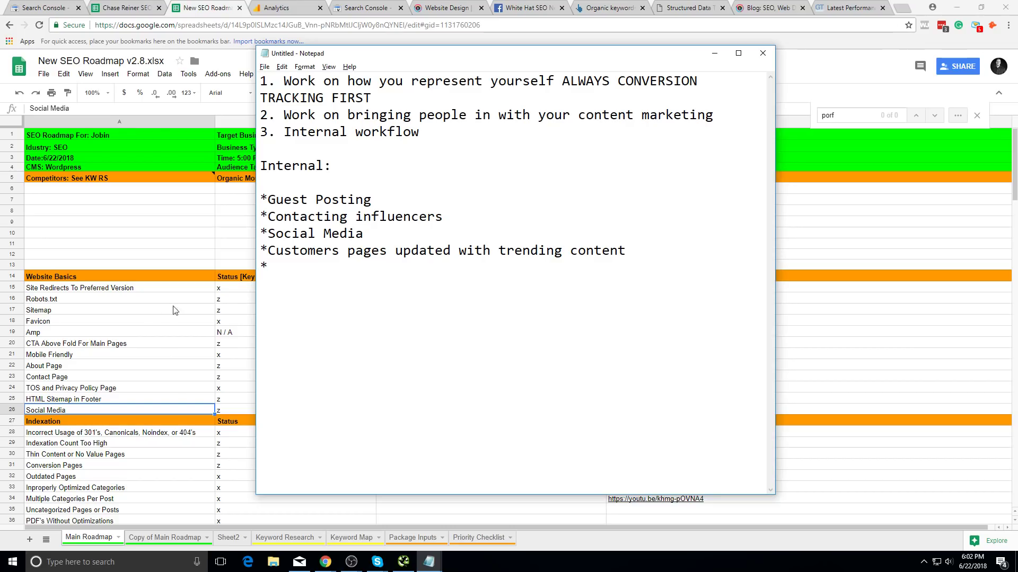
type("Videos ")
type("*")
- Highlight the "Internal:" heading, the numbered priorities above it and the full set of notes for emphasis
left_click_drag(394, 176, 167, 141)
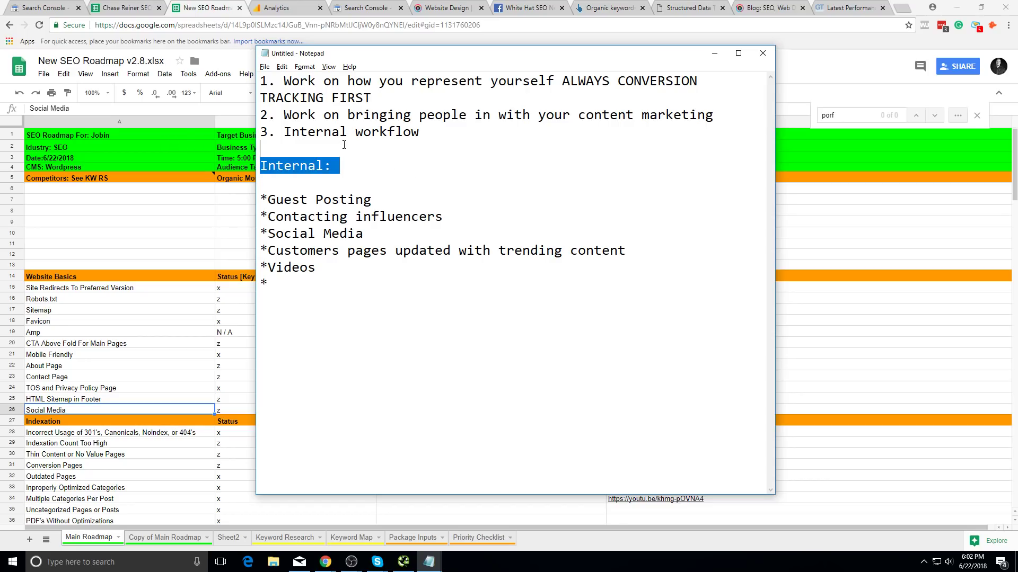
left_click_drag(344, 144, 253, 158)
left_click_drag(400, 168, 261, 79)
left_click_drag(364, 312, 262, 79)
left_click(360, 274)
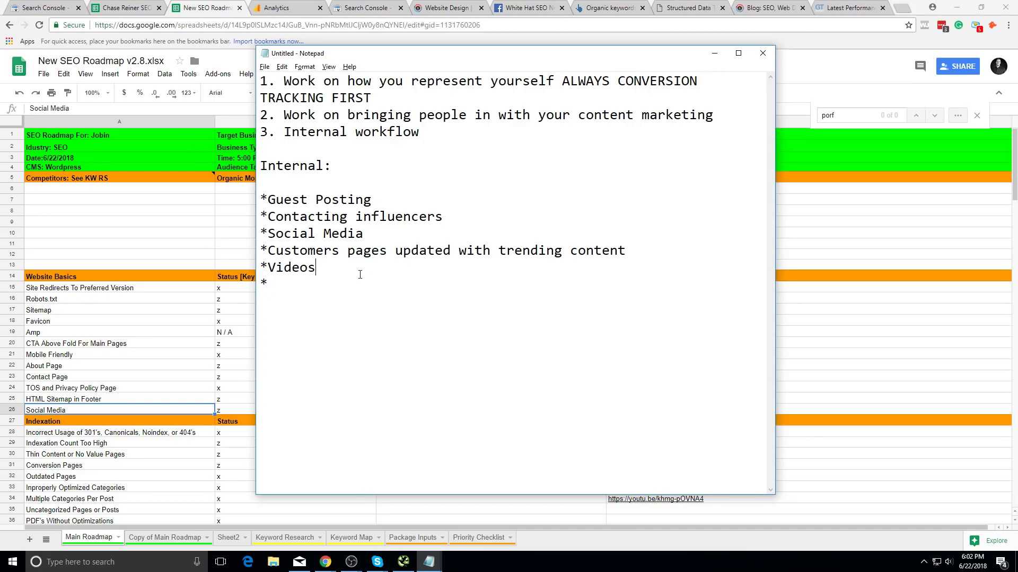
- Return to the roadmap spreadsheet, close its find bar and open a new browser tab
left_click(985, 119)
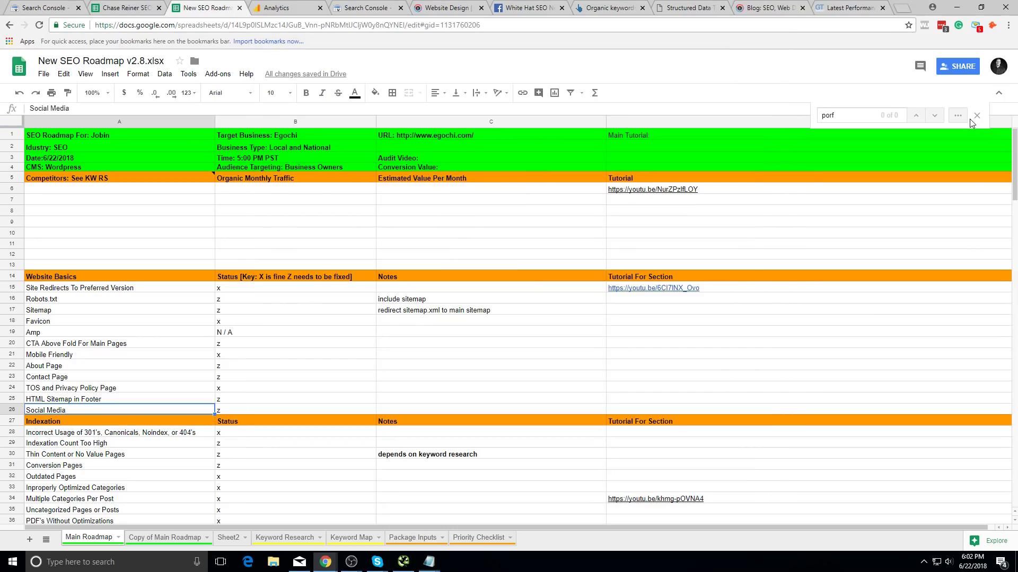
left_click(977, 115)
key("alt+Tab")
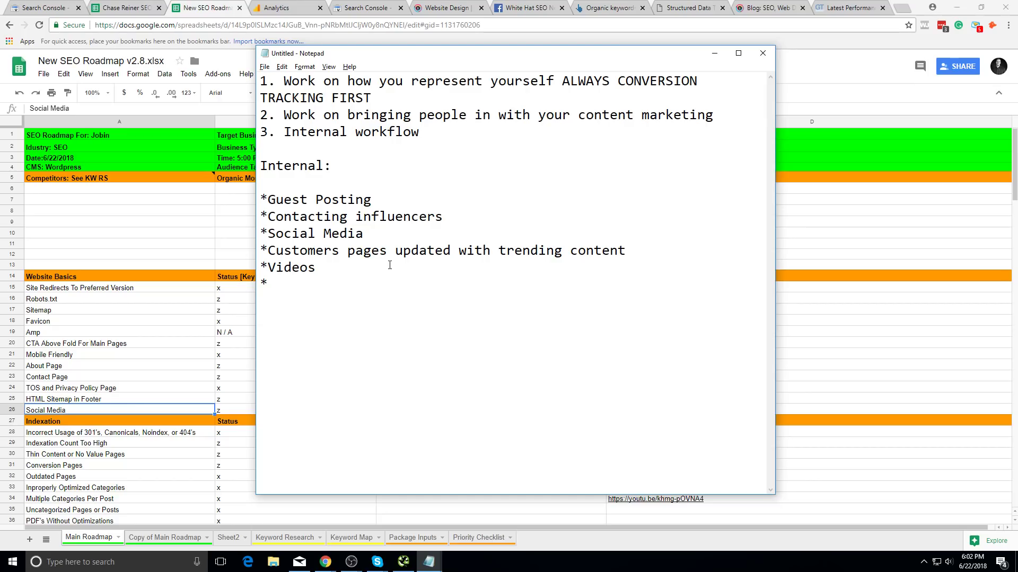
key("alt+Tab")
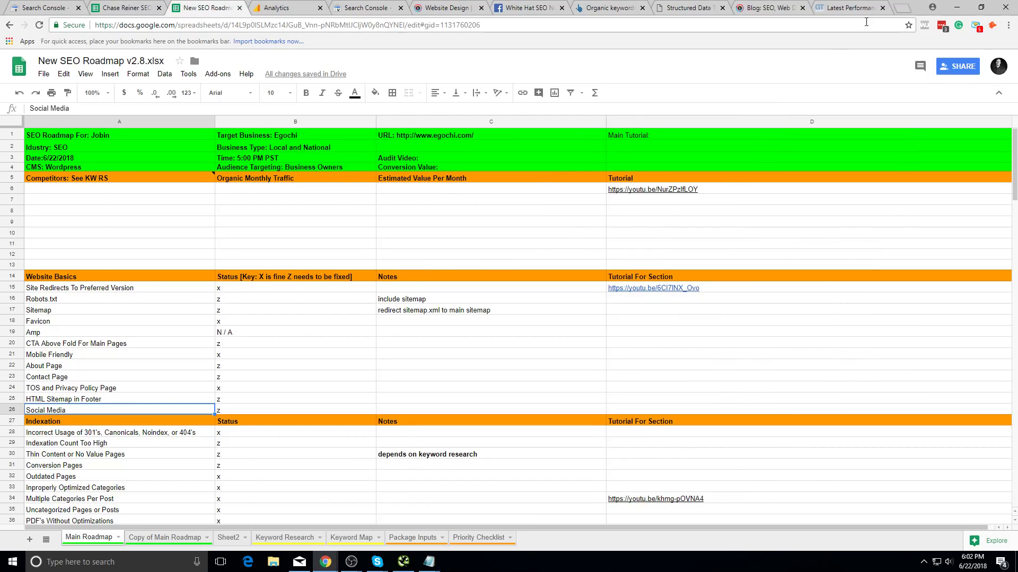
left_click(901, 11)
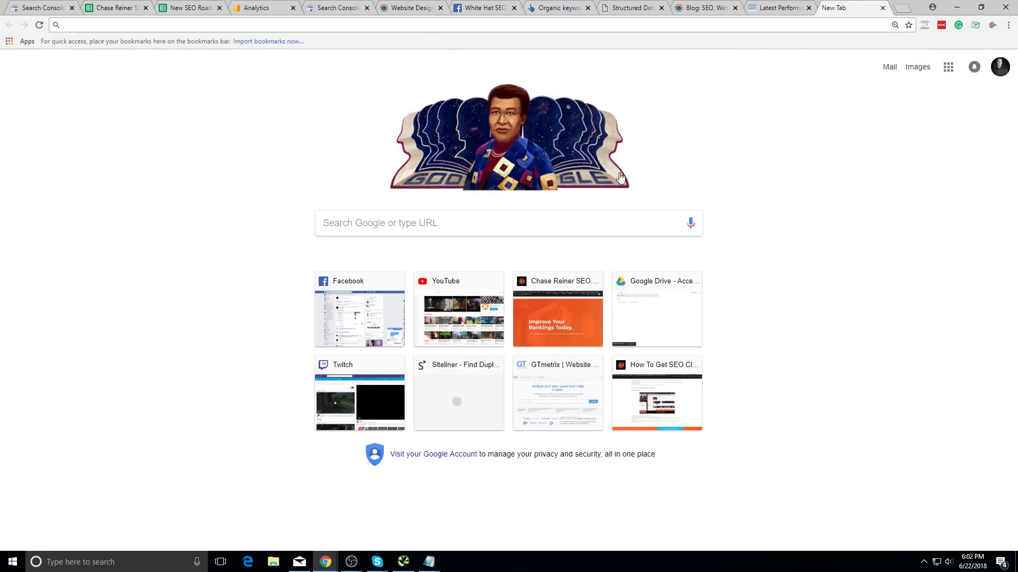
type("local com")
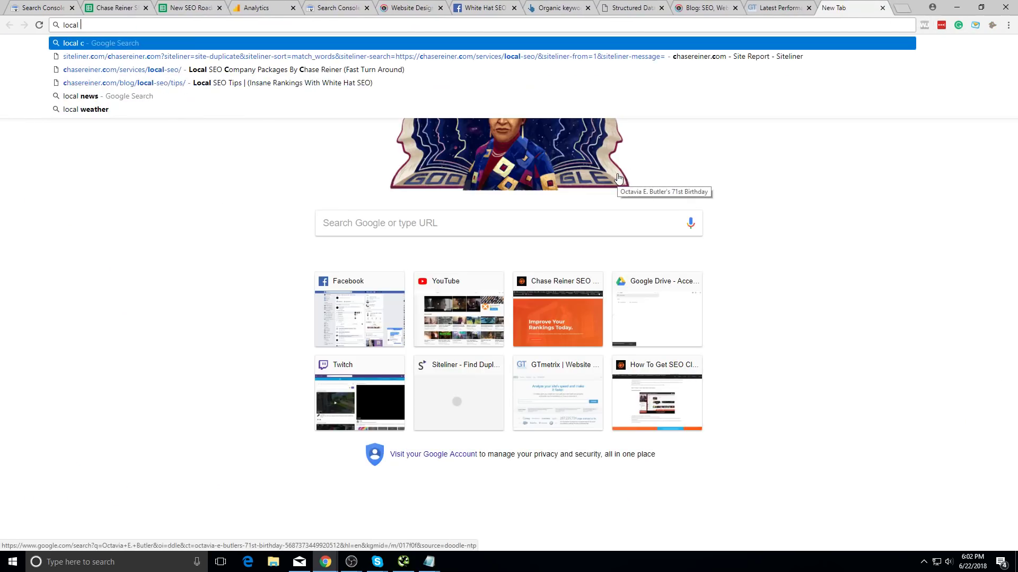
key("BackSpace")
key("BackSpace")
key("BackSpace")
key("BackSpace")
key("BackSpace")
key("BackSpace")
key("BackSpace")
key("BackSpace")
key("BackSpace")
- Search Google for "computer repair santa barbara" and open the website of the Reliable Computer Repair Santa Barbara local listing
type("comp")
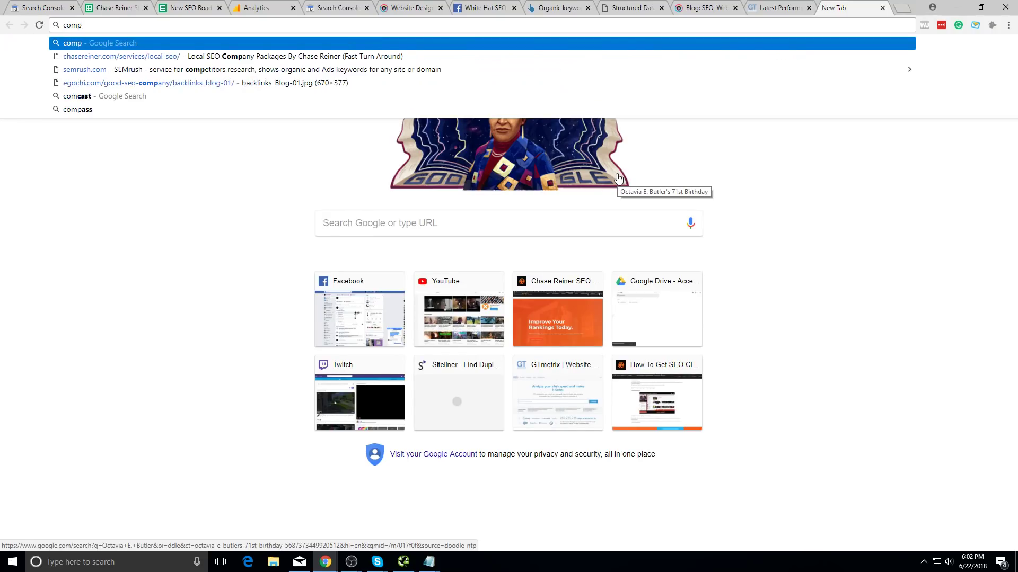
type("uter repair santa barbara")
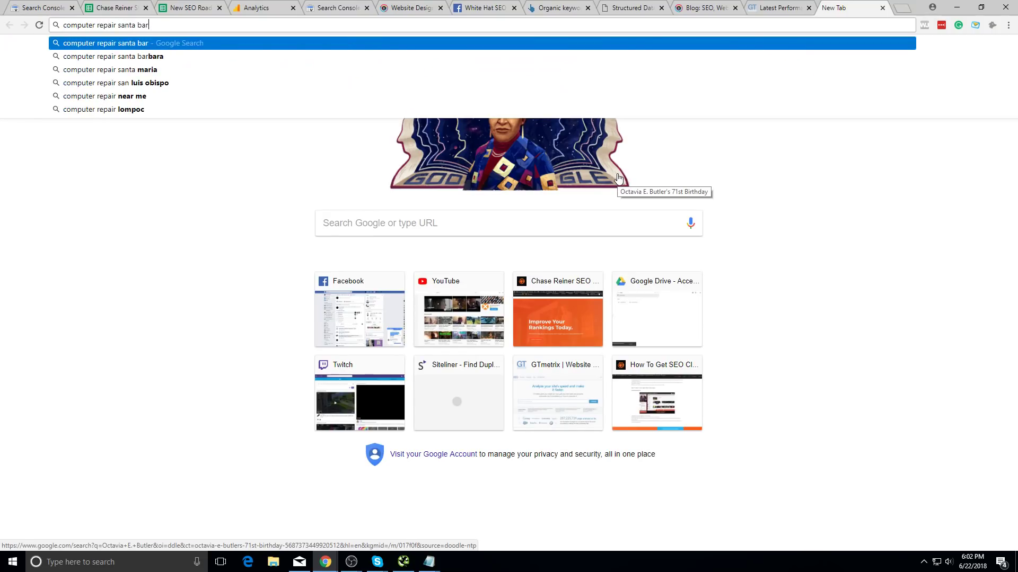
key("Return")
scroll(200, 359, "down", 4)
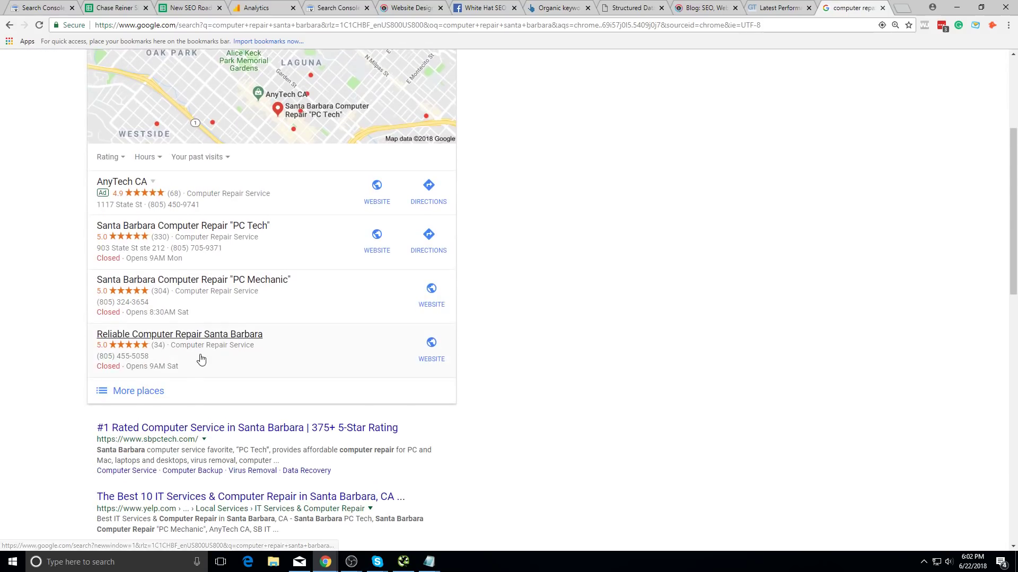
left_click(439, 357)
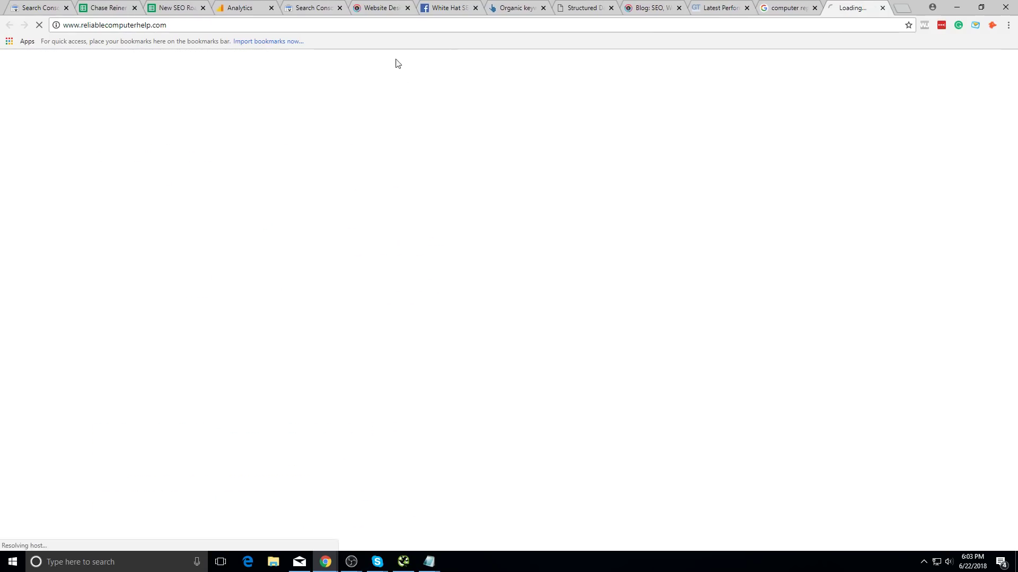
left_click(390, 30)
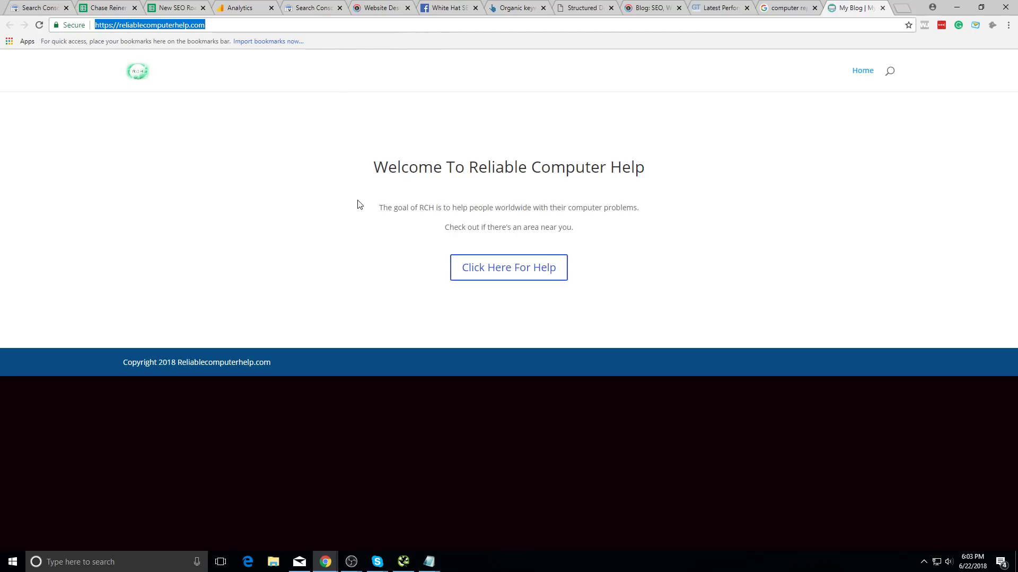
- Glance at the roadmap spreadsheet and open the Santa Barbara page through the help link on the Reliable Computer Help homepage
left_click(187, 6)
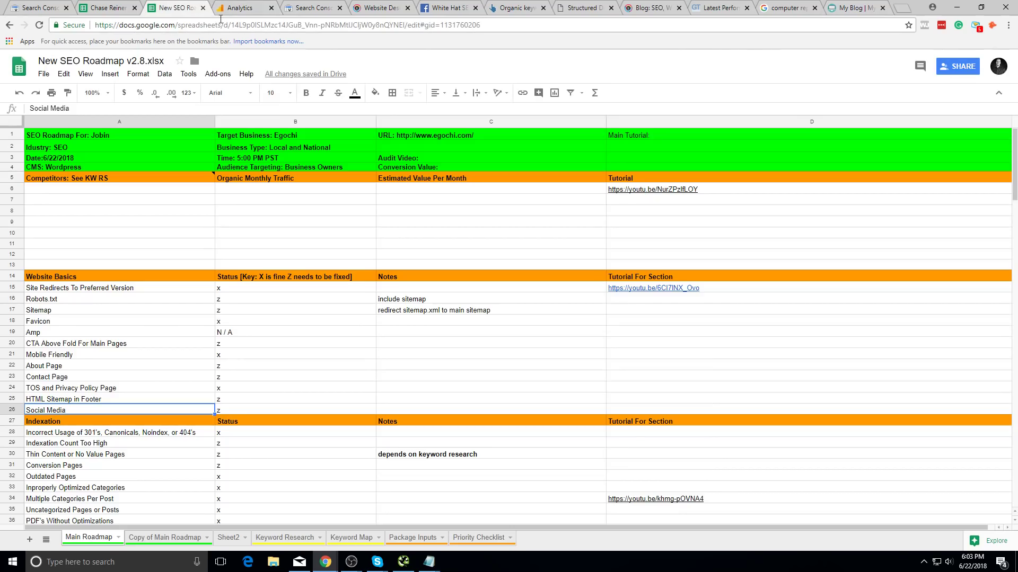
left_click(856, 7)
left_click(510, 271)
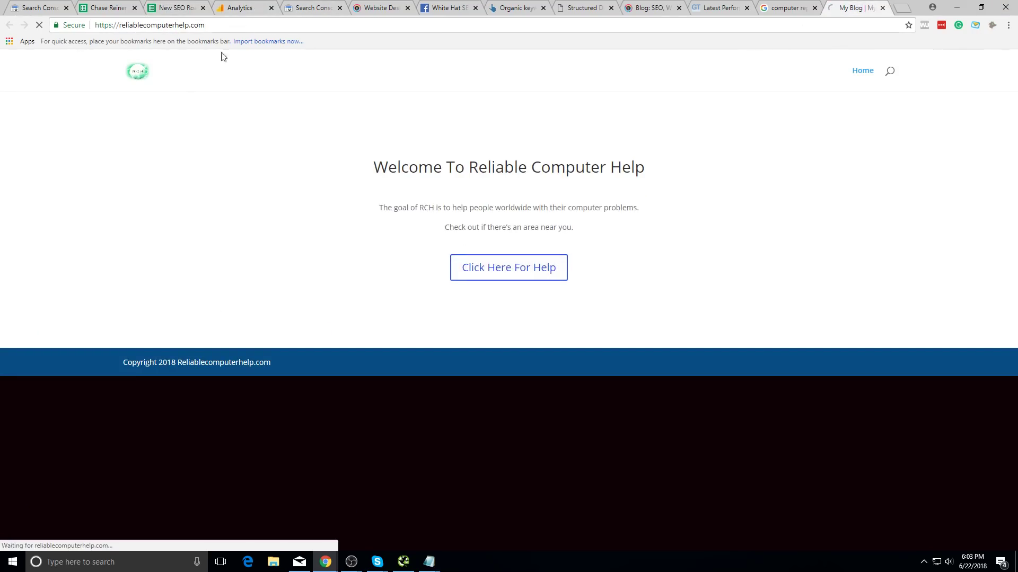
left_click(280, 25)
key("alt+Tab")
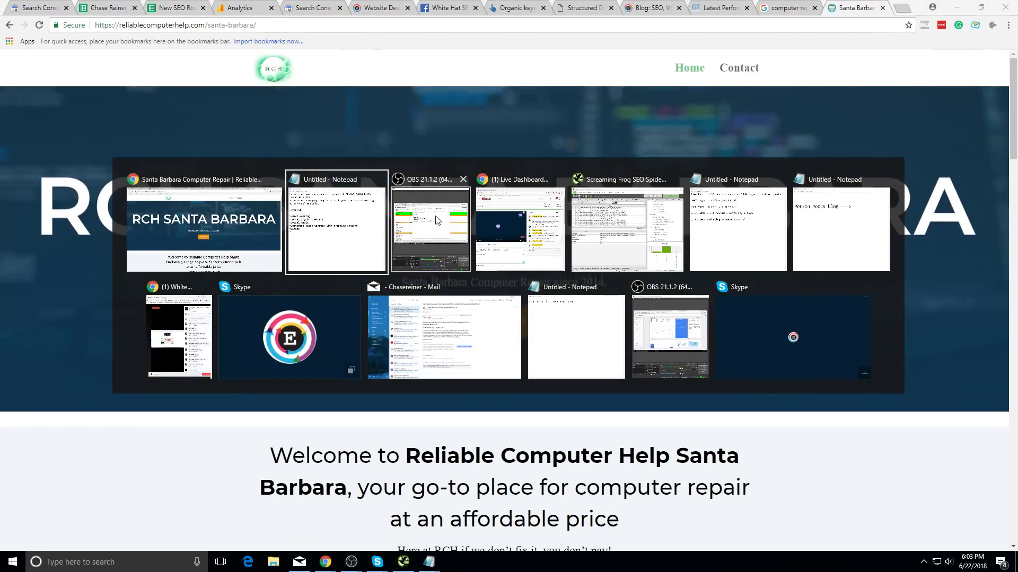
key("alt+Tab")
key("alt+Tab")
key("alt+Tab")
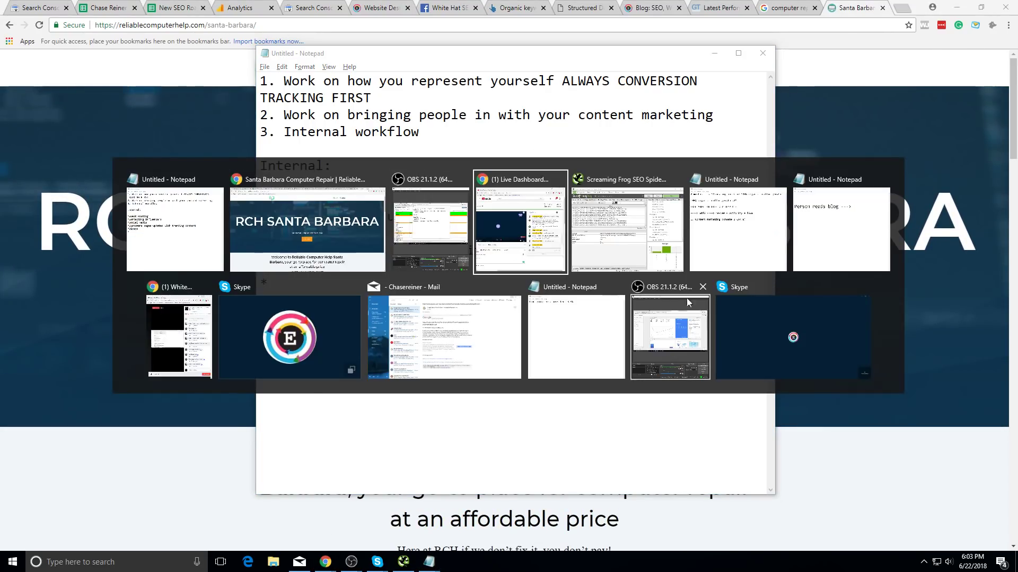
key("Escape")
left_click(215, 470)
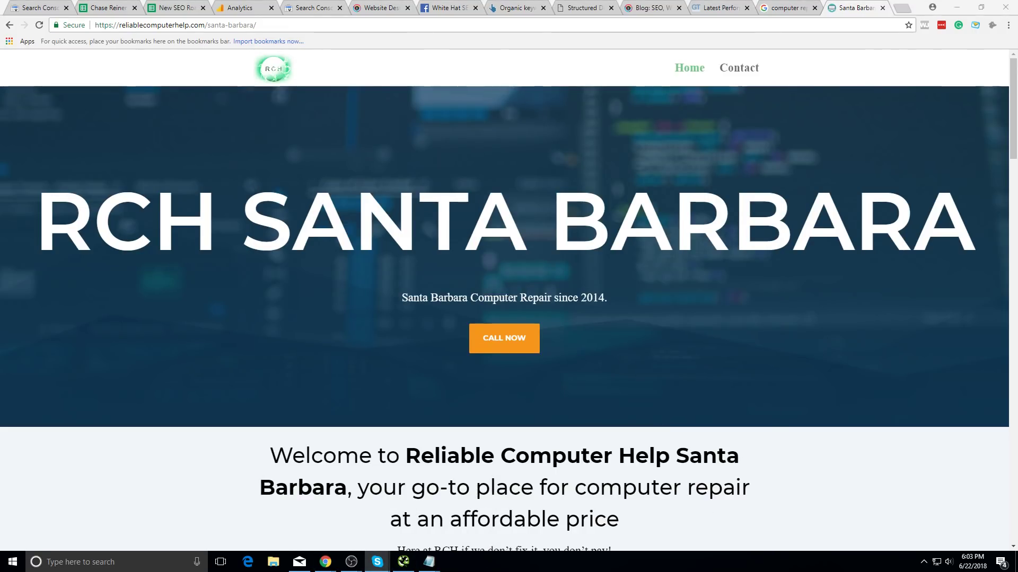
left_click(353, 507)
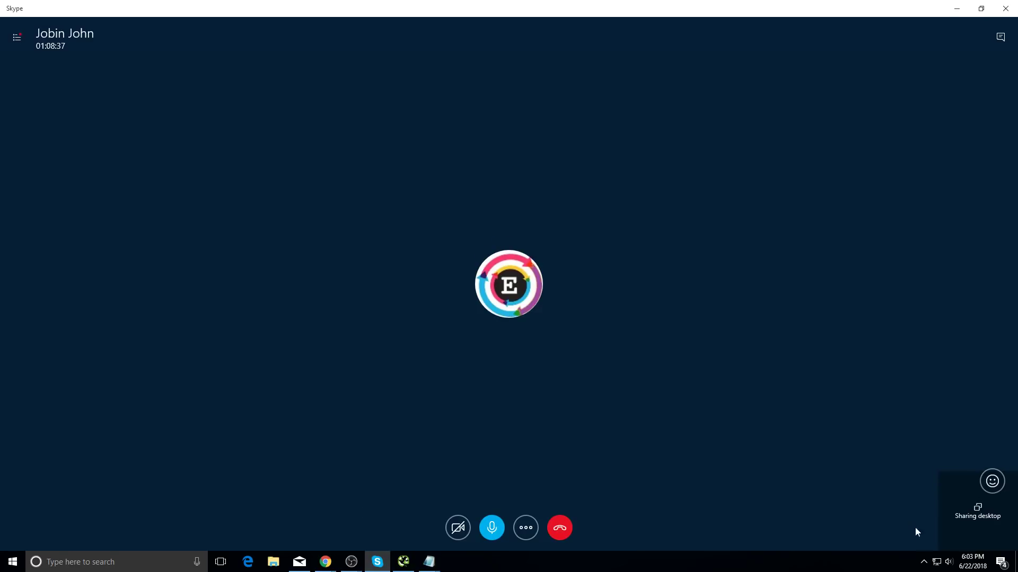
left_click(1000, 37)
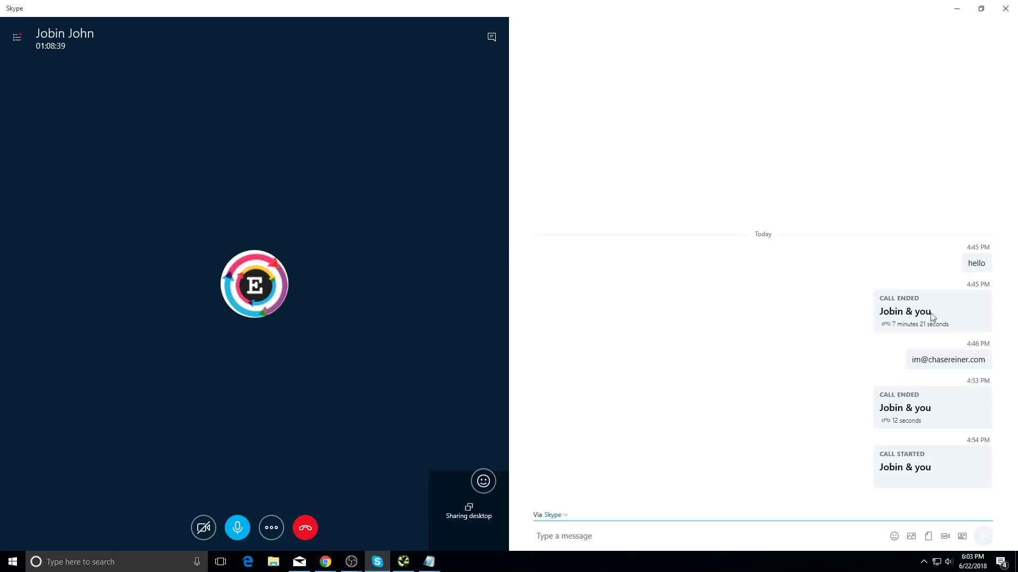
left_click(693, 537)
type("https://reliablecomputerhelp.com/santa-barbara/")
key("Return")
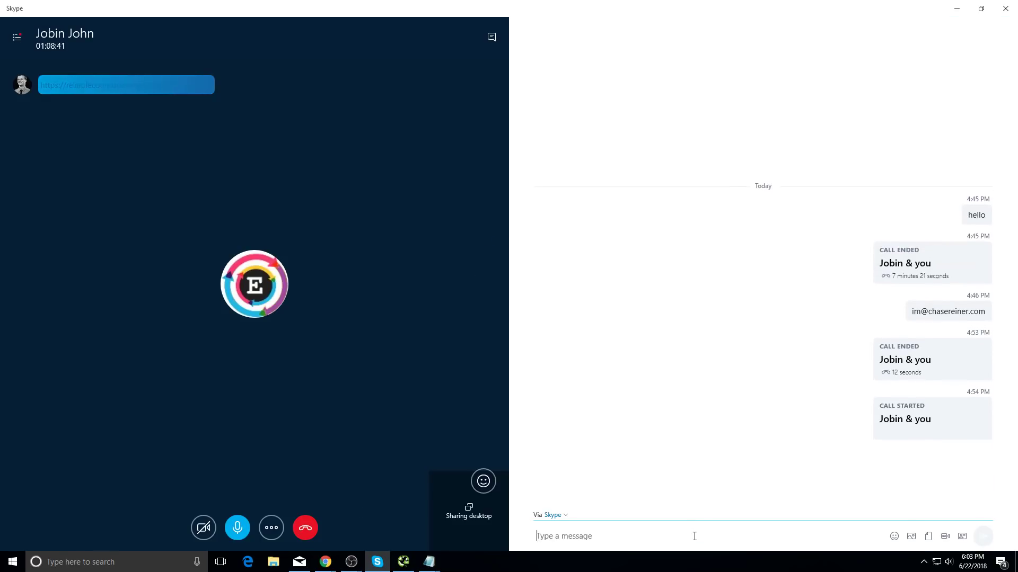
left_click(957, 9)
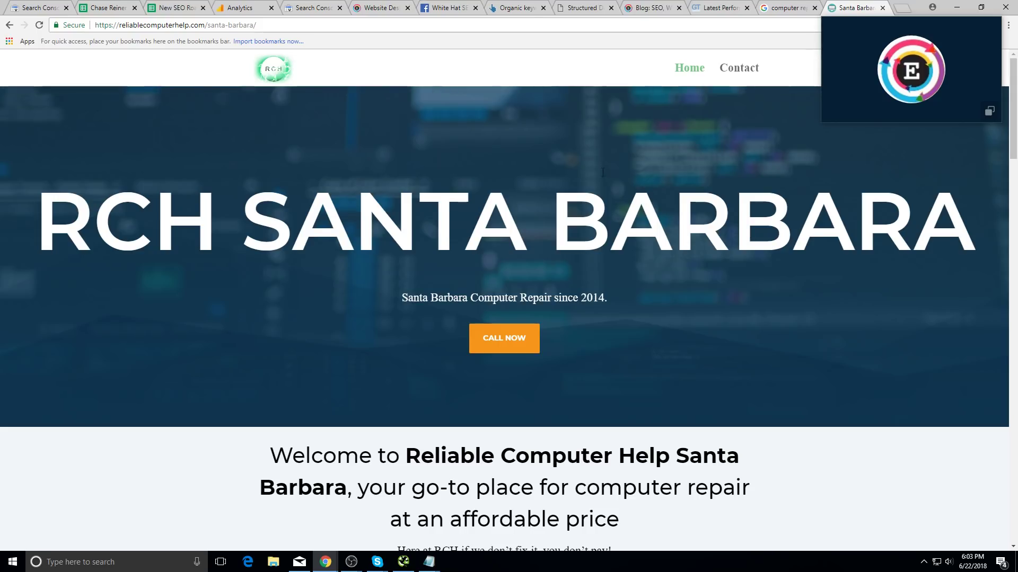
- Look up reliablecomputerhelp.com/santa-barbara/ in Ahrefs Site Explorer and review its overview
left_click(524, 8)
scroll(526, 260, "up", 4)
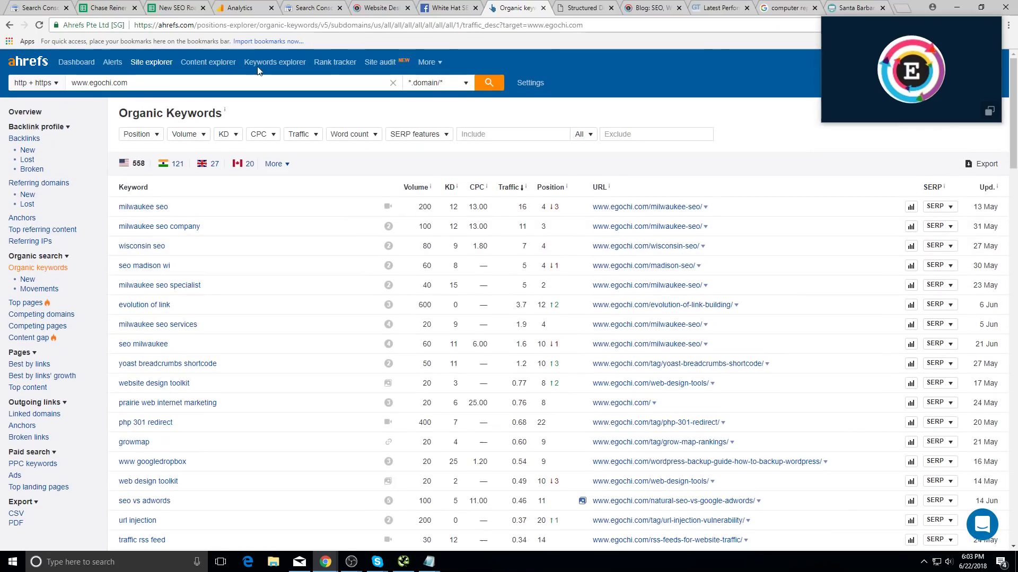
triple_click(206, 79)
type("reliablecomputerhelp.com/santa-barbara/")
left_click(489, 83)
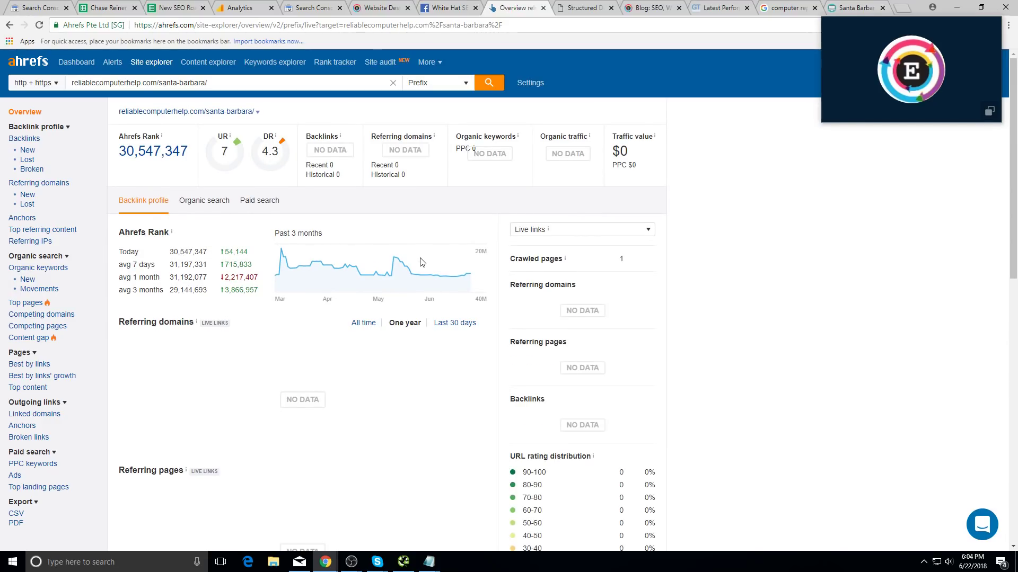
scroll(421, 262, "down", 3)
scroll(421, 263, "up", 3)
left_click(576, 12)
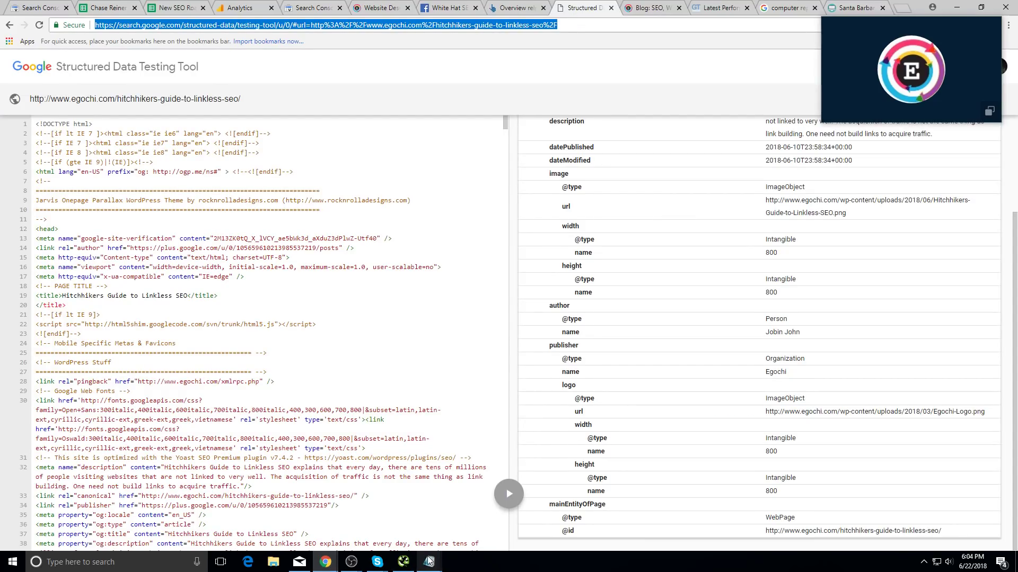
left_click(404, 560)
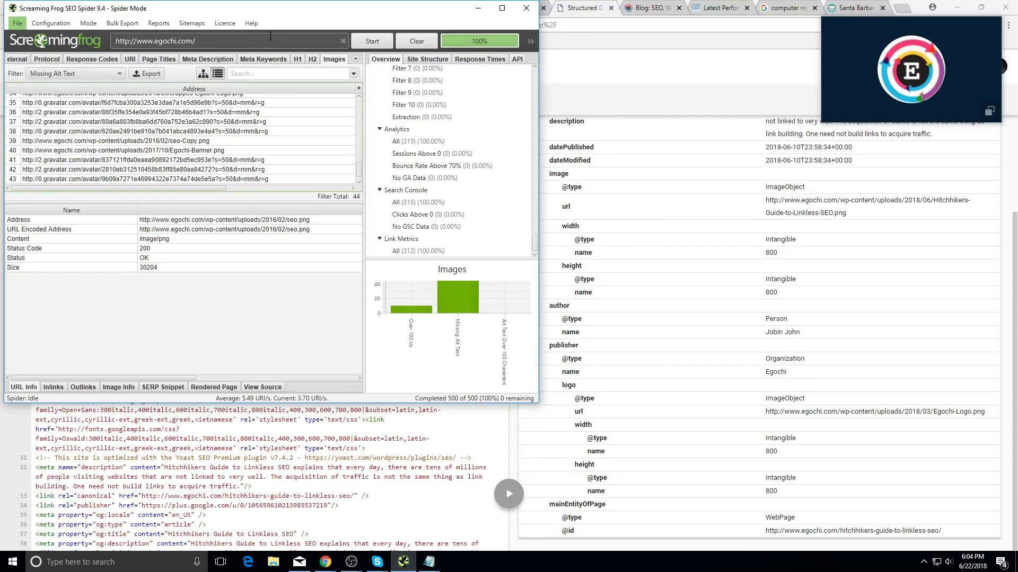
key("Return")
left_click(647, 8)
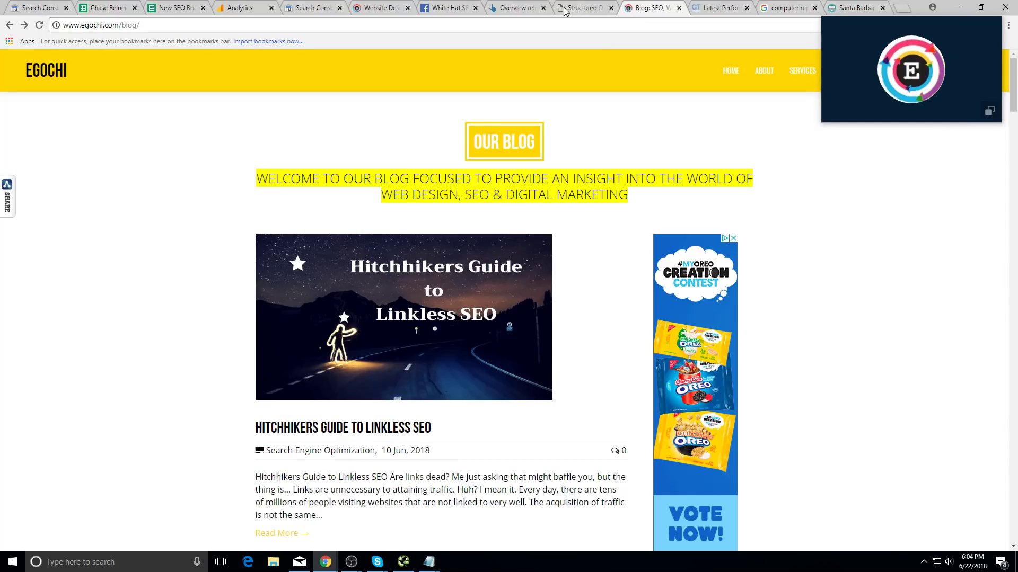
left_click(525, 24)
type("st")
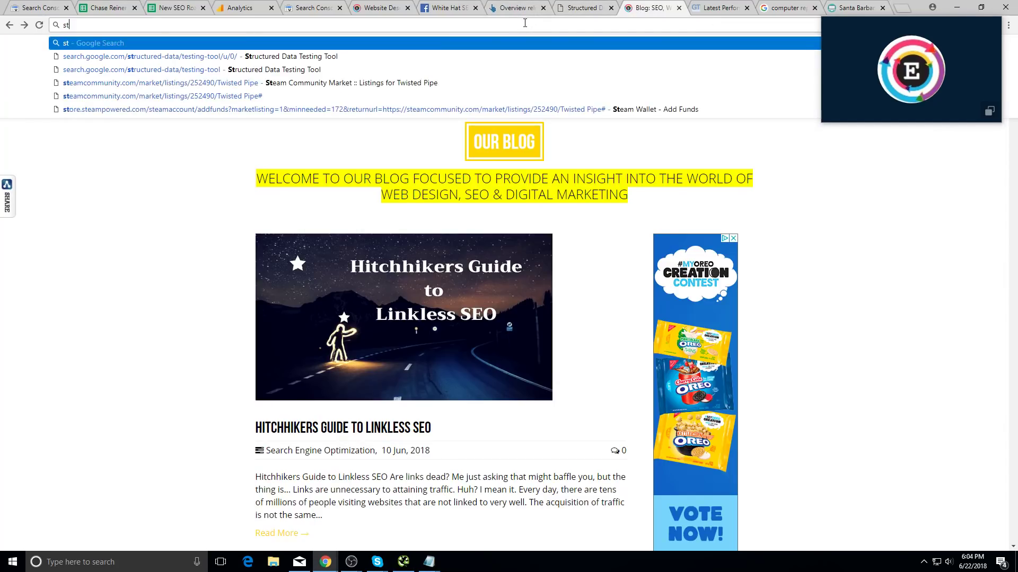
key("BackSpace")
type("ite")
key("Return")
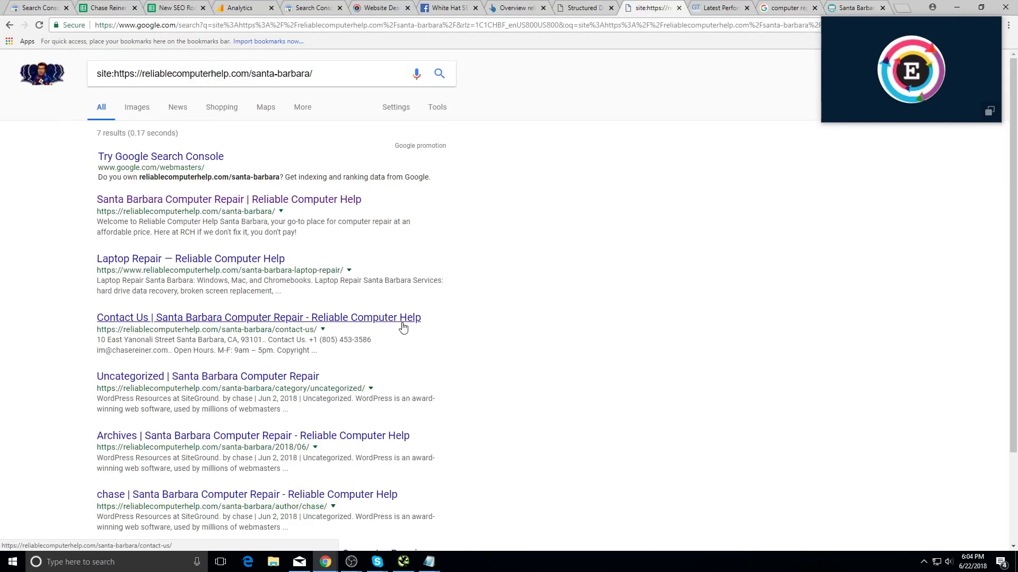
- Bring Screaming Frog forward, clear of the search results' heading, and filter the crawl's external URLs to HTML
key("alt+Tab")
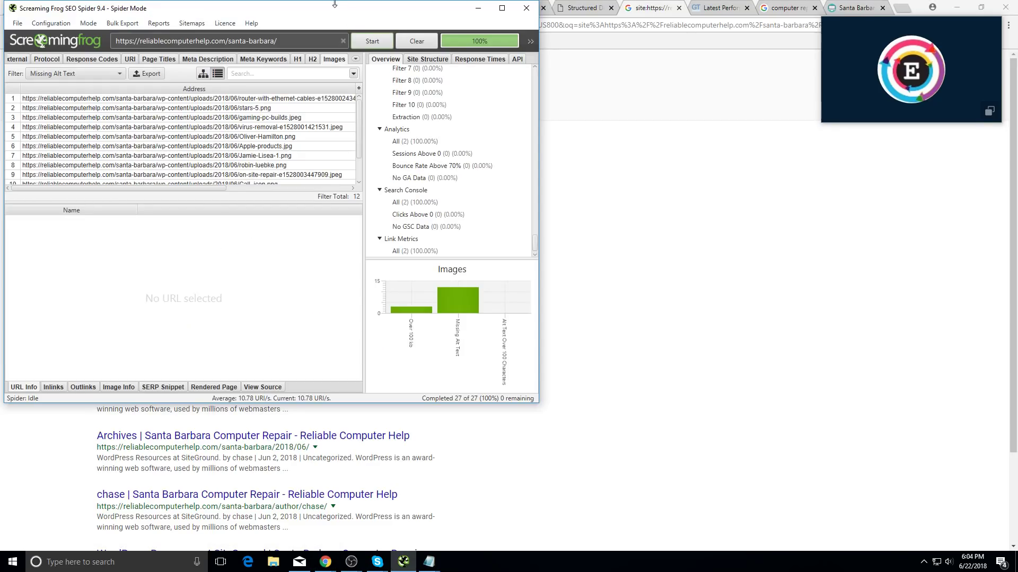
left_click_drag(335, 3, 682, 127)
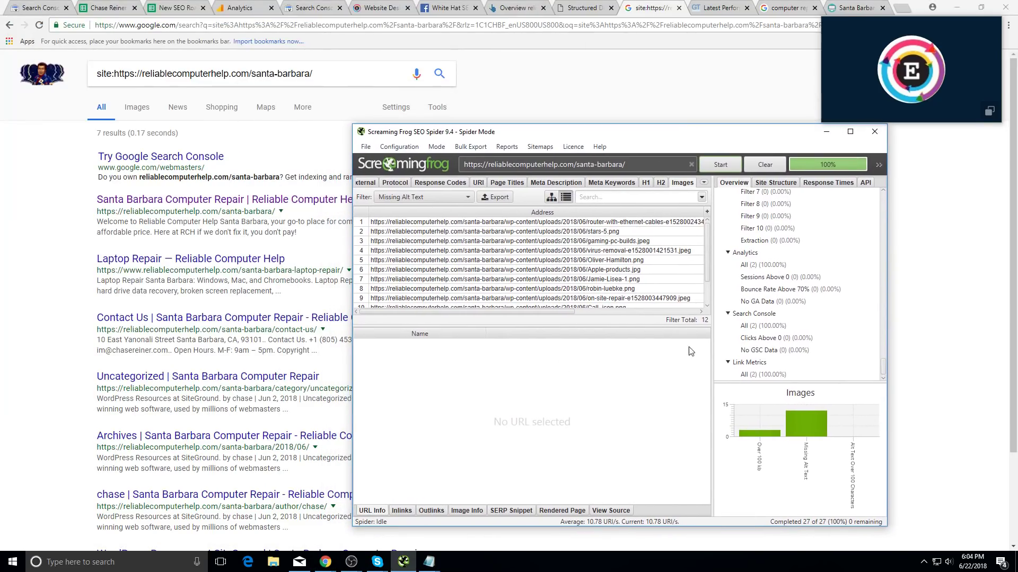
left_click(385, 197)
left_click(373, 182)
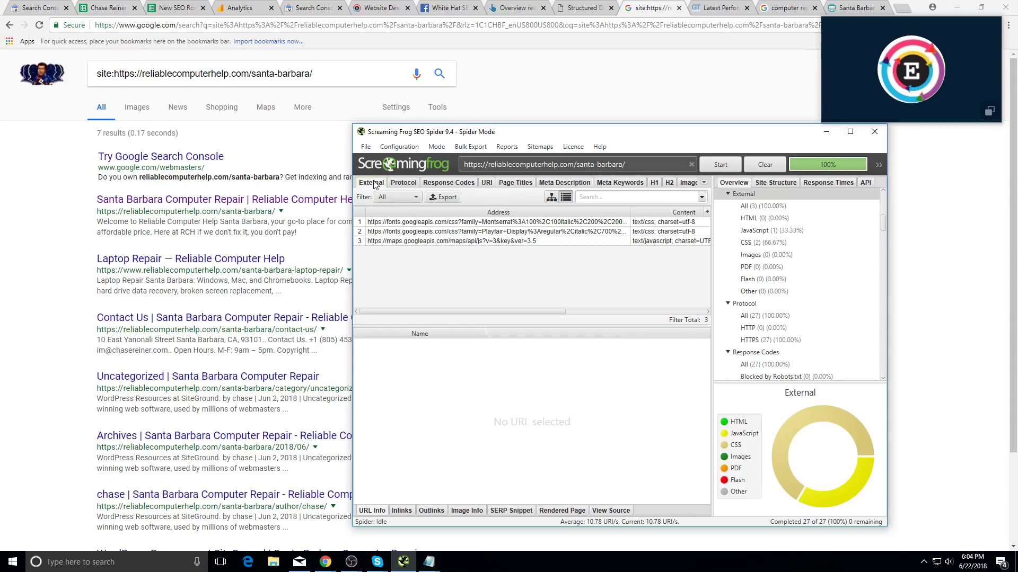
left_click(397, 197)
left_click(401, 224)
- Show all internal URLs of the Santa Barbara crawl and filter them to HTML
scroll(806, 260, "up", 3)
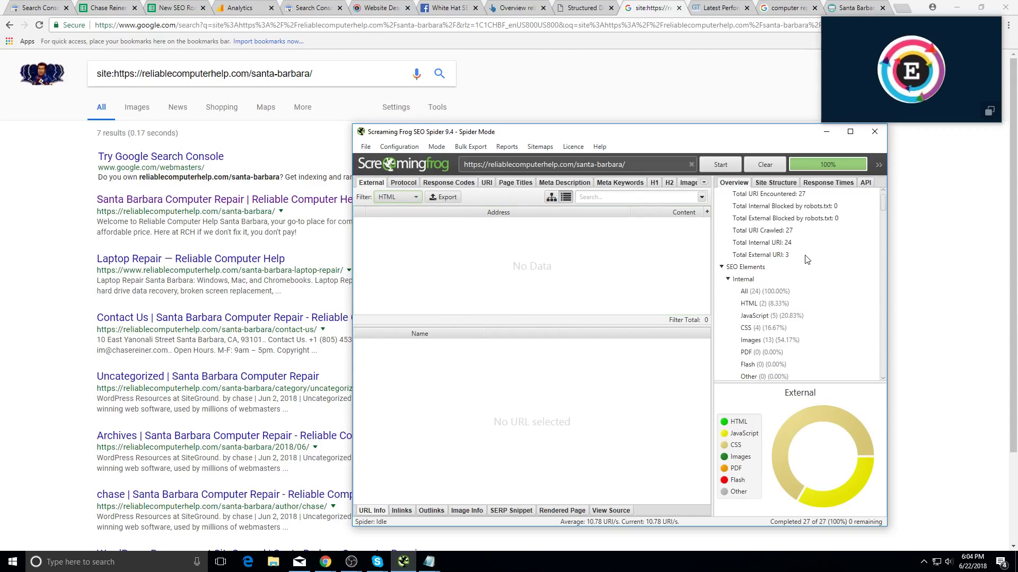
scroll(807, 259, "up", 1)
left_click(759, 303)
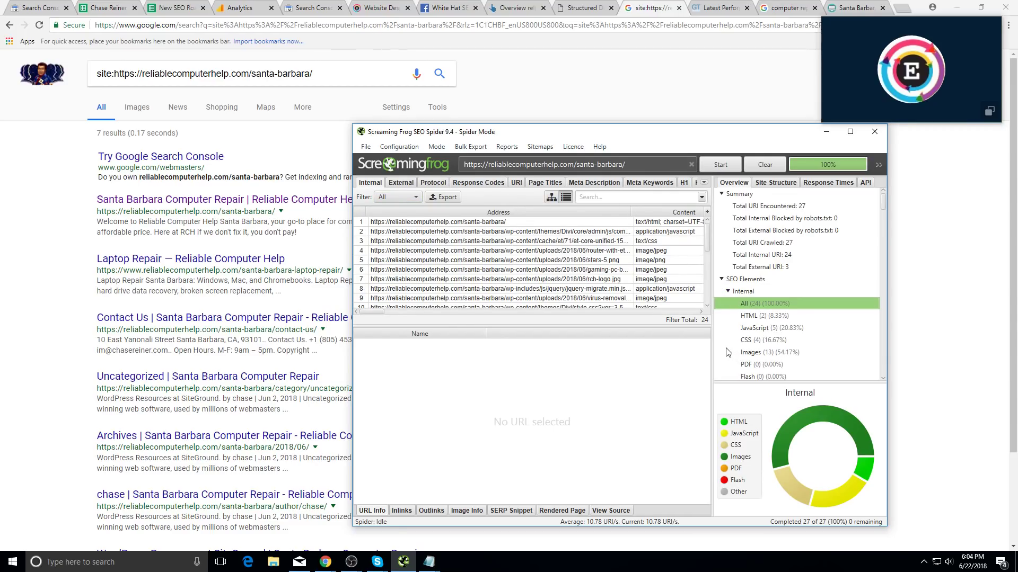
left_click(398, 198)
left_click(399, 219)
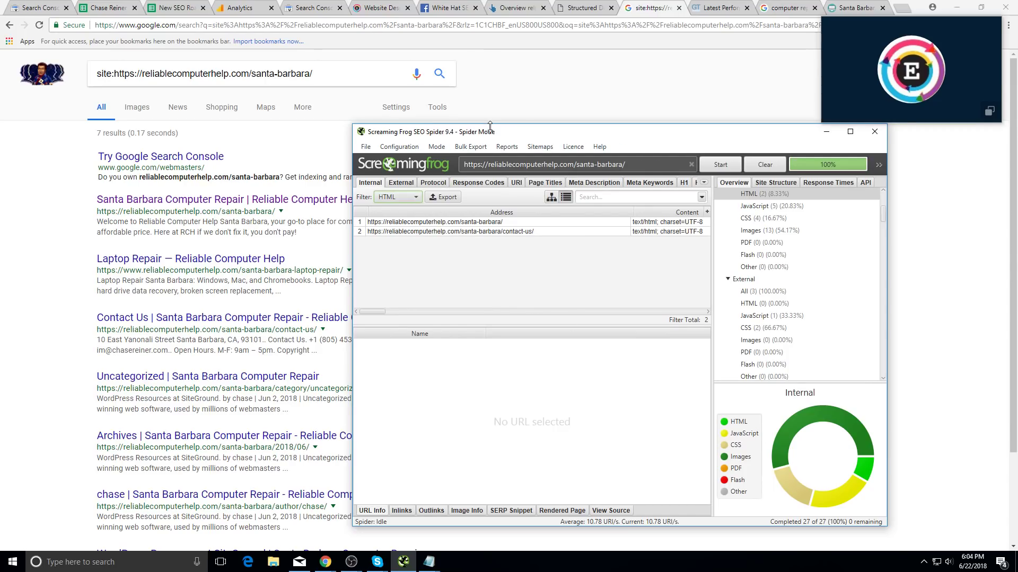
- Return to the browser, open the RCH Santa Barbara page and dismiss the floating Skype call window
left_click_drag(488, 128, 549, 125)
left_click(396, 107)
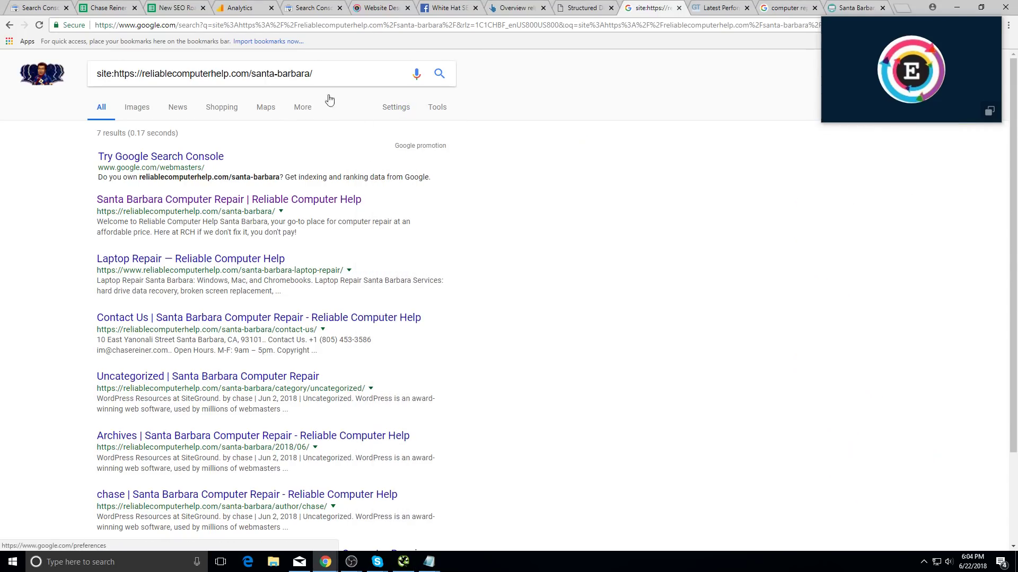
left_click(854, 8)
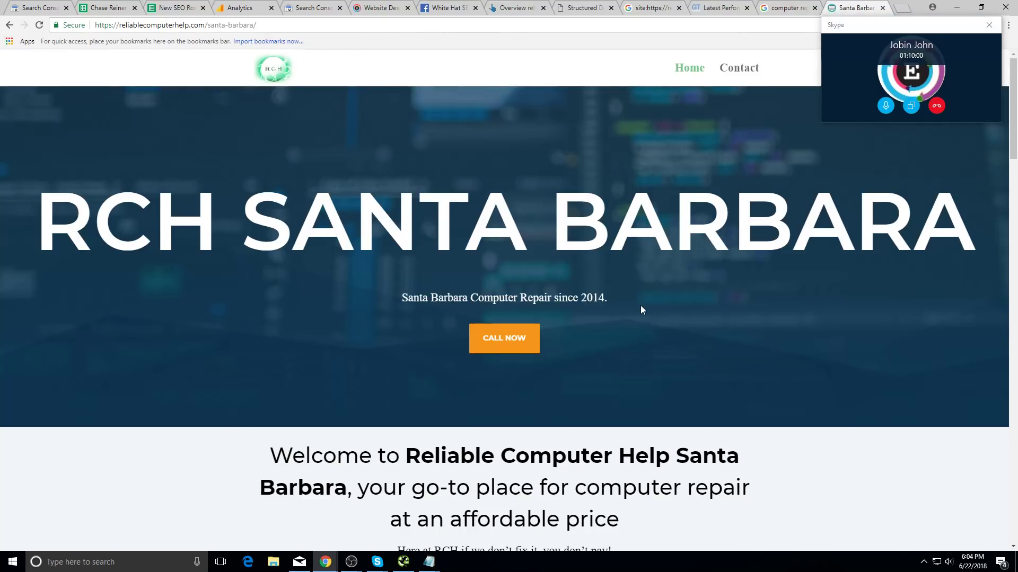
left_click(914, 31)
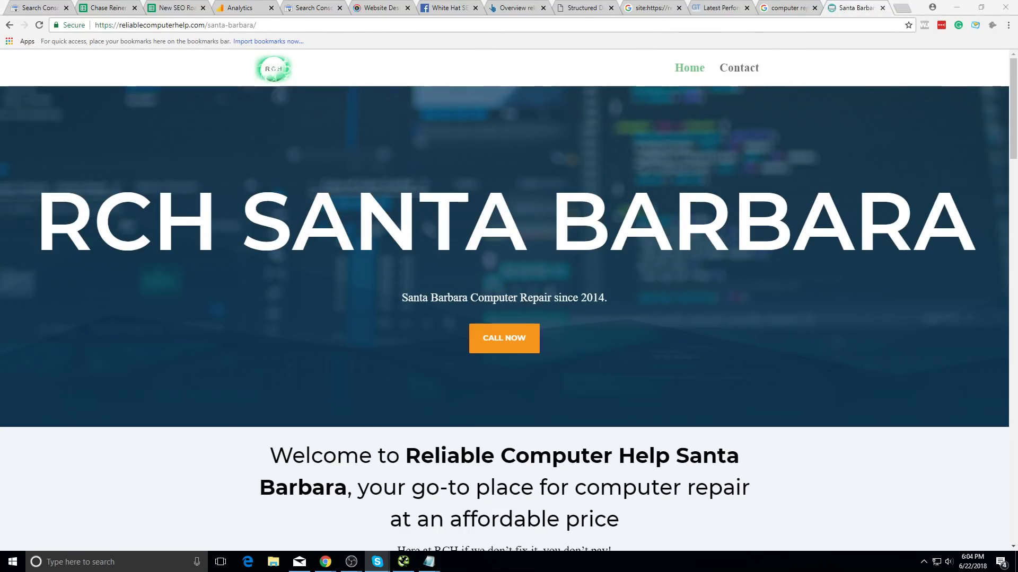
- Examine the RCH Santa Barbara page's service cards, the Gaming PC Builds link, the reviews and the closing section
left_click(259, 243)
scroll(311, 218, "down", 9)
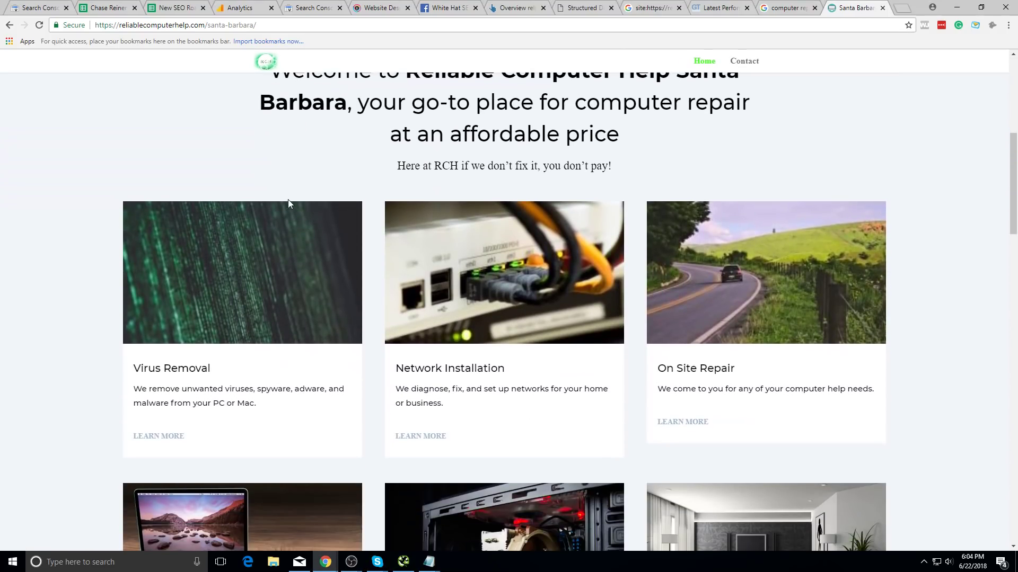
scroll(250, 221, "down", 3)
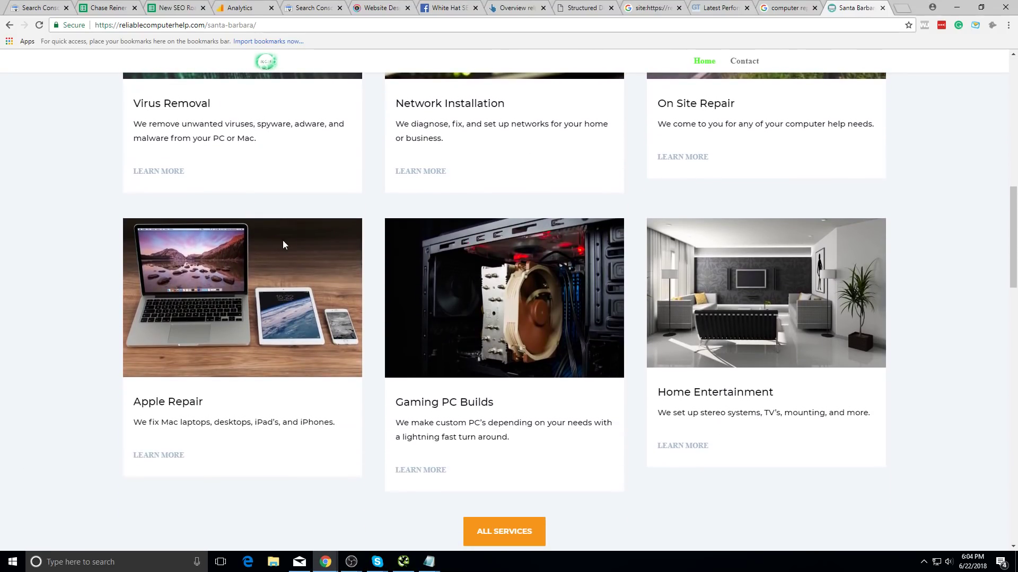
scroll(252, 209, "down", 3)
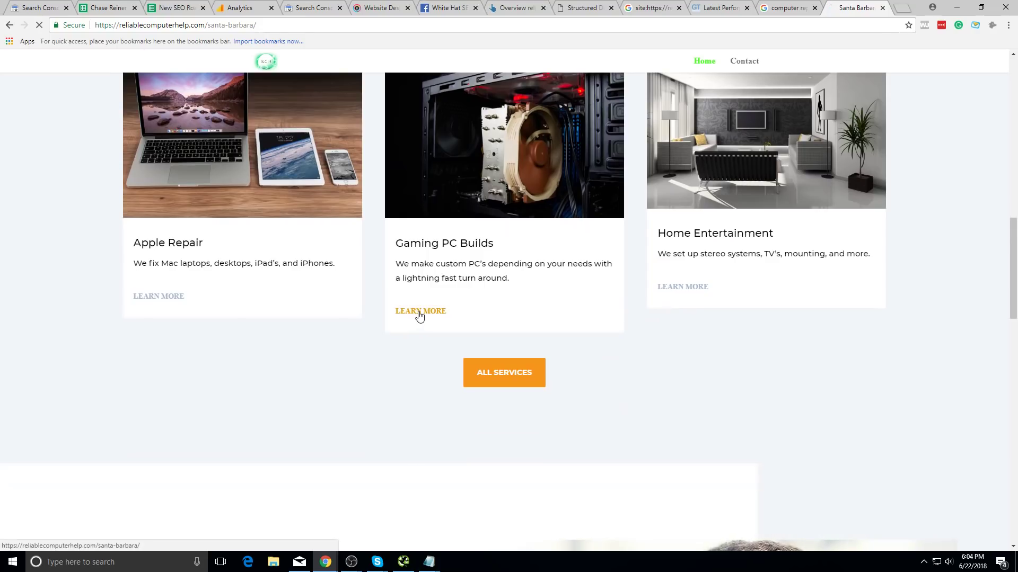
left_click(420, 313)
scroll(446, 305, "down", 10)
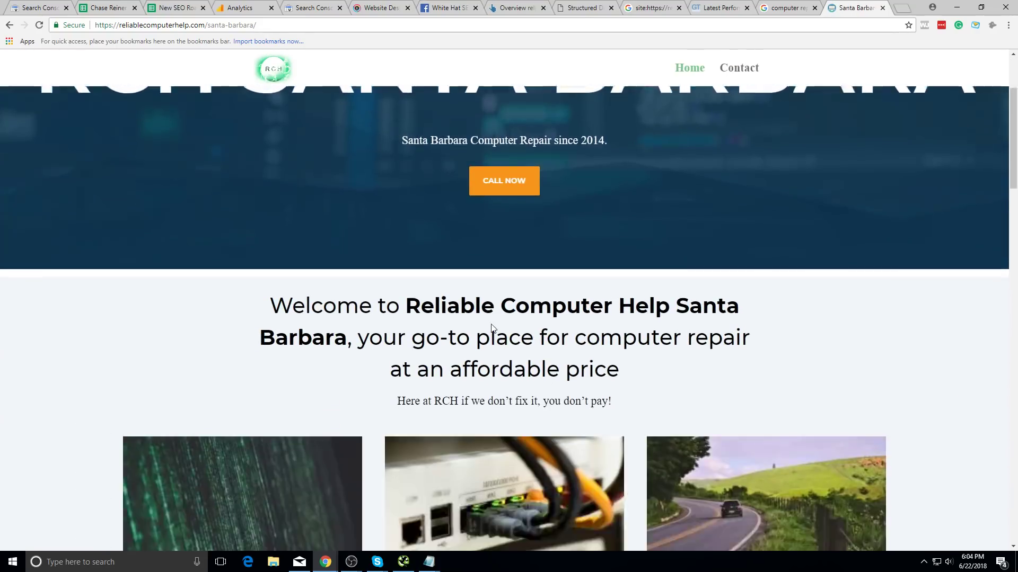
scroll(487, 325, "down", 5)
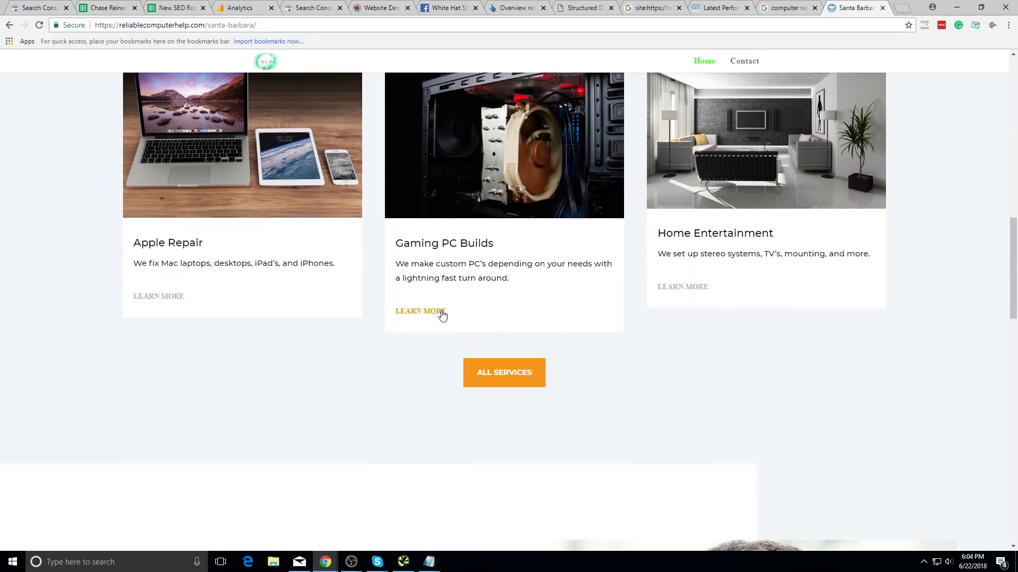
scroll(446, 318, "down", 8)
scroll(451, 338, "down", 10)
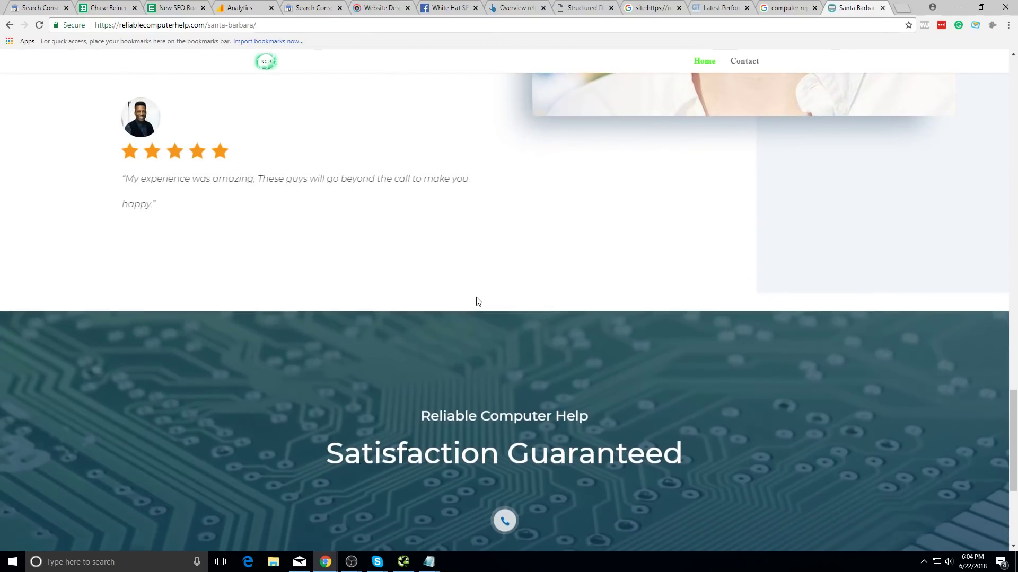
scroll(479, 298, "up", 15)
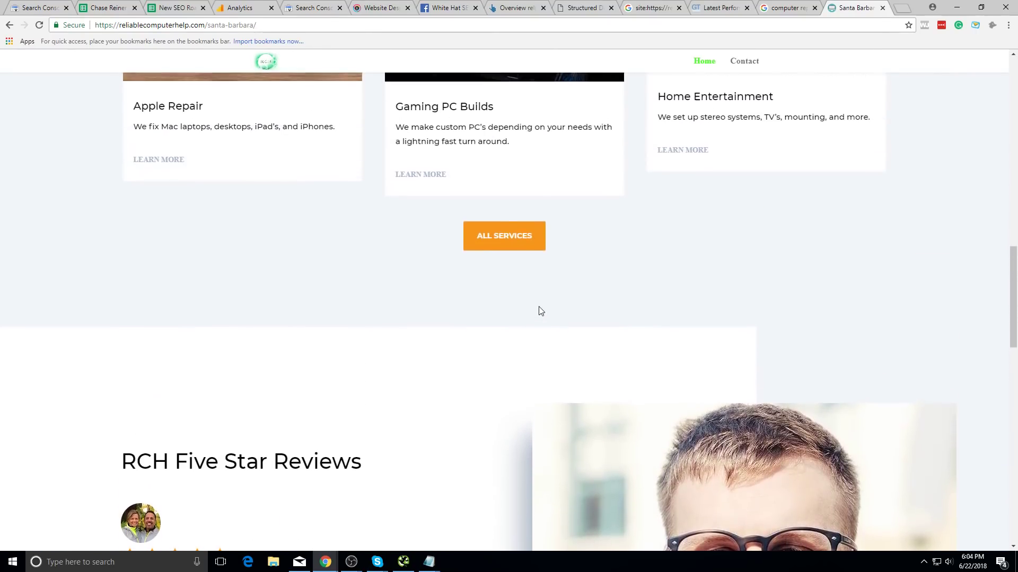
scroll(542, 316, "up", 10)
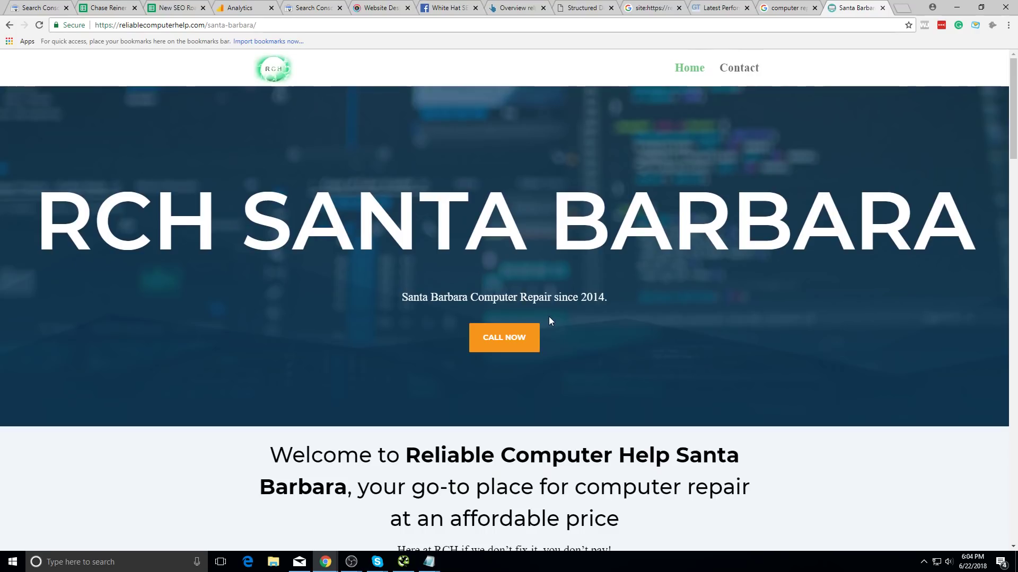
- Open a new Notepad document and write "1. Add more content to website"
left_click(13, 562)
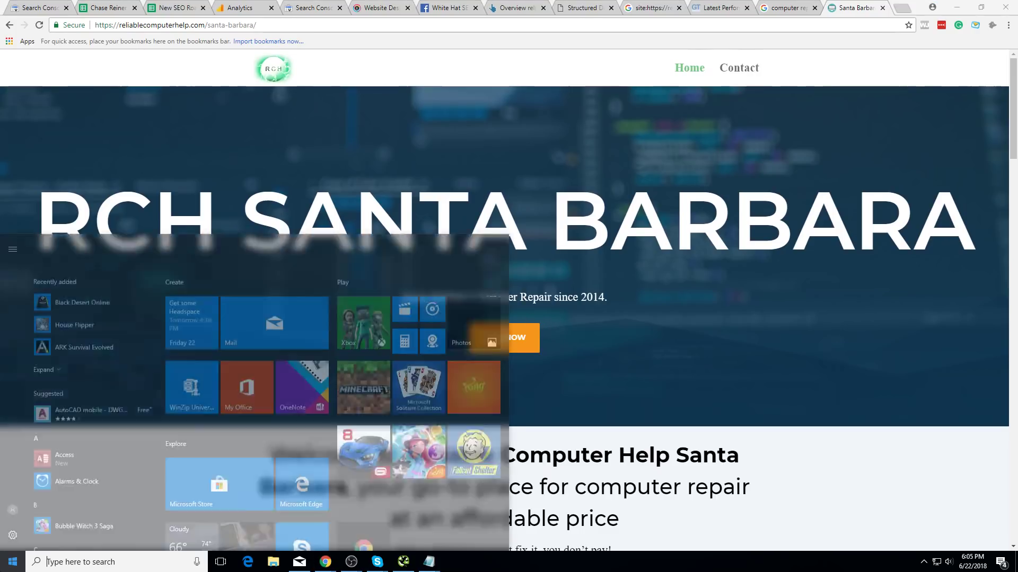
type("notepad")
key("Return")
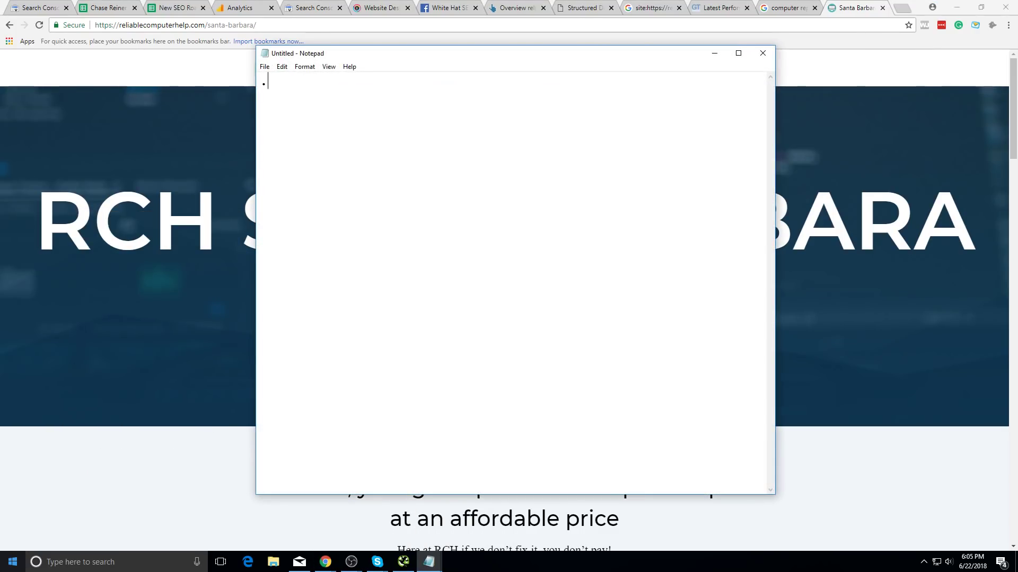
type("ore content to webvsi")
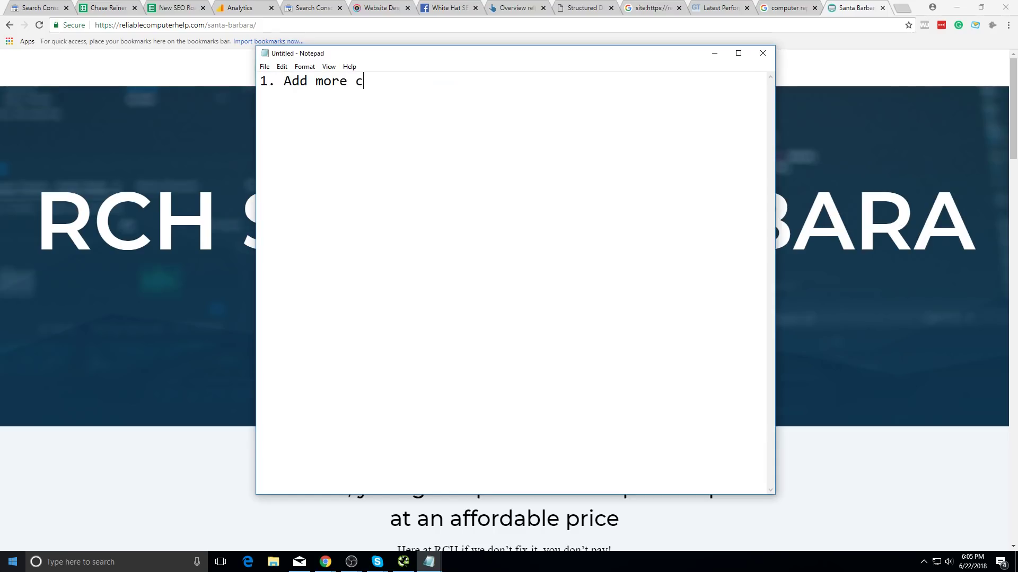
key("BackSpace")
key("BackSpace")
key("BackSpace")
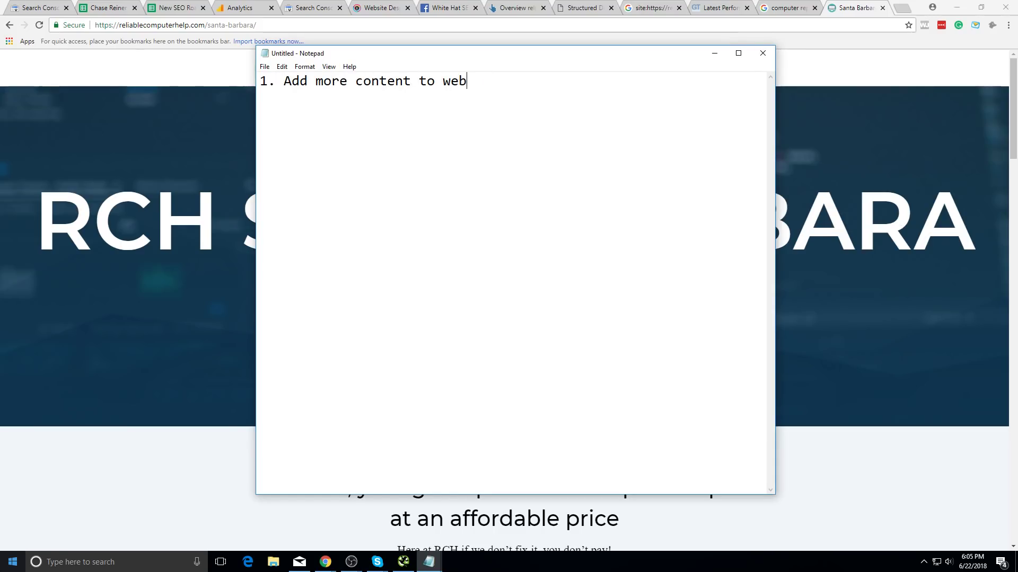
type("site")
- Add "2. Add more pages to website", start item 3 and move the Notepad window partly off the Santa Barbara page
key("Return")
type("2. Addd")
key("BackSpace")
type("more pages to website")
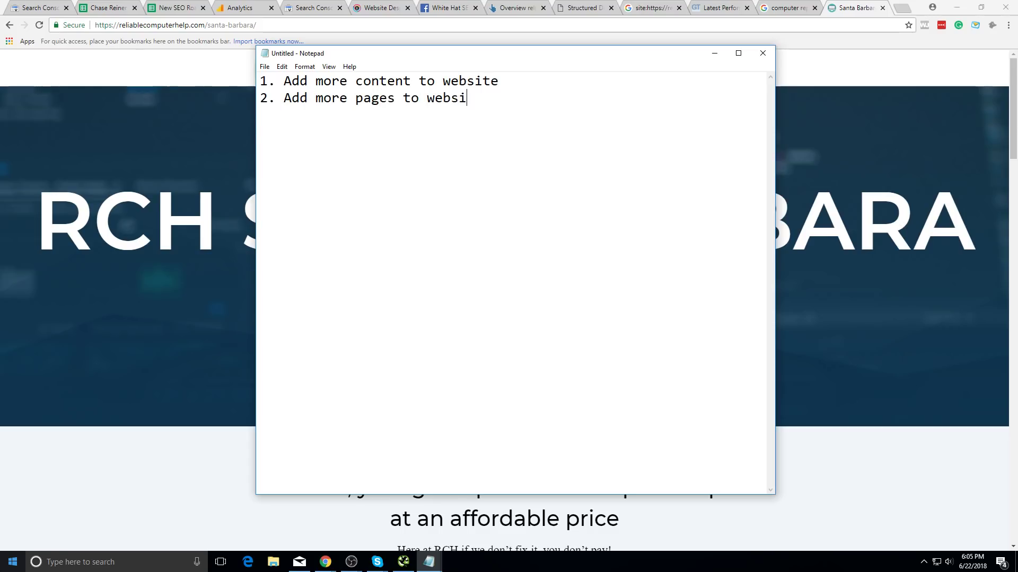
key("Return")
type("3.")
left_click_drag(472, 51, 788, 354)
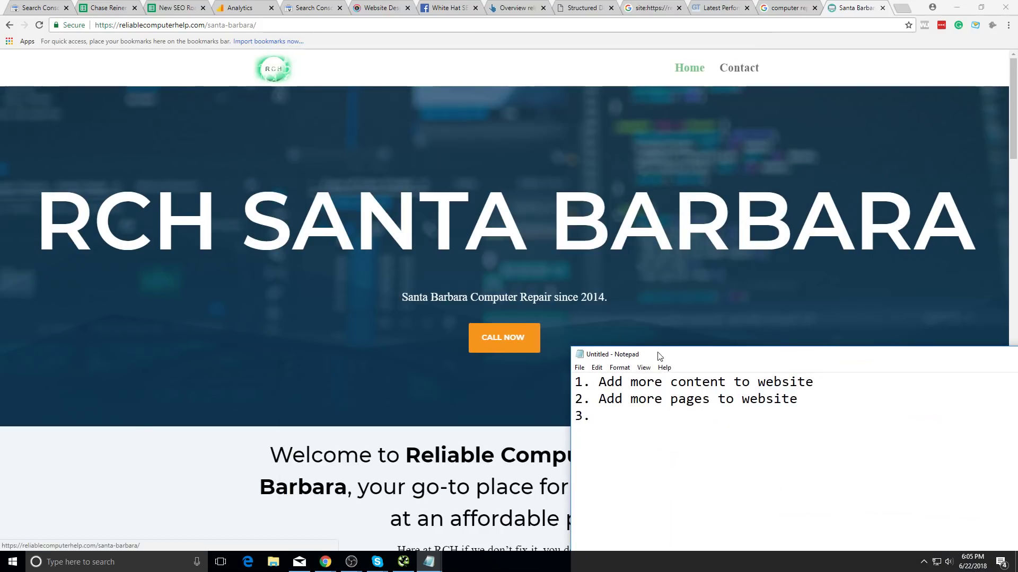
left_click_drag(681, 358, 648, 123)
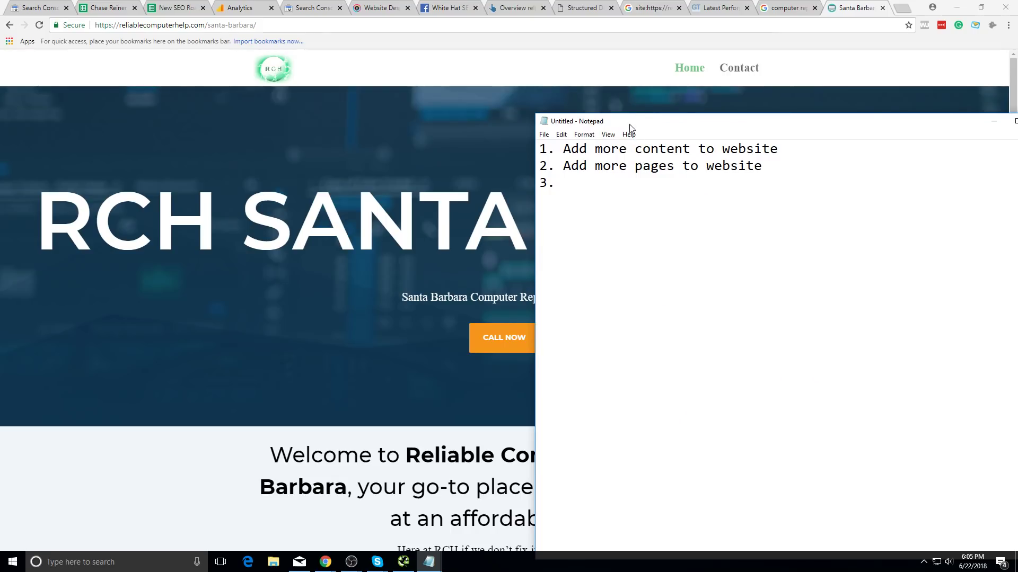
- Move the Notepad window aside and examine the Google local listings and organic results for "computer repair santa barbara"
left_click_drag(535, 113, 559, 119)
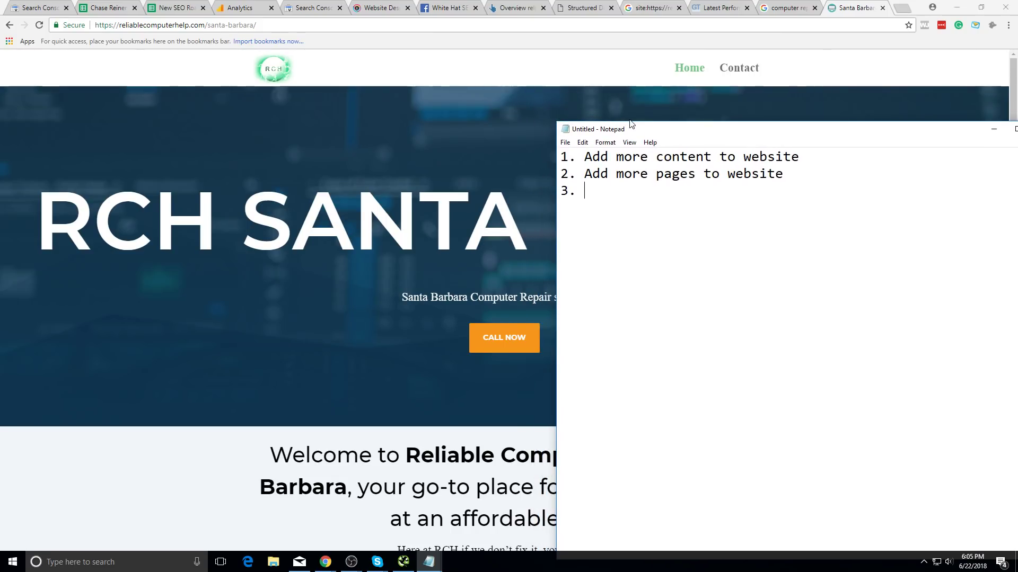
left_click_drag(641, 128, 726, 119)
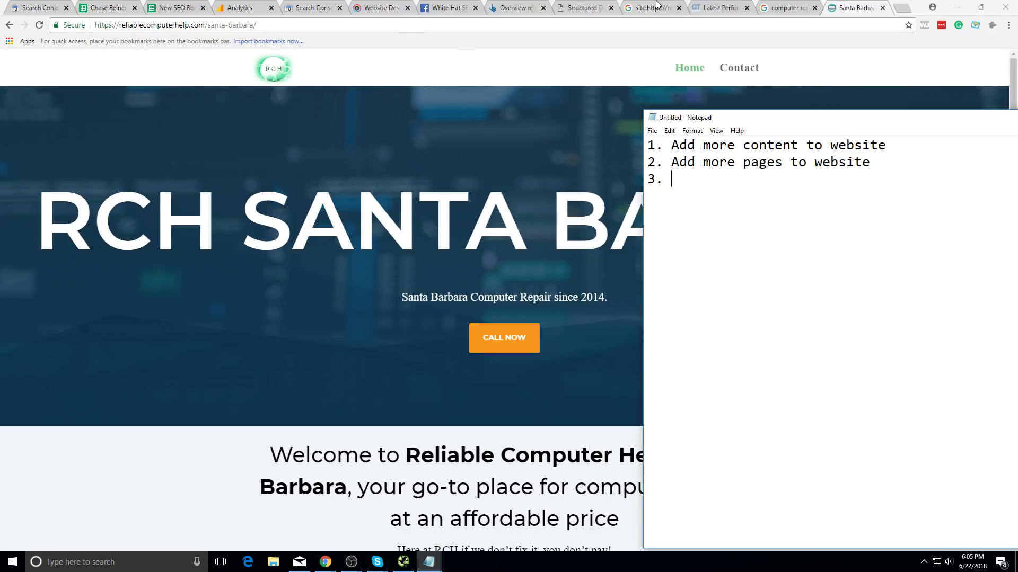
left_click(779, 8)
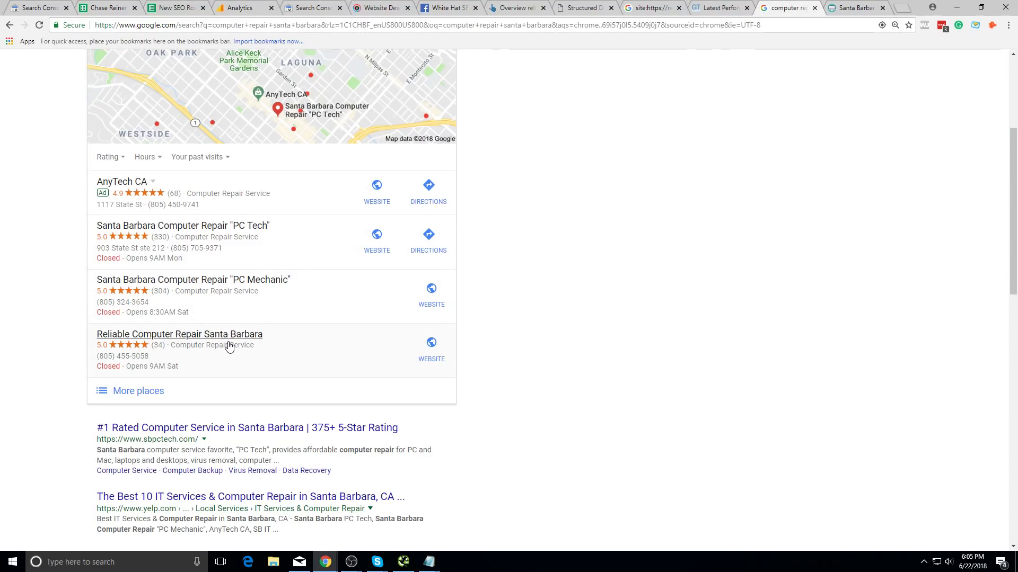
scroll(229, 347, "down", 6)
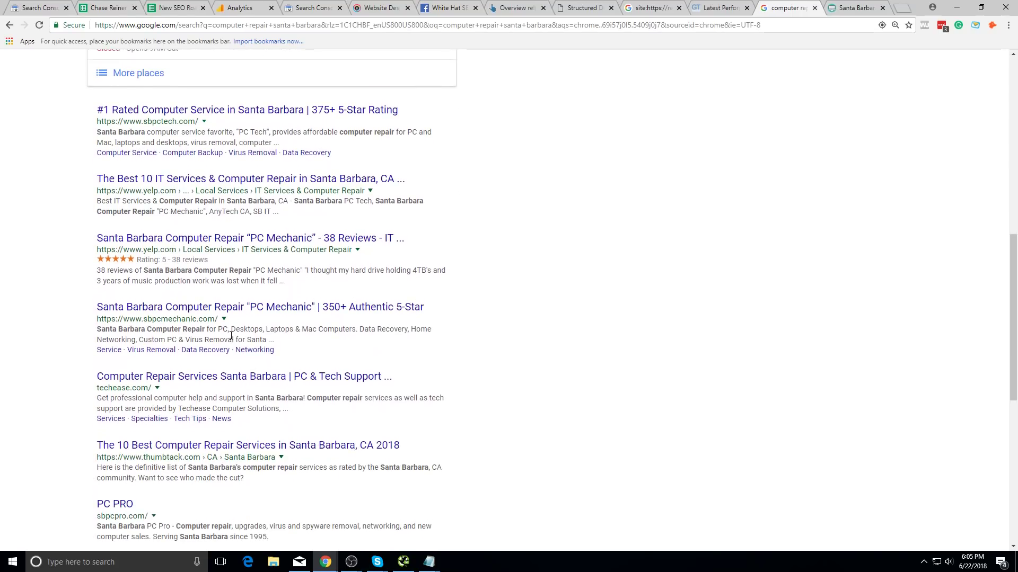
scroll(231, 335, "down", 6)
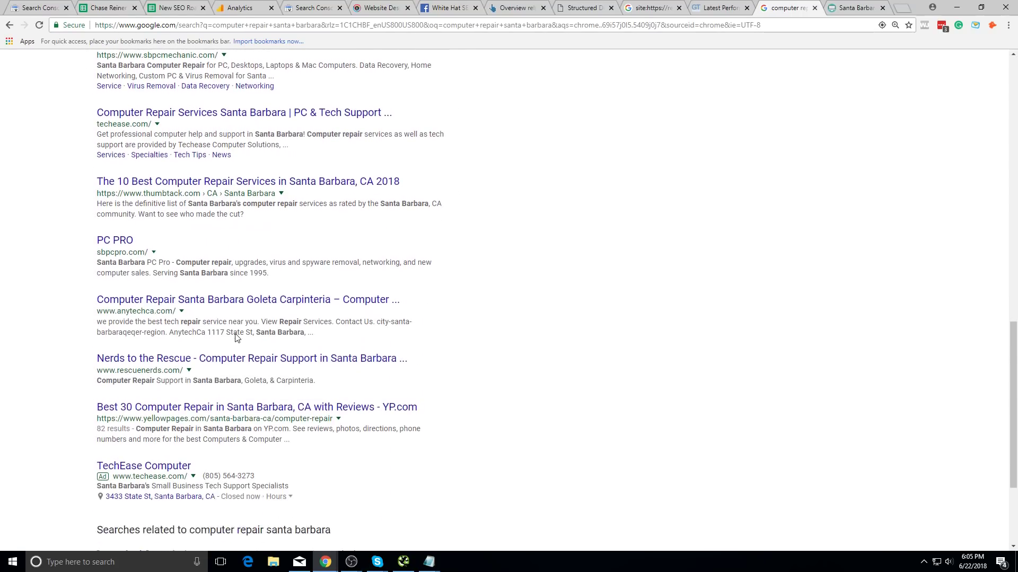
scroll(240, 330, "up", 3)
scroll(239, 330, "up", 8)
- Reposition the Notepad window over the search results, return to the RCH Santa Barbara page and look over its service cards
key("alt+Tab")
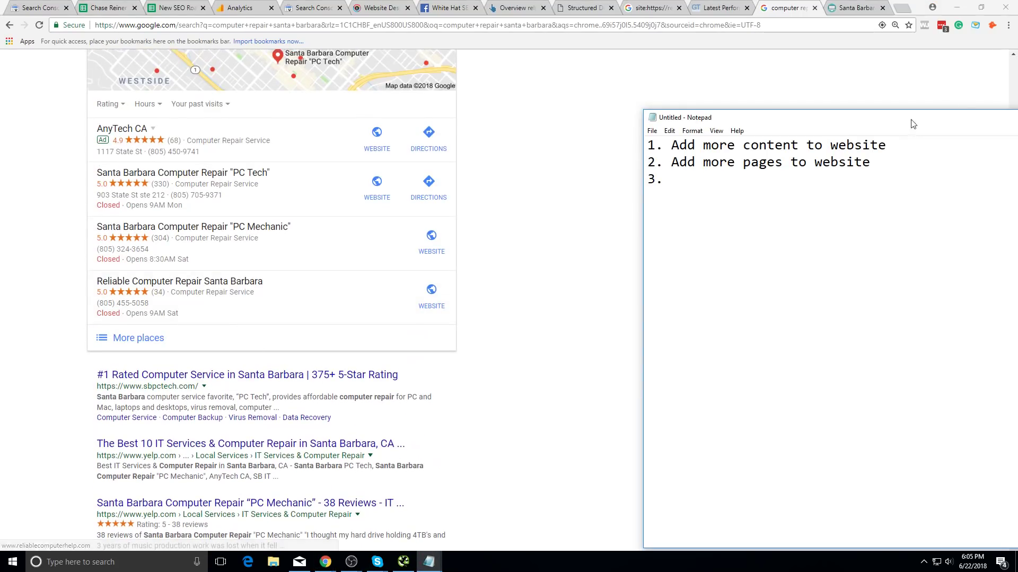
left_click_drag(825, 108, 737, 130)
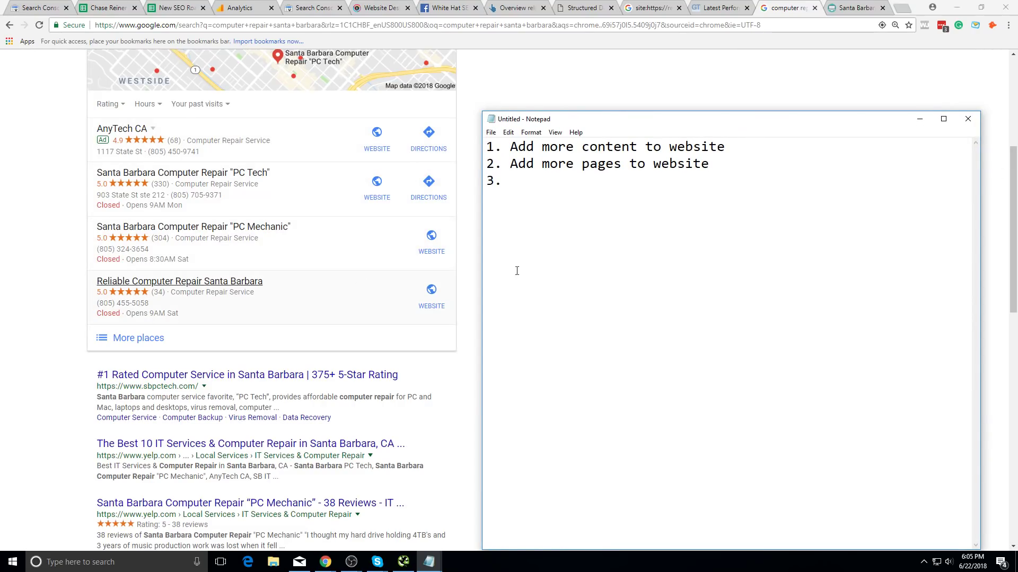
left_click(853, 7)
key("alt+Tab")
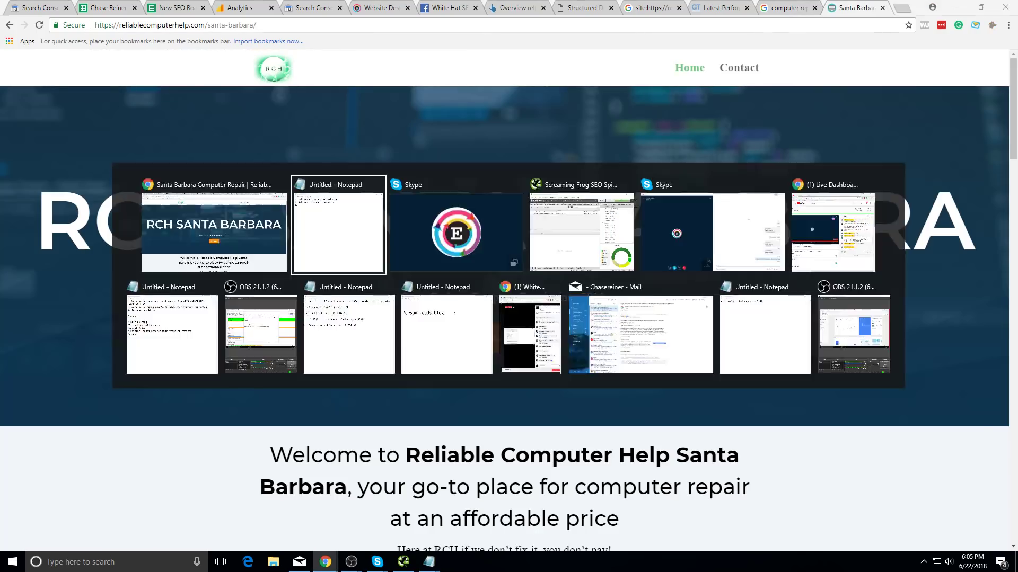
left_click(357, 129)
scroll(371, 186, "down", 20)
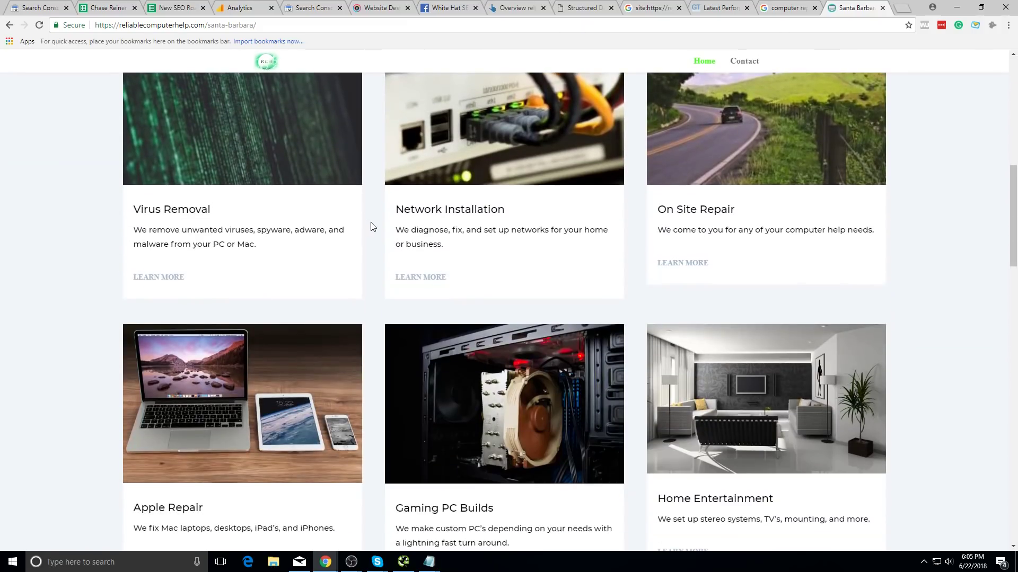
scroll(489, 268, "up", 9)
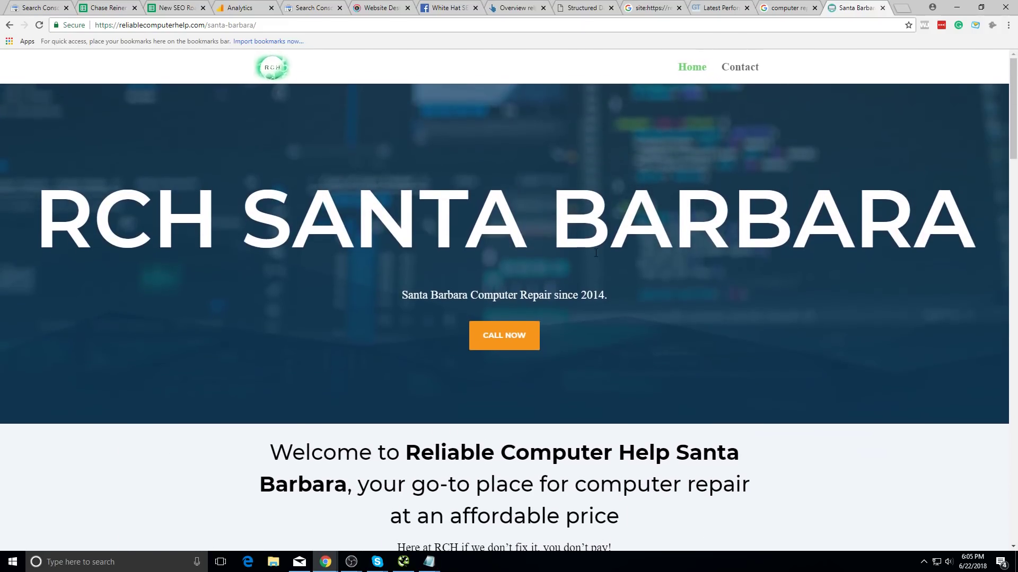
- Return to the Notepad list, shift its window aside and complete item 3 as "Check on competition"
key("alt+Tab")
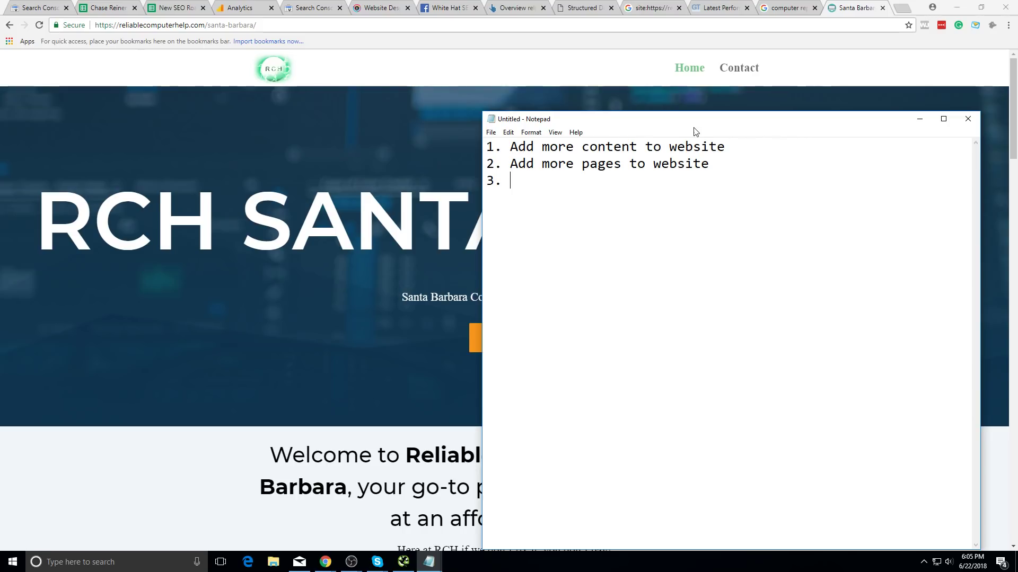
left_click_drag(725, 127, 783, 124)
type("C")
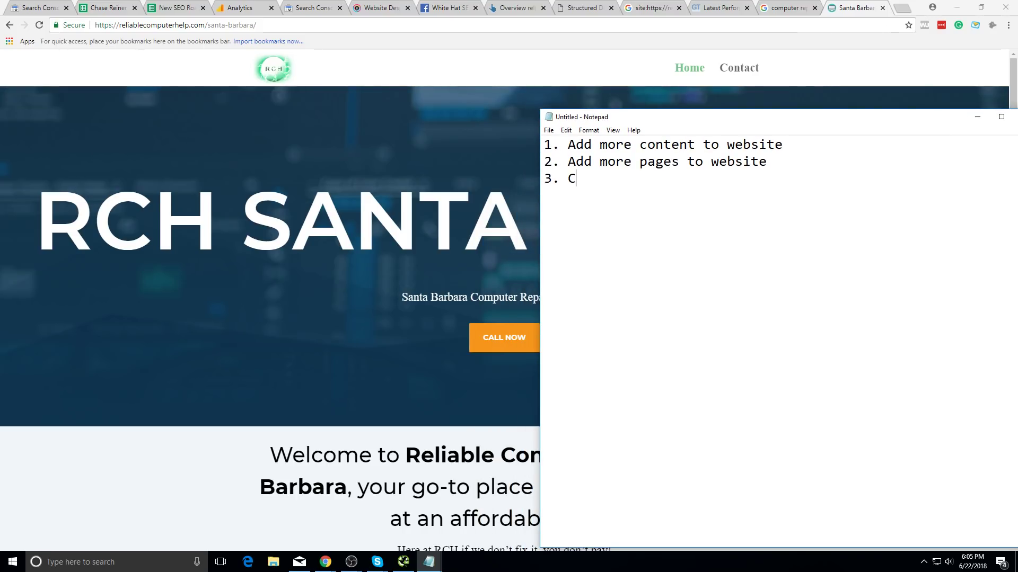
type("heck one co")
key("BackSpace")
key("BackSpace")
key("BackSpace")
key("BackSpace")
type("competition")
key("Return")
- Add "4. Start answering questions on Cora, etc." and "5. Create Youtube videos" to the list
type("4. ")
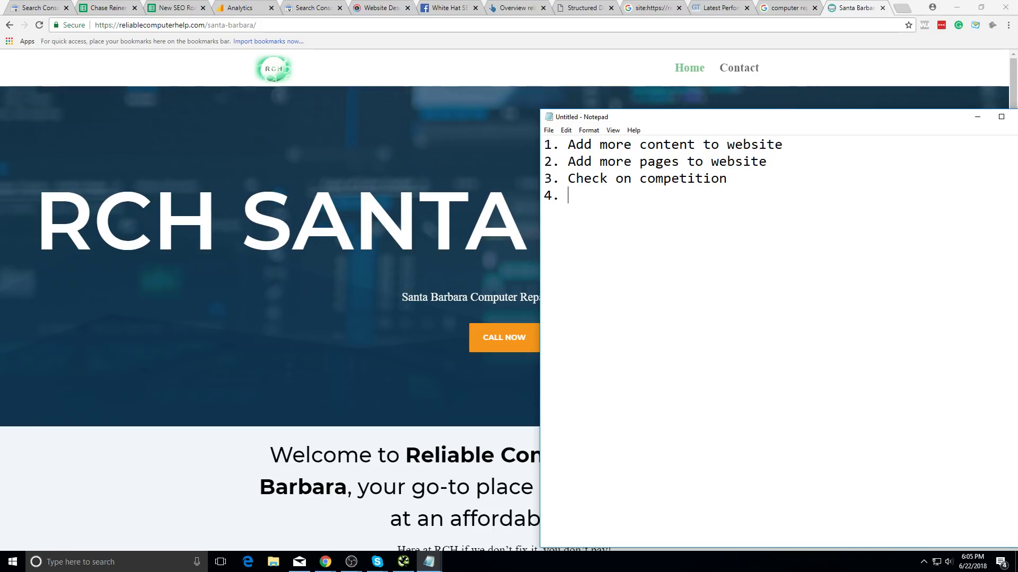
type("Start answering questions o")
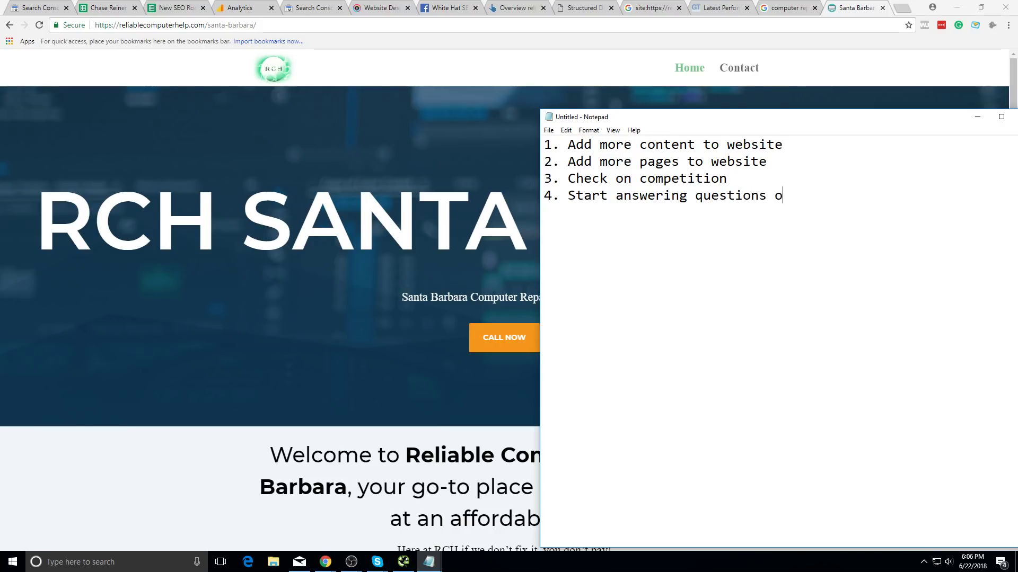
type("n Cora, etc.")
key("Return")
type("5. Create vi")
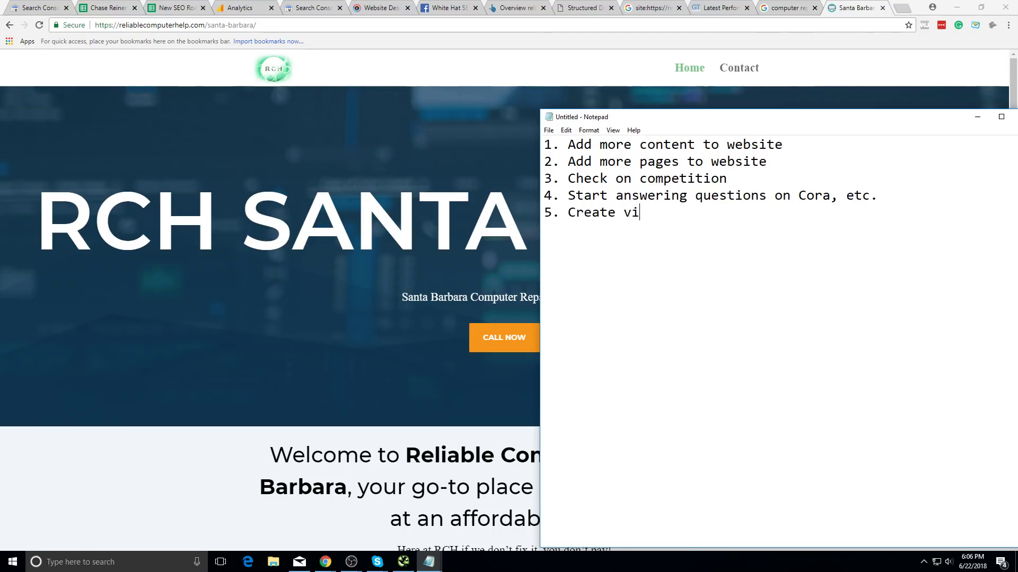
key("BackSpace")
key("BackSpace")
type("Youtube videos")
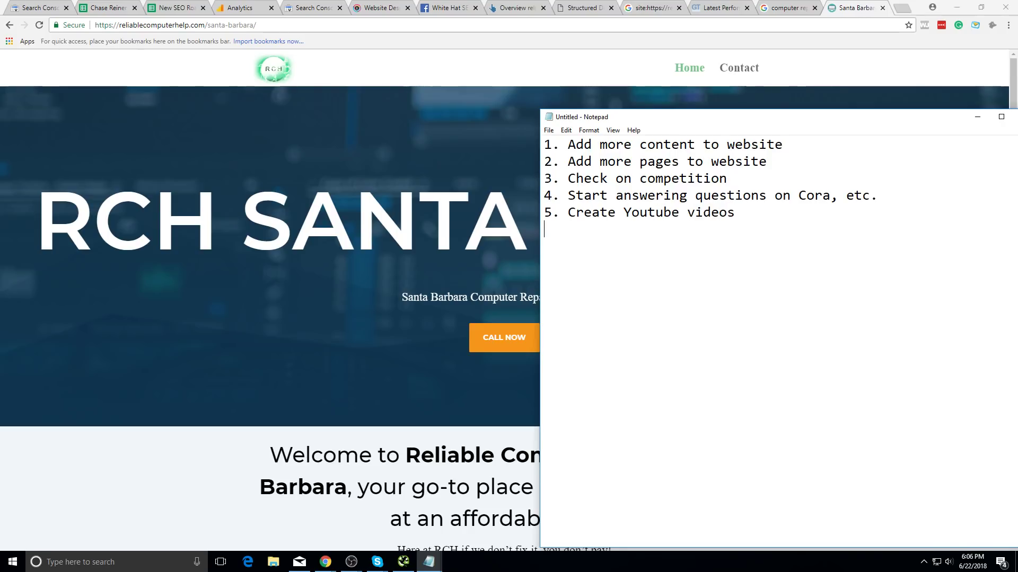
- Add "6. Add blog" to the list and start item 7
key("Return")
type("6. Add blog")
key("Return")
type("7.")
key("ctrl+a")
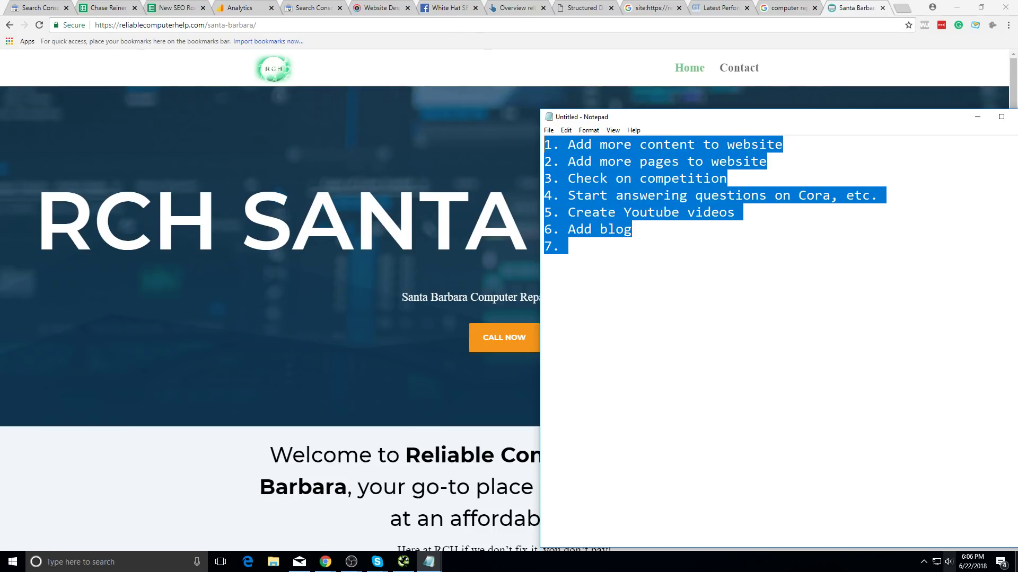
left_click(736, 388)
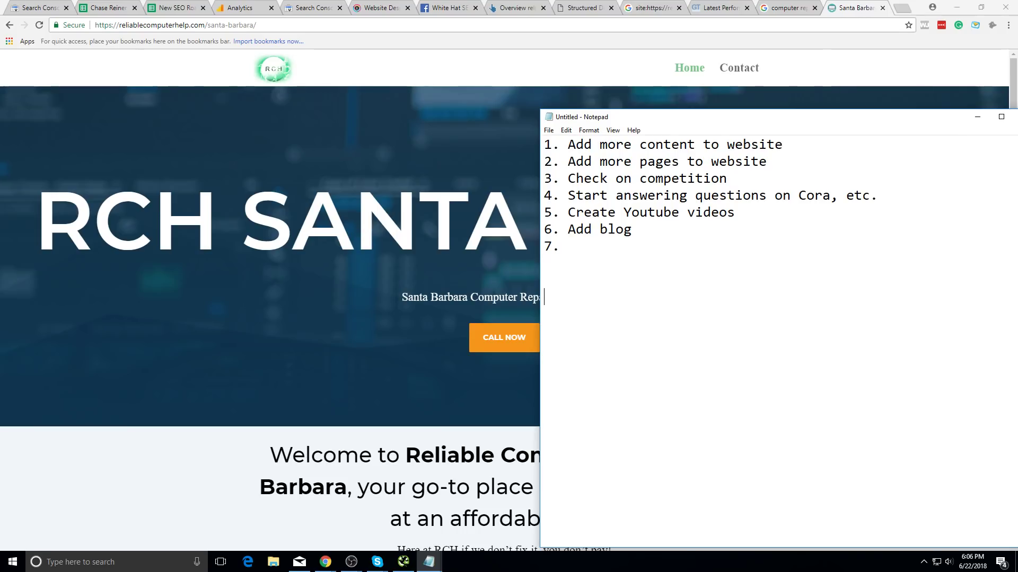
- Write the divider line "----- Phone call ------" below the list and remove the empty item 7
type("----- Phone call")
type("------")
left_click_drag(568, 247, 548, 239)
key("Delete")
key("Delete")
key("Delete")
key("BackSpace")
key("Return")
left_click_drag(715, 275, 546, 212)
left_click_drag(797, 350, 546, 143)
left_click(779, 341)
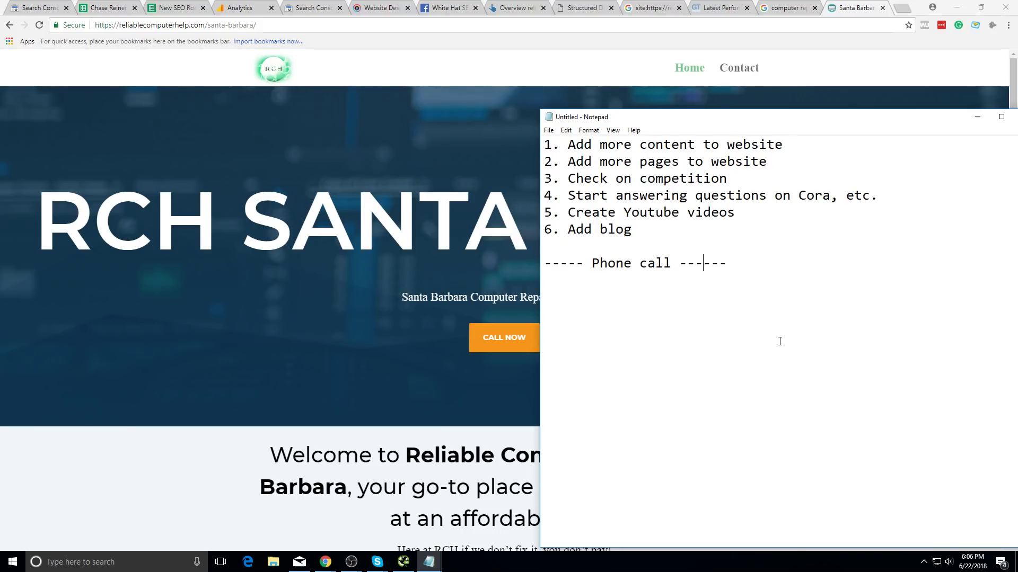
left_click_drag(779, 341, 567, 178)
left_click(770, 289)
left_click_drag(784, 297, 545, 143)
left_click(695, 265)
key("ctrl+a")
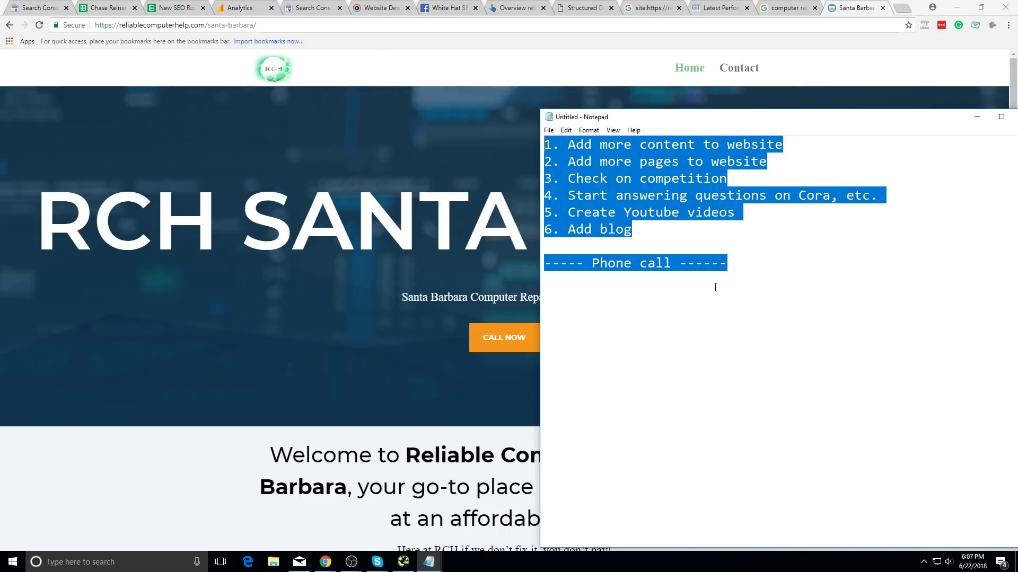
left_click(717, 287)
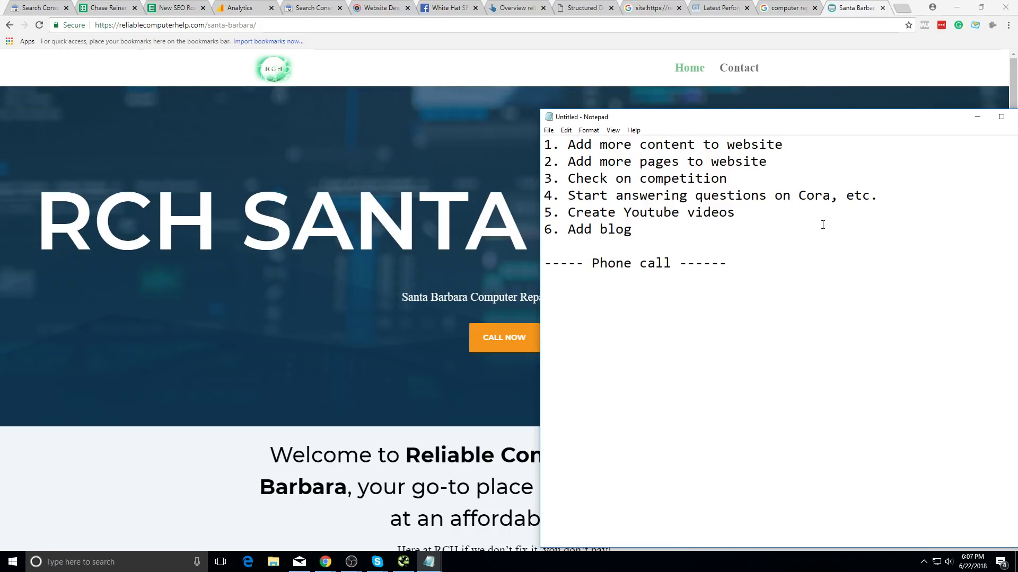
- Capitalize the word "Blog" in item 6 of the list
left_click(600, 229)
key("Delete")
key("Return")
key("BackSpace")
type("B")
left_click(663, 263)
key("alt+Tab")
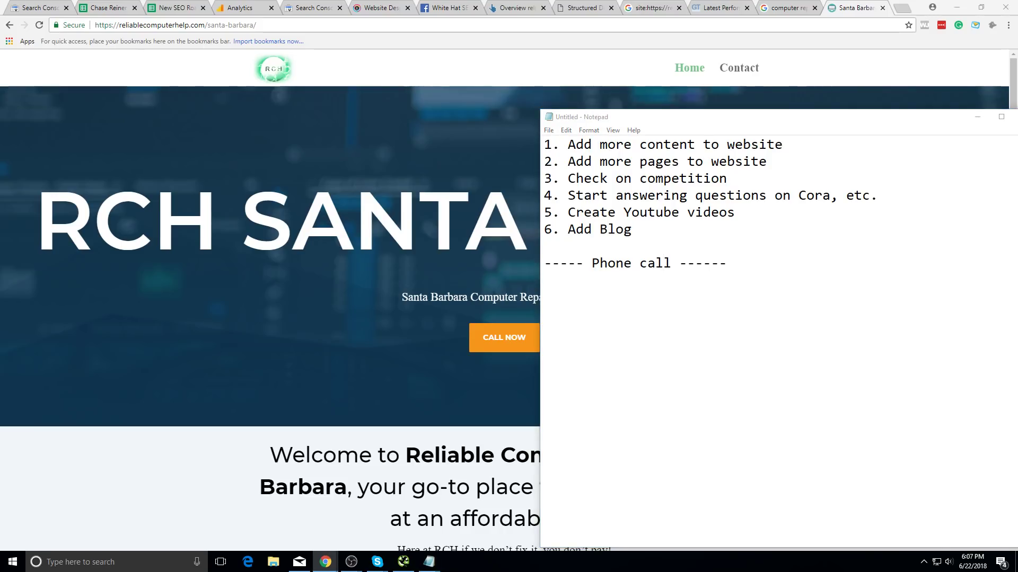
left_click(647, 307)
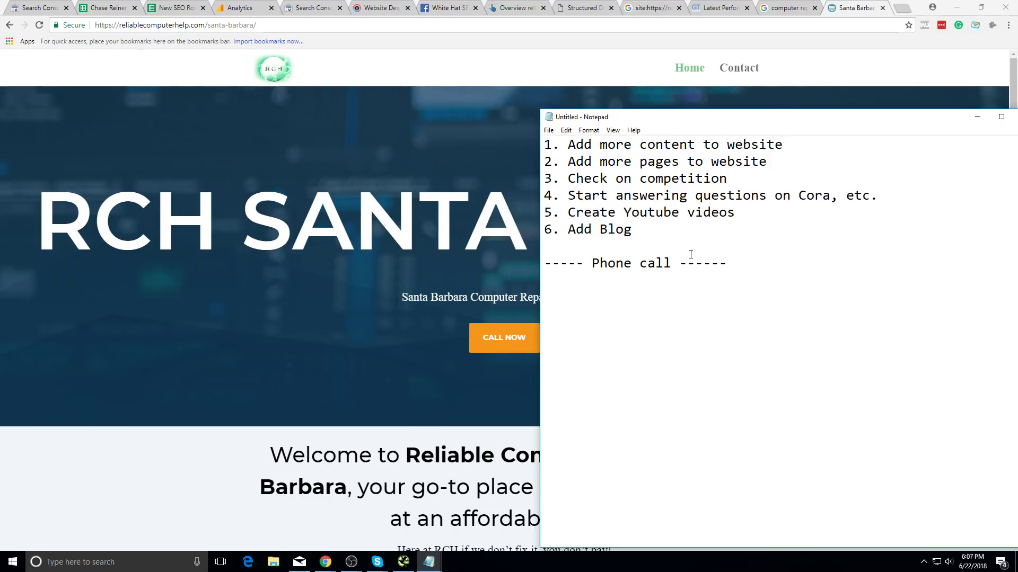
left_click(731, 250)
left_click(752, 288)
left_click(721, 342)
left_click_drag(642, 225, 495, 74)
left_click(649, 229)
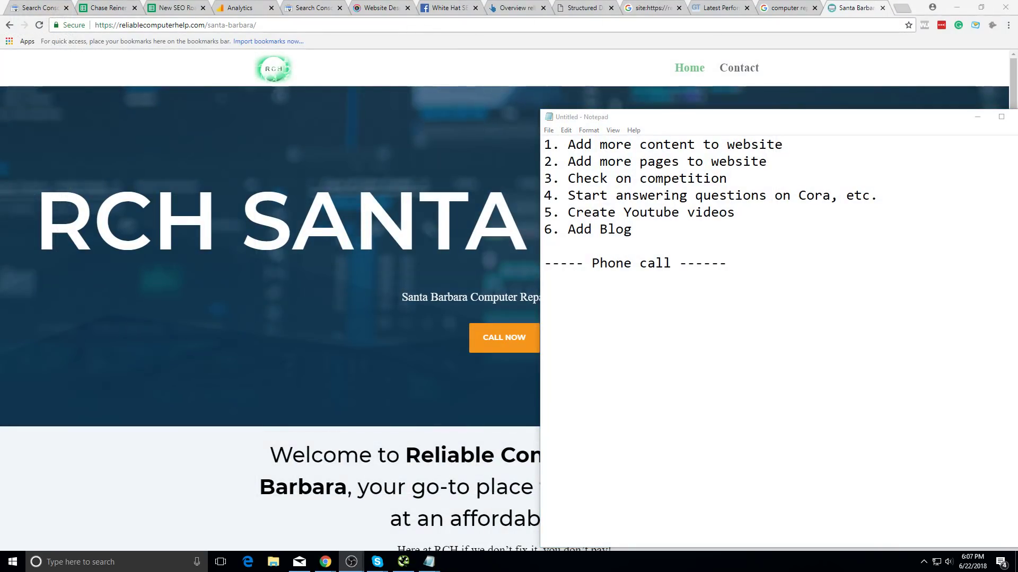
key("alt+Tab")
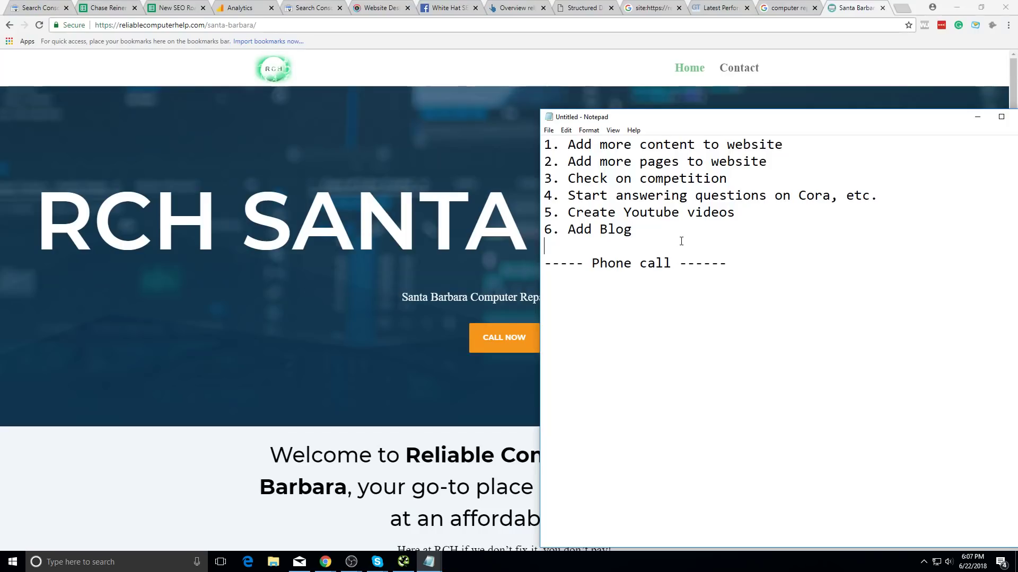
left_click(736, 262)
left_click_drag(752, 264, 569, 277)
left_click(570, 277)
left_click_drag(743, 261, 543, 265)
left_click(584, 303)
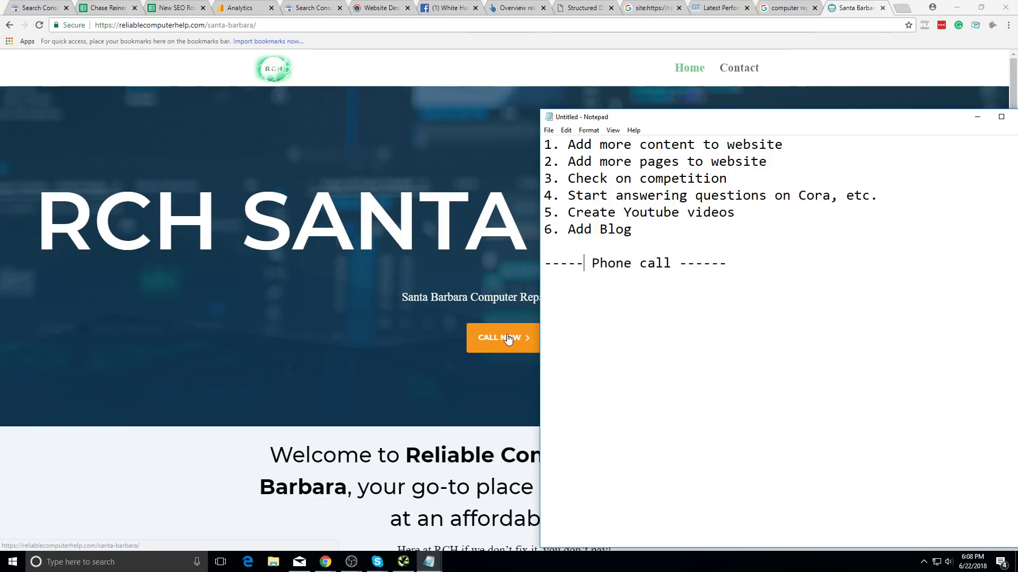
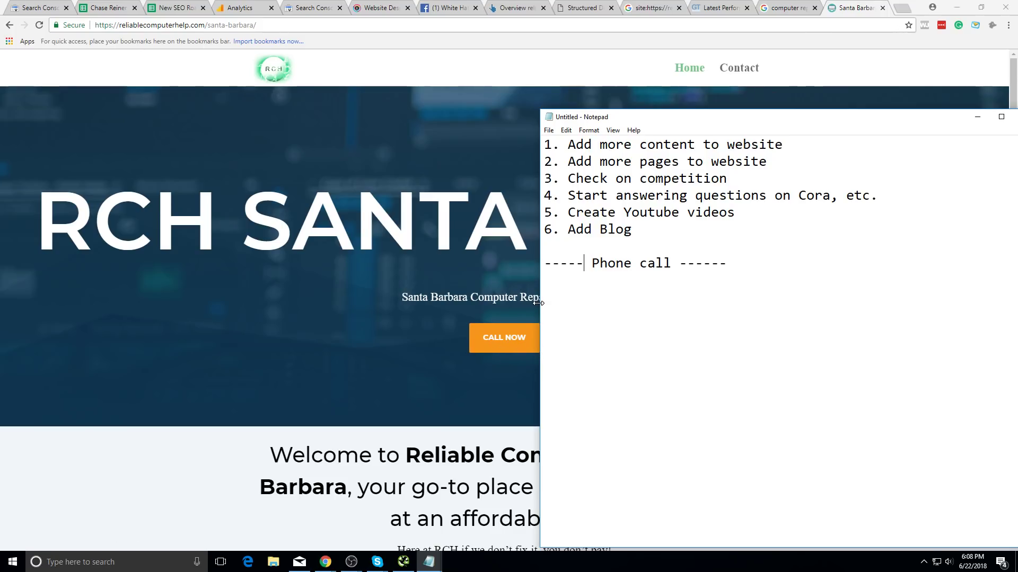
- Widen the Notepad window and insert the line "30 days = 7 calls for SEO" above the Phone call divider
left_click_drag(538, 302, 449, 318)
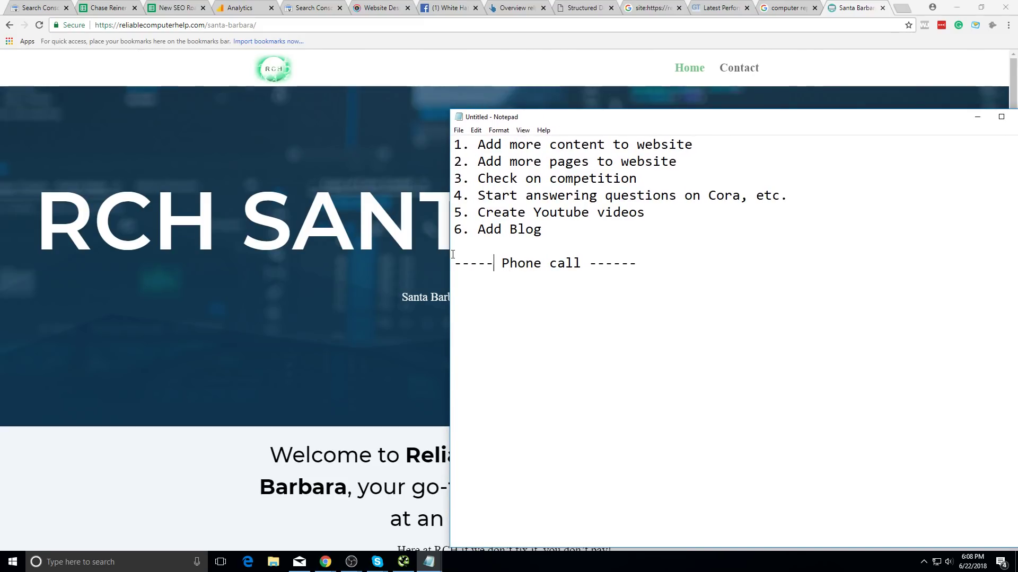
left_click_drag(454, 263, 596, 263)
left_click(646, 263)
left_click_drag(609, 264, 414, 129)
left_click(698, 257)
key("Return")
key("Return")
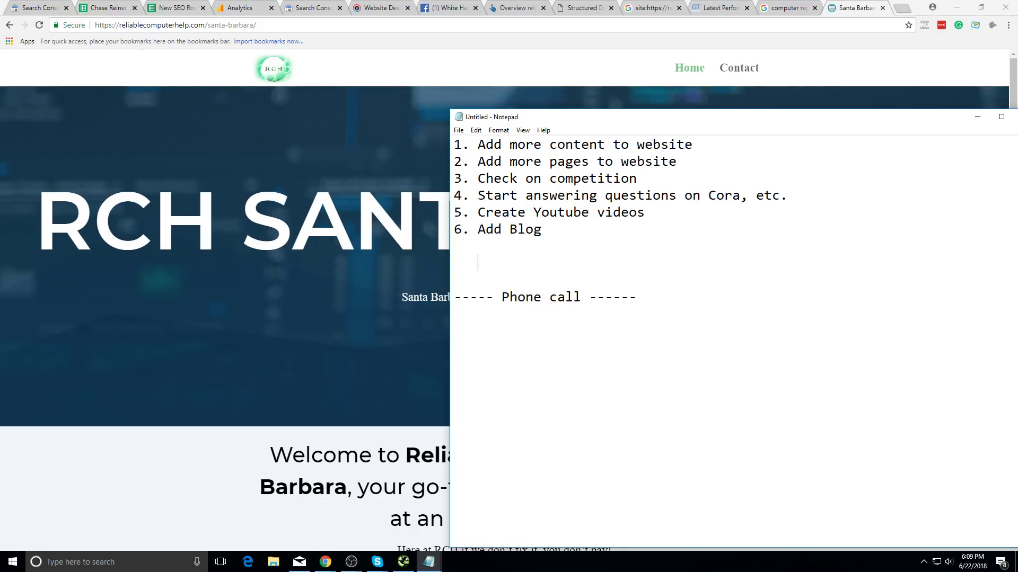
type("30 days = 7 calls for SEO")
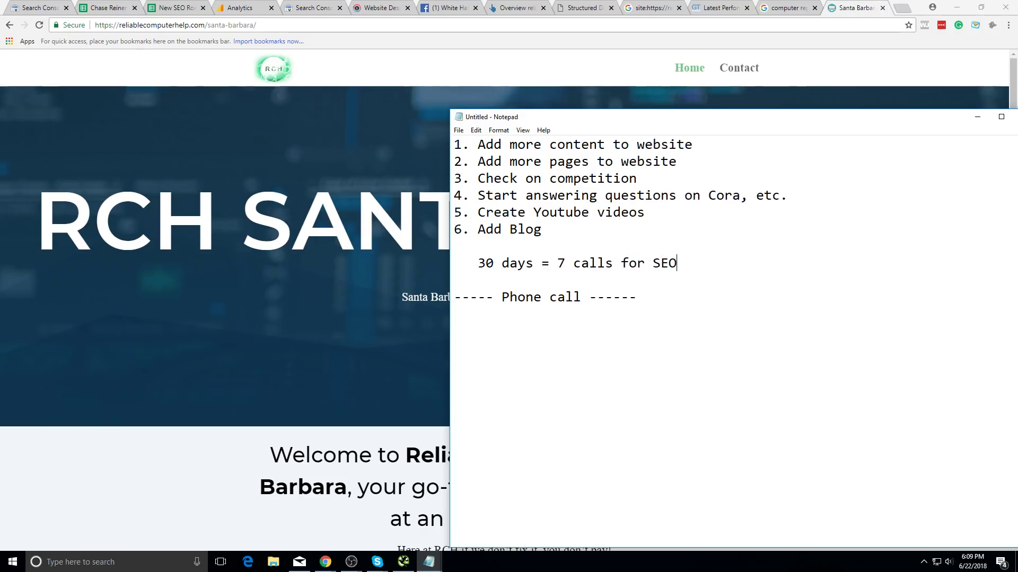
- Extend the 30 days line with "and 12 for web design"
type(" and")
key("BackSpace")
key("BackSpace")
type("nd")
type("web des")
key("BackSpace")
key("BackSpace")
key("BackSpace")
key("BackSpace")
key("BackSpace")
key("BackSpace")
key("BackSpace")
type("12 for web deis")
key("BackSpace")
key("BackSpace")
type("sign")
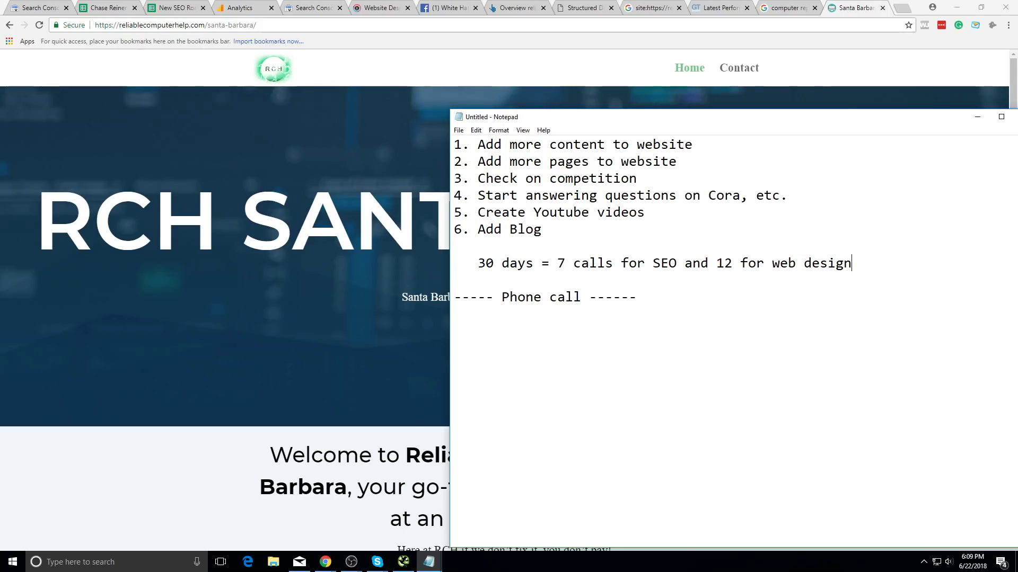
- Remove the indentation in front of the "30 days" line
left_click(477, 263)
key("BackSpace")
key("BackSpace")
key("BackSpace")
left_click(544, 271)
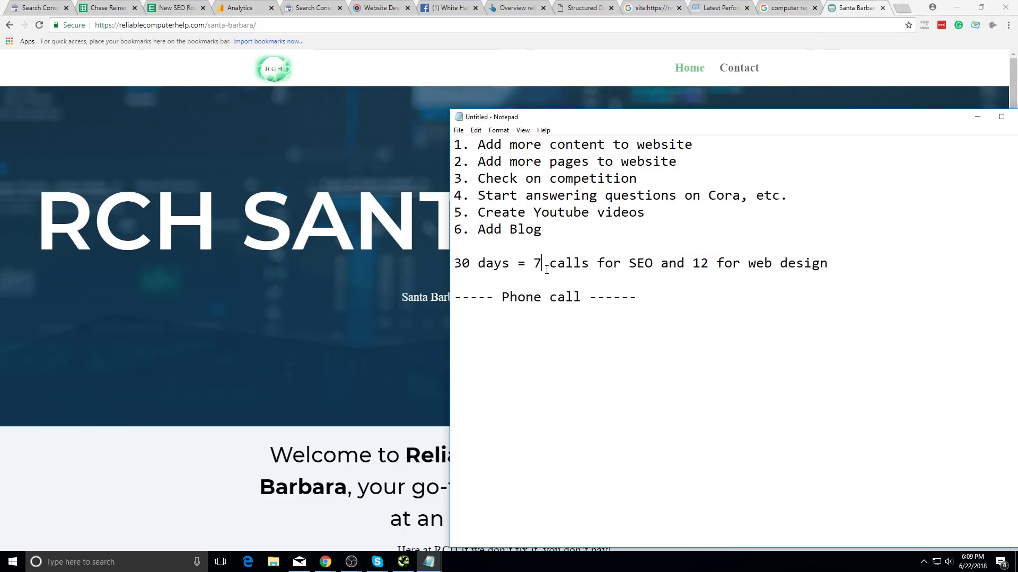
key("Left")
key("Left")
key("Left")
key("shift+Right")
key("shift+Right")
left_click(561, 260)
- Make room below the 30 days line and write "14 = $700-$3000" there
left_click(694, 263)
key("Return")
key("Return")
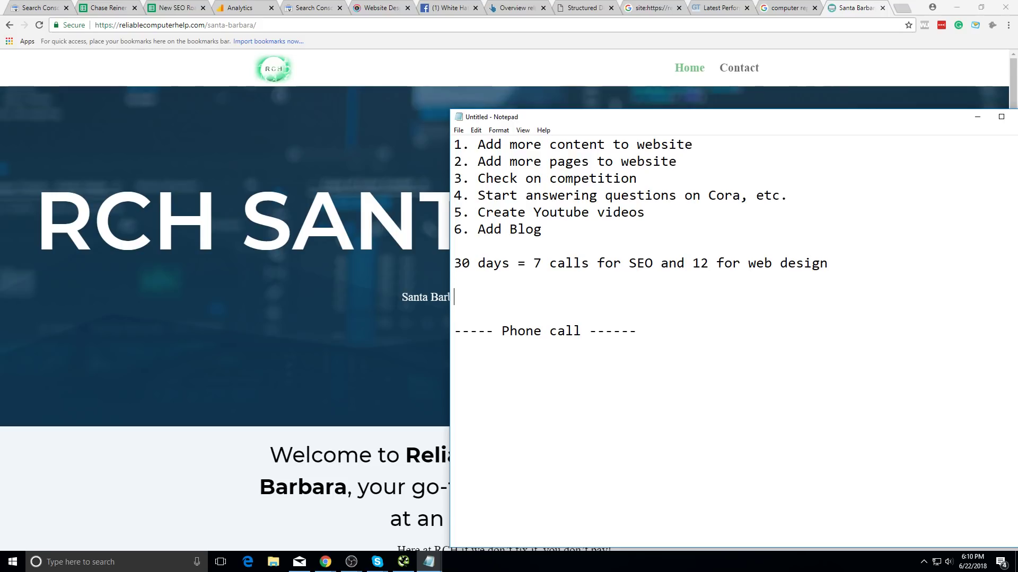
left_click(454, 314)
key("Up")
key("Down")
key("Down")
key("Up")
type("14")
key("BackSpace")
type("x")
key("BackSpace")
type("= ")
type("$500")
key("BackSpace")
key("BackSpace")
key("BackSpace")
key("BackSpace")
type("$700-$3000")
- Trim the extra spaces before "14" and highlight the price range on that line
left_click(478, 295)
key("BackSpace")
key("BackSpace")
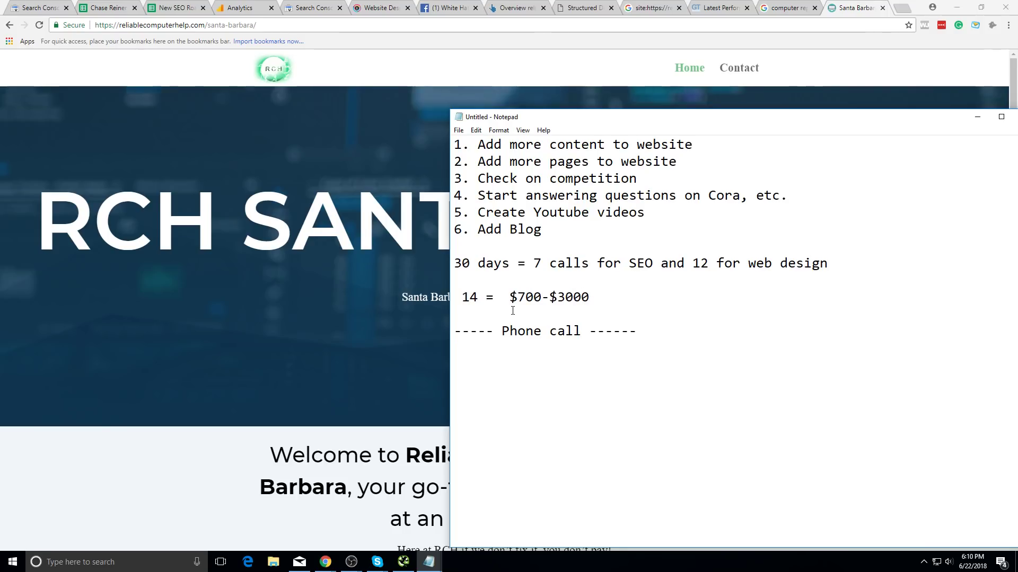
left_click_drag(589, 298, 517, 298)
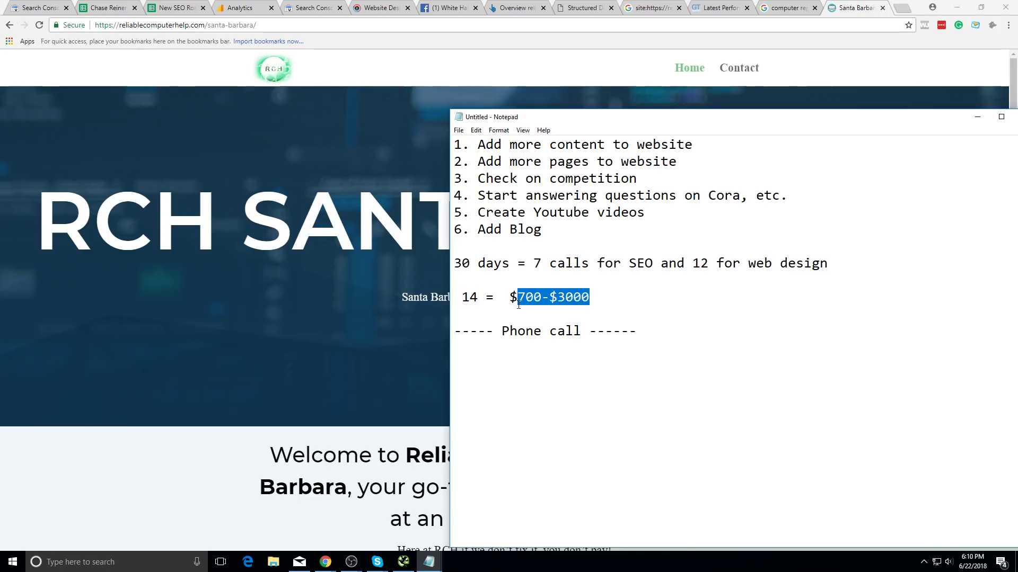
- Replace the price range on the 14 line with "$1000" and add "$14,000" after it
type("1000")
key("BackSpace")
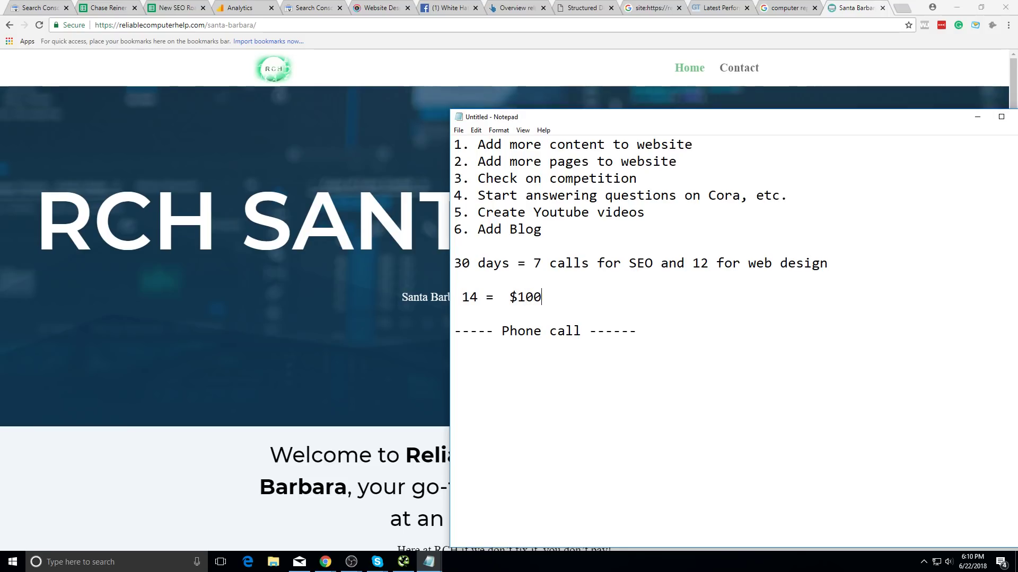
type("0 14")
key("BackSpace")
key("BackSpace")
type("$14,000")
- Move $14,000 to its own line below a blank line, and remove the leading space before "14"
left_click(563, 297)
key("Return")
key("Return")
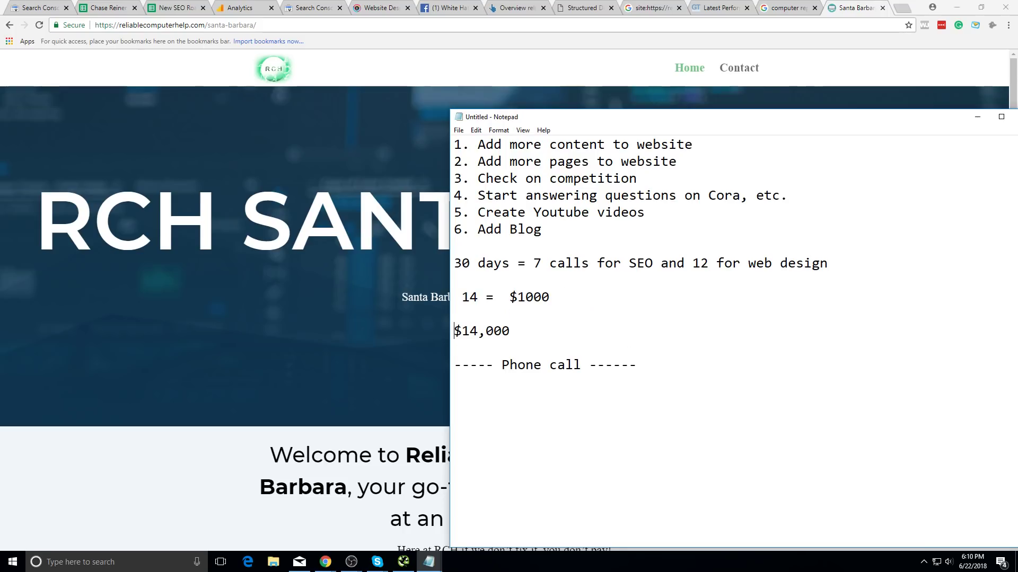
key("BackSpace")
key("BackSpace")
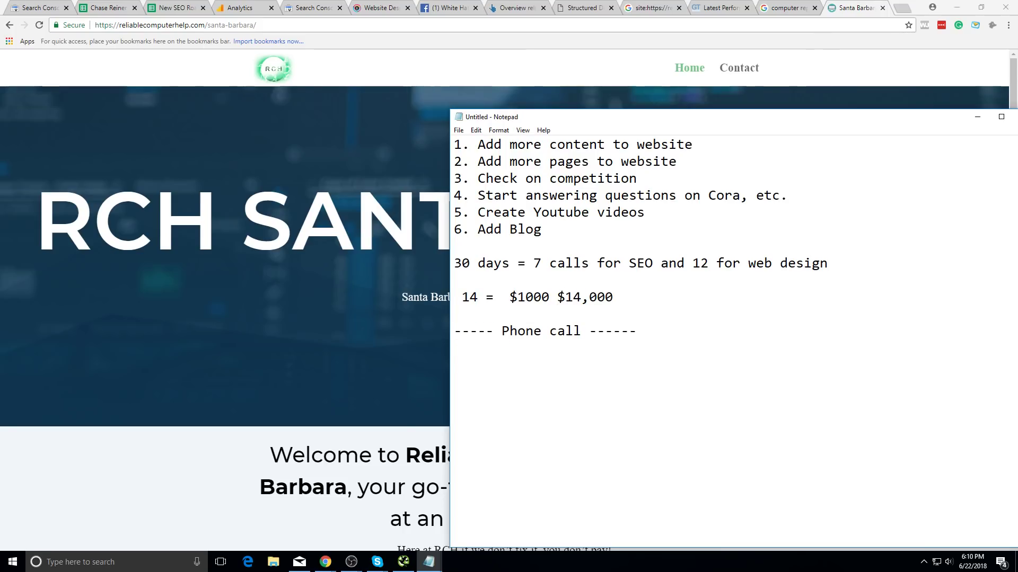
key("Return")
key("Return")
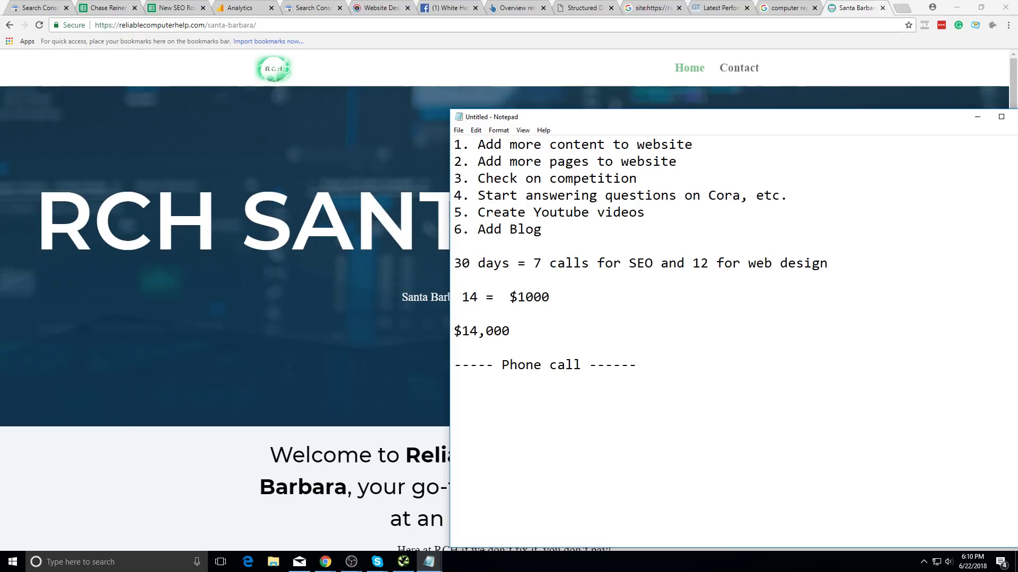
left_click(462, 298)
key("BackSpace")
left_click(523, 334)
key("ctrl+shift+Left")
key("ctrl+shift+Right")
key("ctrl+shift+Left")
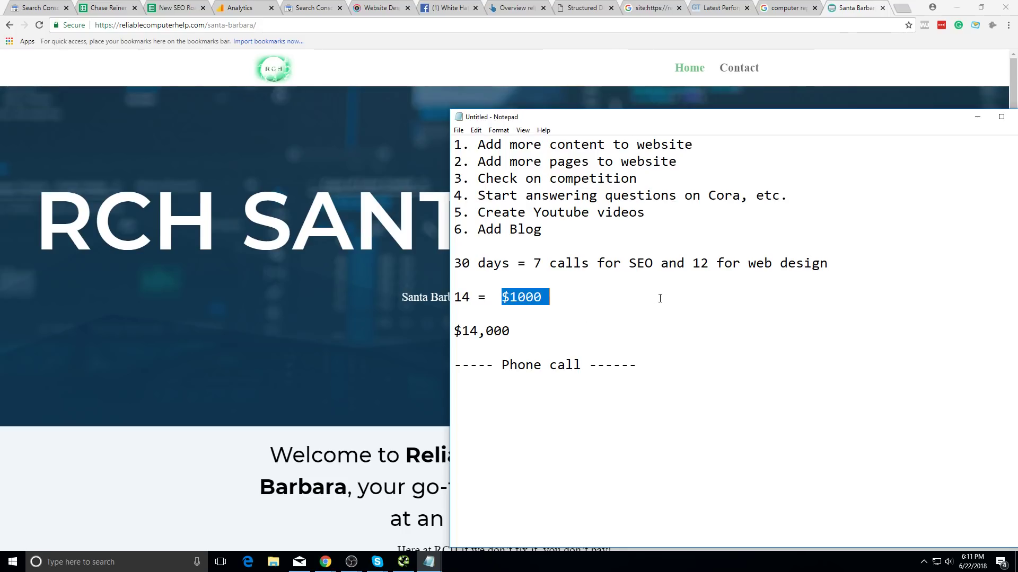
key("ctrl+shift+Right")
key("ctrl+shift+Left")
key("ctrl+shift+Left")
key("ctrl+shift+Right")
key("ctrl+shift+Right")
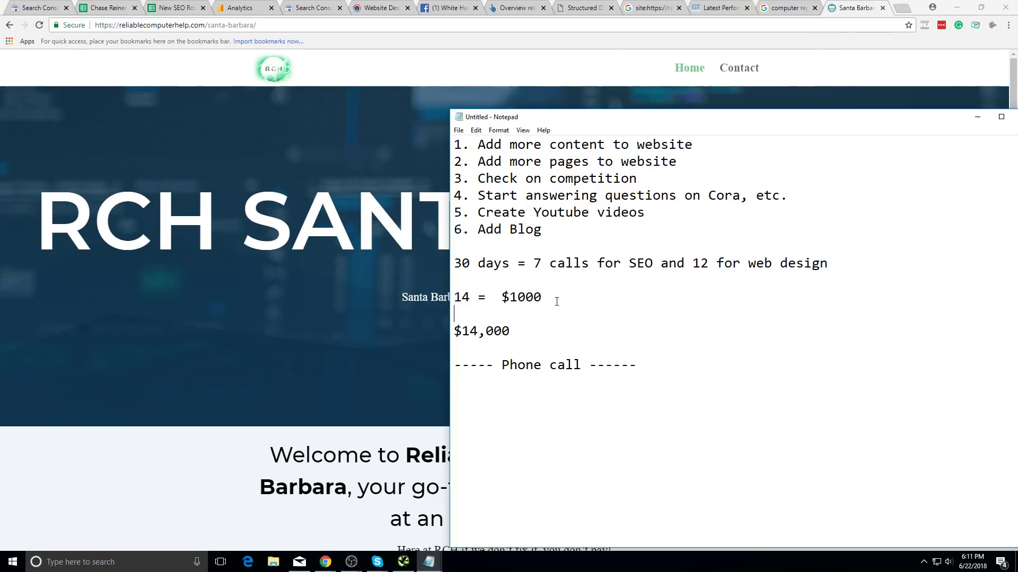
left_click_drag(551, 298, 469, 297)
key("End")
key("ctrl+shift+Left")
key("ctrl+shift+Left")
key("ctrl+shift+Left")
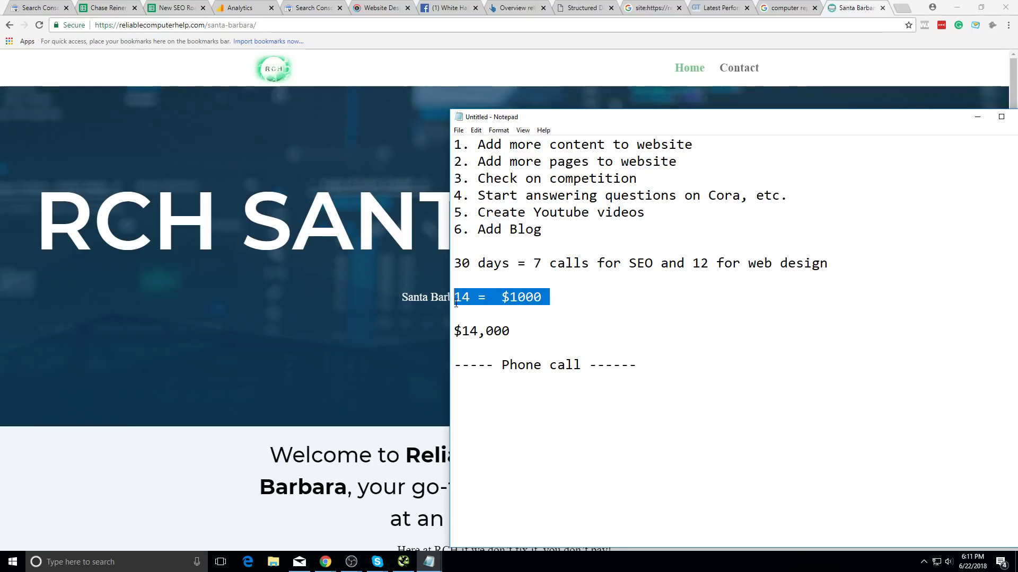
left_click(469, 297)
left_click_drag(571, 303, 455, 298)
left_click(494, 298)
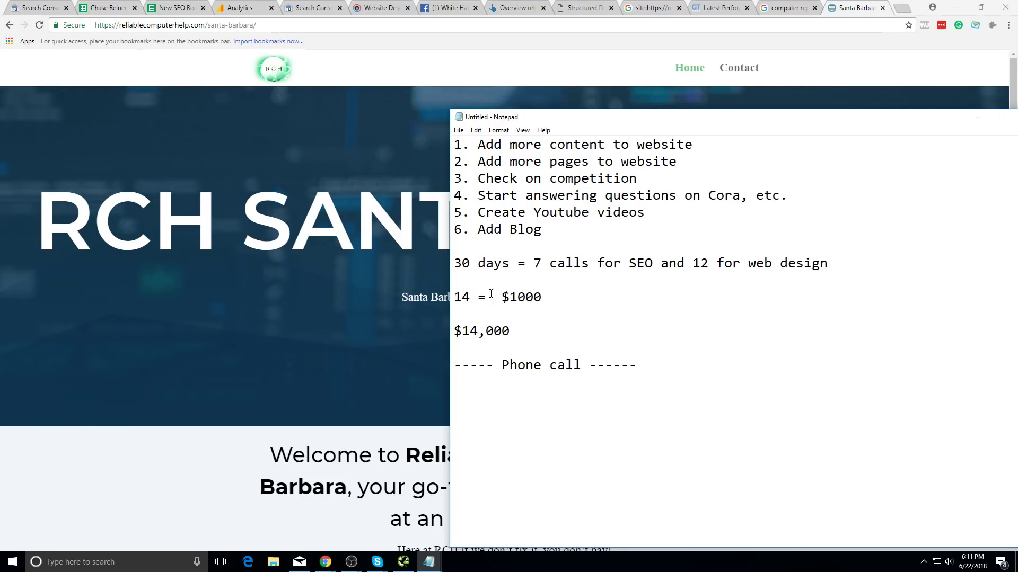
left_click_drag(551, 299, 453, 299)
left_click(573, 307)
left_click_drag(573, 306, 452, 297)
left_click(554, 297)
left_click_drag(555, 297, 451, 301)
left_click(520, 299)
left_click_drag(648, 338, 561, 247)
left_click(560, 247)
left_click_drag(607, 291, 455, 260)
left_click(494, 263)
left_click_drag(591, 298, 454, 229)
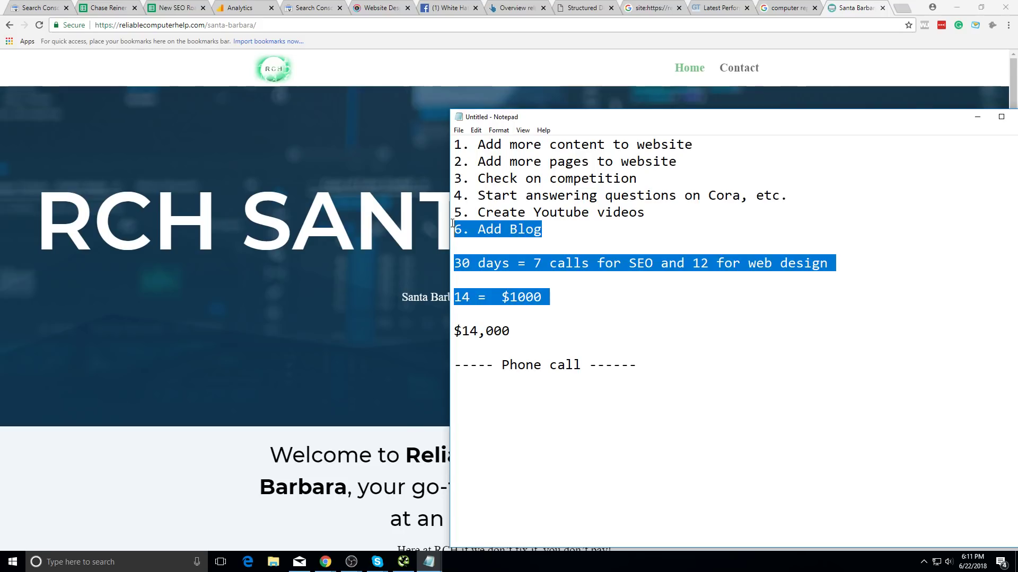
left_click(509, 229)
left_click_drag(573, 291, 454, 263)
left_click(461, 263)
left_click_drag(539, 328, 443, 263)
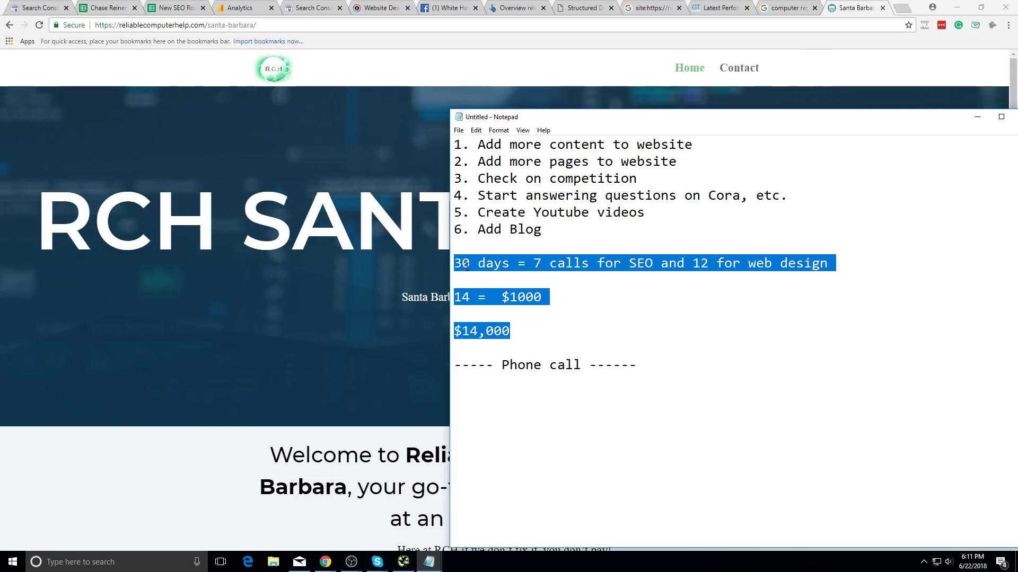
- Clear the highlight and start a new line below the "Phone call" heading
left_click(559, 279)
left_click(660, 392)
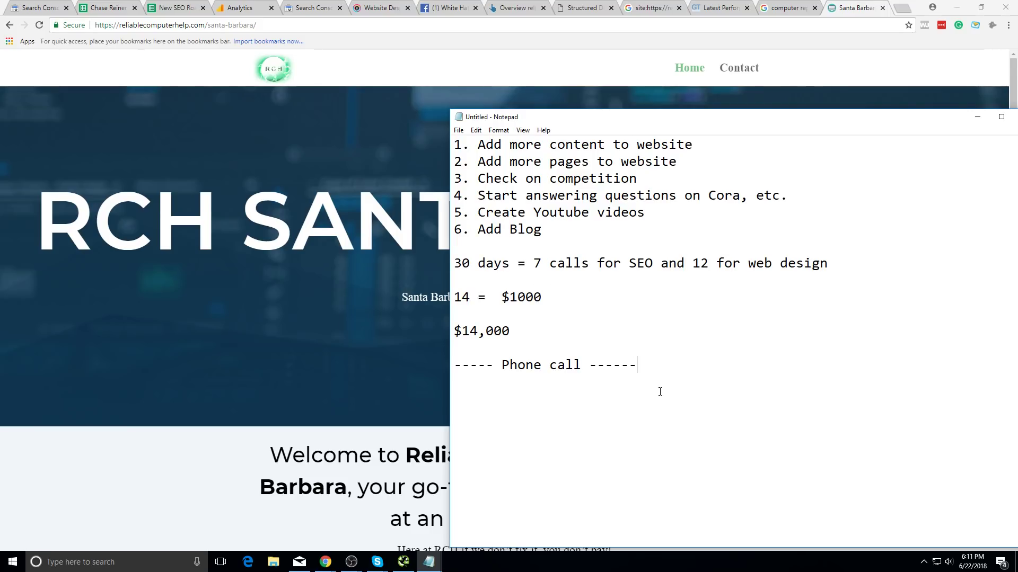
key("Return")
- Open chasereiner.com/how-to-get-seo-clients/ in a new Chrome tab
left_click(907, 5)
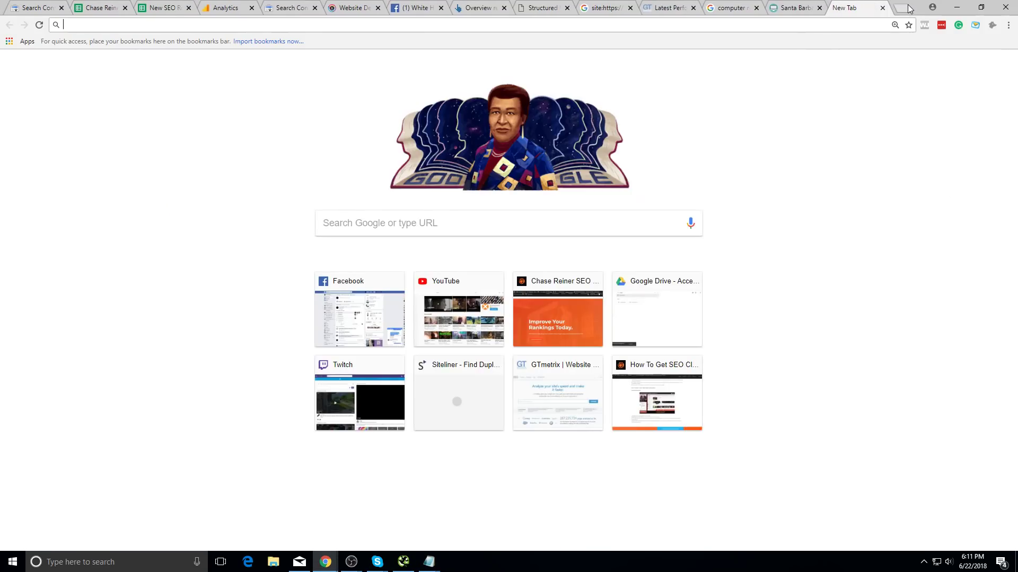
type("h")
key("BackSpace")
type("chasereiner.com/how-to-get-seo-clients/")
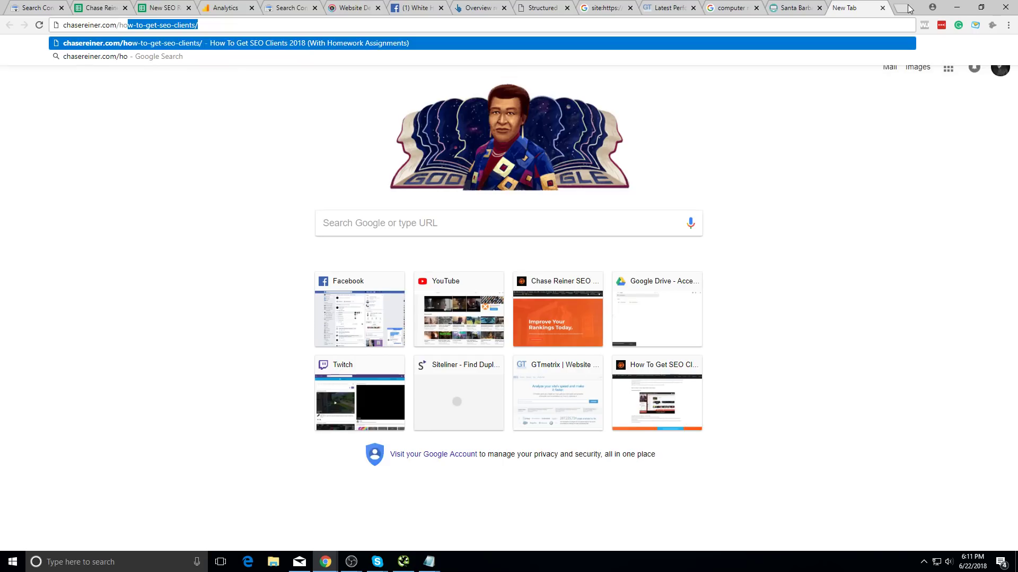
key("Return")
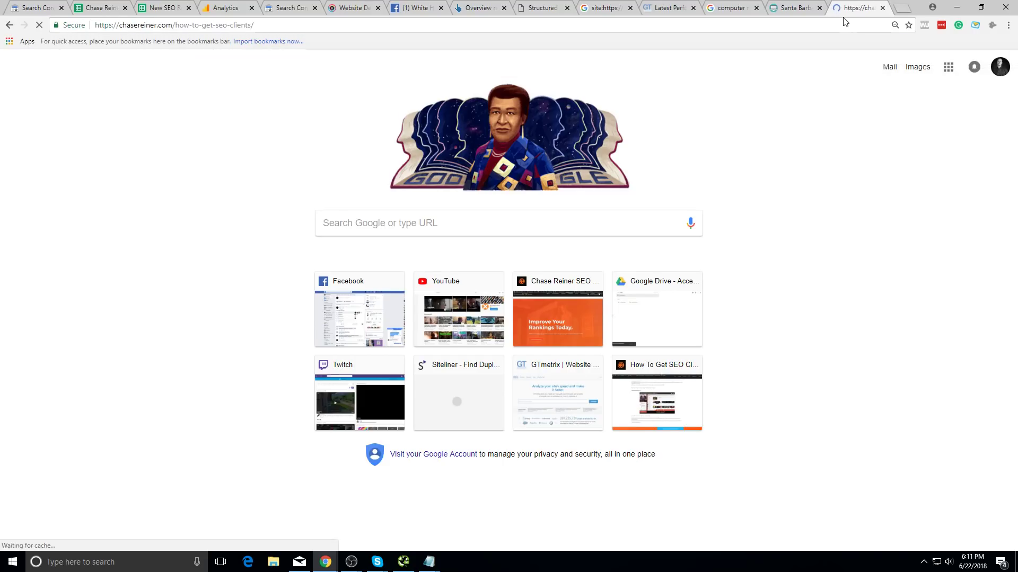
left_click(840, 26)
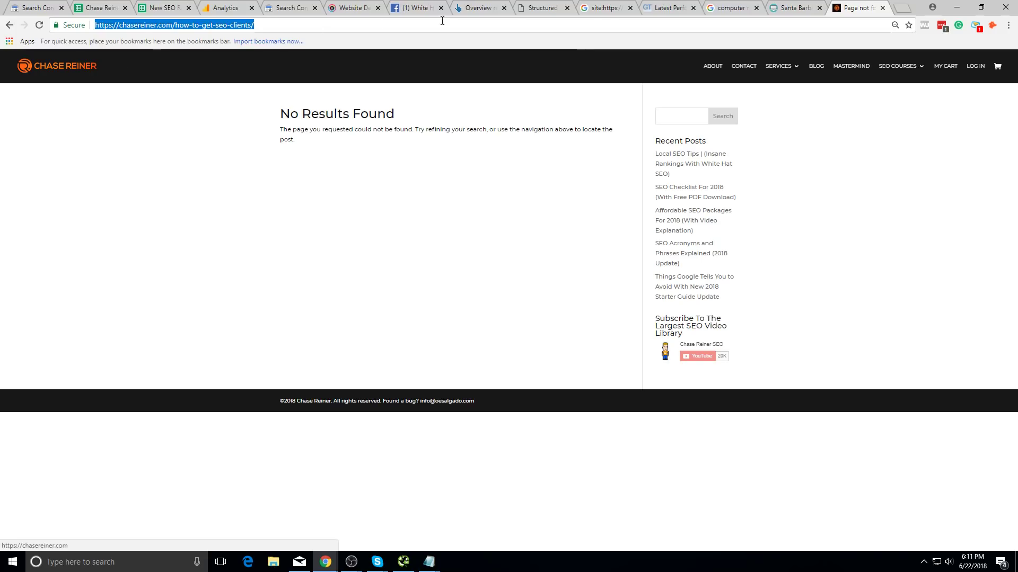
mouse_move(778, 65)
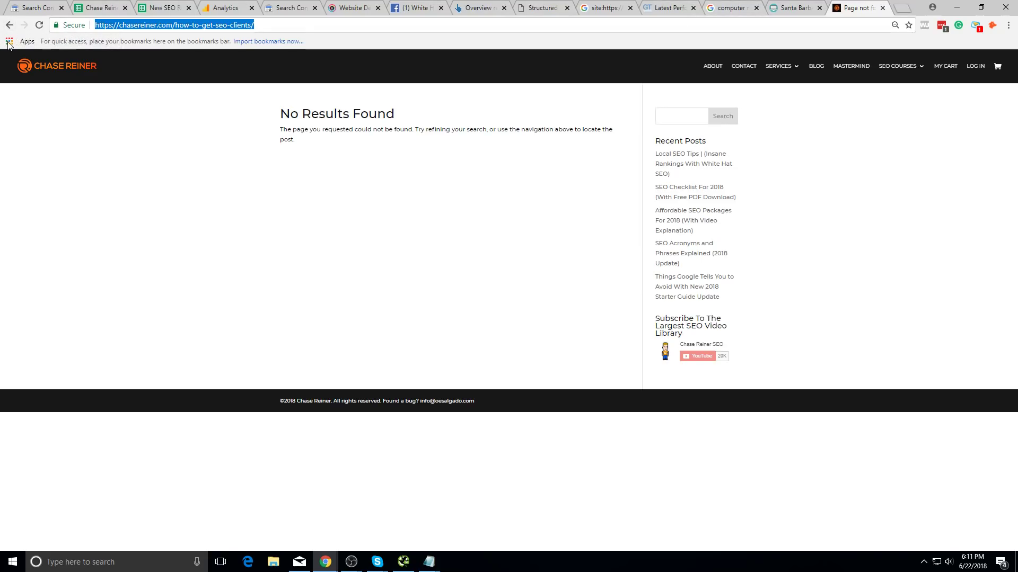
- Search Google for a stored copy of the page by putting "cache:" in front of its URL
left_click(98, 26)
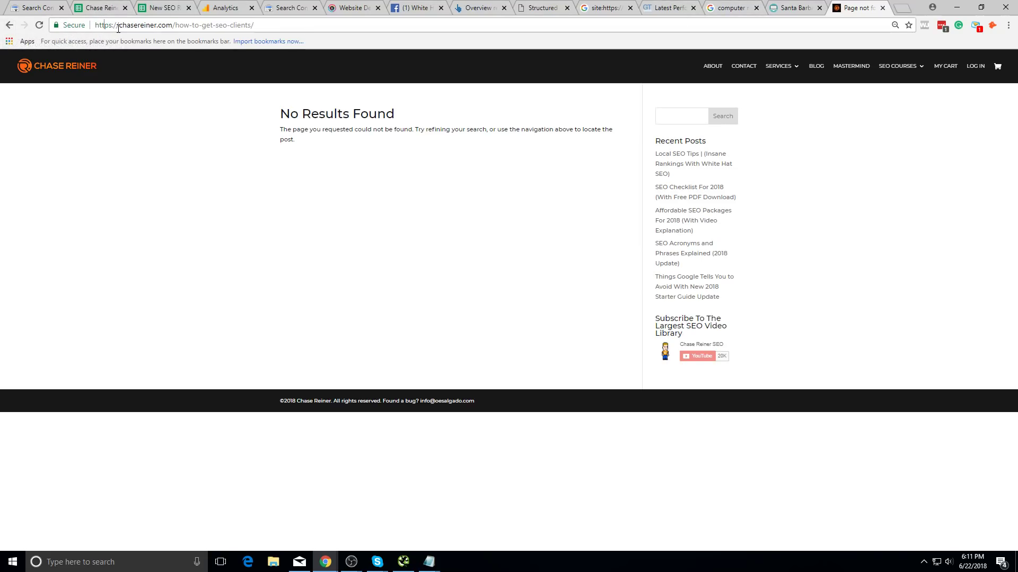
type("cache")
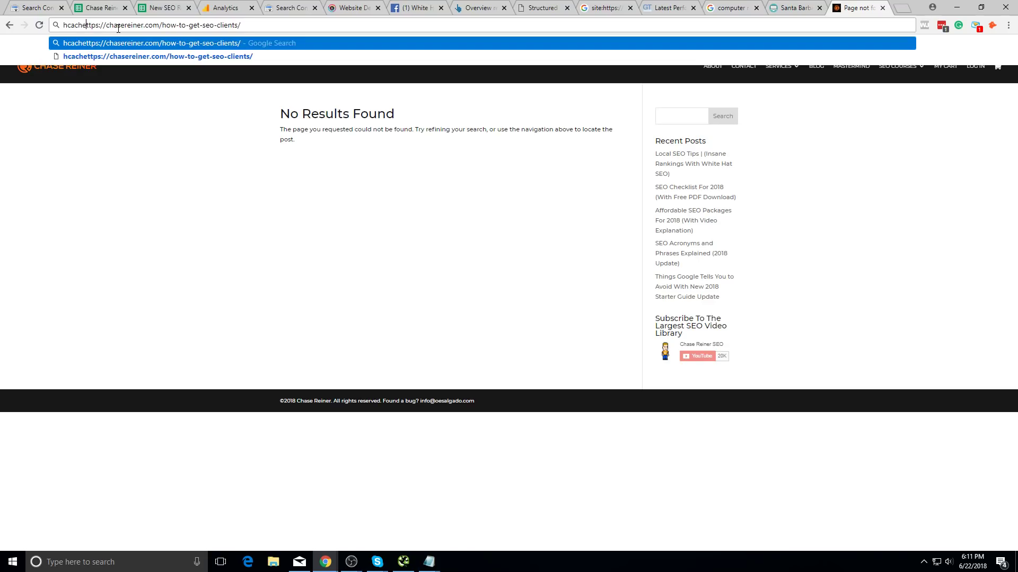
type(":")
key("Home")
key("Delete")
key("Return")
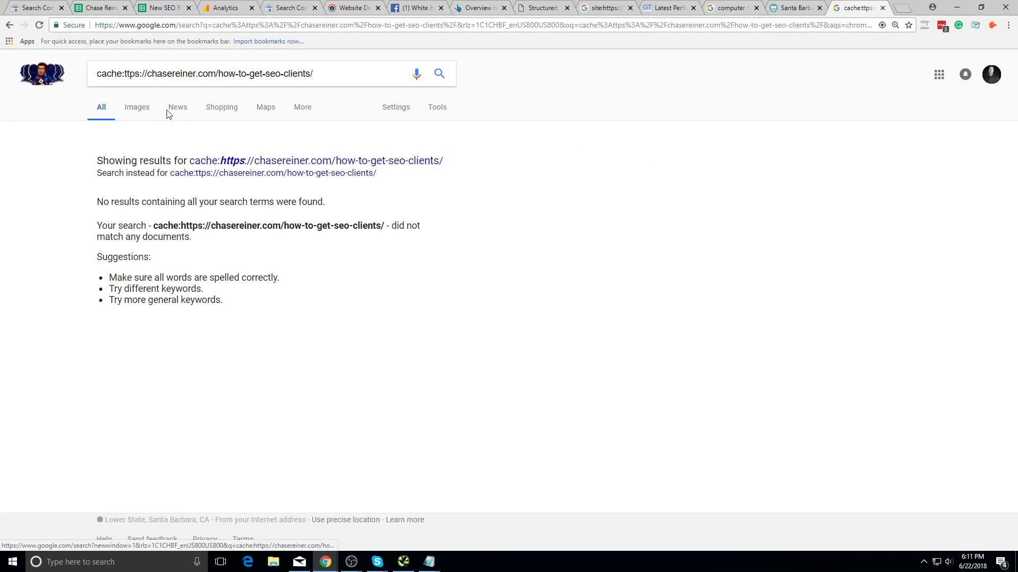
- Change the search prefix to "cached:", rerun the search and scan the first results
left_click(120, 74)
type("d")
key("Return")
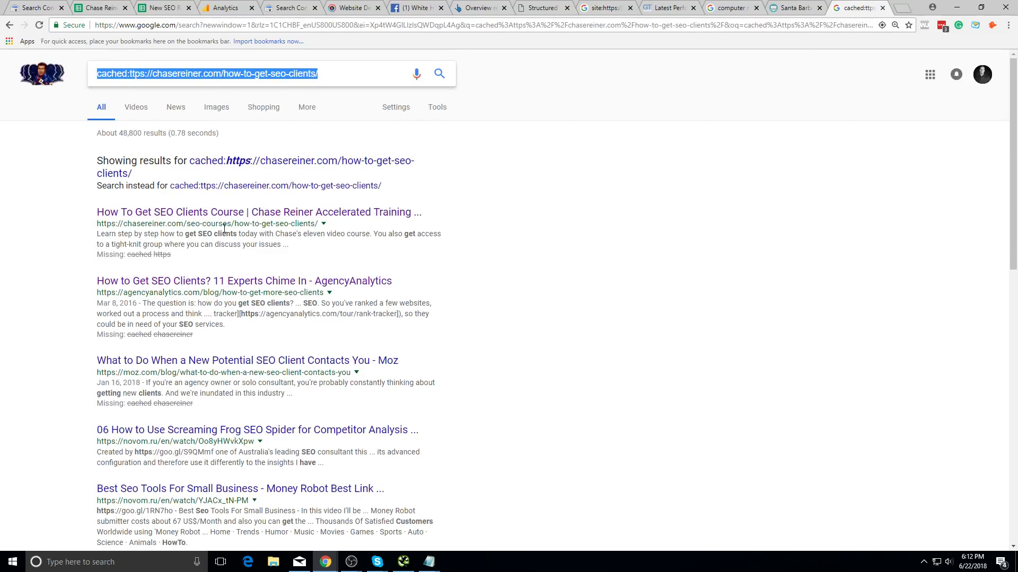
scroll(242, 374, "down", 4)
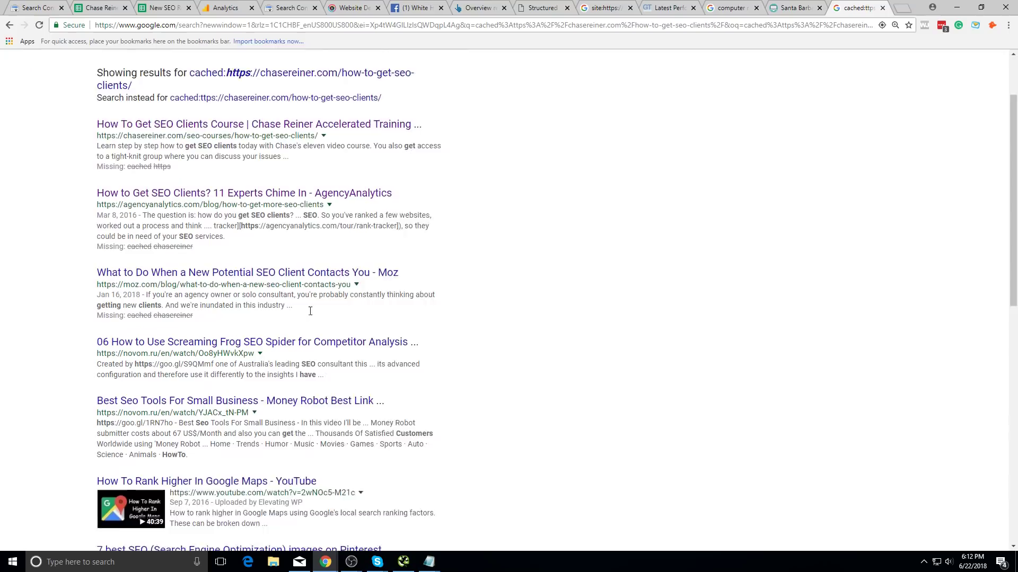
scroll(318, 220, "up", 2)
scroll(318, 220, "up", 1)
- Open the cached copy of the AgencyAnalytics article on getting SEO clients, skim it and close its tab
left_click(329, 239)
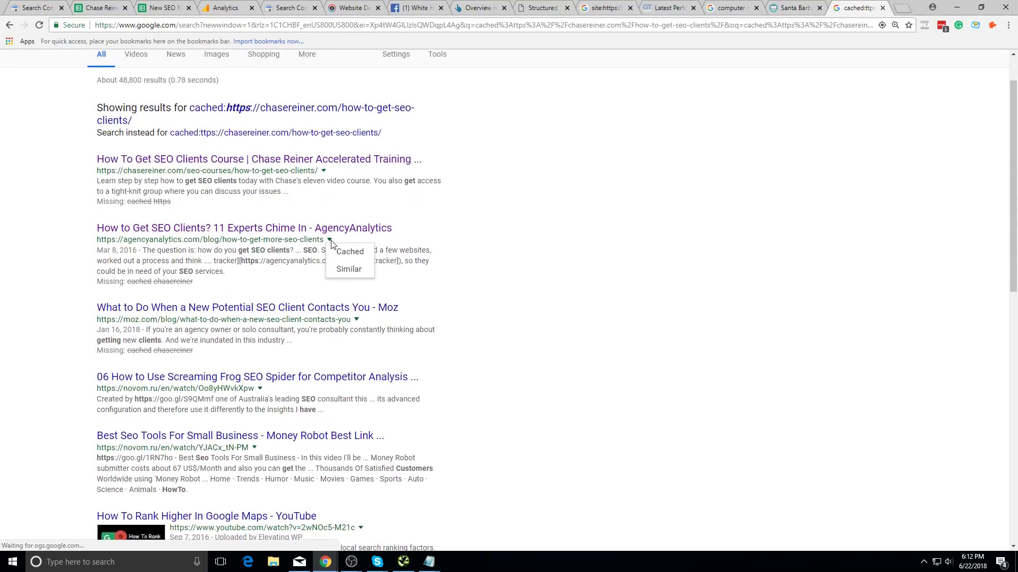
left_click(350, 253)
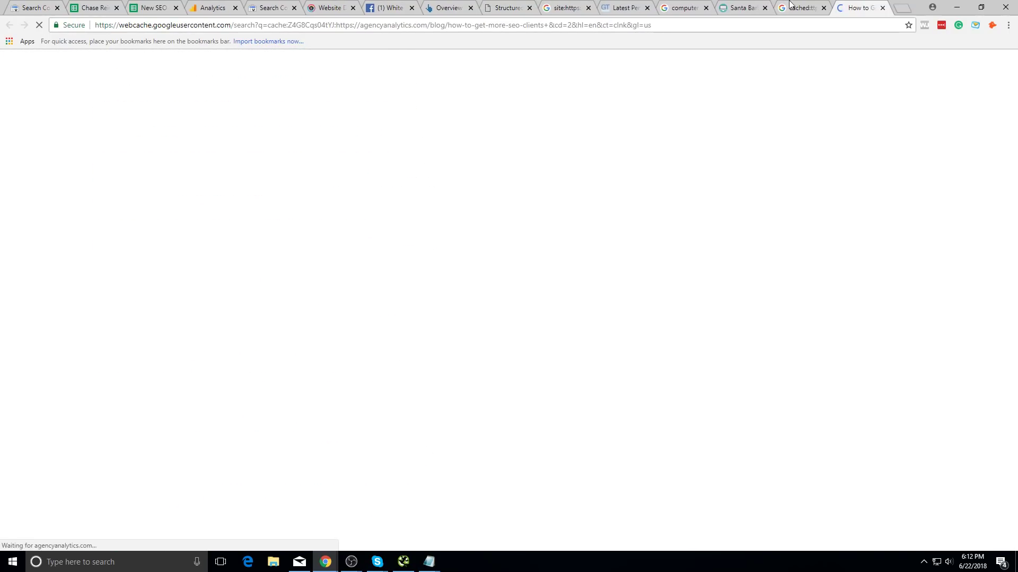
scroll(797, 106, "down", 9)
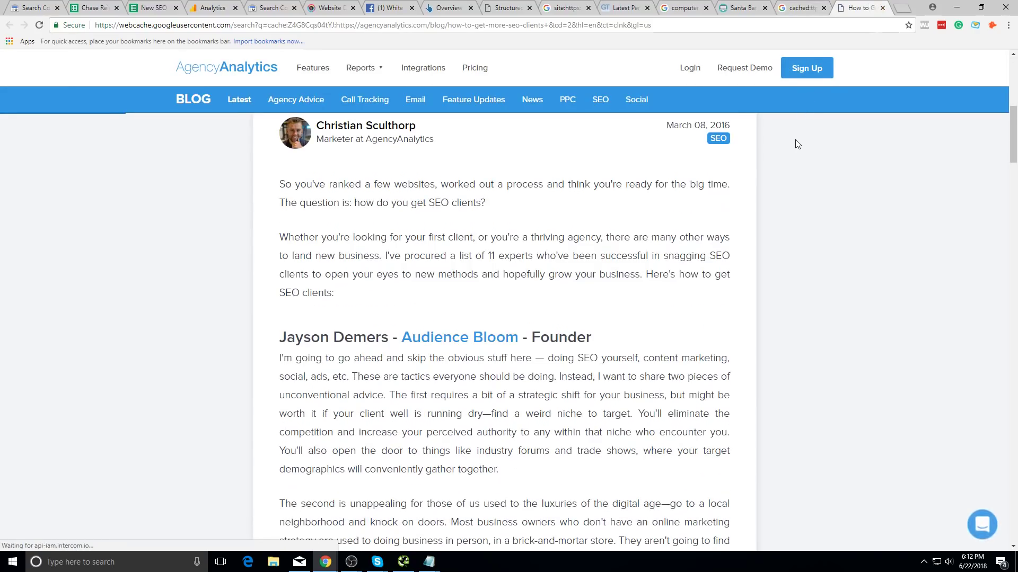
scroll(827, 145, "up", 9)
left_click(882, 7)
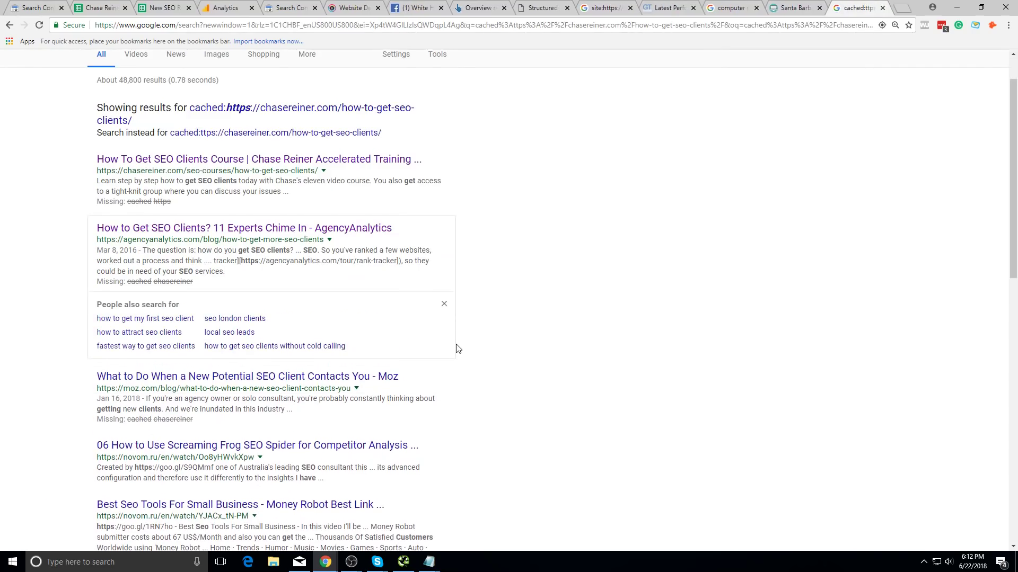
- Look through the remaining search results and open the second results page
scroll(455, 348, "up", 1)
scroll(434, 343, "down", 6)
scroll(417, 341, "down", 4)
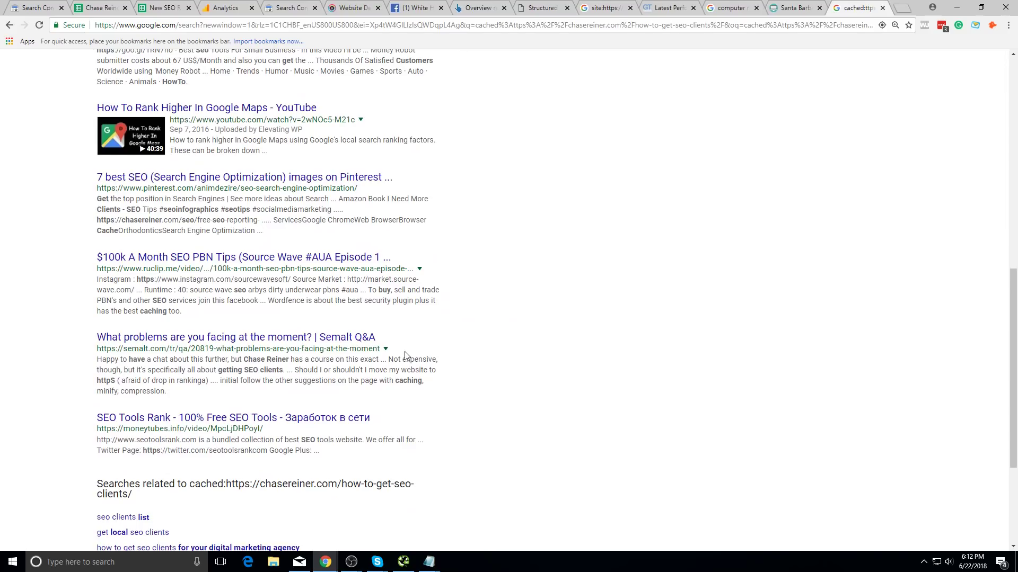
scroll(417, 342, "down", 4)
left_click(221, 491)
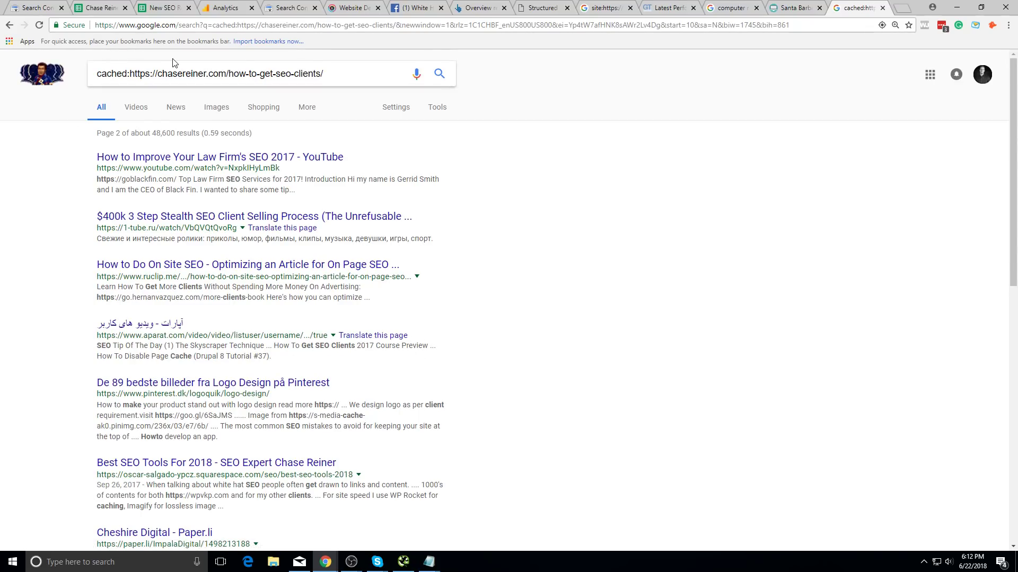
- Switch back to Notepad and enlarge its window to cover more of the screen
key("alt+Tab")
left_click(531, 135)
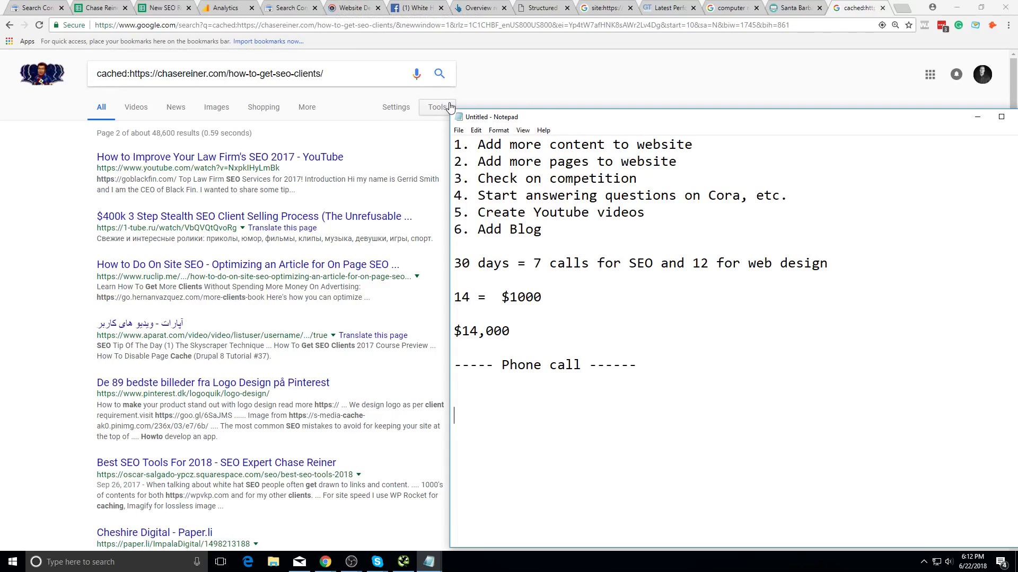
left_click_drag(450, 110, 256, 17)
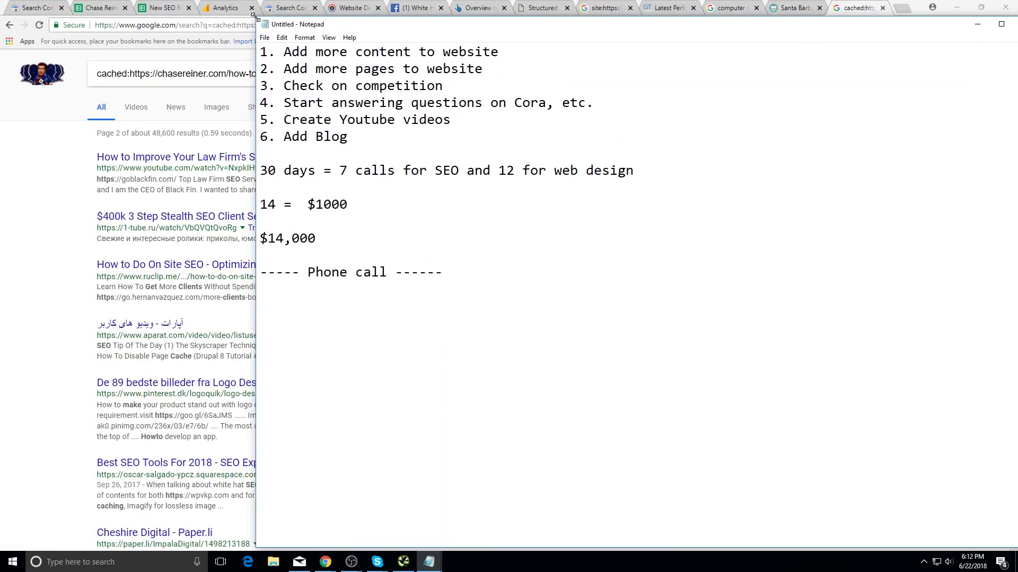
mouse_move(350, 206)
left_mouse_down()
mouse_move(261, 165)
mouse_move(349, 206)
left_mouse_up()
left_click(292, 170)
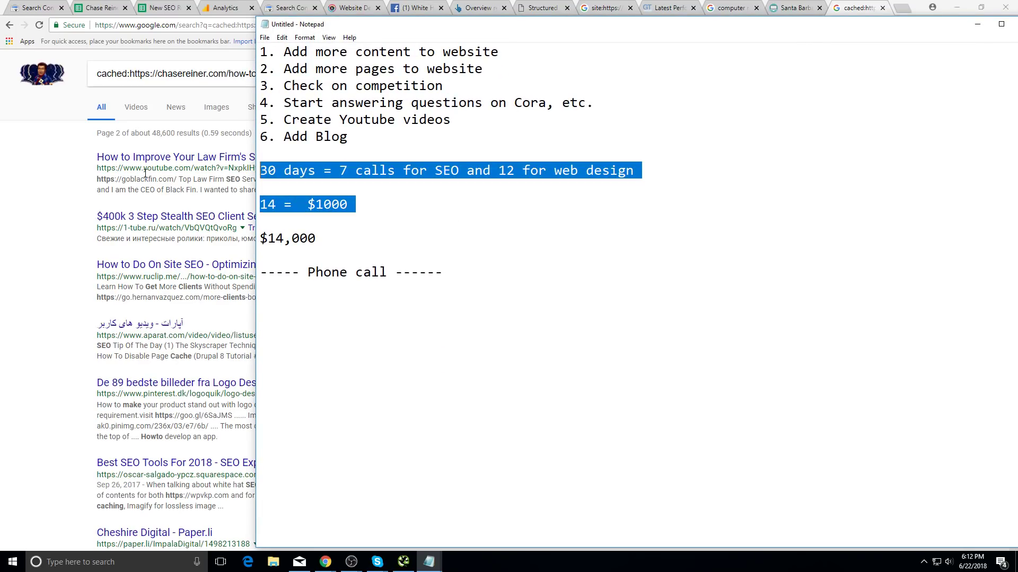
left_click(292, 170)
left_click_drag(431, 220, 384, 191)
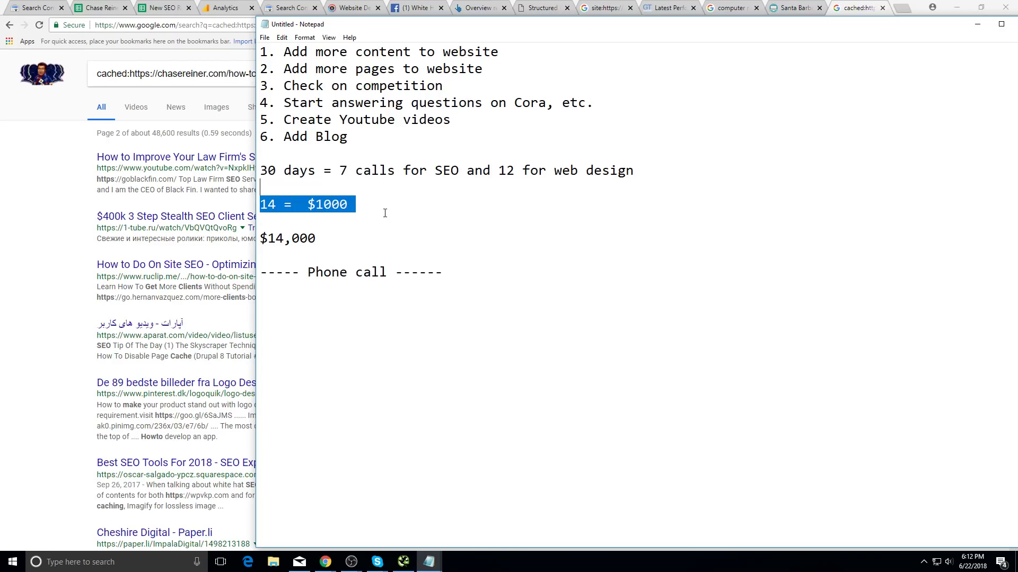
left_click(432, 221)
left_click_drag(431, 220, 113, 128)
left_click(392, 212)
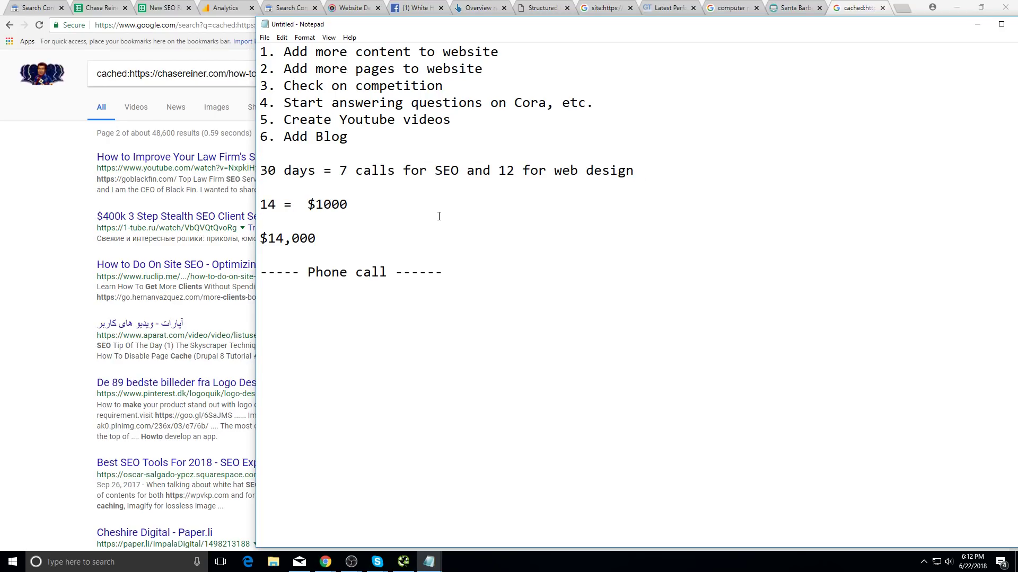
left_click_drag(362, 212, 260, 166)
left_click(366, 209)
left_click_drag(433, 236, 260, 165)
left_click(440, 229)
- Switch to Chrome and look over the Chase Reiner SEO Roadmap sheet and the New SEO Roadmap v2.8 main roadmap
left_click(85, 8)
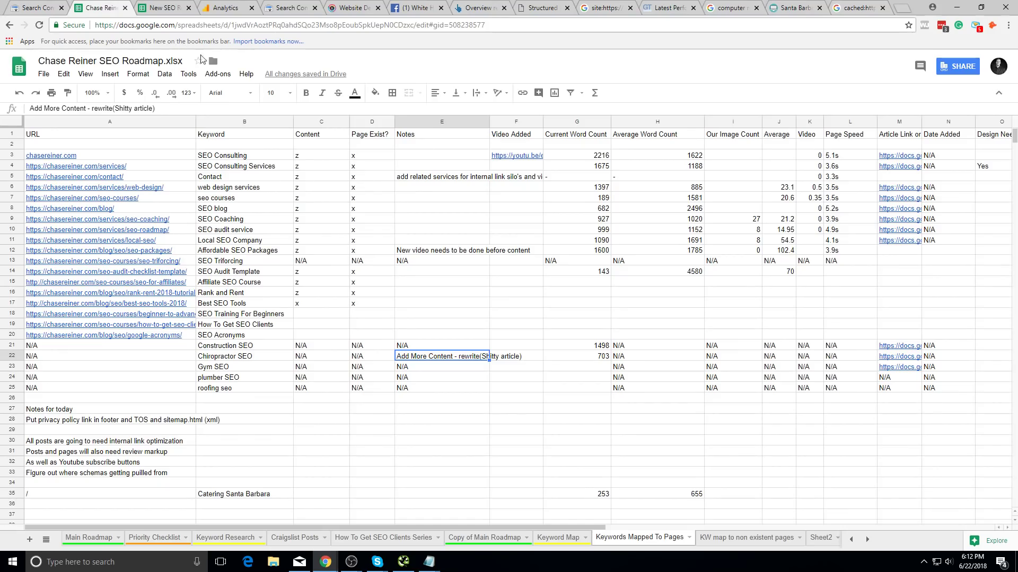
scroll(339, 318, "down", 10)
scroll(363, 356, "up", 10)
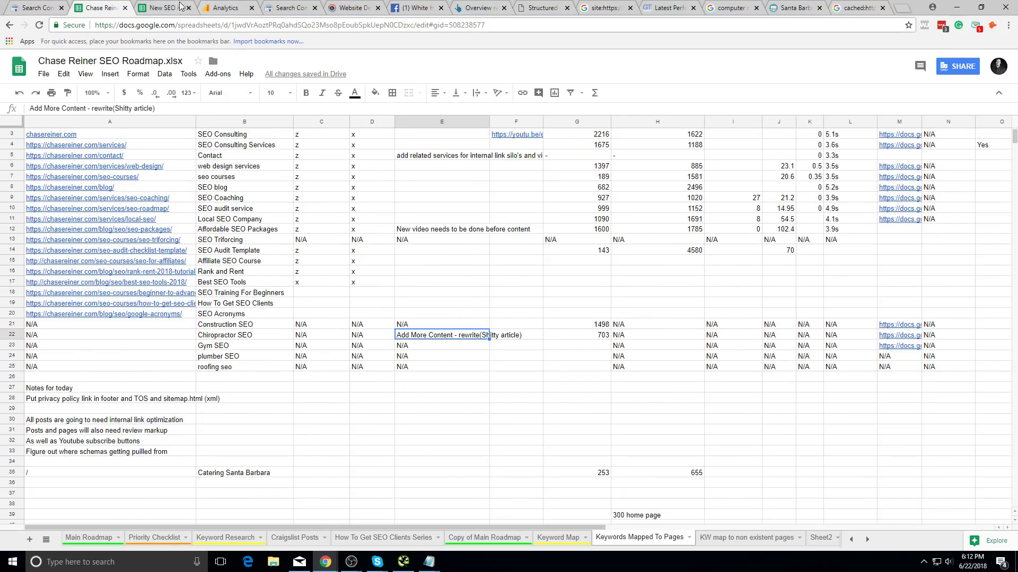
key("ctrl+Tab")
scroll(446, 330, "down", 9)
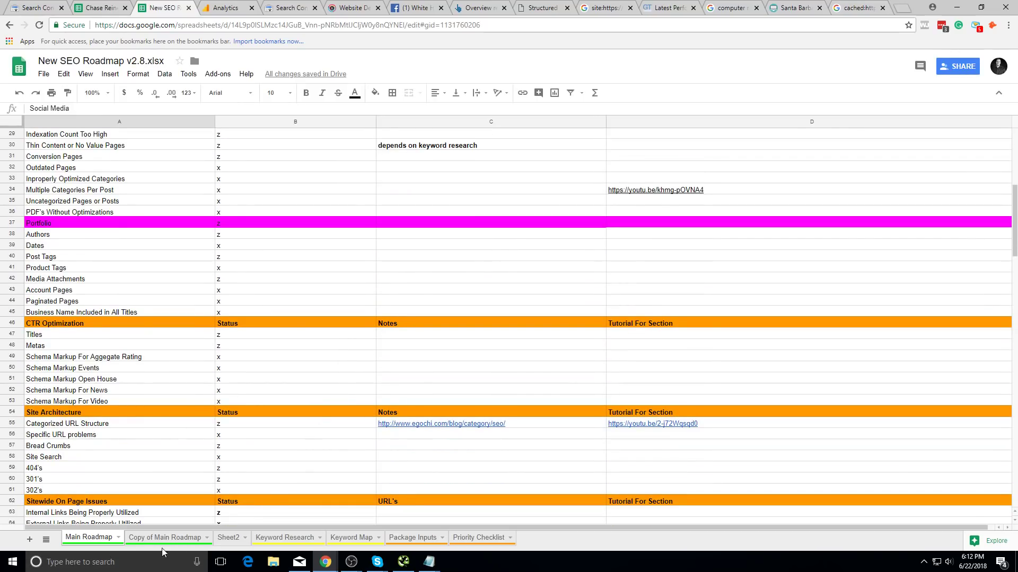
- Look over the Copy of Main Roadmap sheet of the New SEO Roadmap v2.8 workbook
left_click(164, 538)
scroll(321, 357, "down", 3)
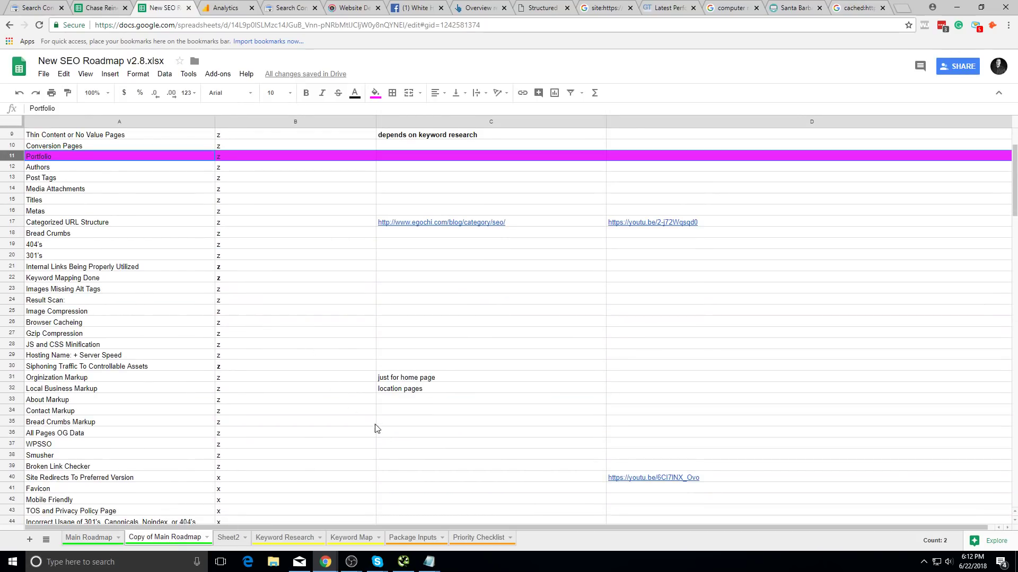
scroll(377, 428, "up", 3)
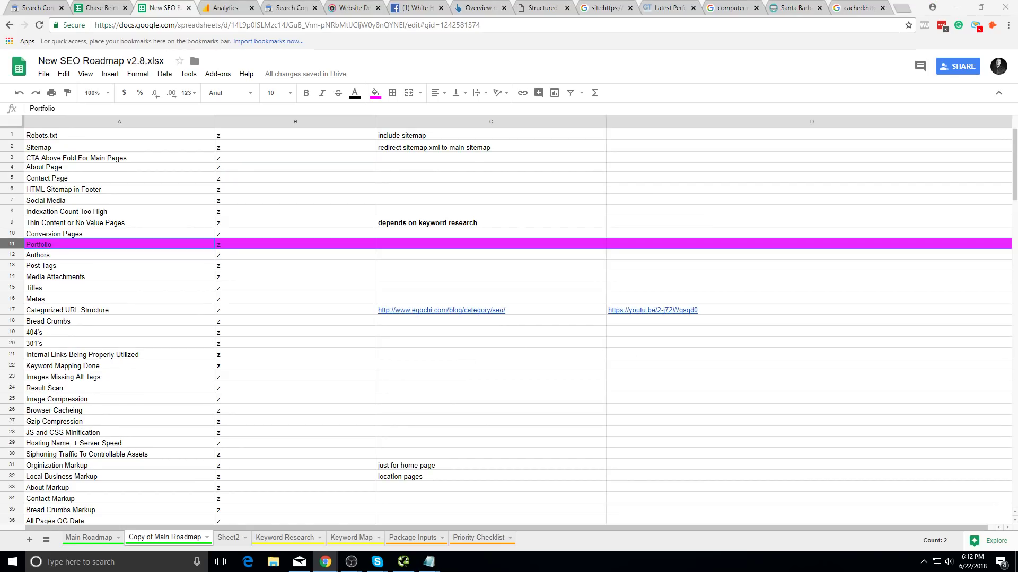
- Switch to Notepad and add an equals sign after $14,000
key("alt+Tab")
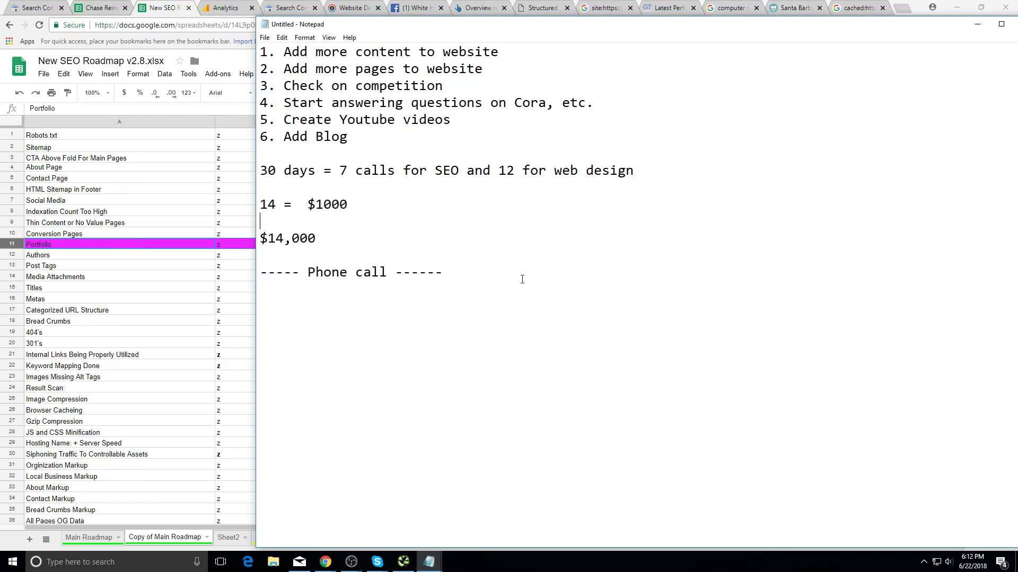
left_click(406, 223)
double_click(376, 237)
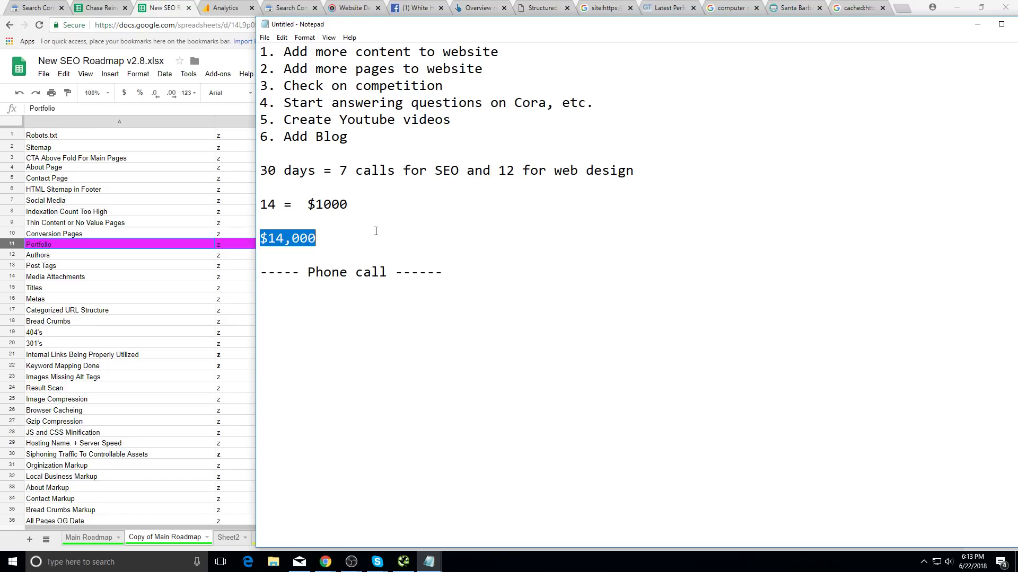
left_click(377, 237)
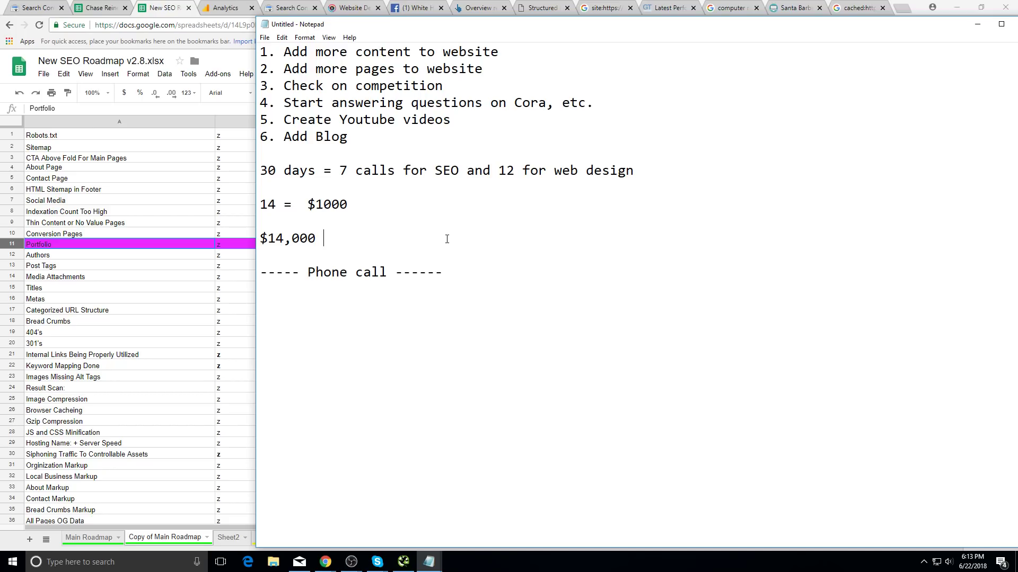
type("$1")
key("BackSpace")
key("BackSpace")
key("BackSpace")
key("BackSpace")
type("0")
type(" =")
- Enter $8,000 and move it onto its own line a few lines below the $14,000 line
type("$")
type("8")
type(",000")
key("Left")
key("Left")
key("Left")
key("Left")
key("Left")
key("Left")
key("Return")
key("Return")
key("Return")
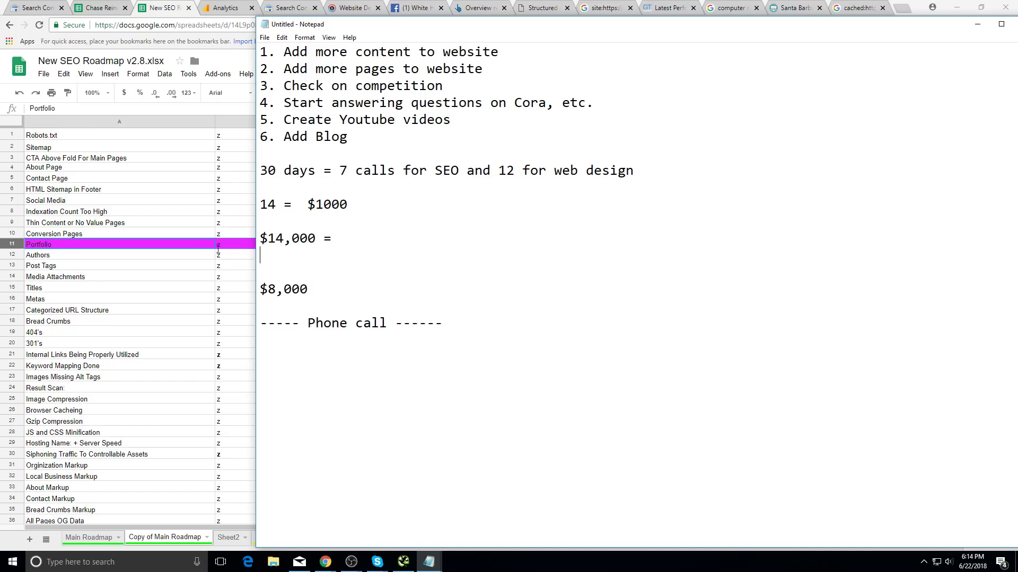
- Adjust the blank lines around $8,000, then remove that amount from the notes
left_click_drag(339, 241, 259, 242)
left_click(382, 246)
double_click(301, 238)
left_click(317, 260)
left_click_drag(339, 243, 277, 242)
left_click(269, 243)
left_click(336, 289)
key("Return")
key("Return")
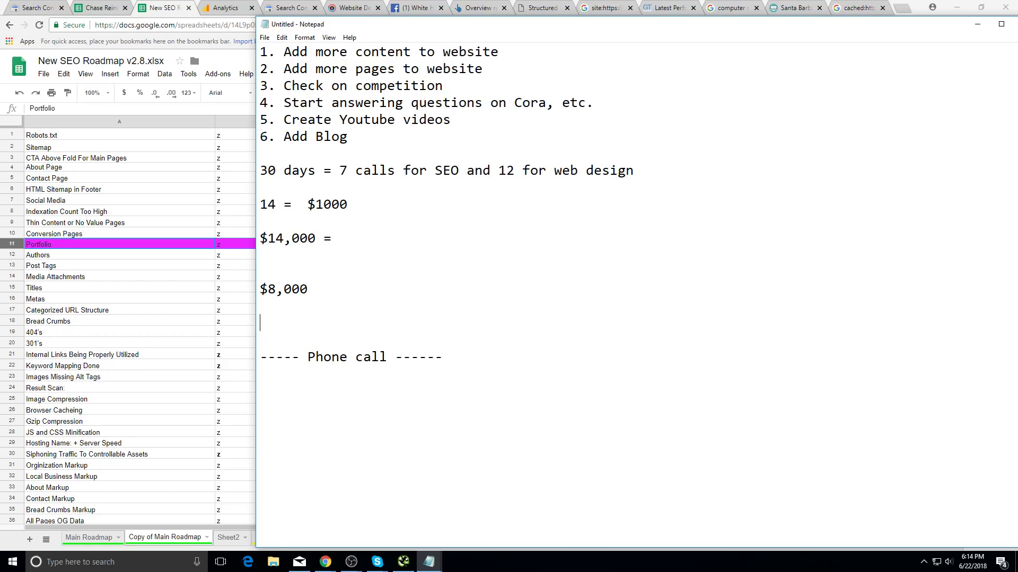
key("BackSpace")
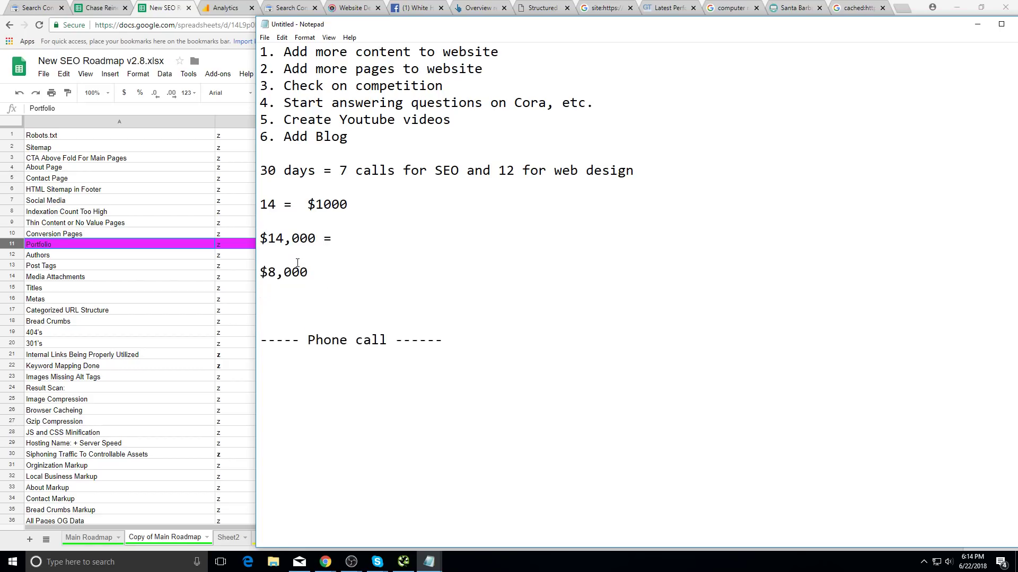
left_click_drag(309, 272, 232, 270)
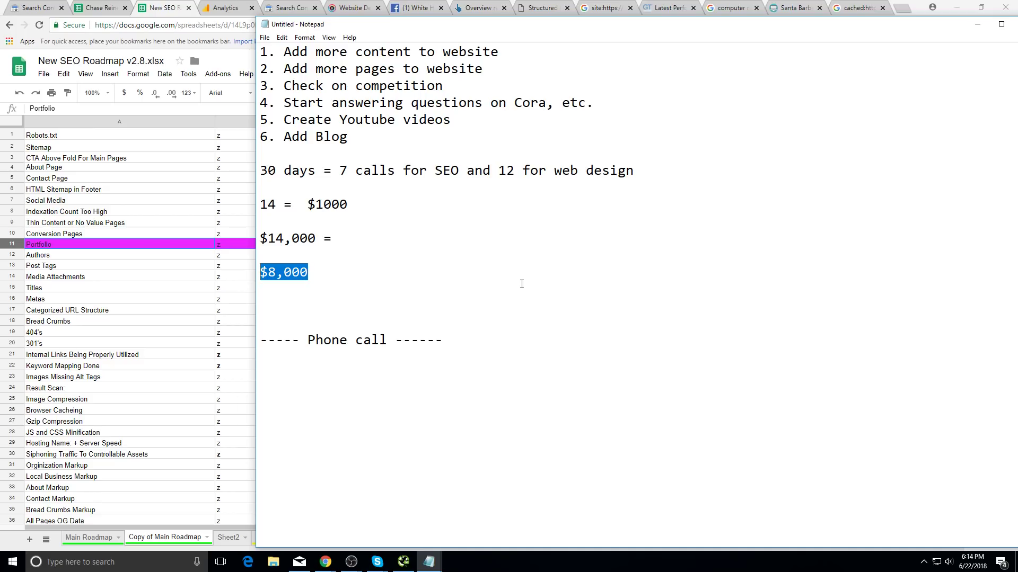
key("BackSpace")
key("BackSpace")
key("BackSpace")
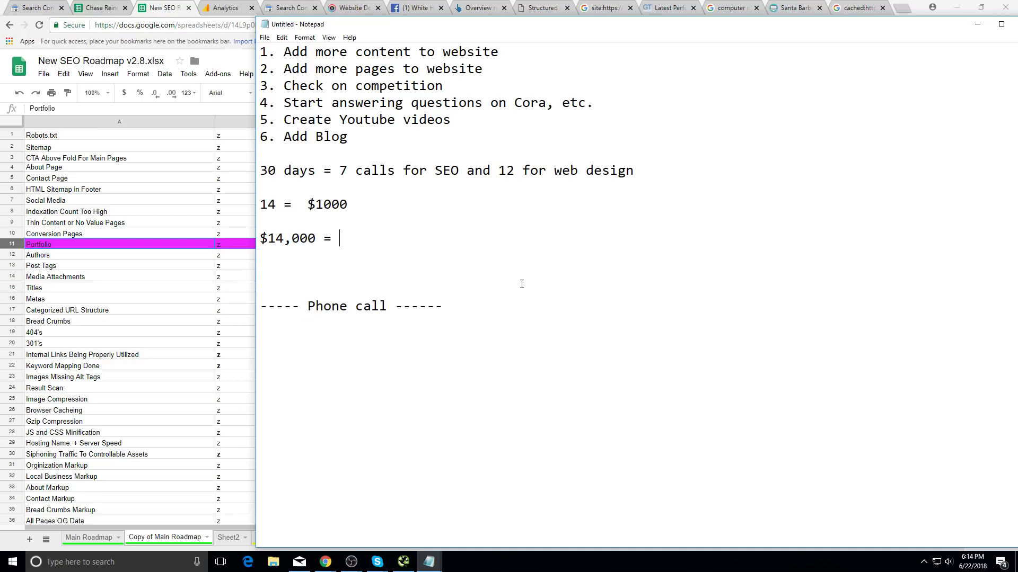
left_click(522, 284)
key("Up")
left_click(522, 284)
left_click(522, 284)
left_click(522, 284)
left_click(522, 284)
key("Up")
key("Up")
key("Up")
key("Up")
- Add the line "$20k gross" below the $14,000 line, separated by a blank line
key("Down")
key("Down")
key("Down")
key("Down")
key("Down")
key("Down")
key("Home")
key("Down")
key("Down")
type("$20")
key("BackSpace")
key("BackSpace")
key("BackSpace")
key("Return")
type("$2")
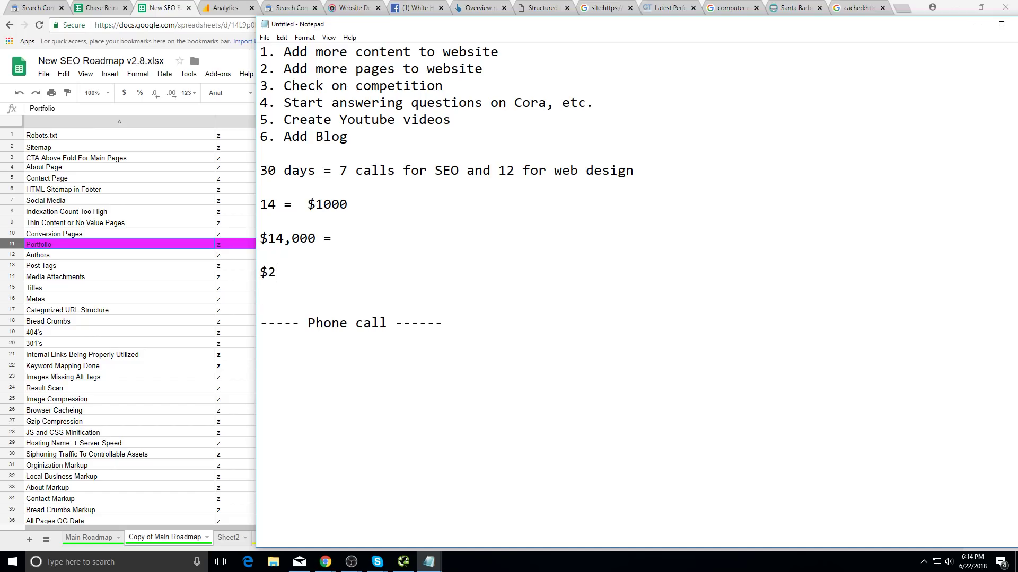
type("0,000k")
key("Return")
key("BackSpace")
key("BackSpace")
key("BackSpace")
key("BackSpace")
key("BackSpace")
key("BackSpace")
type("k gross")
key("Return")
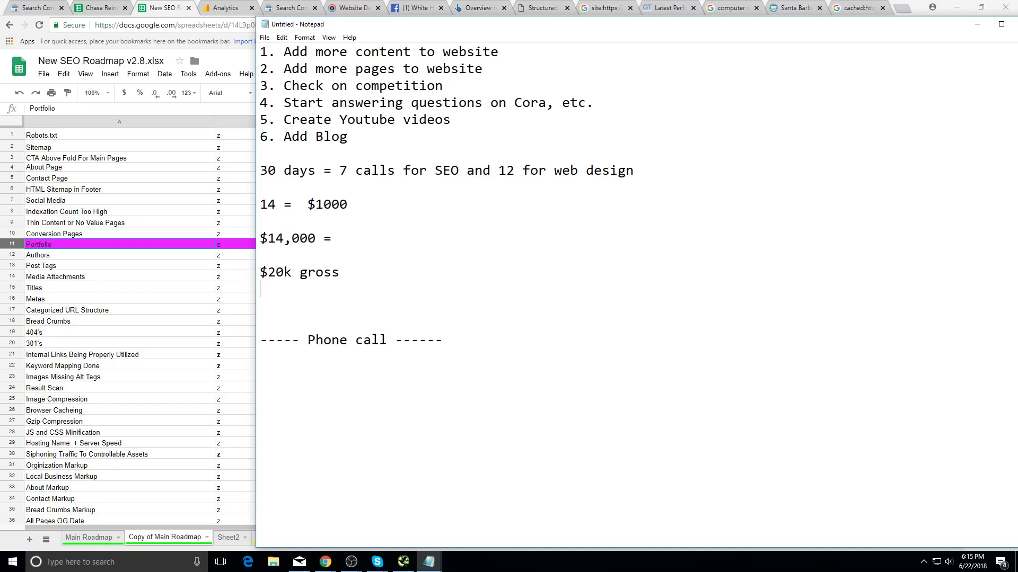
- Write "8k Net" directly under the gross line and add blank lines before the Phone call divider
type("8k")
key("BackSpace")
key("BackSpace")
key("BackSpace")
type("Net")
key("Up")
key("Return")
key("Return")
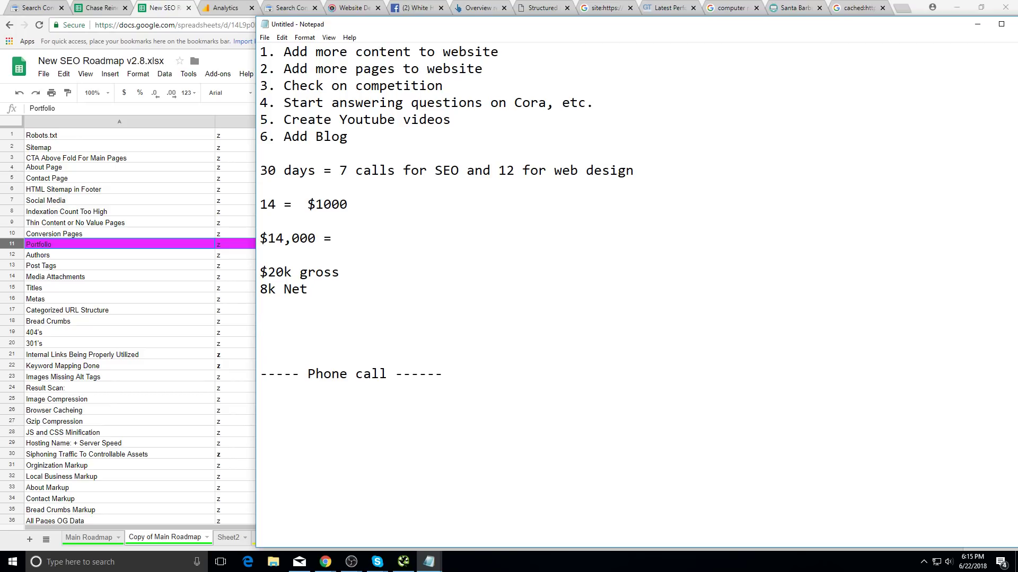
type("r")
key("BackSpace")
key("Down")
key("alt+Tab")
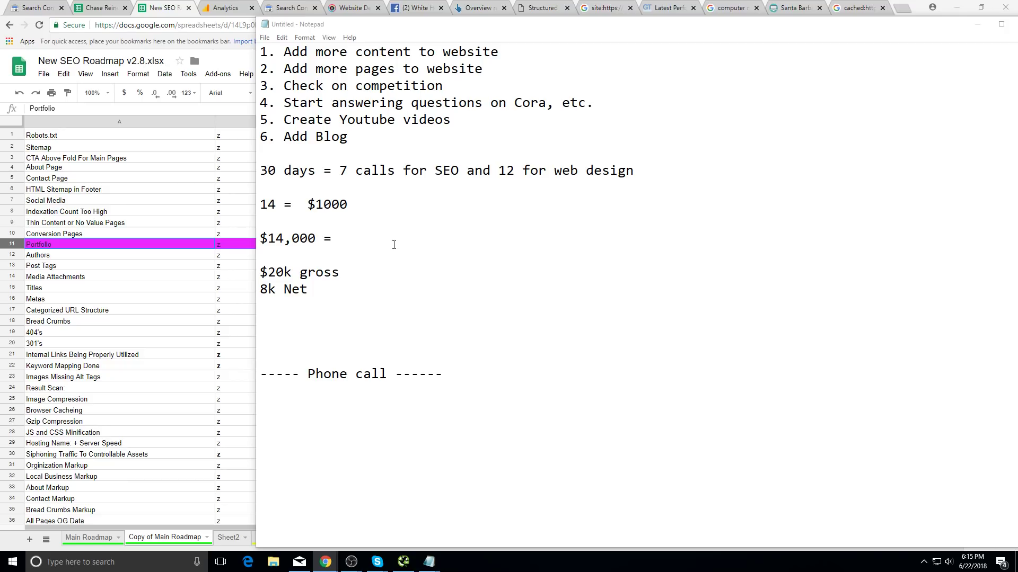
key("alt+Tab")
left_click_drag(370, 269, 269, 272)
left_click(281, 286)
type("Net")
- Enlarge the Notepad window slightly and add "6-7 months" and "14" on separate lines below the net amount
key("Down")
key("Down")
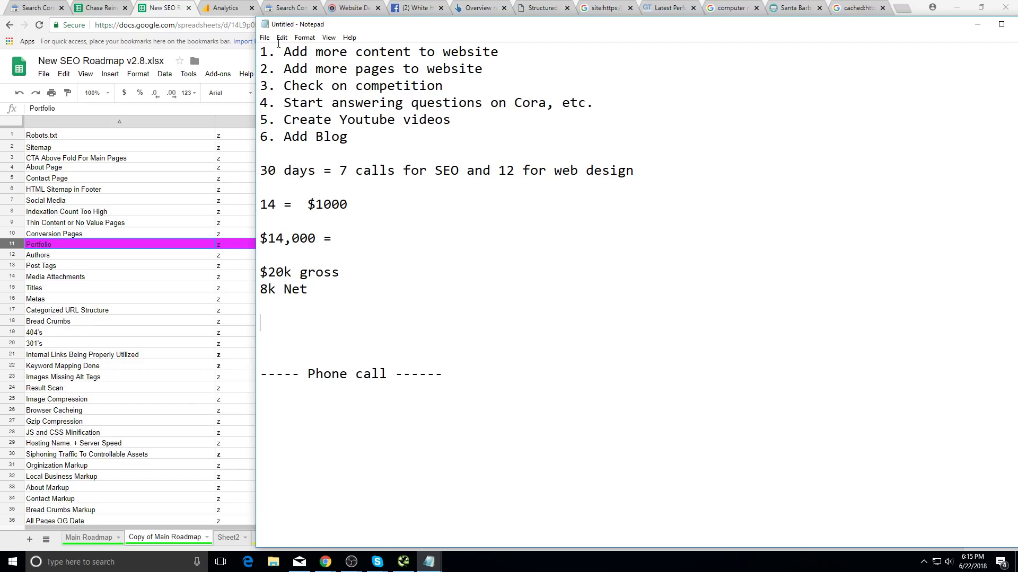
left_click_drag(256, 18, 249, 11)
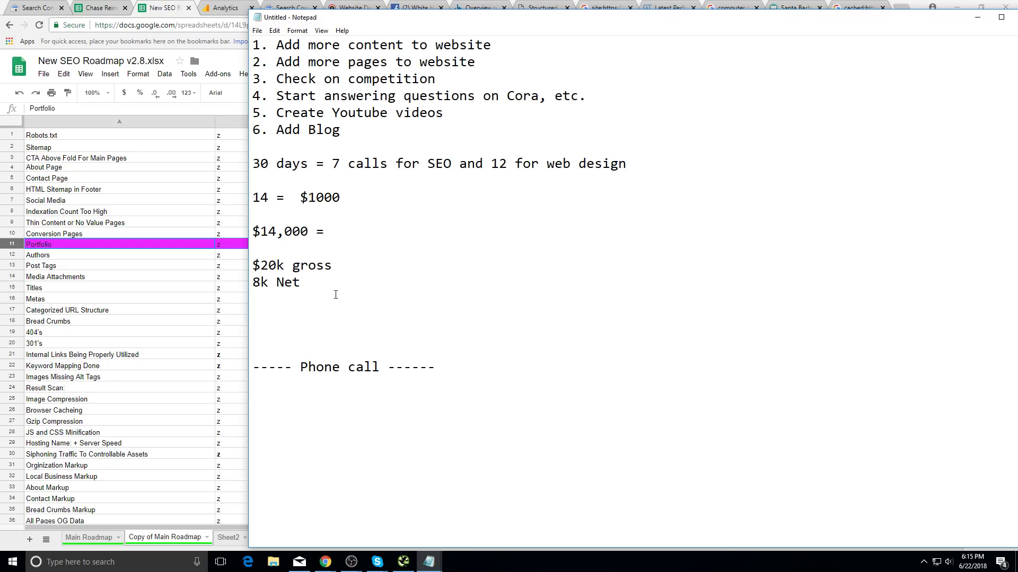
type("6-7 months")
key("Return")
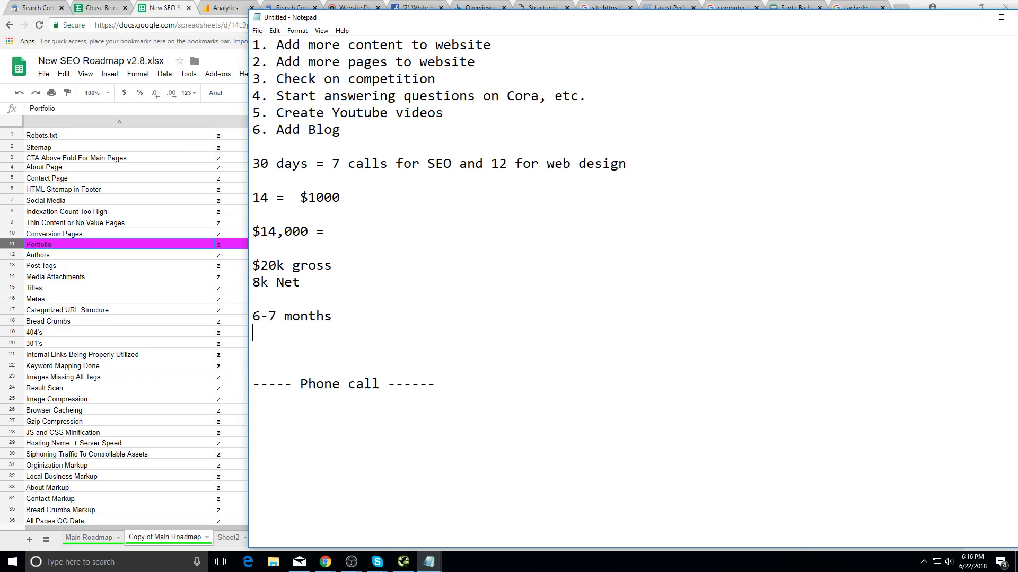
key("Return")
type("14")
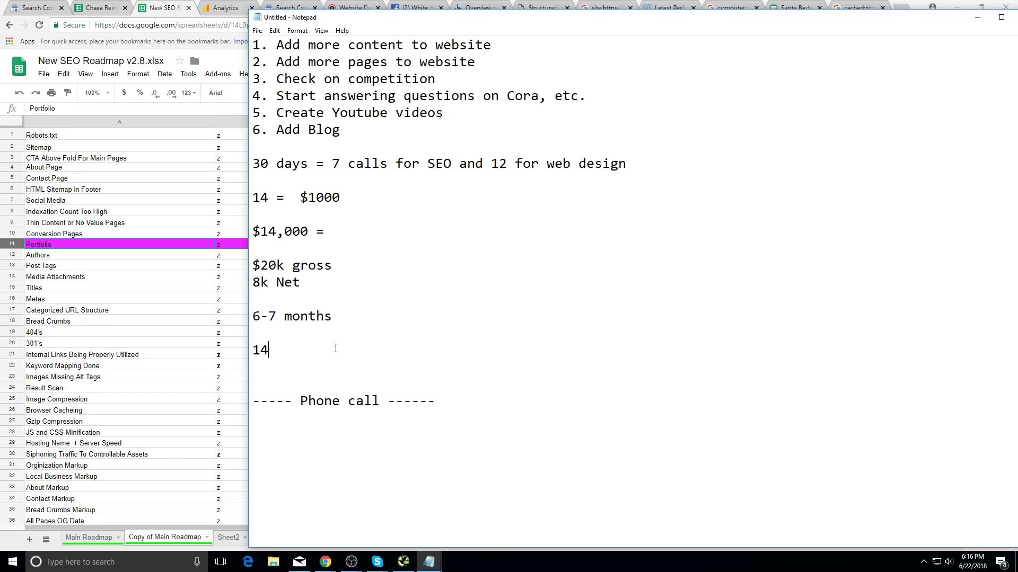
- Review the 30-day SEO and web design call counts, the 14 = $1000 line and the 14 under the months line
double_click(318, 350)
left_click(307, 349)
double_click(297, 351)
left_click(283, 362)
left_click_drag(631, 163, 485, 143)
left_click(444, 163)
left_click_drag(356, 164, 636, 163)
left_click(288, 197)
double_click(260, 197)
left_click(276, 198)
left_click(350, 197)
left_click_drag(252, 198, 350, 198)
left_click(360, 231)
double_click(252, 351)
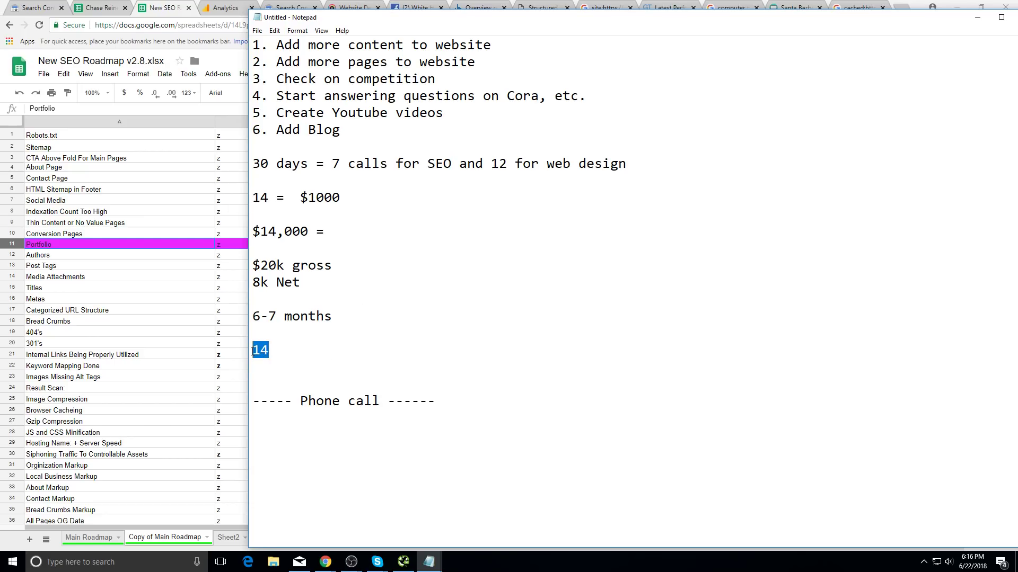
left_click(286, 347)
left_click(335, 186)
left_click(372, 161)
left_click(326, 166, "shift")
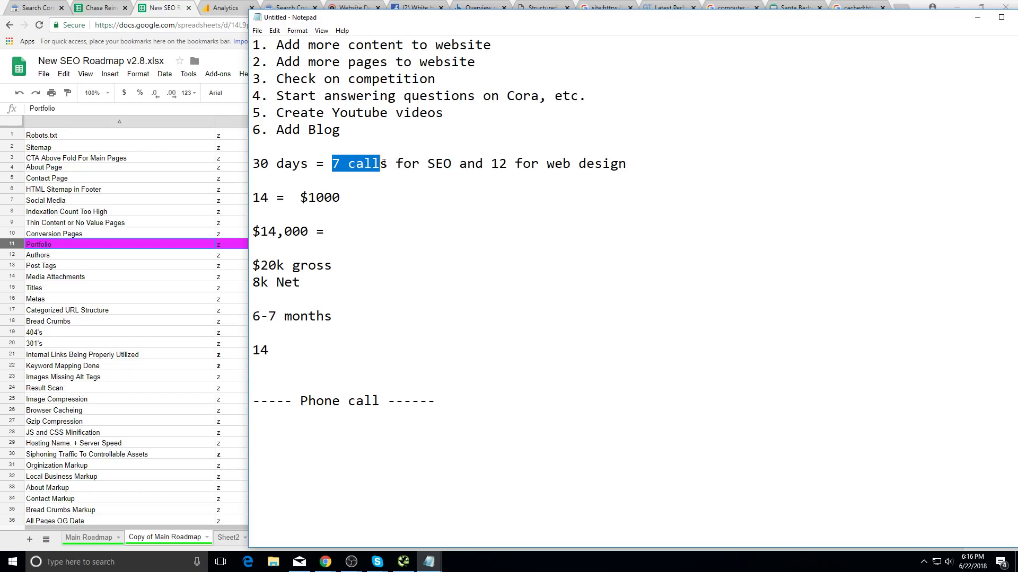
key("Right")
left_click_drag(322, 169, 446, 166)
left_click(446, 166)
left_click_drag(516, 163, 466, 163)
left_click(427, 164)
left_click(570, 164)
- Add "12" on its own line between the 30-day calls line and the 14 = $1000 line
left_click(706, 166)
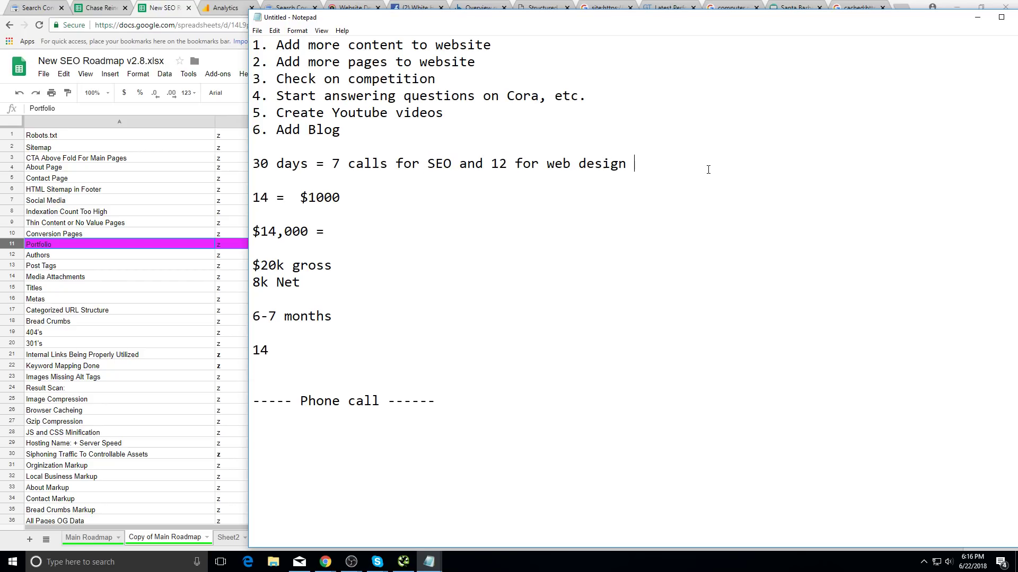
key("Return")
key("Return")
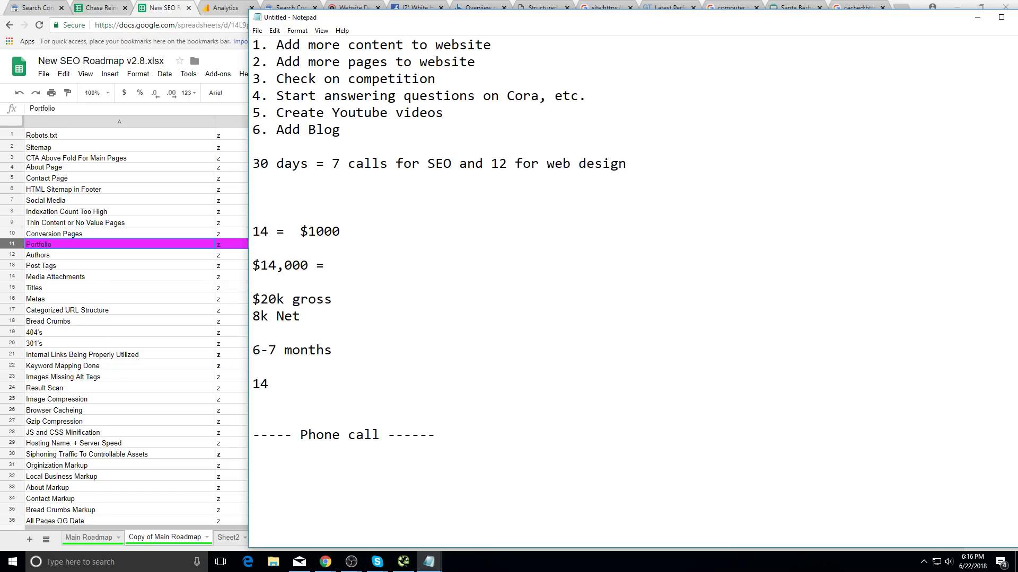
type("4")
key("BackSpace")
key("BackSpace")
key("BackSpace")
key("Return")
type("12")
- Check the 14 = $1000 line against the 14 noted below the months line
left_click_drag(371, 233, 253, 214)
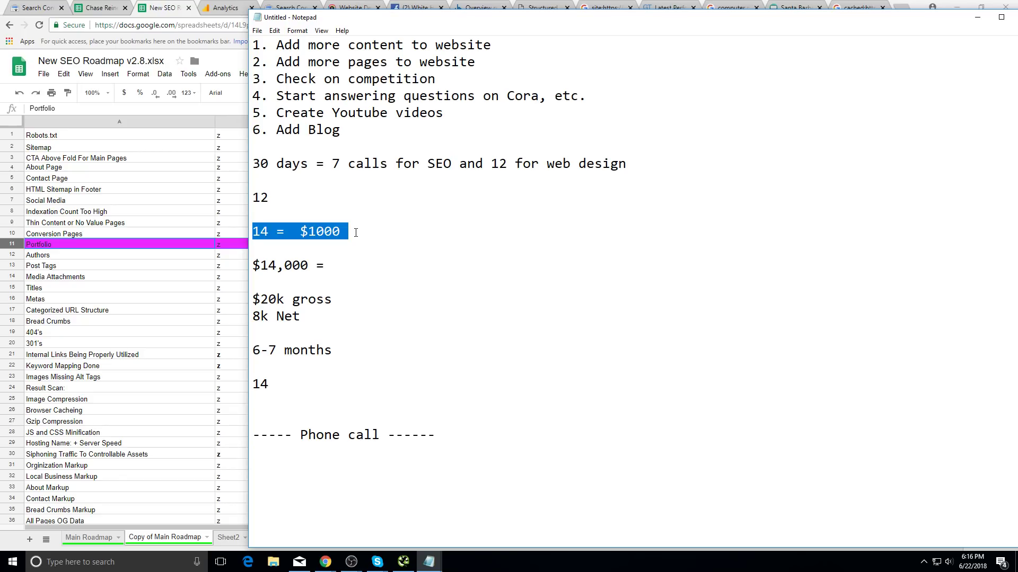
left_click(389, 234)
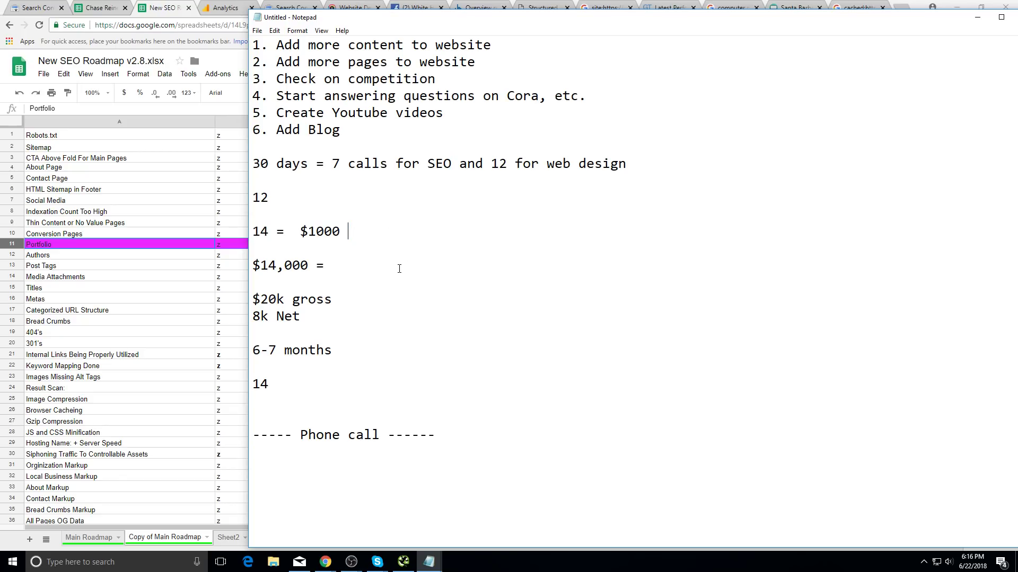
left_click_drag(253, 384, 288, 381)
left_click(255, 402)
left_click_drag(255, 401, 241, 392)
left_click(286, 386)
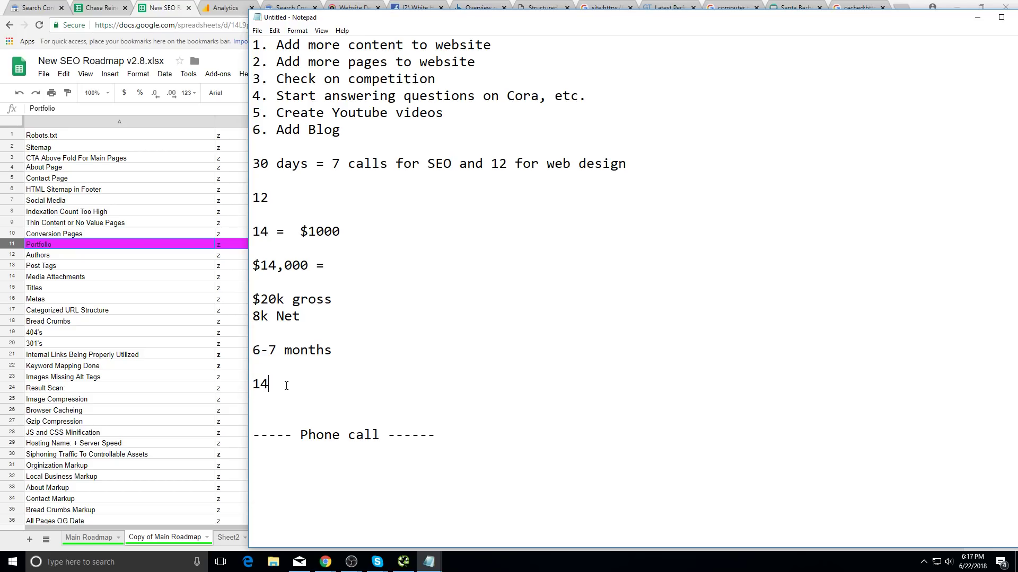
- Reread the 30-day call counts for SEO and web design together with the 12 noted beneath them
double_click(360, 166)
left_click(380, 164)
double_click(382, 189)
left_click(324, 187)
double_click(259, 198)
left_click(337, 185)
left_click_drag(331, 160, 451, 164)
left_click(254, 163)
left_click(317, 162)
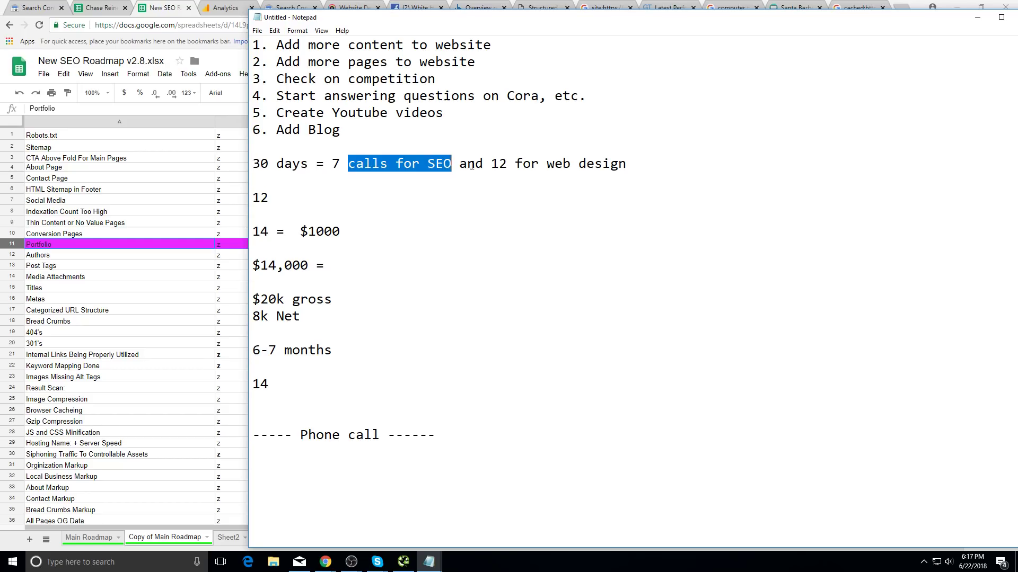
left_click(535, 181)
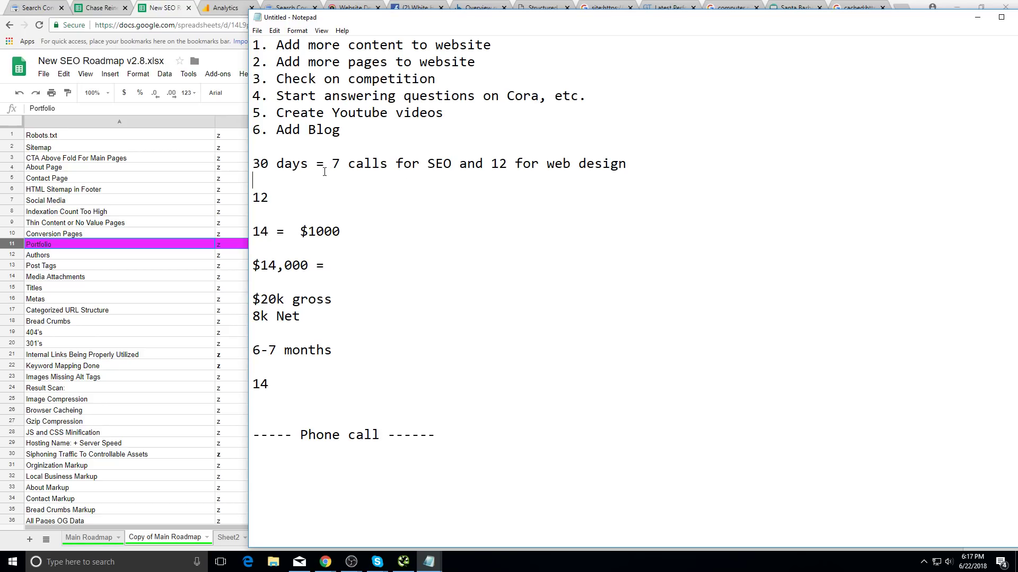
left_click_drag(329, 168, 496, 164)
left_click(641, 164)
left_click(342, 164)
left_click(345, 147)
left_click(638, 164)
left_click_drag(639, 165, 316, 164)
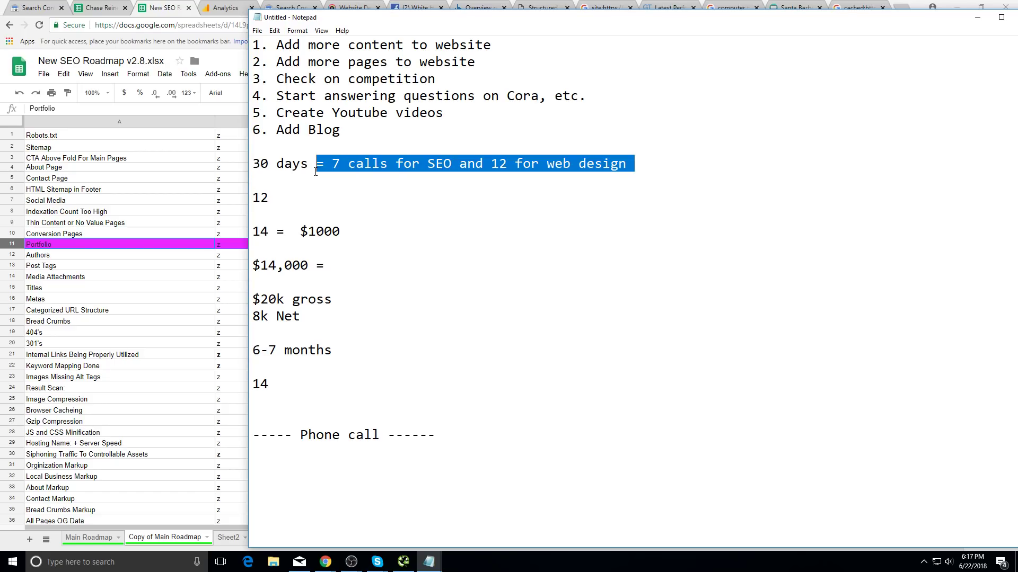
key("Down")
left_click_drag(633, 165, 244, 176)
left_click(380, 164)
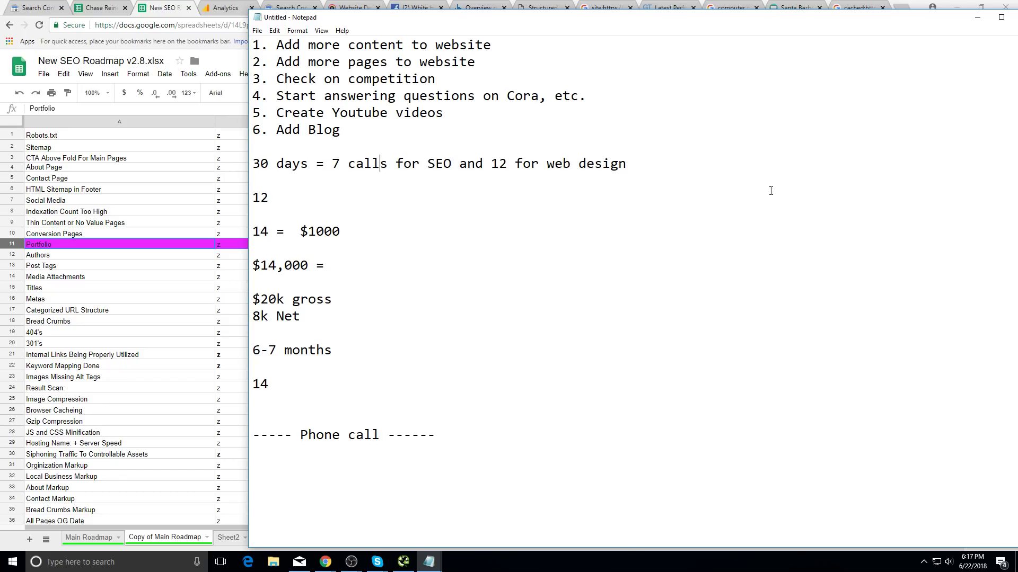
- Add a line reading "26 clients" below the 14 that follows "6-7 months", leaving a blank line between them
left_click(342, 378)
key("Return")
key("Return")
type("26 clients")
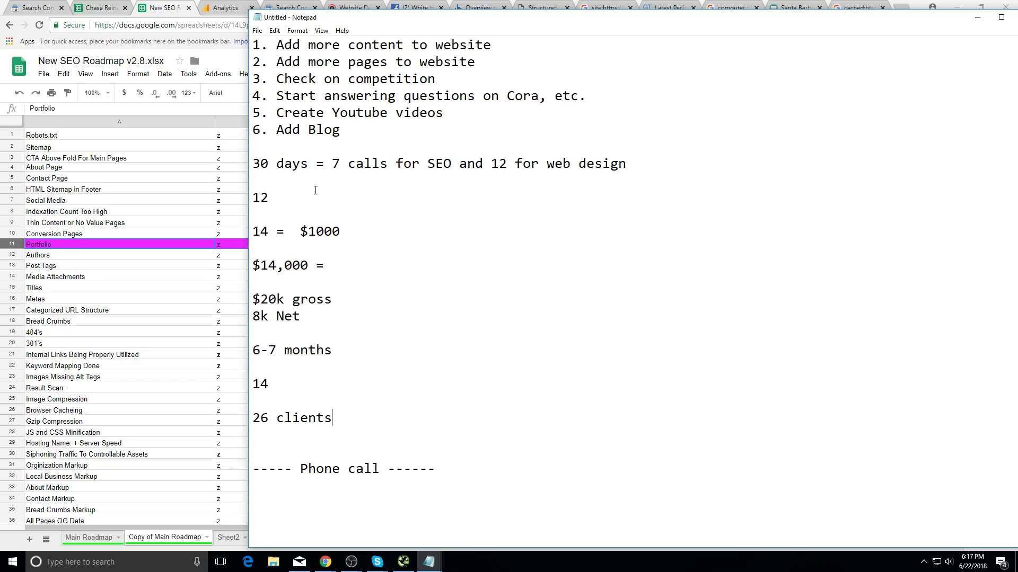
- Add the lines "20k" and "$800" below "26 clients", each separated by a blank line
key("Return")
key("Return")
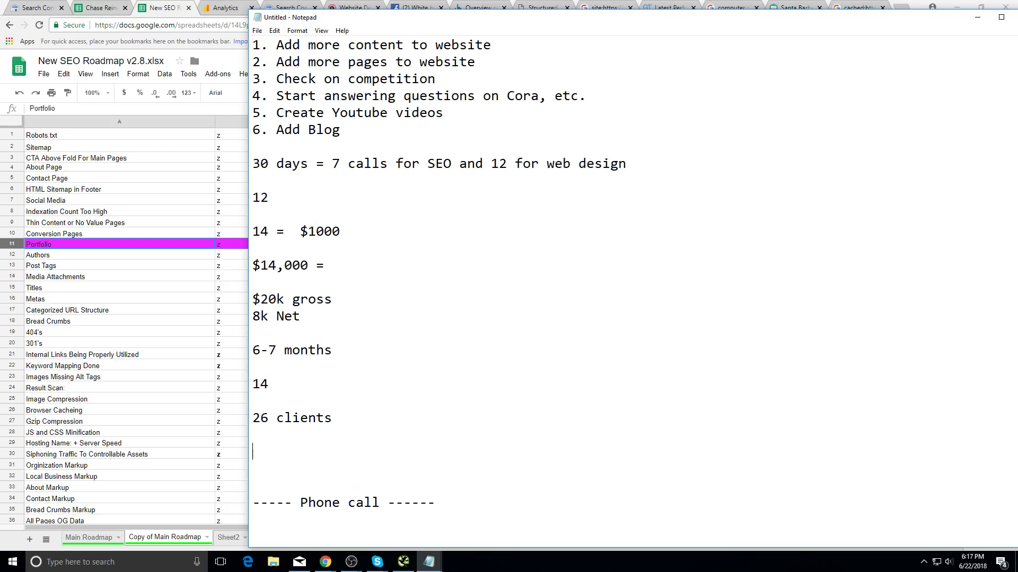
type("20k")
key("Return")
key("Return")
type("1")
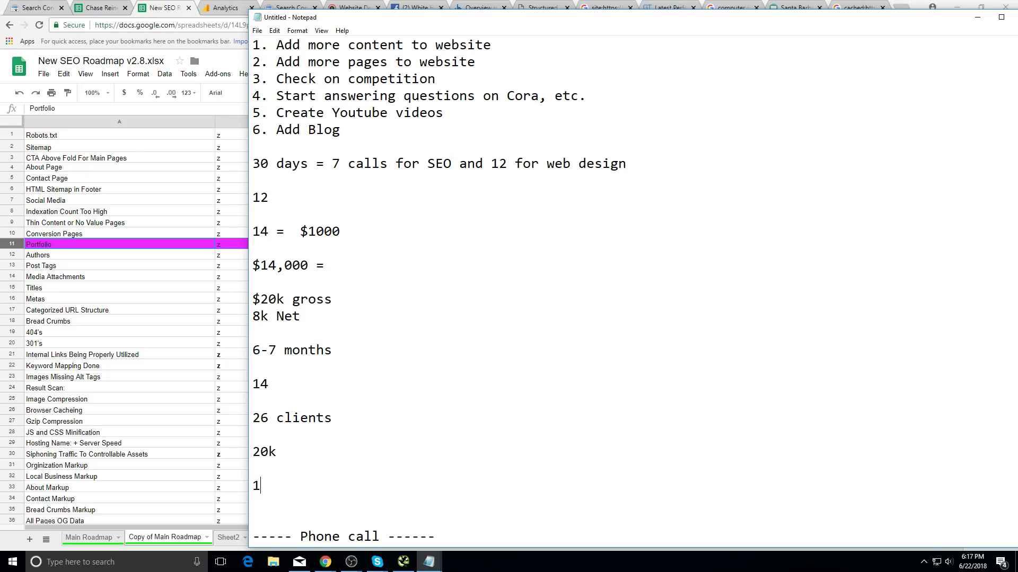
key("BackSpace")
type("800")
key("BackSpace")
key("BackSpace")
key("BackSpace")
type("$800")
double_click(302, 482)
left_click(298, 484)
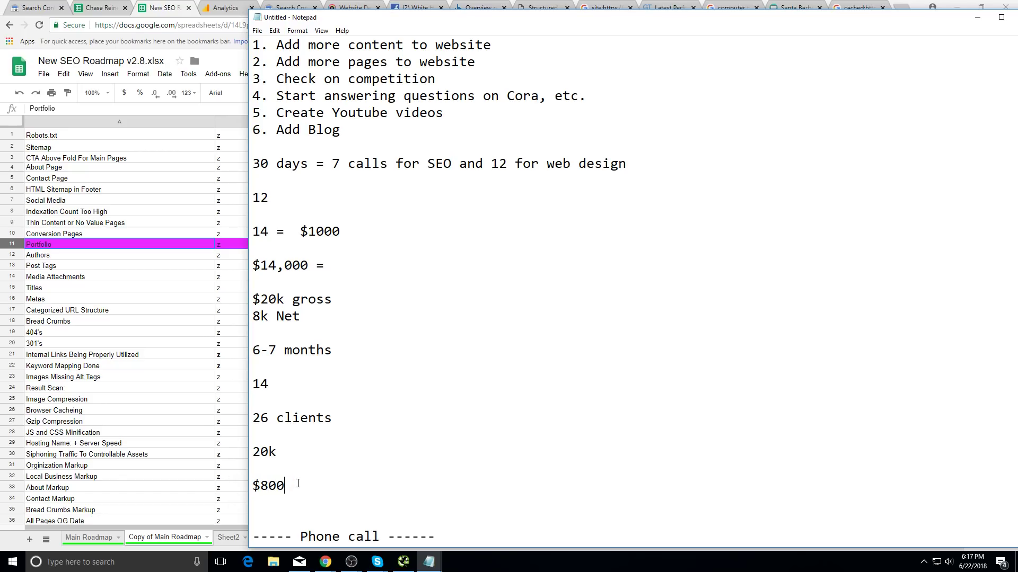
left_click(322, 457)
left_click(350, 404)
left_click(337, 419)
key("Return")
key("Return")
type("/")
key("Return")
key("Return")
type("13")
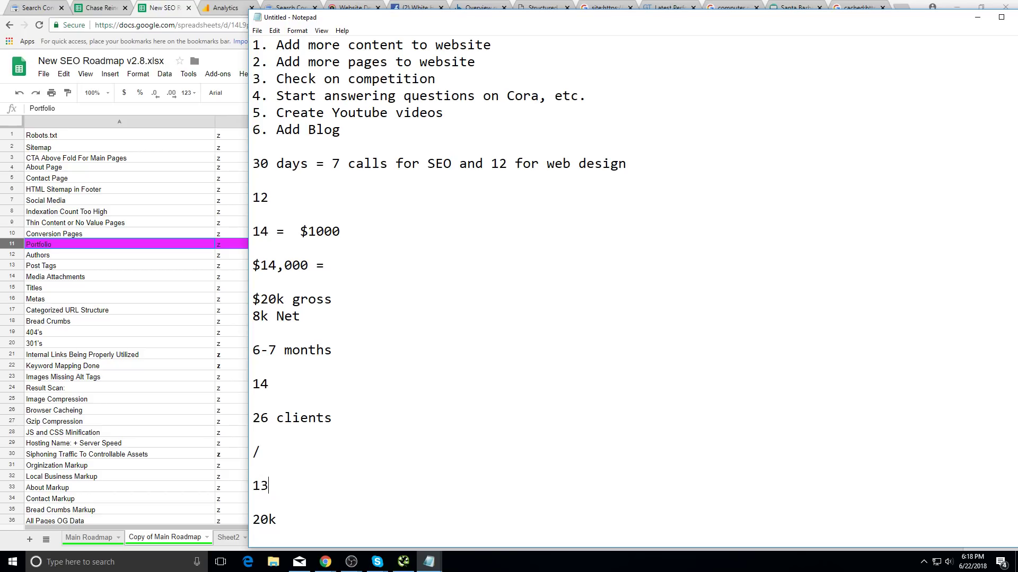
key("BackSpace")
key("BackSpace")
key("BackSpace")
key("BackSpace")
key("BackSpace")
key("BackSpace")
key("BackSpace")
key("BackSpace")
type("/")
key("BackSpace")
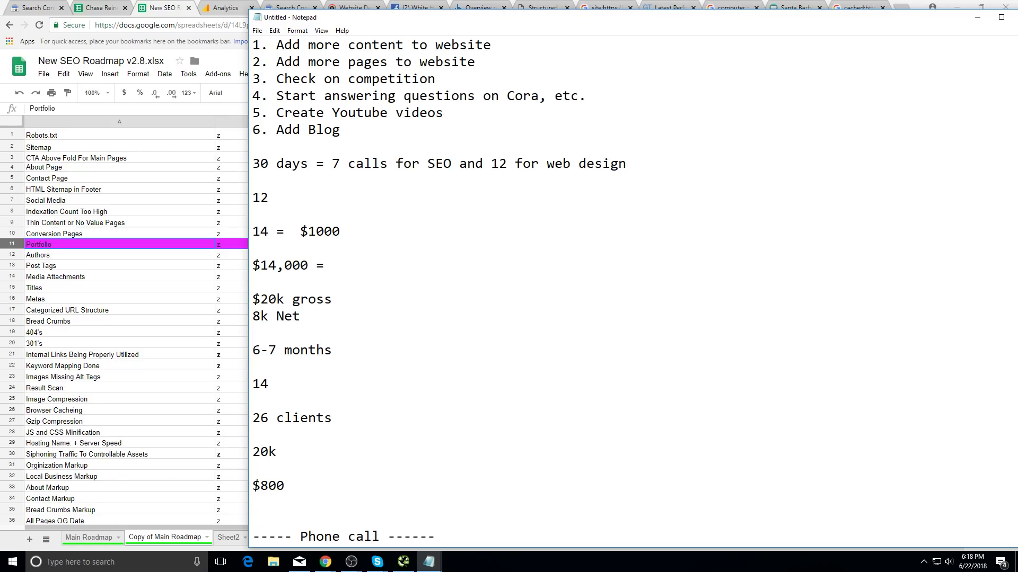
- Extend the "26 clients" line so that it reads "26 clients / 8"
type("/ 5")
key("BackSpace")
type("8")
key("BackSpace")
type("9")
key("BackSpace")
type("8")
- Review the client and revenue figures from the line reading 12 down to the $800 line
mouse_move(378, 412)
left_mouse_down()
mouse_move(254, 417)
mouse_move(359, 410)
left_mouse_up()
left_click(421, 425)
left_click_drag(286, 488, 252, 263)
left_click(366, 237)
left_click_drag(380, 497, 253, 228)
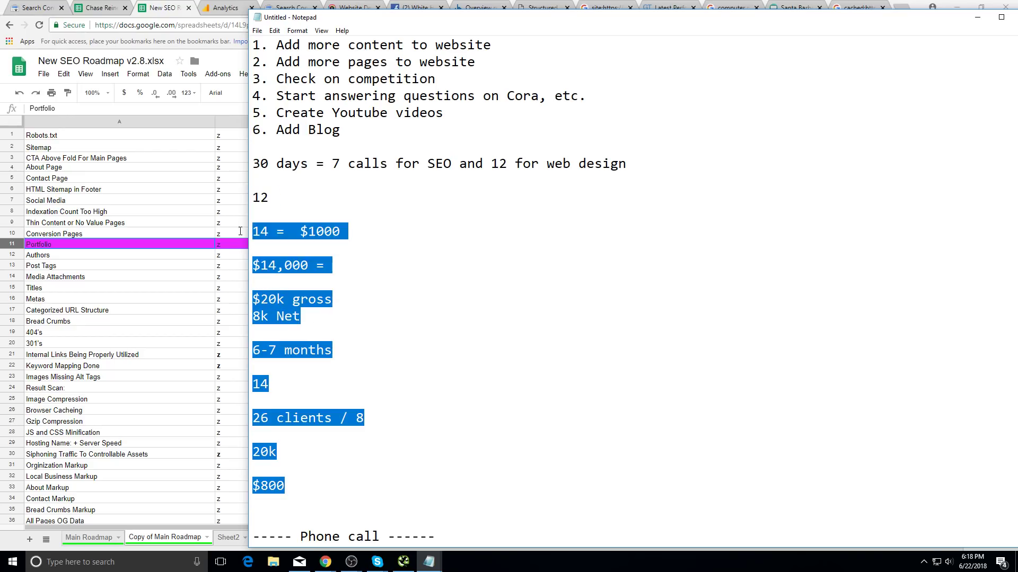
left_click(299, 243)
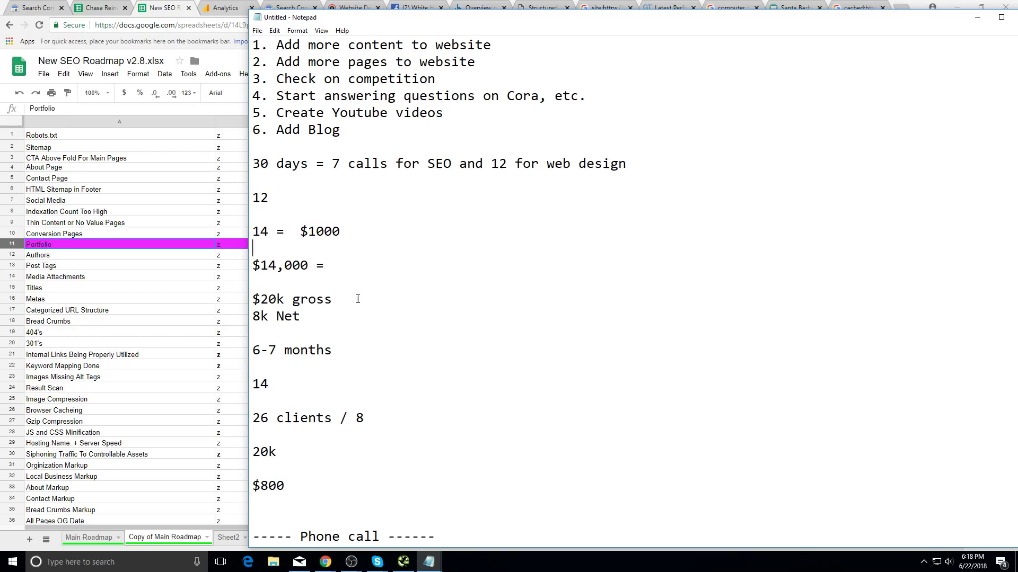
left_click_drag(382, 504, 246, 192)
left_click(318, 247)
left_click_drag(299, 494, 262, 172)
left_click(318, 247)
left_click_drag(338, 489, 255, 197)
left_click(340, 300)
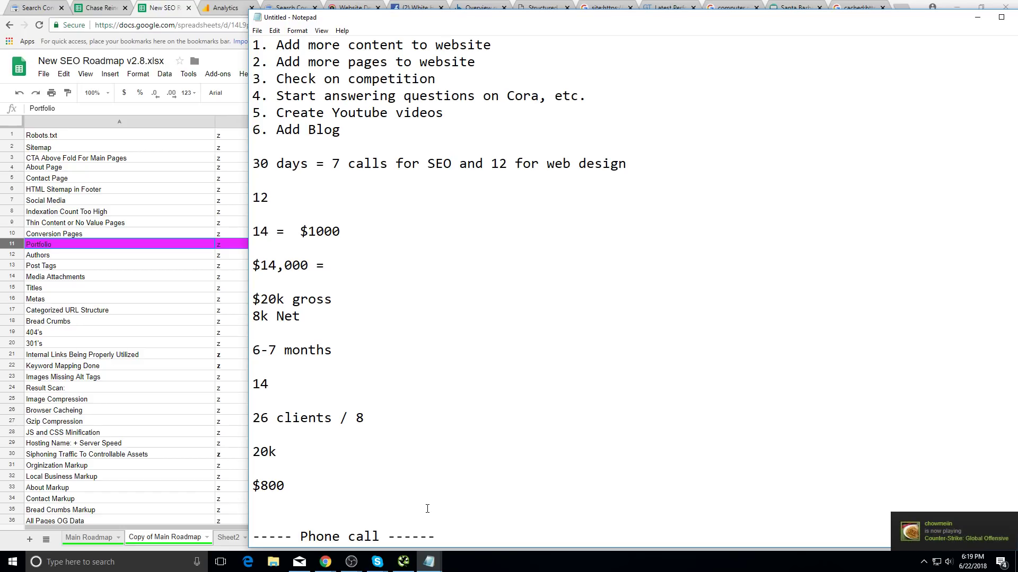
- Clear all the existing notes so the document is empty
key("ctrl+a")
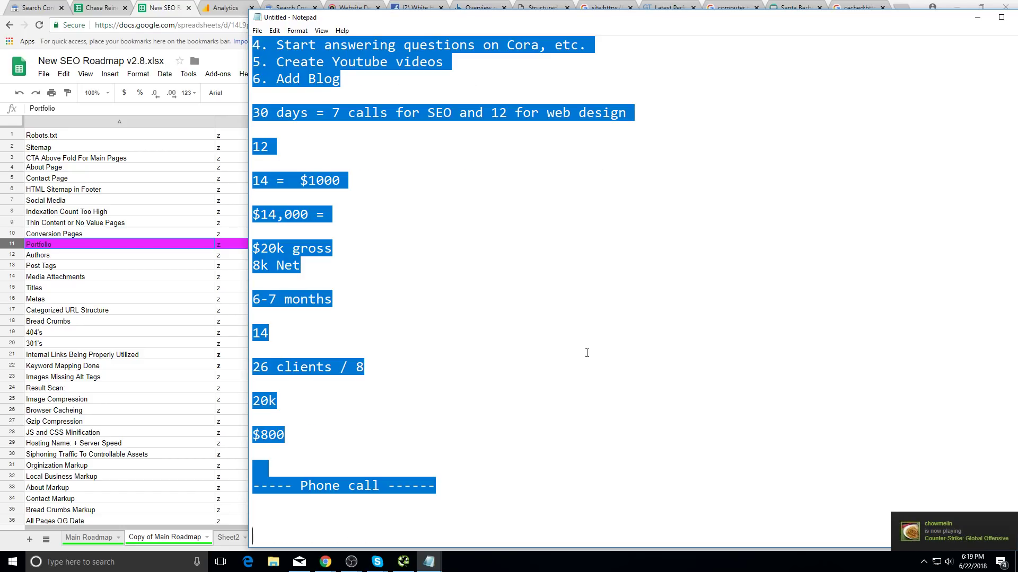
type("2 mok")
key("BackSpace")
type("nths ")
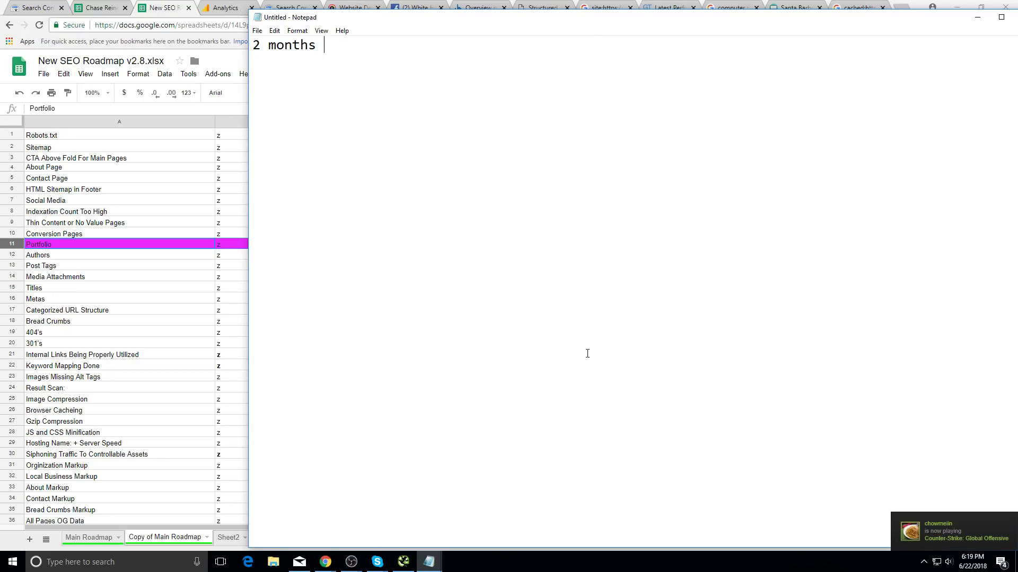
type("=")
key("BackSpace")
key("BackSpace")
key("BackSpace")
key("ctrl+a")
key("BackSpace")
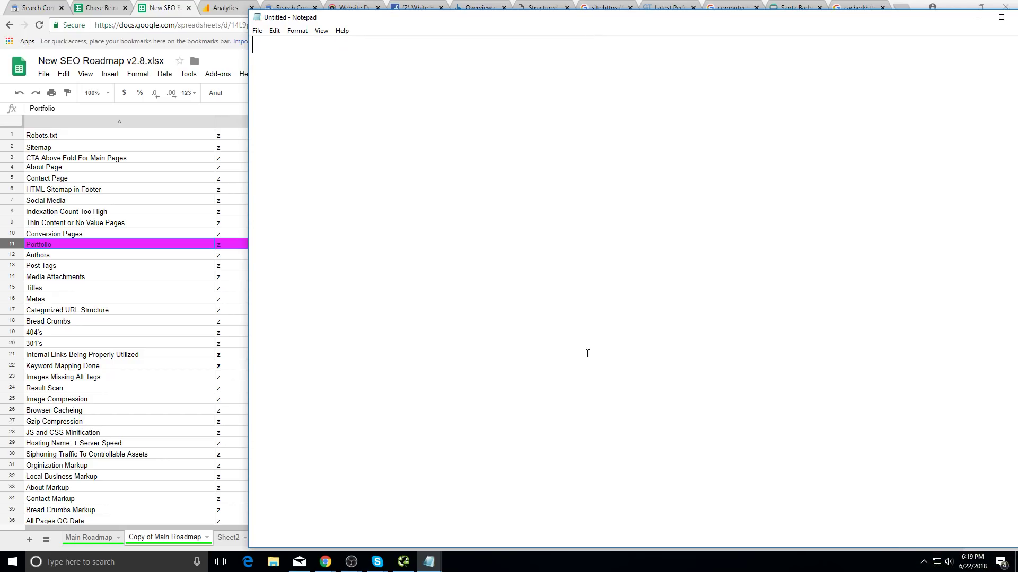
key("Return")
key("Return")
key("Return")
type("Web dwe")
key("BackSpace")
key("BackSpace")
type("eai")
key("BackSpace")
key("BackSpace")
type("sign ")
type("/.")
key("BackSpace")
key("BackSpace")
type("seo")
- Replace the entire text with the heading "SEO 6x"
key("ctrl+a")
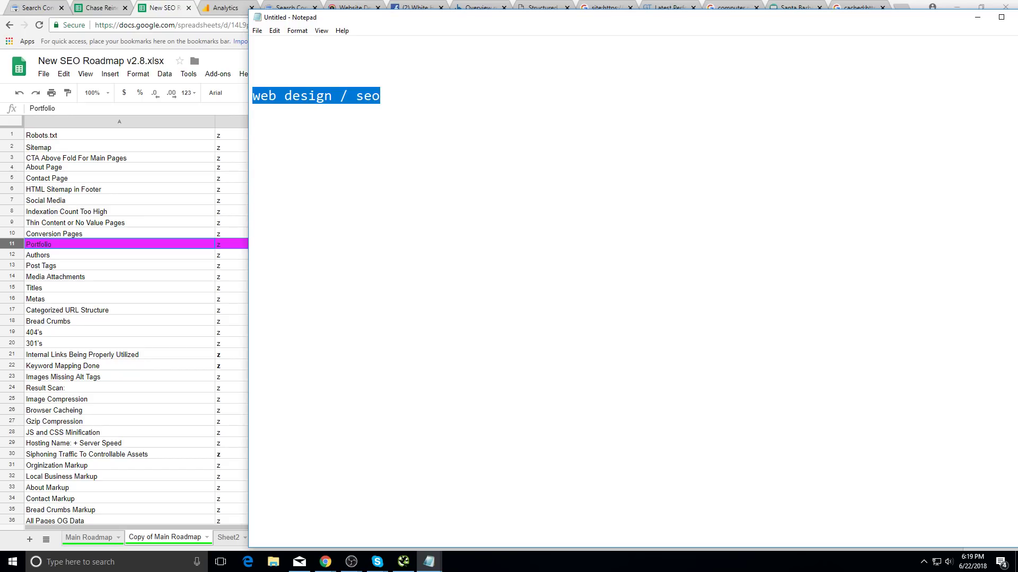
type("SEO")
key("Return")
key("Return")
key("Return")
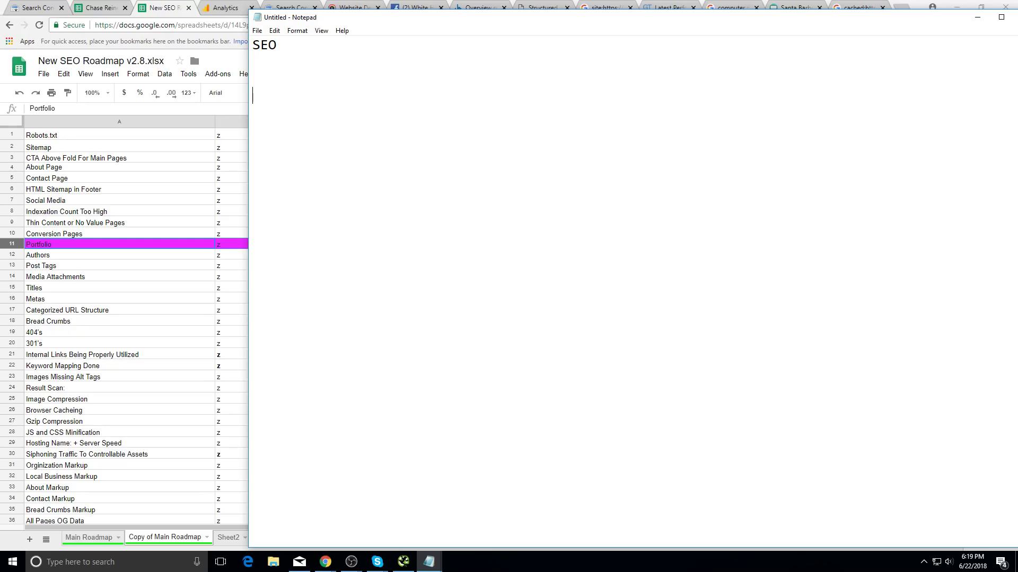
key("BackSpace")
key("BackSpace")
key("BackSpace")
type("6")
key("BackSpace")
type("6x")
key("BackSpace")
key("BackSpace")
key("BackSpace")
type("62x")
key("BackSpace")
key("BackSpace")
type("x")
- Check the live video's comments in the White Hat SEO Network Facebook group, and return to Notepad
left_click(434, 7)
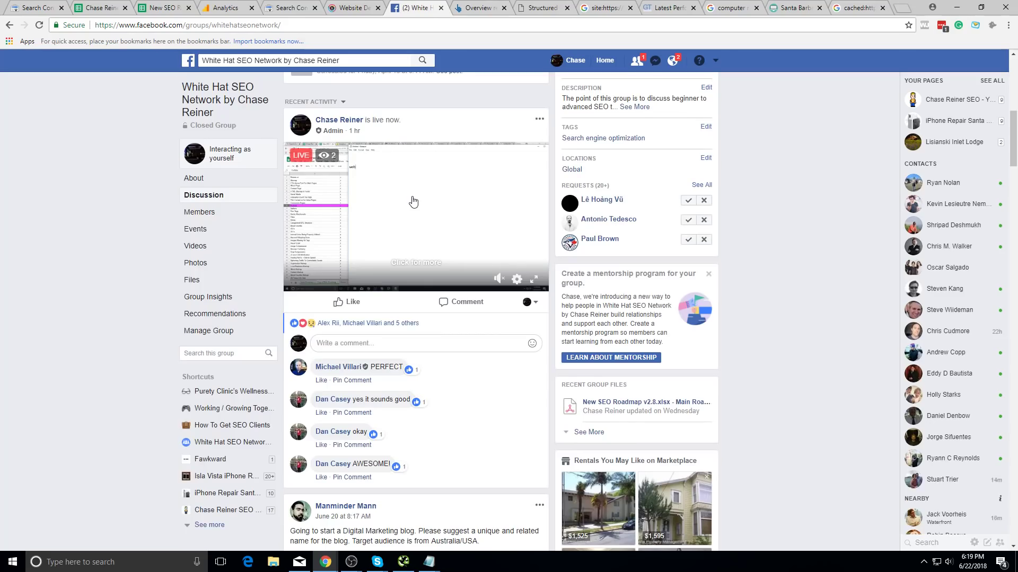
key("alt+Tab")
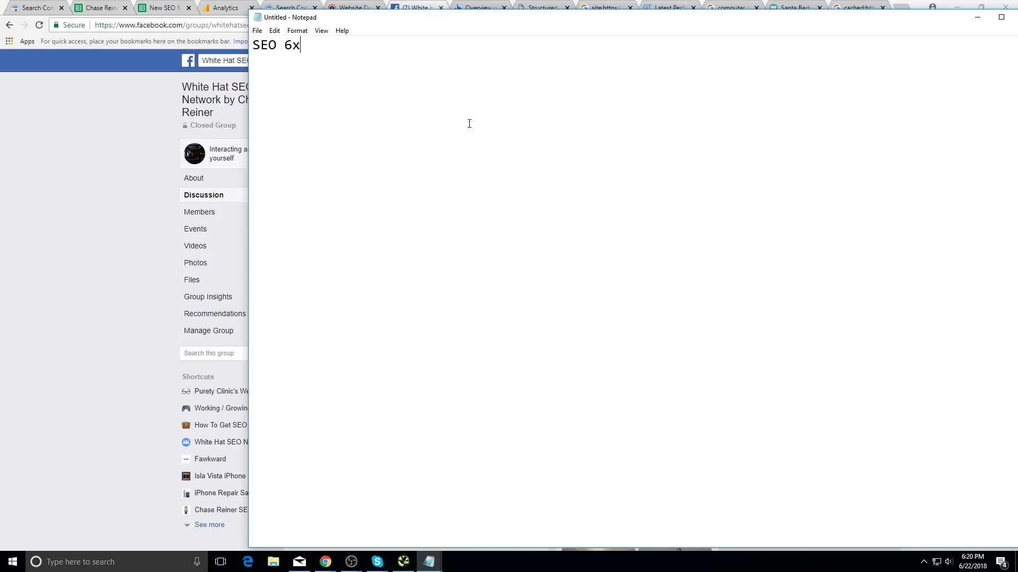
- List the SEO clients below the heading on three lines: 2 paying $600, 1 paying $800 and 3 paying $700
key("Return")
key("Return")
type("2 paying $600")
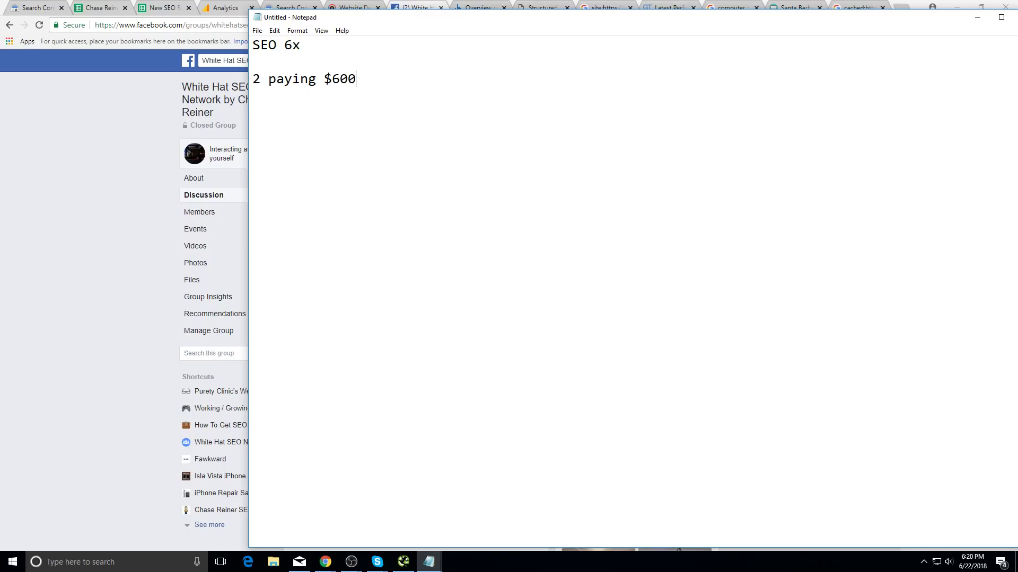
type("1 paying $8,000")
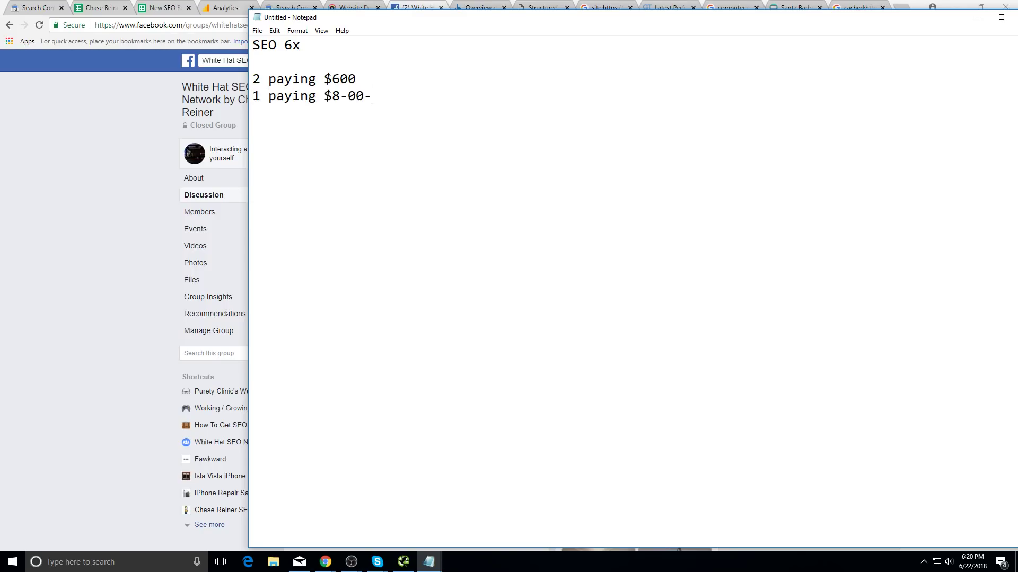
key("BackSpace")
key("BackSpace")
key("BackSpace")
key("BackSpace")
type("00")
key("Return")
type("3 payiong")
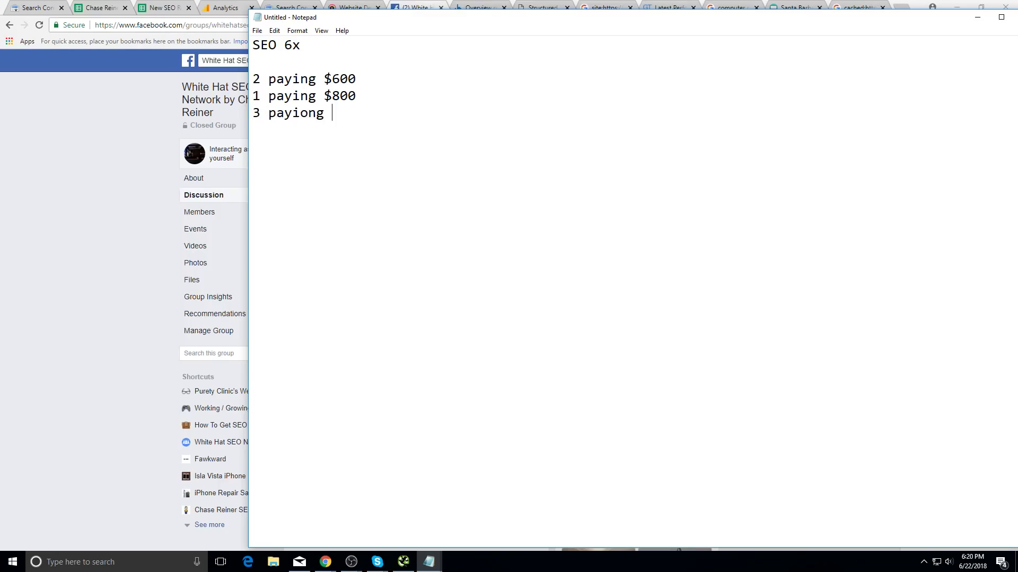
type(" $700")
left_click_drag(459, 118, 269, 68)
left_click(307, 94)
- Append "(local)" to each of the three client lines and start a new line below them
left_click(385, 87)
type("(local)")
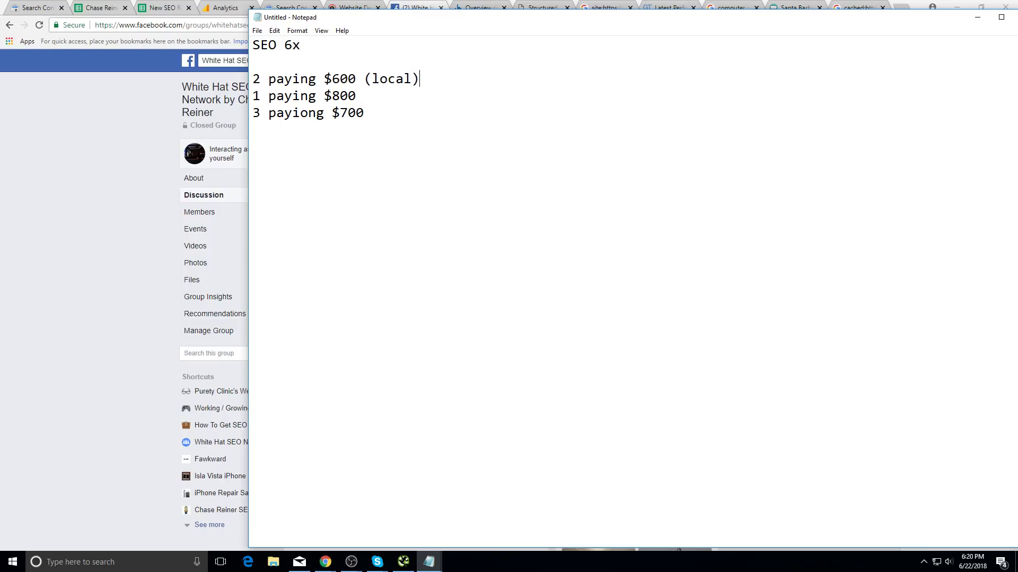
left_click_drag(419, 85, 364, 82)
key("ctrl+c")
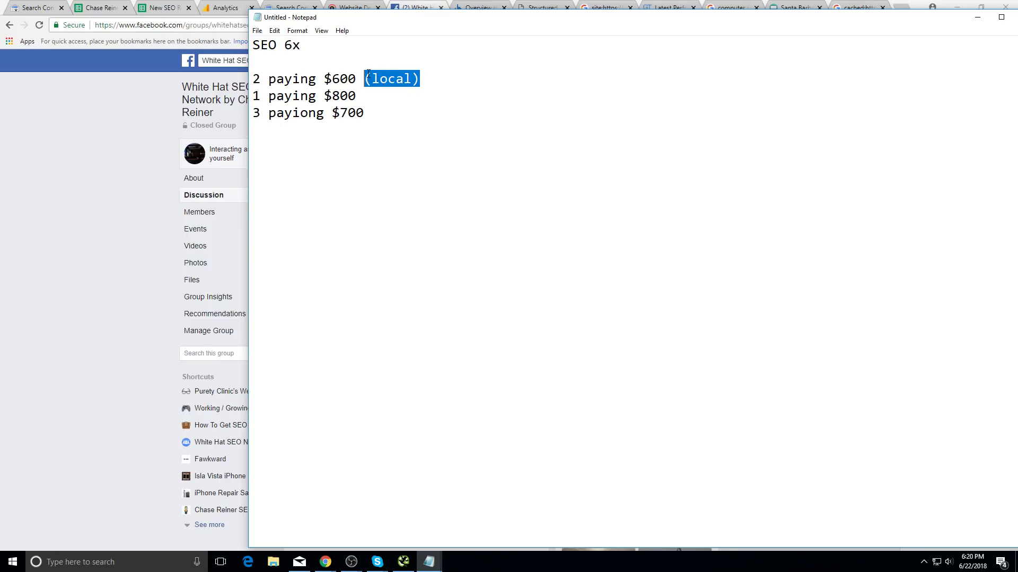
left_click(375, 92)
key("ctrl+v")
left_click(397, 114)
key("ctrl+v")
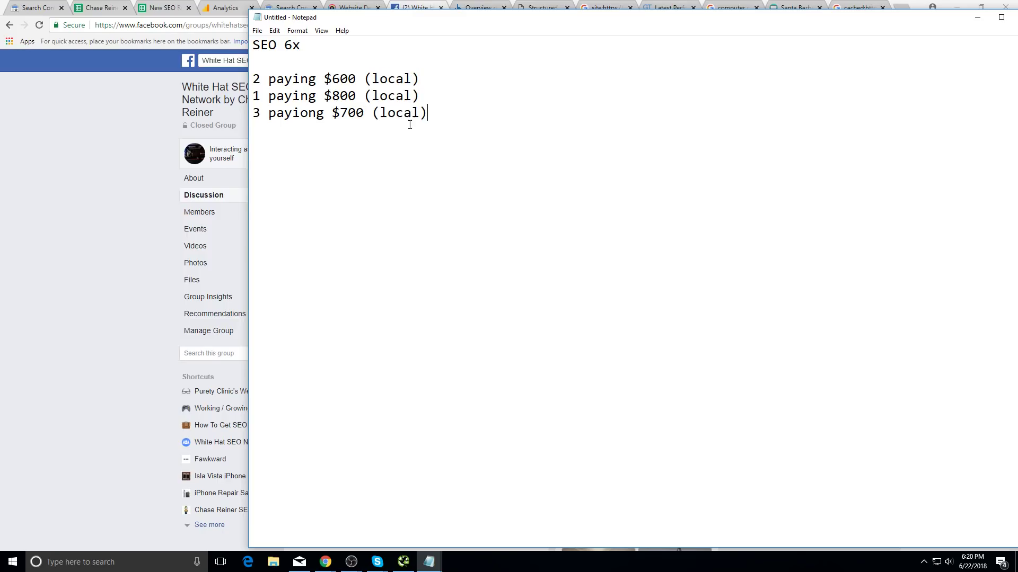
key("Return")
- Add the durations "8 months" to the $600 line and "3 months" to the $800 line
left_click(456, 88)
type("8 months")
left_click(429, 101)
type("thre")
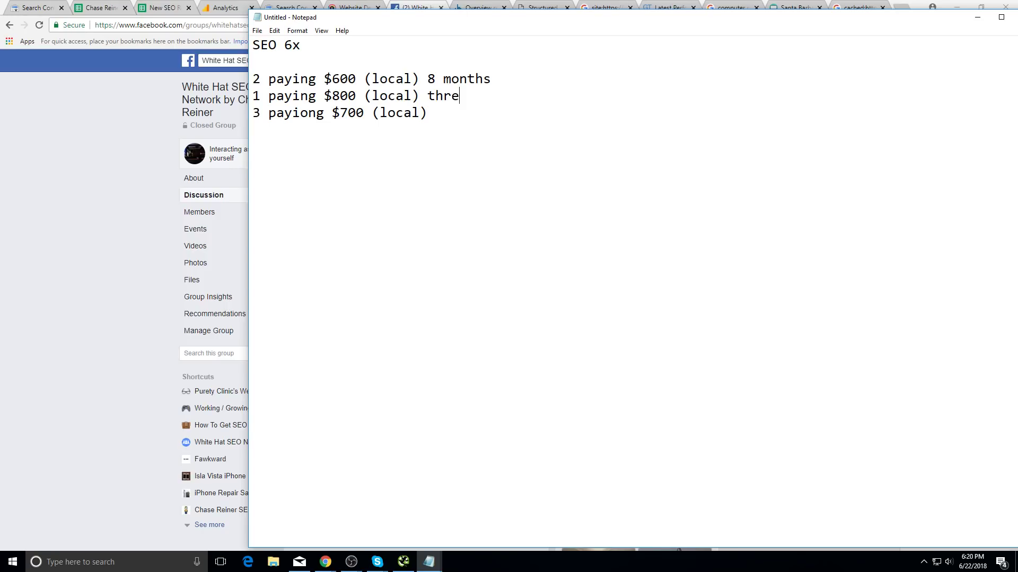
key("BackSpace")
key("BackSpace")
key("BackSpace")
type("hree months")
left_click_drag(468, 95, 424, 96)
type("3")
- Correct the misspelled word "payiong" to "paying" in the $700 line
left_click(440, 114)
left_click(308, 113)
key("BackSpace")
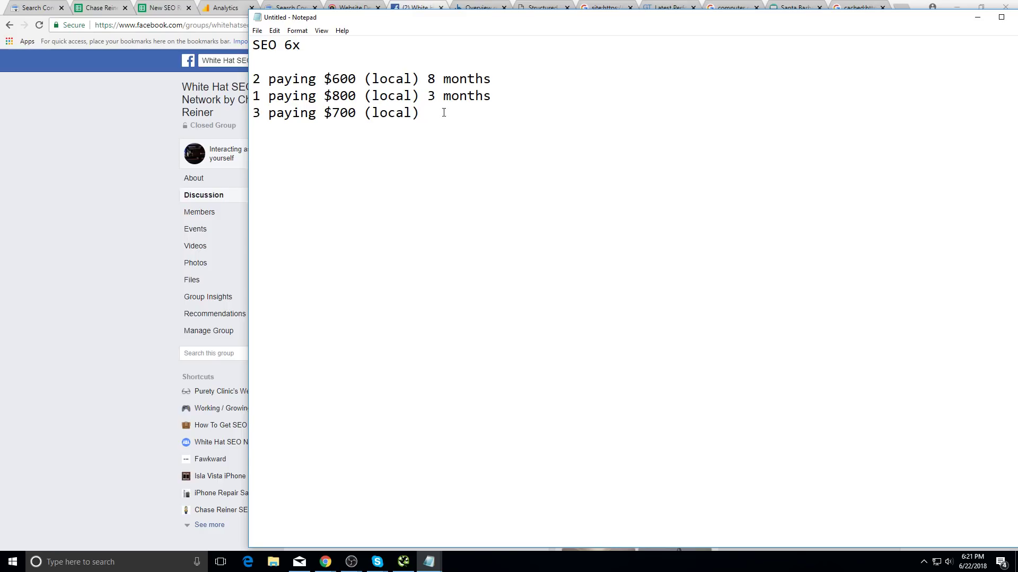
- Add the duration "5-6 months" to the end of the $700 client line
left_click(443, 113)
type("0")
key("BackSpace")
type("6 months")
type("5")
key("Left")
type("-")
key("Right")
key("BackSpace")
key("Left")
type("5")
key("Right")
left_click(613, 144)
left_click(479, 55)
left_click(563, 182)
left_click_drag(528, 130, 244, 26)
left_click(507, 170)
- Try 12 and 2 as the number in the SEO heading and restore it to 6
left_click(292, 45)
key("BackSpace")
type("12")
key("BackSpace")
key("BackSpace")
type("2")
key("BackSpace")
type("6")
- Try a "Conversion" line below the client list and remove it again
left_click(614, 157)
key("Return")
key("Return")
key("Return")
type("Conversion")
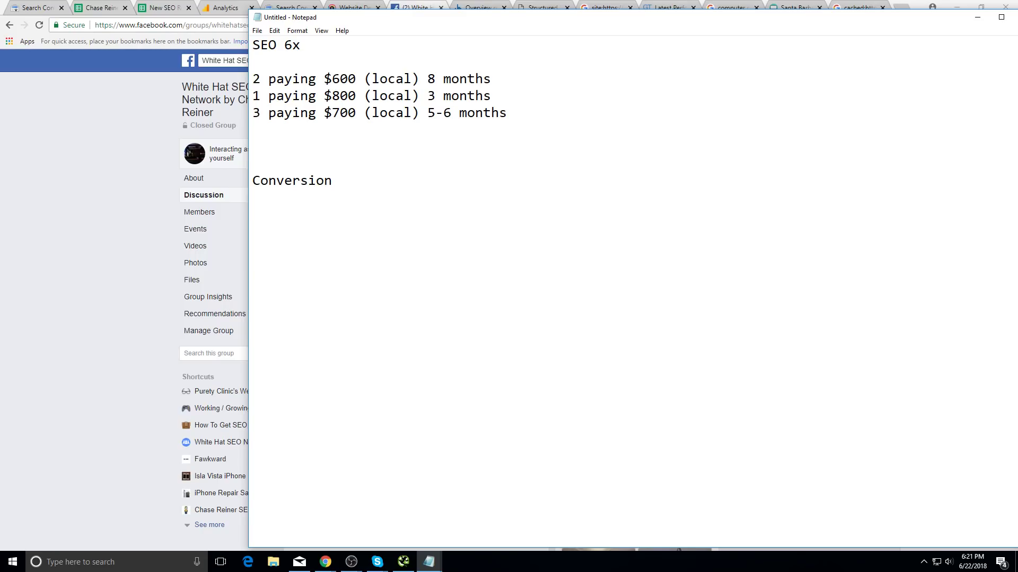
key("BackSpace")
key("BackSpace")
key("BackSpace")
key("BackSpace")
key("BackSpace")
key("BackSpace")
key("BackSpace")
key("BackSpace")
key("BackSpace")
key("BackSpace")
key("BackSpace")
key("BackSpace")
key("Return")
key("BackSpace")
- Try "Monthly reporting" as the line below the client list and erase it
type("A")
key("BackSpace")
type("Monthly re")
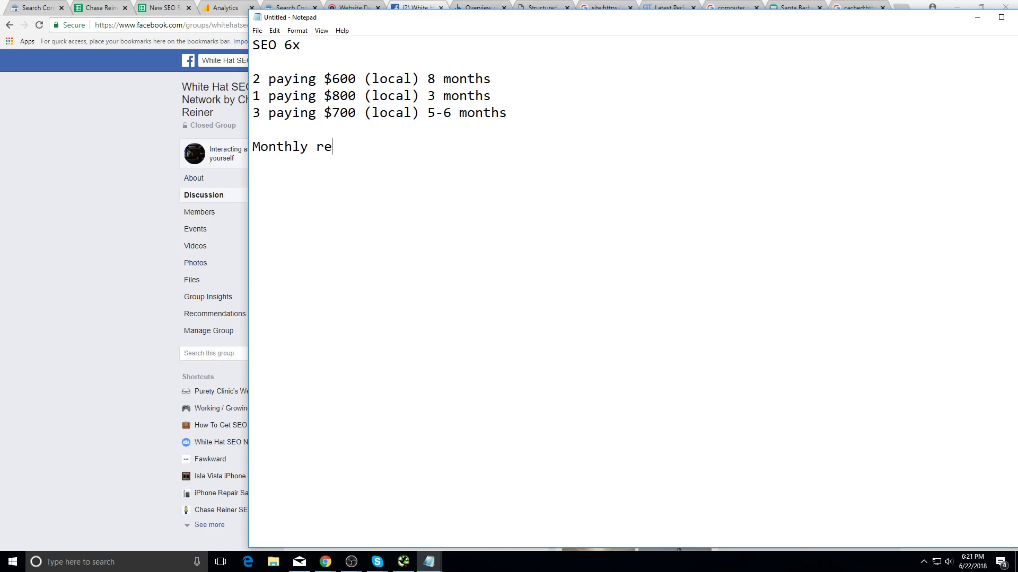
type("porting")
key("Return")
key("BackSpace")
key("BackSpace")
key("BackSpace")
key("BackSpace")
key("BackSpace")
key("BackSpace")
key("BackSpace")
key("BackSpace")
key("BackSpace")
key("BackSpace")
key("BackSpace")
key("BackSpace")
key("BackSpace")
key("BackSpace")
key("BackSpace")
- Write "Monthly calls" one blank line below the client list and start a new line under it
type("Monthy")
key("BackSpace")
type("ly calls")
key("Return")
- Write "*Facebook ads" below "Monthly calls", separated by one blank line
key("Return")
type("Facebook ads")
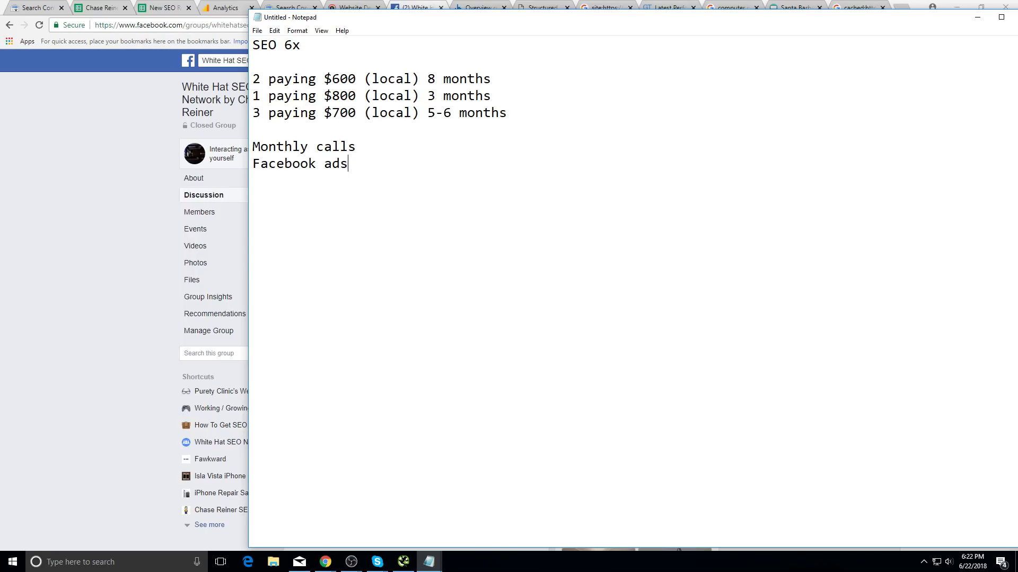
left_click(391, 147)
key("Return")
key("Up")
key("Down")
key("Down")
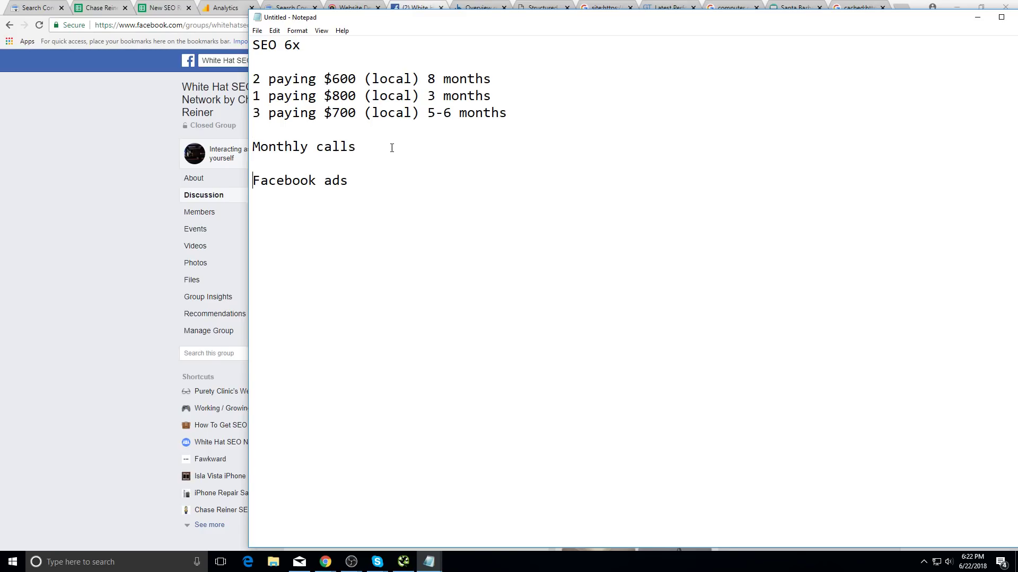
type("*")
- Delete the "*Facebook ads" line below "Monthly calls"
left_click_drag(399, 184, 234, 180)
left_click(365, 179)
left_click_drag(366, 179, 214, 195)
double_click(379, 177)
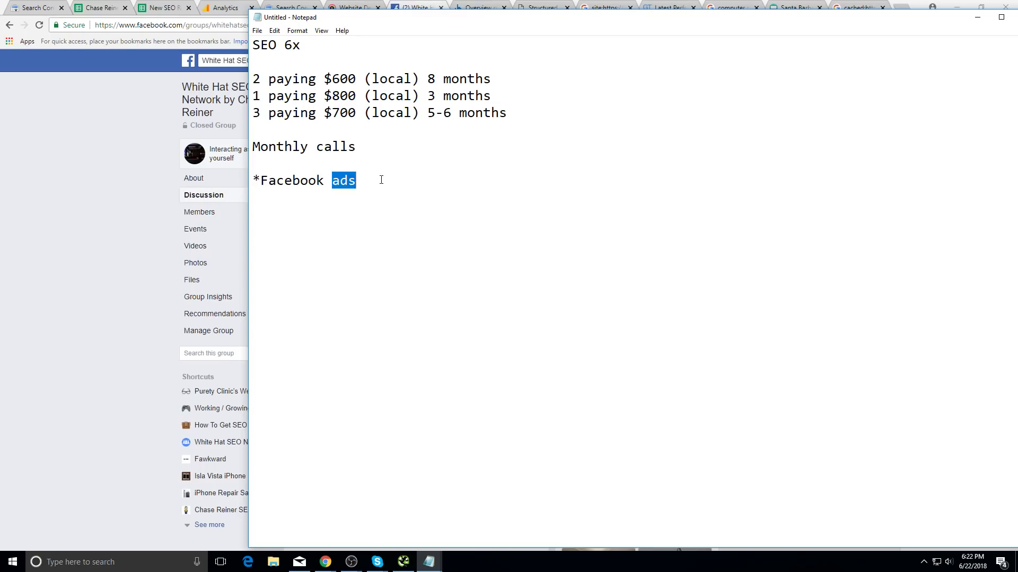
left_click_drag(380, 177, 254, 197)
key("BackSpace")
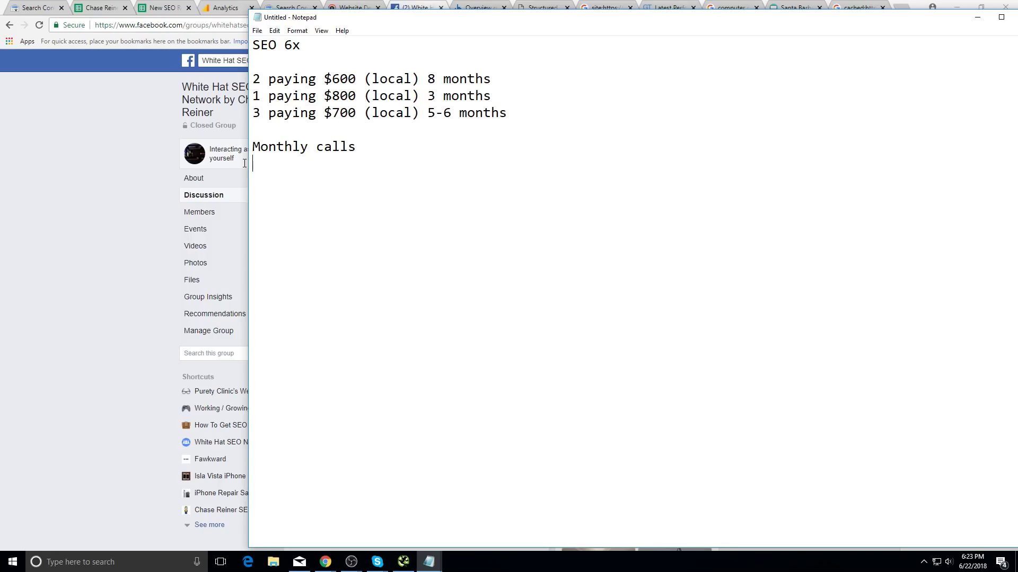
double_click(315, 151)
left_click_drag(315, 150, 254, 149)
left_click(399, 158)
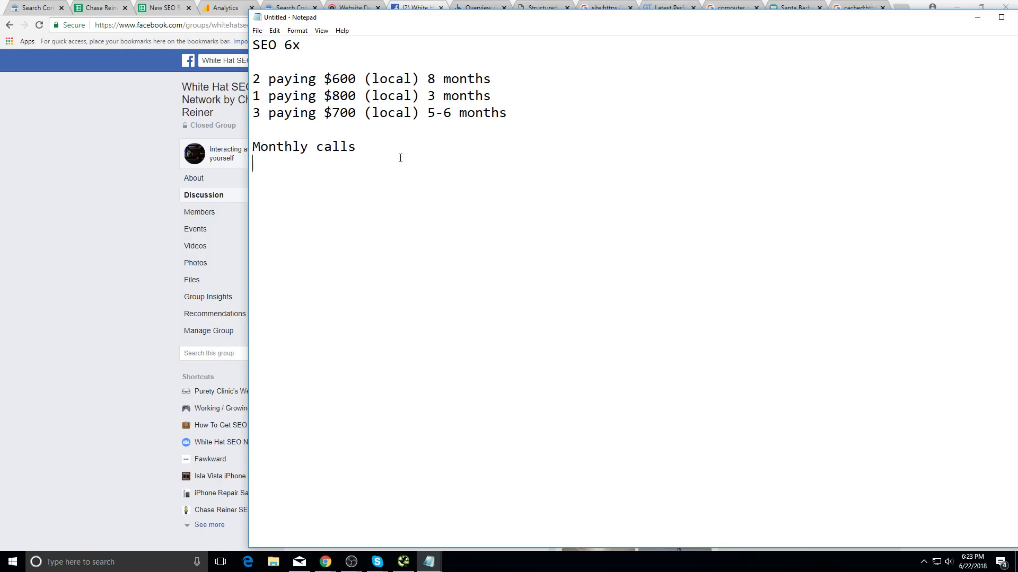
left_click(536, 79)
left_click(300, 171)
left_click_drag(300, 170, 253, 148)
left_click(330, 148)
- Try adding "(20 hours" after "8 months" on the $600 line and erase it
left_click(518, 78)
type("(")
type("20 hours")
type("_")
key("BackSpace")
key("BackSpace")
key("BackSpace")
key("BackSpace")
key("BackSpace")
key("BackSpace")
key("BackSpace")
key("BackSpace")
key("BackSpace")
key("BackSpace")
- Append "(20-30 hours)" after "8 months" on the $600 line
type("(")
left_click(520, 109)
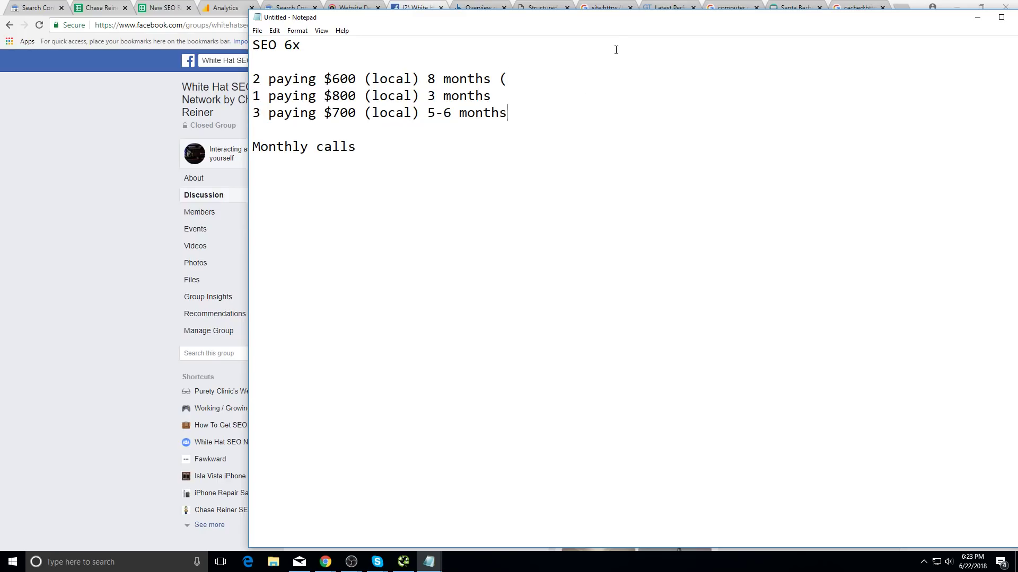
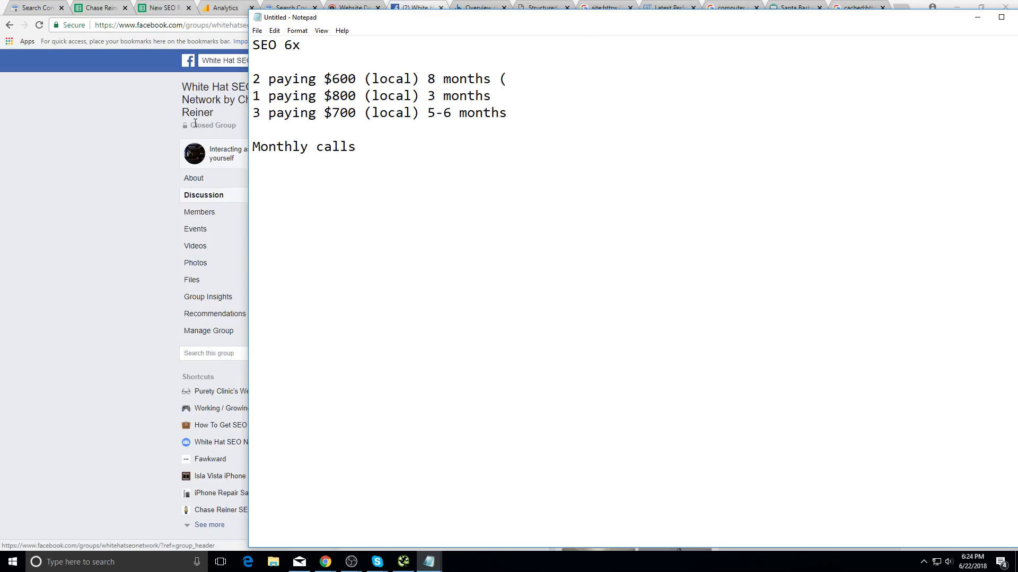
left_click(520, 68)
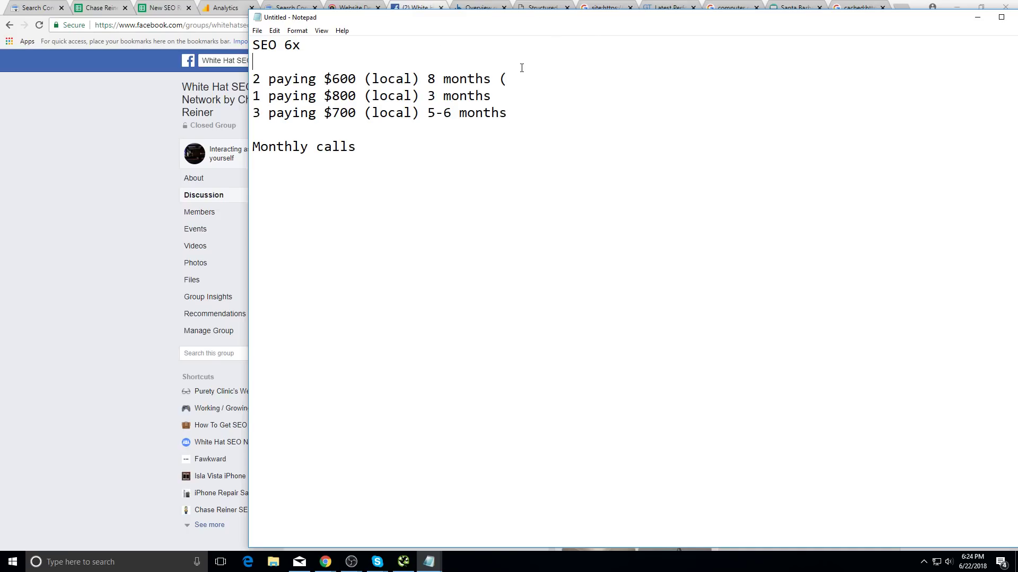
key("Down")
key("End")
type("20-30 hours)")
- Copy "(20-30 hours)" from the $600 line to the ends of the $800 and $700 lines
left_click_drag(643, 82, 523, 72)
key("ctrl+c")
left_click(508, 96)
key("ctrl+v")
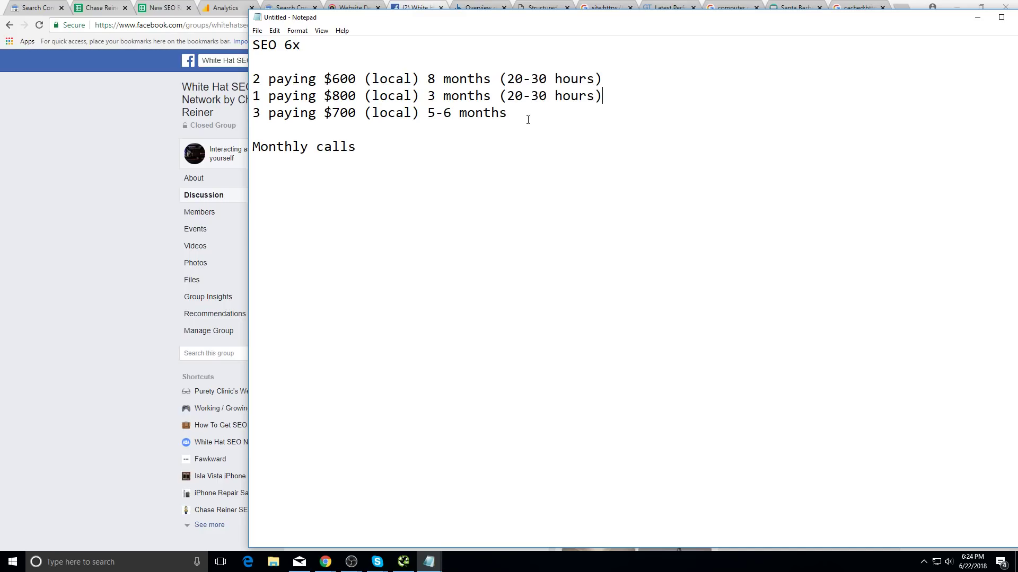
left_click(527, 116)
key("ctrl+v")
- Search the computer for "calc" and open Calculator
left_click(13, 553)
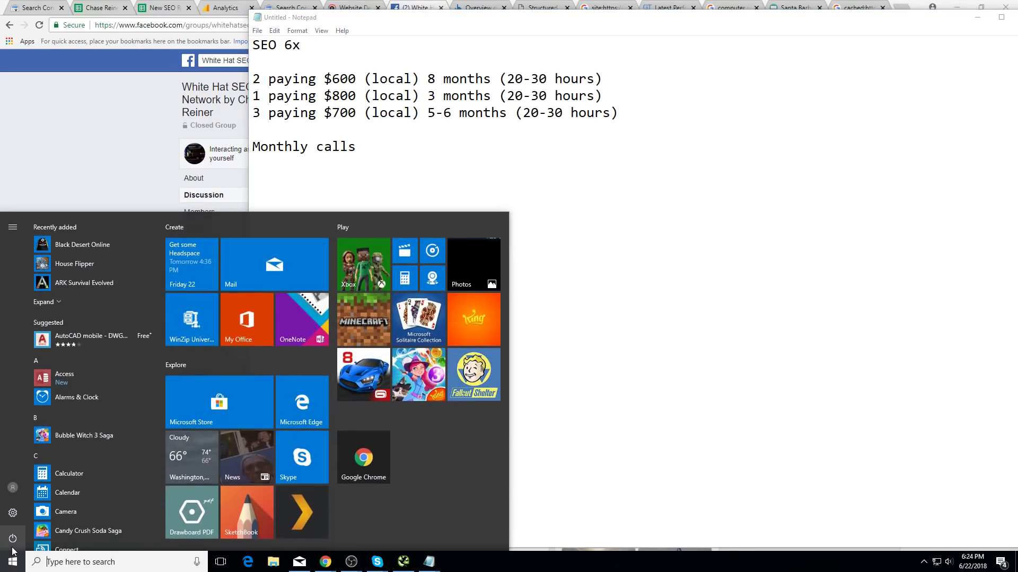
key("super+s")
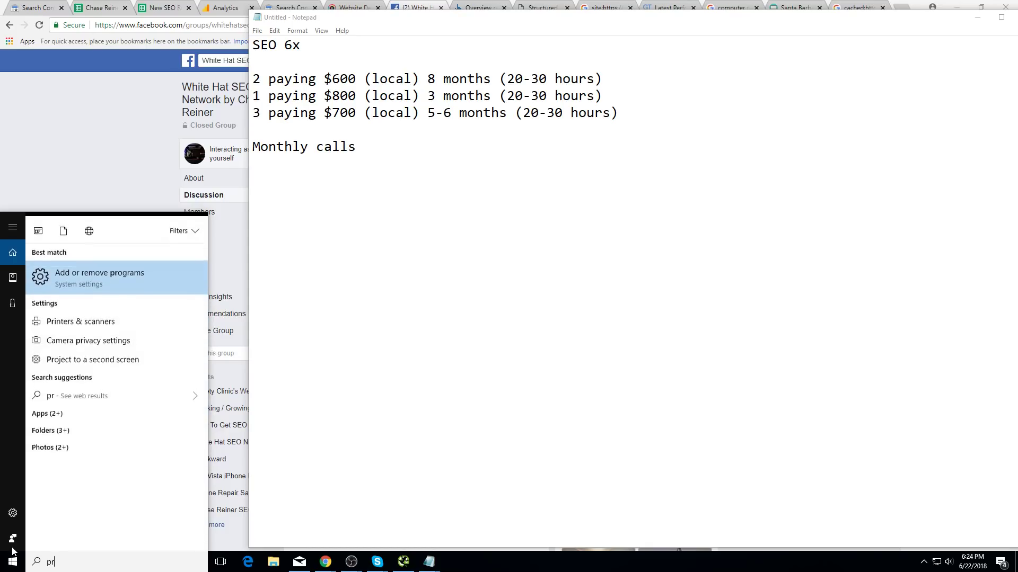
type("calc")
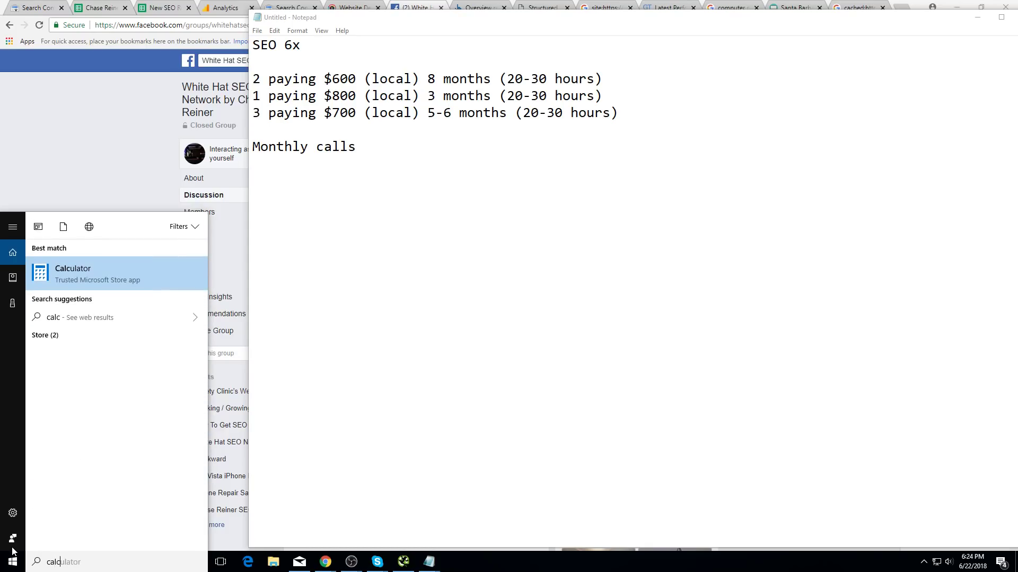
key("Return")
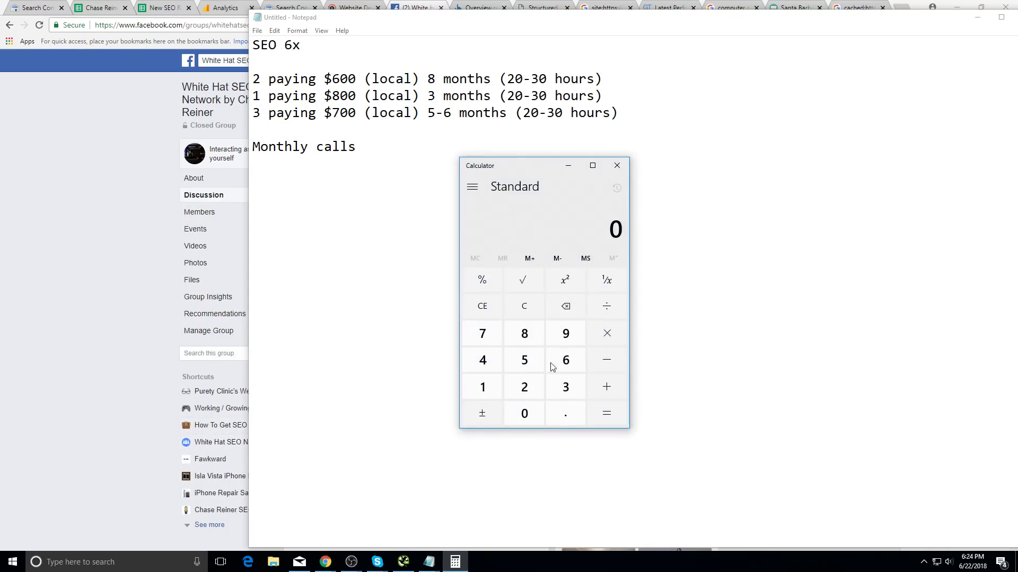
- Divide 600 by 25 in Calculator to work out the hourly rate
left_click(531, 381)
left_click(527, 359)
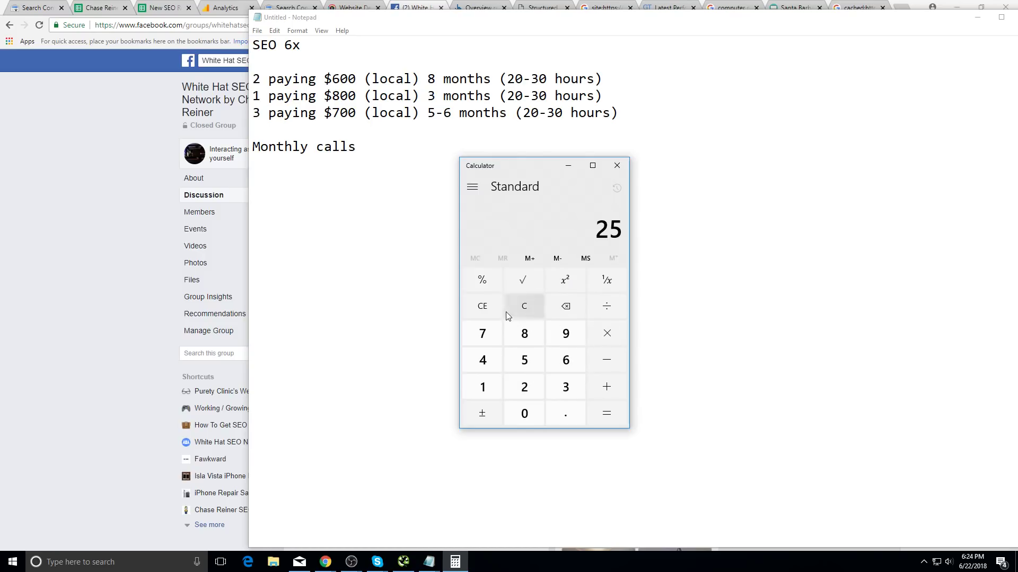
left_click(496, 308)
left_click(565, 360)
left_click(524, 413)
left_click(524, 413)
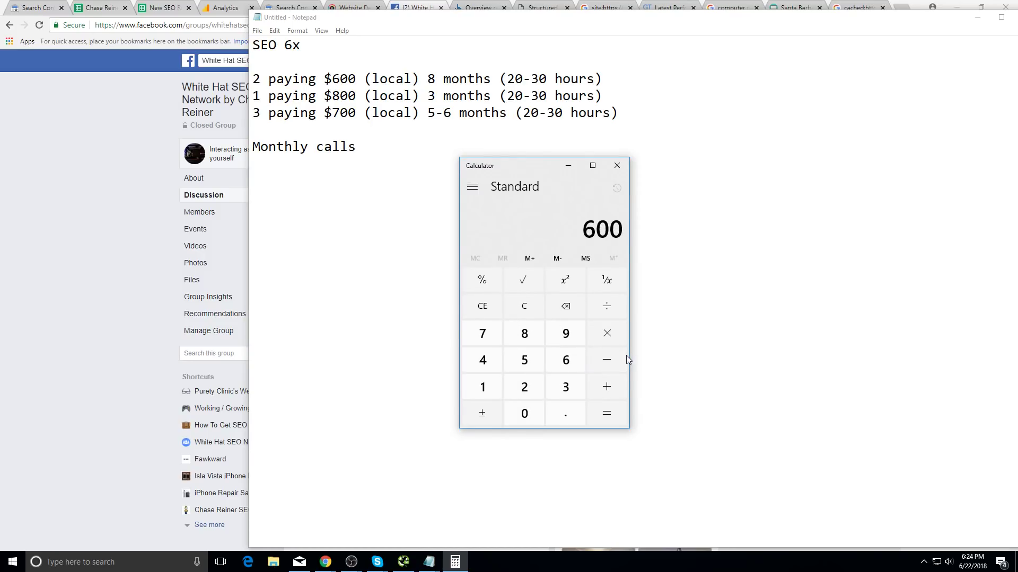
left_click(613, 312)
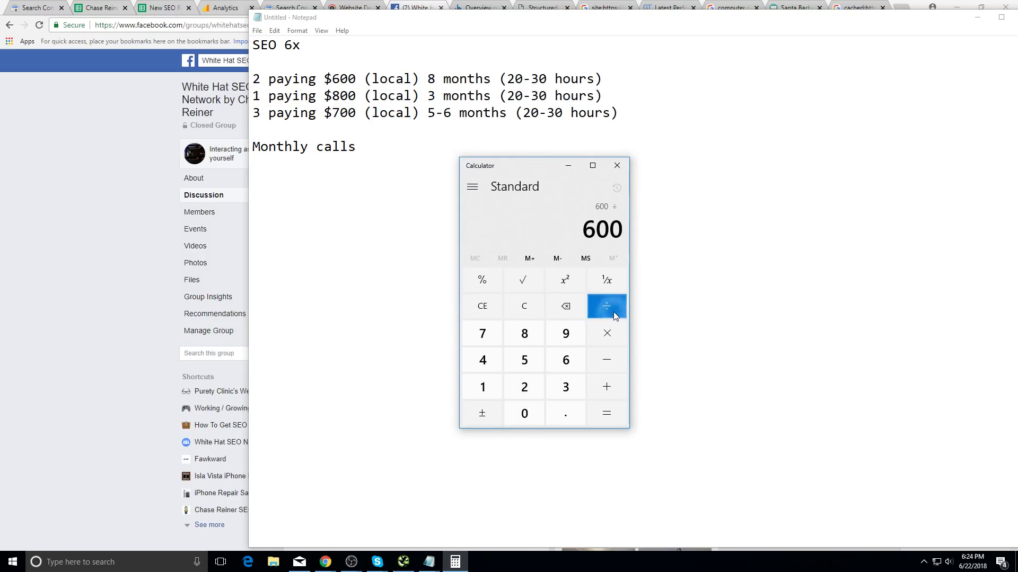
left_click(539, 376)
left_click(539, 374)
left_click(602, 408)
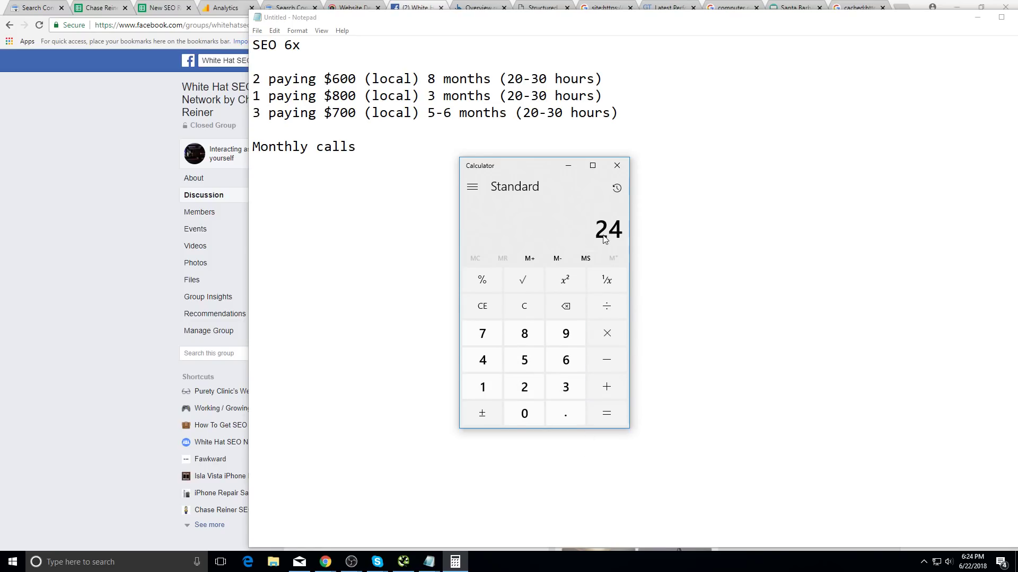
- Open a second Calculator window, place it beside the first one and widen it slightly
left_click(13, 562)
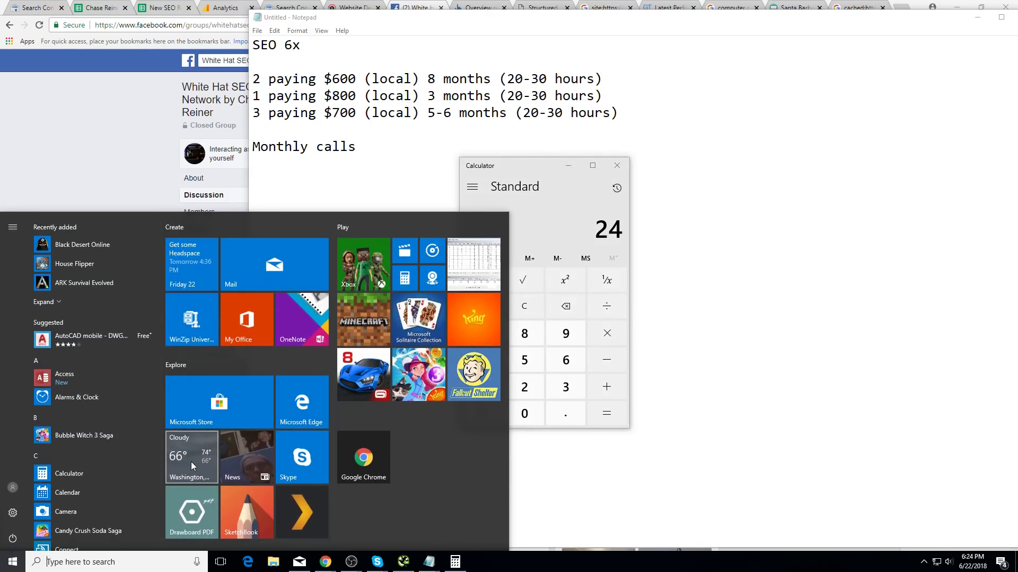
type("ca")
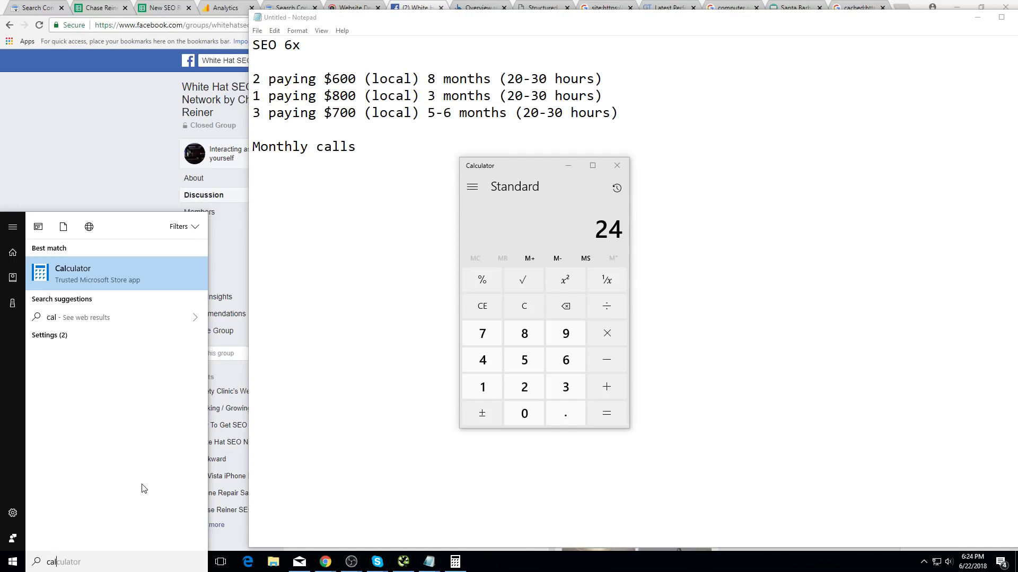
type("c")
key("Return")
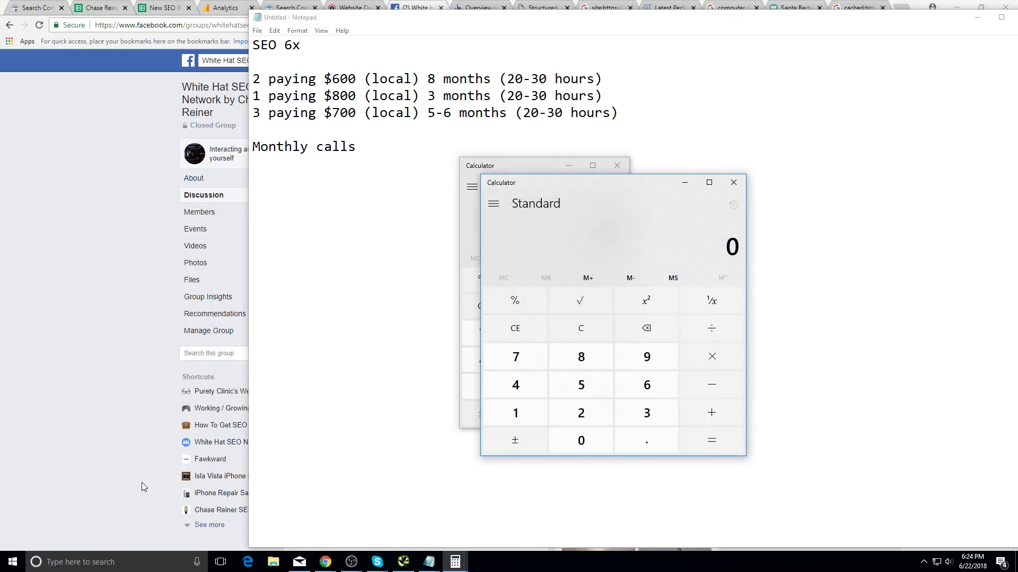
left_click_drag(609, 190, 203, 183)
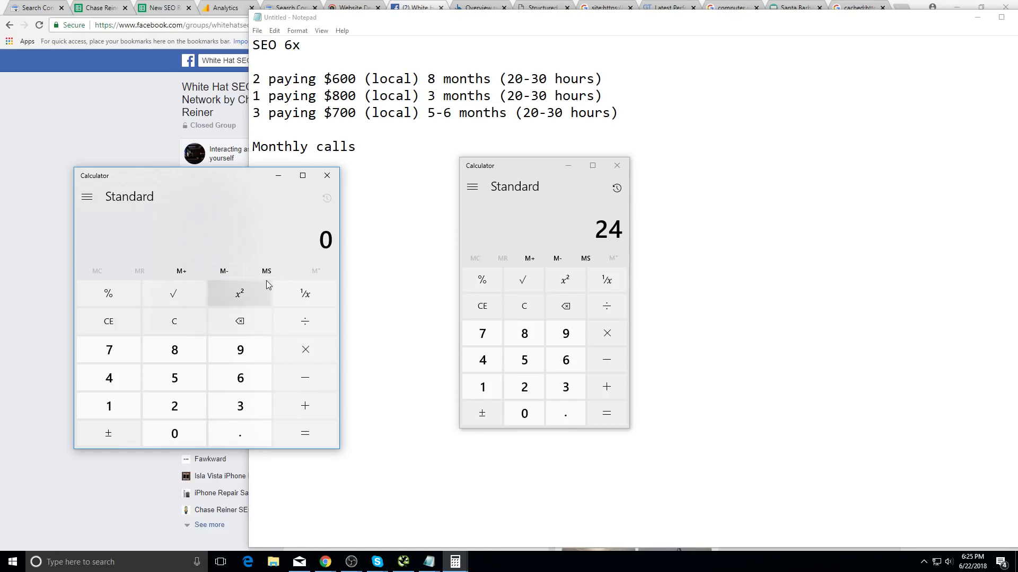
left_click_drag(249, 168, 245, 248)
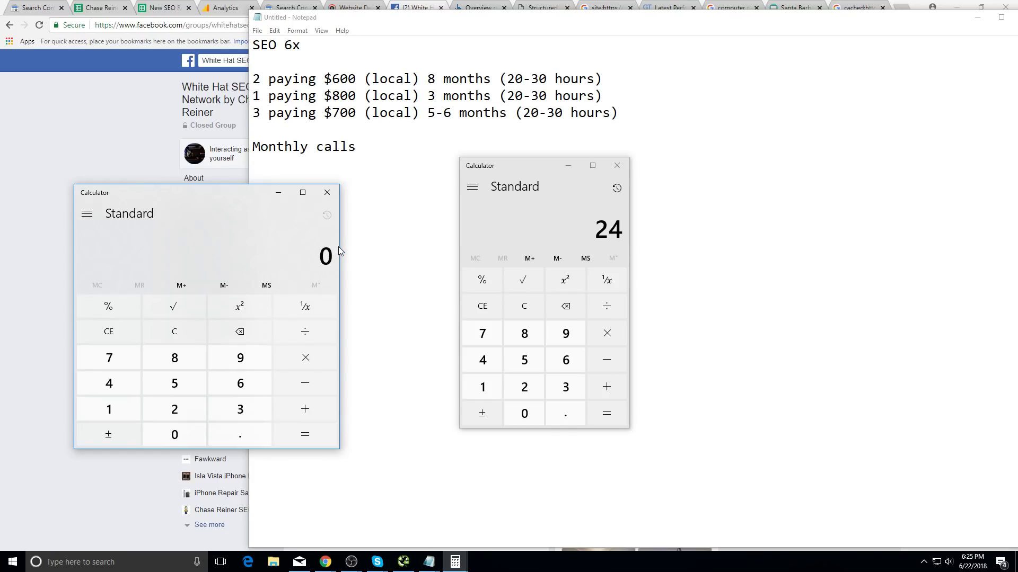
left_click_drag(342, 450, 343, 427)
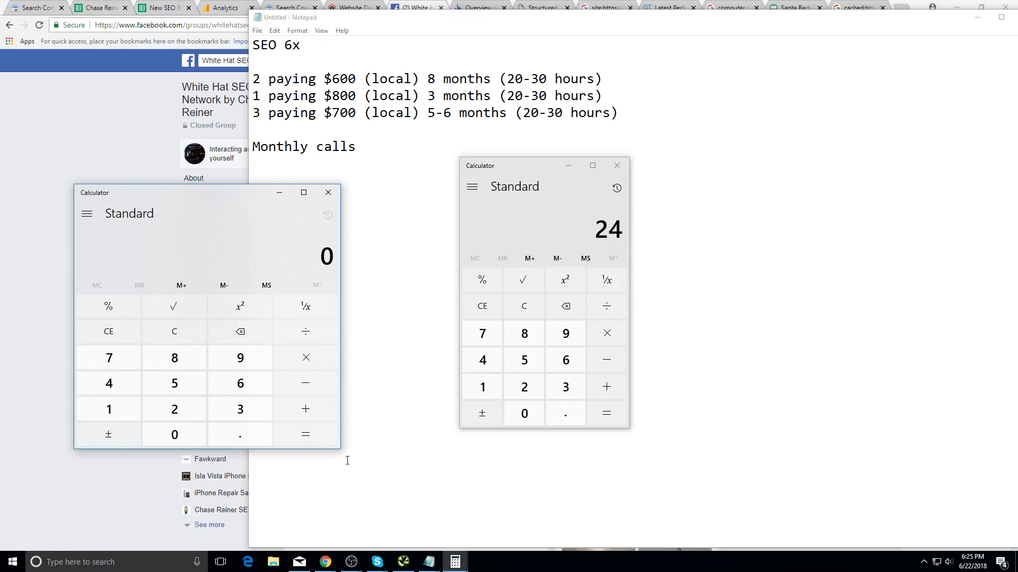
mouse_move(341, 453)
left_mouse_down()
mouse_move(522, 549)
mouse_move(462, 488)
mouse_move(325, 440)
mouse_move(369, 445)
mouse_move(405, 484)
mouse_move(341, 406)
mouse_move(359, 446)
left_mouse_up()
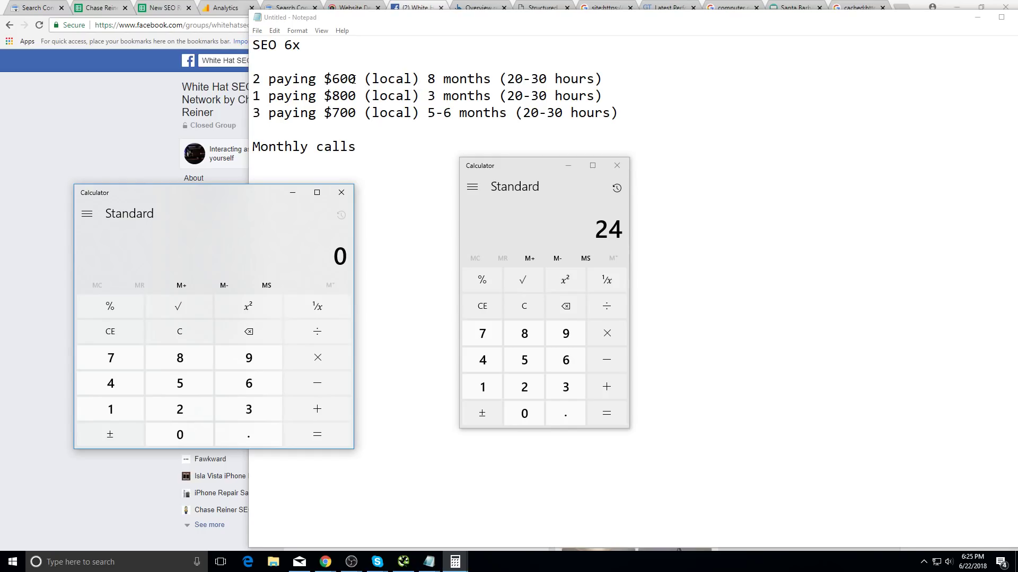
left_click_drag(355, 80, 333, 80)
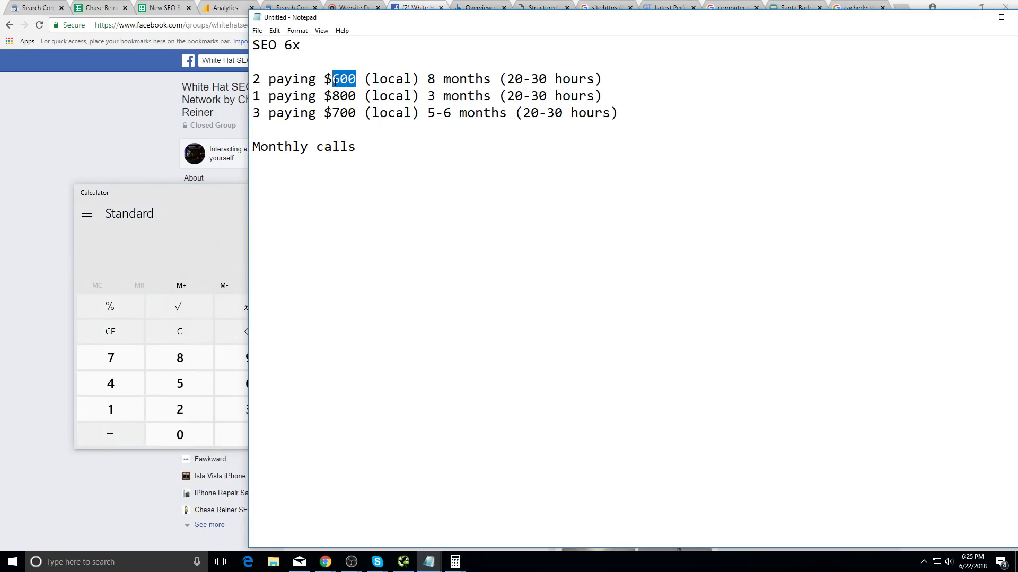
left_click(191, 245)
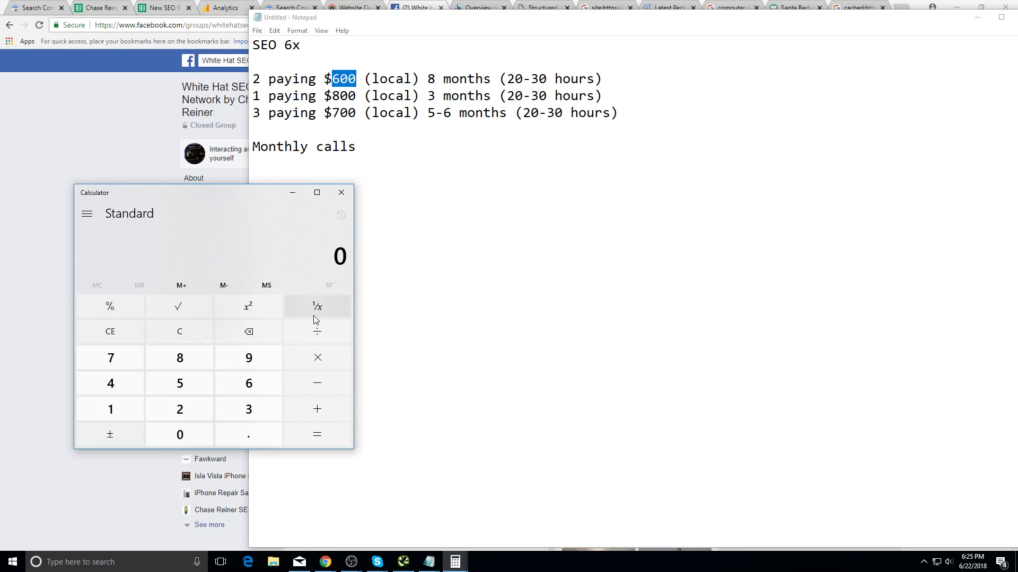
key("alt+Tab")
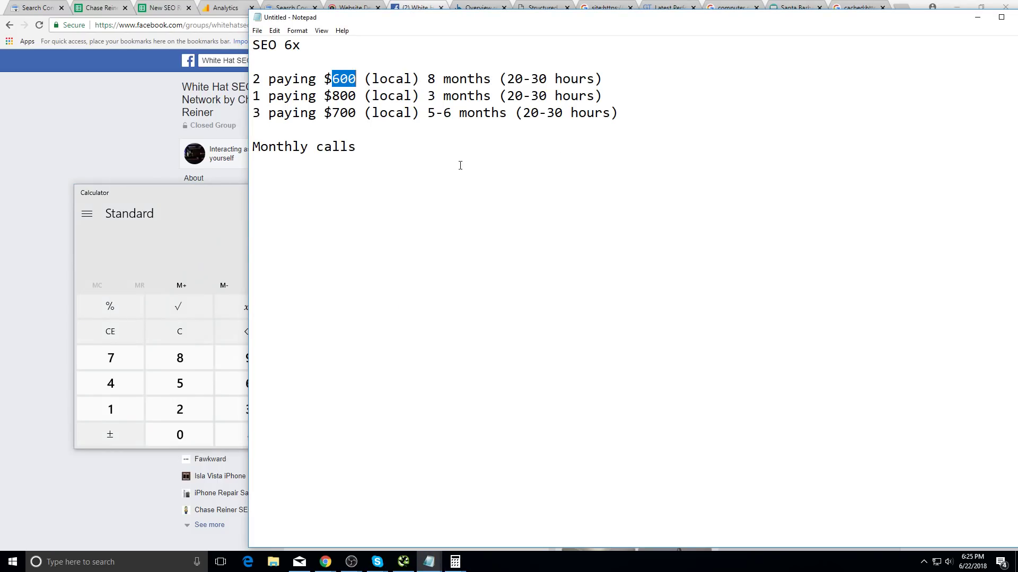
left_click(547, 80)
left_click(212, 259)
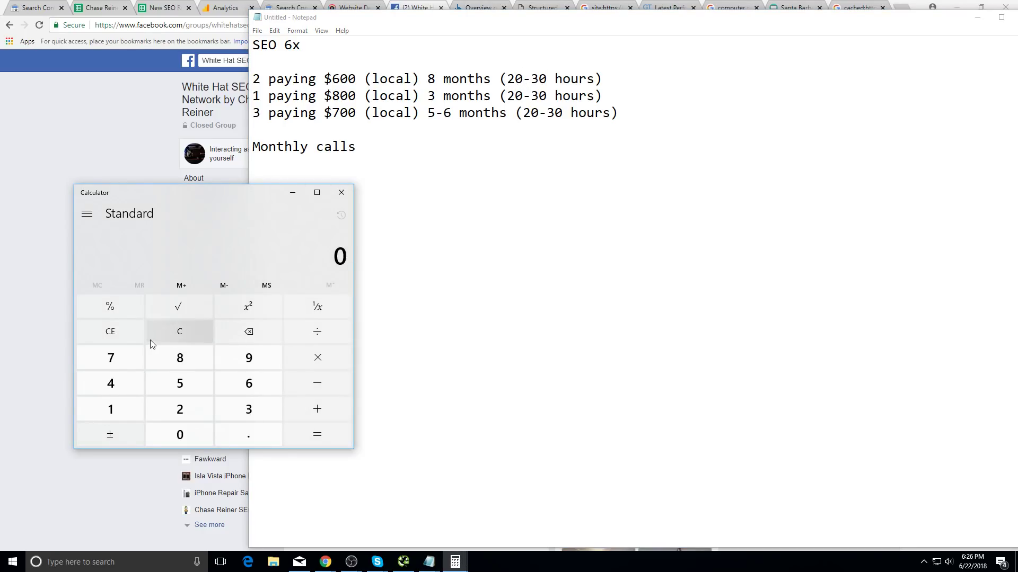
key("alt+Tab")
key("alt+Tab")
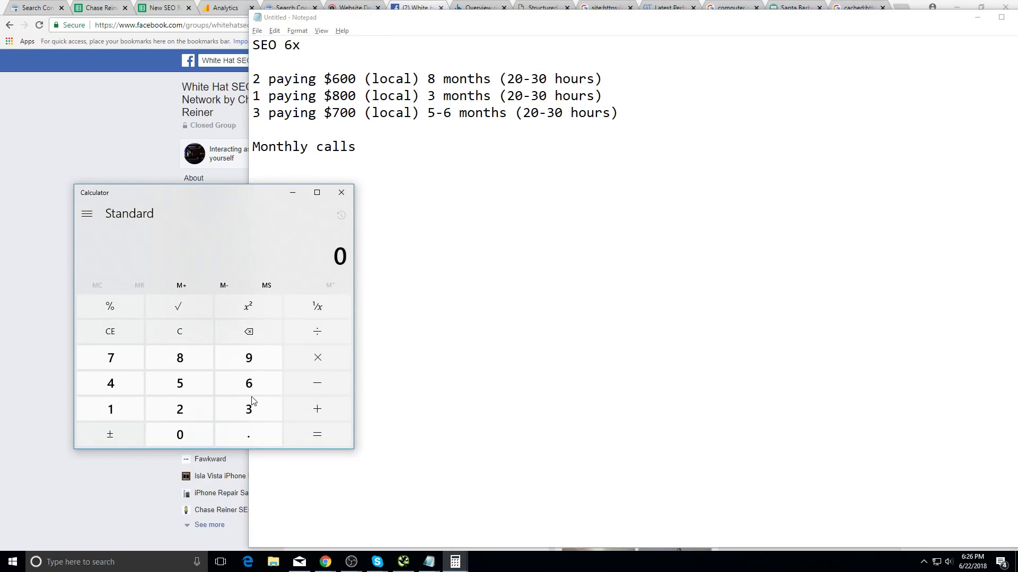
- Multiply 600 by 0.3 in the second Calculator window
left_click(256, 364)
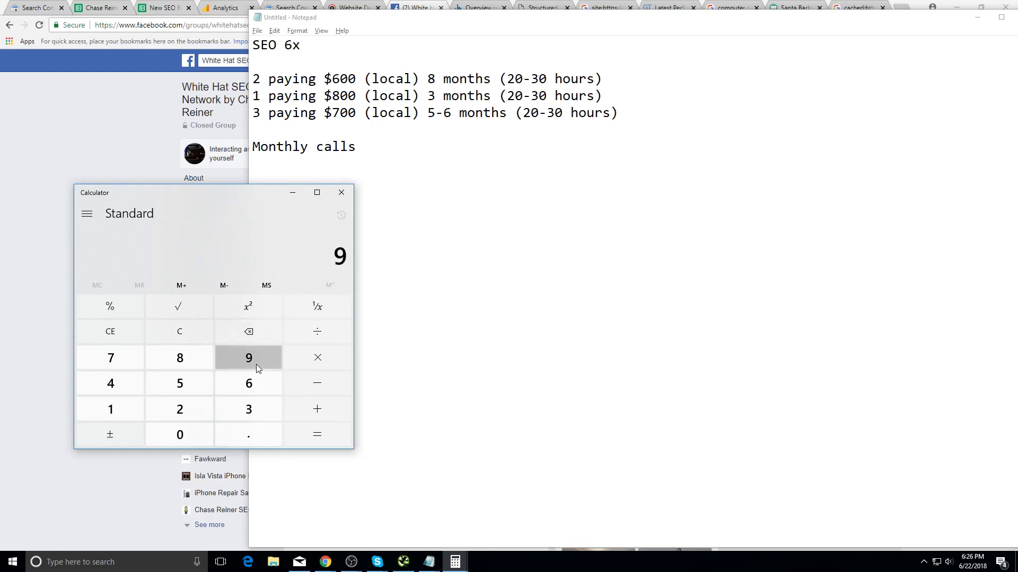
left_click(256, 364)
left_click(119, 328)
left_click(252, 380)
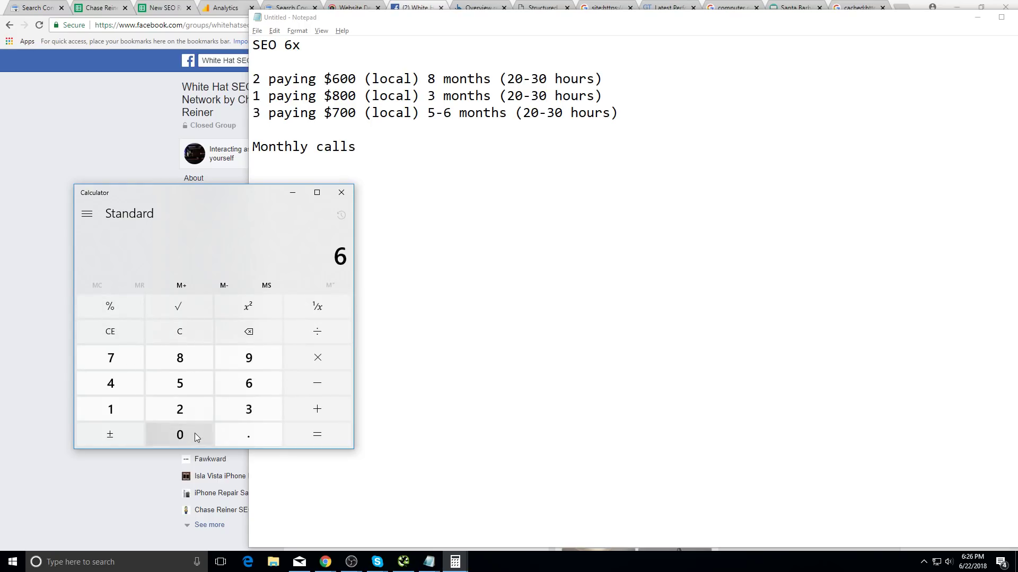
left_click(195, 432)
left_click(195, 432)
left_click(329, 361)
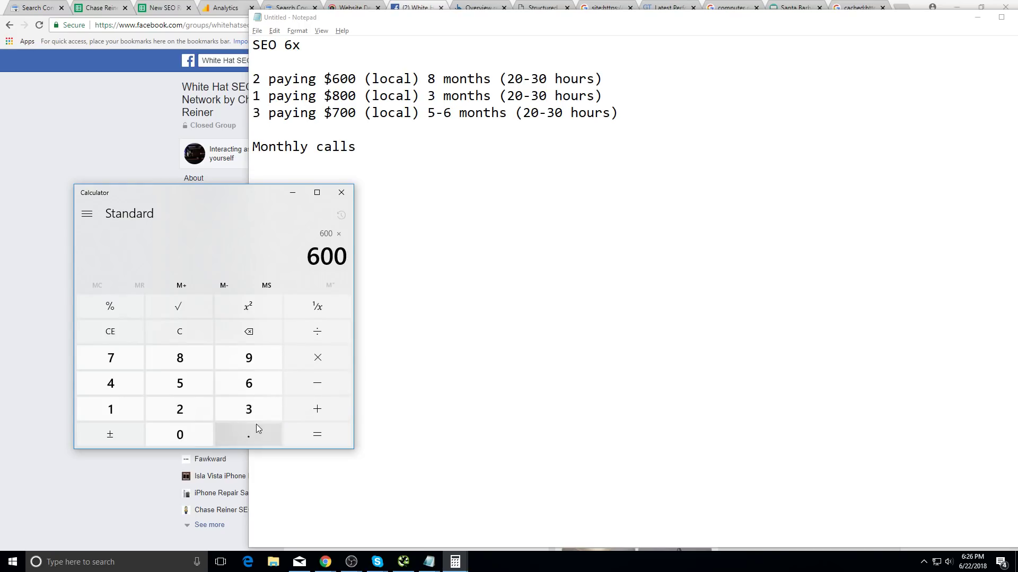
left_click(256, 426)
left_click(267, 419)
left_click(320, 439)
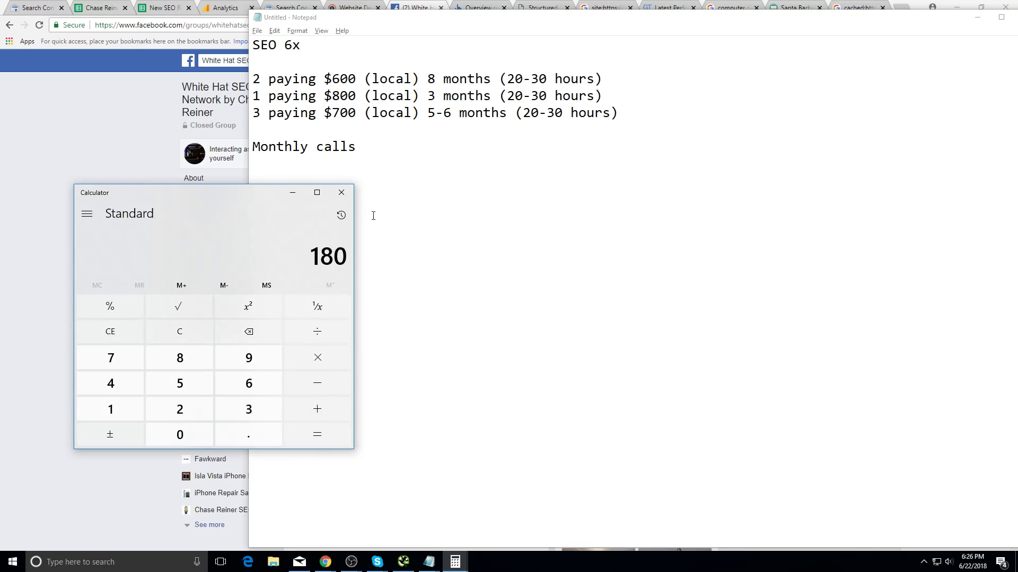
- Add a separate "$420" line below the $700 clients entry in the Notepad notes
left_click(640, 110)
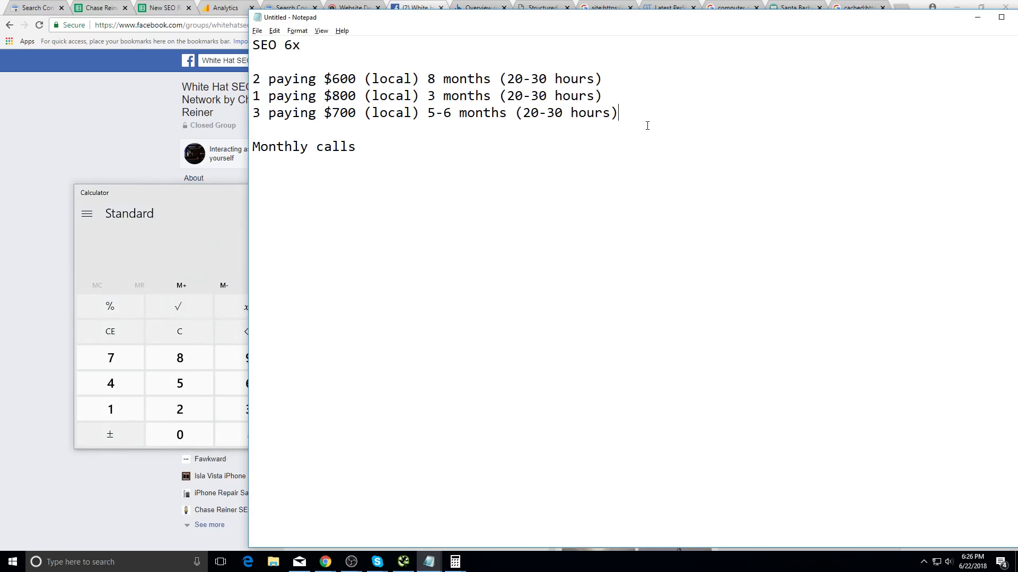
key("Return")
key("Return")
type("$420")
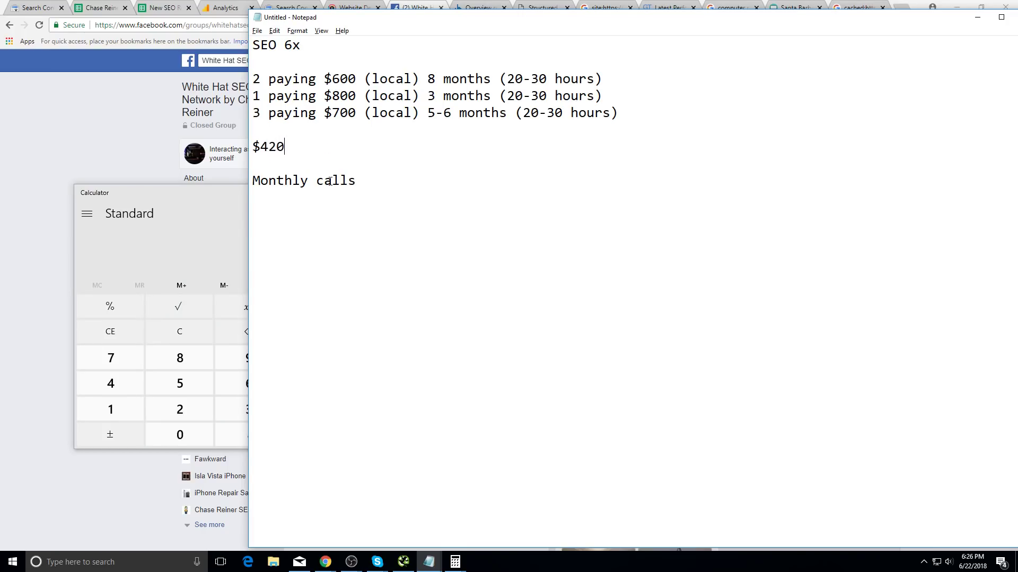
double_click(281, 147)
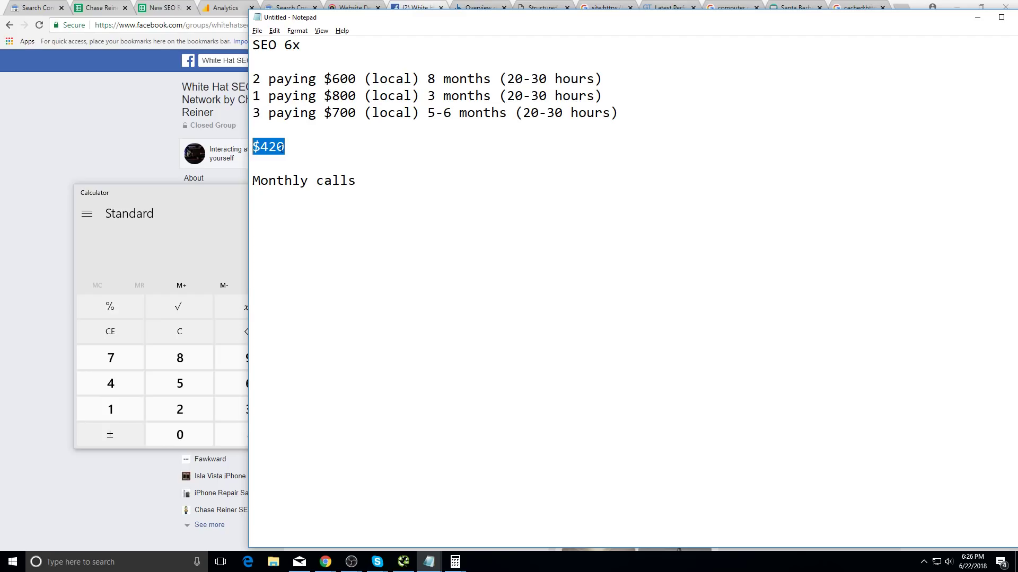
left_click(297, 146)
double_click(301, 154)
left_click(411, 148)
double_click(276, 146)
left_click_drag(325, 147, 184, 131)
key("Left")
key("alt+Tab")
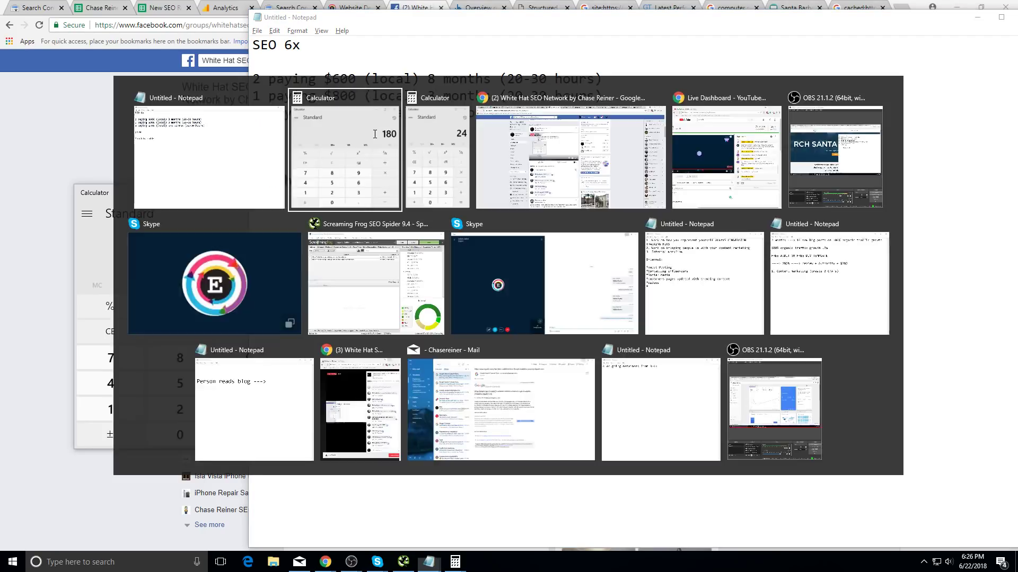
key("alt+Tab")
double_click(476, 147)
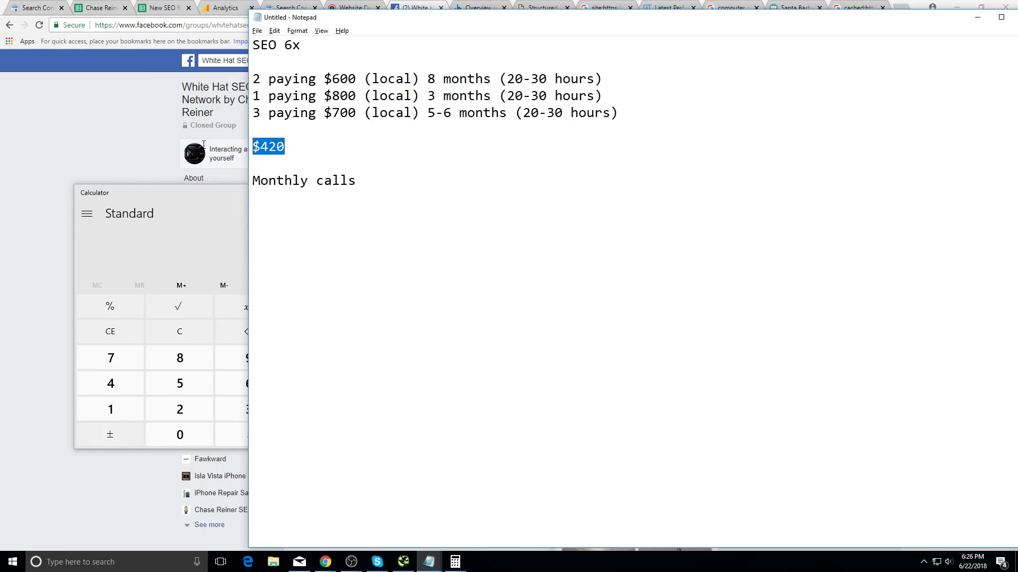
left_click(453, 163)
mouse_move(498, 79)
left_mouse_down()
mouse_move(566, 69)
mouse_move(507, 79)
left_mouse_up()
left_click(567, 71)
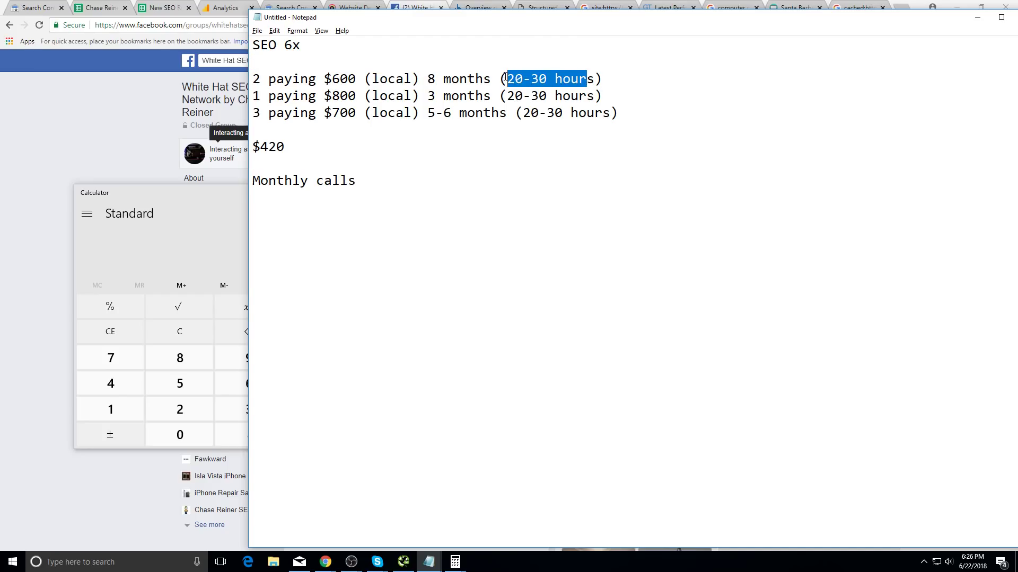
left_click(506, 79)
key("alt+Tab")
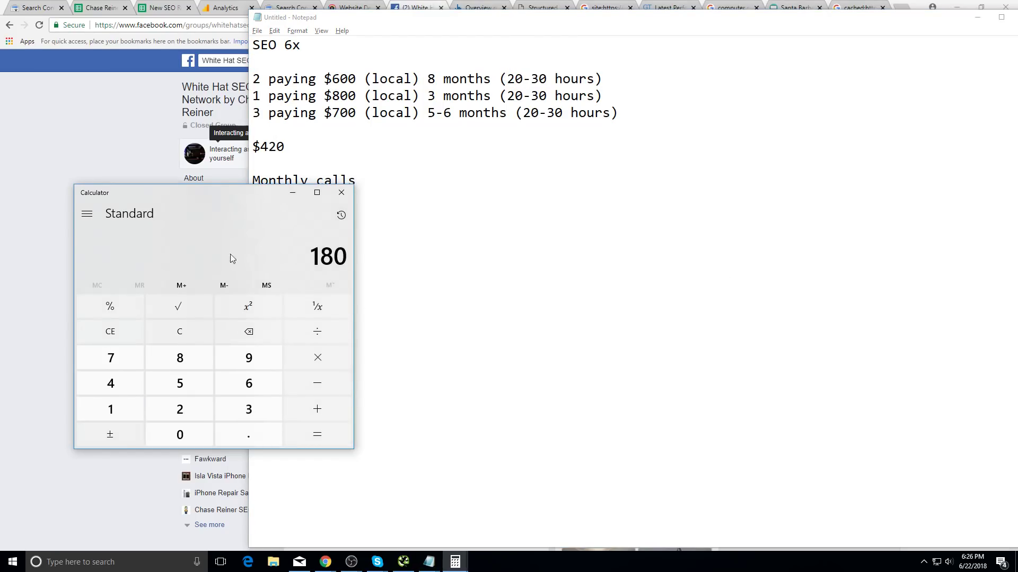
left_click(384, 63)
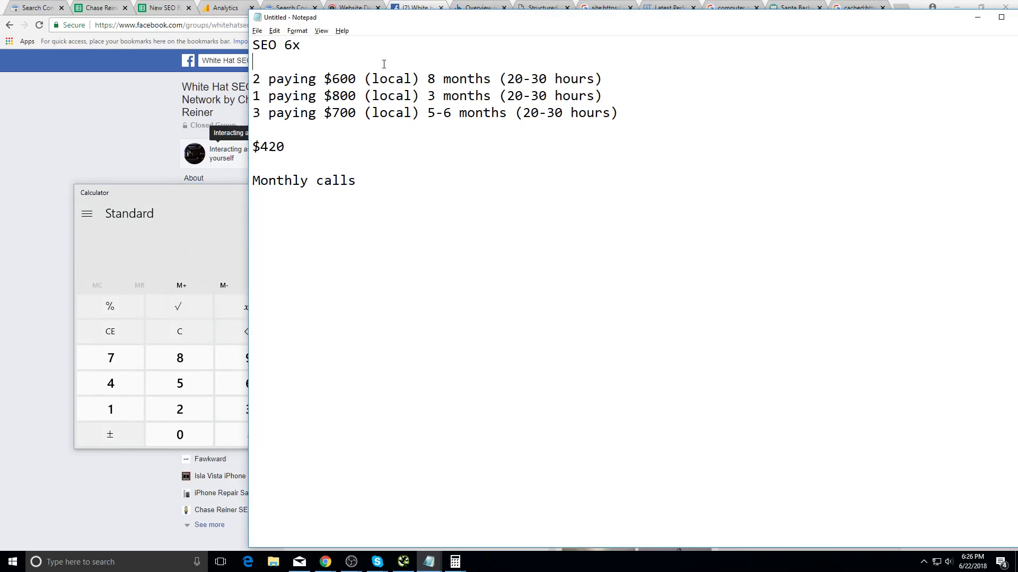
double_click(398, 79)
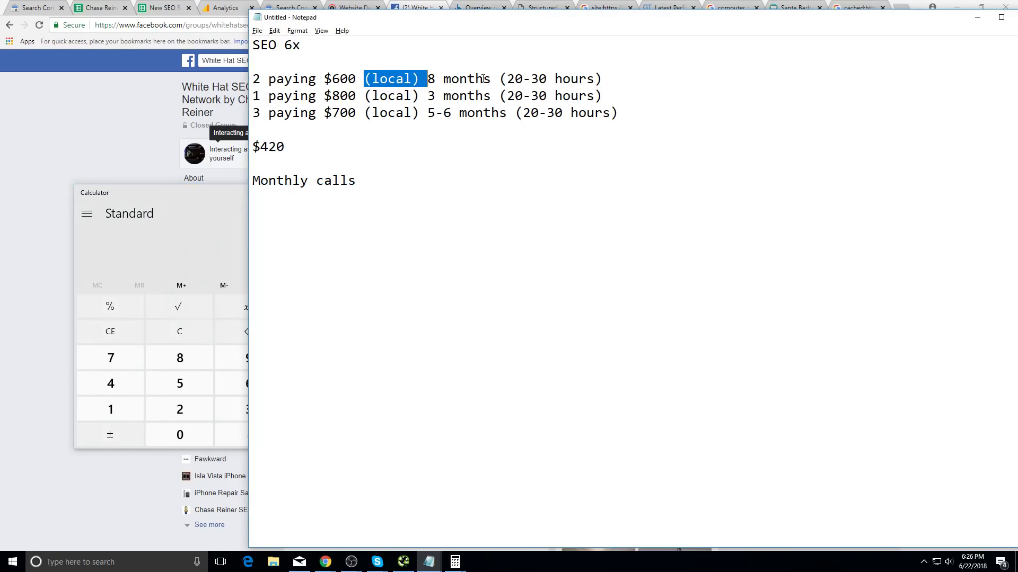
left_click_drag(603, 78, 265, 97)
- Clear the second Calculator window and multiply 3000 by 0.3 to work out the percentage
left_click(230, 252)
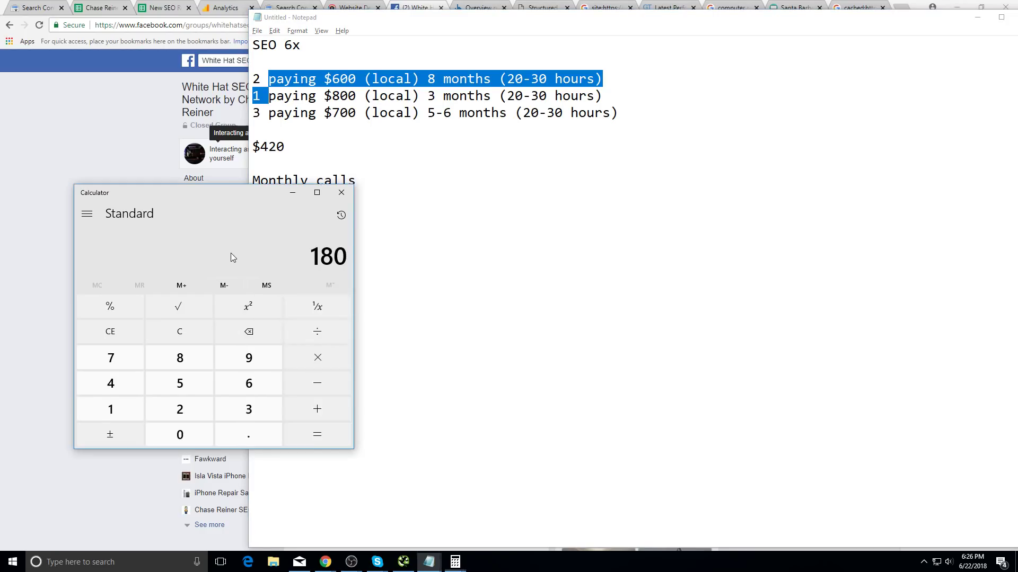
left_click(128, 327)
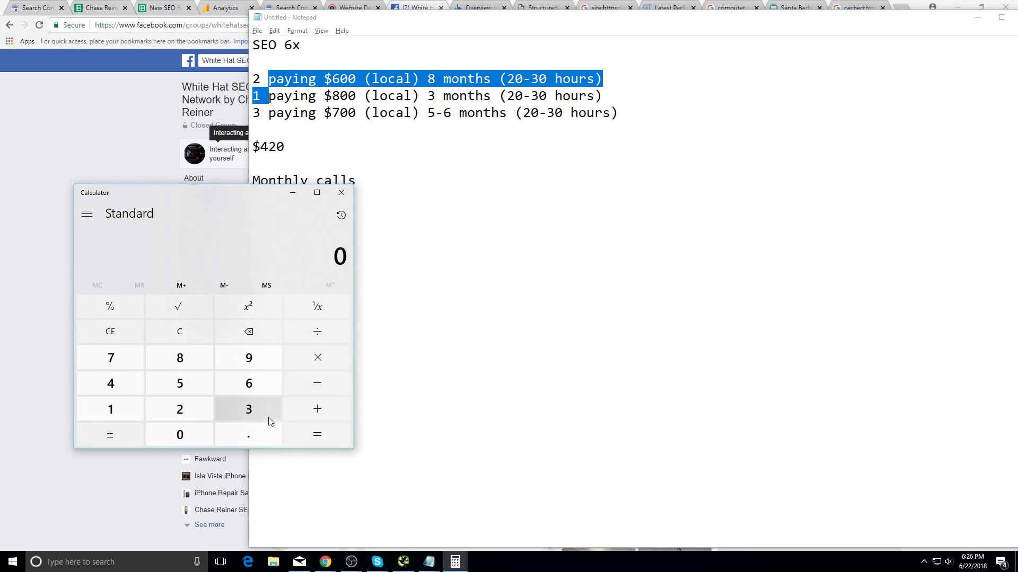
left_click(248, 410)
left_click(193, 443)
double_click(192, 444)
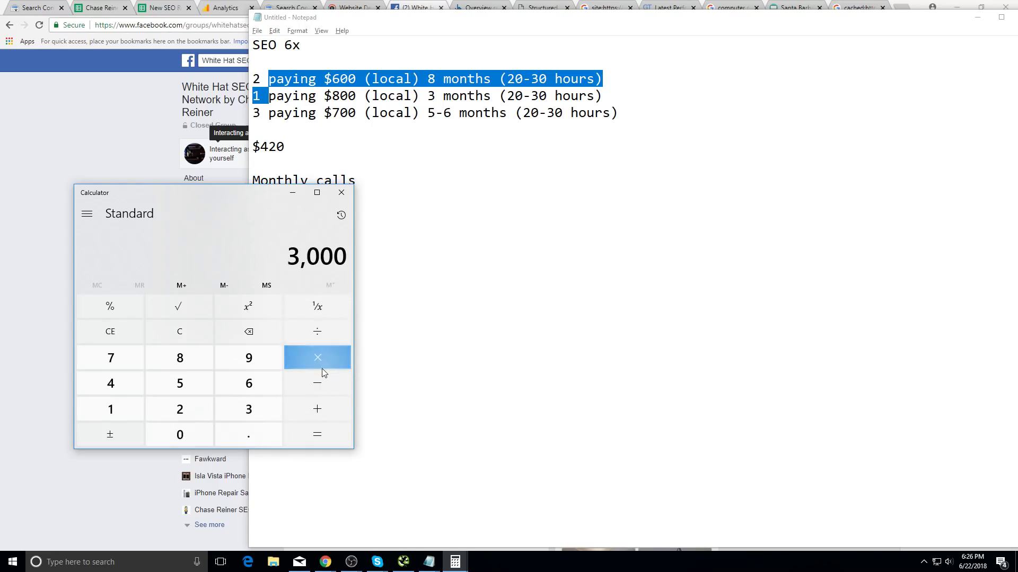
left_click(322, 368)
left_click(234, 436)
left_click(247, 419)
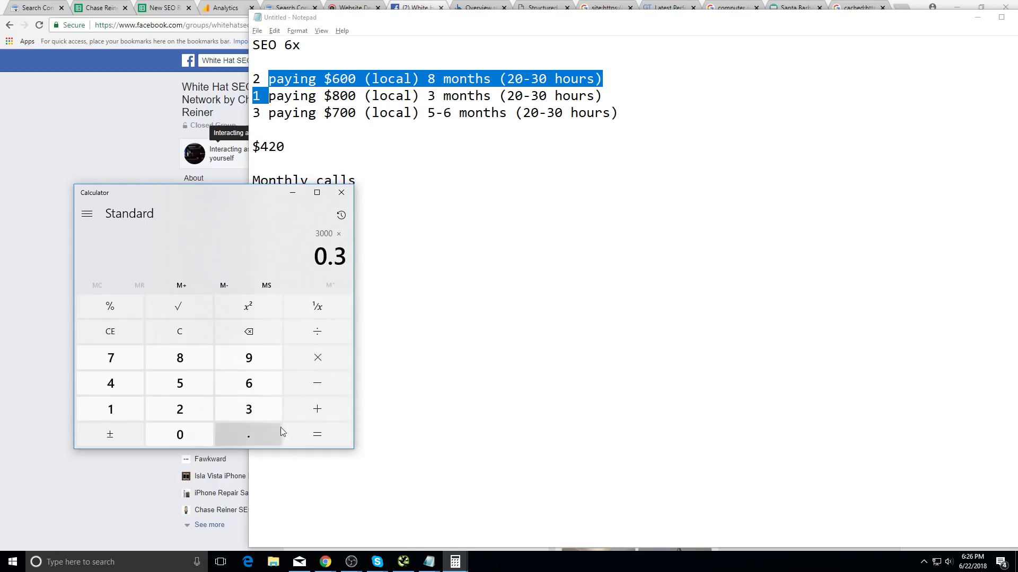
left_click(292, 436)
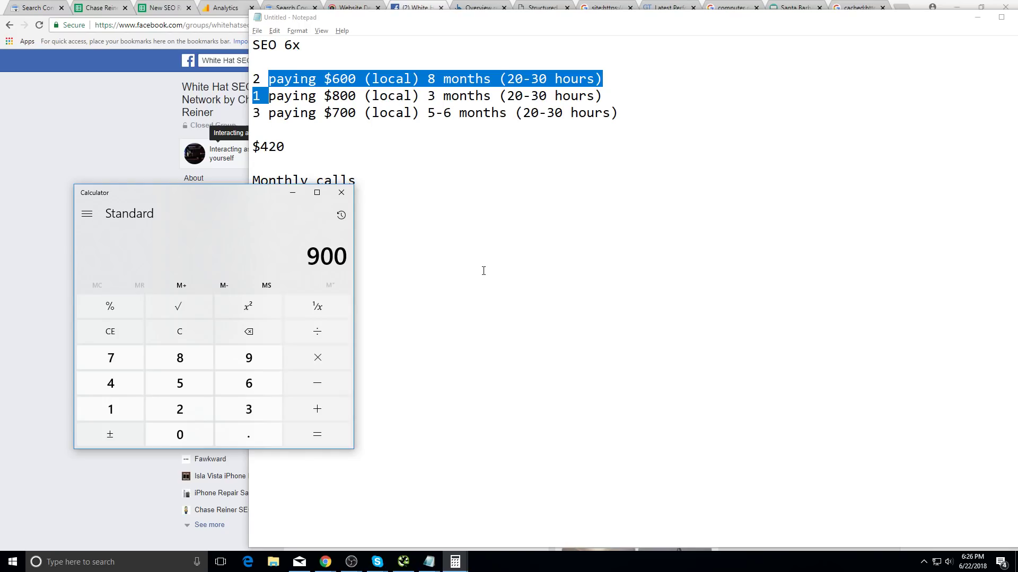
- Clear the Calculator result and enter 2100
left_click(106, 331)
left_click(175, 409)
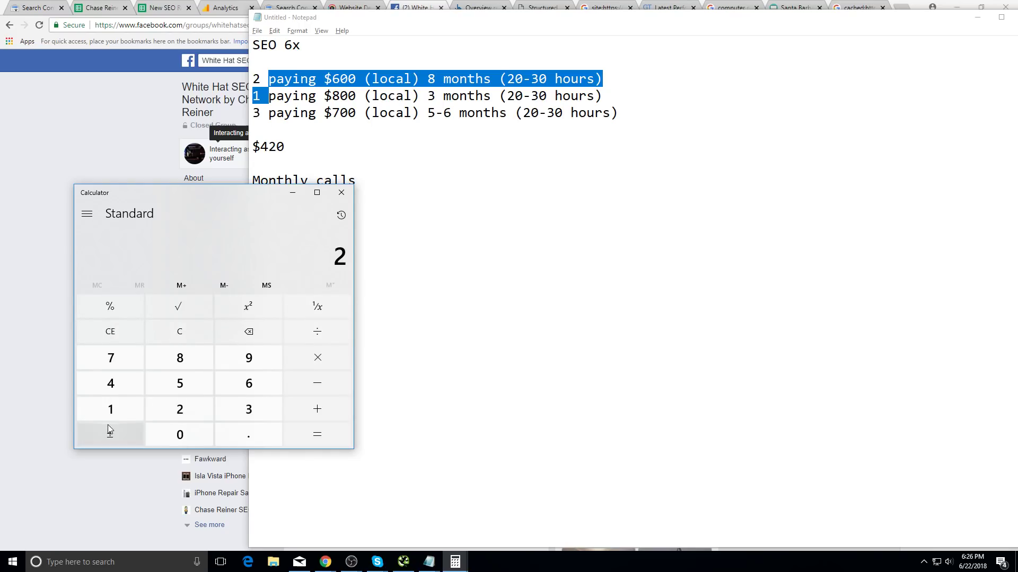
left_click(113, 416)
left_click(149, 431)
left_click(150, 430)
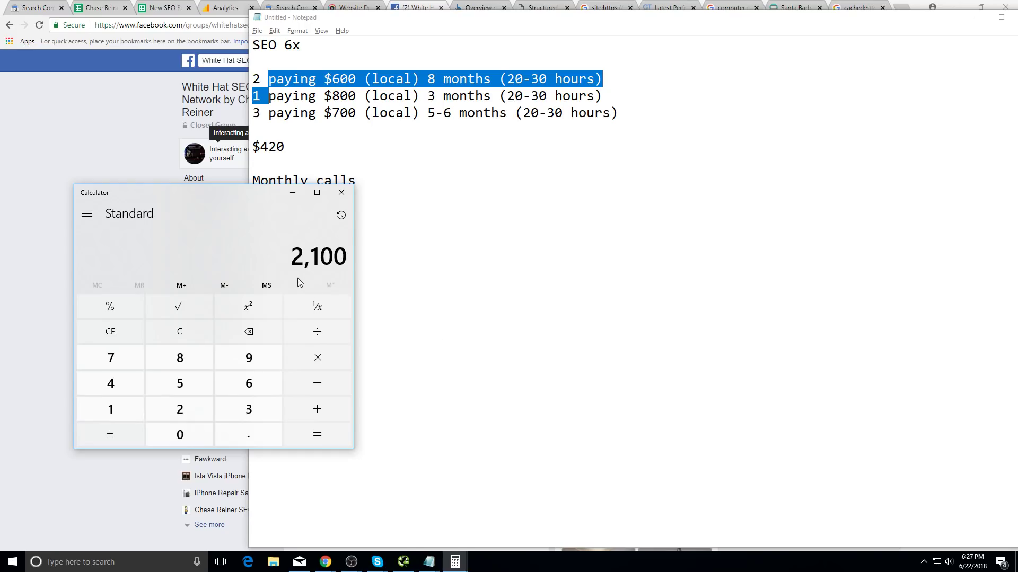
left_click(311, 145)
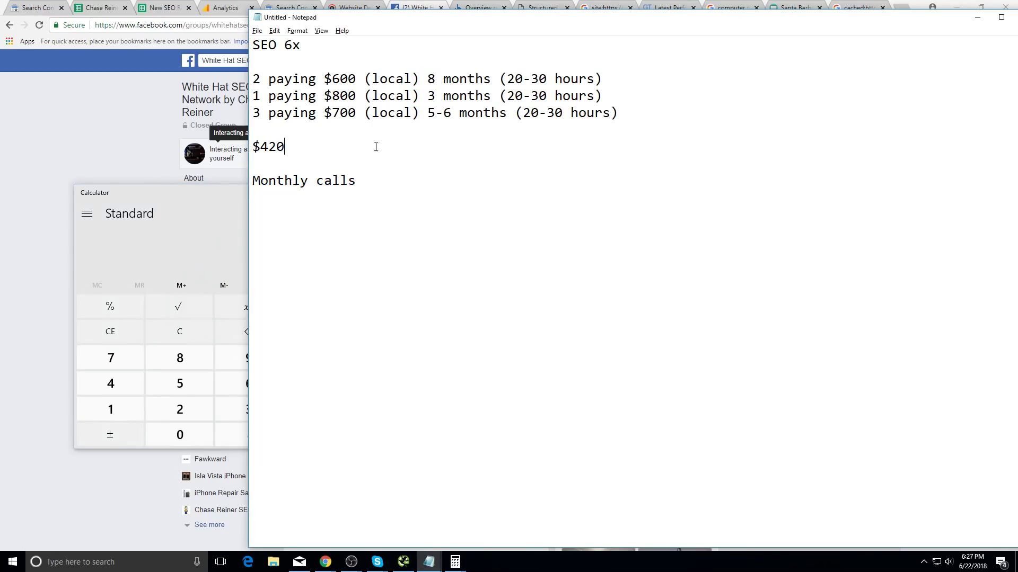
left_click_drag(311, 145, 254, 79)
left_click(562, 100)
left_click_drag(436, 169, 254, 78)
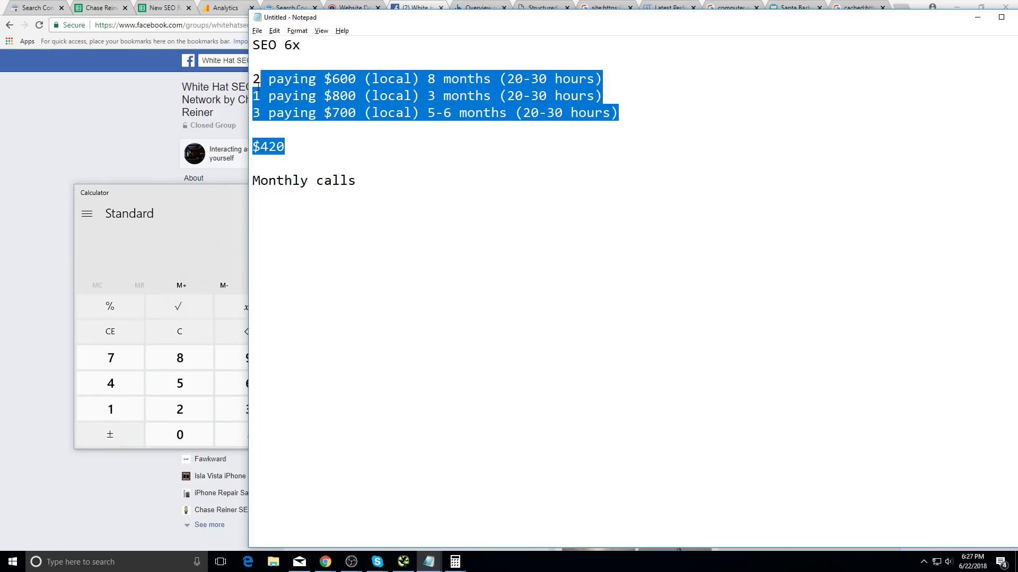
left_click(253, 78)
left_click_drag(352, 181, 254, 78)
left_click(316, 112)
left_click(151, 249)
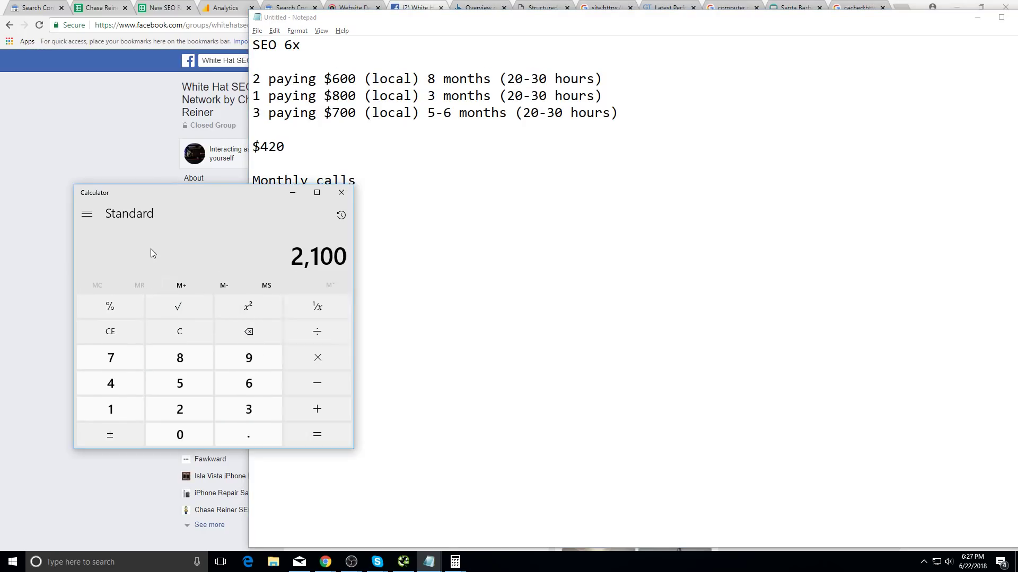
left_click_drag(456, 184, 235, 45)
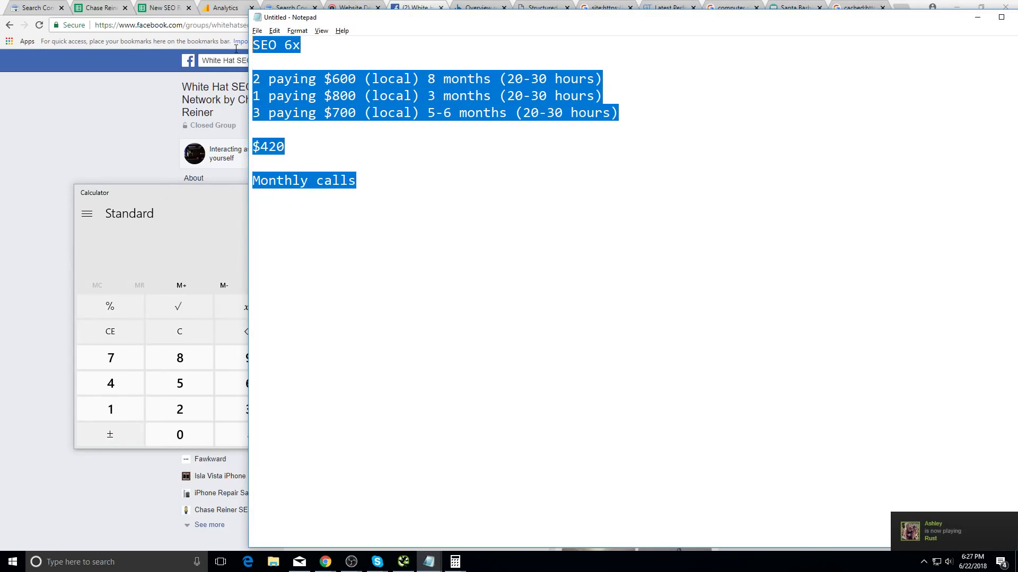
left_click(300, 181)
key("alt+Tab")
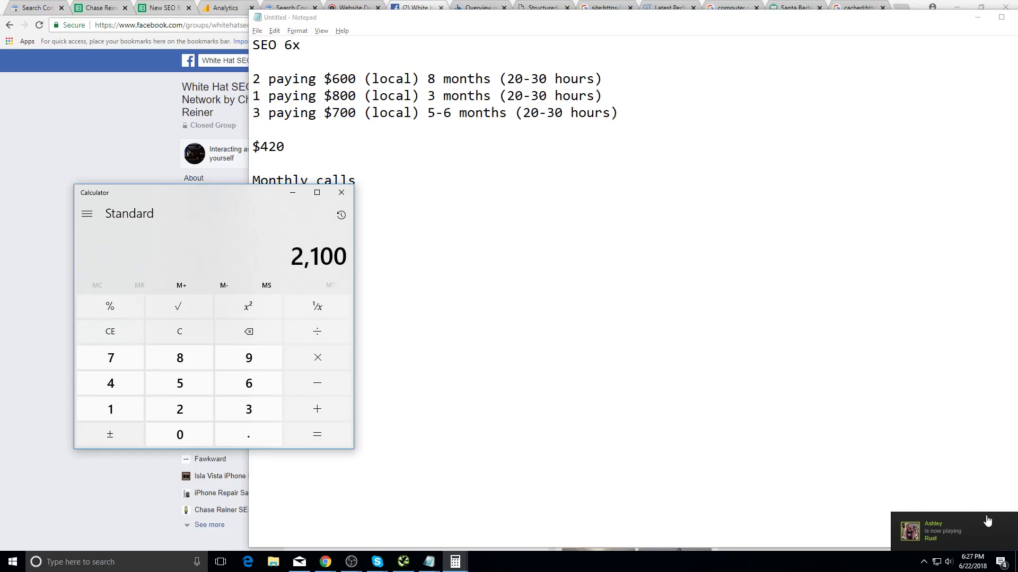
left_click(588, 222)
key("ctrl+a")
left_click(389, 234)
key("ctrl+a")
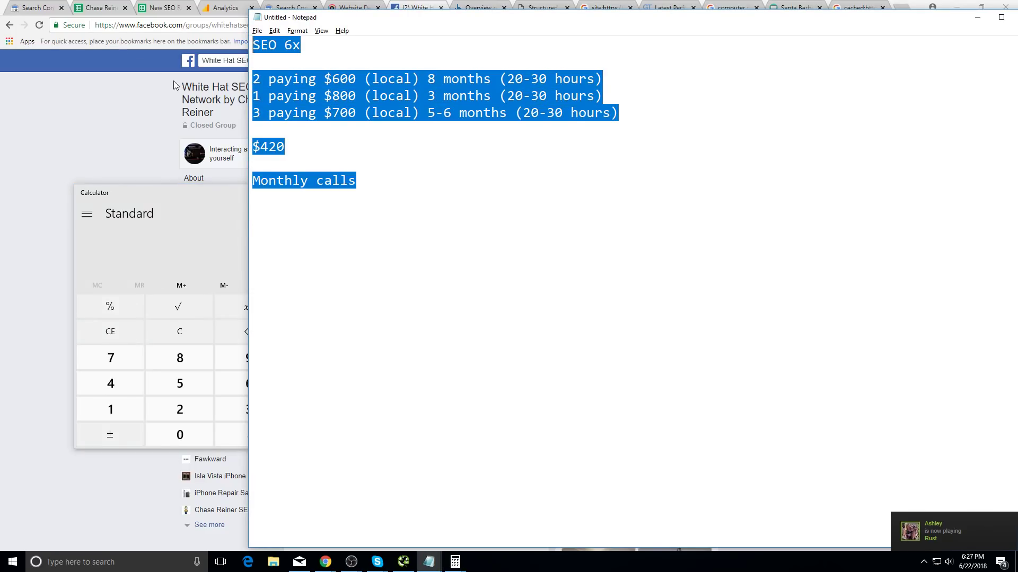
left_click(383, 194)
key("ctrl+a")
left_click(443, 291)
key("ctrl+a")
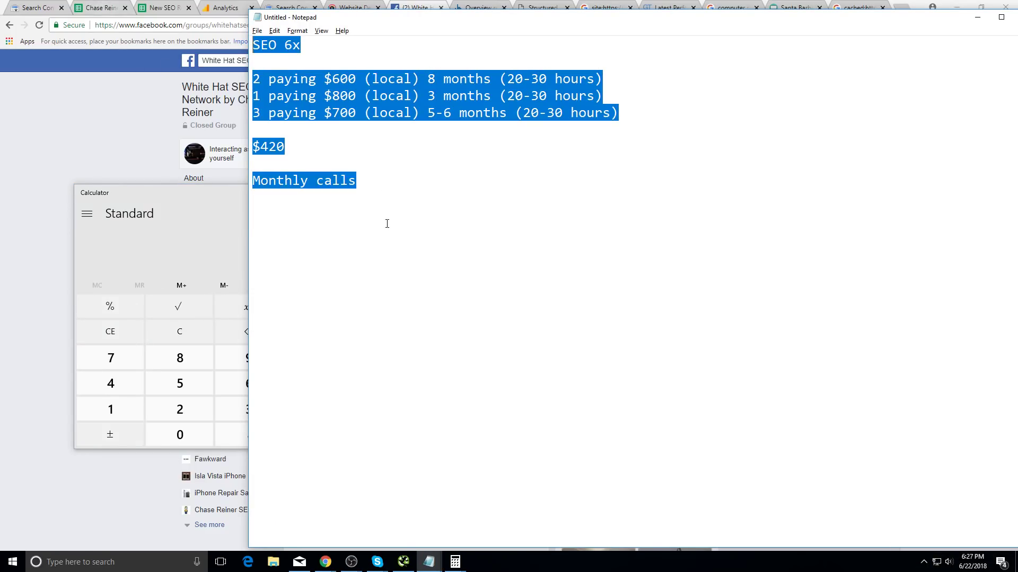
left_click_drag(387, 223, 157, 64)
key("ctrl+a")
left_click(293, 182)
left_click(229, 238)
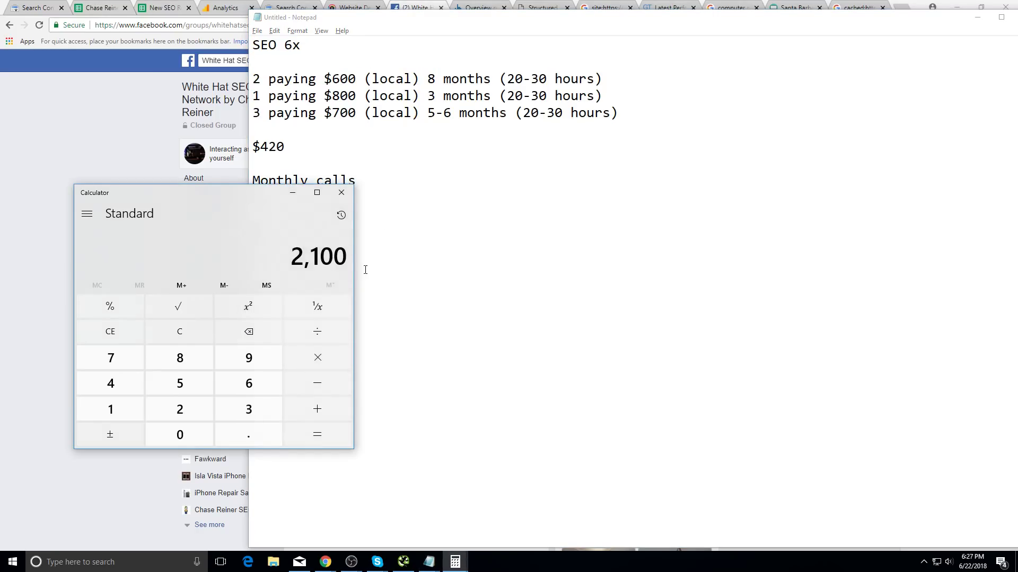
left_click(382, 221)
key("ctrl+a")
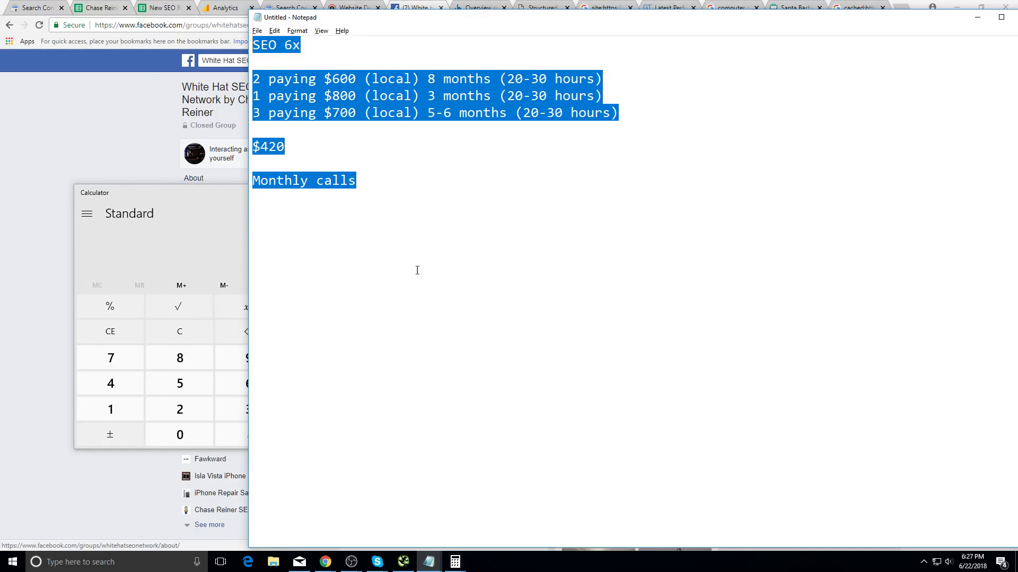
key("alt+Tab")
key("alt+Tab")
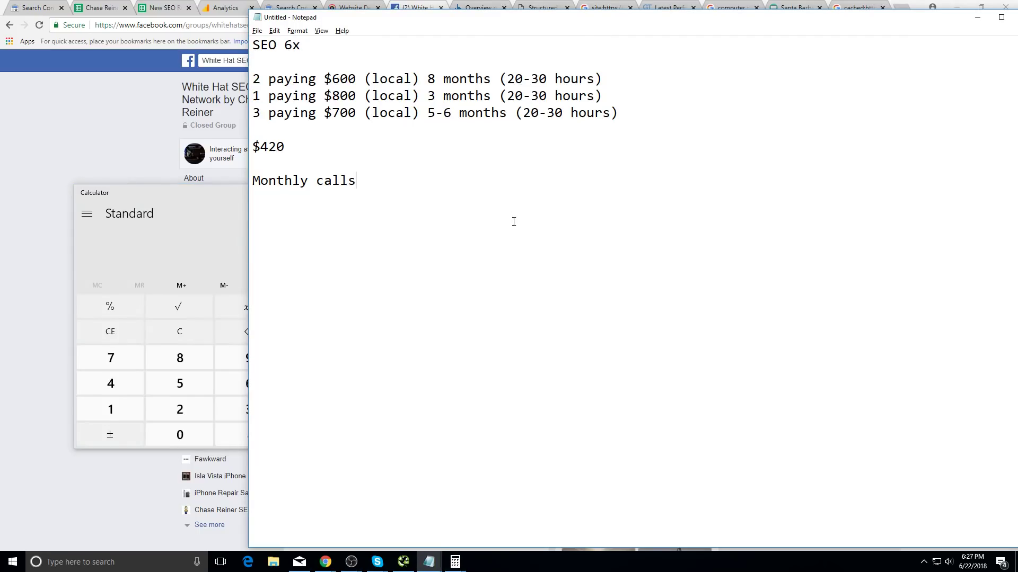
left_click(649, 136)
key("shift+Up")
key("shift+Up")
key("shift+Up")
key("shift+Up")
key("shift+Up")
key("Right")
key("shift+Up")
key("shift+Up")
key("shift+Up")
key("shift+Up")
key("shift+Up")
key("Right")
key("shift+Up")
key("shift+Up")
key("shift+Up")
key("shift+Up")
key("shift+Up")
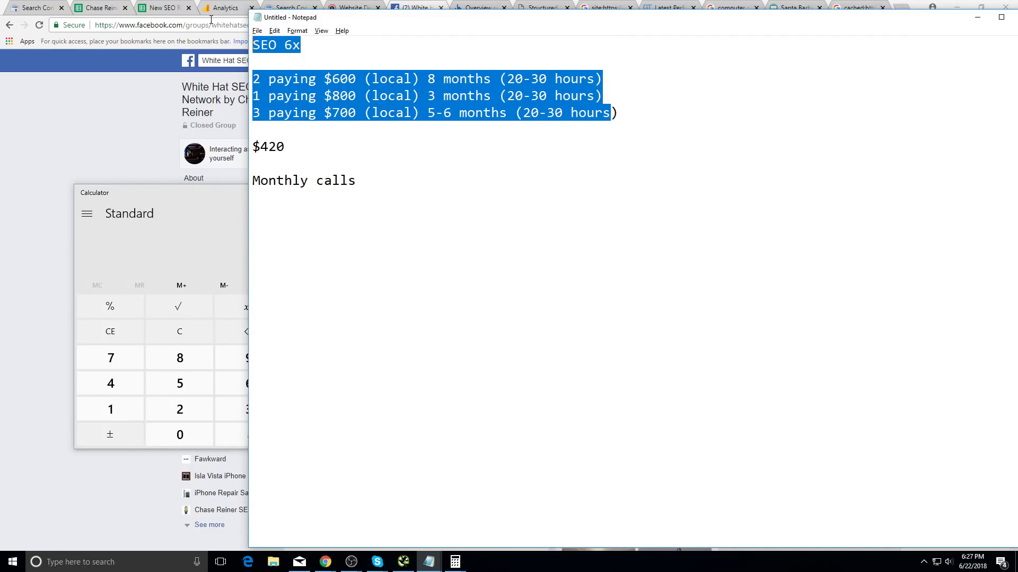
key("Right")
key("shift+Up")
key("shift+Up")
key("shift+Up")
key("shift+Up")
key("shift+Up")
key("Right")
key("alt+Tab")
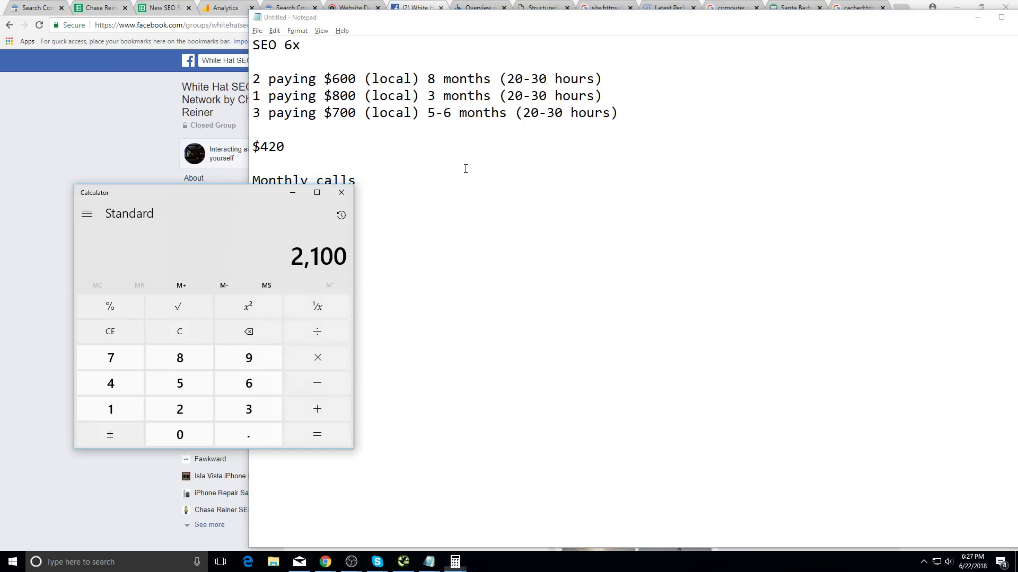
key("alt+Tab")
key("alt+Tab")
key("alt+Tab")
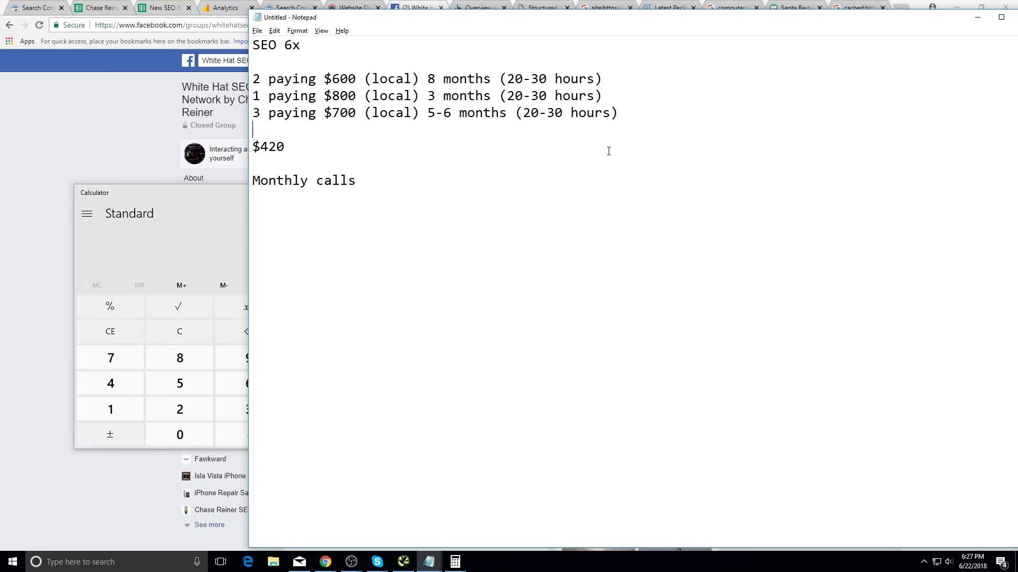
left_click_drag(609, 152, 193, 42)
left_click(439, 191)
key("shift+Up")
key("shift+Up")
key("shift+Up")
key("shift+Up")
key("shift+Up")
key("shift+Up")
key("shift+Up")
left_click(325, 130)
left_click_drag(644, 124, 249, 45)
key("alt+Tab")
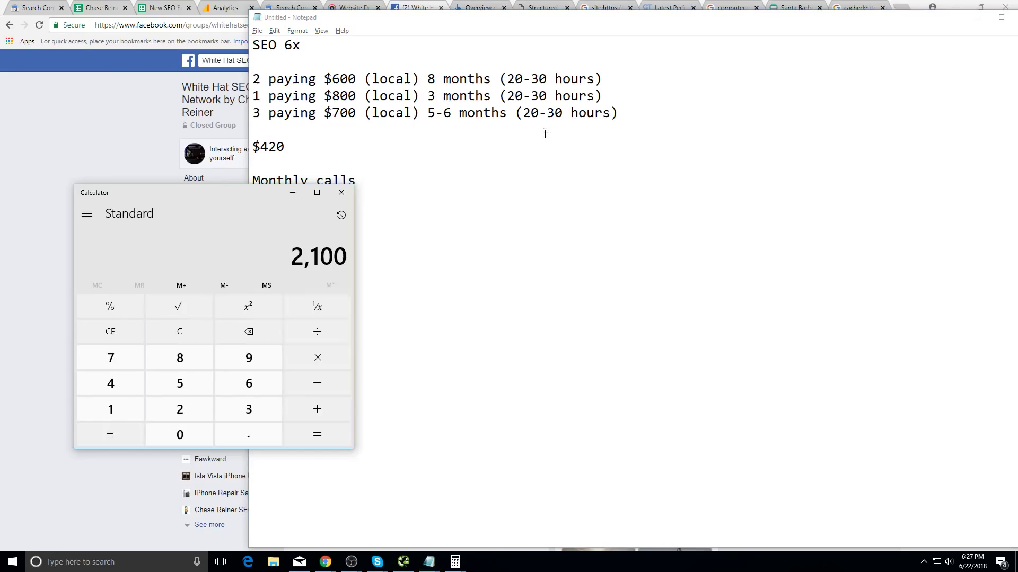
left_click(406, 207)
key("ctrl+a")
left_click(509, 175)
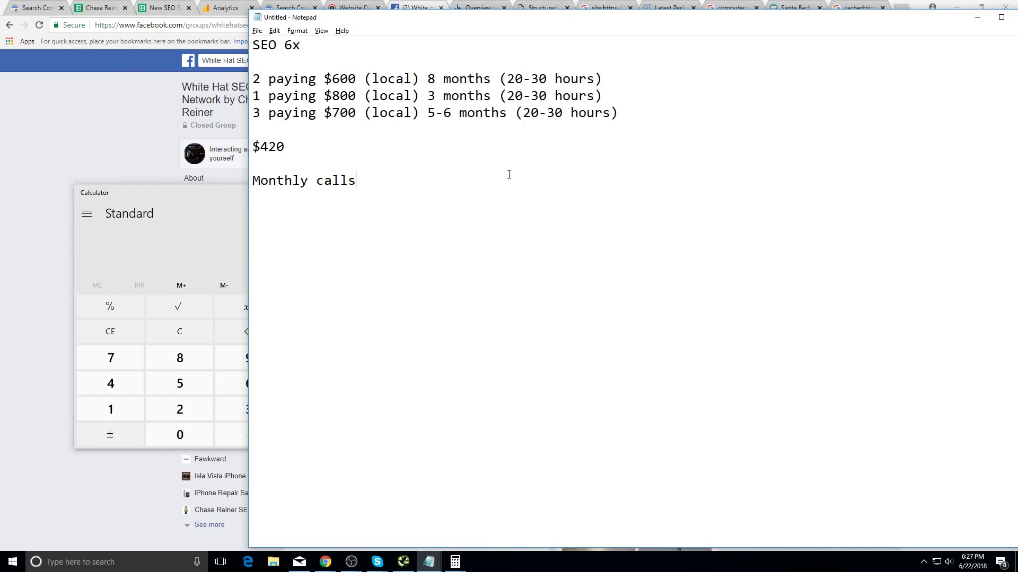
key("shift+Up")
key("shift+Up")
key("shift+Up")
- Switch to the Facebook group in Chrome, view its live video, and return to the Notepad notes
left_click(157, 109)
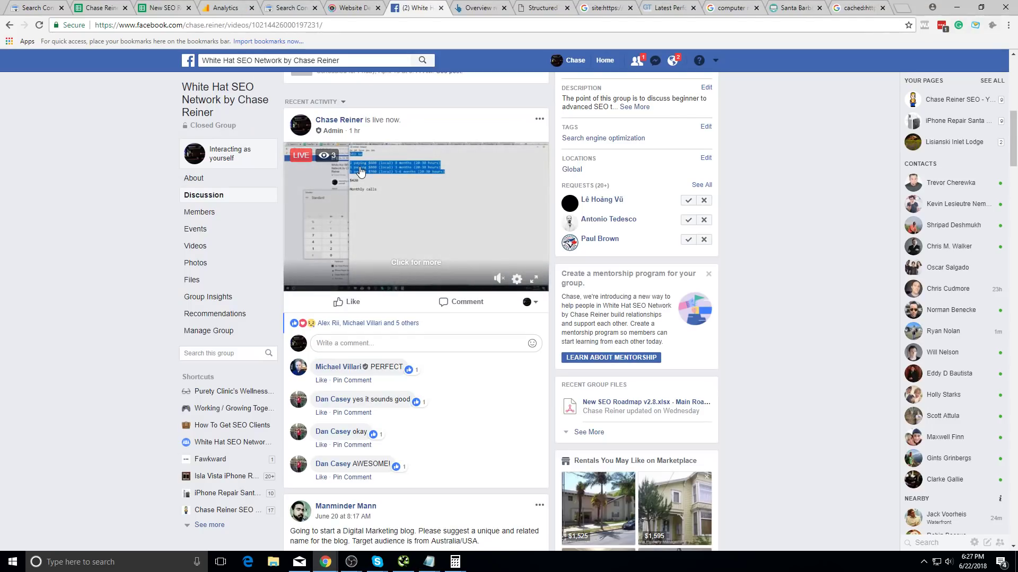
left_click(417, 184)
key("alt+Tab")
left_click(129, 221)
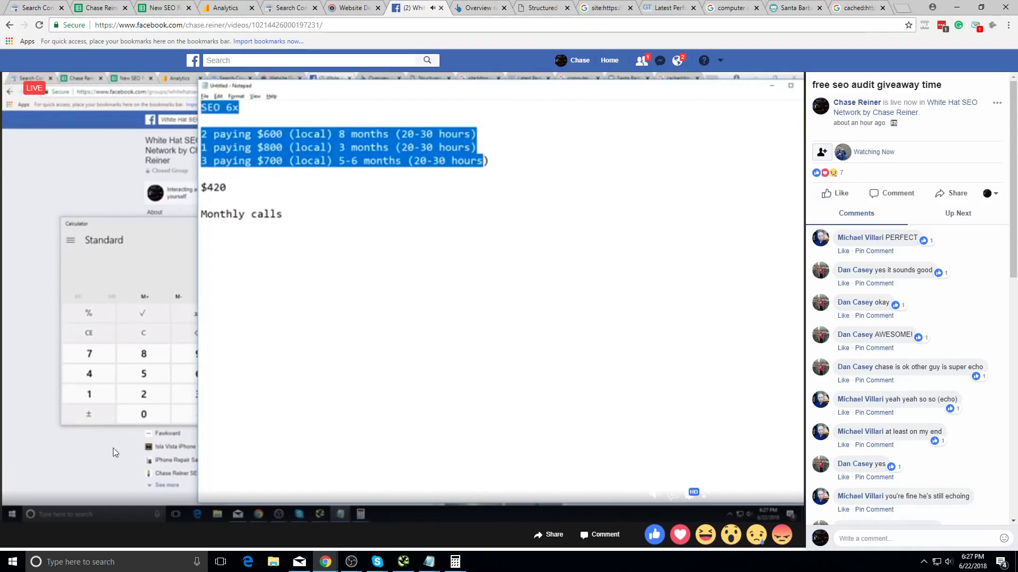
key("alt+Tab")
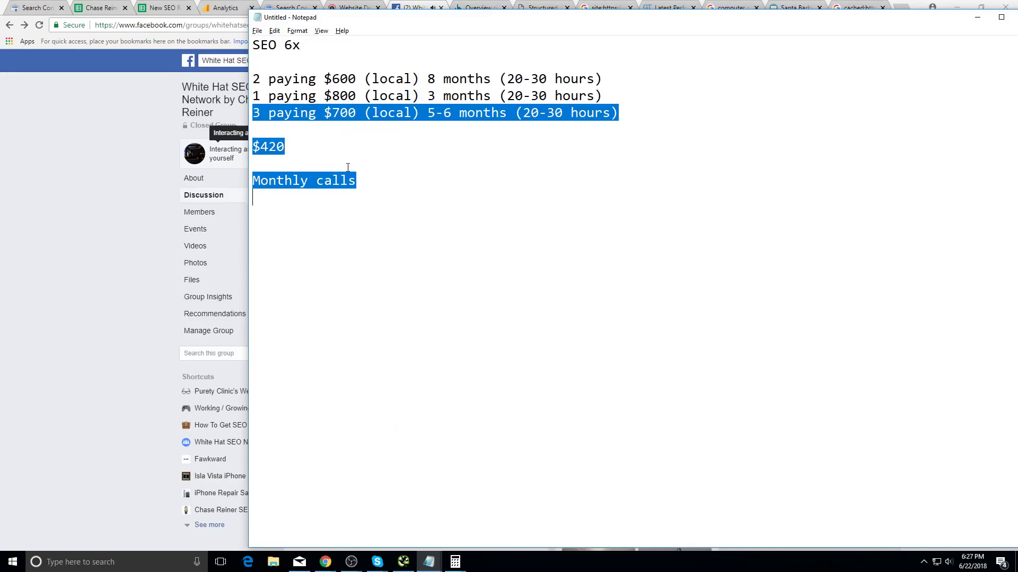
left_click(423, 188)
key("ctrl+a")
left_click(342, 420)
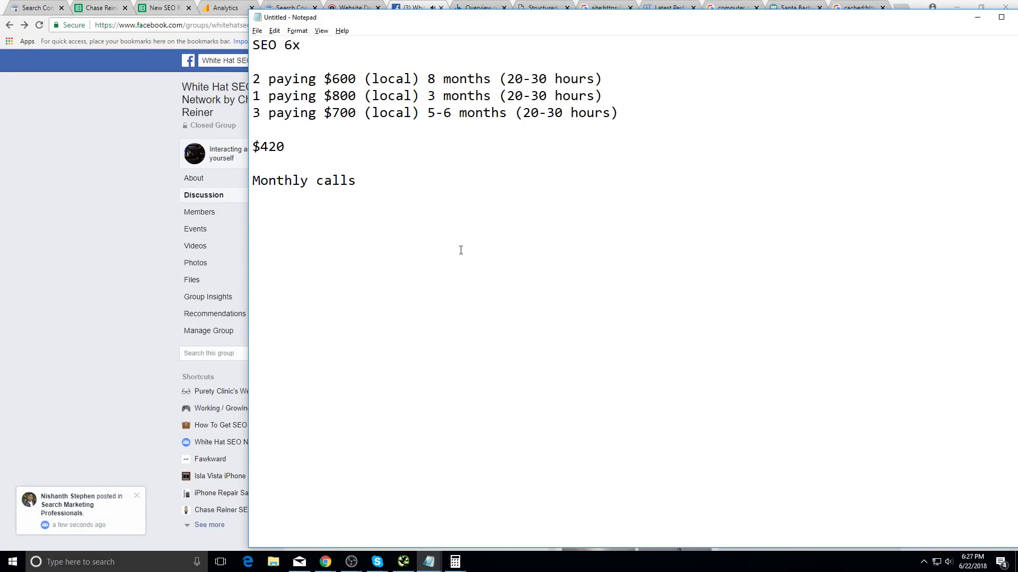
left_click_drag(460, 250, 207, 72)
left_click_drag(411, 198, 183, 42)
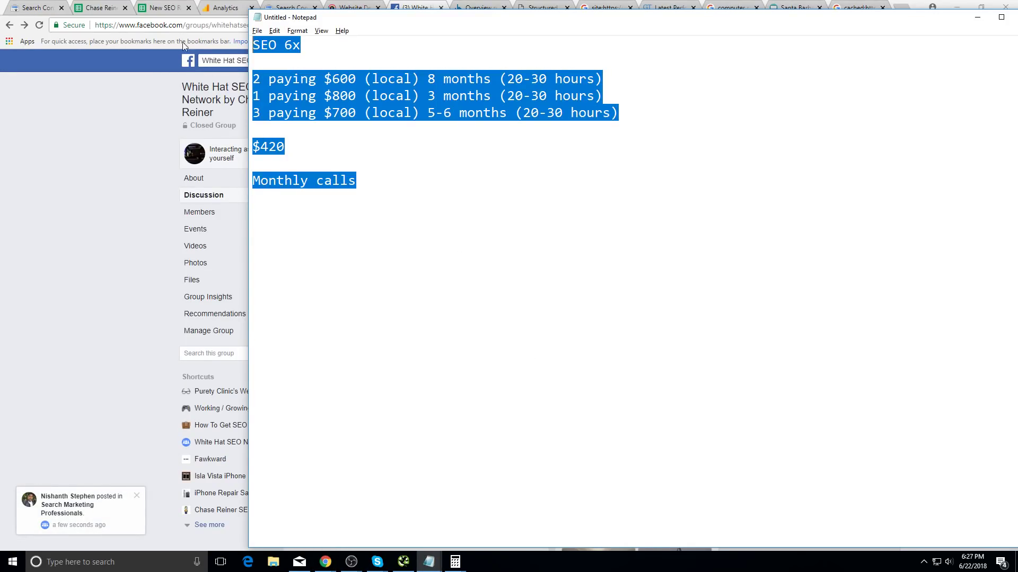
left_click(349, 172)
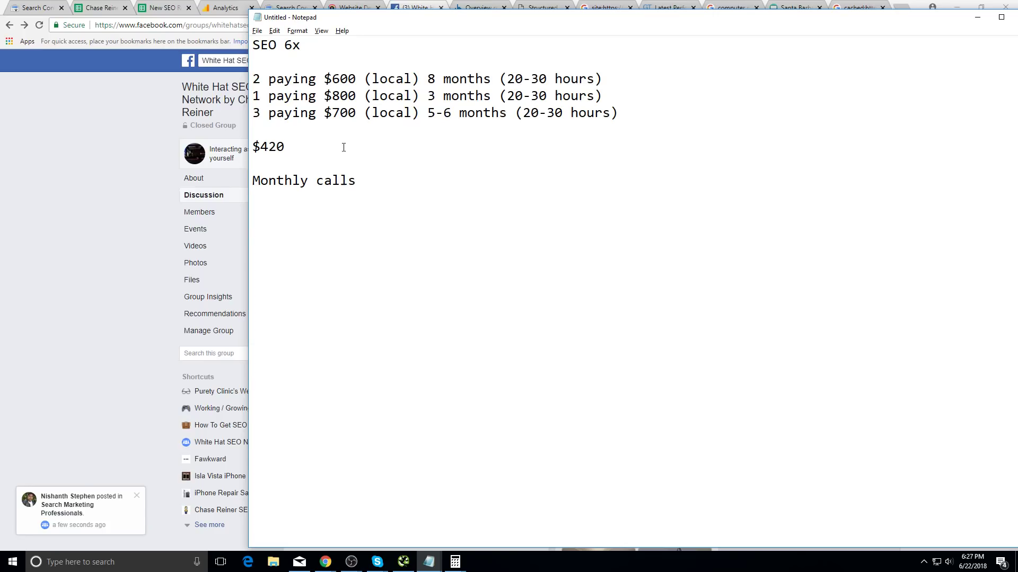
left_click_drag(344, 148, 254, 45)
left_click(392, 193)
key("ctrl+a")
left_click(418, 224)
left_click_drag(418, 224, 238, 98)
- Take the Facebook group tab in Chrome back to the previous search results page and return to the Notepad notes
left_click(239, 106)
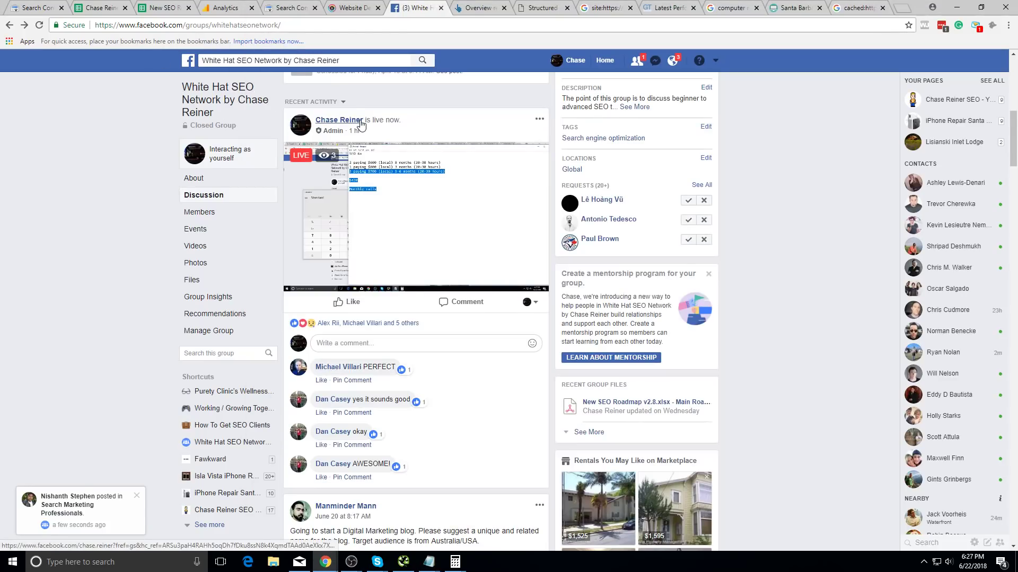
left_click(10, 25)
key("alt+Tab")
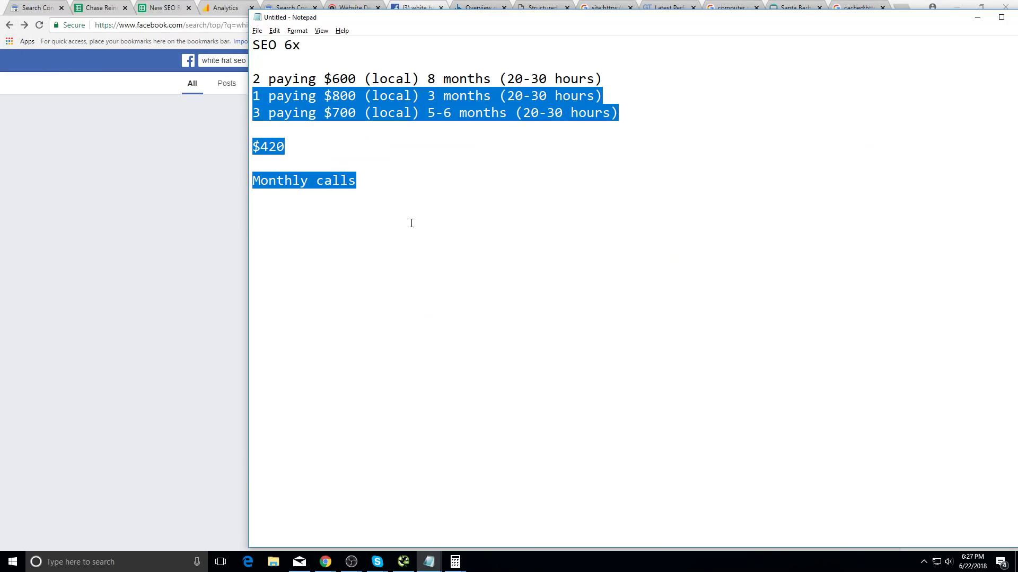
left_click_drag(411, 224, 254, 46)
left_click(380, 189)
key("ctrl+a")
left_click(422, 165)
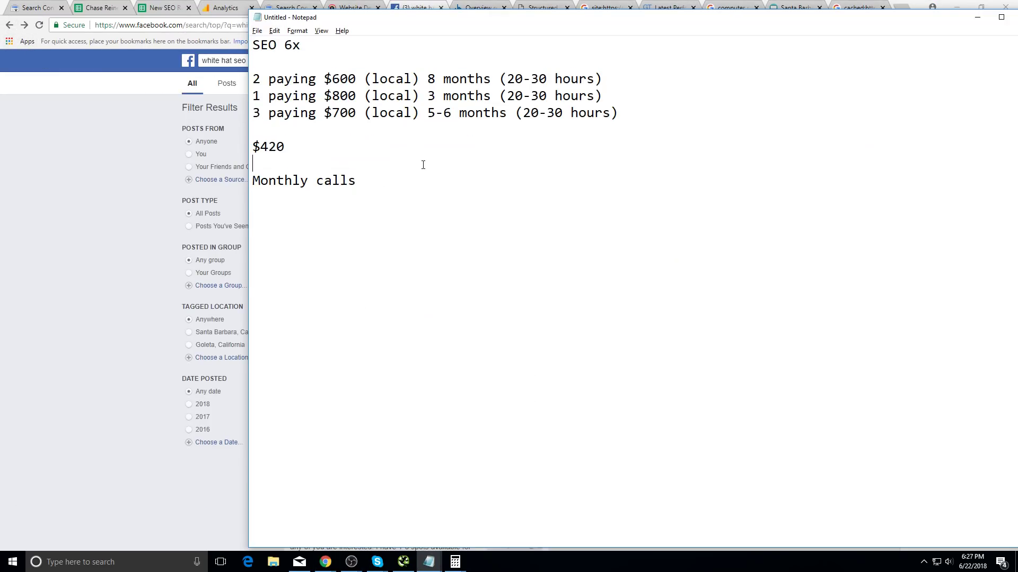
left_click_drag(363, 80, 299, 79)
left_click(316, 79)
- Switch to the cached-page search results in Chrome, open the Google home page from there, and return to the Notepad notes
key("alt+Tab")
left_click(847, 8)
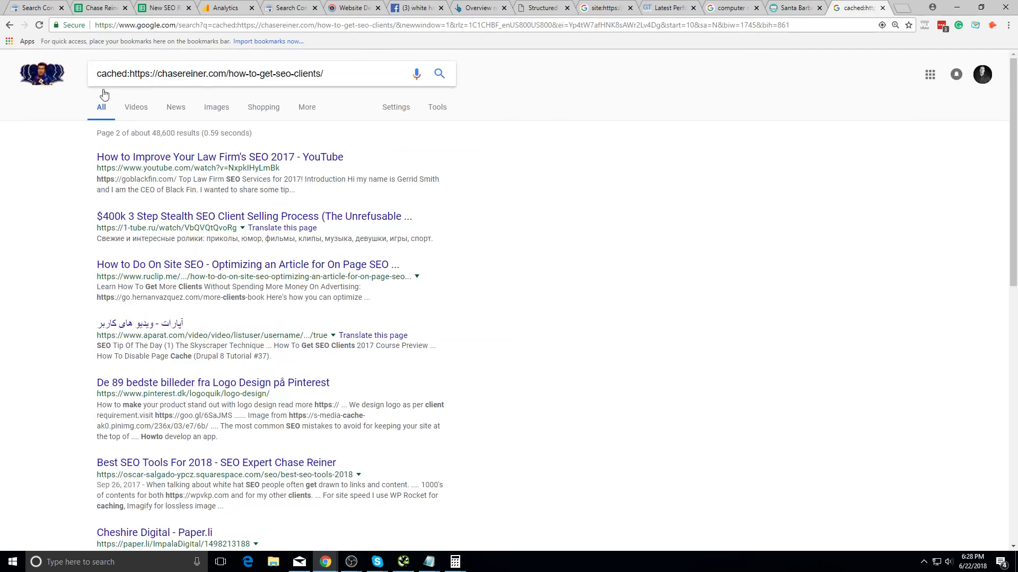
left_click(42, 75)
key("alt+Tab")
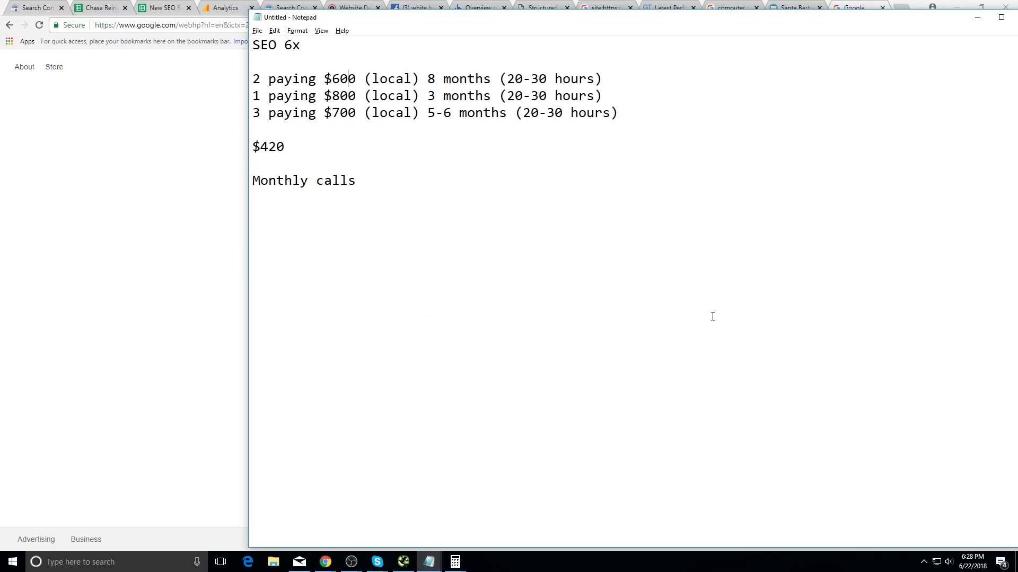
left_click(9, 25)
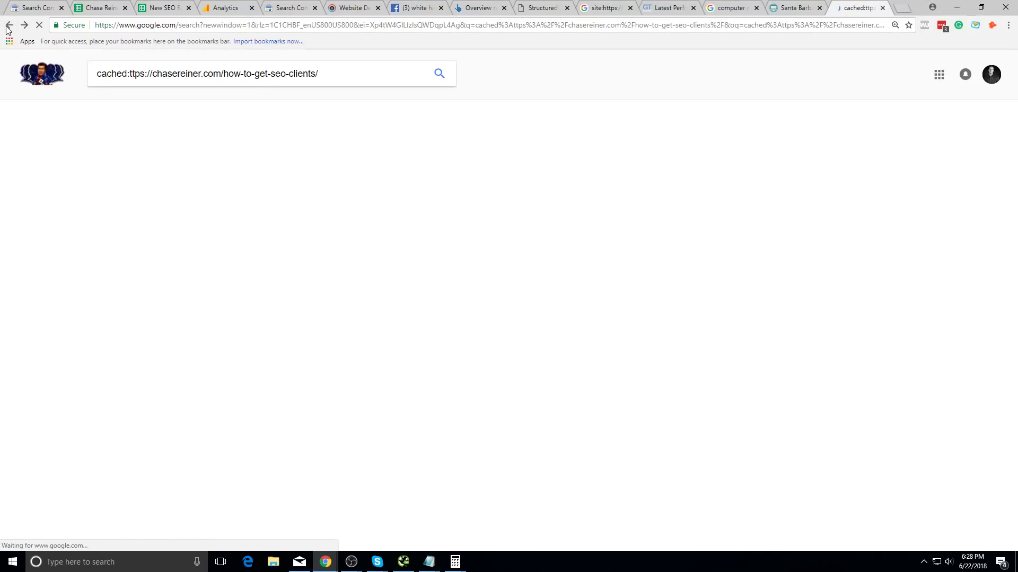
key("alt+Tab")
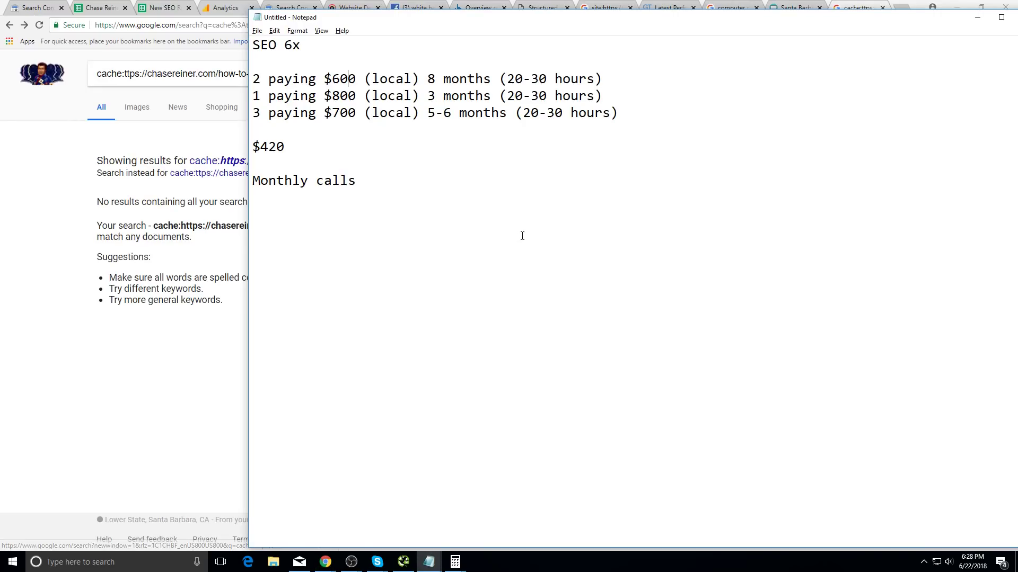
key("alt+Tab")
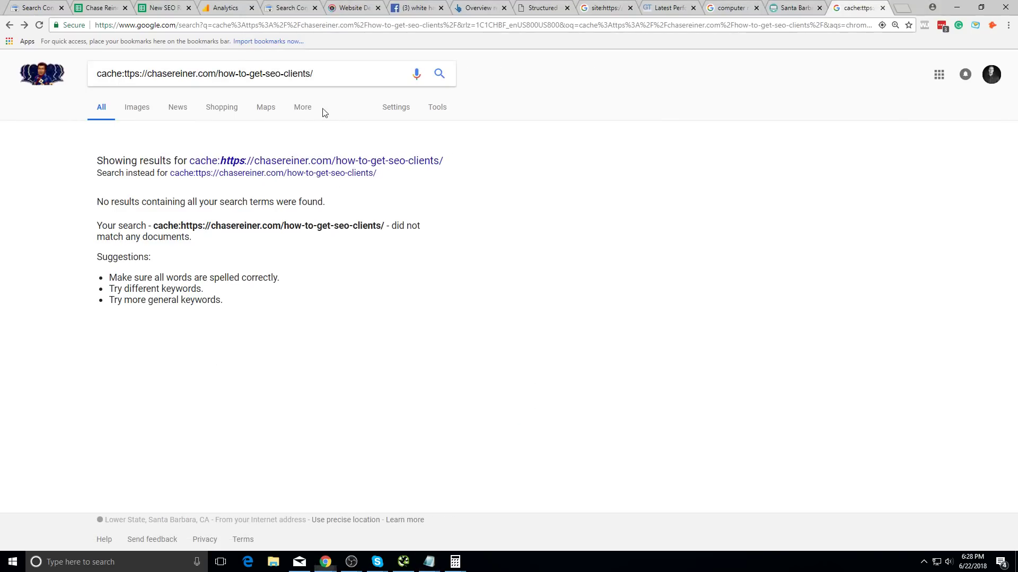
left_click(48, 85)
key("alt+Tab")
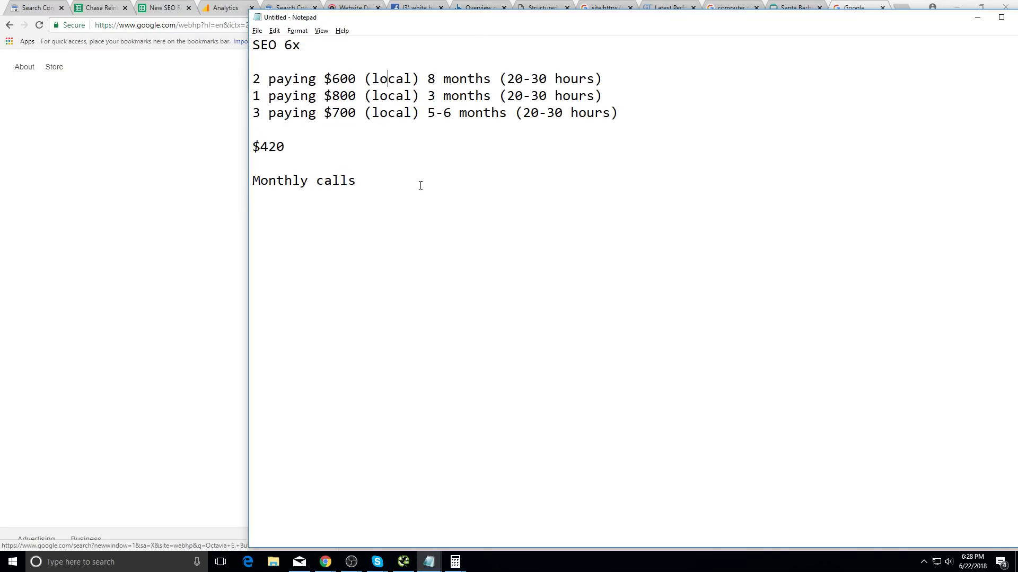
key("Tab")
key("Tab")
key("alt")
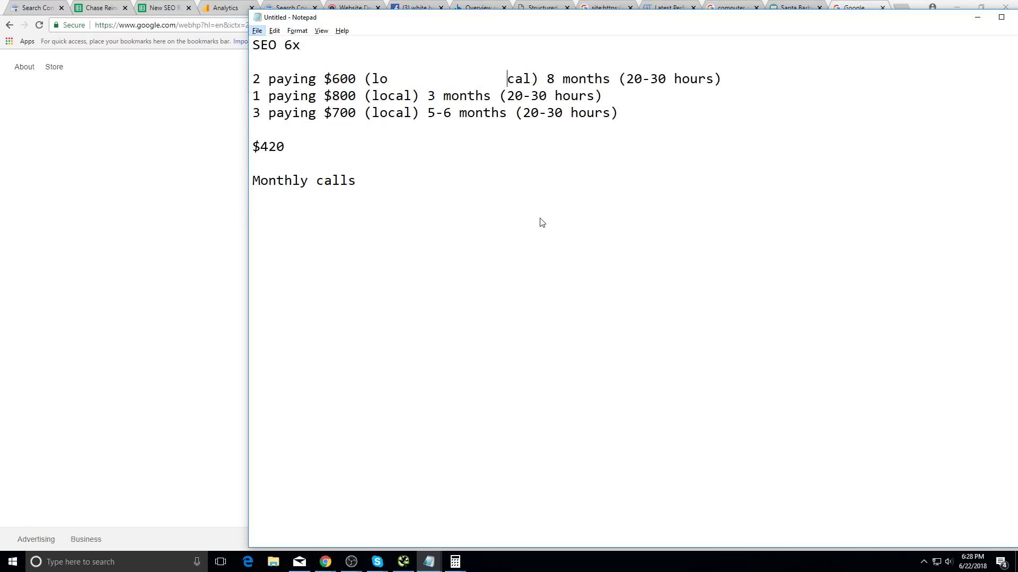
key("Escape")
key("BackSpace")
key("BackSpace")
- View the search results behind the Google doodle in Chrome, go back to the home page, and return to the Notepad notes
left_click(127, 225)
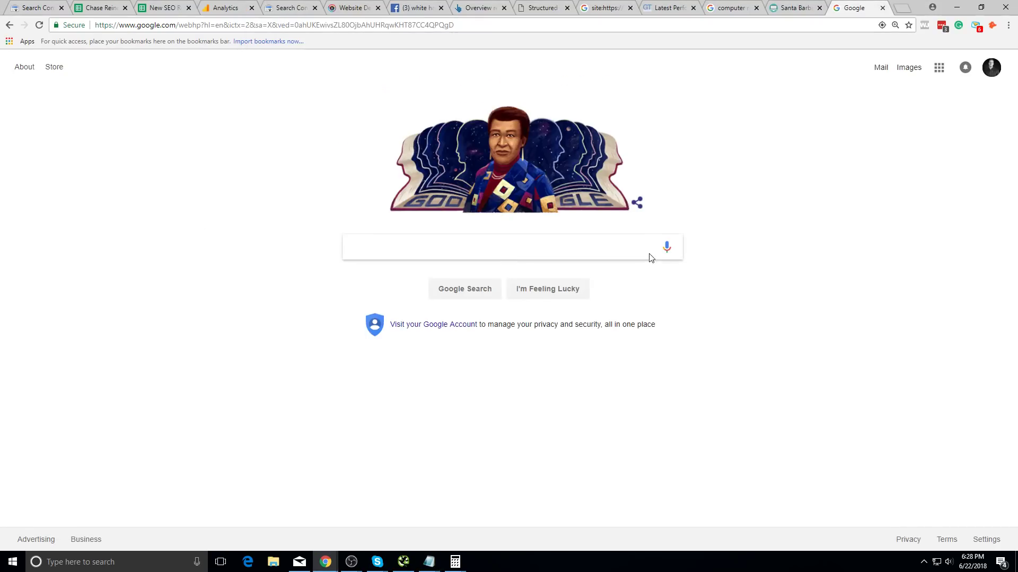
left_click(634, 182)
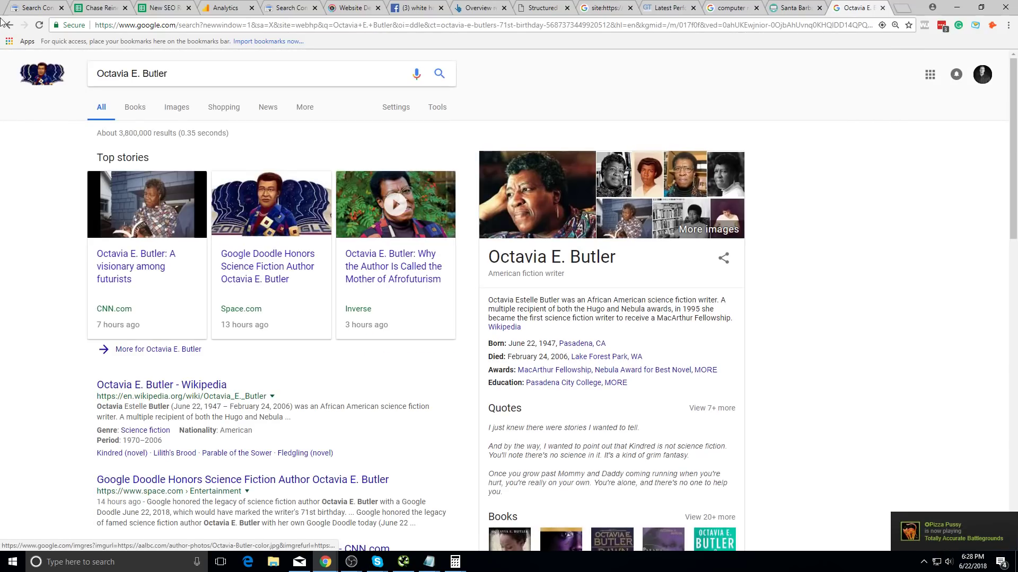
left_click(11, 25)
key("alt+Tab")
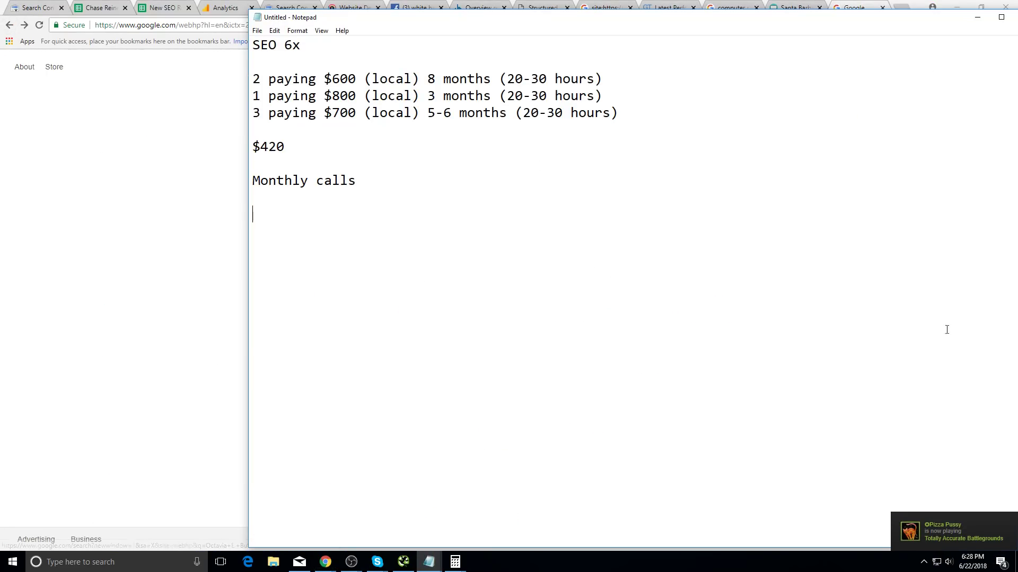
- Go over the $600, $700 and $800 client payment amounts in the Notepad notes
left_click_drag(527, 164, 254, 62)
left_click(523, 177)
left_click(428, 147)
left_click_drag(357, 118, 362, 94)
left_click(325, 78)
left_click(330, 76)
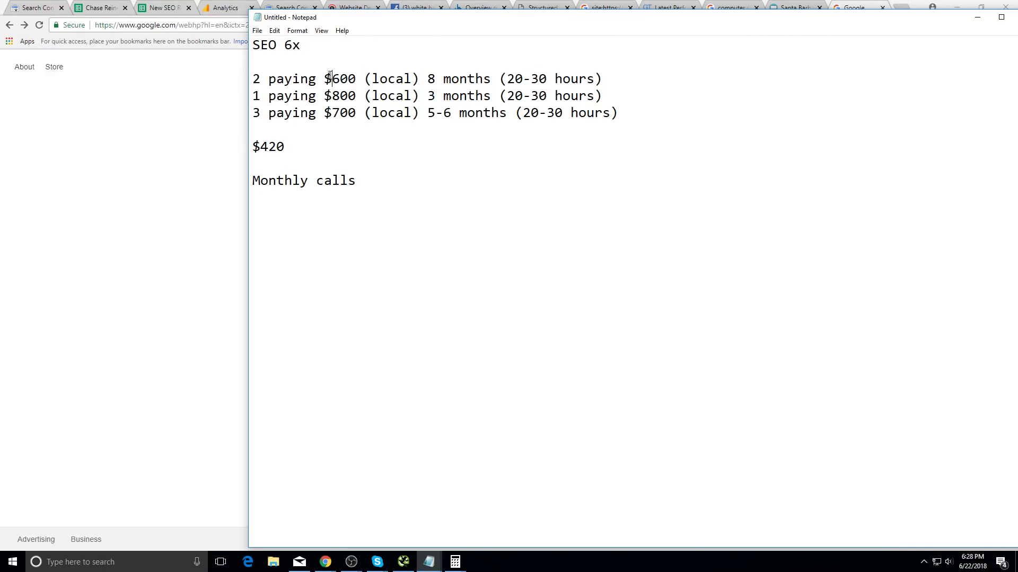
double_click(339, 113)
left_click(374, 158)
left_click_drag(487, 141, 321, 113)
left_click(321, 109)
left_click_drag(444, 113, 341, 96)
left_click(340, 96)
- Switch to the New SEO Roadmap v2.8.xlsx spreadsheet in Chrome and move its browser tab after Analytics
left_click(200, 193)
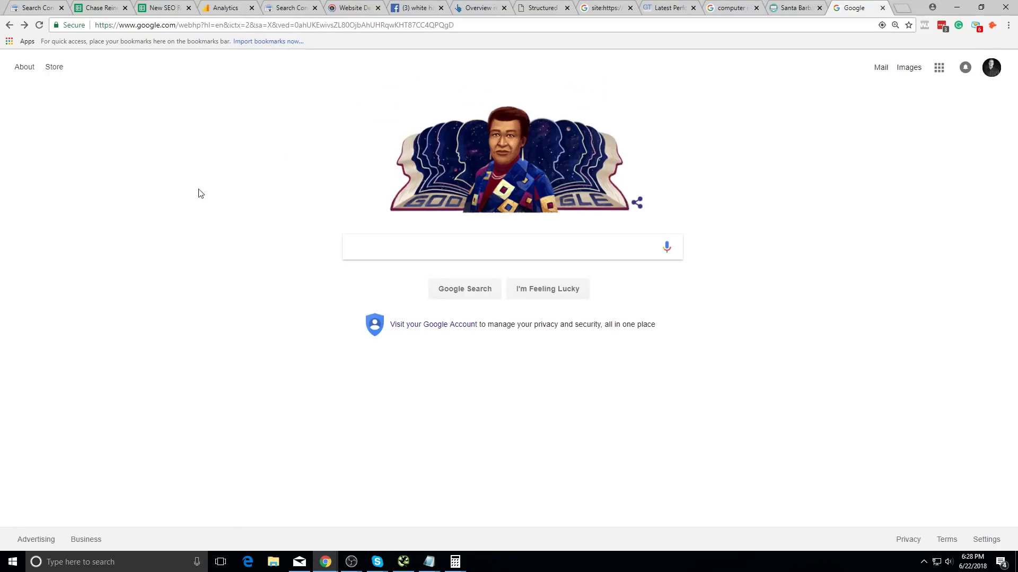
left_click(157, 5)
left_click(122, 8)
left_click(164, 7)
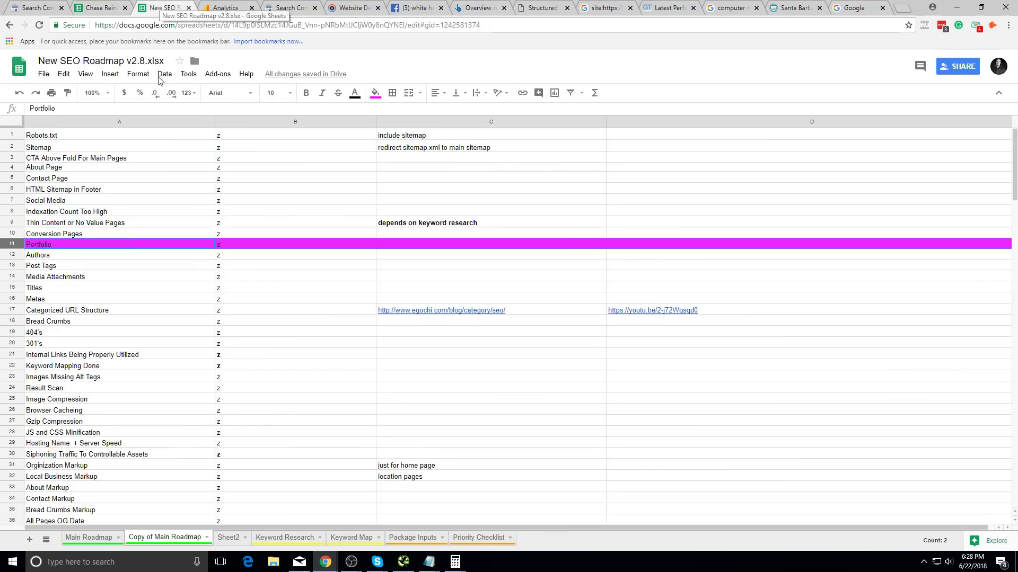
left_click_drag(164, 7, 222, 7)
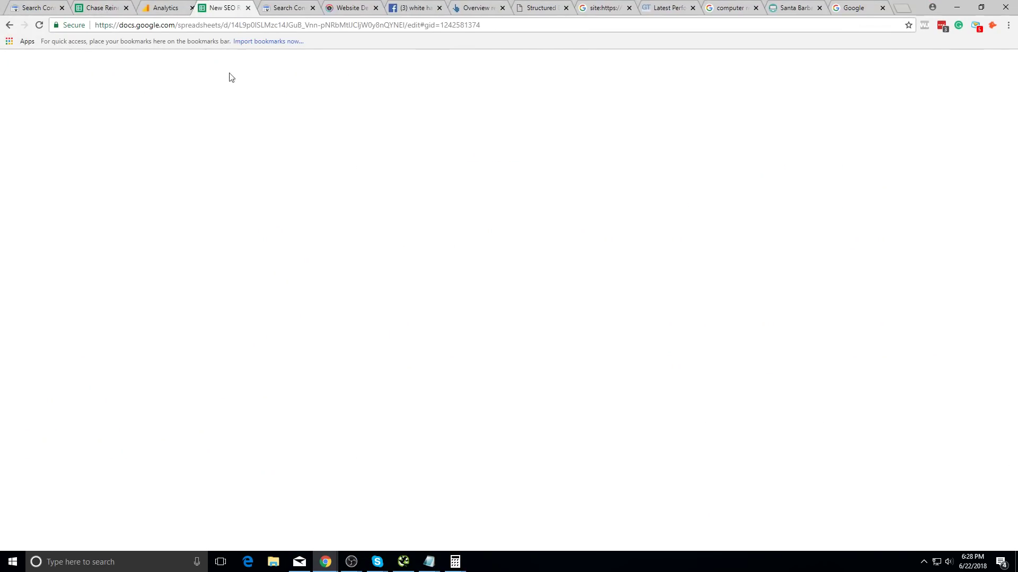
- Look through the Keyword Map and Copy of Main Roadmap sheets and open the Package Inputs sheet
left_click(350, 537)
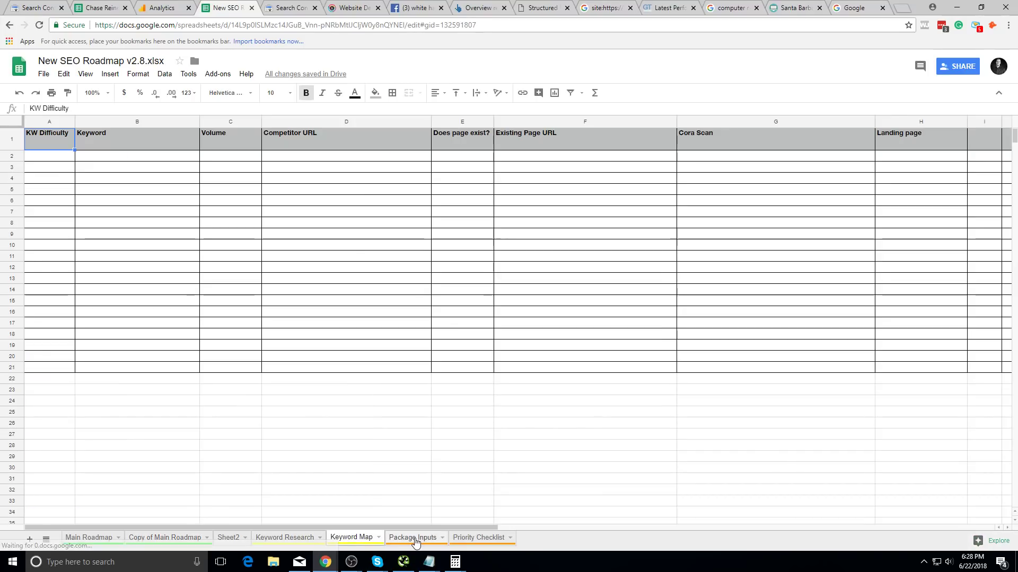
left_click(413, 537)
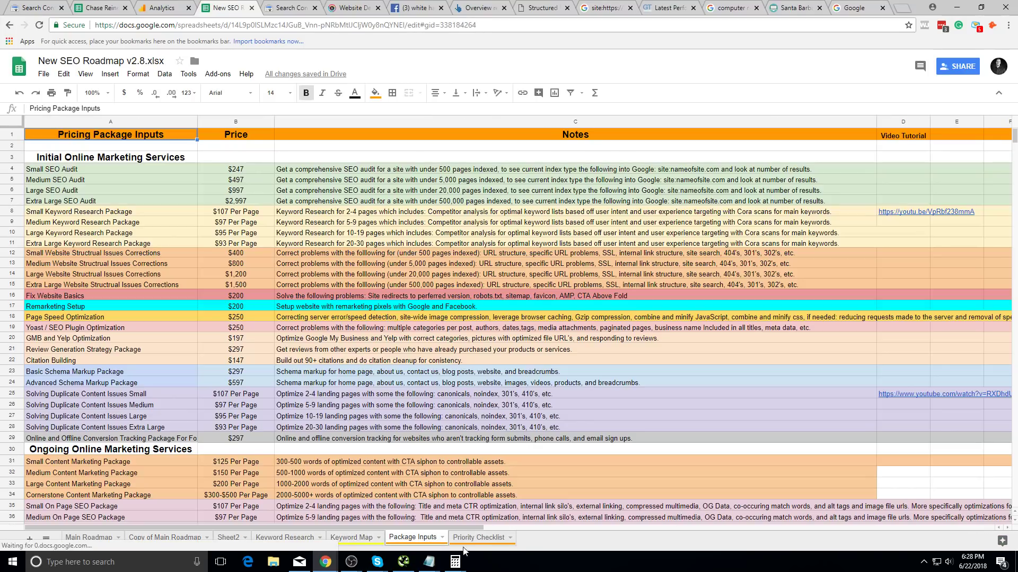
left_click(204, 538)
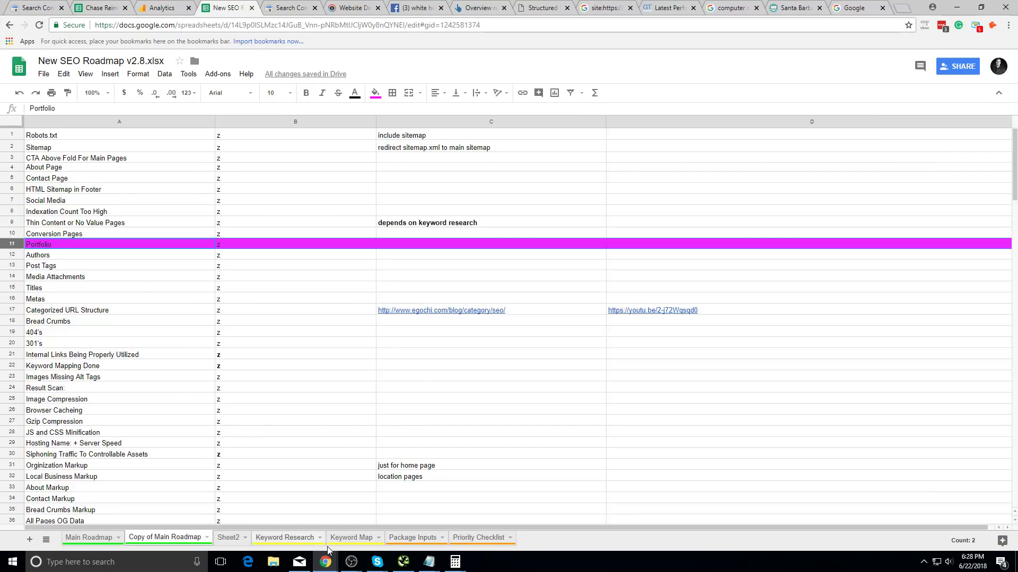
left_click(404, 537)
- Copy the Page Speed Optimization row and the Remarketing Setup row in the Package Inputs sheet
left_click(101, 209)
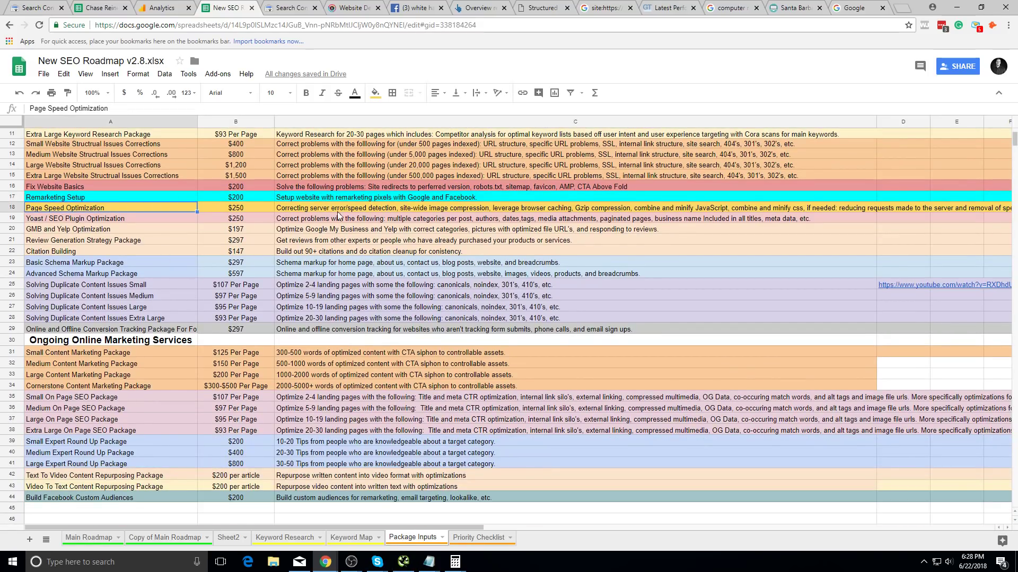
left_click(15, 208)
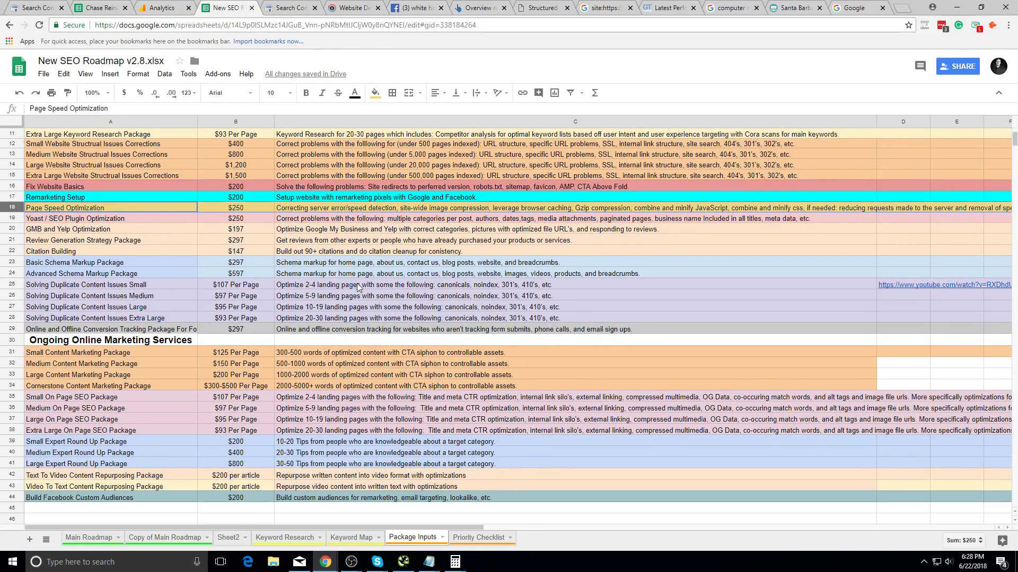
left_click(536, 411)
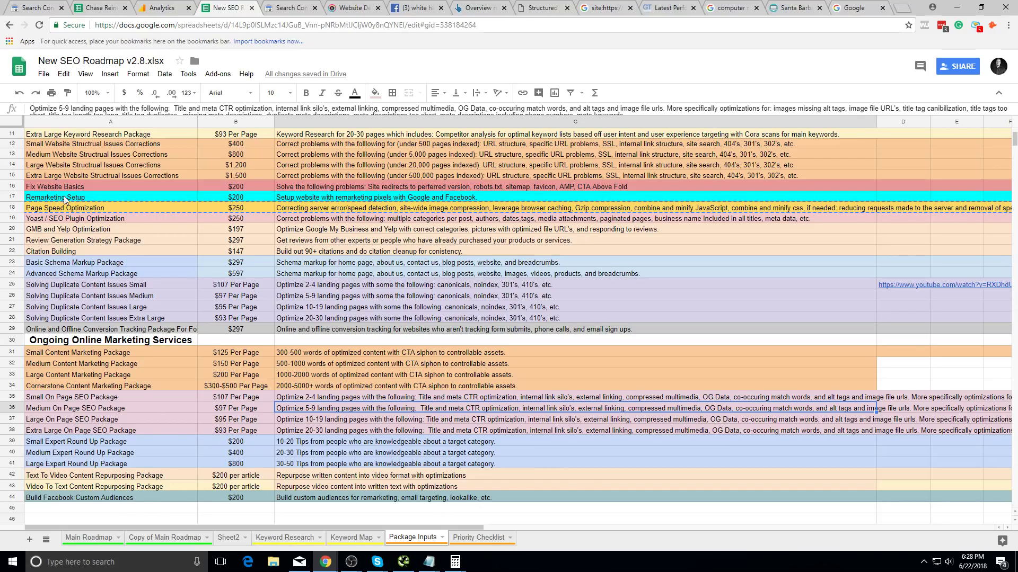
left_click(58, 191)
left_click(12, 196)
key("ctrl+c")
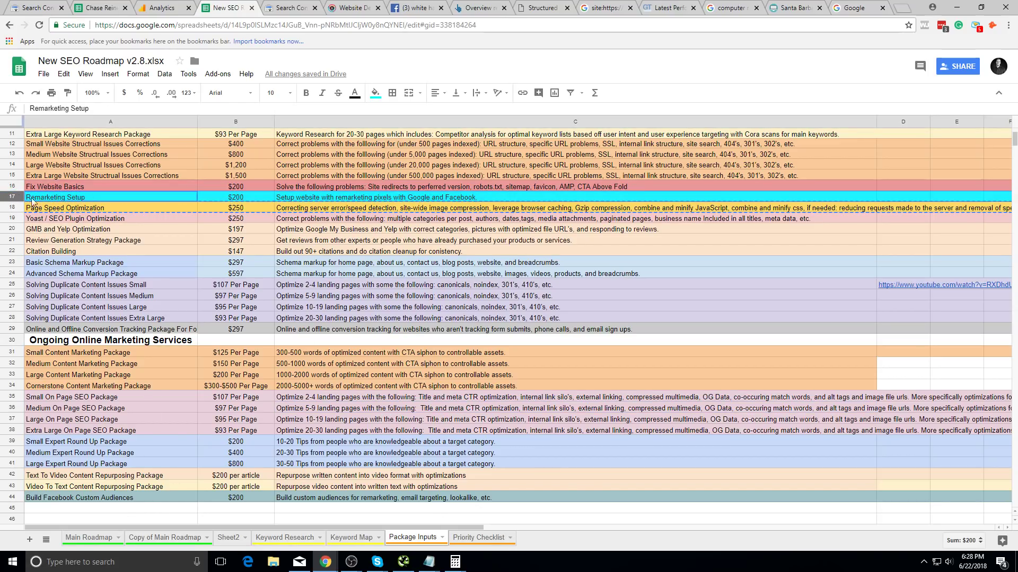
- Move the GMB and Yelp Optimization row below Review Generation Strategy Package and copy the Yoast / SEO Plugin Optimization row
left_click(57, 240)
left_click(12, 229)
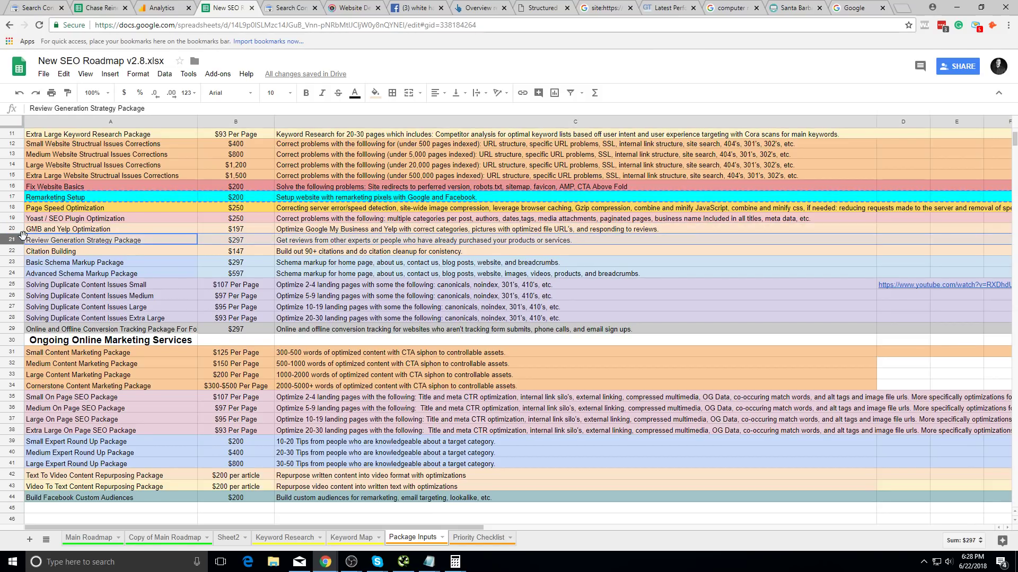
left_click_drag(12, 229, 12, 244)
left_click(30, 221)
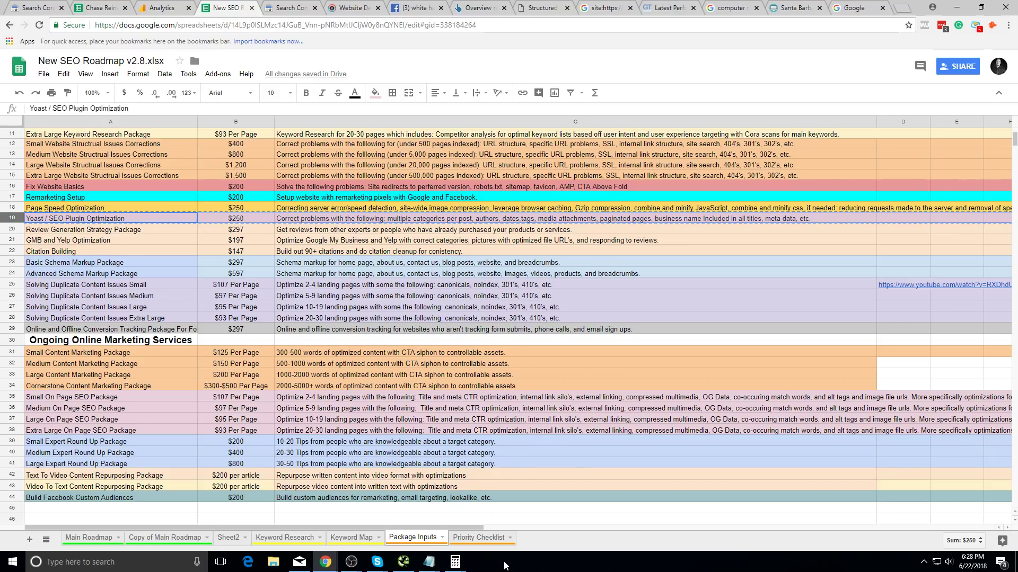
- Examine the Citation Building price and notes and the other service prices in the Package Inputs sheet
left_click(235, 251)
scroll(238, 191, "up", 2)
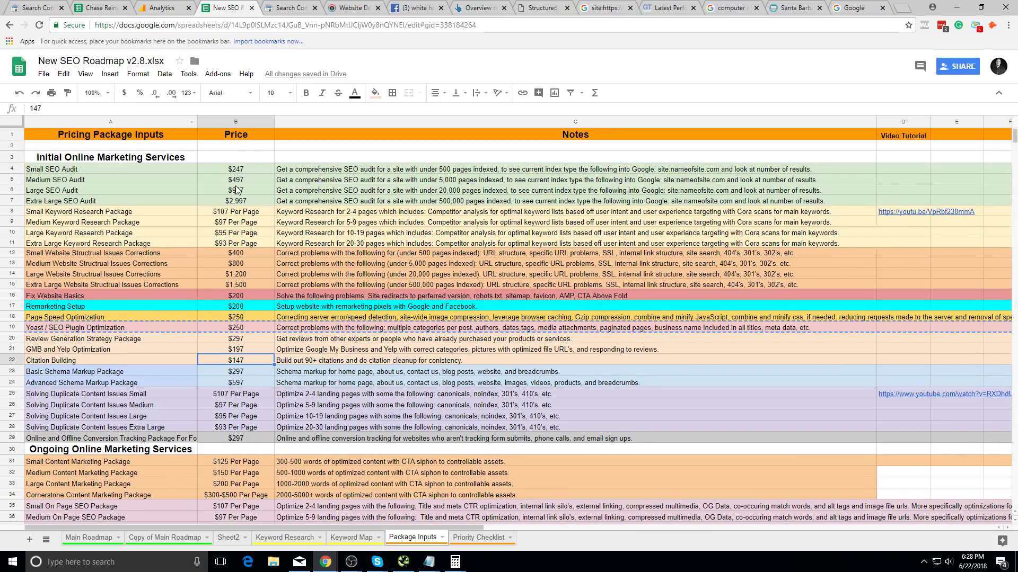
scroll(210, 184, "down", 2)
scroll(163, 185, "up", 2)
left_click(312, 361)
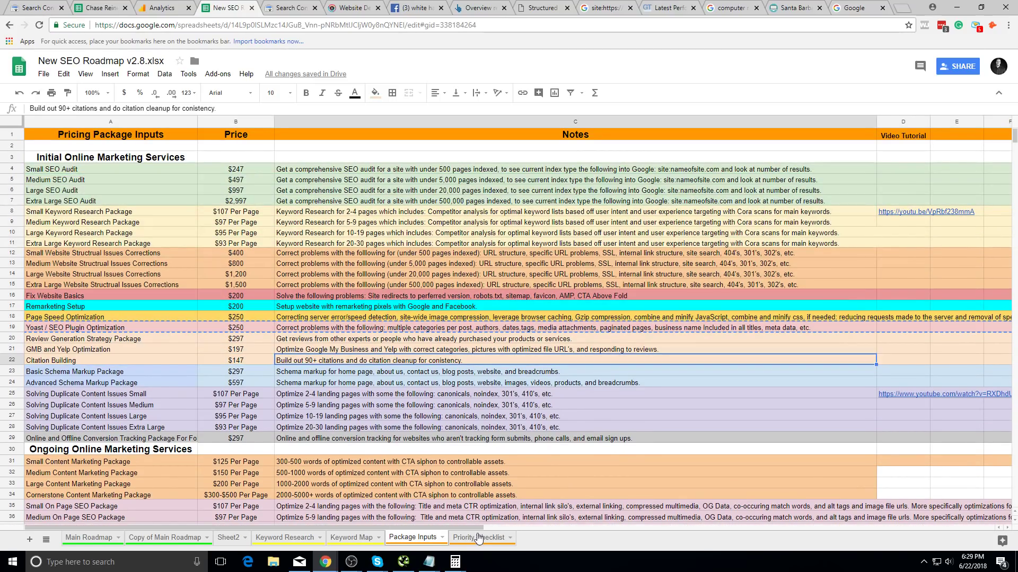
- Unhide the Local SEO Package sheet and go over the Basic and Intermediate package prices and the Large On Page SEO notes
left_click(46, 540)
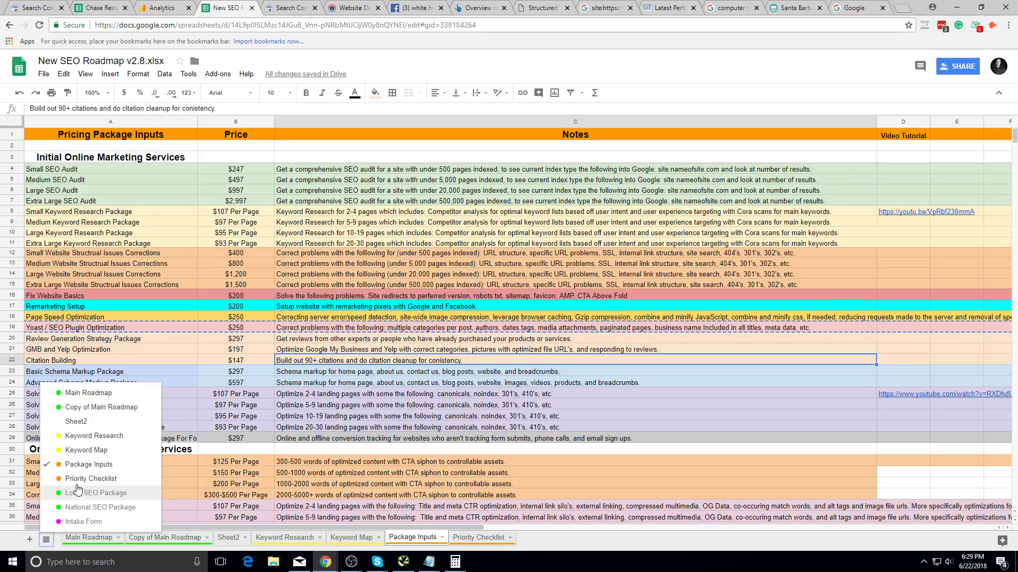
left_click(85, 493)
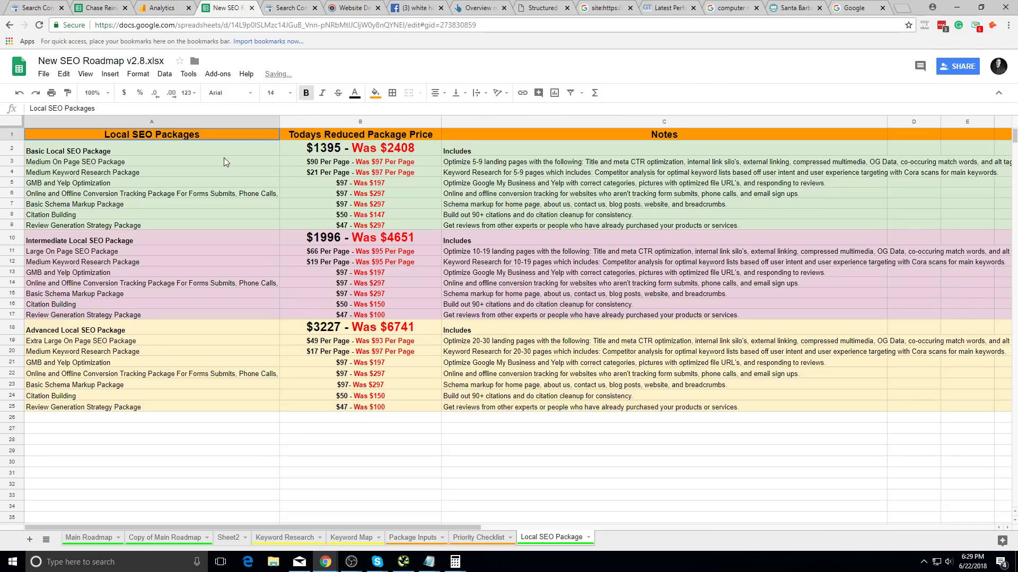
left_click(289, 144)
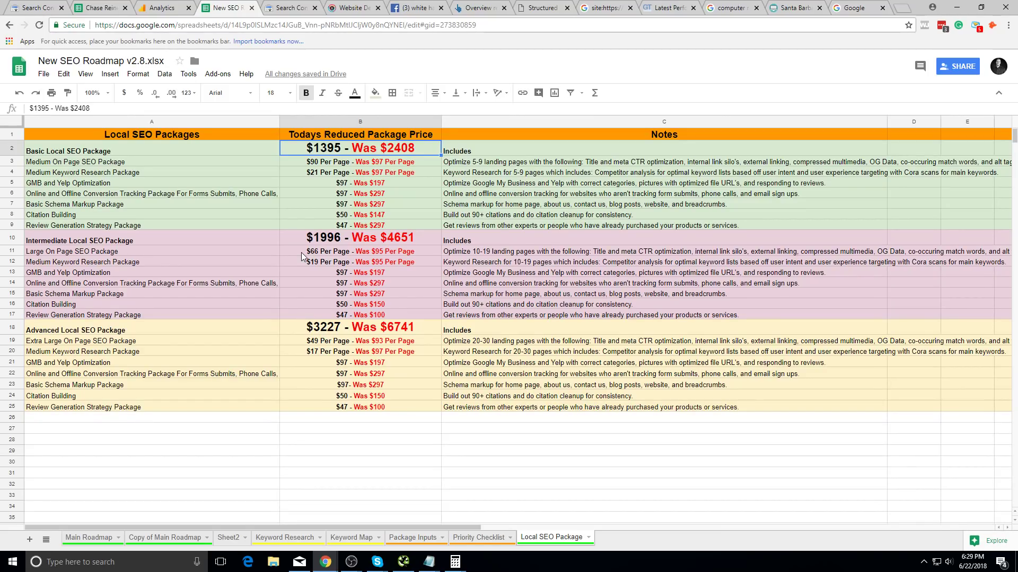
left_click(302, 253)
key("Up")
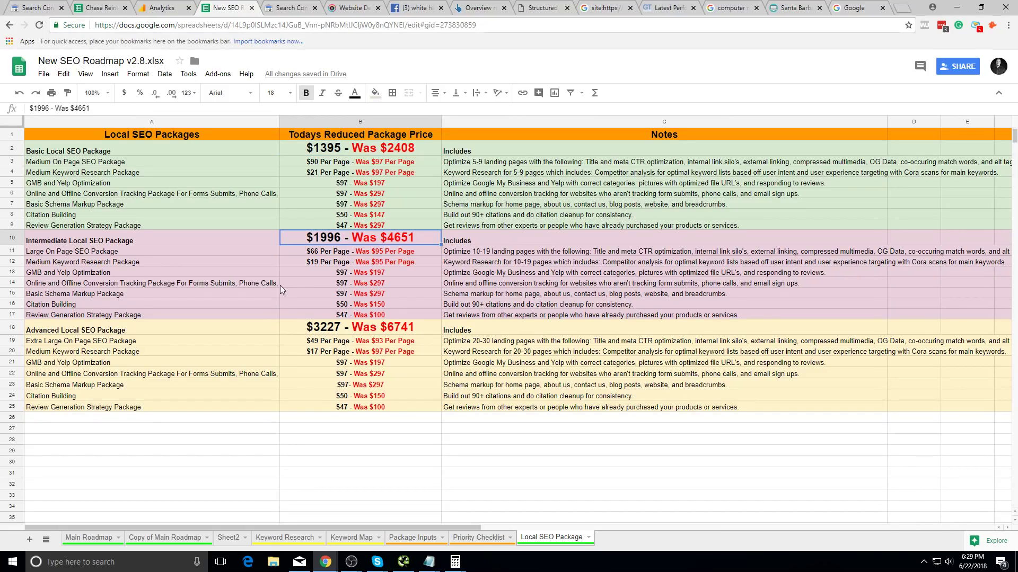
left_click(514, 253)
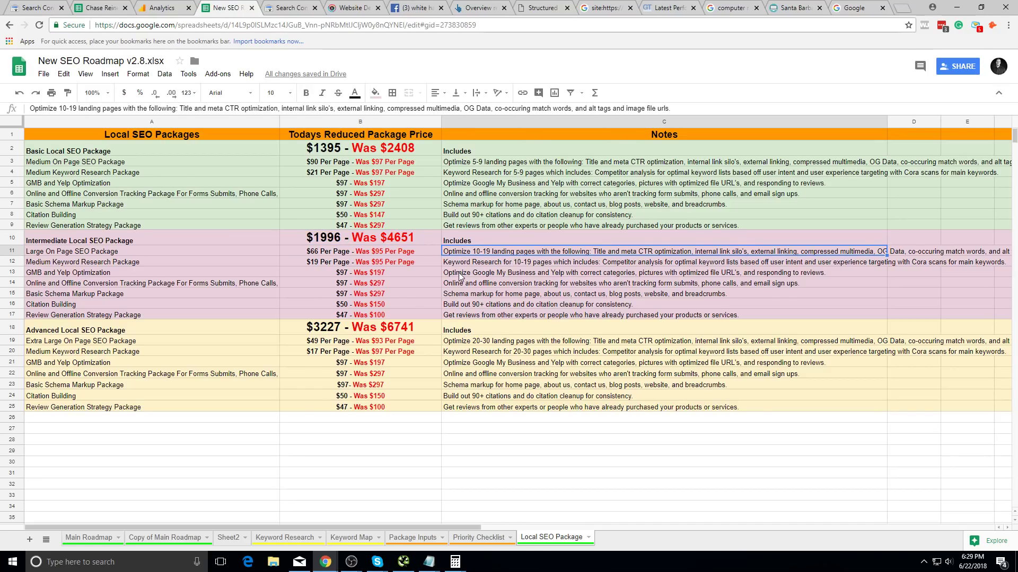
- Highlight the Intermediate Local SEO Package price and its listed services down to Review Generation Strategy Package
left_click(432, 242)
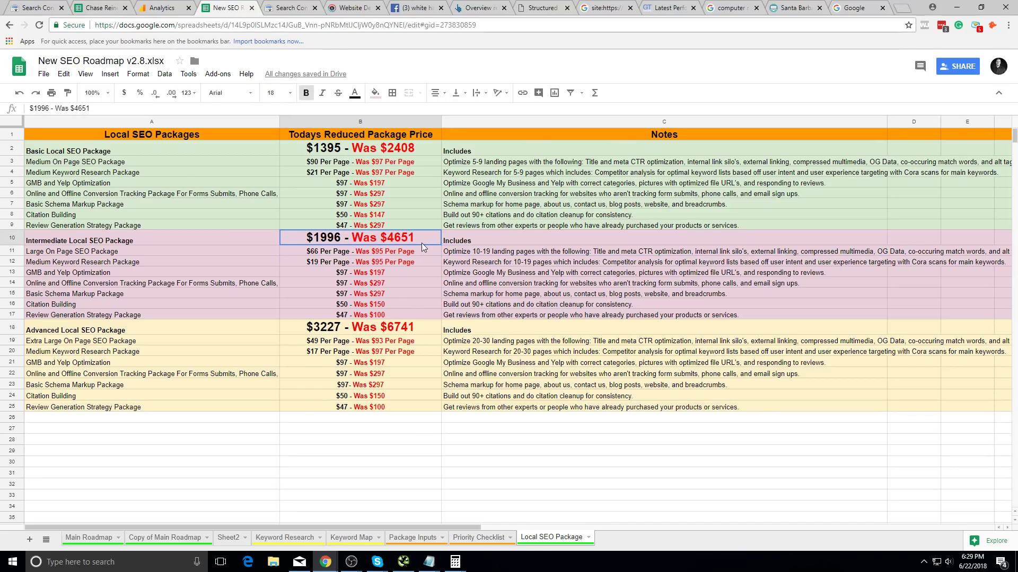
left_click_drag(136, 237, 191, 315)
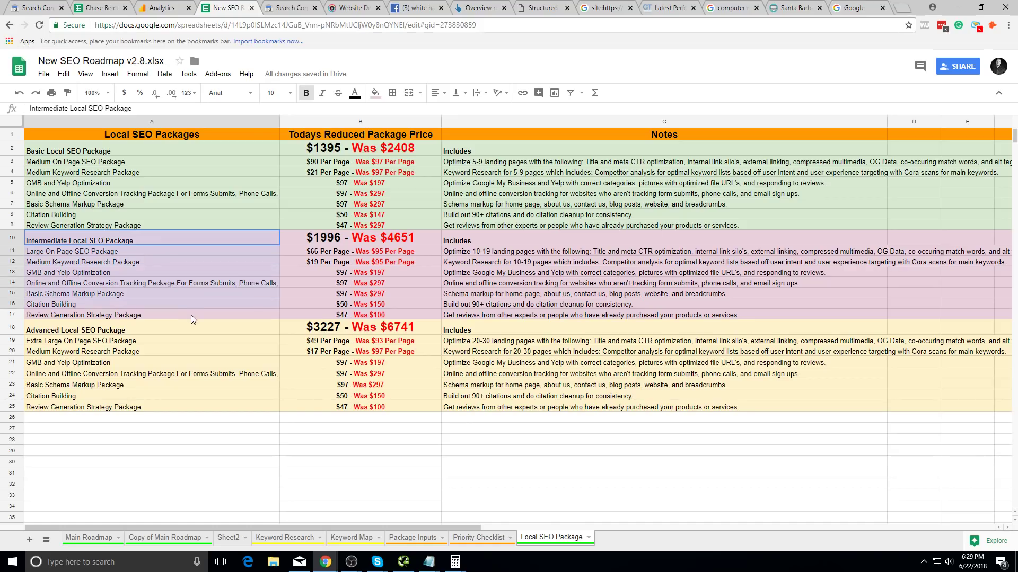
left_click(192, 317)
left_click(131, 235)
left_click_drag(131, 236, 187, 311)
- Switch to Notepad and go over the $420 amount and the Monthly calls line by highlighting them
key("alt+Tab")
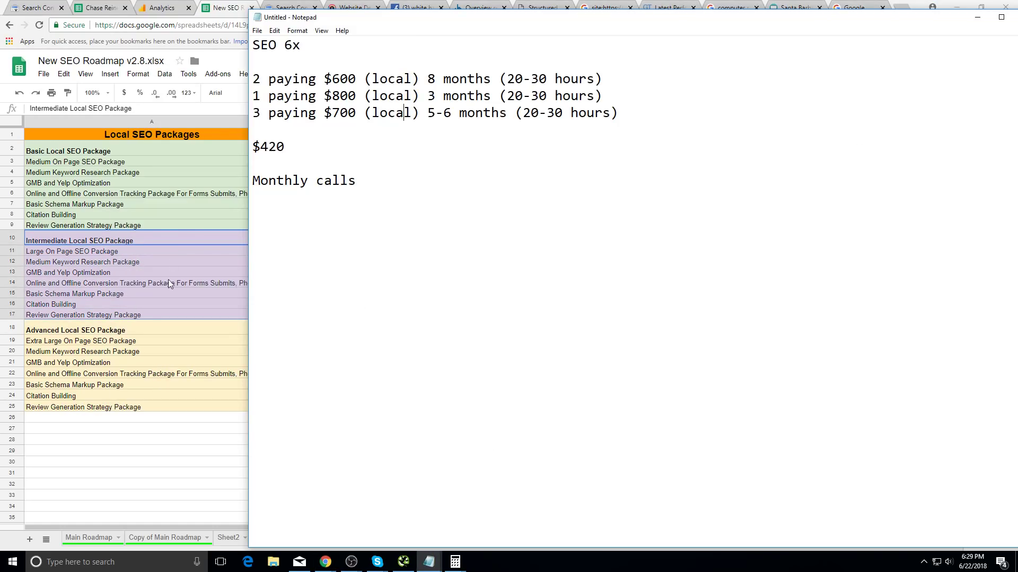
key("alt+Tab")
key("alt+Tab")
left_click_drag(253, 146, 281, 144)
left_click(282, 144)
key("shift+Home")
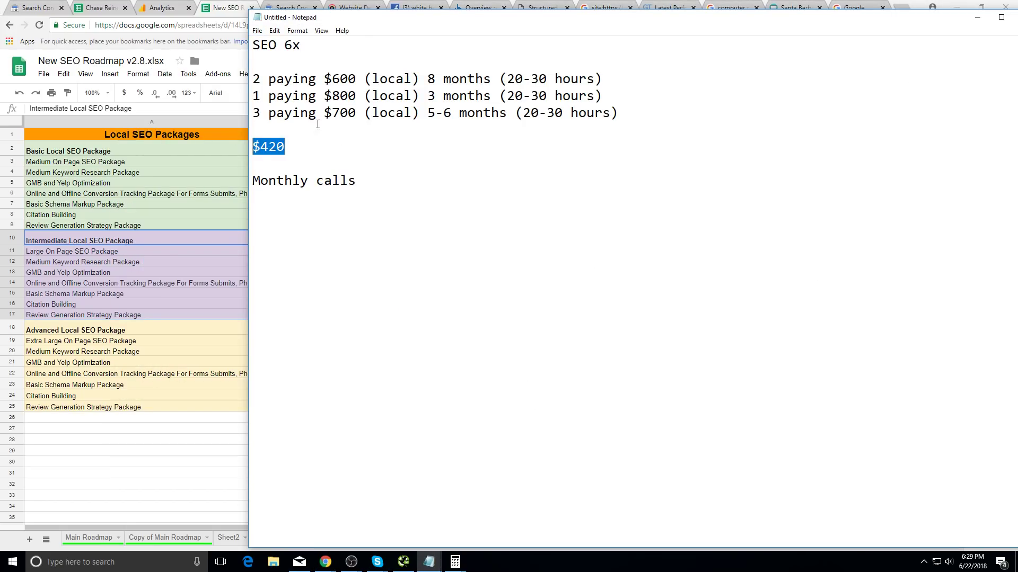
left_click(303, 165)
left_click_drag(253, 146, 302, 149)
left_click_drag(515, 175, 231, 146)
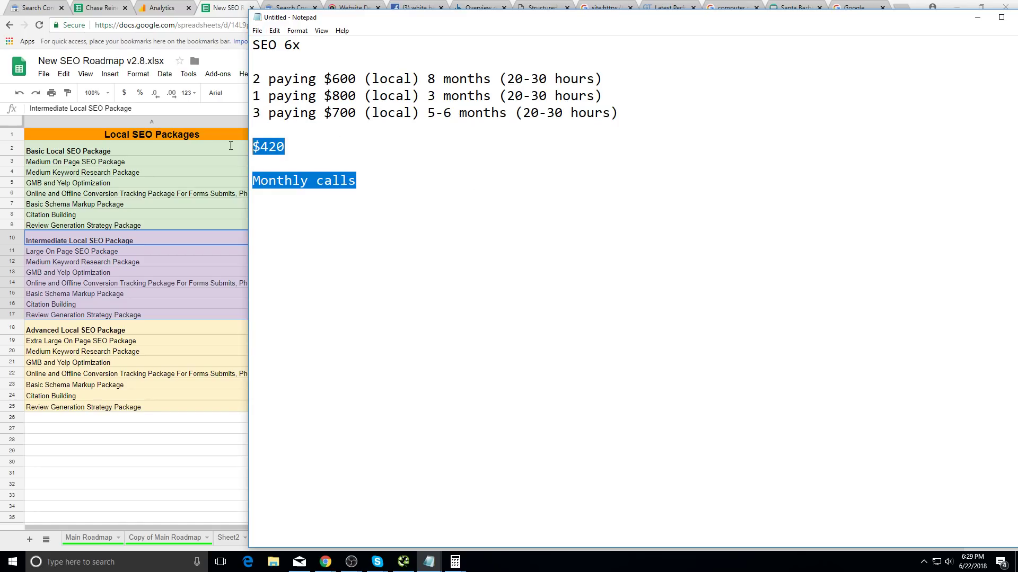
left_click(309, 145)
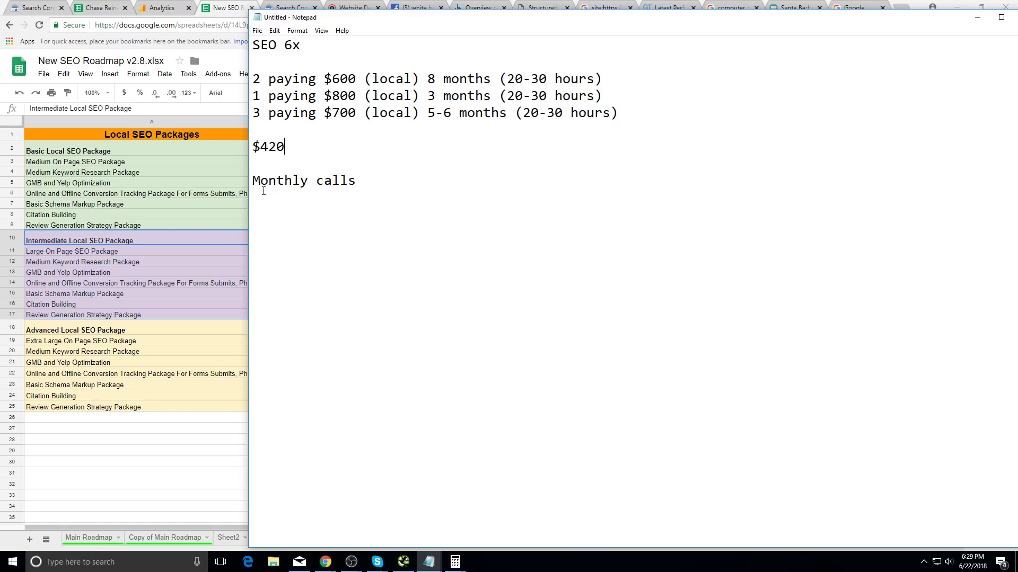
- Switch back to the spreadsheet and highlight the whole Intermediate package block and its notes, checking them against the Notepad notes
left_click(174, 229)
left_click_drag(186, 248, 503, 318)
left_click(195, 226)
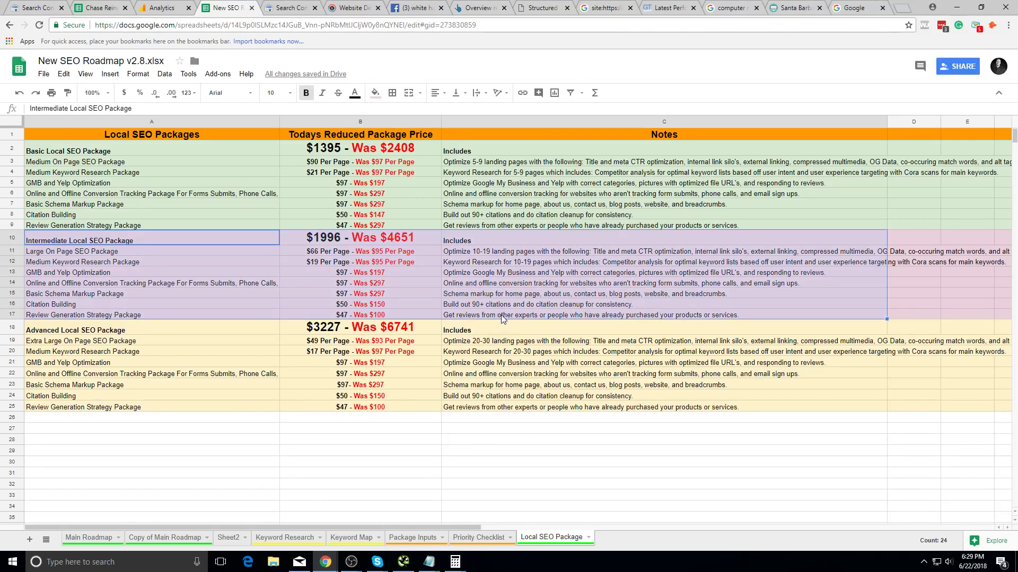
left_click(797, 281)
left_click_drag(482, 252, 497, 313)
left_click(490, 314)
key("alt+Tab")
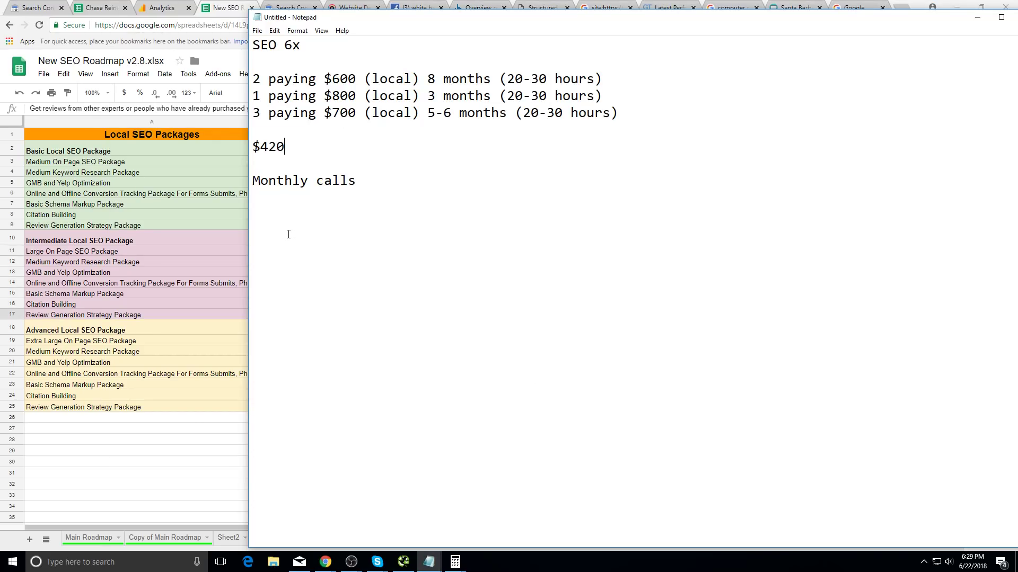
key("alt+Tab")
- Examine the Intermediate package's total price and its notes for Large On Page SEO through Review Generation Strategy
left_click(377, 246)
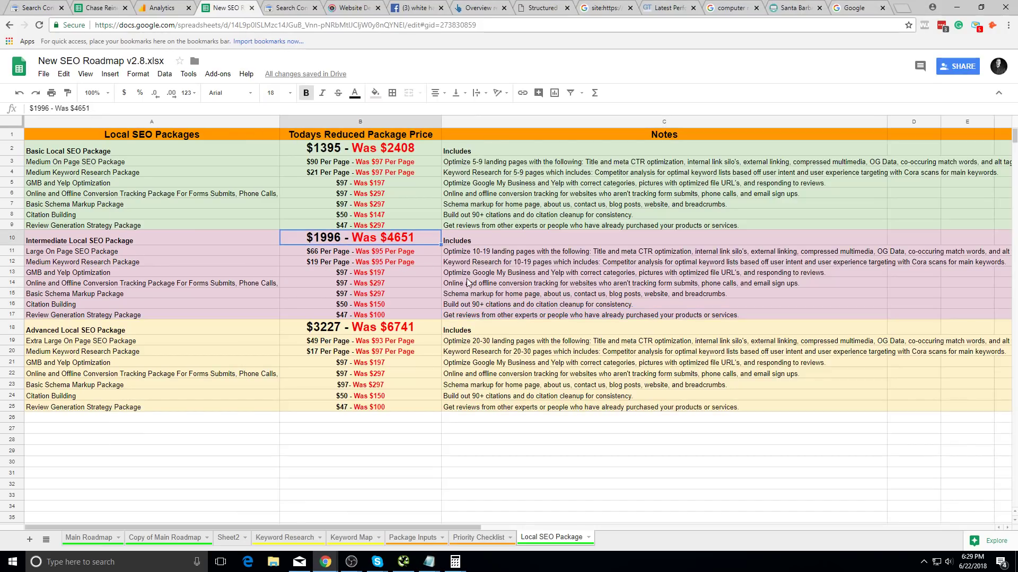
left_click(475, 265)
left_click(485, 314)
left_click_drag(488, 253, 480, 311)
left_click(481, 305)
left_click(484, 329)
left_click(485, 317)
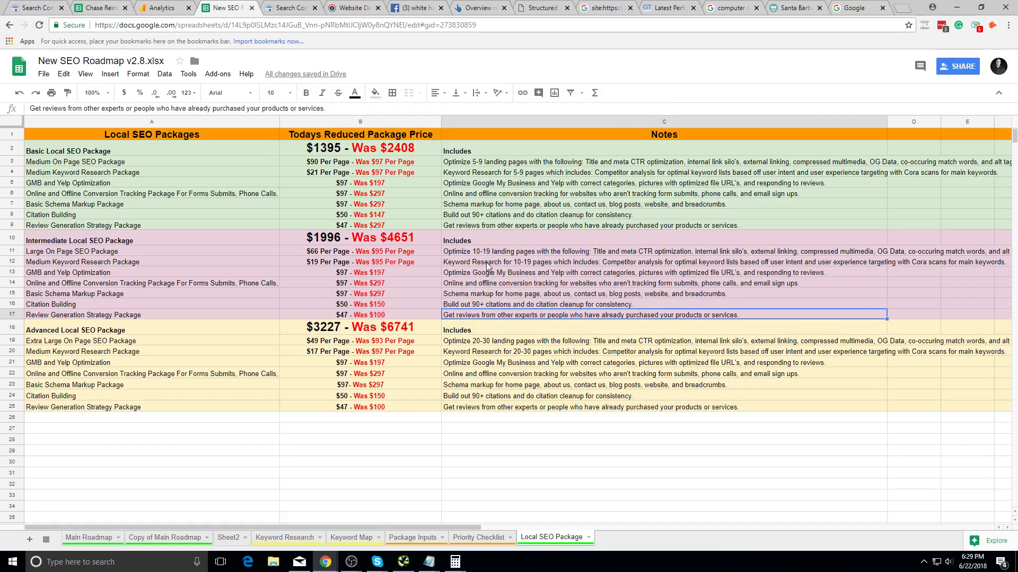
left_click(486, 253)
left_click(485, 314, "ctrl")
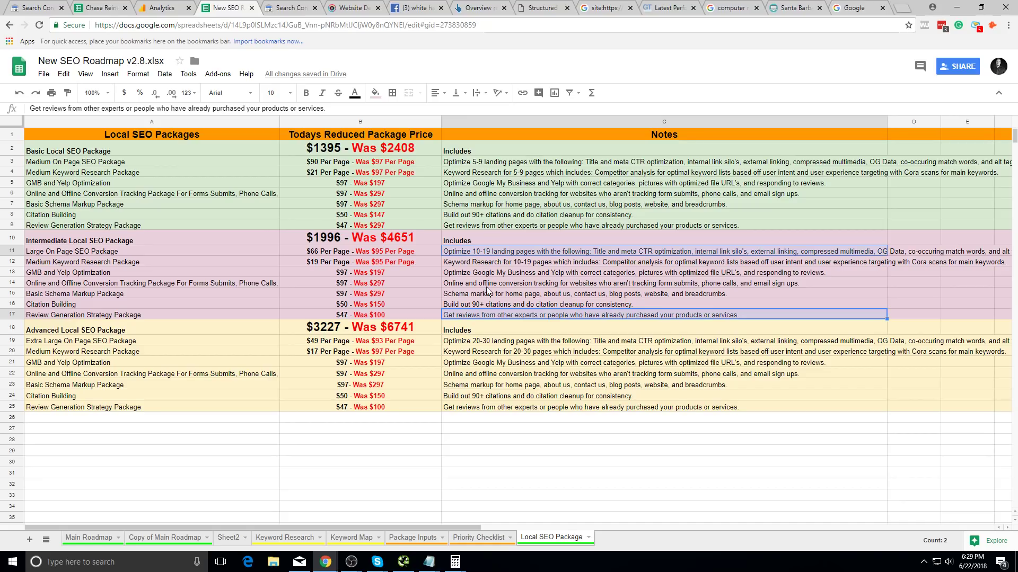
- Copy the Intermediate package notes from Large On Page SEO through Review Generation Strategy and switch to Notepad
left_click(499, 256)
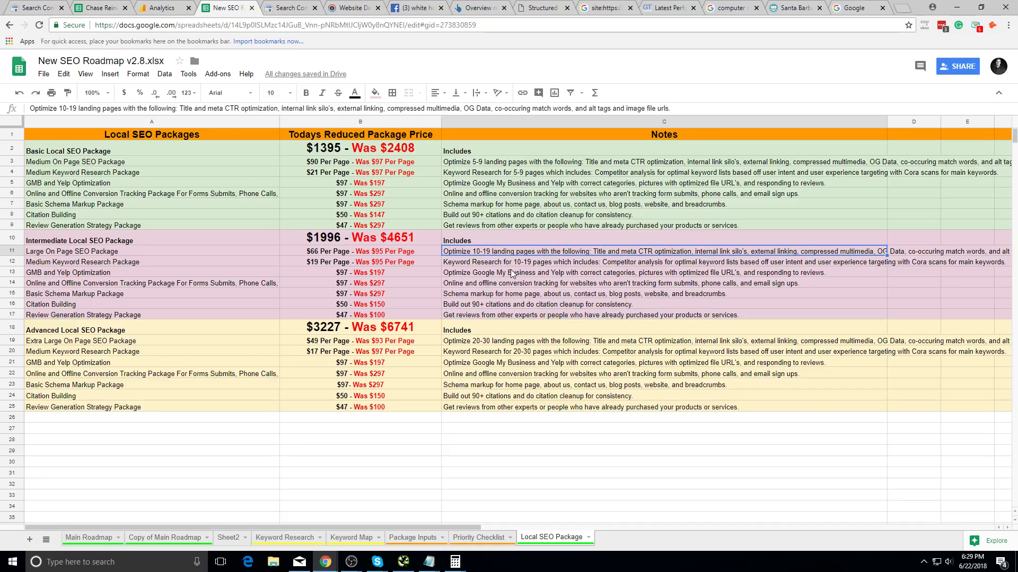
key("shift+Down")
key("shift+Down")
key("shift+Down")
key("shift+Down")
key("shift+Down")
key("shift+Down")
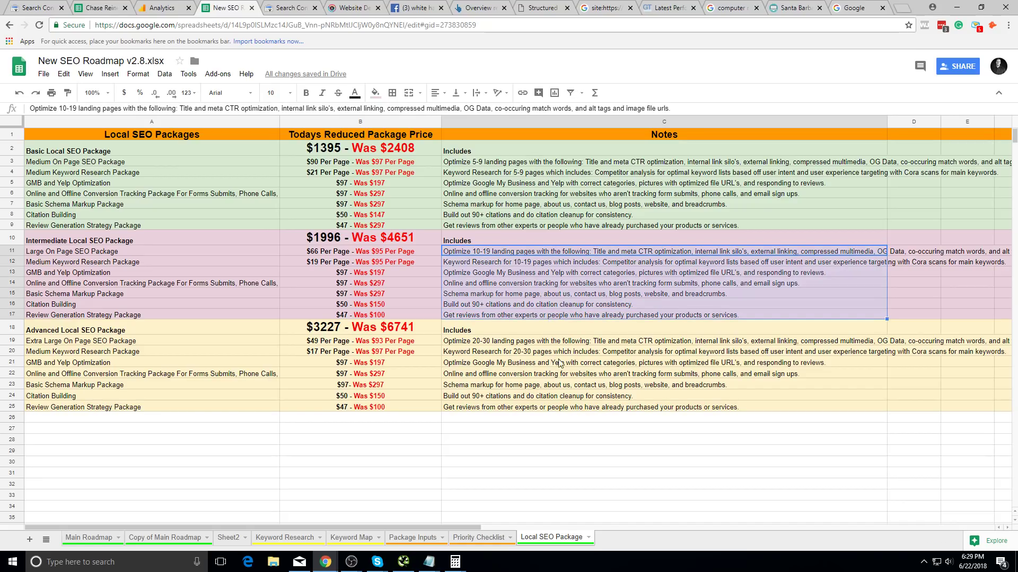
key("alt+Tab")
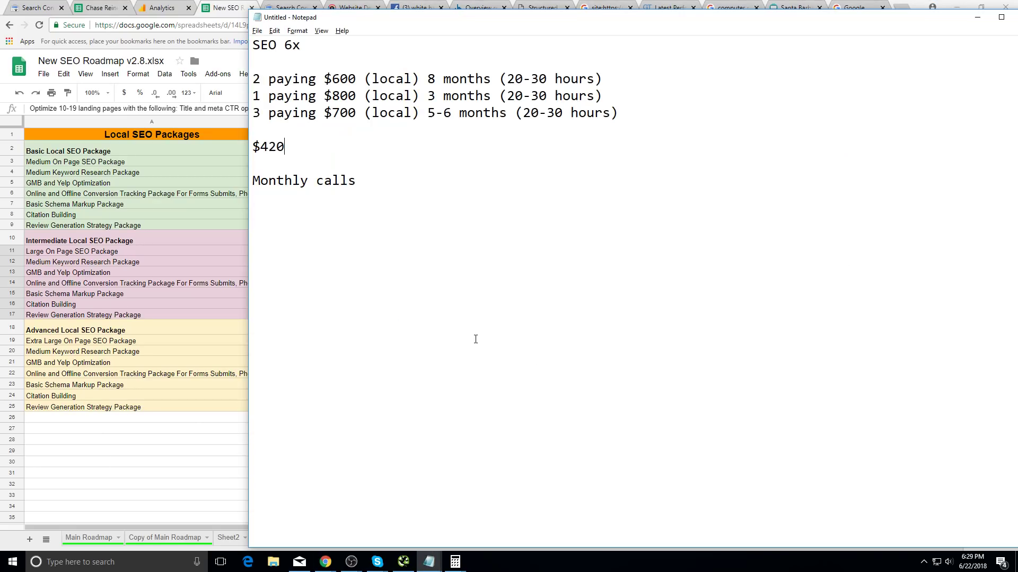
- Return to the spreadsheet and go through the Intermediate package notes individually, including on-page, GMB and Yelp, citation and review notes
key("alt+Tab")
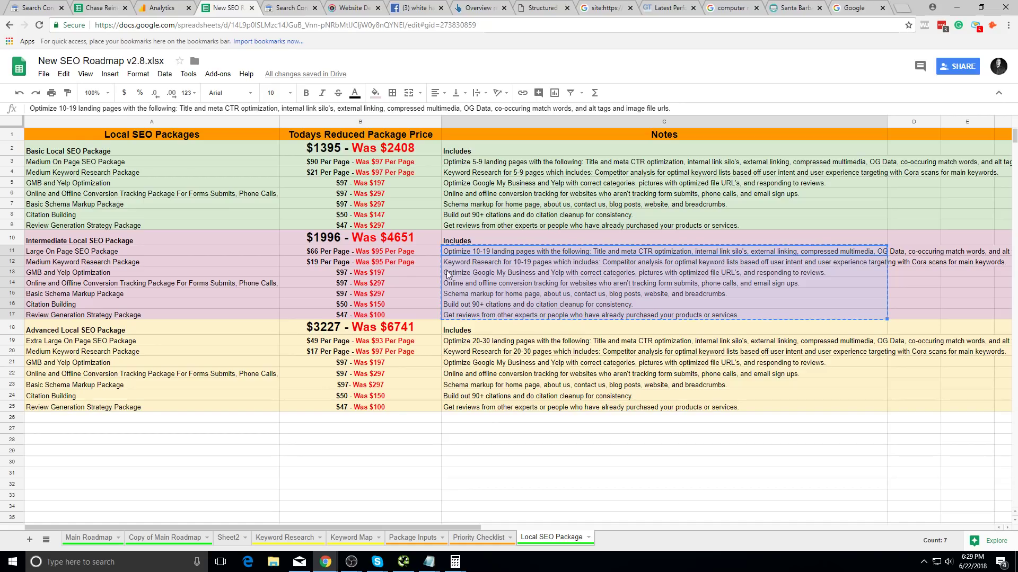
left_click(529, 255)
left_click(542, 264)
left_click(465, 254)
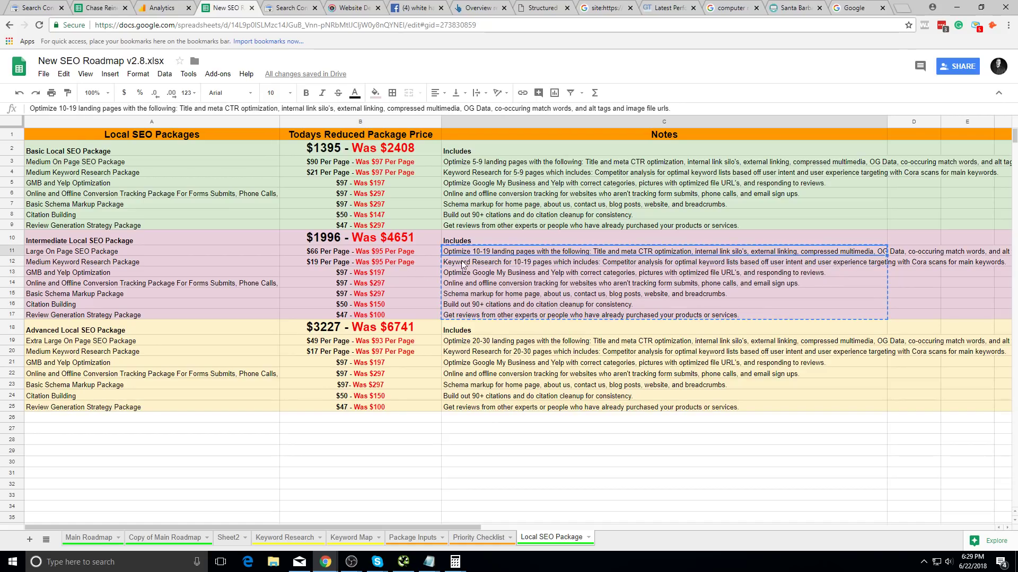
left_click(490, 274)
left_click(497, 250)
left_click(497, 272)
left_click(497, 304)
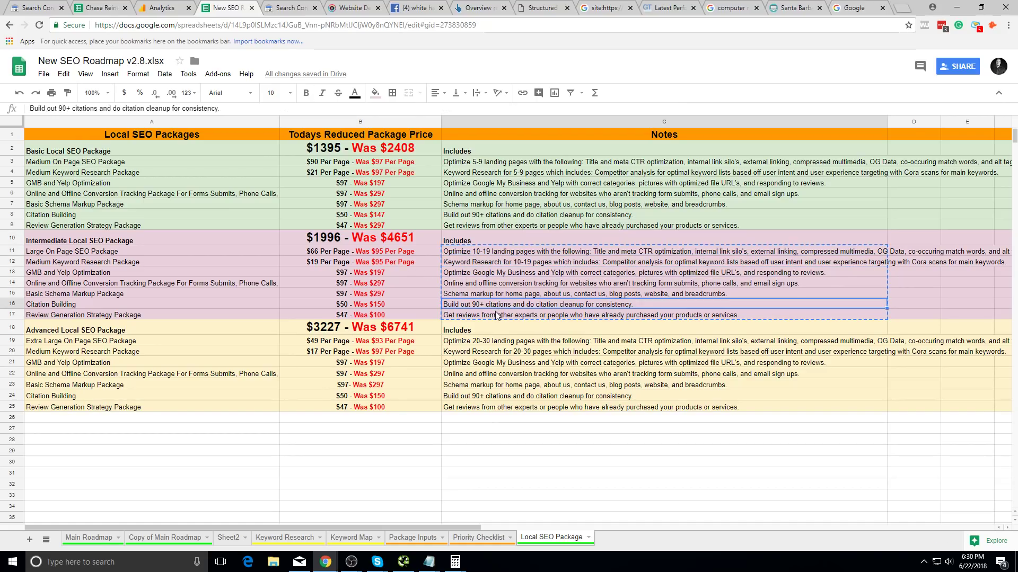
left_click(497, 315)
left_click(498, 252, "shift")
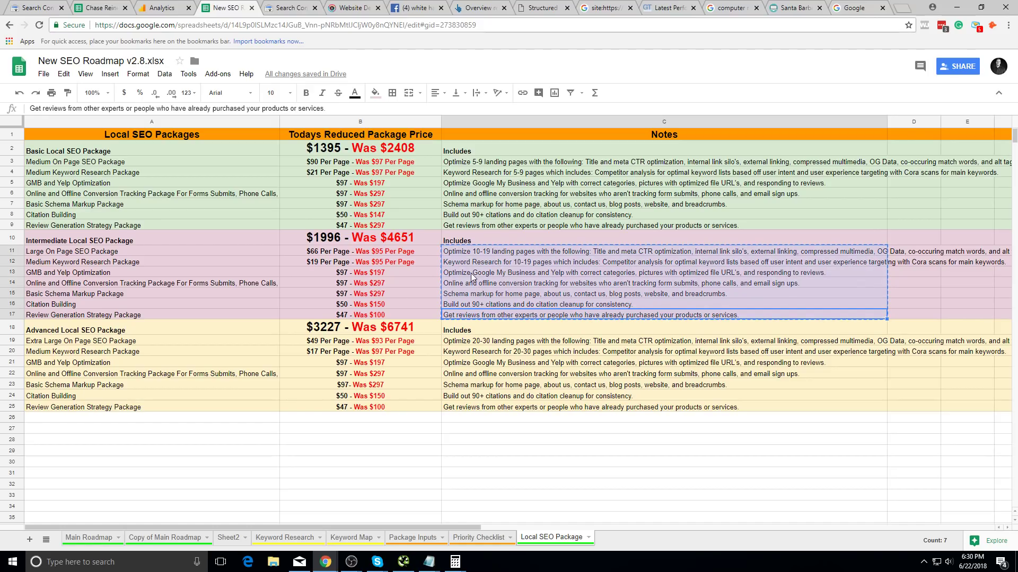
left_click(499, 253)
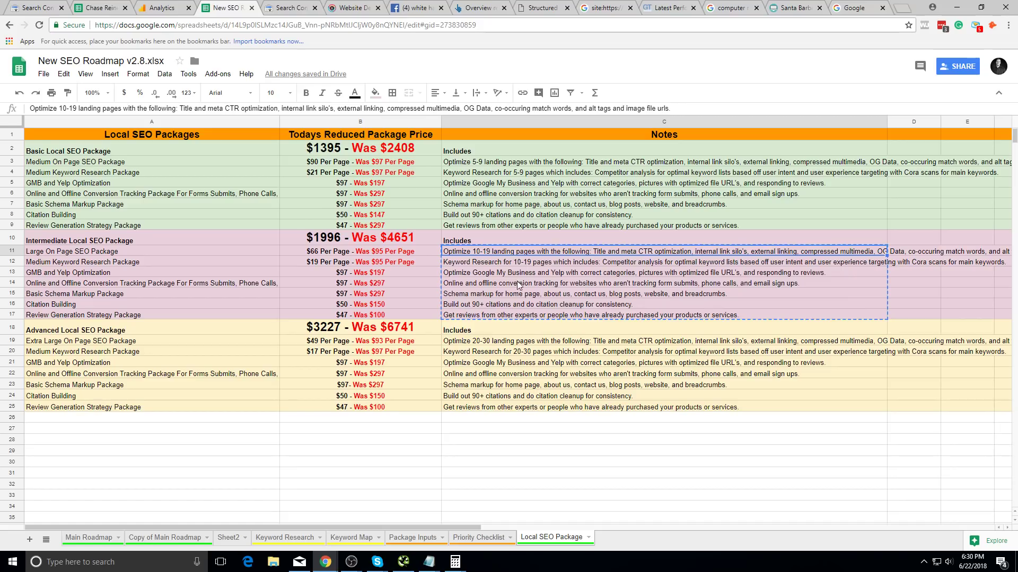
- Compare the client payment notes in Notepad with the Large On Page SEO notes of the Intermediate package
key("alt+Tab")
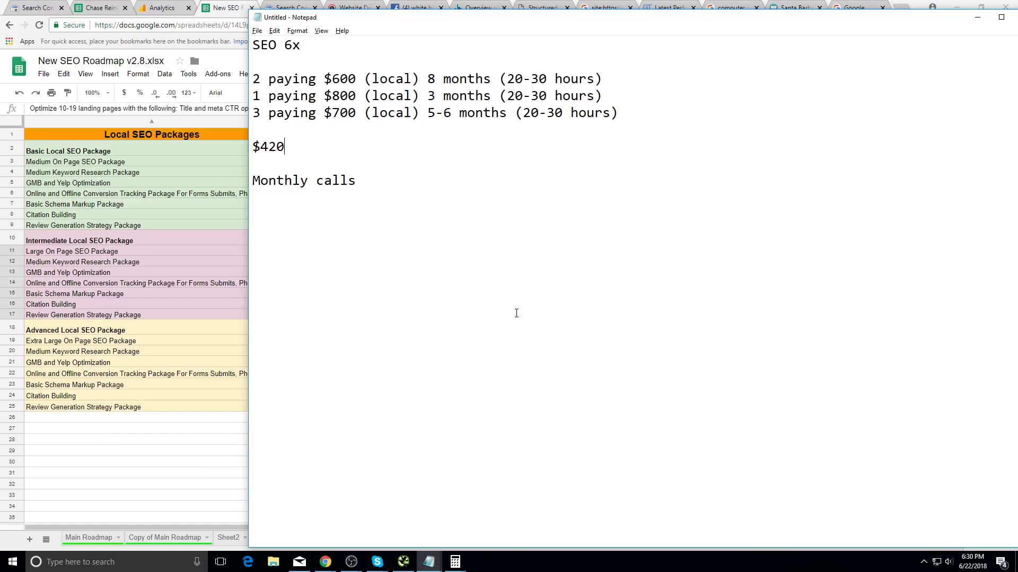
key("alt+Tab")
key("alt+Tab")
key("alt+Tab")
left_click(477, 283)
left_click(475, 255)
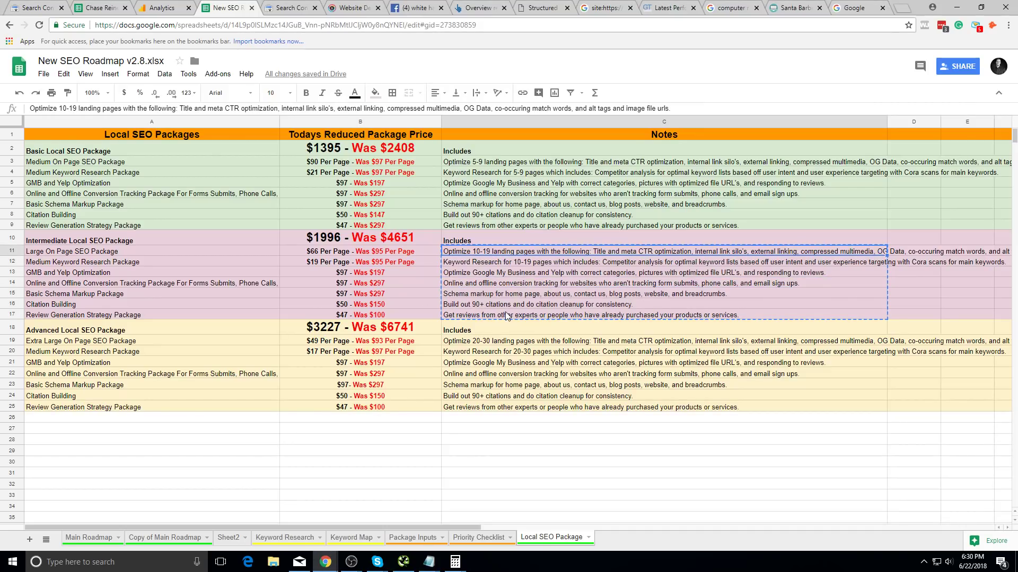
key("alt+Tab")
key("alt+Tab")
- Review the Intermediate package's conversion tracking and citation prices, its review generation notes, and the GMB and Large On Page SEO services
left_click(365, 286)
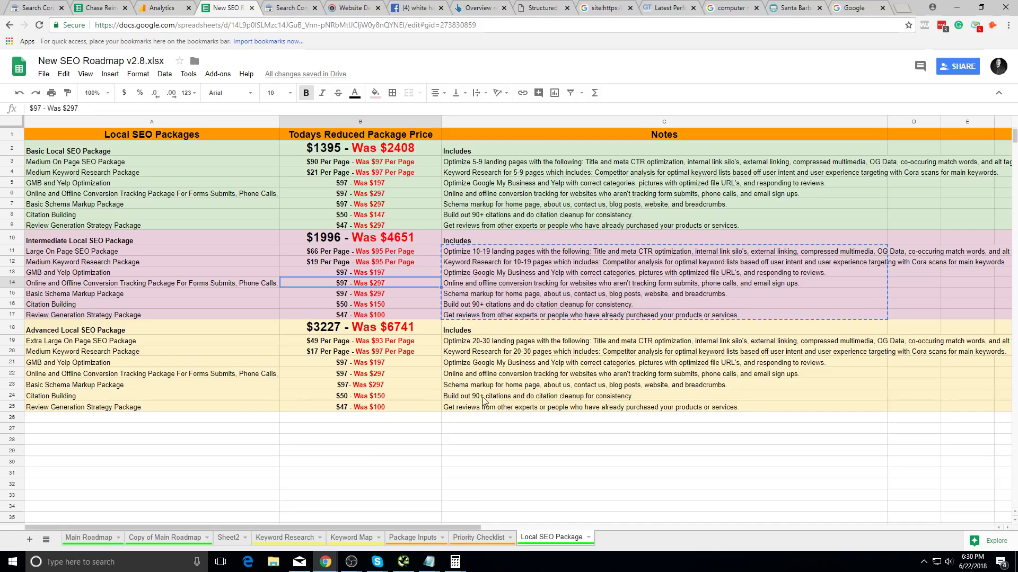
left_click(378, 306)
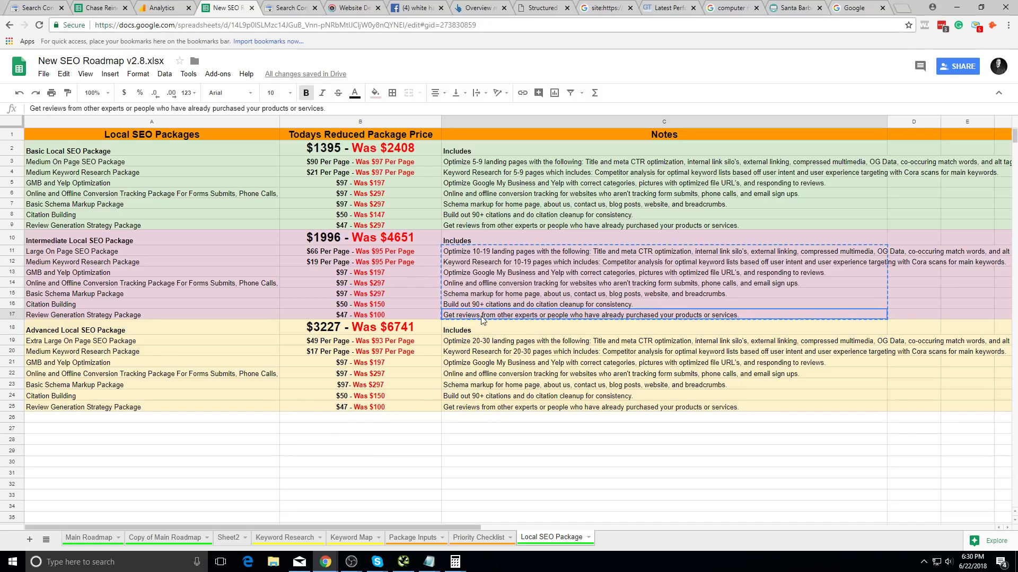
left_click(479, 315)
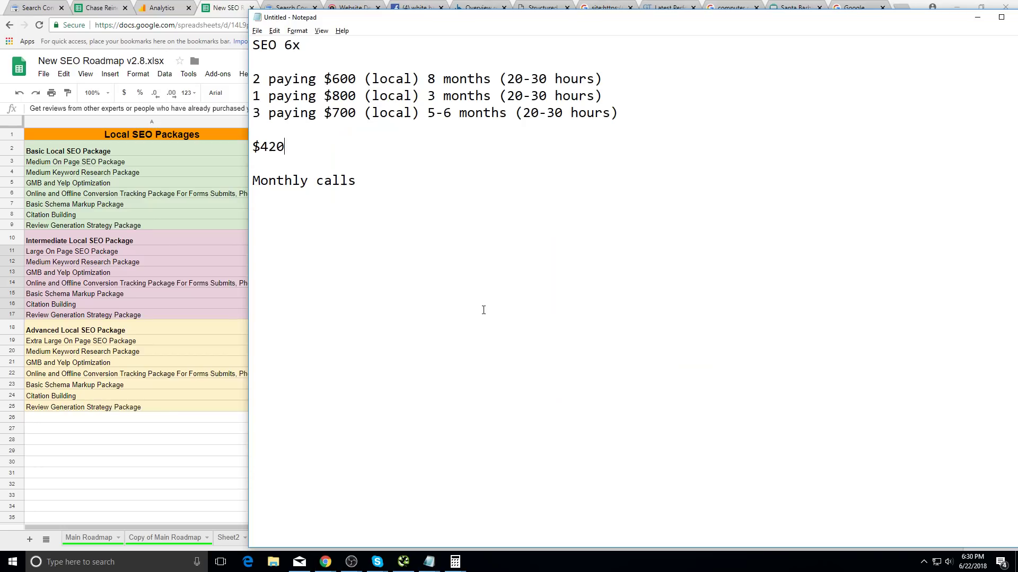
key("alt+Tab")
left_click_drag(533, 260, 471, 291)
key("alt+Tab")
left_click(69, 272)
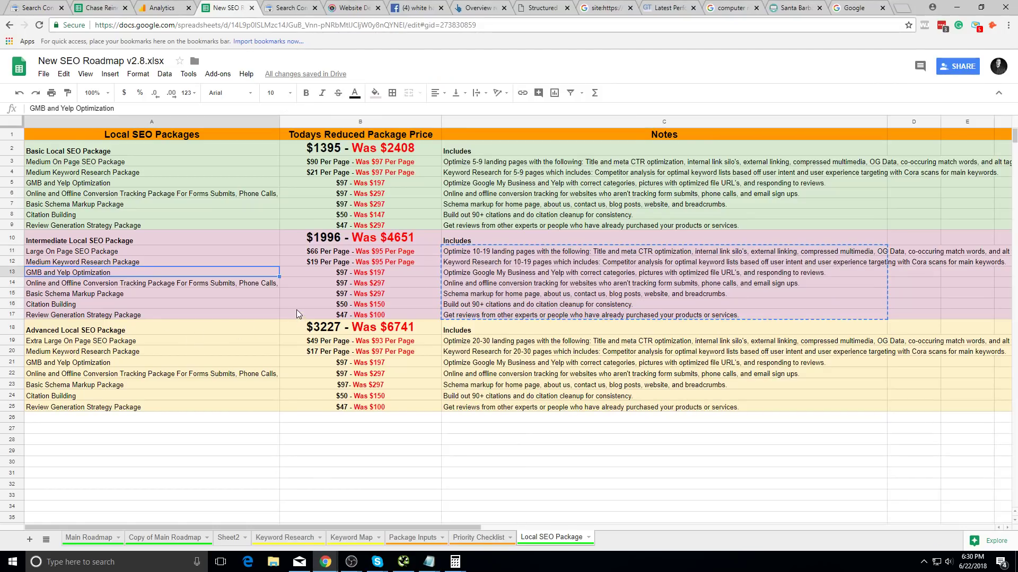
left_click(318, 315)
left_click(159, 251)
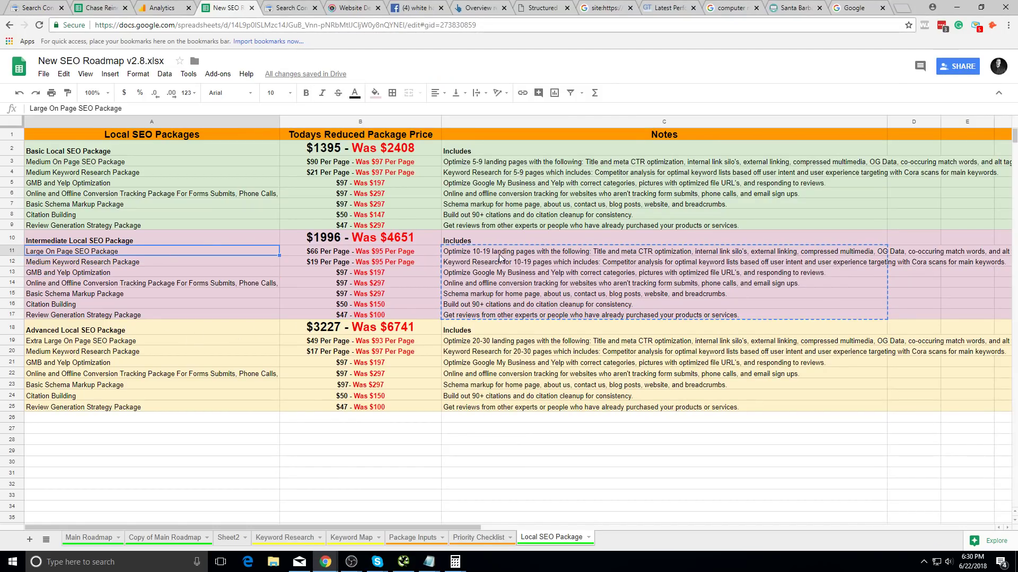
- View the Copy of Main Roadmap sheet and search Google for site:reliablecomputerhelp.com
left_click(159, 537)
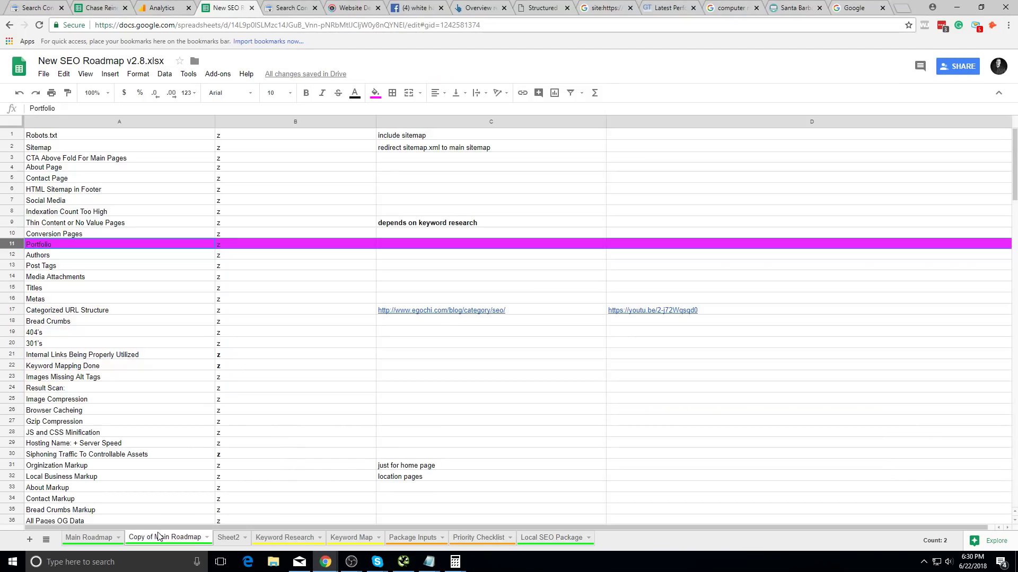
left_click(683, 6)
left_click(732, 8)
scroll(246, 159, "up", 5)
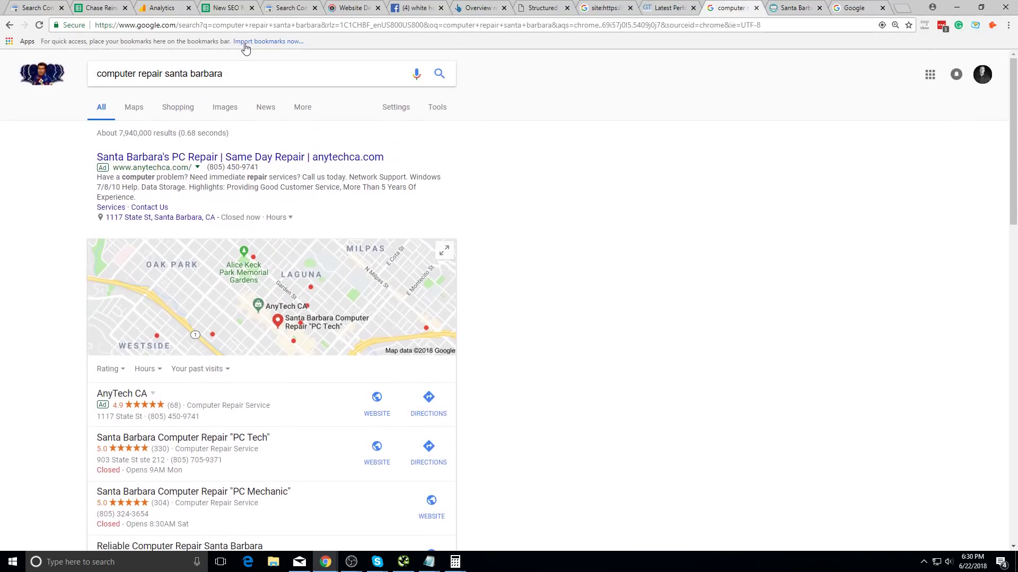
left_click(239, 74)
key("ctrl+a")
type("site")
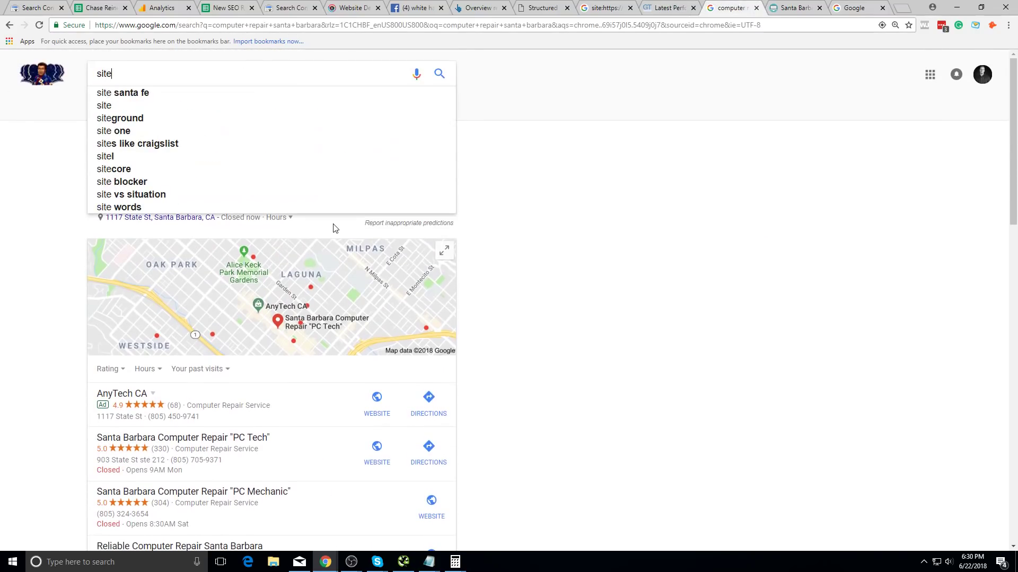
type(":reliablecompute")
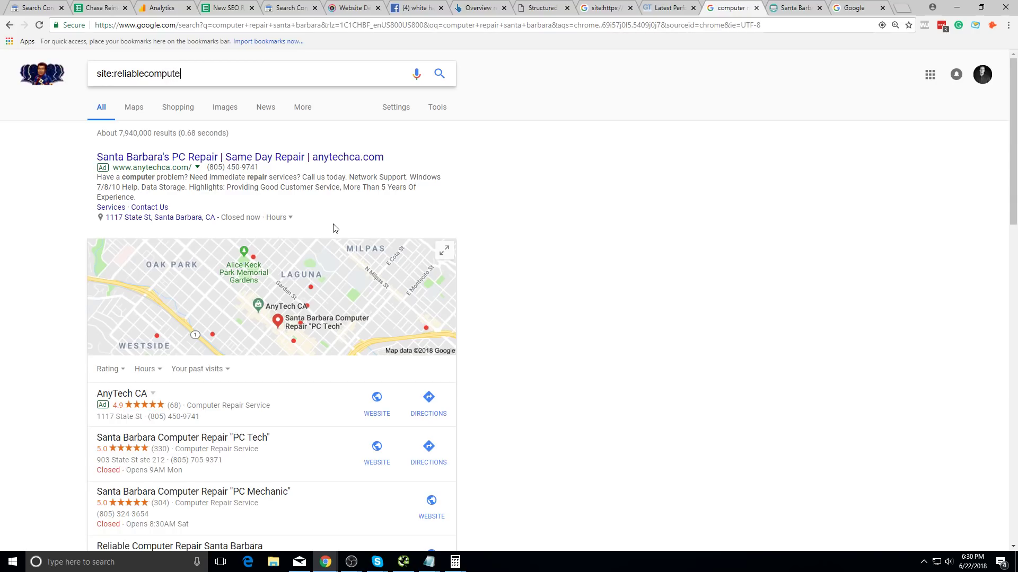
type("rhelp.com")
key("Return")
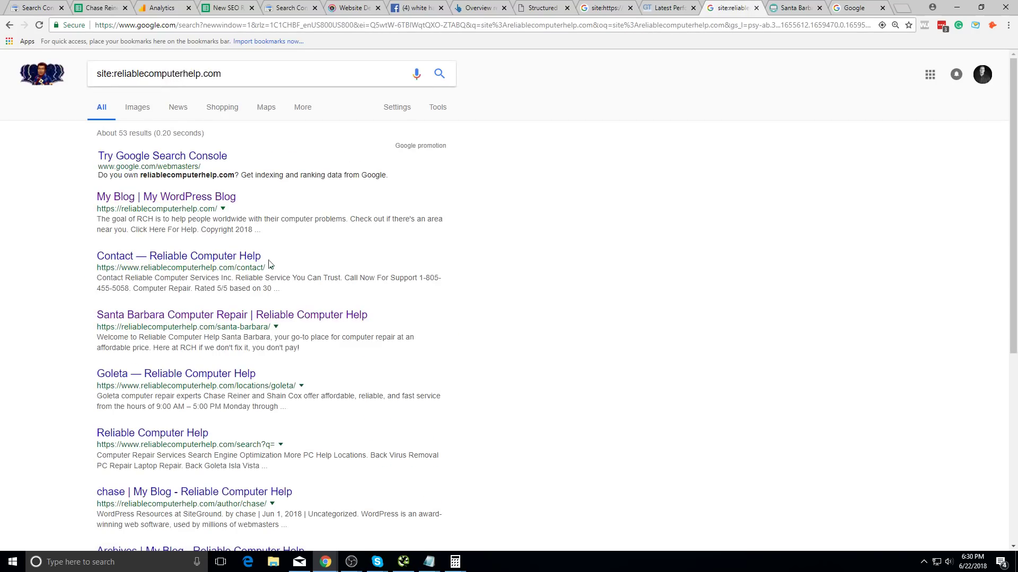
- Examine the page titles and URLs in the reliablecomputerhelp.com search results, from the Contact page to the Ventura page
left_click_drag(261, 258, 140, 258)
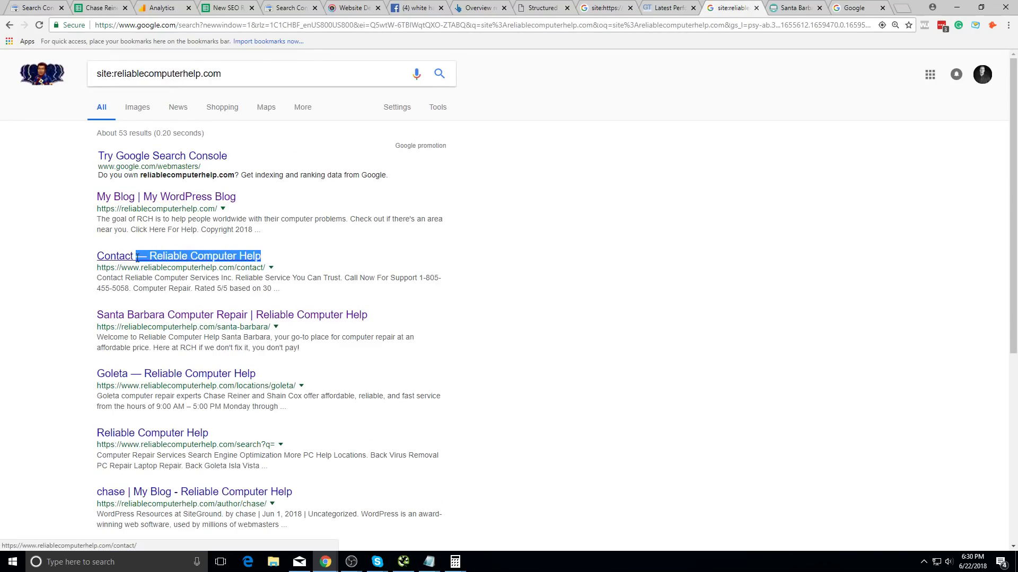
scroll(288, 281, "down", 6)
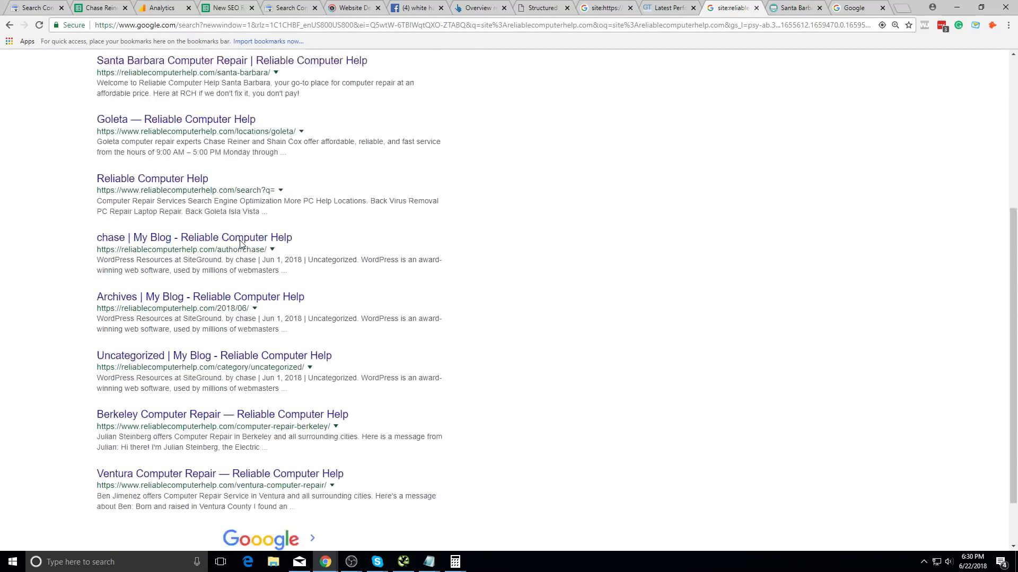
scroll(265, 318, "up", 6)
scroll(243, 362, "down", 6)
scroll(242, 361, "up", 6)
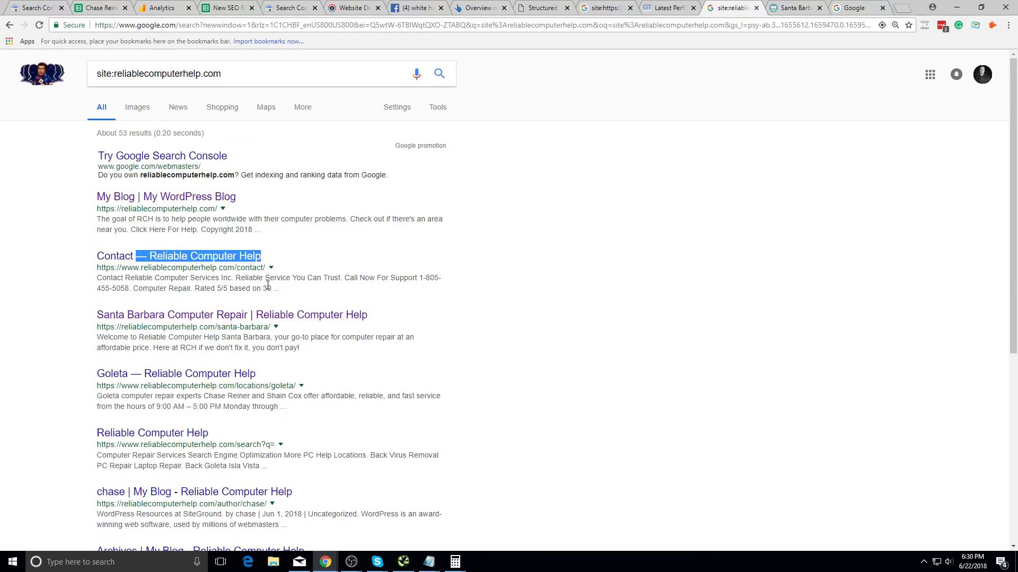
scroll(427, 462, "down", 6)
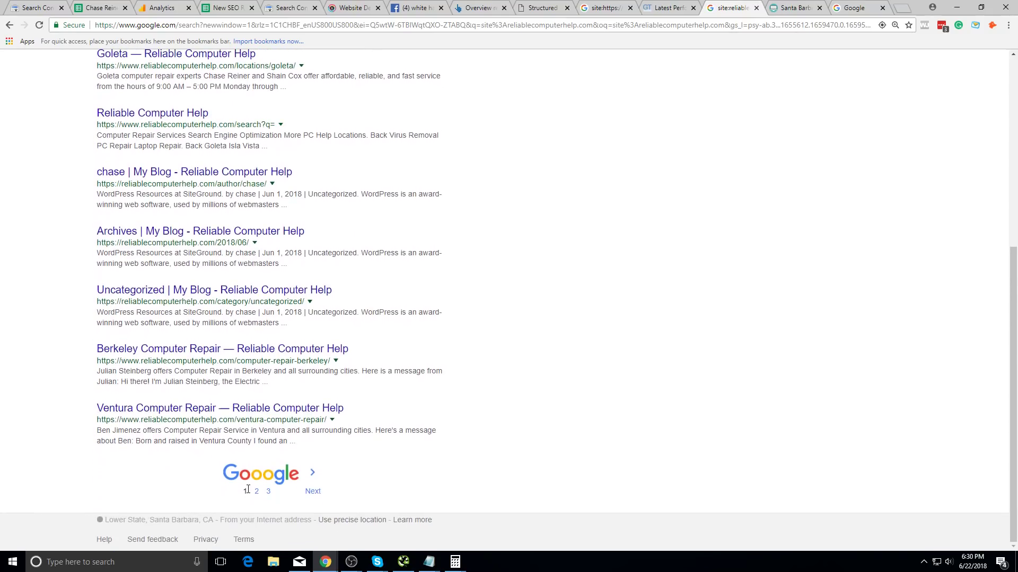
- Check the second page of the reliablecomputerhelp.com results and open the Contact page result from the first page
left_click(253, 492)
scroll(239, 422, "down", 6)
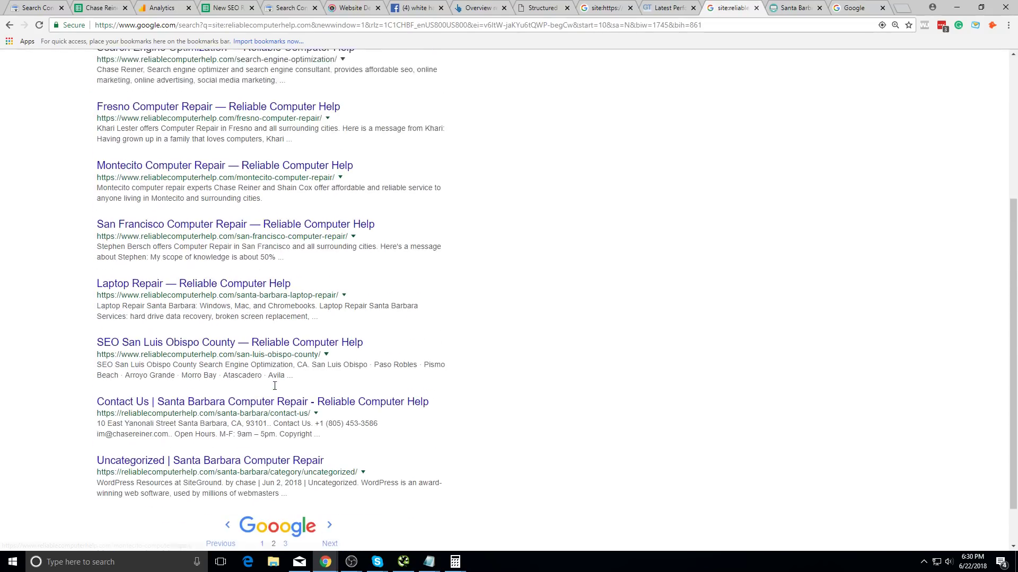
scroll(239, 423, "up", 6)
left_click(10, 25)
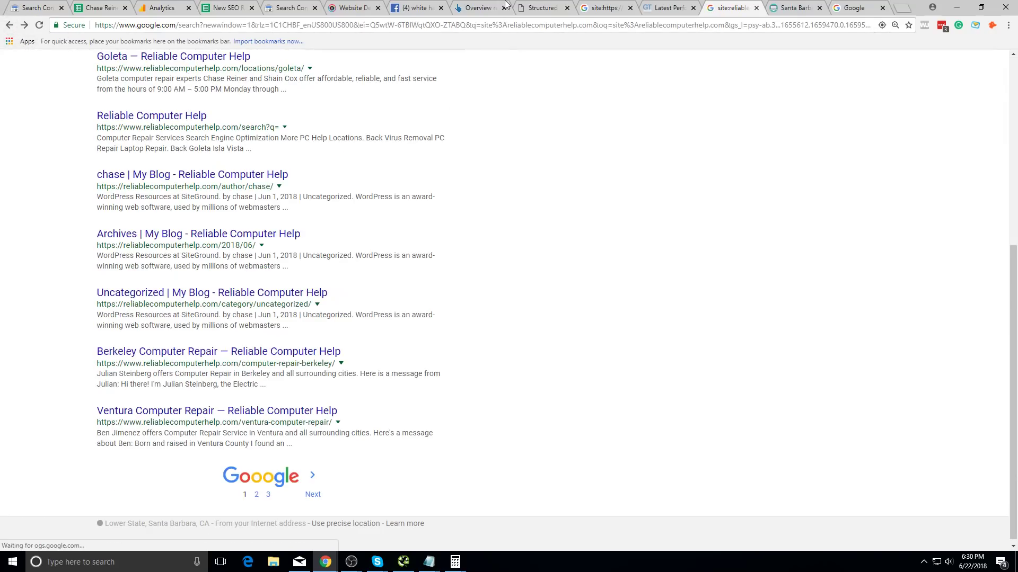
scroll(236, 227, "up", 3)
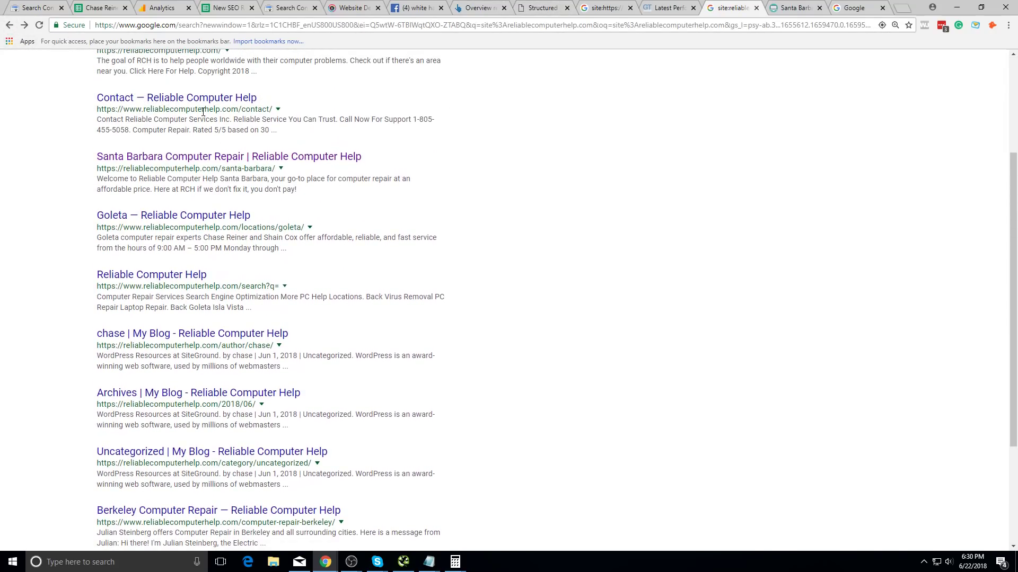
left_click(204, 100)
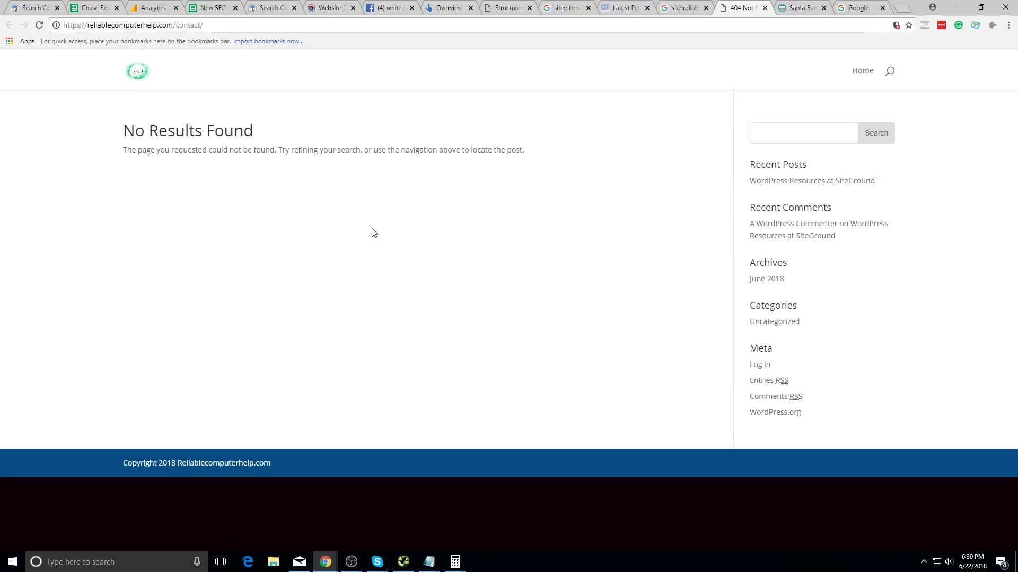
- View the egochi.com Search Analytics report in Search Console and return to the New SEO Roadmap spreadsheet
left_click(255, 6)
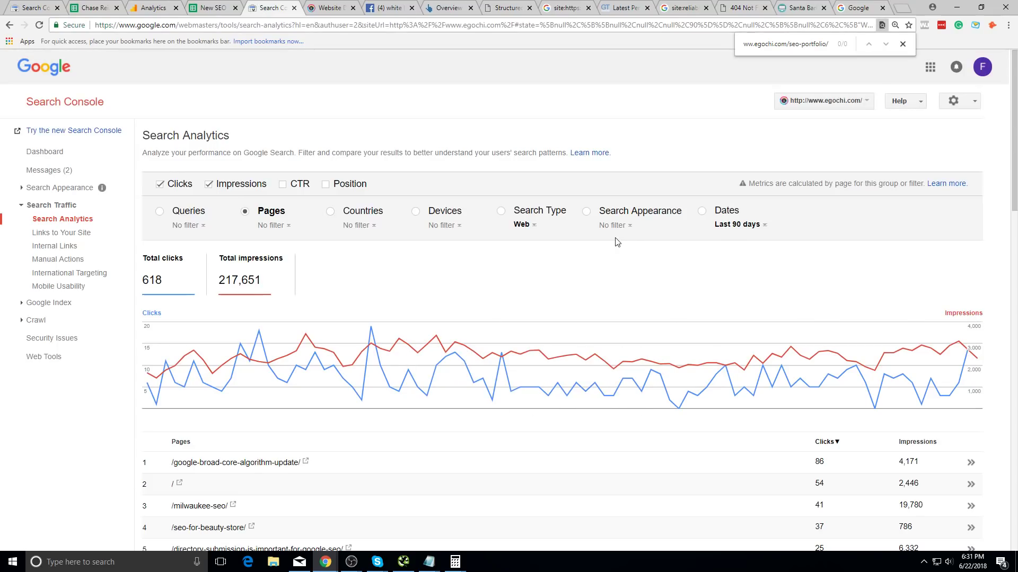
key("alt+Tab")
key("alt+Tab")
left_click(231, 3)
left_click(155, 3)
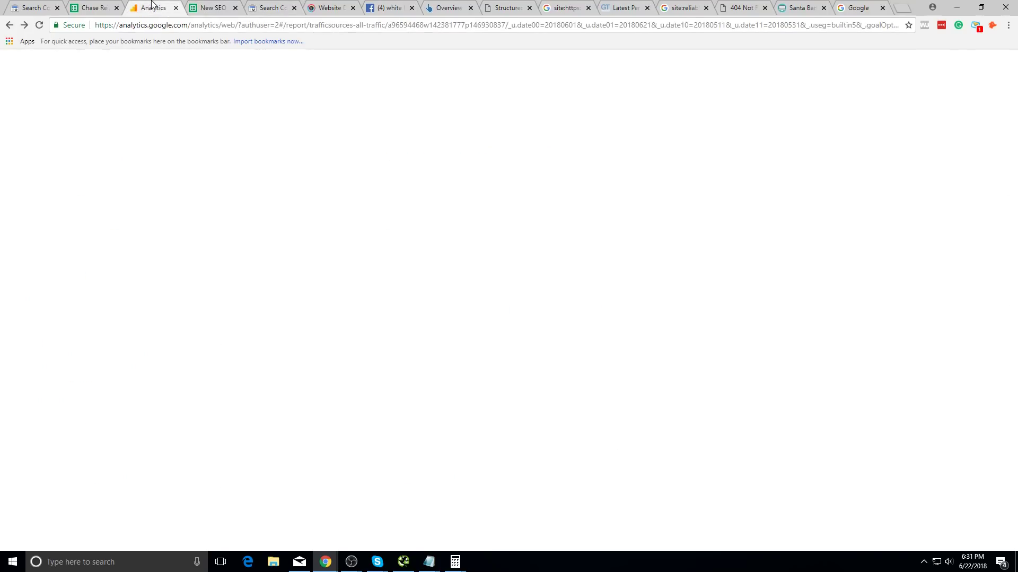
left_click(108, 4)
left_click(204, 6)
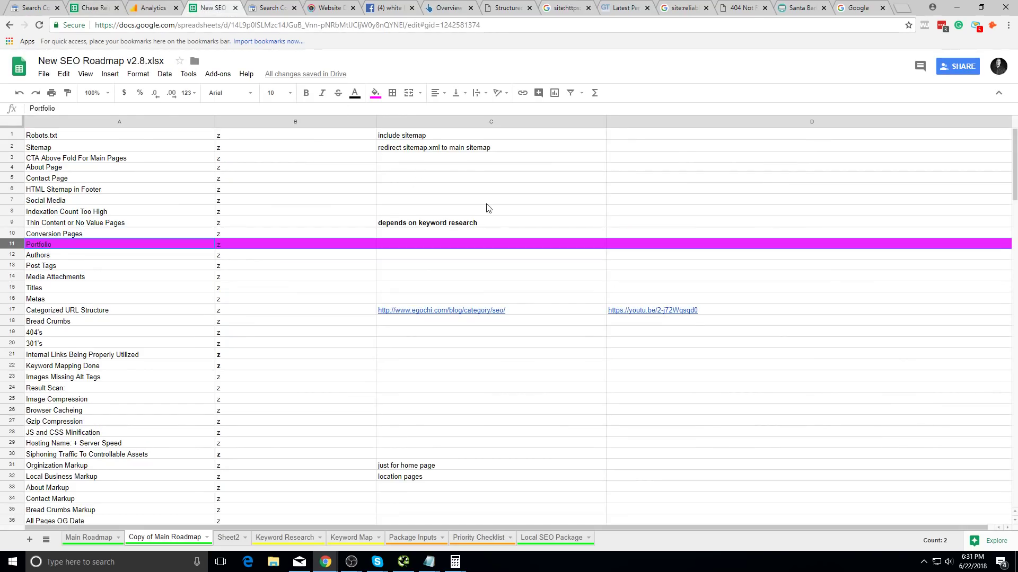
- Highlight the on-site checklist items and their notes in the Copy of Main Roadmap sheet, from Robots.txt downward
left_click(504, 223)
left_click_drag(334, 189, 580, 325)
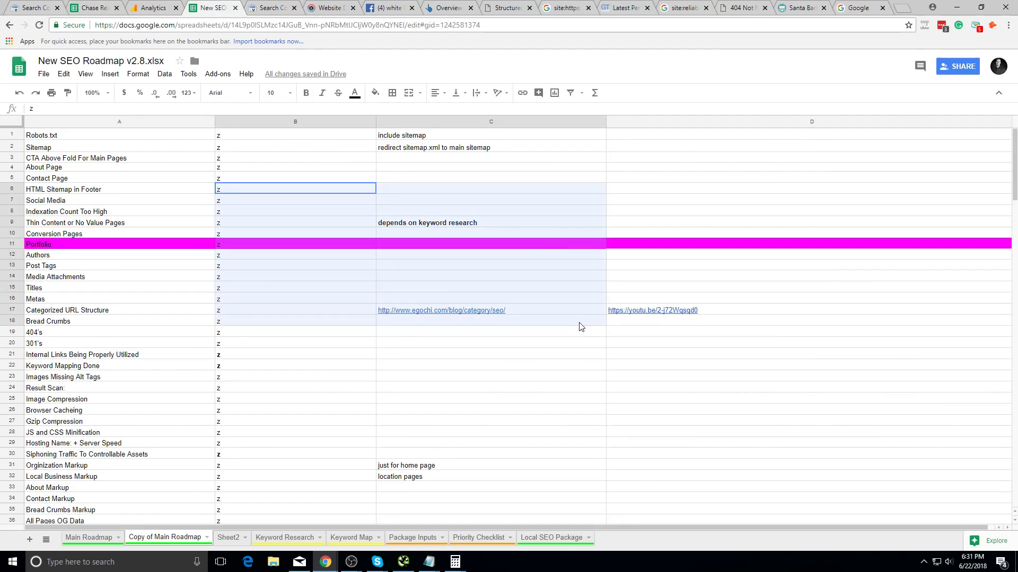
left_click(614, 409)
left_click_drag(613, 409, 327, 200)
left_click(327, 200)
left_click_drag(179, 169, 718, 391)
left_click(689, 465)
left_click(117, 178)
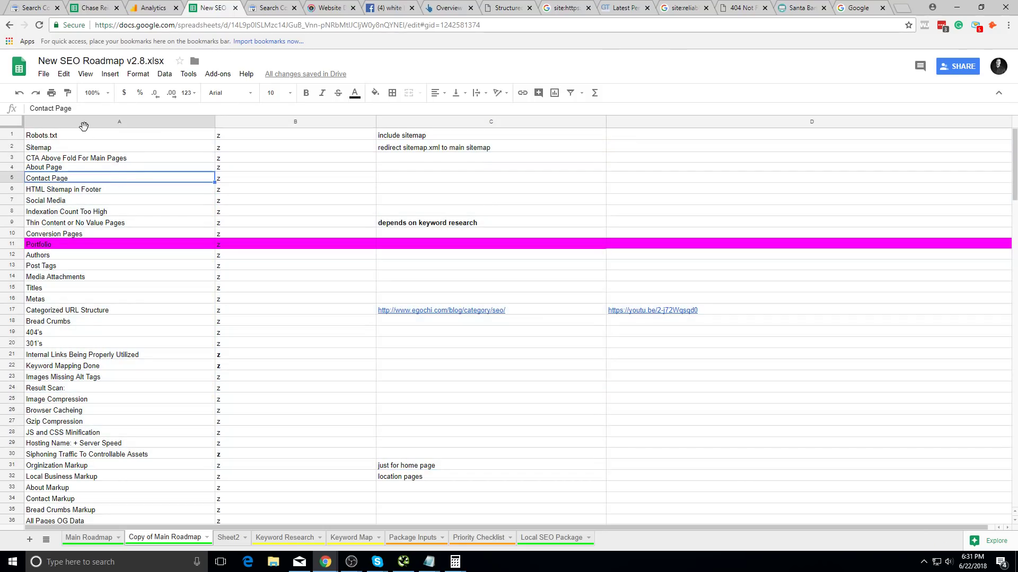
left_click_drag(89, 138, 739, 429)
left_click(771, 479)
left_click_drag(772, 479, 78, 137)
left_click(103, 136)
left_click(145, 200)
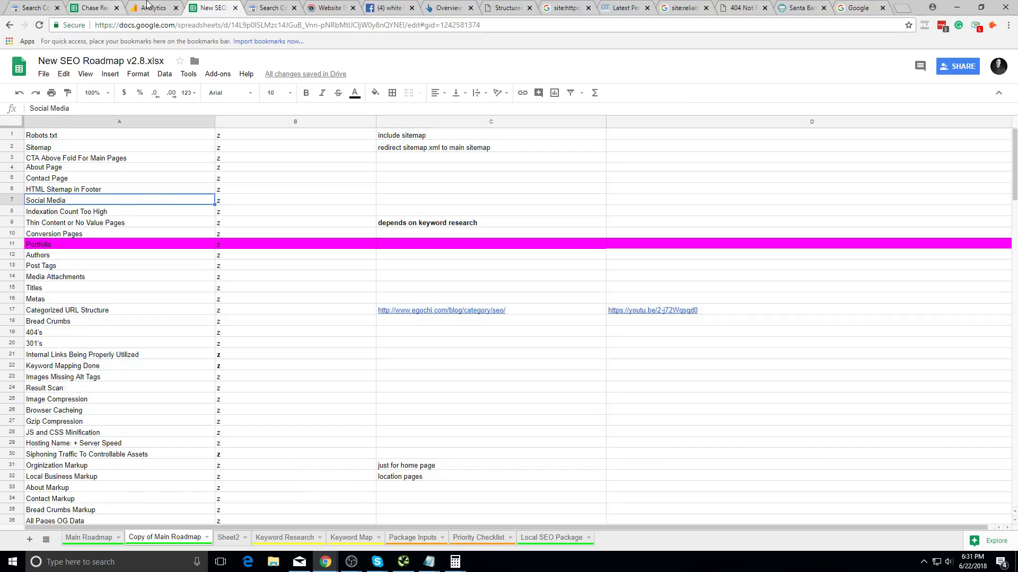
- View the google / organic All Traffic report in Analytics and return to the roadmap checklist
left_click(154, 7)
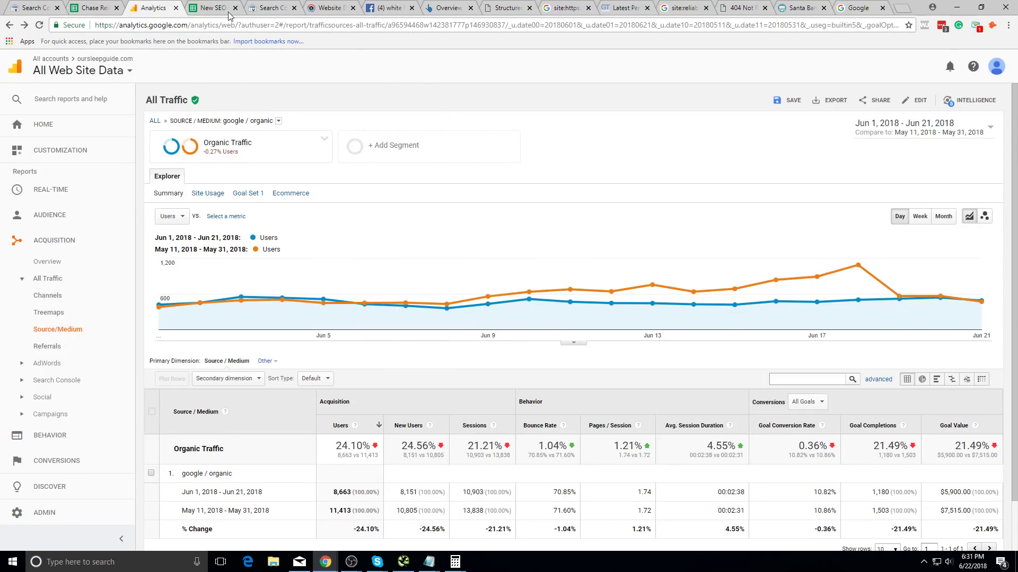
left_click(212, 7)
left_click(286, 7)
left_click(212, 8)
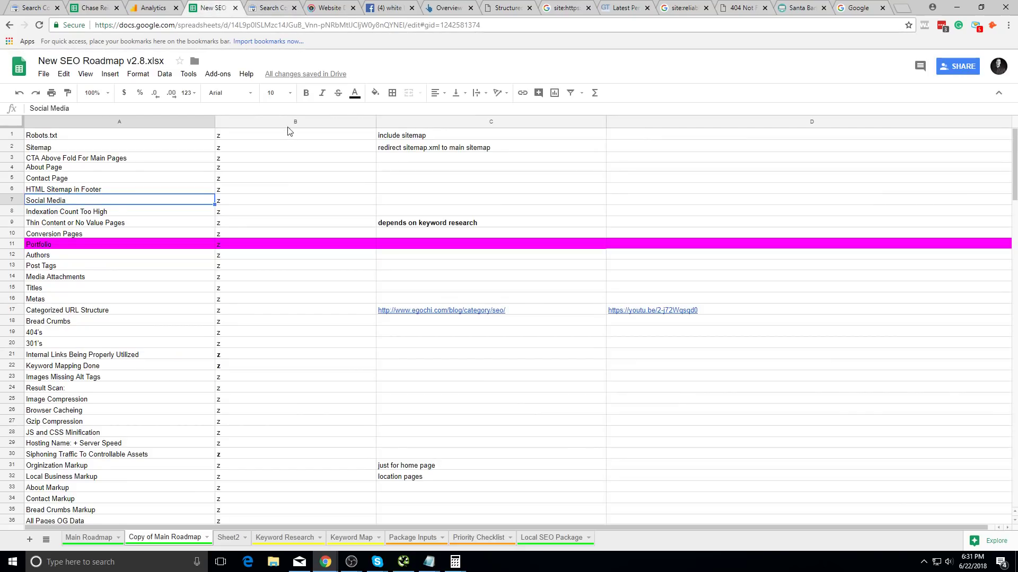
- Highlight blocks of roadmap checklist rows, including HTML Sitemap in Footer through Image Compression
left_click_drag(374, 177, 595, 391)
left_click_drag(615, 443, 609, 403)
left_click(222, 178)
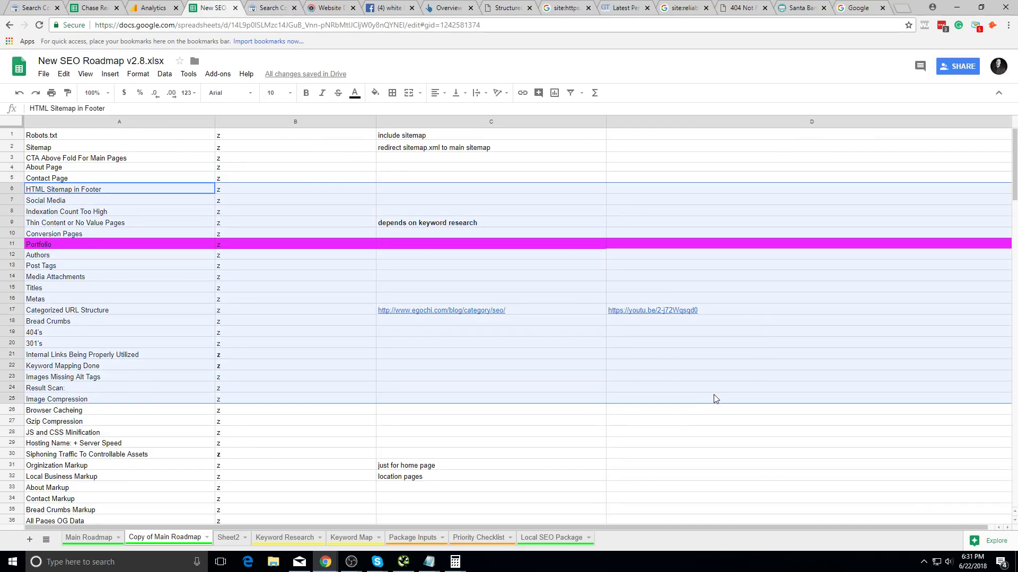
left_click_drag(615, 466, 152, 154)
left_click_drag(180, 201, 182, 159)
left_click_drag(119, 135, 297, 233)
mouse_move(662, 509)
left_mouse_down()
mouse_move(157, 211)
mouse_move(103, 142)
mouse_move(663, 421)
mouse_move(662, 432)
left_mouse_up()
left_click(102, 139)
left_click(663, 432)
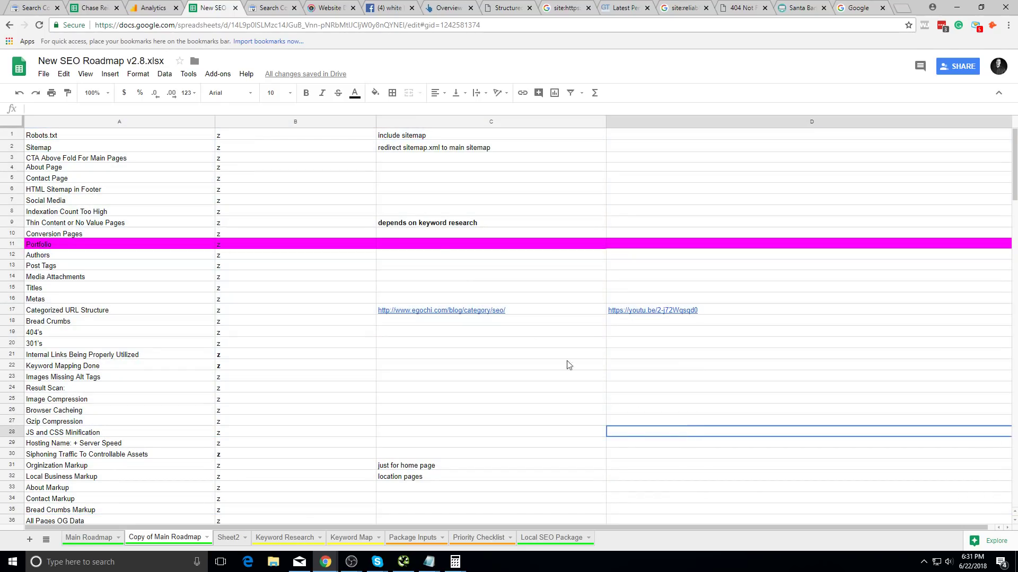
- Set the Analytics All Traffic report's date range to Jun 1, 2018 - Jun 22, 2018
left_click(154, 8)
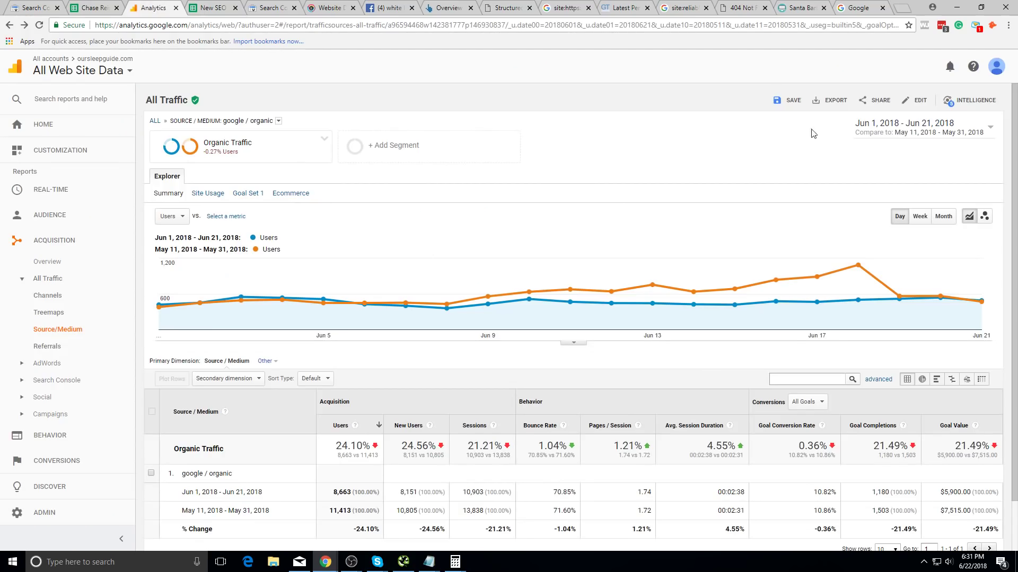
left_click(908, 130)
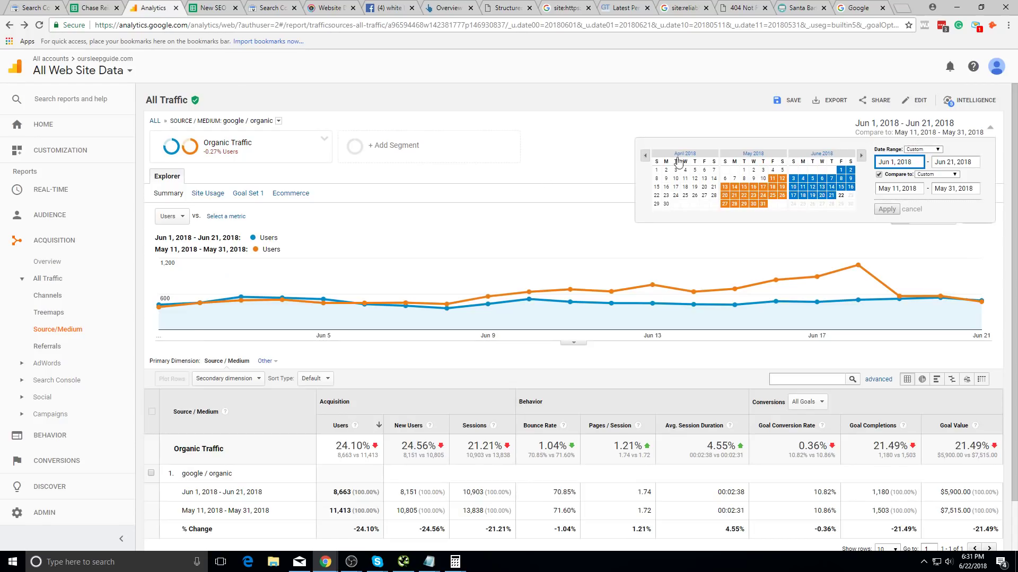
left_click(840, 196)
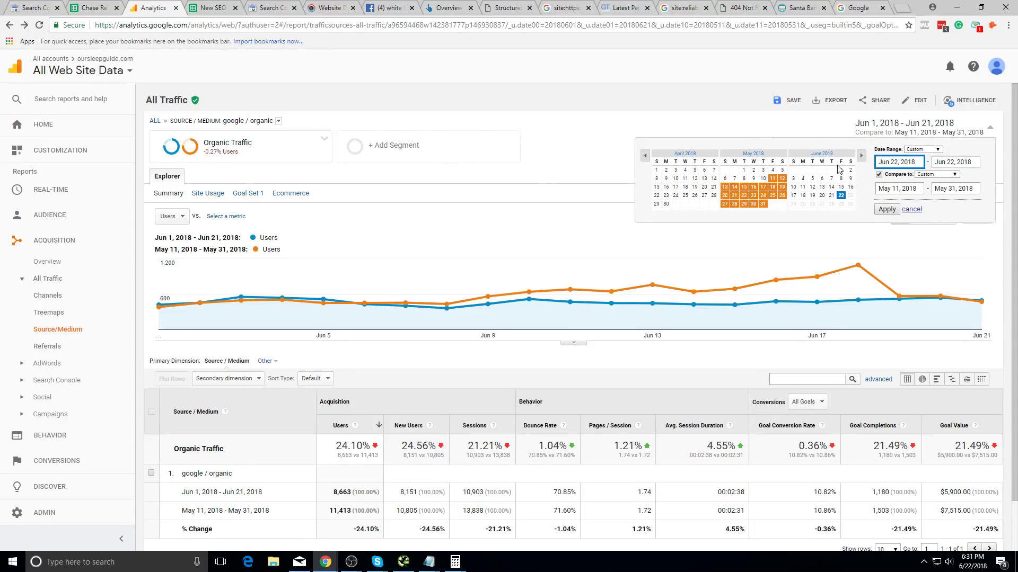
left_click(840, 169)
left_click(886, 209)
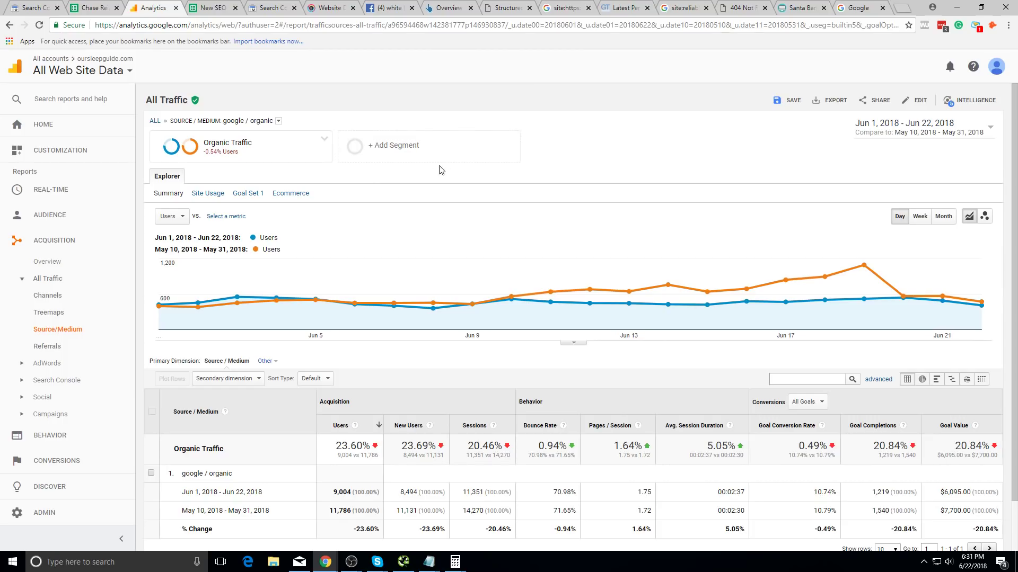
- Compare the organic users chart in Analytics with the SEO roadmap checklist, checking the June 19 point
left_click(239, 5)
left_click(264, 6)
left_click(201, 7)
left_click(170, 6)
left_click(210, 6)
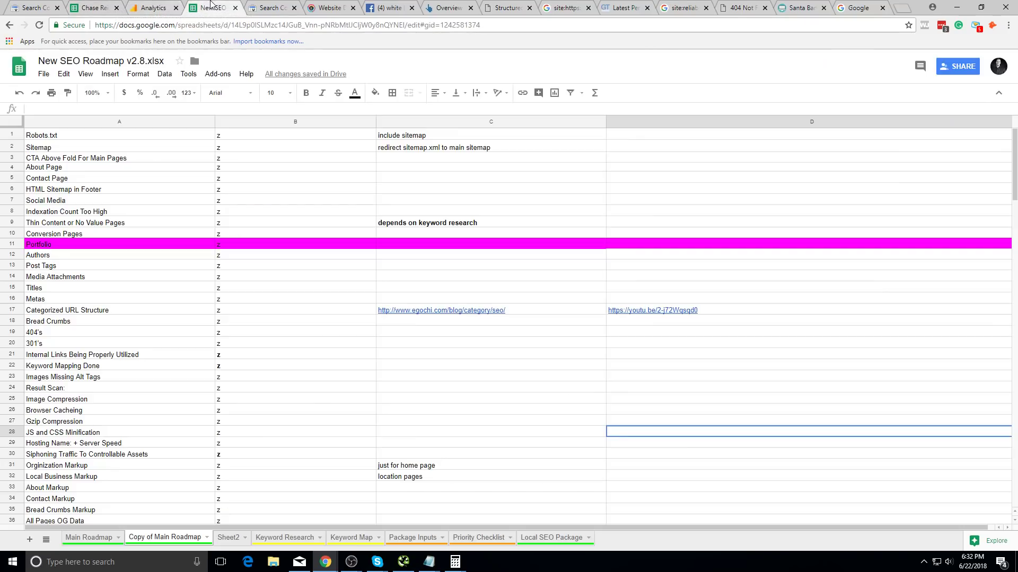
left_click(159, 7)
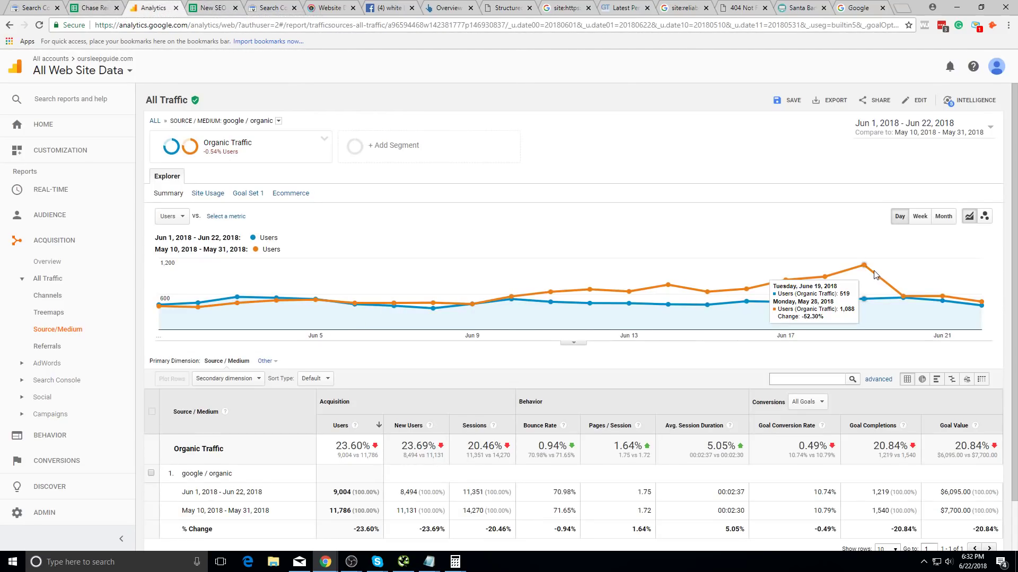
left_click(79, 6)
left_click(154, 7)
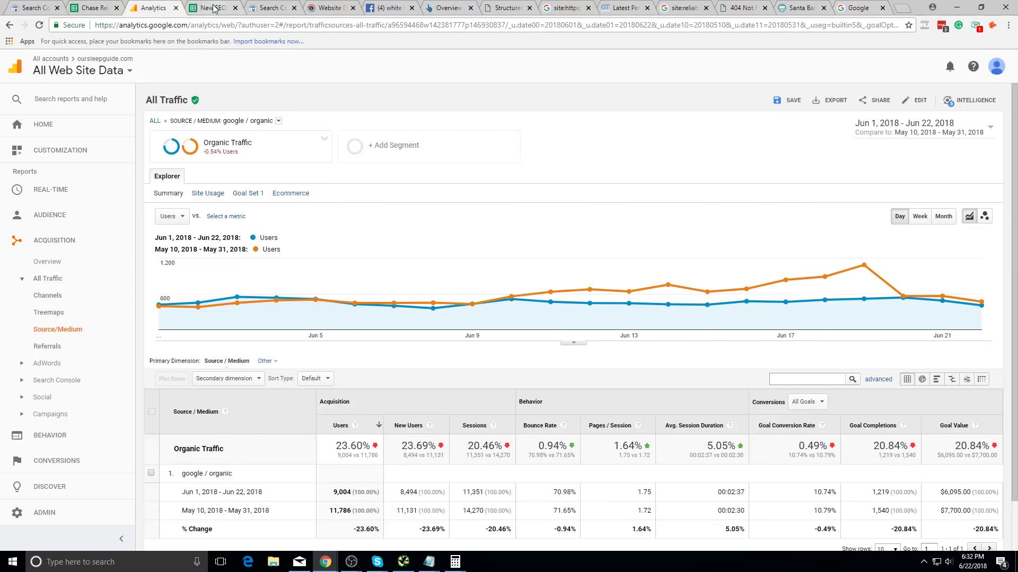
- Check the client payment notes in Notepad and open the Package Inputs sheet of the SEO roadmap
left_click(213, 9)
key("alt+Tab")
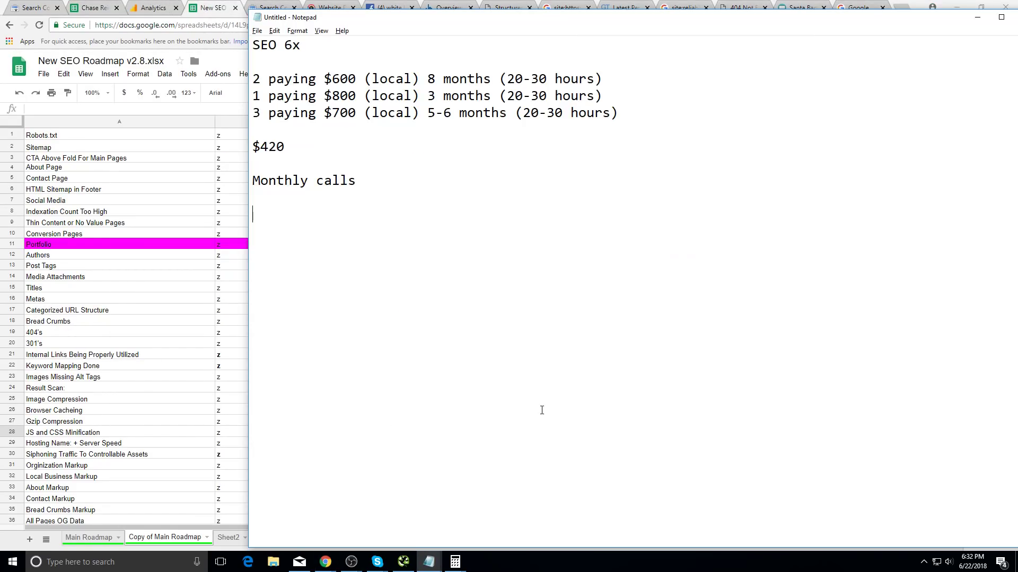
key("alt+Tab")
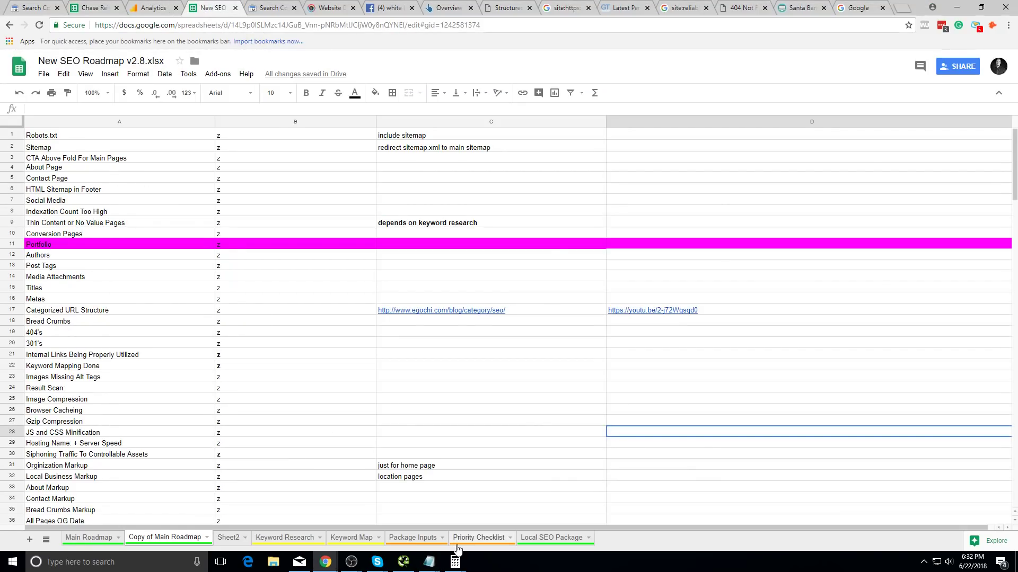
left_click(459, 539)
left_click(432, 539)
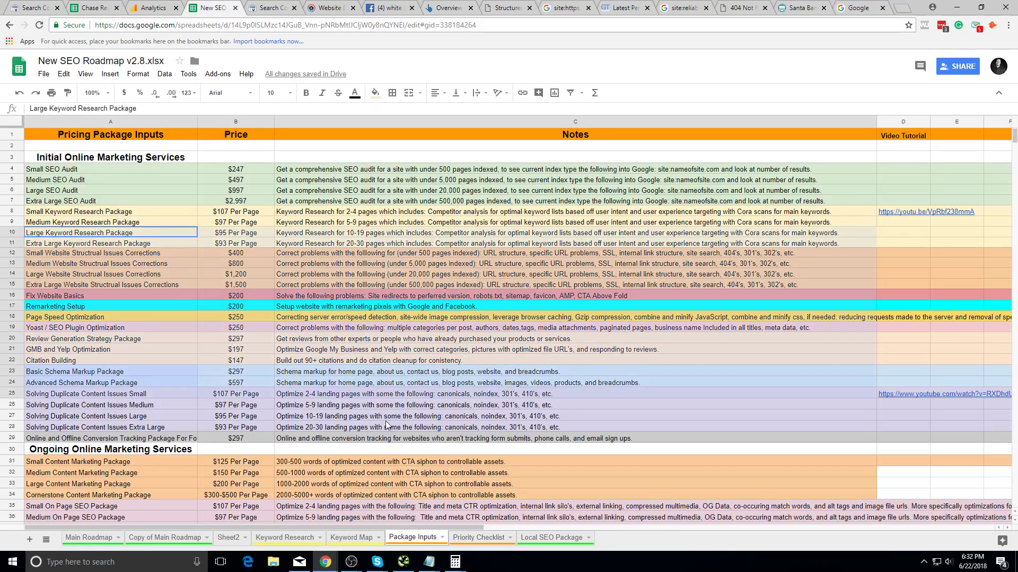
- Review the Package Inputs notes on SEO audits, keyword research, duplicate content and Extra Large structural corrections
left_click(477, 449)
left_click(541, 462)
left_click(403, 339)
left_click(175, 190)
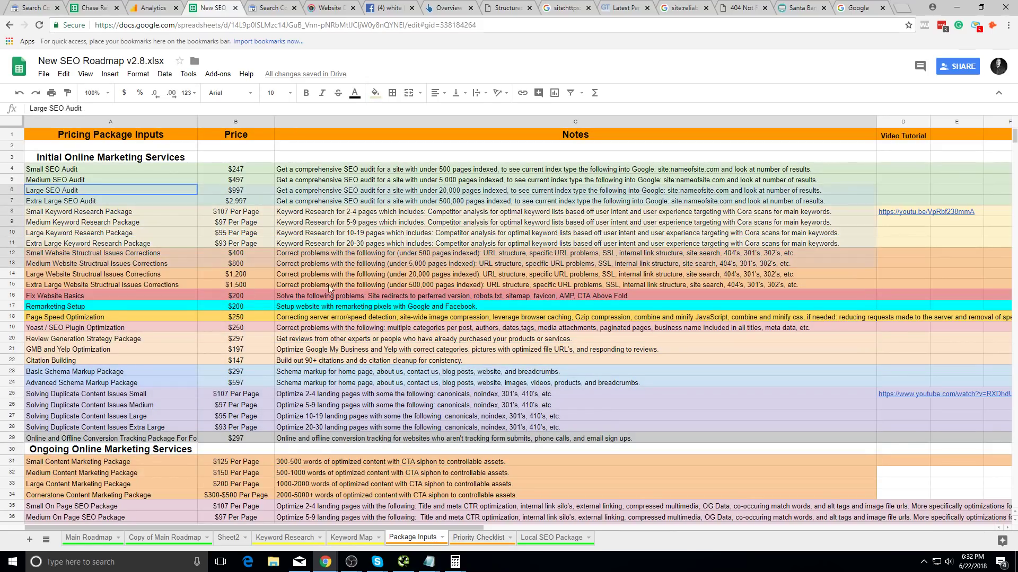
left_click(451, 306)
left_click(413, 394)
left_click(403, 233)
left_click(106, 180)
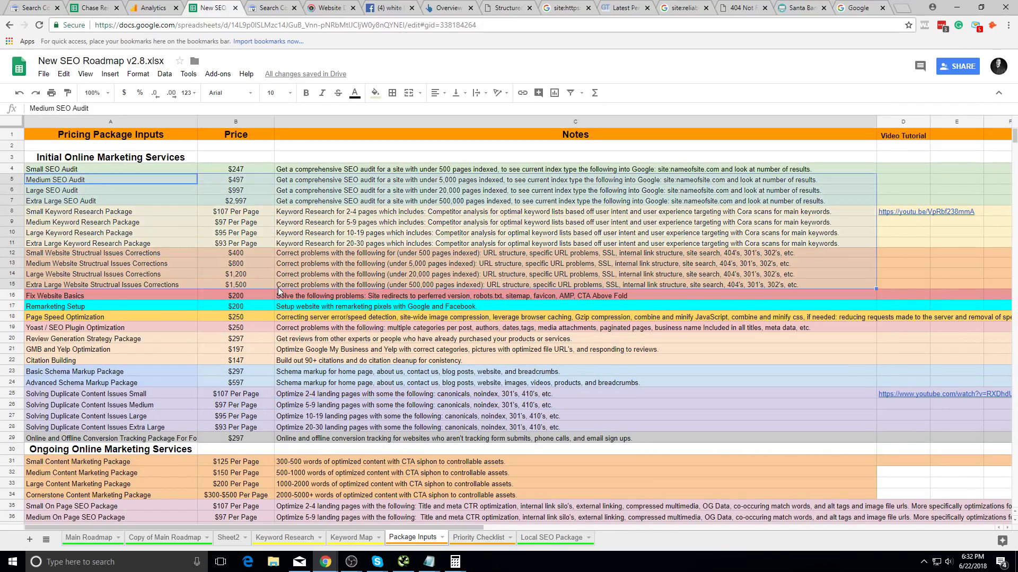
left_click(381, 285)
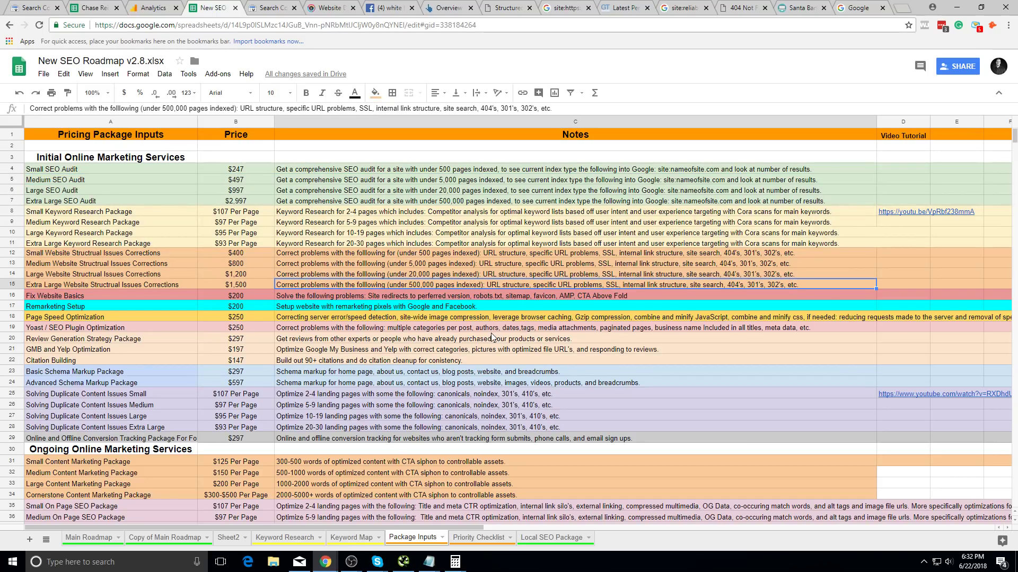
- Examine the Medium SEO Audit and Medium structural corrections notes, and highlight the four keyword research packages with their prices
left_click(318, 180)
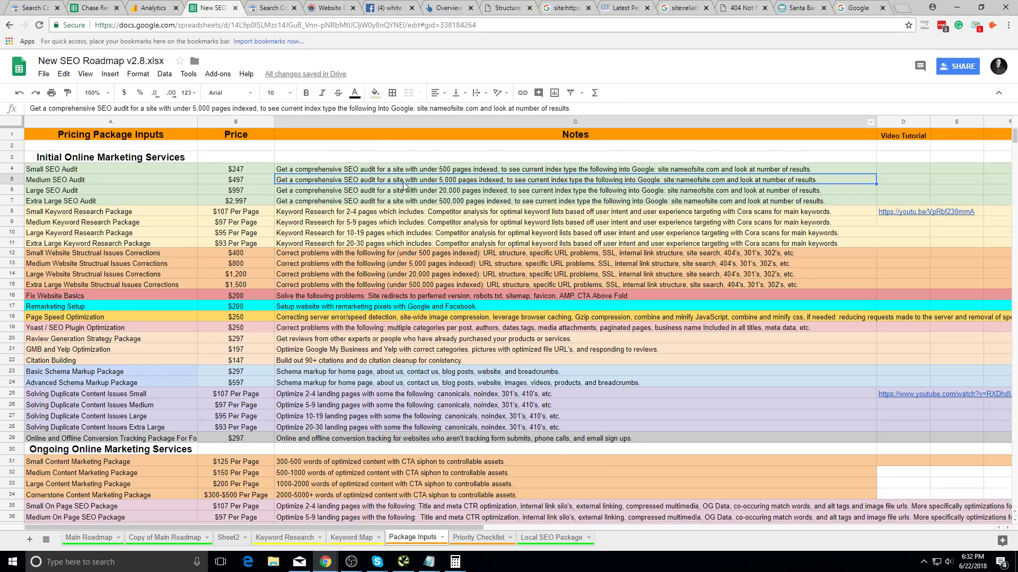
left_click(432, 232)
left_click(583, 265)
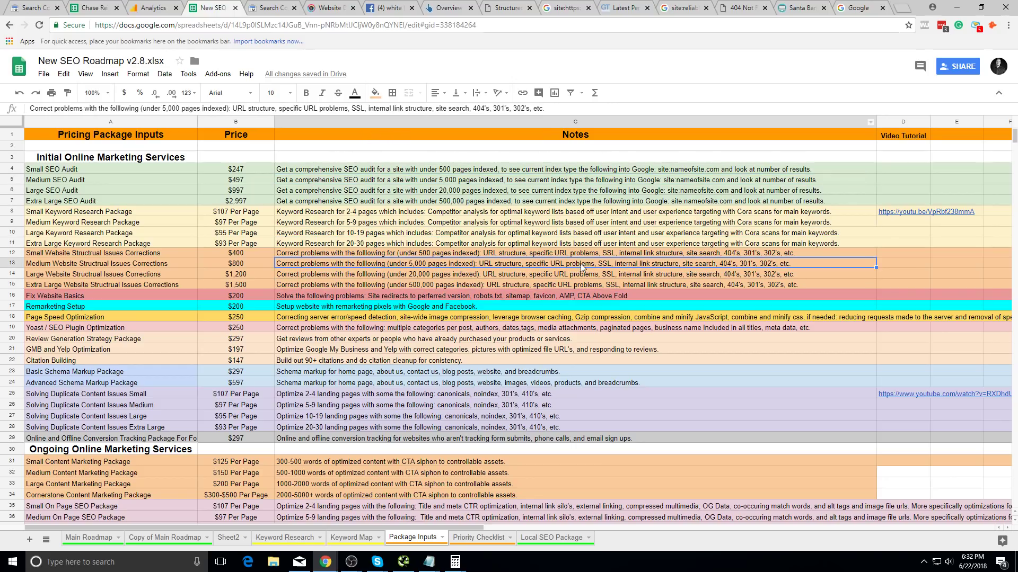
left_click(492, 244)
left_click(101, 212, "shift")
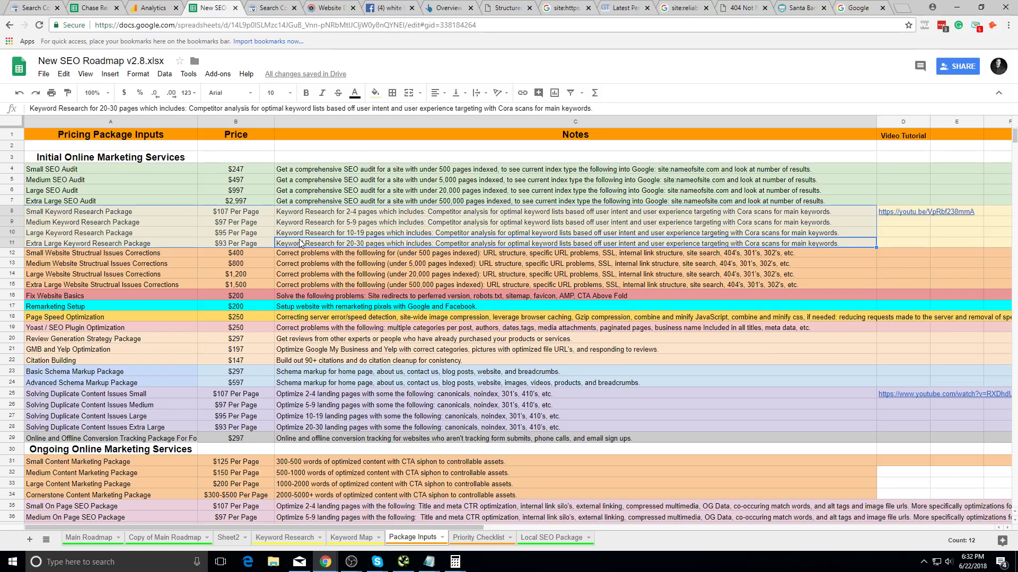
- Read the Small On Page SEO Package notes and highlight the Initial Online Marketing Services notes
scroll(495, 371, "down", 5)
left_click(495, 378)
scroll(495, 366, "up", 5)
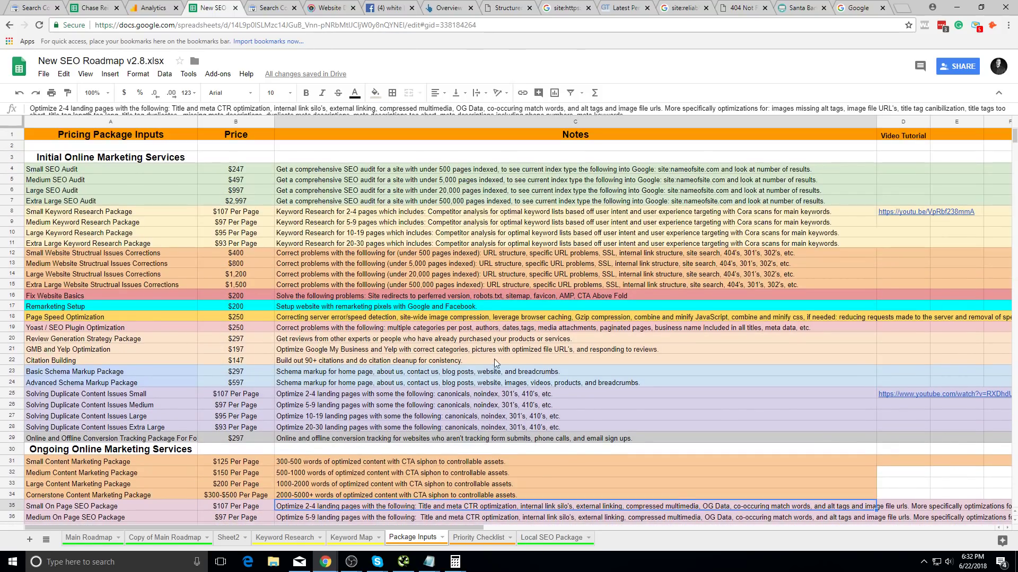
left_click_drag(412, 139, 519, 448)
left_click(519, 448)
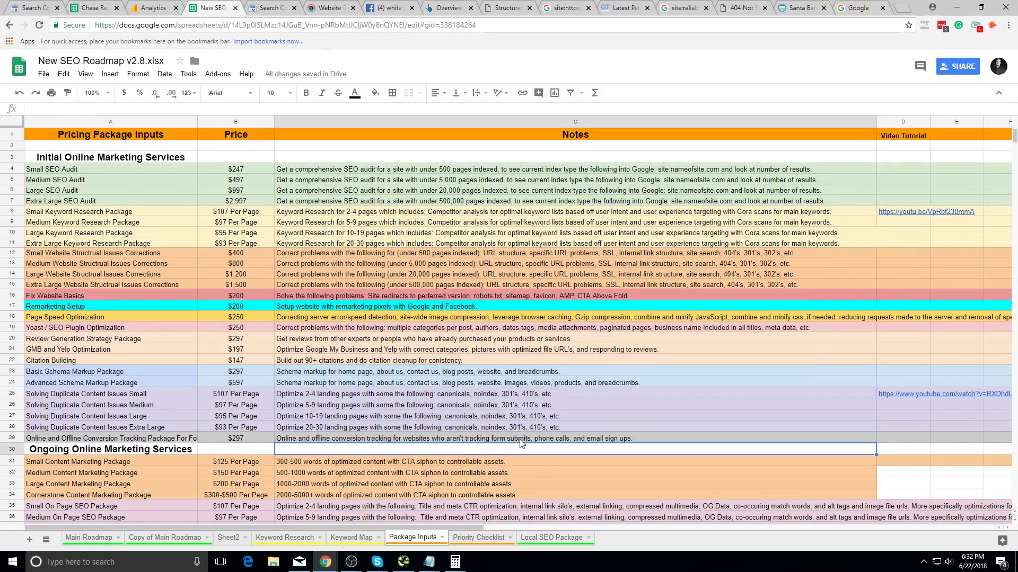
scroll(381, 313, "down", 1)
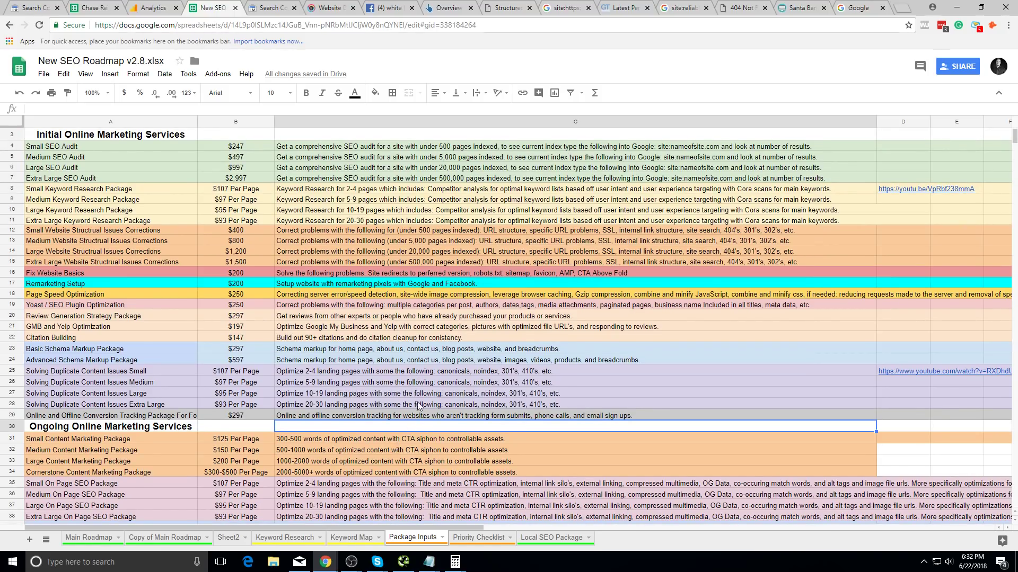
scroll(425, 406, "up", 1)
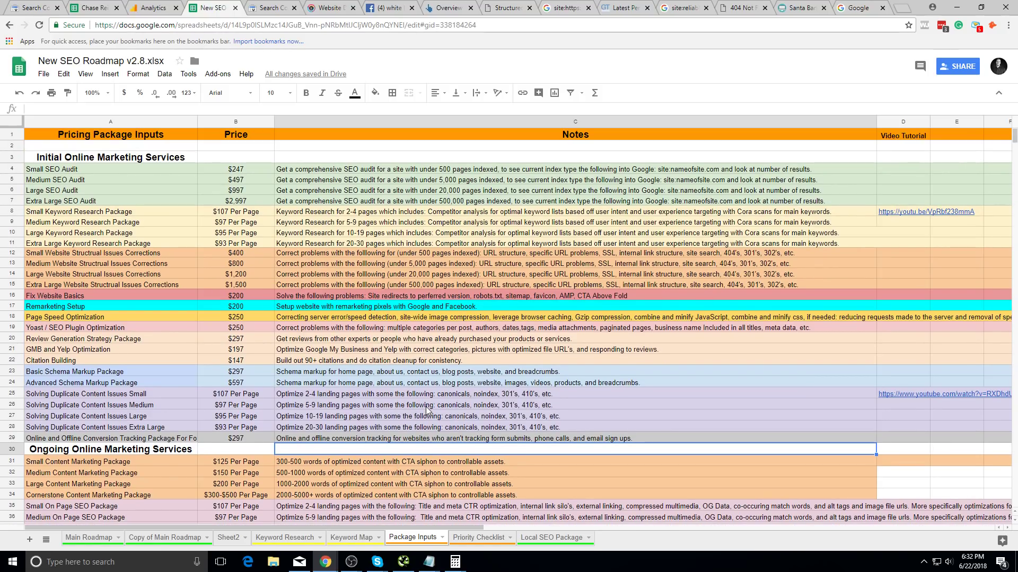
- Look through the Keyword Research and Priority Checklist sheets and return to Package Inputs
left_click(259, 538)
left_click(424, 536)
left_click(479, 537)
left_click(404, 537)
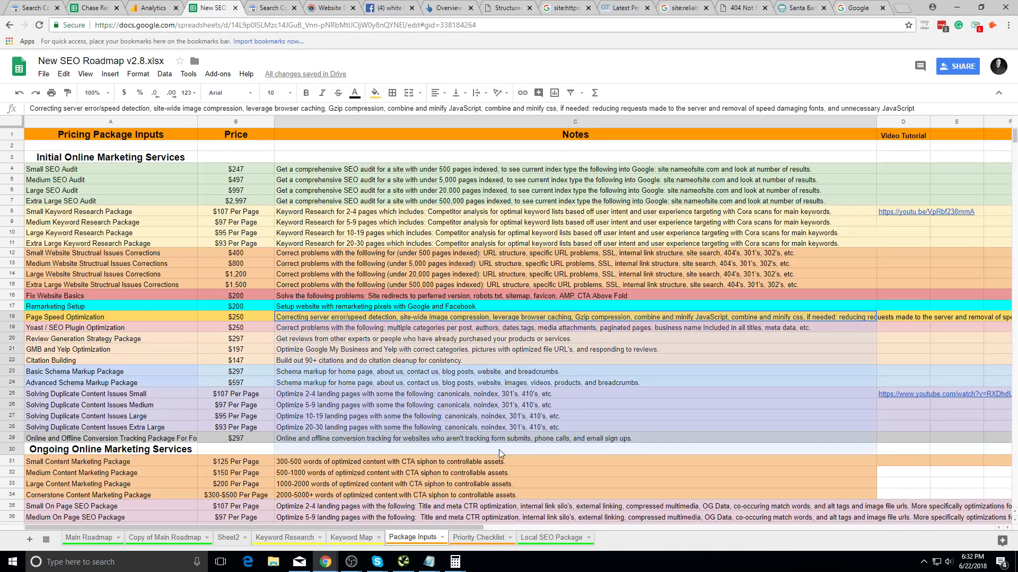
left_click_drag(724, 491, 137, 152)
left_click(137, 153)
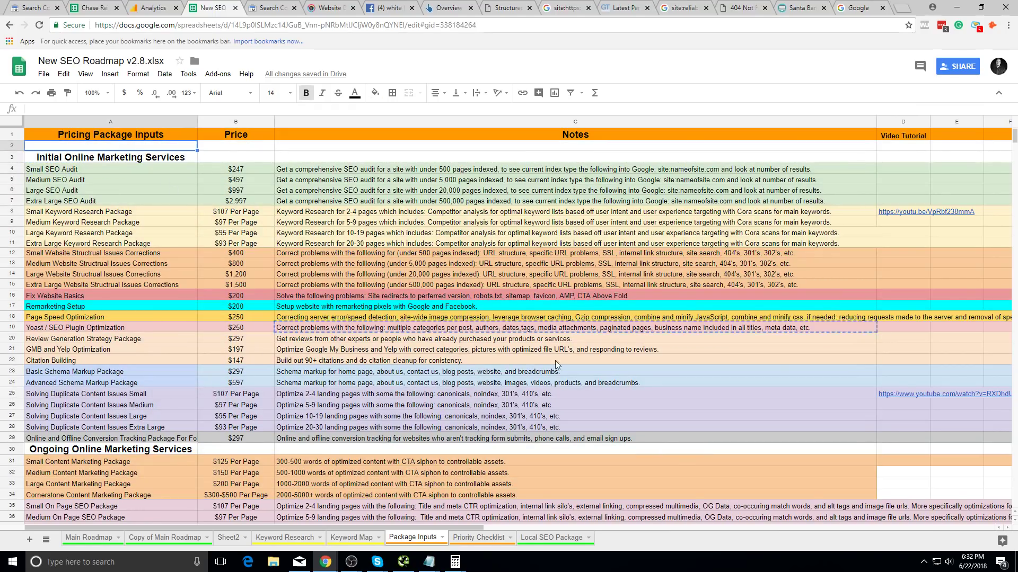
left_click(87, 139)
key("Delete")
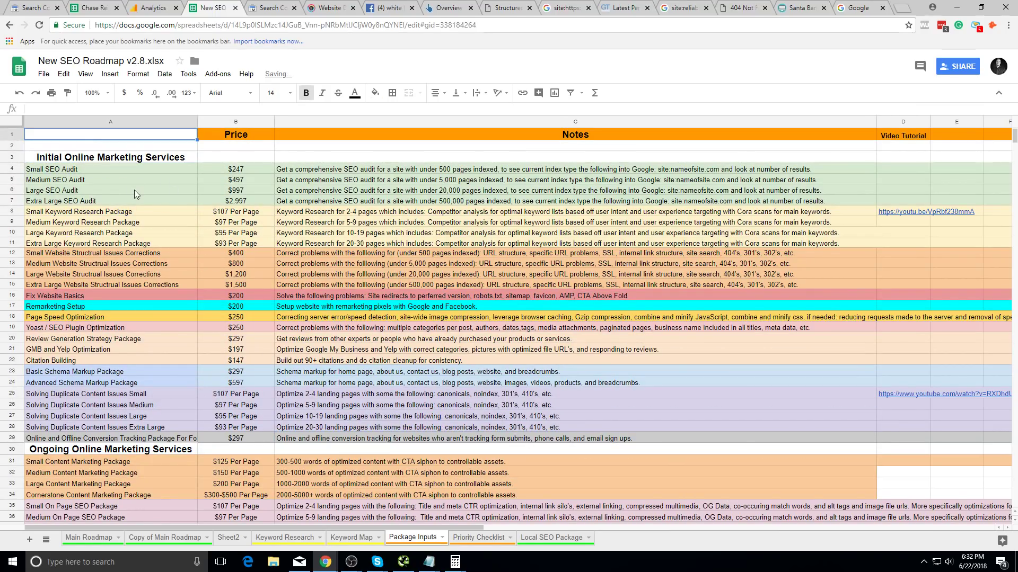
key("ctrl+z")
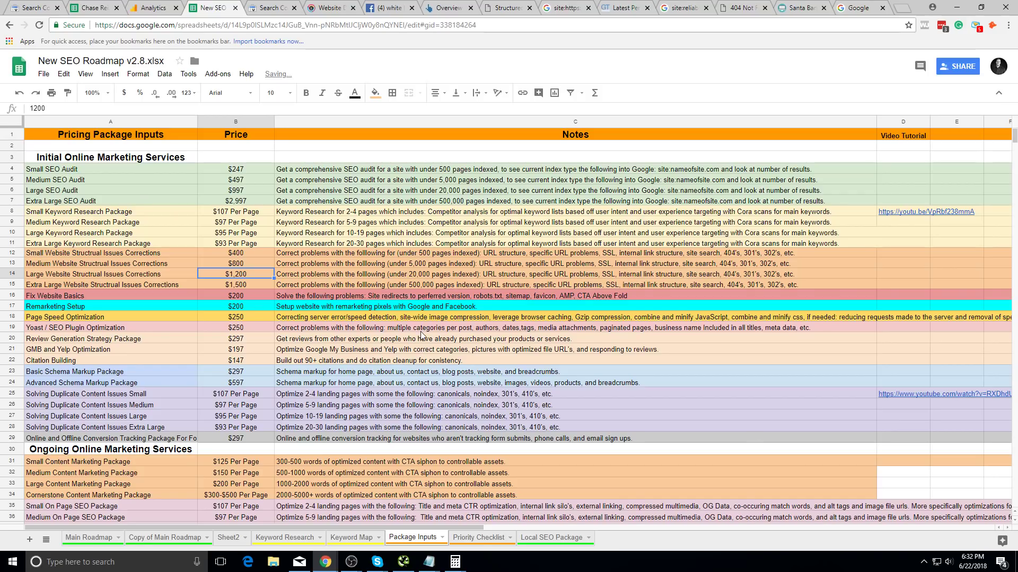
- Look over the Fix Website Basics notes and the remaining initial and ongoing service packages, starting from the Small SEO Audit row
left_click(530, 297)
scroll(530, 297, "down", 5)
scroll(371, 223, "up", 5)
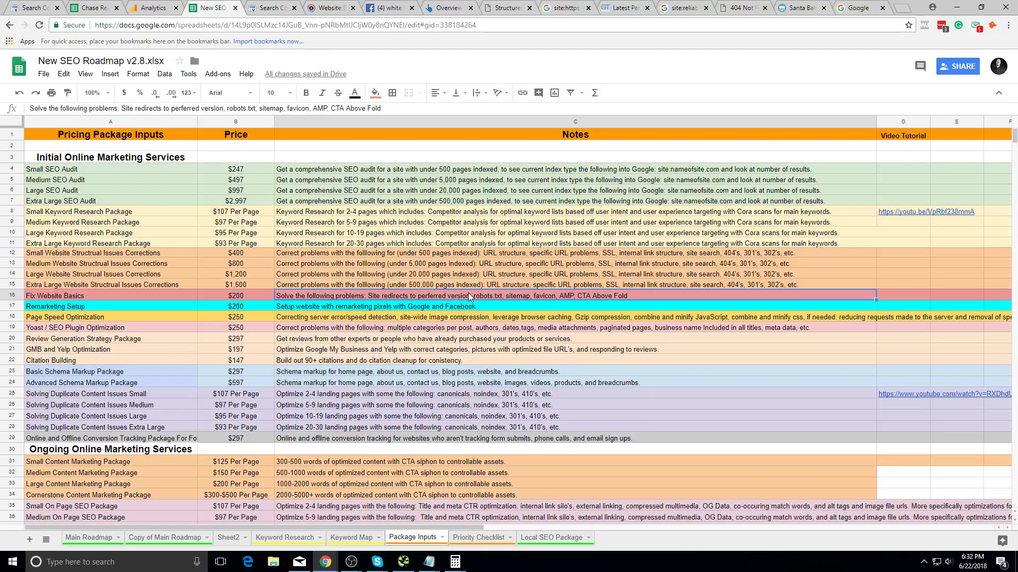
left_click(175, 169)
scroll(334, 439, "down", 4)
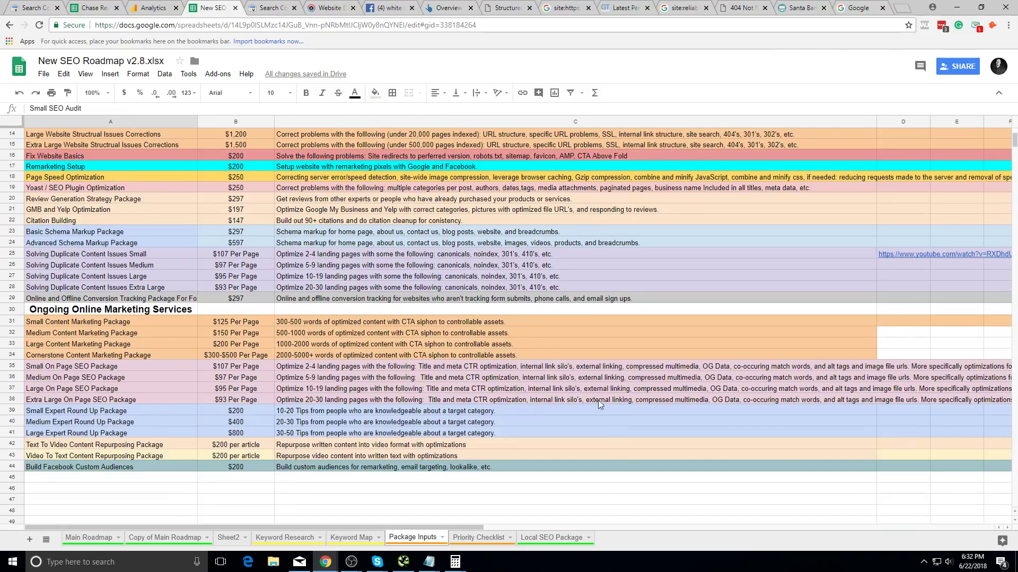
scroll(5, 469, "up", 4)
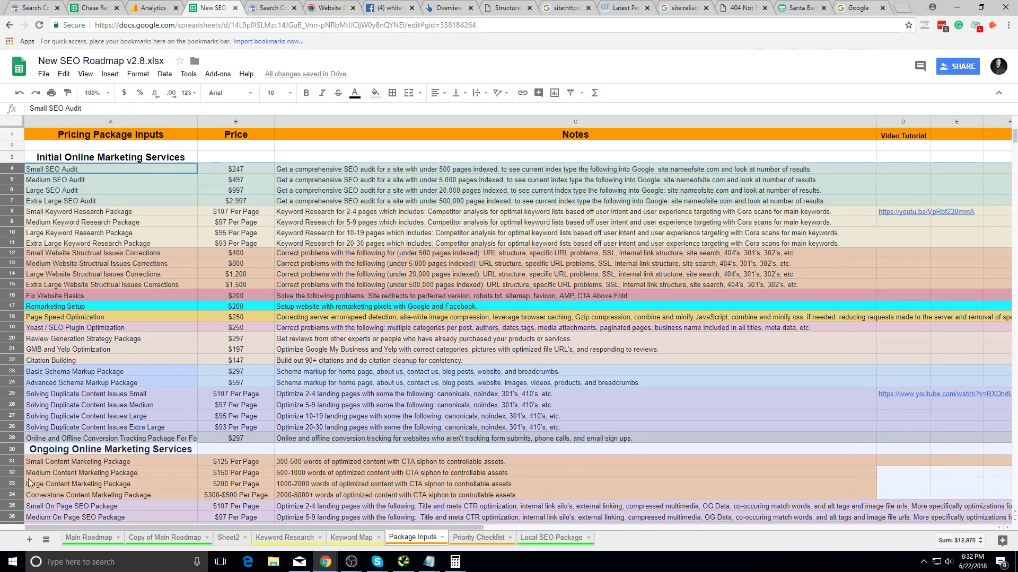
left_click(11, 564)
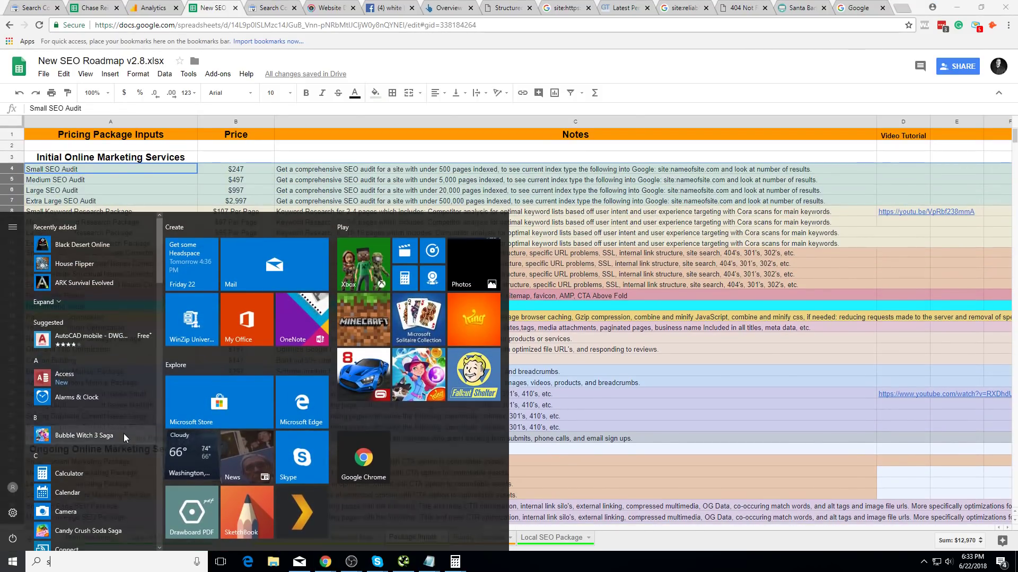
type("snip")
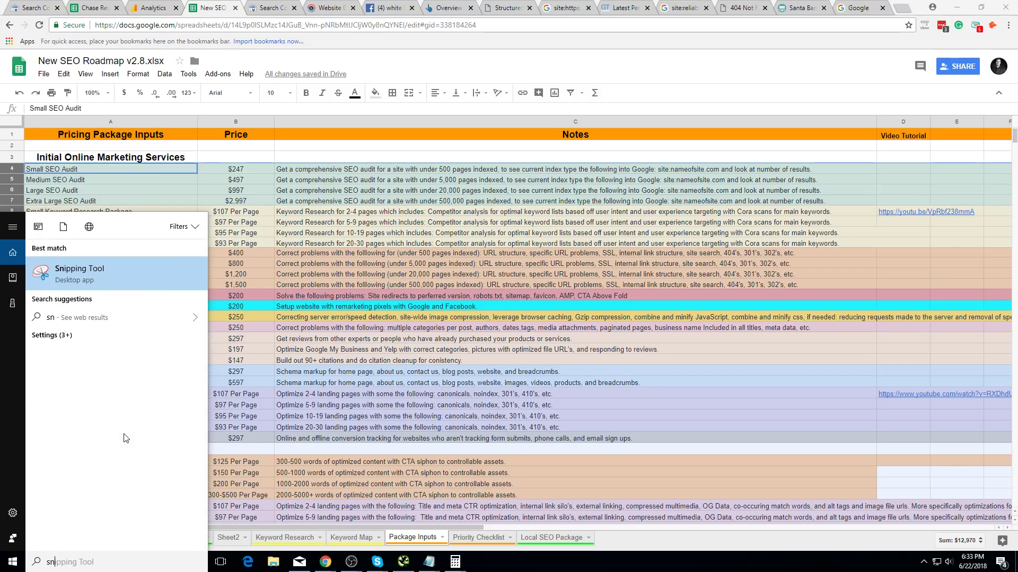
key("Return")
left_click(647, 38)
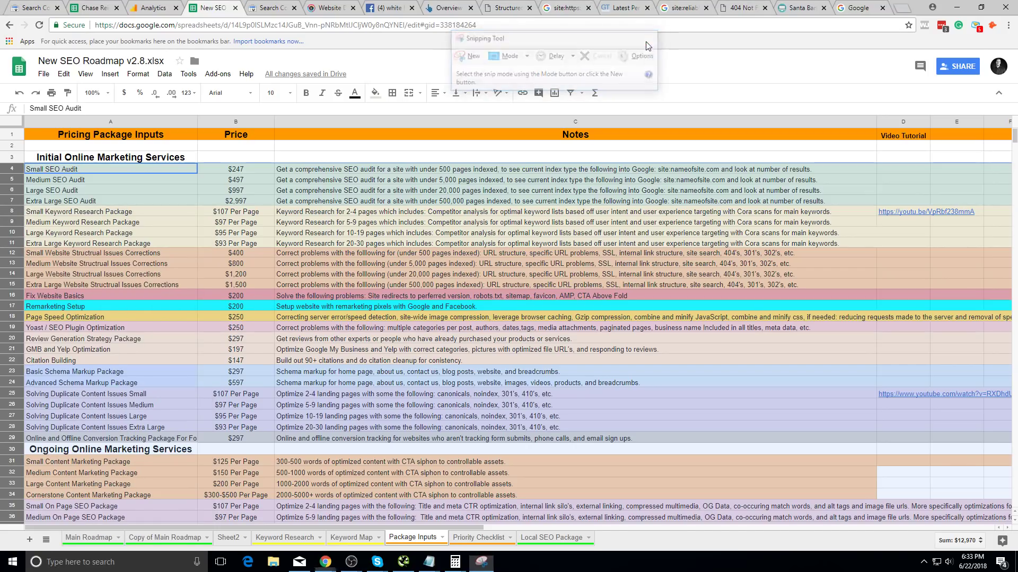
left_click(11, 562)
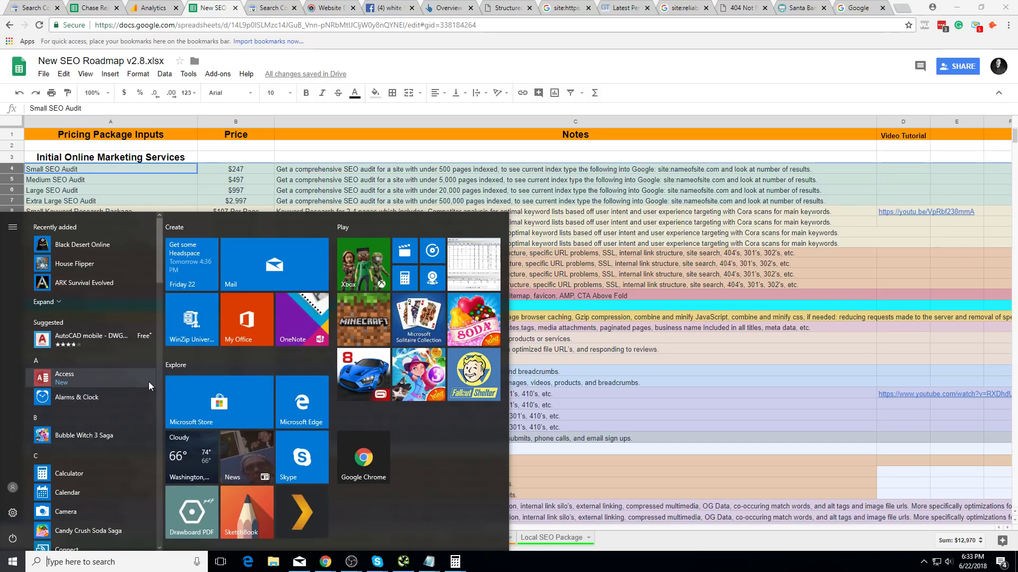
left_click(580, 320)
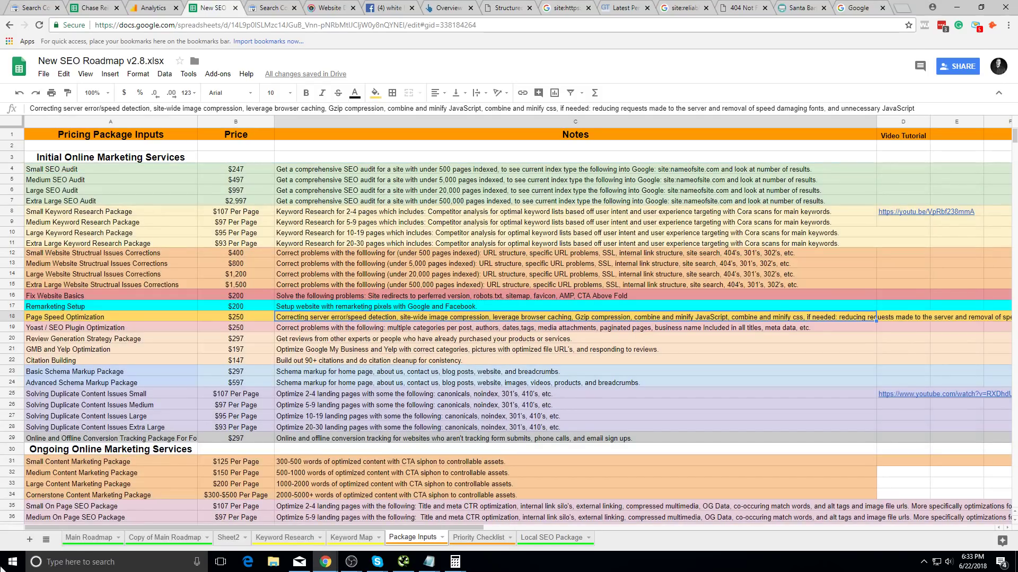
key("super")
key("super")
left_click(646, 343)
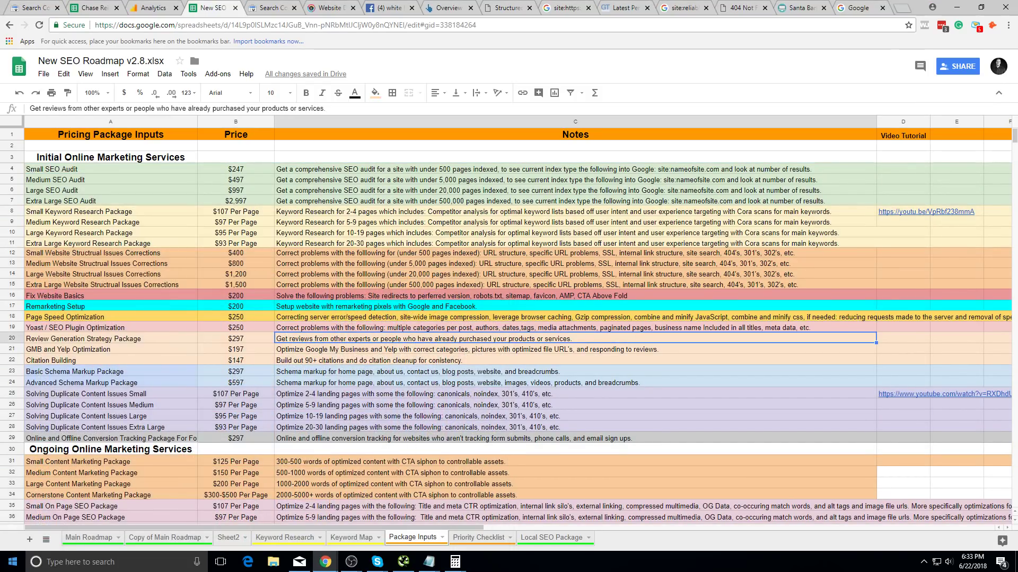
- Open Paint with a blank canvas
key("super")
type("s")
key("BackSpace")
type("paint")
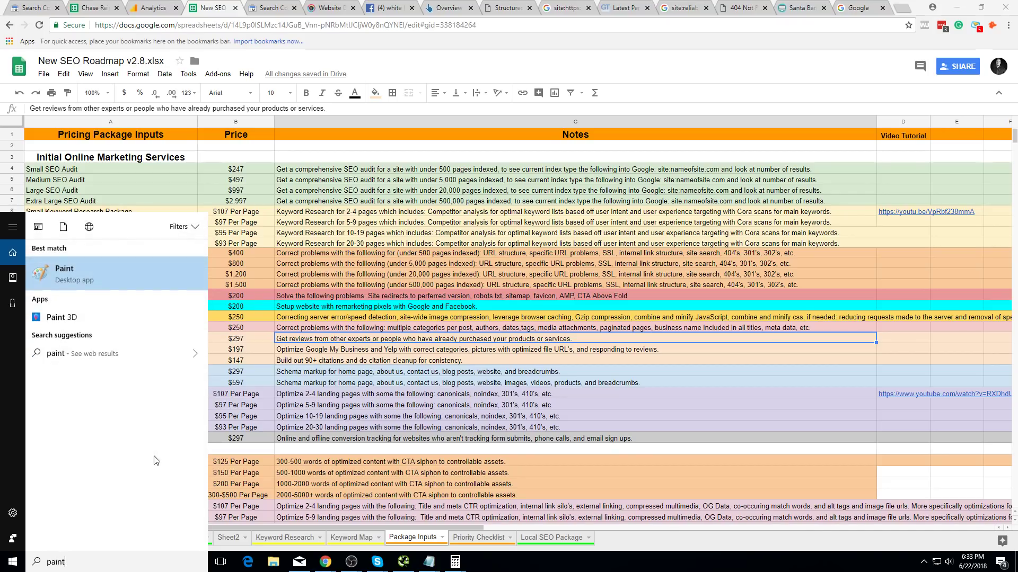
key("Return")
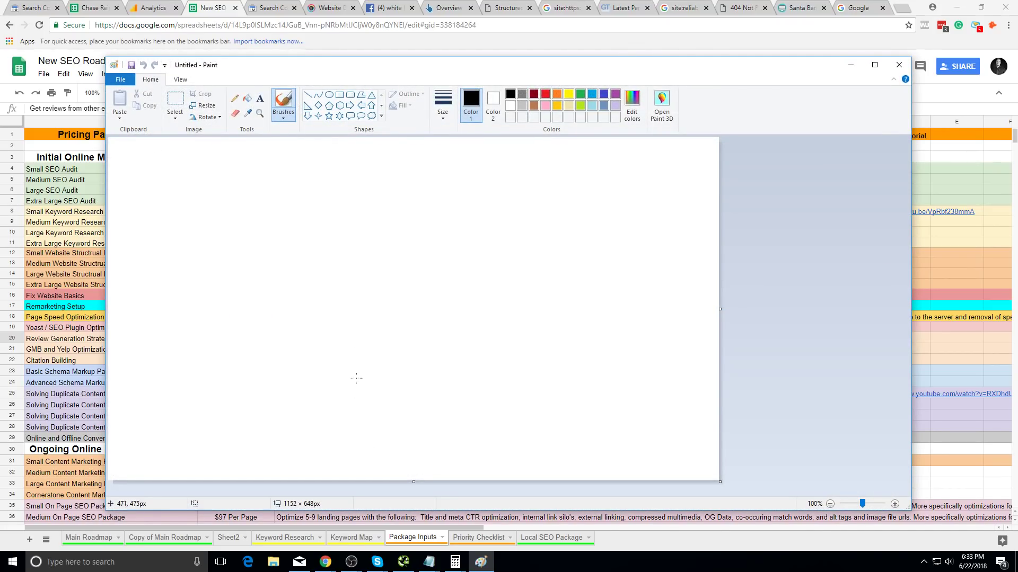
- Sketch a step diagram with a baseline labelled "Free", an upward arrow, and "SEO" written above the arrow and beneath the raised step
mouse_move(127, 409)
left_mouse_down()
mouse_move(285, 414)
mouse_move(260, 415)
mouse_move(254, 295)
mouse_move(357, 295)
left_mouse_up()
mouse_move(129, 471)
left_mouse_down()
mouse_move(122, 440)
mouse_move(152, 430)
mouse_move(180, 456)
mouse_move(224, 444)
mouse_move(247, 452)
left_mouse_up()
mouse_move(175, 412)
left_mouse_down()
mouse_move(159, 289)
mouse_move(215, 323)
left_mouse_up()
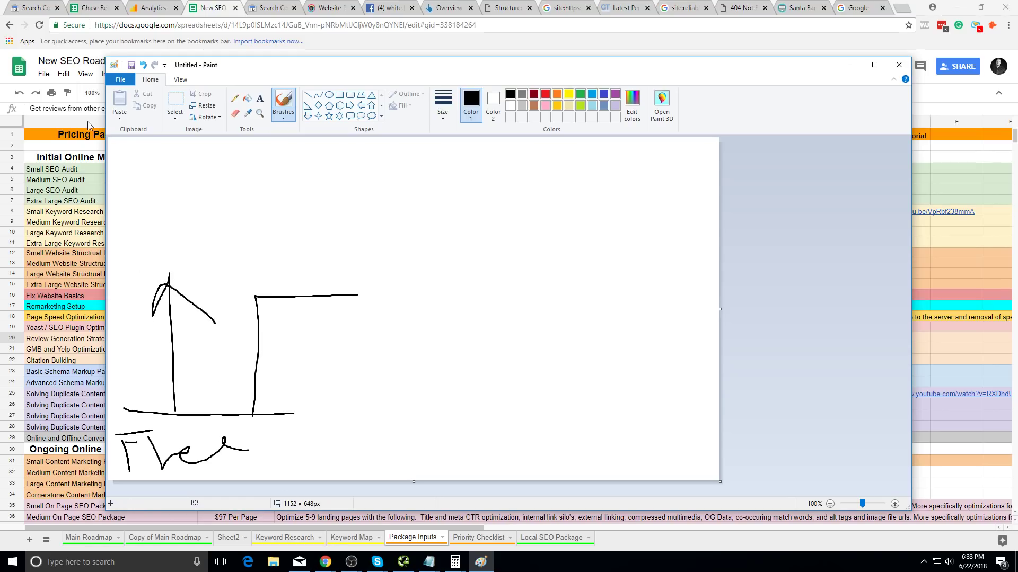
mouse_move(164, 193)
left_mouse_down()
mouse_move(150, 208)
mouse_move(162, 229)
mouse_move(208, 203)
mouse_move(202, 216)
mouse_move(212, 189)
left_mouse_up()
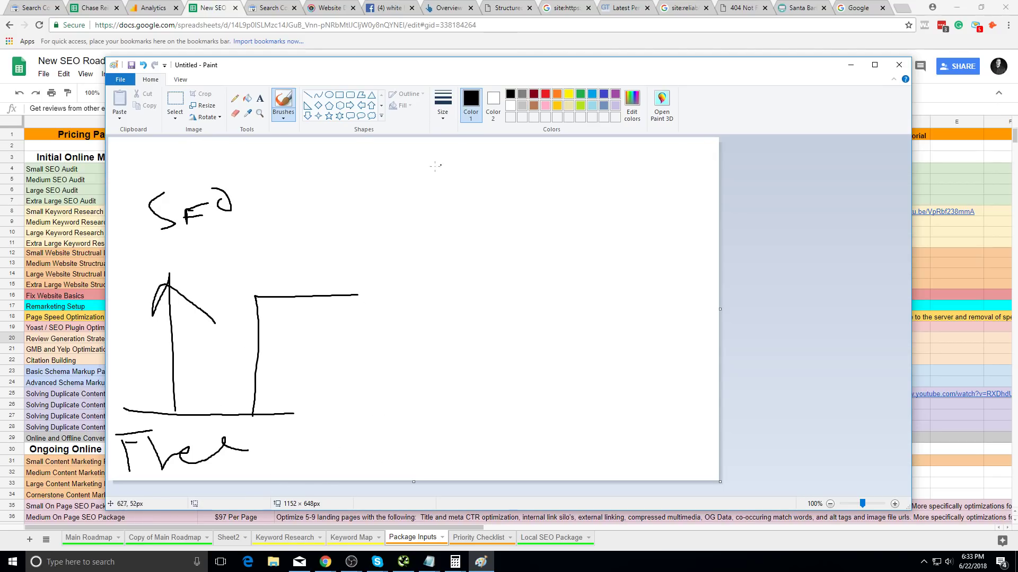
mouse_move(268, 295)
left_mouse_down()
mouse_move(340, 286)
mouse_move(396, 296)
left_mouse_up()
mouse_move(269, 313)
left_mouse_down()
mouse_move(277, 334)
mouse_move(293, 339)
mouse_move(316, 318)
mouse_move(318, 337)
mouse_move(339, 310)
mouse_move(307, 322)
left_mouse_up()
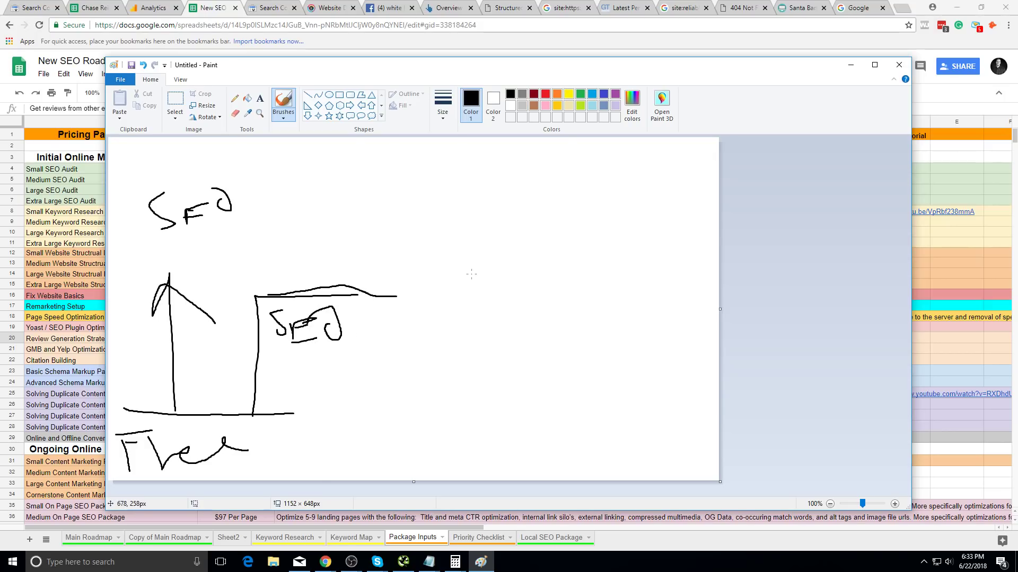
- Switch to the Notepad client payment notes and highlight the "SEO 6x" heading
key("alt+Tab")
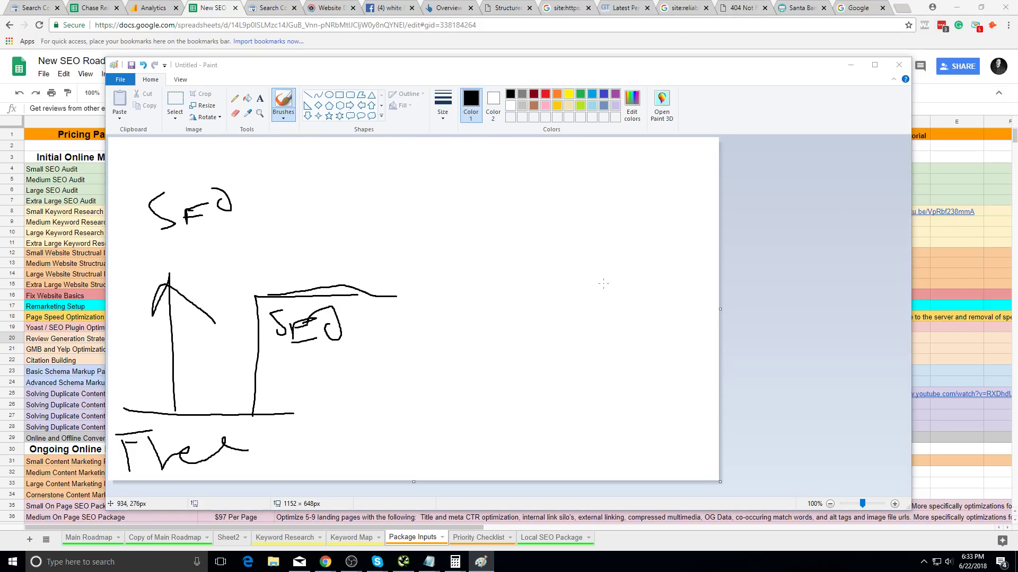
key("alt+Tab")
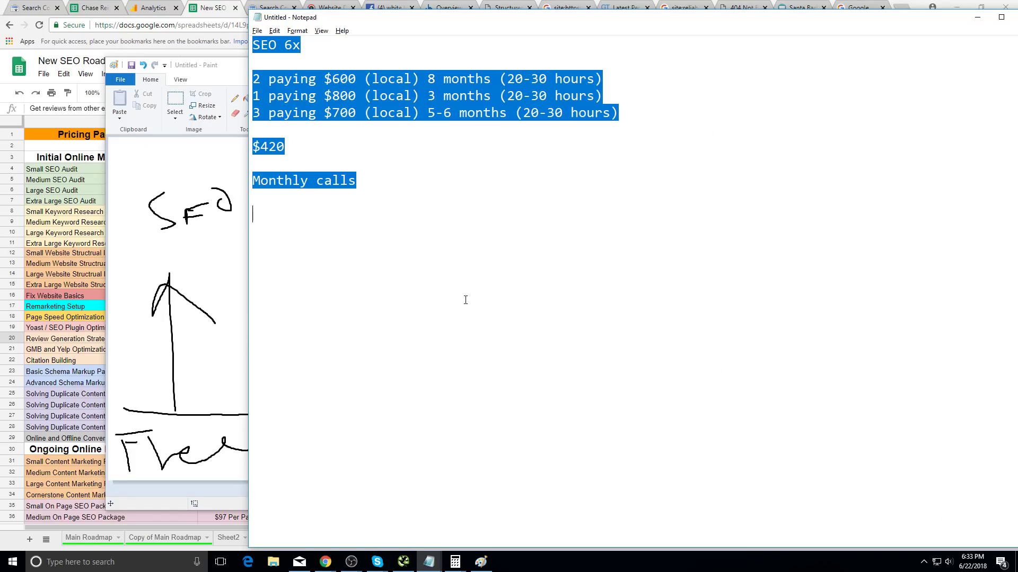
key("alt+Tab")
key("alt+Tab")
left_click(478, 281)
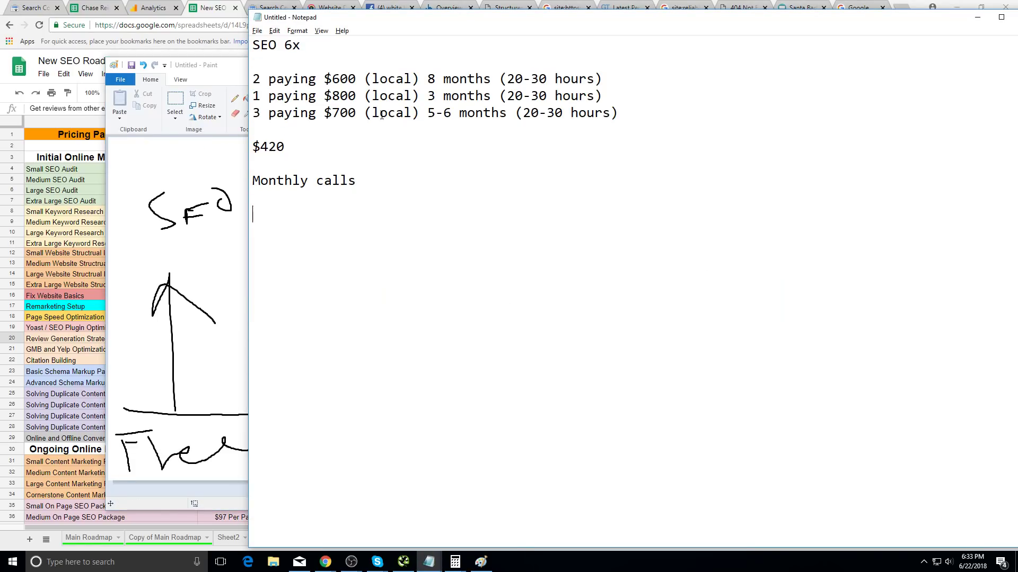
double_click(336, 45)
left_click(380, 50)
left_click_drag(379, 50, 283, 49)
left_click(308, 61)
left_click_drag(248, 60, 237, 28)
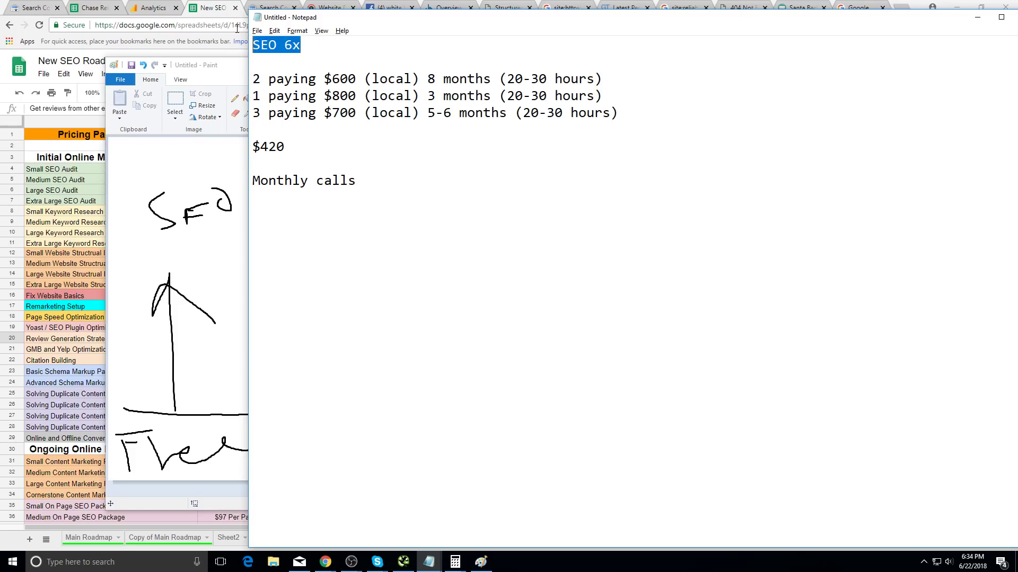
left_click_drag(323, 51, 251, 46)
key("alt+Tab")
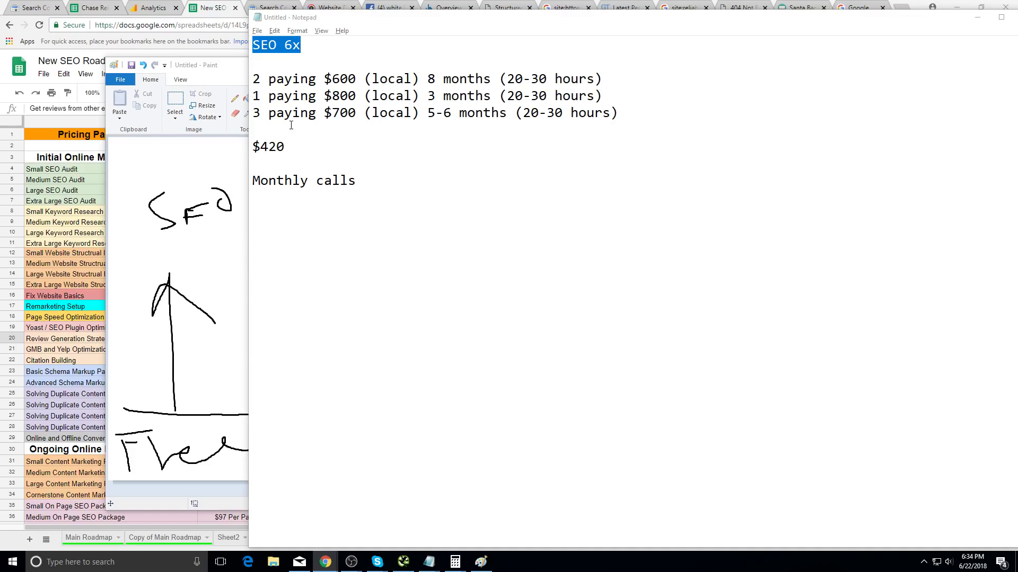
- Highlight the $800 and $700 client lines and examine how many months each client group has been paying
left_click_drag(255, 96, 562, 133)
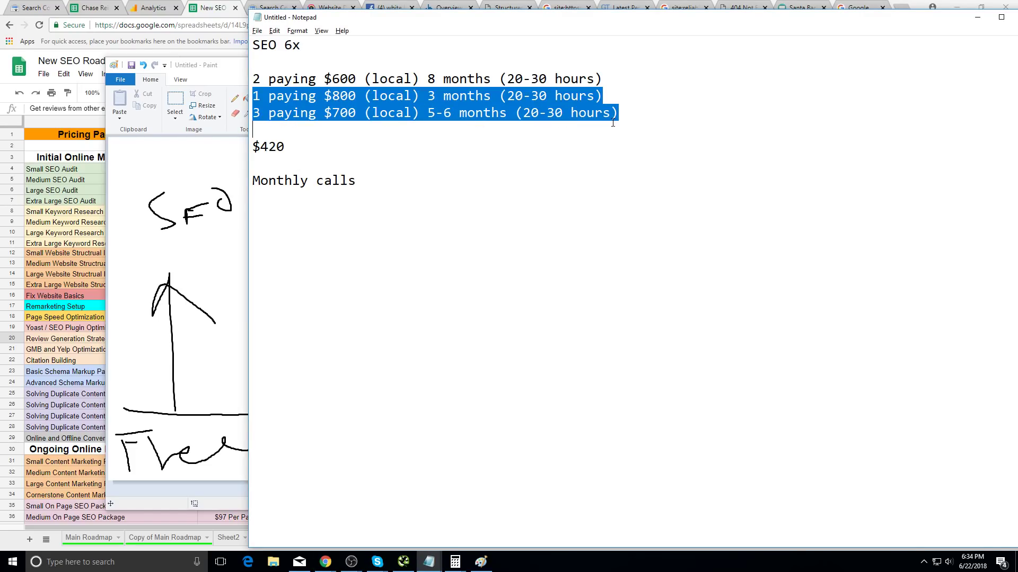
left_click(650, 124)
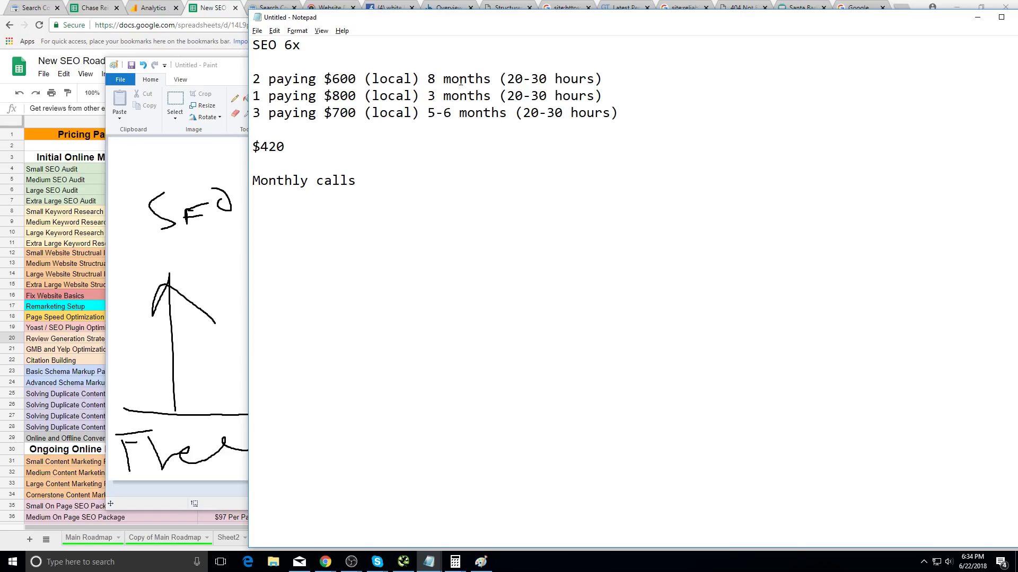
left_click(474, 130)
key("Down")
left_click(460, 111)
left_click(349, 113)
double_click(463, 120)
left_click(464, 125)
double_click(460, 114)
left_click(460, 114)
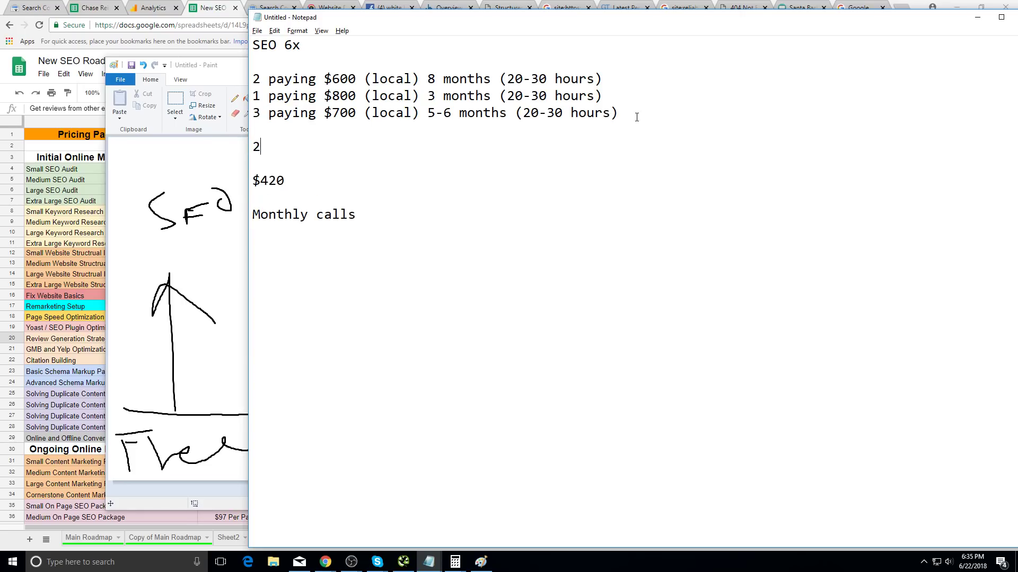
- Add the line "8x 2" beneath the client payment lines, separated from them by blank lines
left_click_drag(445, 79, 518, 132)
left_click(525, 137)
key("BackSpace")
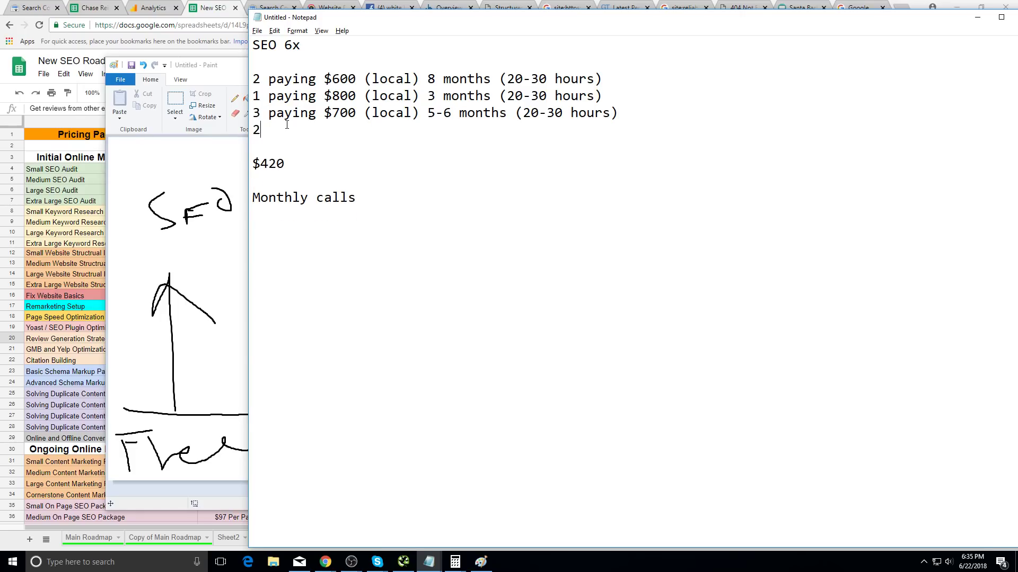
key("shift+Left")
type("8")
key("Return")
key("Return")
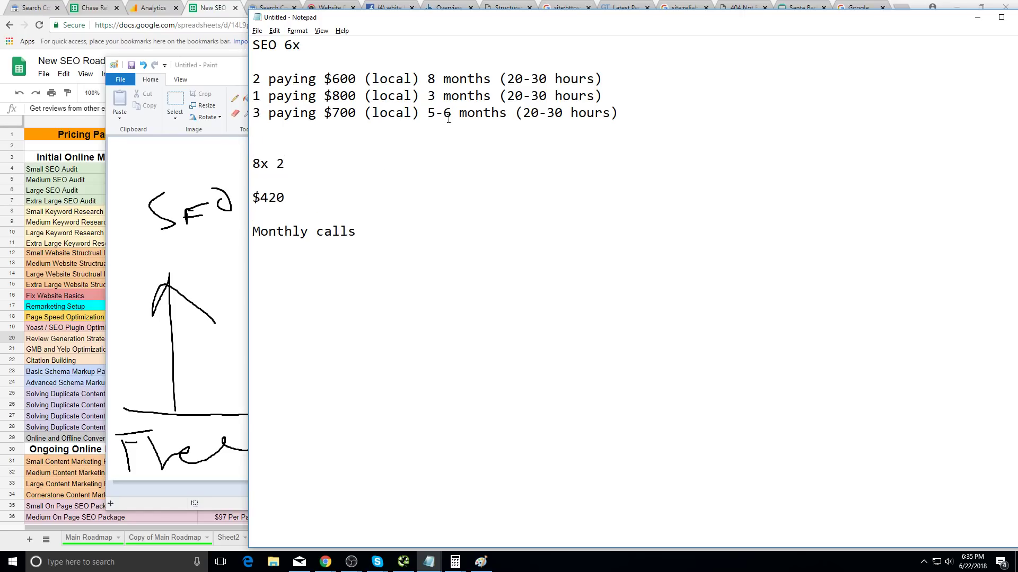
- Highlight the "8x 2" line and the payment and duration of the $800 client
left_click(424, 102)
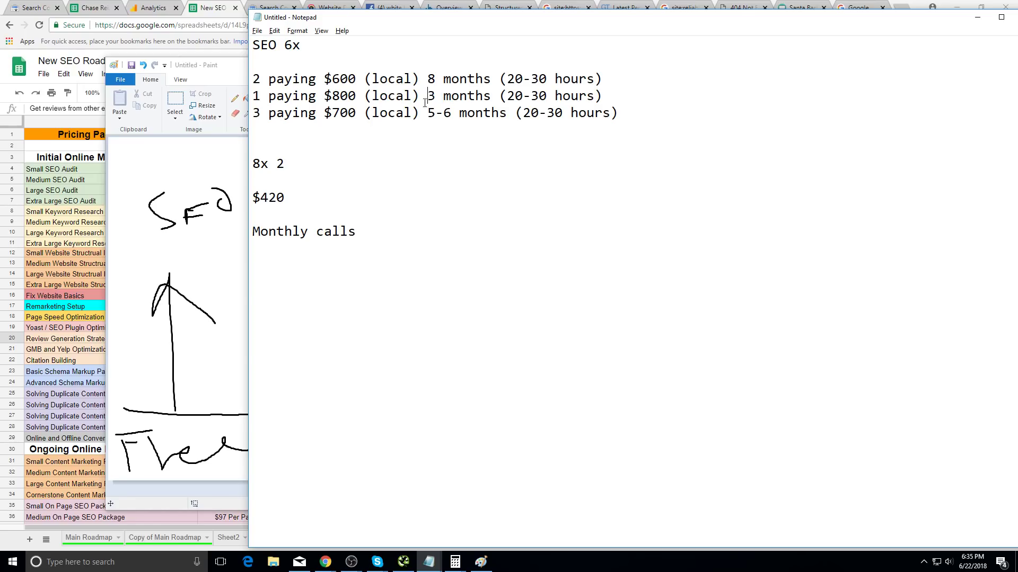
left_click(334, 157)
key("shift+Home")
left_click_drag(348, 156, 244, 160)
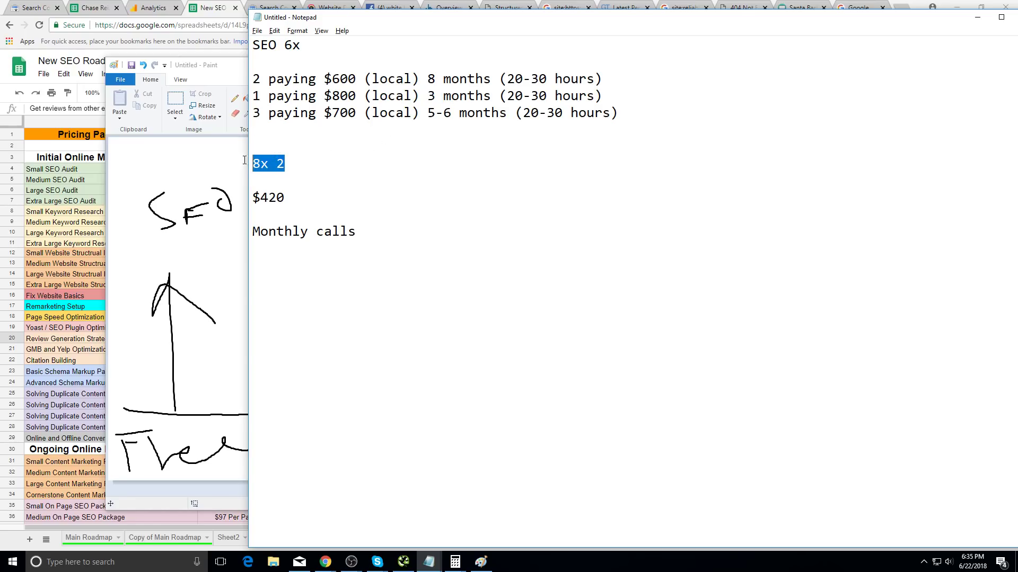
left_click(340, 154)
key("shift+Home")
left_click(324, 170)
key("shift+Home")
left_click(338, 146)
mouse_move(421, 96)
left_mouse_down()
mouse_move(475, 97)
mouse_move(427, 95)
left_mouse_up()
left_click(485, 98)
left_click(427, 95)
left_click_drag(269, 95, 494, 101)
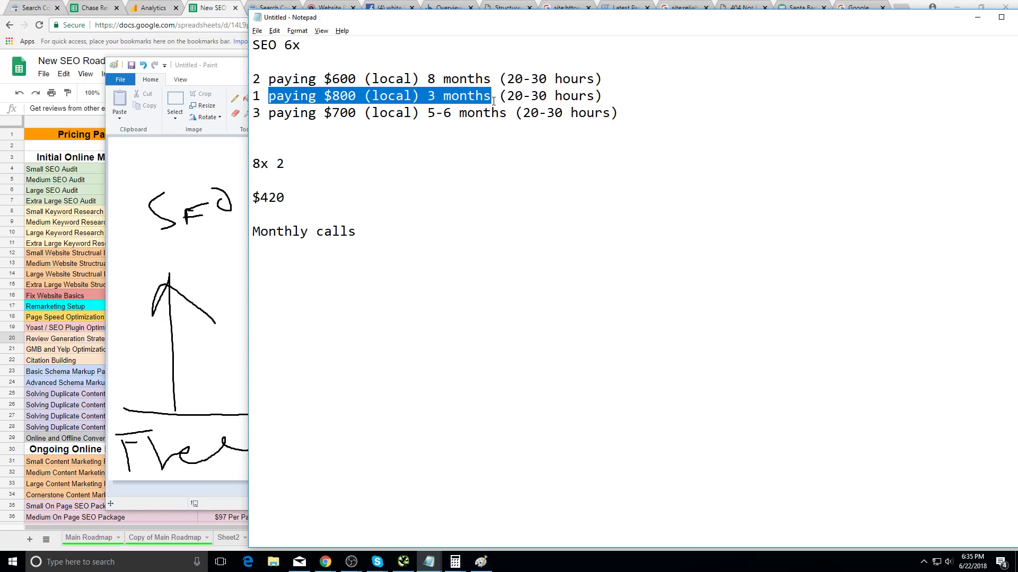
- Add the line "1-2 clients per every couple months" between the client payment lines and "8x 2"
left_click(421, 132)
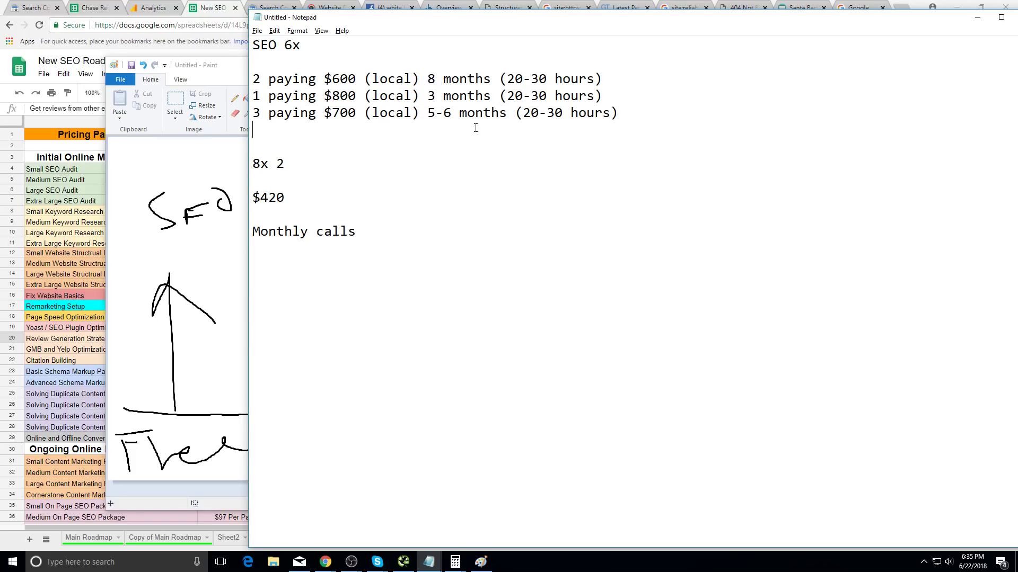
key("BackSpace")
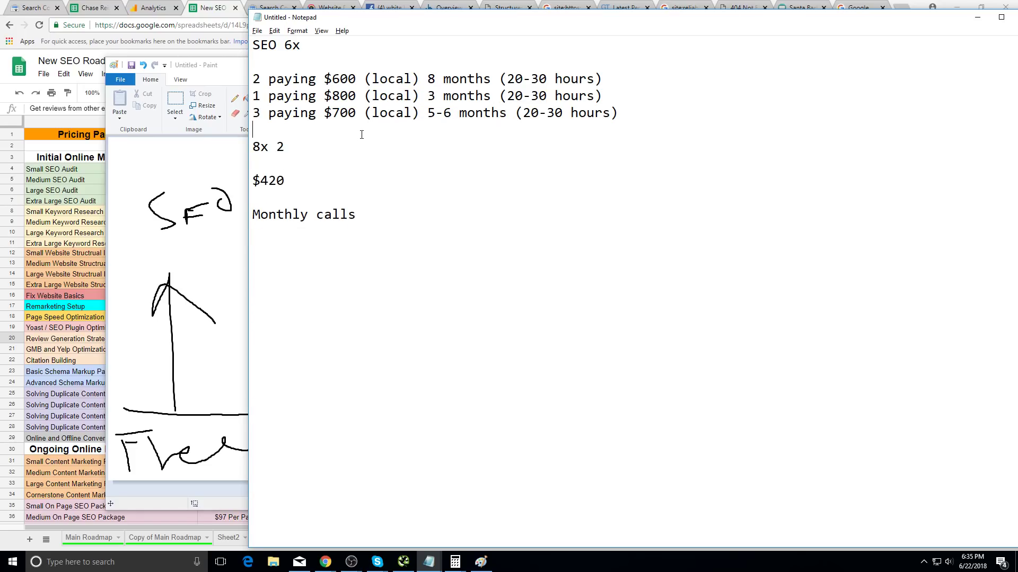
key("Return")
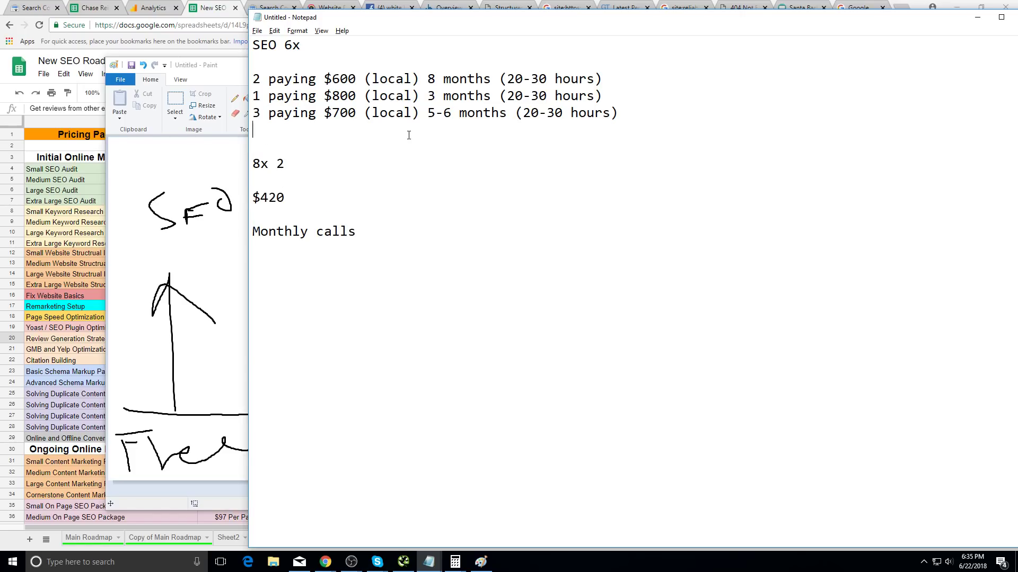
key("Return")
type("1-2 clients")
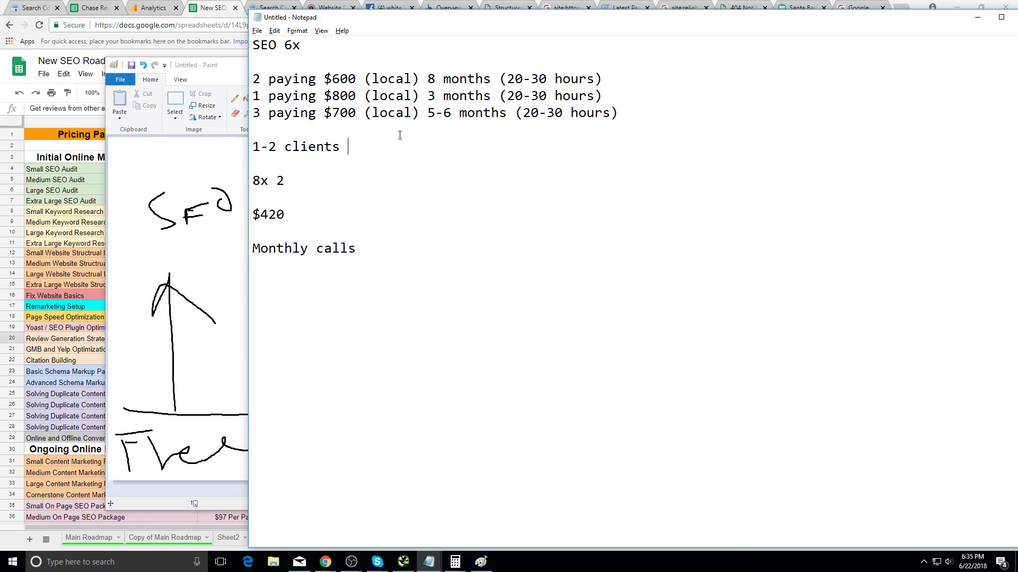
type(" per every fouple months")
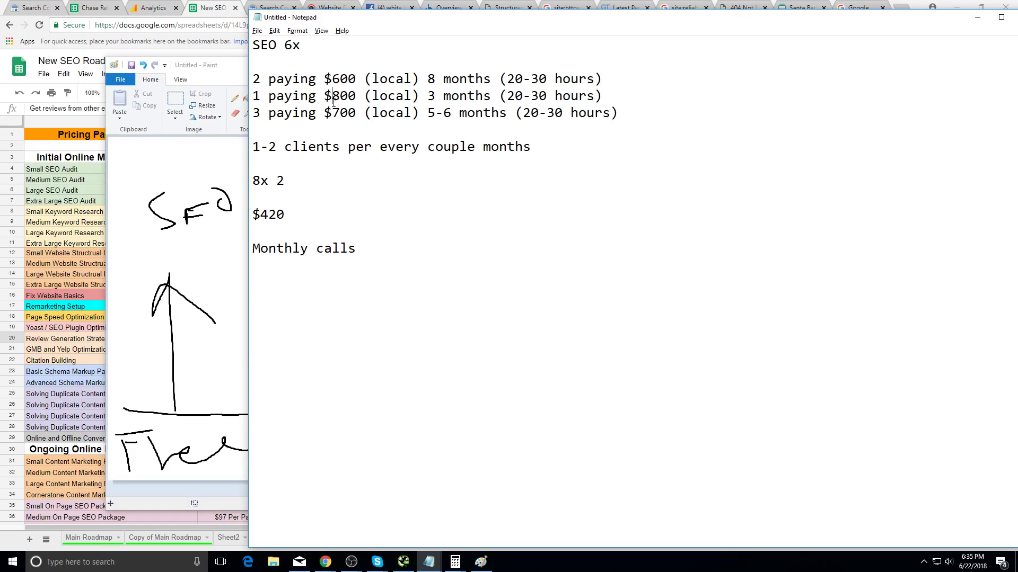
- Add the line "selling process" beneath "1-2 clients per every couple months", separated by a blank line
double_click(355, 141)
left_click(607, 154)
key("Return")
key("Return")
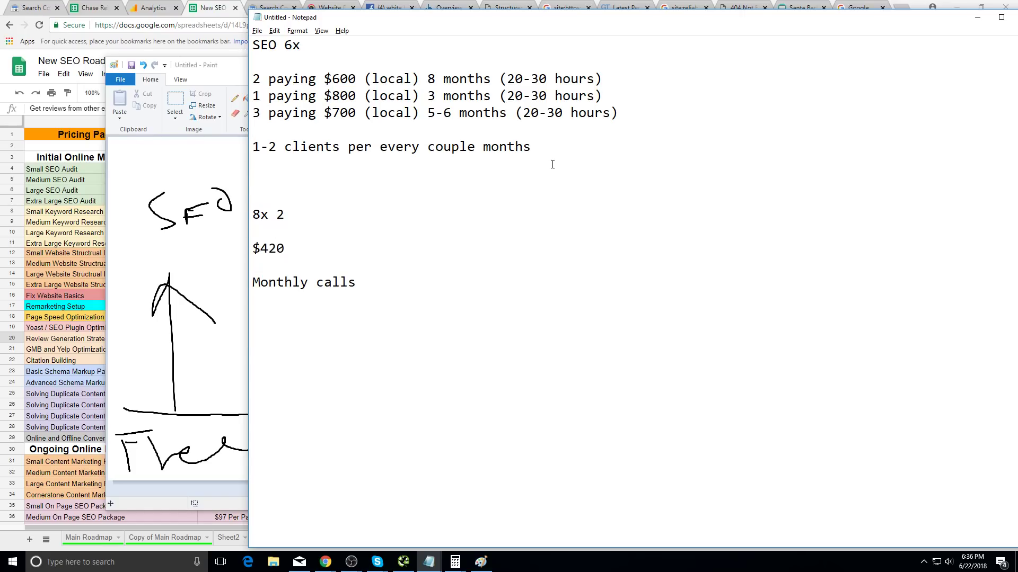
type("selling process")
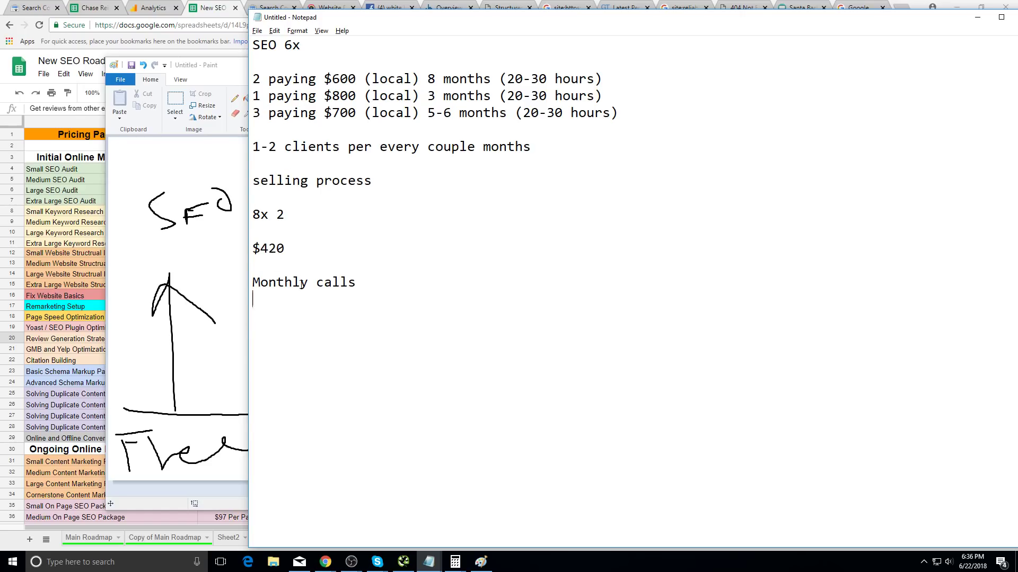
- Delete the "8x 2", "$420" and "Monthly calls" lines from the end of the notes
left_click_drag(303, 299, 212, 197)
left_click(268, 248)
left_click_drag(361, 284, 250, 213)
key("Delete")
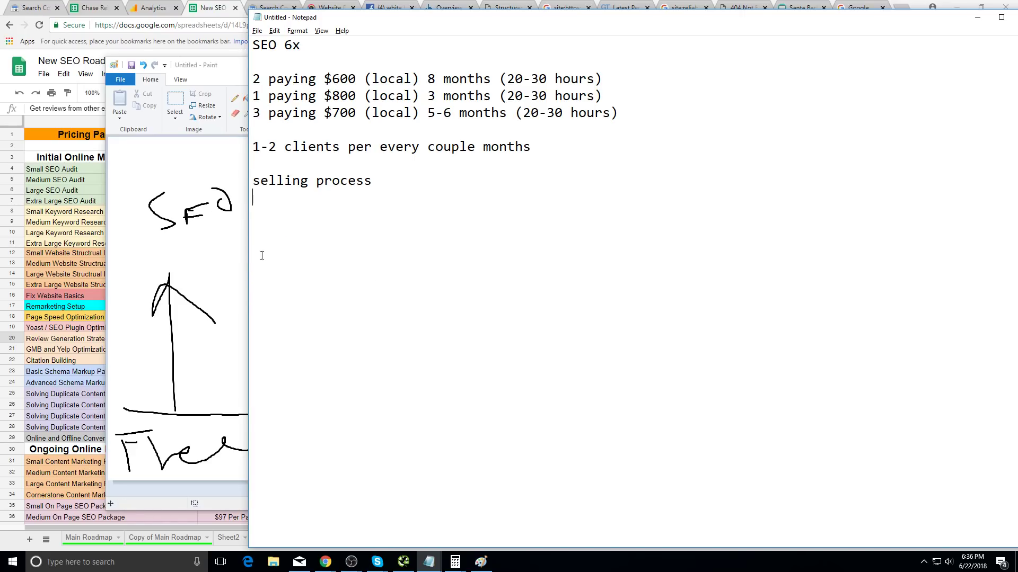
- Switch to the SEO Roadmap spreadsheet and examine the Main Roadmap sheet's Website Basics, Indexation and Site Architecture checks
key("alt+Tab")
left_click(46, 253)
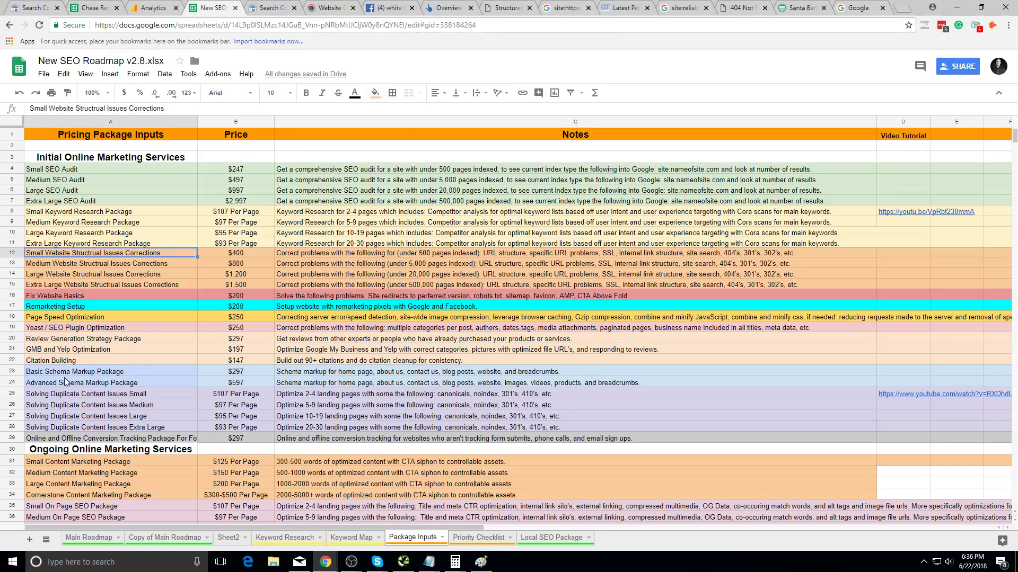
left_click(95, 537)
scroll(282, 235, "up", 6)
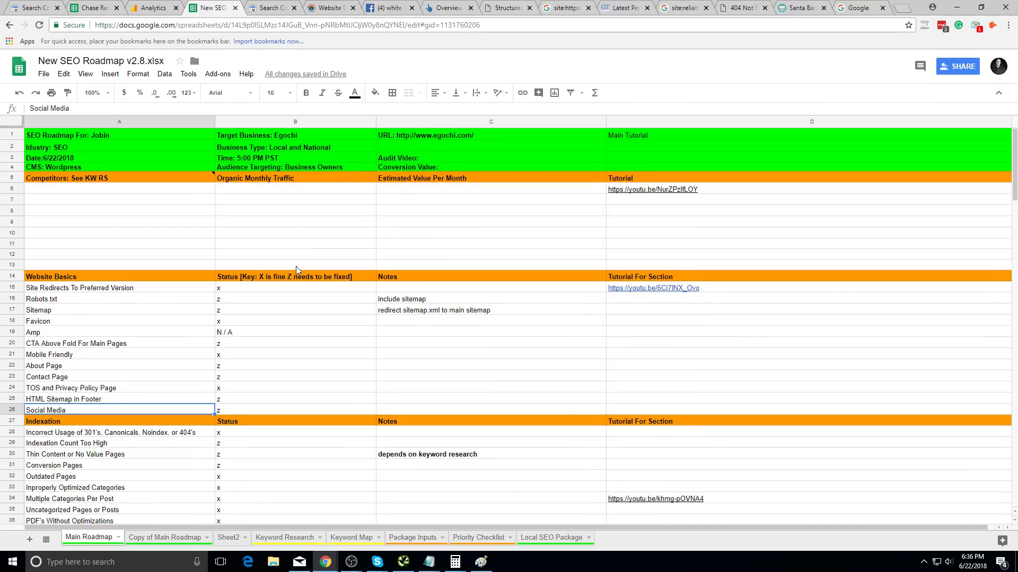
left_click_drag(296, 287, 312, 393)
scroll(316, 402, "down", 7)
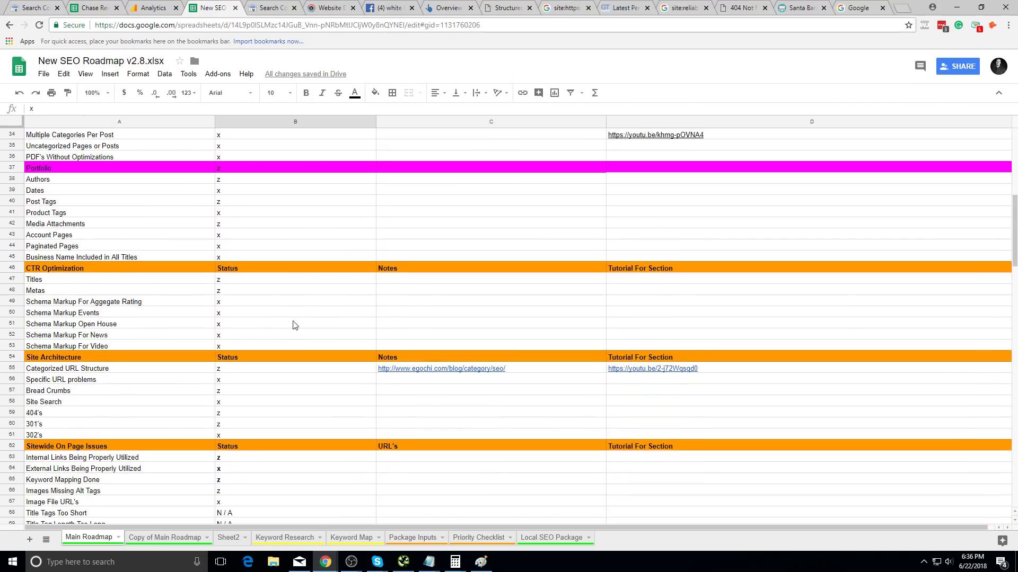
scroll(125, 245, "up", 4)
left_click(187, 286)
left_click(250, 258)
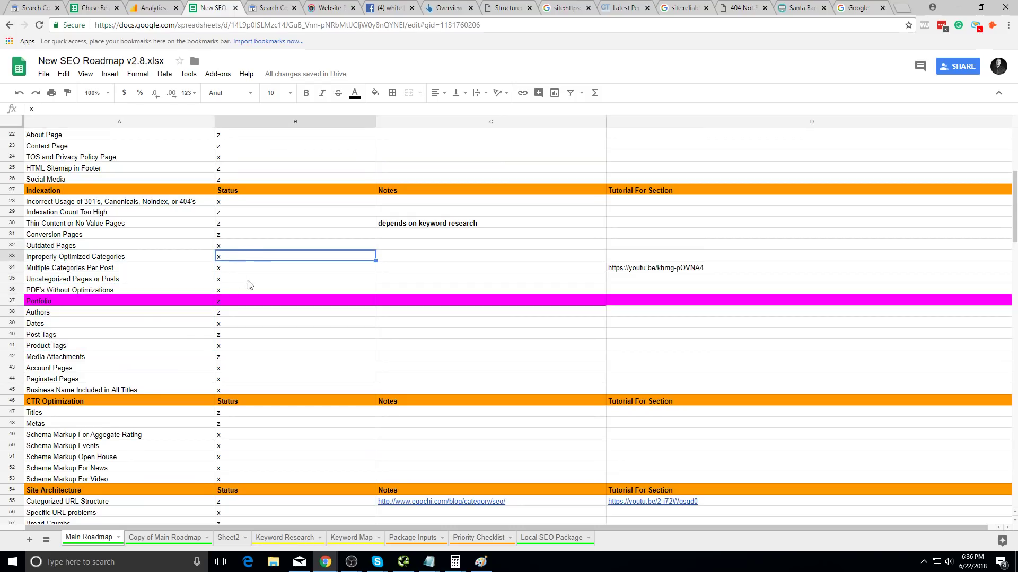
scroll(250, 285, "down", 4)
scroll(261, 230, "up", 11)
- Return to the Notepad notes and highlight the "selling process" line and the whole text
key("alt+Tab")
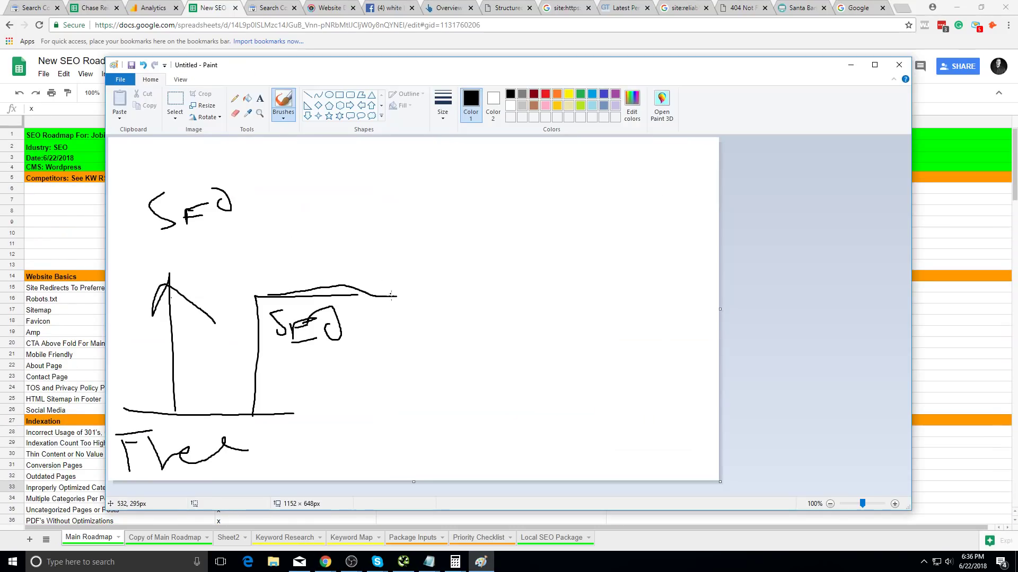
key("alt+Tab")
key("ctrl+a")
key("ctrl+End")
key("shift+Up")
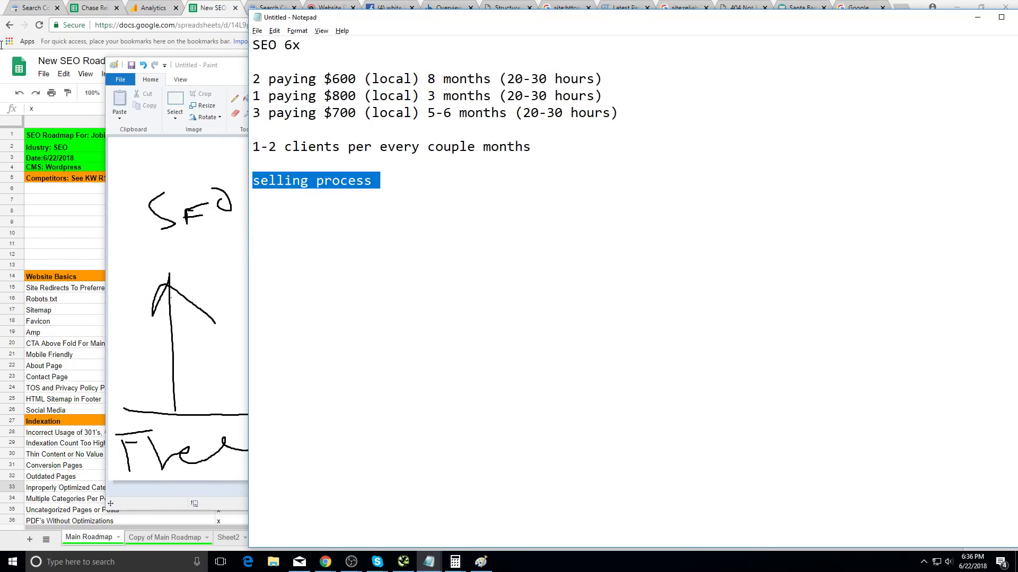
key("ctrl+a")
key("alt+Tab")
left_click(80, 243)
key("alt+Tab")
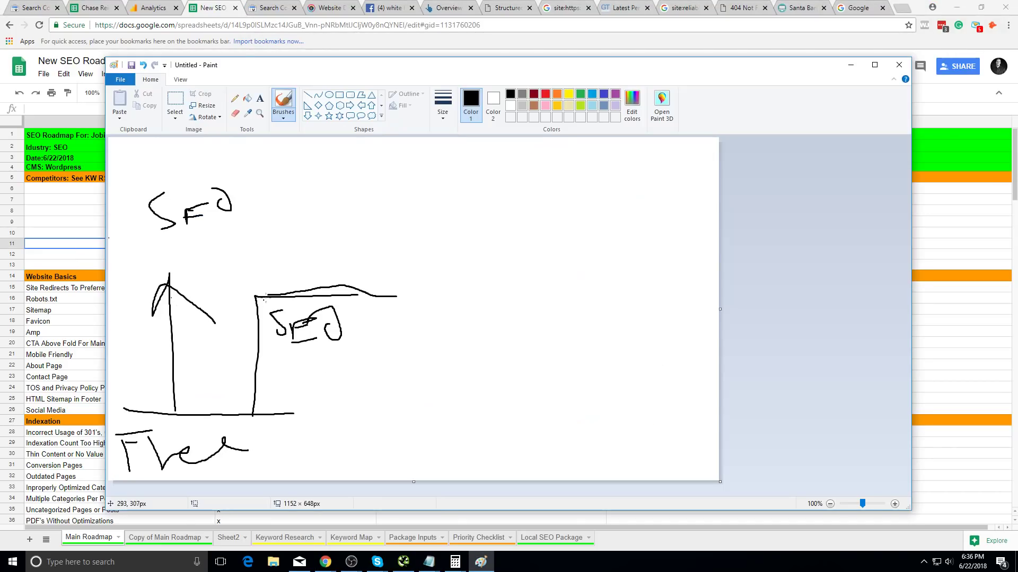
key("alt+Tab")
key("alt+Tab")
key("alt+Tab")
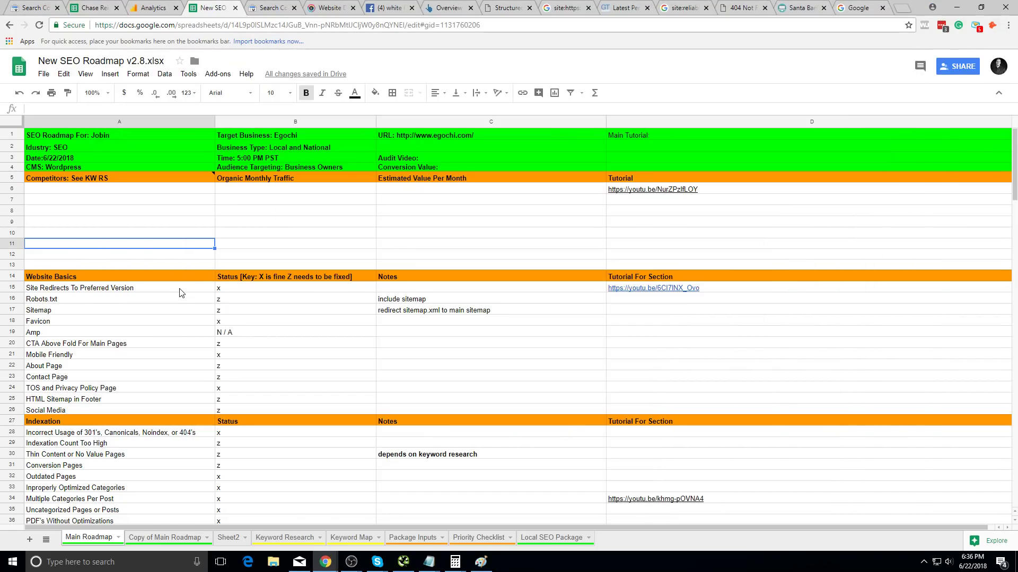
key("alt+Tab")
key("alt+Tab")
- Examine the Main Roadmap checklist down to Google My Business Optimization and the prices on the Local SEO Package sheet
scroll(180, 279, "down", 9)
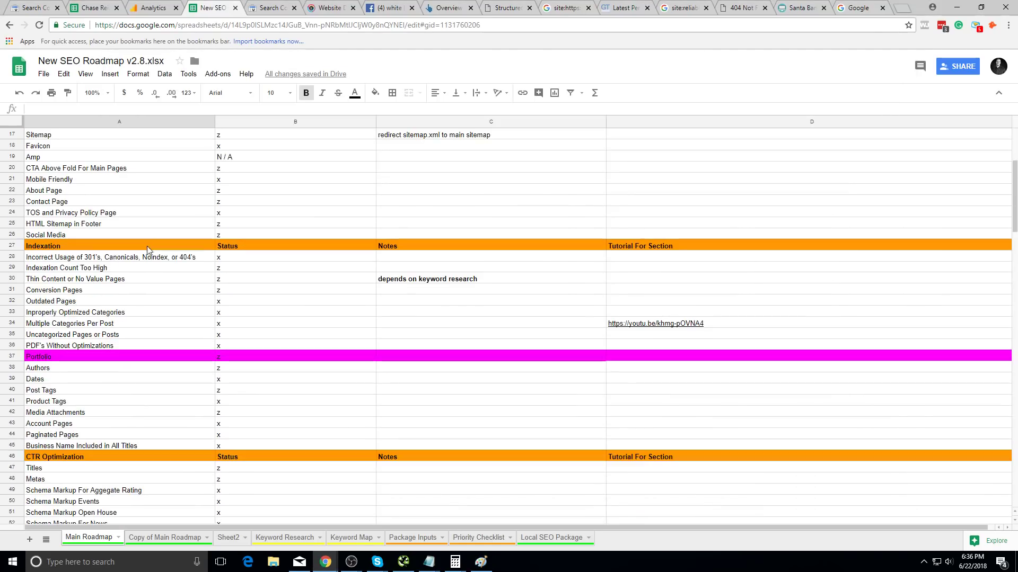
scroll(166, 270, "down", 10)
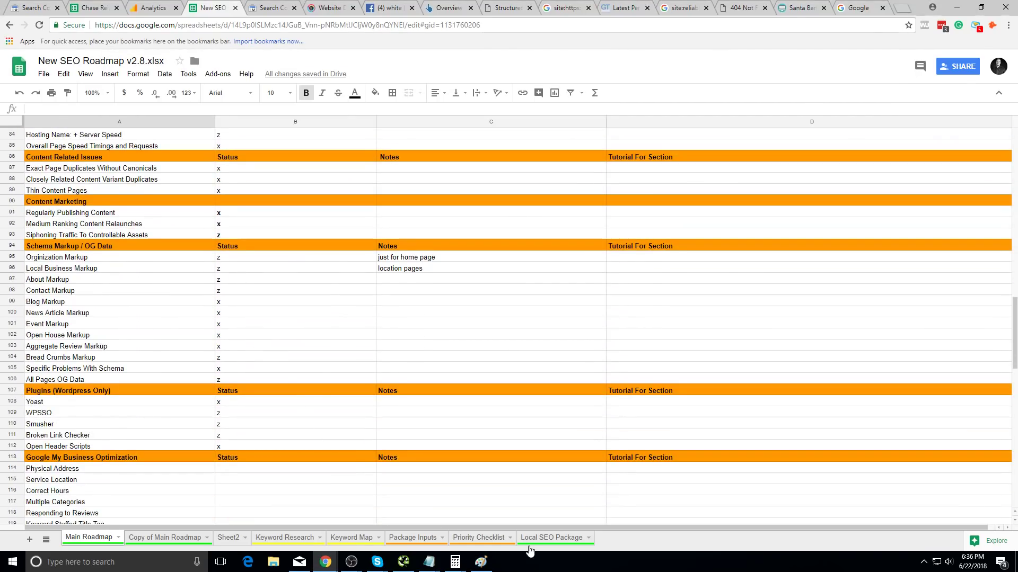
left_click(551, 537)
left_click(353, 374)
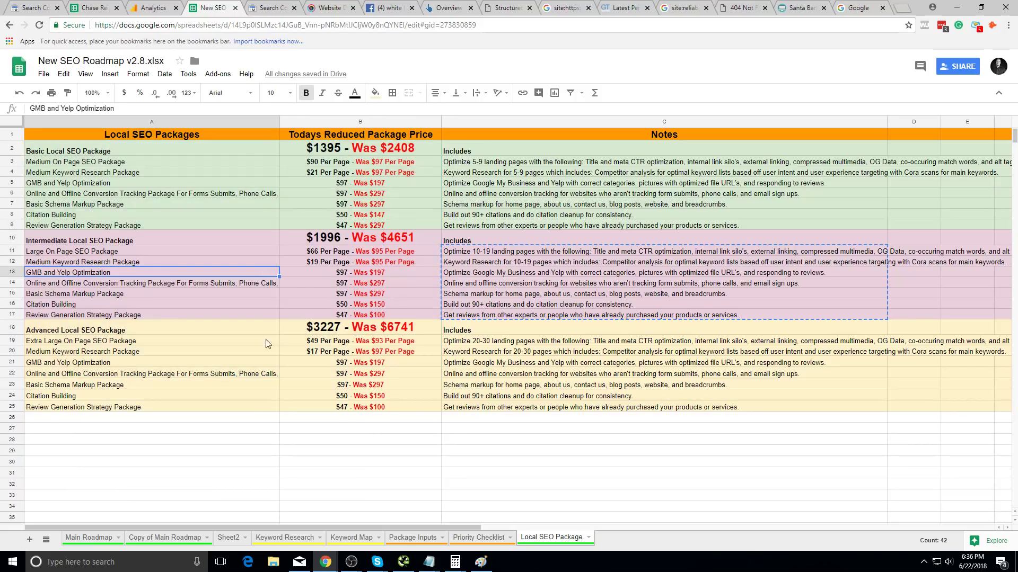
left_click(117, 544)
scroll(298, 364, "up", 18)
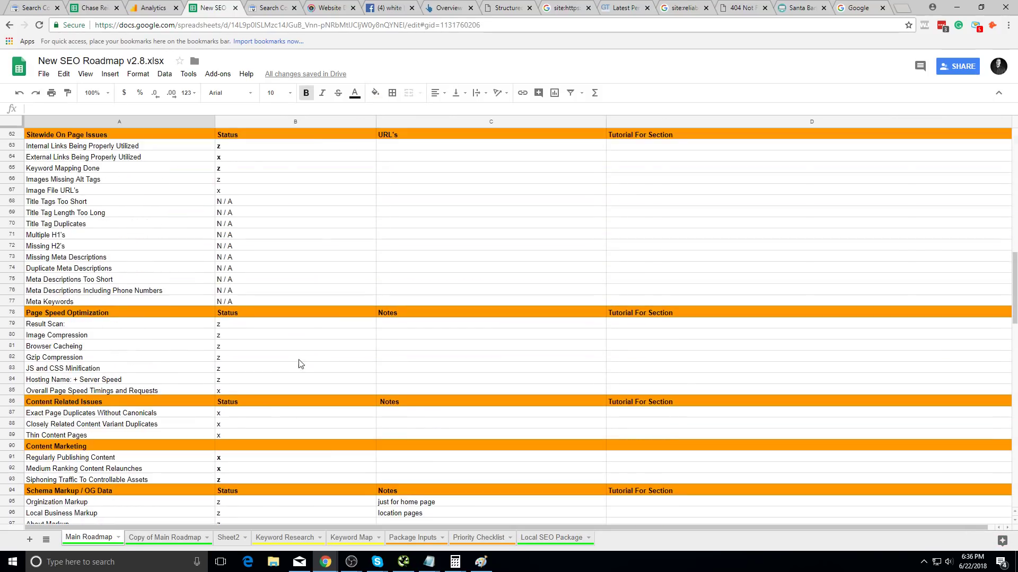
scroll(329, 340, "up", 3)
- Switch to the Paint diagram and brush several long curved strokes across the empty area beside the SEO sketch
key("alt+Tab")
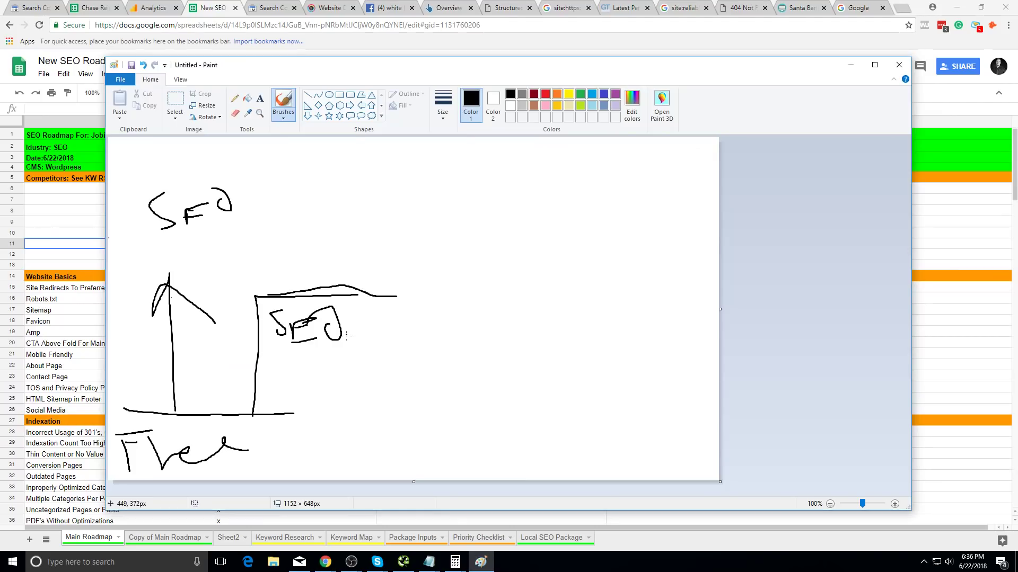
mouse_move(583, 169)
left_mouse_down()
mouse_move(570, 358)
mouse_move(486, 481)
left_mouse_up()
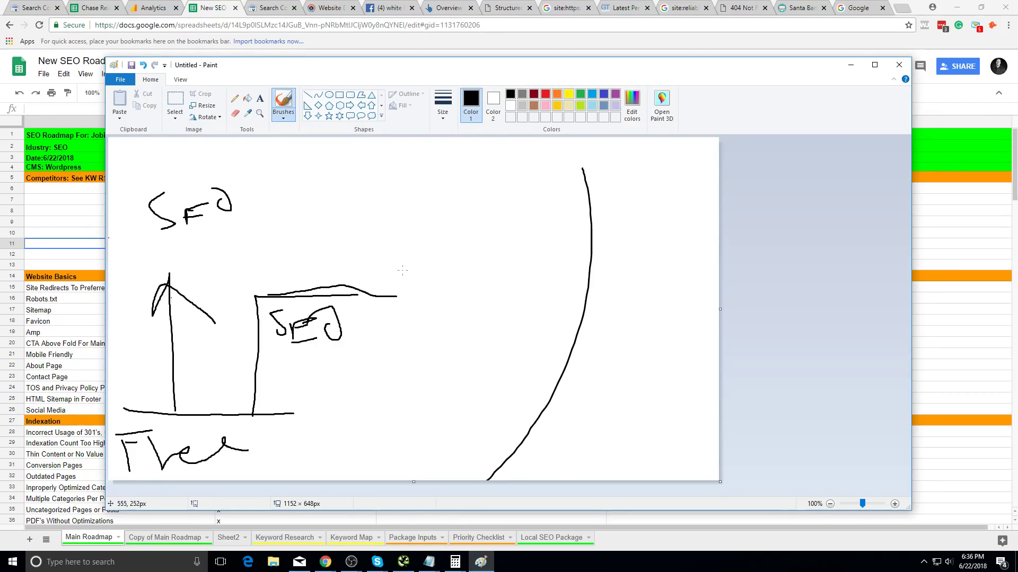
mouse_move(403, 271)
left_mouse_down()
mouse_move(354, 481)
mouse_move(476, 394)
left_mouse_up()
left_click_drag(448, 258, 476, 461)
mouse_move(497, 221)
left_mouse_down()
mouse_move(575, 350)
mouse_move(554, 409)
left_mouse_up()
left_click_drag(559, 244, 641, 402)
left_click_drag(518, 216, 567, 399)
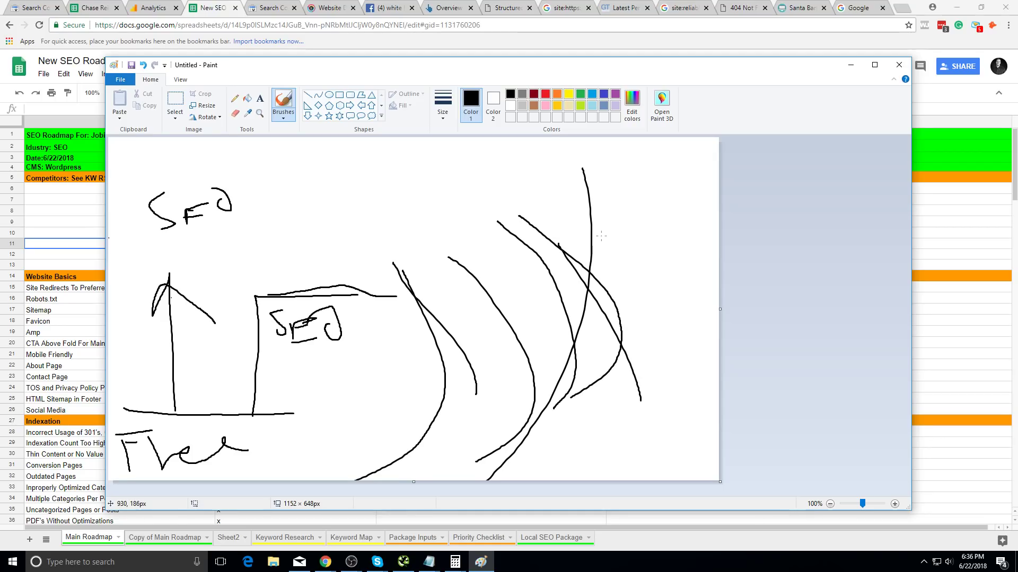
- Return to the Notepad notes and repeatedly highlight the entire text from "SEO 6x" to "selling process"
key("alt+Tab")
key("alt+Tab")
key("alt+Tab")
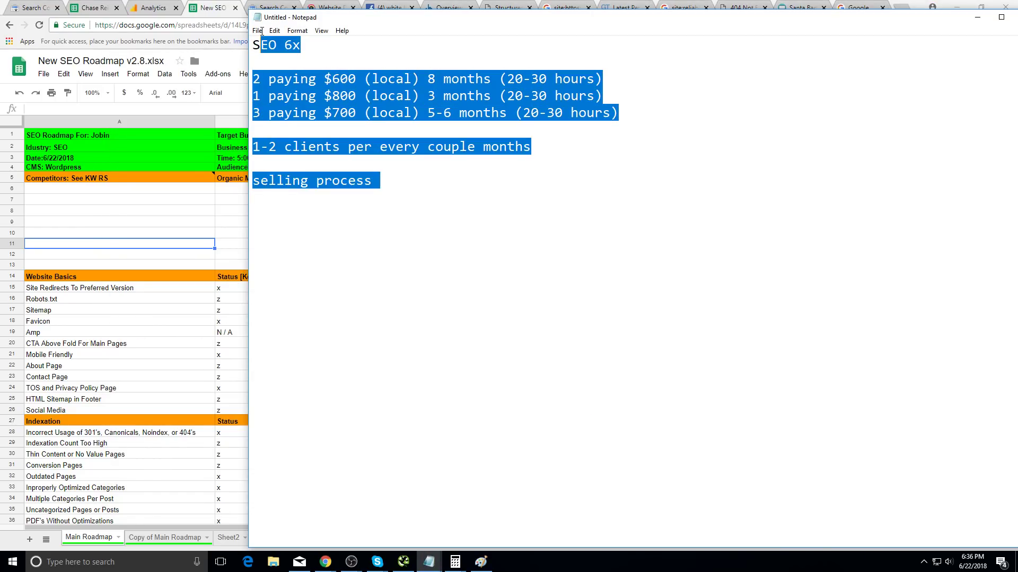
left_click(414, 222)
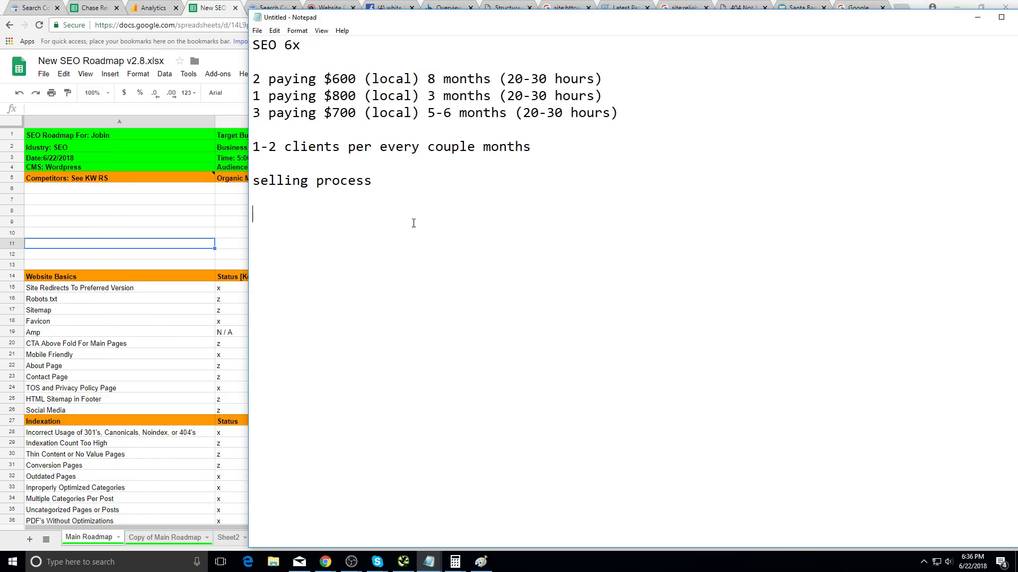
key("ctrl+a")
left_click(484, 225)
key("ctrl+a")
left_click(470, 261)
key("ctrl+a")
left_click(438, 253)
key("ctrl+a")
- Switch to the browser, load youtube.com in the Google tab and open the signed-in account's own channel
key("alt+Tab")
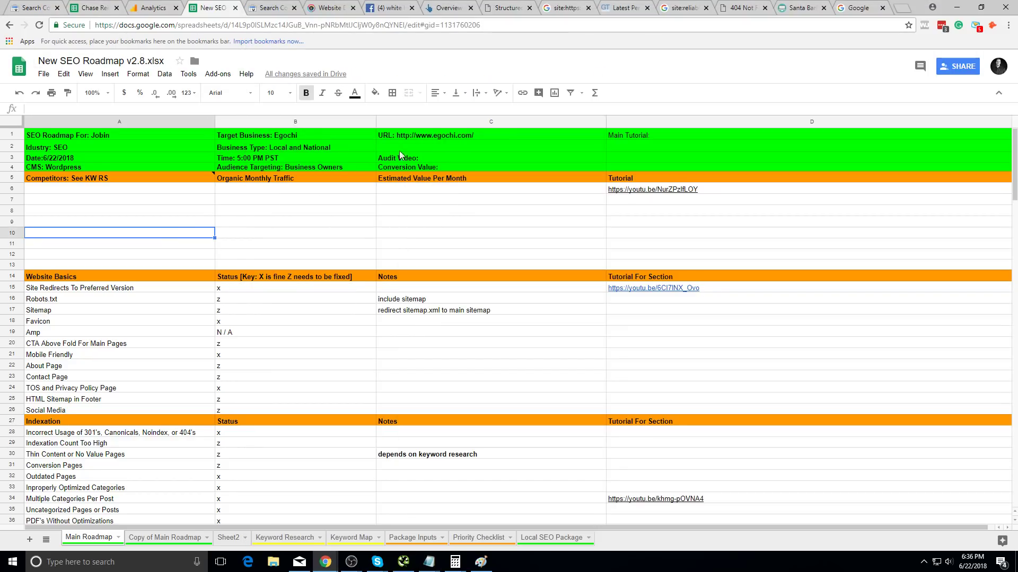
left_click(856, 7)
left_click(643, 27)
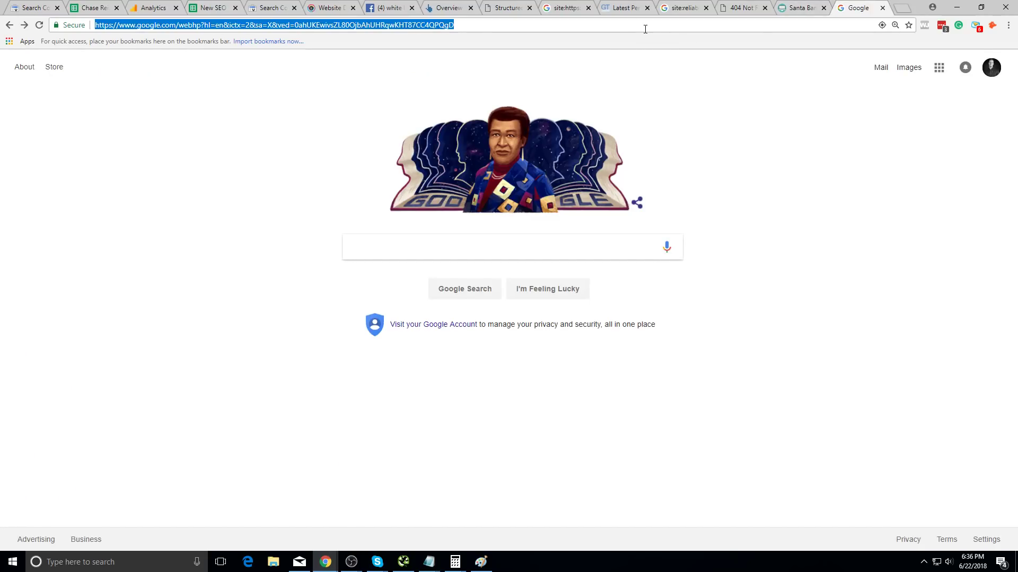
type("youtube.com")
key("Return")
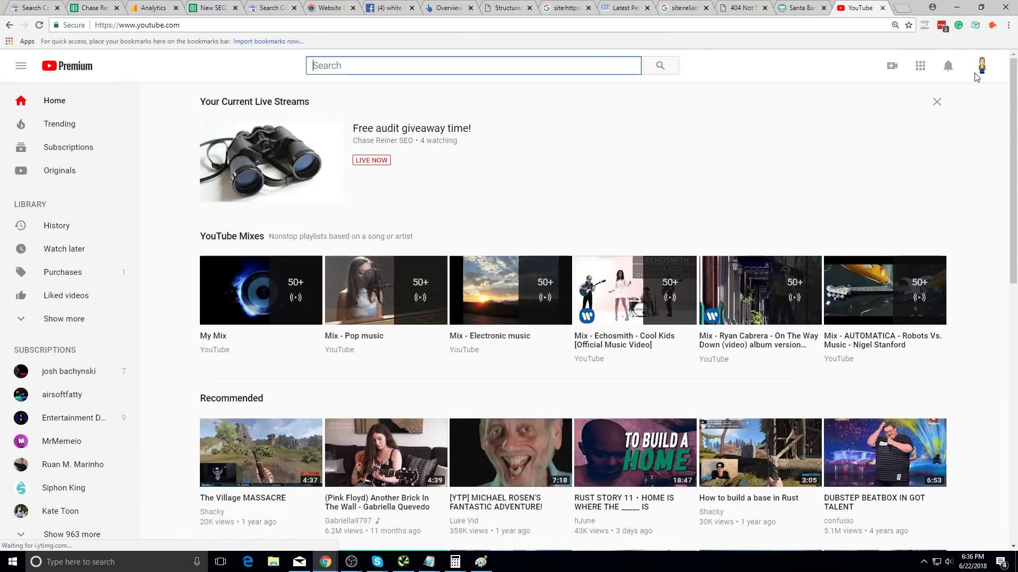
left_click(981, 66)
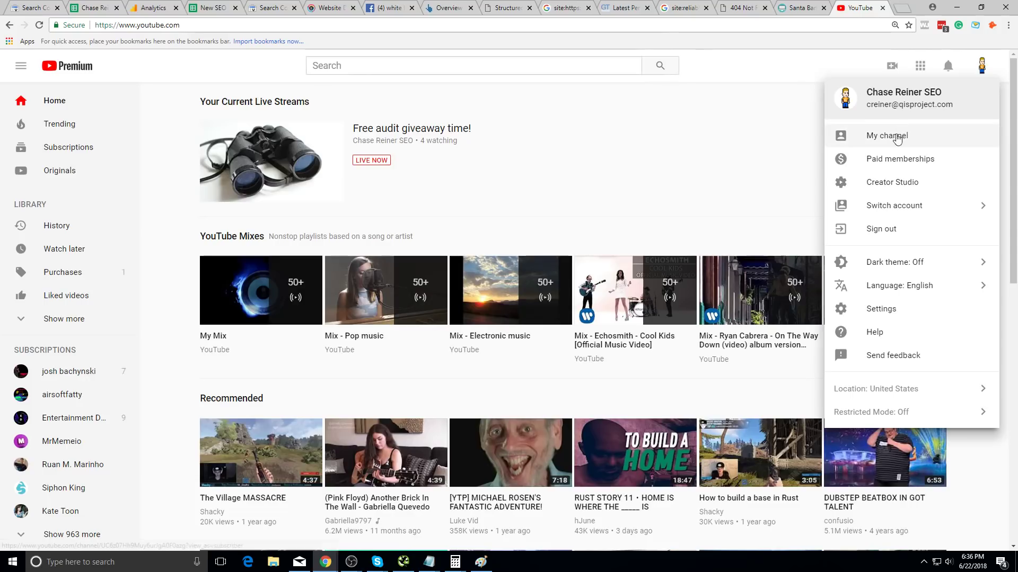
left_click(877, 136)
- Search YouTube for "how to get seo clients" and look through the video results
left_click(372, 63)
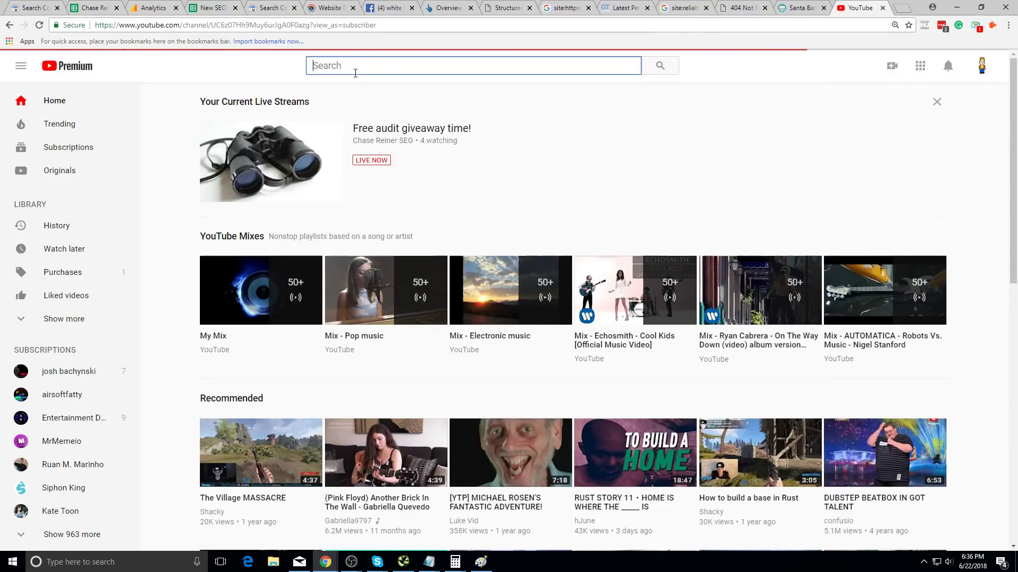
type("how to get seo clients")
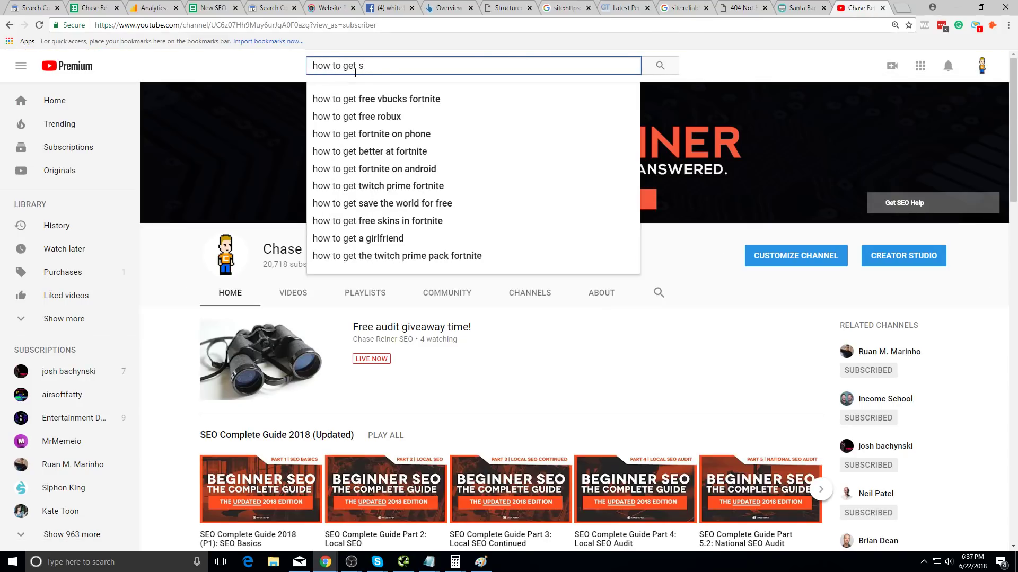
key("Return")
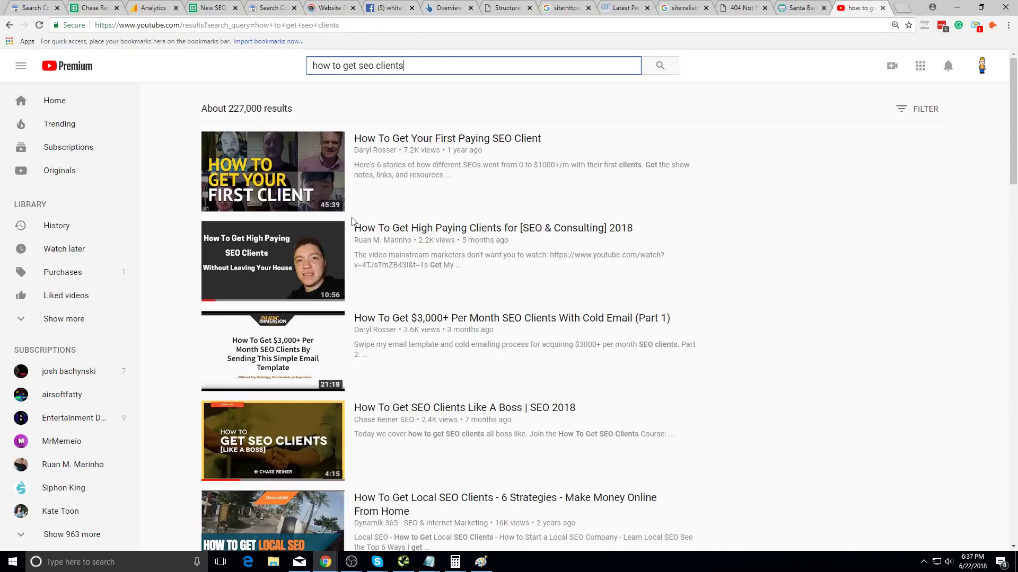
scroll(371, 243, "down", 3)
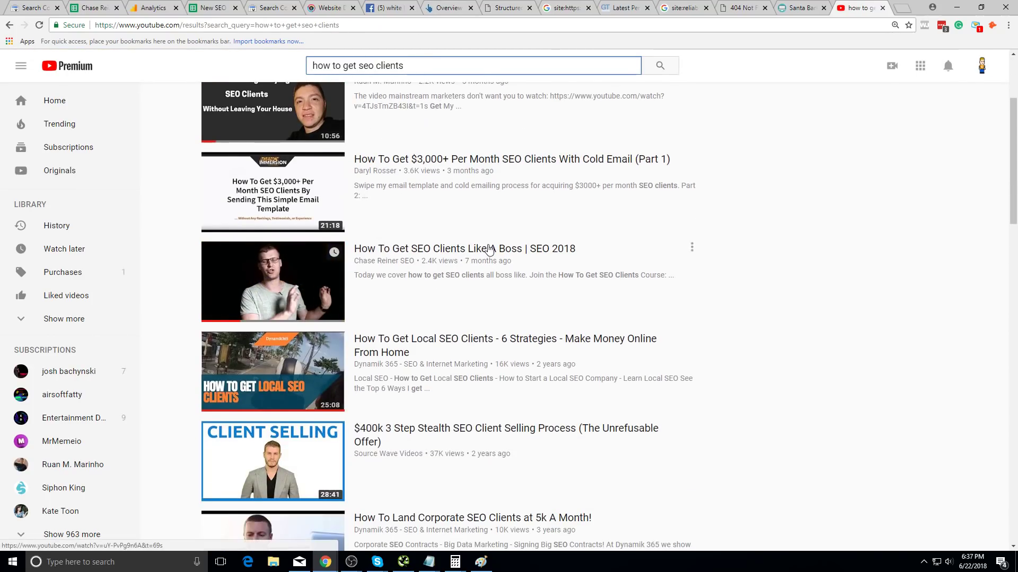
scroll(710, 273, "down", 8)
scroll(689, 286, "up", 1)
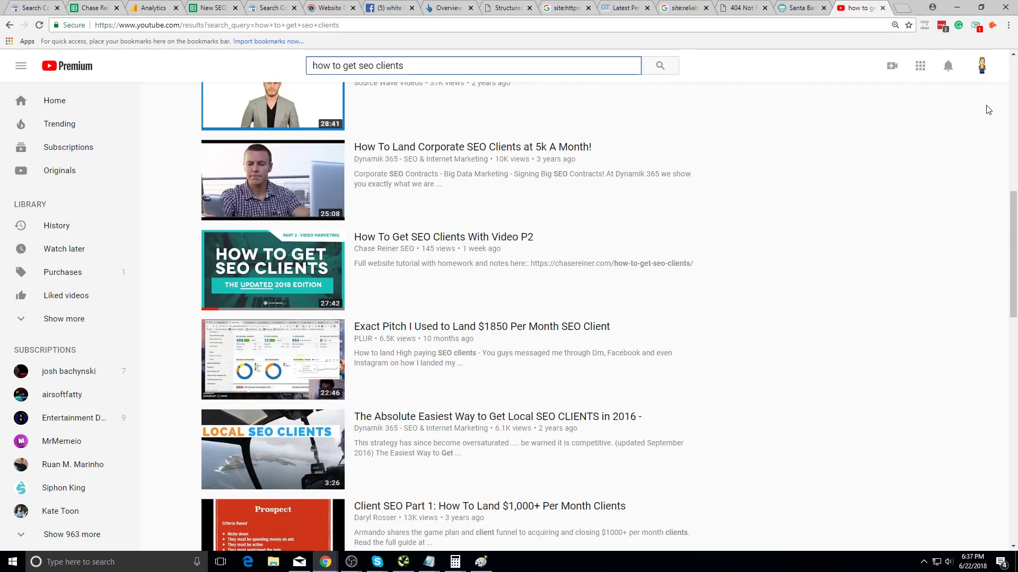
- Open the video "How To Get SEO Clients With Video P2" from the results and look over its description and comments
left_click(981, 66)
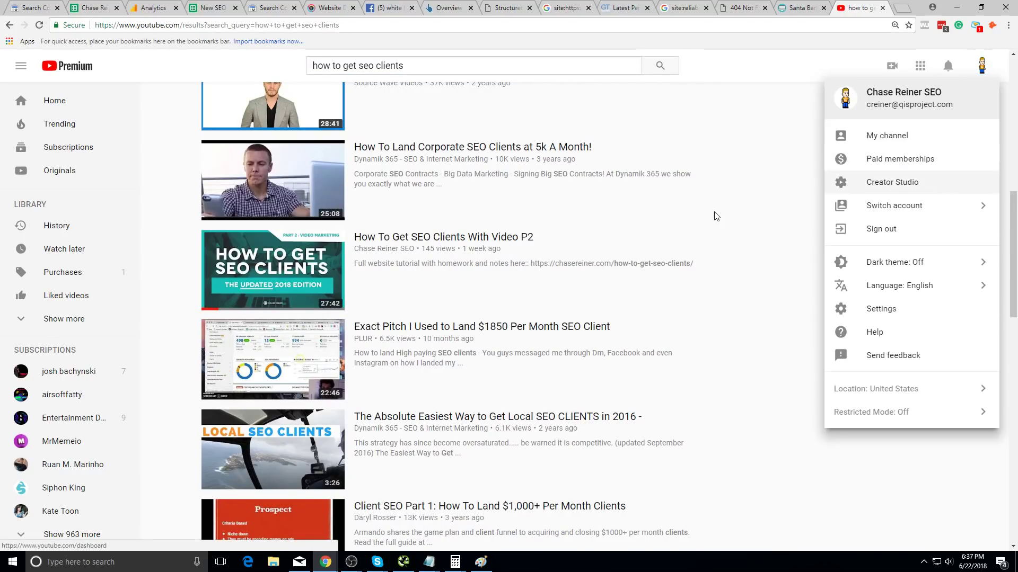
left_click(692, 235)
left_click(532, 248)
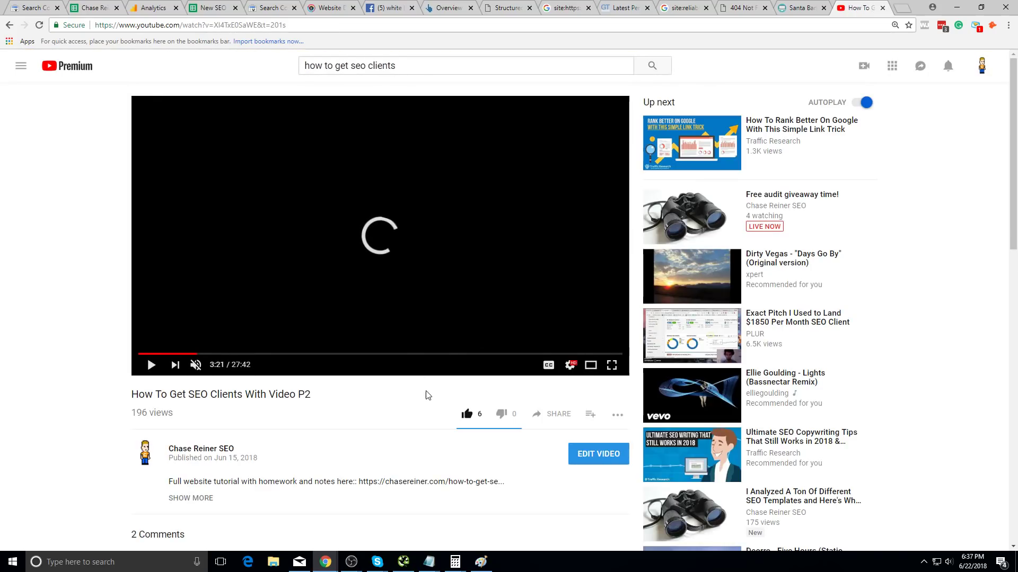
scroll(426, 392, "down", 3)
scroll(451, 387, "down", 3)
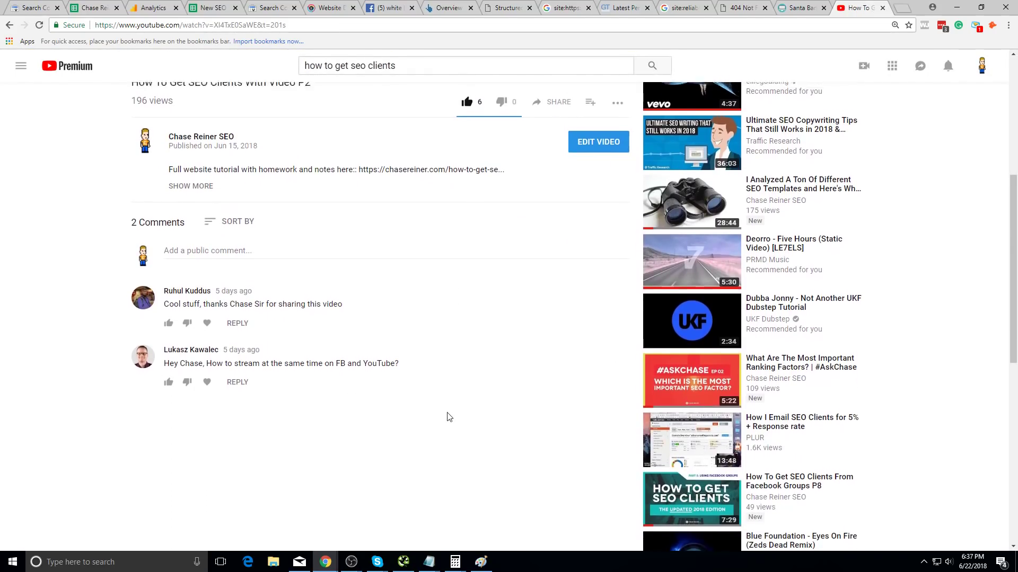
- Open the channel that published the video and display its list of uploaded videos
scroll(447, 415, "up", 6)
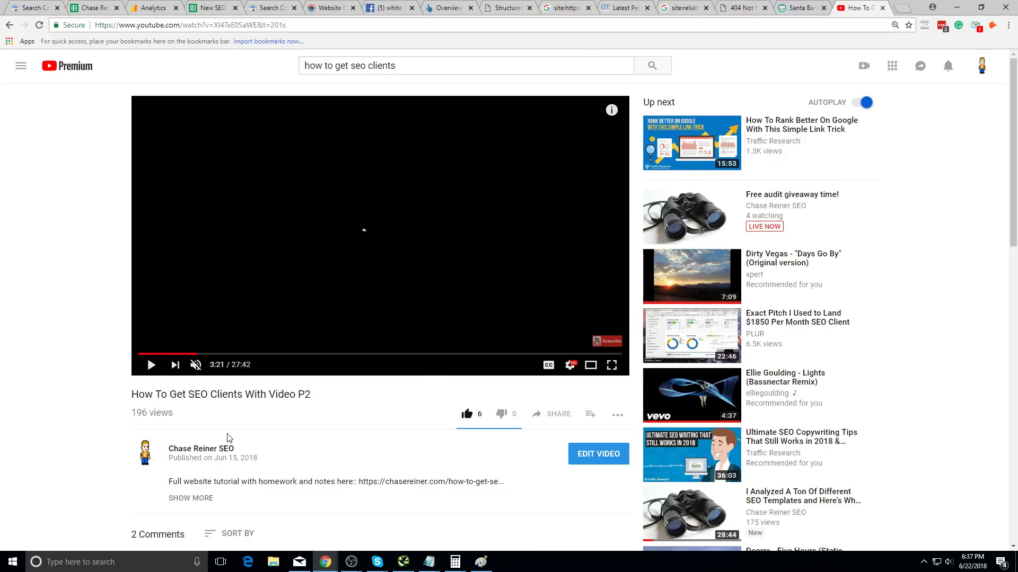
left_click(226, 448)
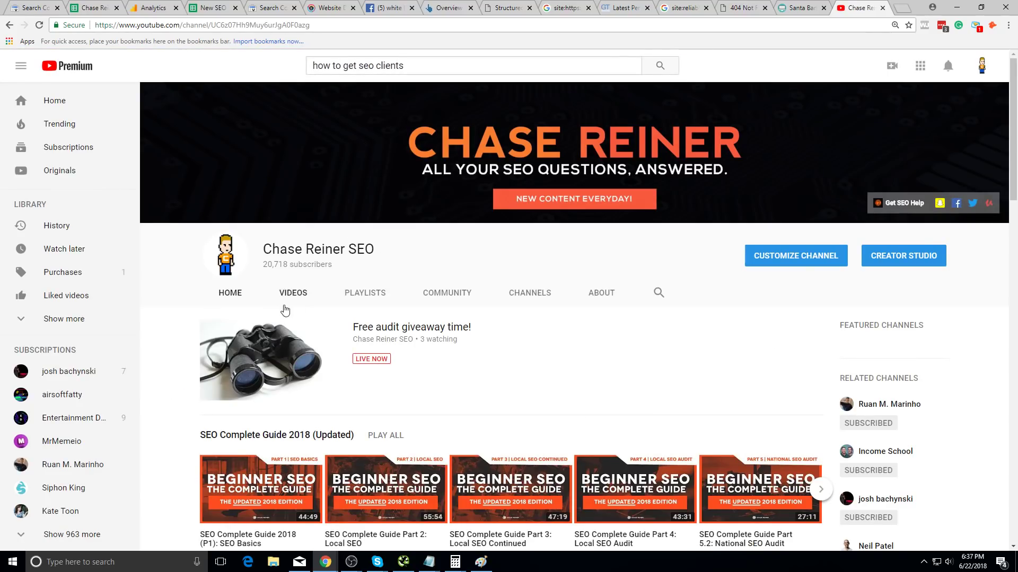
left_click(290, 297)
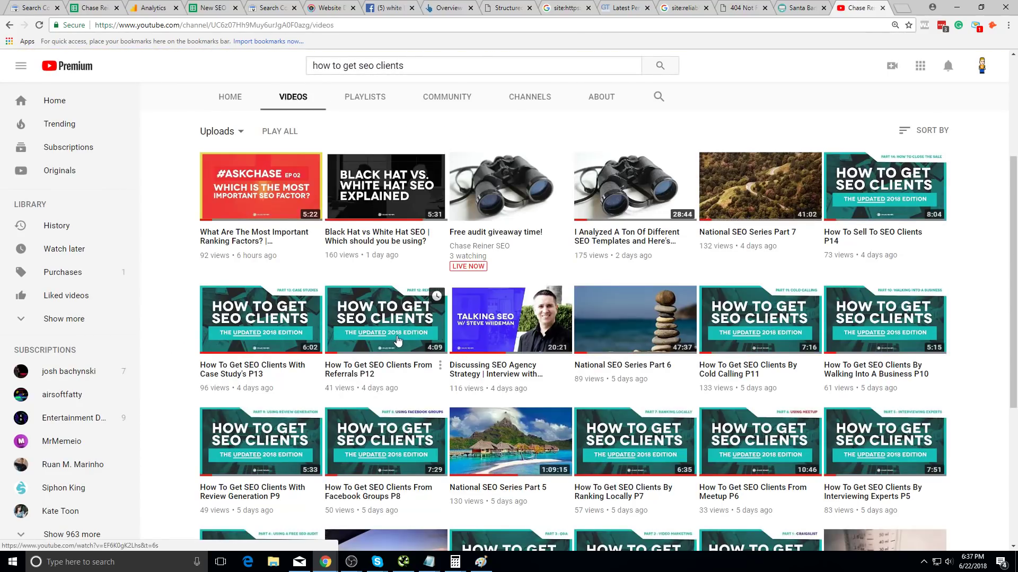
- Close the Santa Barbara, 404, site: search, Latest Performance, Structured Data and Overview tabs, keeping the YouTube channel open
scroll(433, 347, "down", 2)
scroll(613, 312, "up", 6)
scroll(804, 278, "down", 7)
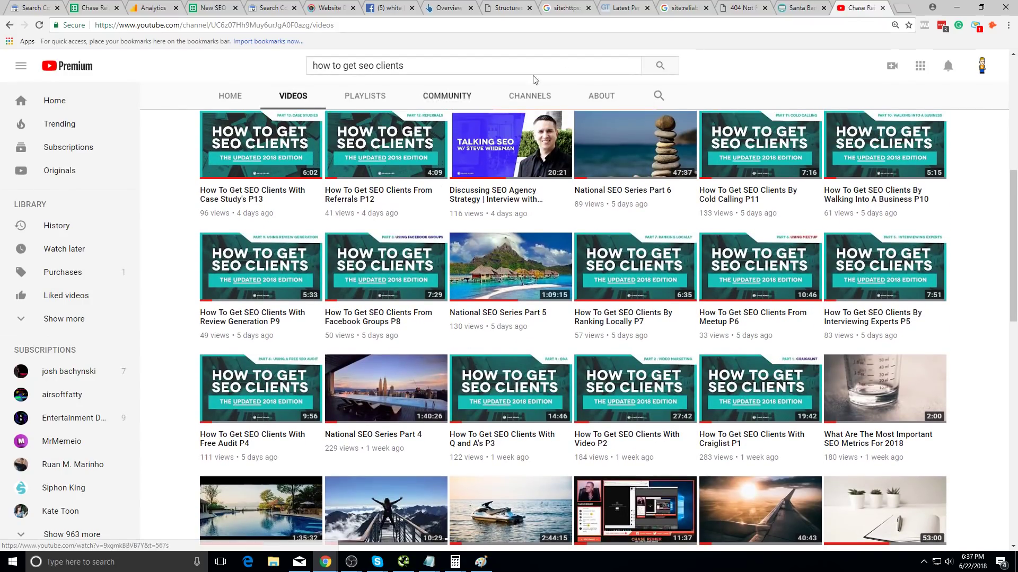
left_click(819, 8)
left_click(823, 8)
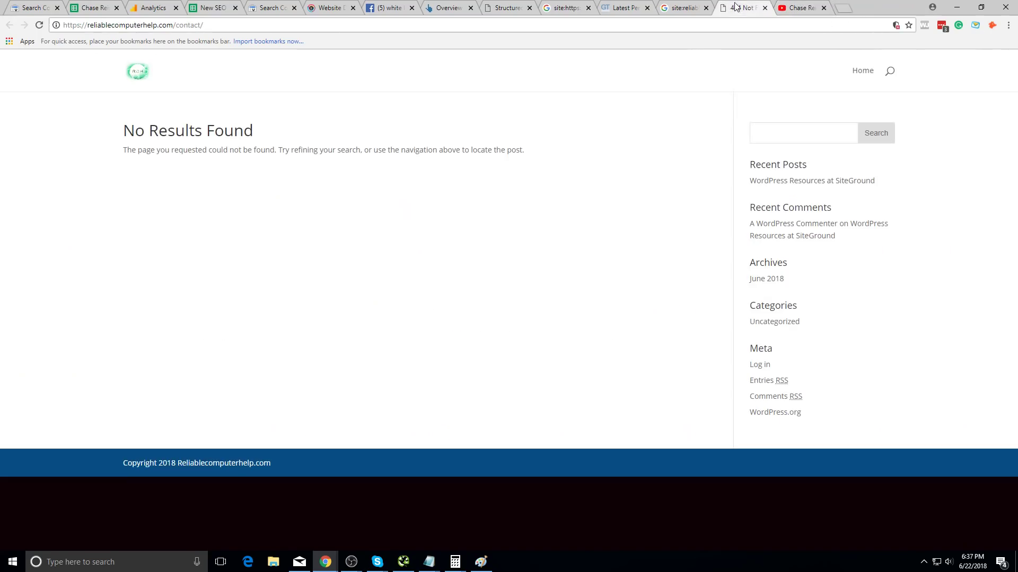
left_click(765, 8)
left_click(689, 7)
left_click(705, 8)
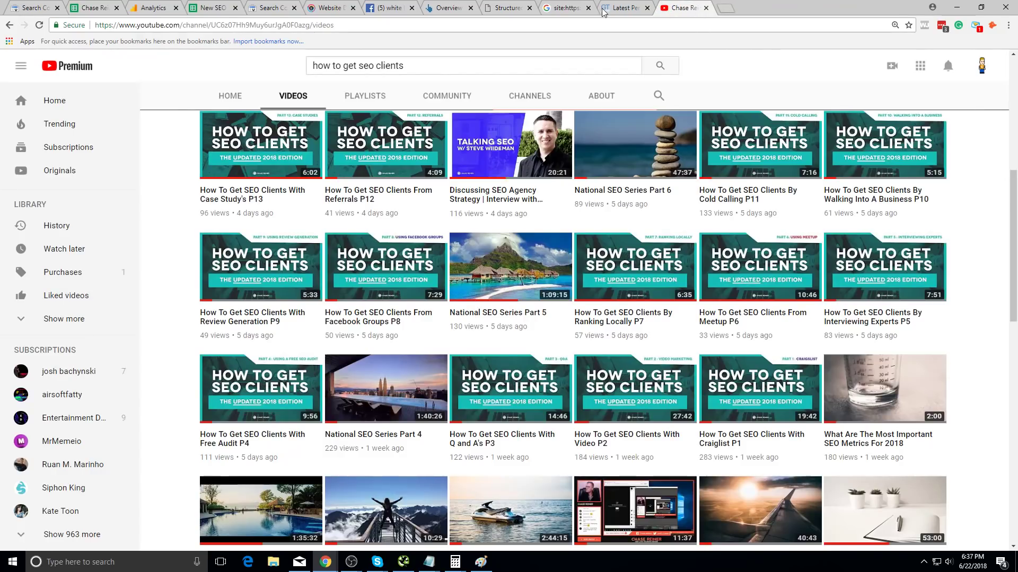
left_click(621, 9)
left_click(645, 8)
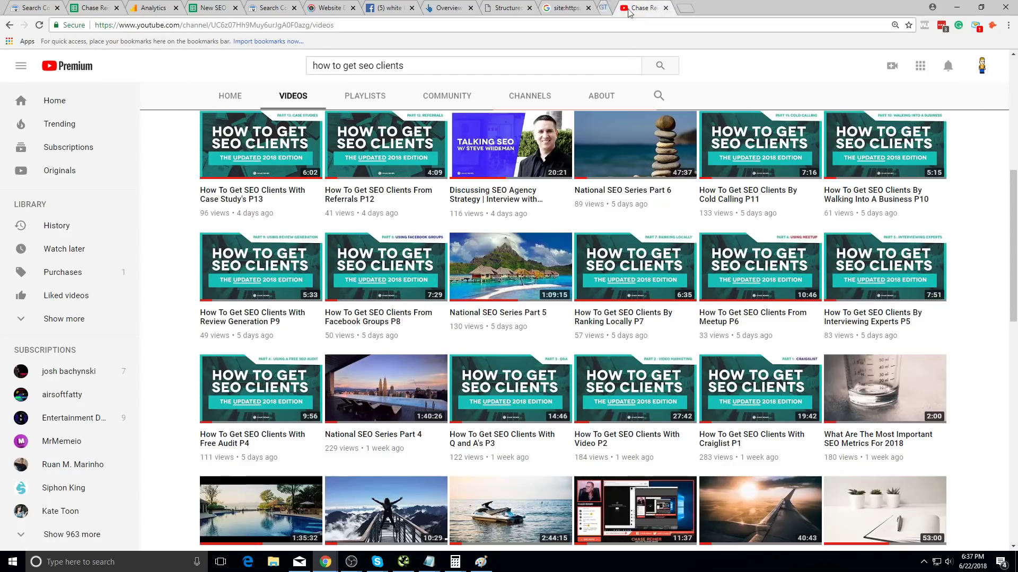
left_click(588, 8)
left_click(529, 8)
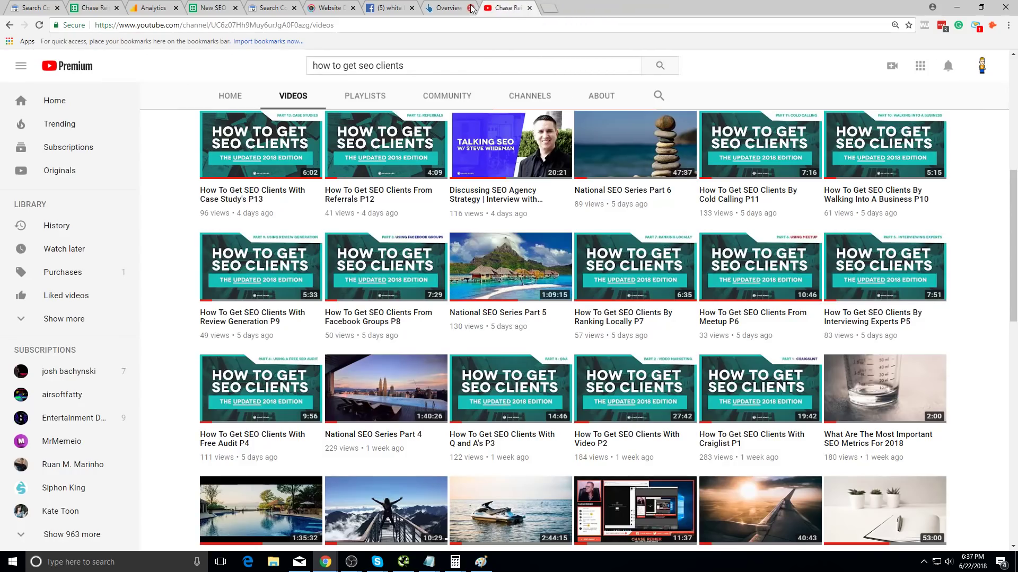
left_click(470, 8)
- Switch to the Notepad client notes, delete all their text and minimize the emptied note
key("alt+Tab")
left_click_drag(514, 206, 118, 59)
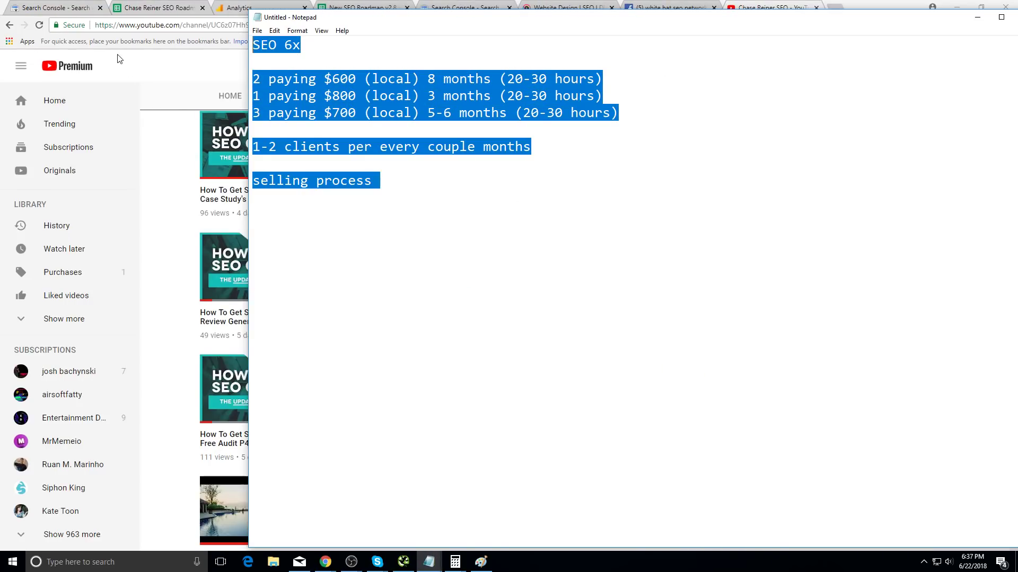
key("BackSpace")
left_click_drag(943, 18, 786, 14)
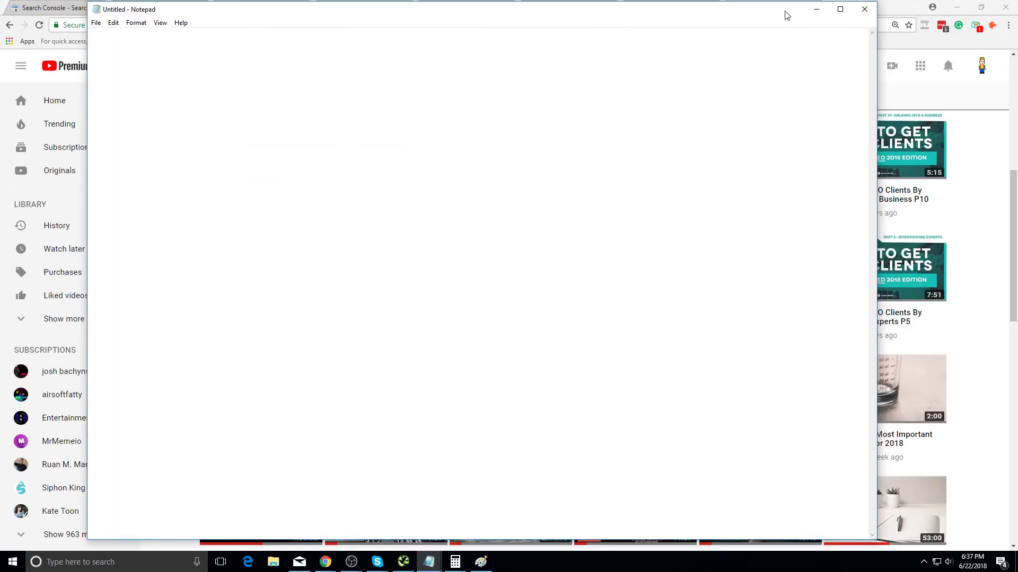
left_click(816, 9)
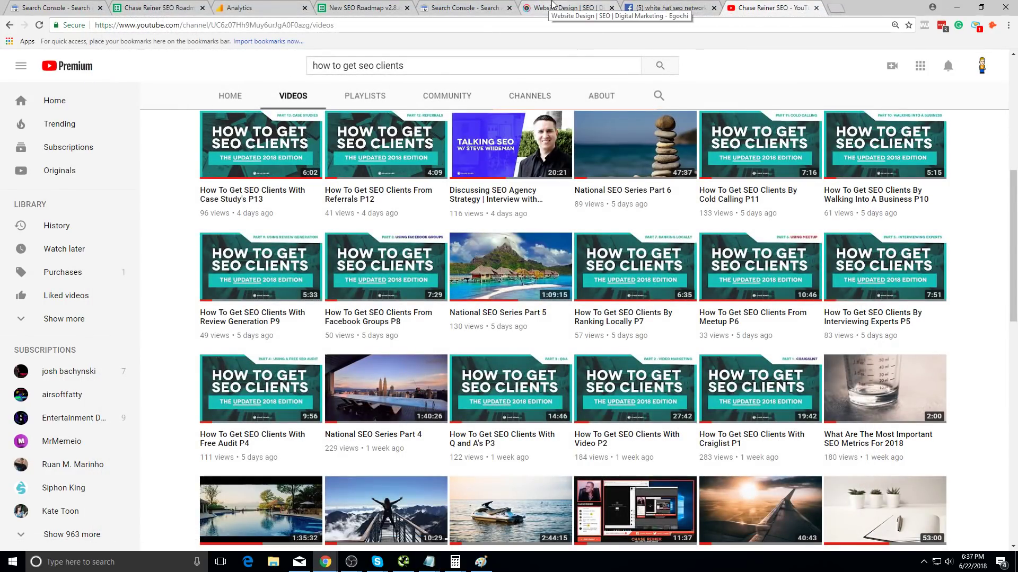
- Close the Website Design tab and the second Search Console tab in the browser
left_click(611, 7)
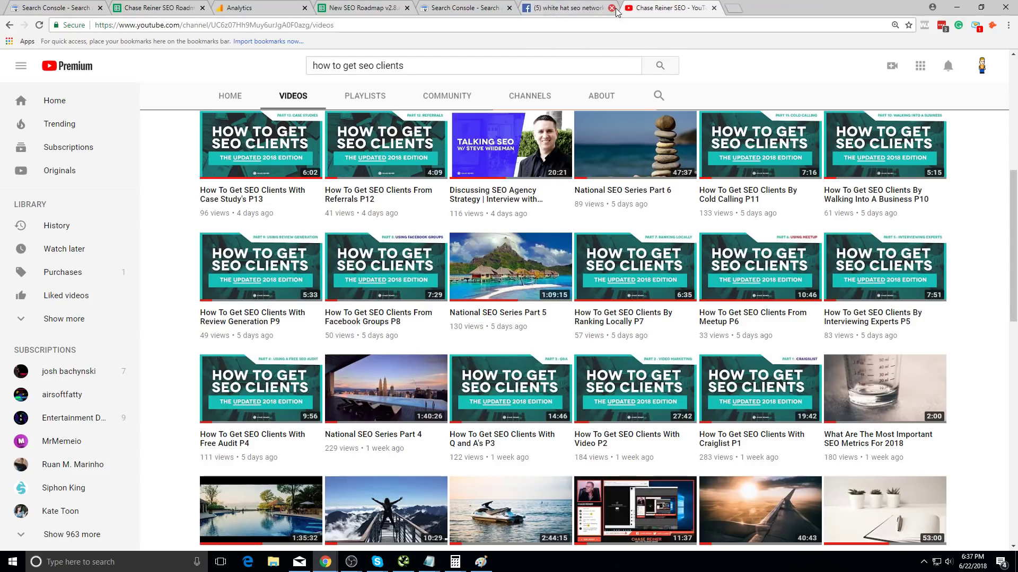
left_click(469, 8)
left_click(509, 8)
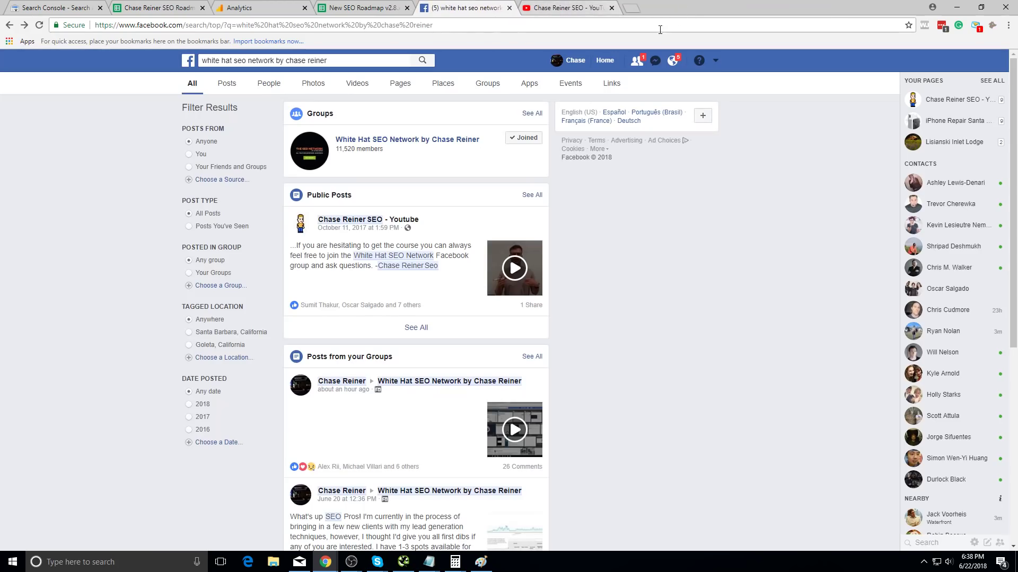
- Switch to the Paint window with the hand-drawn SEO diagram and close it without saving
key("alt+Tab")
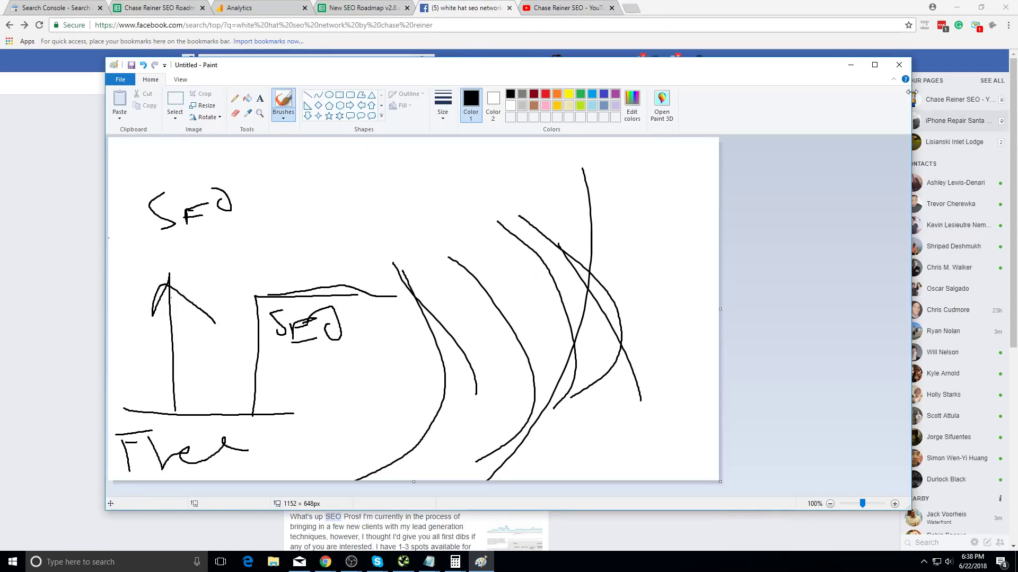
left_click(899, 65)
left_click(525, 291)
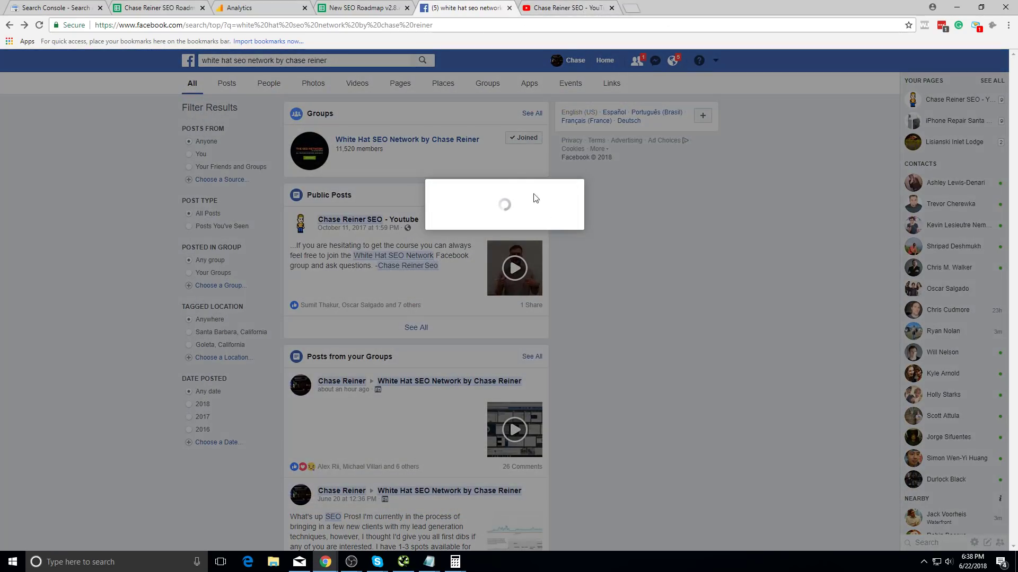
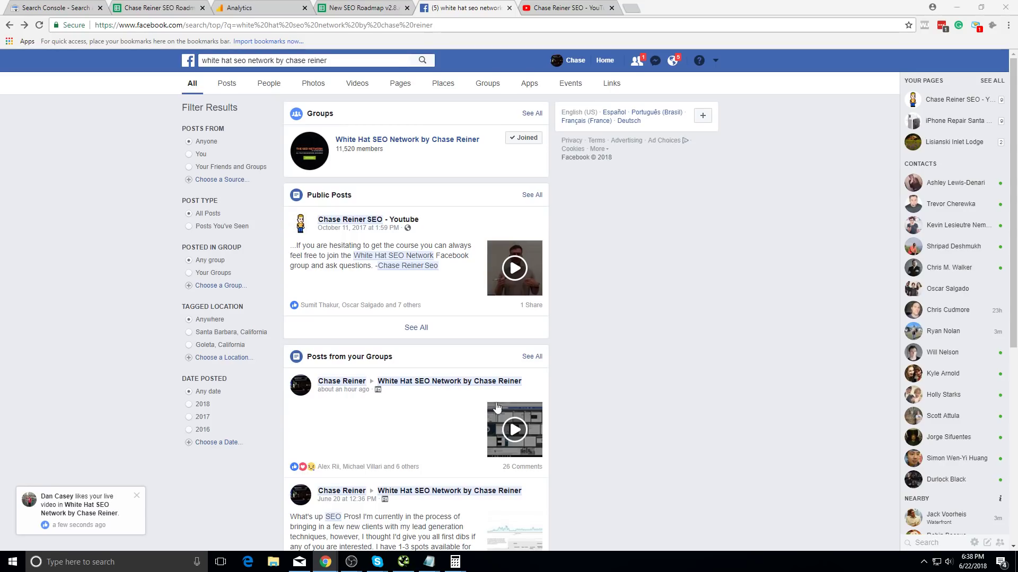
- Check the Facebook notifications, friend requests and messages, and glance at the top of the YouTube channel's video list
left_click(672, 60)
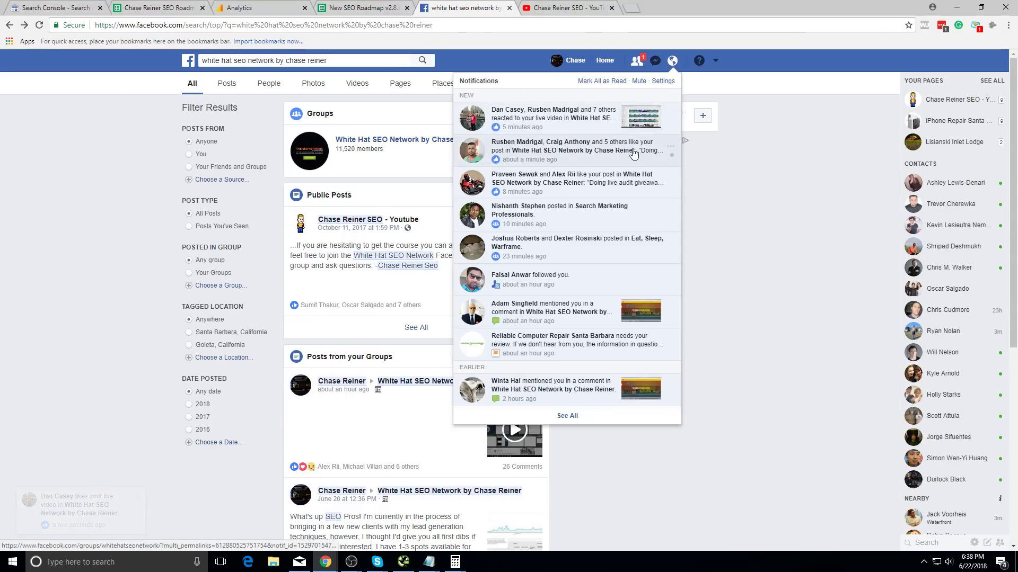
left_click(703, 191)
left_click(538, 10)
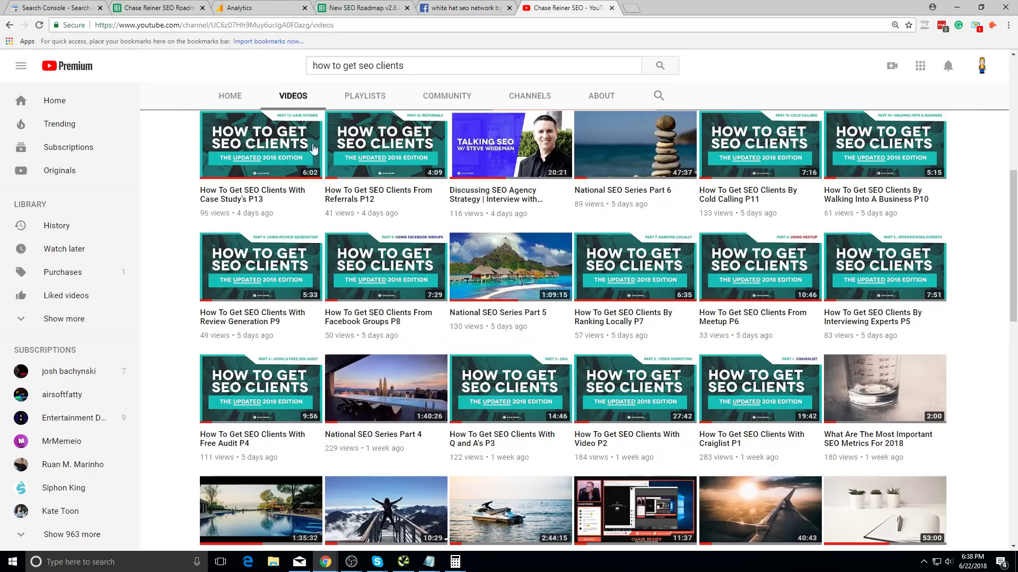
scroll(312, 149, "up", 7)
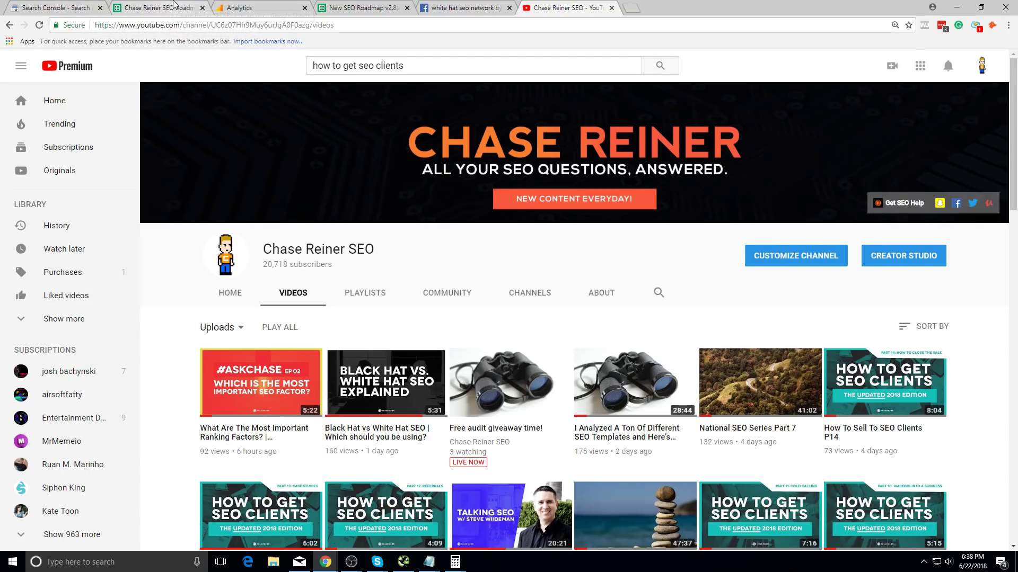
left_click(466, 7)
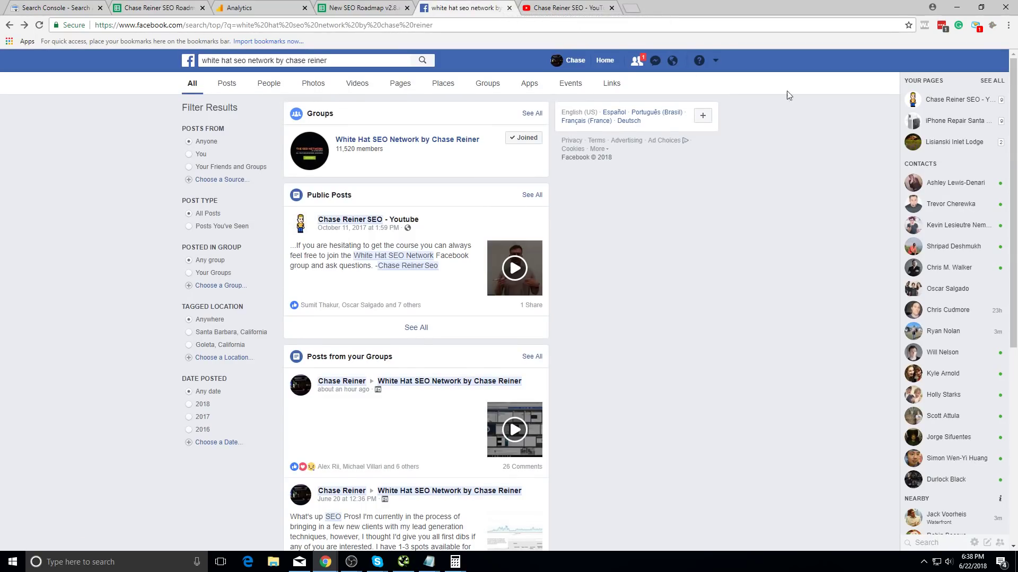
mouse_move(949, 100)
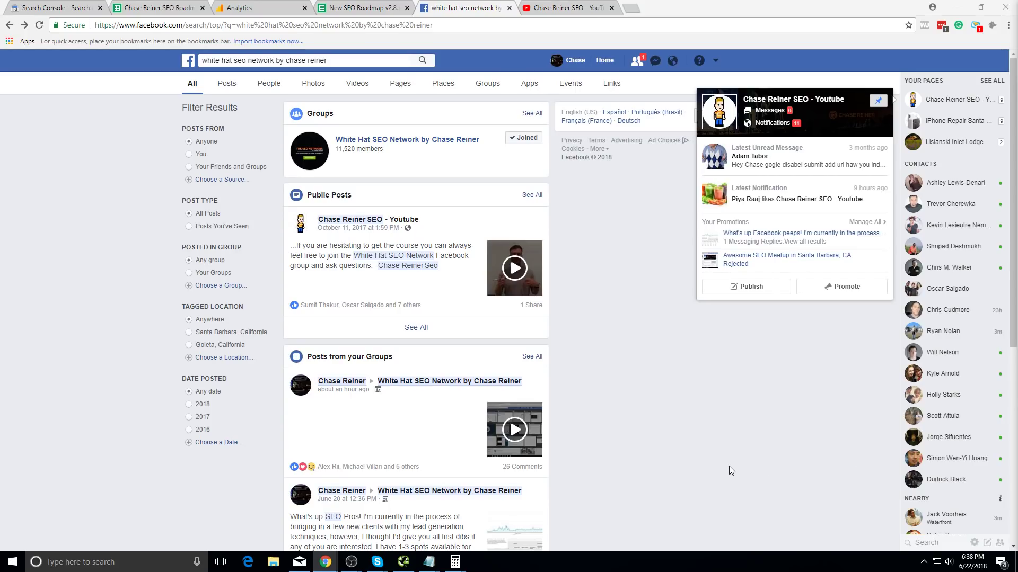
left_click(636, 60)
left_click(655, 60)
left_click(672, 60)
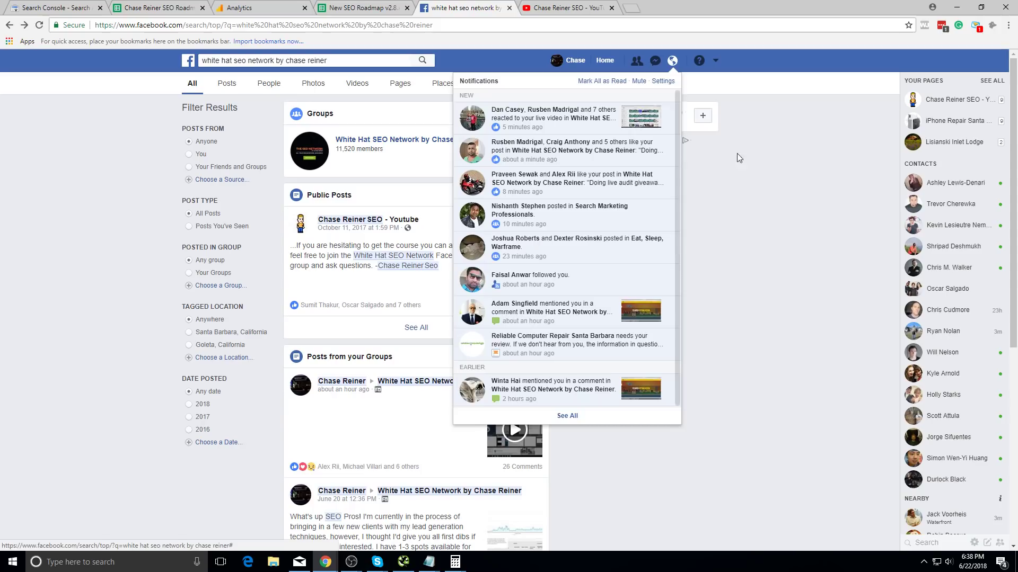
left_click(763, 177)
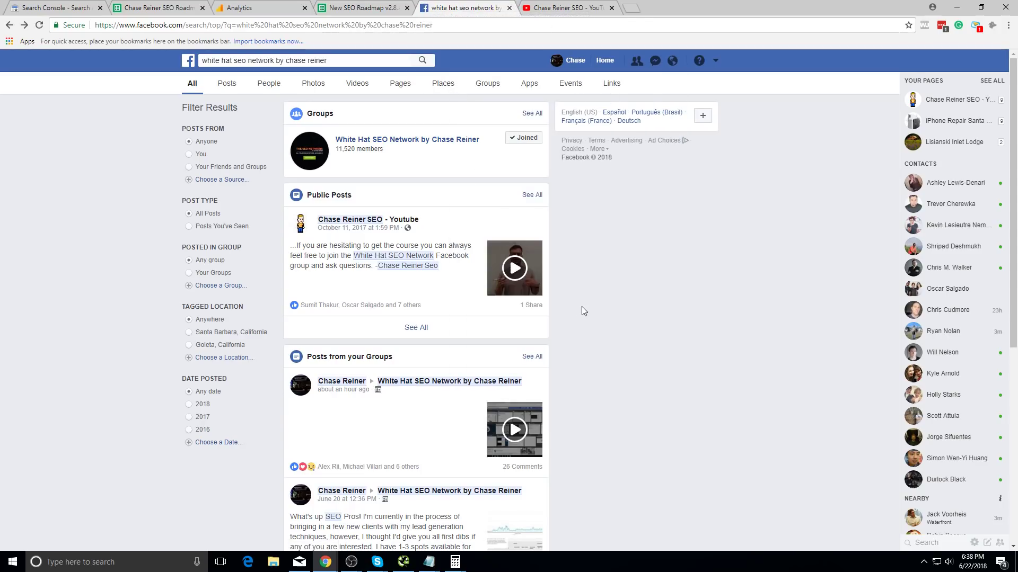
- Open the White Hat SEO Network group from the Facebook search results
left_click(191, 91)
left_click(376, 139)
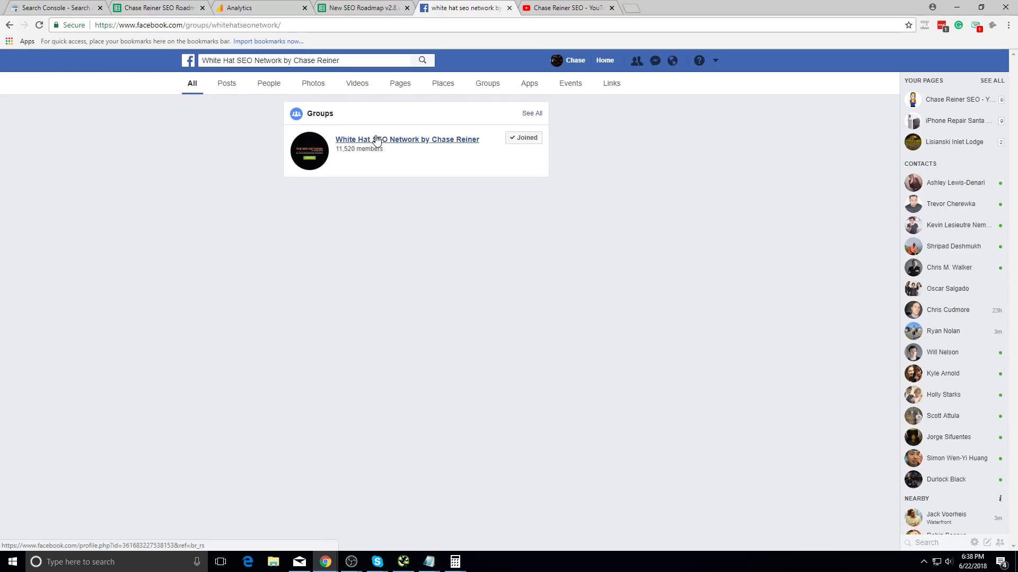
key("alt+Tab")
key("alt+Tab")
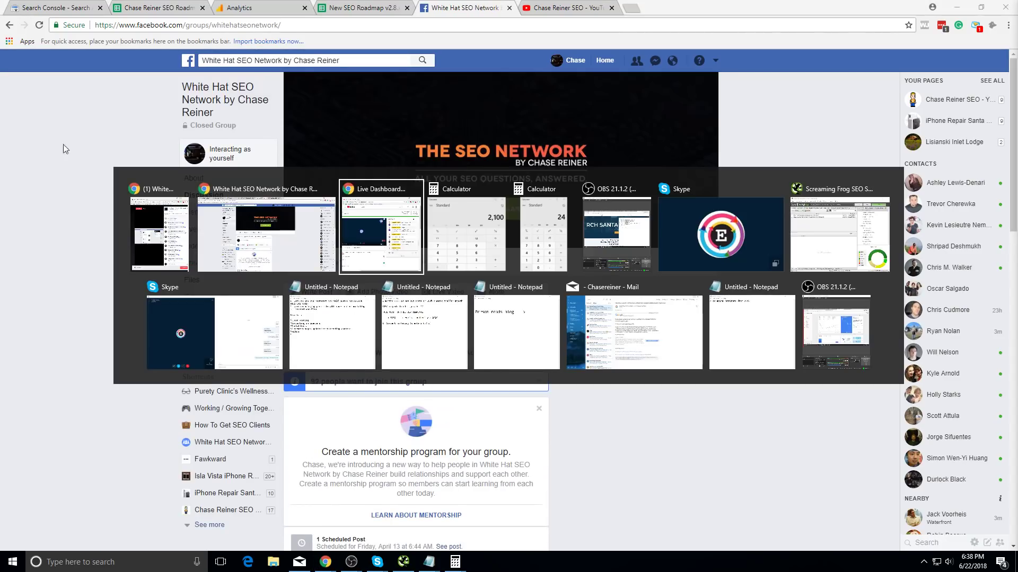
key("Escape")
- Open the New SEO Roadmap v2.8 spreadsheet, skim its Main Roadmap sheet and download it as a Microsoft Excel (.xlsx) file
left_click(151, 7)
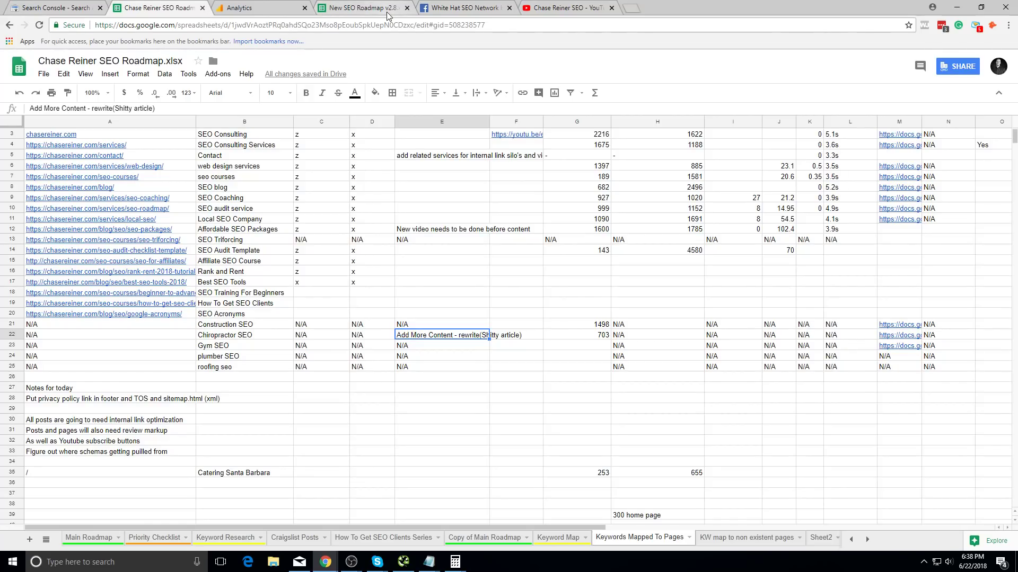
left_click(388, 14)
scroll(307, 243, "down", 6)
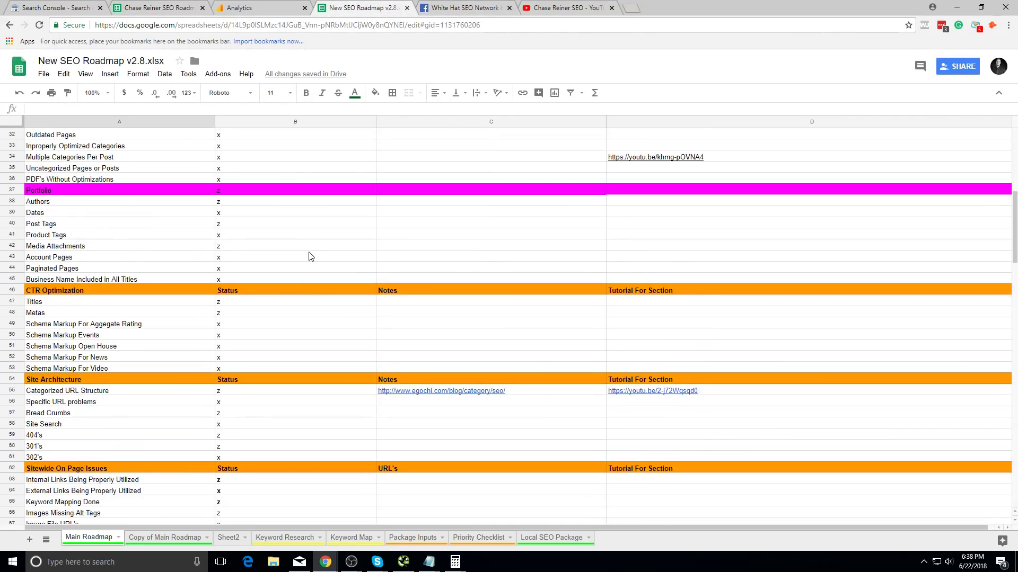
scroll(307, 254, "up", 6)
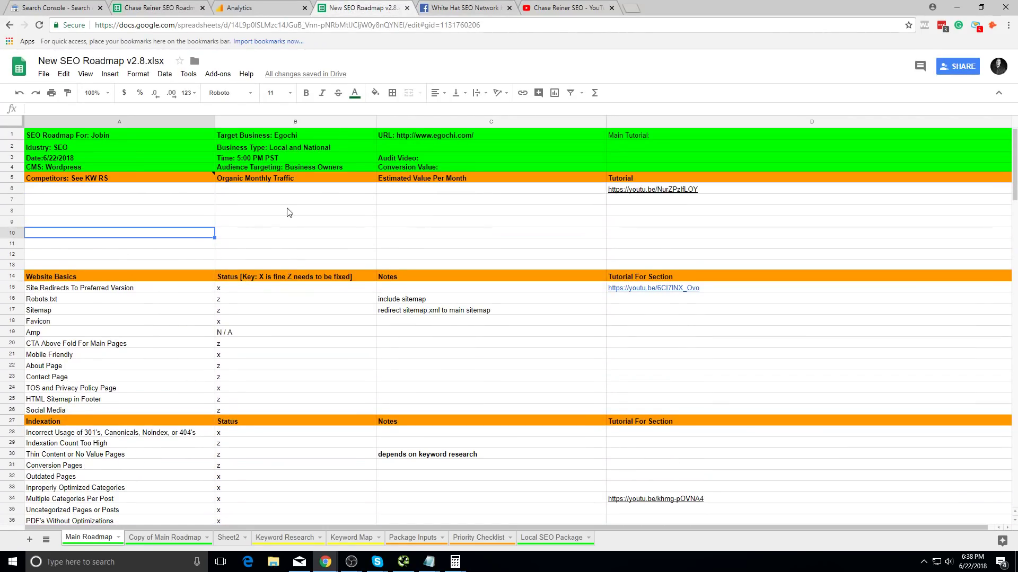
left_click(44, 74)
mouse_move(75, 177)
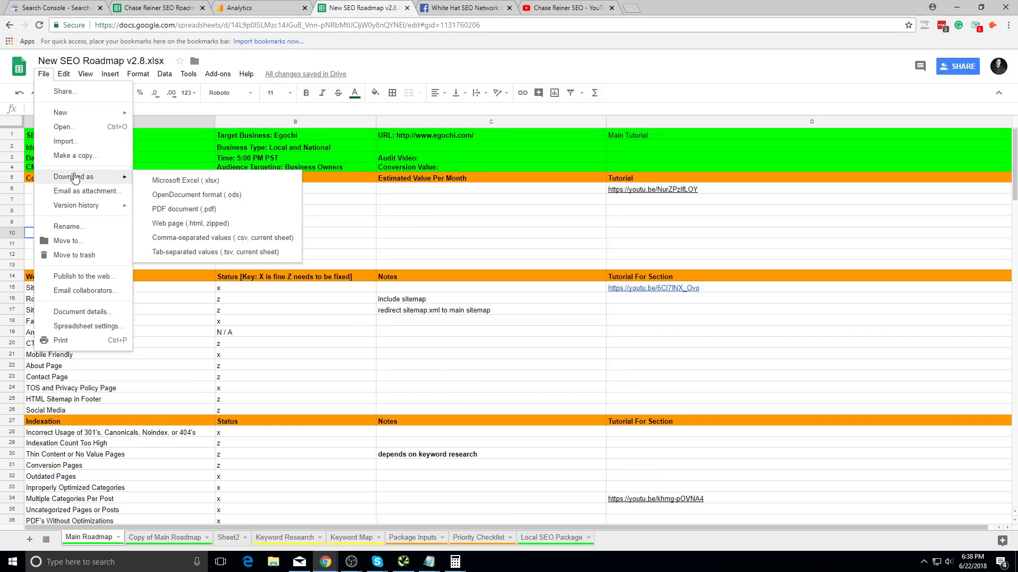
left_click(161, 188)
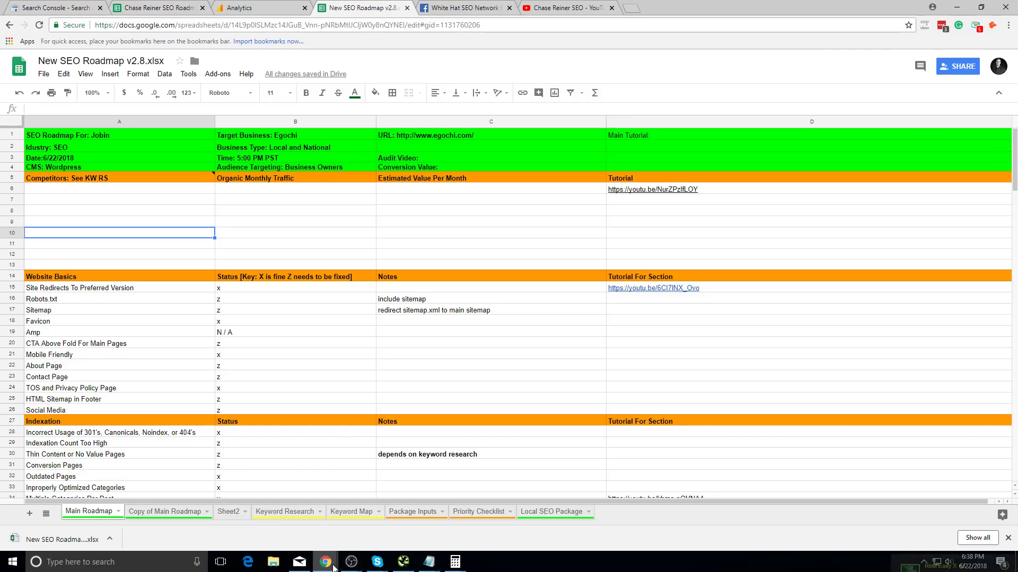
- Switch to Mail, start a new message and open the file picker for adding an attachment
left_click(299, 562)
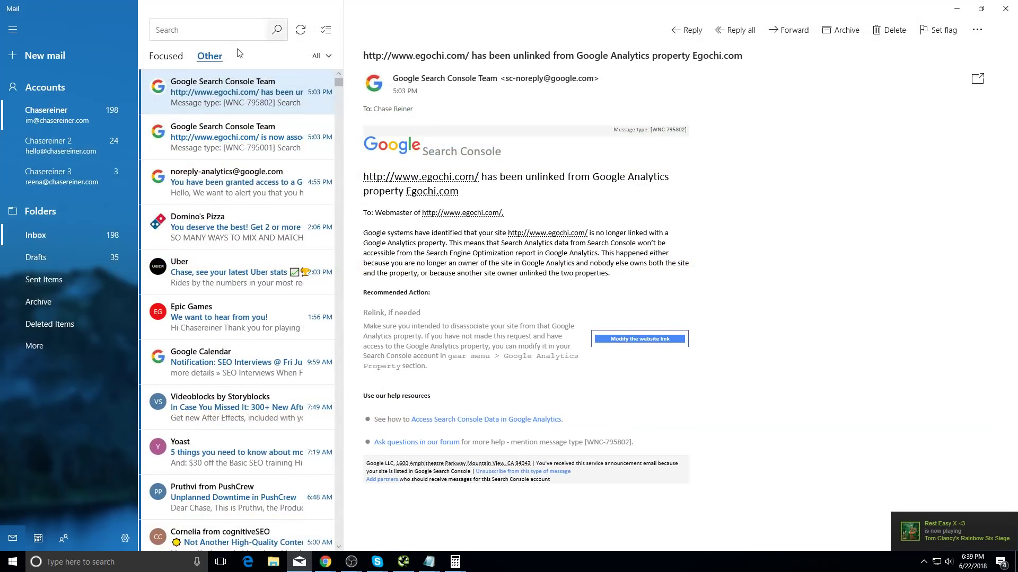
left_click(37, 53)
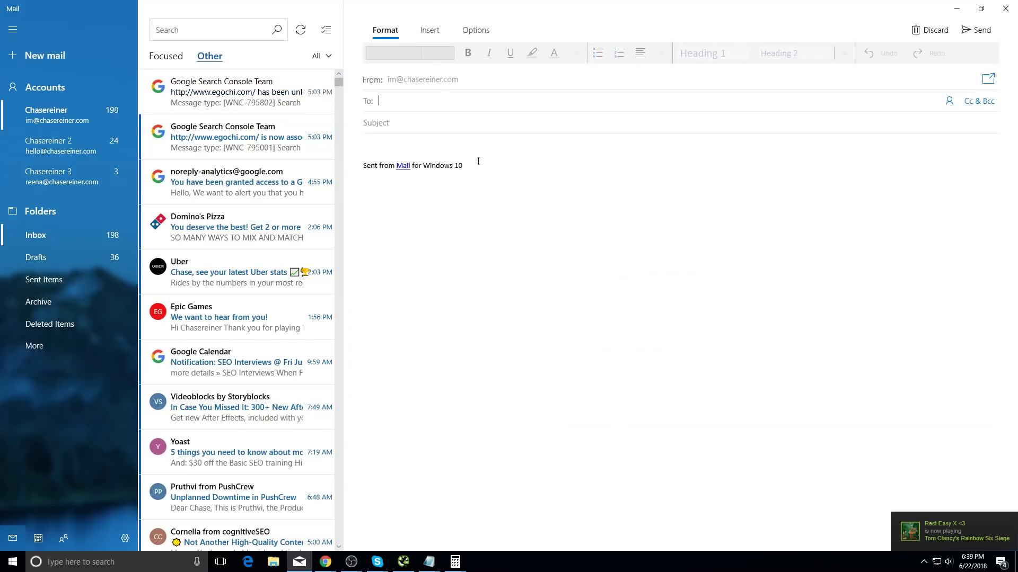
left_click(428, 23)
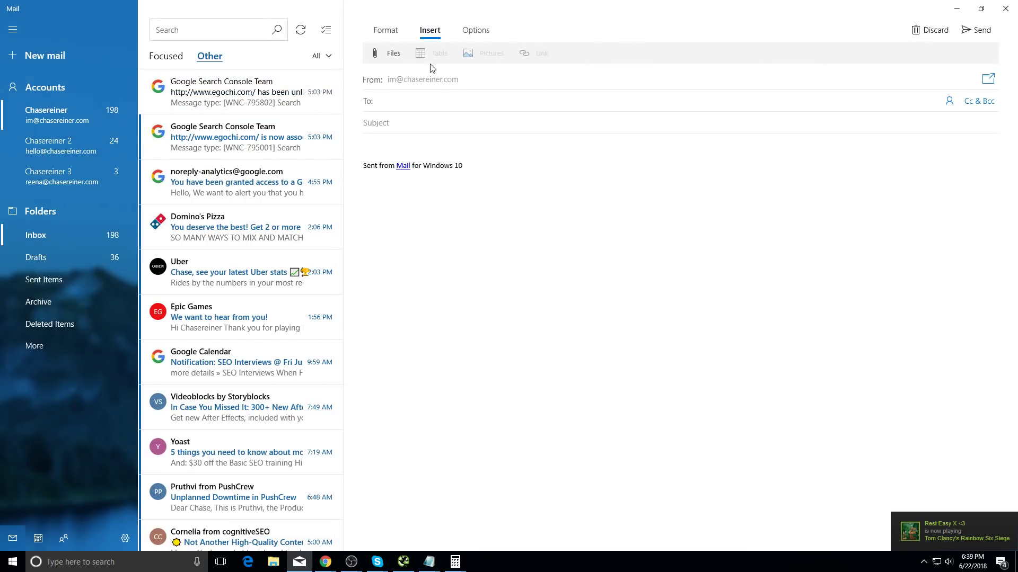
left_click(402, 58)
left_click(42, 94)
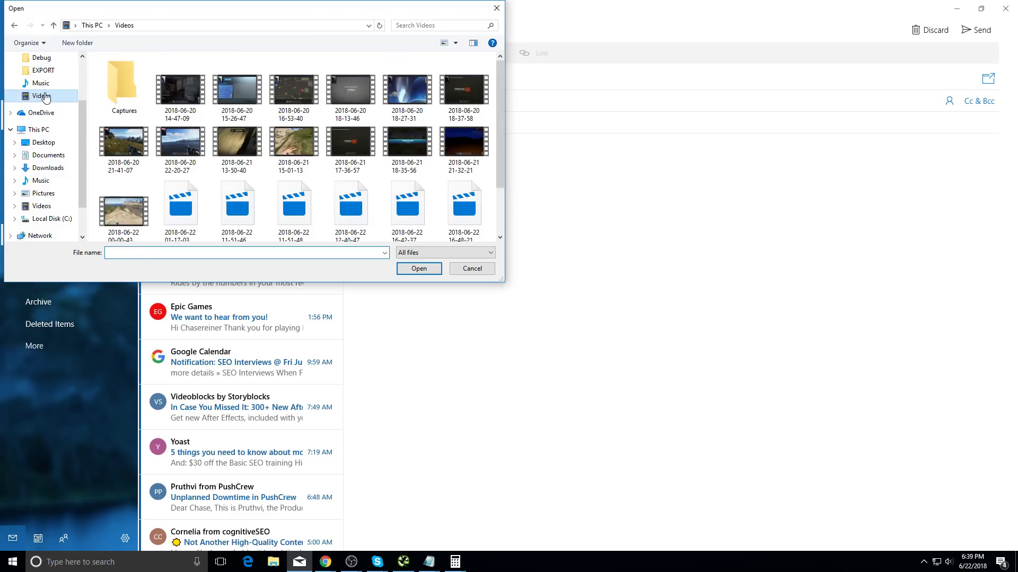
left_click(45, 93)
left_click(46, 104)
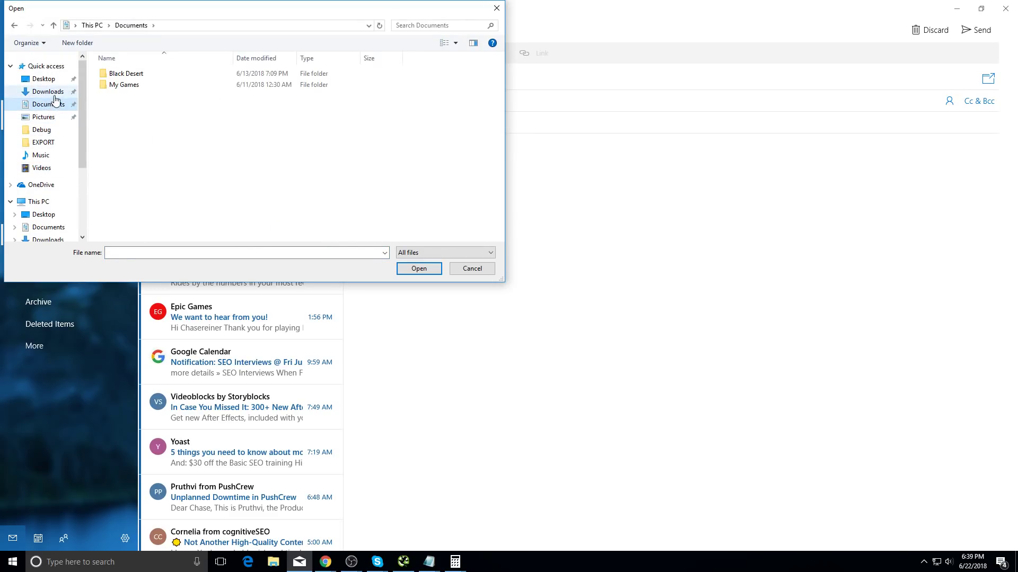
left_click(47, 80)
left_click(48, 91)
left_click(47, 104)
left_click(42, 129)
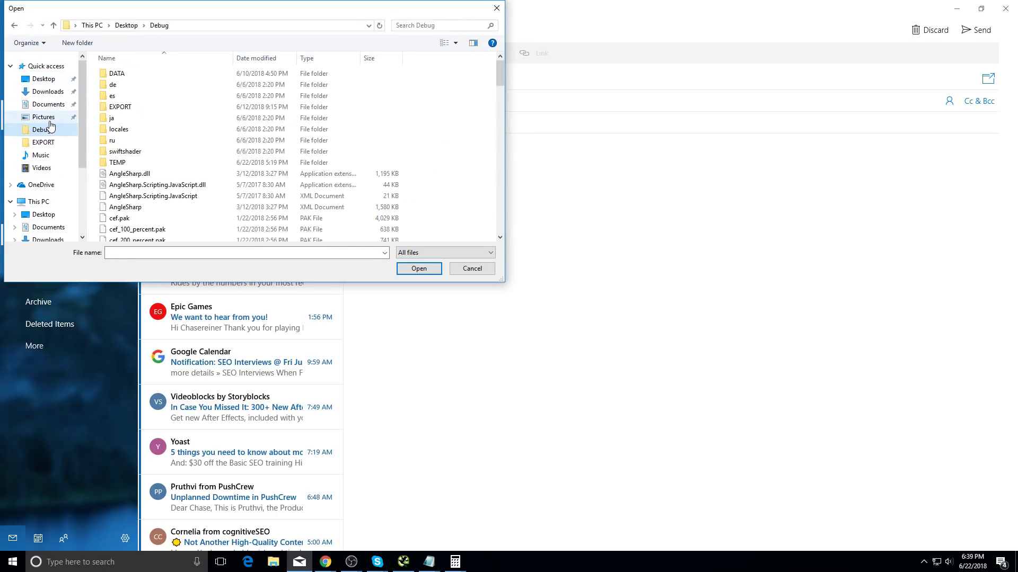
left_click(63, 119)
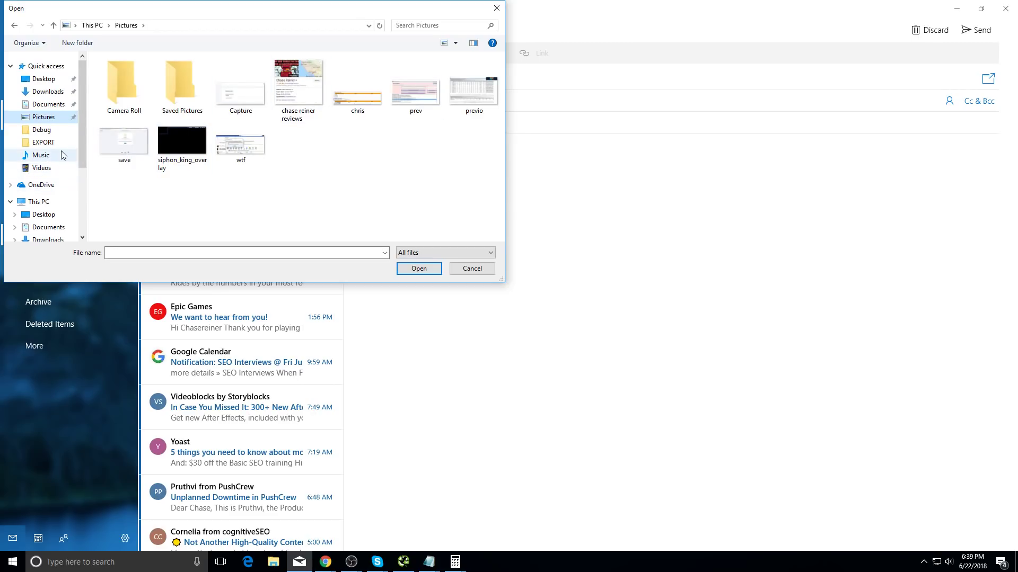
left_click(59, 142)
left_click(60, 118)
left_click(65, 104)
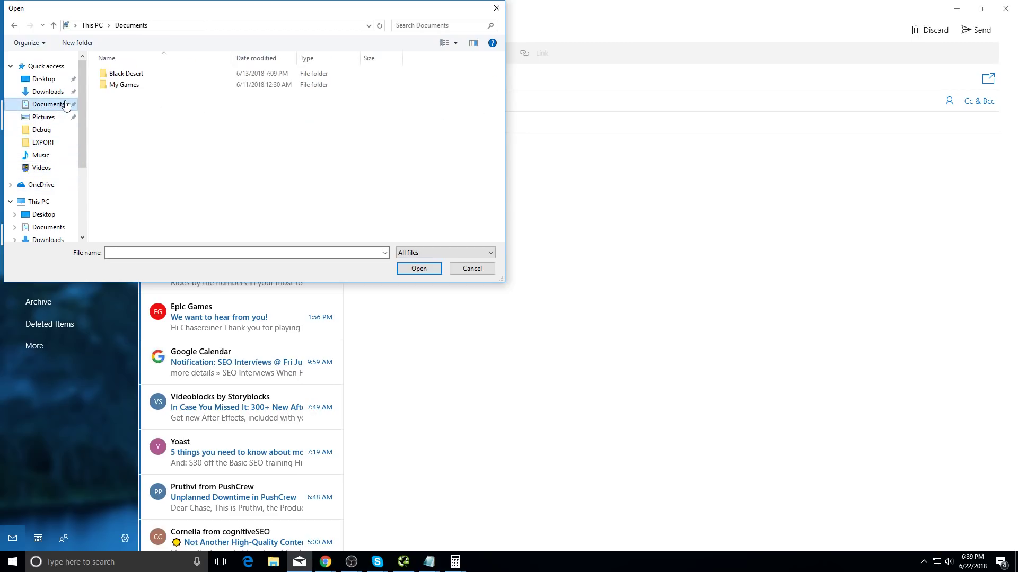
left_click(49, 91)
scroll(234, 152, "down", 5)
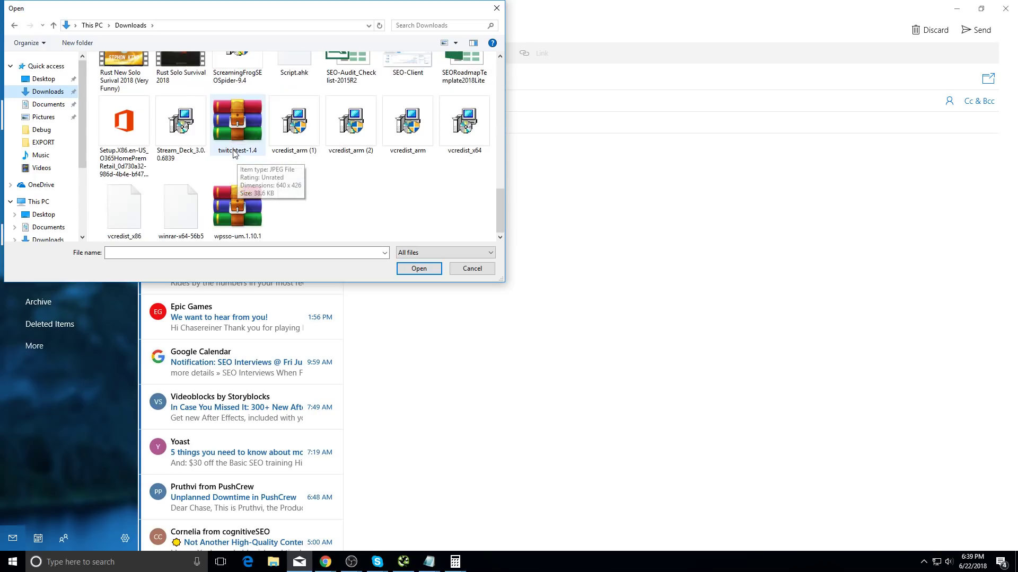
scroll(244, 143, "up", 3)
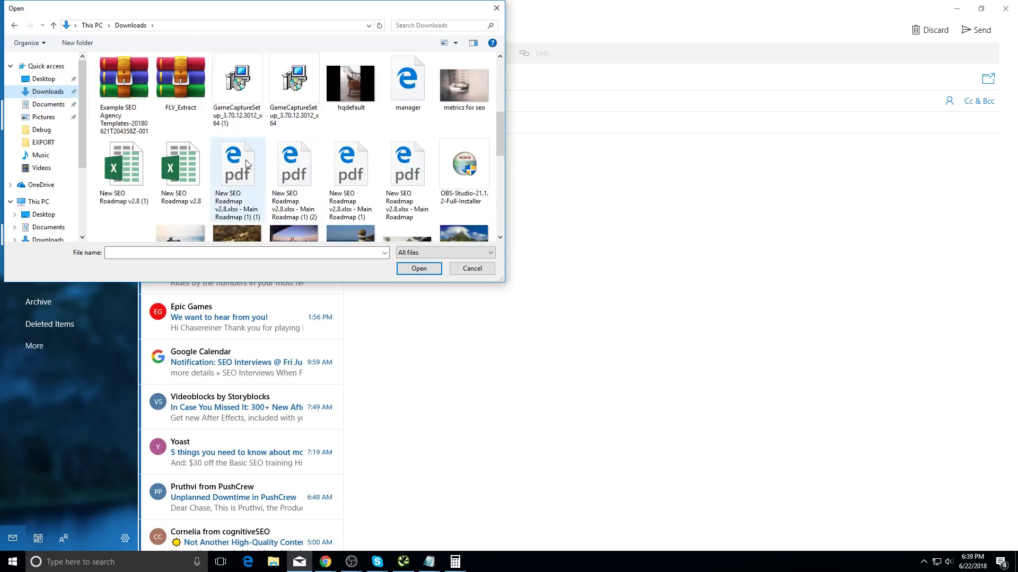
left_click(472, 269)
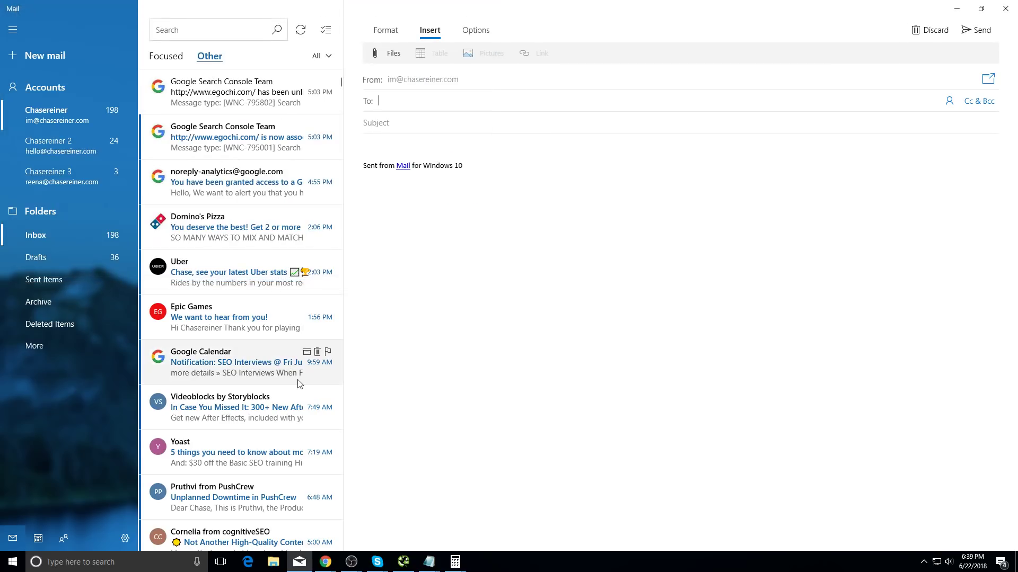
- Return to the New SEO Roadmap v2.8 spreadsheet in the browser and rename it SEO Roadmap For Egochi
left_click(956, 9)
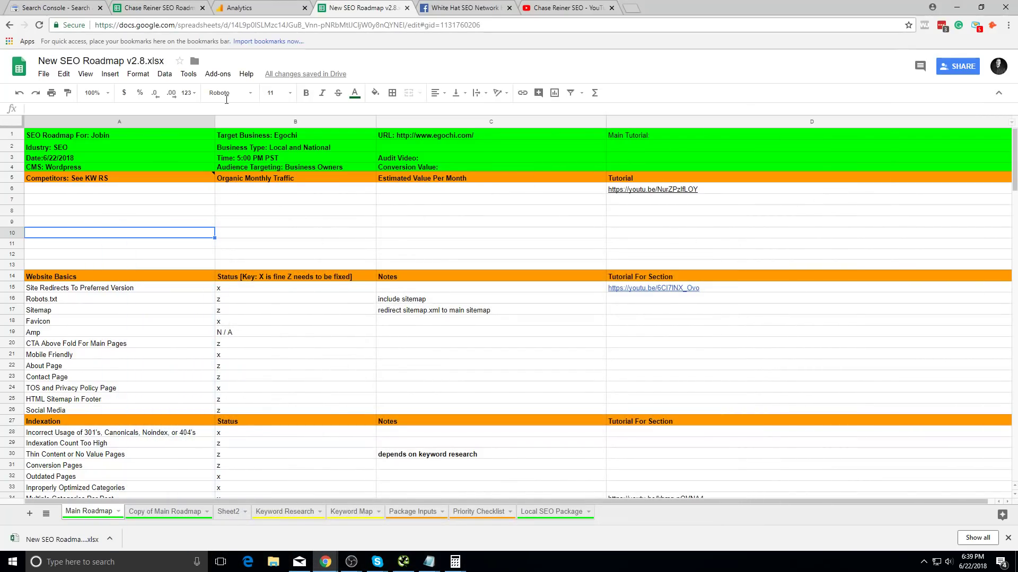
left_click(135, 62)
type("SEO")
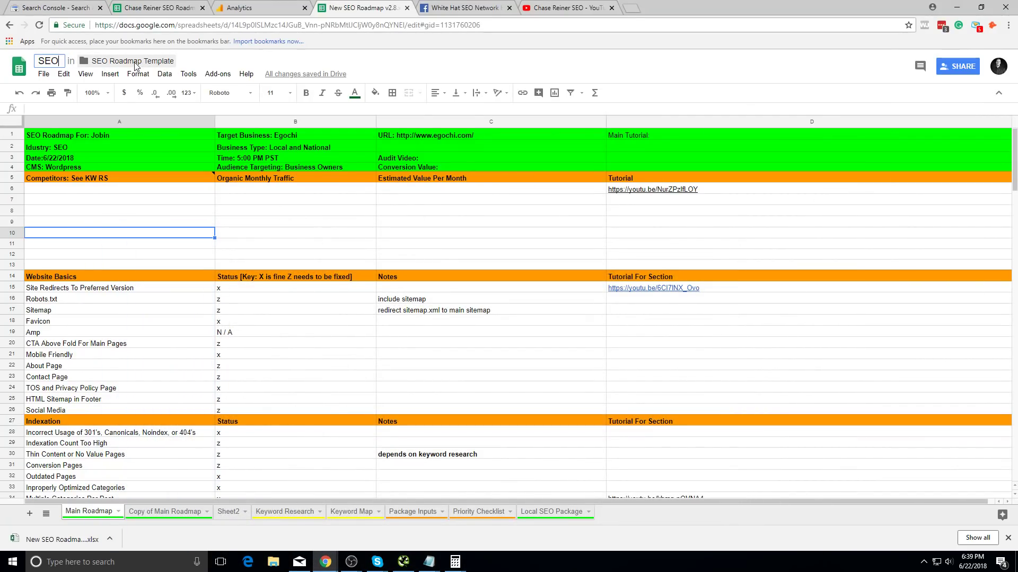
type(" Roadmap For ")
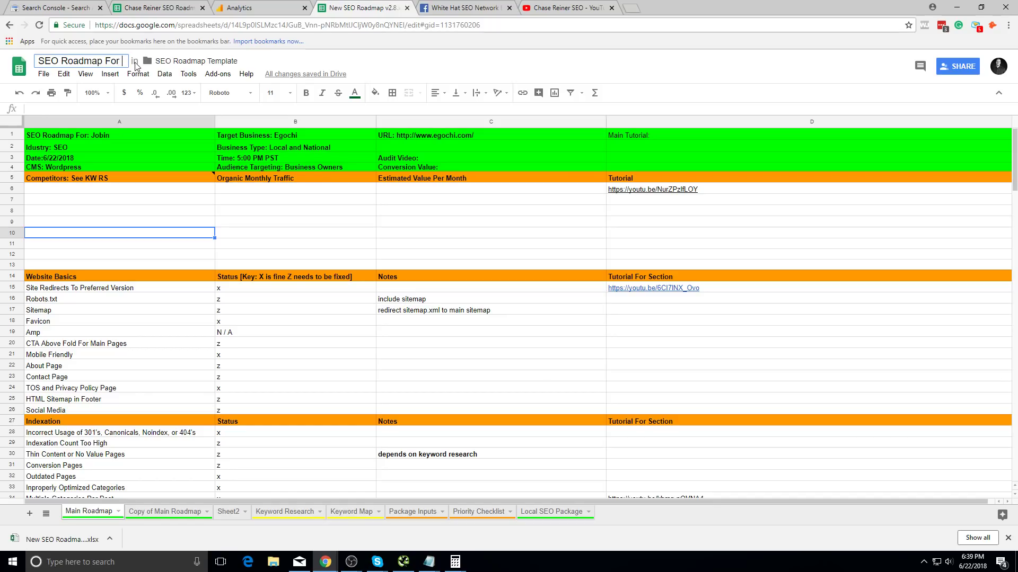
type("Egochi")
key("Return")
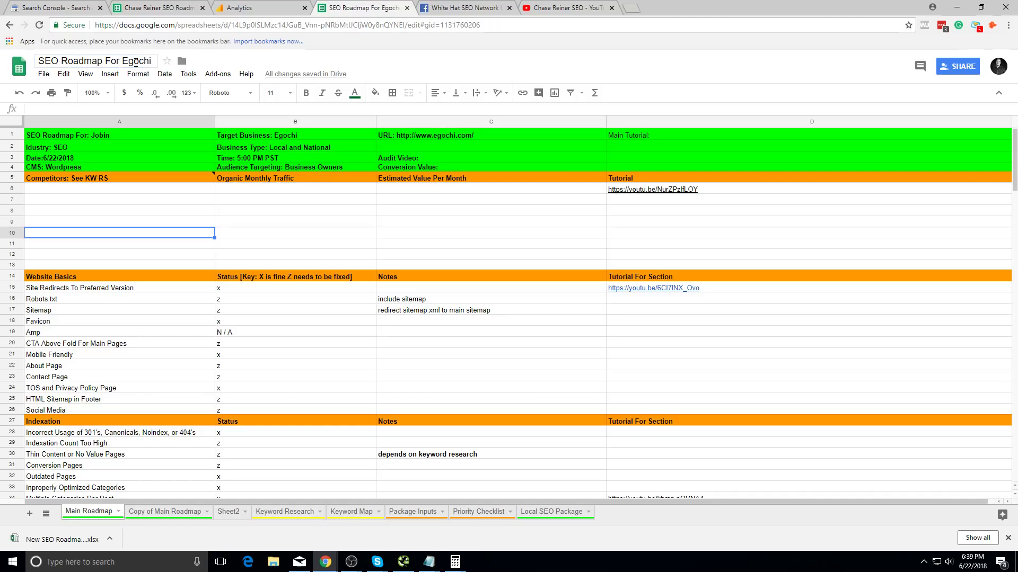
- Download the renamed spreadsheet as a Microsoft Excel (.xlsx) file
left_click(44, 75)
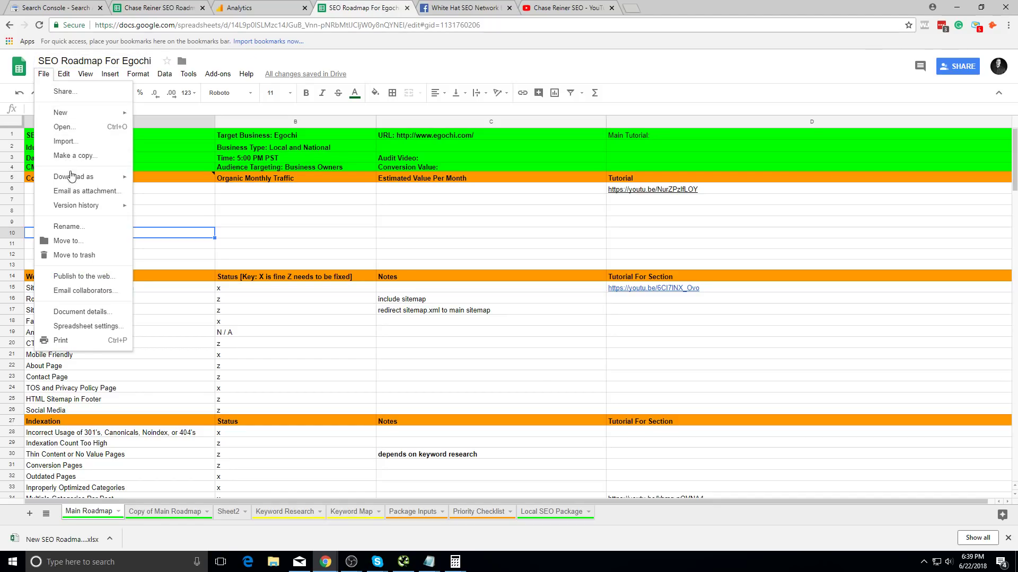
mouse_move(69, 176)
left_click(166, 189)
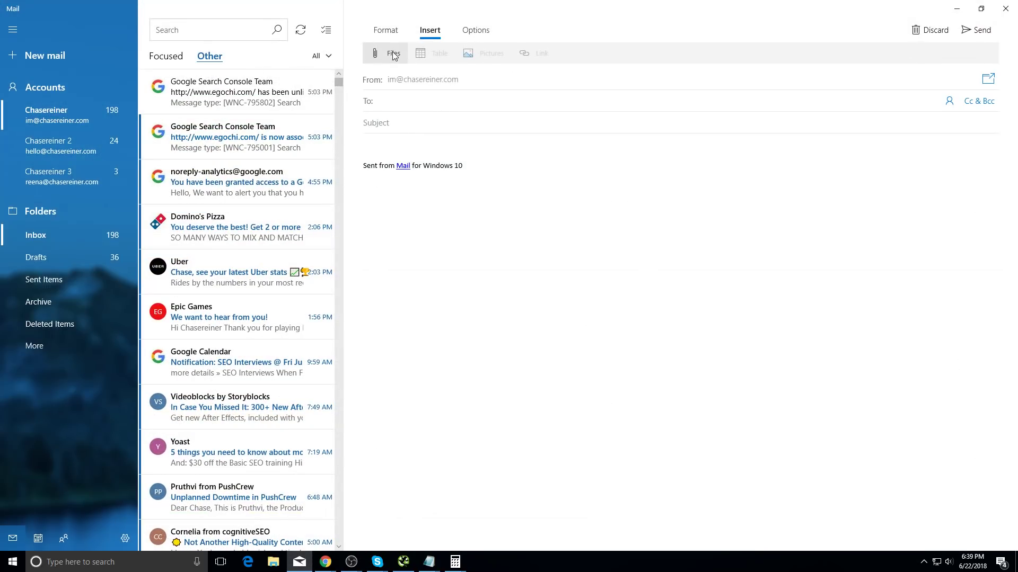
- In the new Mail message, attach the SEO Roadmap For Egochi workbook from Downloads and set the subject to SEO Roadmap For Egochi
left_click(420, 100)
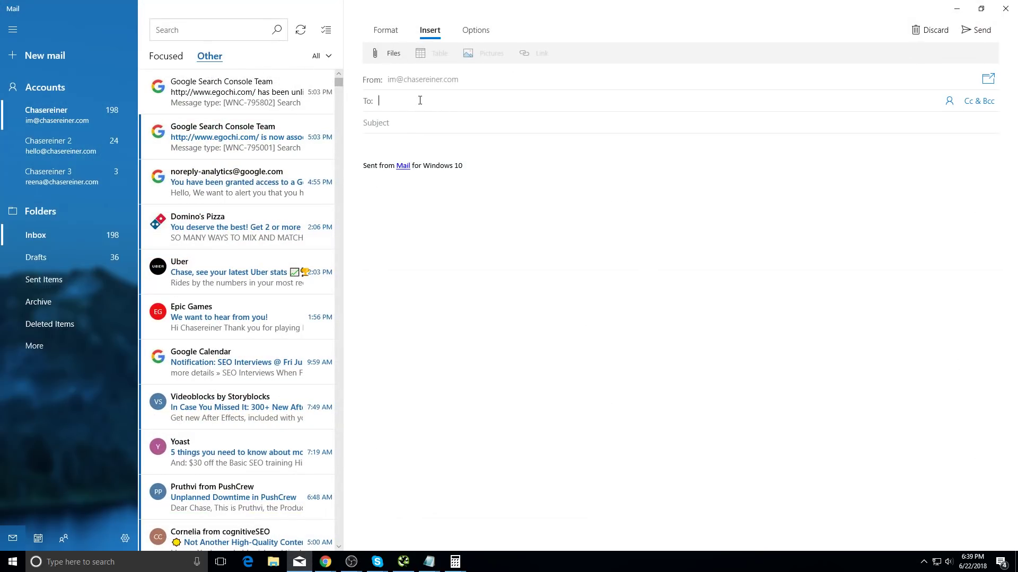
left_click(393, 53)
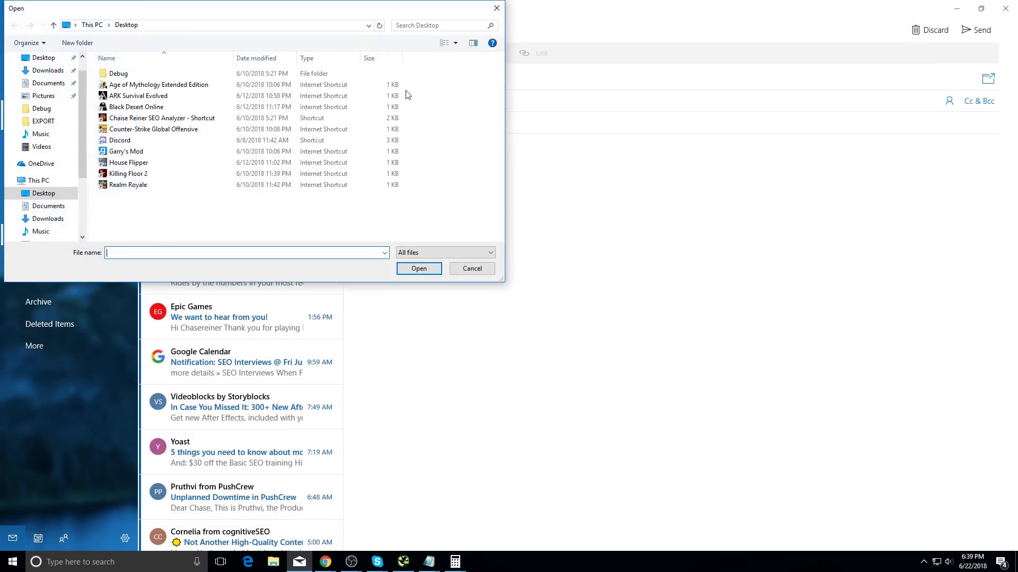
left_click(43, 151)
left_click(53, 108)
left_click(58, 96)
key("Down")
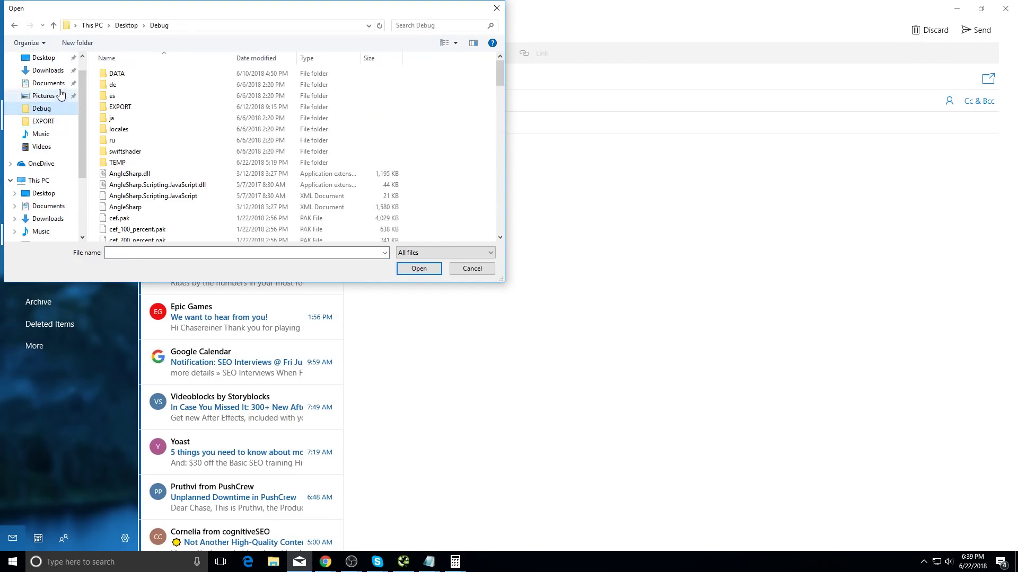
left_click(47, 83)
left_click(48, 70)
scroll(249, 157, "down", 10)
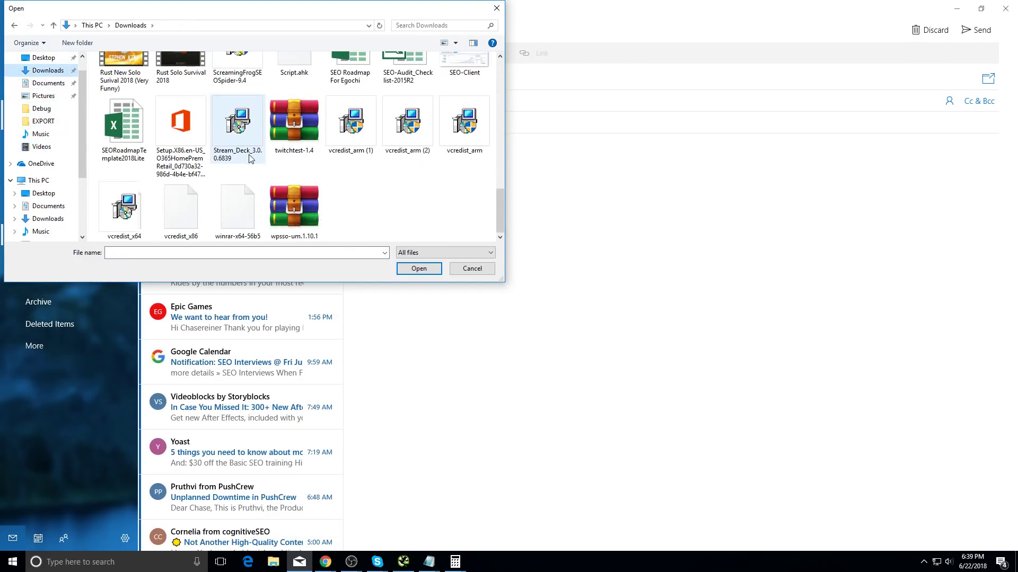
scroll(251, 159, "up", 5)
scroll(329, 159, "down", 1)
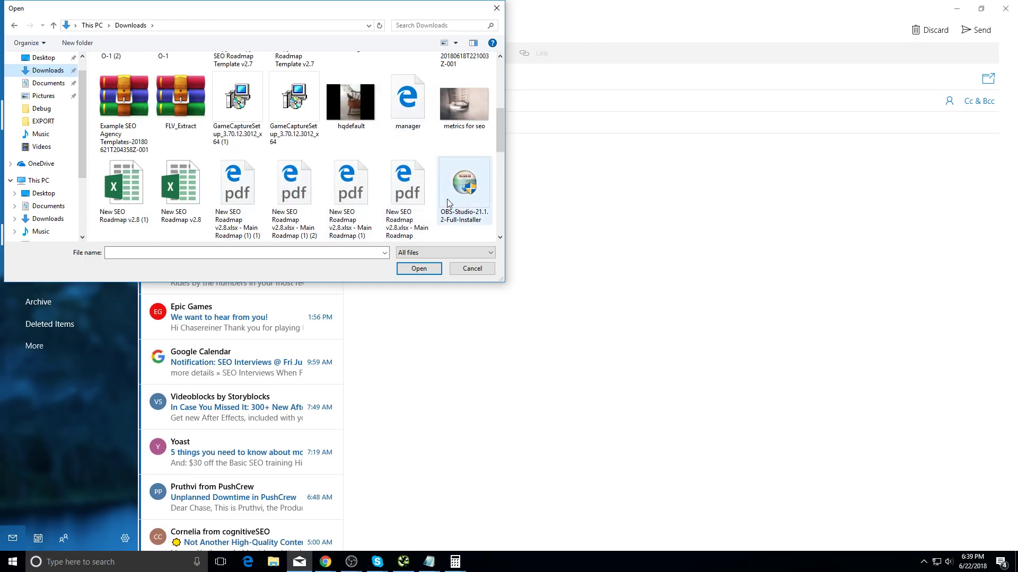
scroll(350, 201, "down", 2)
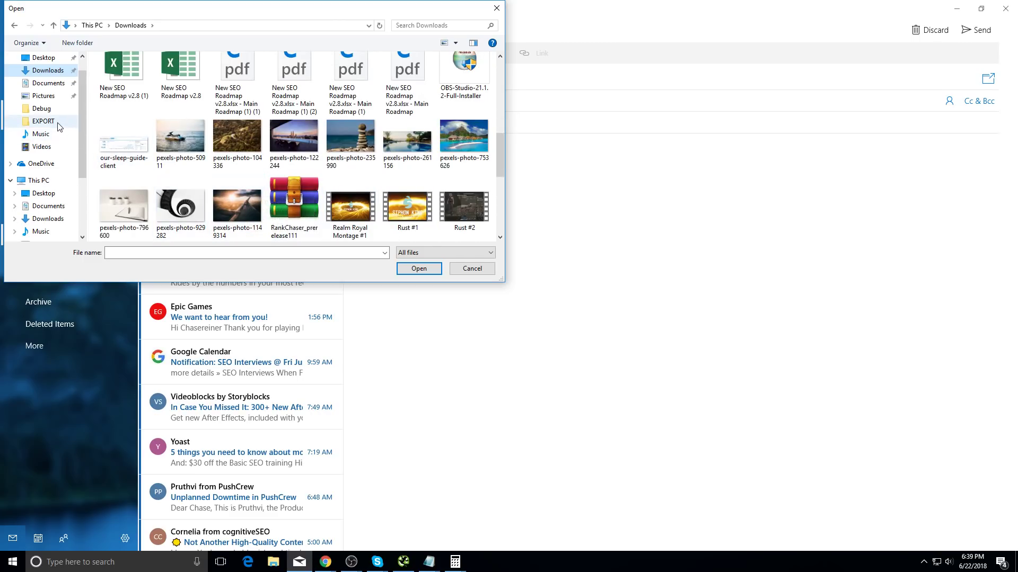
scroll(305, 164, "down", 3)
scroll(327, 172, "up", 1)
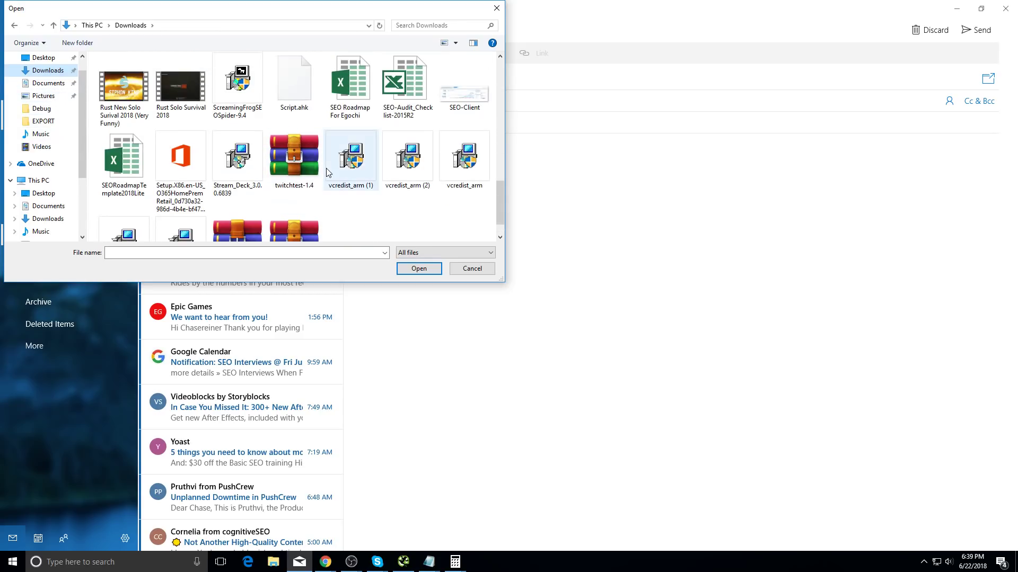
double_click(350, 83)
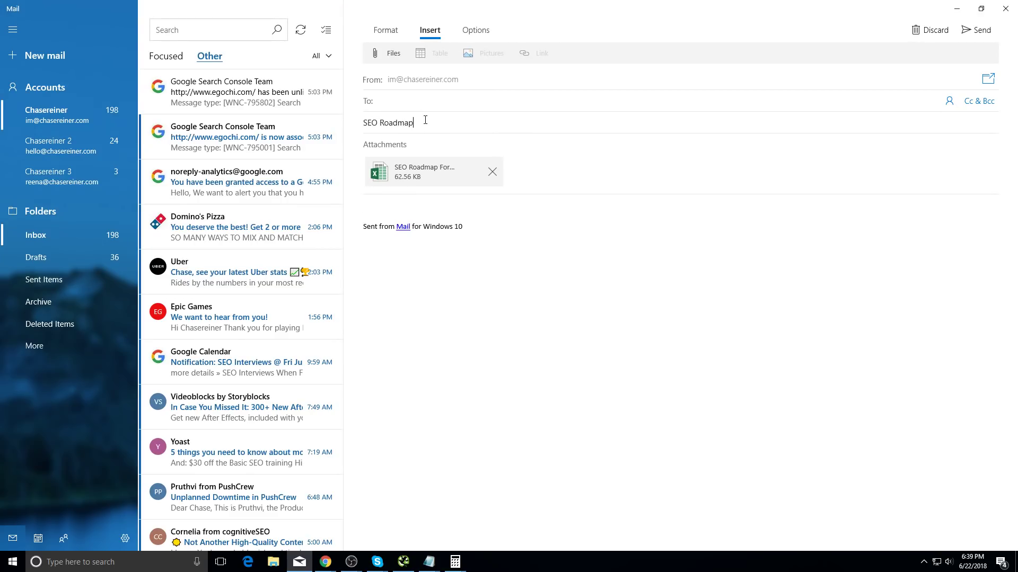
key("alt+Tab")
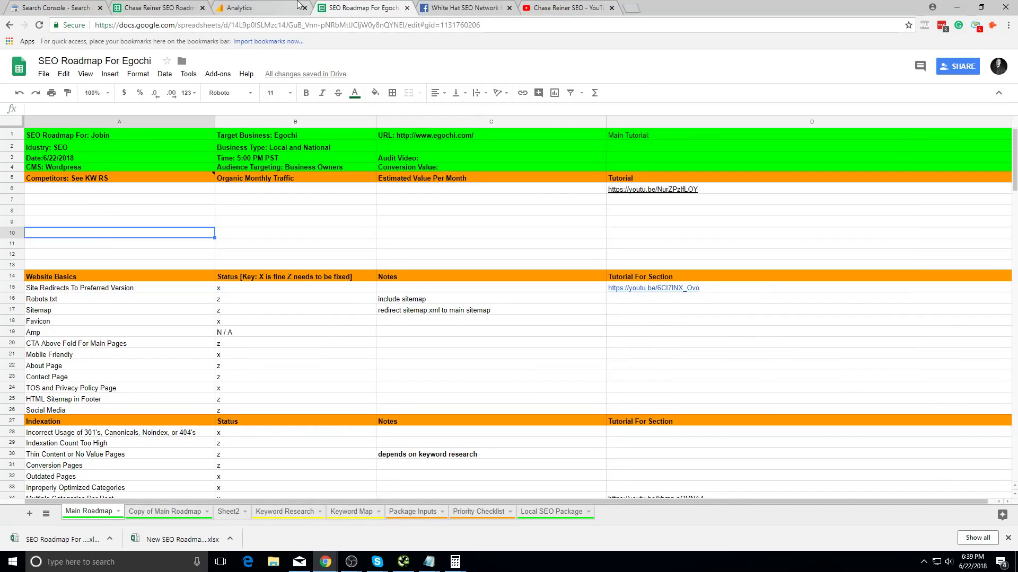
double_click(178, 134)
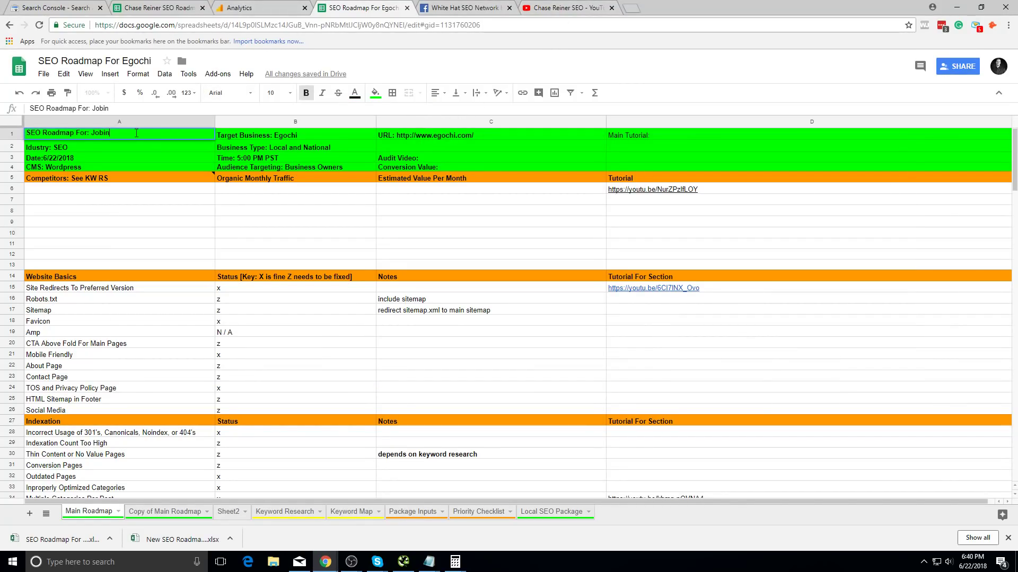
left_click_drag(136, 133, 91, 132)
key("ctrl+c")
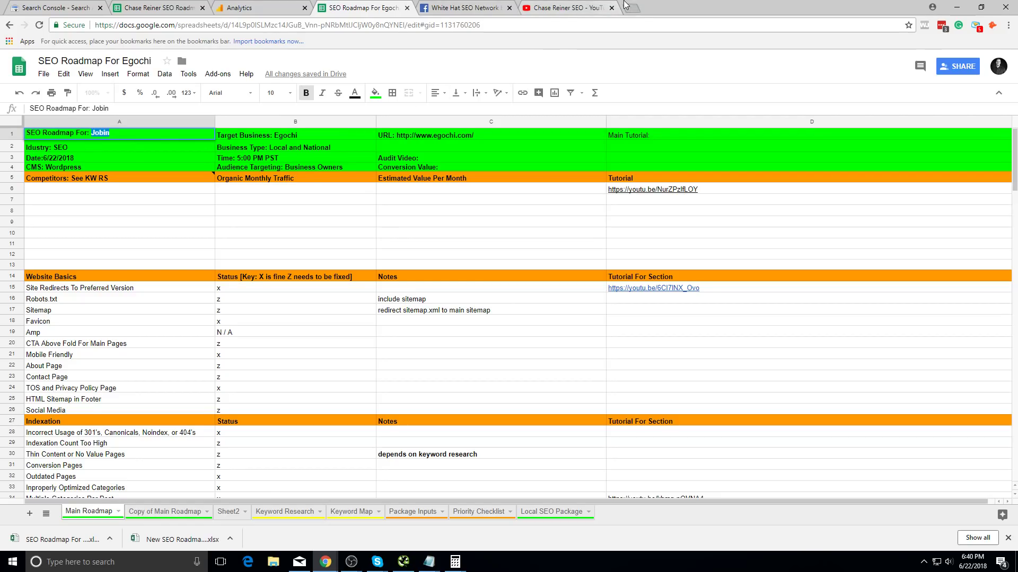
- Open egochi.com in a new browser tab and copy the site's contact e-mail address from the Hunter extension
left_click(630, 7)
key("ctrl+v")
key("Escape")
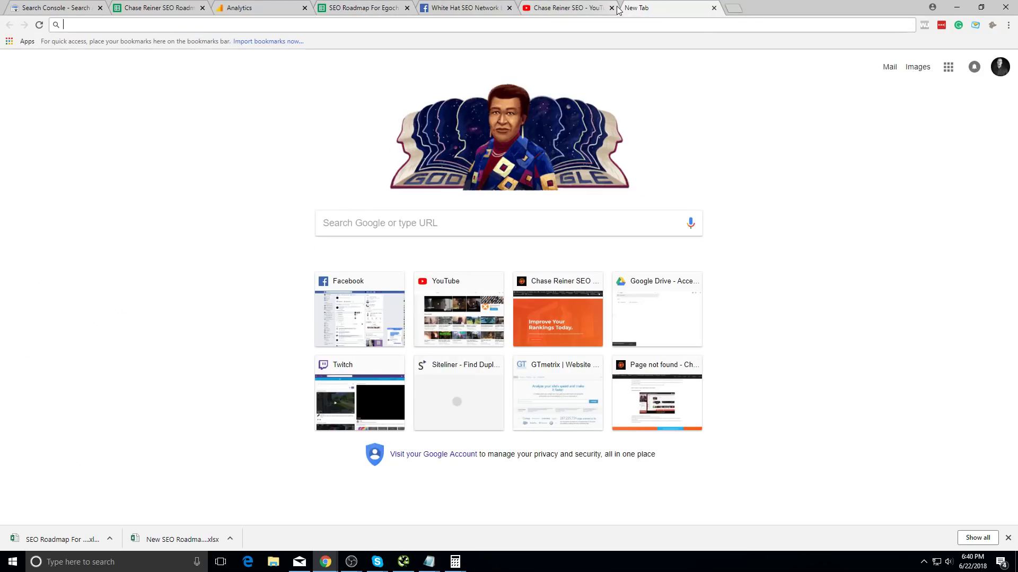
type("egochi.com")
key("Return")
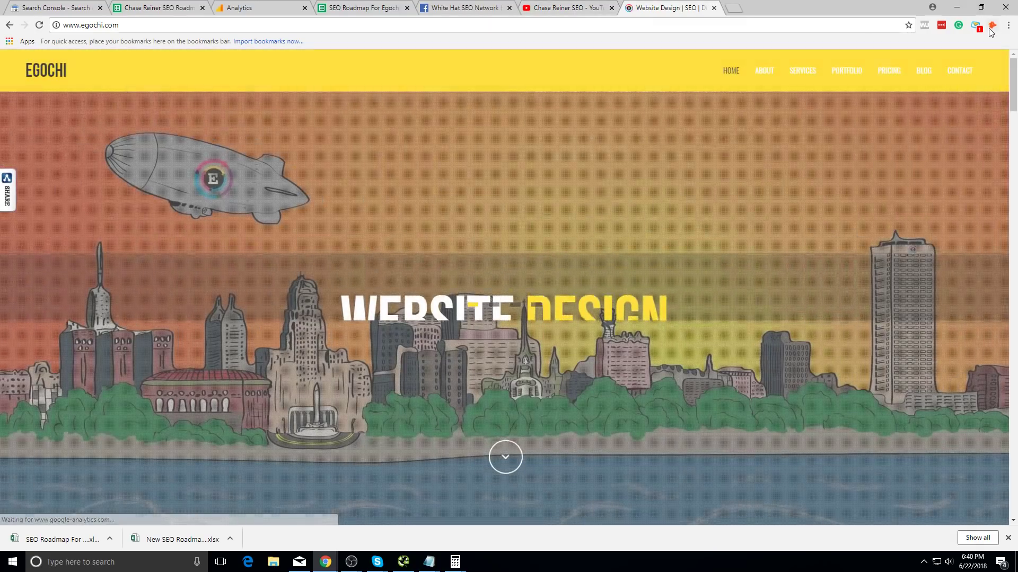
left_click(991, 25)
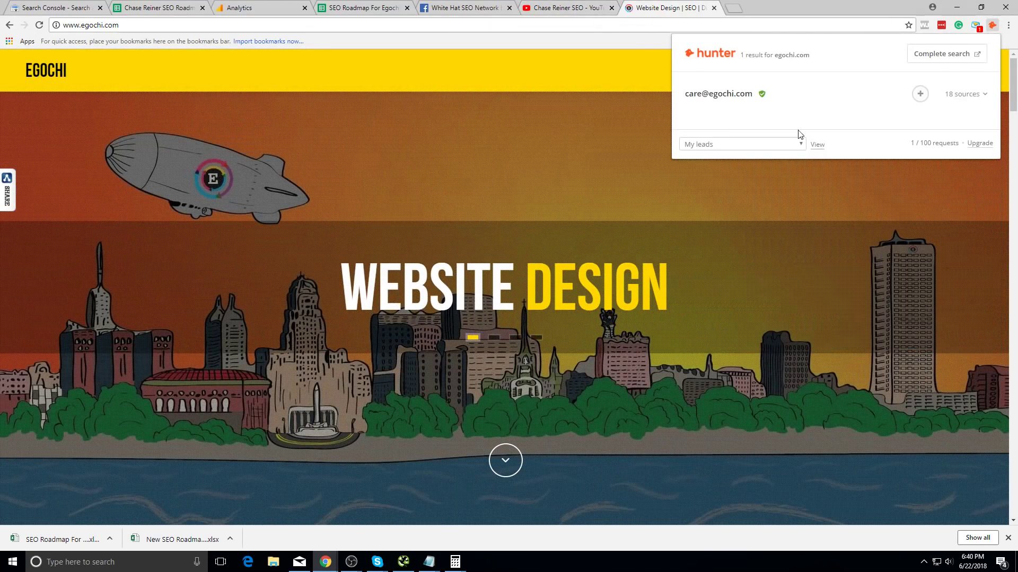
left_click(726, 96)
- Switch to Mail and address the message to the copied contact e-mail
key("alt+Tab")
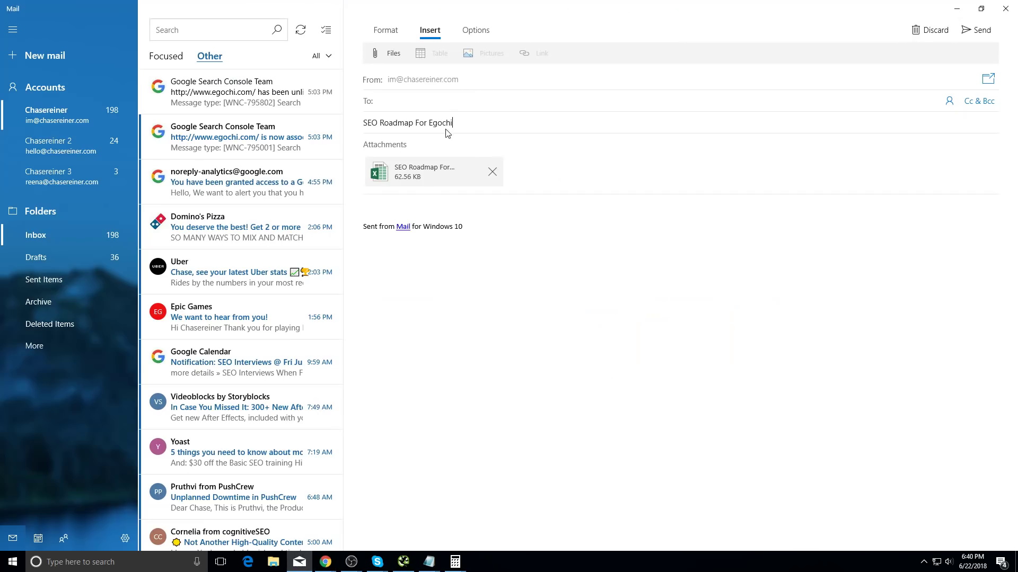
left_click(439, 101)
key("ctrl+v")
left_click(485, 285)
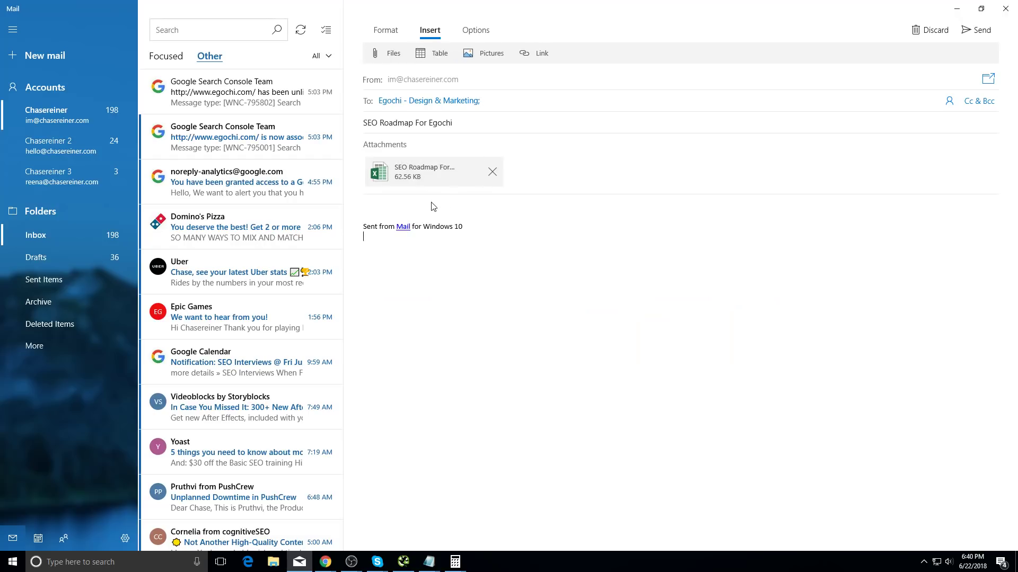
- Replace the message body with "Here you go!!!" and a smiley, and send the e-mail
key("ctrl+a")
type("H")
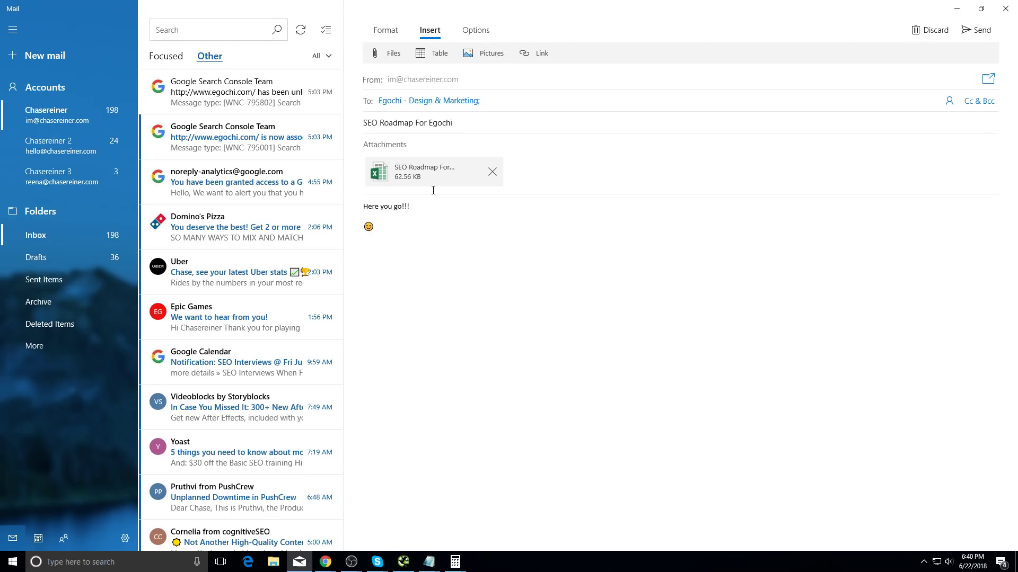
left_click(977, 30)
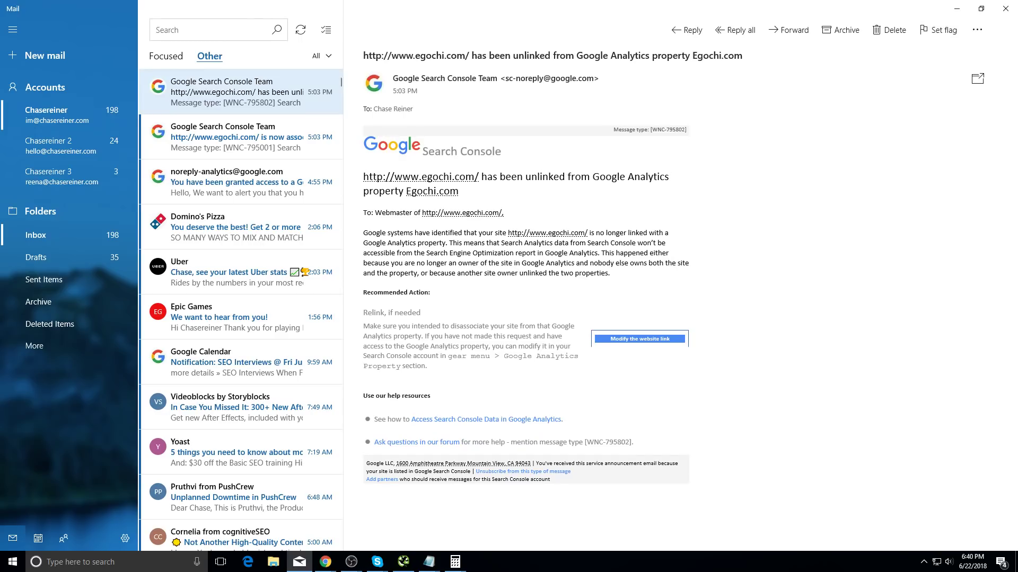
- Close Mail and dismiss the Hunter popup on the egochi.com page in the browser
key("alt+Tab")
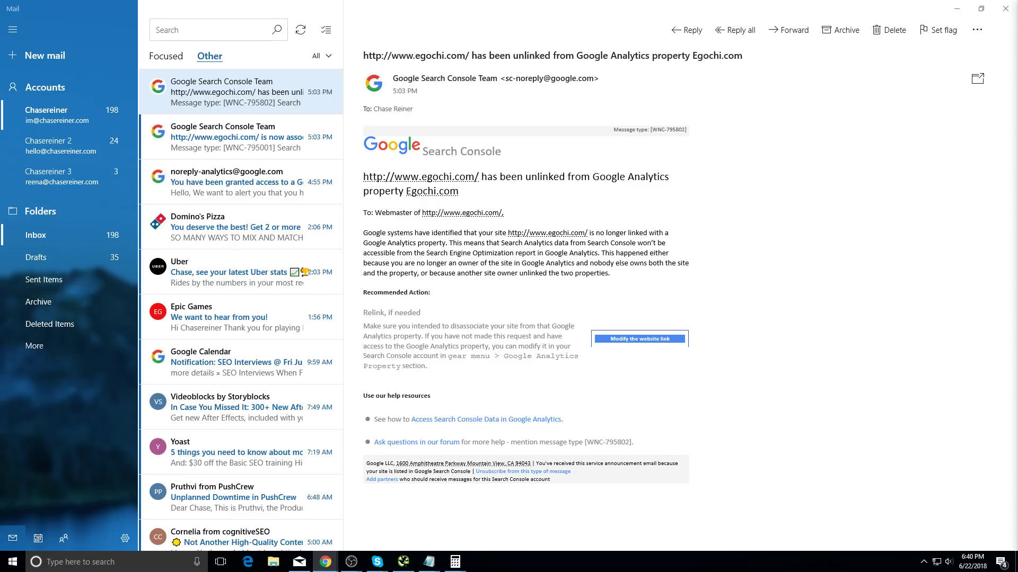
left_click(1005, 8)
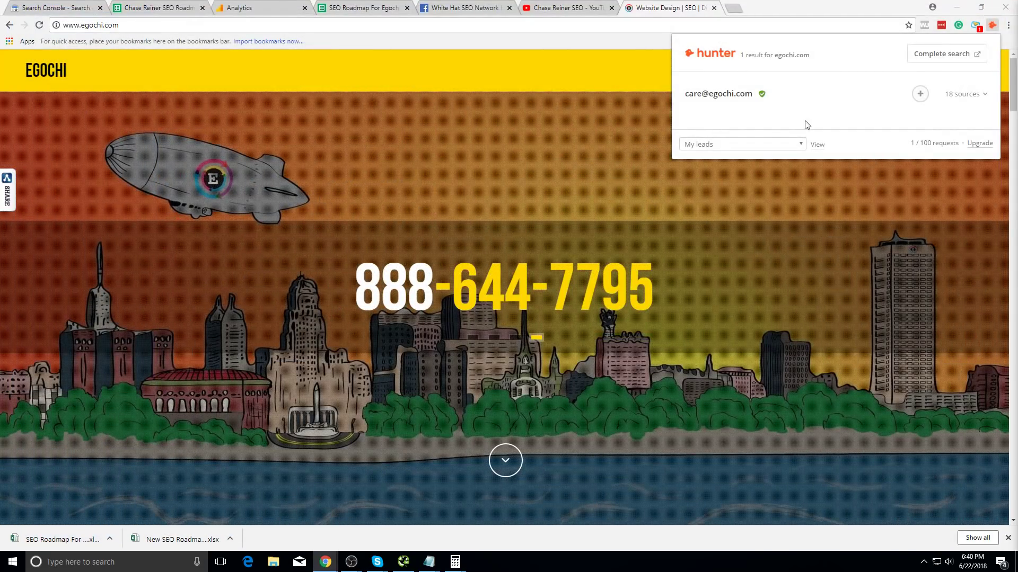
left_click(474, 130)
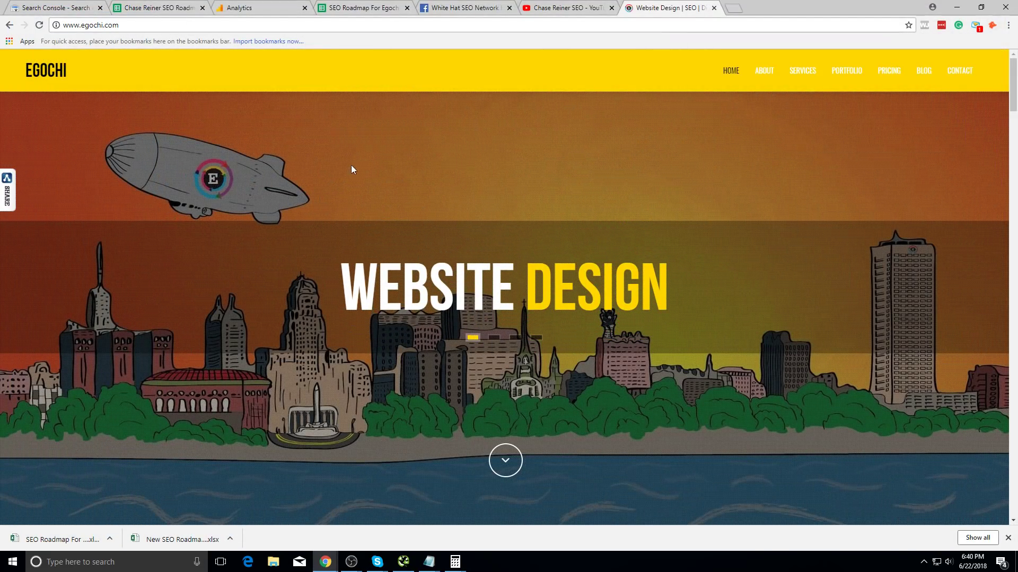
- Review the egochi.com home page, including the banner slides, services and team sections, client testimonials and contact section
scroll(351, 168, "down", 15)
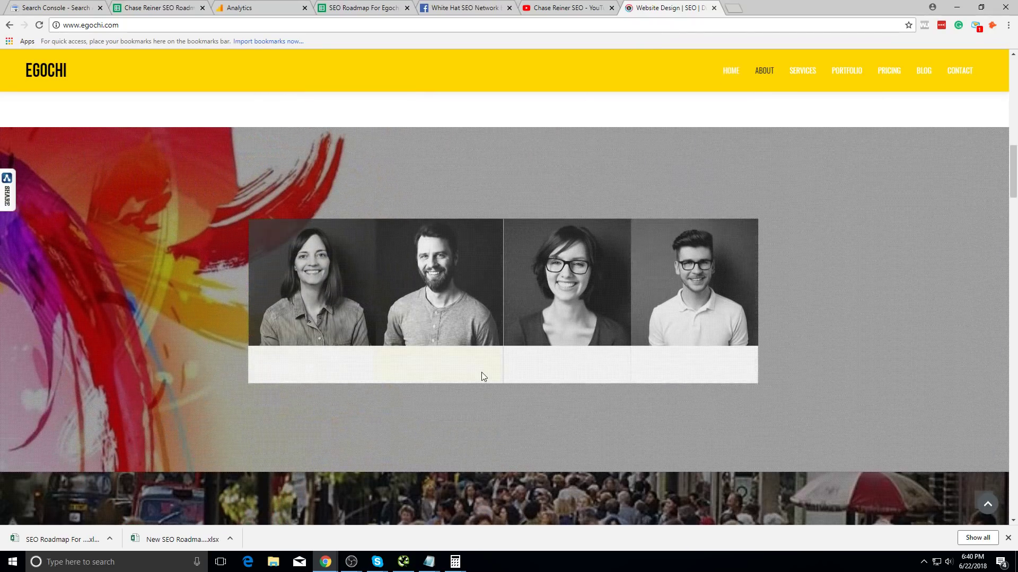
scroll(488, 371, "up", 15)
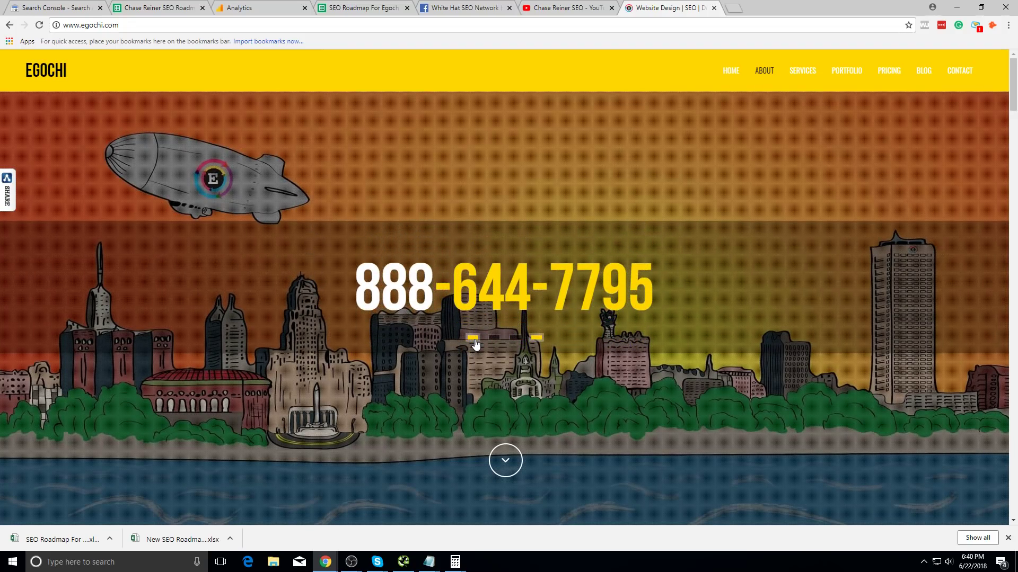
left_click(472, 338)
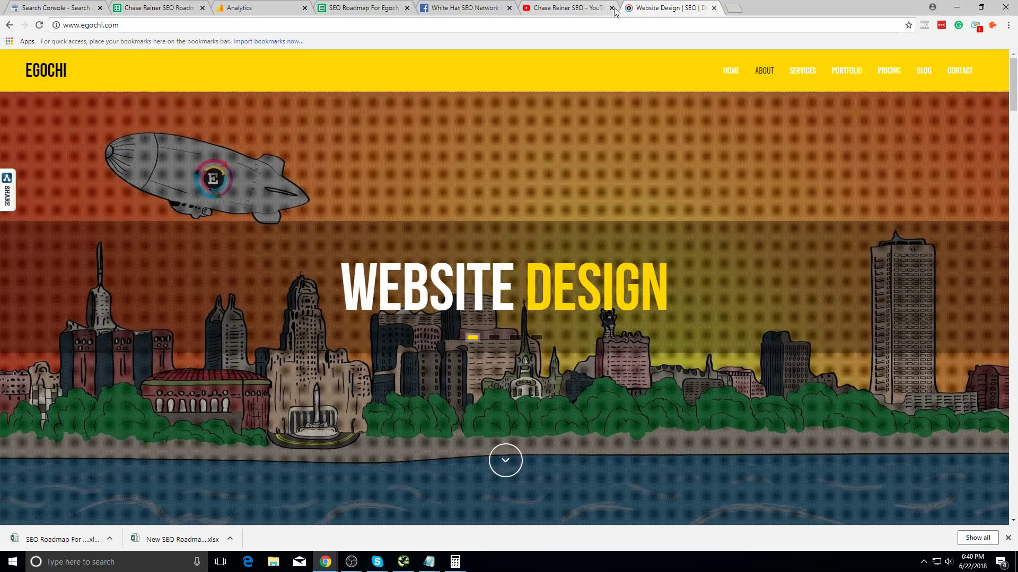
left_click(265, 7)
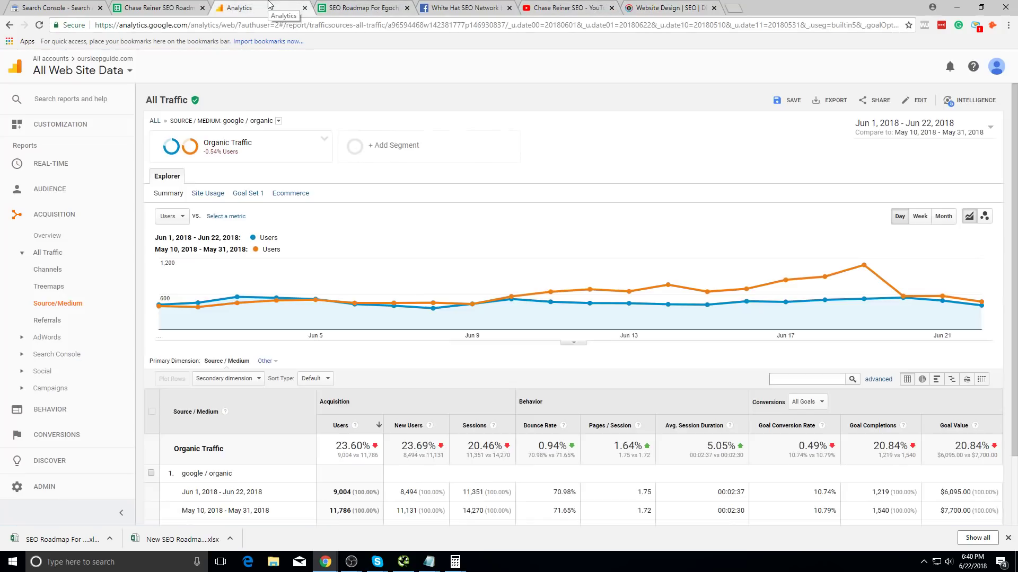
left_click(669, 7)
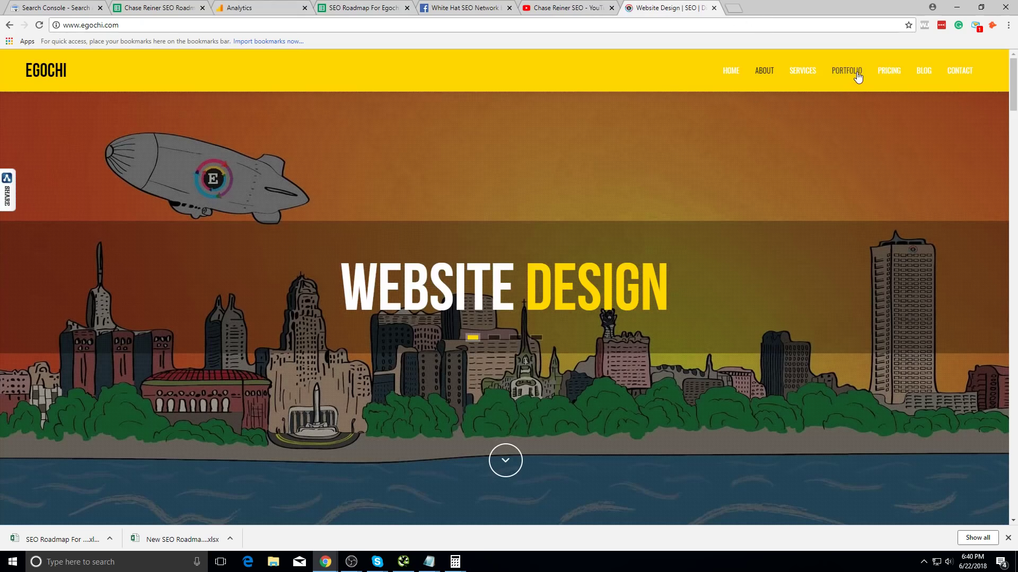
left_click(958, 70)
scroll(583, 244, "down", 5)
scroll(656, 267, "up", 20)
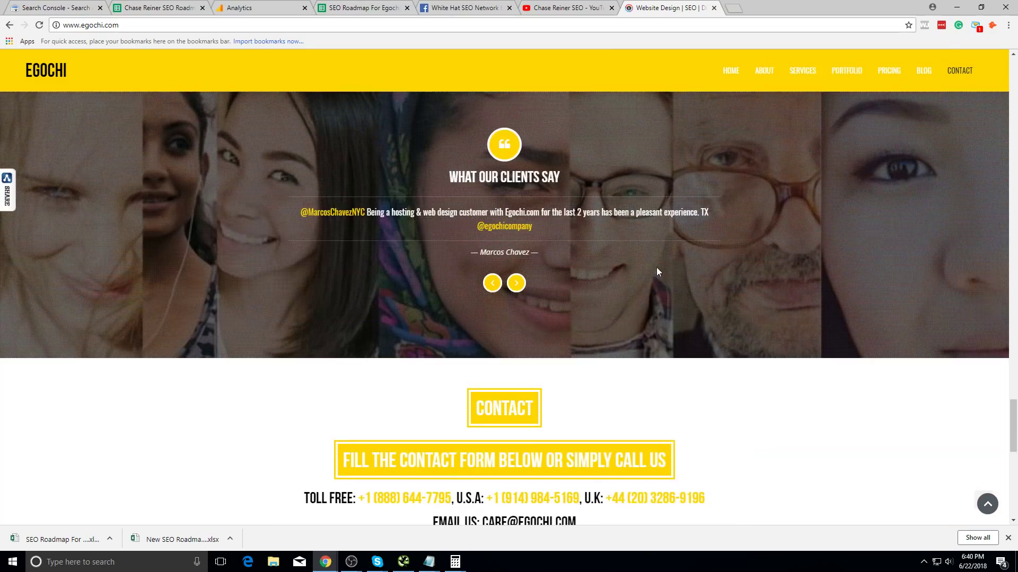
scroll(668, 242, "up", 10)
scroll(668, 243, "down", 8)
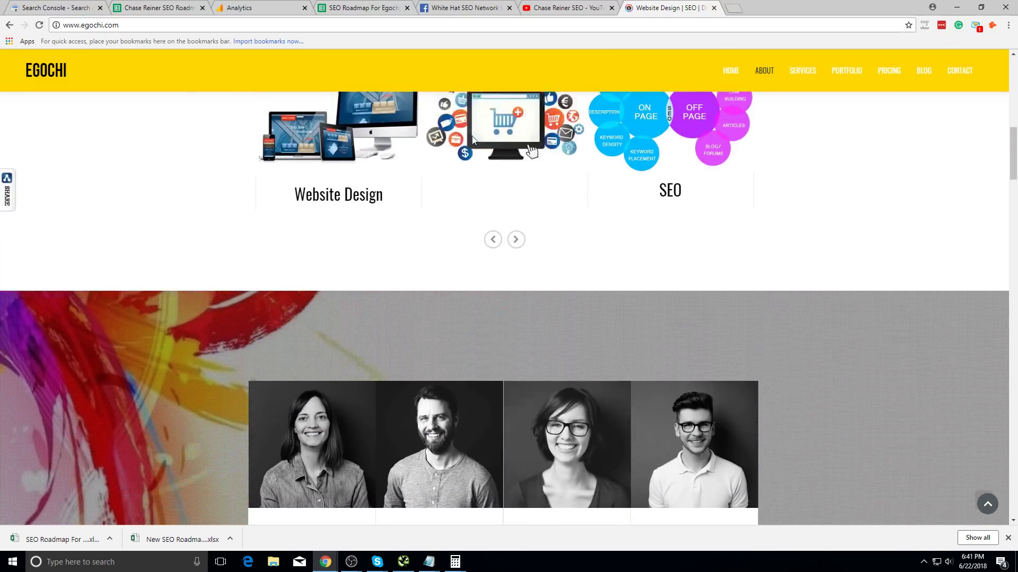